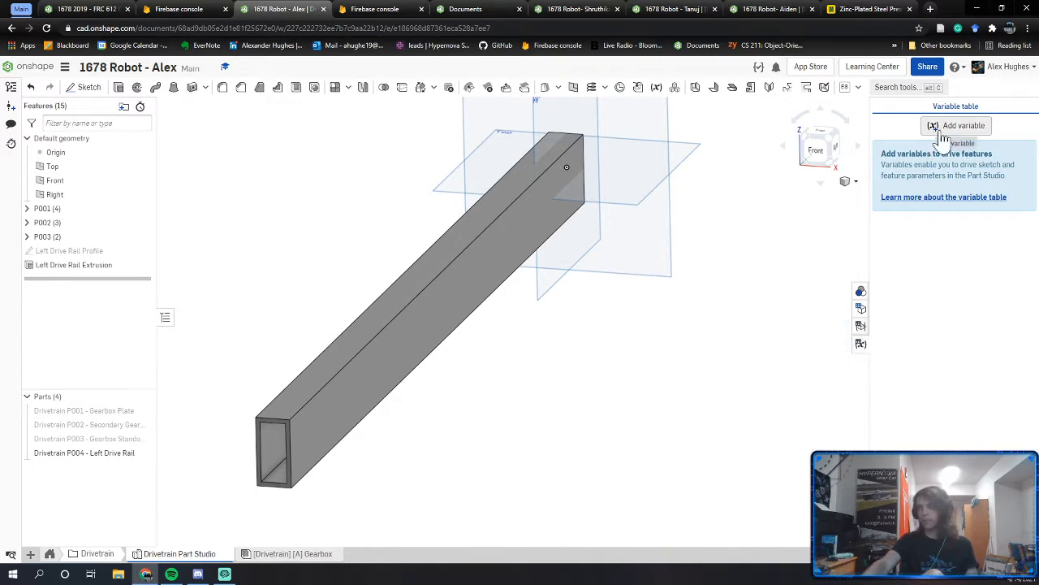
Step: Hide the variable table and inspect the Left Drive Rail Profile's 2 by 1 rectangle without editing it
{"action": "left_click", "coordinate": [861, 344]}
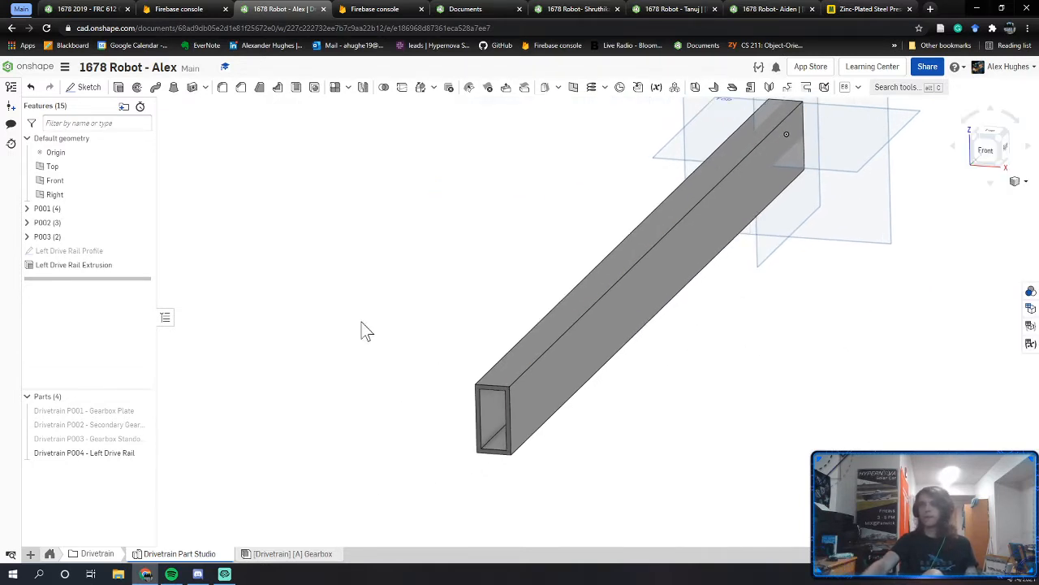
{"action": "middle_click_drag", "start_coordinate": [598, 308], "coordinate": [554, 321]}
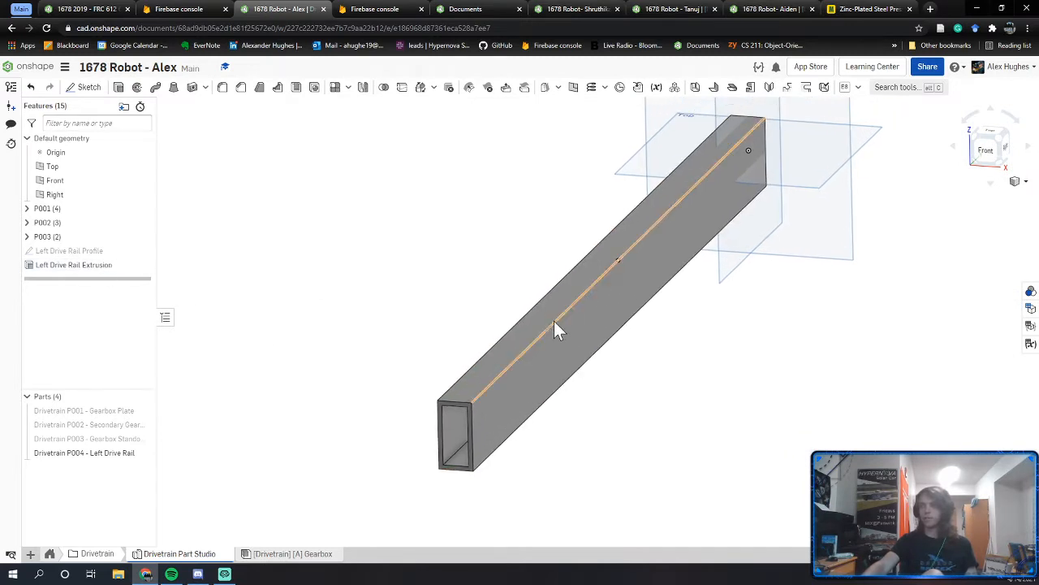
{"action": "double_click", "coordinate": [112, 253]}
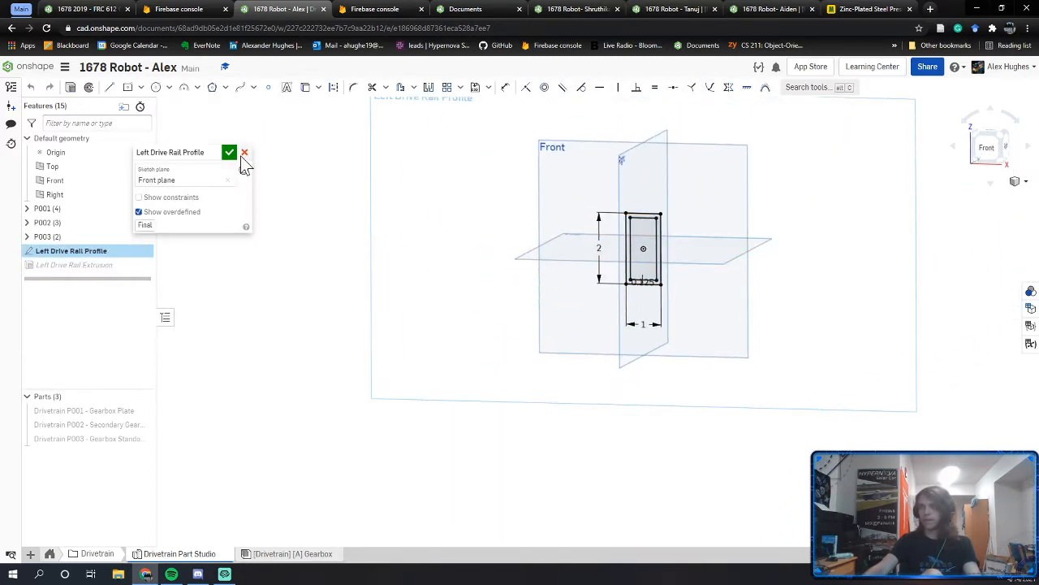
{"action": "left_click", "coordinate": [244, 153]}
Step: Drive the Left Drive Rail Extrusion depth with a new 28 in variable, #LeftRailLength
{"action": "double_click", "coordinate": [114, 264]}
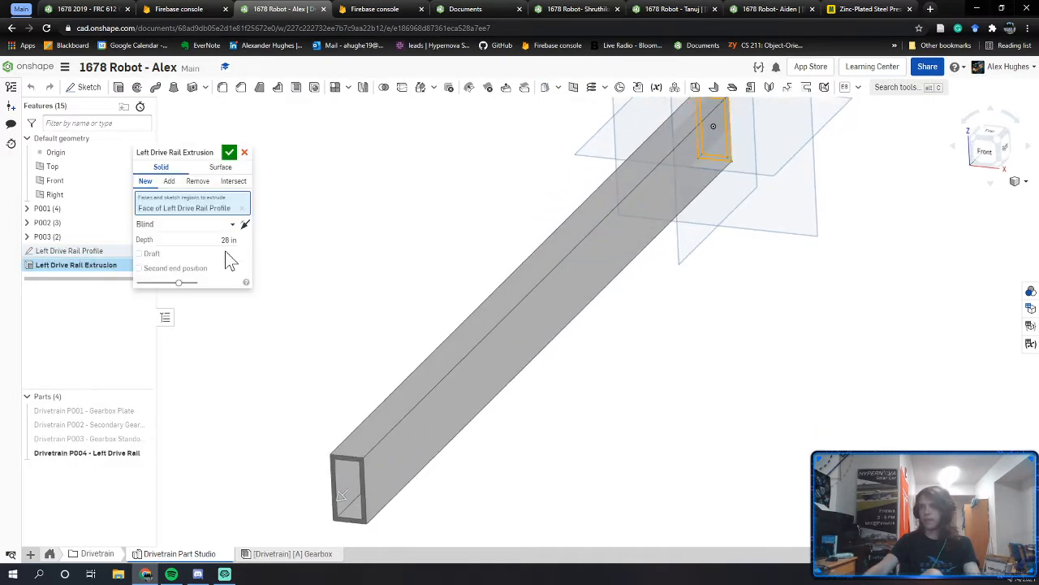
{"action": "type", "text": "#"}
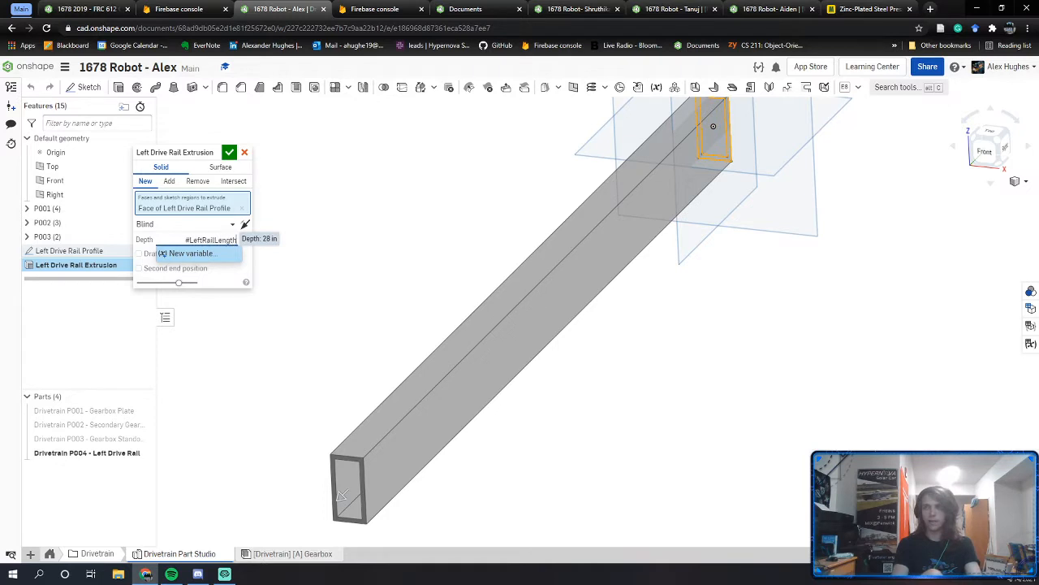
{"action": "type", "text": "LeftRailLength"}
{"action": "key", "text": "Return"}
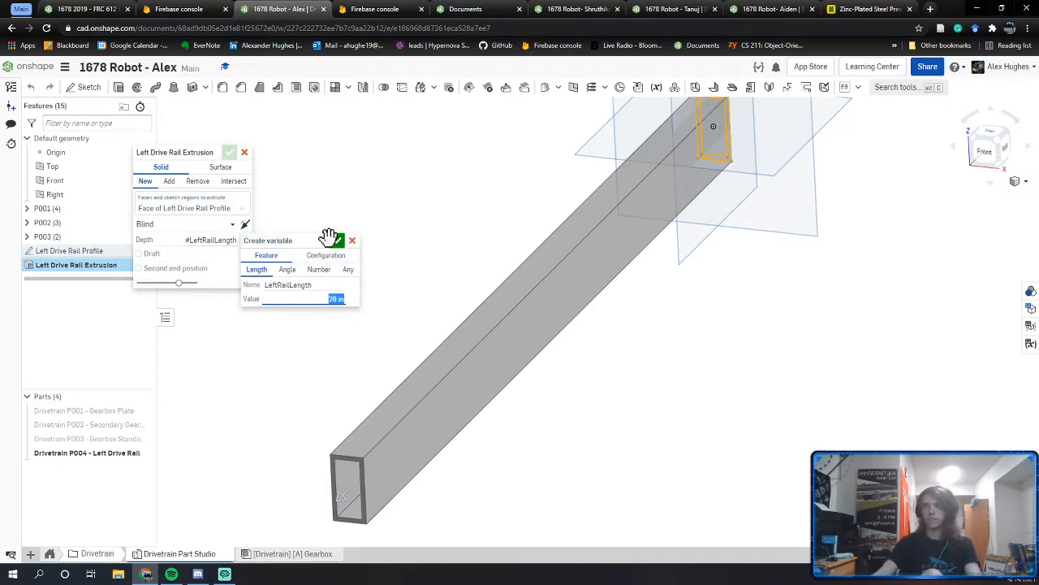
{"action": "left_click", "coordinate": [337, 240]}
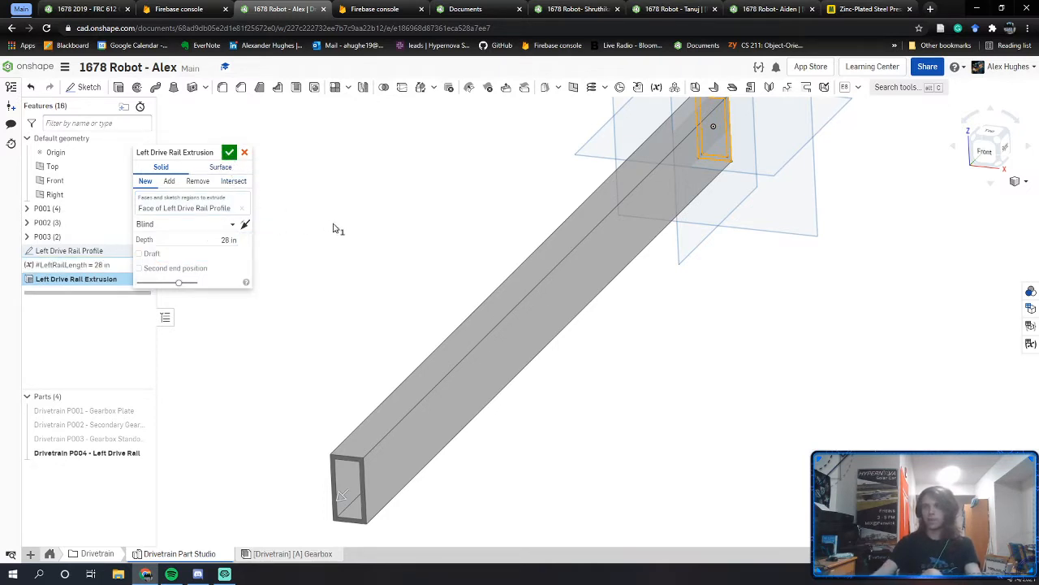
{"action": "left_click", "coordinate": [228, 153]}
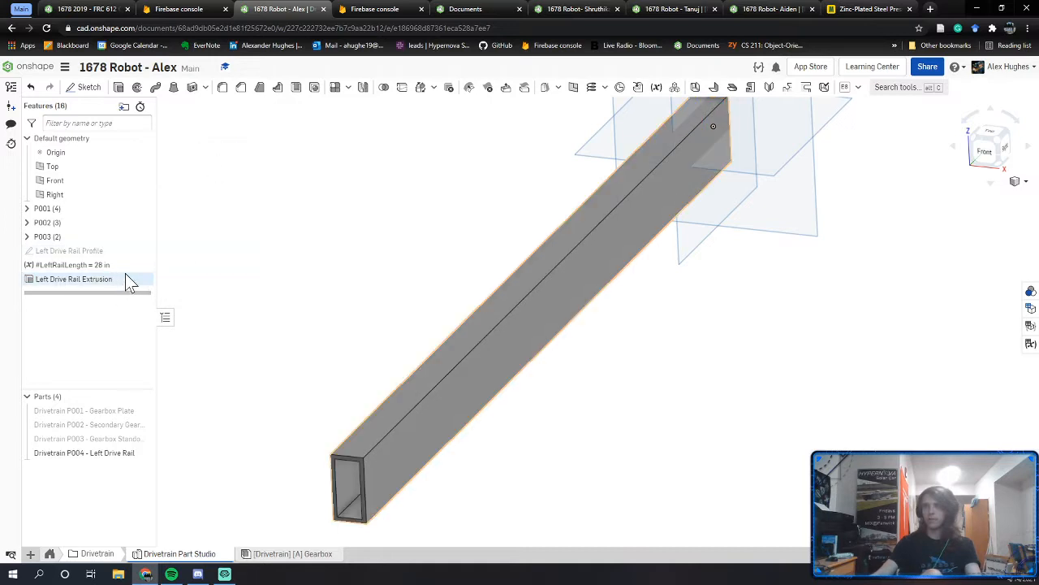
{"action": "left_click", "coordinate": [1030, 341]}
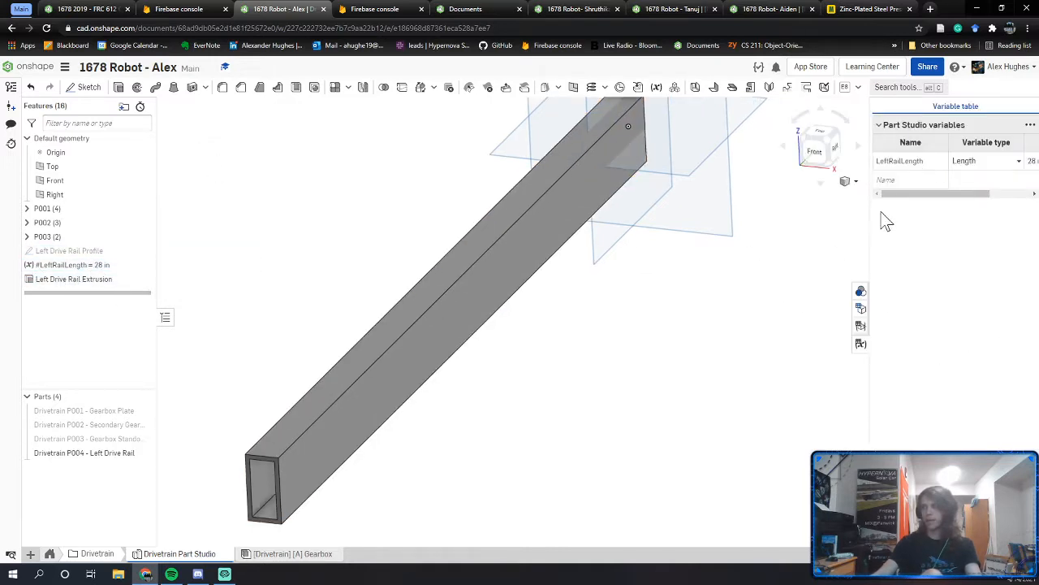
{"action": "left_click_drag", "start_coordinate": [870, 222], "coordinate": [780, 221]}
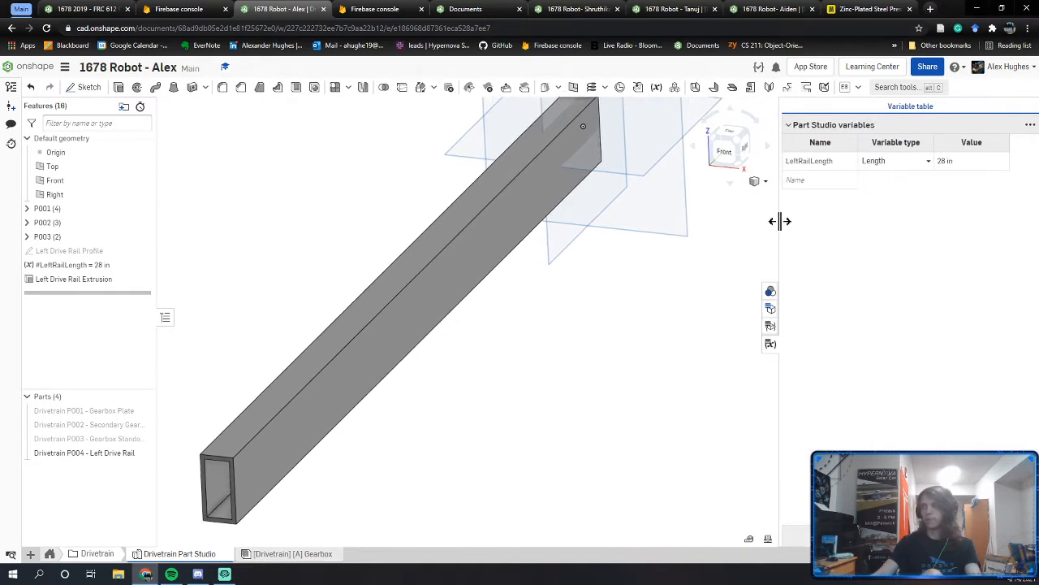
{"action": "left_click", "coordinate": [947, 161]}
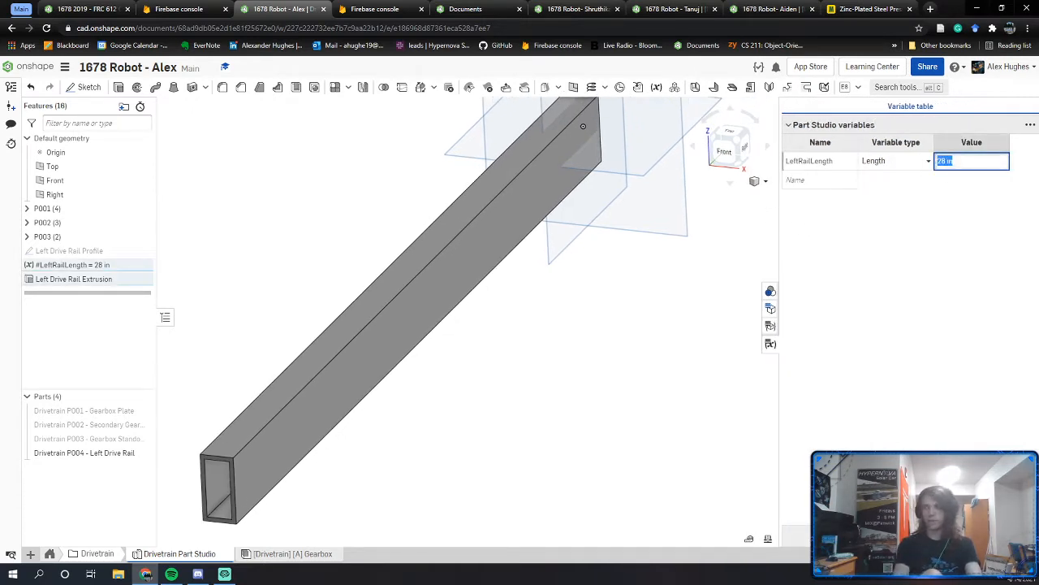
{"action": "type", "text": "35"}
{"action": "key", "text": "Return"}
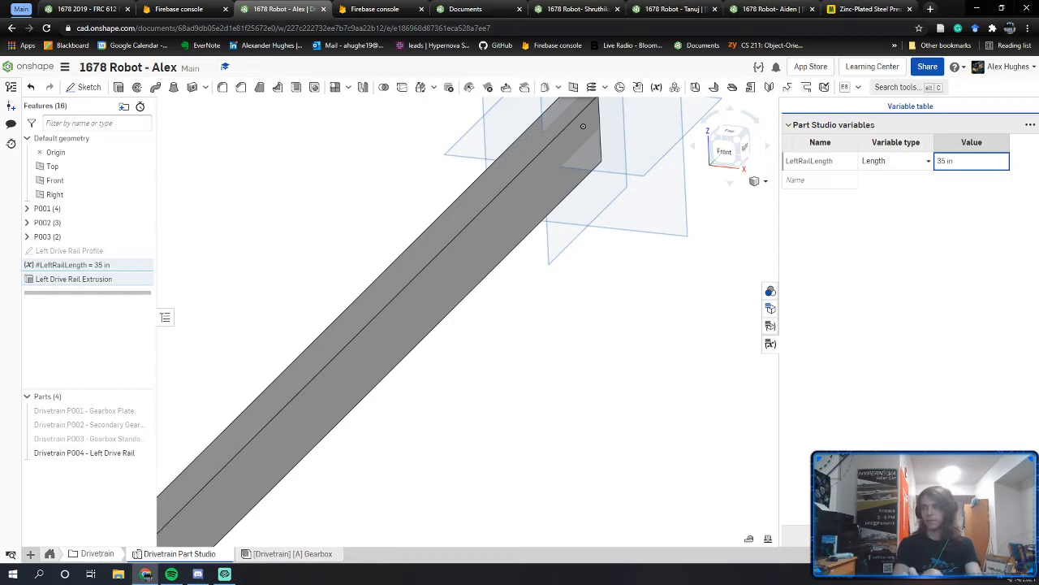
{"action": "left_click", "coordinate": [966, 165]}
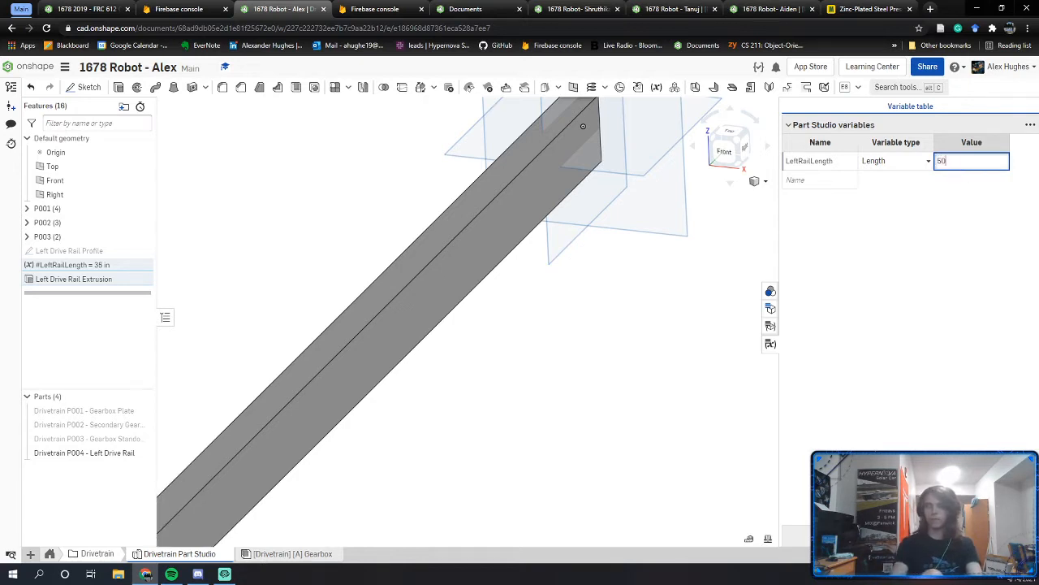
{"action": "scroll", "coordinate": [554, 370], "scroll_direction": "down", "scroll_amount": 5}
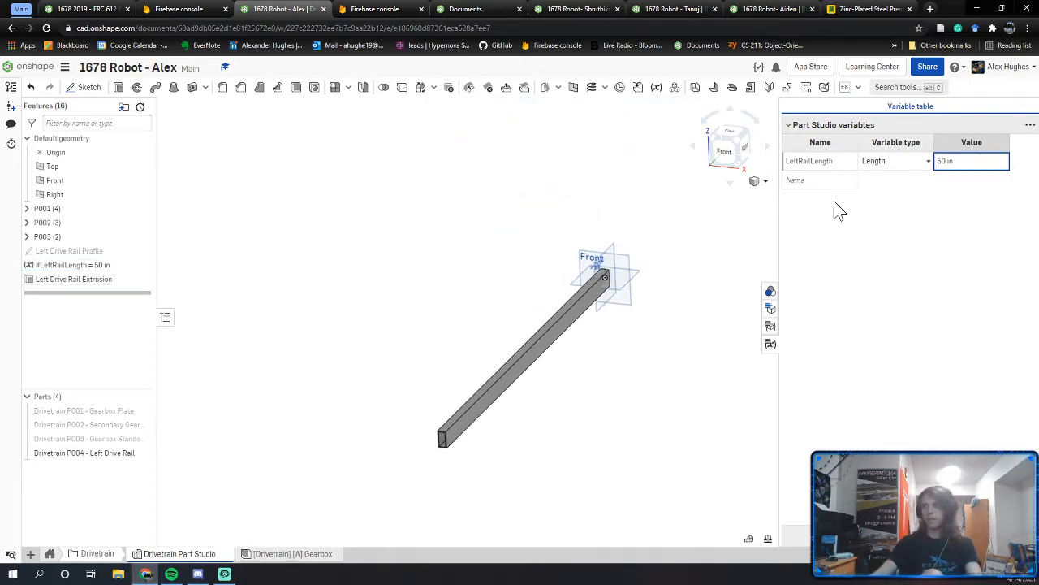
{"action": "left_click", "coordinate": [949, 160]}
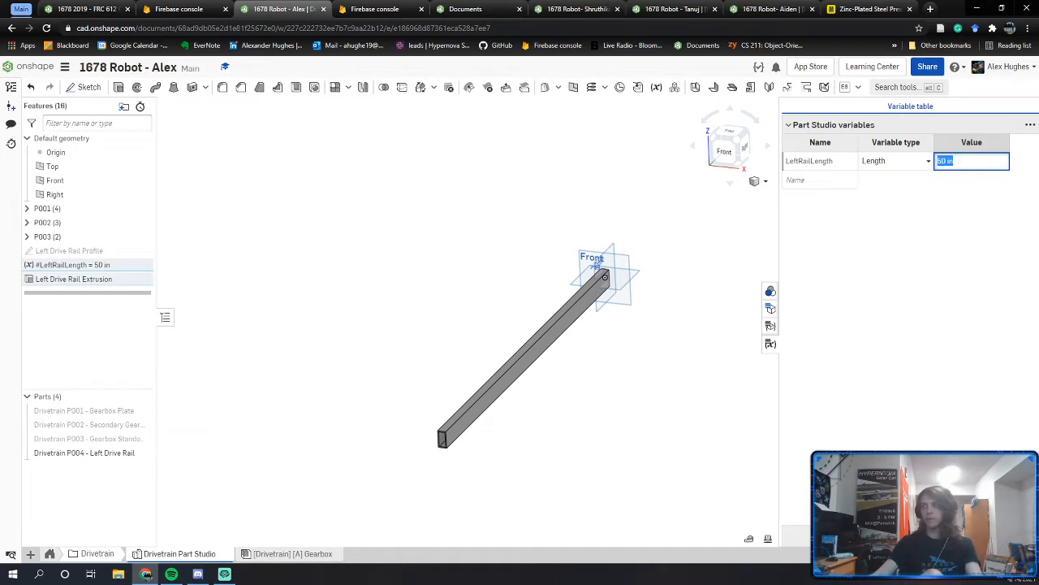
{"action": "key", "text": "Return"}
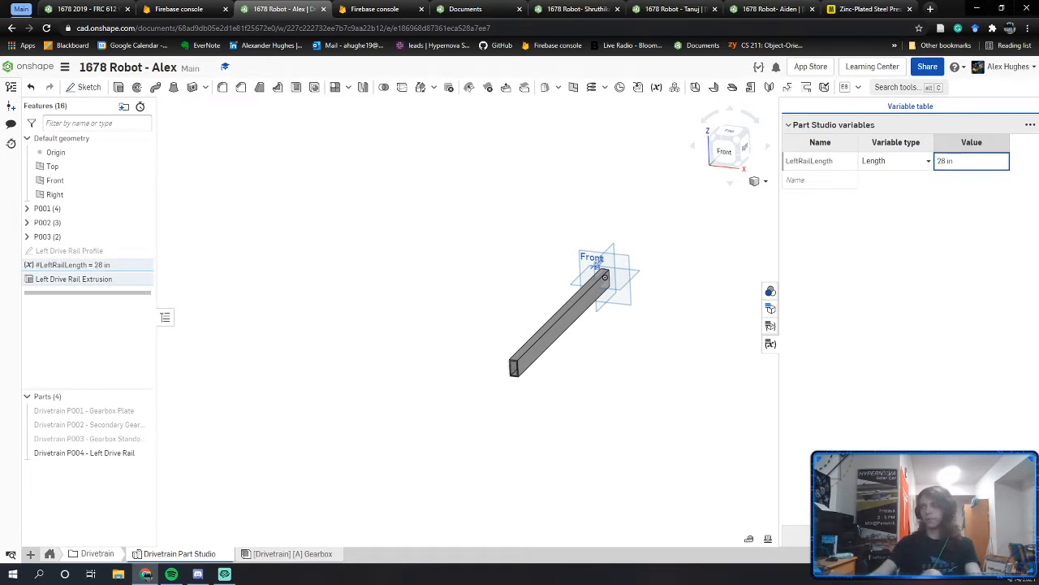
{"action": "left_click", "coordinate": [771, 348]}
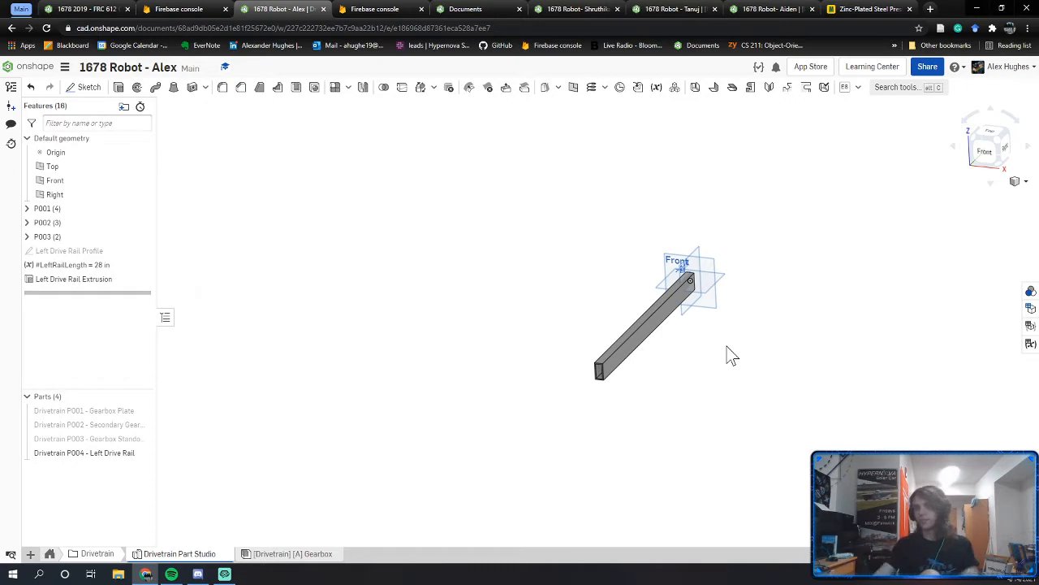
Step: Delete the #LeftRailLength variable feature
{"action": "left_click", "coordinate": [1030, 348]}
{"action": "left_click", "coordinate": [770, 347]}
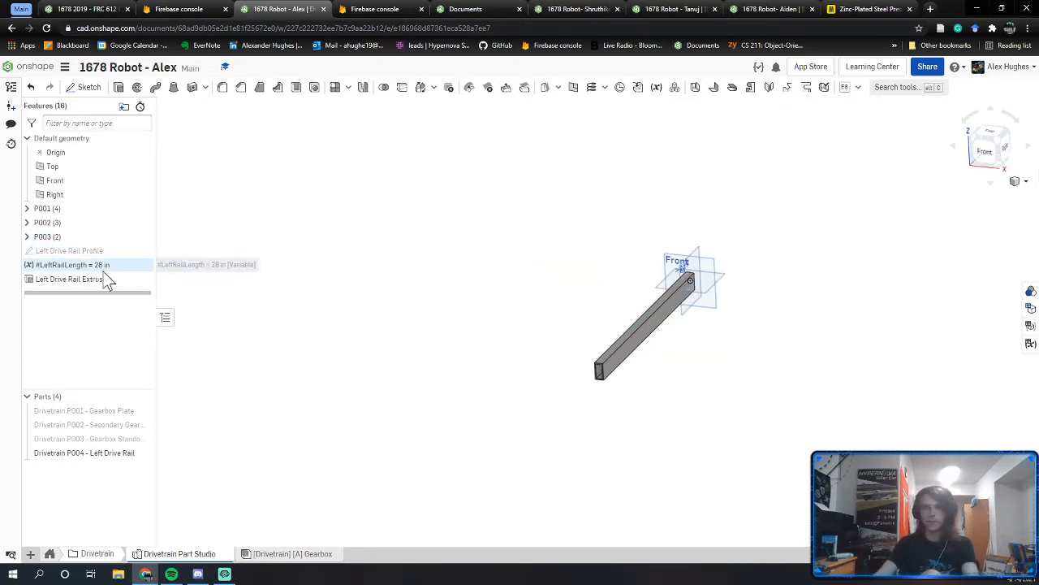
{"action": "left_click", "coordinate": [103, 271]}
{"action": "middle_click_drag", "start_coordinate": [485, 290], "coordinate": [437, 300]}
{"action": "right_click_drag", "start_coordinate": [559, 355], "coordinate": [563, 379]}
{"action": "middle_click_drag", "start_coordinate": [602, 313], "coordinate": [559, 359]}
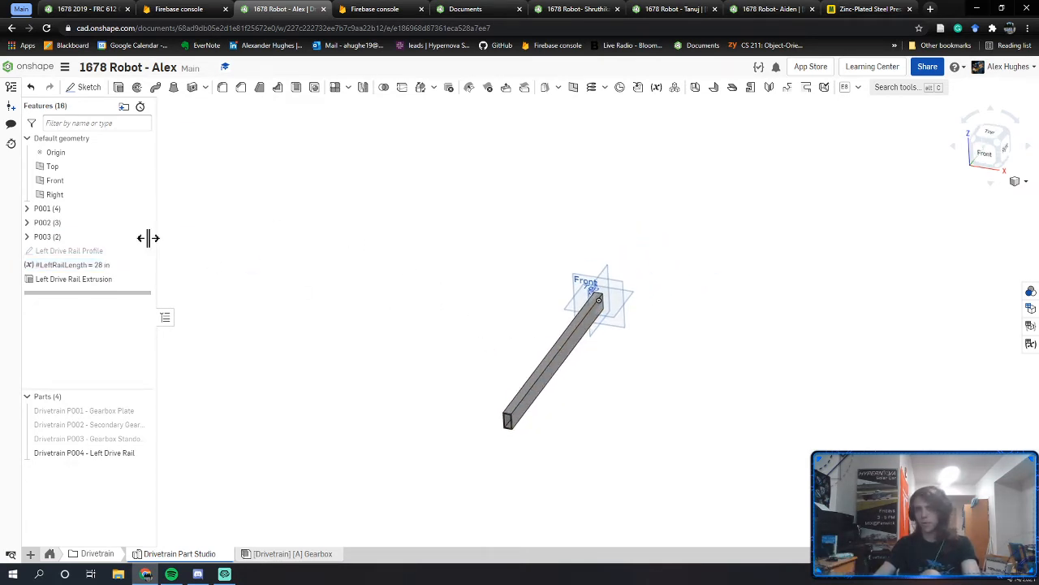
{"action": "key", "text": "Delete"}
Step: Set the Left Drive Rail Extrusion depth back to a fixed 28 in
{"action": "double_click", "coordinate": [122, 266]}
{"action": "double_click", "coordinate": [213, 240]}
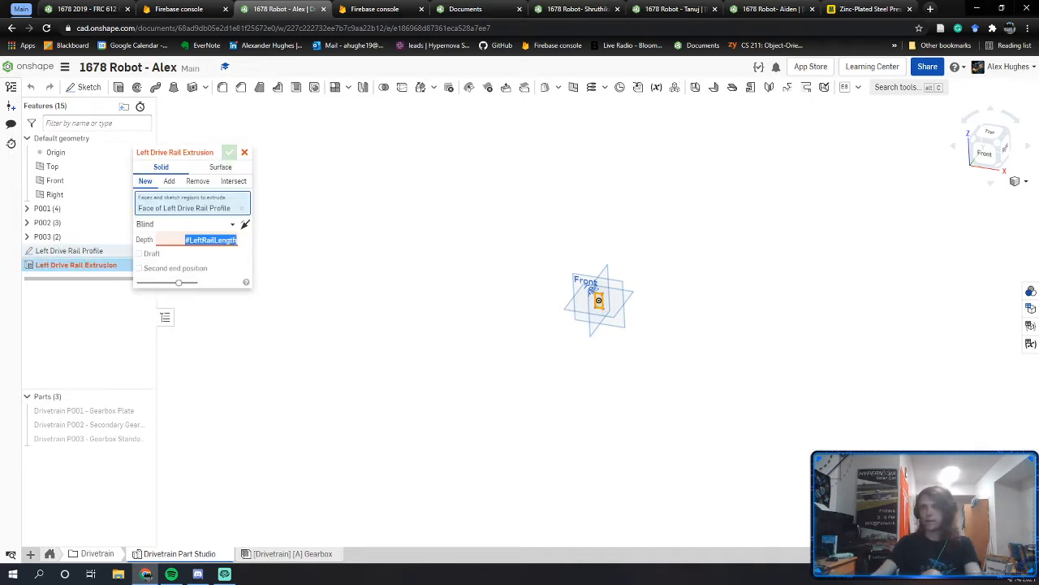
{"action": "type", "text": "28"}
{"action": "key", "text": "Return"}
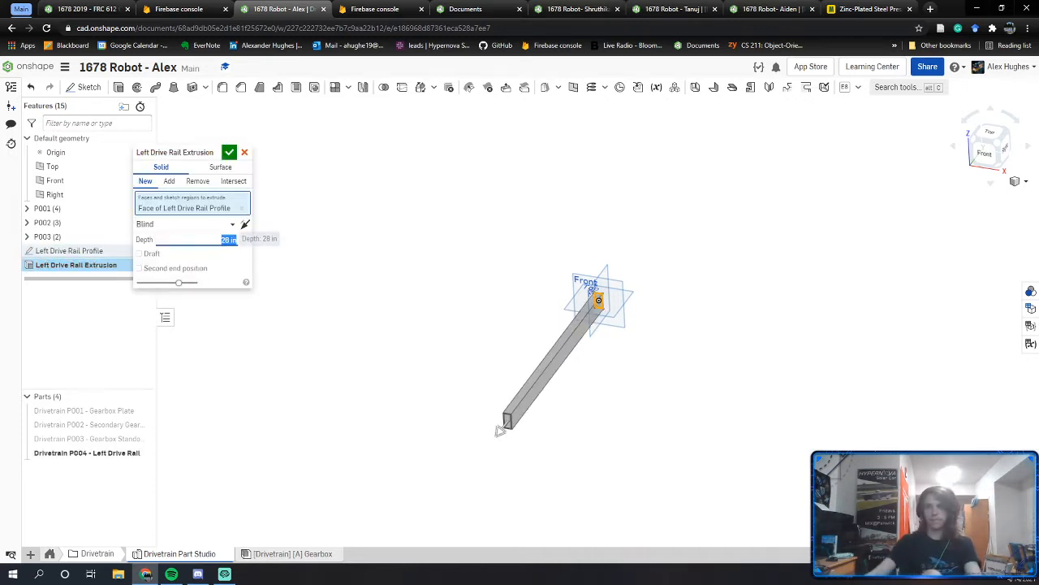
{"action": "left_click", "coordinate": [229, 152]}
Step: Orbit and zoom to inspect the 28 in hollow rail tube along its length
{"action": "scroll", "coordinate": [508, 402], "scroll_direction": "up", "scroll_amount": 2}
{"action": "right_click_drag", "start_coordinate": [503, 388], "coordinate": [504, 412]}
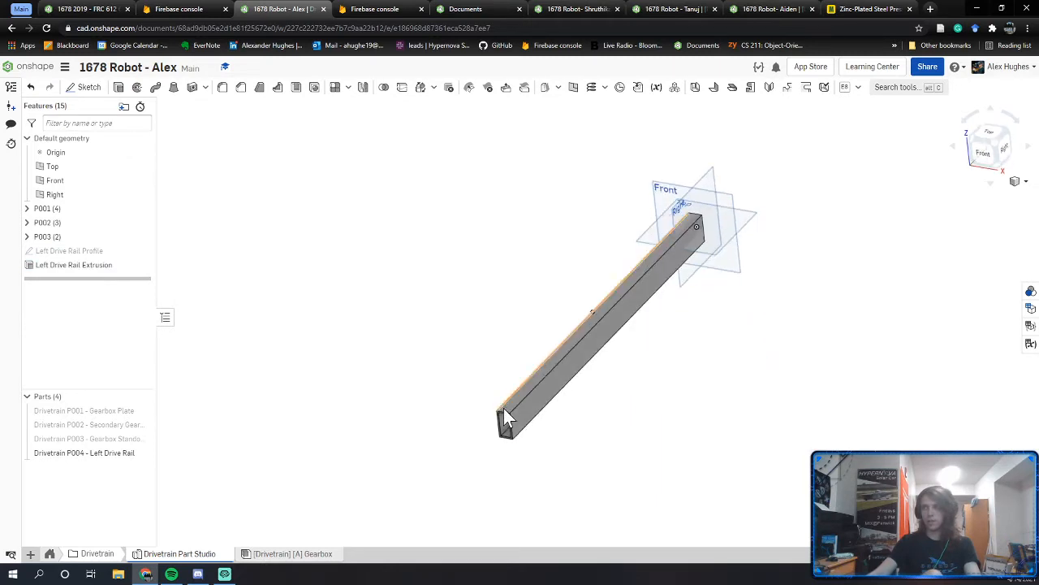
{"action": "middle_click_drag", "start_coordinate": [504, 413], "coordinate": [409, 404]}
{"action": "scroll", "coordinate": [410, 403], "scroll_direction": "up", "scroll_amount": 2}
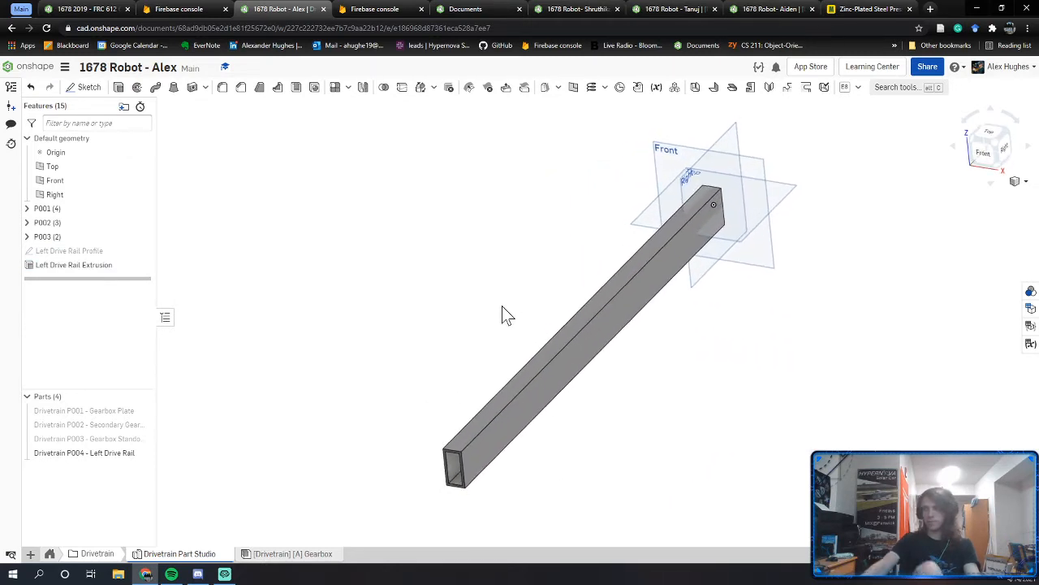
{"action": "middle_click_drag", "start_coordinate": [502, 393], "coordinate": [464, 374]}
{"action": "right_click_drag", "start_coordinate": [484, 355], "coordinate": [273, 365]}
{"action": "scroll", "coordinate": [329, 366], "scroll_direction": "up", "scroll_amount": 5}
{"action": "right_click_drag", "start_coordinate": [311, 232], "coordinate": [271, 333]}
{"action": "scroll", "coordinate": [273, 305], "scroll_direction": "down", "scroll_amount": 4}
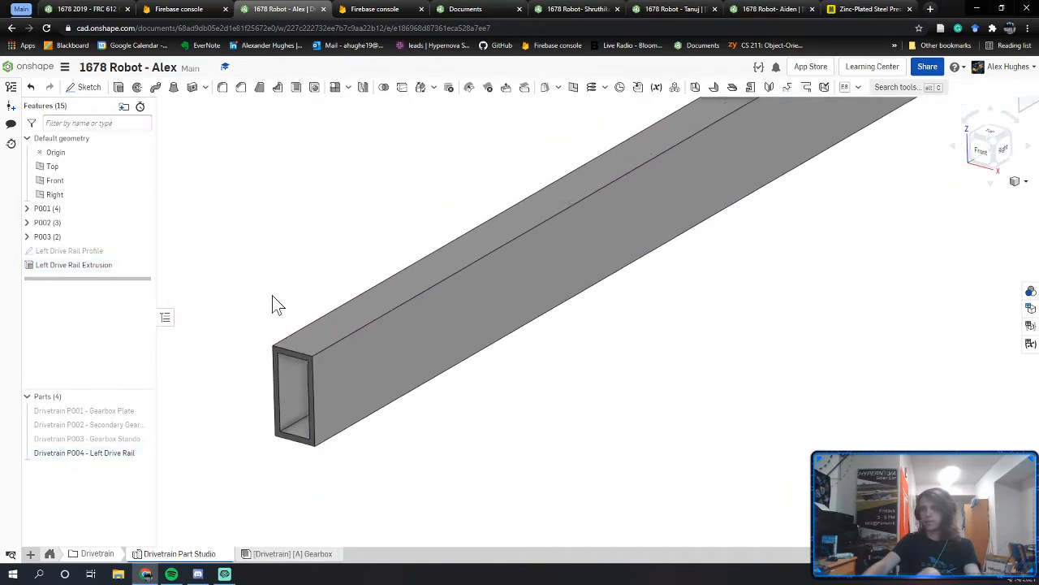
{"action": "middle_click_drag", "start_coordinate": [303, 276], "coordinate": [315, 338]}
Step: In the reference robot, isolate the drive tube and view it from the right side
{"action": "left_click", "coordinate": [102, 10]}
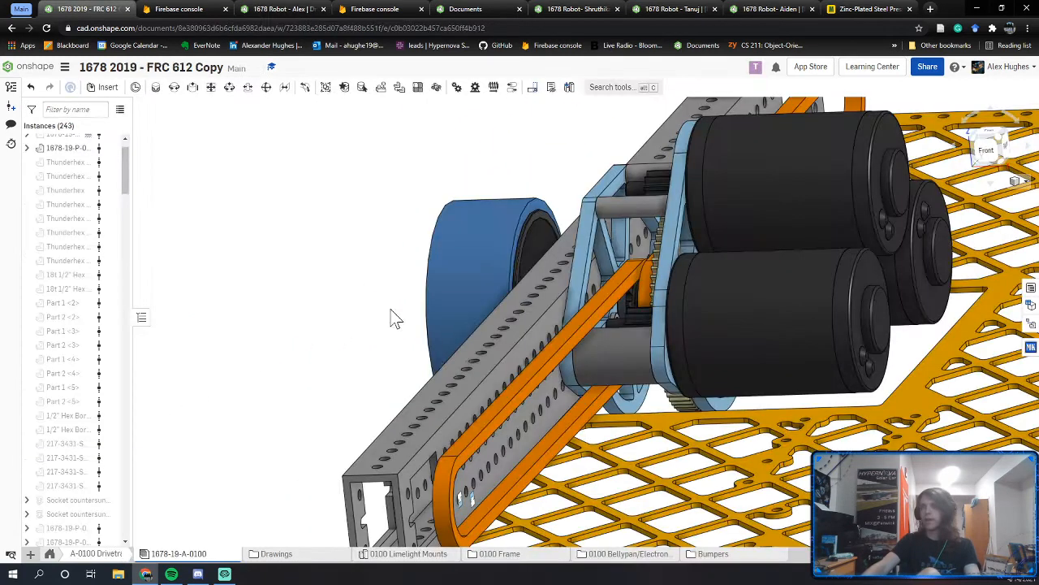
{"action": "right_click", "coordinate": [450, 382]}
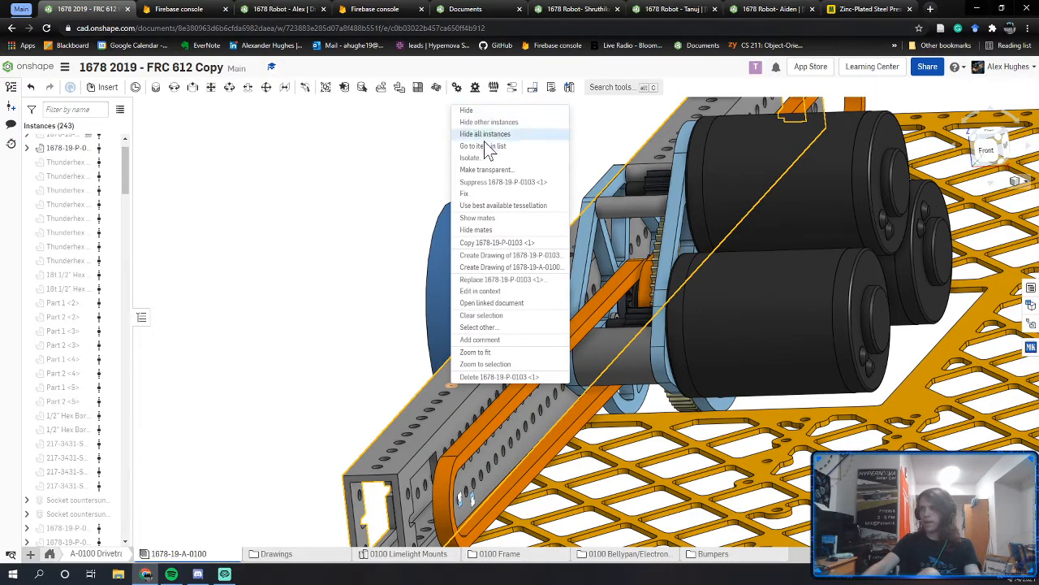
{"action": "left_click", "coordinate": [488, 126]}
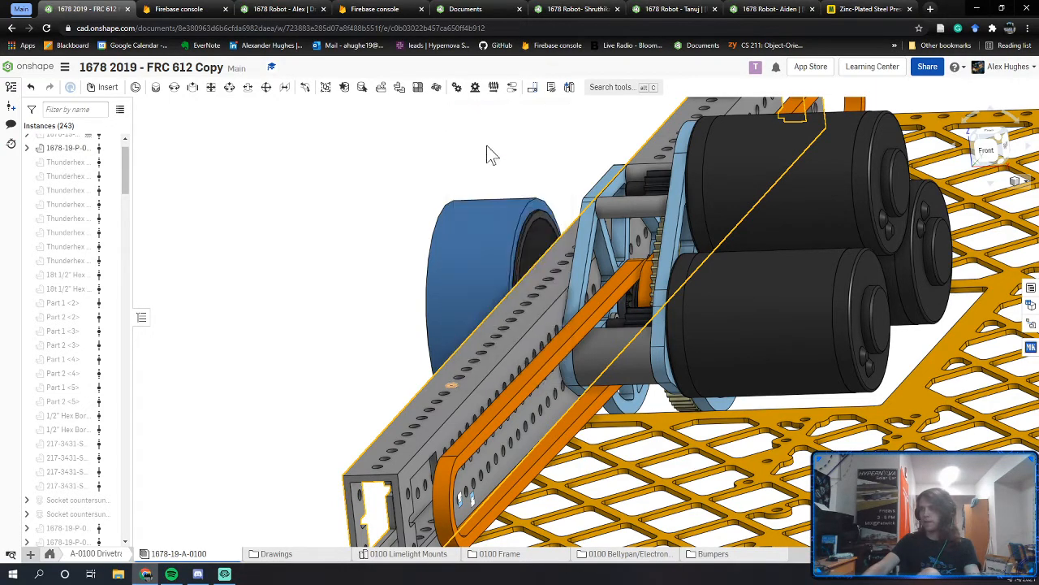
{"action": "key", "text": "shift+4"}
{"action": "right_click_drag", "start_coordinate": [569, 256], "coordinate": [621, 311]}
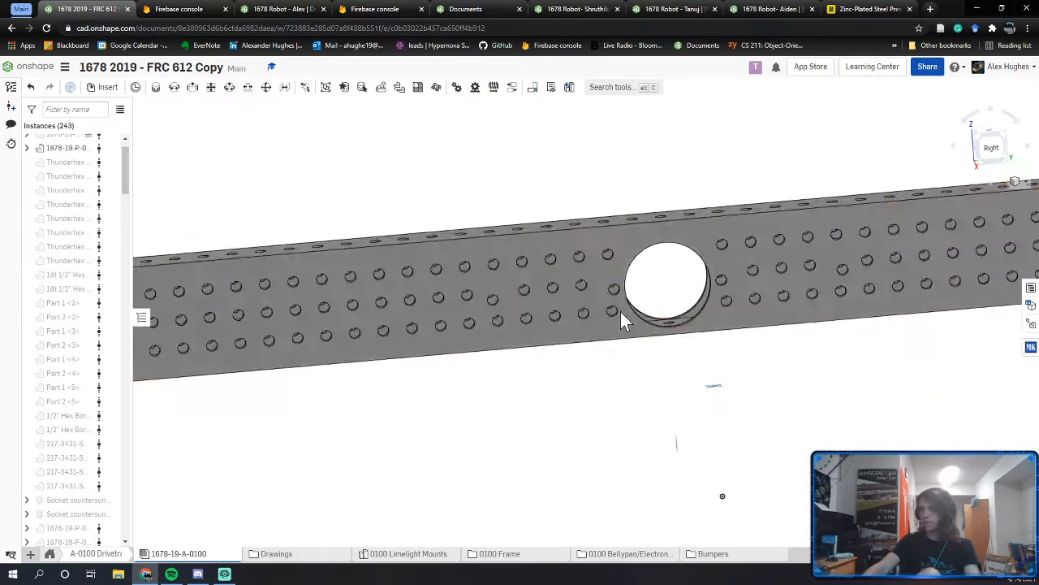
{"action": "scroll", "coordinate": [522, 302], "scroll_direction": "down", "scroll_amount": 5}
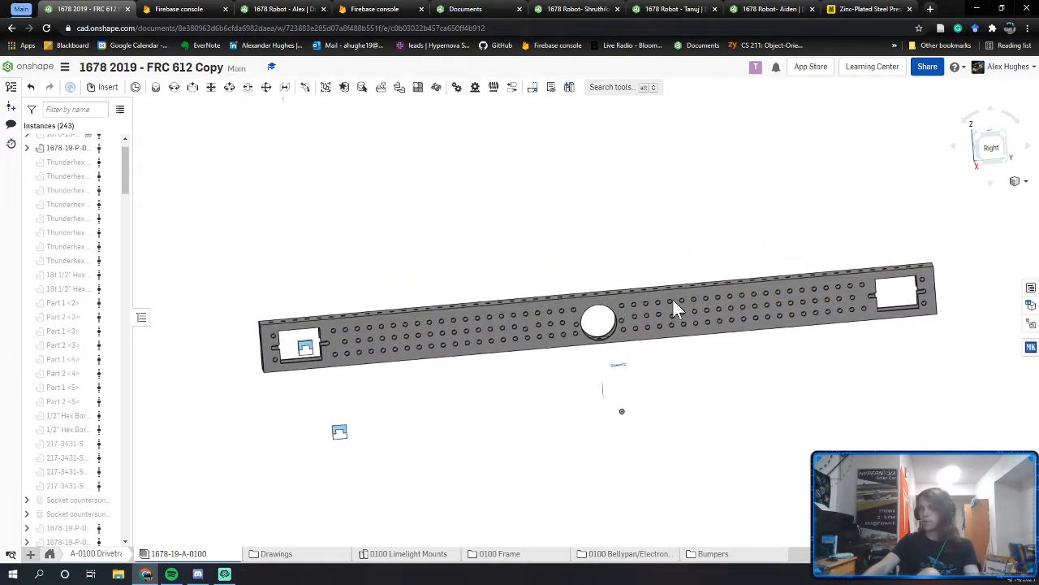
{"action": "right_click_drag", "start_coordinate": [468, 315], "coordinate": [280, 325]}
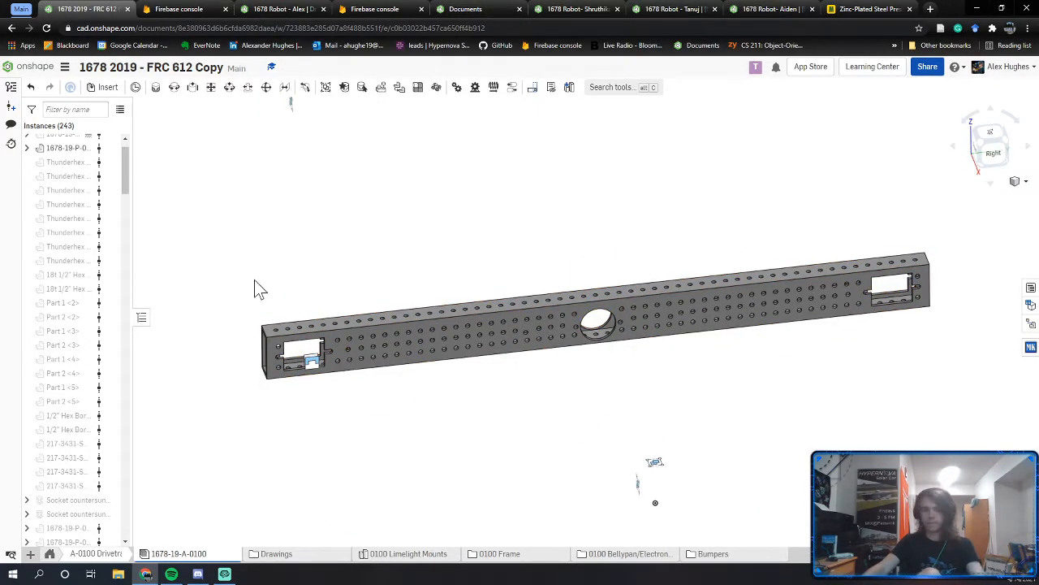
Step: Hide the mate markers and zoom in on the rail's large round cutout
{"action": "key", "text": "j"}
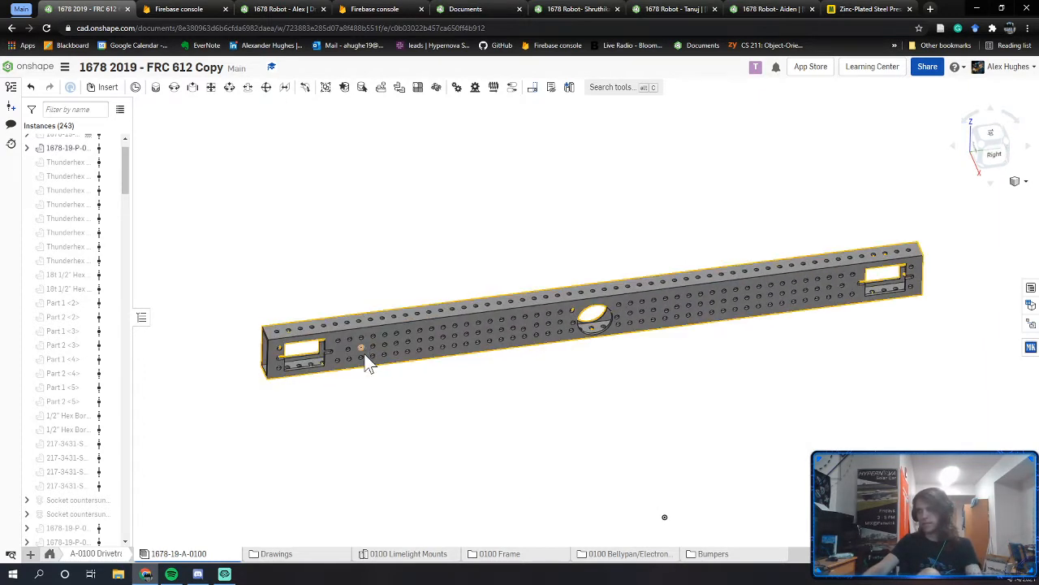
{"action": "middle_click_drag", "start_coordinate": [309, 365], "coordinate": [451, 357]}
{"action": "scroll", "coordinate": [439, 352], "scroll_direction": "up", "scroll_amount": 3}
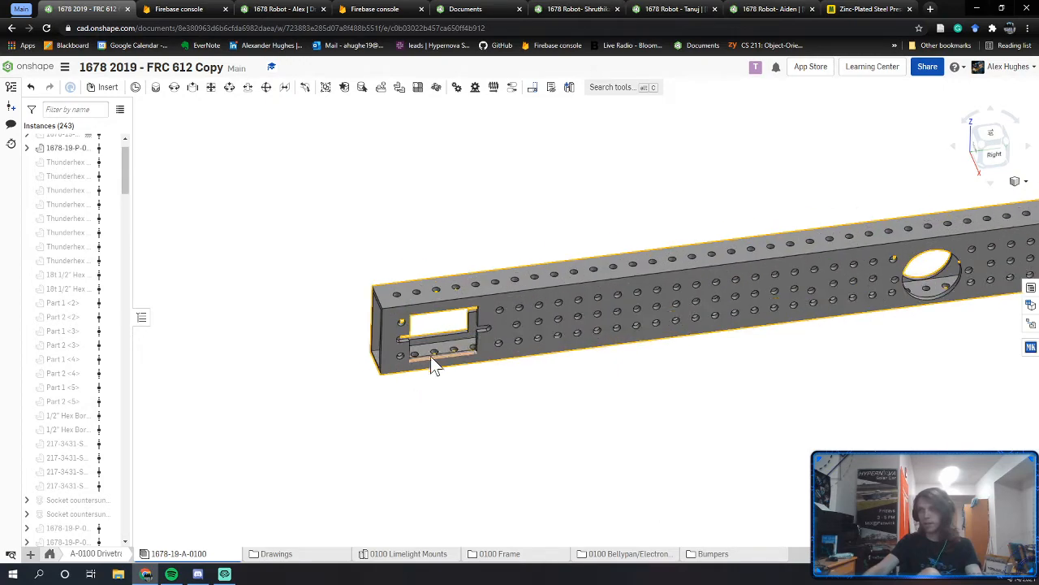
{"action": "right_click_drag", "start_coordinate": [422, 353], "coordinate": [386, 360]}
{"action": "scroll", "coordinate": [387, 359], "scroll_direction": "up", "scroll_amount": 6}
{"action": "middle_click_drag", "start_coordinate": [780, 325], "coordinate": [444, 417]}
{"action": "scroll", "coordinate": [444, 417], "scroll_direction": "down", "scroll_amount": 5}
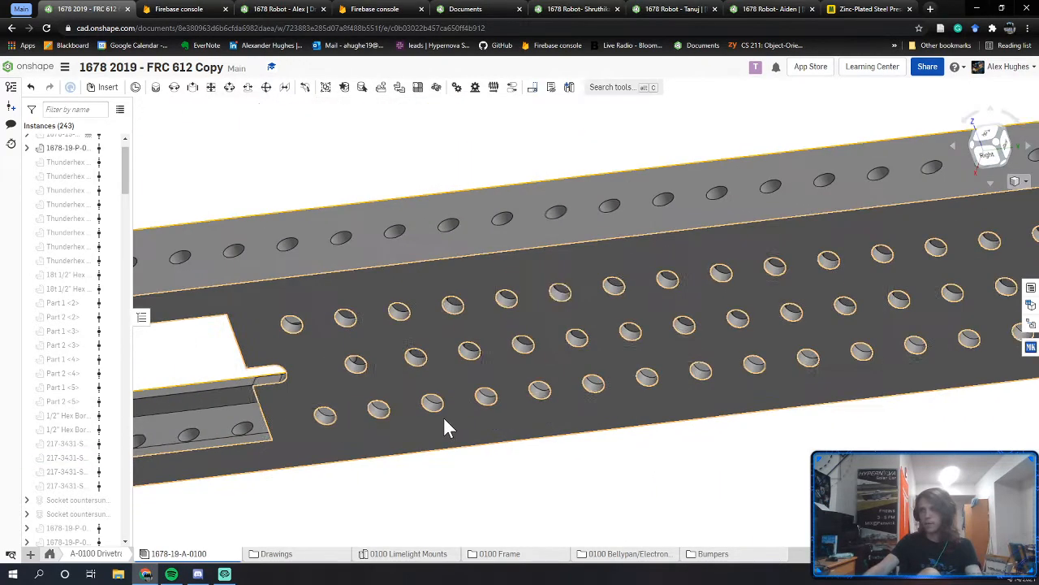
{"action": "middle_click_drag", "start_coordinate": [601, 386], "coordinate": [219, 430]}
{"action": "right_click_drag", "start_coordinate": [552, 415], "coordinate": [643, 414]}
{"action": "scroll", "coordinate": [605, 419], "scroll_direction": "up", "scroll_amount": 5}
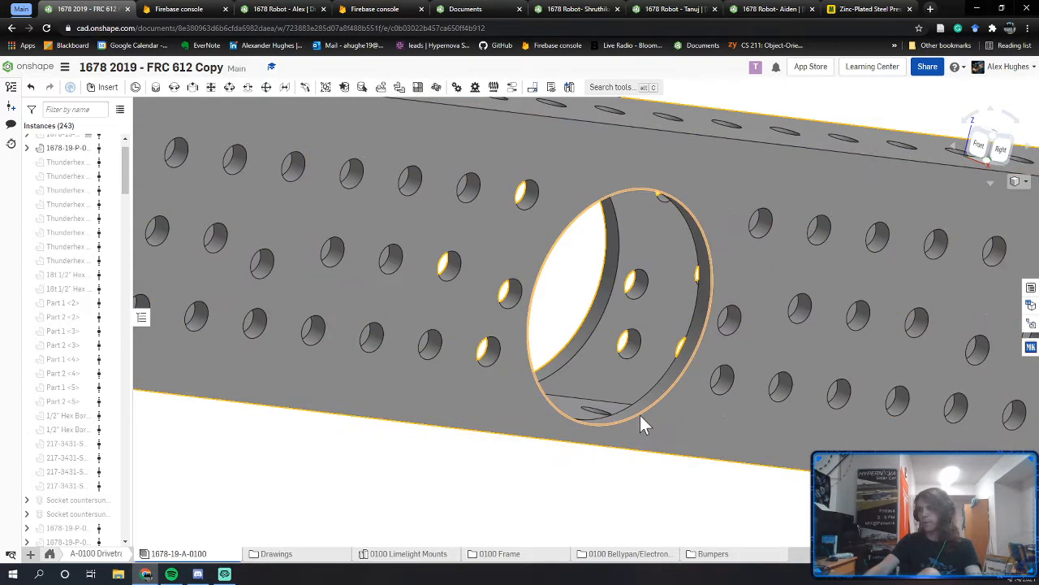
Step: Measure the round cutout's 13.250 in distance from the rail's end face
{"action": "left_click", "coordinate": [640, 415]}
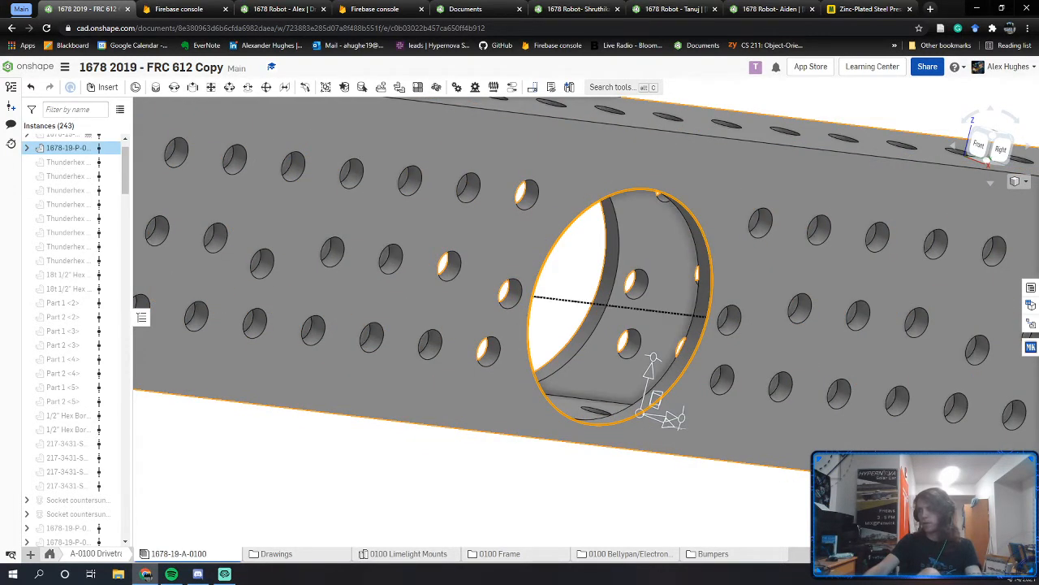
{"action": "left_click", "coordinate": [763, 501]}
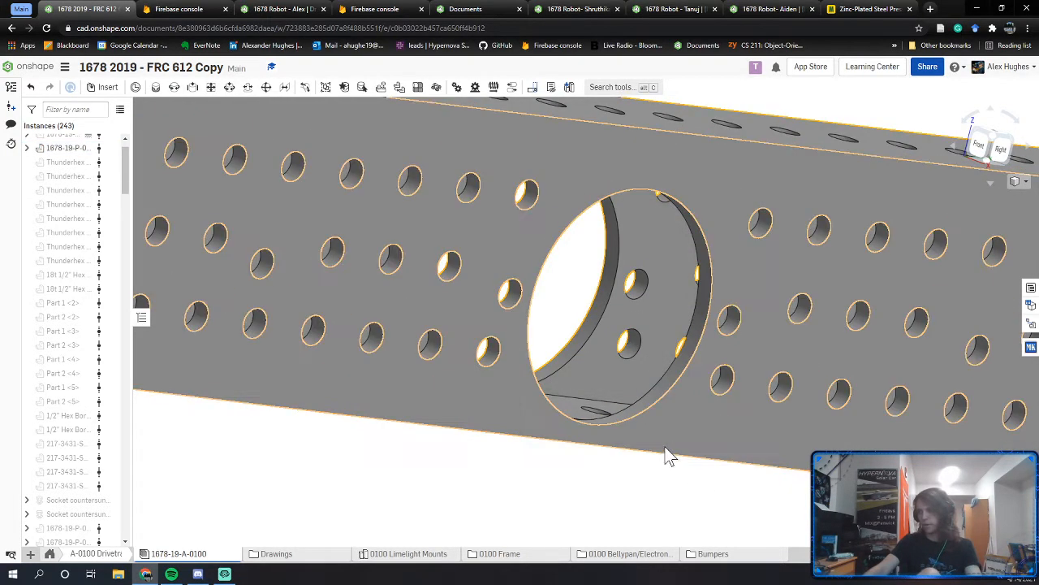
{"action": "scroll", "coordinate": [634, 424], "scroll_direction": "down", "scroll_amount": 5}
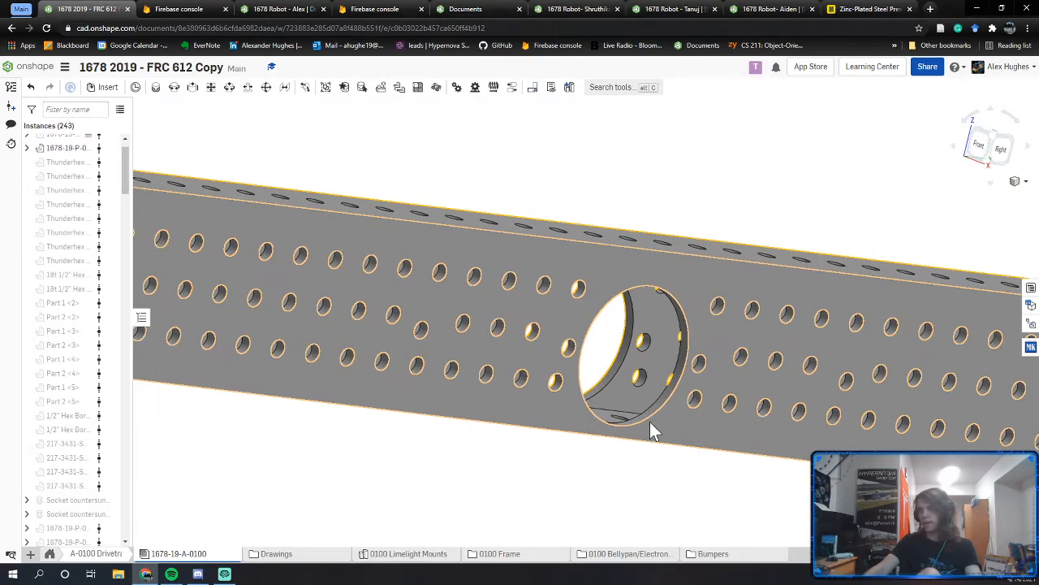
{"action": "left_click", "coordinate": [650, 417]}
{"action": "scroll", "coordinate": [647, 430], "scroll_direction": "down", "scroll_amount": 4}
{"action": "middle_click_drag", "start_coordinate": [466, 447], "coordinate": [736, 479]}
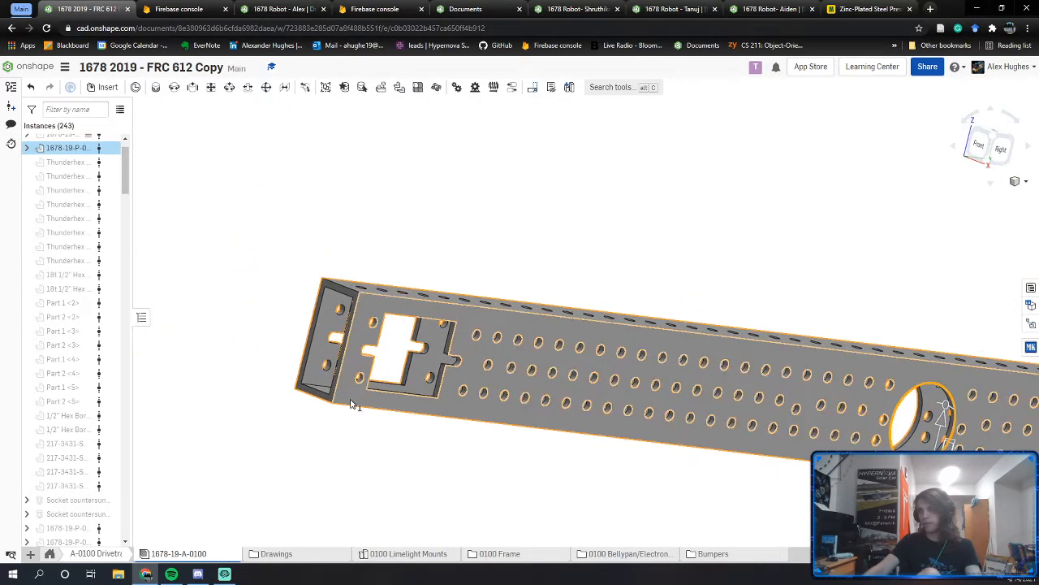
{"action": "right_click_drag", "start_coordinate": [349, 398], "coordinate": [335, 403]}
{"action": "scroll", "coordinate": [335, 409], "scroll_direction": "up", "scroll_amount": 3}
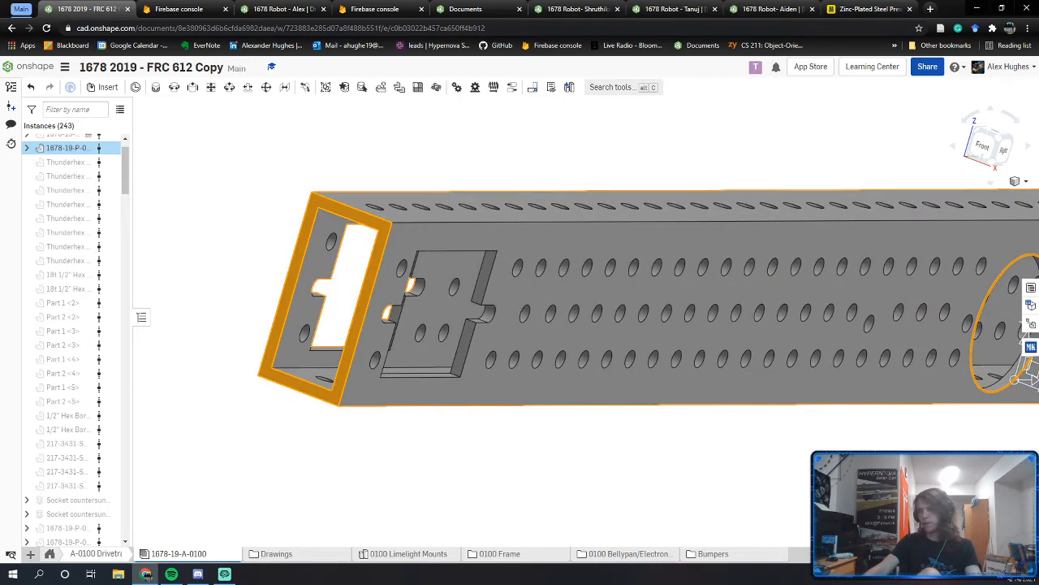
{"action": "left_click", "coordinate": [992, 538]}
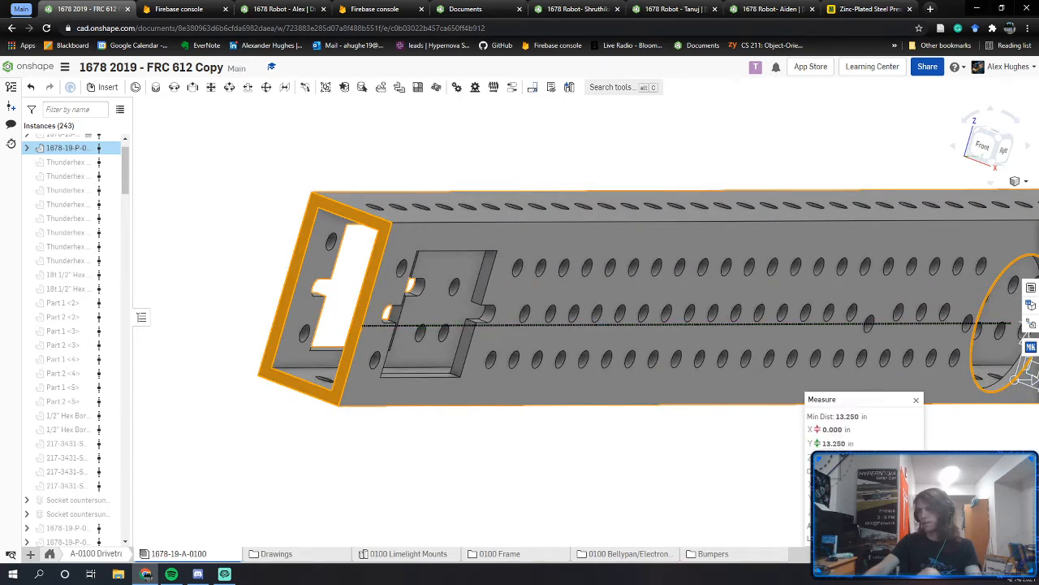
Step: Measure the cutout's 0.375 in offset from the top face, then return to 1678 Robot
{"action": "scroll", "coordinate": [642, 484], "scroll_direction": "down", "scroll_amount": 3}
{"action": "right_click_drag", "start_coordinate": [659, 485], "coordinate": [295, 495]}
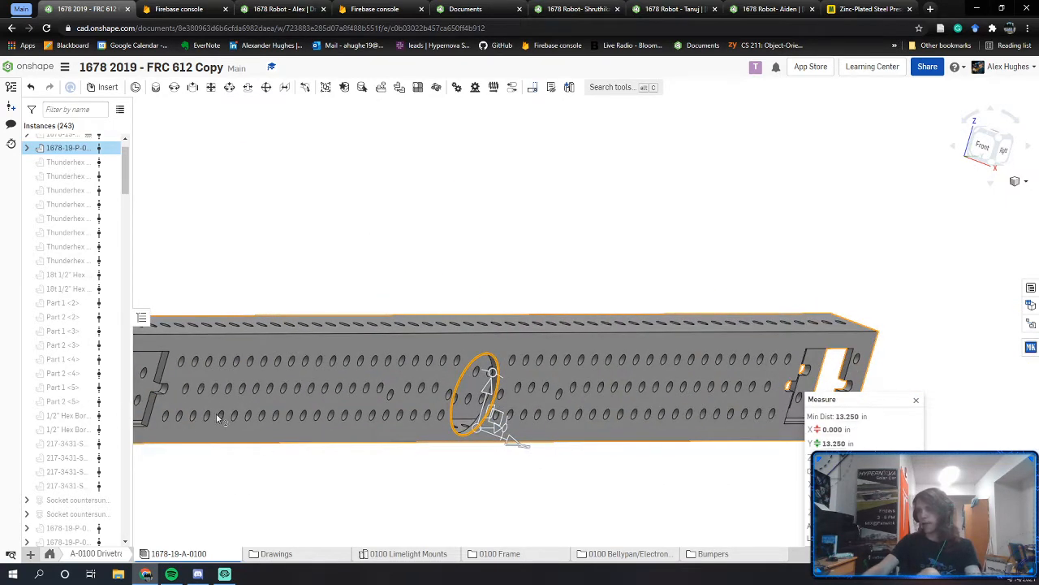
{"action": "left_click", "coordinate": [558, 491]}
{"action": "scroll", "coordinate": [484, 423], "scroll_direction": "up", "scroll_amount": 3}
{"action": "right_click_drag", "start_coordinate": [480, 427], "coordinate": [468, 412]}
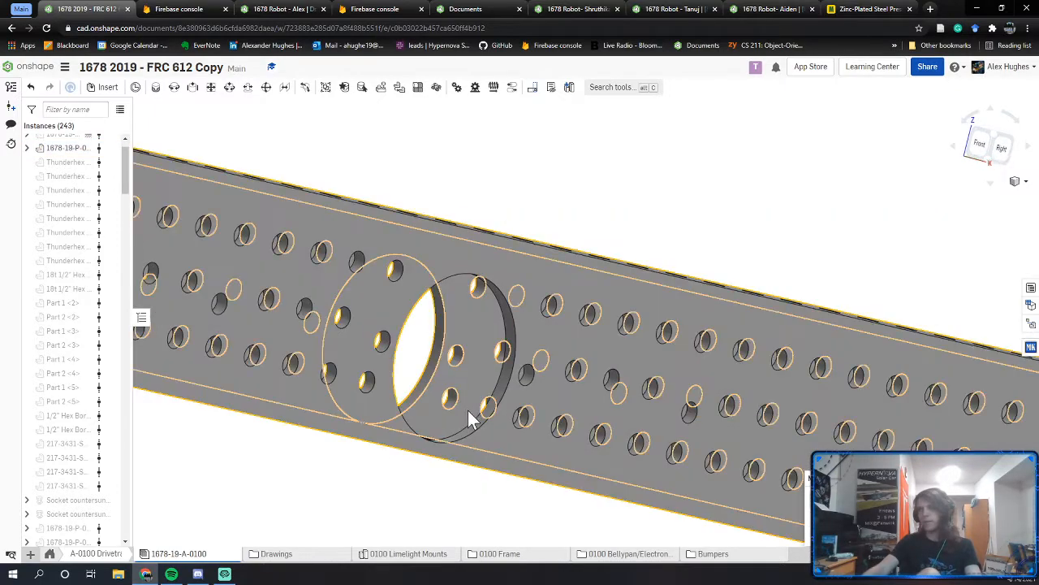
{"action": "right_click_drag", "start_coordinate": [511, 227], "coordinate": [547, 480]}
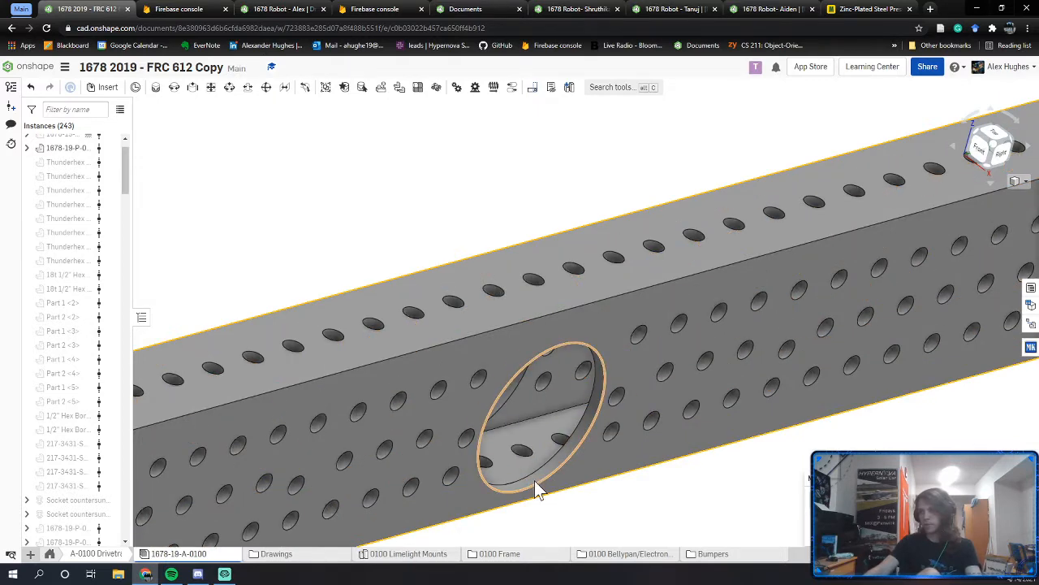
{"action": "left_click", "coordinate": [535, 480]}
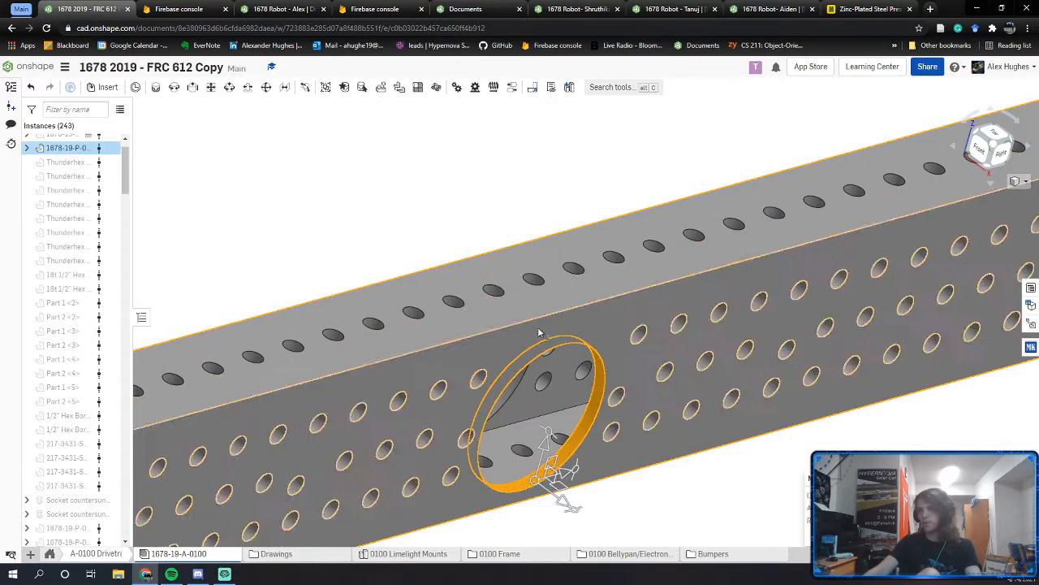
{"action": "left_click", "coordinate": [531, 300]}
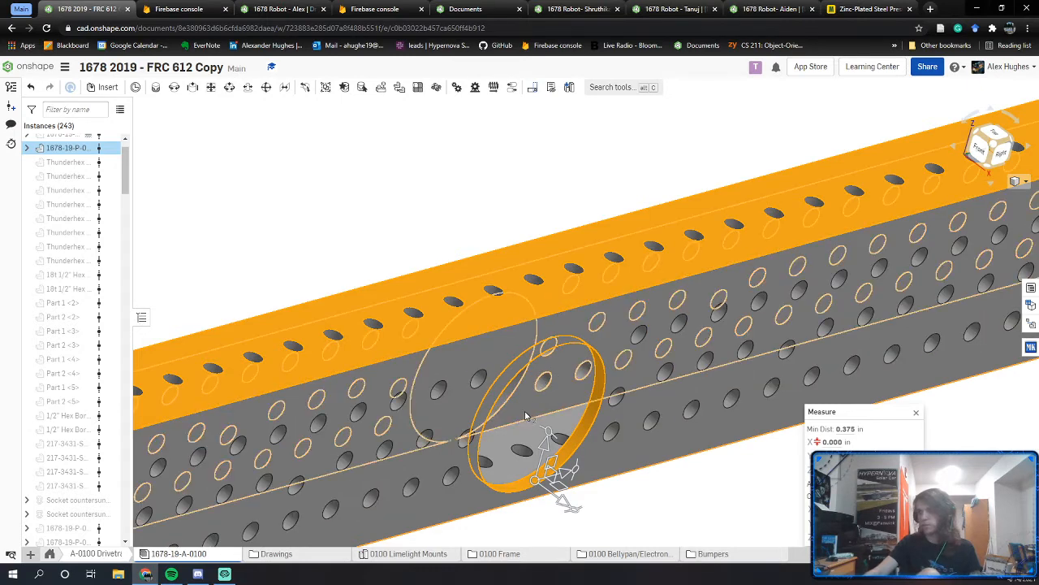
{"action": "left_click", "coordinate": [314, 232]}
{"action": "left_click", "coordinate": [276, 9]}
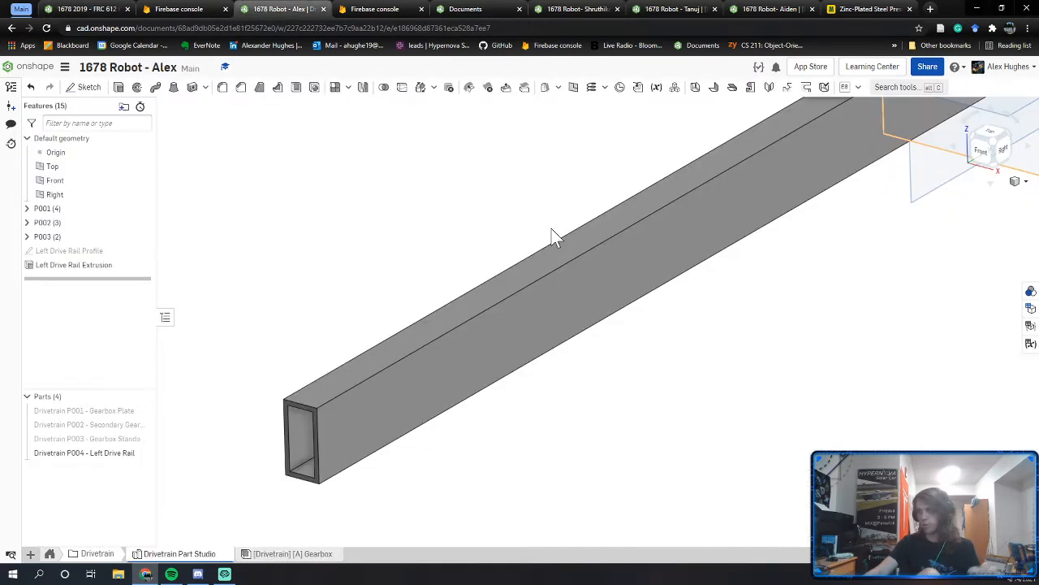
Step: Start a sketch on the rail's side face and draw a Ø1.5 circle near its middle
{"action": "key", "text": "shift+s"}
{"action": "left_click", "coordinate": [678, 238]}
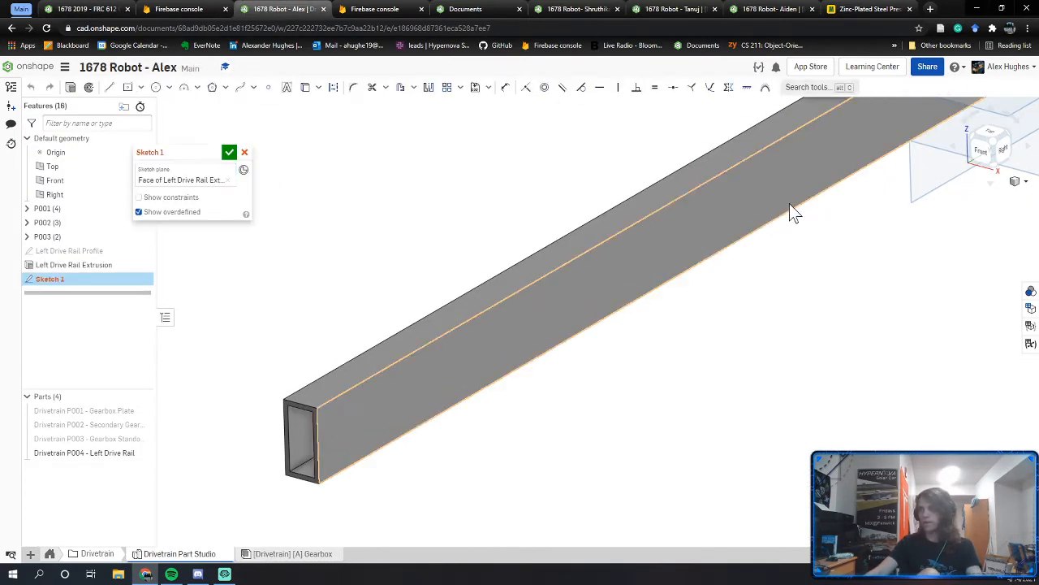
{"action": "left_click", "coordinate": [1002, 152]}
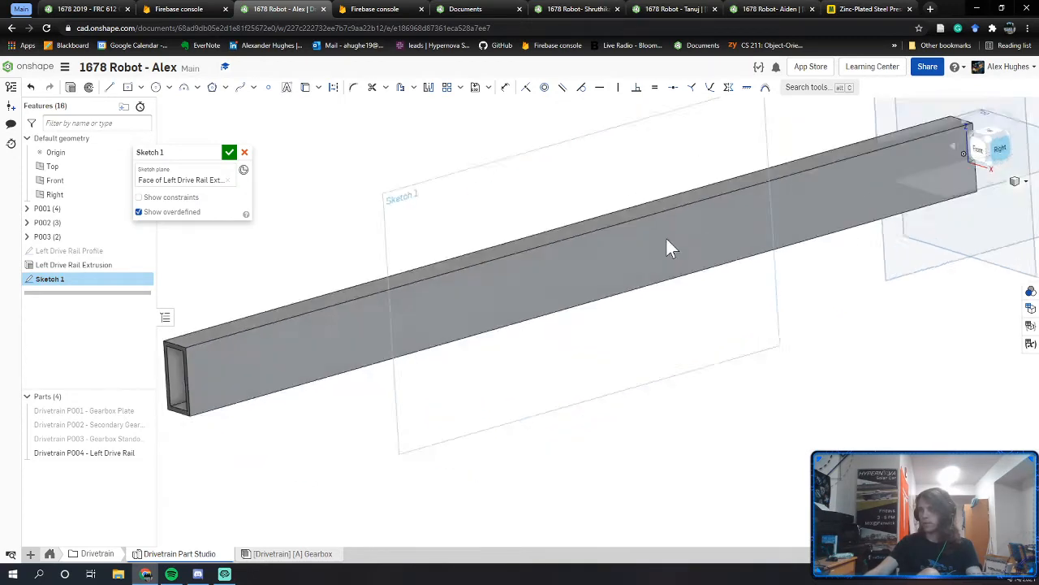
{"action": "key", "text": "c"}
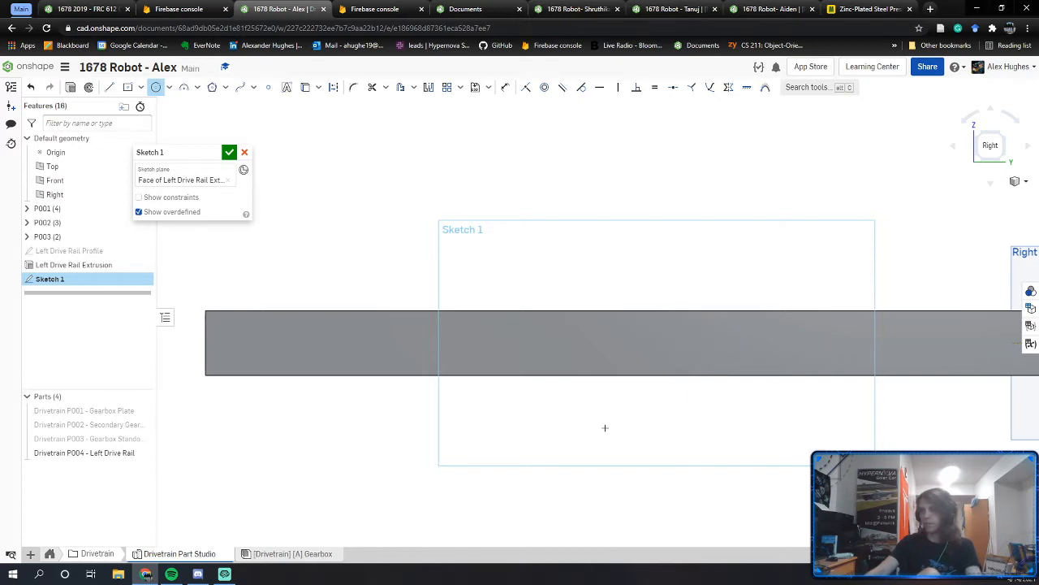
{"action": "left_click", "coordinate": [642, 322]}
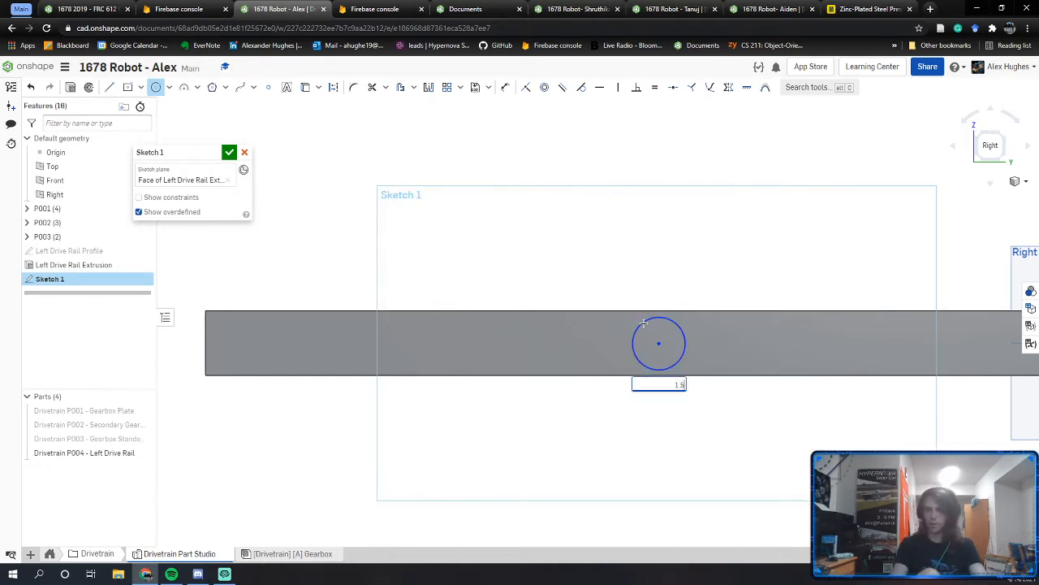
{"action": "type", "text": "1.5"}
{"action": "key", "text": "Return"}
{"action": "key", "text": "Escape"}
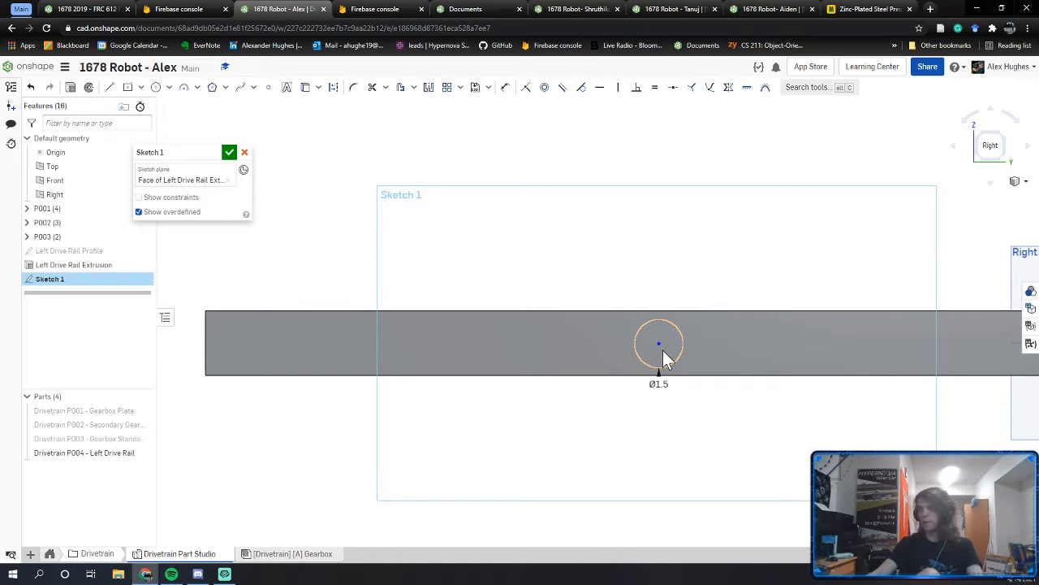
{"action": "middle_click_drag", "start_coordinate": [665, 359], "coordinate": [653, 377]}
Step: Dimension the circle 14 in from the rail's left end and 1.125 in from the top edge
{"action": "key", "text": "u"}
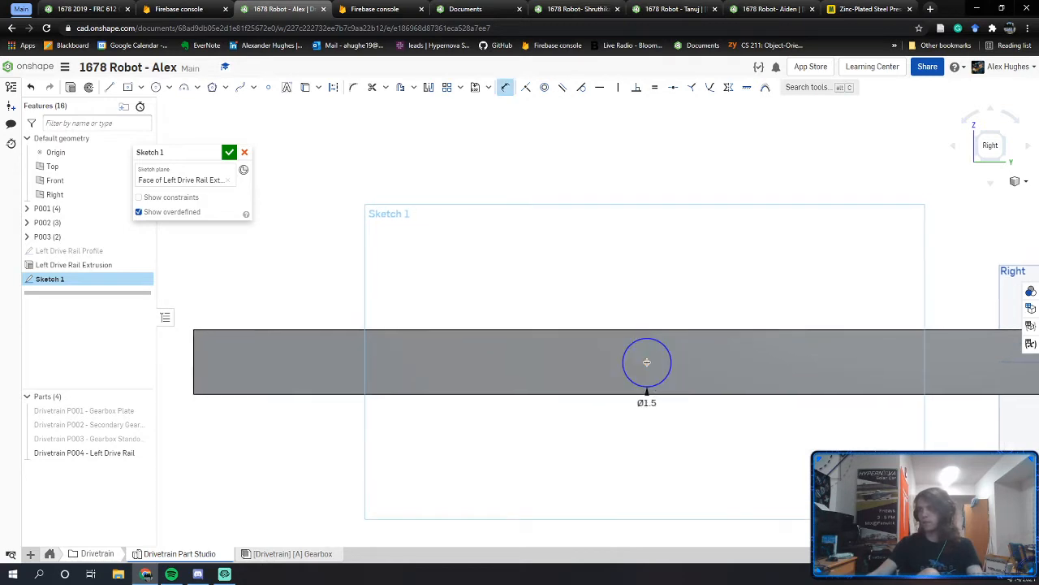
{"action": "left_click", "coordinate": [195, 357]}
{"action": "left_click", "coordinate": [646, 362]}
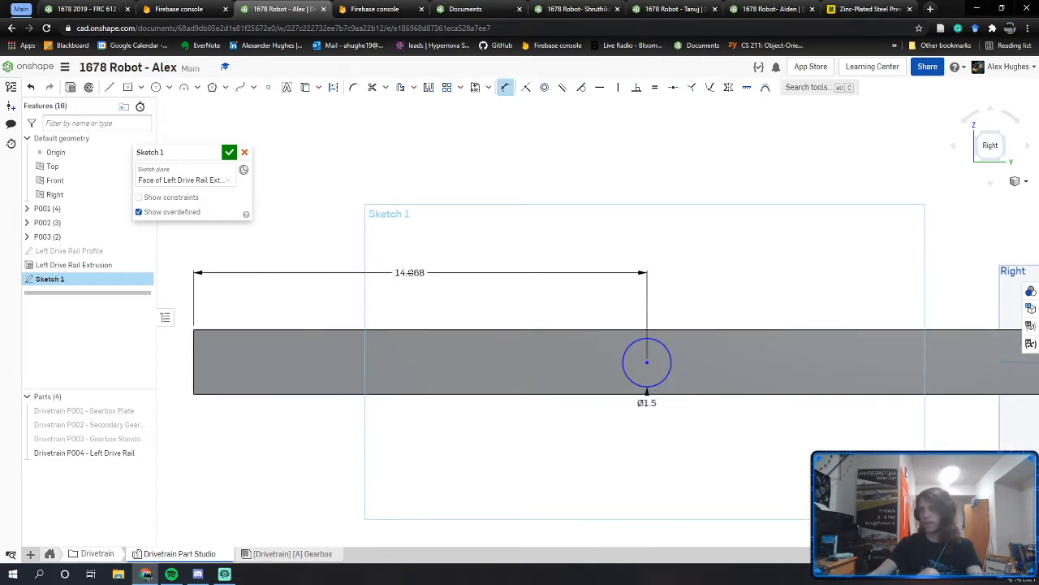
{"action": "left_click", "coordinate": [410, 273]}
{"action": "type", "text": "14"}
{"action": "key", "text": "Return"}
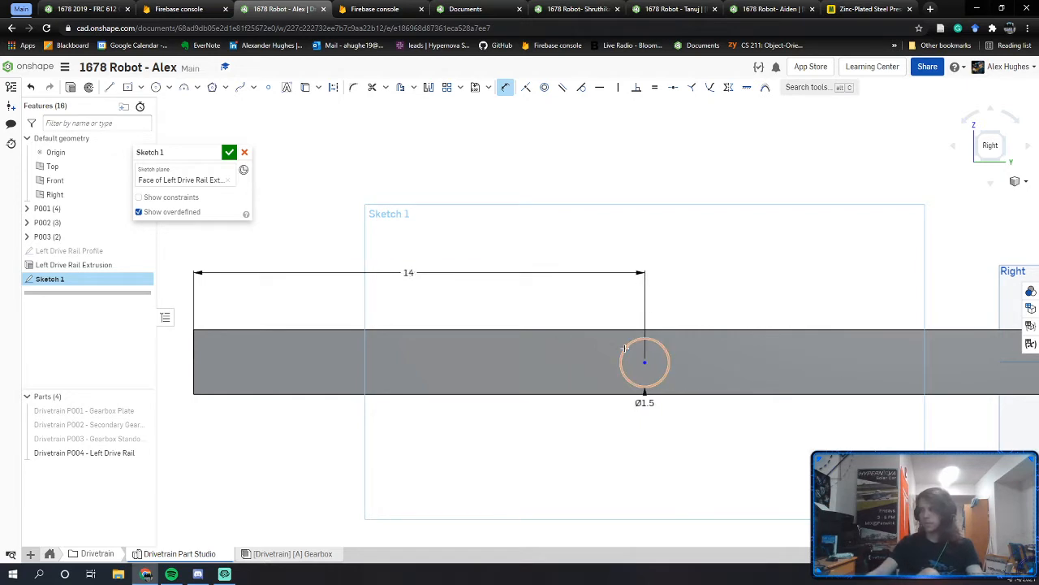
{"action": "left_click", "coordinate": [666, 330]}
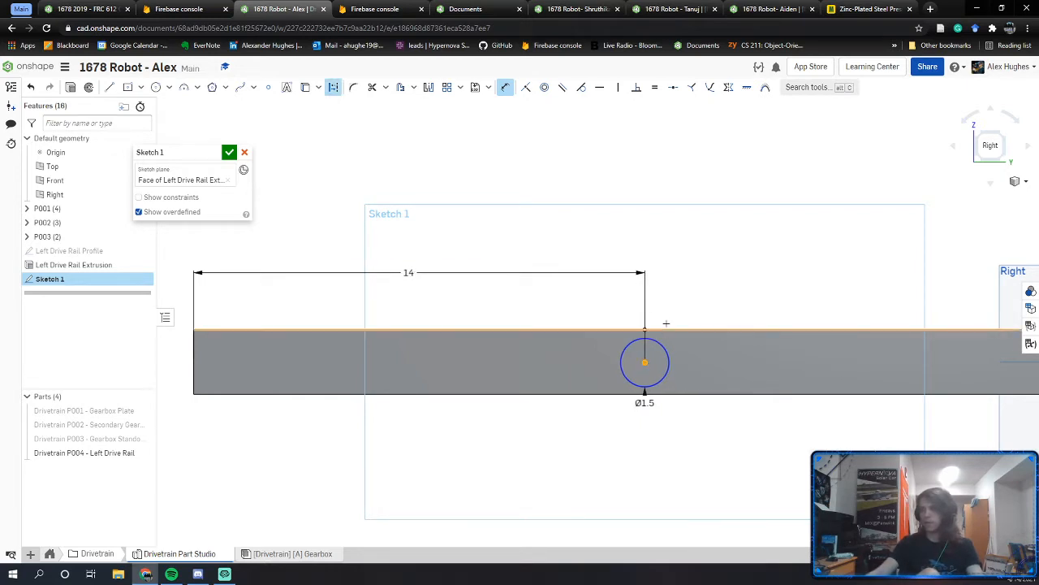
{"action": "left_click", "coordinate": [645, 362]}
{"action": "left_click", "coordinate": [655, 272]}
{"action": "type", "text": "1.125"}
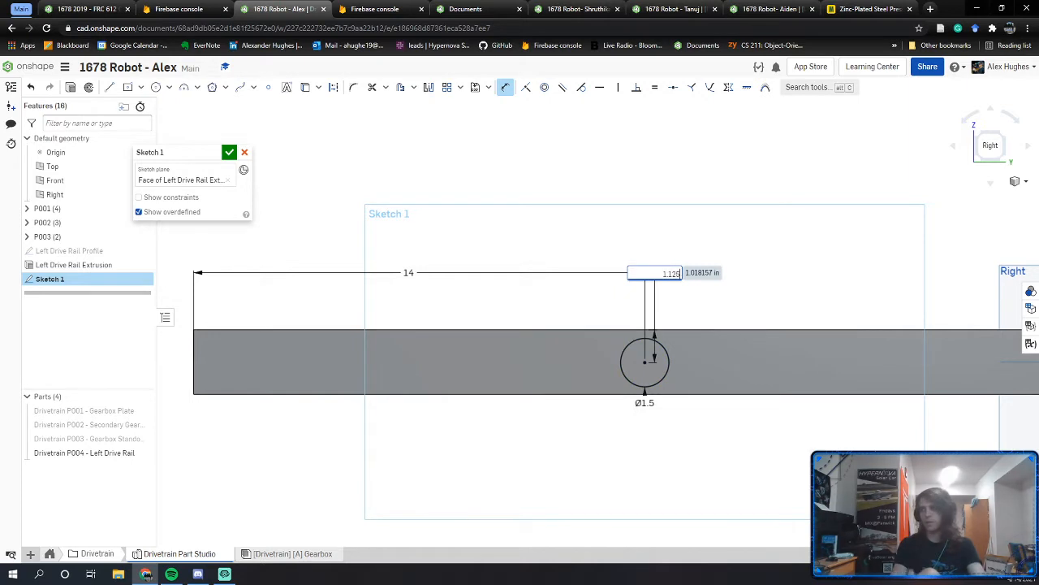
{"action": "key", "text": "Return"}
{"action": "key", "text": "Escape"}
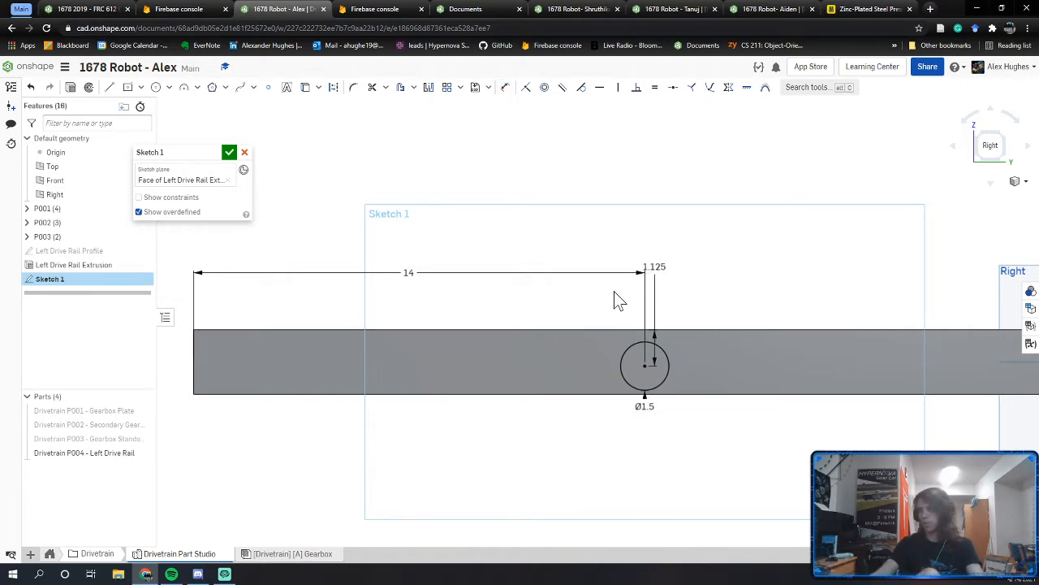
Step: Rename the sketch to 'Left Drive Rail Holes' and reopen it for editing
{"action": "middle_click_drag", "start_coordinate": [638, 301], "coordinate": [614, 280]}
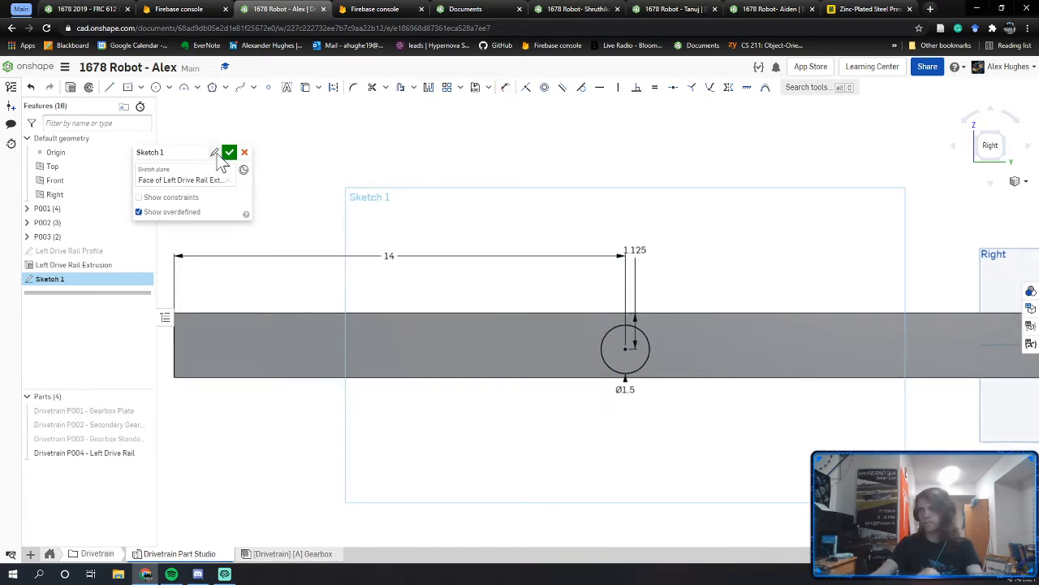
{"action": "left_click", "coordinate": [216, 155]}
{"action": "type", "text": "Left Drive Rail Holes"}
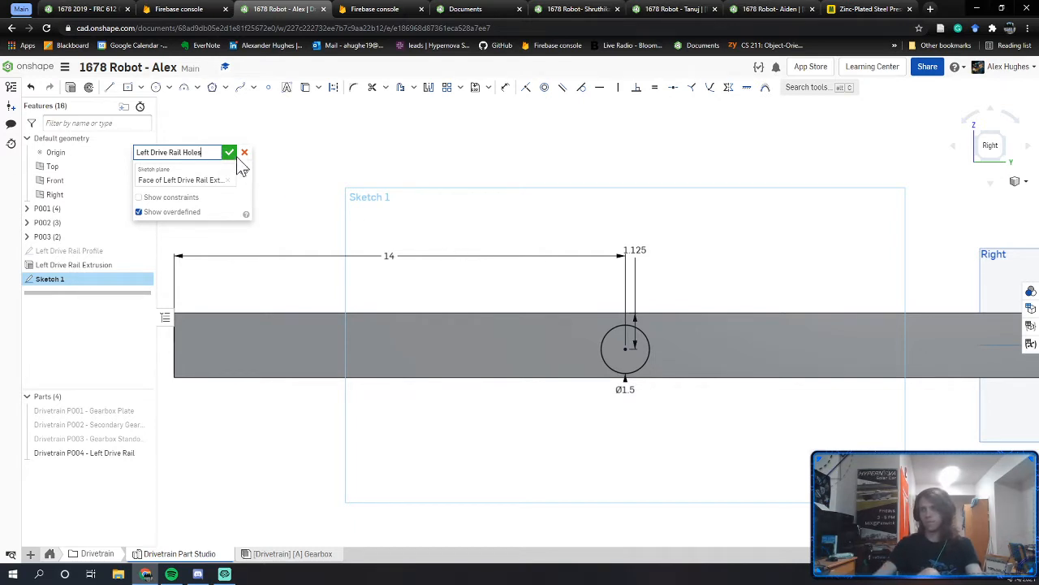
{"action": "left_click", "coordinate": [235, 155]}
{"action": "mouse_move", "coordinate": [595, 326]}
{"action": "right_mouse_down"}
{"action": "mouse_move", "coordinate": [610, 332]}
{"action": "mouse_move", "coordinate": [489, 278]}
{"action": "mouse_move", "coordinate": [447, 317]}
{"action": "right_mouse_up"}
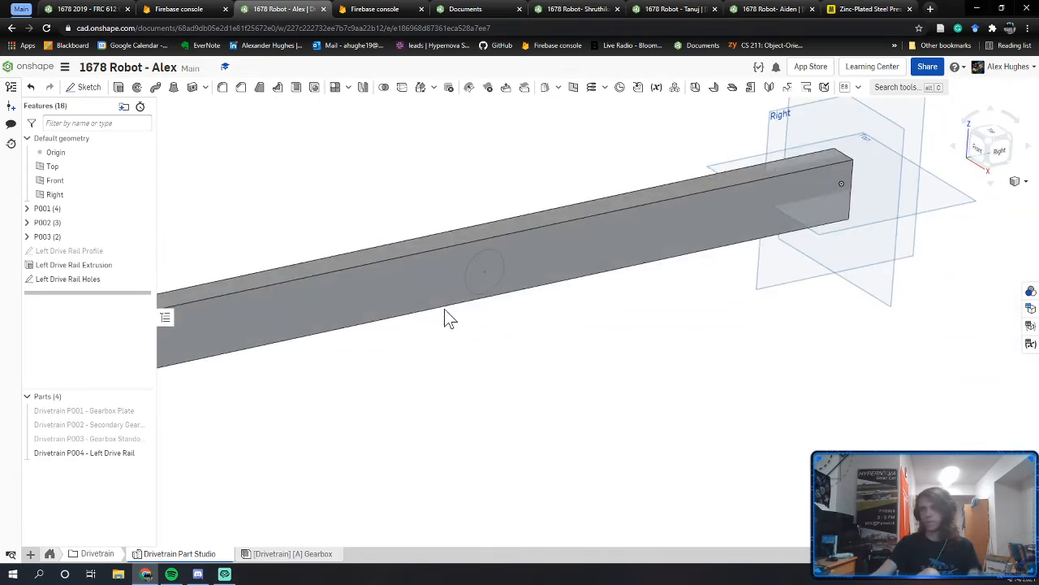
{"action": "double_click", "coordinate": [110, 279]}
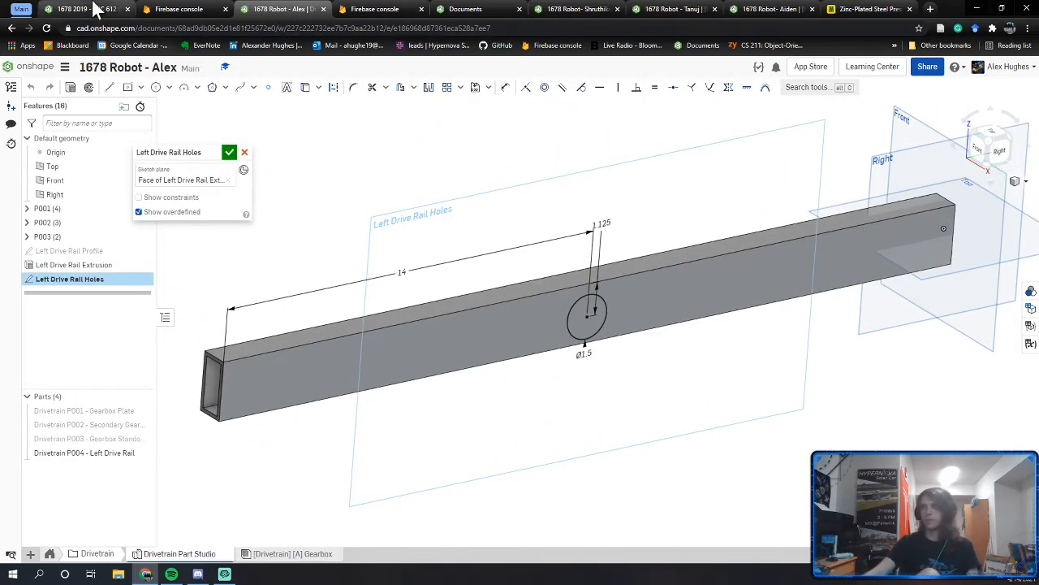
{"action": "left_click", "coordinate": [98, 7]}
{"action": "scroll", "coordinate": [715, 344], "scroll_direction": "down", "scroll_amount": 6}
{"action": "middle_click_drag", "start_coordinate": [457, 419], "coordinate": [633, 374]}
{"action": "right_click_drag", "start_coordinate": [633, 373], "coordinate": [622, 417]}
{"action": "scroll", "coordinate": [574, 419], "scroll_direction": "up", "scroll_amount": 4}
{"action": "scroll", "coordinate": [582, 408], "scroll_direction": "up", "scroll_amount": 2}
{"action": "scroll", "coordinate": [602, 389], "scroll_direction": "up", "scroll_amount": 3}
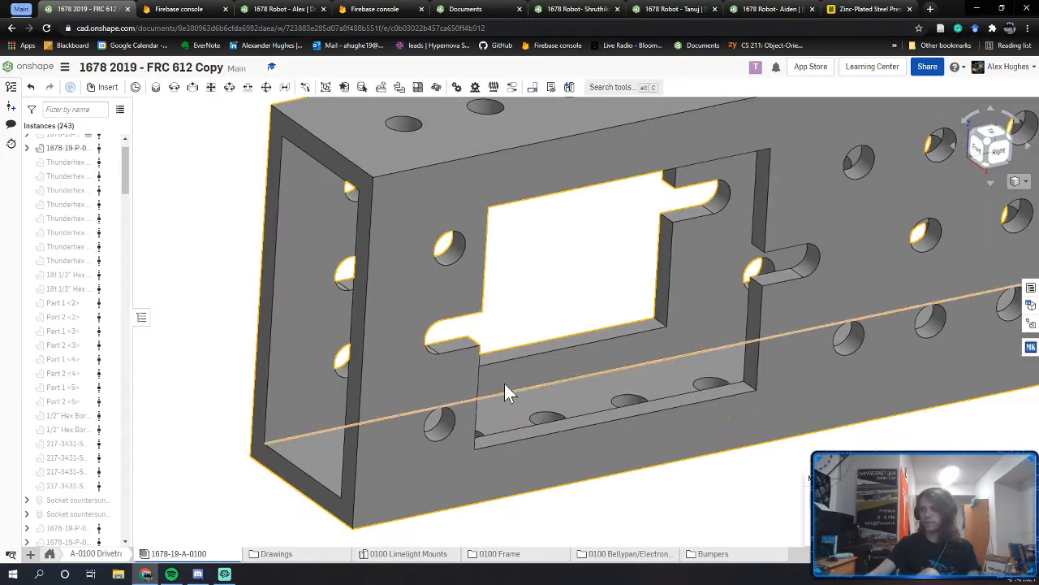
{"action": "scroll", "coordinate": [1004, 331], "scroll_direction": "down", "scroll_amount": 5}
{"action": "scroll", "coordinate": [519, 399], "scroll_direction": "down", "scroll_amount": 6}
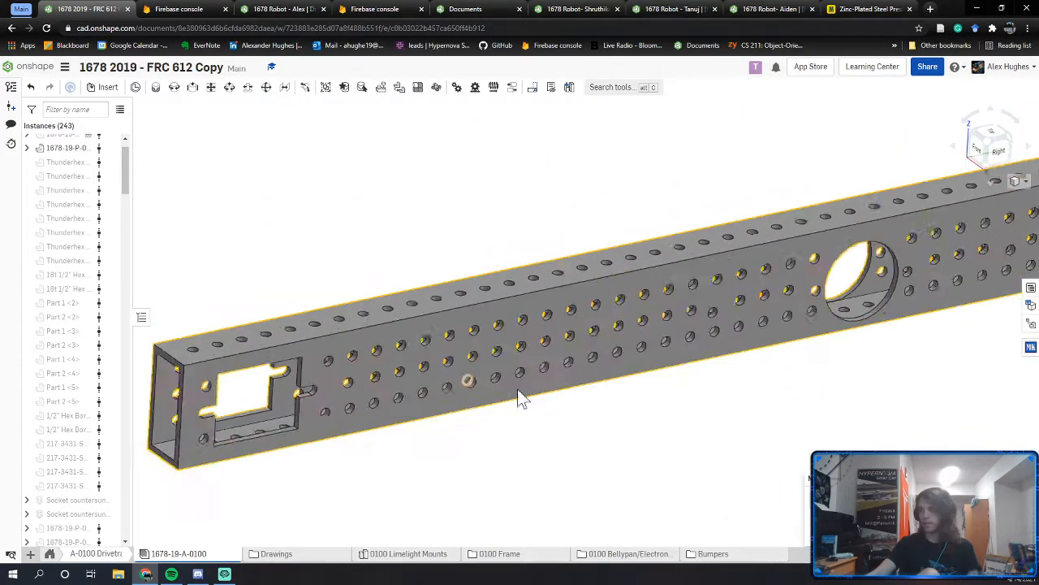
{"action": "scroll", "coordinate": [480, 417], "scroll_direction": "up", "scroll_amount": 5}
{"action": "right_click_drag", "start_coordinate": [519, 420], "coordinate": [442, 445]}
{"action": "middle_click_drag", "start_coordinate": [593, 379], "coordinate": [422, 432]}
{"action": "scroll", "coordinate": [503, 404], "scroll_direction": "down", "scroll_amount": 5}
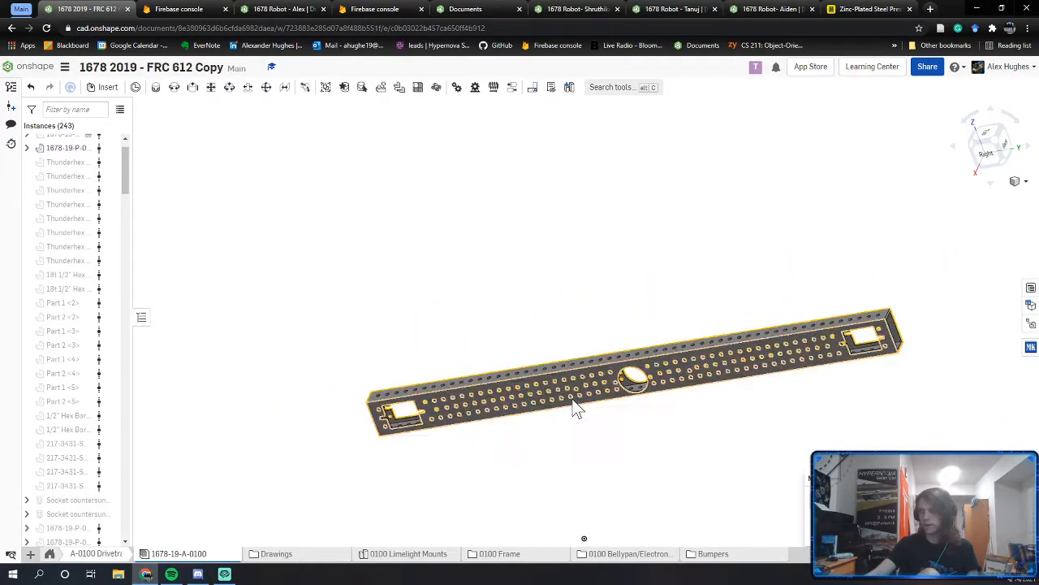
{"action": "right_click_drag", "start_coordinate": [576, 414], "coordinate": [398, 478]}
{"action": "scroll", "coordinate": [359, 414], "scroll_direction": "up", "scroll_amount": 5}
{"action": "scroll", "coordinate": [398, 460], "scroll_direction": "up", "scroll_amount": 5}
{"action": "middle_click_drag", "start_coordinate": [398, 477], "coordinate": [477, 267]}
{"action": "right_click_drag", "start_coordinate": [477, 266], "coordinate": [486, 337]}
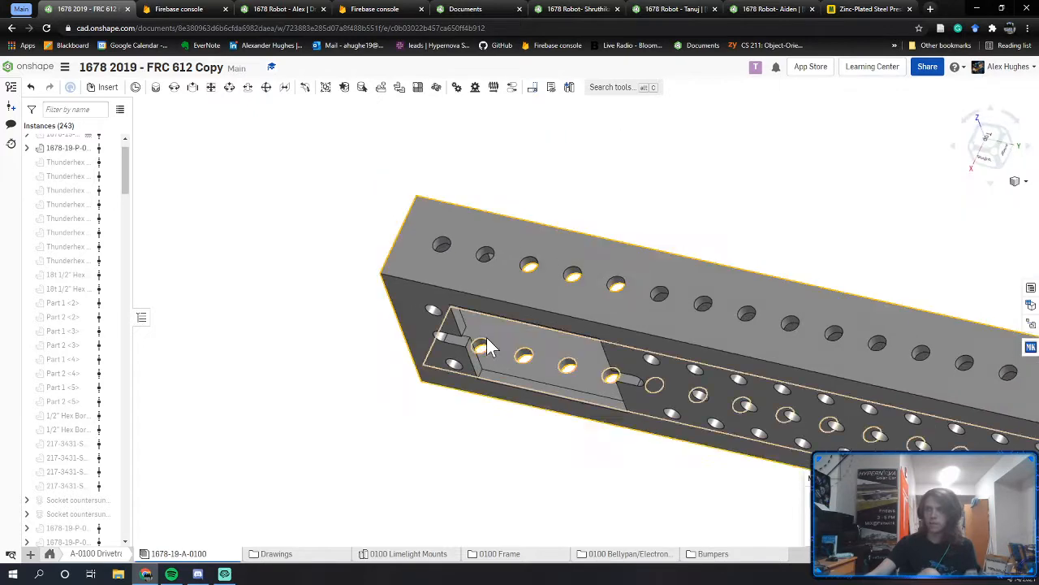
{"action": "scroll", "coordinate": [501, 393], "scroll_direction": "up", "scroll_amount": 6}
{"action": "right_click", "coordinate": [502, 381]}
{"action": "left_click", "coordinate": [424, 425]}
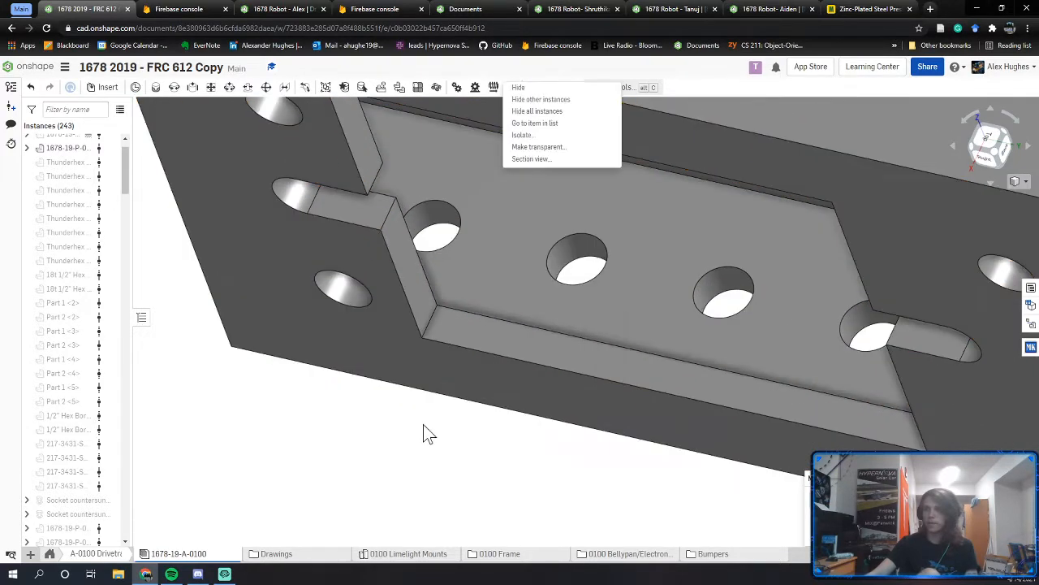
{"action": "left_click", "coordinate": [475, 348]}
{"action": "right_click_drag", "start_coordinate": [476, 347], "coordinate": [512, 271]}
{"action": "middle_click_drag", "start_coordinate": [510, 266], "coordinate": [464, 557]}
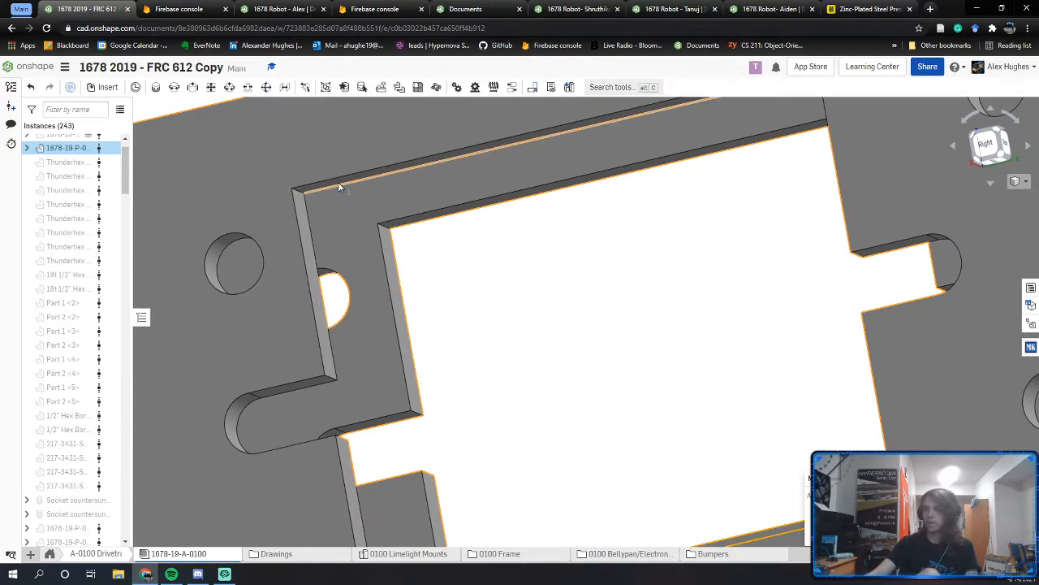
{"action": "scroll", "coordinate": [337, 180], "scroll_direction": "up", "scroll_amount": 2}
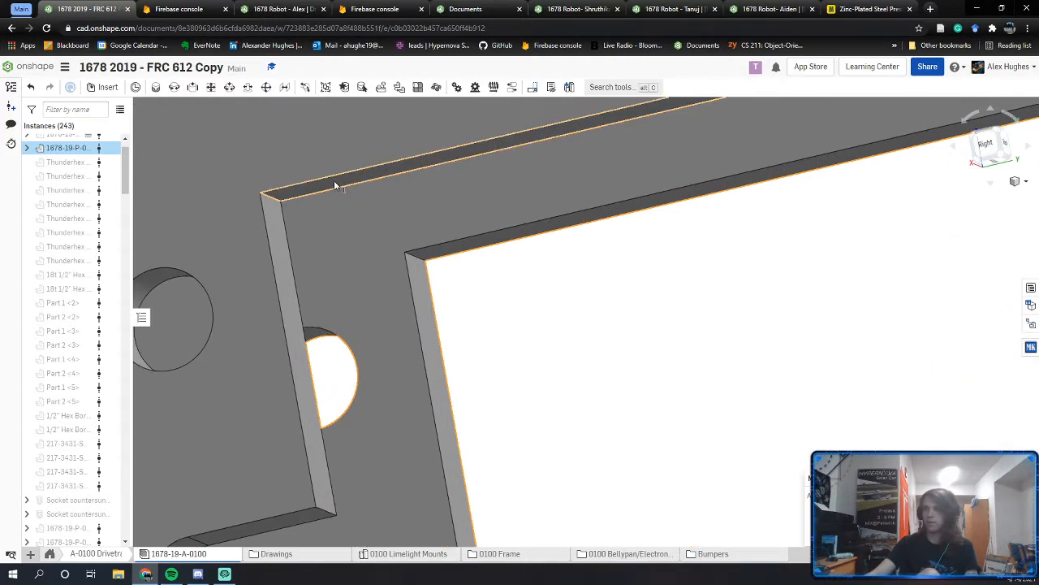
{"action": "left_click", "coordinate": [333, 180]}
{"action": "scroll", "coordinate": [334, 181], "scroll_direction": "down", "scroll_amount": 3}
{"action": "middle_click_drag", "start_coordinate": [660, 372], "coordinate": [616, 306]}
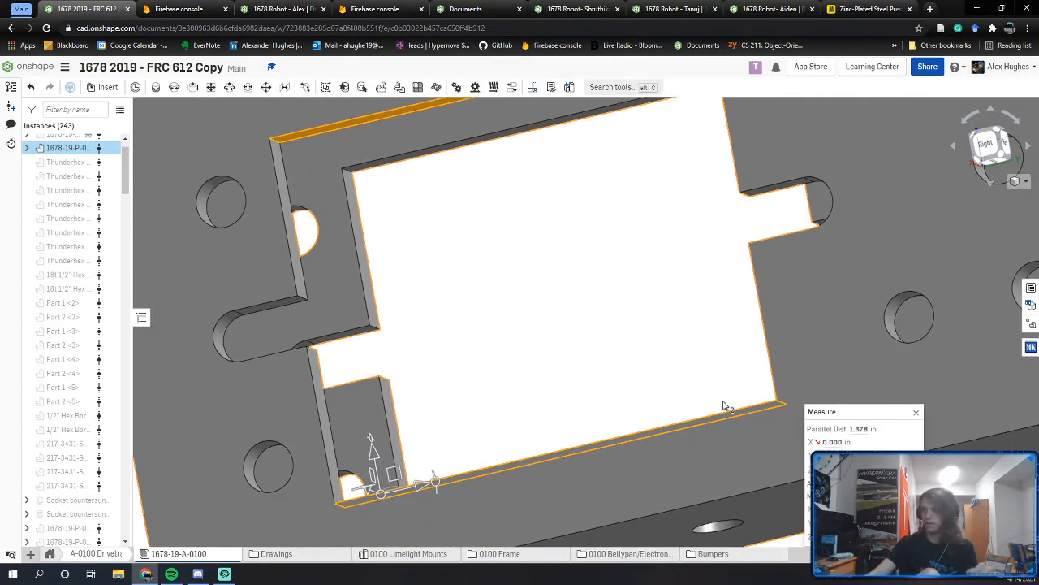
{"action": "left_click", "coordinate": [864, 429]}
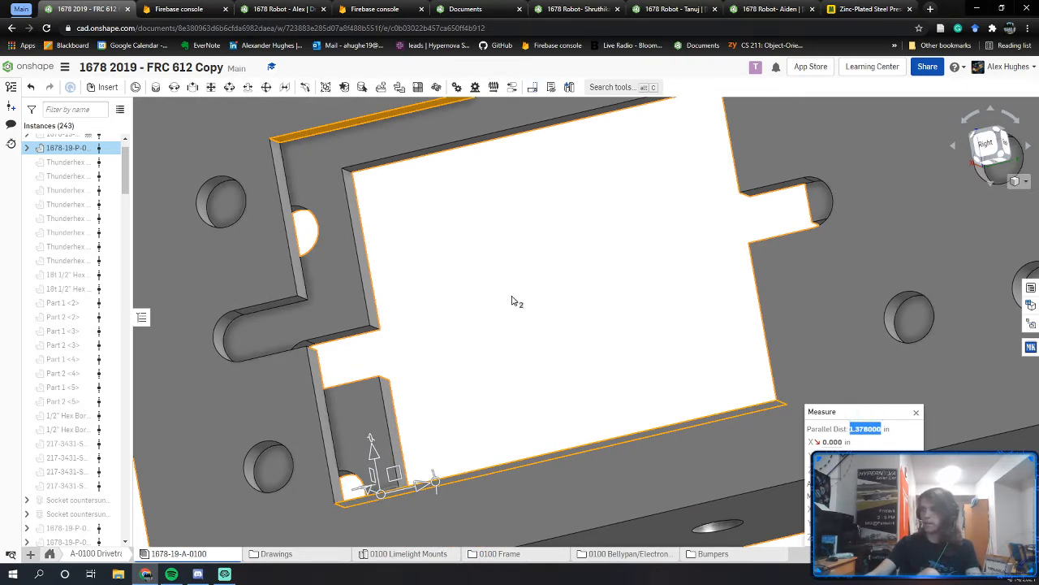
{"action": "left_click", "coordinate": [262, 9]}
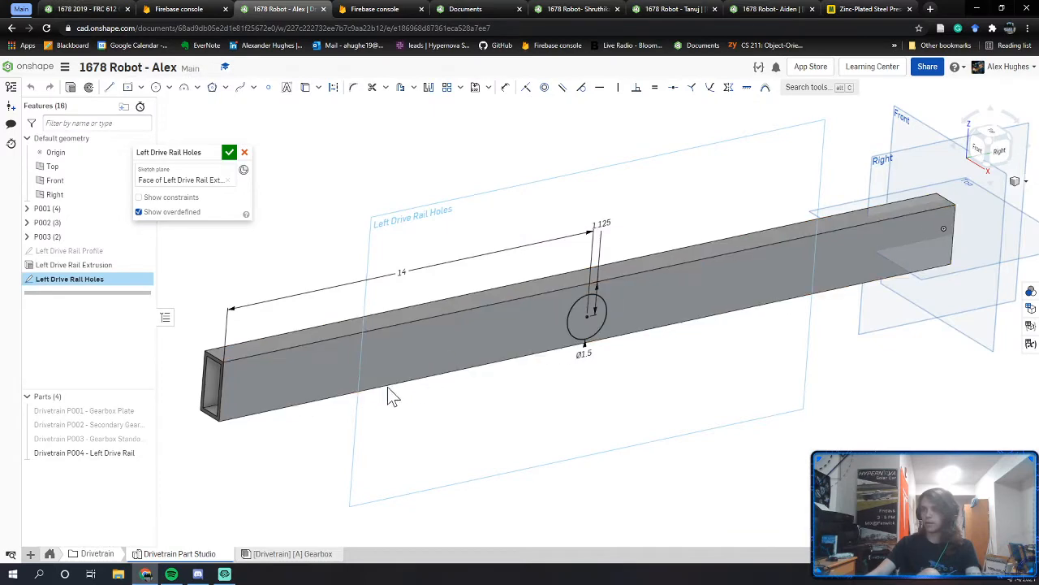
Step: Face the sketch plane and draw a rectangle near the rail's left end
{"action": "key", "text": "n"}
{"action": "left_click", "coordinate": [997, 159]}
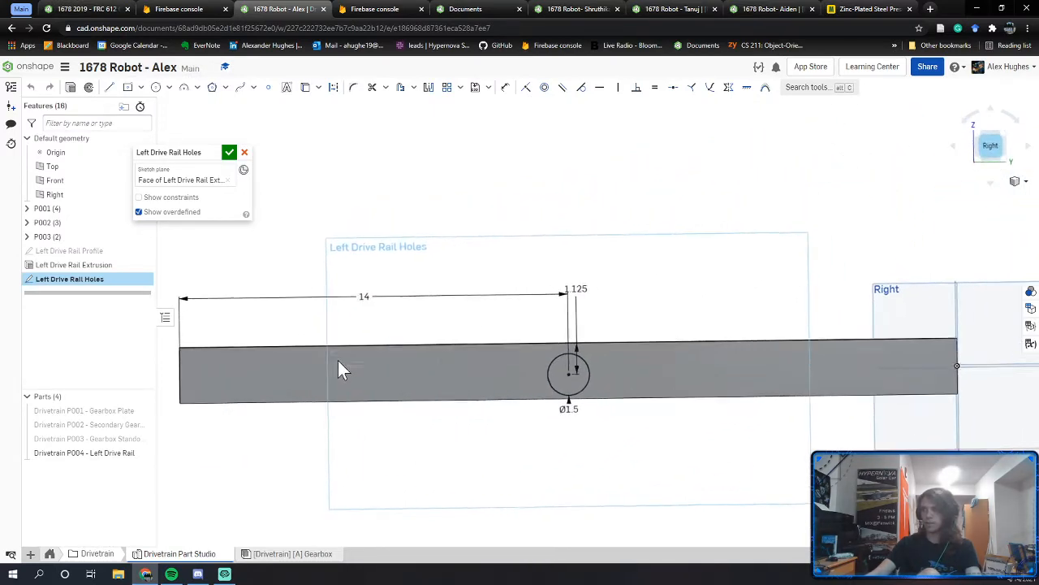
{"action": "middle_click_drag", "start_coordinate": [337, 360], "coordinate": [477, 357]}
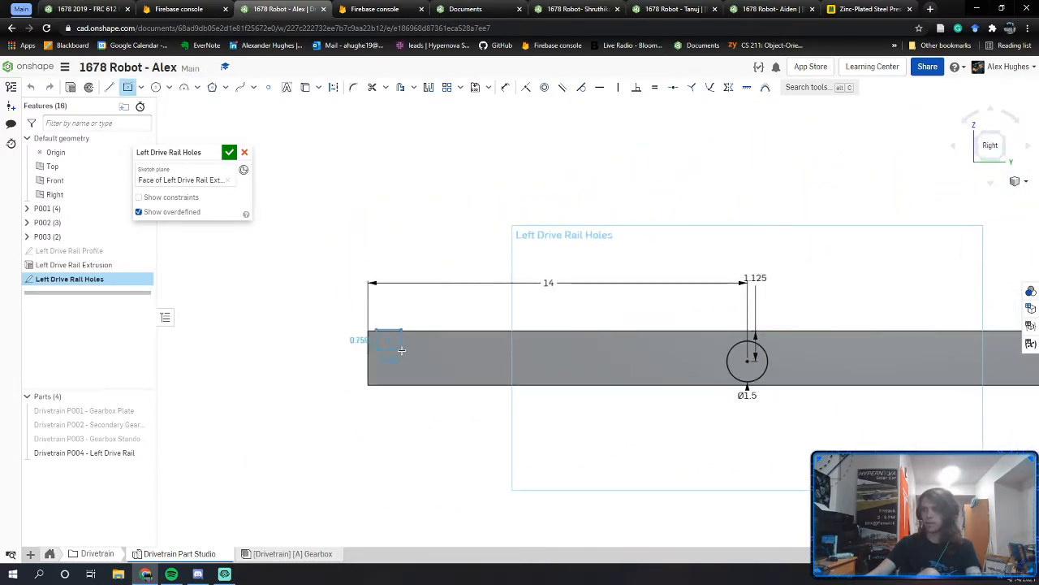
{"action": "left_click", "coordinate": [459, 371]}
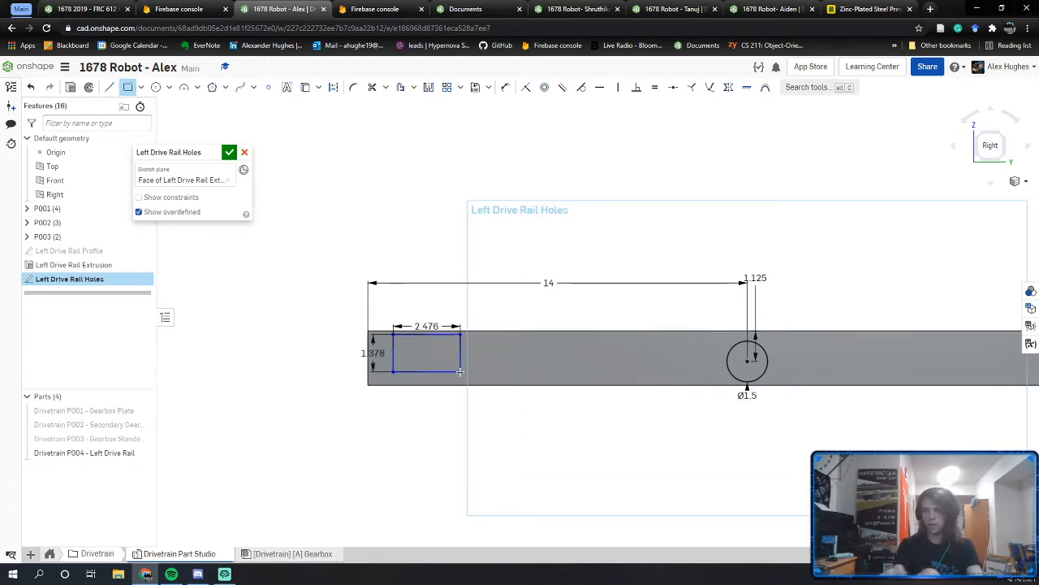
Step: Measure the bearing slot width between its walls on the reference robot's rail
{"action": "left_click", "coordinate": [97, 8]}
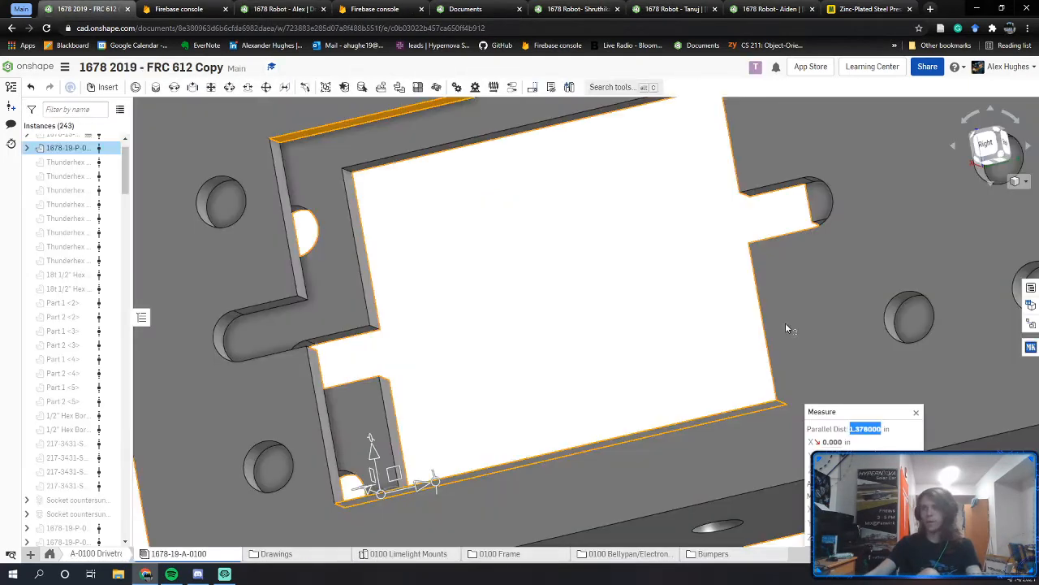
{"action": "scroll", "coordinate": [364, 281], "scroll_direction": "up", "scroll_amount": 5}
{"action": "right_click_drag", "start_coordinate": [364, 272], "coordinate": [338, 219]}
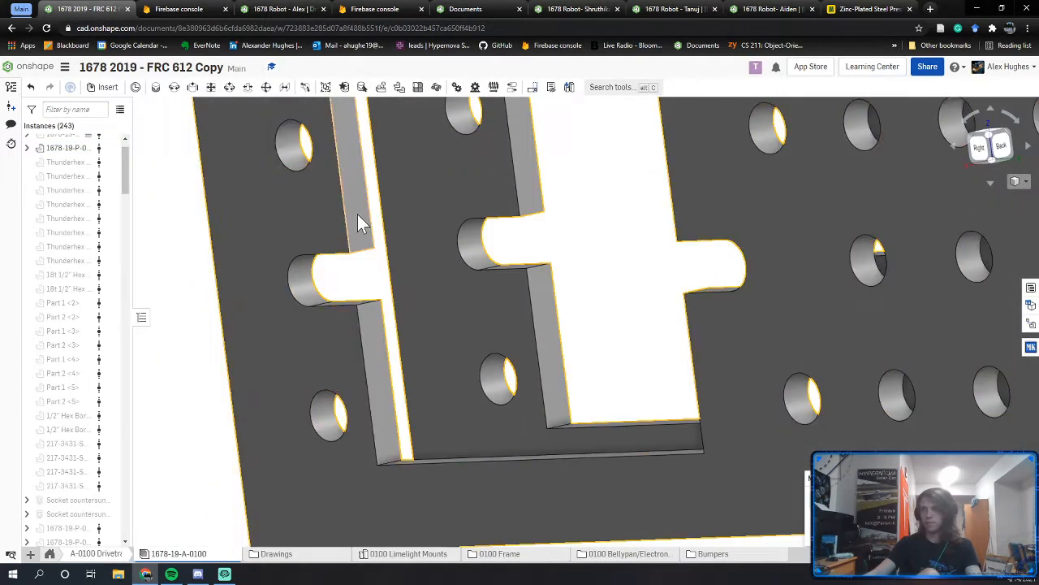
{"action": "left_click", "coordinate": [358, 215]}
{"action": "middle_click_drag", "start_coordinate": [405, 351], "coordinate": [256, 486]}
{"action": "right_click_drag", "start_coordinate": [499, 327], "coordinate": [585, 311]}
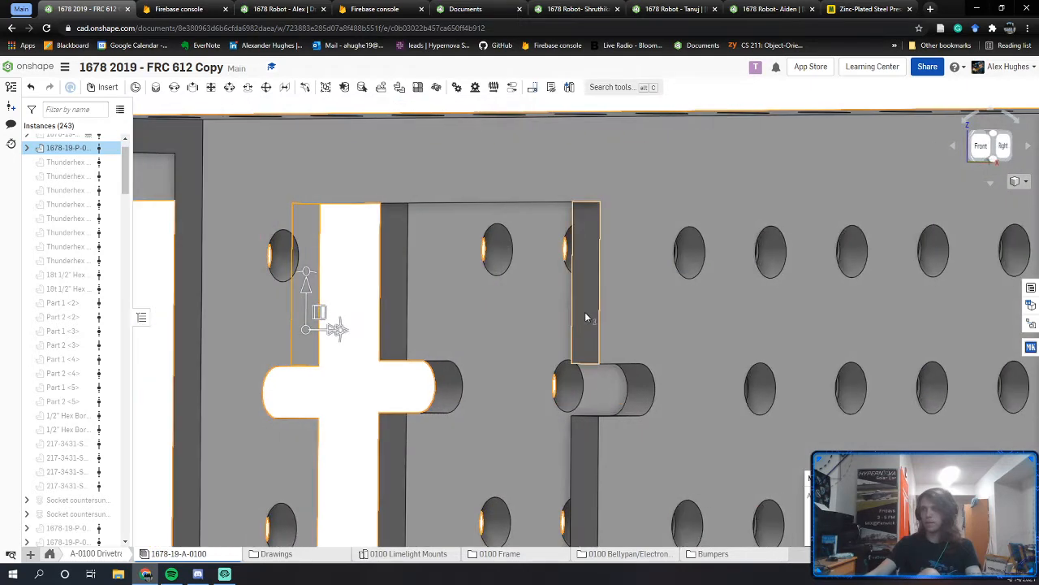
{"action": "left_click", "coordinate": [586, 313]}
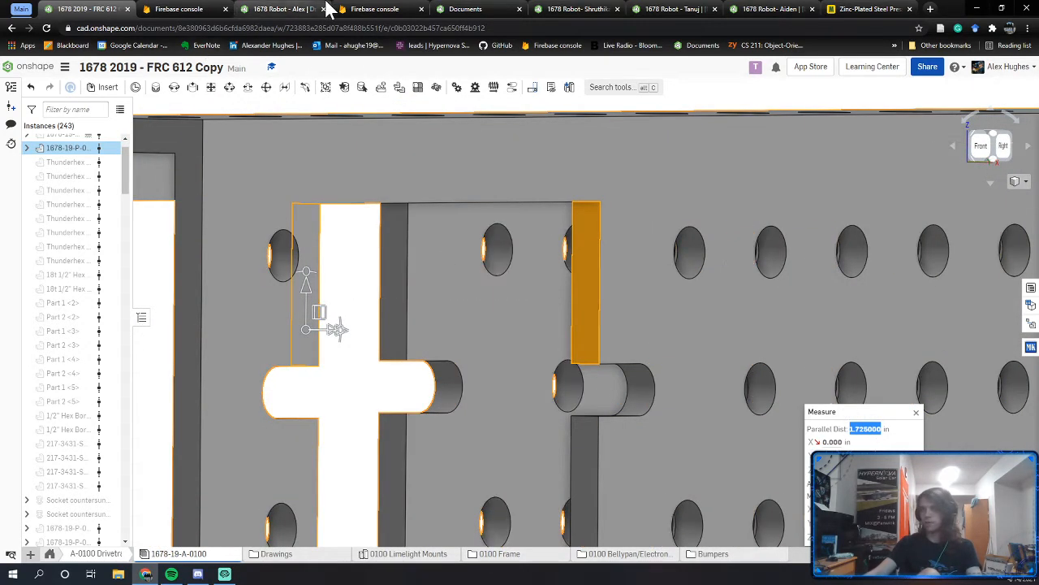
Step: Set the rectangle's width to 1.725 in and move it lower on the rail
{"action": "left_click", "coordinate": [284, 9]}
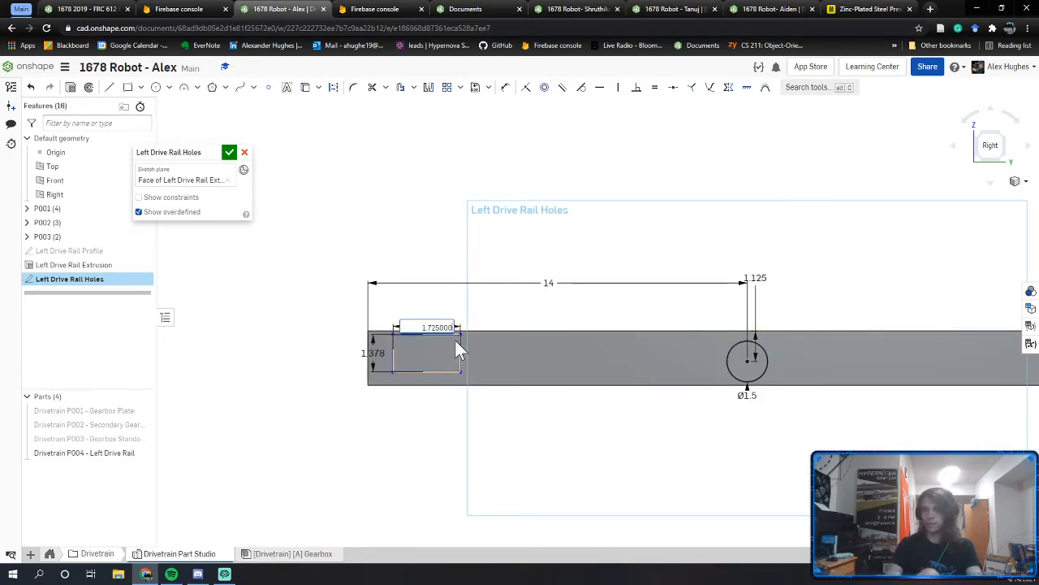
{"action": "key", "text": "Return"}
{"action": "scroll", "coordinate": [390, 374], "scroll_direction": "up", "scroll_amount": 3}
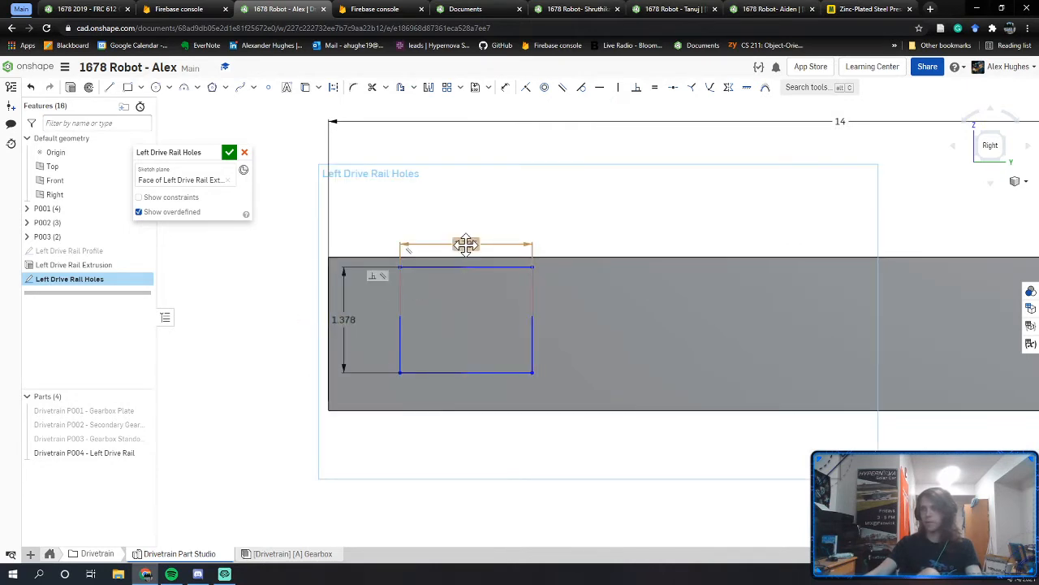
{"action": "left_click_drag", "start_coordinate": [533, 372], "coordinate": [535, 384]}
{"action": "left_click", "coordinate": [81, 9]}
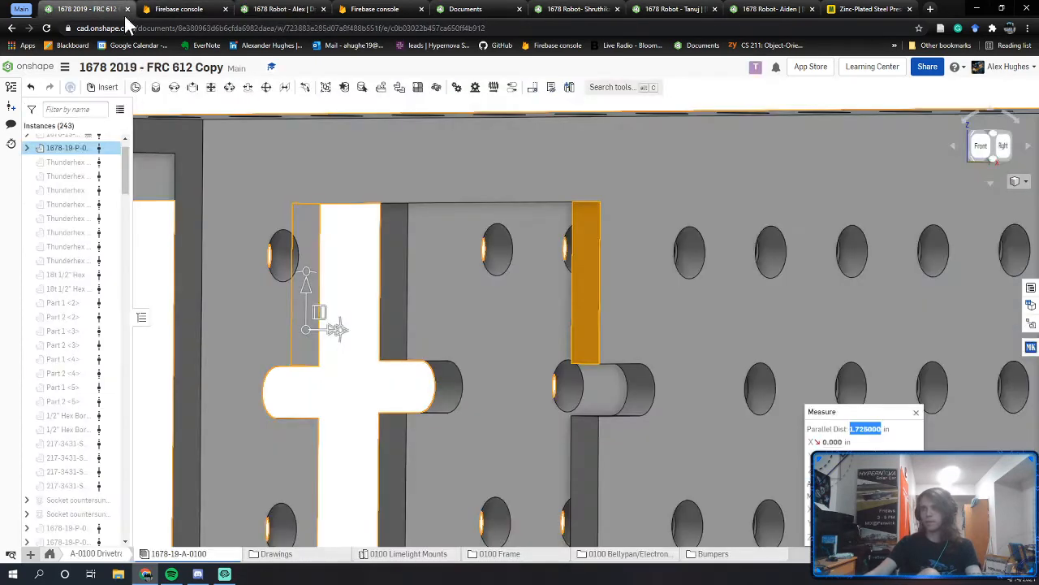
Step: Measure the reference tube cutout's distance from the tube's top face
{"action": "scroll", "coordinate": [414, 336], "scroll_direction": "down", "scroll_amount": 5}
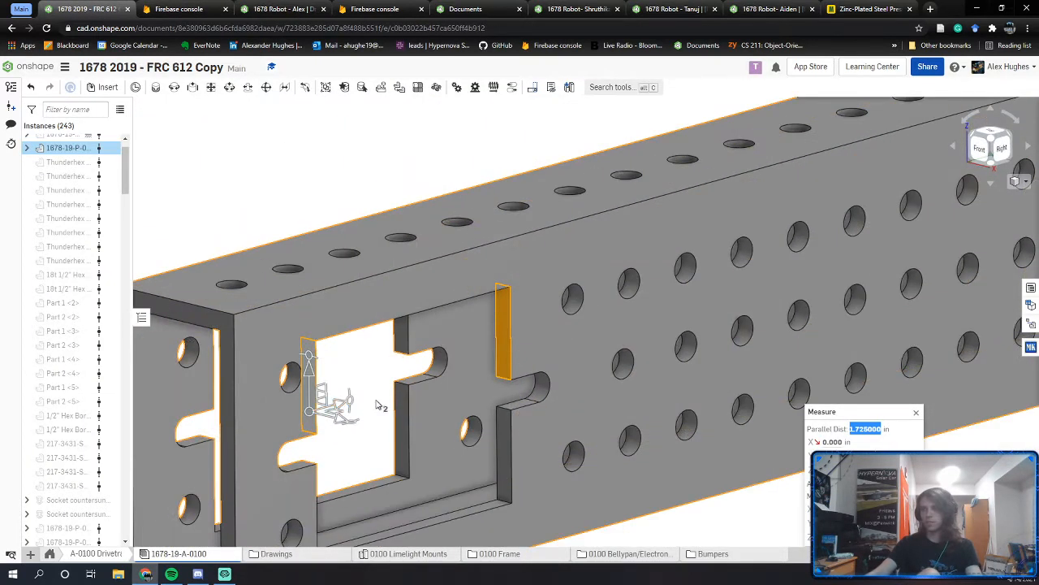
{"action": "right_click_drag", "start_coordinate": [378, 405], "coordinate": [476, 360]}
{"action": "scroll", "coordinate": [479, 380], "scroll_direction": "up", "scroll_amount": 5}
{"action": "left_click", "coordinate": [492, 382]}
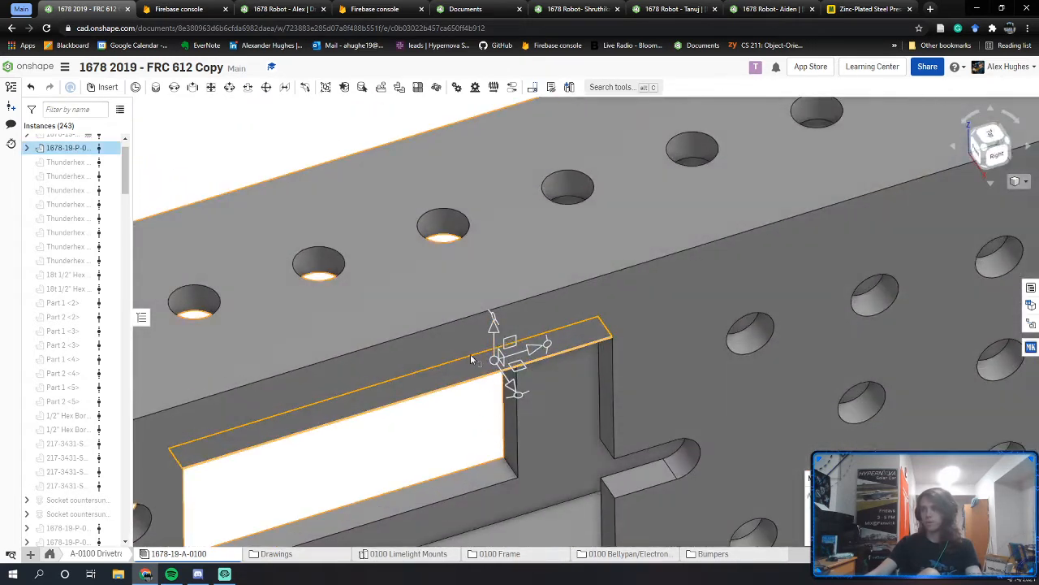
{"action": "left_click", "coordinate": [485, 289]}
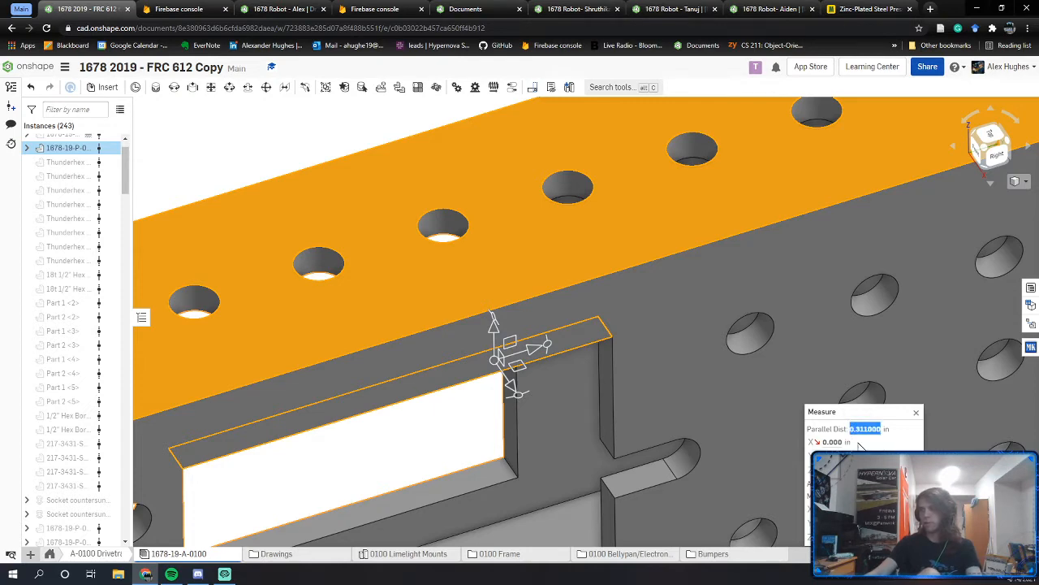
Step: In the Left Drive Rail Holes sketch, dimension the rectangle 0.311 below the rail's top edge
{"action": "left_click", "coordinate": [254, 9]}
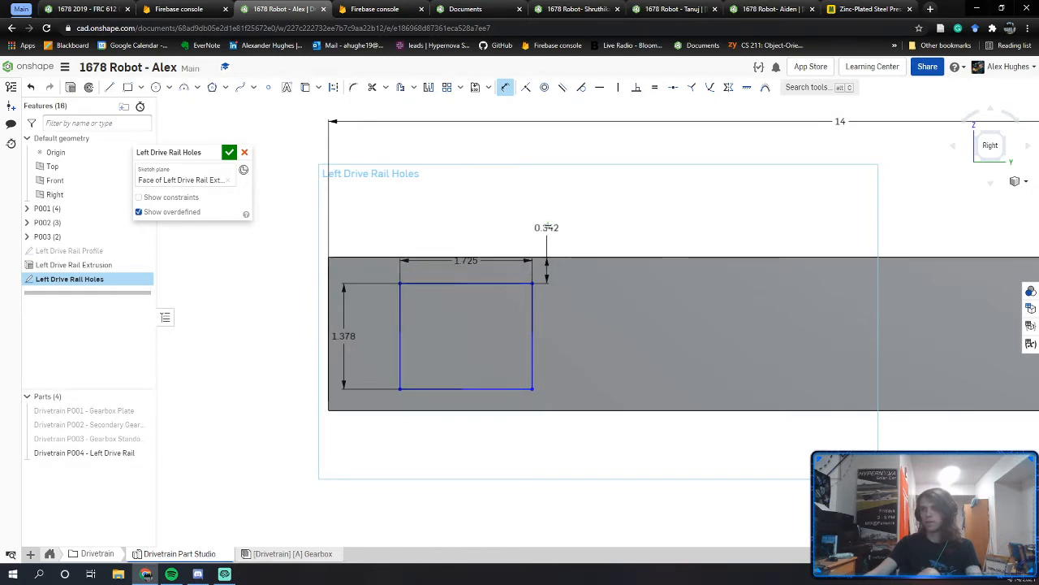
{"action": "left_click", "coordinate": [546, 227]}
{"action": "type", "text": "3.1"}
{"action": "key", "text": "Return"}
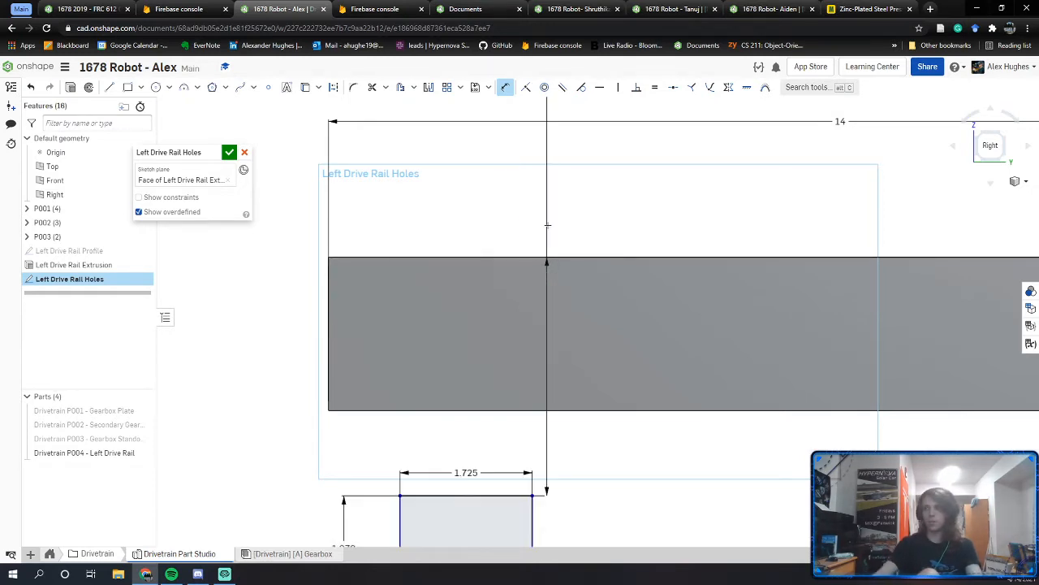
{"action": "scroll", "coordinate": [547, 225], "scroll_direction": "down", "scroll_amount": 3}
{"action": "left_click", "coordinate": [544, 231]}
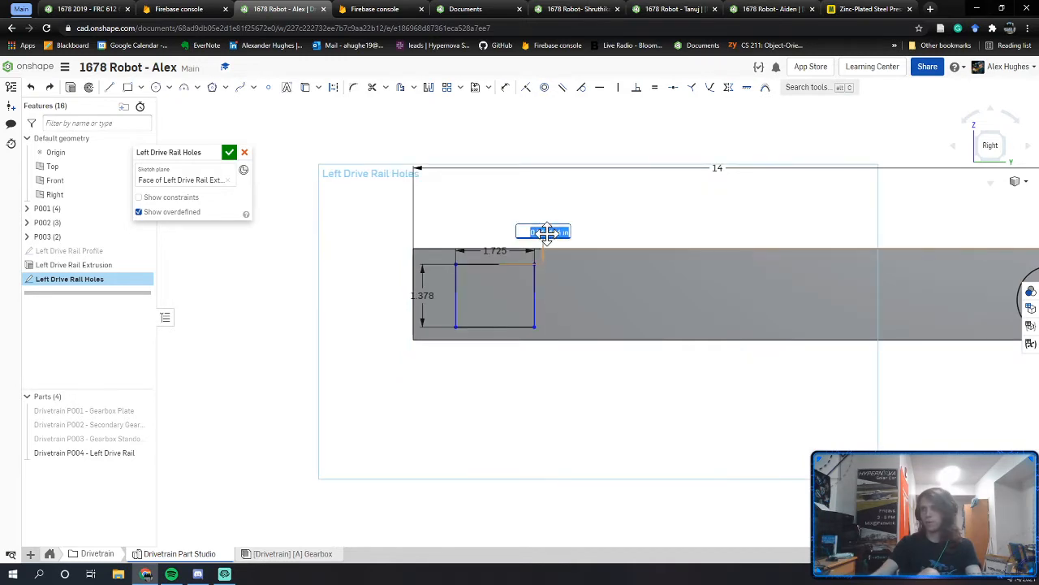
{"action": "type", "text": ".311"}
{"action": "key", "text": "Return"}
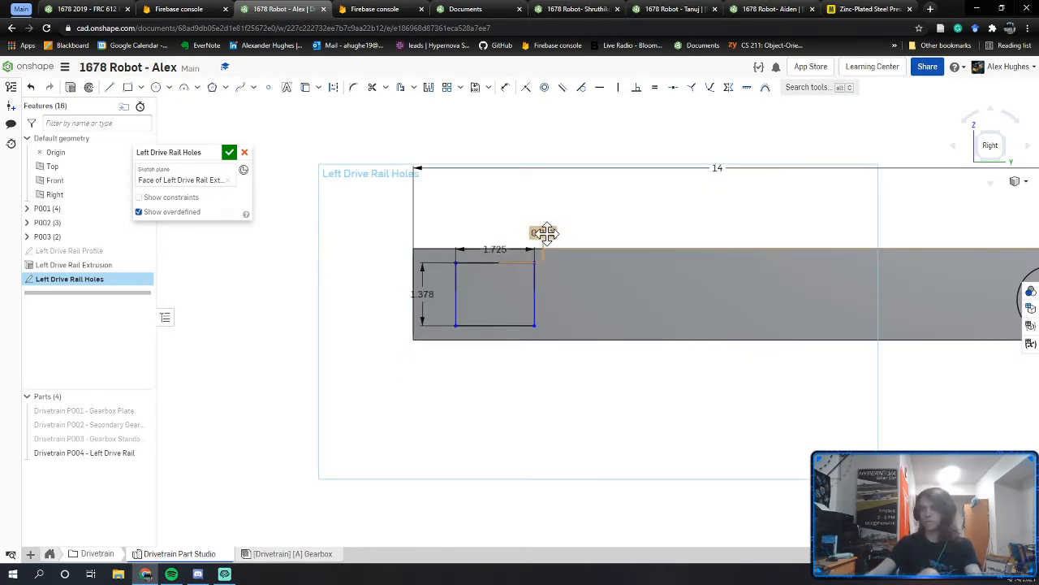
{"action": "scroll", "coordinate": [463, 314], "scroll_direction": "up", "scroll_amount": 3}
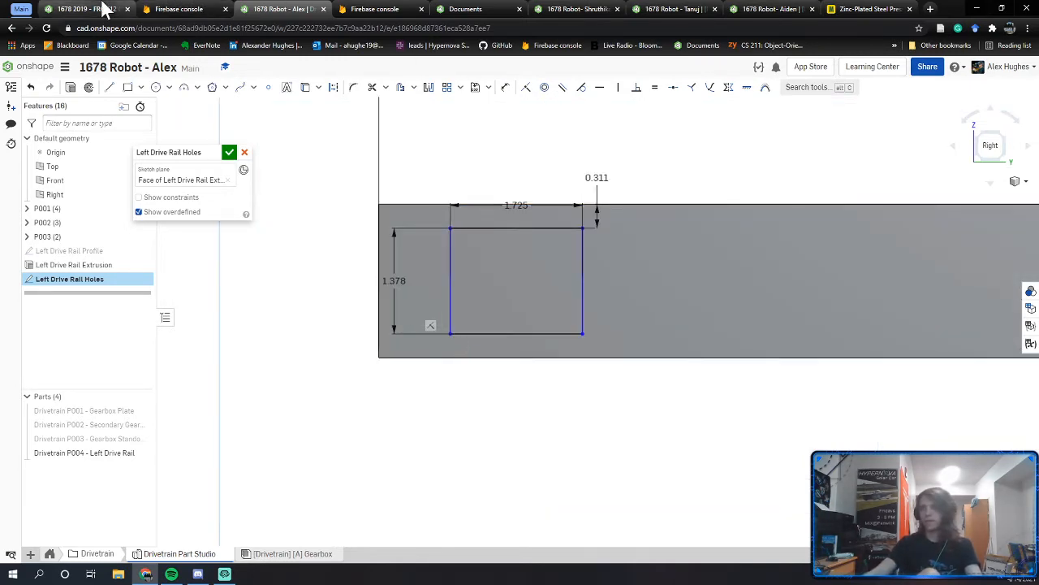
Step: On the reference rail's back side, measure the cutout's offset from the end
{"action": "left_click", "coordinate": [104, 9]}
{"action": "middle_click_drag", "start_coordinate": [593, 163], "coordinate": [796, 149]}
{"action": "left_click", "coordinate": [522, 146]}
{"action": "right_click_drag", "start_coordinate": [520, 154], "coordinate": [371, 451]}
{"action": "left_click", "coordinate": [402, 457]}
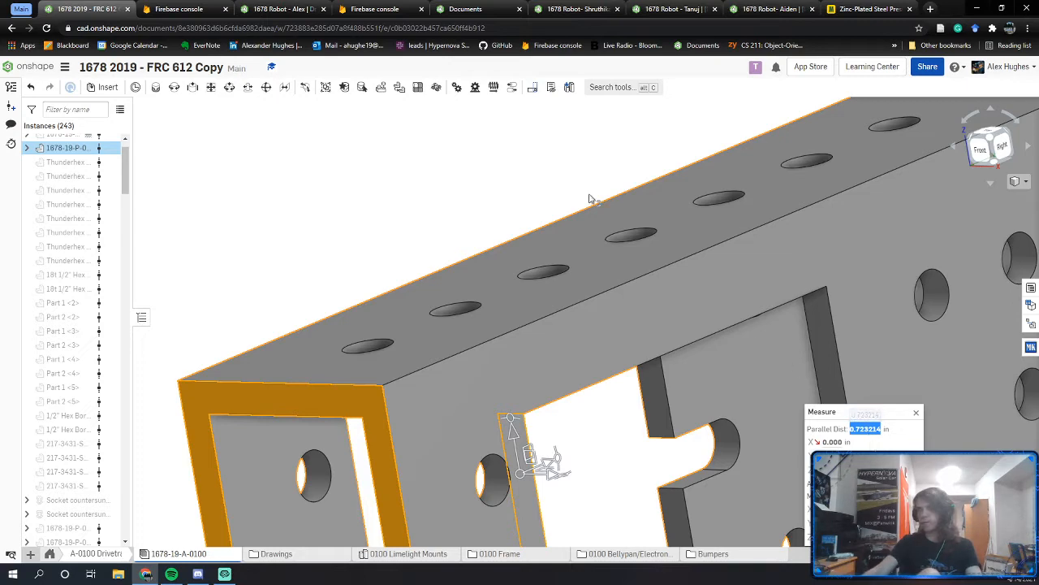
Step: Set the rectangle's distance from the rail's left end to 0.725
{"action": "left_click", "coordinate": [307, 9]}
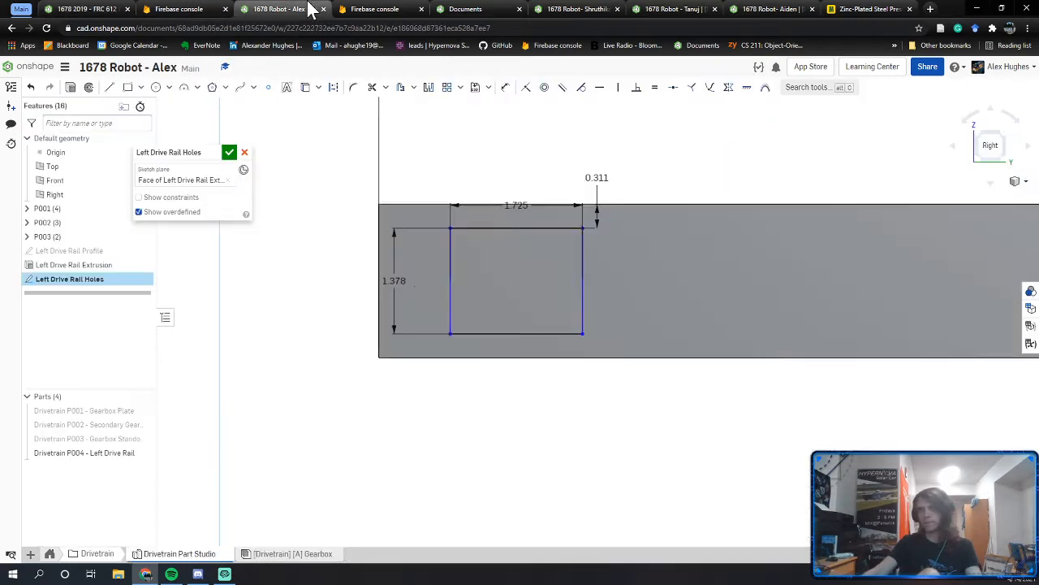
{"action": "key", "text": "d"}
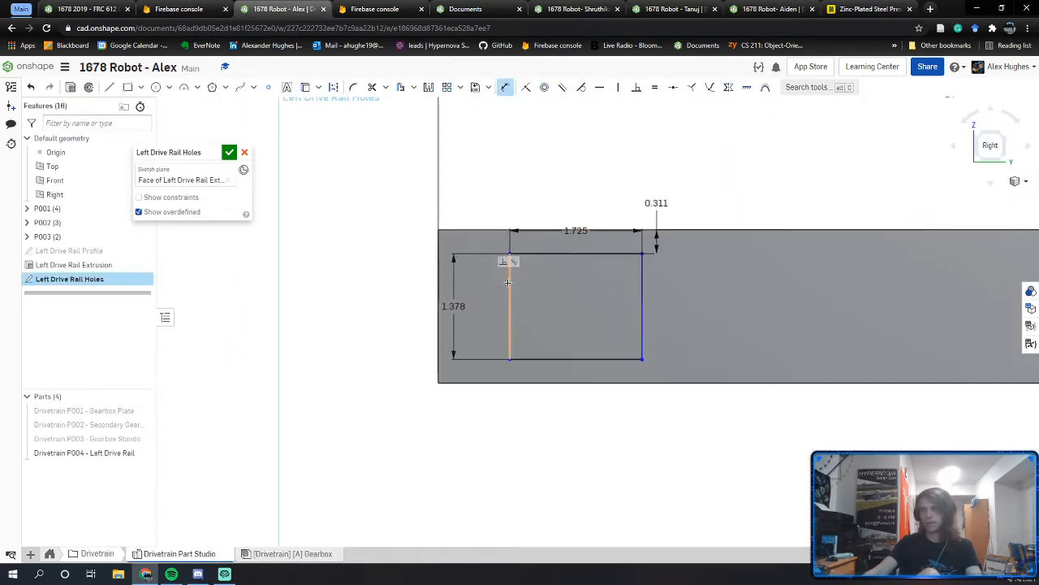
{"action": "double_click", "coordinate": [441, 270]}
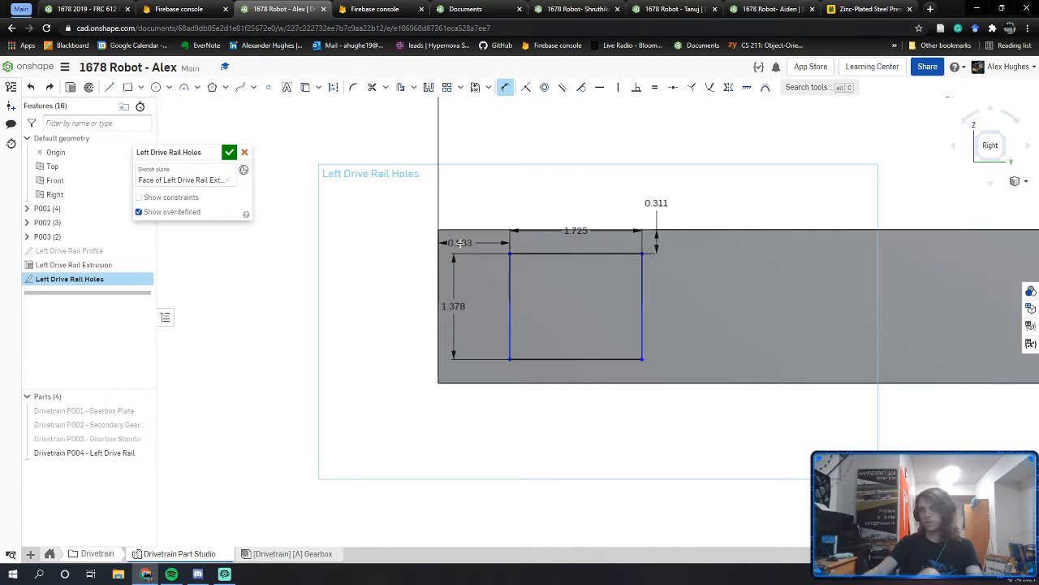
{"action": "key", "text": "BackSpace"}
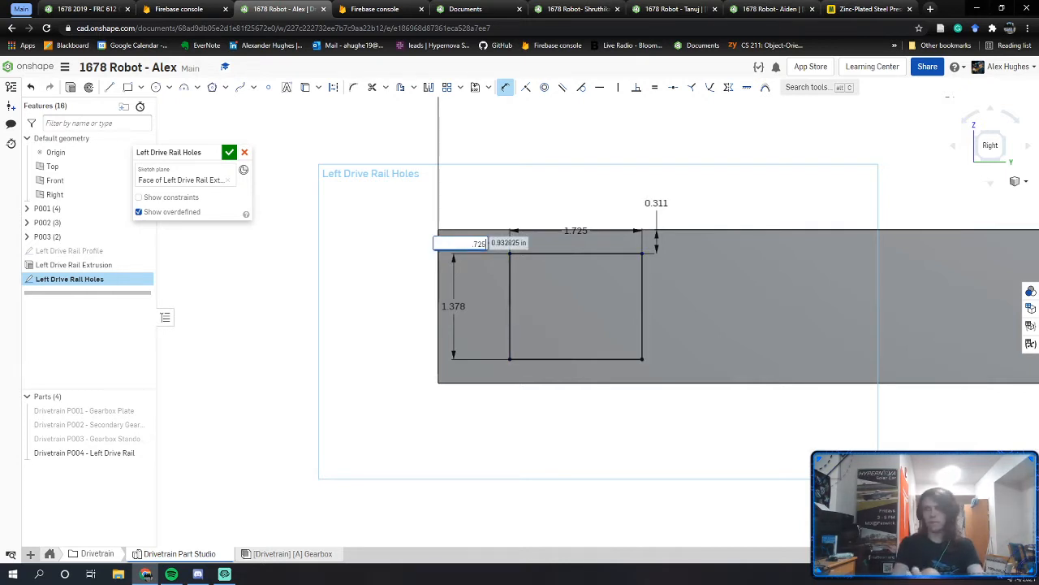
{"action": "type", "text": ".725"}
{"action": "key", "text": "Return"}
{"action": "middle_click_drag", "start_coordinate": [441, 299], "coordinate": [430, 362]}
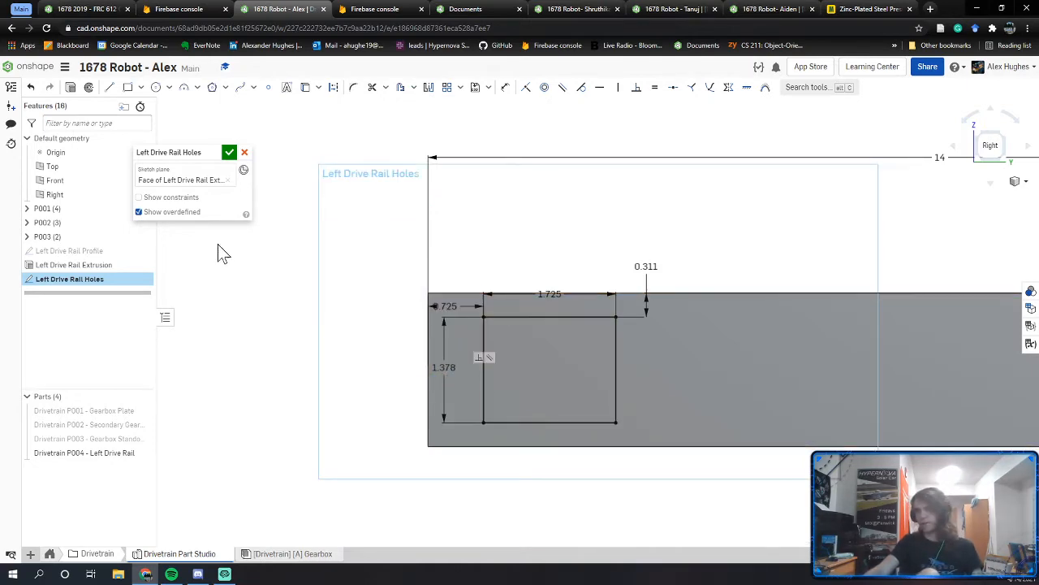
Step: Bring the reference plate's cutouts back into view in the reference robot document
{"action": "left_click", "coordinate": [103, 6]}
{"action": "middle_click_drag", "start_coordinate": [601, 364], "coordinate": [529, 273]}
{"action": "mouse_move", "coordinate": [708, 323]}
{"action": "middle_mouse_down"}
{"action": "mouse_move", "coordinate": [653, 302]}
{"action": "mouse_move", "coordinate": [607, 267]}
{"action": "middle_mouse_up"}
{"action": "middle_click_drag", "start_coordinate": [659, 374], "coordinate": [652, 320]}
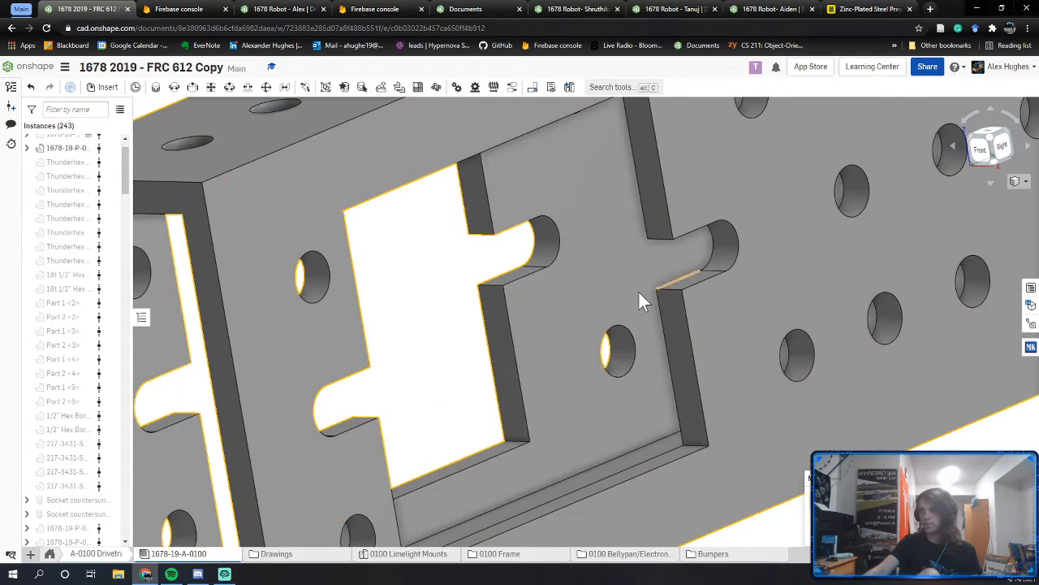
Step: Face the reference plate, then move the sketch's 1.725 dimension closer to the rectangle
{"action": "middle_click_drag", "start_coordinate": [452, 351], "coordinate": [507, 308]}
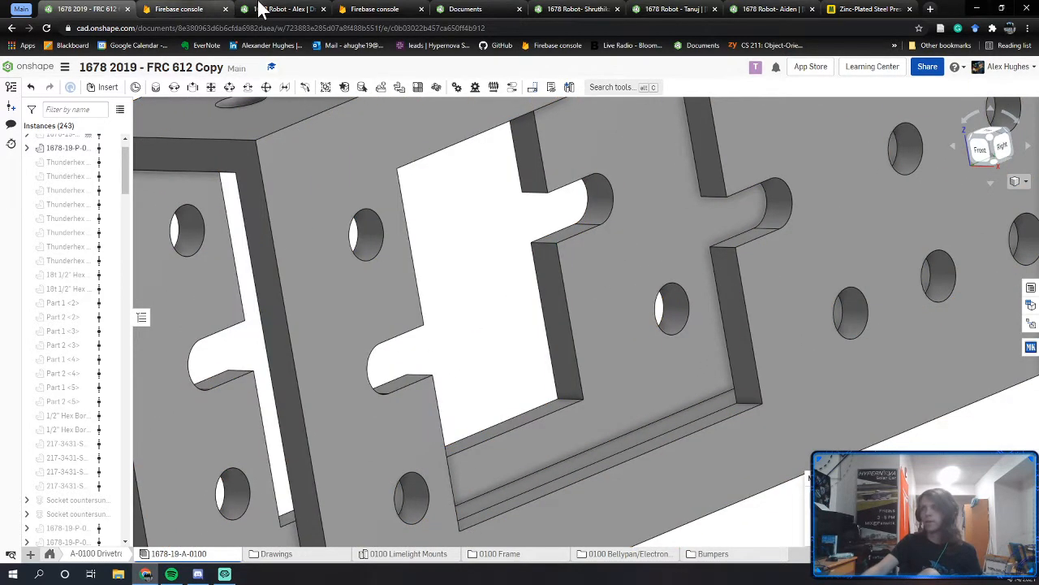
{"action": "mouse_move", "coordinate": [491, 340]}
{"action": "right_mouse_down"}
{"action": "mouse_move", "coordinate": [460, 345]}
{"action": "mouse_move", "coordinate": [445, 400]}
{"action": "right_mouse_up"}
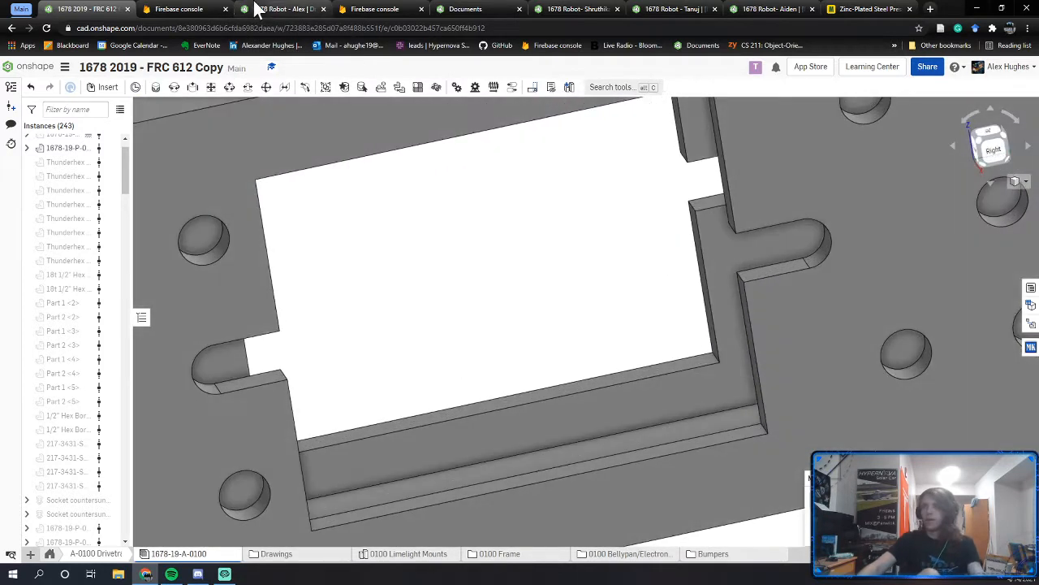
{"action": "left_click", "coordinate": [257, 9]}
{"action": "middle_click_drag", "start_coordinate": [480, 358], "coordinate": [446, 349]}
{"action": "scroll", "coordinate": [451, 346], "scroll_direction": "up", "scroll_amount": 4}
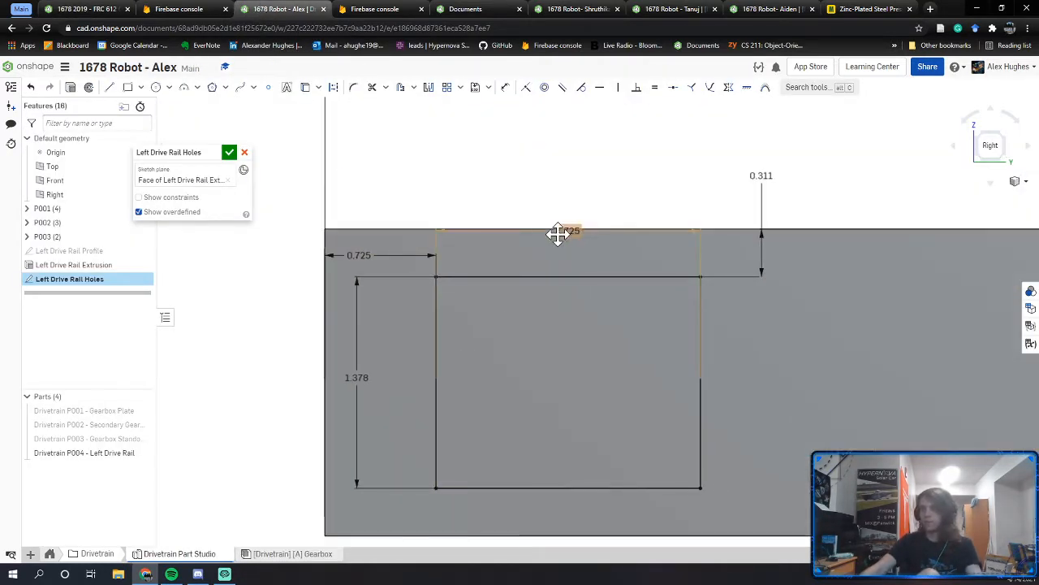
{"action": "left_click_drag", "start_coordinate": [557, 232], "coordinate": [558, 241]}
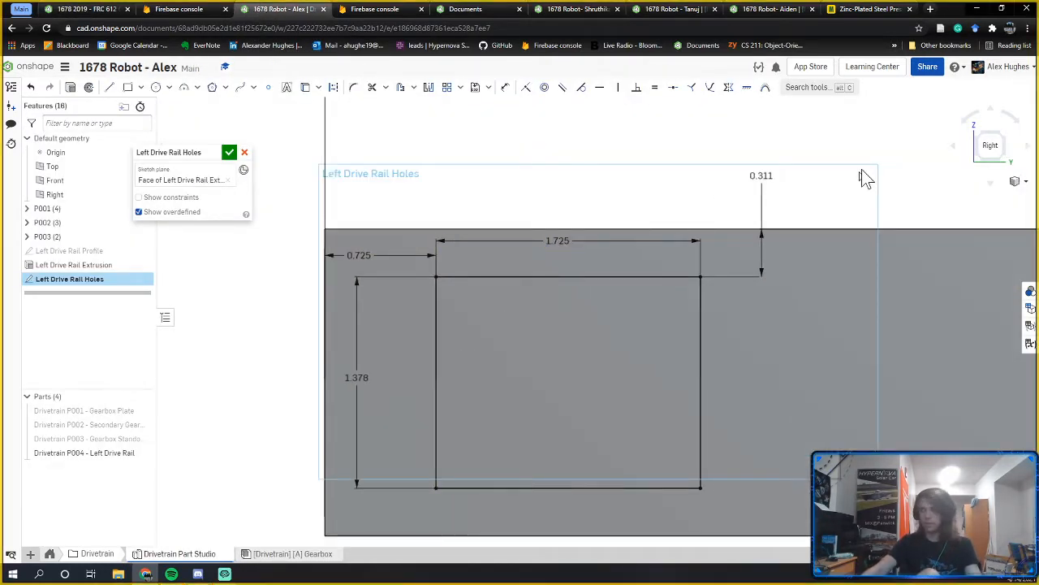
Step: Take a screenshot of the rail sketch region
{"action": "key", "text": "super+shift+s"}
{"action": "mouse_move", "coordinate": [822, 148]}
{"action": "left_mouse_down"}
{"action": "mouse_move", "coordinate": [615, 333]}
{"action": "mouse_move", "coordinate": [349, 510]}
{"action": "mouse_move", "coordinate": [290, 529]}
{"action": "mouse_move", "coordinate": [275, 557]}
{"action": "left_mouse_up"}
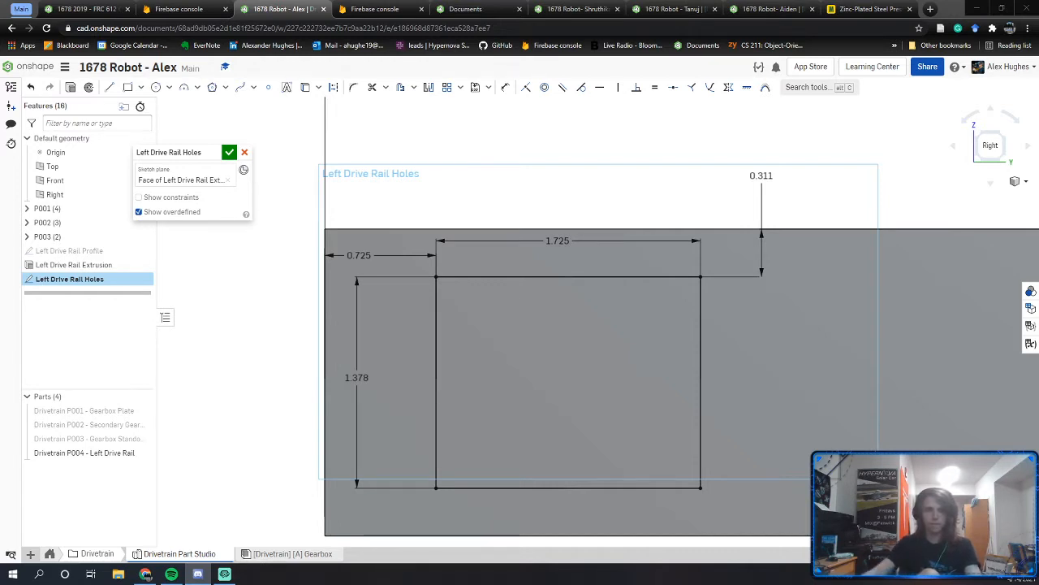
{"action": "middle_click_drag", "start_coordinate": [455, 323], "coordinate": [423, 292]}
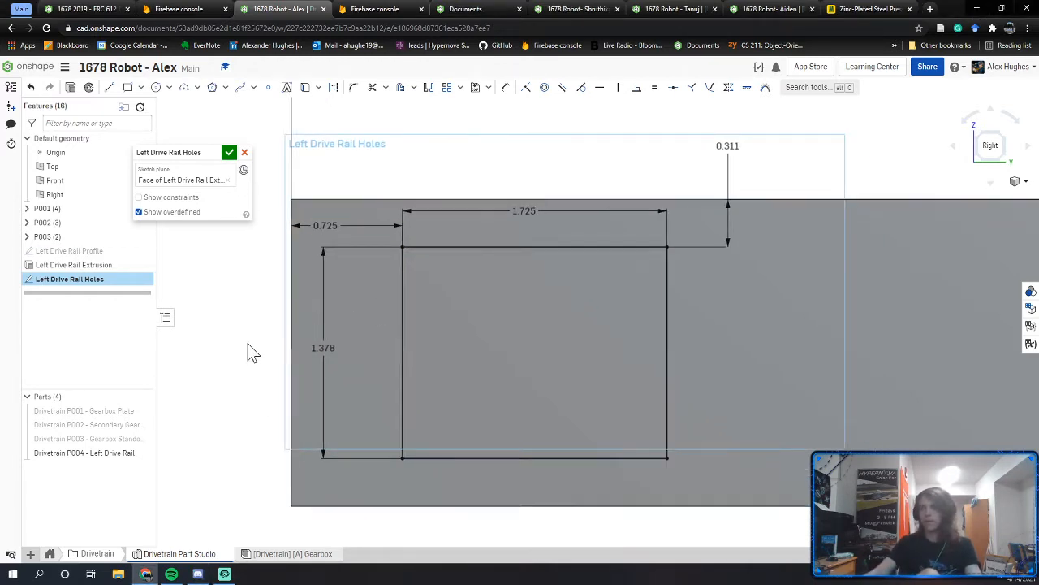
{"action": "middle_click_drag", "start_coordinate": [247, 343], "coordinate": [327, 346]}
Step: Orbit the reference plate to inspect the notches on the cutout's sides
{"action": "left_click", "coordinate": [85, 9]}
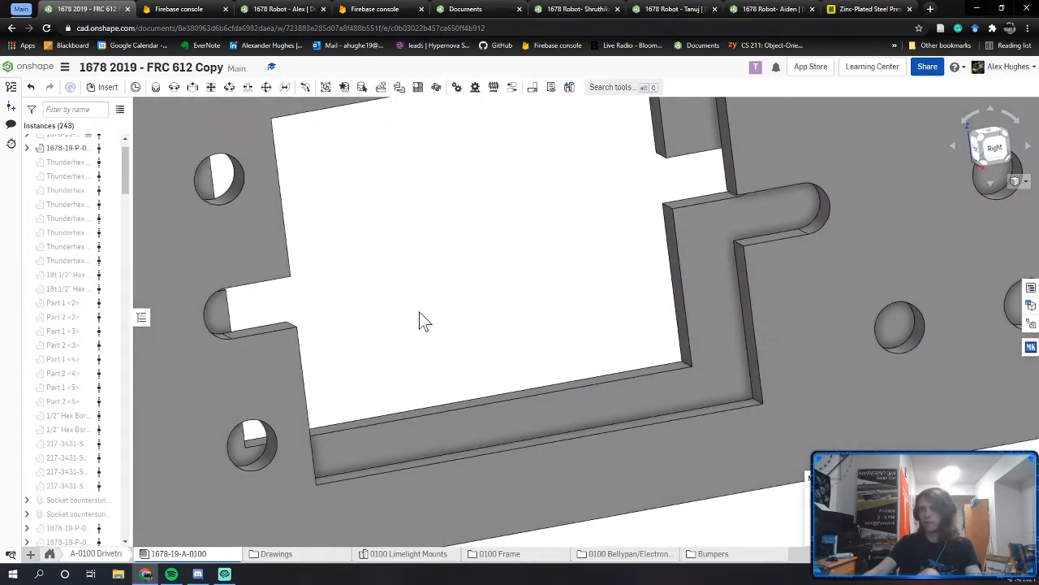
{"action": "middle_click_drag", "start_coordinate": [418, 312], "coordinate": [620, 322]}
{"action": "right_click_drag", "start_coordinate": [620, 322], "coordinate": [590, 325]}
{"action": "middle_click_drag", "start_coordinate": [590, 325], "coordinate": [554, 330]}
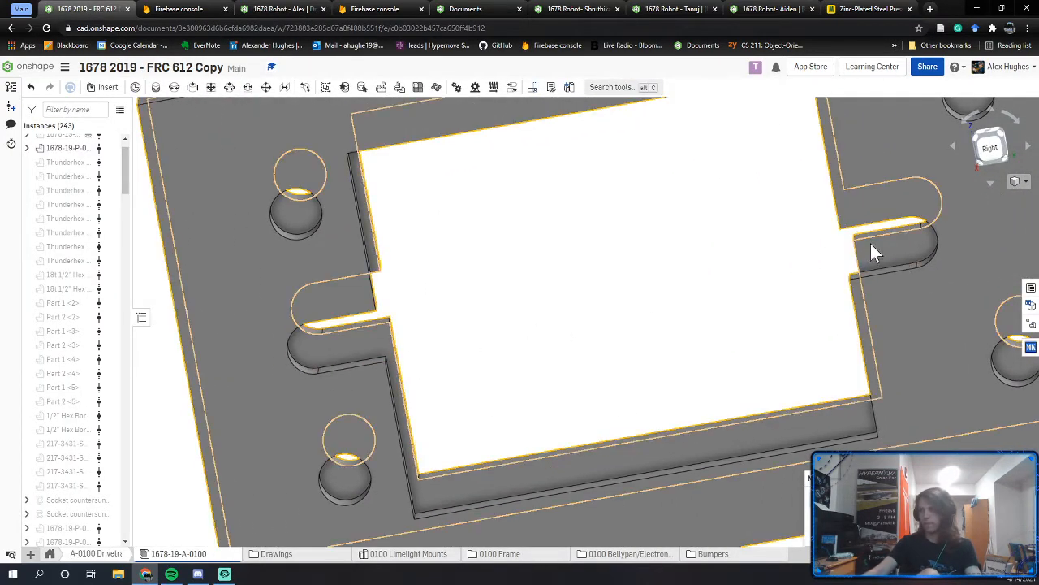
{"action": "middle_click_drag", "start_coordinate": [407, 350], "coordinate": [570, 324]}
{"action": "right_click_drag", "start_coordinate": [552, 325], "coordinate": [568, 326]}
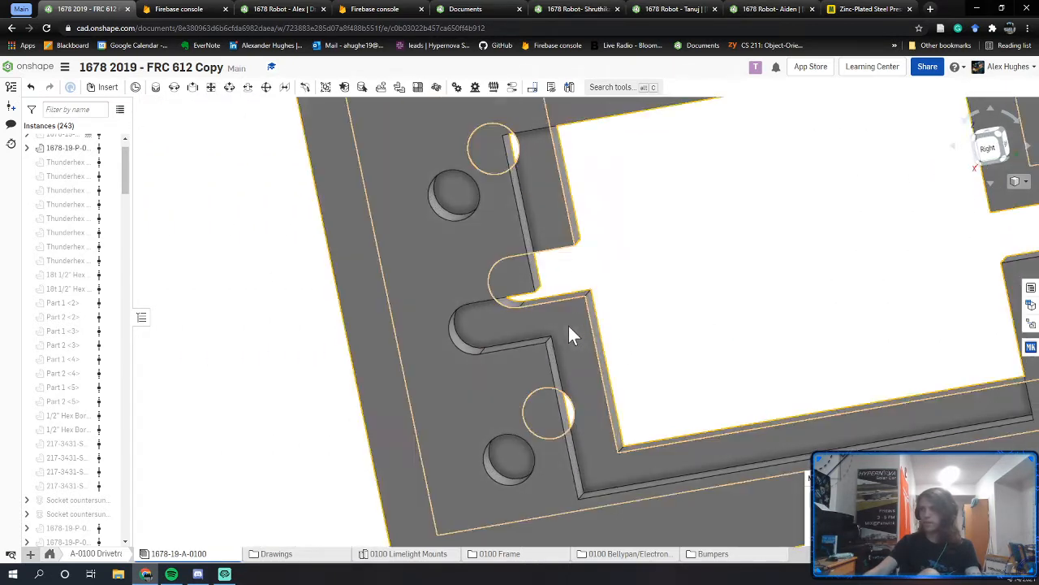
{"action": "middle_click_drag", "start_coordinate": [577, 322], "coordinate": [508, 327]}
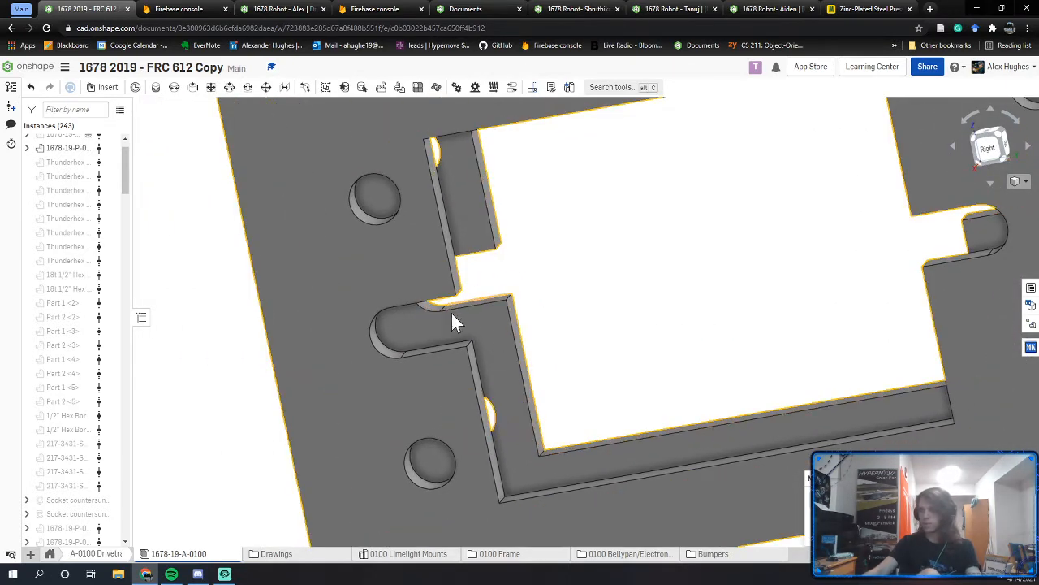
{"action": "right_click_drag", "start_coordinate": [523, 276], "coordinate": [398, 359]}
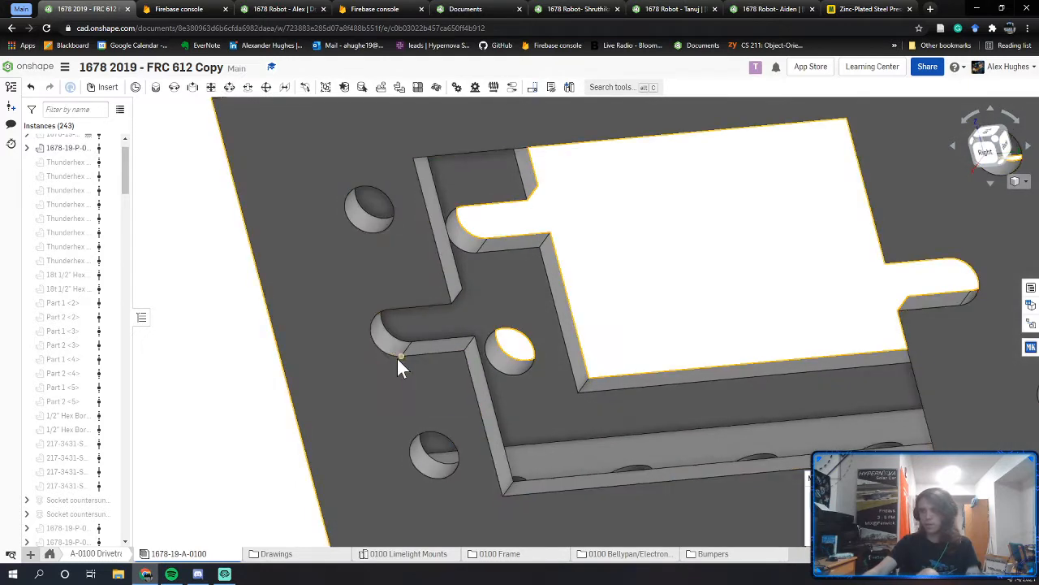
{"action": "scroll", "coordinate": [407, 351], "scroll_direction": "up", "scroll_amount": 3}
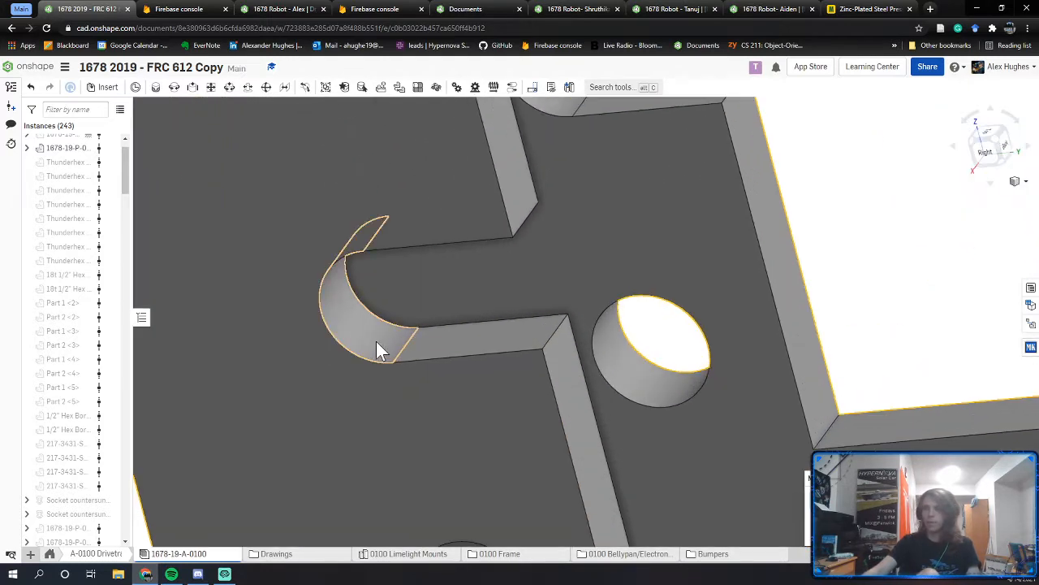
Step: Select the notch's curved face and straight bottom edge to inspect them
{"action": "left_click", "coordinate": [359, 341]}
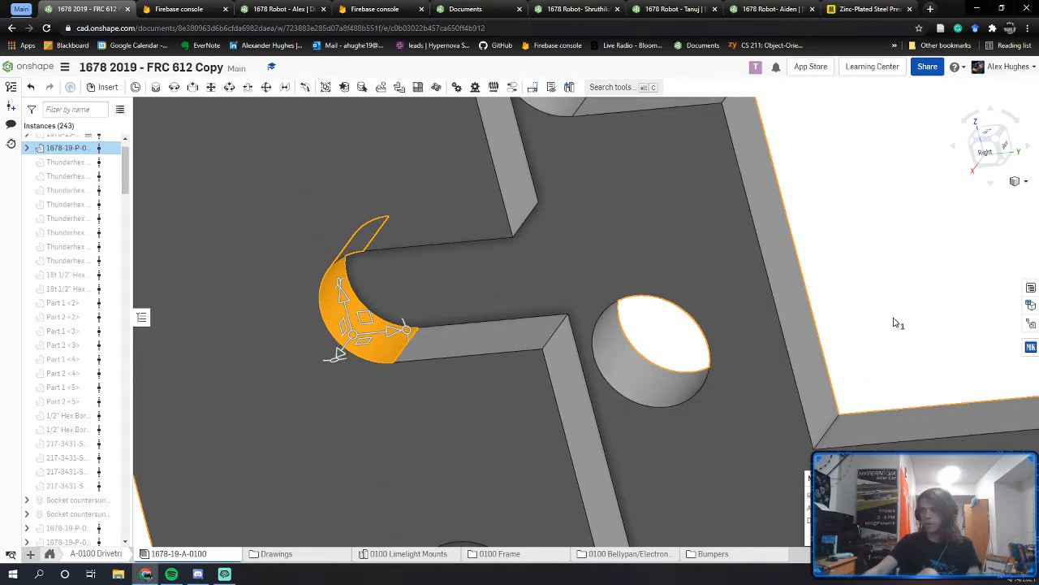
{"action": "key", "text": "Escape"}
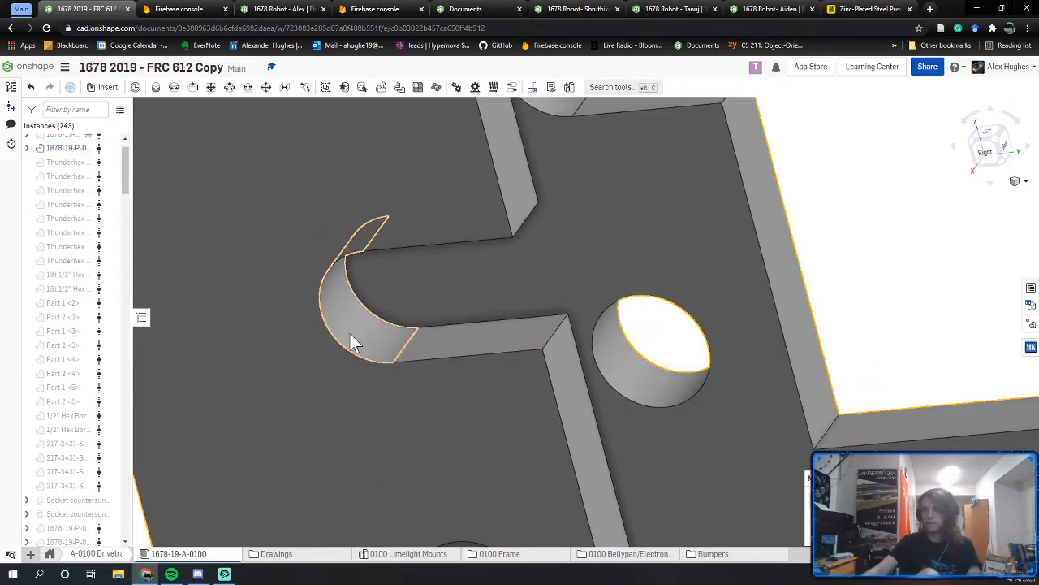
{"action": "left_click", "coordinate": [412, 360]}
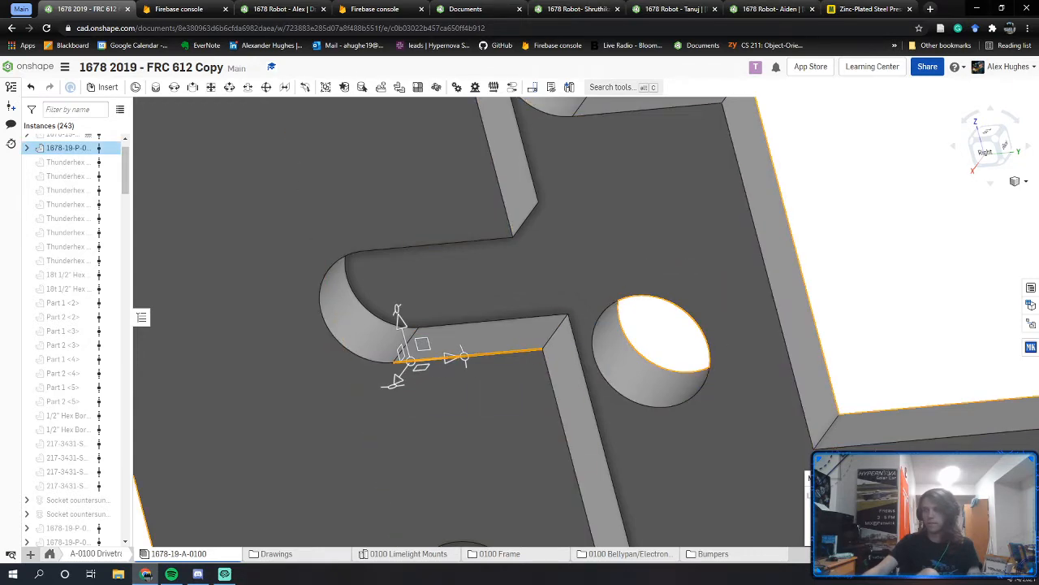
{"action": "scroll", "coordinate": [535, 283], "scroll_direction": "up", "scroll_amount": 1}
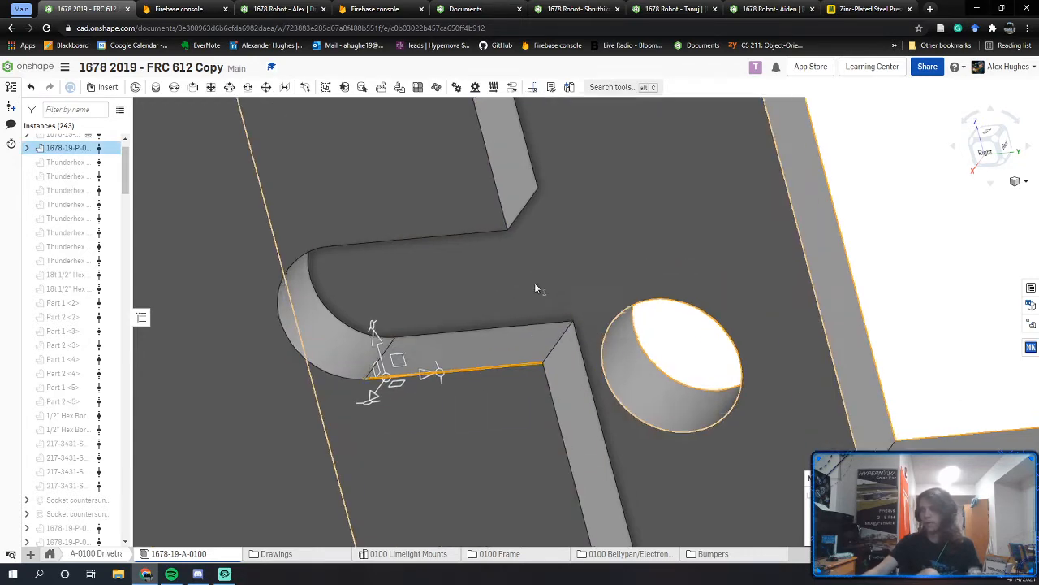
{"action": "scroll", "coordinate": [536, 286], "scroll_direction": "down", "scroll_amount": 1}
{"action": "middle_click_drag", "start_coordinate": [654, 290], "coordinate": [569, 326]}
{"action": "left_click", "coordinate": [884, 245]}
{"action": "middle_click_drag", "start_coordinate": [646, 306], "coordinate": [659, 367]}
{"action": "scroll", "coordinate": [658, 363], "scroll_direction": "down", "scroll_amount": 4}
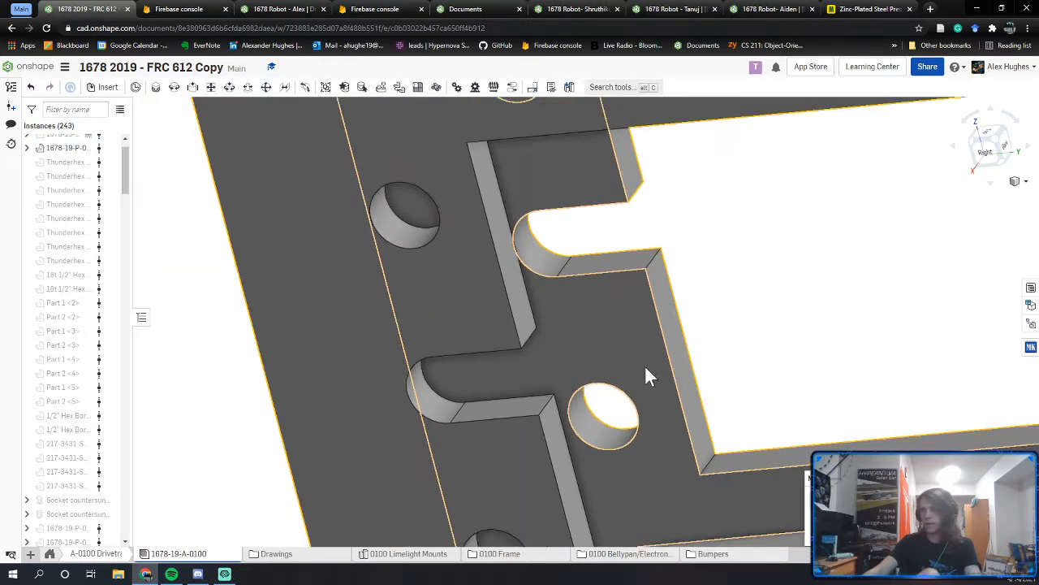
Step: Check the notch's side edges, then return to the Left Drive Rail Holes sketch
{"action": "left_click", "coordinate": [562, 437]}
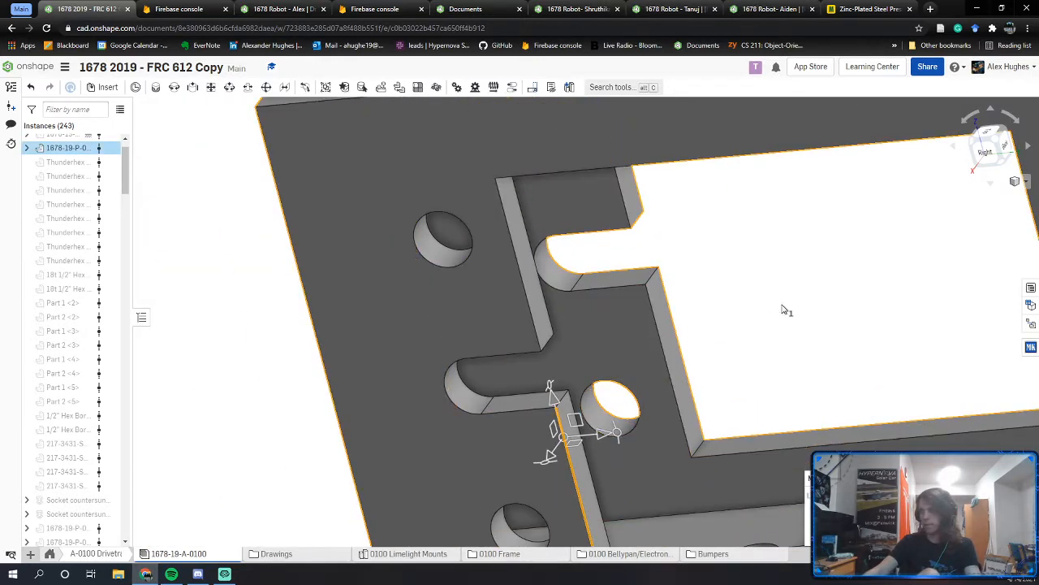
{"action": "left_click", "coordinate": [514, 252]}
{"action": "left_click", "coordinate": [719, 279]}
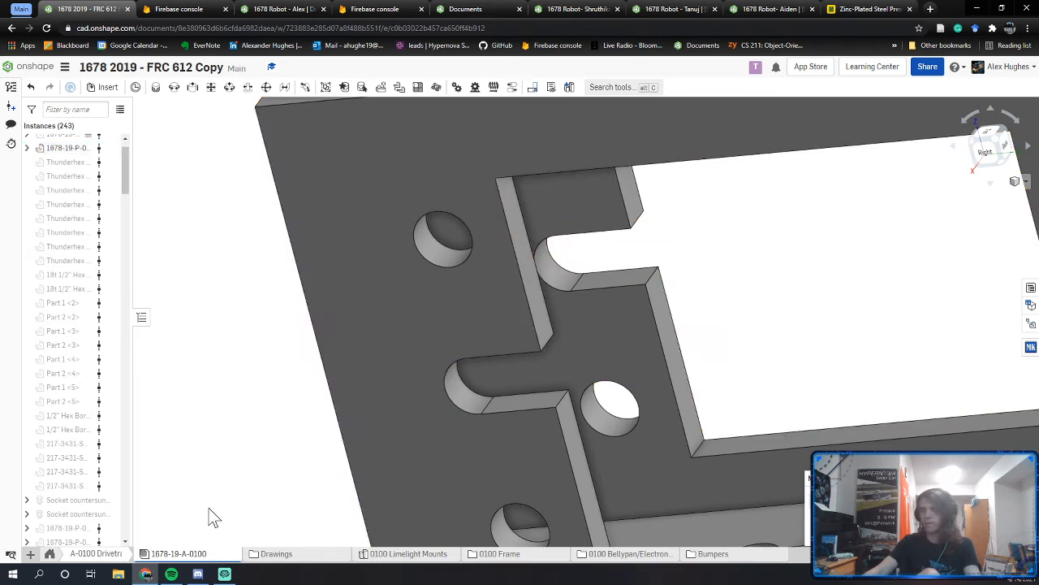
{"action": "middle_click_drag", "start_coordinate": [730, 189], "coordinate": [582, 197]}
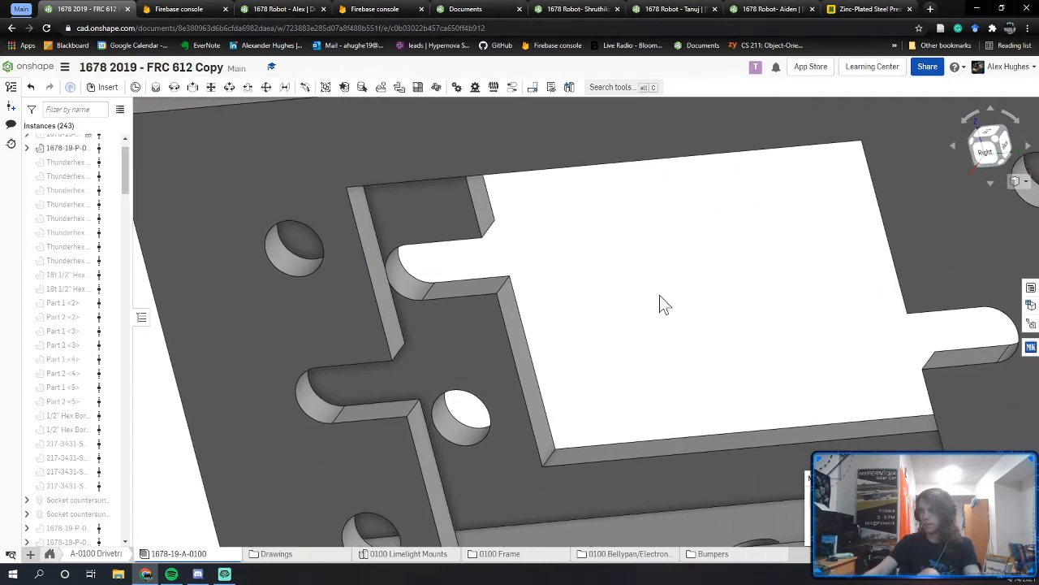
{"action": "left_click", "coordinate": [319, 8]}
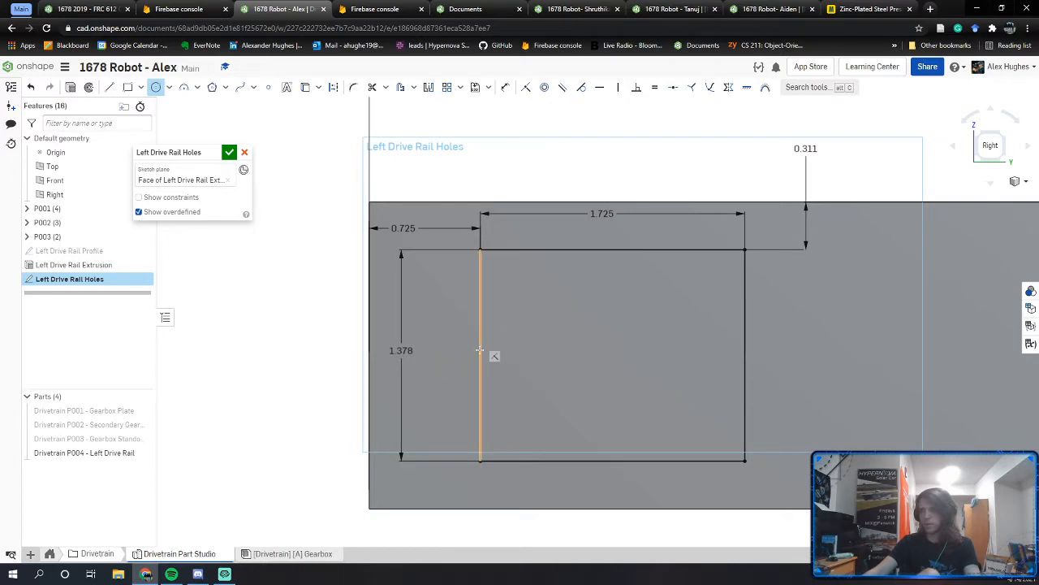
Step: Draw a Ø0.191 circle at the rectangle's left edge
{"action": "left_click", "coordinate": [429, 342]}
{"action": "type", "text": ".191"}
{"action": "key", "text": "Return"}
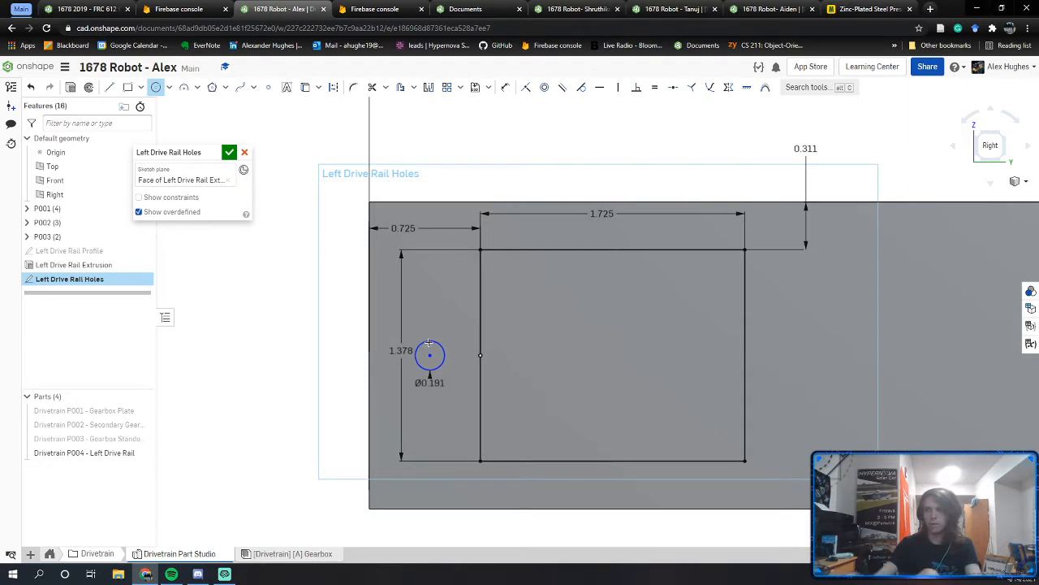
{"action": "key", "text": "Escape"}
{"action": "scroll", "coordinate": [430, 351], "scroll_direction": "up", "scroll_amount": 3}
Step: Draw lines from the circle's top and bottom to the edge and make them tangent
{"action": "key", "text": "l"}
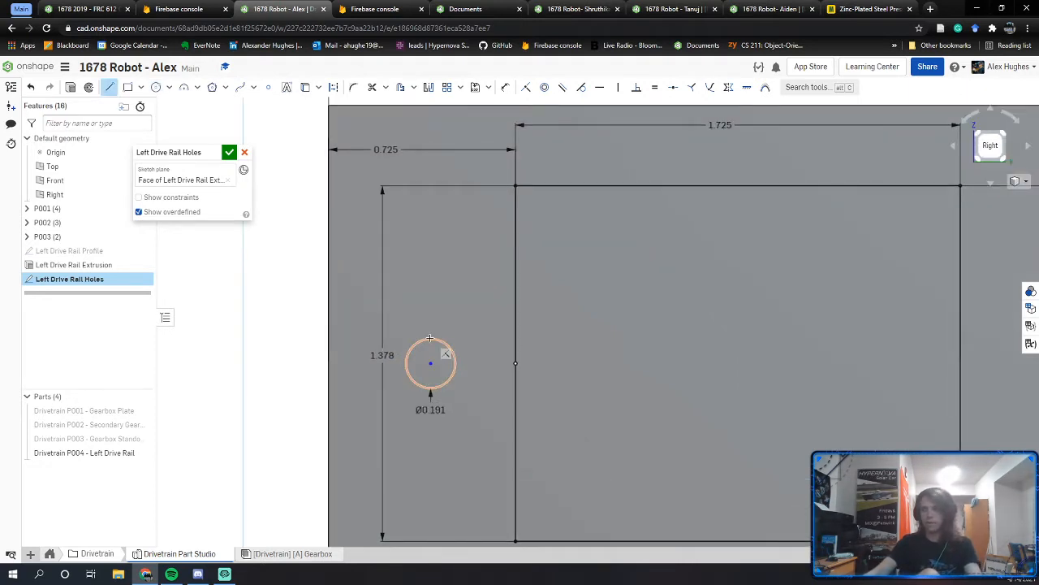
{"action": "left_click", "coordinate": [515, 336]}
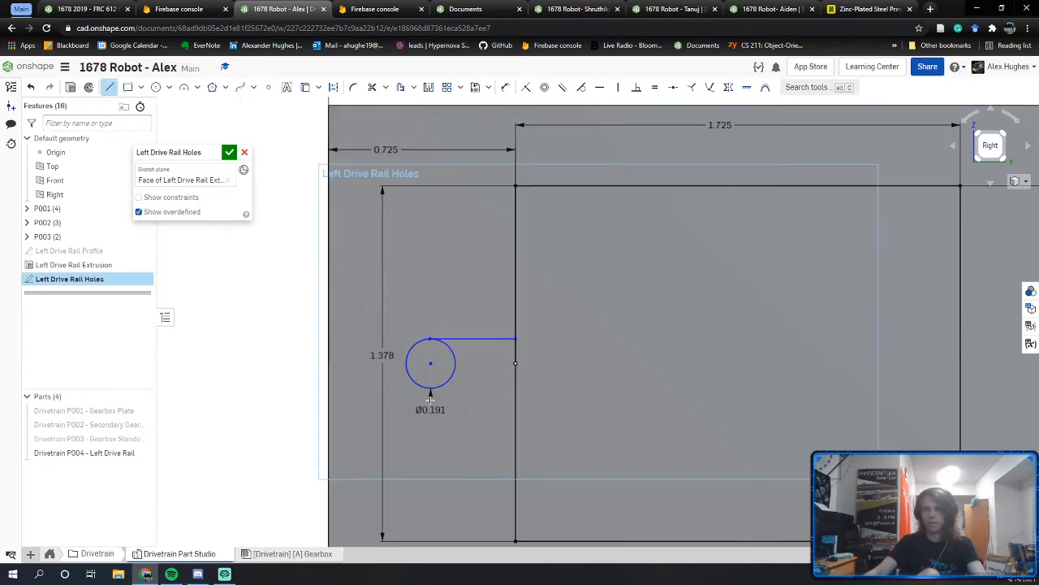
{"action": "left_click", "coordinate": [515, 387]}
{"action": "left_click", "coordinate": [581, 87]}
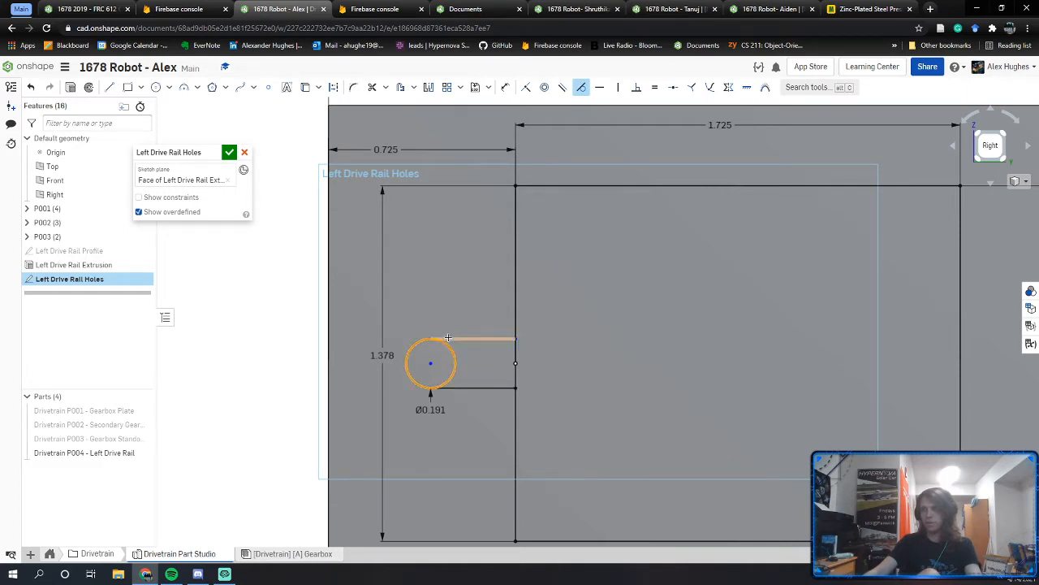
{"action": "left_click", "coordinate": [453, 357]}
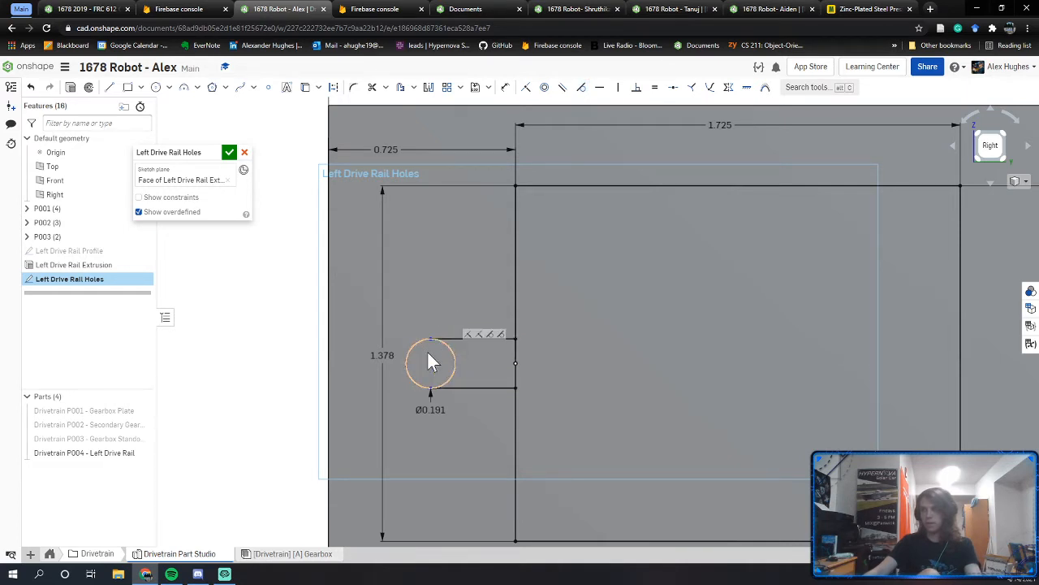
Step: Dimension the circle centre 0.25 from the rectangle's left edge
{"action": "key", "text": "d"}
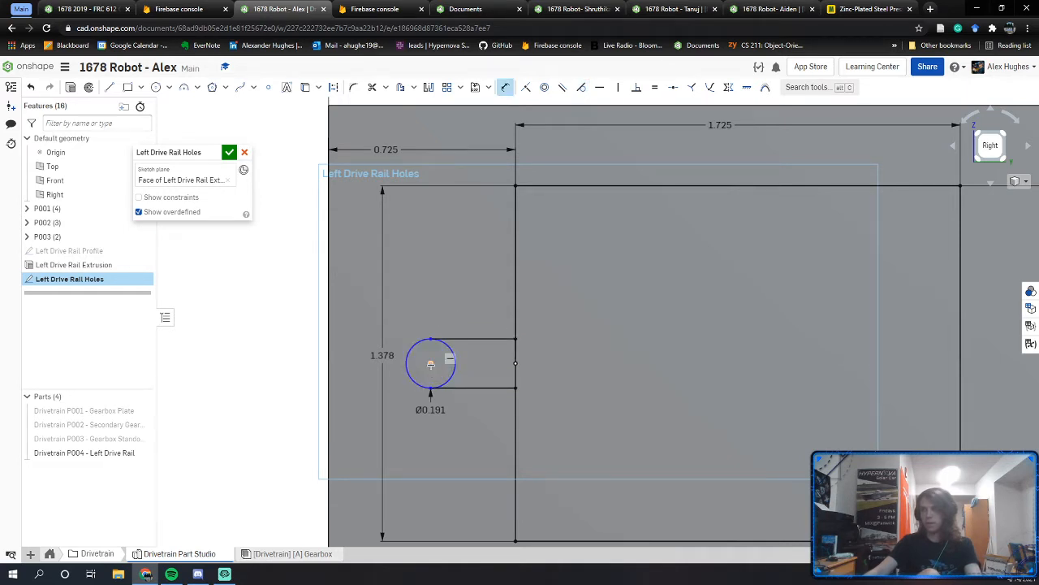
{"action": "left_click", "coordinate": [514, 363]}
{"action": "left_click", "coordinate": [479, 358]}
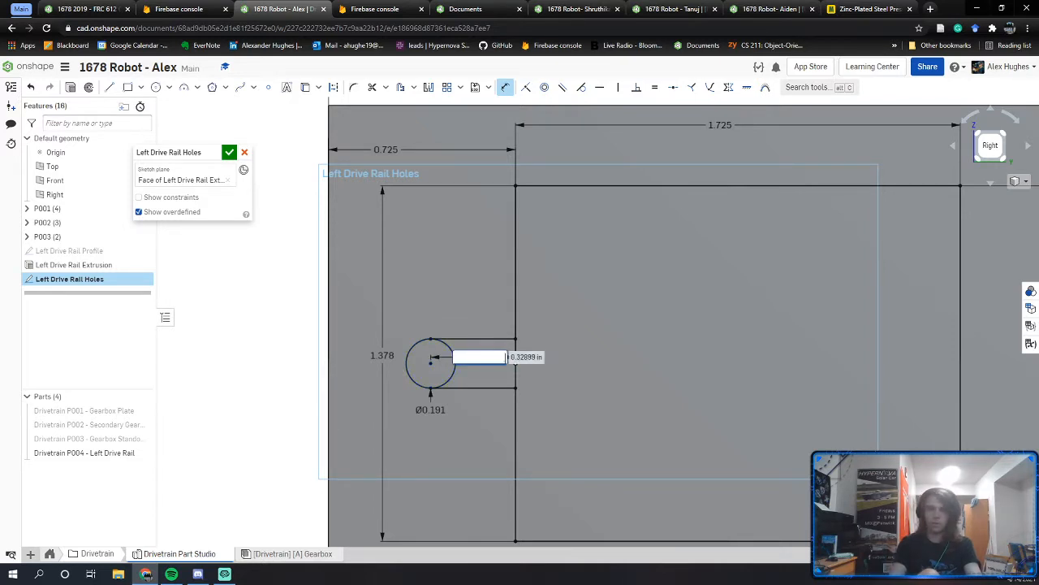
{"action": "type", "text": "0.25"}
{"action": "key", "text": "Return"}
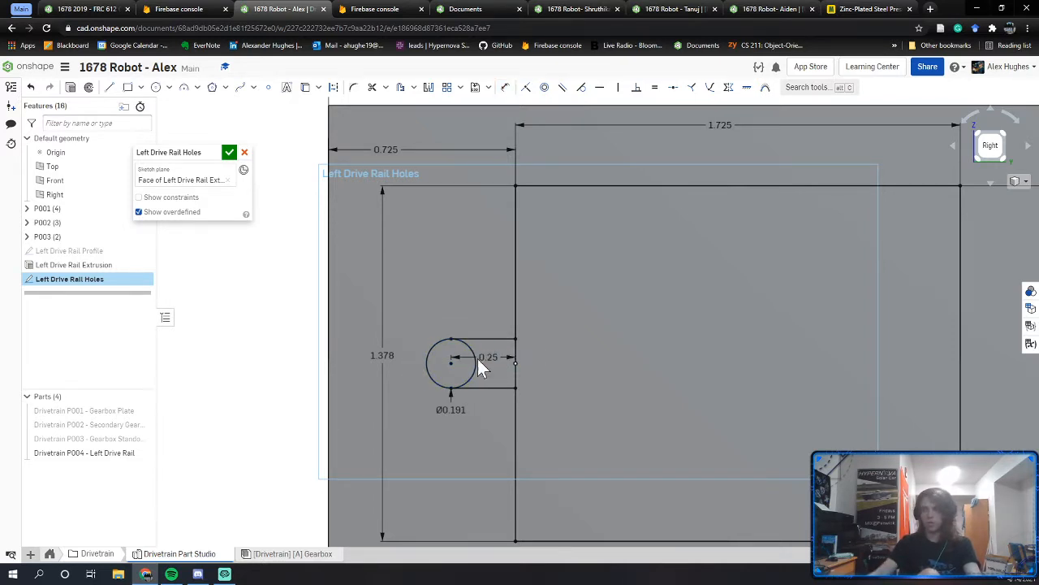
Step: Trim away the circle's inner arc to open the slot
{"action": "key", "text": "m"}
{"action": "left_click", "coordinate": [476, 363]}
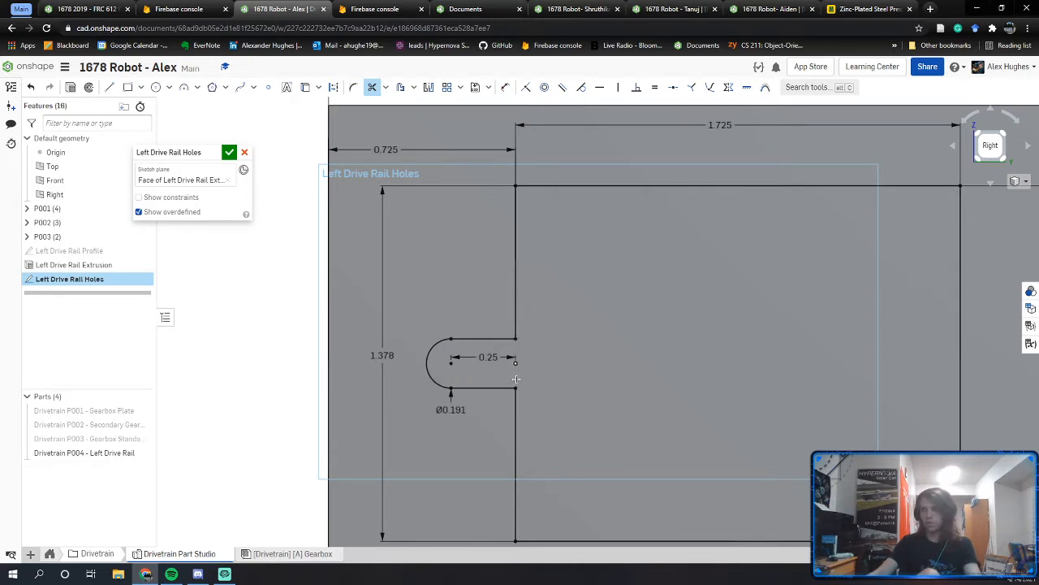
{"action": "key", "text": "Escape"}
{"action": "middle_click_drag", "start_coordinate": [592, 376], "coordinate": [443, 345]}
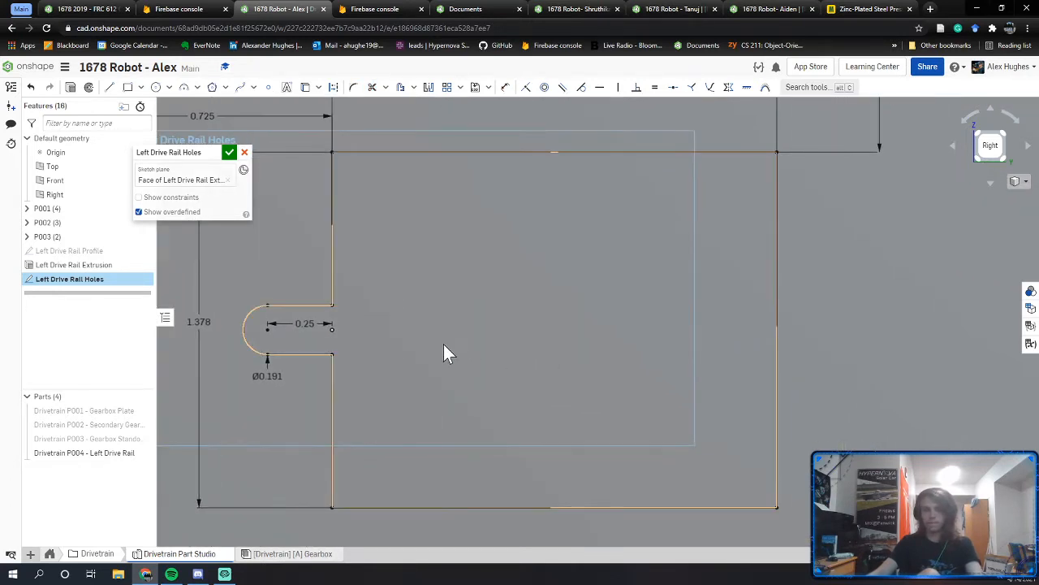
{"action": "scroll", "coordinate": [443, 345], "scroll_direction": "down", "scroll_amount": 1}
Step: Draw a vertical construction line from the bottom edge's midpoint to the top edge
{"action": "key", "text": "l"}
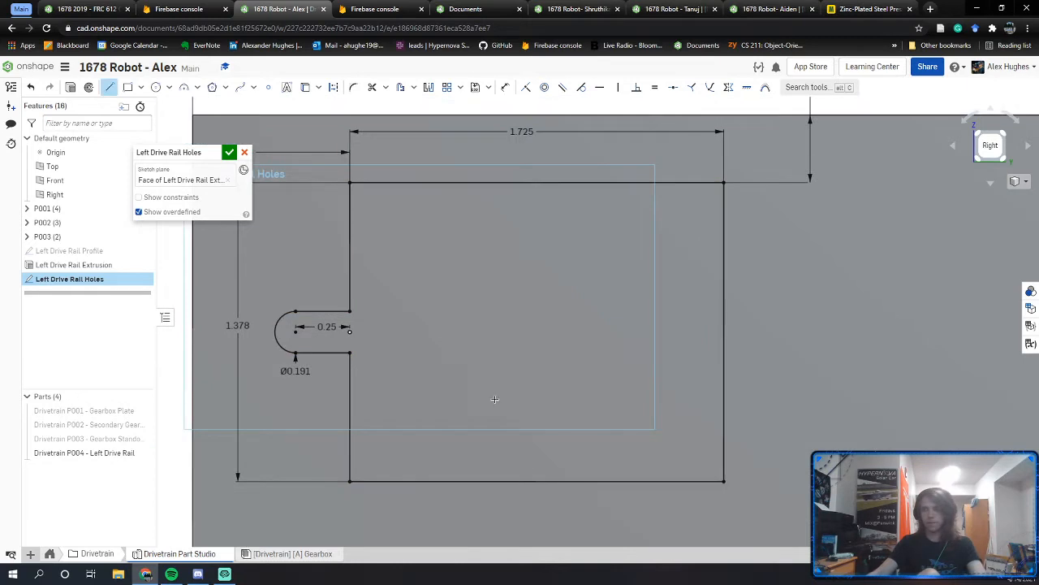
{"action": "left_click", "coordinate": [536, 481]}
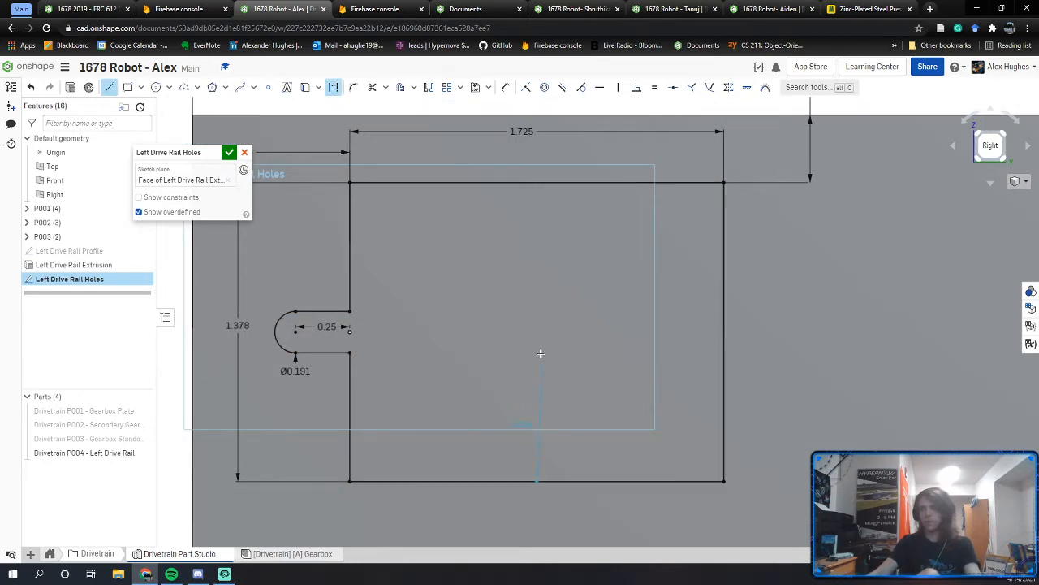
{"action": "left_click", "coordinate": [536, 182]}
{"action": "key", "text": "Escape"}
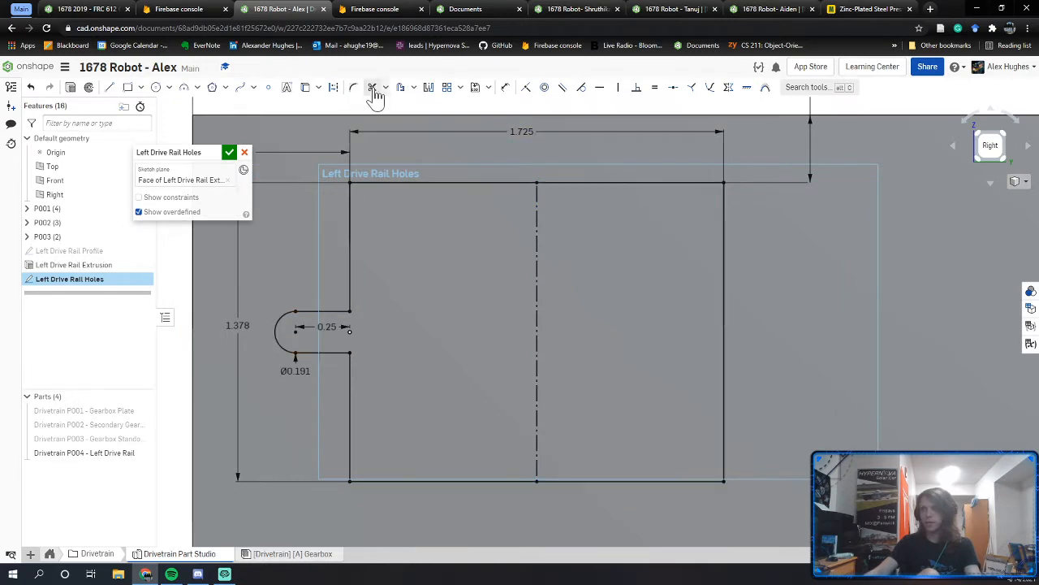
Step: Mirror the rounded slot across the centre line onto the right side and trim it open
{"action": "left_click", "coordinate": [429, 87]}
{"action": "left_click", "coordinate": [536, 284]}
{"action": "left_click", "coordinate": [324, 351]}
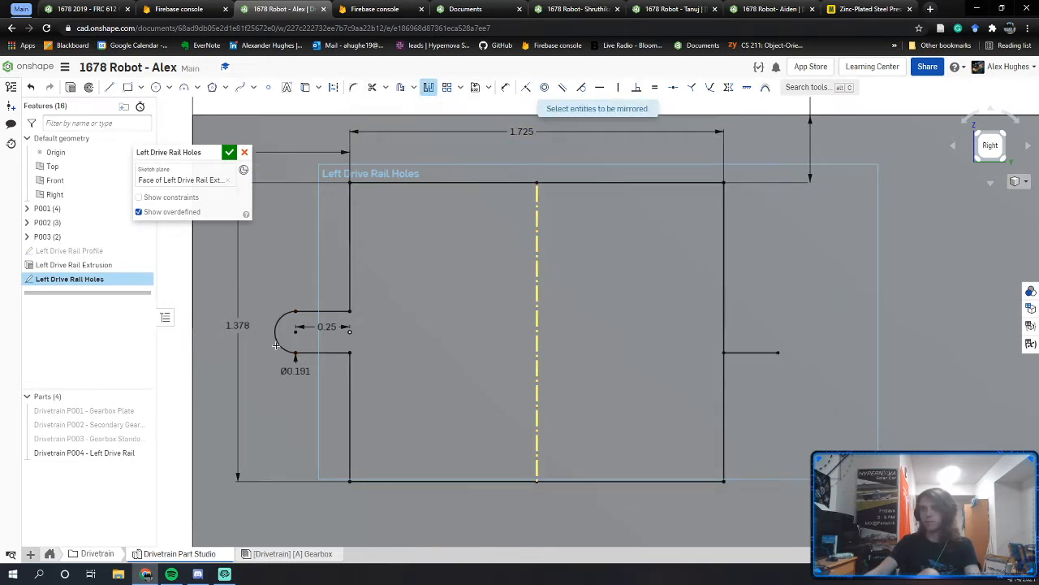
{"action": "key", "text": "Escape"}
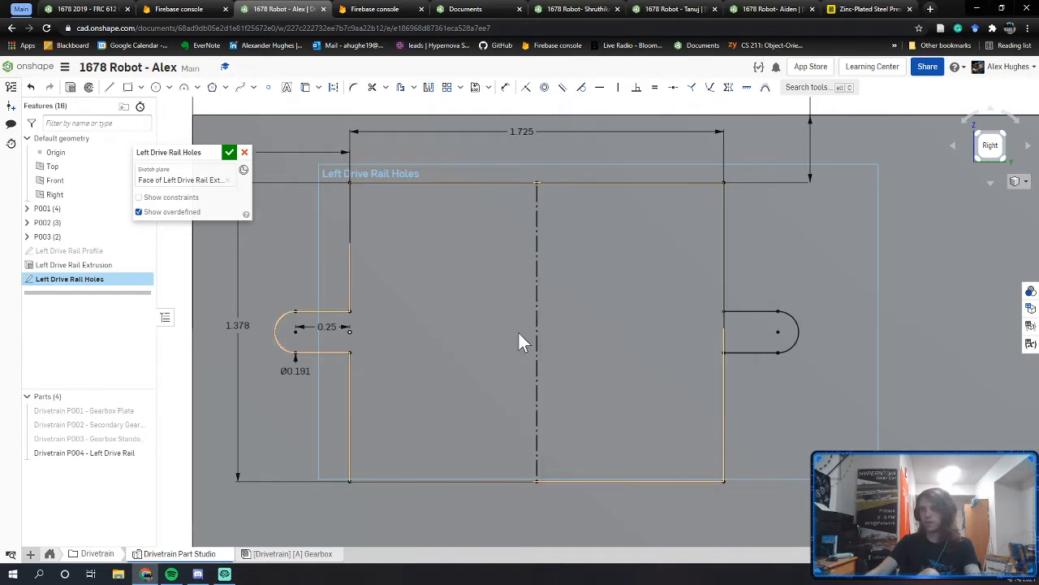
{"action": "key", "text": "m"}
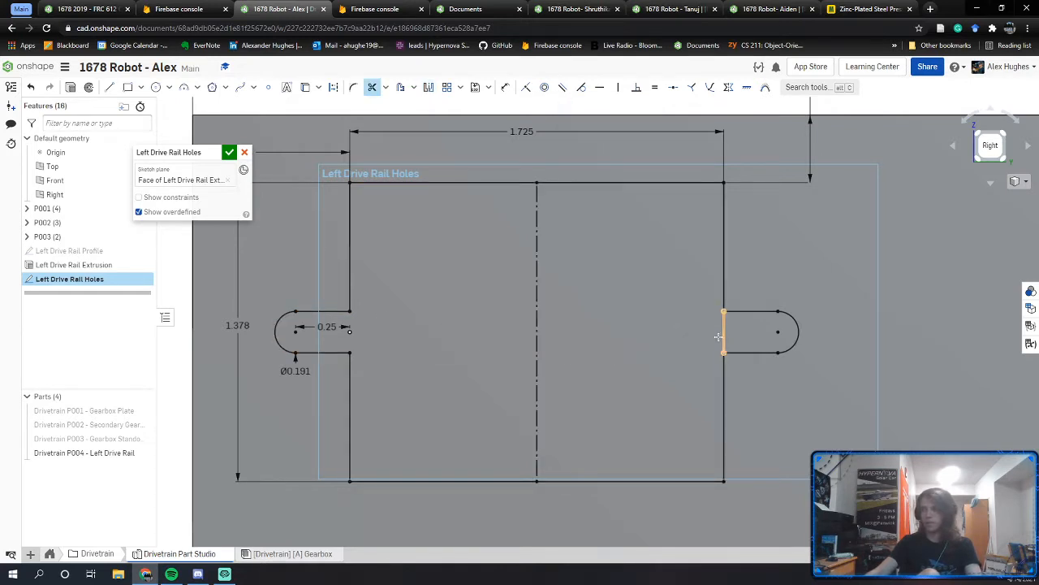
{"action": "key", "text": "Escape"}
{"action": "middle_click_drag", "start_coordinate": [424, 323], "coordinate": [464, 336]}
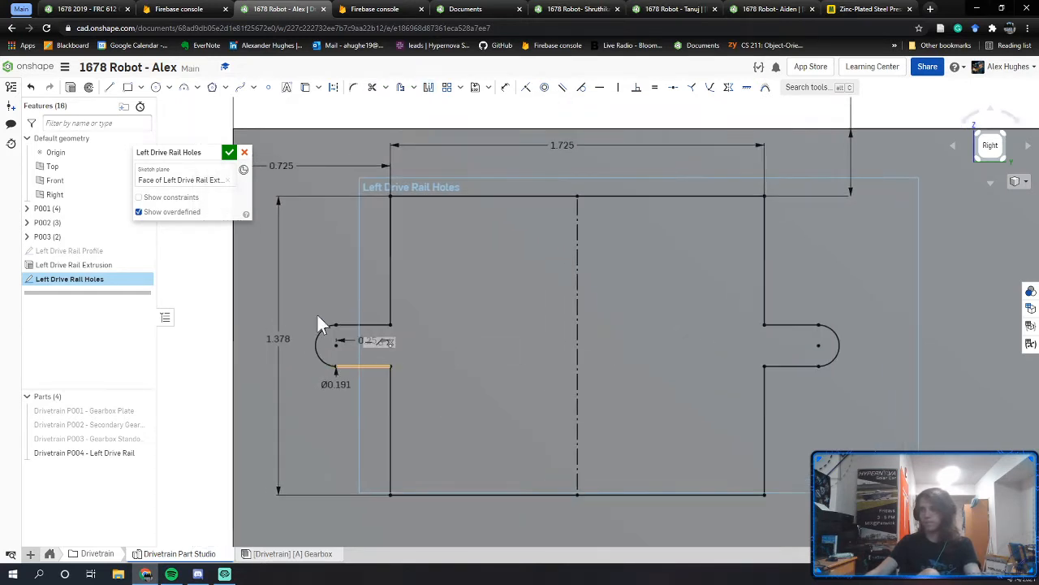
{"action": "scroll", "coordinate": [471, 362], "scroll_direction": "down", "scroll_amount": 1}
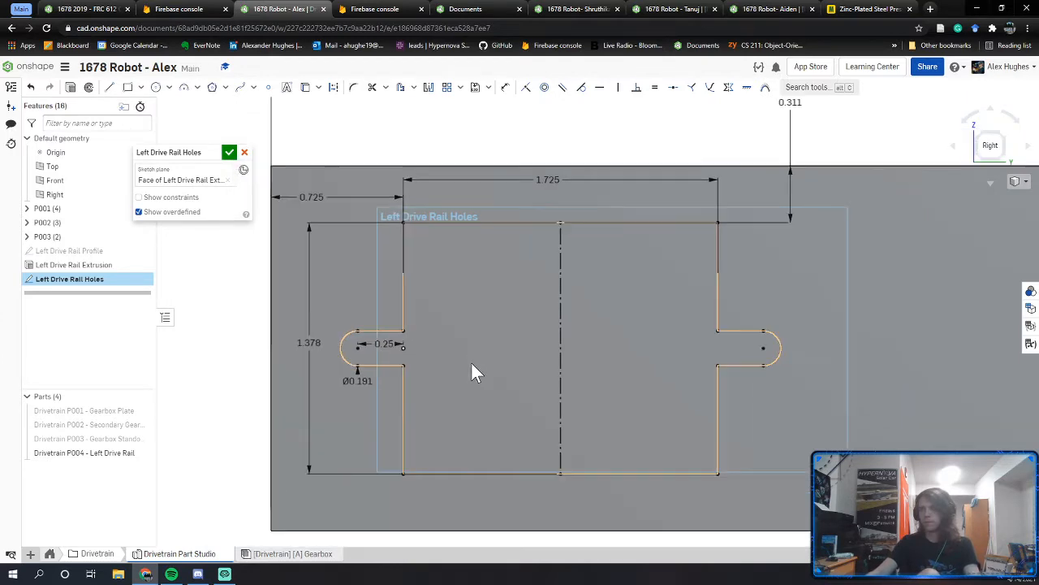
{"action": "scroll", "coordinate": [502, 345], "scroll_direction": "down", "scroll_amount": 1}
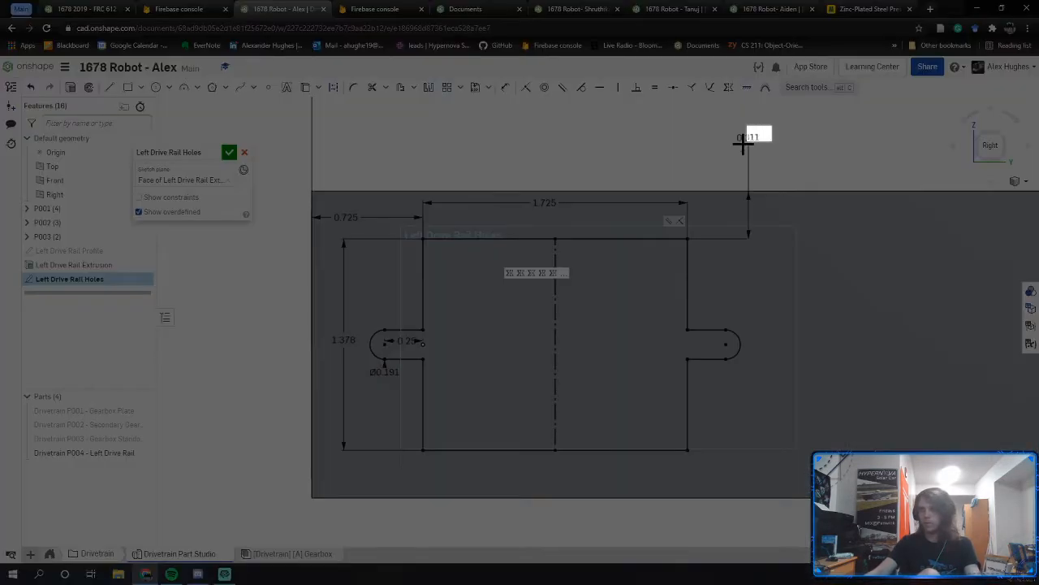
{"action": "left_click_drag", "start_coordinate": [774, 124], "coordinate": [269, 519]}
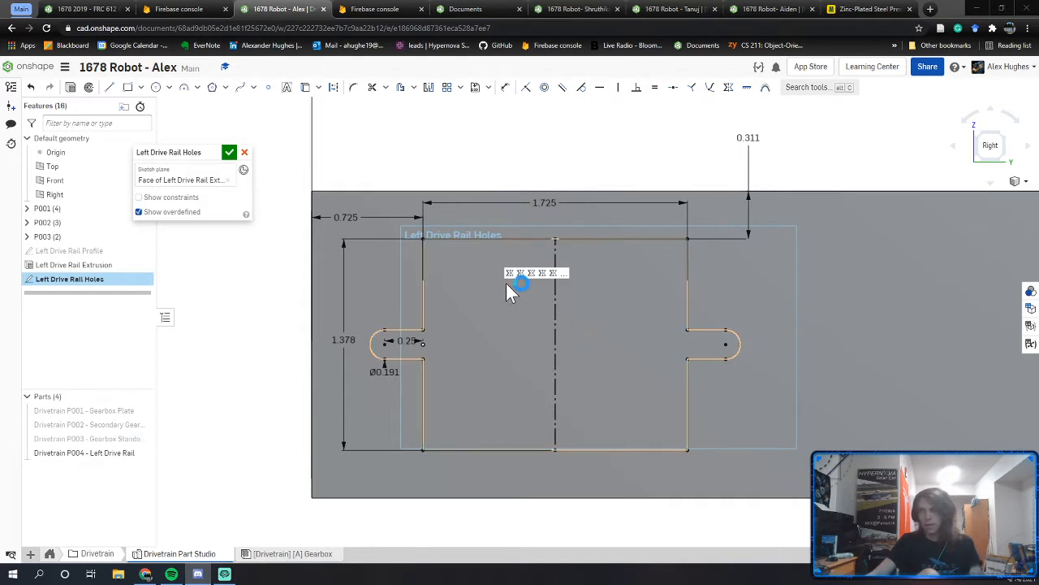
{"action": "middle_click_drag", "start_coordinate": [501, 287], "coordinate": [465, 316]}
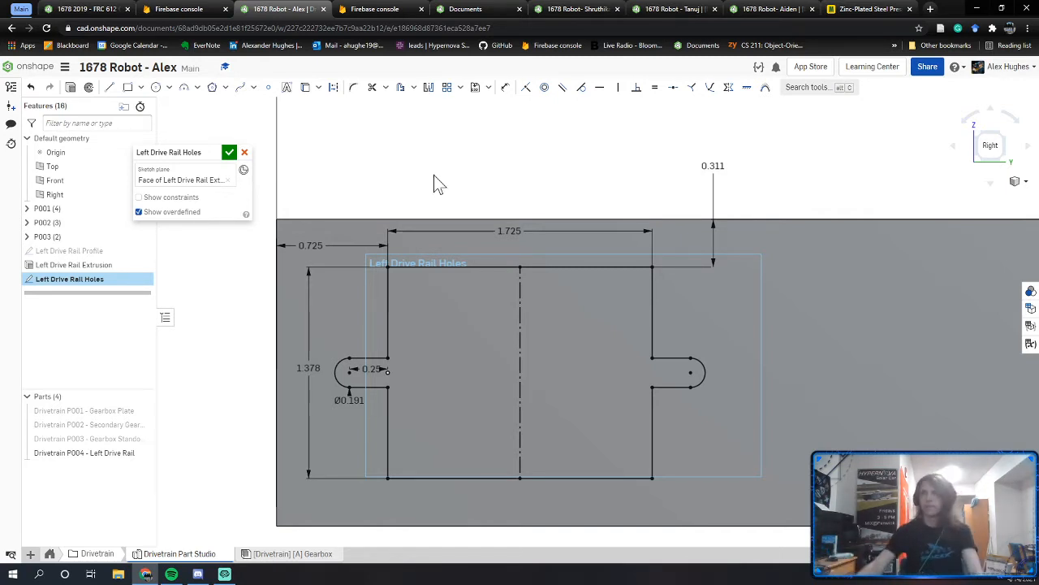
{"action": "left_click", "coordinate": [112, 10]}
Step: Rotate the reference rail and view its slotted end face straight on
{"action": "right_click_drag", "start_coordinate": [568, 381], "coordinate": [515, 371]}
{"action": "scroll", "coordinate": [515, 370], "scroll_direction": "down", "scroll_amount": 6}
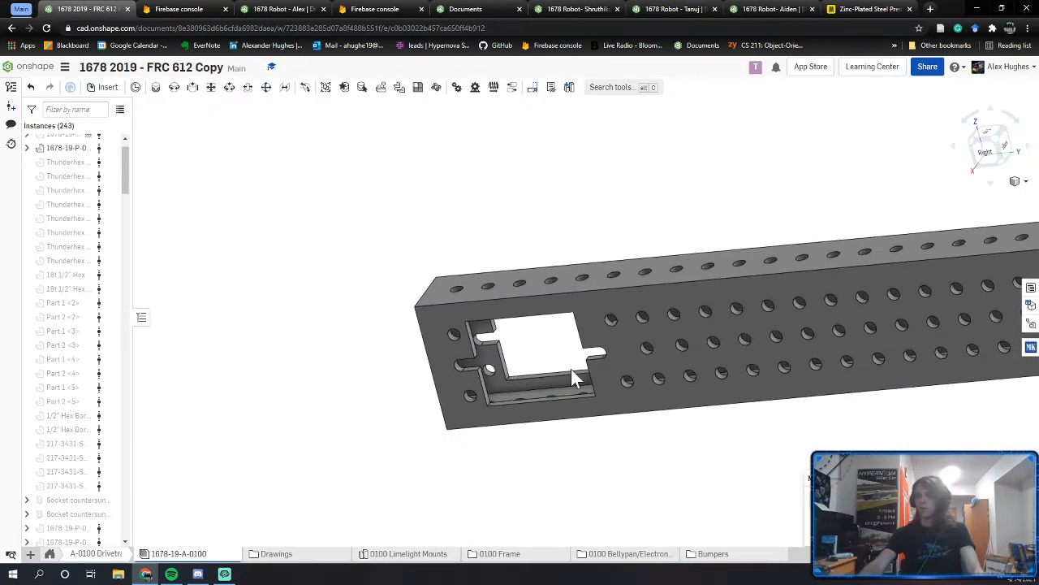
{"action": "middle_click_drag", "start_coordinate": [573, 376], "coordinate": [287, 396]}
{"action": "scroll", "coordinate": [589, 395], "scroll_direction": "up", "scroll_amount": 1}
{"action": "scroll", "coordinate": [690, 401], "scroll_direction": "down", "scroll_amount": 1}
{"action": "middle_click_drag", "start_coordinate": [792, 387], "coordinate": [290, 430]}
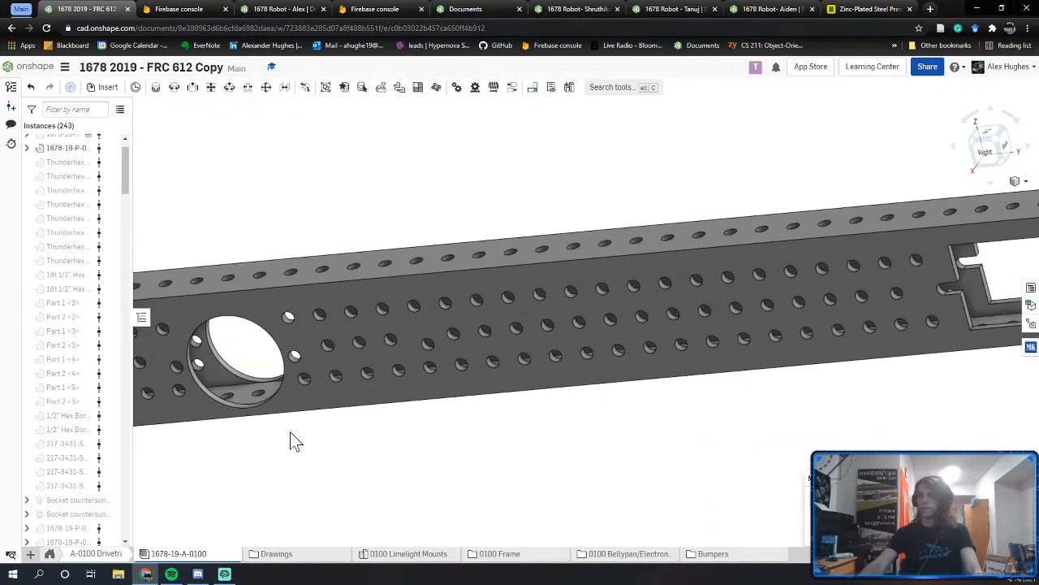
{"action": "middle_click_drag", "start_coordinate": [730, 405], "coordinate": [368, 452]}
{"action": "right_click_drag", "start_coordinate": [368, 460], "coordinate": [622, 453]}
{"action": "right_click_drag", "start_coordinate": [626, 398], "coordinate": [622, 429]}
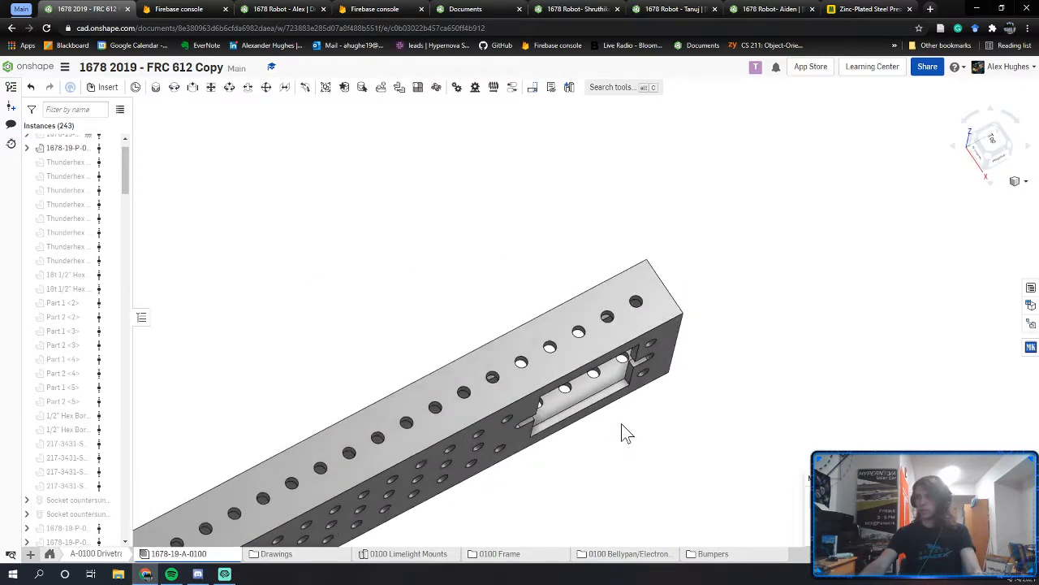
{"action": "scroll", "coordinate": [622, 406], "scroll_direction": "up", "scroll_amount": 3}
{"action": "left_click", "coordinate": [621, 385]}
{"action": "key", "text": "n"}
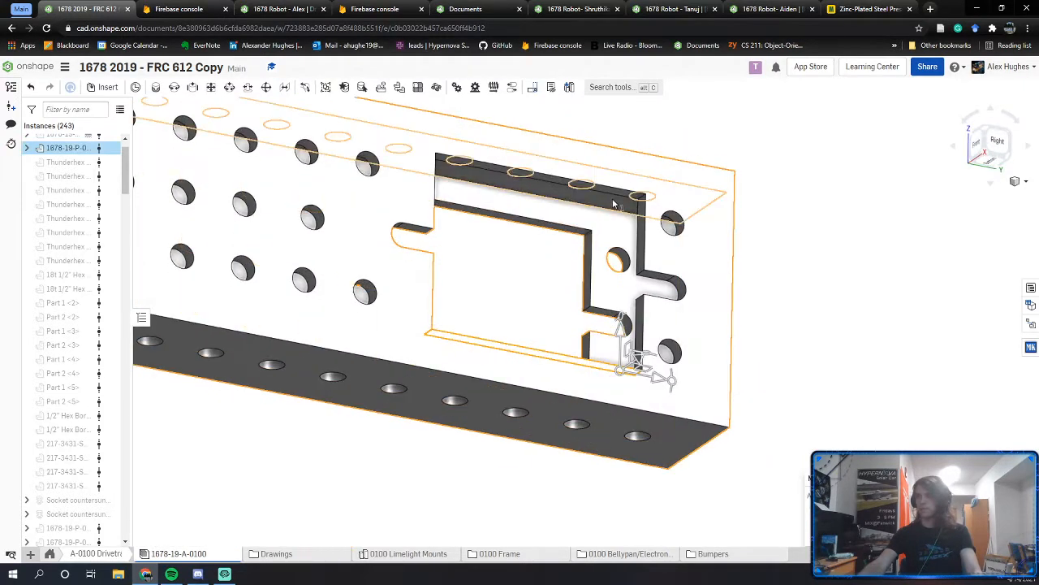
{"action": "scroll", "coordinate": [620, 195], "scroll_direction": "up", "scroll_amount": 3}
Step: Measure the rail's top face and the reference plate's hole faces and edges
{"action": "left_click", "coordinate": [620, 194]}
{"action": "middle_click_drag", "start_coordinate": [848, 331], "coordinate": [718, 305]}
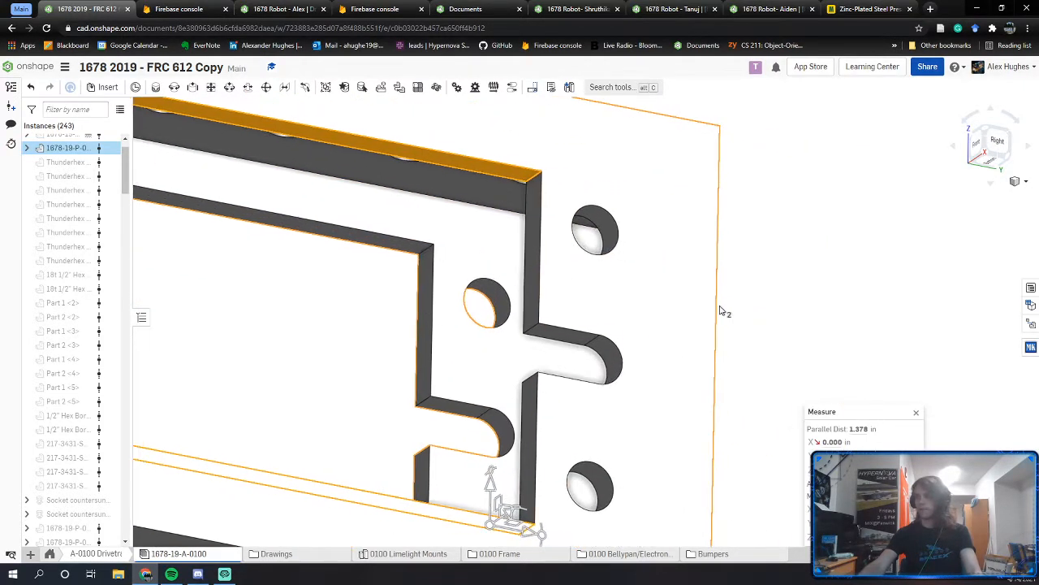
{"action": "left_click", "coordinate": [755, 313]}
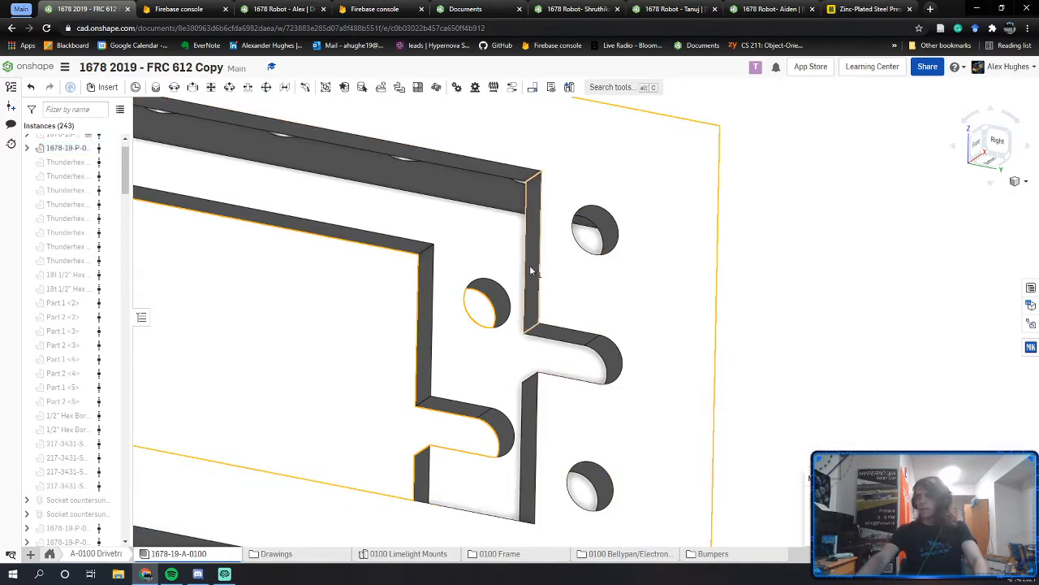
{"action": "right_click_drag", "start_coordinate": [529, 264], "coordinate": [696, 320]}
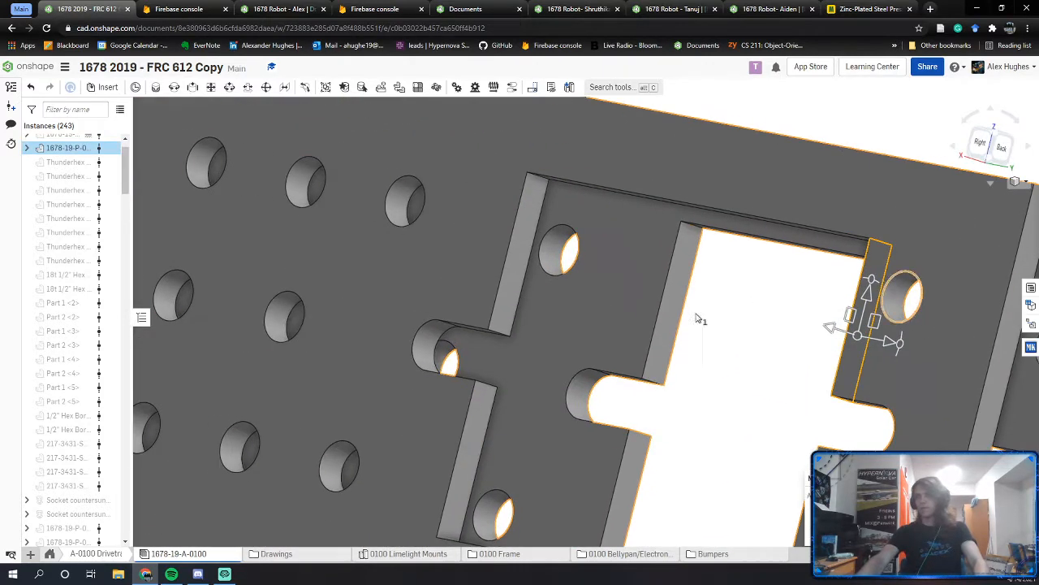
{"action": "left_click", "coordinate": [520, 260]}
{"action": "left_click", "coordinate": [763, 374]}
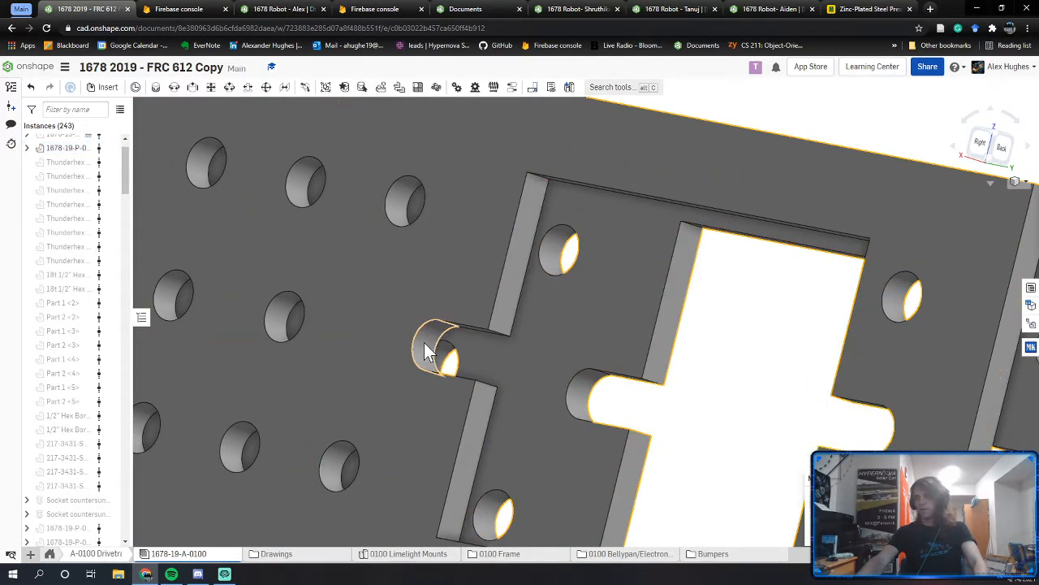
{"action": "left_click", "coordinate": [430, 348]}
{"action": "left_click", "coordinate": [767, 411]}
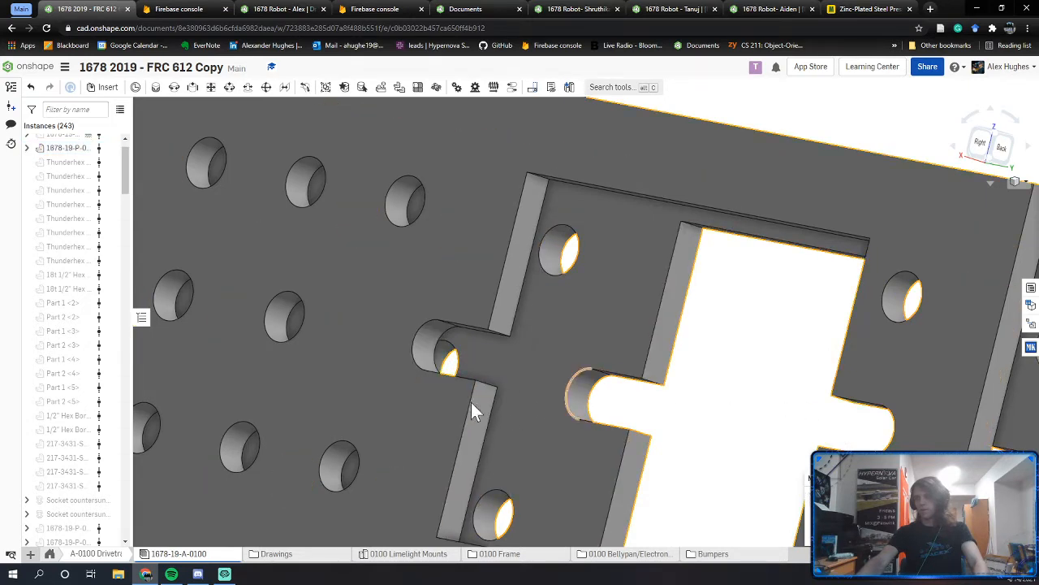
{"action": "left_click", "coordinate": [456, 375]}
Step: Select both cutout side walls to read the 0.723 in parallel distance
{"action": "right_click_drag", "start_coordinate": [804, 376], "coordinate": [841, 304]}
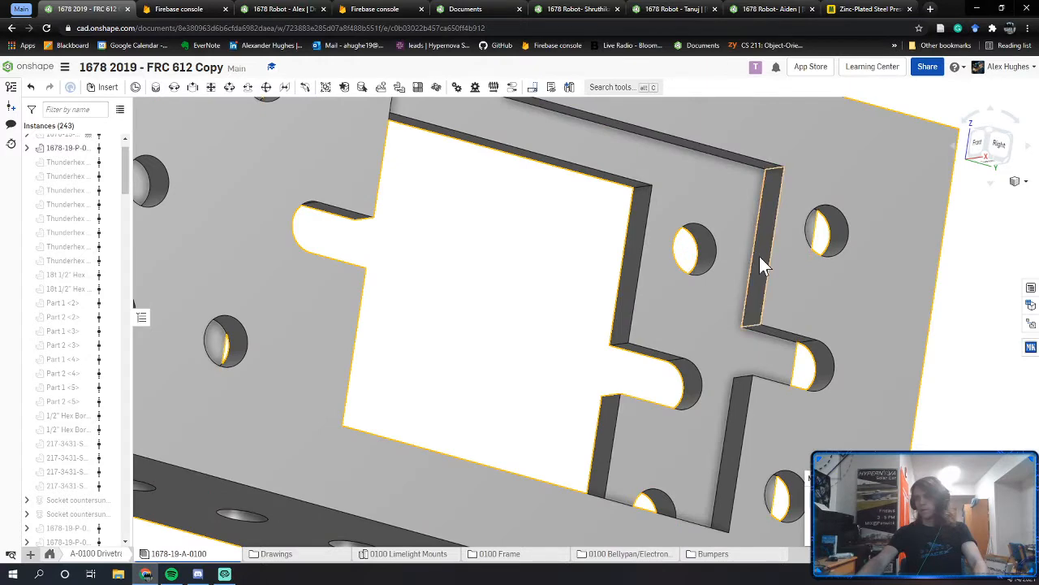
{"action": "left_click", "coordinate": [759, 256]}
{"action": "right_click_drag", "start_coordinate": [759, 256], "coordinate": [871, 274]}
{"action": "left_click", "coordinate": [877, 285]}
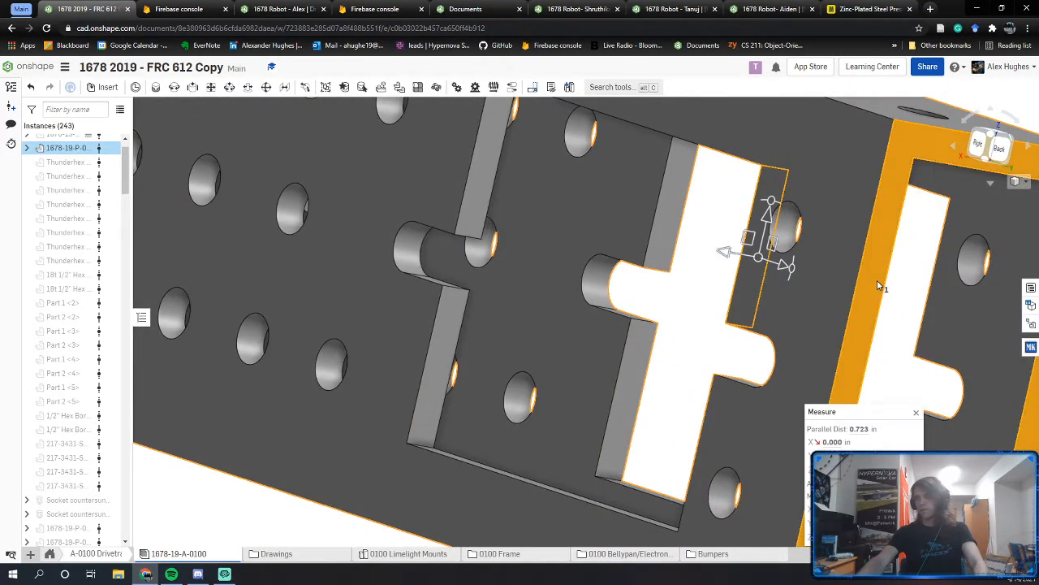
{"action": "left_click", "coordinate": [860, 431]}
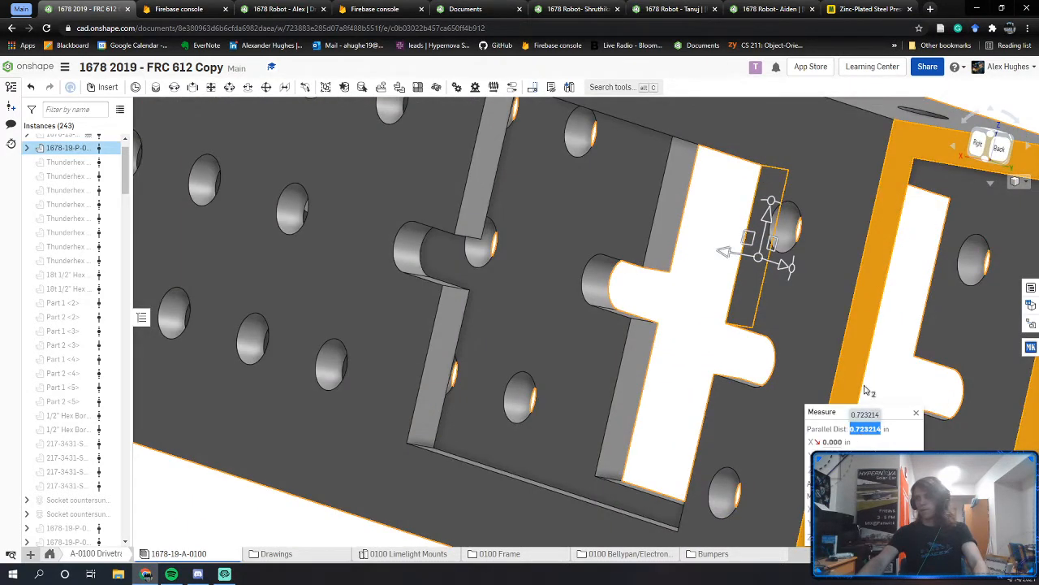
{"action": "left_click", "coordinate": [897, 354]}
{"action": "scroll", "coordinate": [683, 358], "scroll_direction": "down", "scroll_amount": 5}
{"action": "right_click_drag", "start_coordinate": [683, 358], "coordinate": [696, 354]}
{"action": "scroll", "coordinate": [700, 363], "scroll_direction": "down", "scroll_amount": 3}
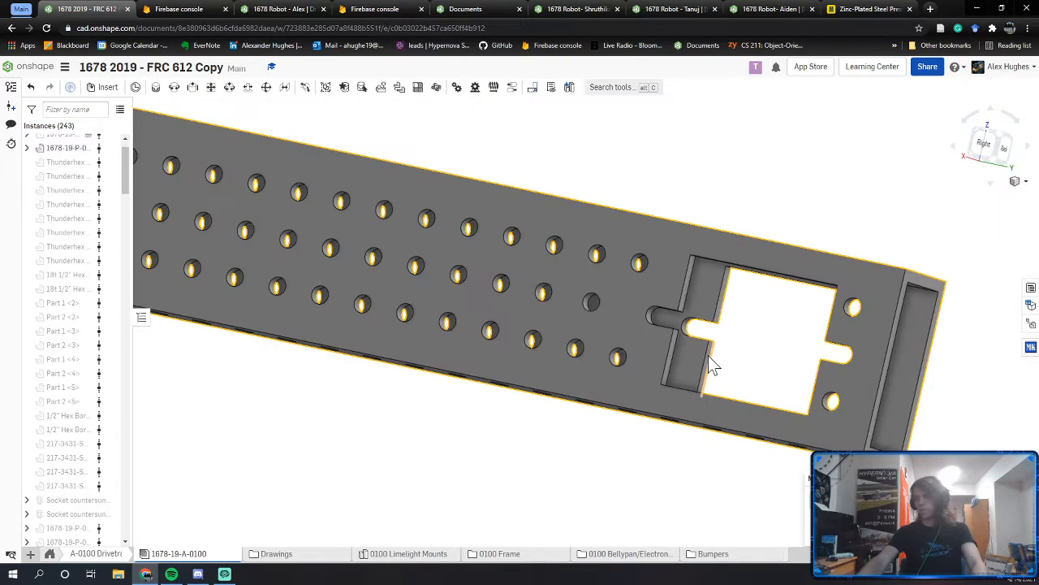
Step: Switch to the 1678 Robot - Alex document showing the rail holes sketch
{"action": "left_click", "coordinate": [247, 9]}
{"action": "scroll", "coordinate": [409, 283], "scroll_direction": "up", "scroll_amount": 1}
{"action": "scroll", "coordinate": [499, 299], "scroll_direction": "down", "scroll_amount": 7}
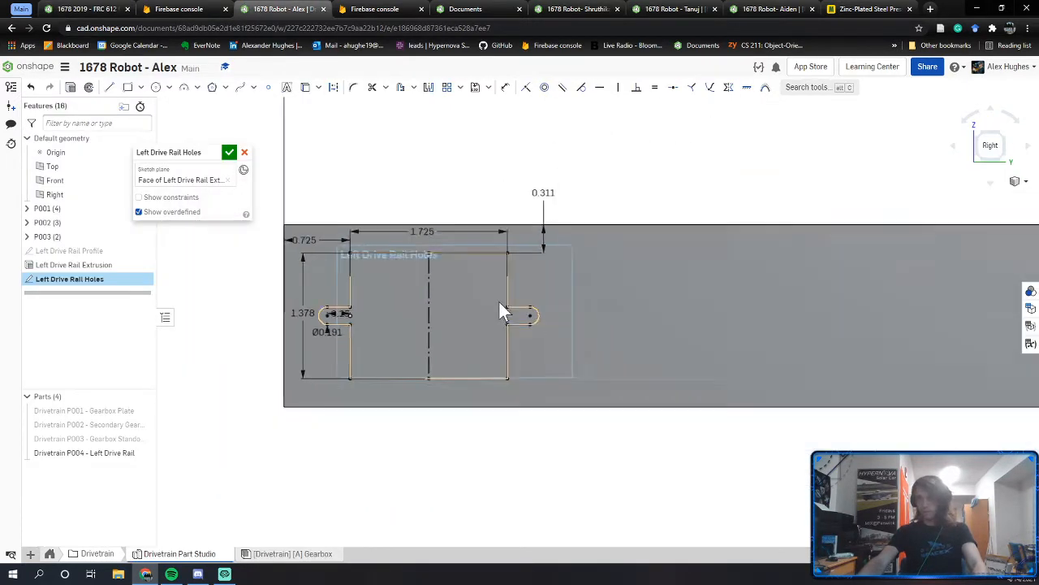
Step: Draw a vertical construction line through the Ø1.5 hole center down to the rail's bottom edge
{"action": "middle_click_drag", "start_coordinate": [667, 309], "coordinate": [412, 298]}
{"action": "scroll", "coordinate": [466, 305], "scroll_direction": "down", "scroll_amount": 2}
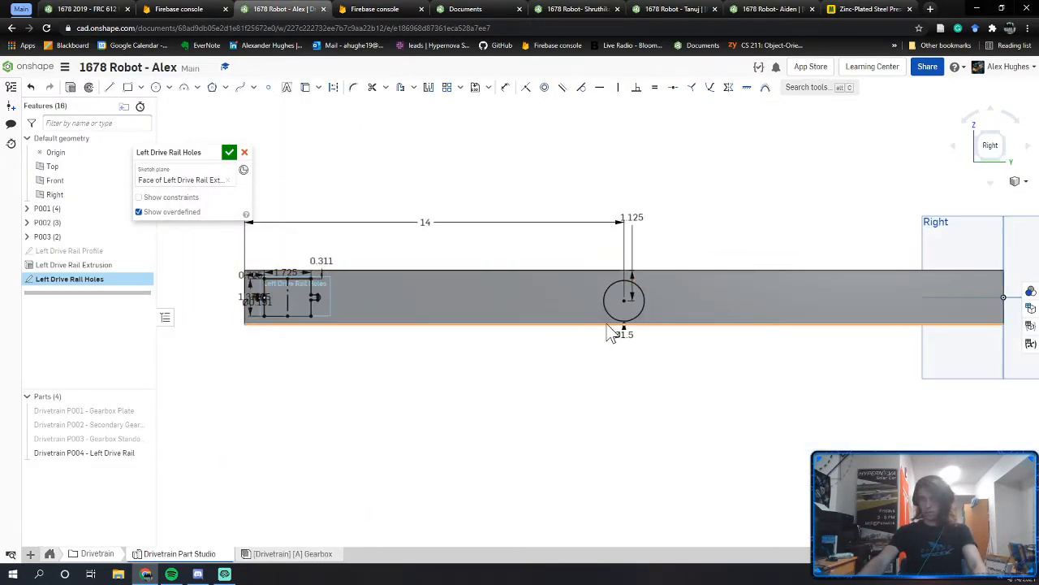
{"action": "scroll", "coordinate": [609, 325], "scroll_direction": "up", "scroll_amount": 4}
{"action": "key", "text": "l"}
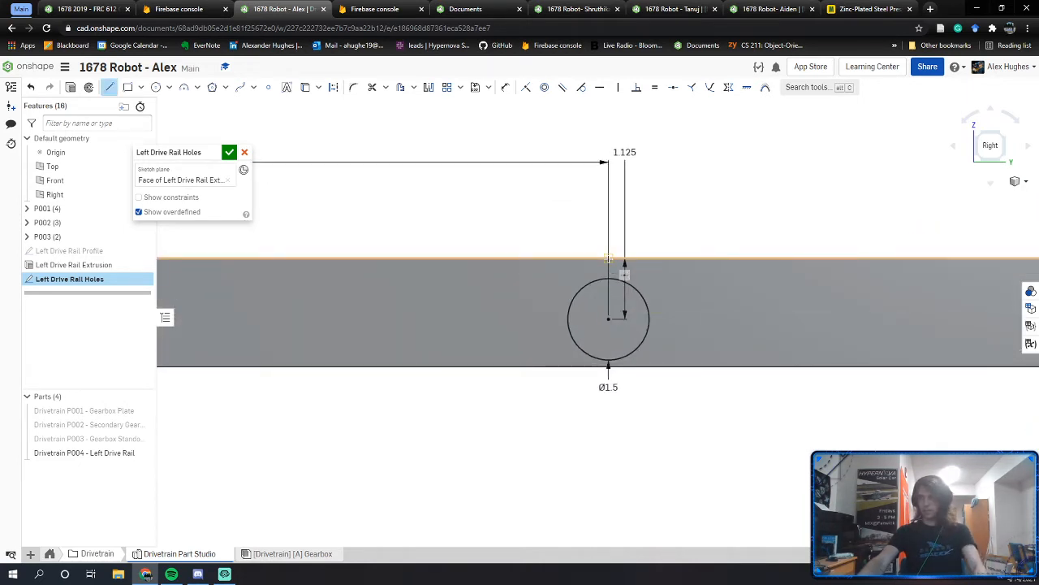
{"action": "key", "text": "q"}
{"action": "left_click", "coordinate": [607, 369]}
{"action": "key", "text": "Escape"}
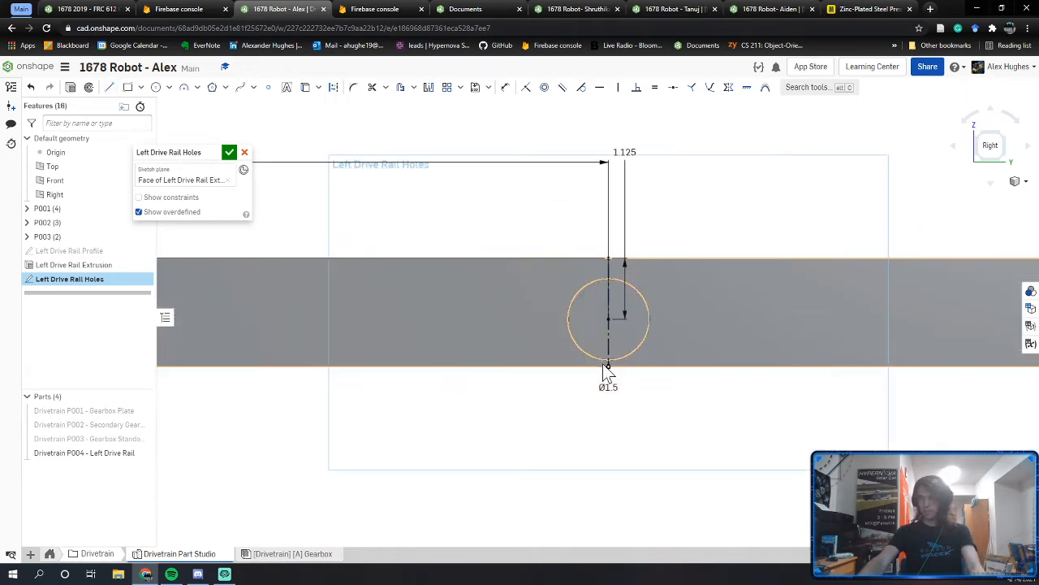
{"action": "middle_click_drag", "start_coordinate": [481, 306], "coordinate": [577, 318]}
Step: Mirror the left-end bearing cutout outline across the center construction line
{"action": "left_click", "coordinate": [428, 87]}
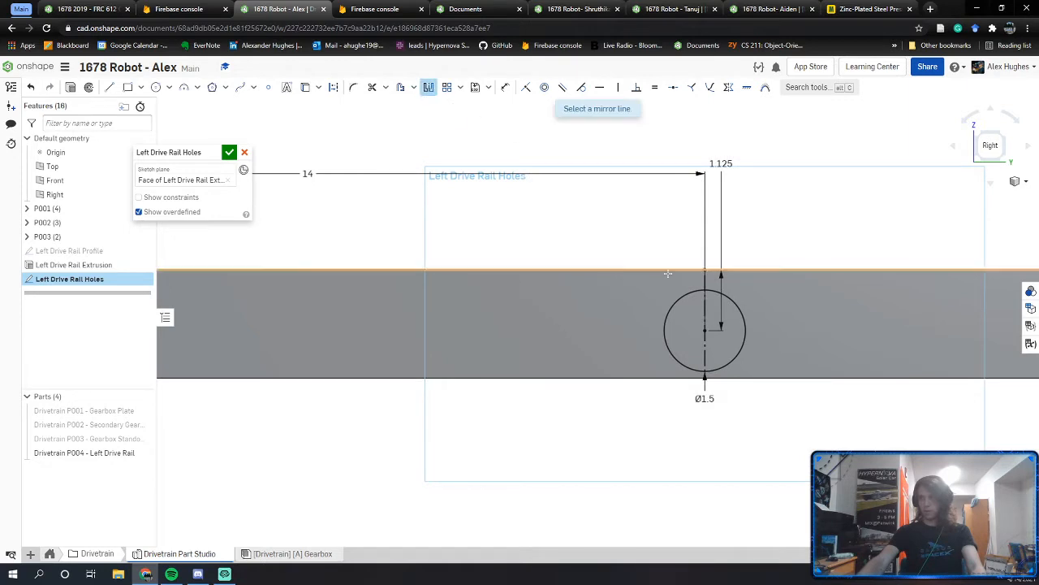
{"action": "left_click", "coordinate": [705, 284]}
{"action": "middle_click_drag", "start_coordinate": [315, 325], "coordinate": [827, 330]}
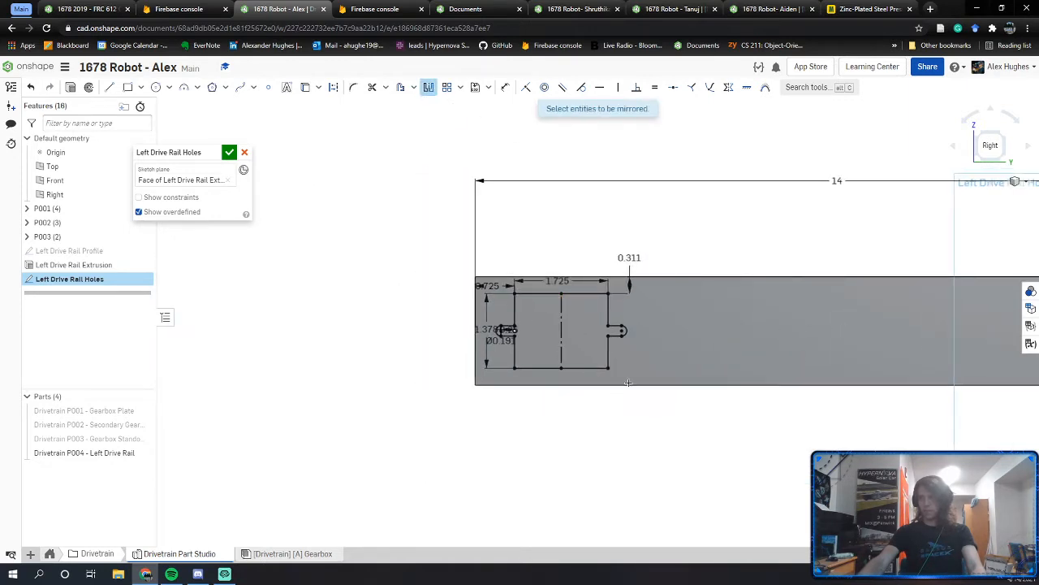
{"action": "scroll", "coordinate": [628, 382], "scroll_direction": "up", "scroll_amount": 3}
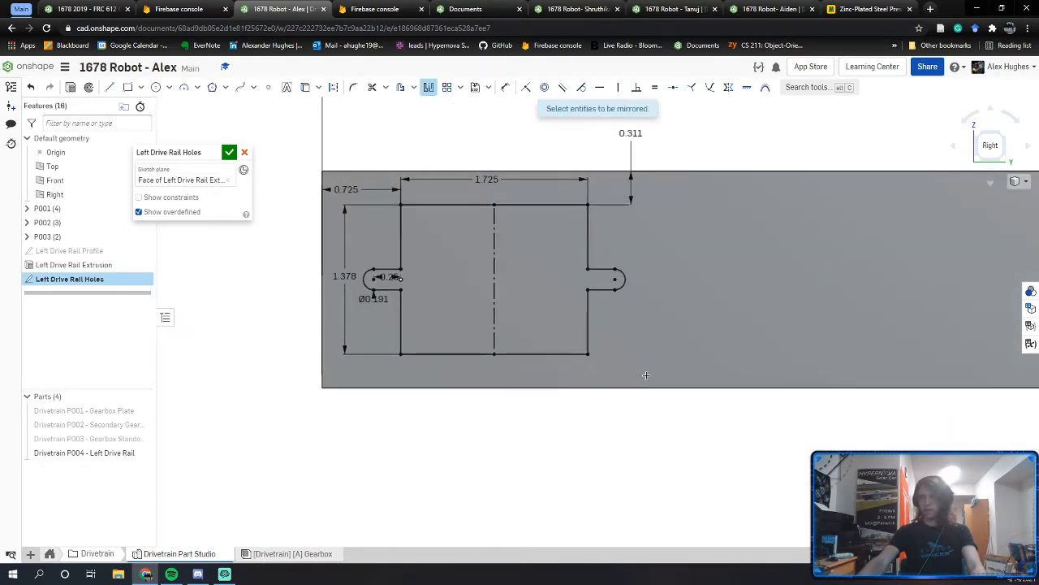
{"action": "mouse_move", "coordinate": [646, 374]}
{"action": "left_mouse_down"}
{"action": "mouse_move", "coordinate": [582, 304]}
{"action": "mouse_move", "coordinate": [386, 196]}
{"action": "left_mouse_up"}
{"action": "scroll", "coordinate": [452, 247], "scroll_direction": "down", "scroll_amount": 6}
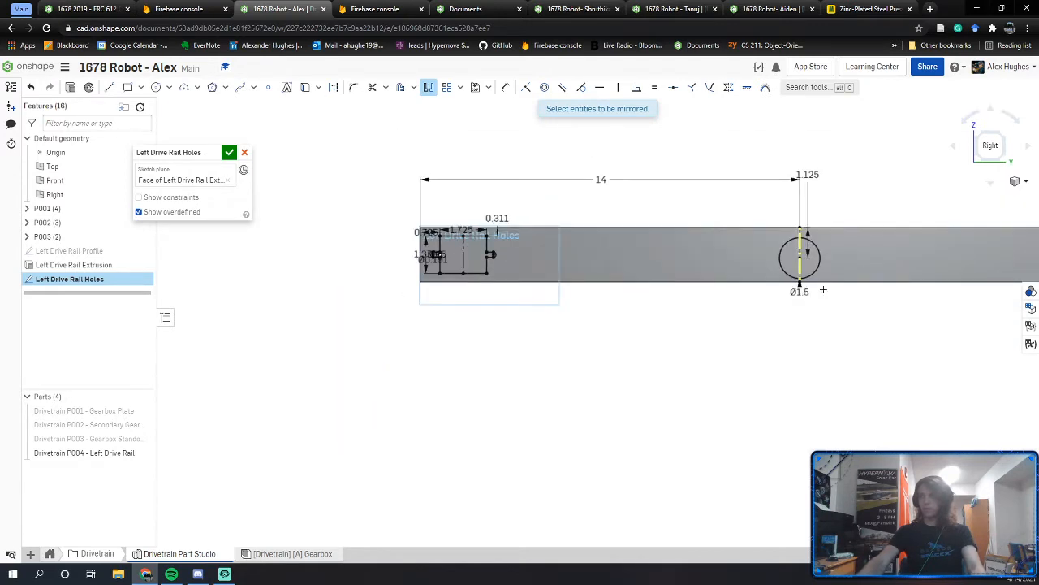
{"action": "mouse_move", "coordinate": [843, 291]}
{"action": "middle_mouse_down"}
{"action": "mouse_move", "coordinate": [461, 298]}
{"action": "mouse_move", "coordinate": [601, 411]}
{"action": "middle_mouse_up"}
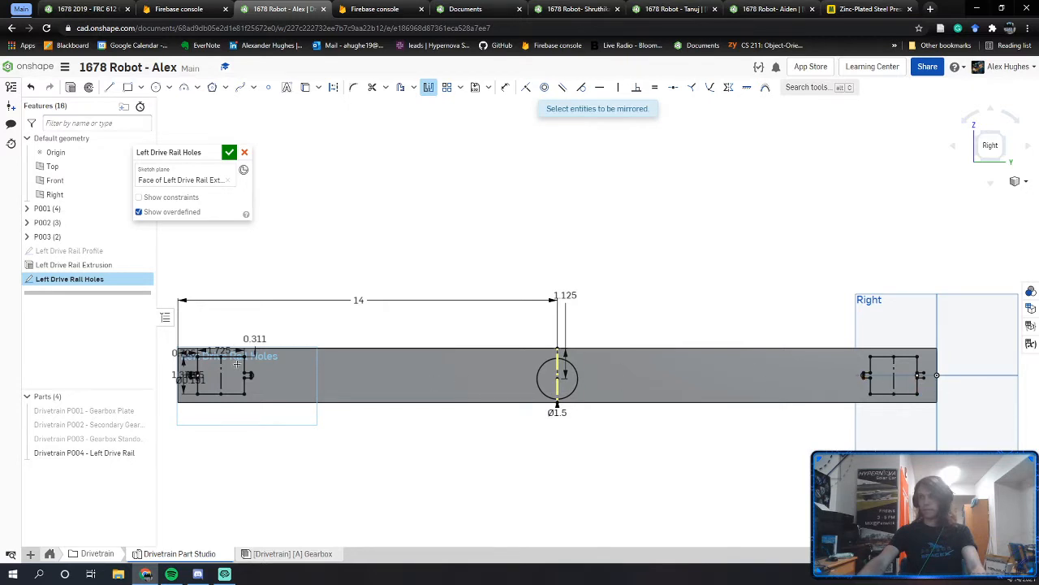
Step: Check the mirrored slot at the rail's right end in an angled view, then close the sketch
{"action": "middle_click_drag", "start_coordinate": [237, 363], "coordinate": [312, 371]}
{"action": "scroll", "coordinate": [316, 380], "scroll_direction": "up", "scroll_amount": 6}
{"action": "scroll", "coordinate": [352, 349], "scroll_direction": "down", "scroll_amount": 6}
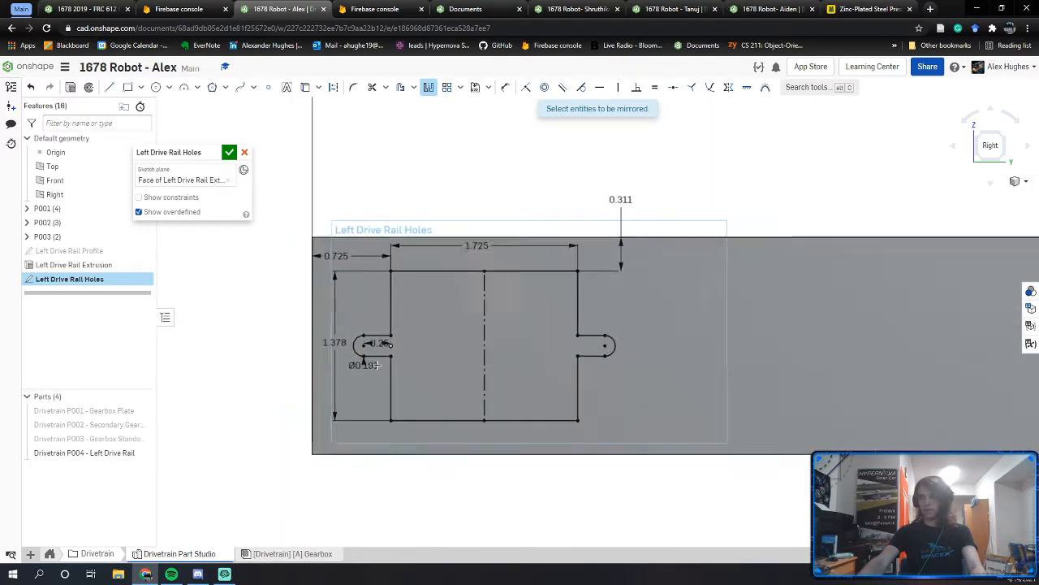
{"action": "middle_click_drag", "start_coordinate": [970, 354], "coordinate": [715, 353]}
{"action": "scroll", "coordinate": [721, 349], "scroll_direction": "up", "scroll_amount": 5}
{"action": "scroll", "coordinate": [721, 349], "scroll_direction": "up", "scroll_amount": 5}
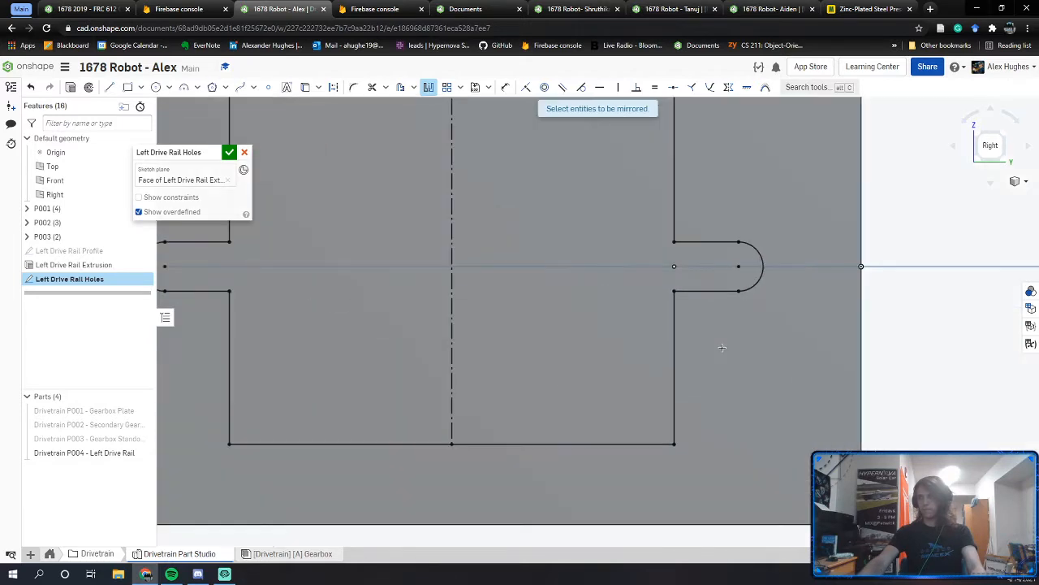
{"action": "scroll", "coordinate": [721, 348], "scroll_direction": "down", "scroll_amount": 4}
{"action": "right_click_drag", "start_coordinate": [712, 349], "coordinate": [570, 321]}
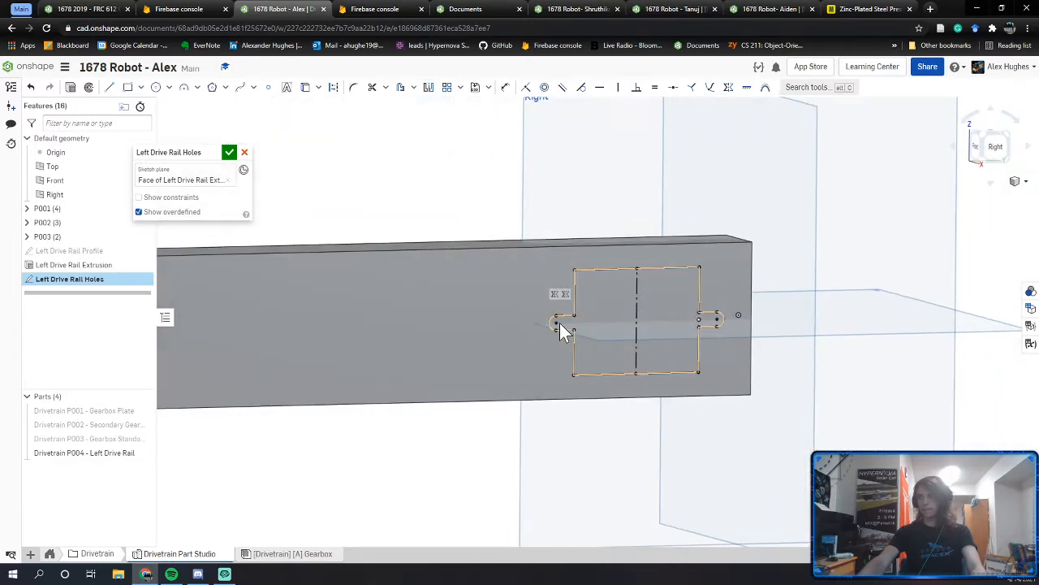
{"action": "mouse_move", "coordinate": [559, 322]}
{"action": "middle_mouse_down"}
{"action": "mouse_move", "coordinate": [584, 309]}
{"action": "mouse_move", "coordinate": [841, 315]}
{"action": "middle_mouse_up"}
{"action": "scroll", "coordinate": [836, 318], "scroll_direction": "down", "scroll_amount": 4}
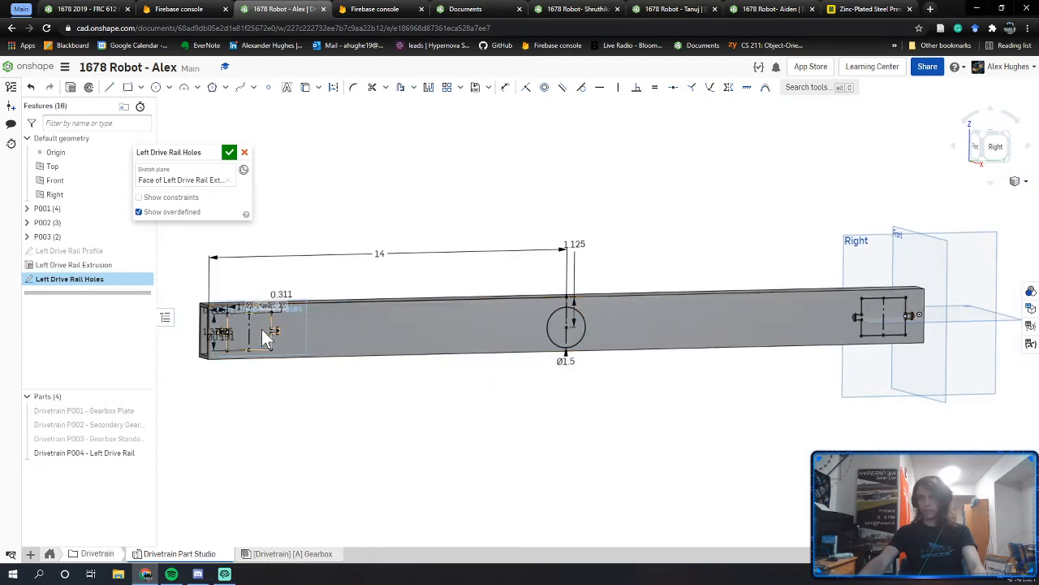
{"action": "left_click", "coordinate": [229, 152]}
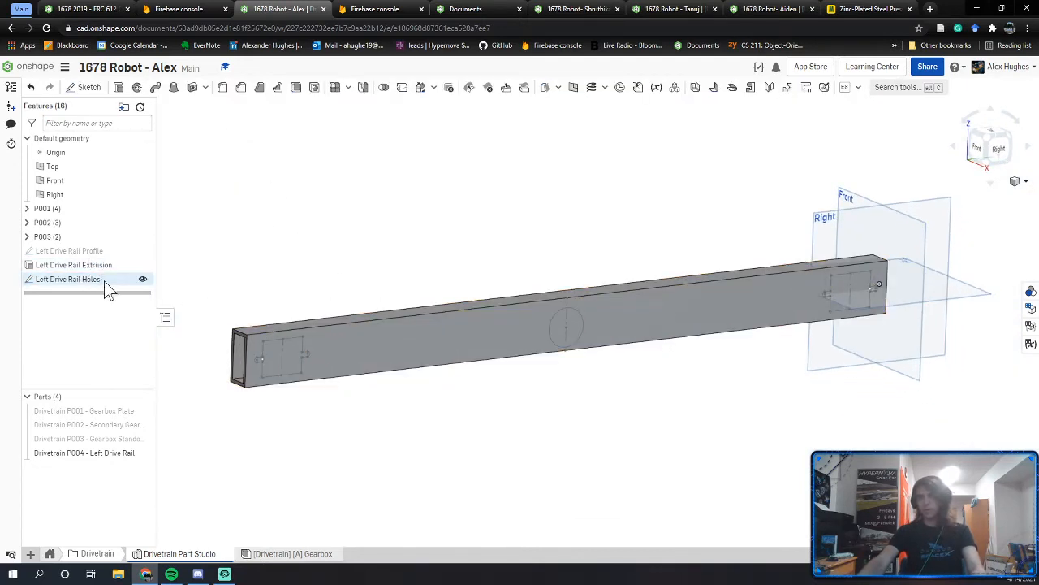
Step: Extrude the Left Drive Rail Holes sketch regions as a cut through the whole rail
{"action": "key", "text": "shift+e"}
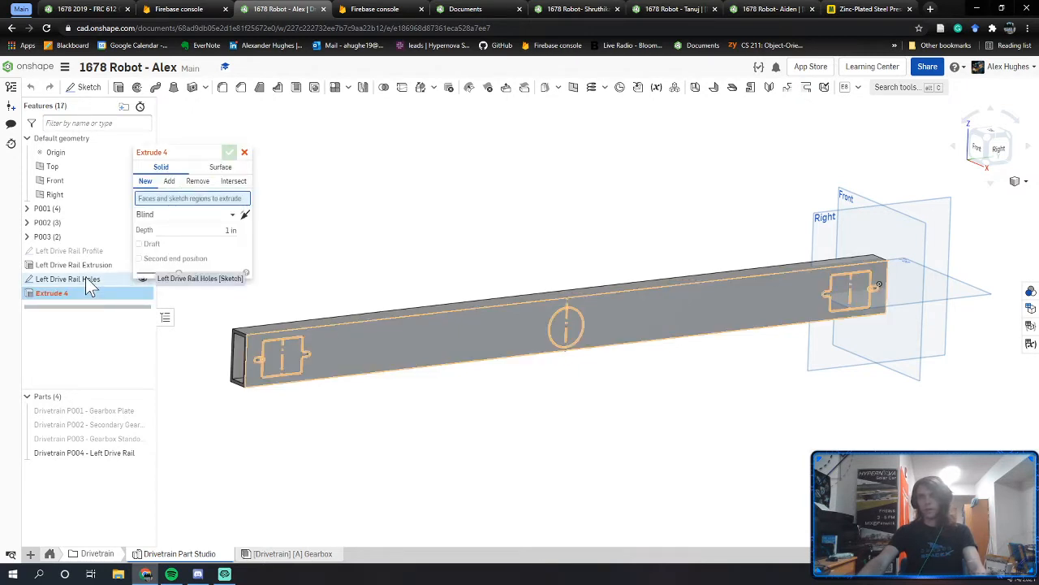
{"action": "left_click", "coordinate": [85, 278]}
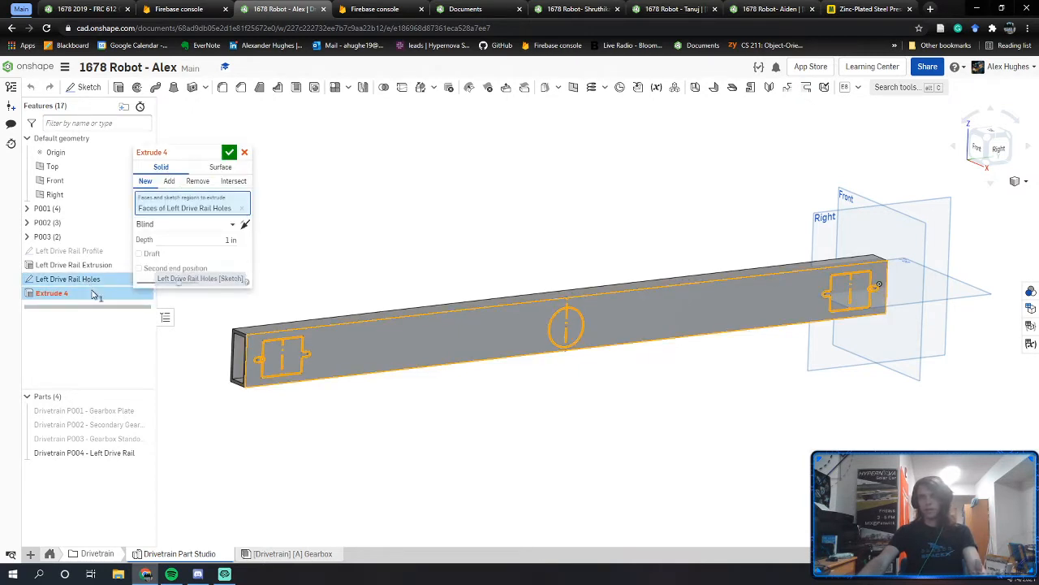
{"action": "left_click", "coordinate": [197, 180]}
{"action": "left_click", "coordinate": [207, 227]}
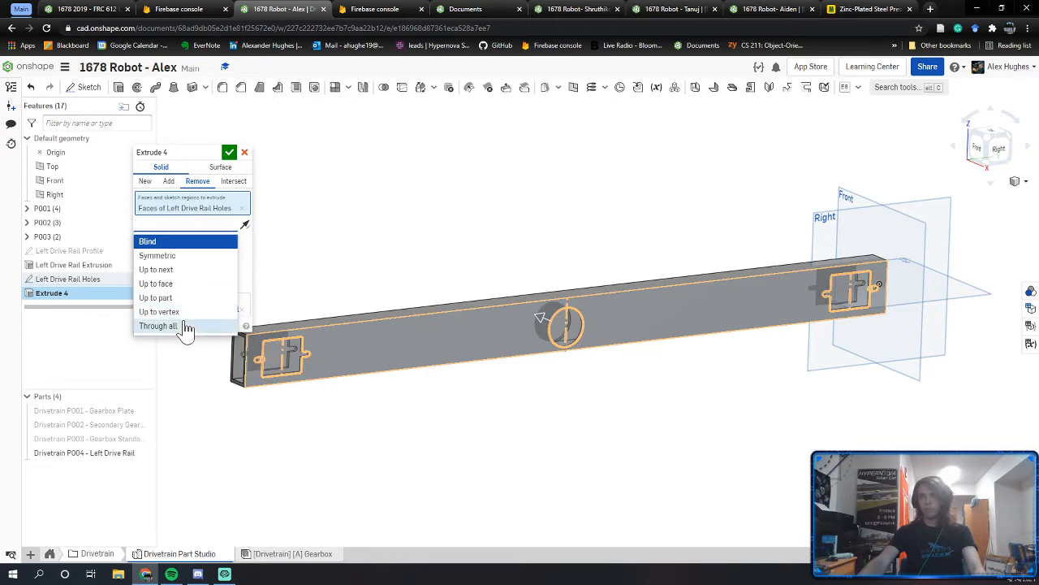
{"action": "left_click", "coordinate": [185, 326]}
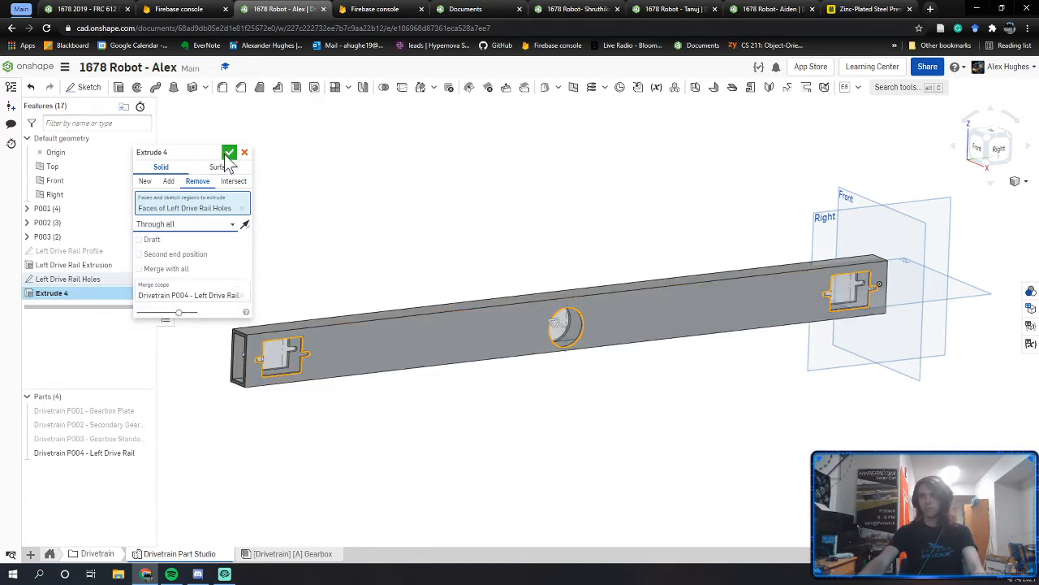
Step: Name the extrude 'Left Drive Rail Bearing Cutouts' and accept it
{"action": "left_click", "coordinate": [155, 152]}
{"action": "key", "text": "BackSpace"}
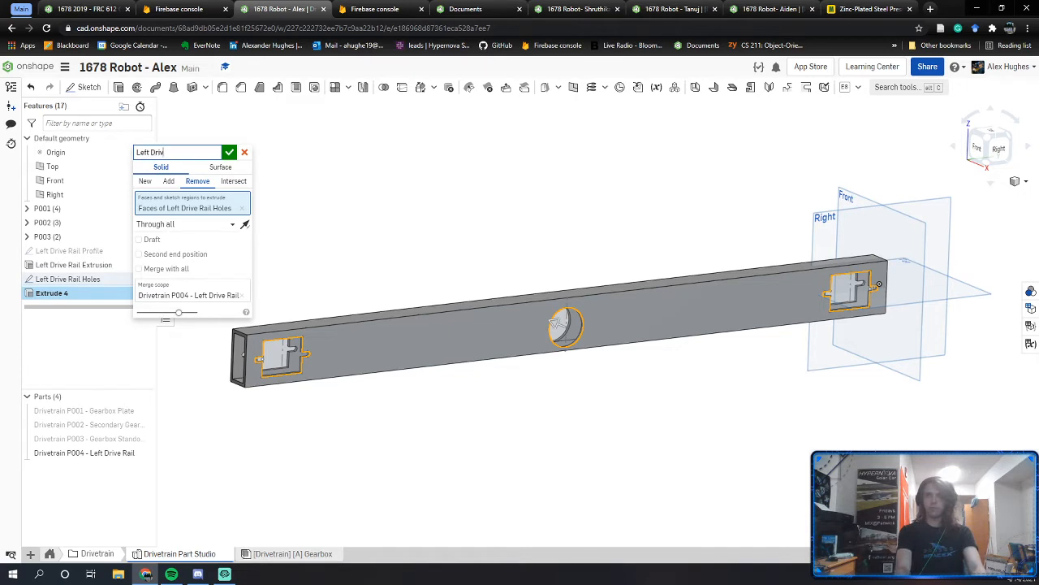
{"action": "type", "text": "Left Drive Rail Holes"}
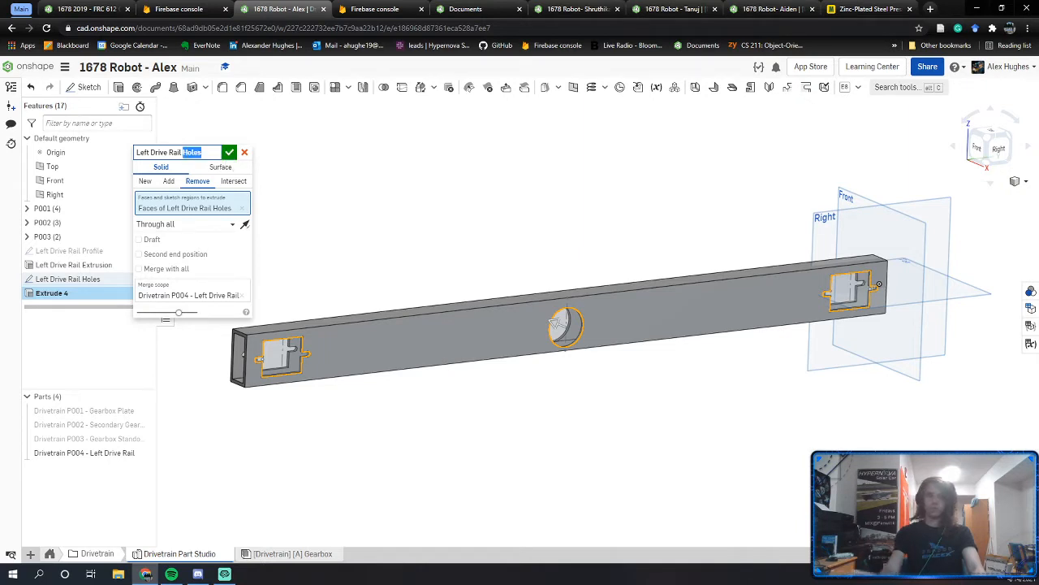
{"action": "type", "text": "P"}
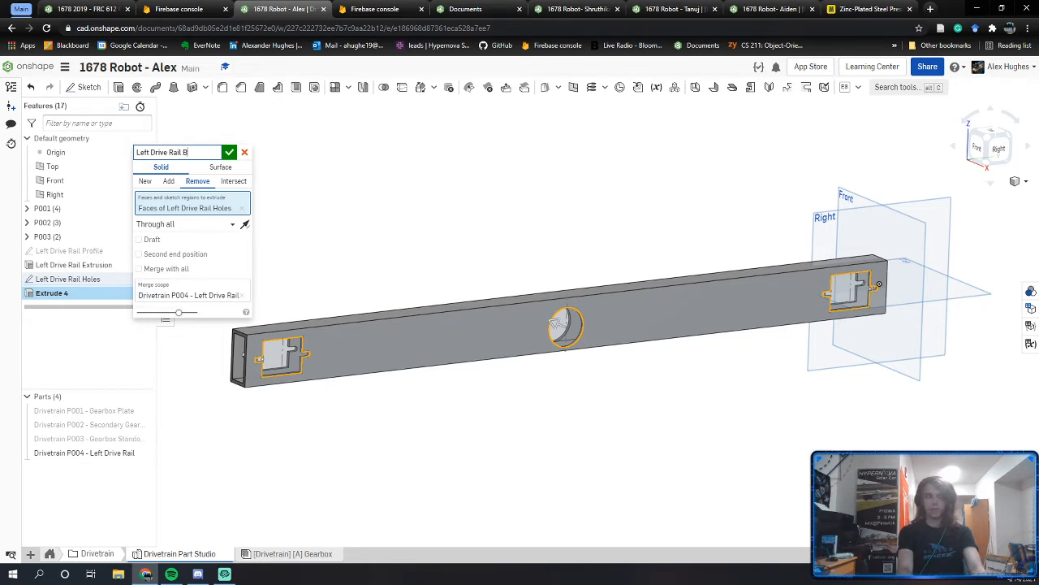
{"action": "type", "text": "Cutouts"}
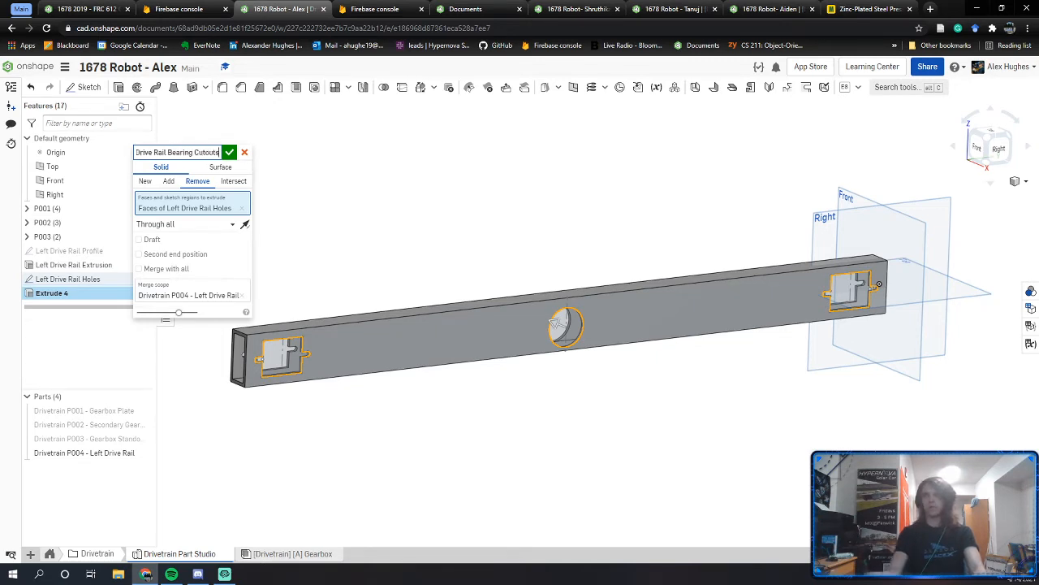
{"action": "left_click", "coordinate": [232, 154]}
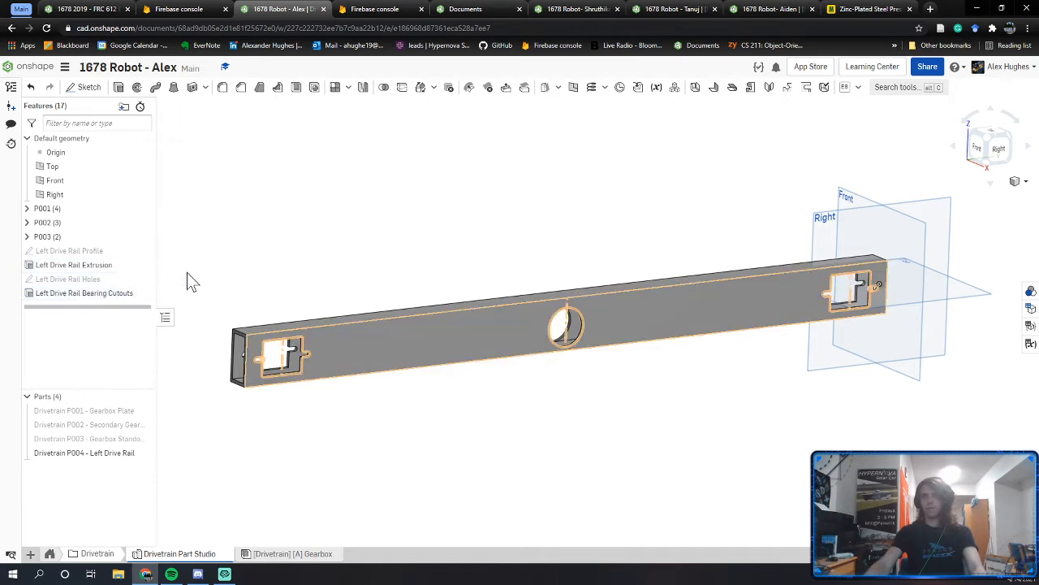
Step: Rename the Left Drive Rail Holes sketch to 'Left Drive Rail Bearing Sketch'
{"action": "right_click", "coordinate": [119, 281]}
{"action": "left_click", "coordinate": [119, 286]}
{"action": "double_click", "coordinate": [92, 279]}
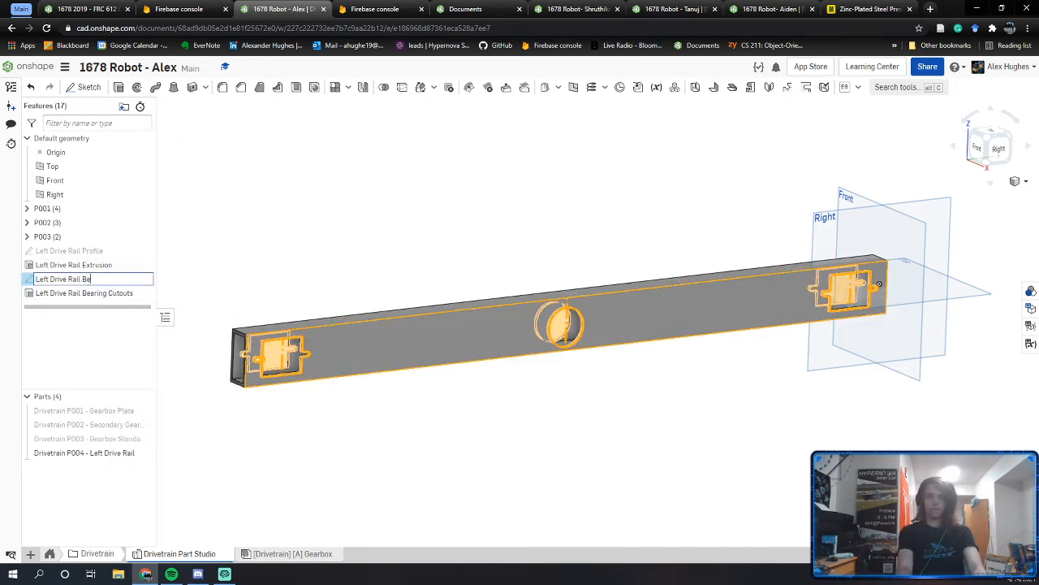
{"action": "type", "text": "Bearing Sketch"}
{"action": "key", "text": "Return"}
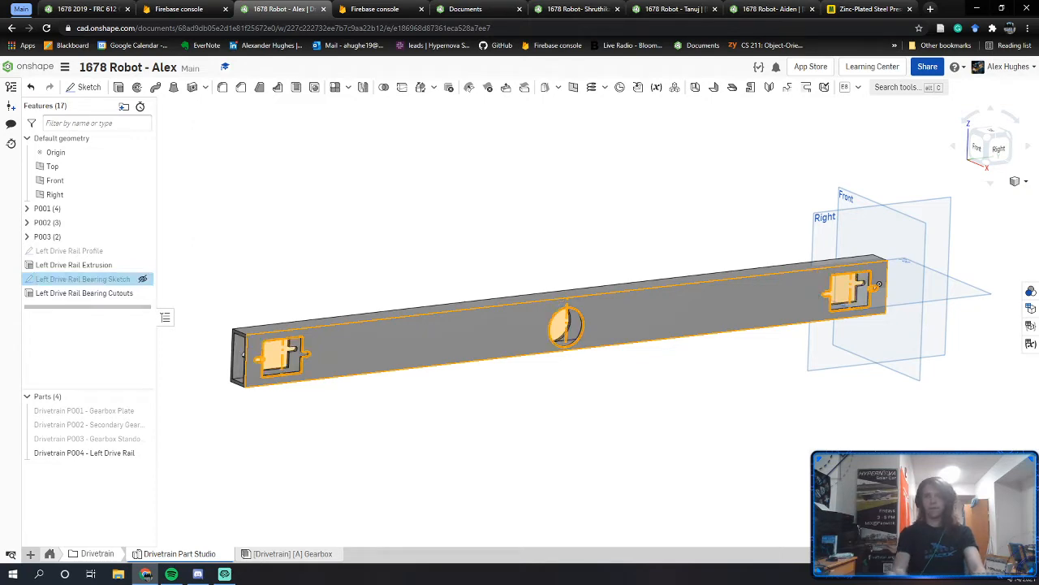
{"action": "scroll", "coordinate": [354, 293], "scroll_direction": "up", "scroll_amount": 1}
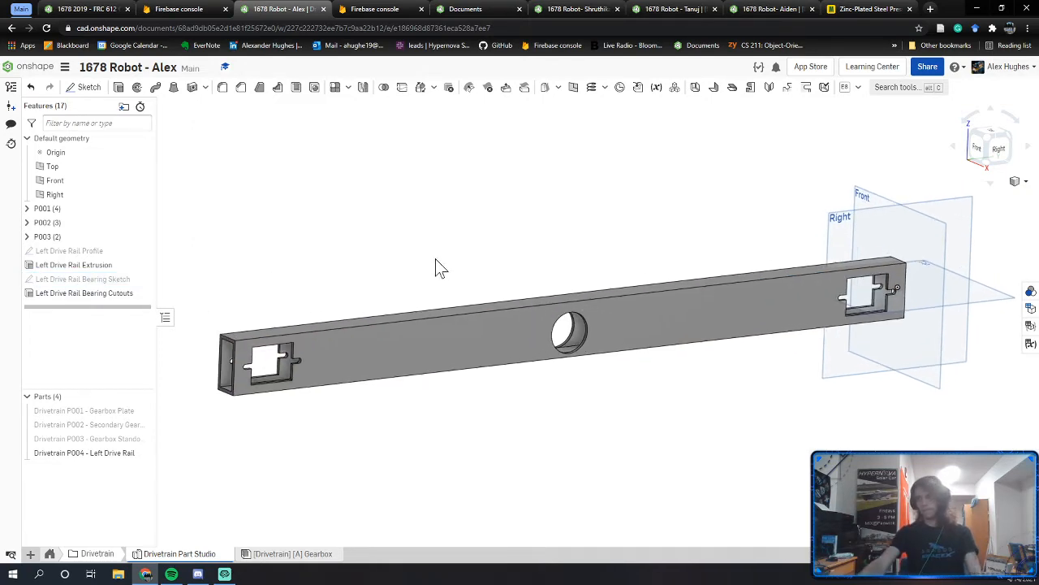
Step: Orbit the reference robot's drive rail in the 1678 2019 - FRC 612 Copy document
{"action": "left_click", "coordinate": [84, 9]}
{"action": "scroll", "coordinate": [422, 403], "scroll_direction": "down", "scroll_amount": 4}
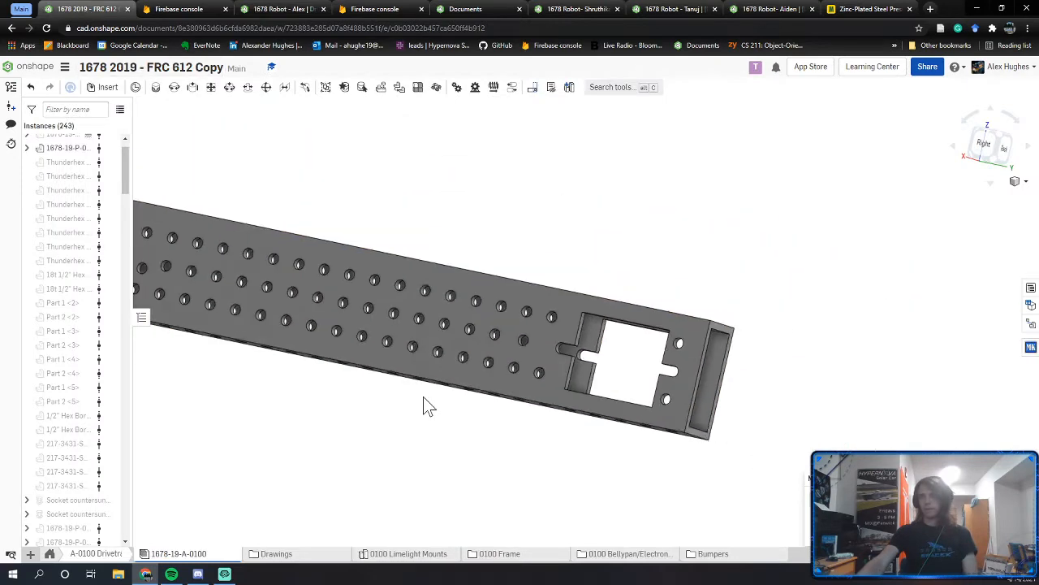
{"action": "right_click_drag", "start_coordinate": [422, 403], "coordinate": [512, 445]}
{"action": "scroll", "coordinate": [495, 452], "scroll_direction": "down", "scroll_amount": 5}
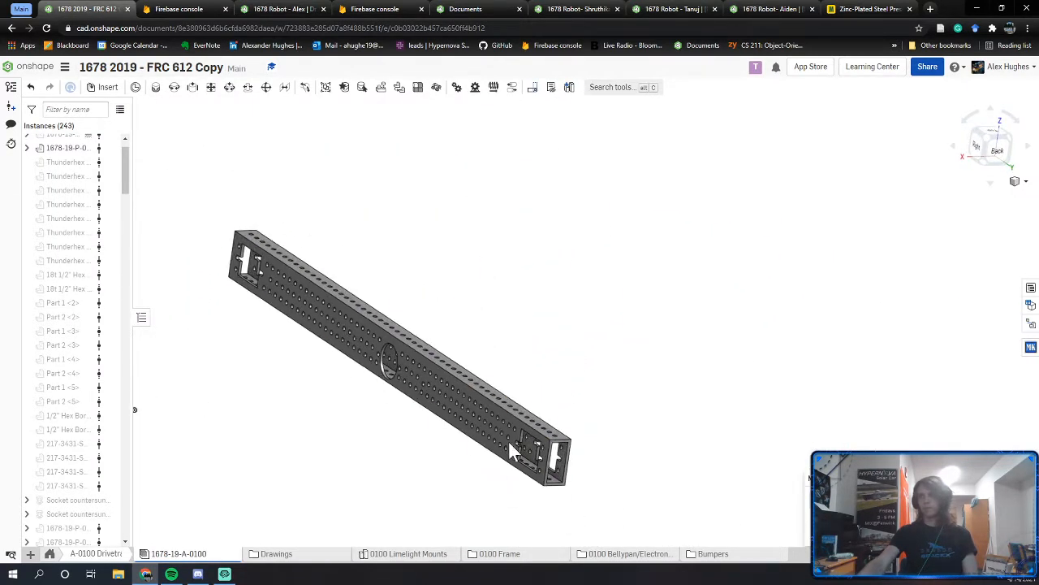
{"action": "middle_click_drag", "start_coordinate": [349, 362], "coordinate": [468, 367]}
{"action": "left_click", "coordinate": [212, 8]}
Step: Orbit the new rail to compare its cutouts, then go back to the reference rail
{"action": "left_click", "coordinate": [290, 9]}
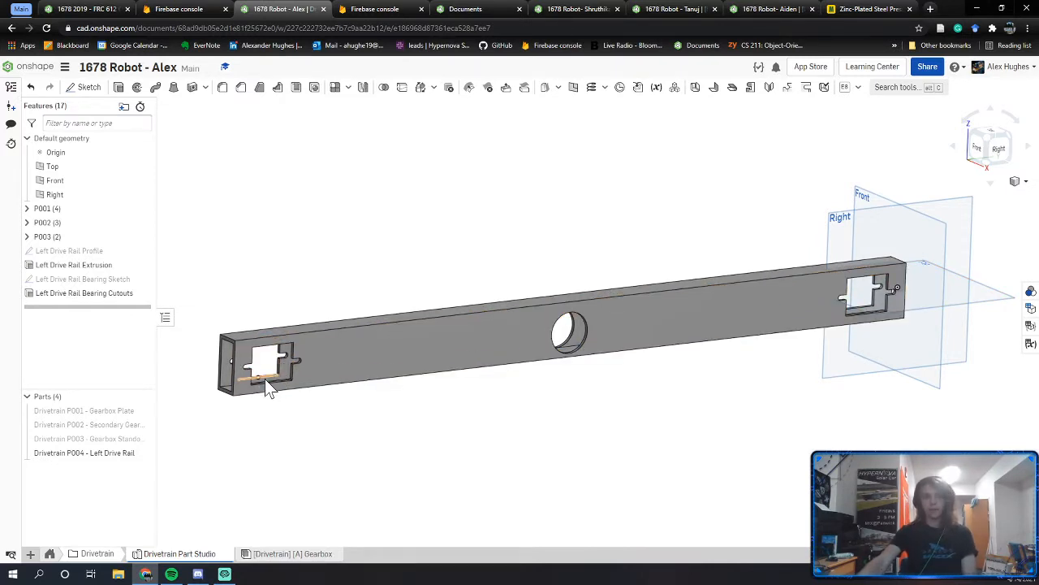
{"action": "right_click_drag", "start_coordinate": [267, 371], "coordinate": [432, 408]}
{"action": "middle_click_drag", "start_coordinate": [433, 408], "coordinate": [441, 410]}
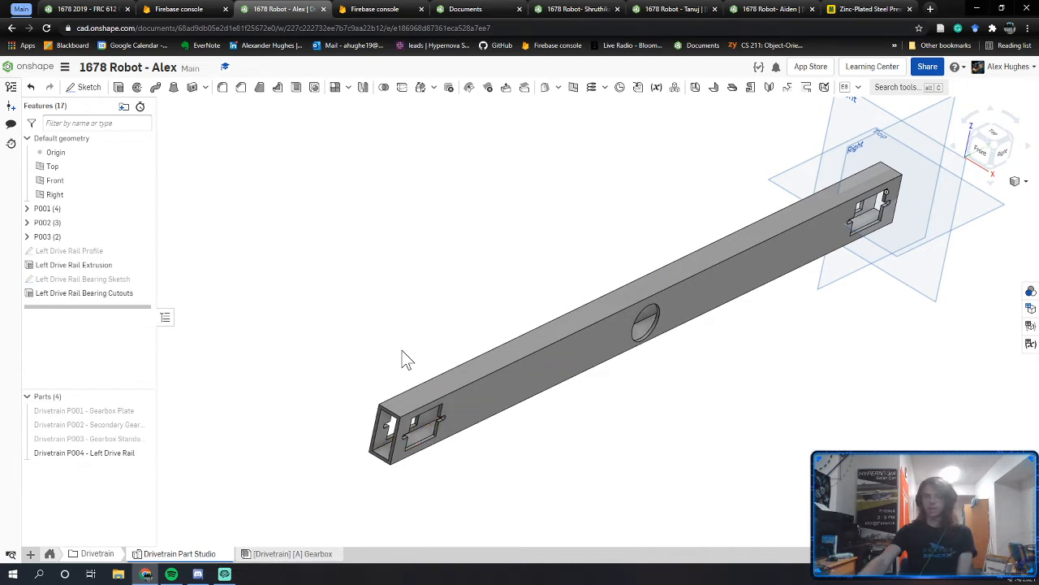
{"action": "right_click_drag", "start_coordinate": [508, 272], "coordinate": [571, 331]}
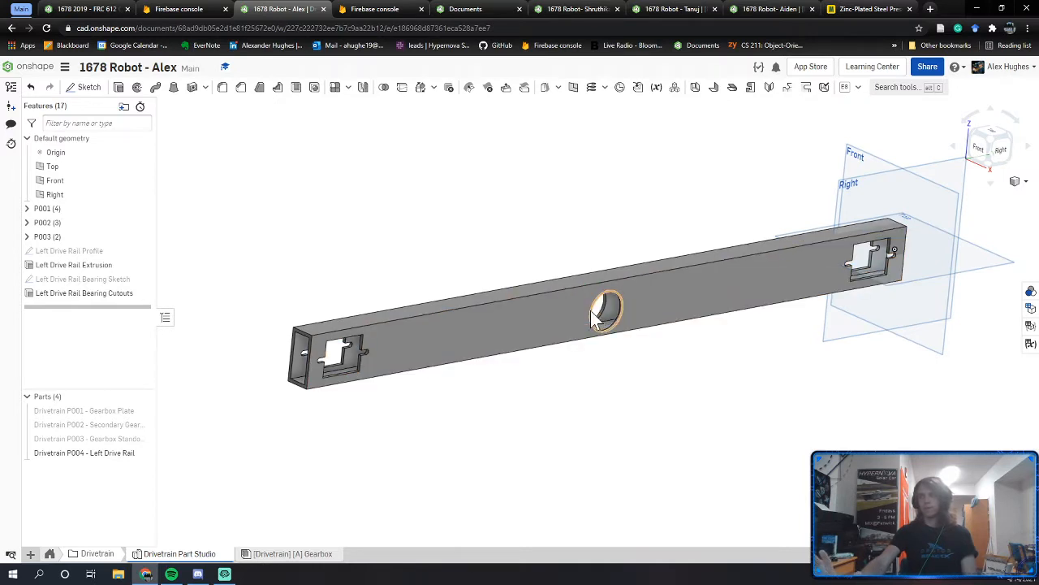
{"action": "left_click", "coordinate": [51, 5]}
{"action": "right_click_drag", "start_coordinate": [398, 268], "coordinate": [410, 296]}
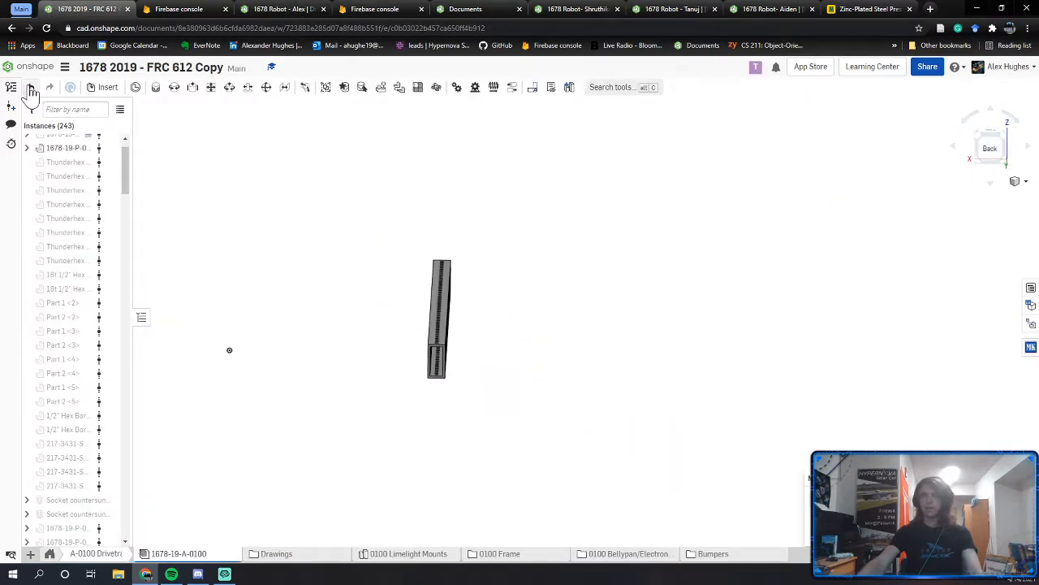
Step: Undo the earlier hide, use Show all to reveal the whole robot, and box-select left-side parts
{"action": "right_click_drag", "start_coordinate": [480, 420], "coordinate": [438, 417]}
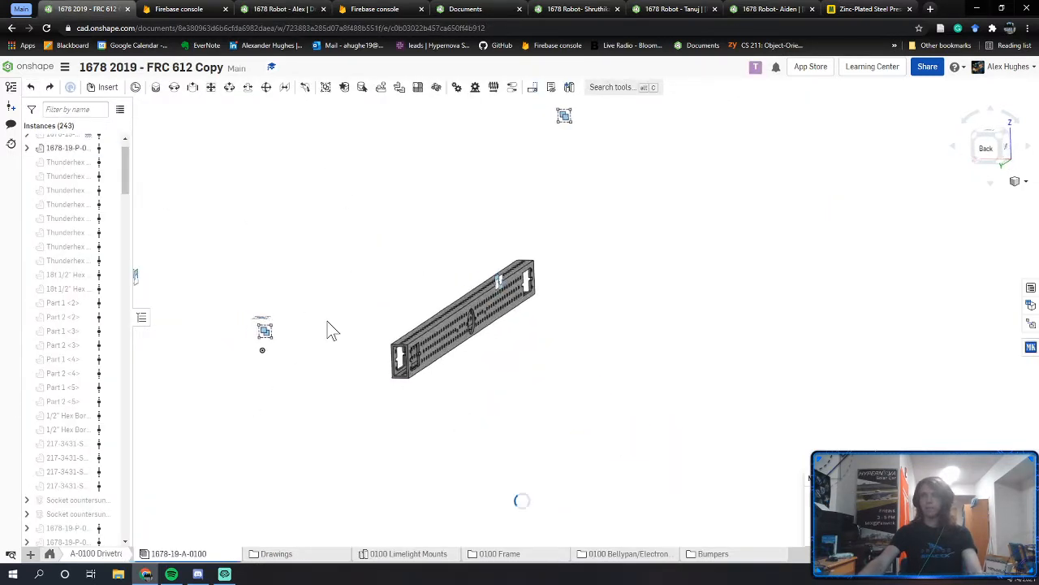
{"action": "left_click", "coordinate": [34, 93]}
{"action": "middle_click_drag", "start_coordinate": [412, 268], "coordinate": [527, 292]}
{"action": "right_click_drag", "start_coordinate": [581, 317], "coordinate": [652, 402]}
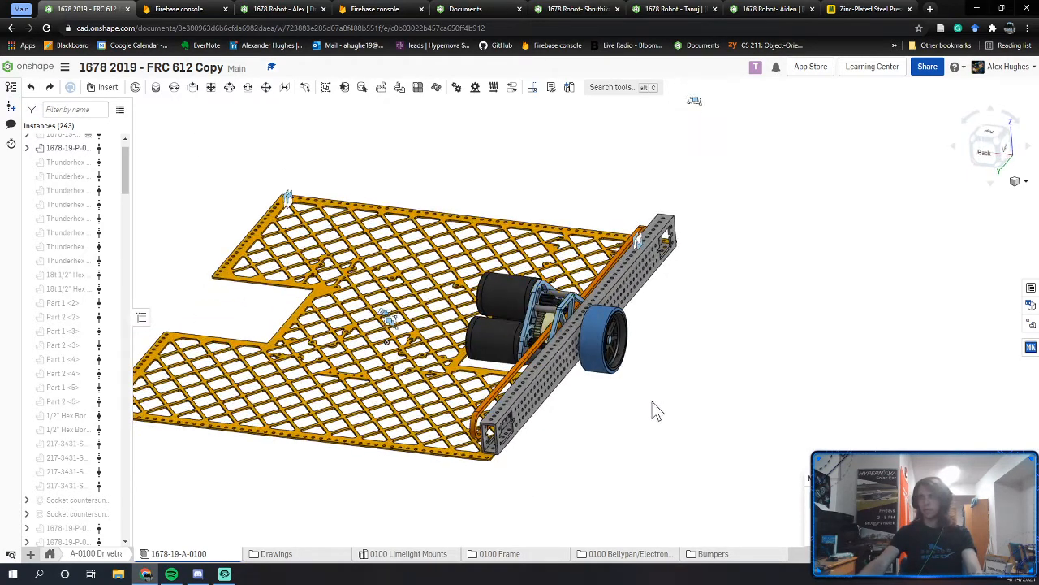
{"action": "right_click", "coordinate": [341, 181]}
{"action": "left_click", "coordinate": [355, 200]}
{"action": "middle_click_drag", "start_coordinate": [616, 334], "coordinate": [858, 385]}
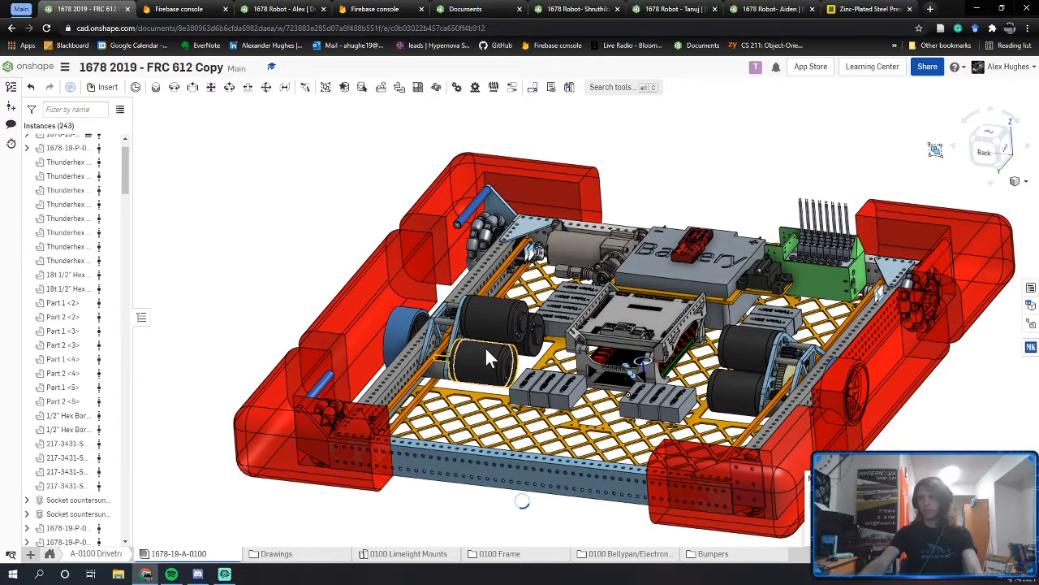
{"action": "right_click_drag", "start_coordinate": [513, 399], "coordinate": [570, 369]}
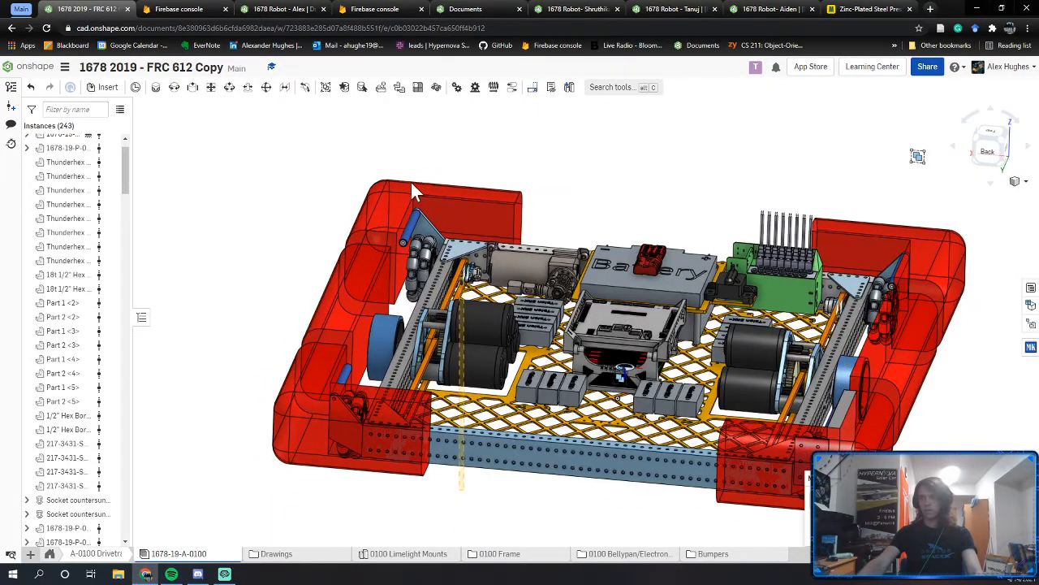
{"action": "left_click_drag", "start_coordinate": [411, 182], "coordinate": [304, 168]}
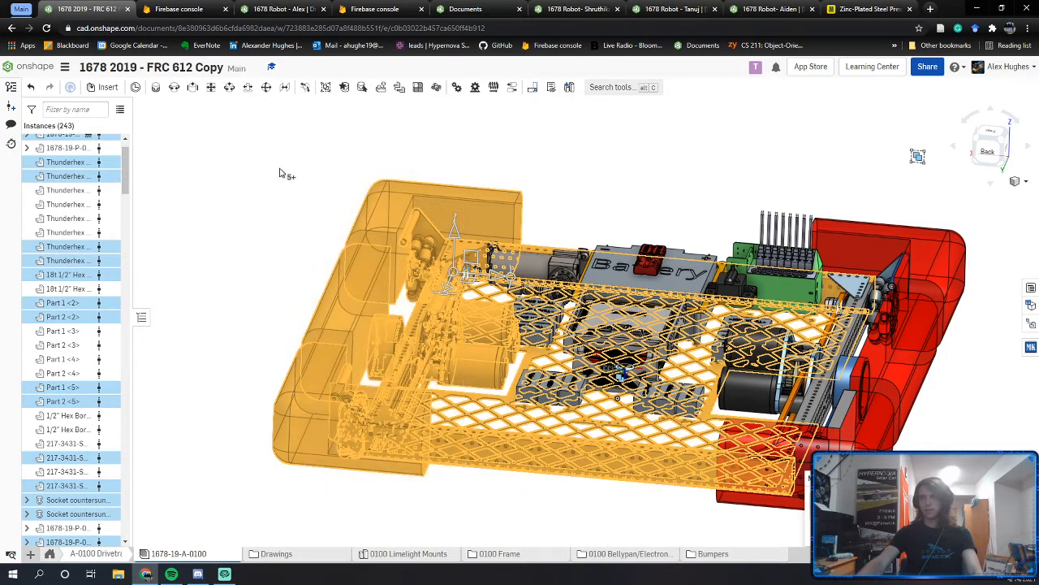
Step: Select the three bumper pieces and hide them
{"action": "right_click", "coordinate": [280, 170]}
{"action": "left_click", "coordinate": [315, 190]}
{"action": "key", "text": "space"}
{"action": "left_click", "coordinate": [299, 378]}
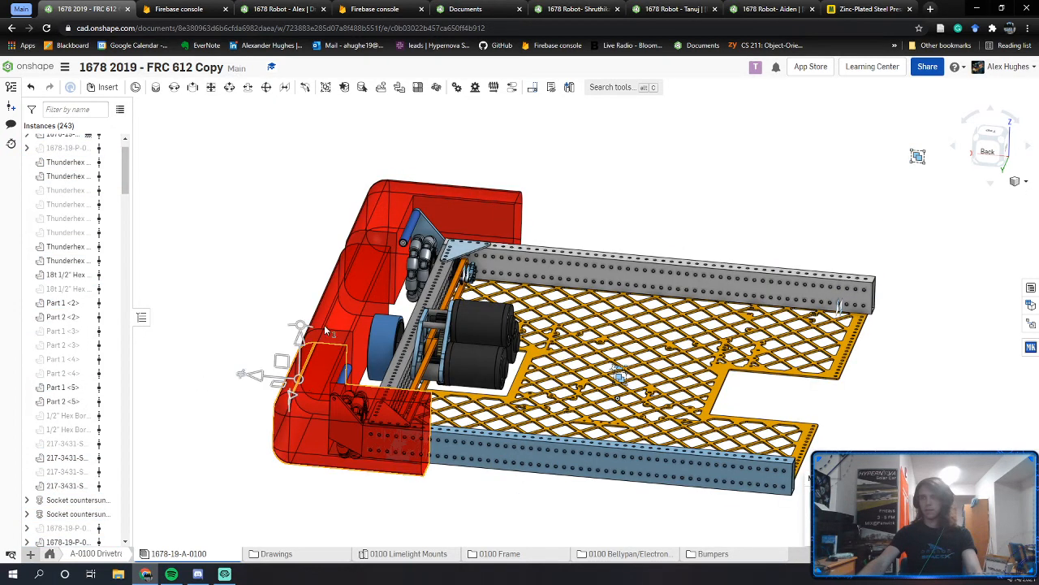
{"action": "left_click", "coordinate": [354, 272]}
{"action": "left_click", "coordinate": [385, 222]}
{"action": "right_click", "coordinate": [386, 222]}
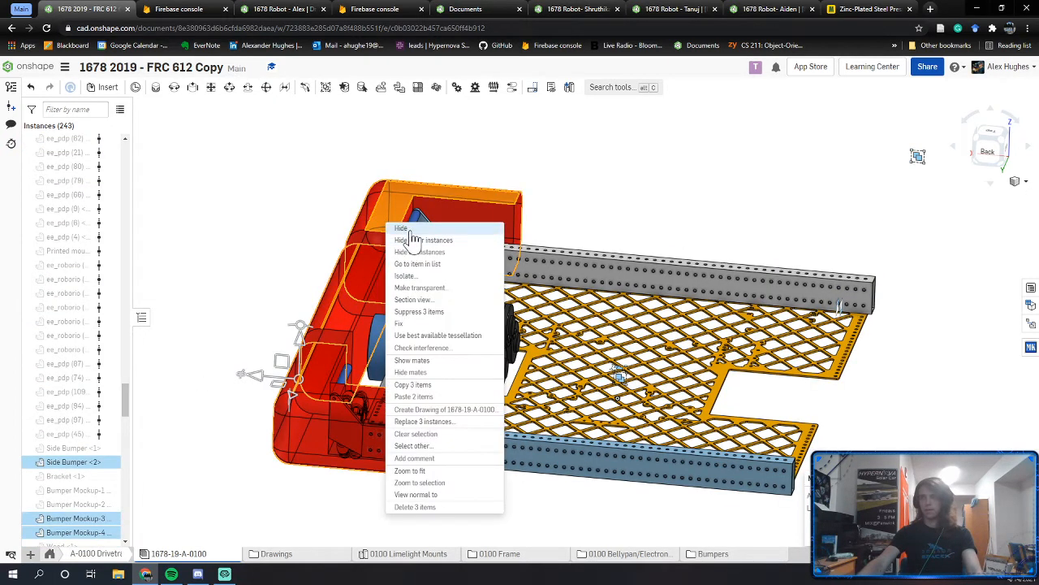
{"action": "left_click", "coordinate": [410, 241]}
Step: Hide the front-left corner bracket, corner plates and corner gusset plate
{"action": "right_click_drag", "start_coordinate": [398, 349], "coordinate": [375, 350]}
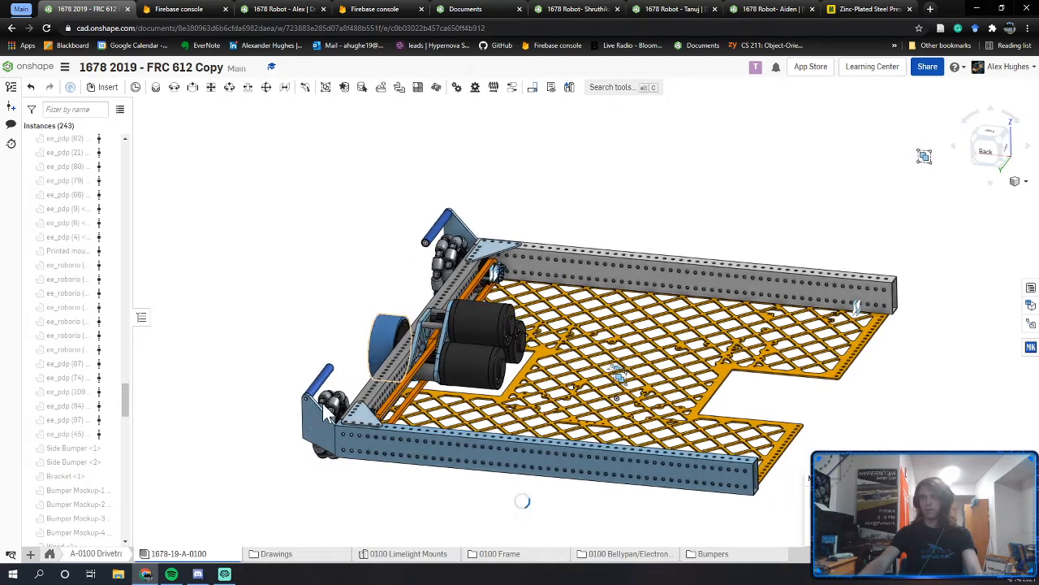
{"action": "left_click", "coordinate": [308, 410]}
{"action": "left_click", "coordinate": [320, 376]}
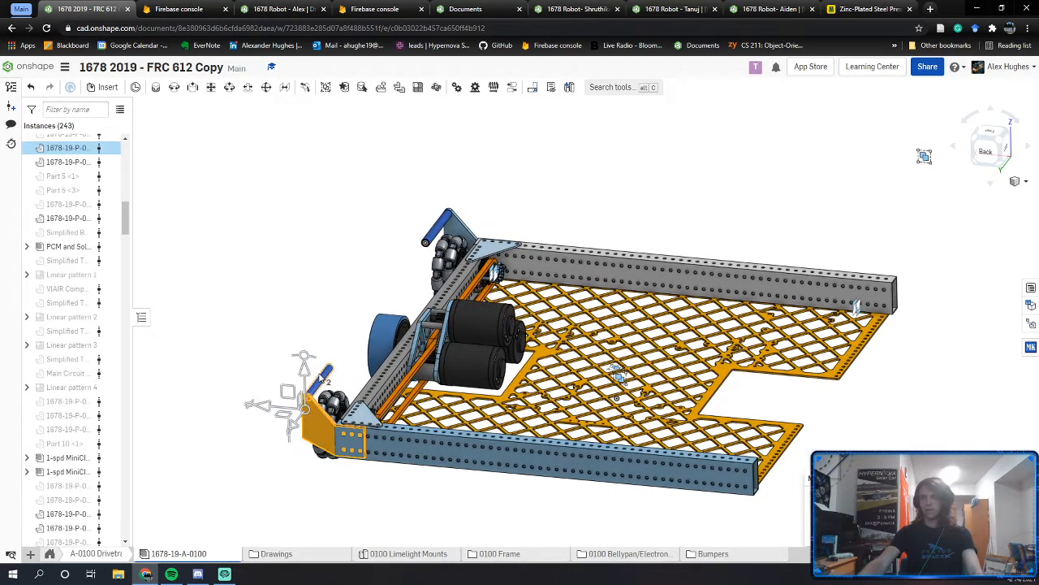
{"action": "left_click", "coordinate": [451, 223]}
{"action": "right_click", "coordinate": [439, 216]}
{"action": "left_click", "coordinate": [452, 226]}
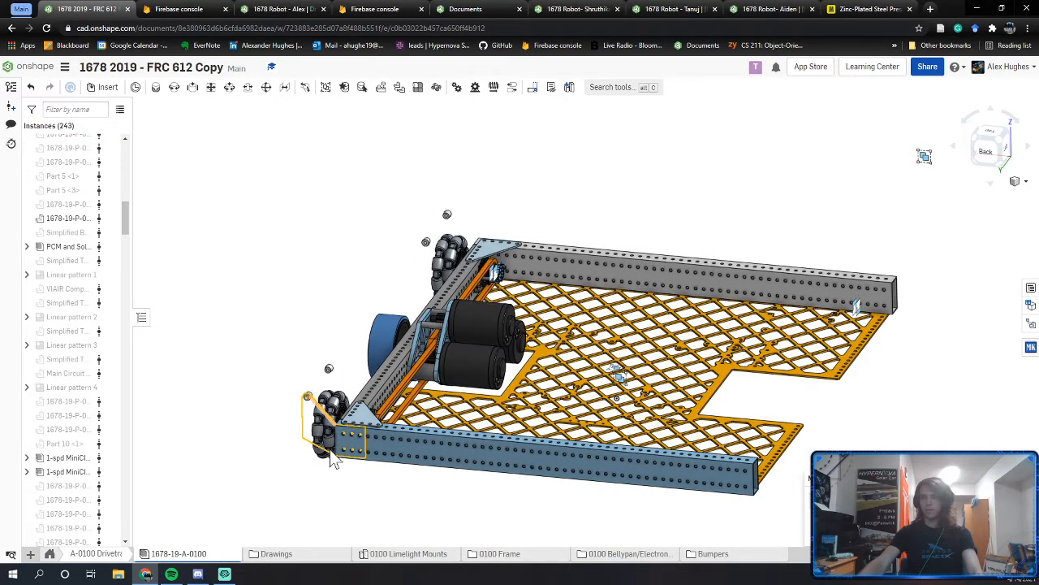
{"action": "scroll", "coordinate": [333, 458], "scroll_direction": "up", "scroll_amount": 6}
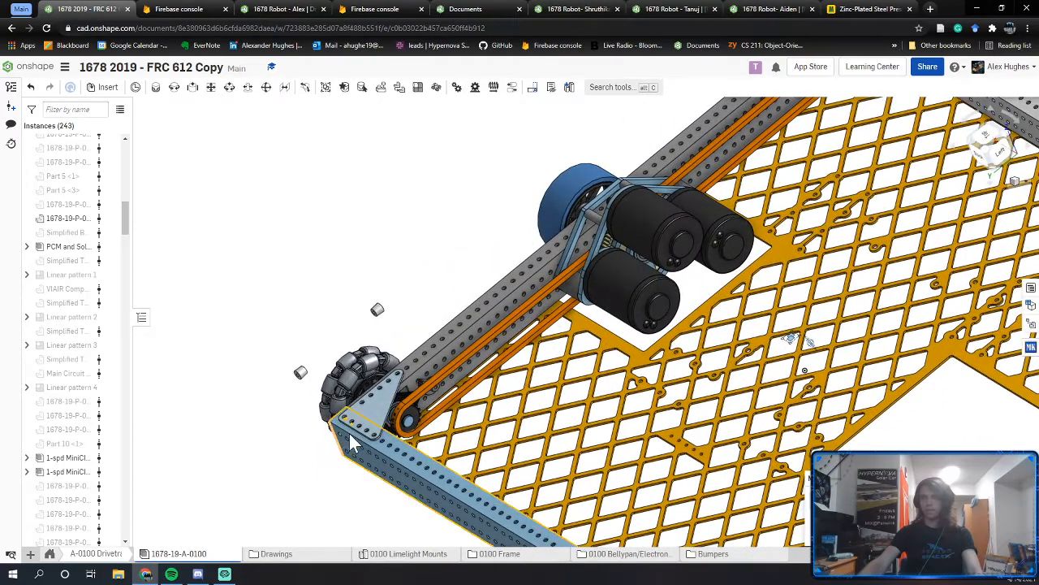
{"action": "right_click", "coordinate": [371, 418]}
{"action": "left_click", "coordinate": [394, 105]}
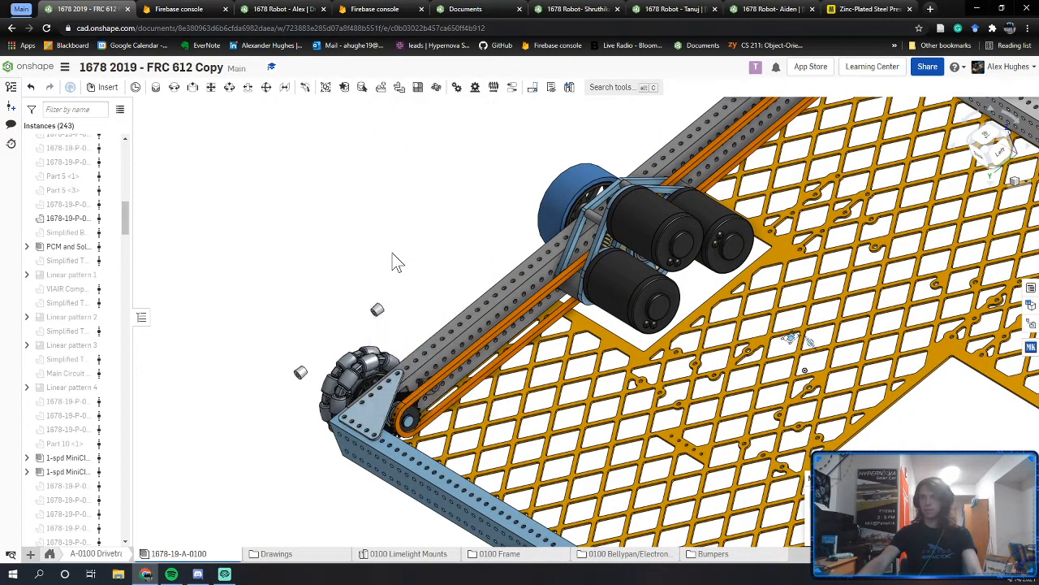
Step: Zoom to the front-left wheel, select its bearing block and orbit around it
{"action": "scroll", "coordinate": [390, 410], "scroll_direction": "up", "scroll_amount": 10}
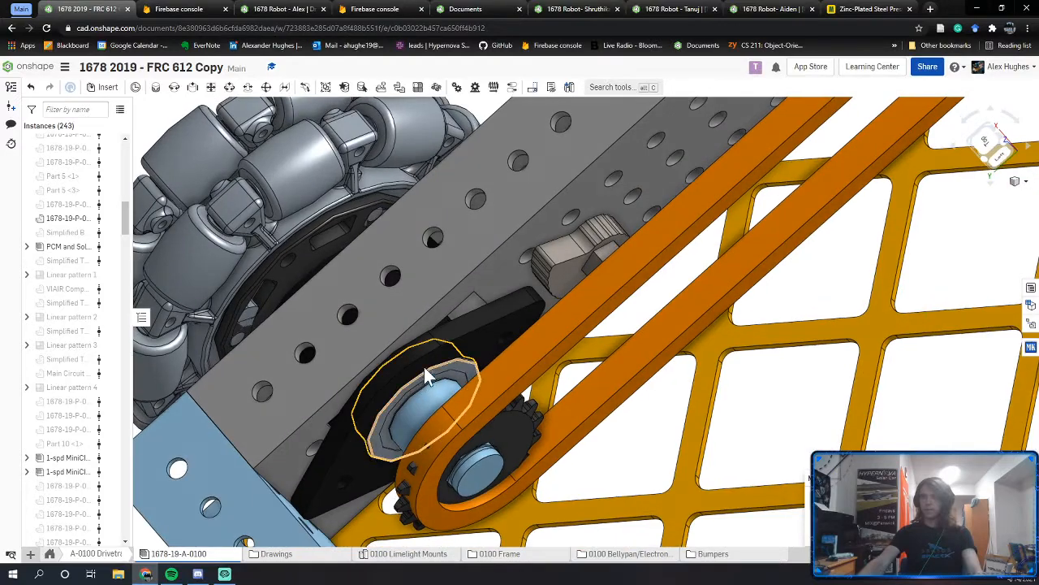
{"action": "left_click", "coordinate": [428, 375]}
{"action": "scroll", "coordinate": [418, 365], "scroll_direction": "down", "scroll_amount": 8}
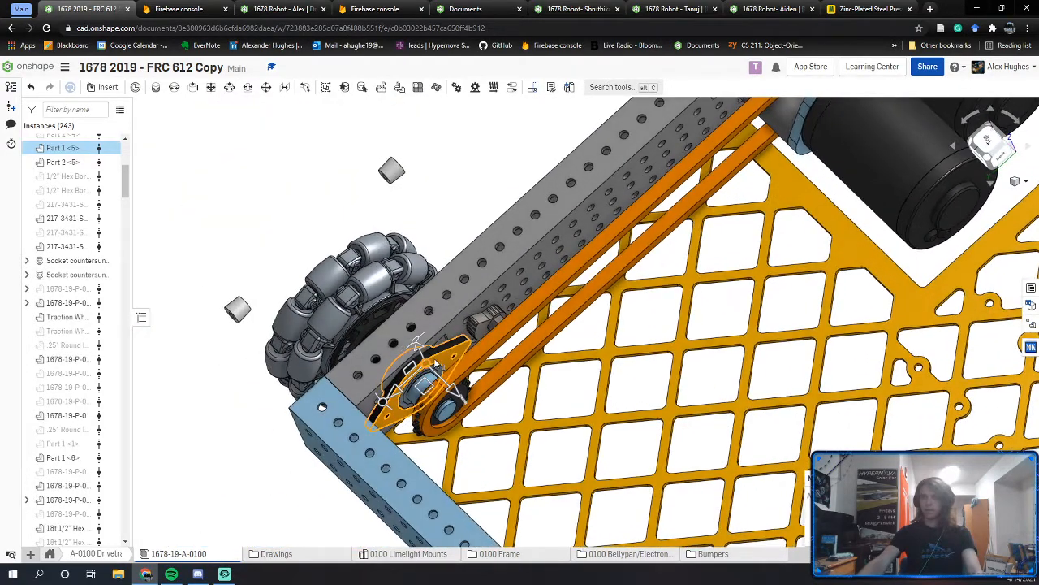
{"action": "scroll", "coordinate": [420, 375], "scroll_direction": "up", "scroll_amount": 5}
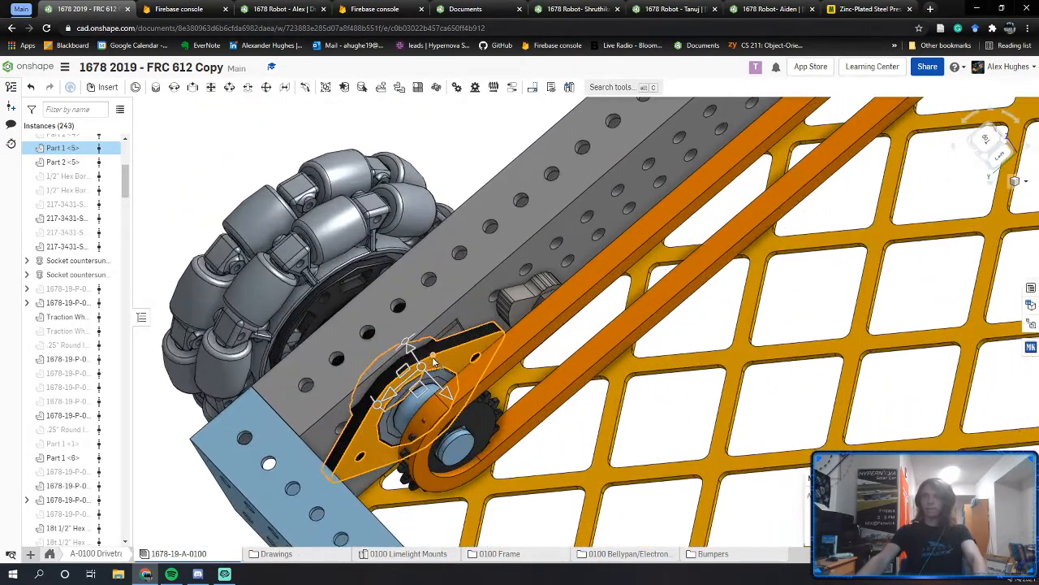
{"action": "right_click_drag", "start_coordinate": [422, 381], "coordinate": [447, 346]}
{"action": "scroll", "coordinate": [447, 369], "scroll_direction": "up", "scroll_amount": 8}
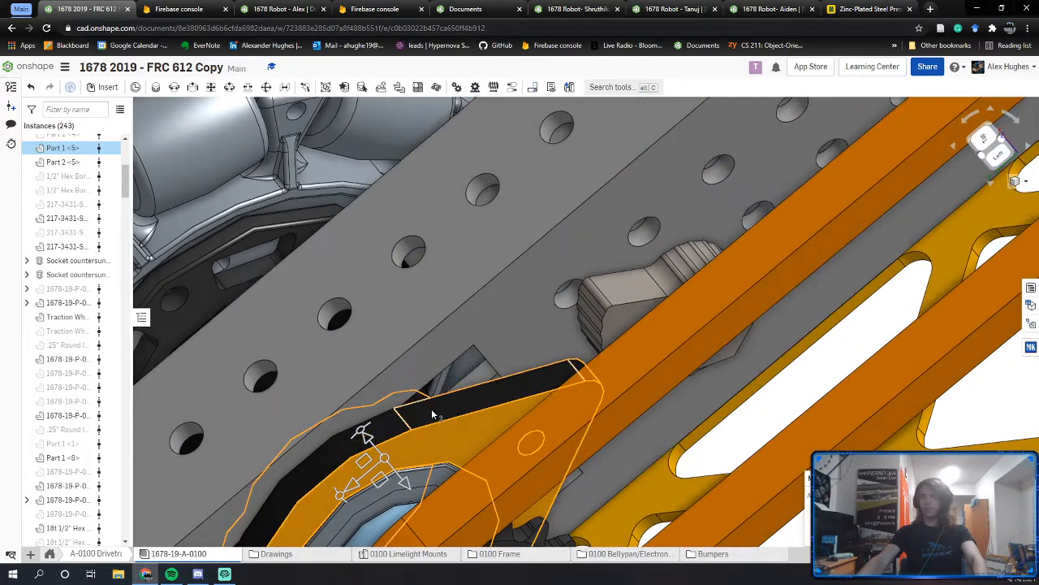
{"action": "scroll", "coordinate": [432, 414], "scroll_direction": "down", "scroll_amount": 2}
{"action": "right_click_drag", "start_coordinate": [432, 415], "coordinate": [430, 421]}
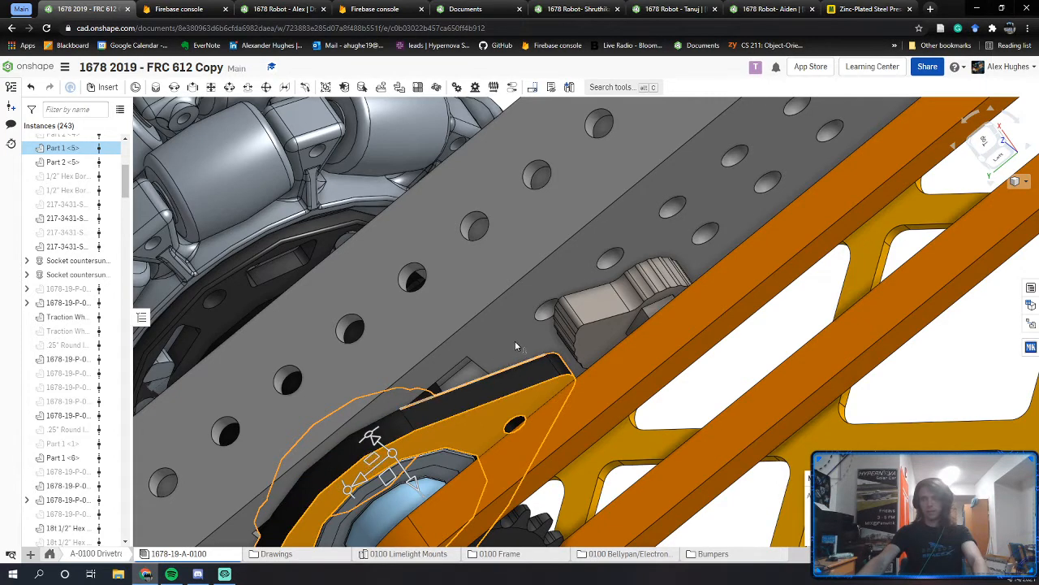
{"action": "scroll", "coordinate": [422, 421], "scroll_direction": "down", "scroll_amount": 3}
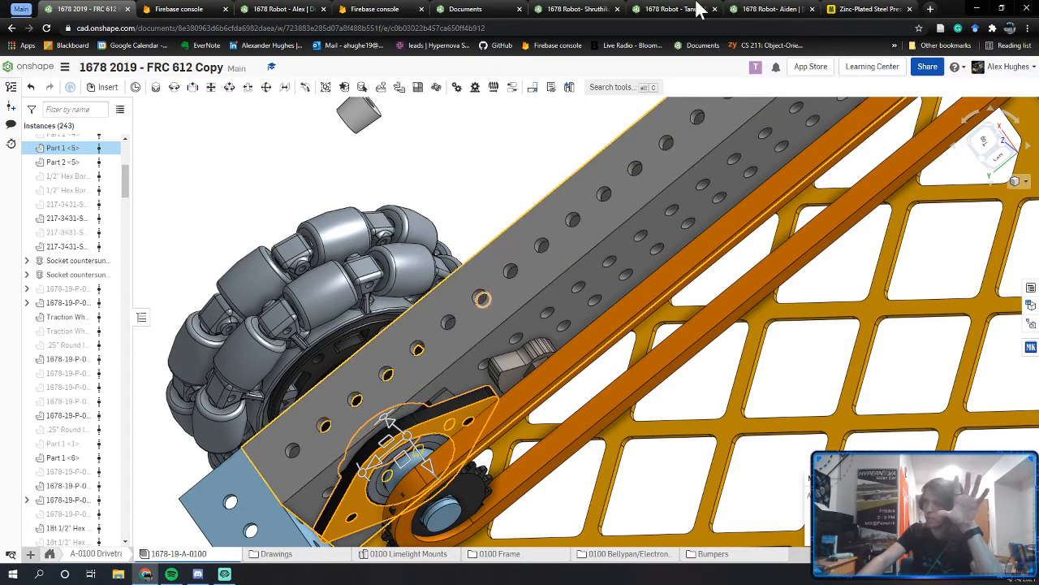
Step: Search 'vexpro clamping bearing block' in a new tab and show the VersaBlock Kit (217-3432) picture
{"action": "left_click", "coordinate": [930, 8]}
{"action": "type", "text": "ve"}
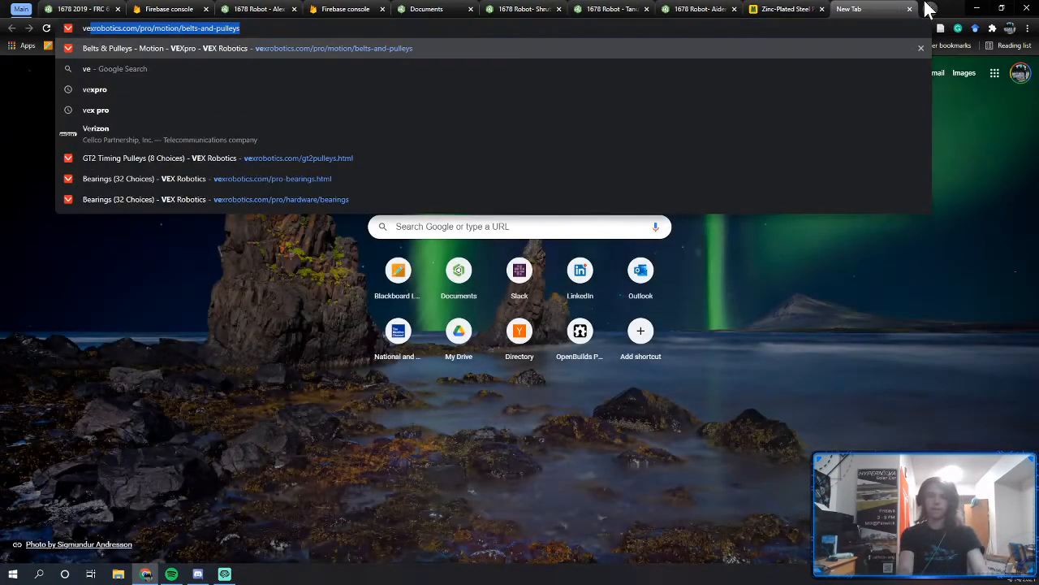
{"action": "type", "text": "xpro"}
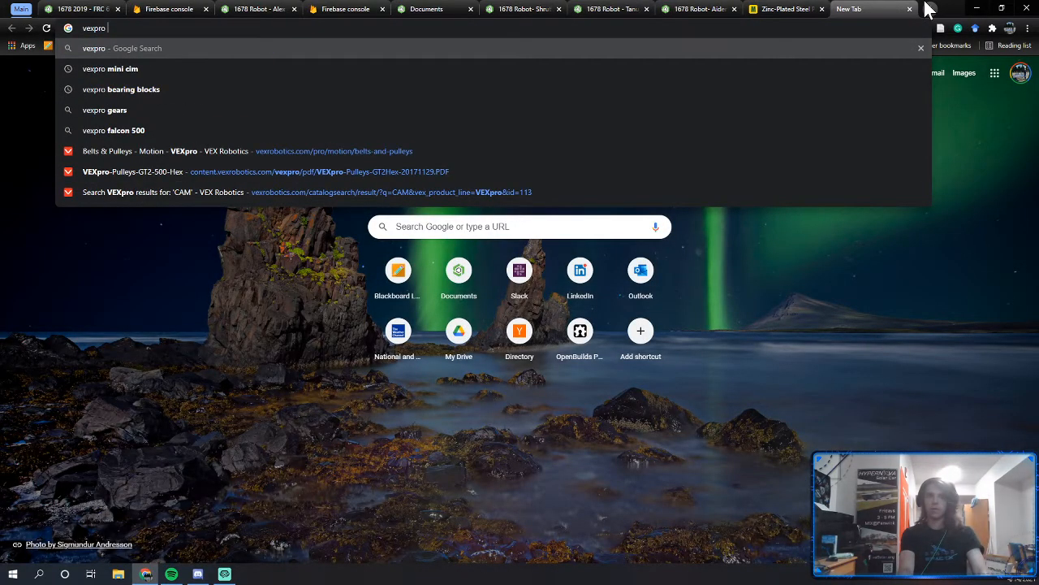
{"action": "type", "text": " c"}
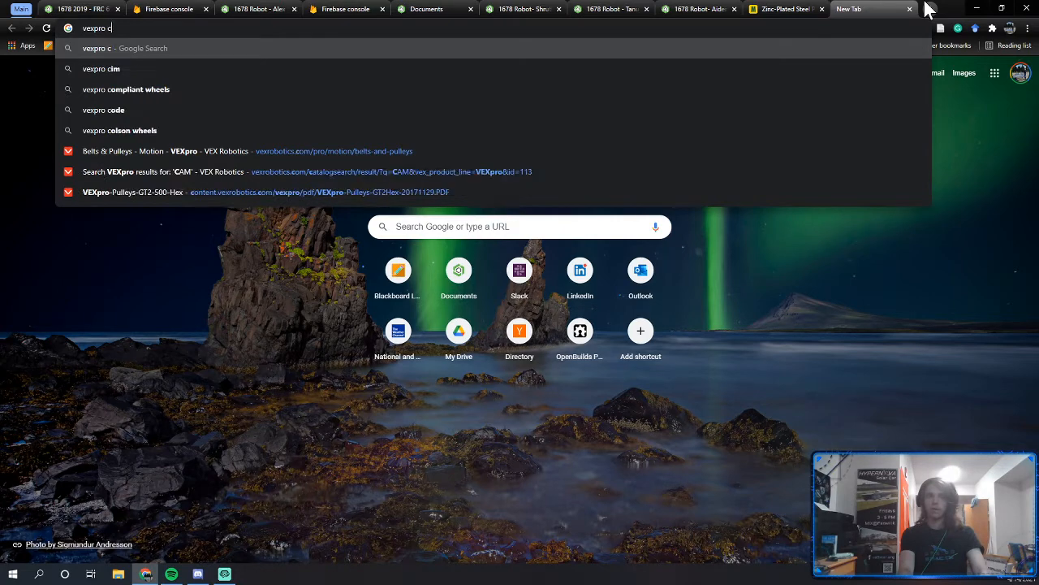
{"action": "type", "text": "lamping bearing block"}
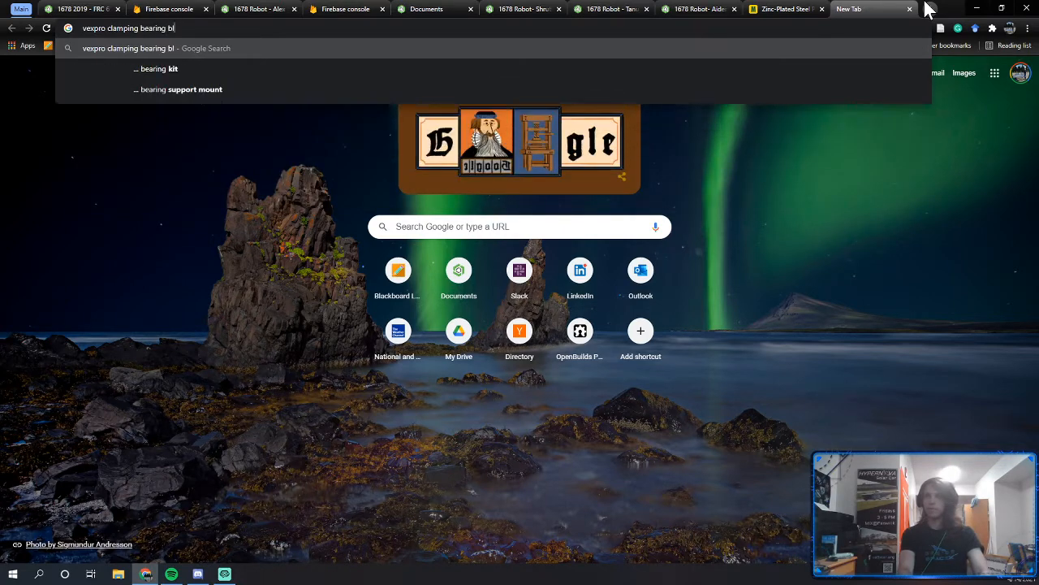
{"action": "key", "text": "Return"}
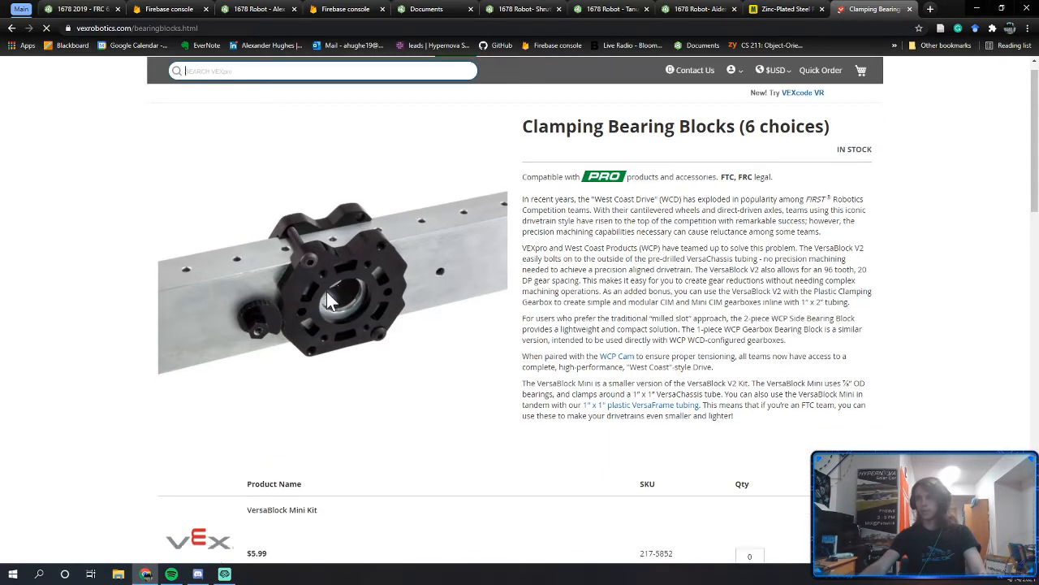
{"action": "scroll", "coordinate": [326, 296], "scroll_direction": "down", "scroll_amount": 3}
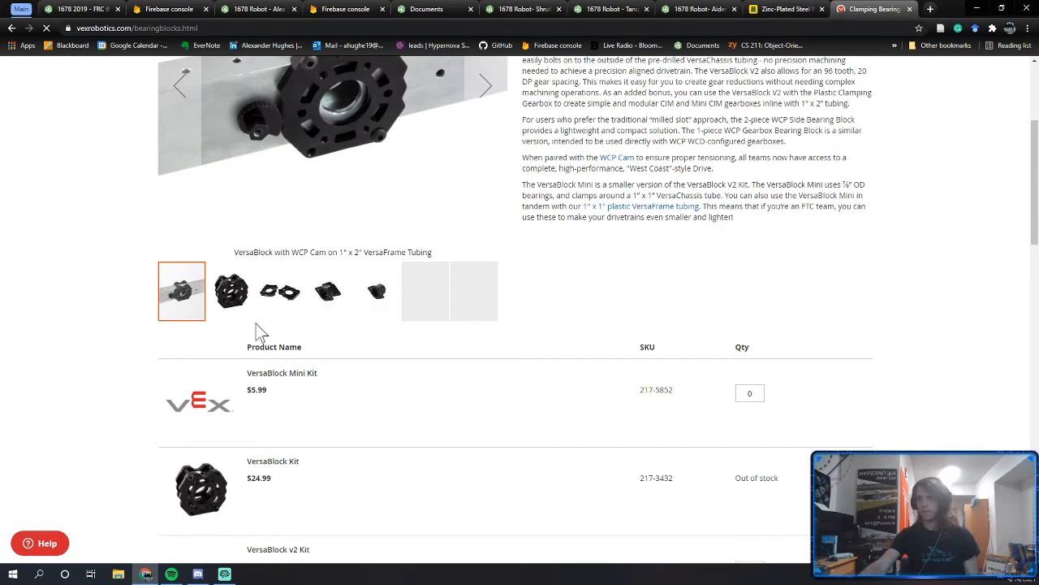
{"action": "left_click", "coordinate": [250, 302]}
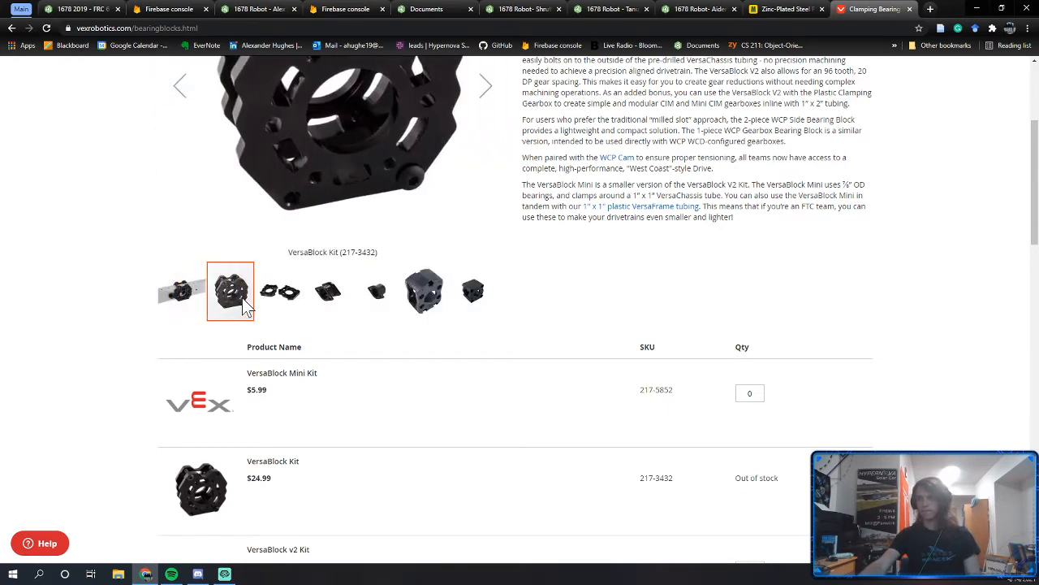
{"action": "scroll", "coordinate": [267, 301], "scroll_direction": "up", "scroll_amount": 2}
{"action": "scroll", "coordinate": [304, 211], "scroll_direction": "up", "scroll_amount": 1}
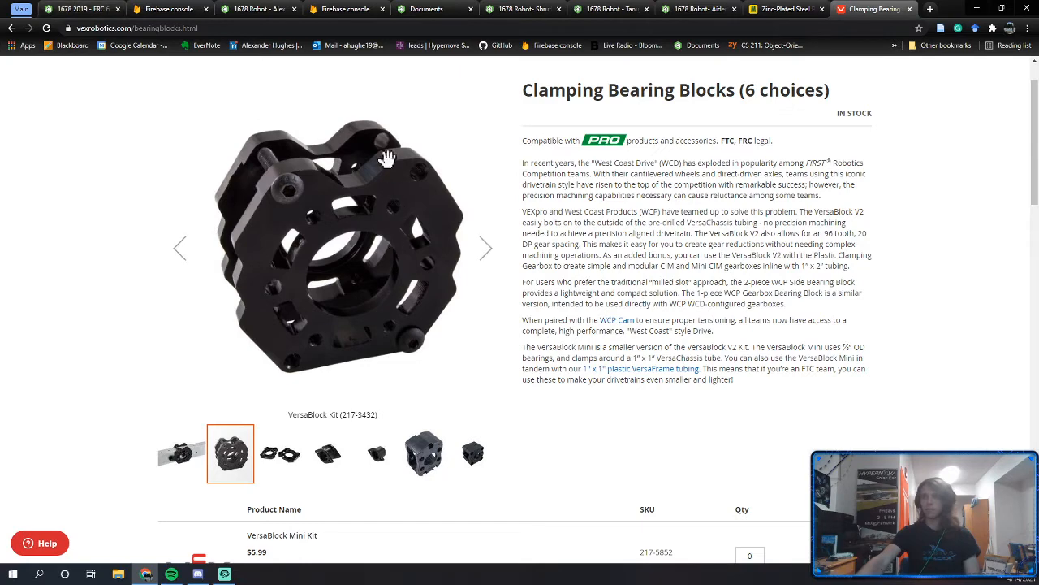
Step: Compare the reference assembly, the left drive rail part and the VEX bearing block page, then orbit around the wheel bearing
{"action": "left_click", "coordinate": [81, 9]}
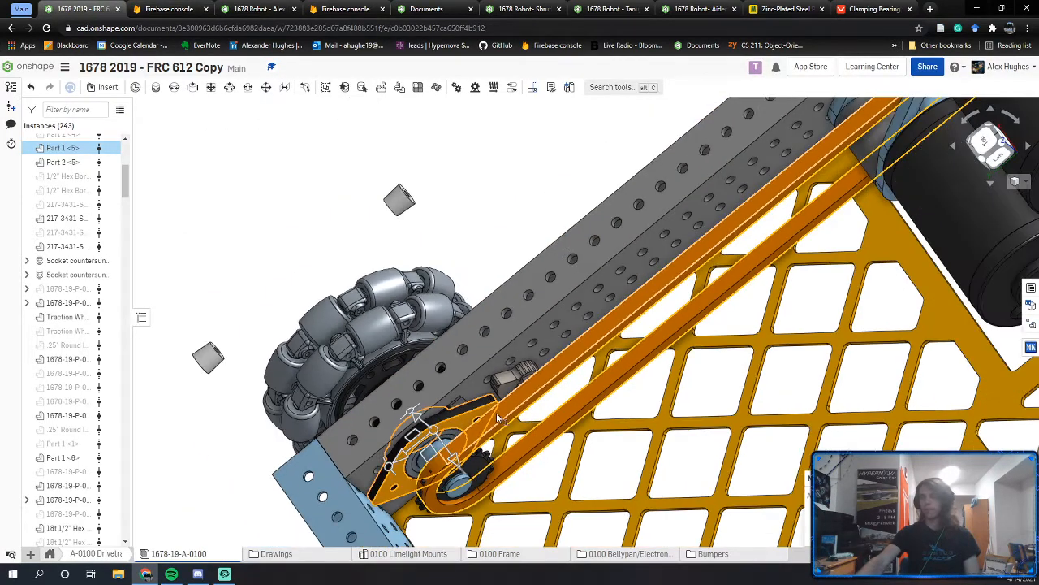
{"action": "left_click", "coordinate": [268, 9]}
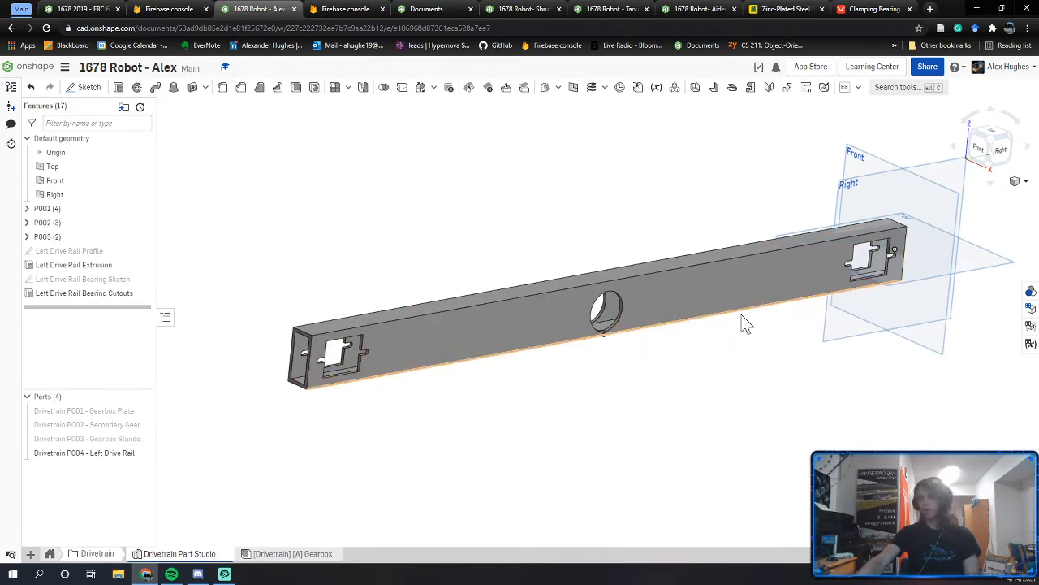
{"action": "left_click", "coordinate": [81, 9]}
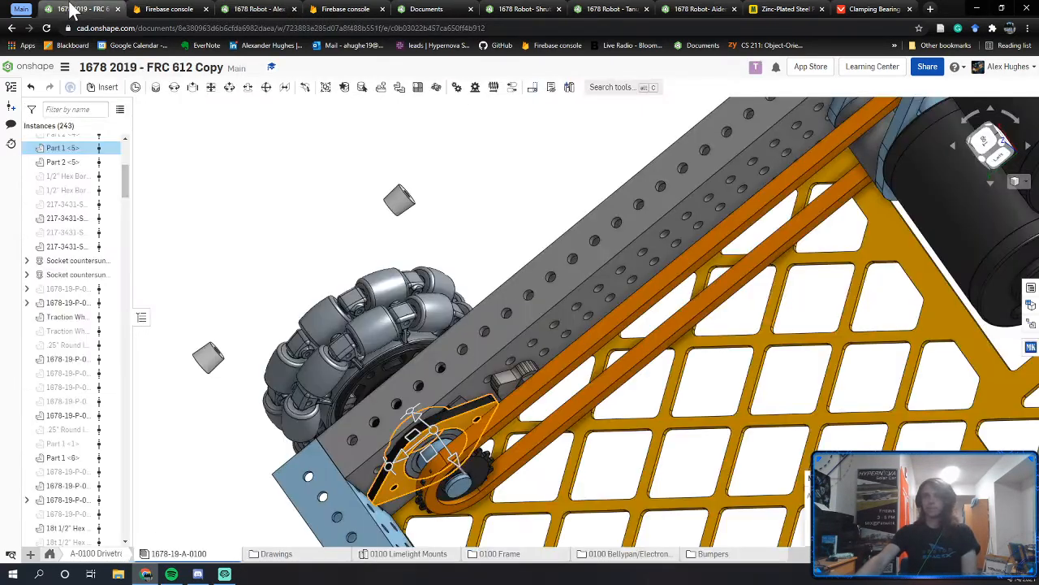
{"action": "left_click", "coordinate": [873, 9]}
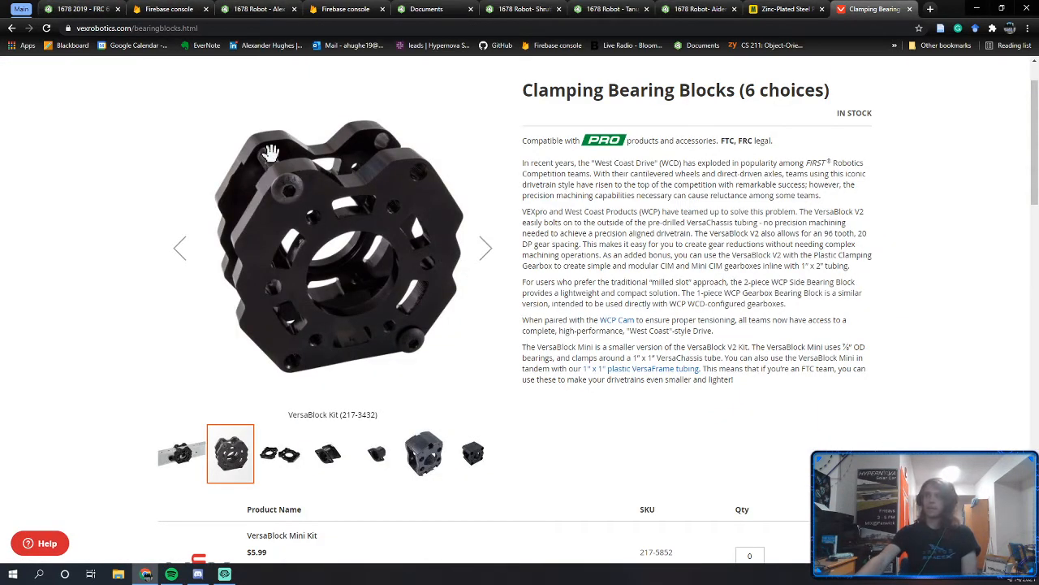
{"action": "left_click", "coordinate": [81, 9]}
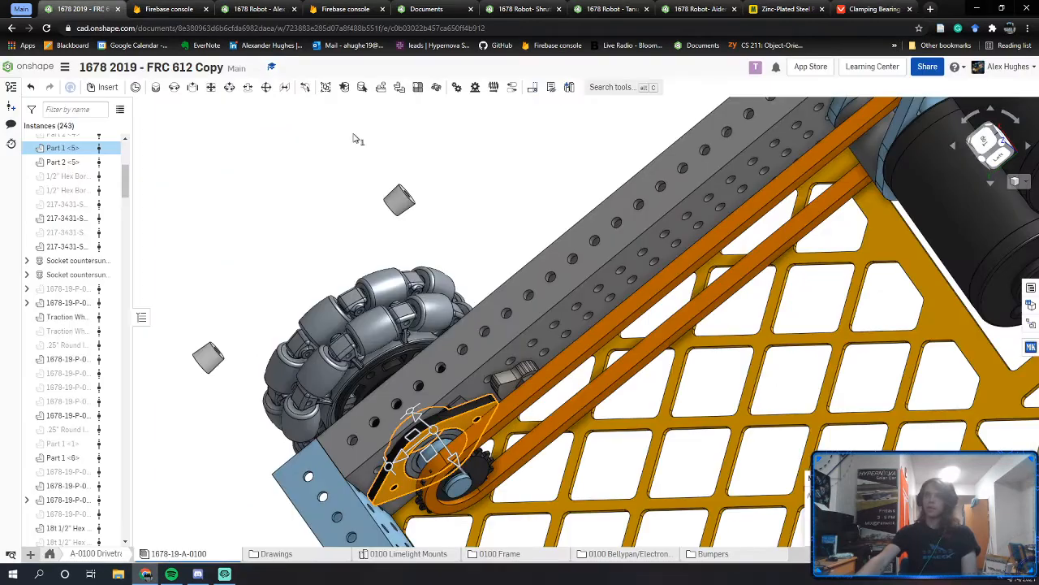
{"action": "left_click", "coordinate": [284, 9]}
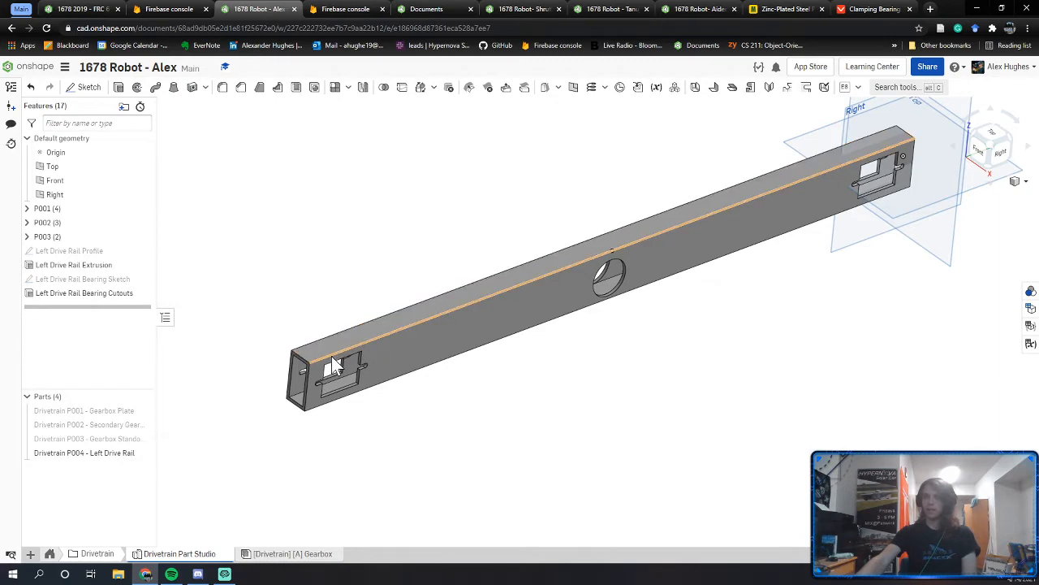
{"action": "left_click", "coordinate": [852, 9]}
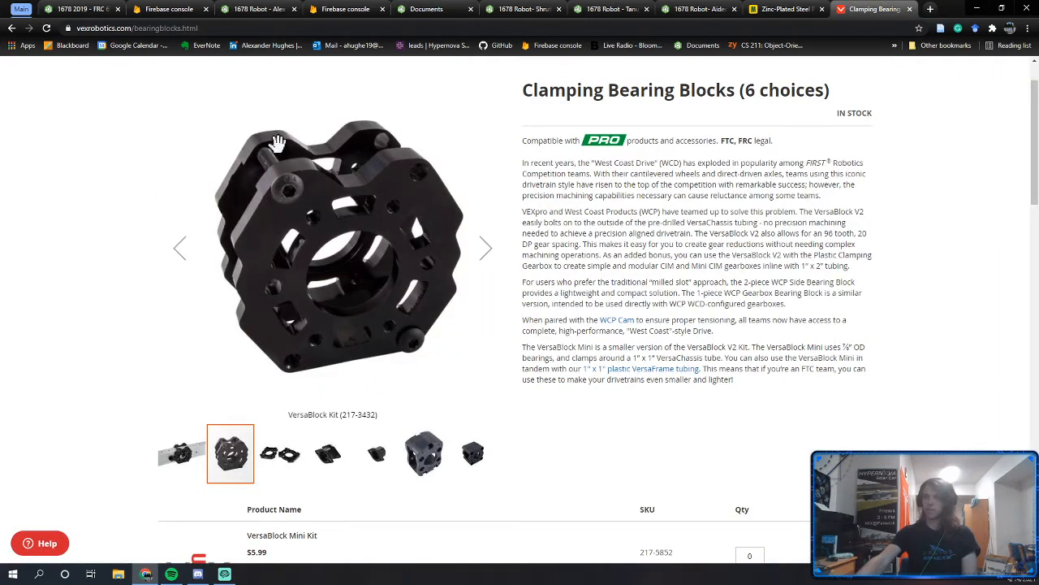
{"action": "left_click", "coordinate": [258, 8]}
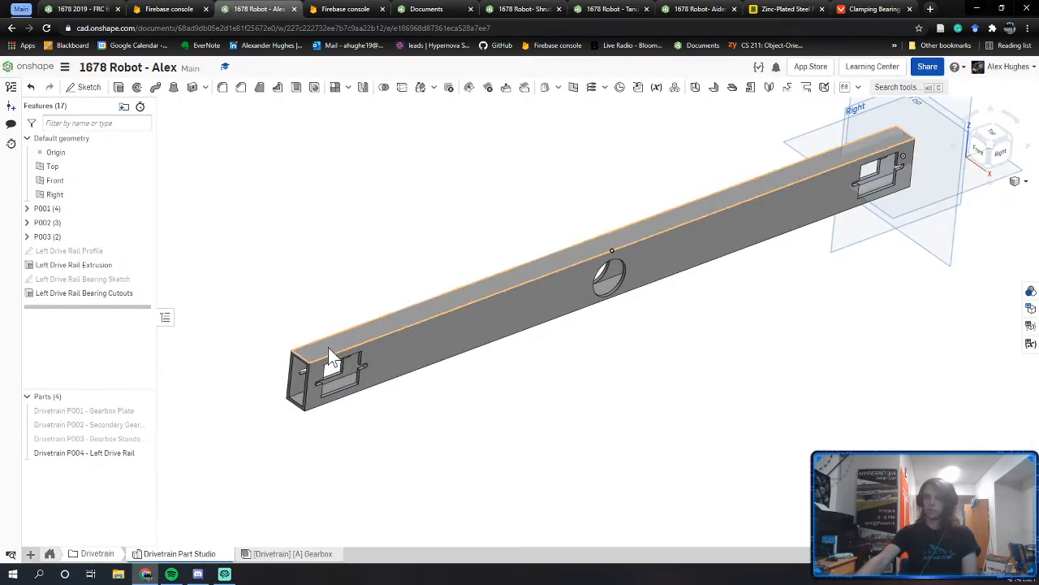
{"action": "middle_click_drag", "start_coordinate": [344, 340], "coordinate": [333, 412]}
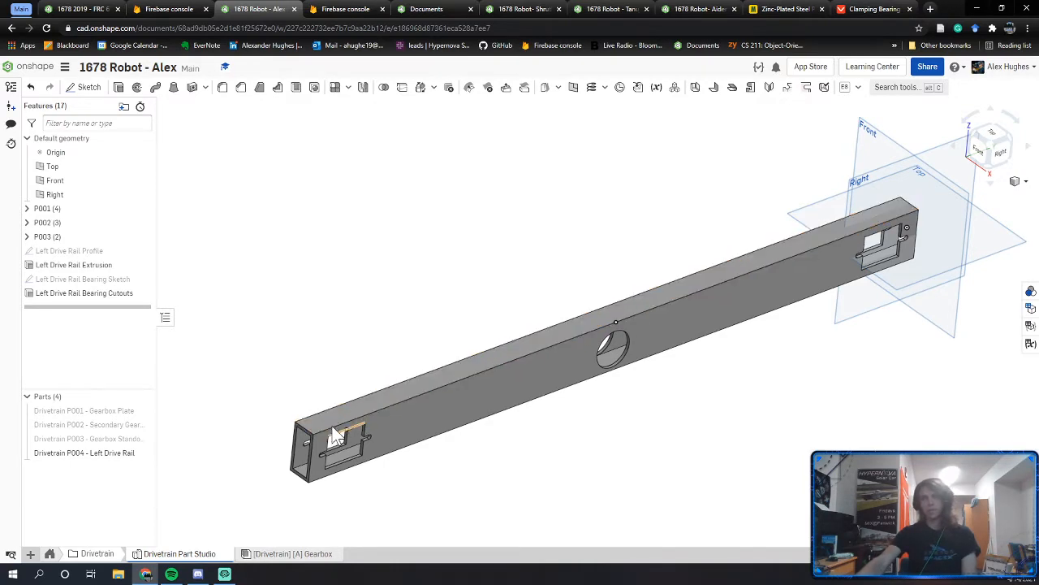
{"action": "left_click", "coordinate": [78, 9]}
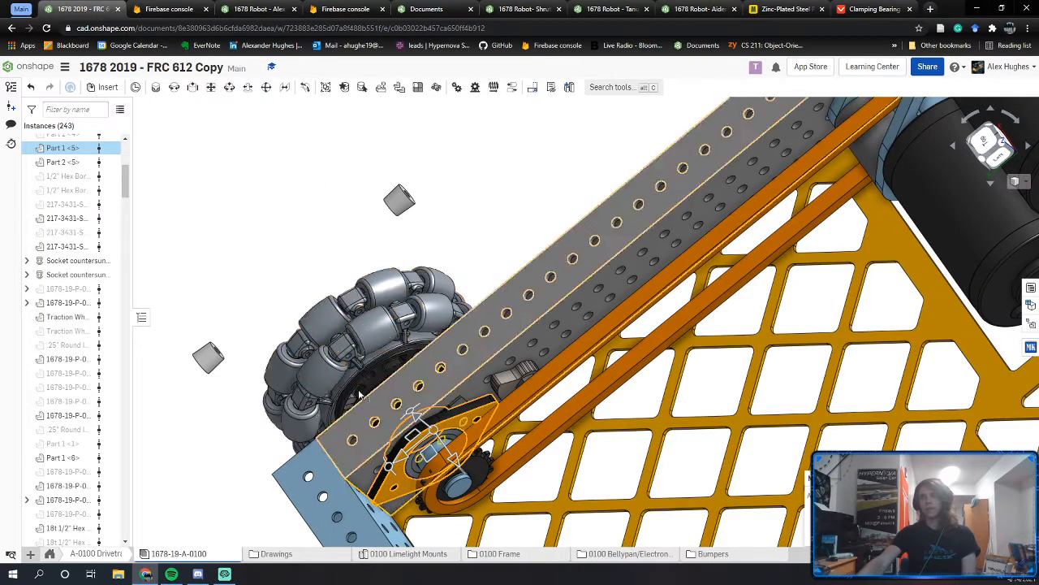
{"action": "right_click_drag", "start_coordinate": [362, 395], "coordinate": [420, 487]}
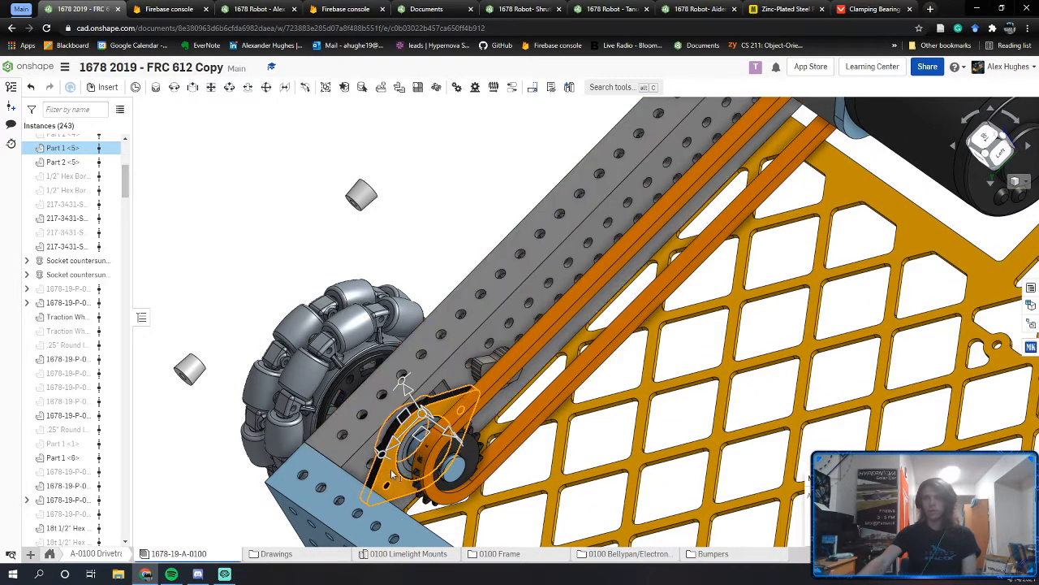
{"action": "mouse_move", "coordinate": [402, 455]}
{"action": "right_mouse_down"}
{"action": "mouse_move", "coordinate": [430, 480]}
{"action": "mouse_move", "coordinate": [370, 436]}
{"action": "mouse_move", "coordinate": [382, 464]}
{"action": "mouse_move", "coordinate": [390, 430]}
{"action": "right_mouse_up"}
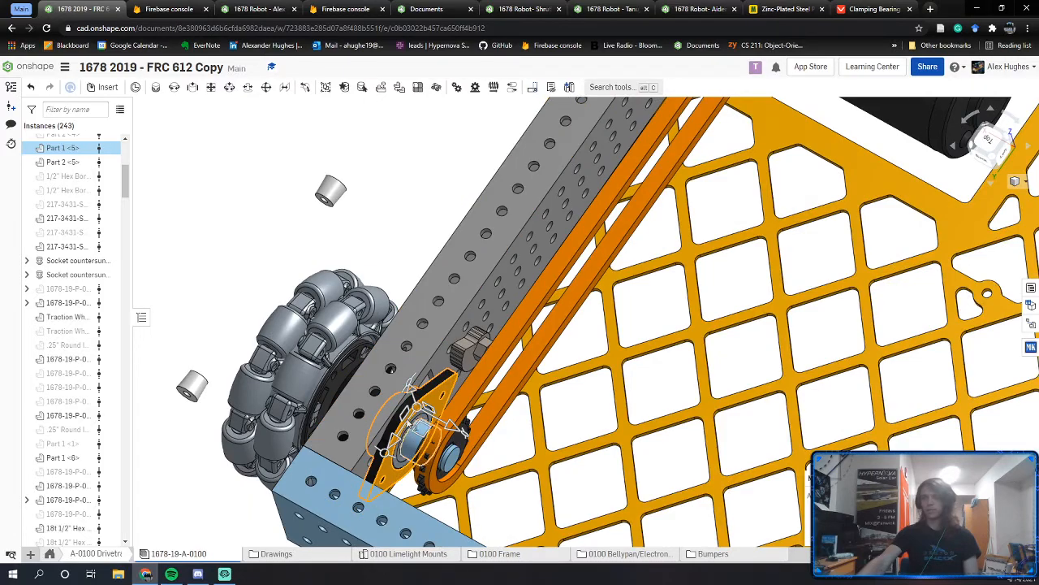
{"action": "scroll", "coordinate": [405, 454], "scroll_direction": "up", "scroll_amount": 3}
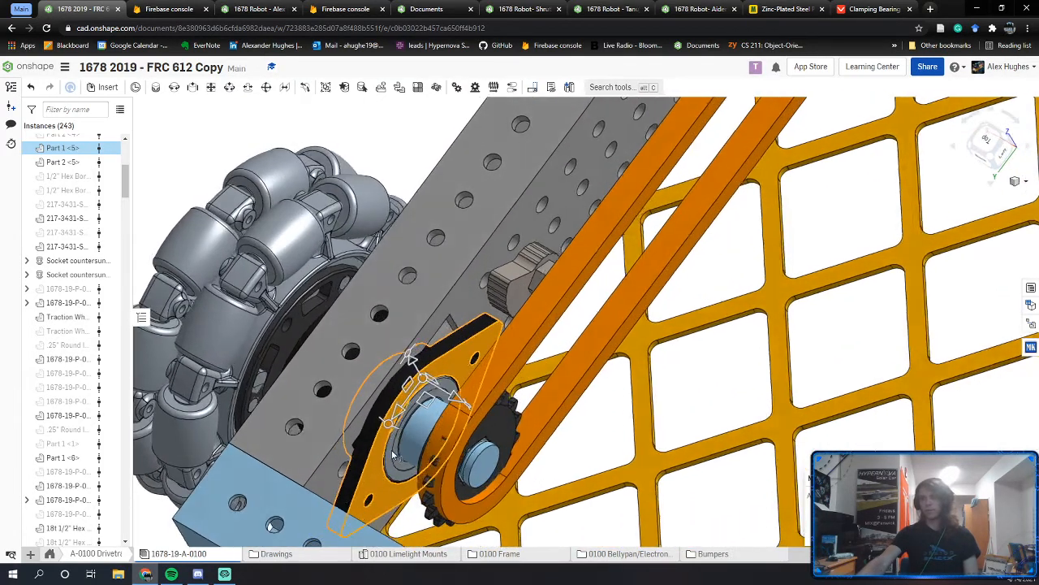
{"action": "right_click_drag", "start_coordinate": [406, 453], "coordinate": [397, 458]}
{"action": "key", "text": "space"}
{"action": "scroll", "coordinate": [441, 403], "scroll_direction": "up", "scroll_amount": 3}
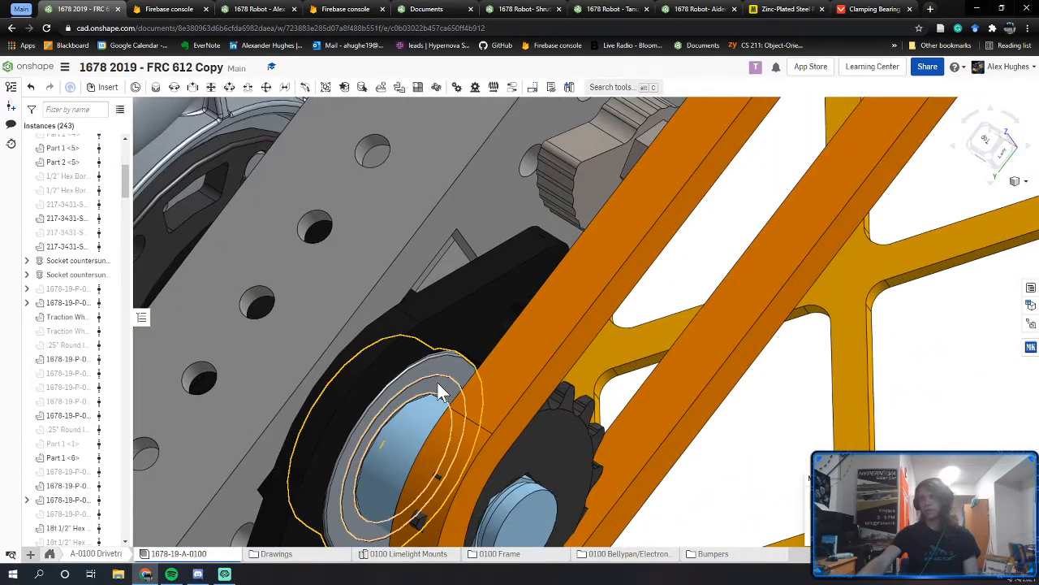
{"action": "left_click", "coordinate": [438, 391]}
{"action": "scroll", "coordinate": [439, 390], "scroll_direction": "down", "scroll_amount": 2}
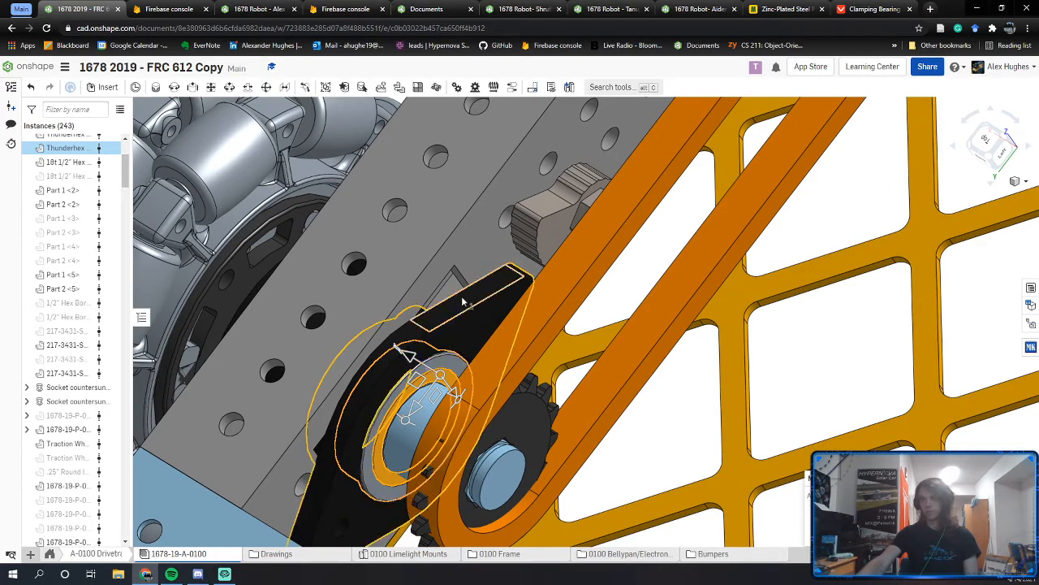
{"action": "scroll", "coordinate": [448, 374], "scroll_direction": "down", "scroll_amount": 3}
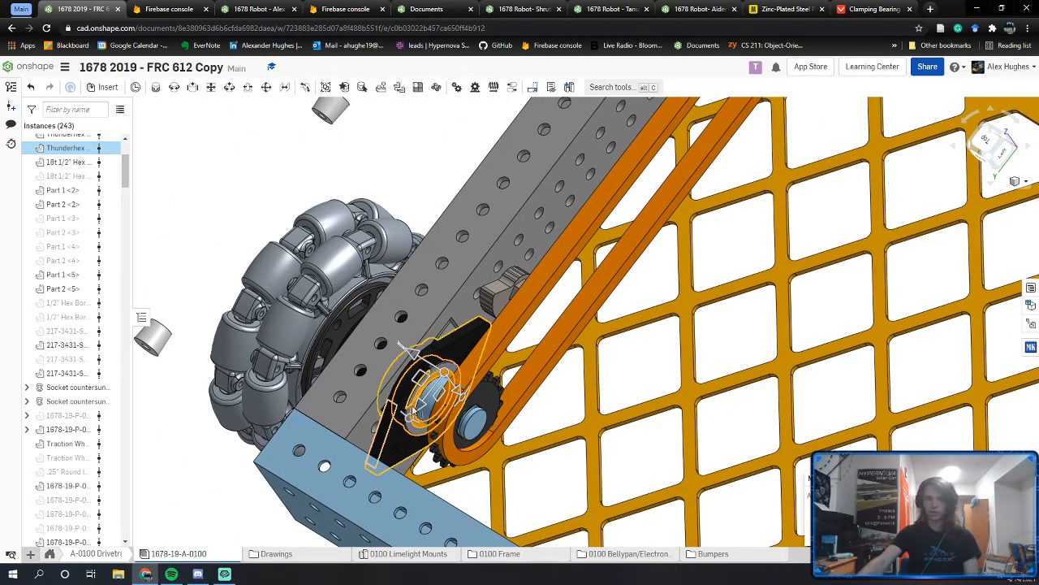
{"action": "scroll", "coordinate": [515, 306], "scroll_direction": "down", "scroll_amount": 3}
{"action": "middle_click_drag", "start_coordinate": [516, 306], "coordinate": [510, 391]}
{"action": "left_click", "coordinate": [473, 278]}
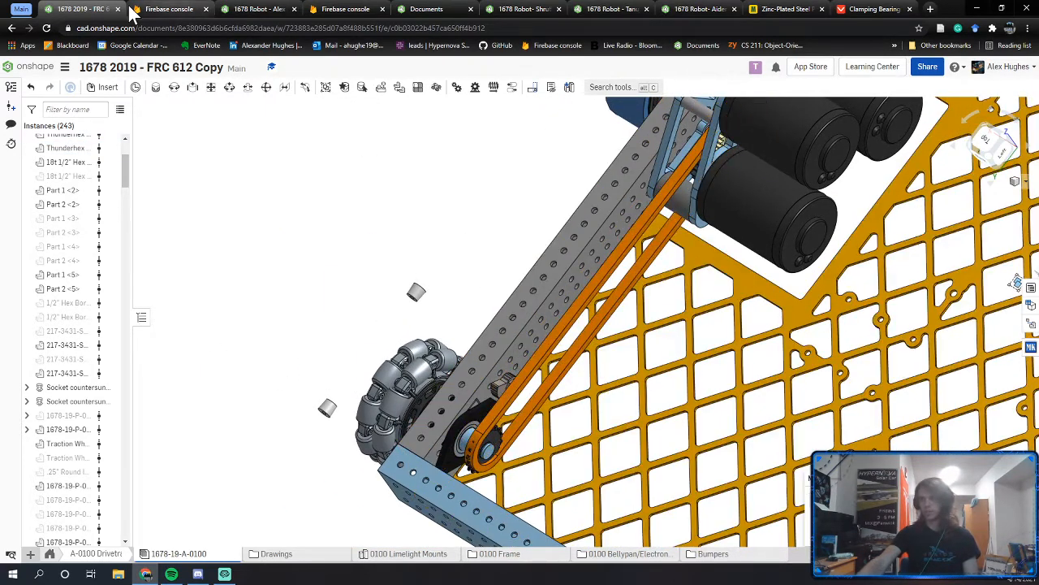
{"action": "left_click", "coordinate": [270, 8]}
{"action": "right_click_drag", "start_coordinate": [339, 314], "coordinate": [329, 301]}
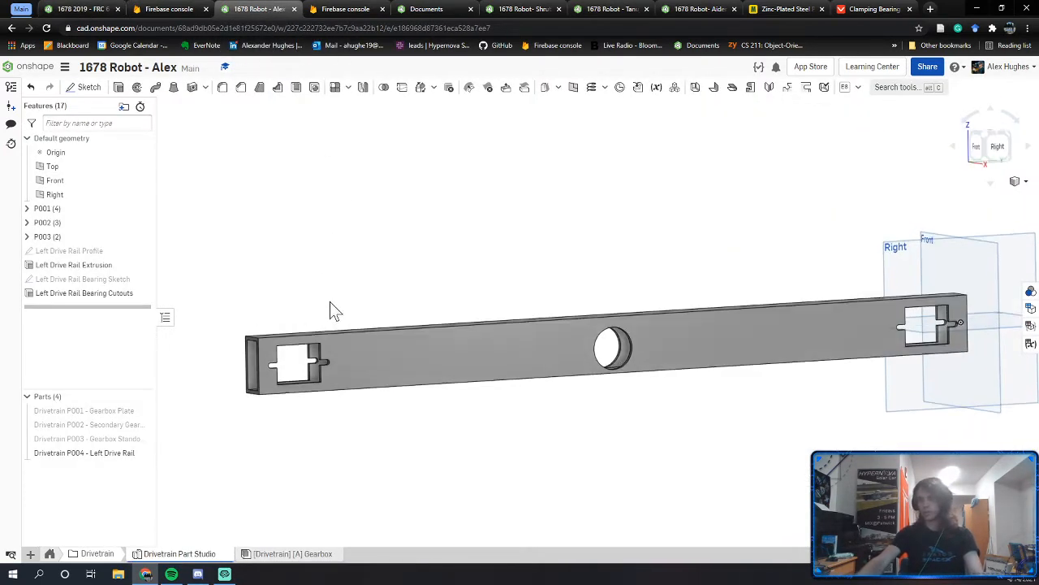
{"action": "middle_click_drag", "start_coordinate": [330, 301], "coordinate": [490, 246]}
{"action": "mouse_move", "coordinate": [489, 246]}
{"action": "right_mouse_down"}
{"action": "mouse_move", "coordinate": [472, 247]}
{"action": "mouse_move", "coordinate": [489, 255]}
{"action": "right_mouse_up"}
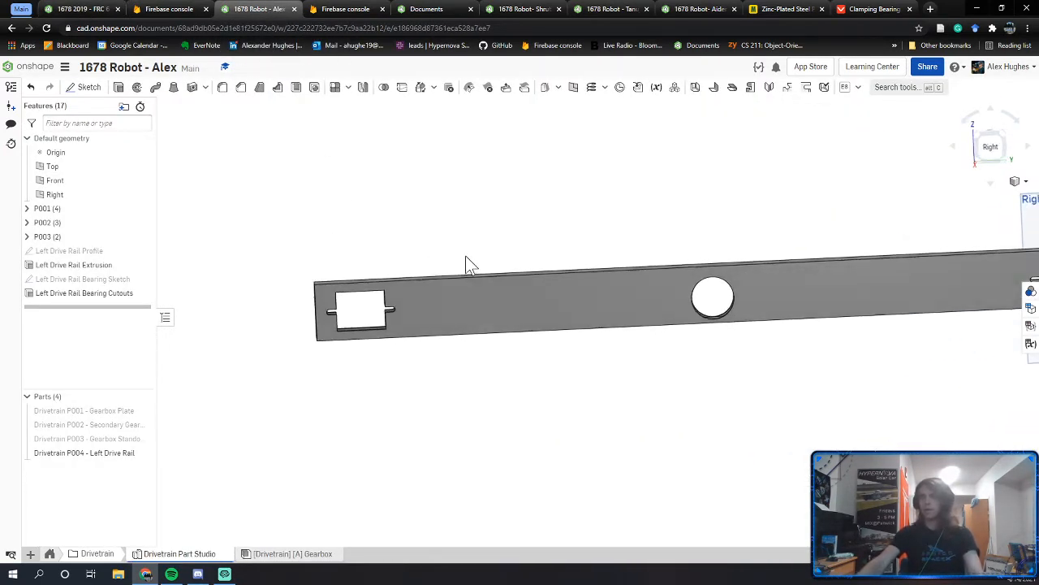
{"action": "left_click", "coordinate": [104, 9]}
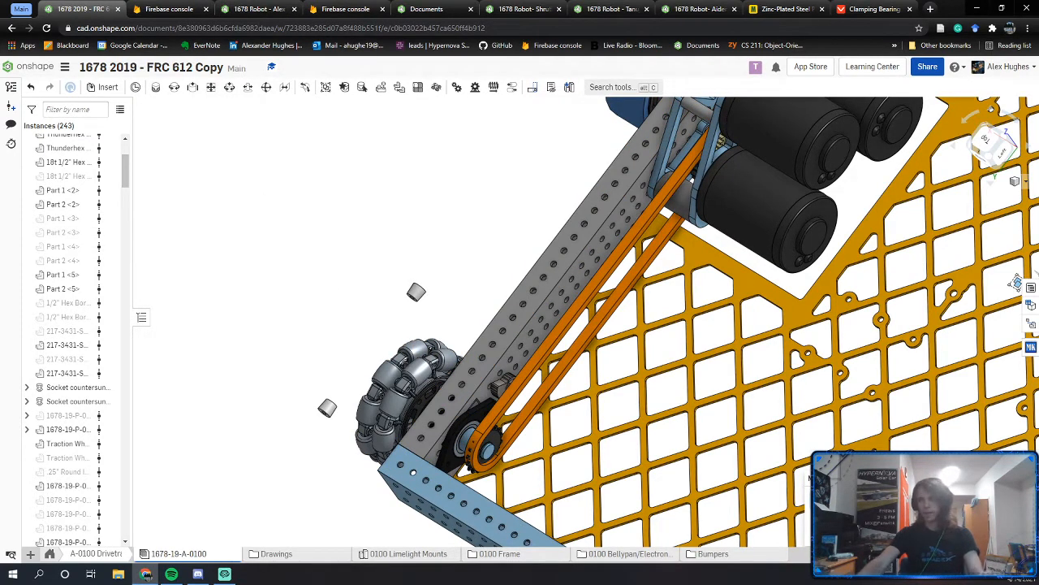
{"action": "middle_click_drag", "start_coordinate": [525, 229], "coordinate": [509, 230]}
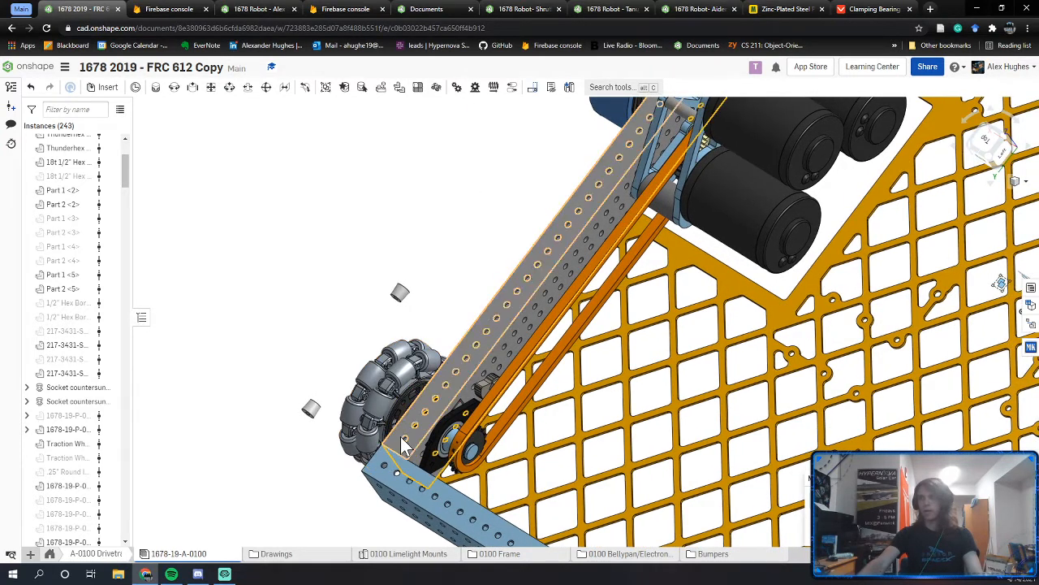
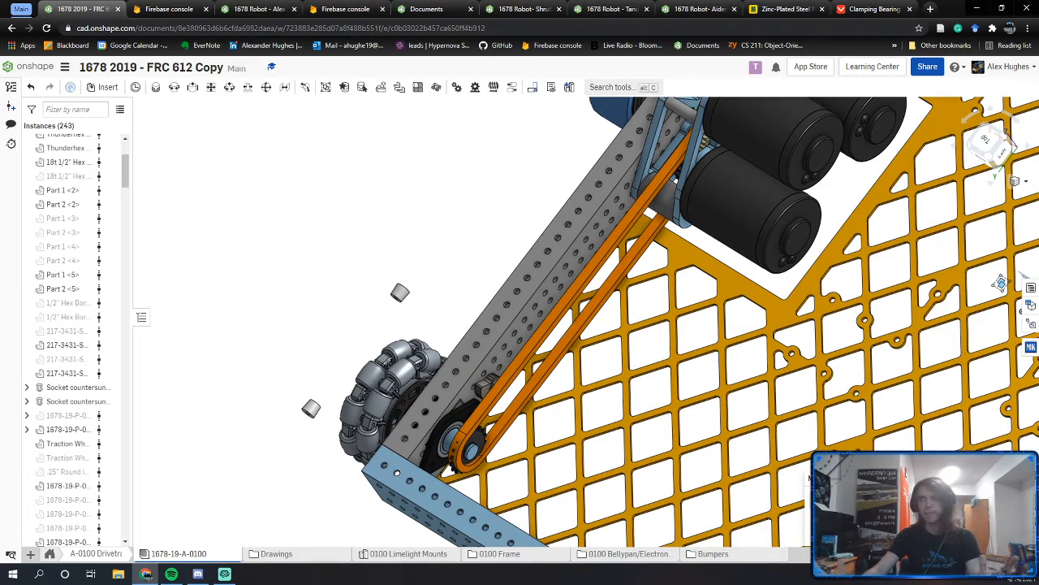
Step: Go to the 1678 Robot Drivetrain Part Studio, pan to the Left Drive Rail, and list the custom features
{"action": "left_click", "coordinate": [264, 10]}
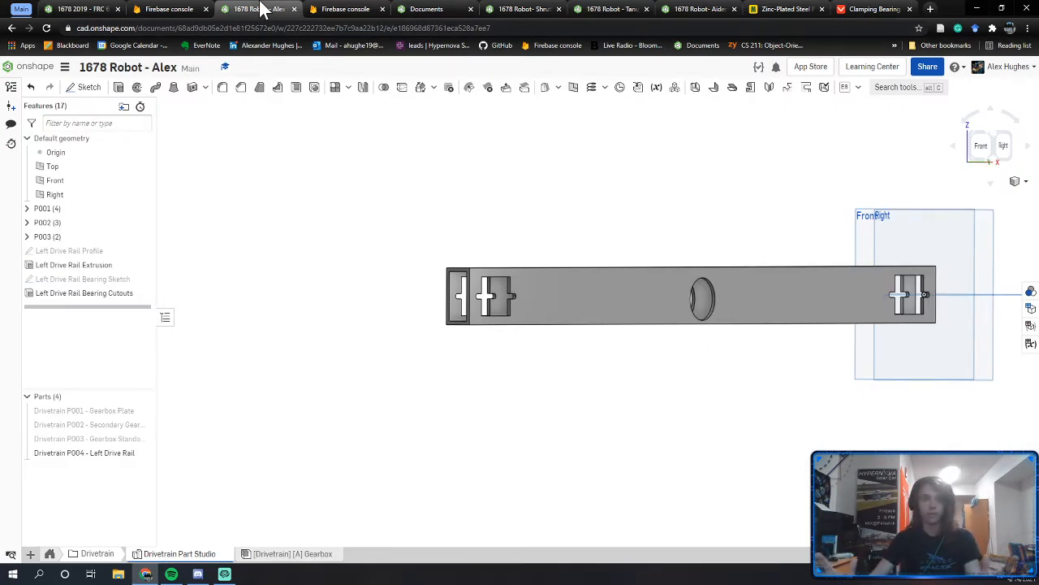
{"action": "middle_click_drag", "start_coordinate": [546, 265], "coordinate": [512, 275]}
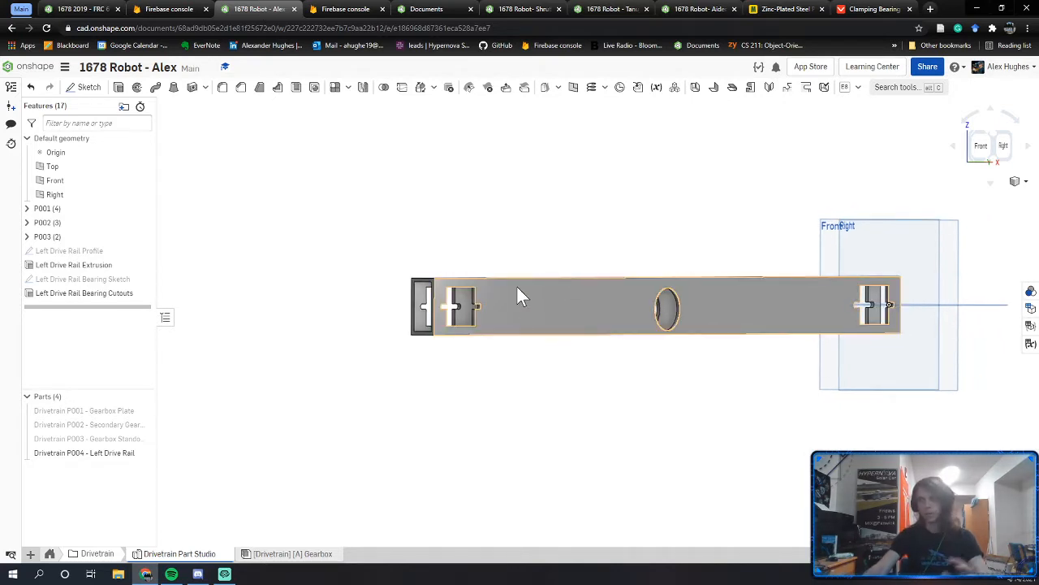
{"action": "left_click", "coordinate": [858, 87]}
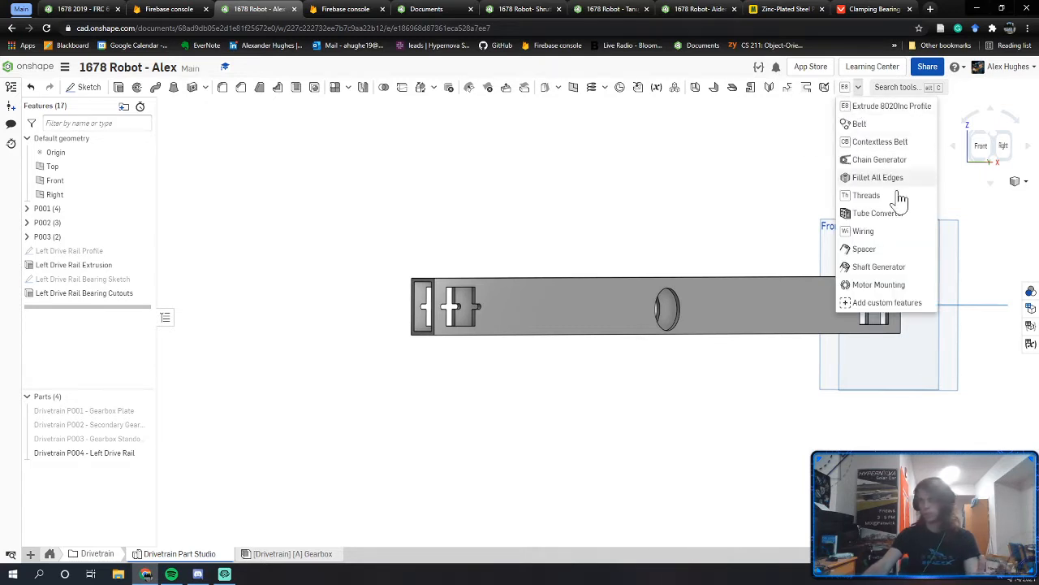
{"action": "left_click", "coordinate": [879, 214]}
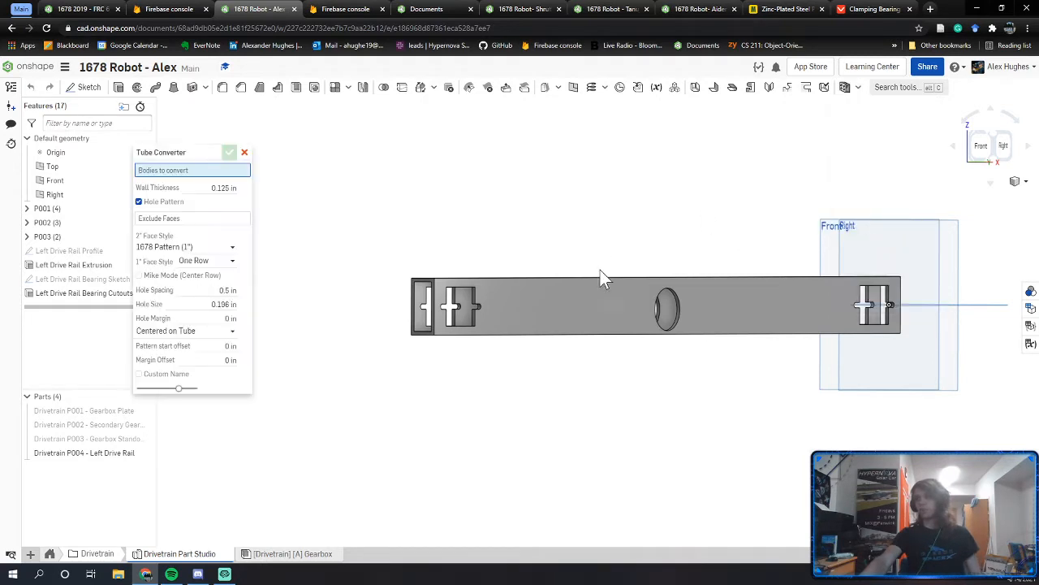
{"action": "left_click", "coordinate": [542, 307]}
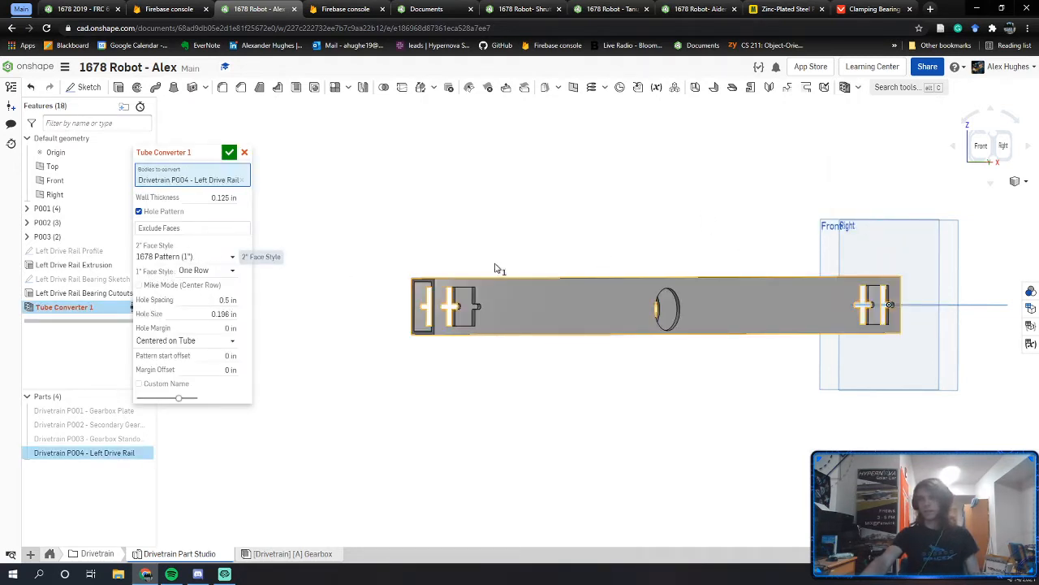
{"action": "right_click_drag", "start_coordinate": [461, 293], "coordinate": [680, 331]}
{"action": "middle_click_drag", "start_coordinate": [680, 330], "coordinate": [591, 340]}
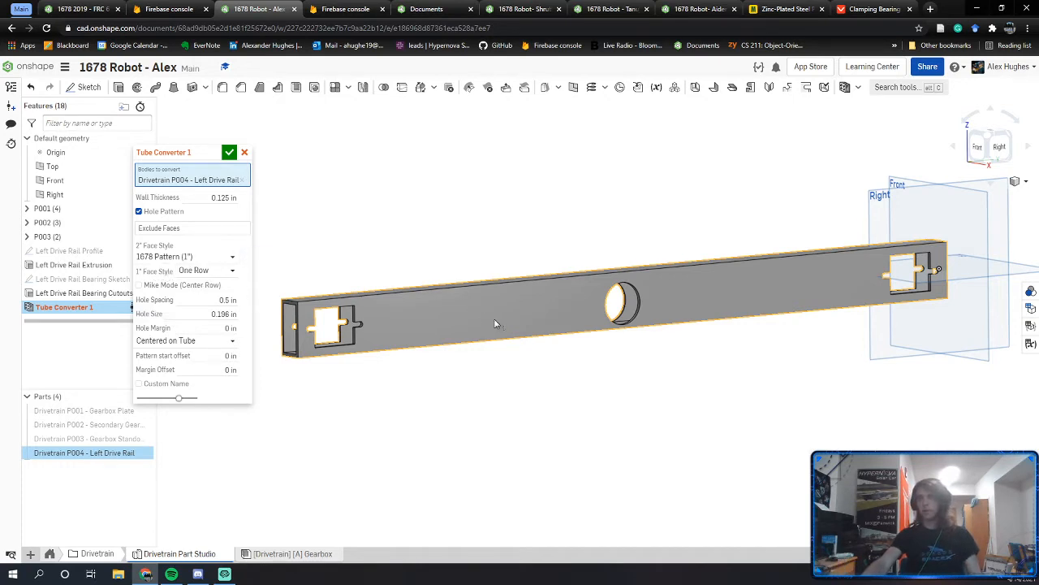
{"action": "scroll", "coordinate": [616, 328], "scroll_direction": "up", "scroll_amount": 3}
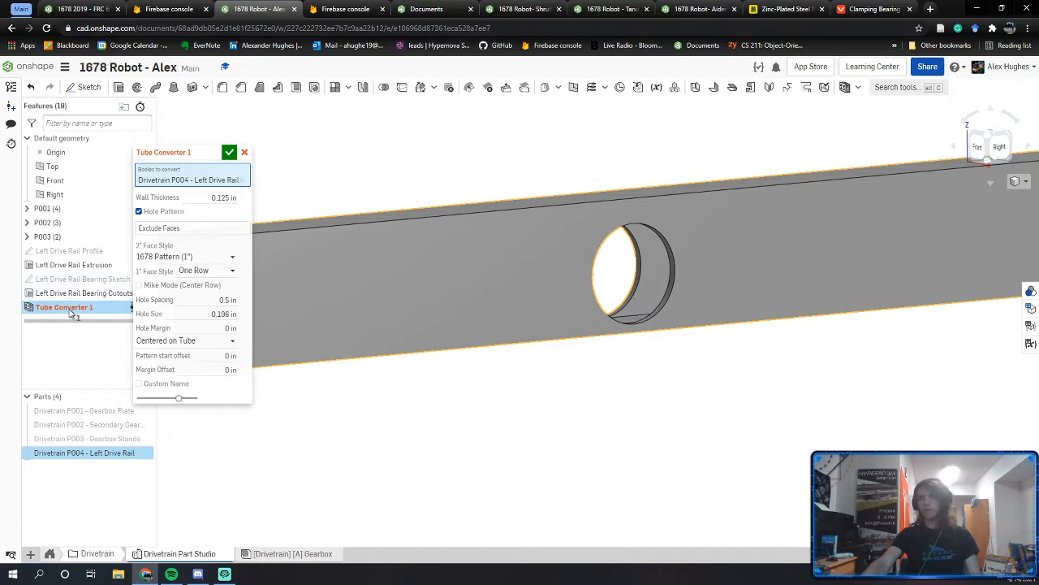
{"action": "mouse_move", "coordinate": [71, 313]}
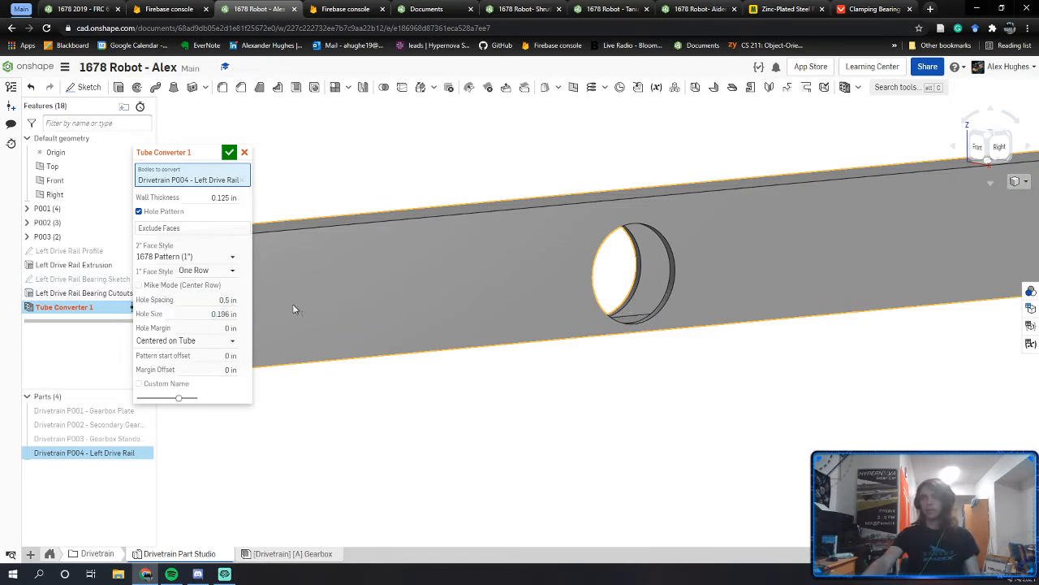
{"action": "middle_click_drag", "start_coordinate": [437, 357], "coordinate": [456, 391]}
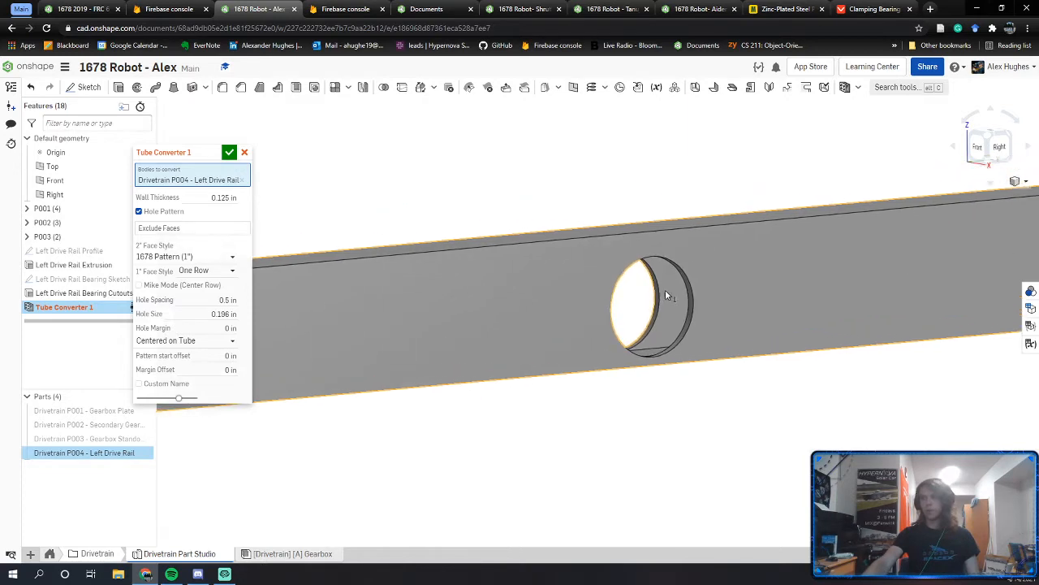
{"action": "left_click", "coordinate": [201, 256]}
{"action": "left_click", "coordinate": [165, 284]}
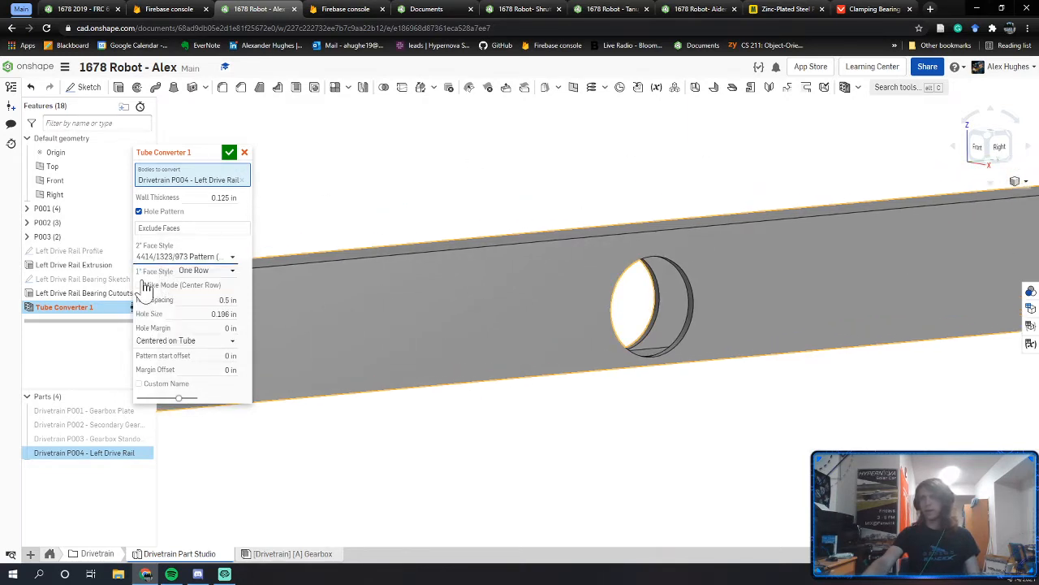
{"action": "right_click_drag", "start_coordinate": [571, 311], "coordinate": [598, 305]}
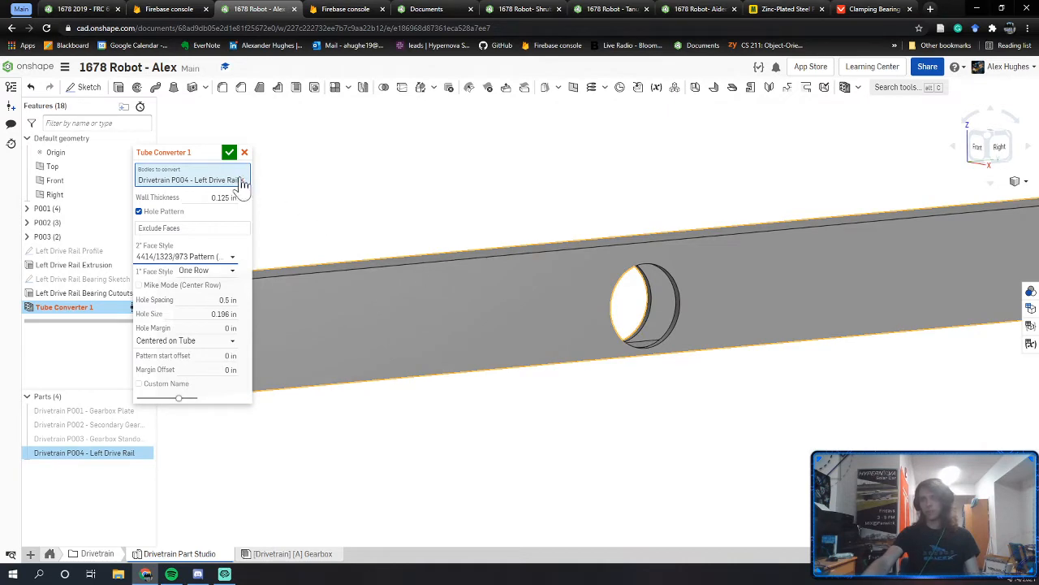
{"action": "left_click", "coordinate": [245, 154]}
{"action": "middle_click_drag", "start_coordinate": [294, 221], "coordinate": [553, 205]}
{"action": "scroll", "coordinate": [469, 312], "scroll_direction": "down", "scroll_amount": 1}
{"action": "middle_click_drag", "start_coordinate": [682, 284], "coordinate": [508, 292]}
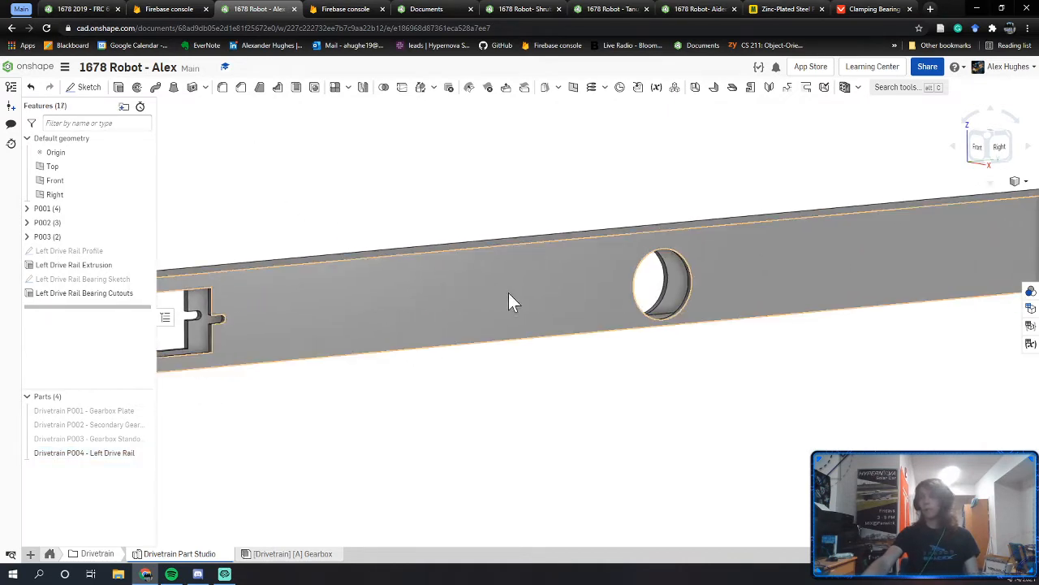
Step: Compare the drive rail in the Part Studio and the robot assembly, orbiting to the gearbox
{"action": "scroll", "coordinate": [885, 234], "scroll_direction": "down", "scroll_amount": 2}
{"action": "left_click", "coordinate": [79, 9]}
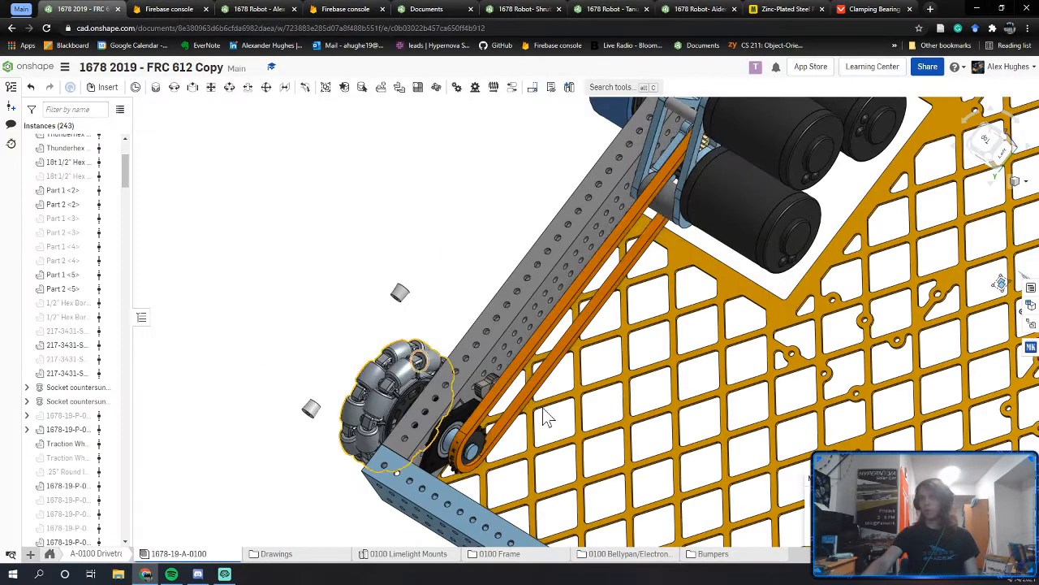
{"action": "left_click", "coordinate": [248, 9]}
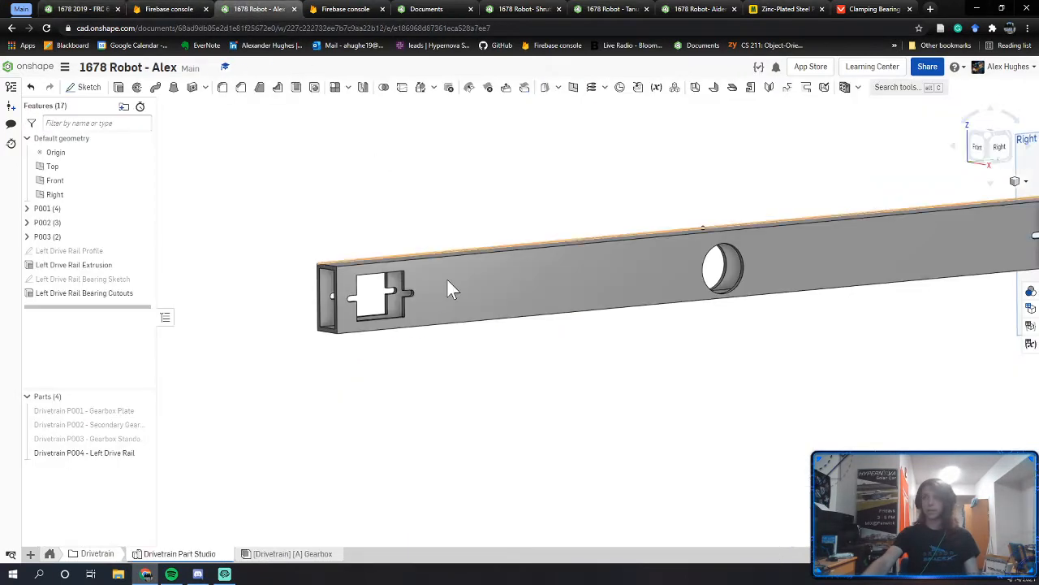
{"action": "left_click", "coordinate": [79, 9]}
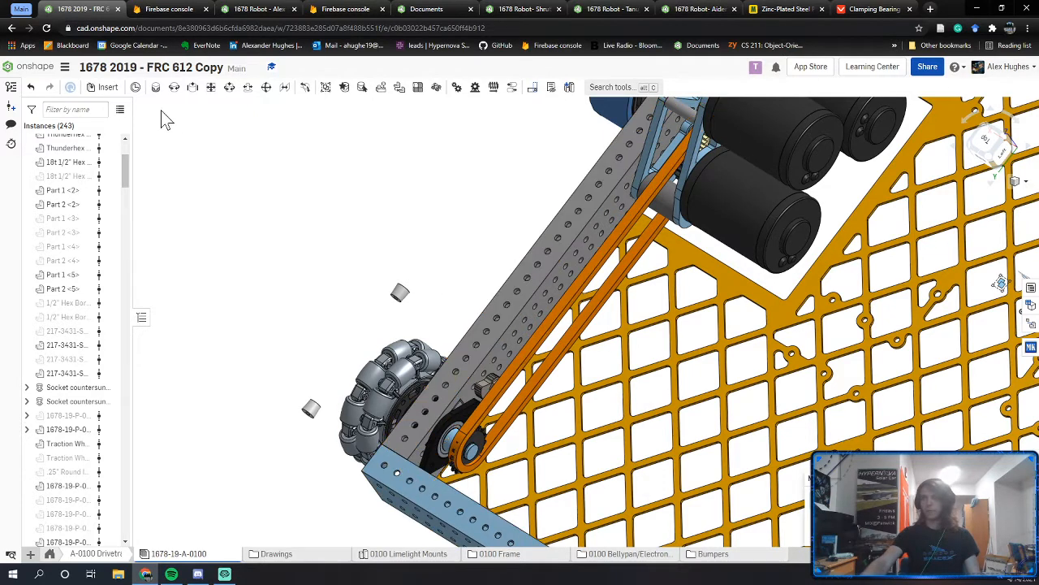
{"action": "left_click", "coordinate": [236, 9]}
{"action": "right_click_drag", "start_coordinate": [420, 404], "coordinate": [635, 517]}
{"action": "left_click", "coordinate": [343, 8]}
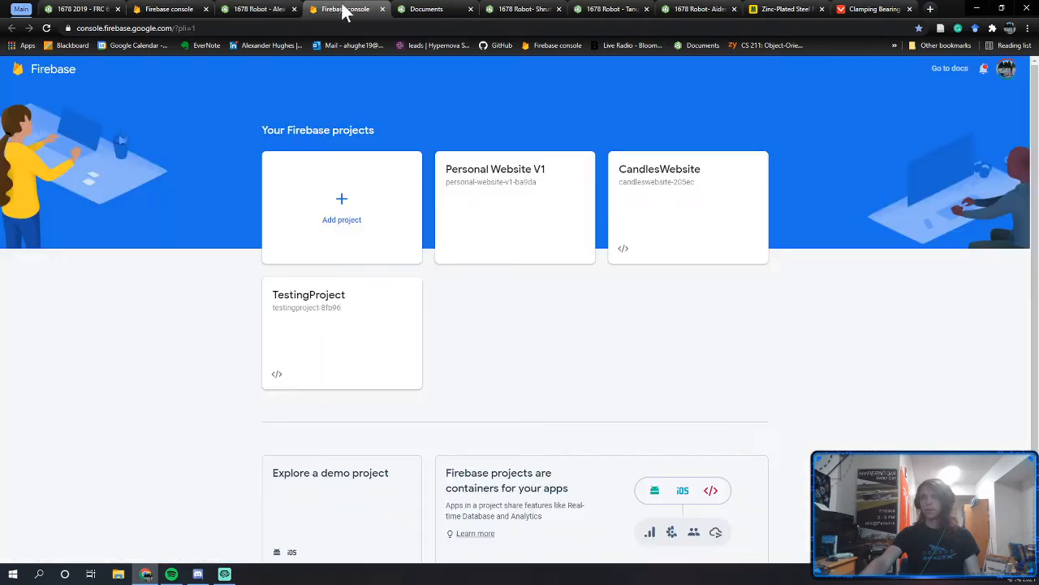
{"action": "left_click", "coordinate": [235, 9]}
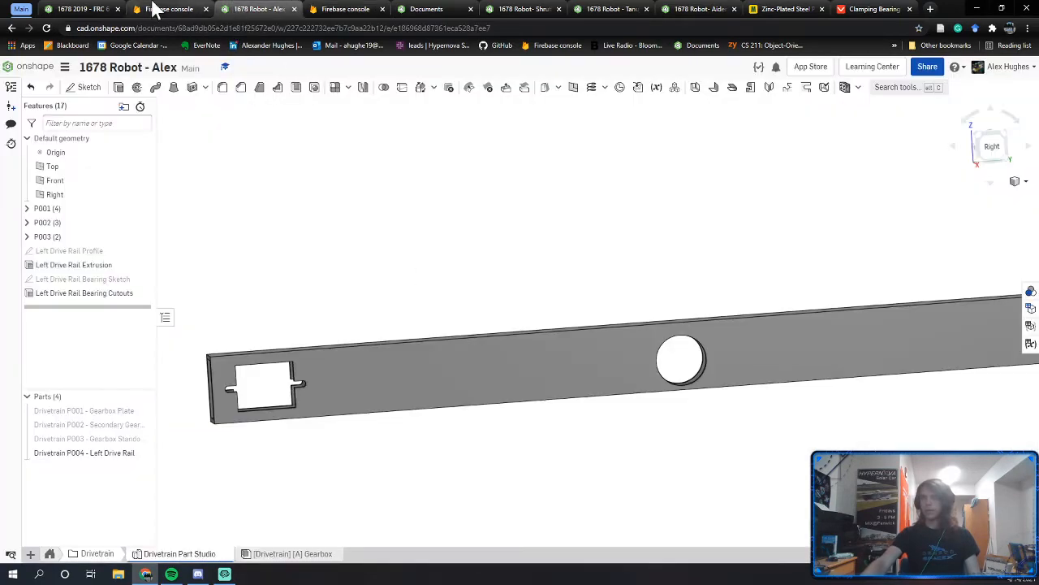
{"action": "left_click", "coordinate": [82, 9]}
{"action": "right_click_drag", "start_coordinate": [421, 375], "coordinate": [513, 466]}
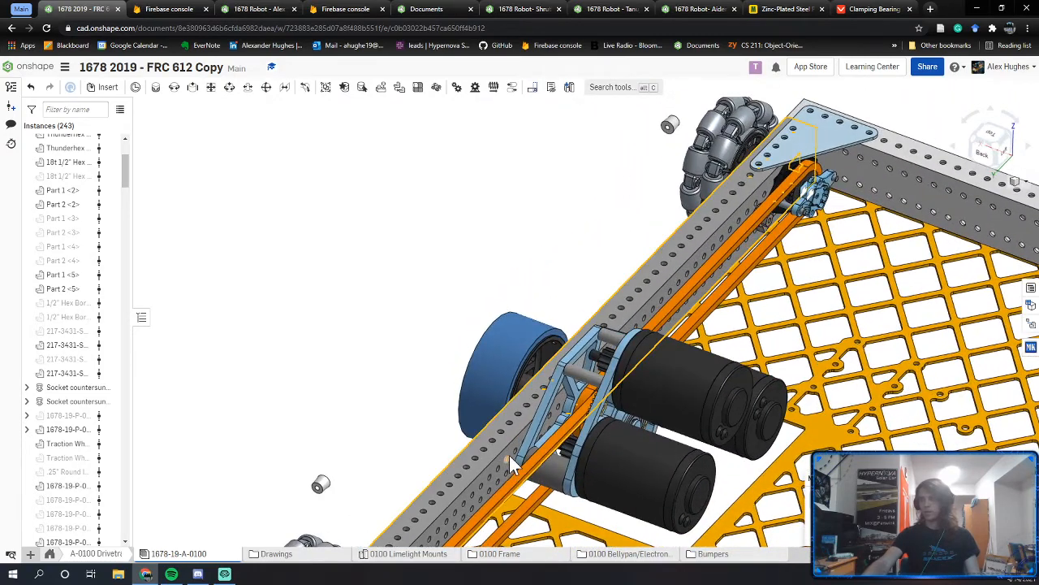
Step: Make the orange chassis rail transparent and inspect the gearbox from a side-on view
{"action": "right_click", "coordinate": [514, 466]}
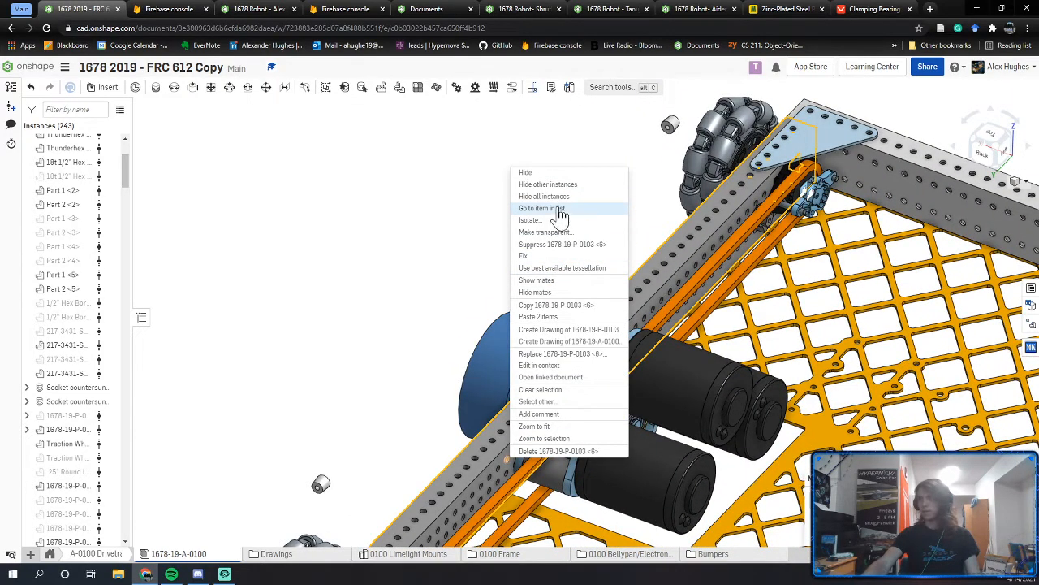
{"action": "left_click", "coordinate": [556, 236]}
{"action": "right_click_drag", "start_coordinate": [534, 466], "coordinate": [488, 402]}
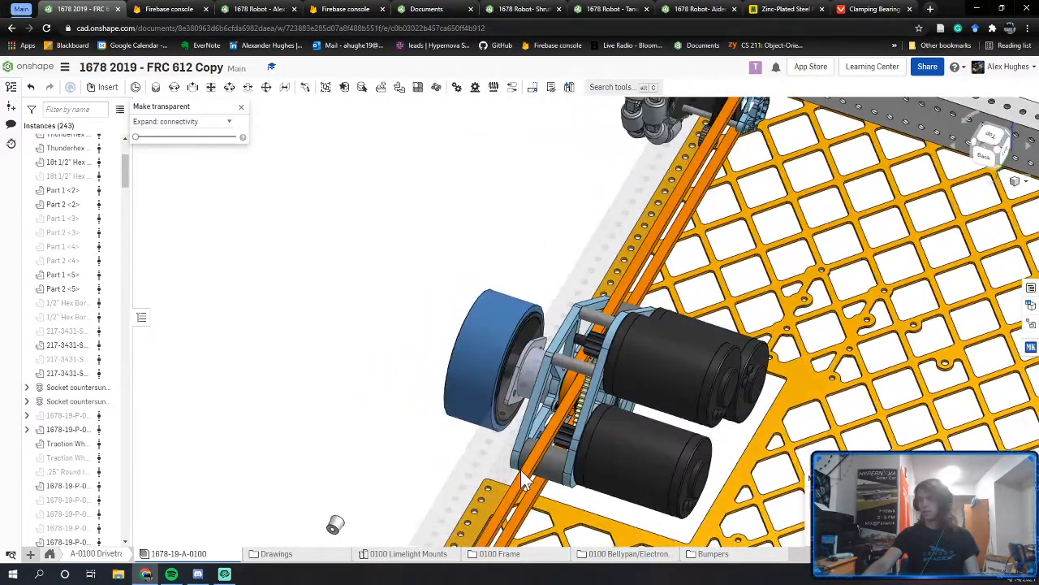
{"action": "scroll", "coordinate": [544, 405], "scroll_direction": "up", "scroll_amount": 6}
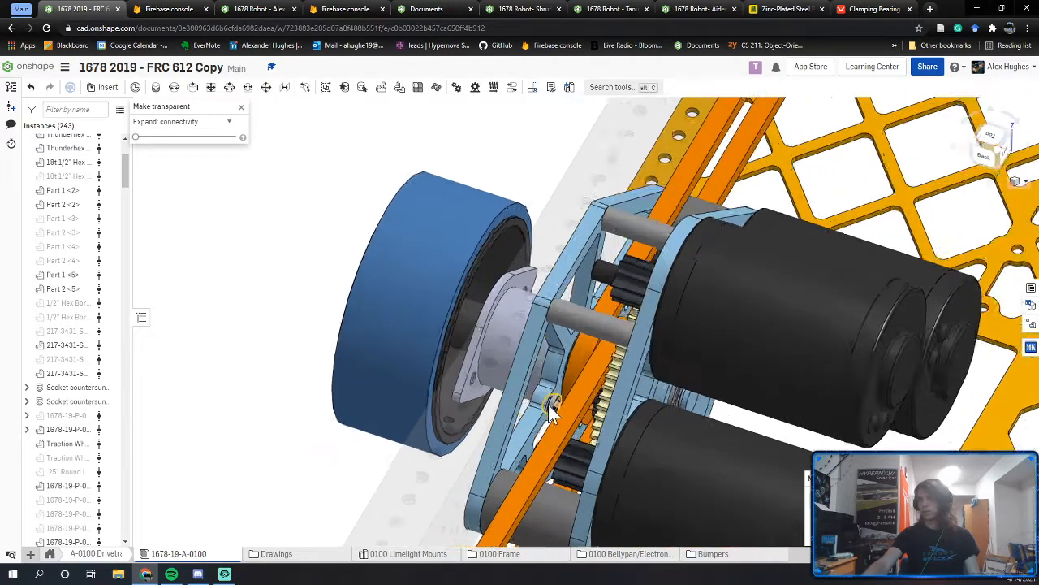
{"action": "mouse_move", "coordinate": [530, 403]}
{"action": "right_mouse_down"}
{"action": "mouse_move", "coordinate": [561, 390]}
{"action": "mouse_move", "coordinate": [535, 393]}
{"action": "mouse_move", "coordinate": [529, 443]}
{"action": "right_mouse_up"}
{"action": "scroll", "coordinate": [535, 393], "scroll_direction": "down", "scroll_amount": 3}
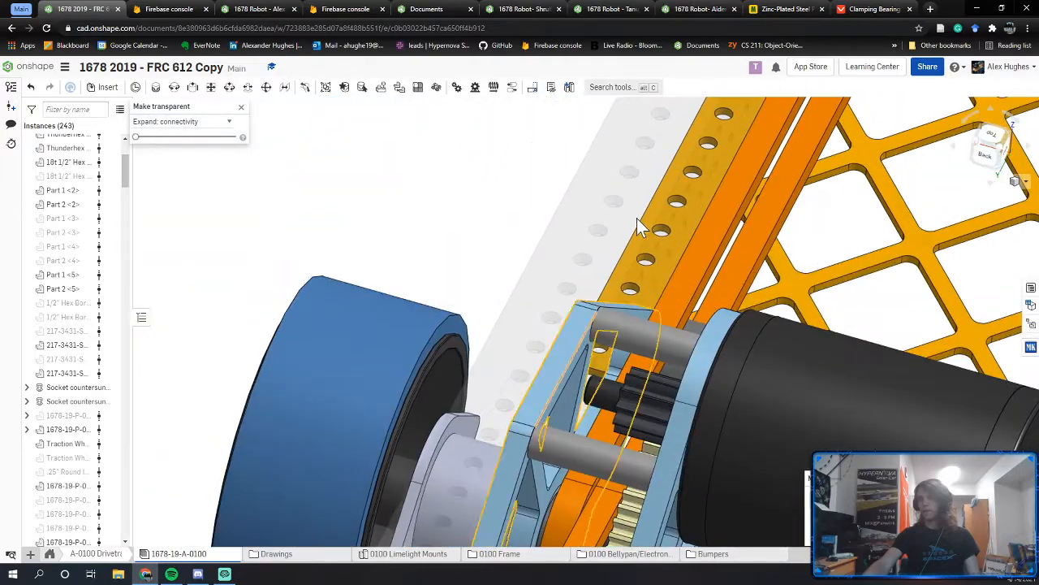
{"action": "mouse_move", "coordinate": [637, 217]}
{"action": "middle_mouse_down"}
{"action": "mouse_move", "coordinate": [492, 457]}
{"action": "mouse_move", "coordinate": [600, 307]}
{"action": "mouse_move", "coordinate": [493, 476]}
{"action": "mouse_move", "coordinate": [414, 568]}
{"action": "middle_mouse_up"}
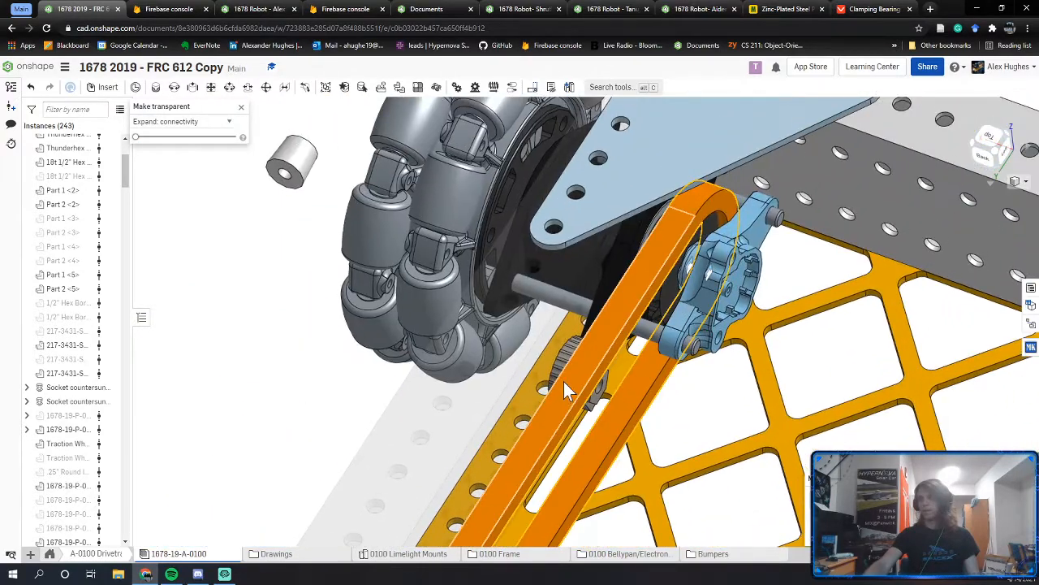
Step: Hide the blue traction wheel, view the bearing flange edge-on, and return to the Part Studio
{"action": "right_click_drag", "start_coordinate": [563, 382], "coordinate": [378, 471]}
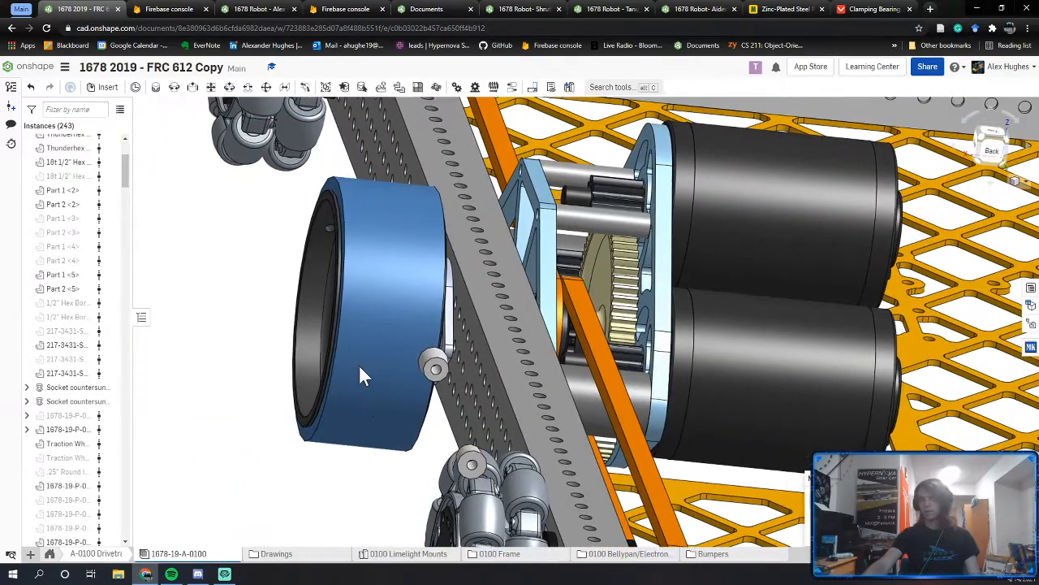
{"action": "left_click", "coordinate": [297, 241]}
{"action": "right_click", "coordinate": [297, 241]}
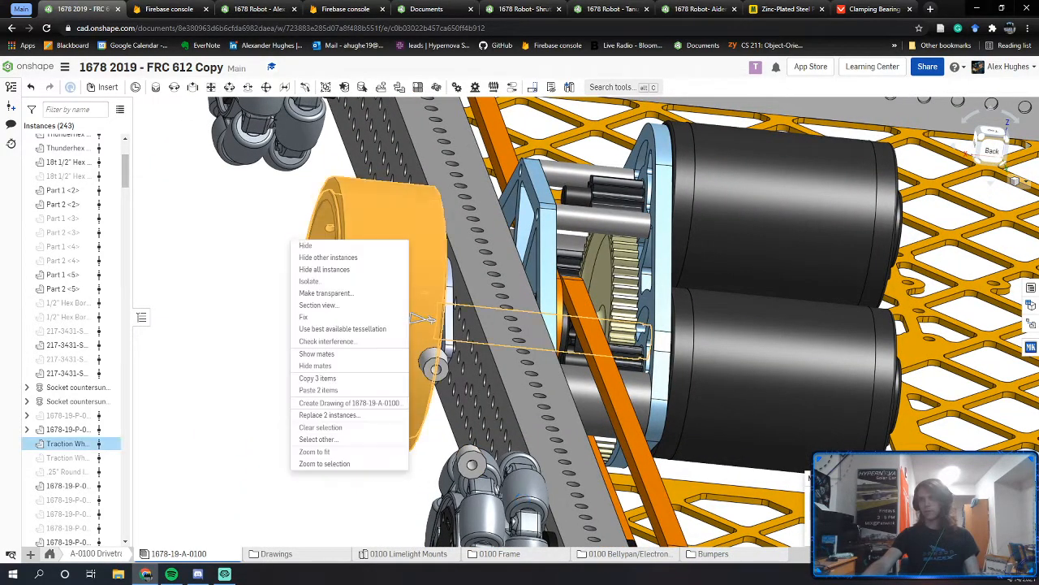
{"action": "left_click", "coordinate": [306, 248]}
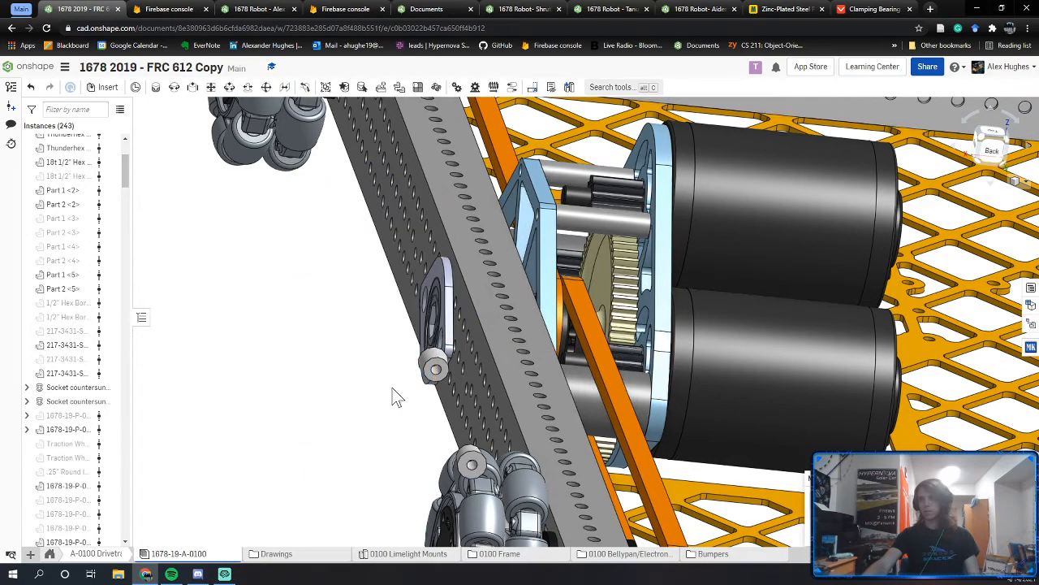
{"action": "right_click_drag", "start_coordinate": [392, 397], "coordinate": [464, 390]}
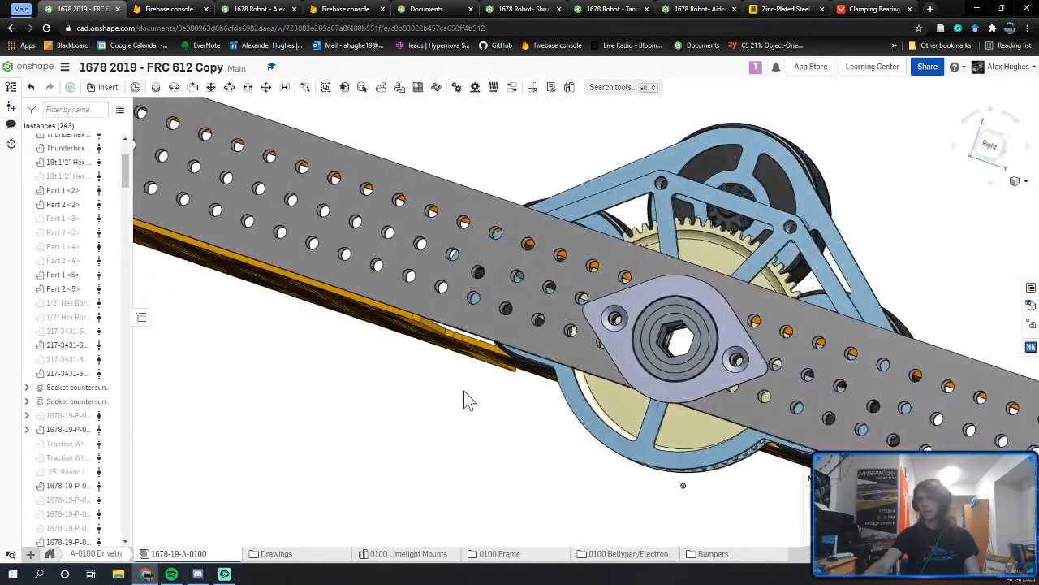
{"action": "middle_click_drag", "start_coordinate": [734, 363], "coordinate": [712, 380]}
{"action": "right_click_drag", "start_coordinate": [711, 379], "coordinate": [569, 389]}
{"action": "left_click", "coordinate": [239, 9]}
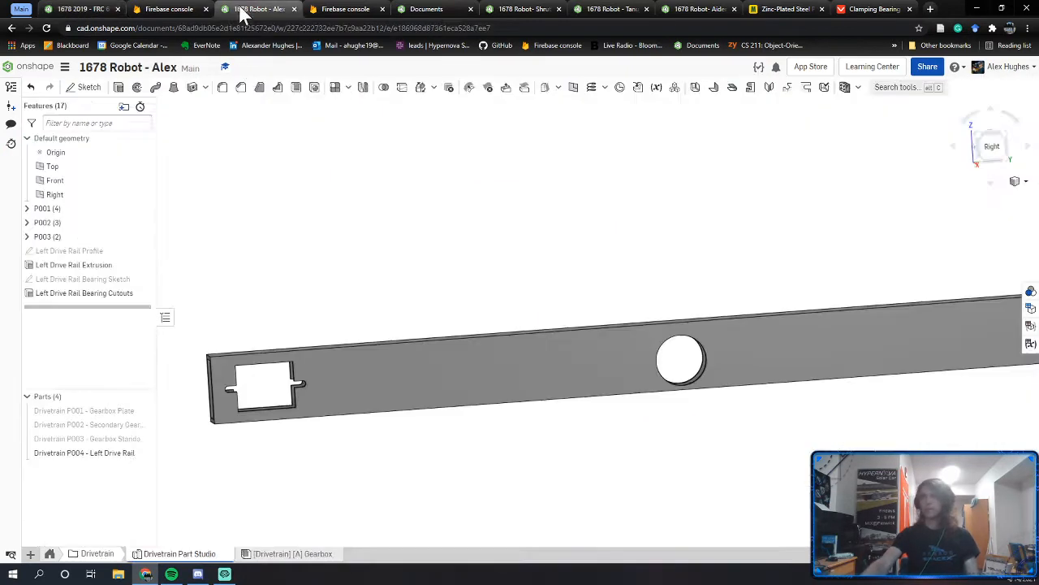
Step: Open the Left Drive Rail Bearing Sketch, view it normal and start the Circle tool
{"action": "double_click", "coordinate": [93, 278]}
{"action": "key", "text": "n"}
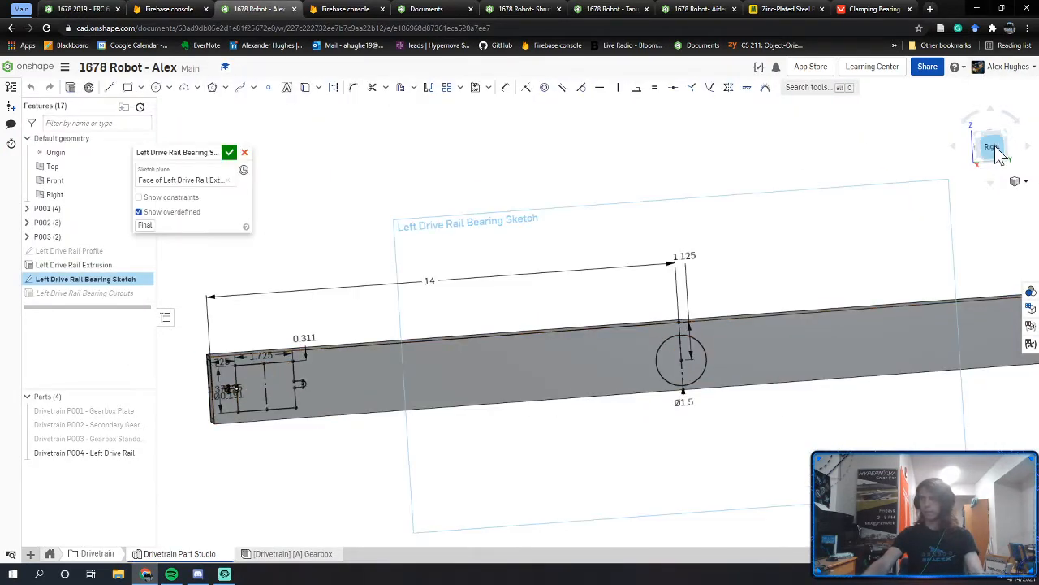
{"action": "scroll", "coordinate": [506, 370], "scroll_direction": "up", "scroll_amount": 5}
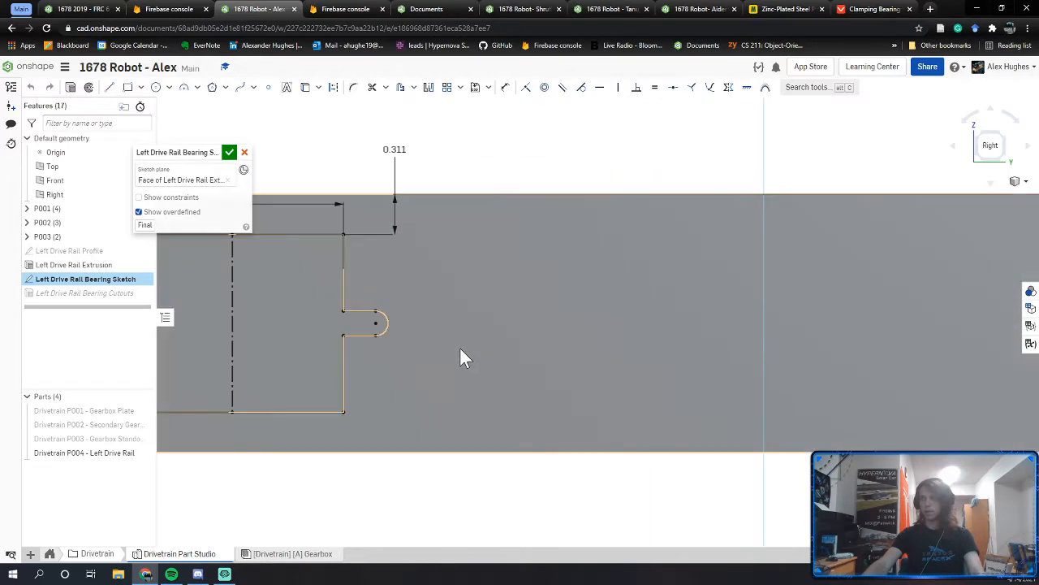
{"action": "key", "text": "c"}
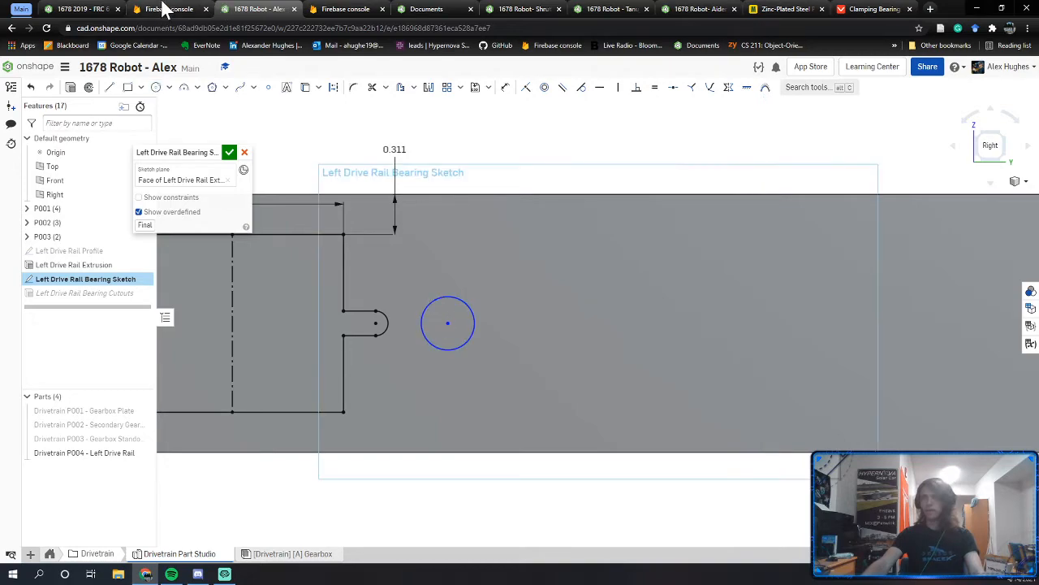
Step: Make the small gear part transparent in the 2019 robot assembly for reference
{"action": "left_click", "coordinate": [82, 9]}
{"action": "right_click_drag", "start_coordinate": [696, 345], "coordinate": [523, 333]}
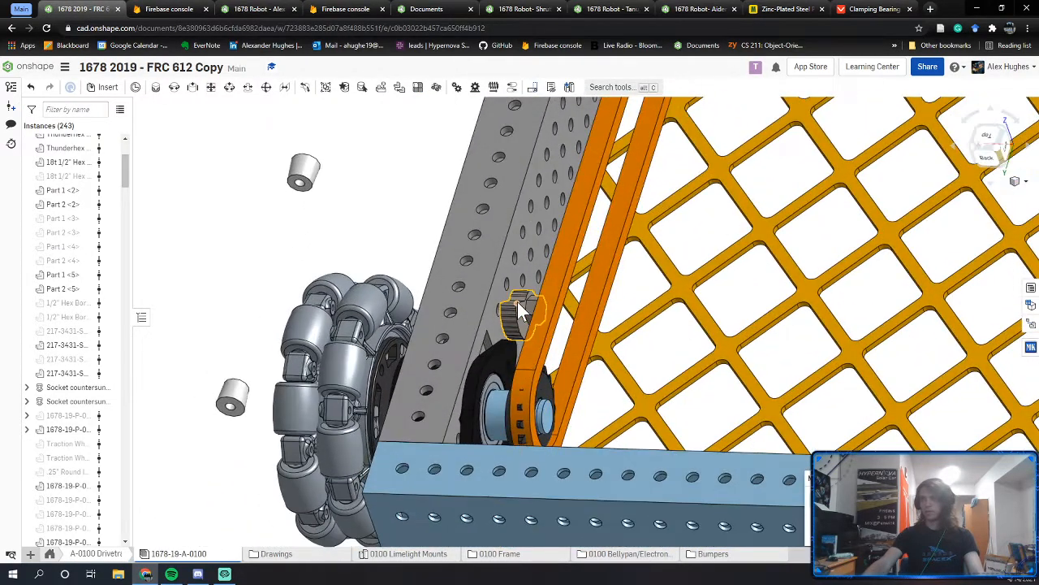
{"action": "right_click", "coordinate": [521, 332]}
{"action": "left_click", "coordinate": [551, 123]}
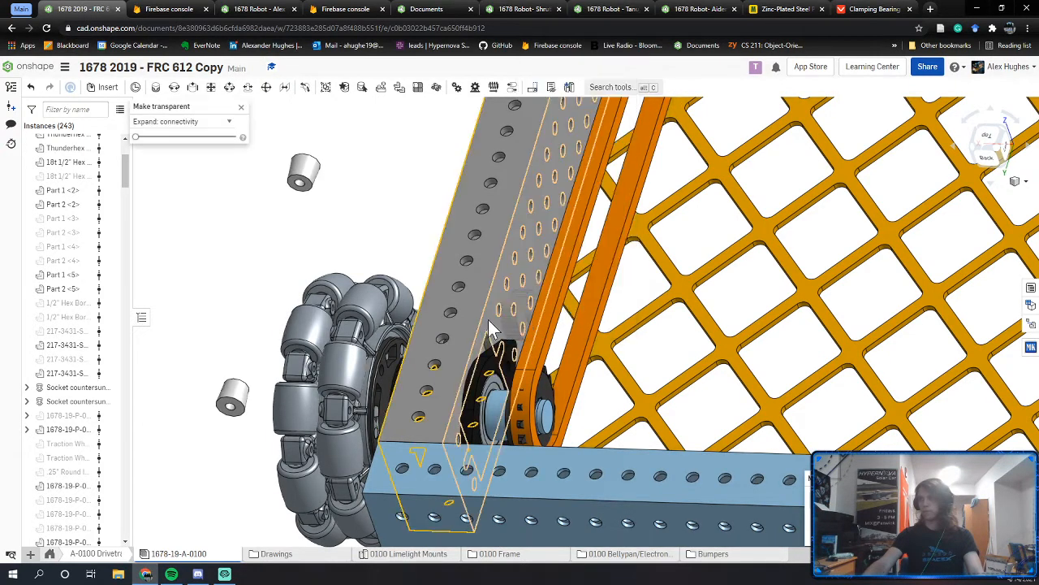
{"action": "scroll", "coordinate": [520, 313], "scroll_direction": "up", "scroll_amount": 5}
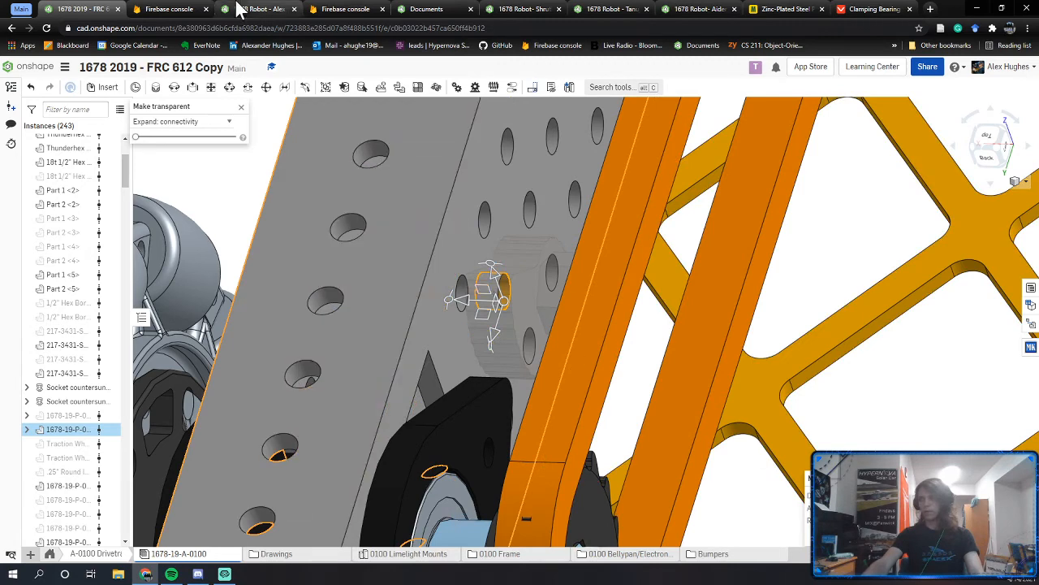
Step: Dimension the new sketch circle to Ø0.191, then go back to the 2019 assembly
{"action": "left_click", "coordinate": [258, 9]}
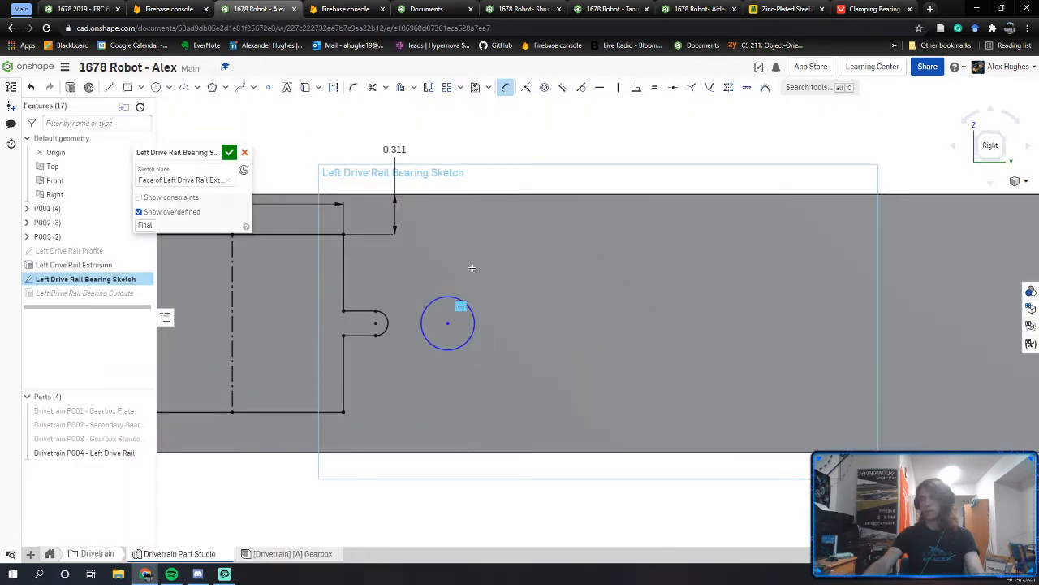
{"action": "type", "text": "0.191"}
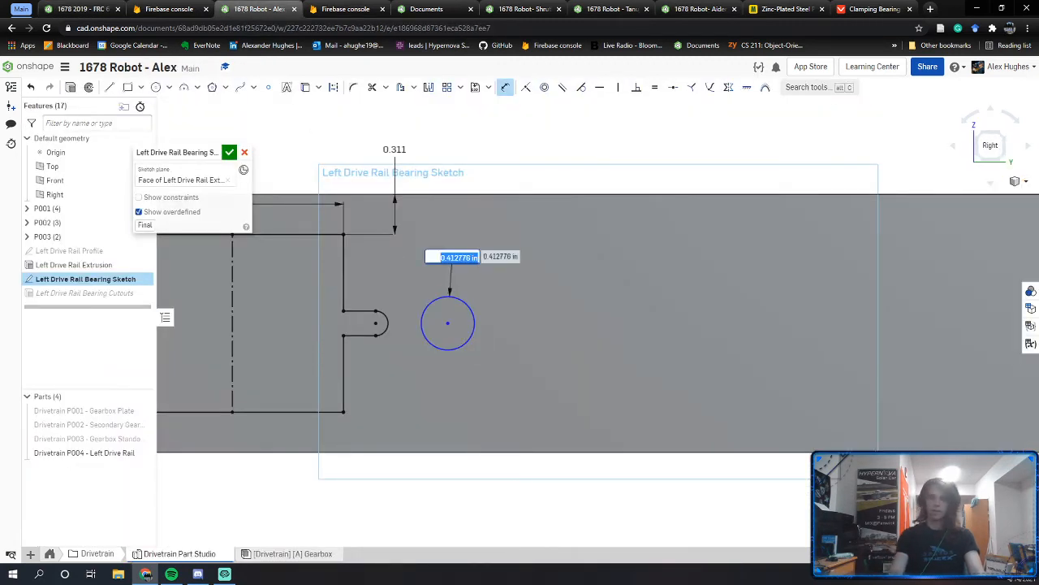
{"action": "key", "text": "Return"}
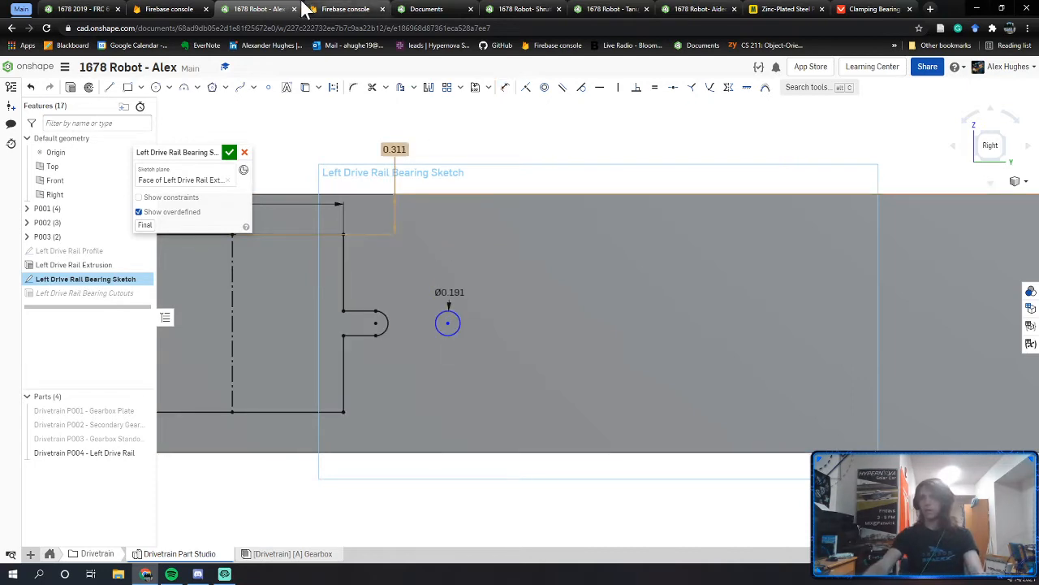
{"action": "left_click", "coordinate": [81, 9]}
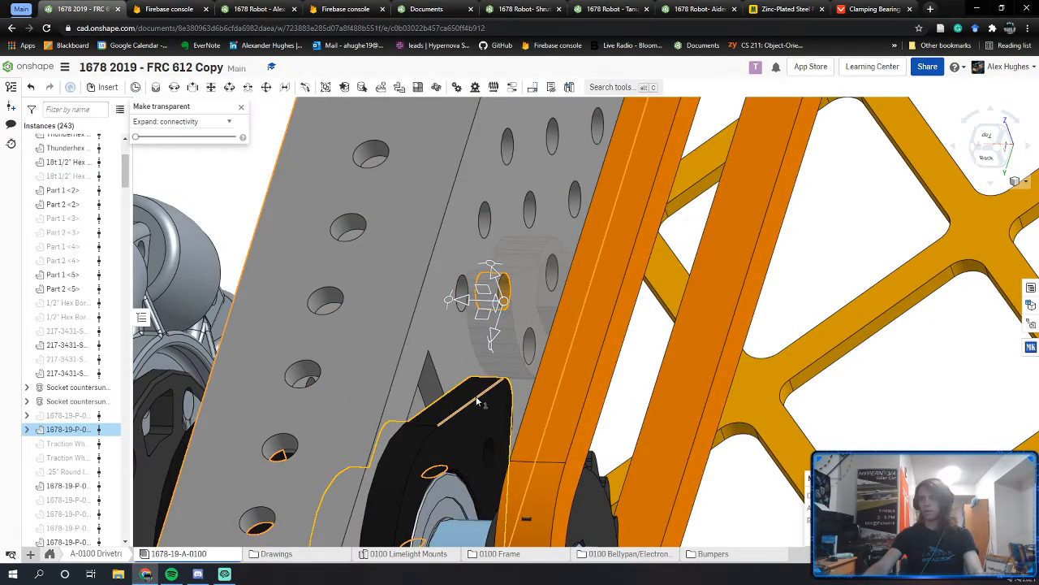
Step: Make the bearing block and gear part transparent and measure the 0.743 in hole centre distance
{"action": "right_click", "coordinate": [486, 421]}
{"action": "left_click", "coordinate": [532, 203]}
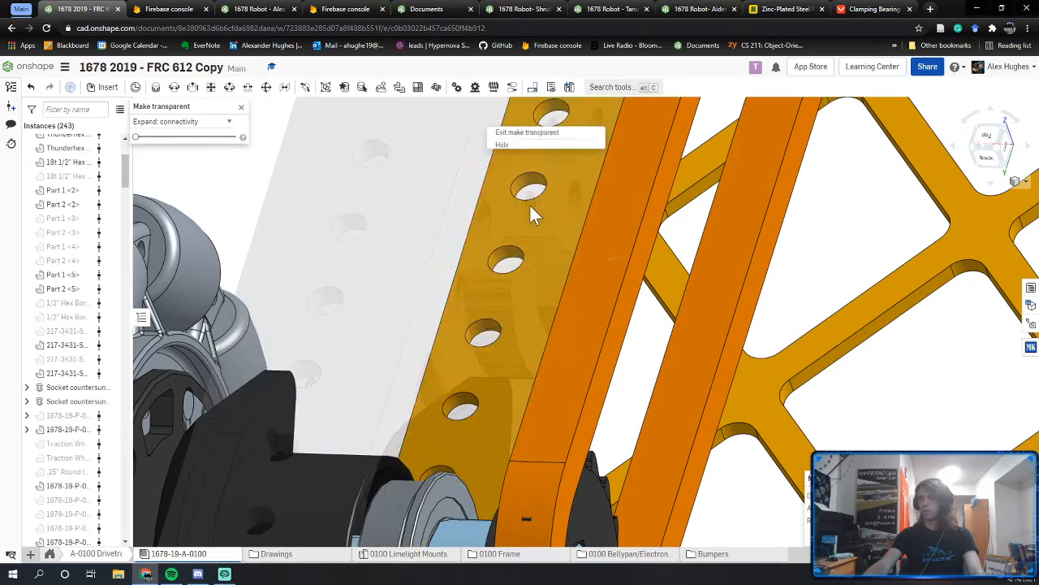
{"action": "left_click", "coordinate": [244, 110]}
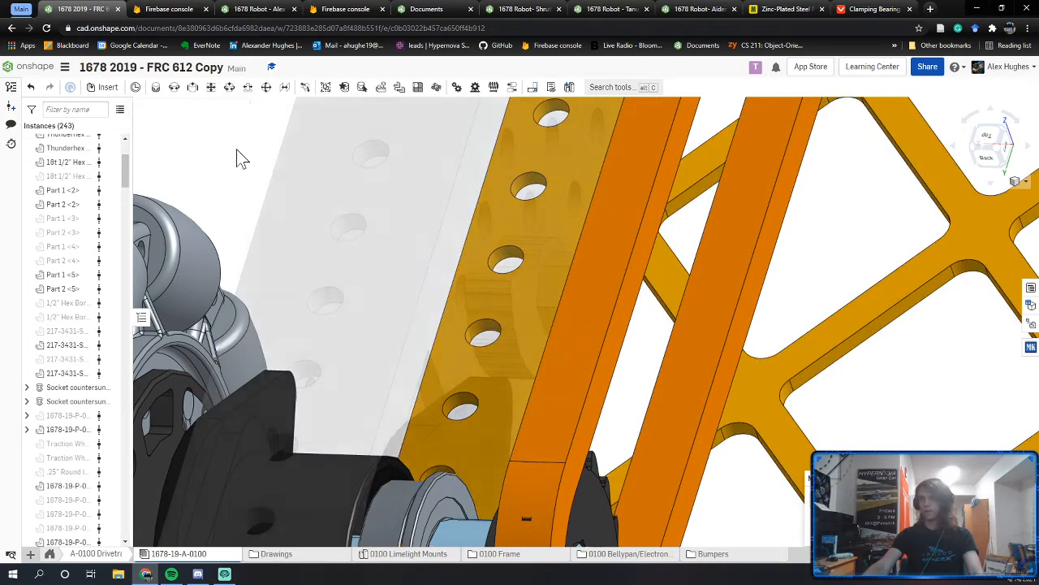
{"action": "left_click", "coordinate": [467, 404]}
{"action": "left_click", "coordinate": [485, 350]}
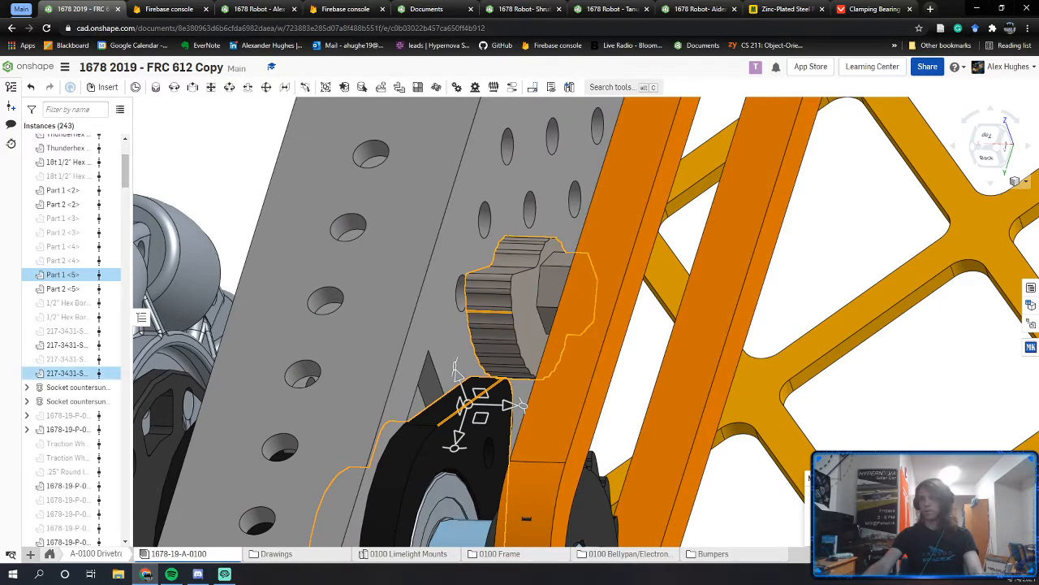
{"action": "right_click", "coordinate": [495, 349]}
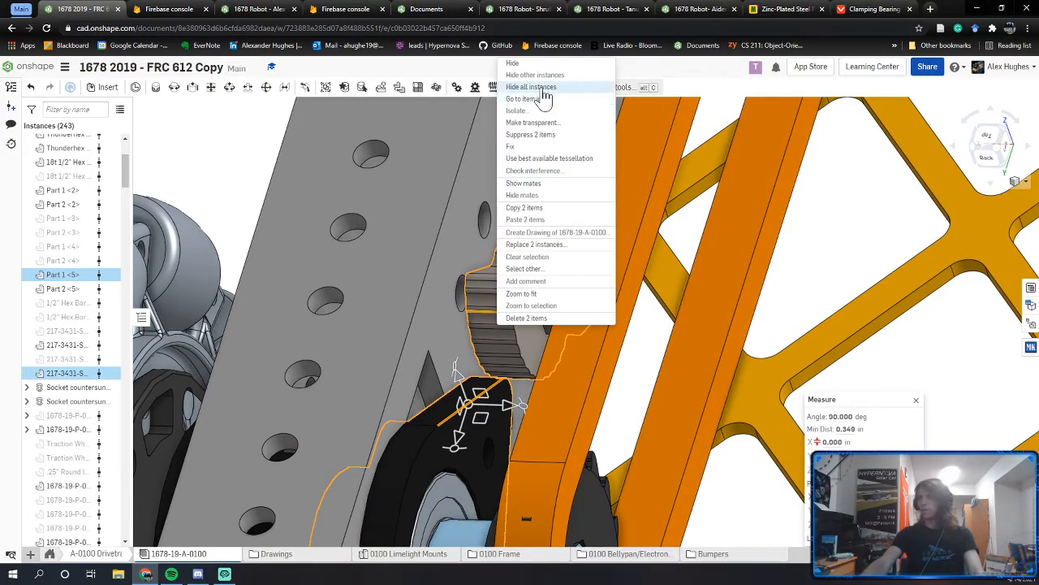
{"action": "left_click", "coordinate": [532, 121]}
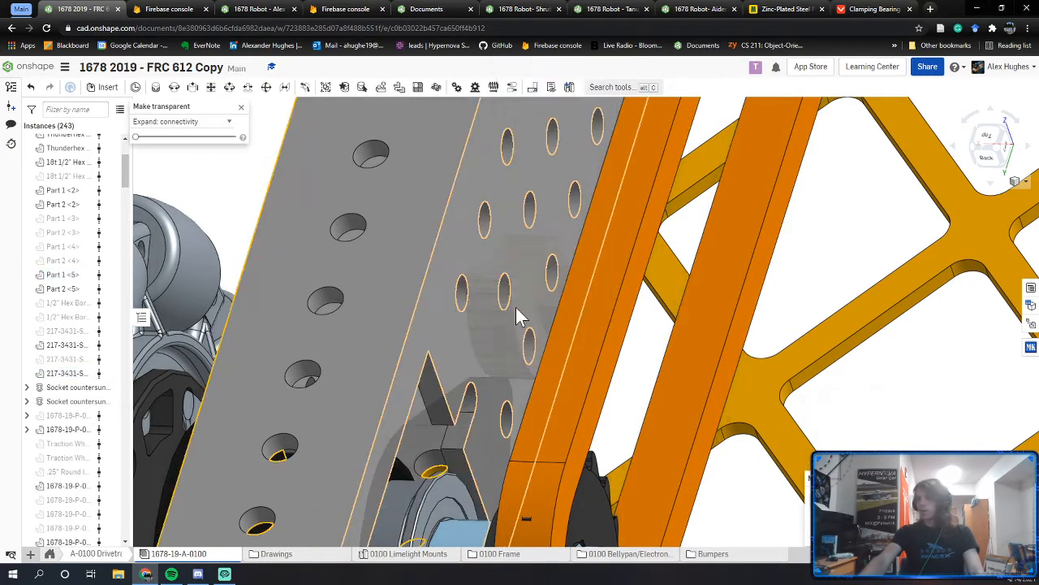
{"action": "left_click", "coordinate": [476, 404]}
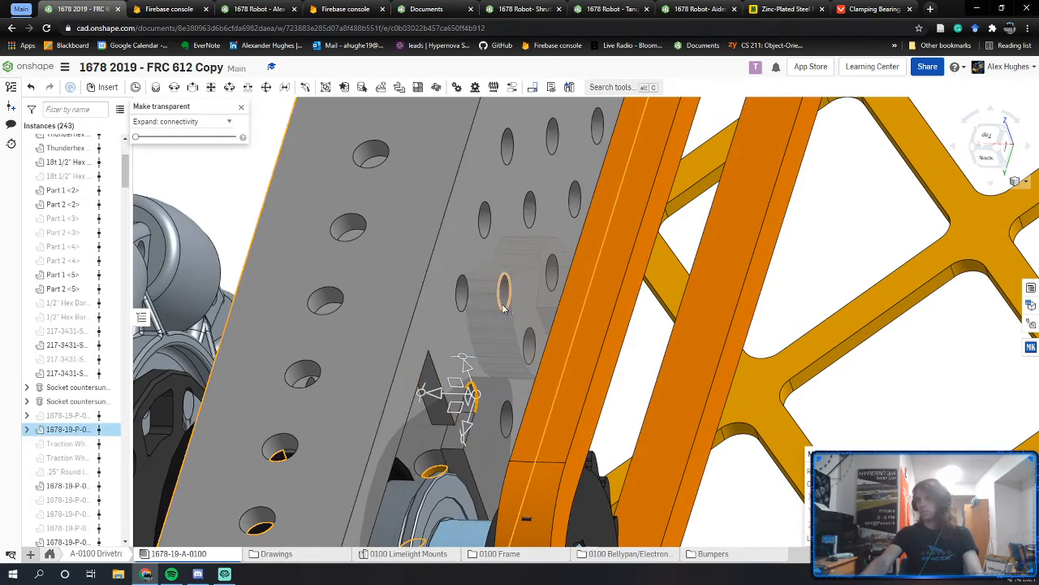
{"action": "left_click", "coordinate": [504, 309]}
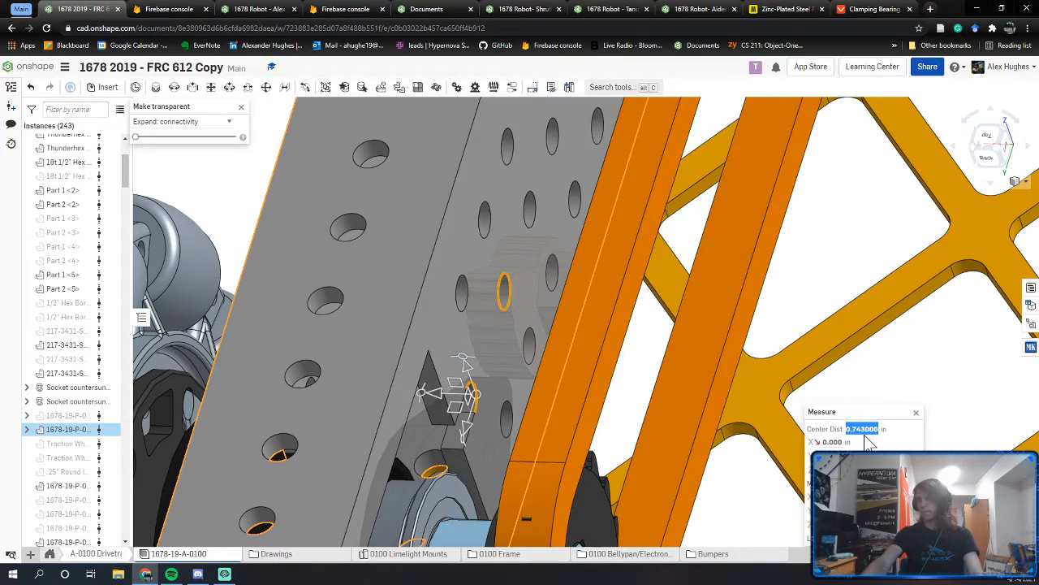
{"action": "left_click", "coordinate": [258, 9]}
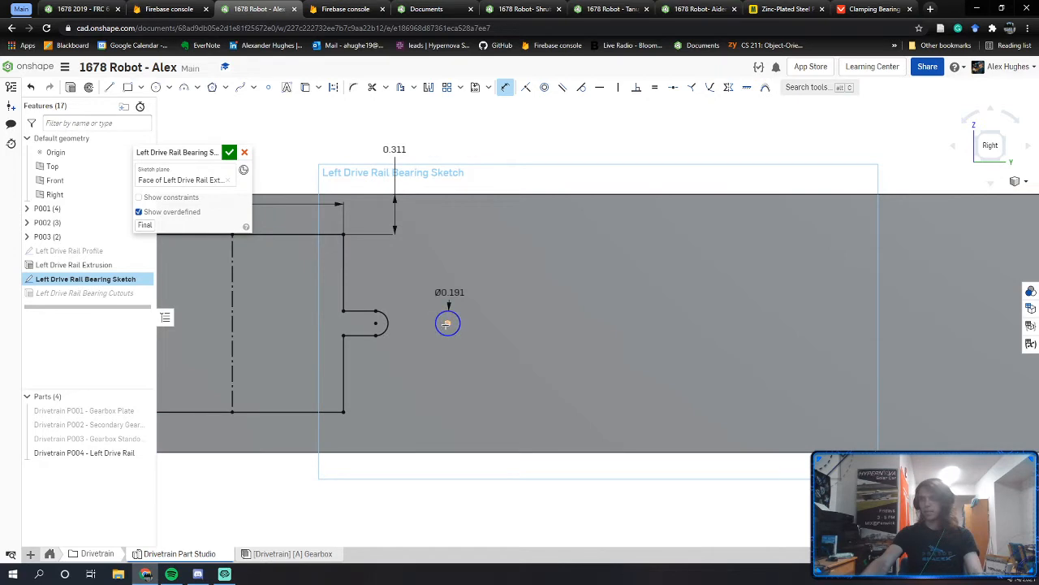
Step: Change the small circle's 0.559 distance from the slot to 0.75
{"action": "double_click", "coordinate": [414, 260]}
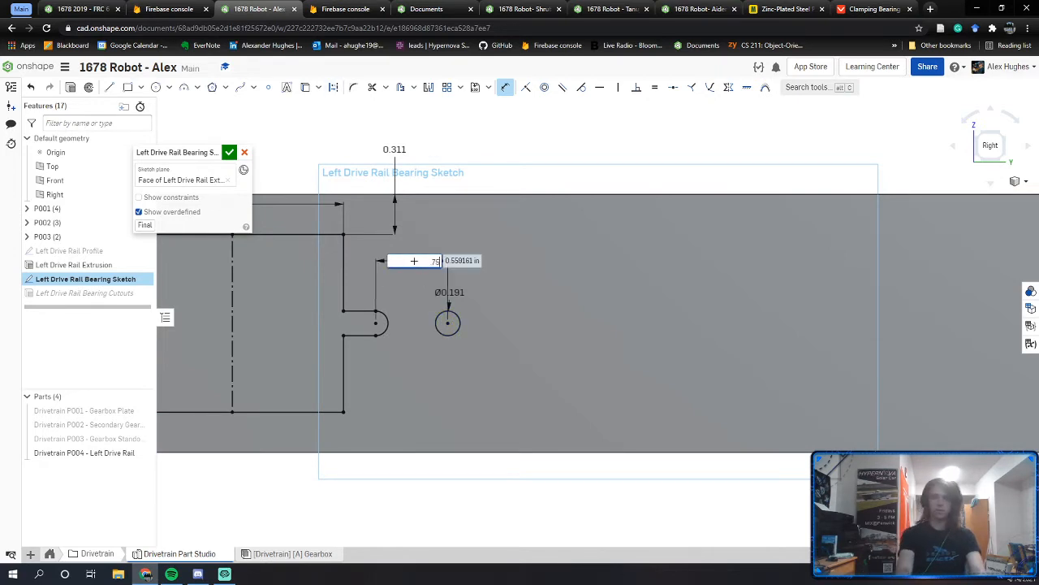
{"action": "key", "text": "Return"}
{"action": "key", "text": "Escape"}
{"action": "scroll", "coordinate": [442, 304], "scroll_direction": "down", "scroll_amount": 1}
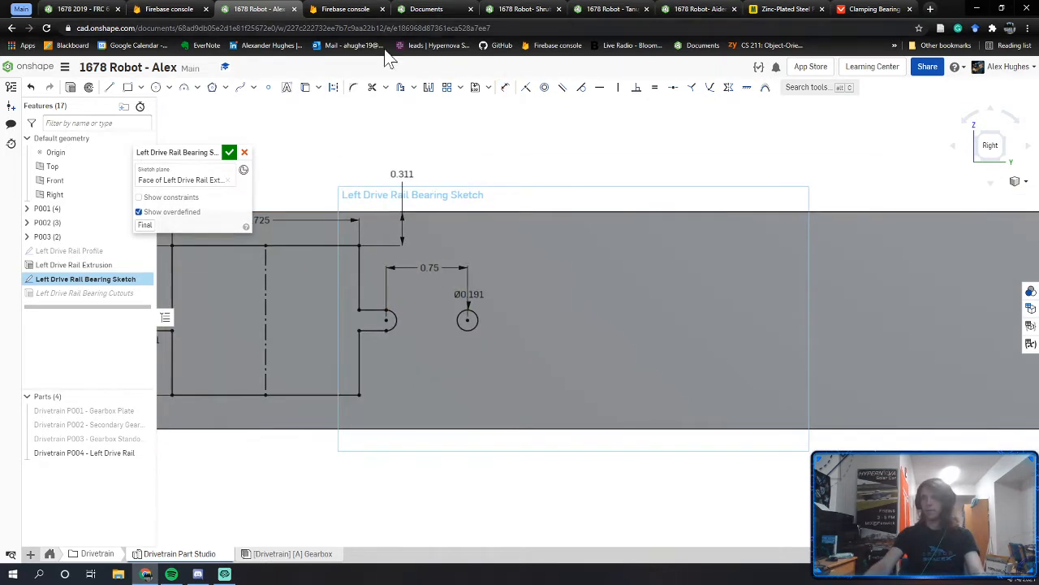
Step: Start mirroring the small circle about the bearing circle's vertical centre line
{"action": "left_click", "coordinate": [428, 87]}
{"action": "scroll", "coordinate": [426, 265], "scroll_direction": "down", "scroll_amount": 3}
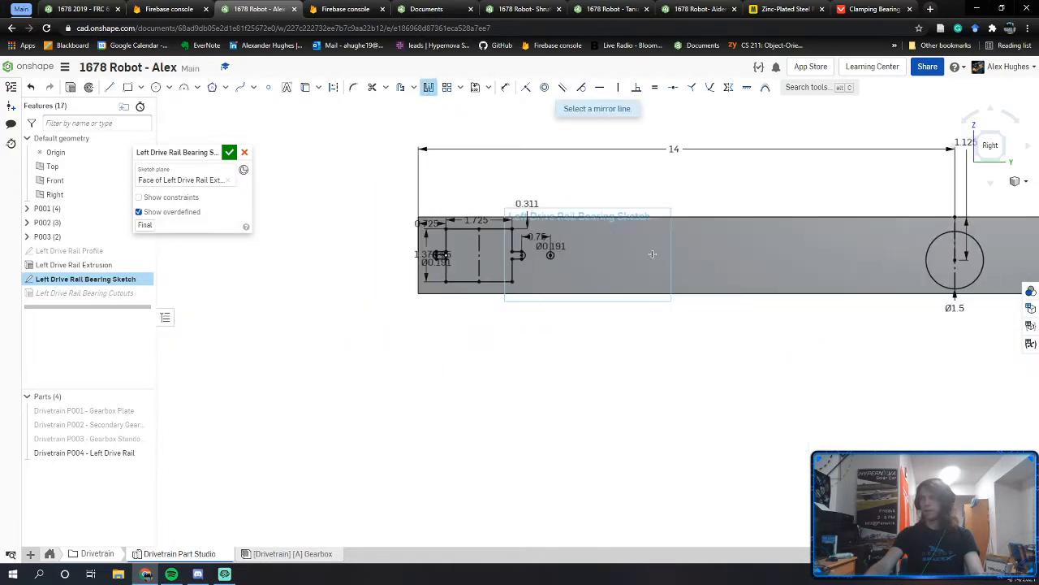
{"action": "left_click", "coordinate": [844, 255]}
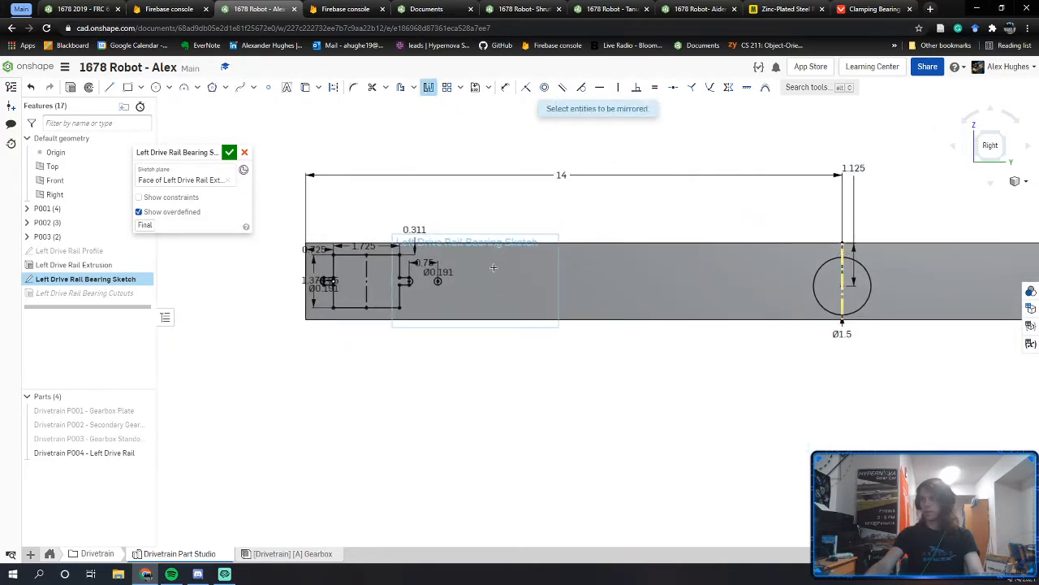
{"action": "left_click", "coordinate": [438, 281]}
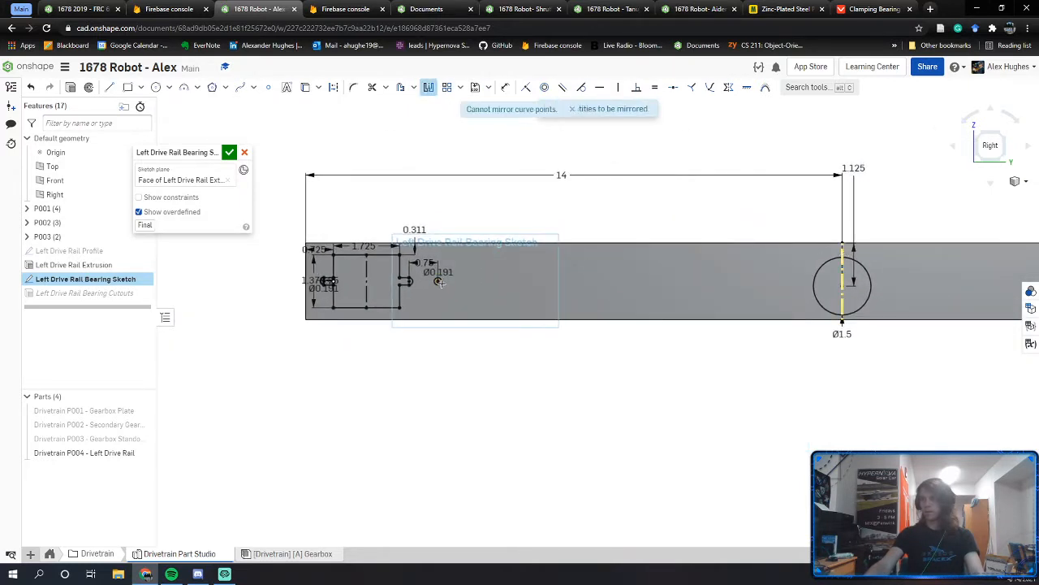
{"action": "middle_click_drag", "start_coordinate": [798, 294], "coordinate": [186, 321]}
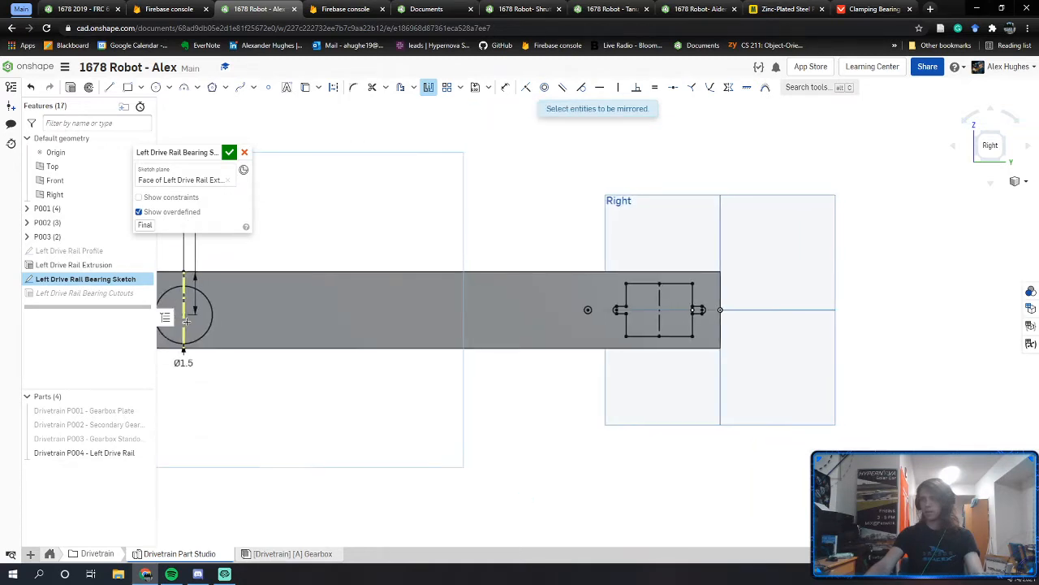
{"action": "middle_click_drag", "start_coordinate": [277, 294], "coordinate": [457, 307]}
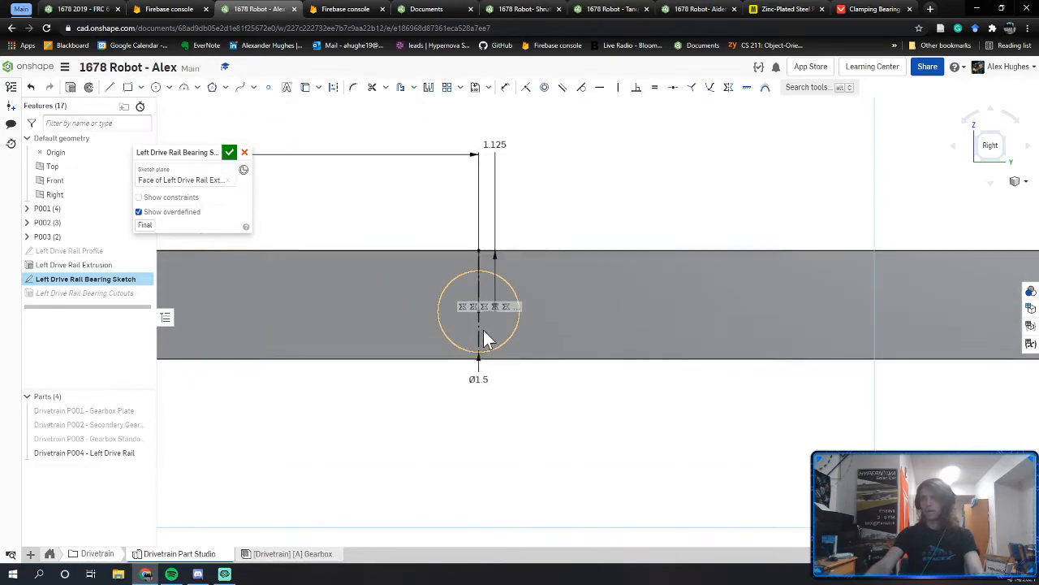
Step: In the 2019 robot assembly, restore part opacity and orbit to face the flange bearing
{"action": "left_click", "coordinate": [119, 10]}
{"action": "scroll", "coordinate": [698, 349], "scroll_direction": "down", "scroll_amount": 5}
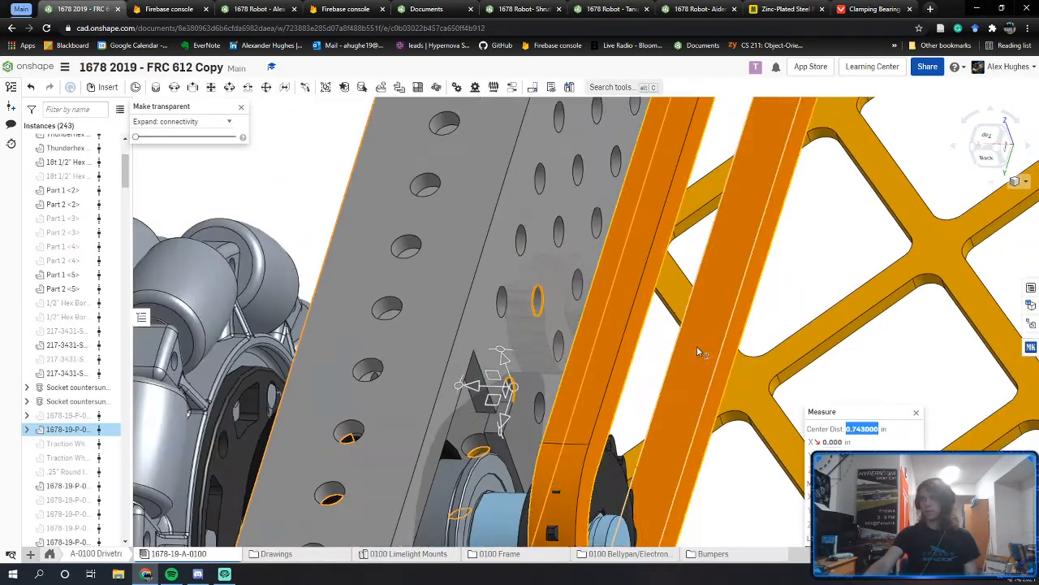
{"action": "middle_click_drag", "start_coordinate": [698, 349], "coordinate": [602, 543]}
{"action": "middle_click_drag", "start_coordinate": [684, 105], "coordinate": [649, 230]}
{"action": "scroll", "coordinate": [626, 431], "scroll_direction": "down", "scroll_amount": 5}
{"action": "right_click_drag", "start_coordinate": [541, 499], "coordinate": [322, 117]}
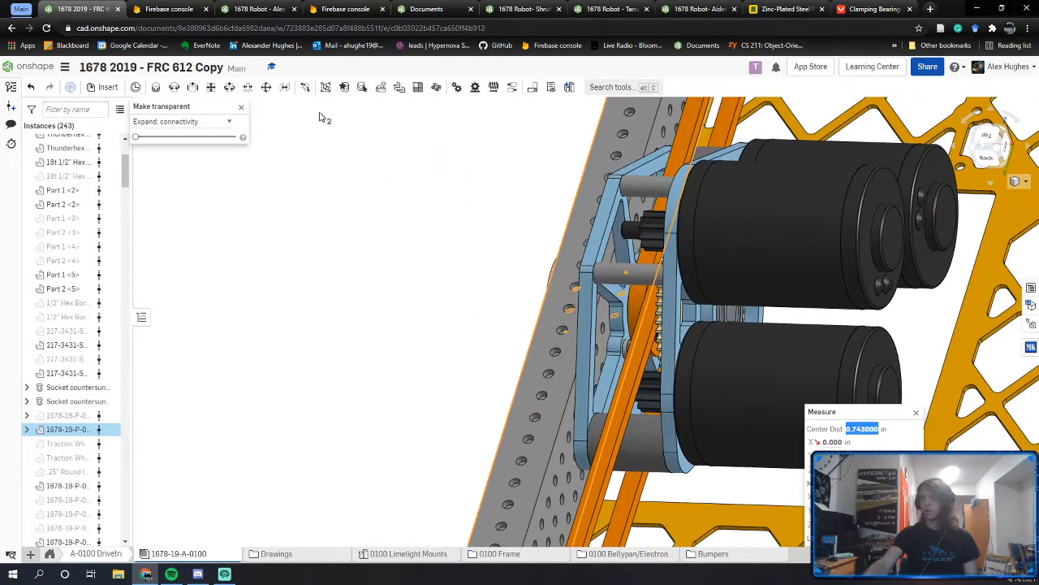
{"action": "left_click", "coordinate": [241, 106]}
{"action": "scroll", "coordinate": [611, 302], "scroll_direction": "up", "scroll_amount": 3}
{"action": "right_click_drag", "start_coordinate": [611, 302], "coordinate": [665, 301]}
{"action": "left_click", "coordinate": [457, 447]}
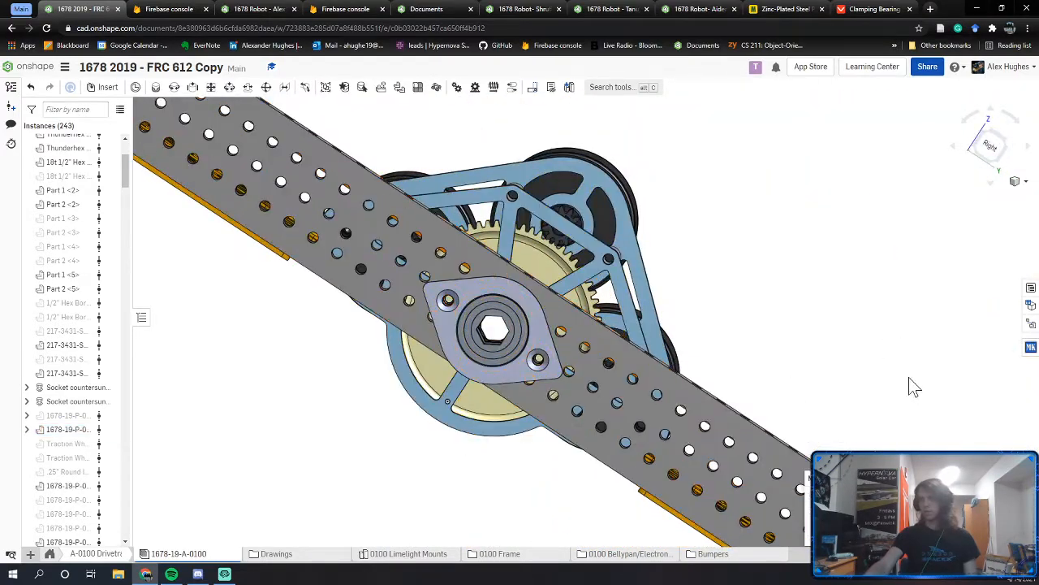
{"action": "right_click_drag", "start_coordinate": [912, 387], "coordinate": [658, 324]}
Step: Make surrounding parts transparent and measure the 0.9375 in axis distance from small hole to bearing
{"action": "right_click", "coordinate": [527, 355]}
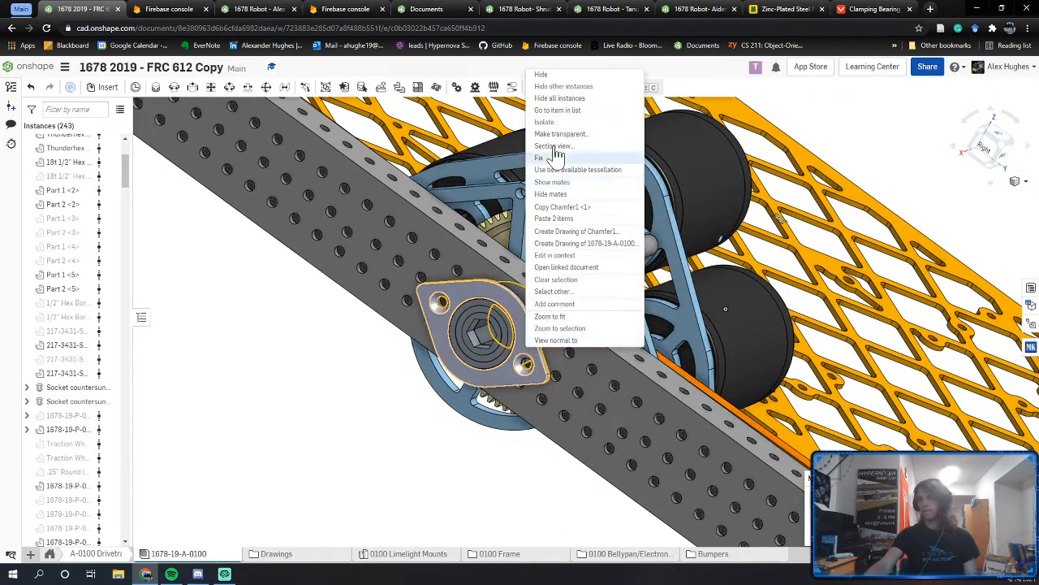
{"action": "left_click", "coordinate": [560, 134]}
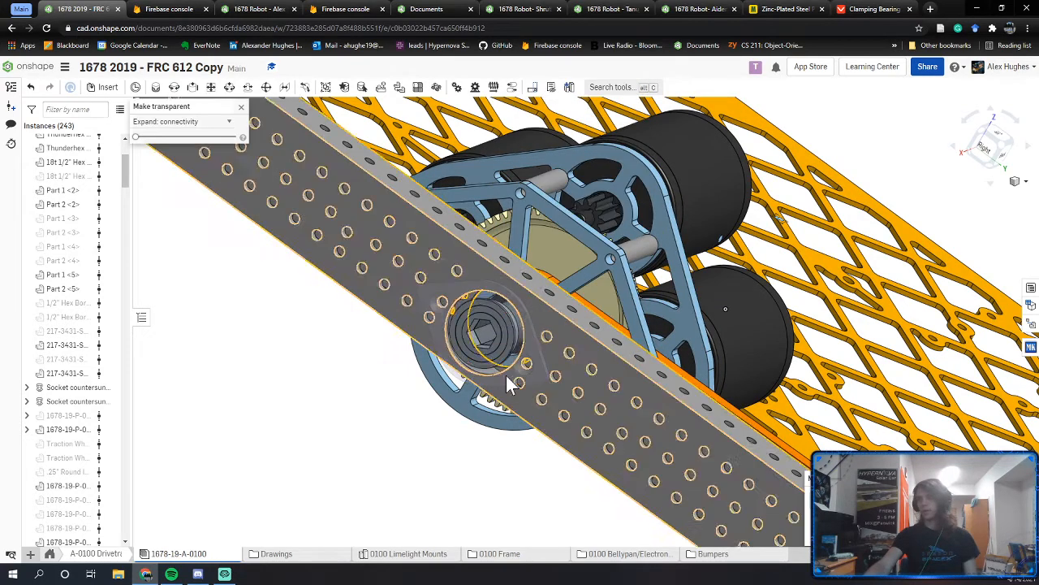
{"action": "scroll", "coordinate": [511, 377], "scroll_direction": "up", "scroll_amount": 5}
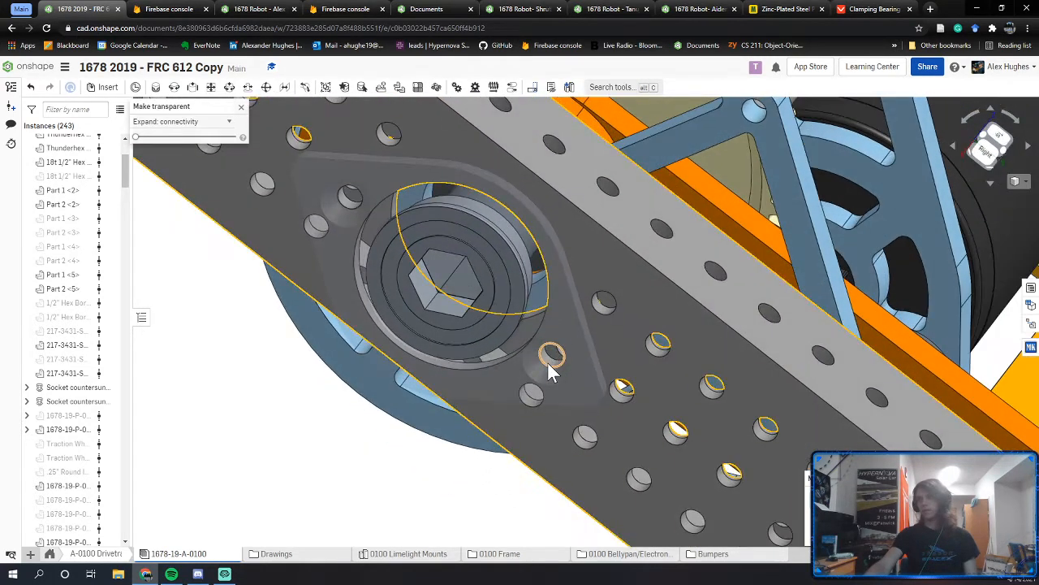
{"action": "scroll", "coordinate": [547, 362], "scroll_direction": "up", "scroll_amount": 5}
{"action": "left_click", "coordinate": [550, 363]}
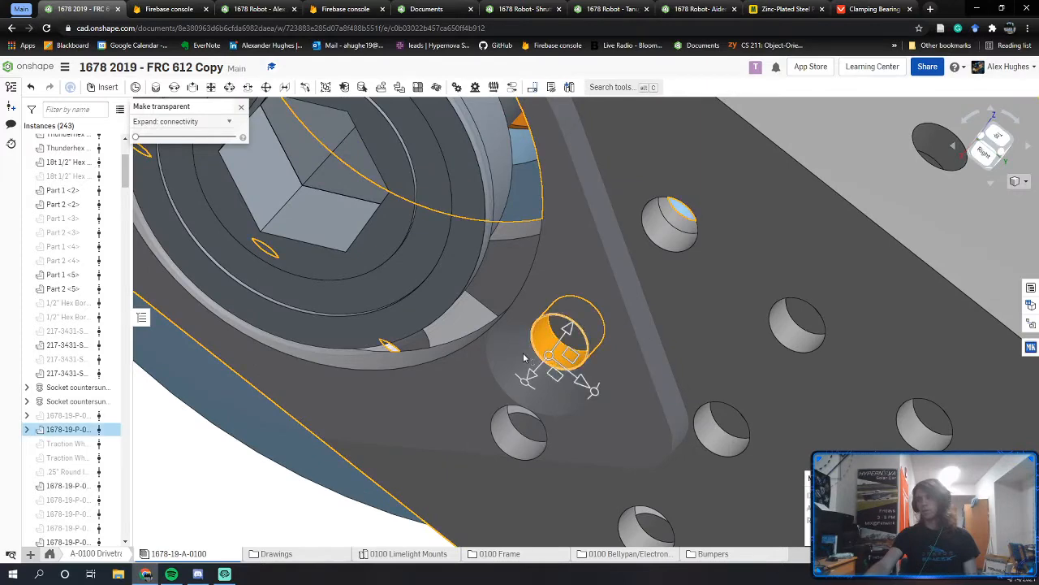
{"action": "left_click", "coordinate": [436, 358]}
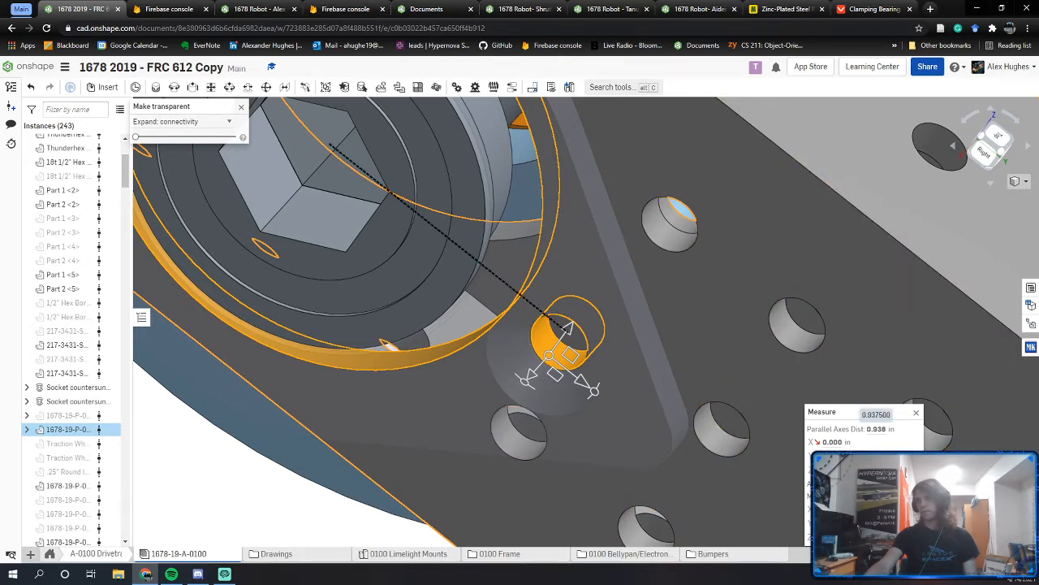
{"action": "left_click", "coordinate": [876, 428]}
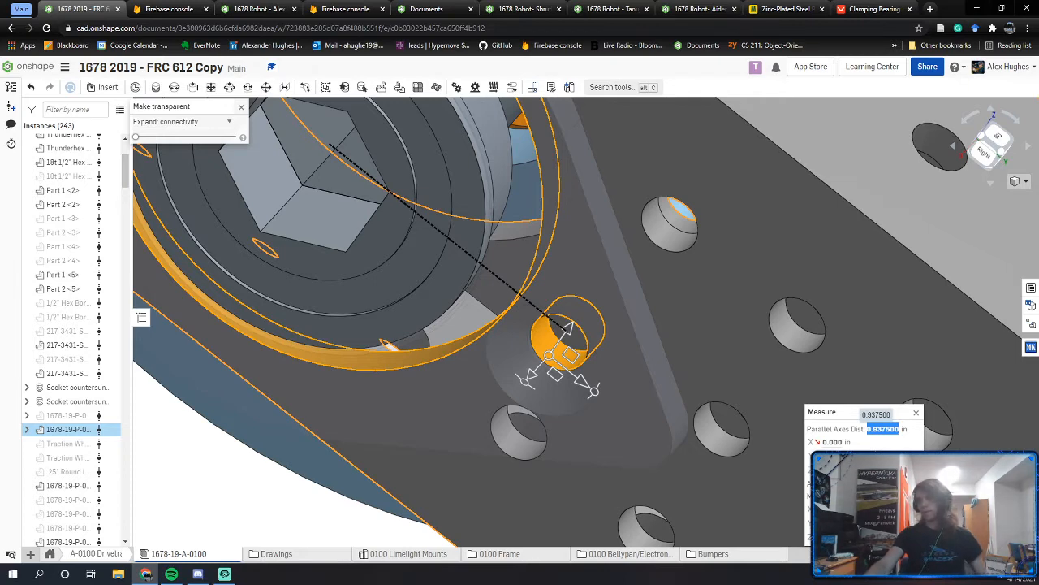
{"action": "right_click_drag", "start_coordinate": [509, 424], "coordinate": [527, 395]}
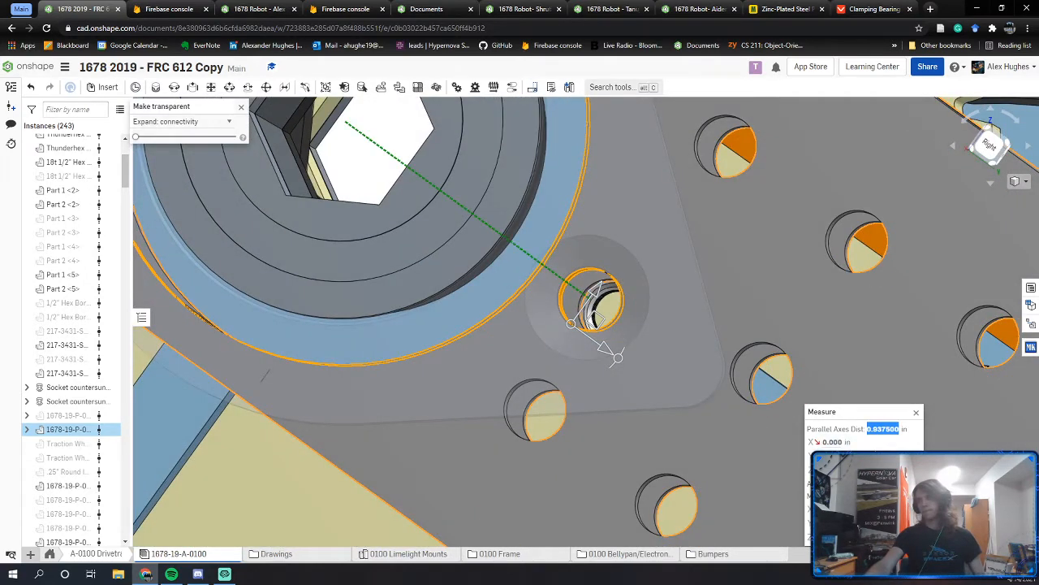
{"action": "scroll", "coordinate": [650, 389], "scroll_direction": "down", "scroll_amount": 3}
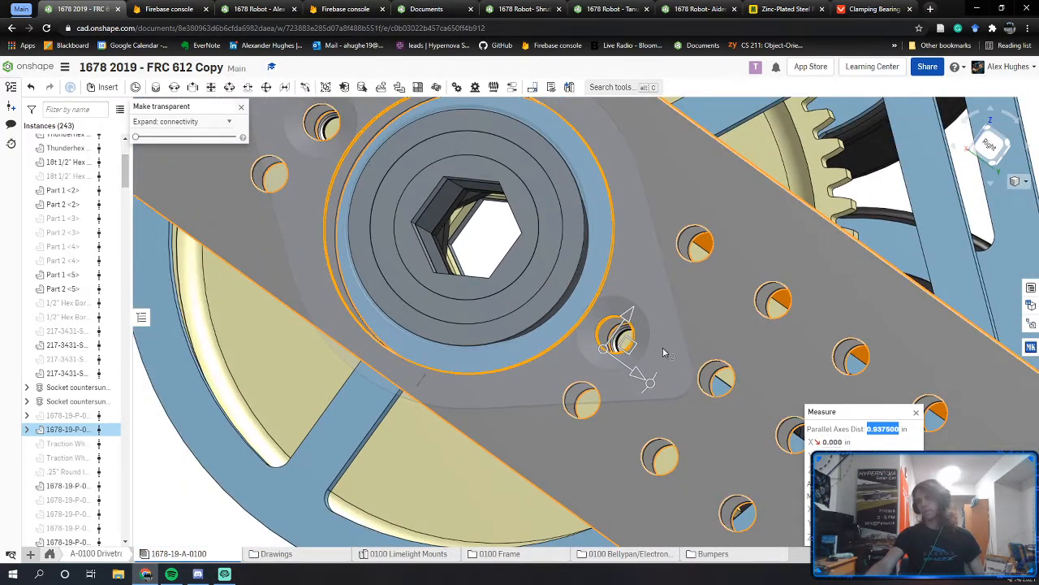
{"action": "right_click_drag", "start_coordinate": [638, 359], "coordinate": [601, 353]}
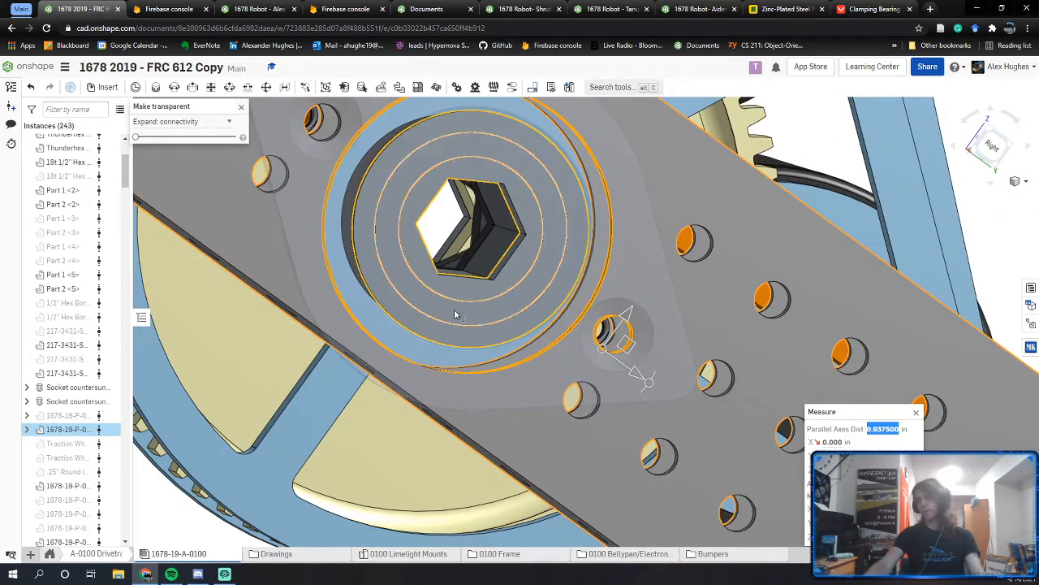
{"action": "right_click_drag", "start_coordinate": [454, 314], "coordinate": [328, 268]}
Step: Draw a small circle to the left of the bearing hole in the bearing sketch
{"action": "left_click", "coordinate": [288, 5]}
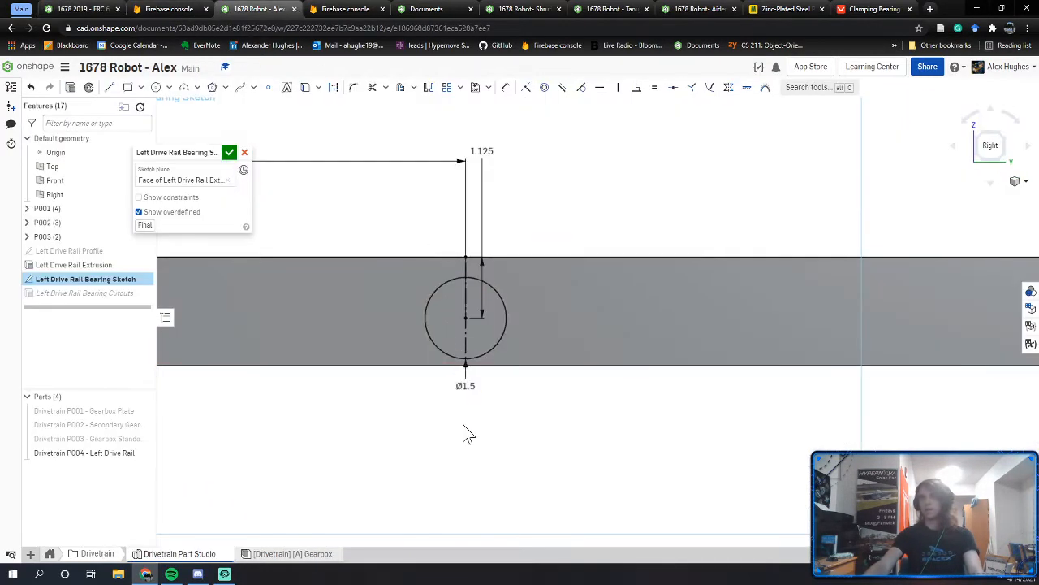
{"action": "middle_click_drag", "start_coordinate": [463, 425], "coordinate": [524, 436]}
{"action": "key", "text": "c"}
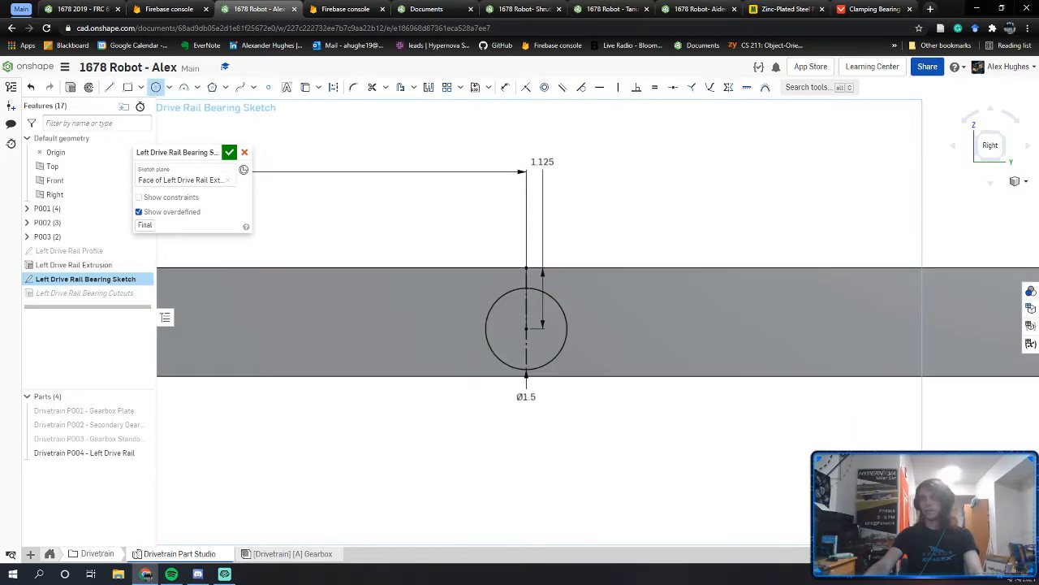
{"action": "left_click", "coordinate": [441, 318]}
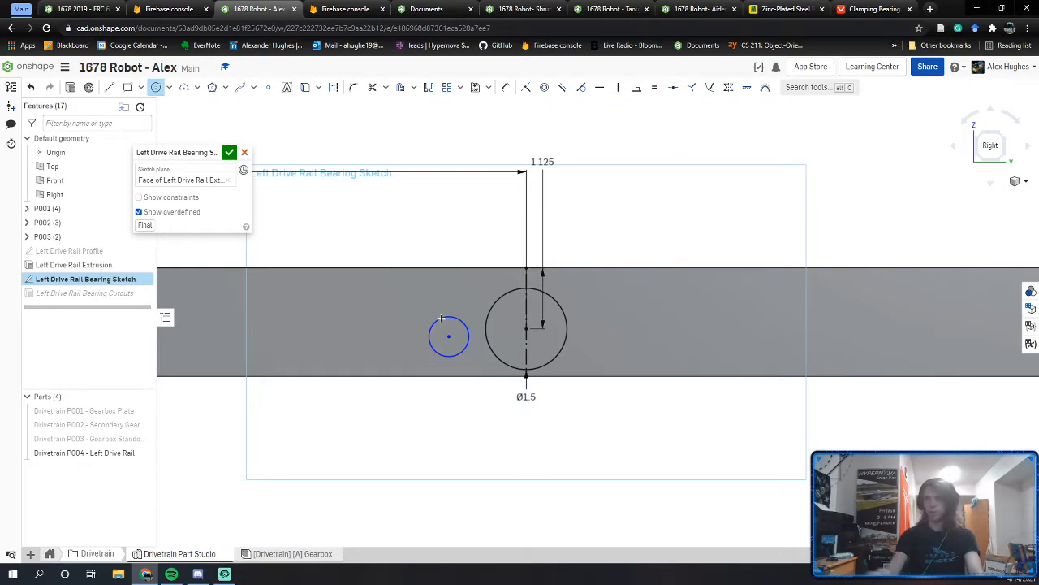
{"action": "key", "text": "Escape"}
Step: Reselect the part in the small hole in the FRC 612 assembly for reference
{"action": "left_click", "coordinate": [83, 9]}
{"action": "right_click_drag", "start_coordinate": [606, 453], "coordinate": [612, 436]}
{"action": "middle_click_drag", "start_coordinate": [612, 435], "coordinate": [530, 326]}
{"action": "right_click_drag", "start_coordinate": [627, 285], "coordinate": [510, 330]}
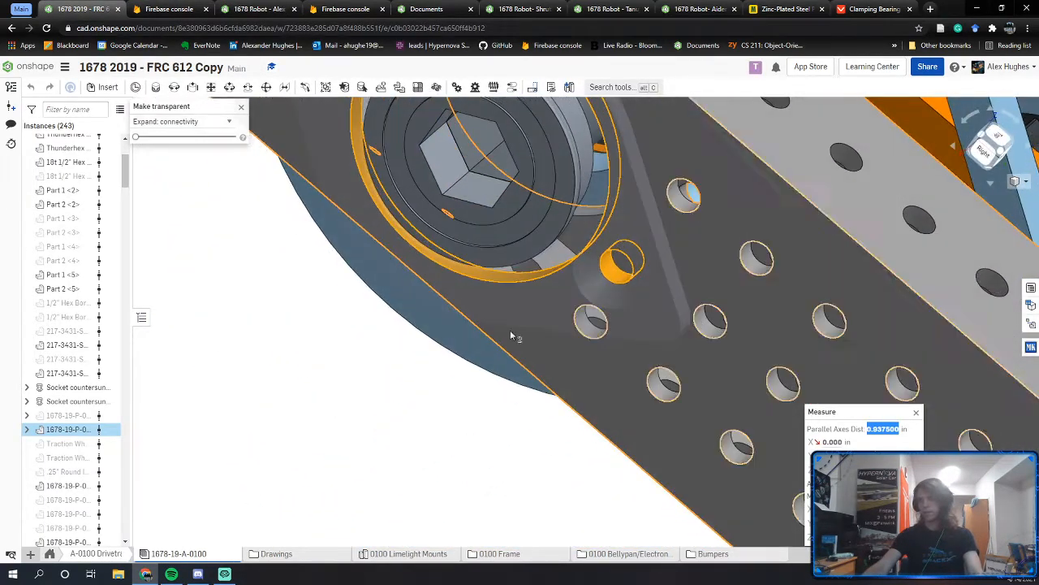
{"action": "key", "text": "Escape"}
{"action": "scroll", "coordinate": [611, 280], "scroll_direction": "up", "scroll_amount": 5}
{"action": "left_click", "coordinate": [621, 279]}
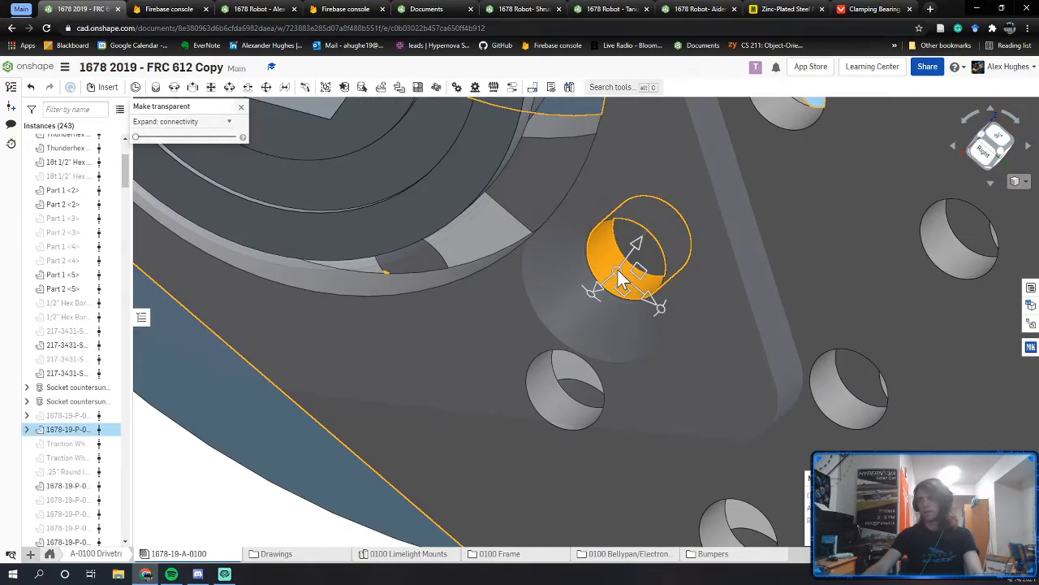
Step: Level the small circle horizontally with the bearing centre and dimension it 0.938 away
{"action": "left_click", "coordinate": [280, 8]}
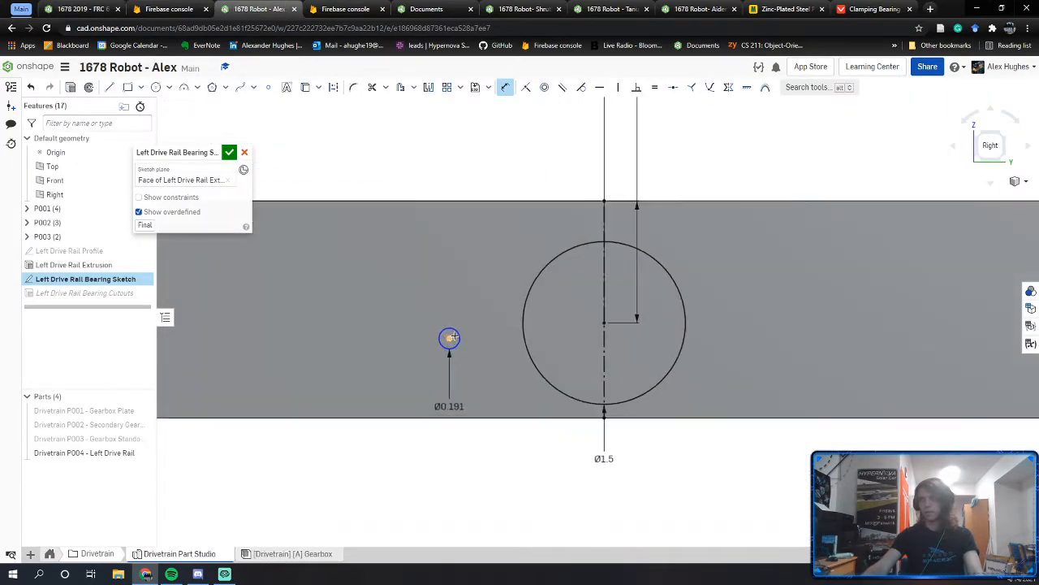
{"action": "key", "text": "Escape"}
{"action": "left_click", "coordinate": [451, 338]}
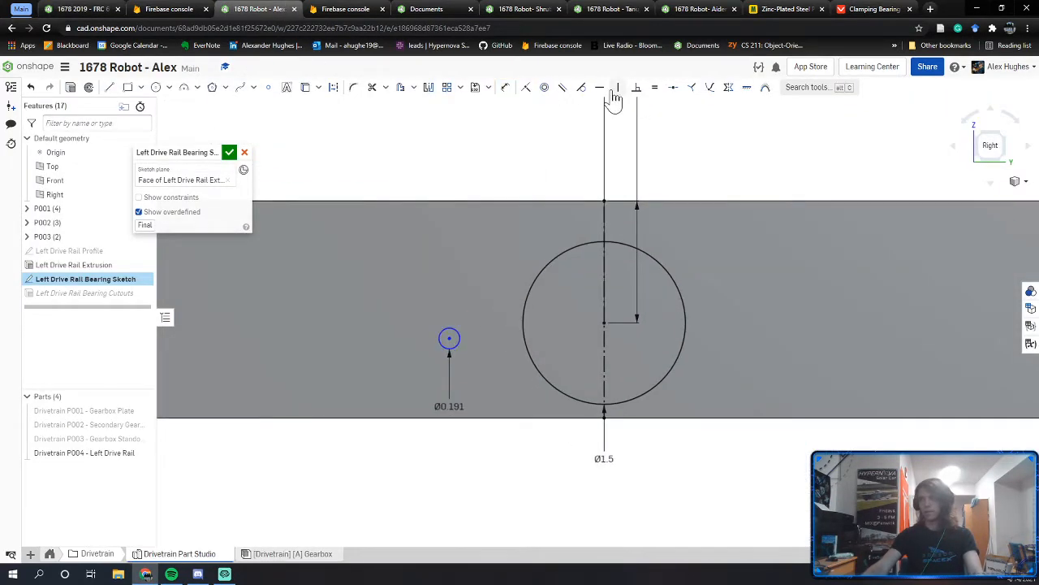
{"action": "left_click", "coordinate": [601, 89]}
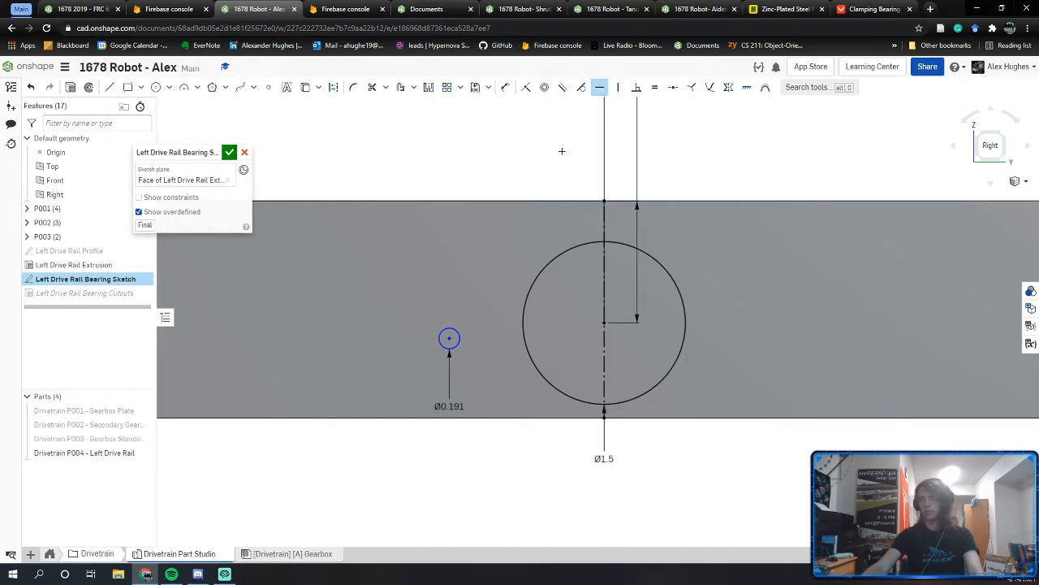
{"action": "left_click", "coordinate": [450, 337]}
{"action": "left_click", "coordinate": [603, 323]}
{"action": "key", "text": "d"}
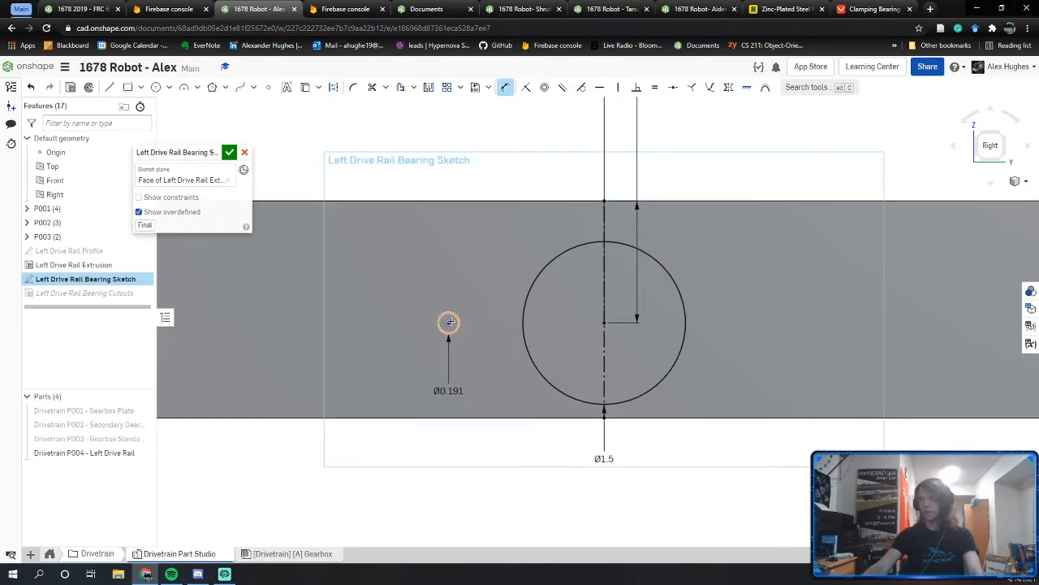
{"action": "left_click", "coordinate": [602, 322]}
{"action": "left_click", "coordinate": [510, 284]}
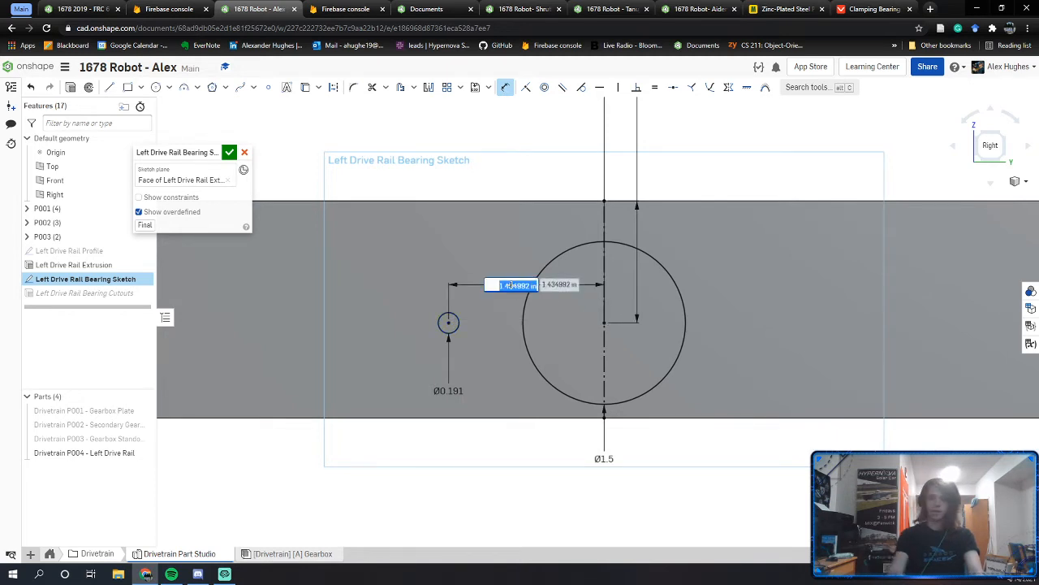
{"action": "type", "text": "0.938"}
{"action": "key", "text": "Return"}
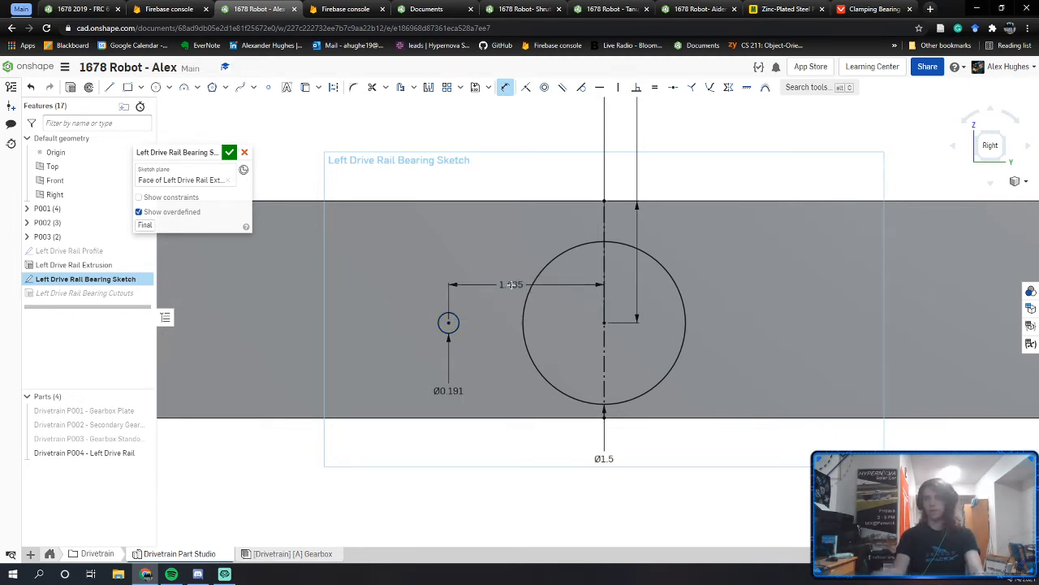
{"action": "key", "text": "Escape"}
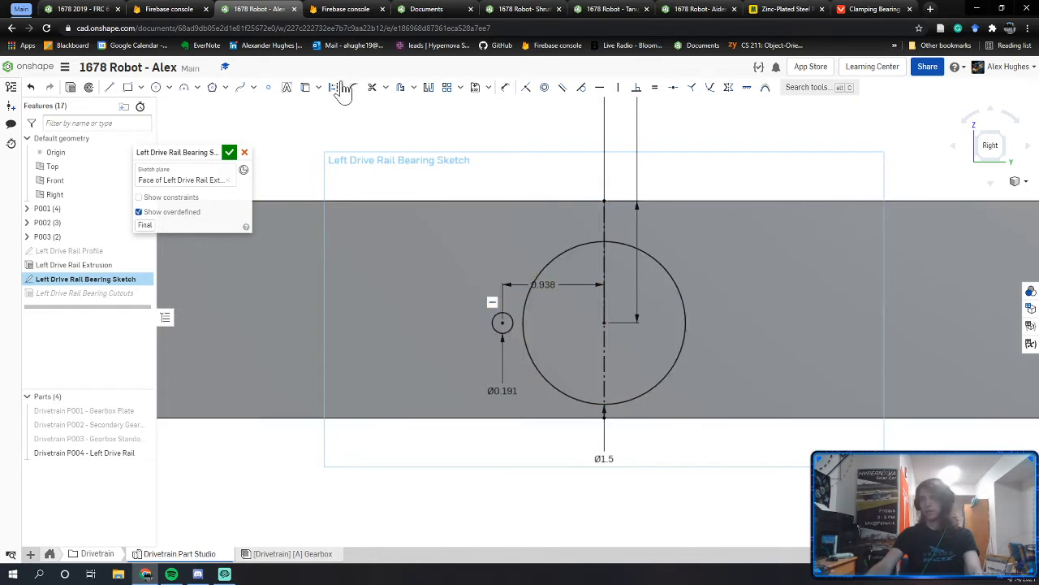
Step: Mirror the small circle about the vertical centre line and close the sketch
{"action": "left_click", "coordinate": [428, 87]}
{"action": "left_click", "coordinate": [604, 227]}
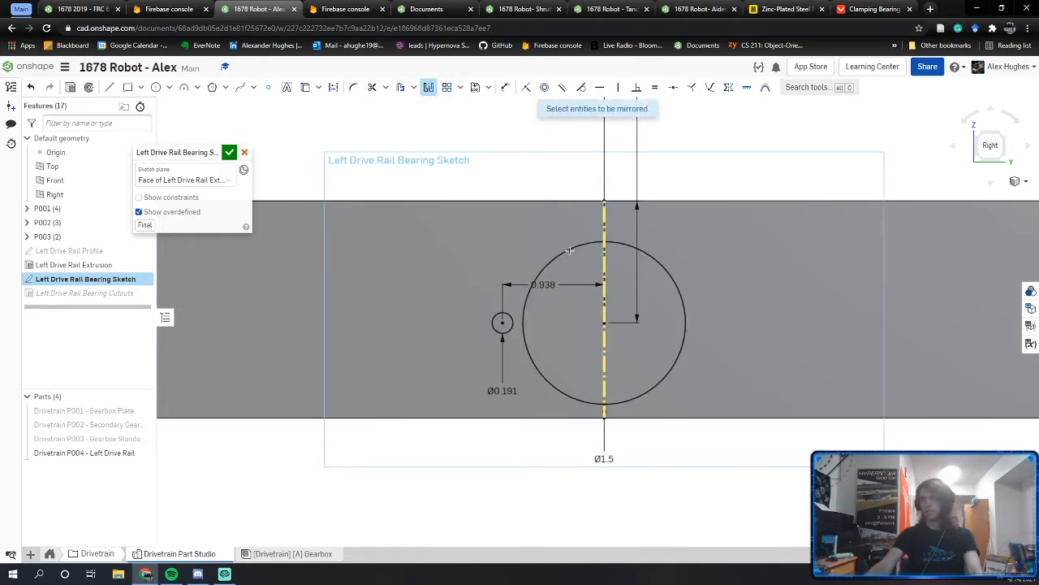
{"action": "left_click", "coordinate": [493, 323]}
{"action": "key", "text": "Escape"}
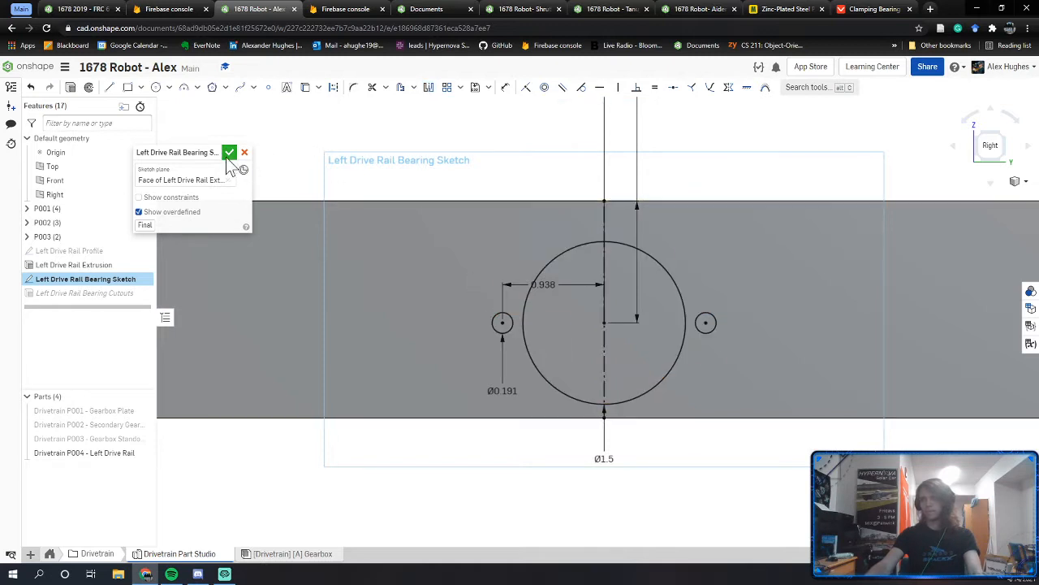
{"action": "left_click", "coordinate": [229, 153]}
{"action": "right_click_drag", "start_coordinate": [360, 227], "coordinate": [390, 229]}
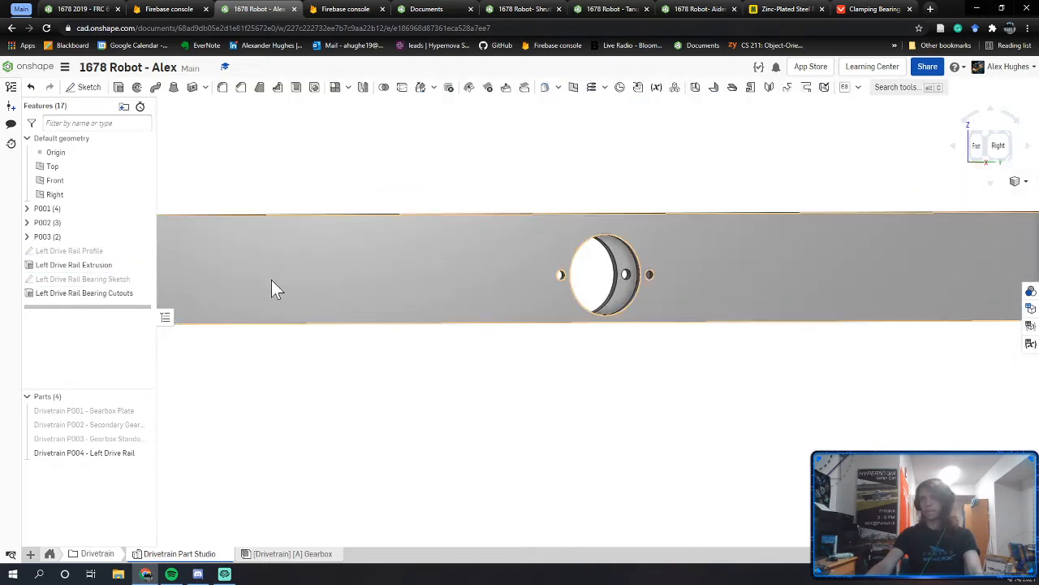
{"action": "scroll", "coordinate": [510, 317], "scroll_direction": "up", "scroll_amount": 1}
{"action": "middle_click_drag", "start_coordinate": [536, 342], "coordinate": [566, 403]}
{"action": "scroll", "coordinate": [565, 403], "scroll_direction": "down", "scroll_amount": 4}
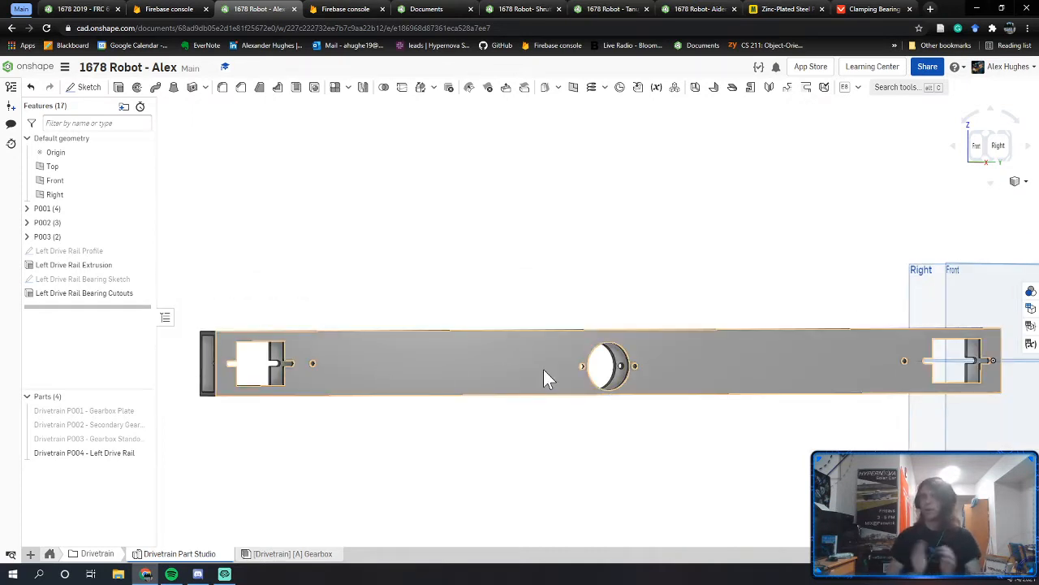
{"action": "right_click", "coordinate": [566, 479]}
{"action": "left_click", "coordinate": [430, 453]}
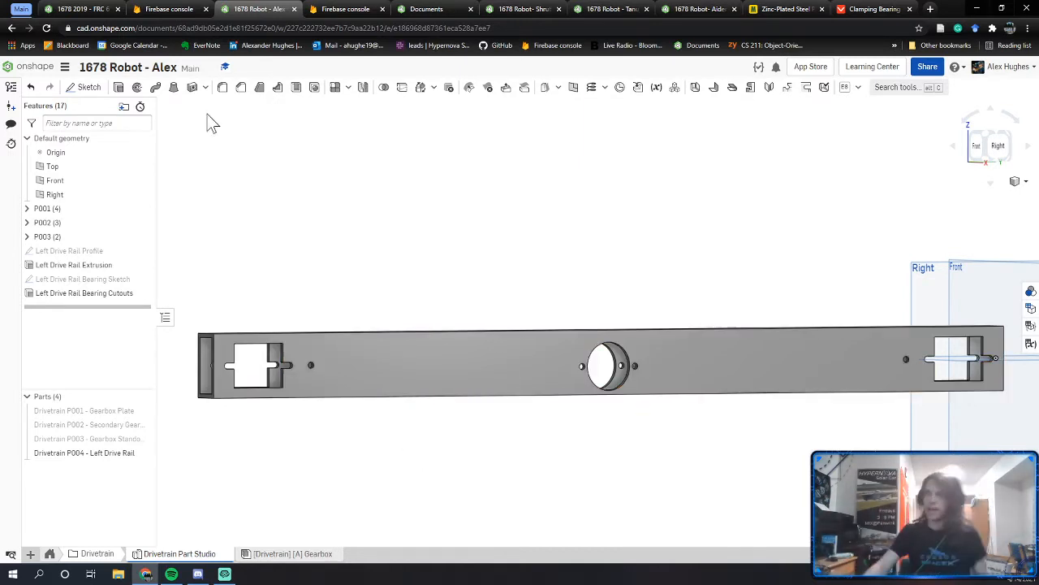
{"action": "middle_click_drag", "start_coordinate": [286, 275], "coordinate": [343, 242]}
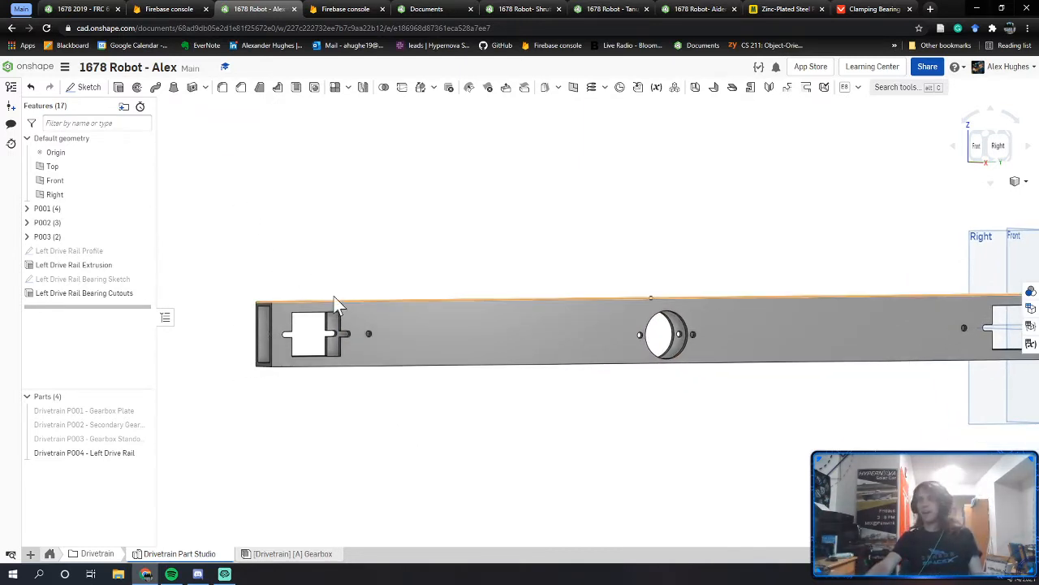
{"action": "right_click_drag", "start_coordinate": [406, 235], "coordinate": [445, 255]}
{"action": "left_click", "coordinate": [81, 9]}
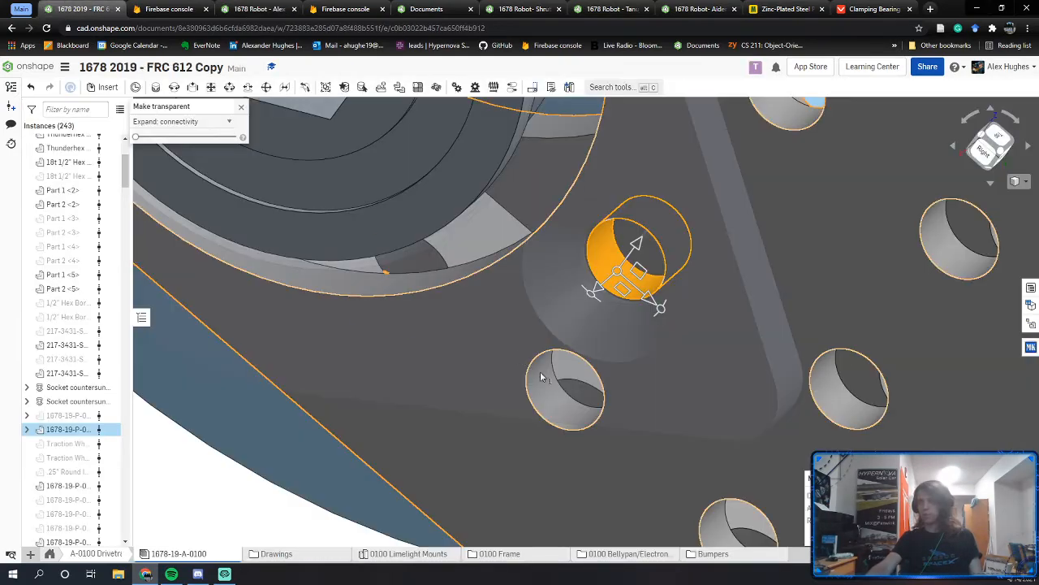
{"action": "scroll", "coordinate": [581, 369], "scroll_direction": "down", "scroll_amount": 5}
{"action": "scroll", "coordinate": [570, 380], "scroll_direction": "down", "scroll_amount": 2}
{"action": "right_click_drag", "start_coordinate": [528, 327], "coordinate": [269, 188]}
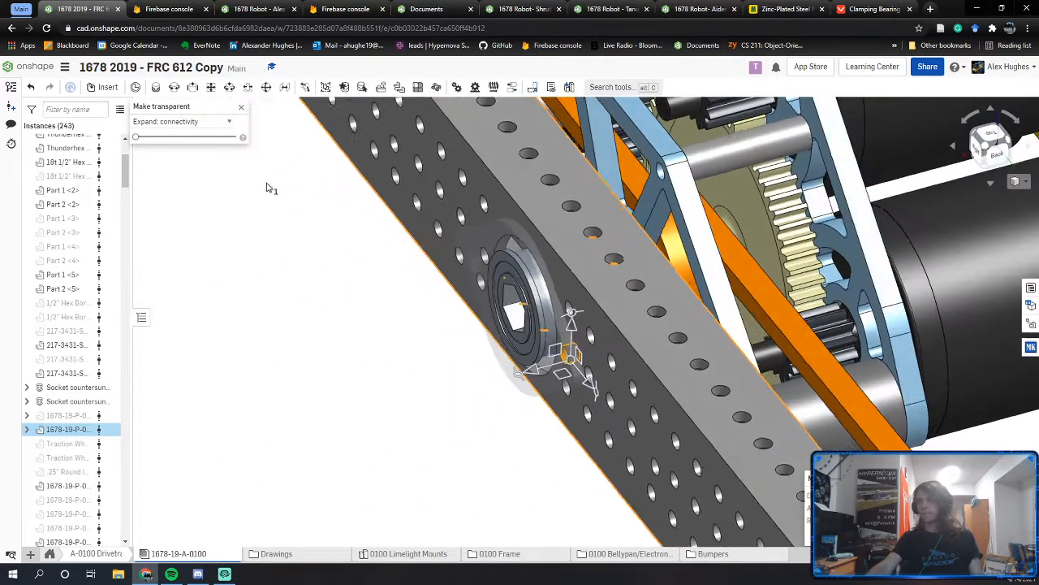
{"action": "left_click", "coordinate": [242, 108]}
{"action": "scroll", "coordinate": [576, 341], "scroll_direction": "down", "scroll_amount": 6}
{"action": "right_click_drag", "start_coordinate": [576, 343], "coordinate": [457, 358]}
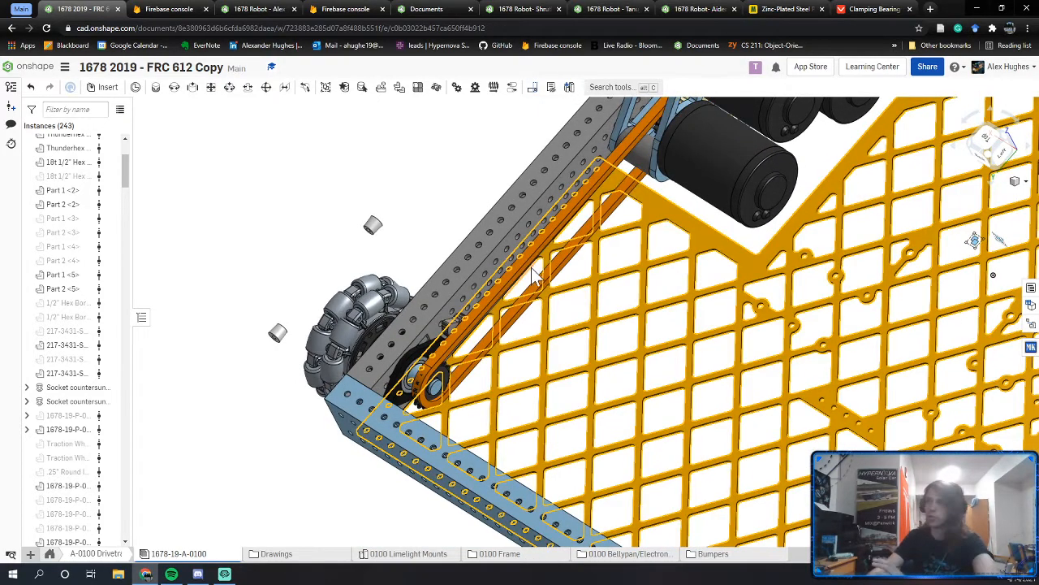
{"action": "right_click_drag", "start_coordinate": [495, 329], "coordinate": [517, 314]}
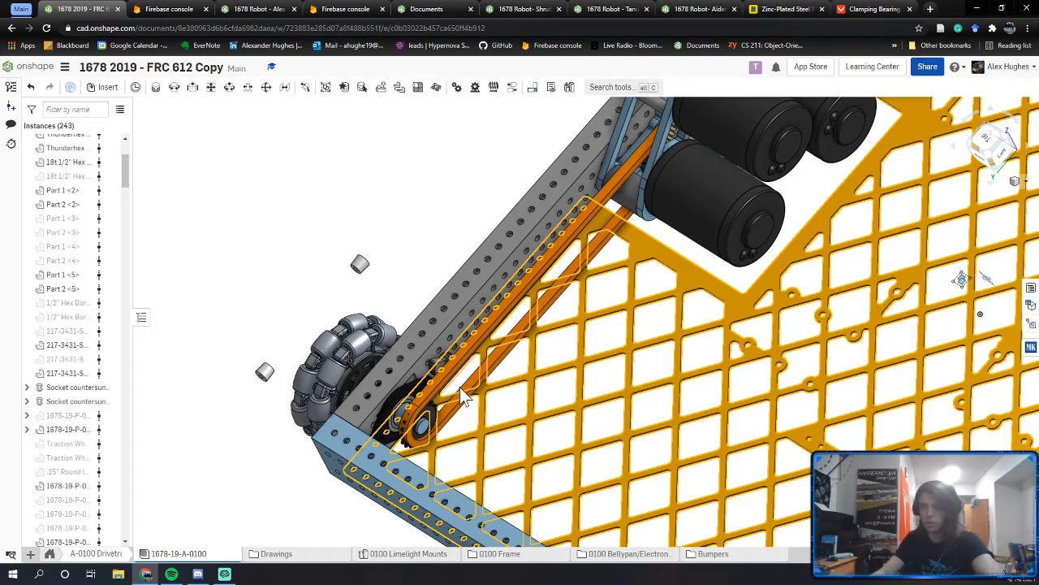
{"action": "right_click_drag", "start_coordinate": [460, 387], "coordinate": [443, 410]}
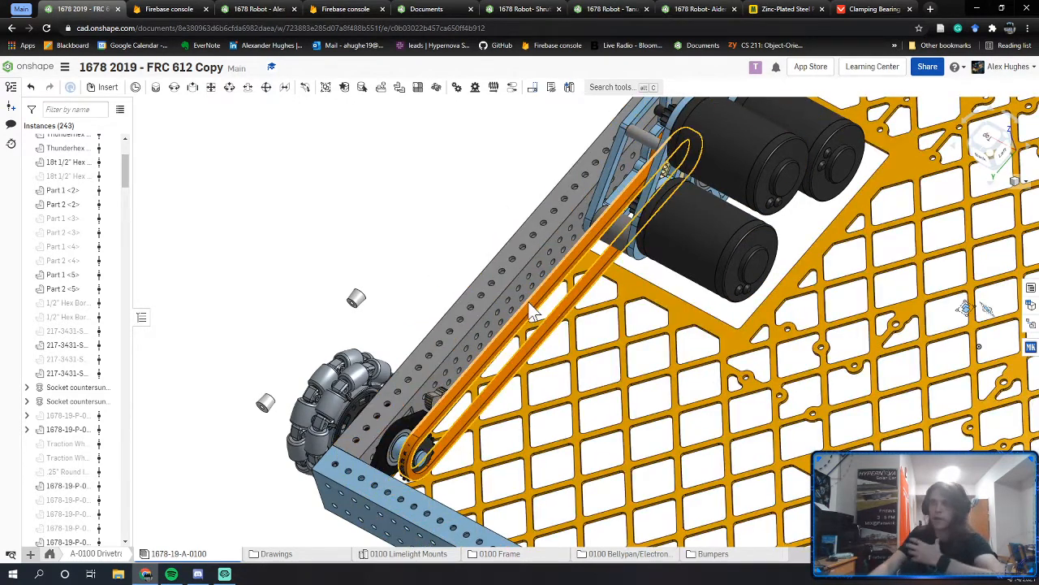
{"action": "scroll", "coordinate": [430, 406], "scroll_direction": "up", "scroll_amount": 3}
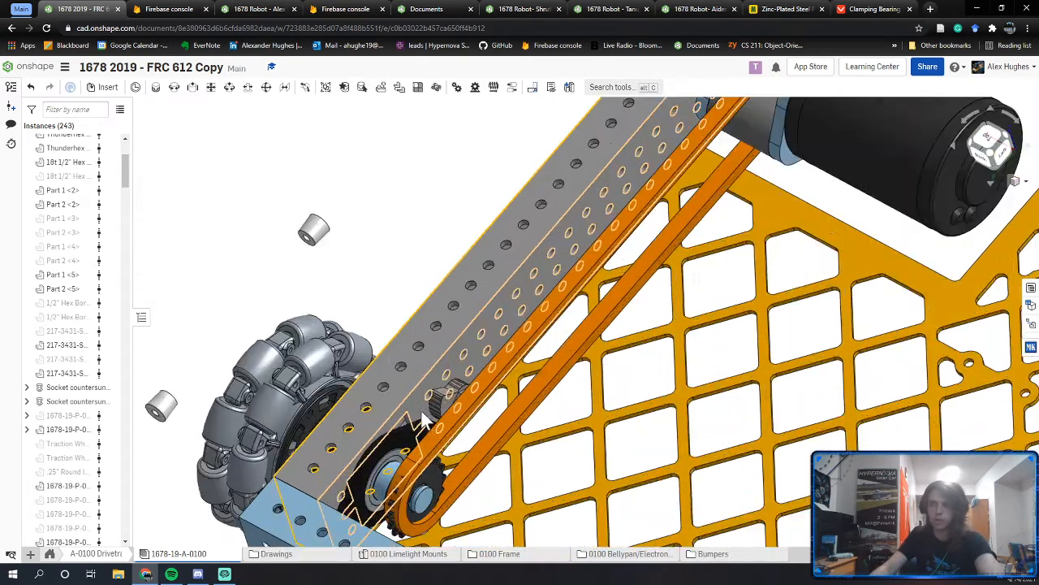
{"action": "scroll", "coordinate": [431, 413], "scroll_direction": "up", "scroll_amount": 4}
{"action": "scroll", "coordinate": [536, 320], "scroll_direction": "up", "scroll_amount": 2}
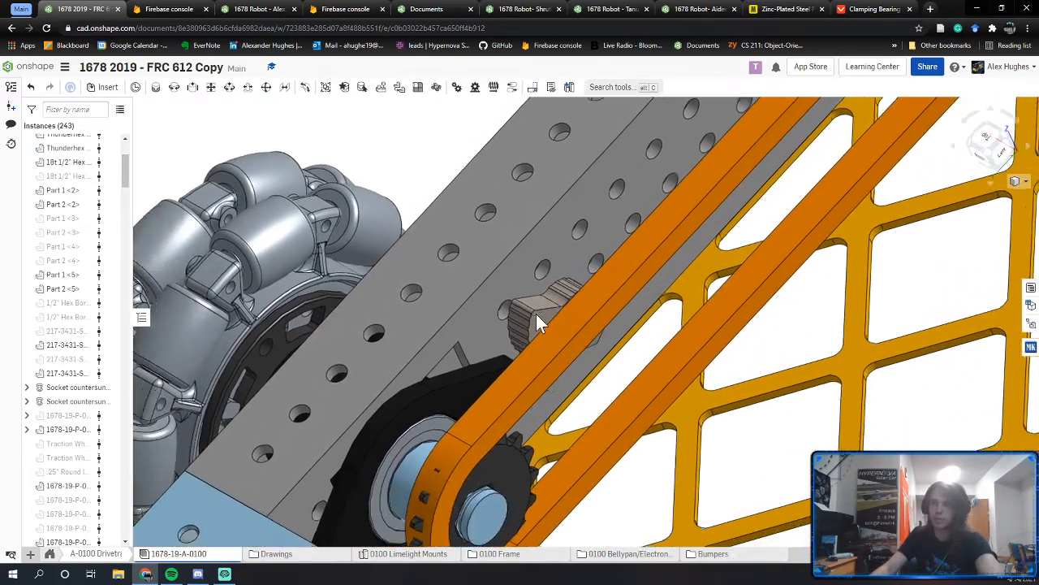
{"action": "middle_click_drag", "start_coordinate": [536, 322], "coordinate": [566, 299]}
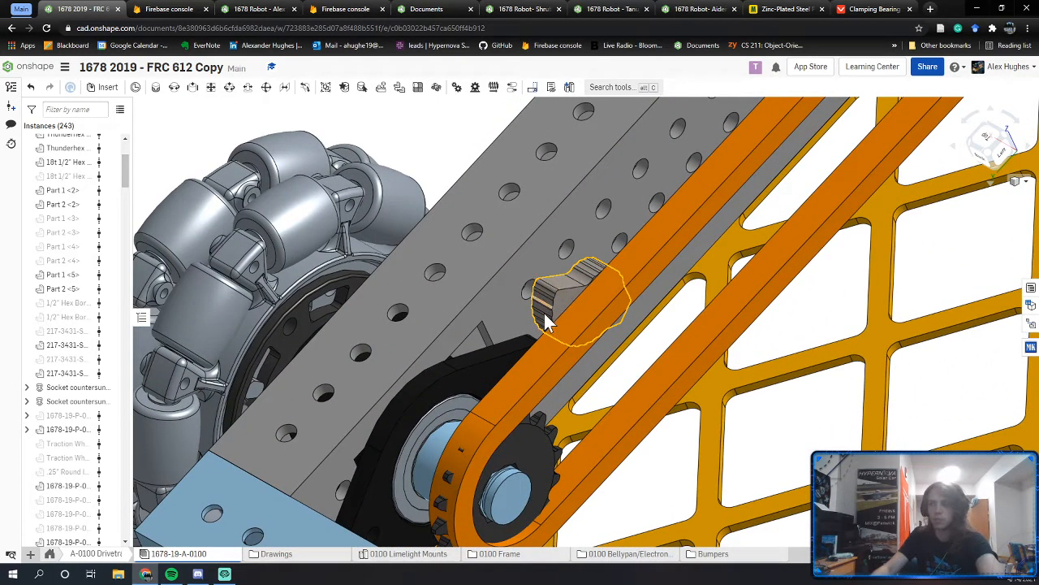
{"action": "mouse_move", "coordinate": [581, 291]}
{"action": "right_mouse_down"}
{"action": "mouse_move", "coordinate": [586, 298]}
{"action": "mouse_move", "coordinate": [562, 292]}
{"action": "right_mouse_up"}
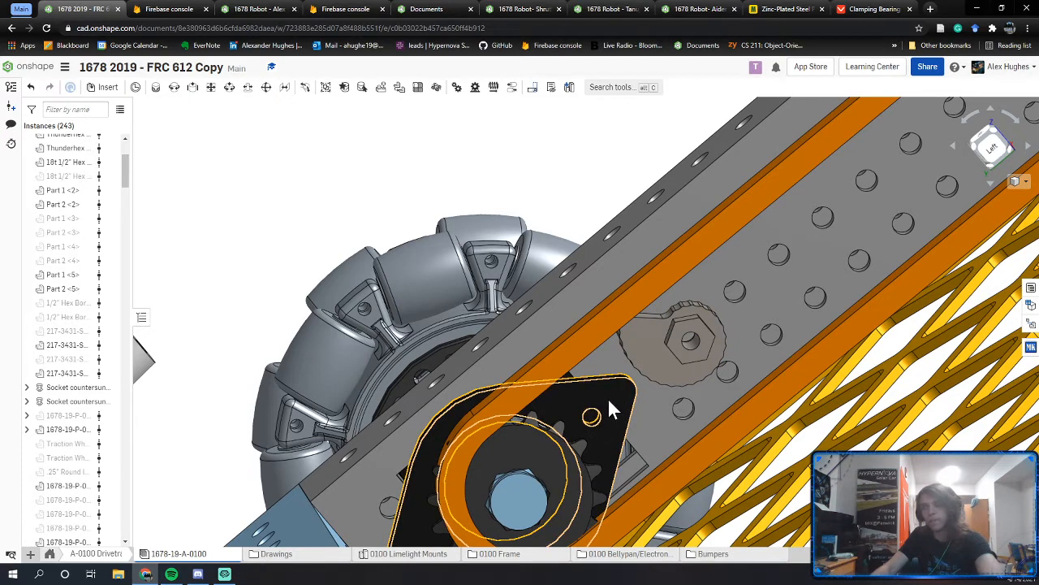
{"action": "middle_click_drag", "start_coordinate": [597, 364], "coordinate": [598, 351]}
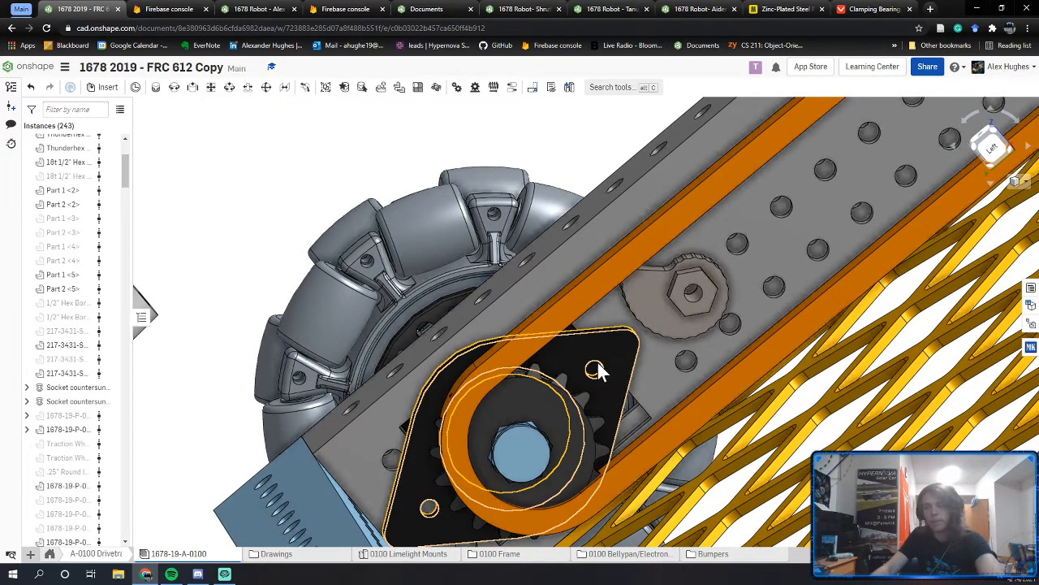
{"action": "right_click_drag", "start_coordinate": [604, 369], "coordinate": [587, 404]}
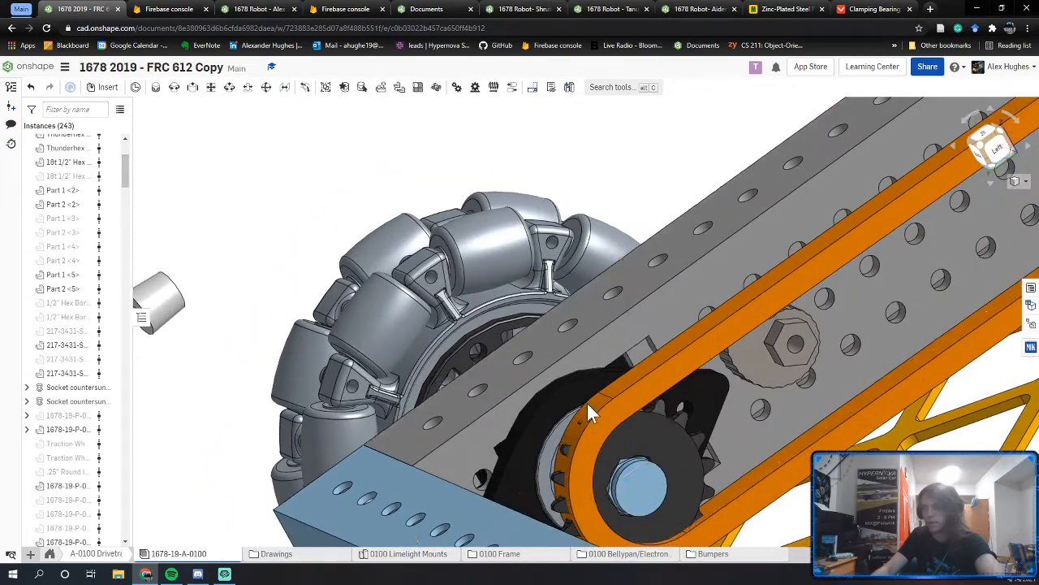
{"action": "right_click_drag", "start_coordinate": [688, 428], "coordinate": [673, 390]}
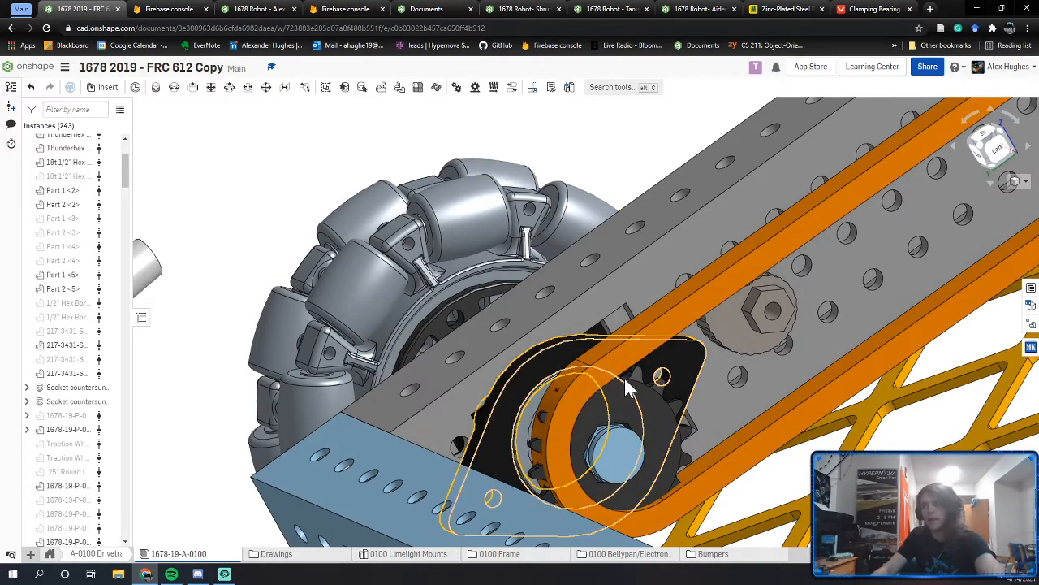
{"action": "scroll", "coordinate": [568, 398], "scroll_direction": "down", "scroll_amount": 10}
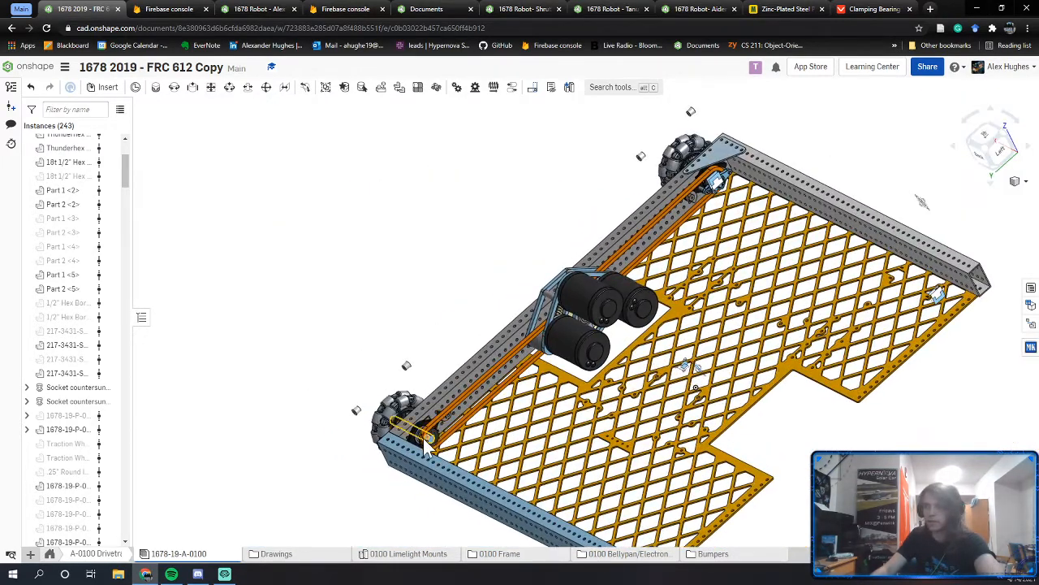
{"action": "scroll", "coordinate": [439, 431], "scroll_direction": "up", "scroll_amount": 5}
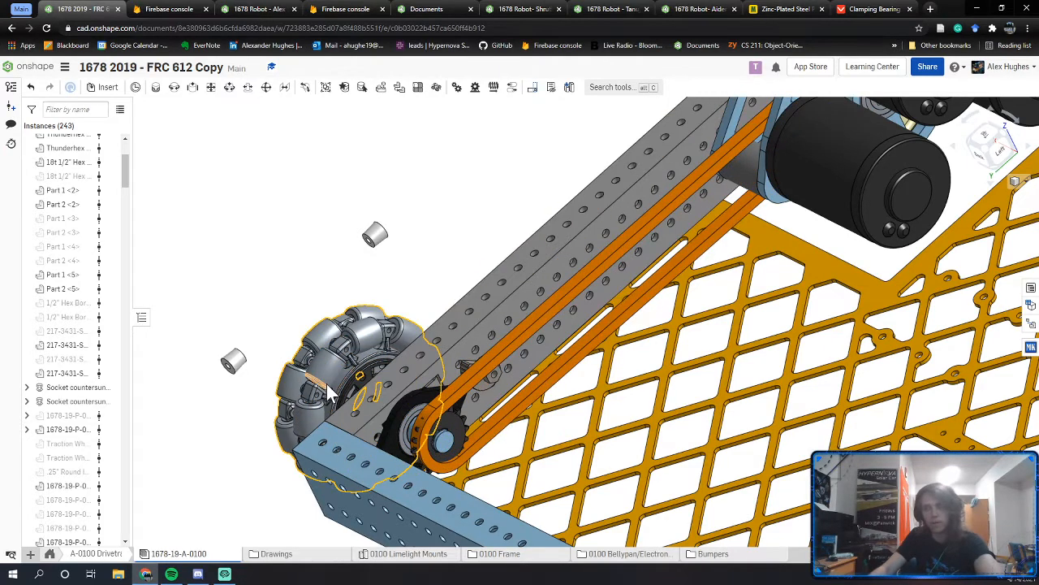
{"action": "left_click", "coordinate": [467, 368]}
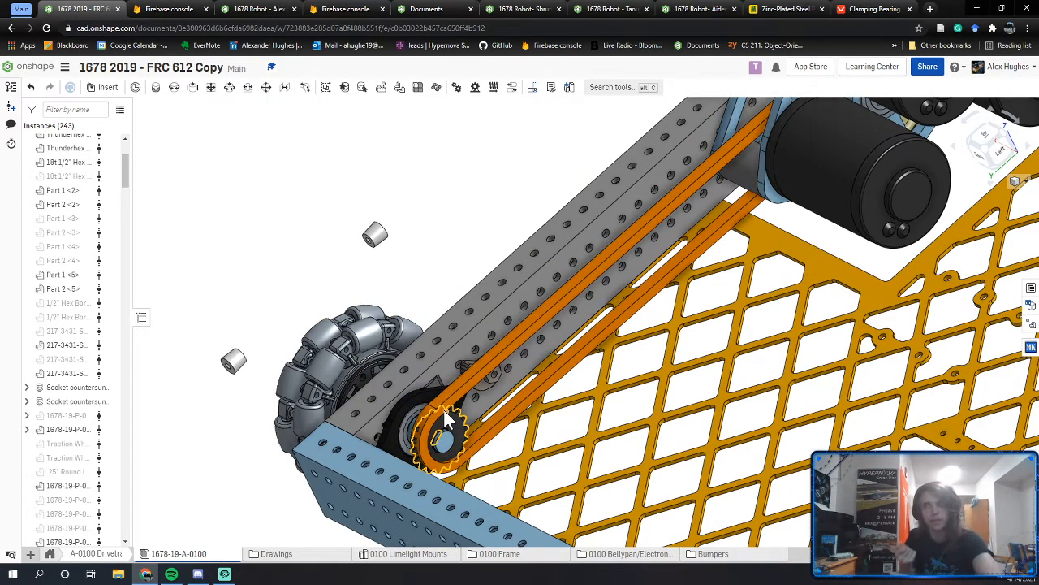
{"action": "scroll", "coordinate": [544, 417], "scroll_direction": "up", "scroll_amount": 5}
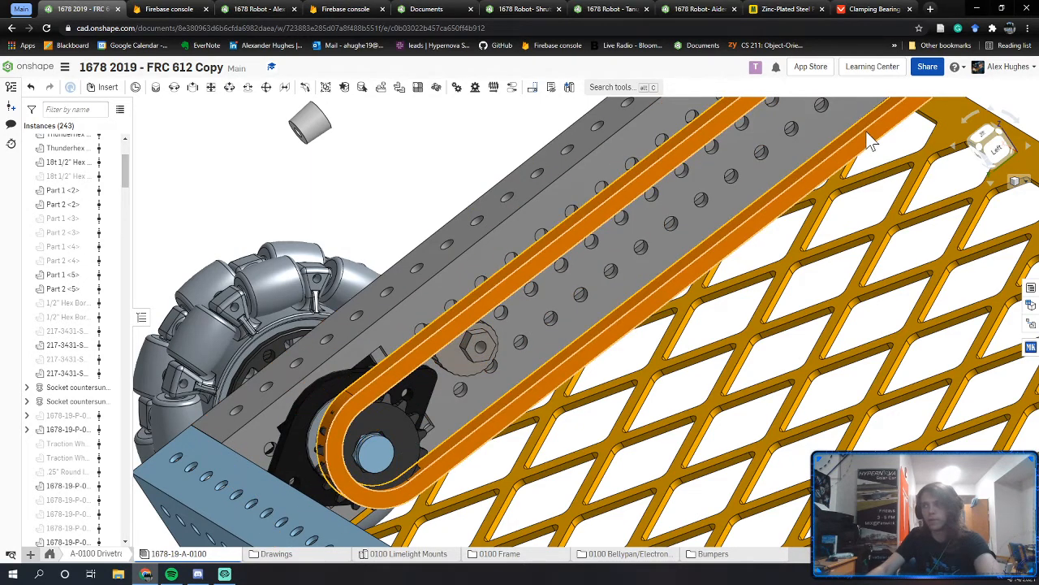
{"action": "scroll", "coordinate": [855, 134], "scroll_direction": "down", "scroll_amount": 4}
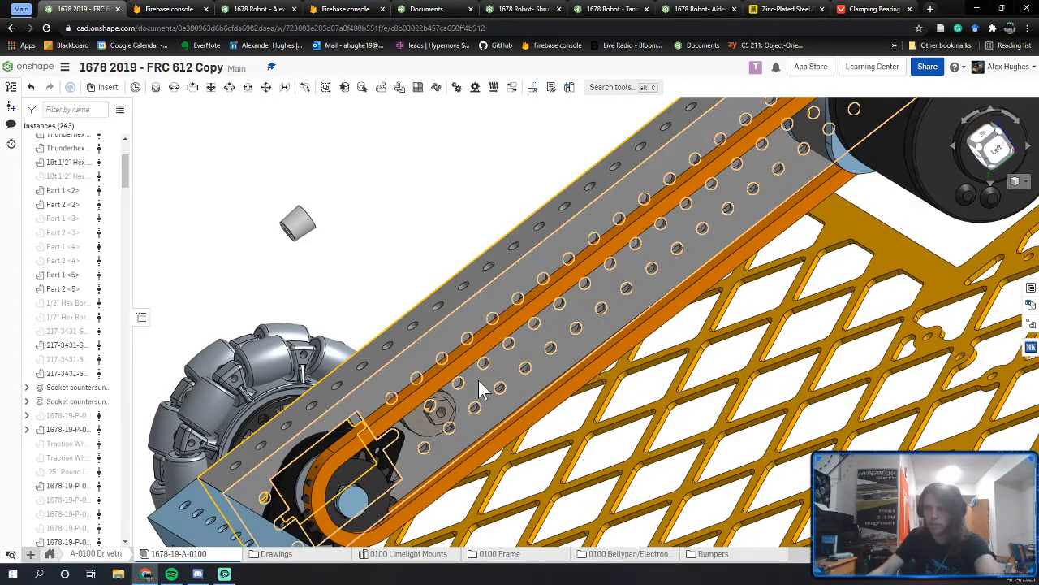
Step: Orbit the assembly along the belt and front sprocket, then return to the 1678 Robot Part Studio
{"action": "right_click_drag", "start_coordinate": [412, 448], "coordinate": [414, 446]}
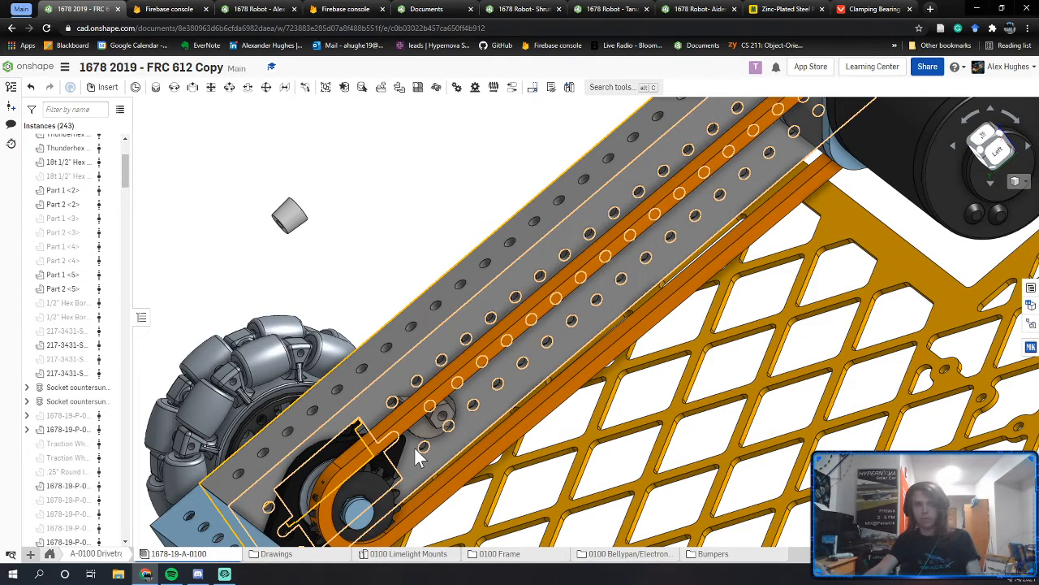
{"action": "right_click_drag", "start_coordinate": [414, 455], "coordinate": [435, 420]}
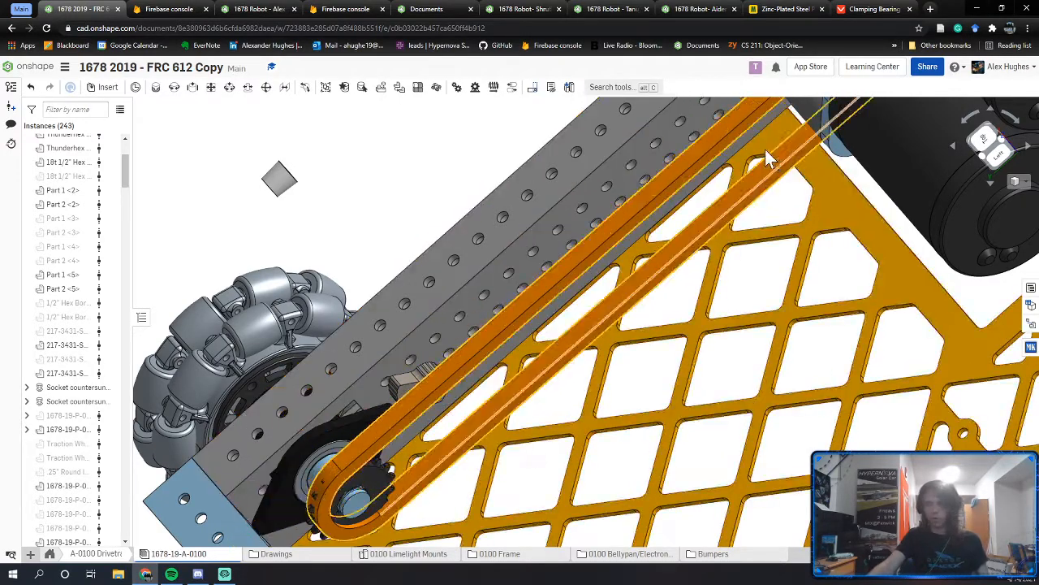
{"action": "right_click_drag", "start_coordinate": [438, 394], "coordinate": [451, 413]}
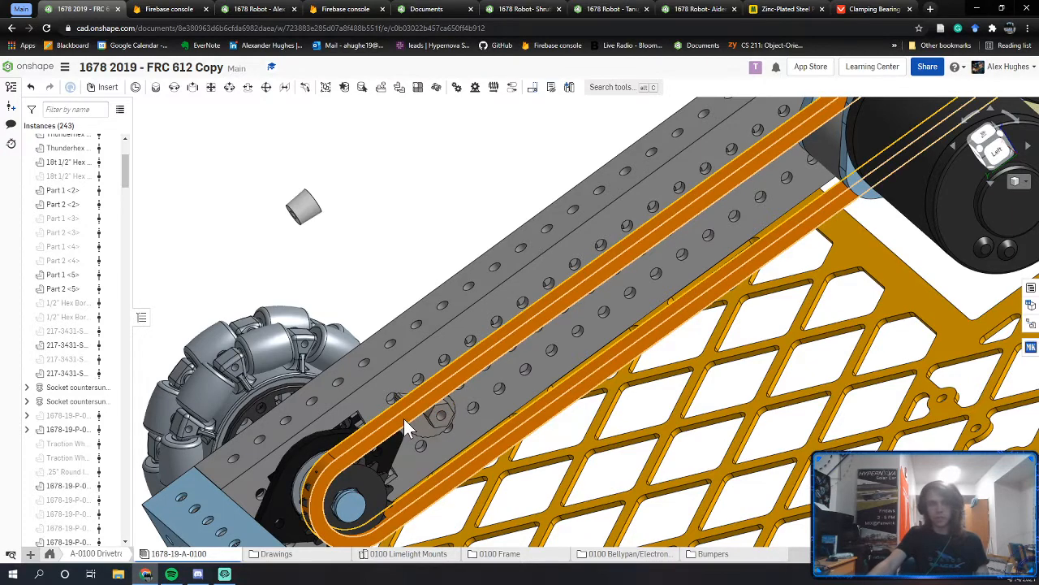
{"action": "mouse_move", "coordinate": [431, 418]}
{"action": "right_mouse_down"}
{"action": "mouse_move", "coordinate": [434, 410]}
{"action": "mouse_move", "coordinate": [431, 418]}
{"action": "right_mouse_up"}
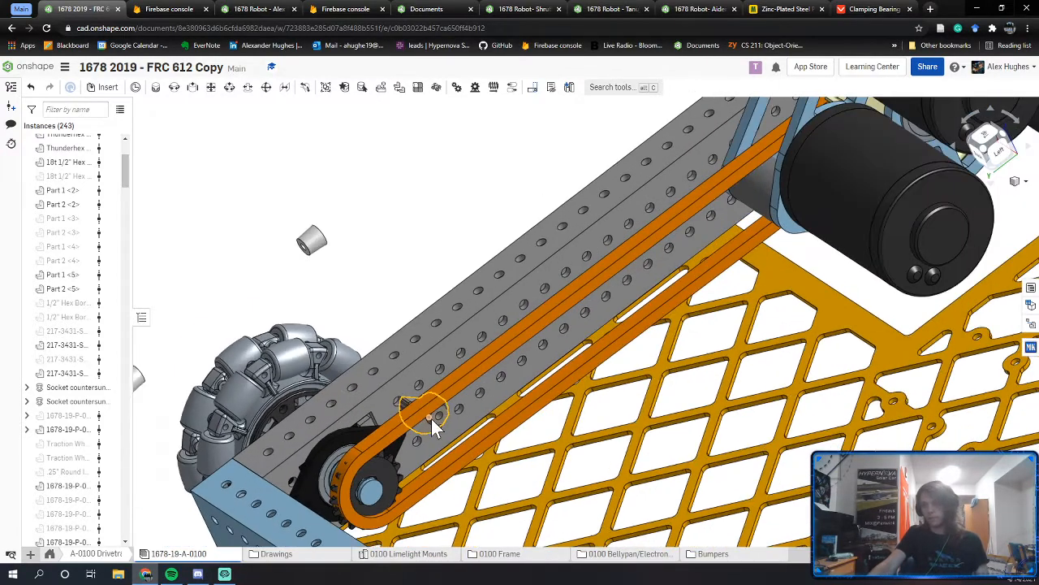
{"action": "left_click", "coordinate": [252, 10]}
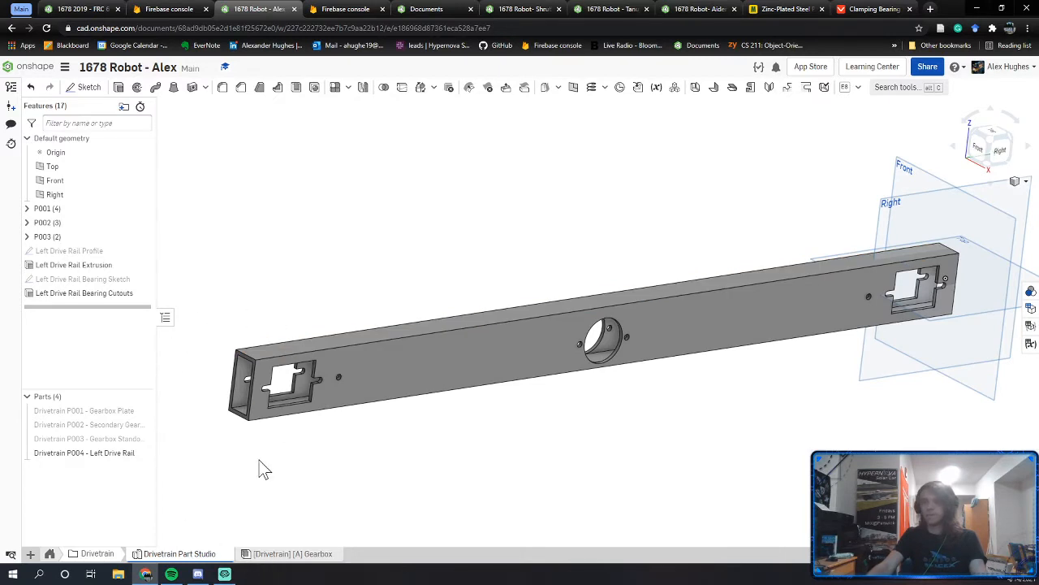
Step: Create a new assembly and begin naming it with the [Drivetrain] prefix
{"action": "middle_click_drag", "start_coordinate": [259, 459], "coordinate": [278, 446]}
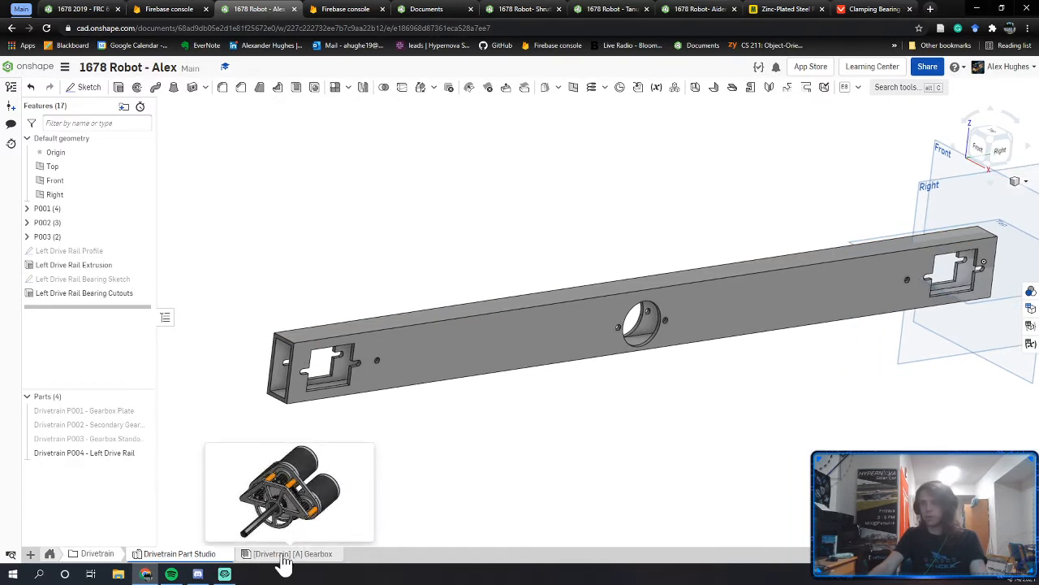
{"action": "left_click", "coordinate": [30, 553]}
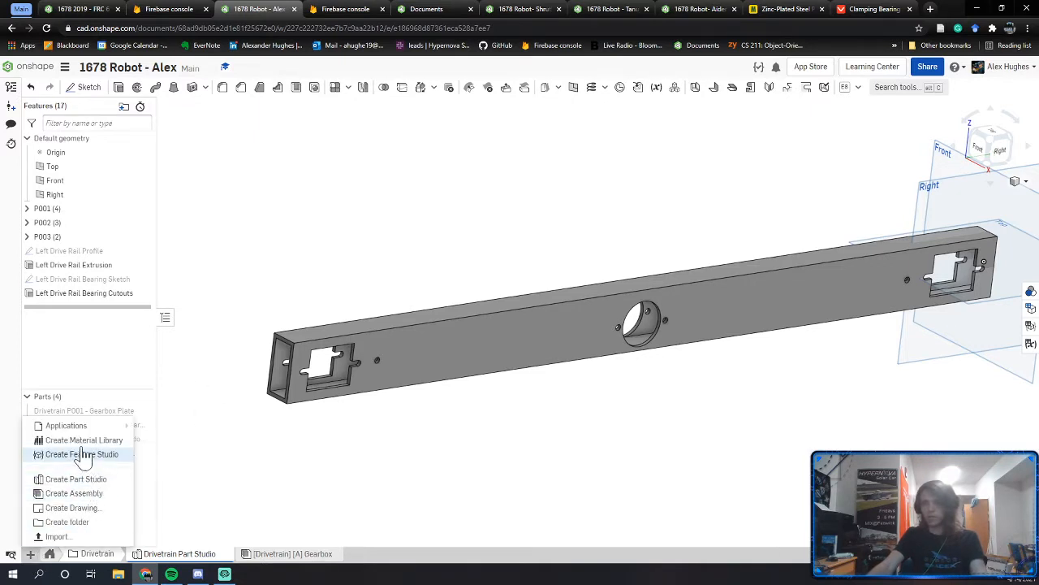
{"action": "left_click", "coordinate": [92, 493]}
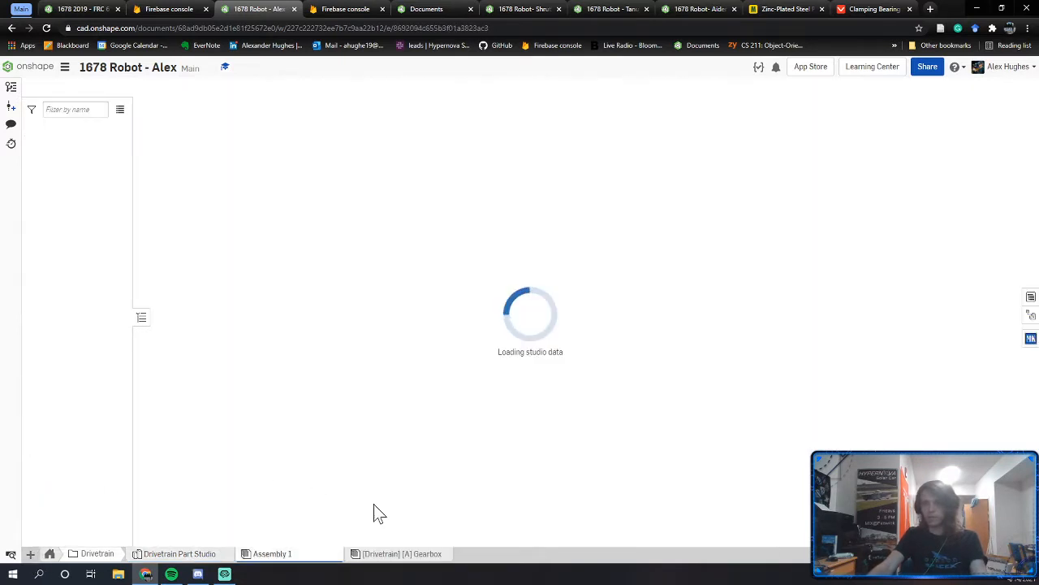
{"action": "right_click", "coordinate": [302, 555]}
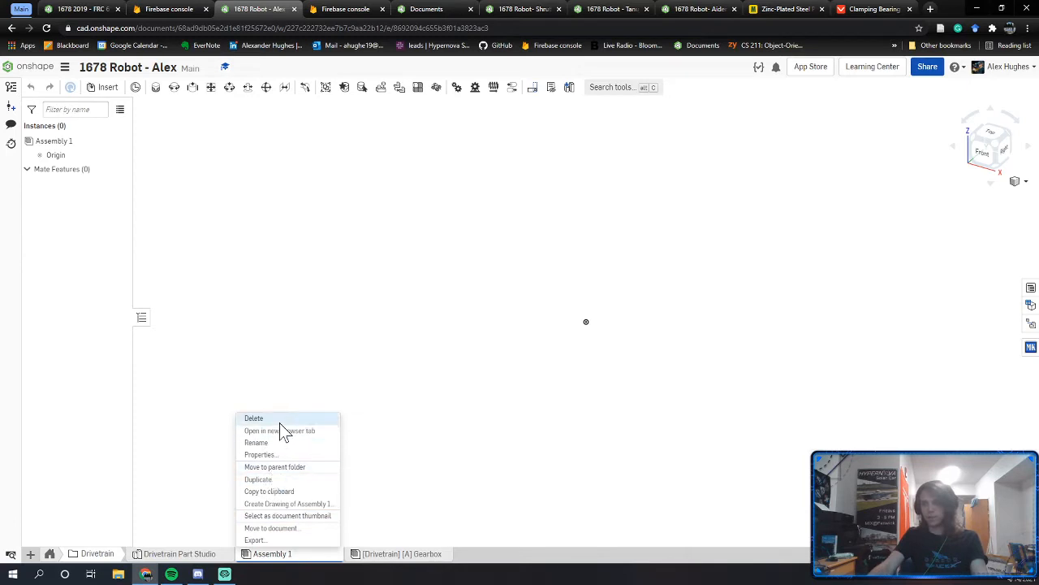
{"action": "left_click", "coordinate": [277, 442]}
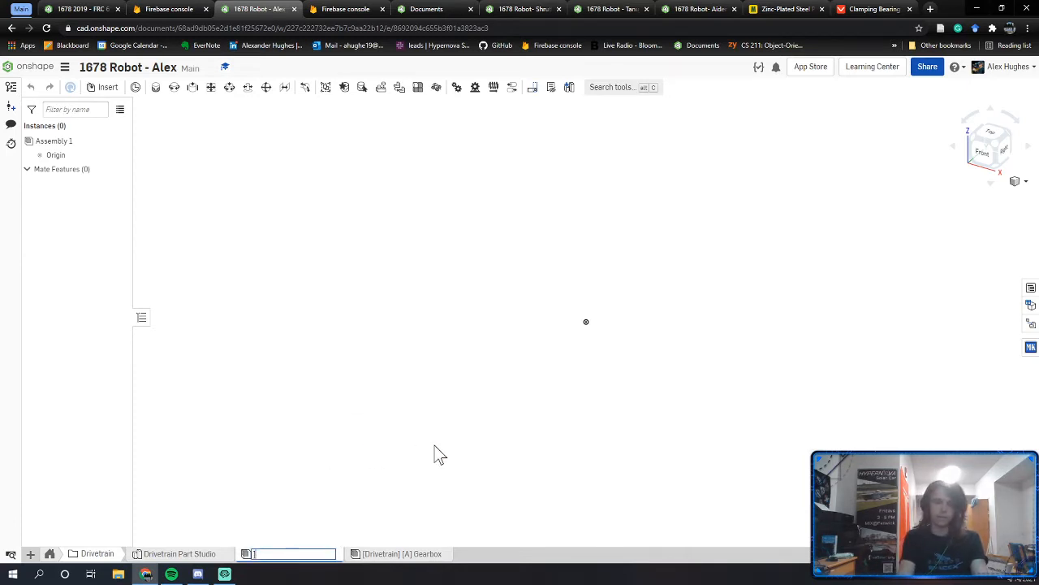
{"action": "type", "text": "[Drivetrain] ["}
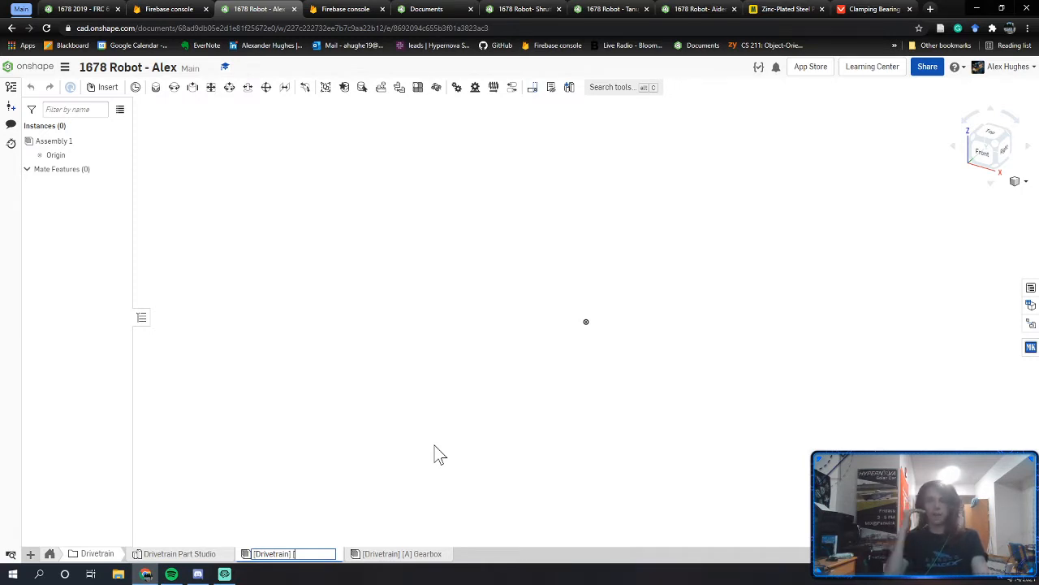
{"action": "mouse_move", "coordinate": [425, 565]}
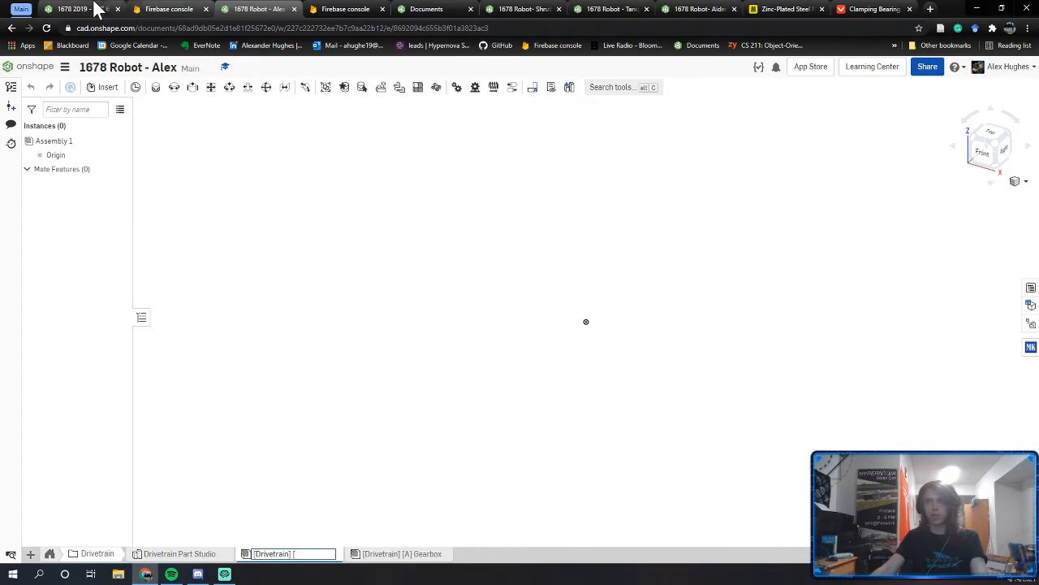
Step: After checking the reference assembly, finish renaming it '[Drivetrain] [A] Left Drive Rail'
{"action": "left_click", "coordinate": [93, 3]}
{"action": "scroll", "coordinate": [605, 354], "scroll_direction": "down", "scroll_amount": 5}
{"action": "right_click_drag", "start_coordinate": [630, 421], "coordinate": [493, 397]}
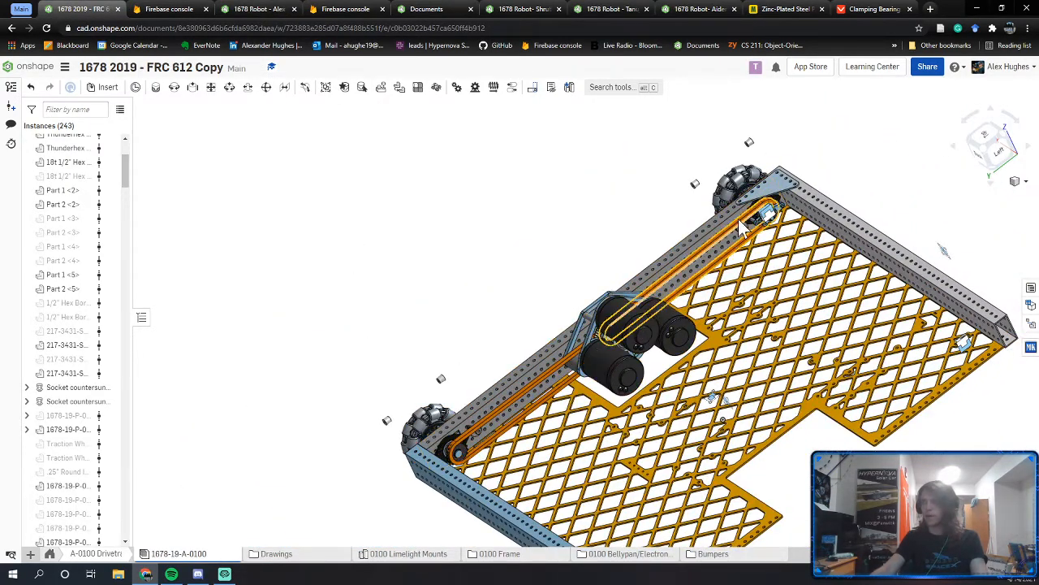
{"action": "left_click", "coordinate": [285, 10]}
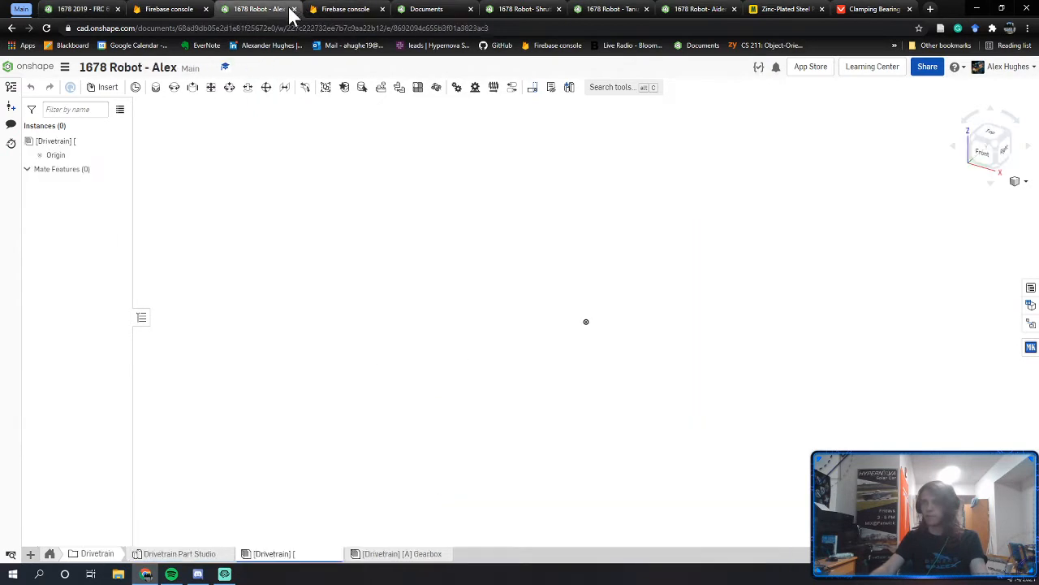
{"action": "right_click", "coordinate": [309, 554]}
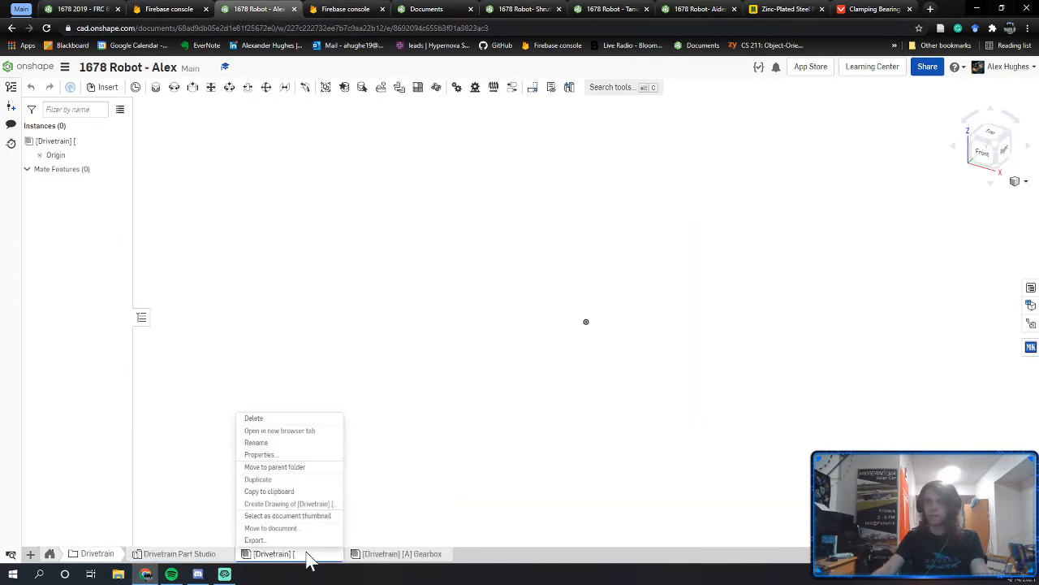
{"action": "left_click", "coordinate": [289, 419]}
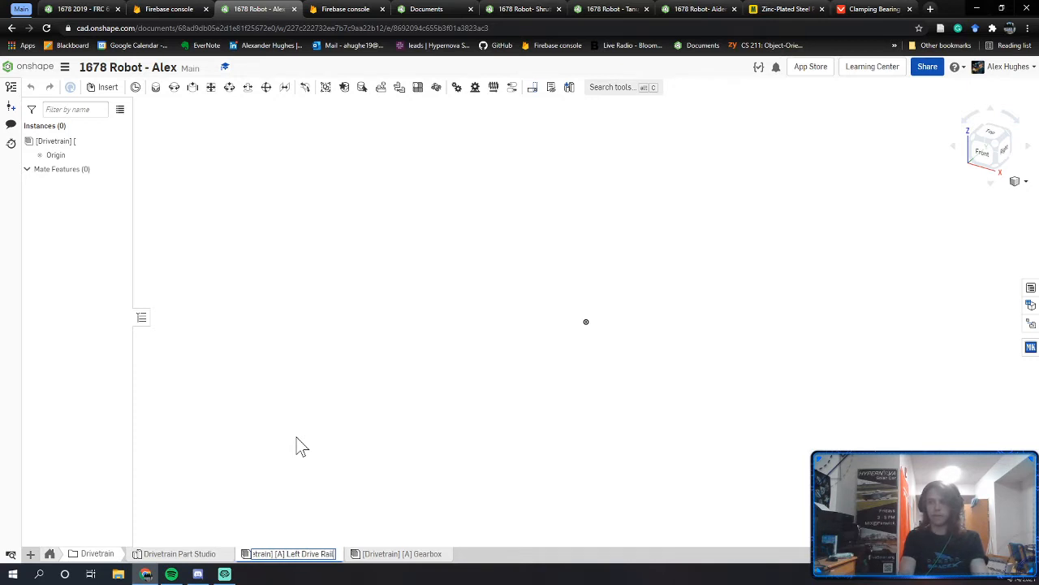
{"action": "key", "text": "Return"}
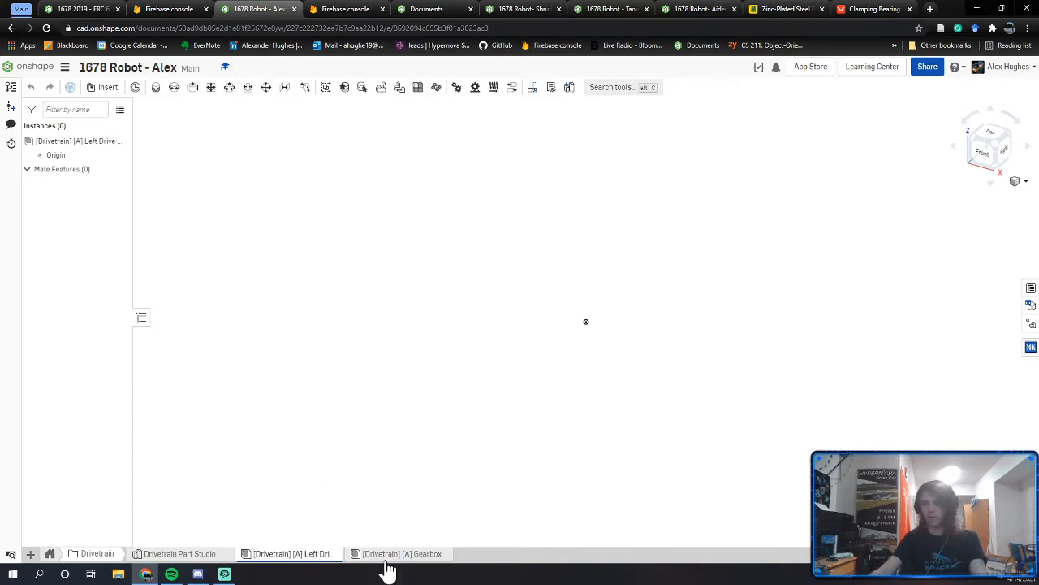
Step: Open the Gearbox assembly and start renaming it to '[Drivetrain] [B] Gearbox'
{"action": "left_click", "coordinate": [387, 555]}
{"action": "right_click", "coordinate": [386, 555]}
{"action": "left_click", "coordinate": [382, 429]}
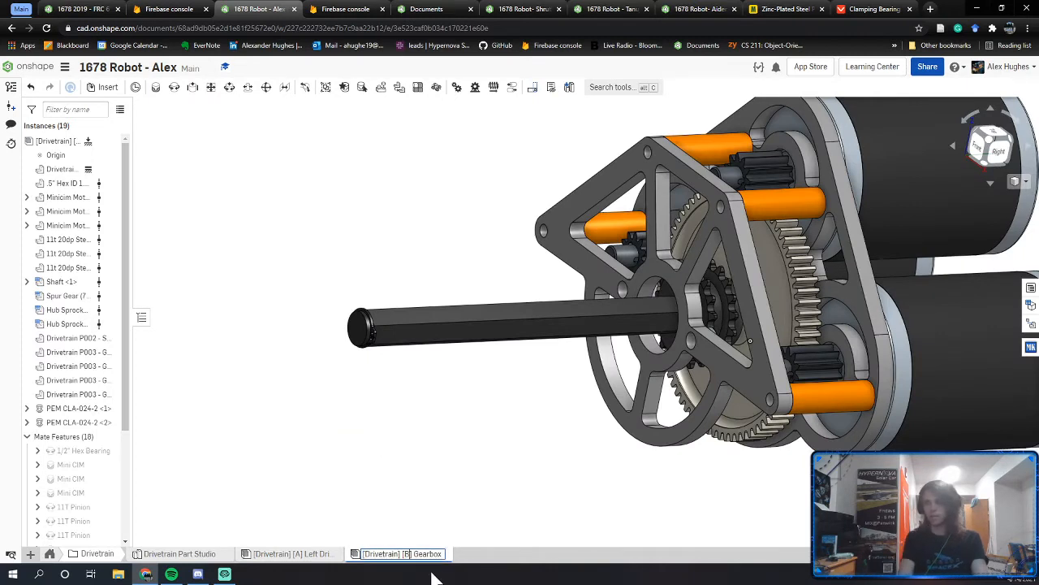
Step: Insert the P004 Left Drive Rail part and the [Drivetrain] [B] Gearbox into the rail assembly
{"action": "key", "text": "Return"}
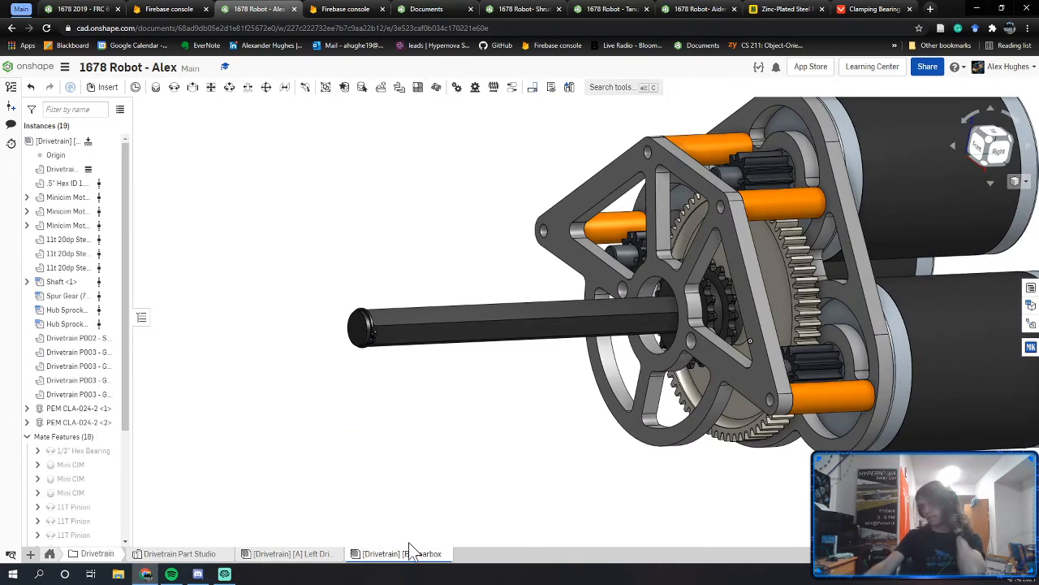
{"action": "left_click", "coordinate": [280, 553]}
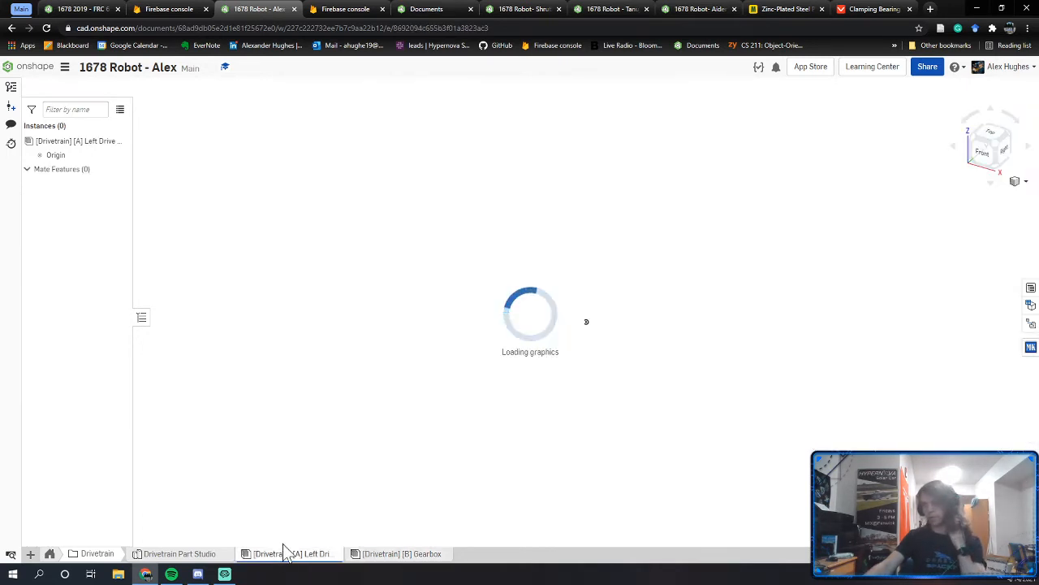
{"action": "left_click", "coordinate": [103, 88]}
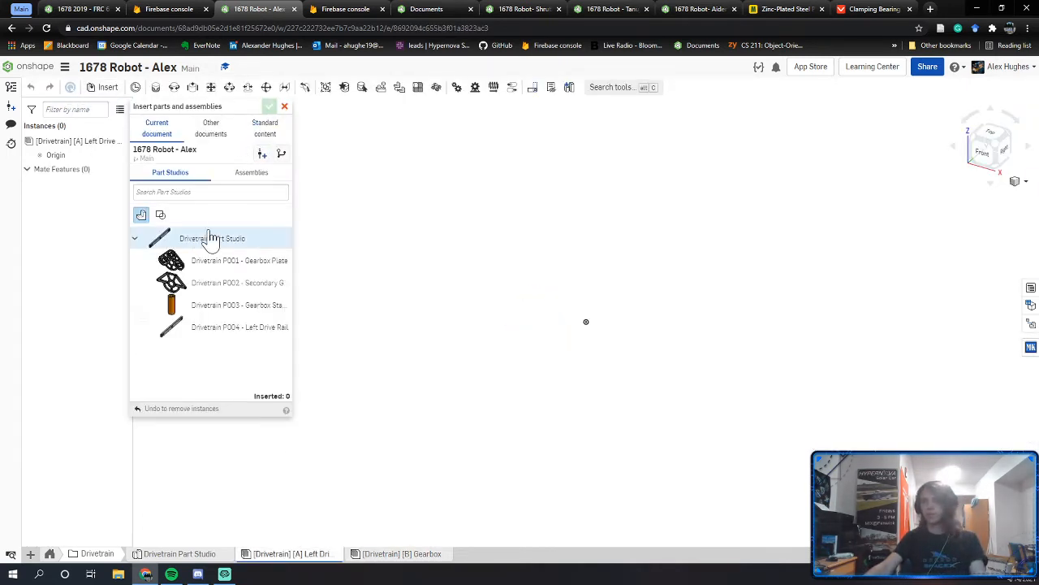
{"action": "left_click", "coordinate": [203, 332]}
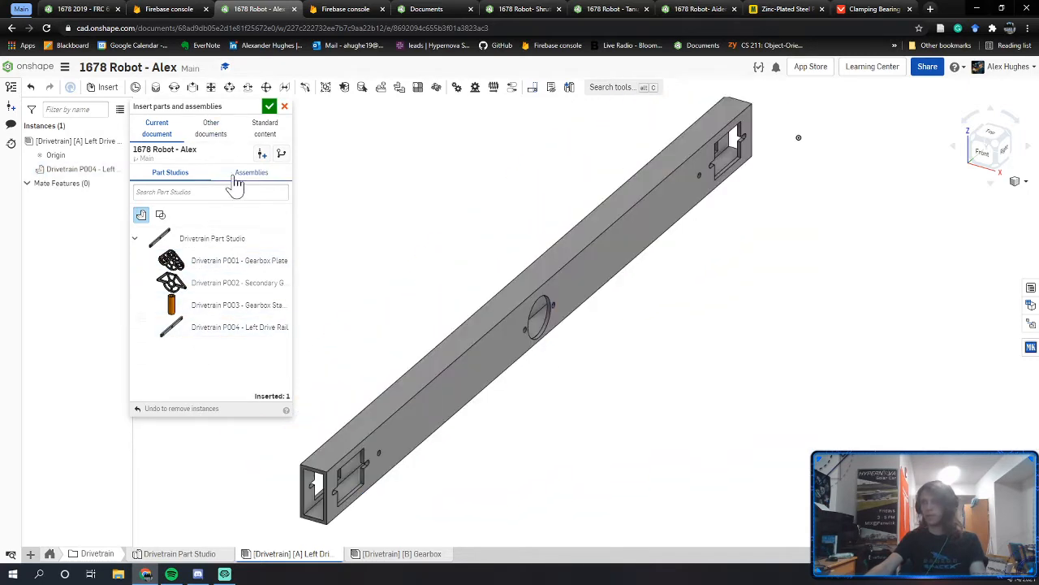
{"action": "left_click", "coordinate": [236, 177]}
{"action": "left_click", "coordinate": [208, 218]}
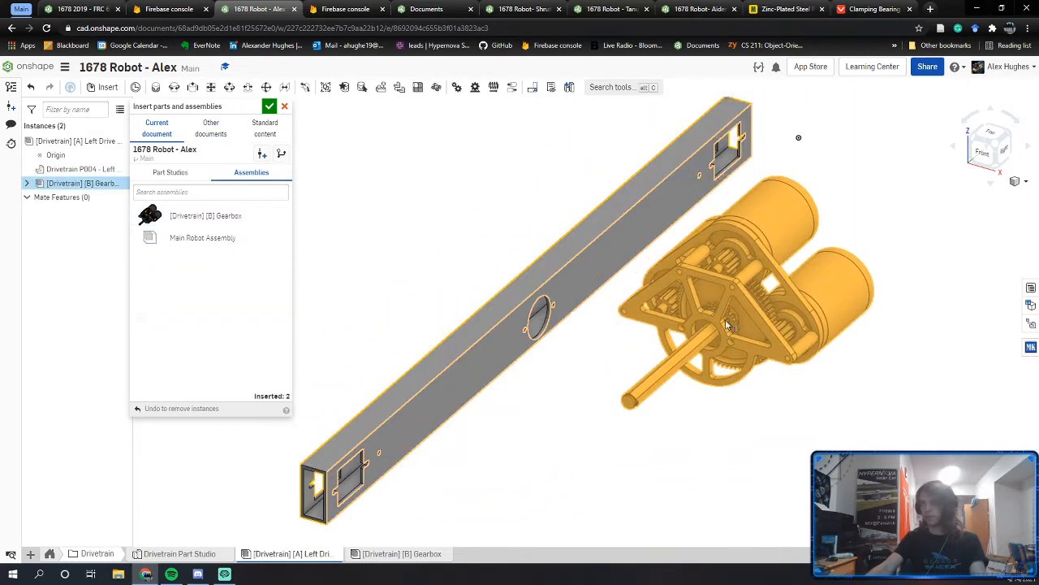
{"action": "left_click", "coordinate": [268, 108]}
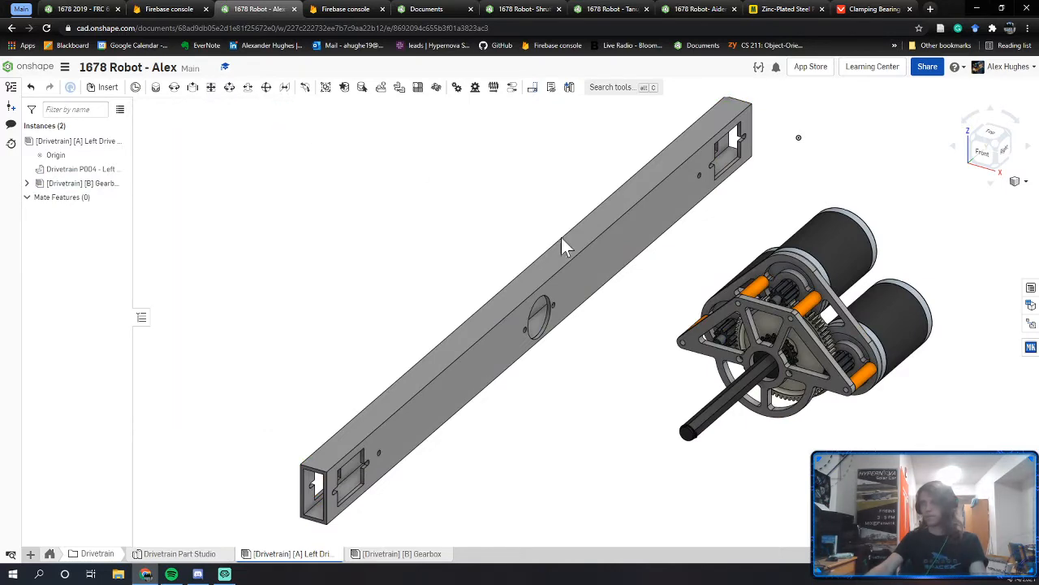
Step: Rotate the gearbox 90° about its upper motor axis
{"action": "middle_click_drag", "start_coordinate": [746, 290], "coordinate": [617, 270]}
{"action": "left_click", "coordinate": [698, 231]}
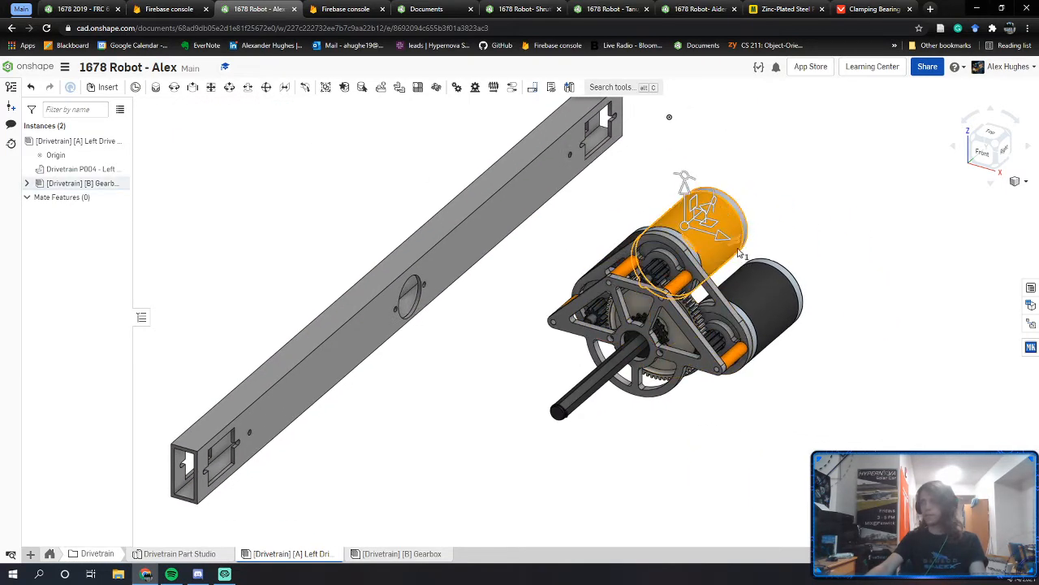
{"action": "left_click_drag", "start_coordinate": [732, 259], "coordinate": [587, 286]}
{"action": "left_click", "coordinate": [577, 341]}
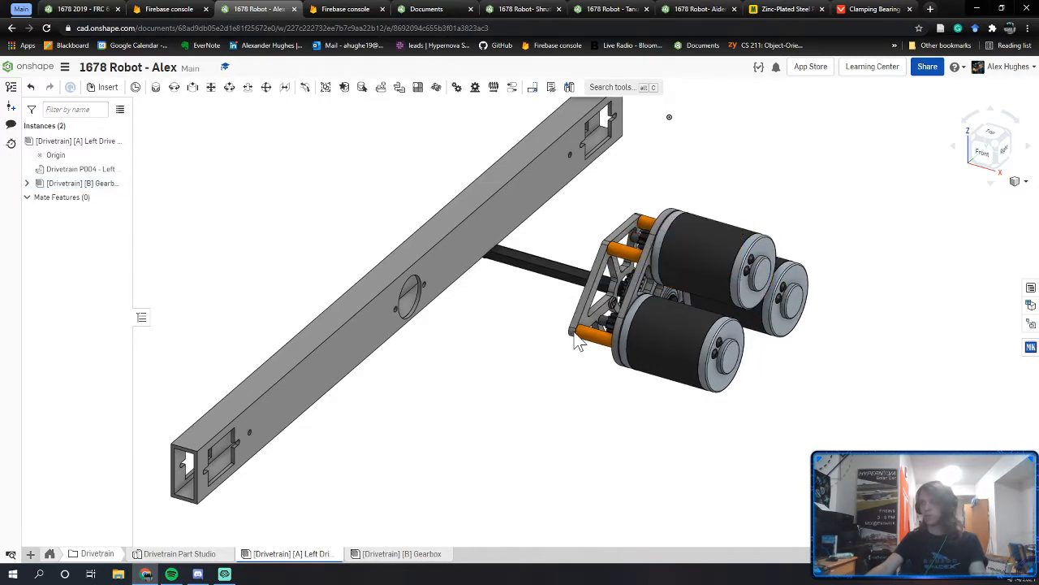
Step: From the front view, position the gearbox against the rail, then switch to the FRC 612 Copy robot
{"action": "left_click", "coordinate": [982, 160]}
{"action": "left_click_drag", "start_coordinate": [659, 368], "coordinate": [653, 275]}
{"action": "right_click_drag", "start_coordinate": [652, 275], "coordinate": [626, 290]}
{"action": "middle_click_drag", "start_coordinate": [489, 331], "coordinate": [622, 230]}
{"action": "scroll", "coordinate": [588, 260], "scroll_direction": "down", "scroll_amount": 8}
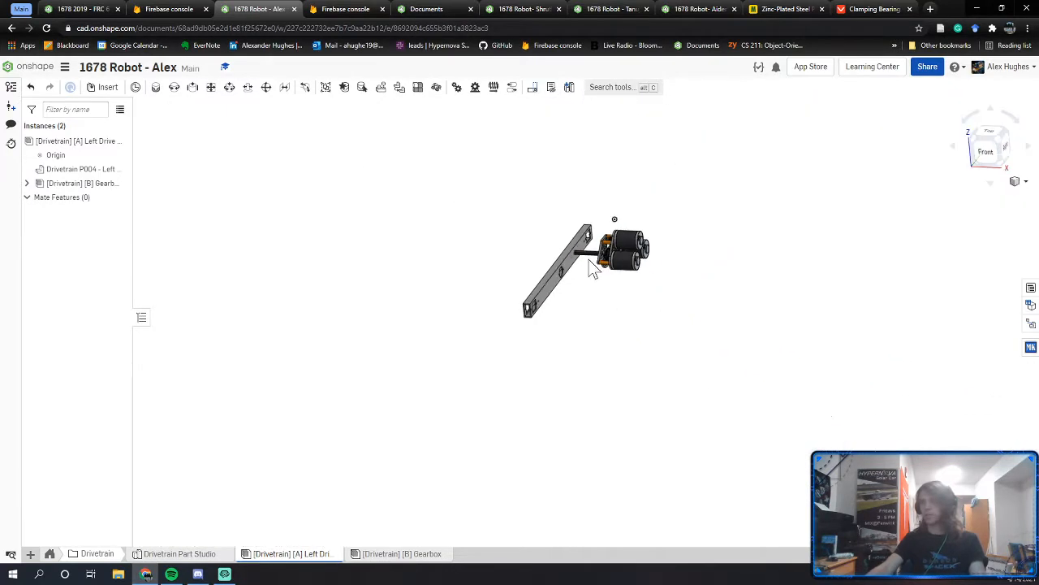
{"action": "right_click_drag", "start_coordinate": [573, 300], "coordinate": [577, 374]}
{"action": "left_click", "coordinate": [81, 9]}
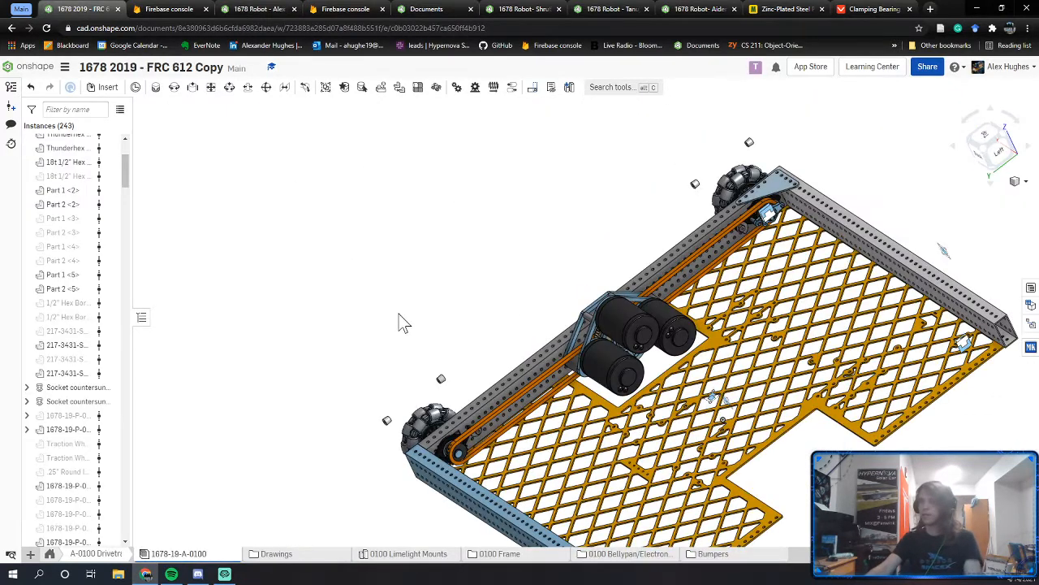
Step: Zoom in on the FRC 612 drivetrain's gearbox motors and select the rail's bearing plate
{"action": "scroll", "coordinate": [388, 340], "scroll_direction": "up", "scroll_amount": 10}
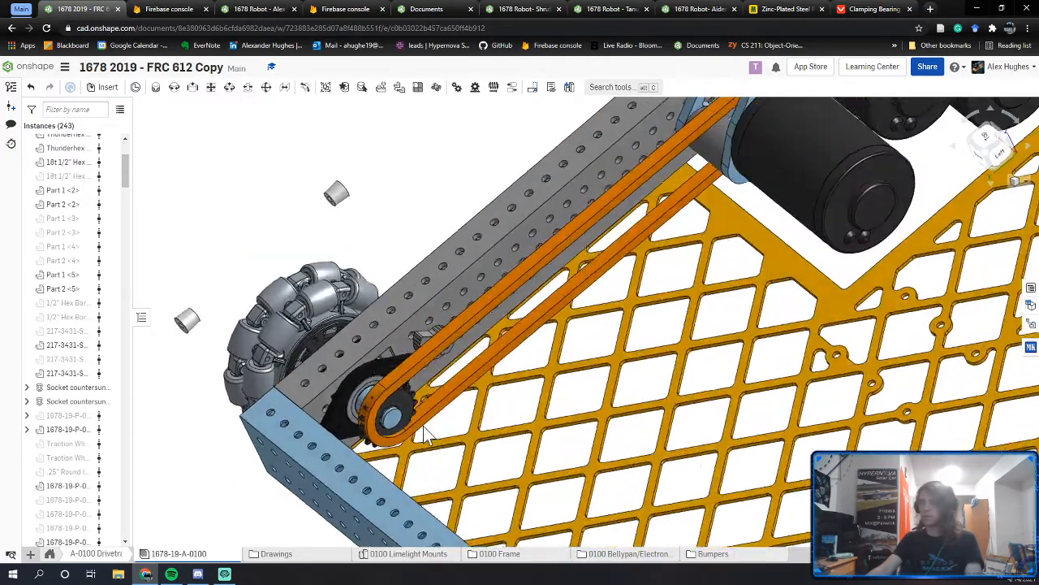
{"action": "scroll", "coordinate": [370, 391], "scroll_direction": "up", "scroll_amount": 3}
{"action": "scroll", "coordinate": [652, 226], "scroll_direction": "down", "scroll_amount": 2}
{"action": "middle_click_drag", "start_coordinate": [652, 225], "coordinate": [559, 431]}
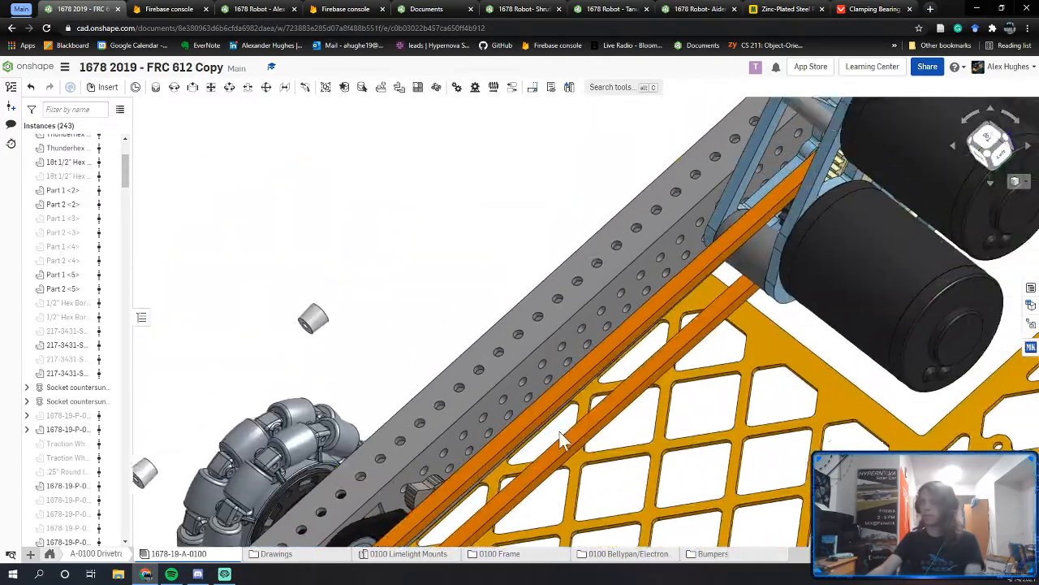
{"action": "middle_click_drag", "start_coordinate": [743, 210], "coordinate": [657, 336]}
{"action": "scroll", "coordinate": [422, 268], "scroll_direction": "down", "scroll_amount": 8}
{"action": "right_click_drag", "start_coordinate": [284, 232], "coordinate": [447, 235]}
{"action": "scroll", "coordinate": [477, 261], "scroll_direction": "up", "scroll_amount": 9}
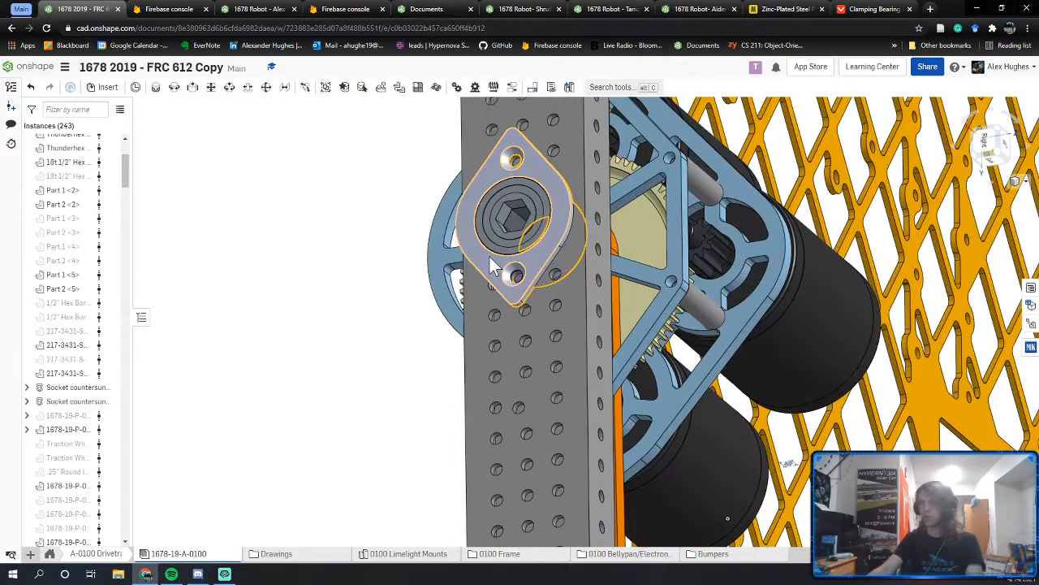
{"action": "left_click", "coordinate": [490, 257]}
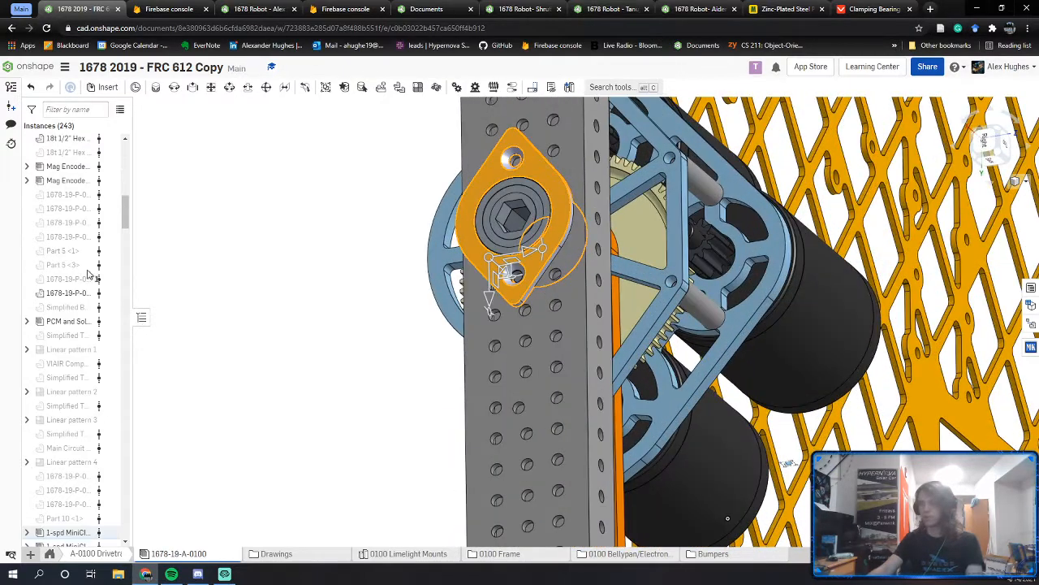
Step: Expand the single-speed gearbox's part list and reselect the bearing plate to locate it
{"action": "left_click", "coordinate": [28, 533]}
{"action": "key", "text": "space"}
{"action": "left_click", "coordinate": [498, 276]}
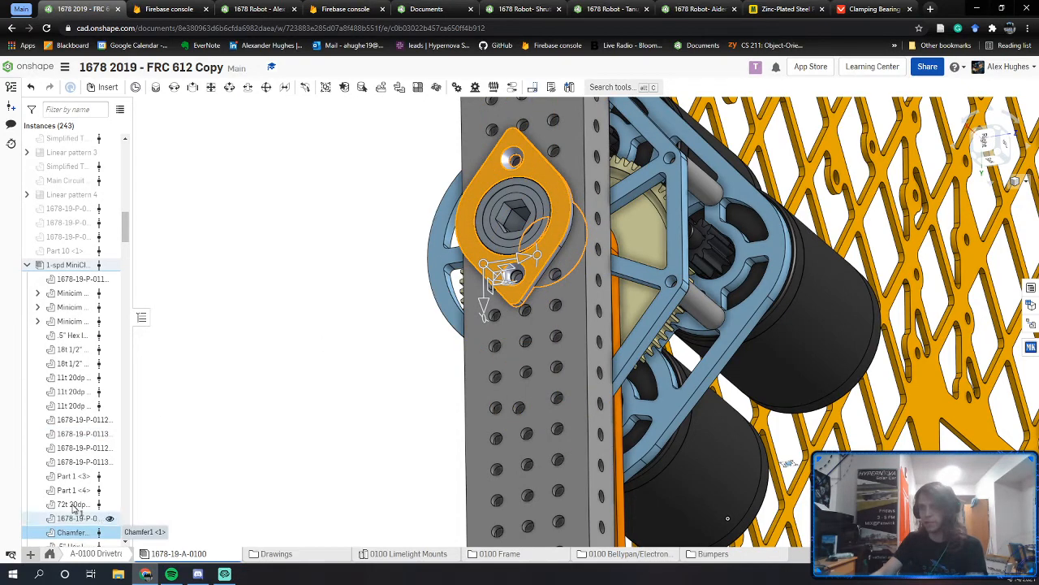
{"action": "scroll", "coordinate": [77, 508], "scroll_direction": "down", "scroll_amount": 1}
{"action": "right_click_drag", "start_coordinate": [513, 250], "coordinate": [500, 223]}
Step: Make the rail transparent, select the chamfered bearing plate, and return to 1678 Robot - Alex
{"action": "key", "text": "space"}
{"action": "right_click", "coordinate": [582, 210]}
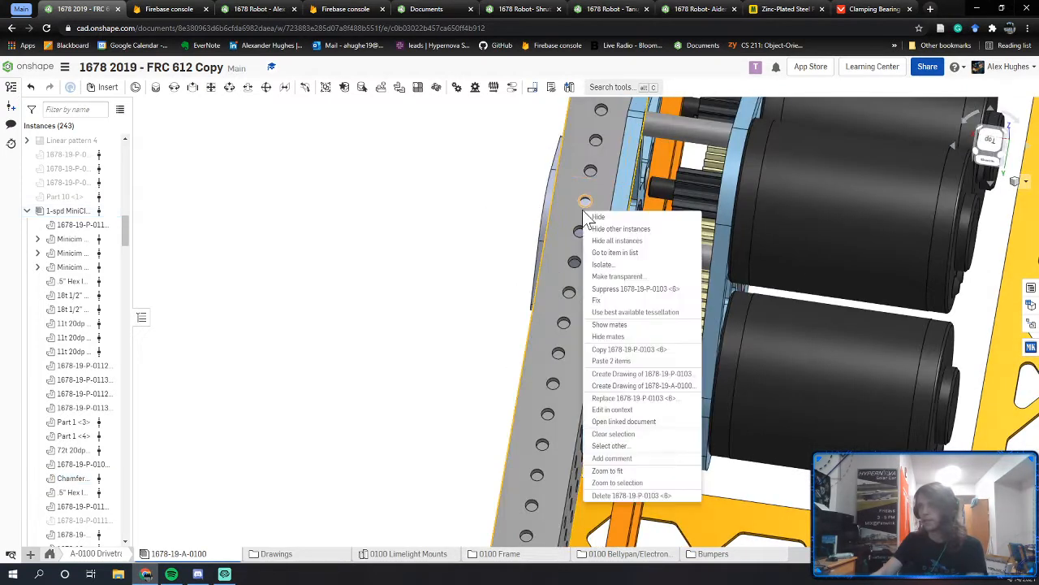
{"action": "left_click", "coordinate": [603, 277]}
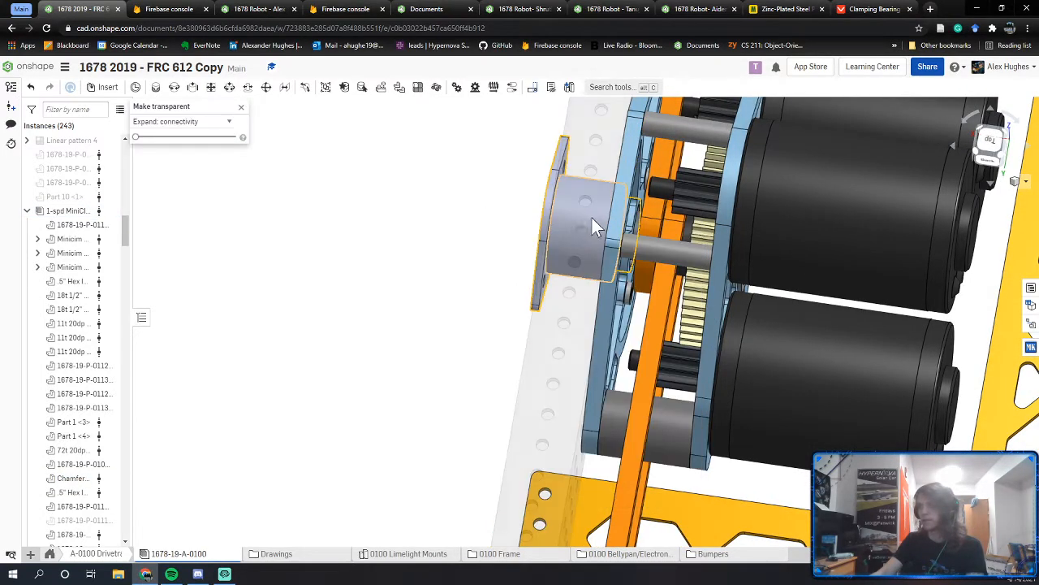
{"action": "left_click", "coordinate": [598, 226]}
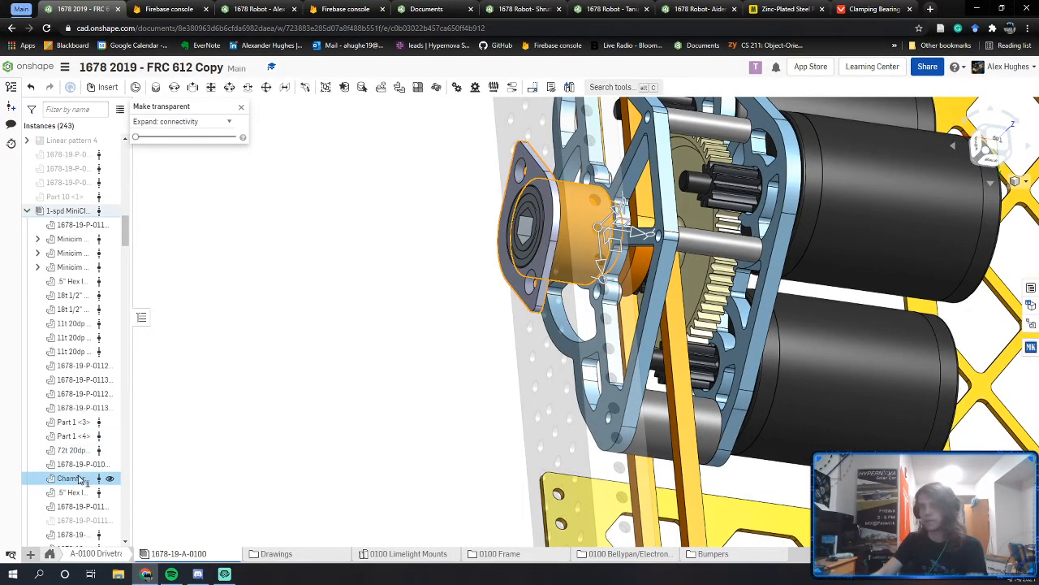
{"action": "left_click", "coordinate": [259, 9]}
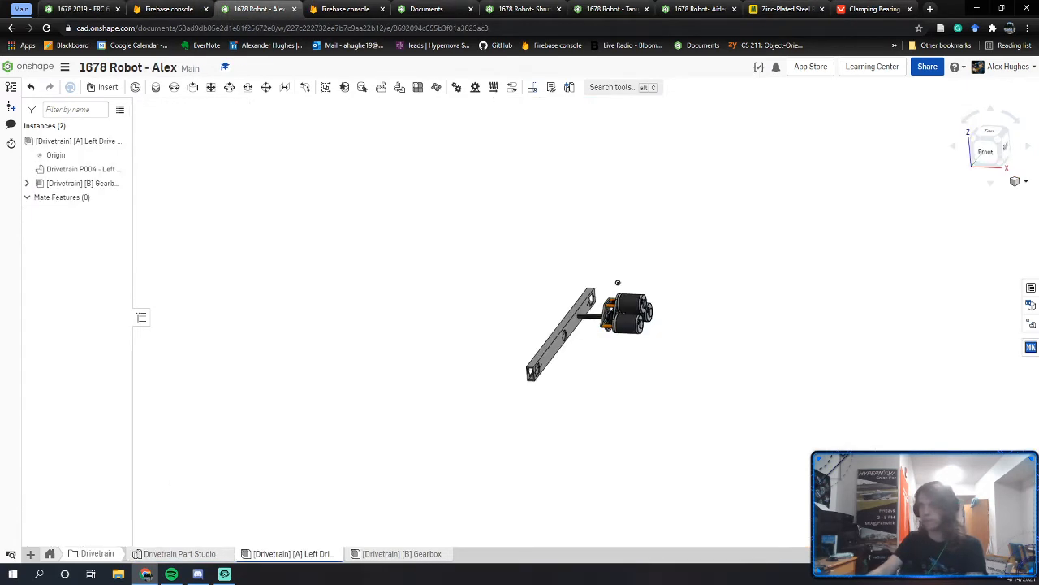
Step: Insert the WCP Gearbox Bearing Block from the MKCad library's Versa category
{"action": "left_click", "coordinate": [1030, 348]}
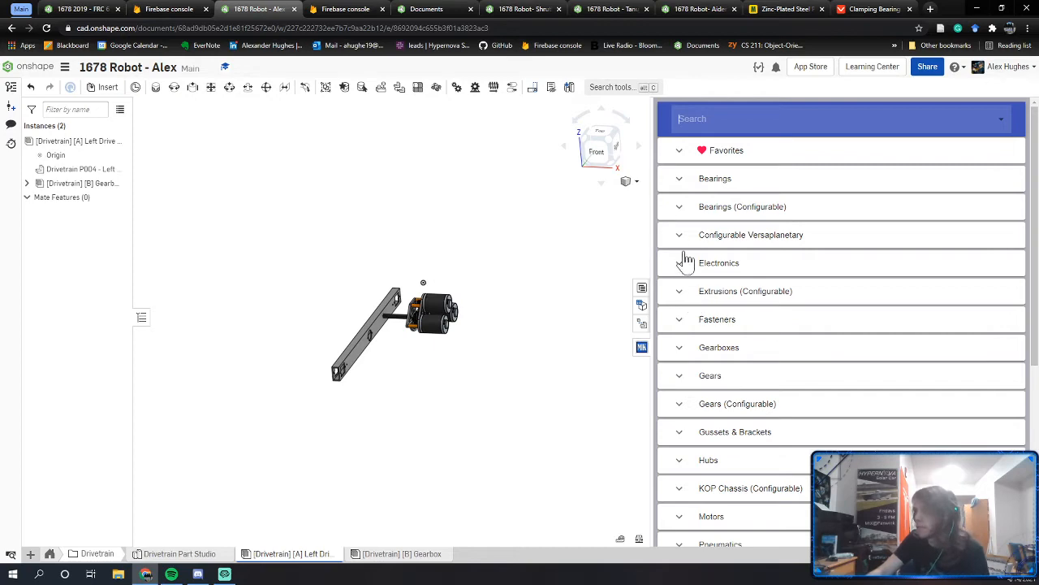
{"action": "scroll", "coordinate": [700, 302], "scroll_direction": "down", "scroll_amount": 3}
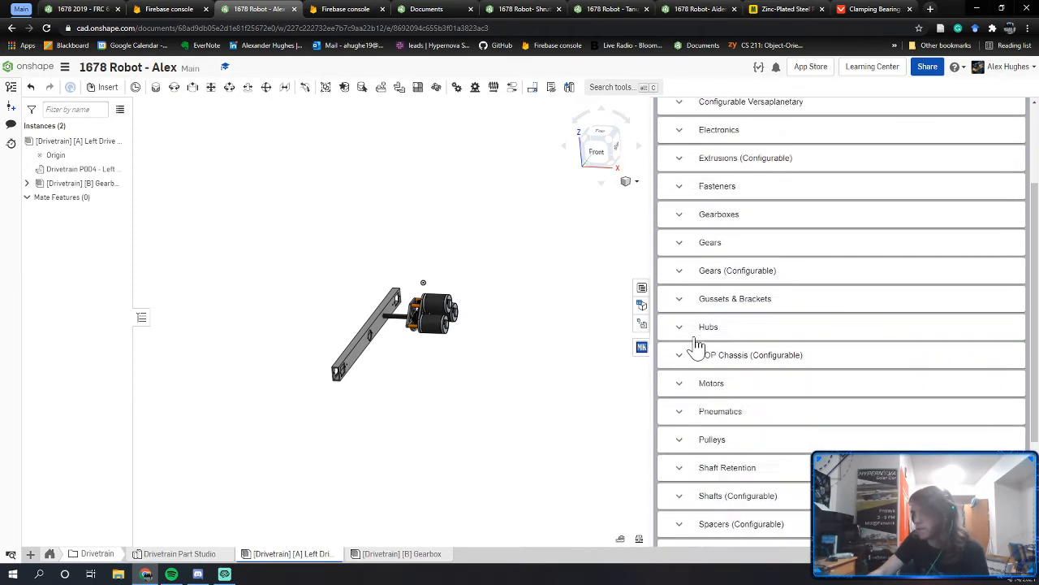
{"action": "scroll", "coordinate": [683, 454], "scroll_direction": "up", "scroll_amount": 1}
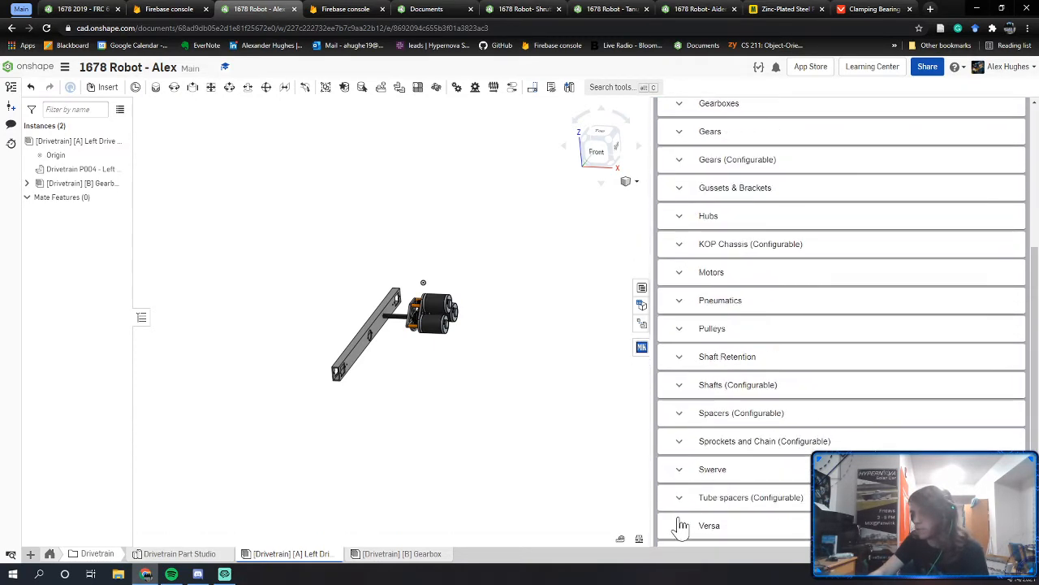
{"action": "left_click", "coordinate": [679, 524]}
{"action": "scroll", "coordinate": [694, 381], "scroll_direction": "down", "scroll_amount": 3}
{"action": "scroll", "coordinate": [700, 367], "scroll_direction": "down", "scroll_amount": 2}
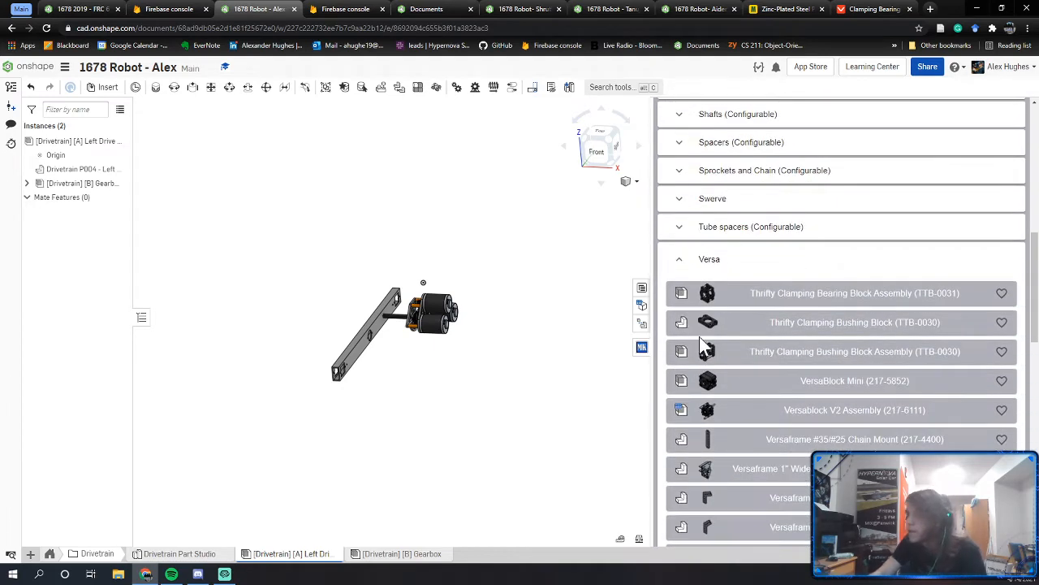
{"action": "scroll", "coordinate": [699, 349], "scroll_direction": "down", "scroll_amount": 1}
{"action": "scroll", "coordinate": [735, 376], "scroll_direction": "up", "scroll_amount": 1}
{"action": "scroll", "coordinate": [735, 374], "scroll_direction": "down", "scroll_amount": 5}
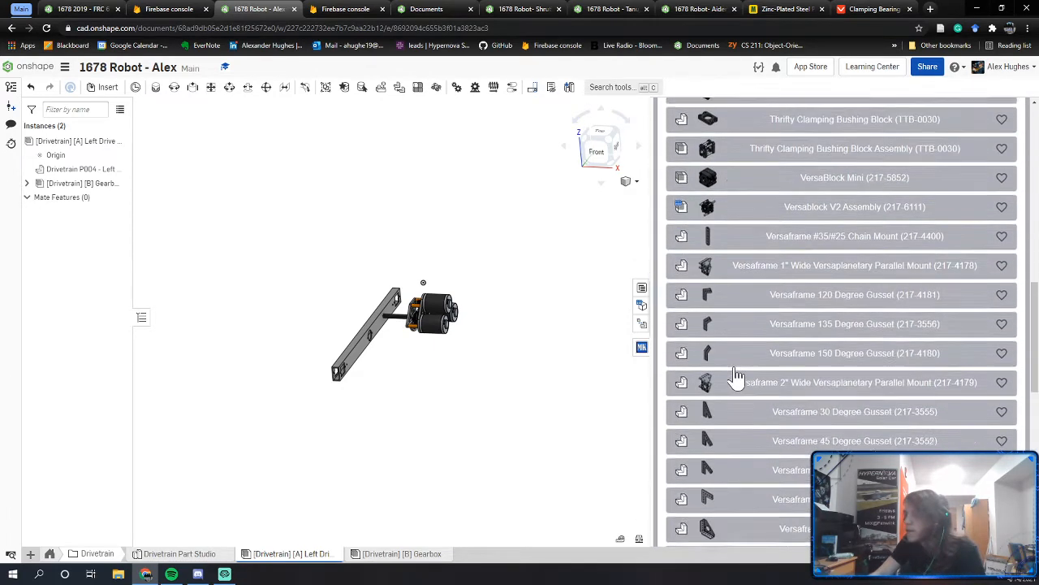
{"action": "scroll", "coordinate": [735, 365], "scroll_direction": "down", "scroll_amount": 7}
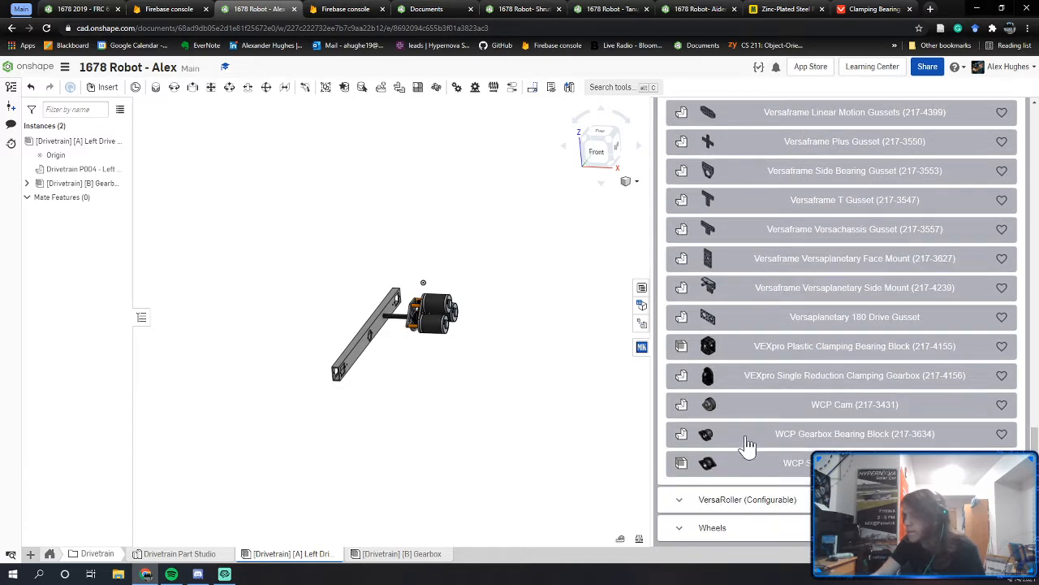
{"action": "left_click", "coordinate": [807, 439]}
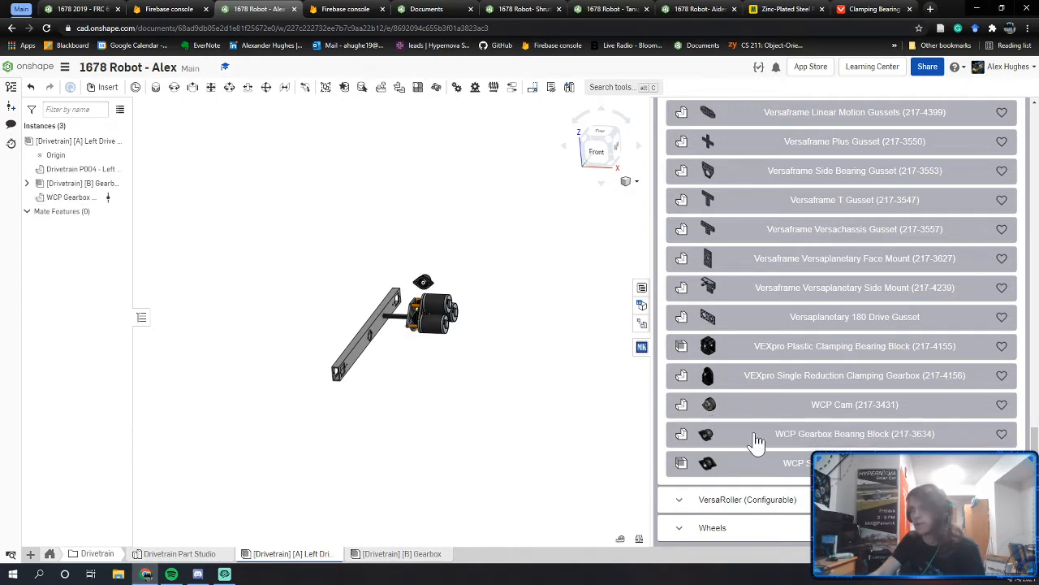
Step: Rotate the bearing block 90° about its axis
{"action": "scroll", "coordinate": [479, 382], "scroll_direction": "up", "scroll_amount": 6}
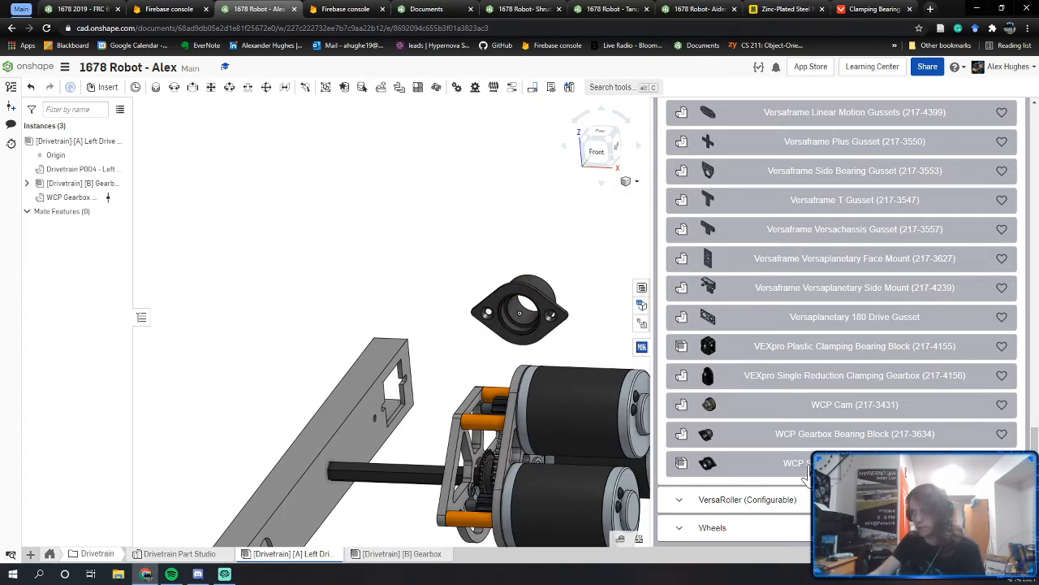
{"action": "left_click", "coordinate": [641, 347]}
{"action": "middle_click_drag", "start_coordinate": [754, 328], "coordinate": [625, 261]}
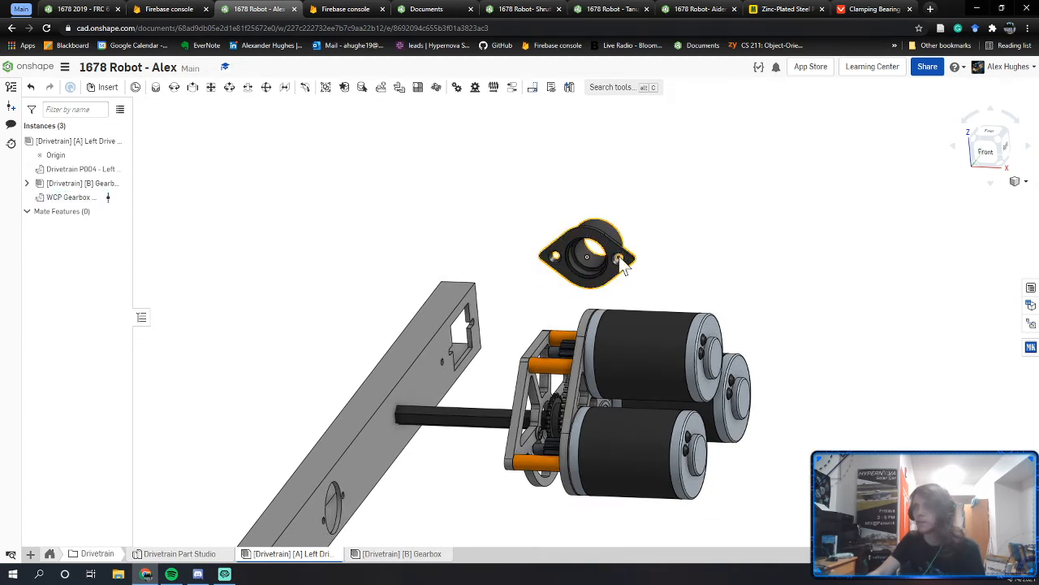
{"action": "right_click", "coordinate": [618, 256]}
{"action": "left_click", "coordinate": [533, 242]}
{"action": "left_click", "coordinate": [626, 258]}
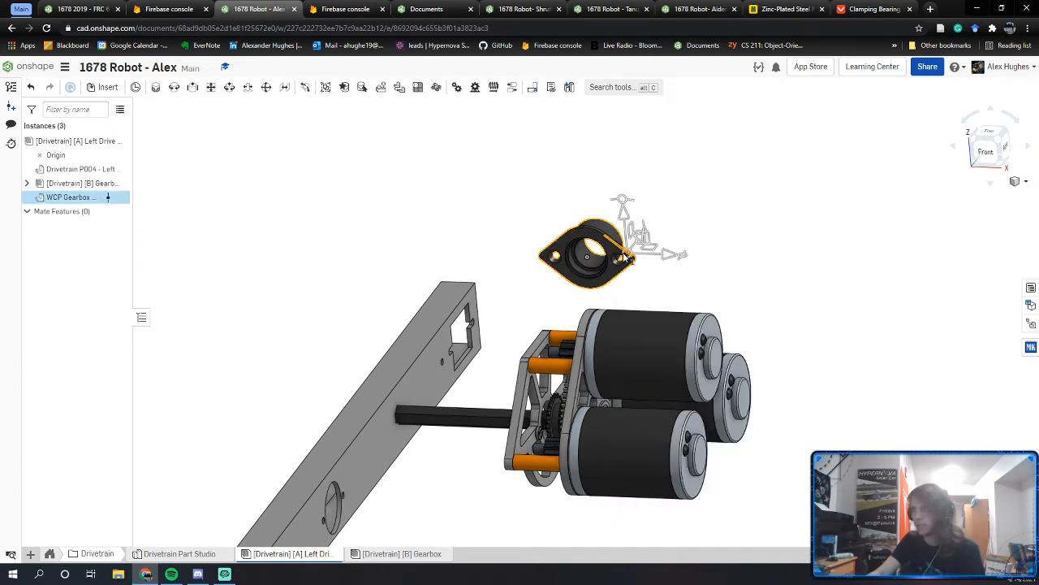
{"action": "left_click_drag", "start_coordinate": [642, 290], "coordinate": [590, 289]}
{"action": "left_click", "coordinate": [500, 305]}
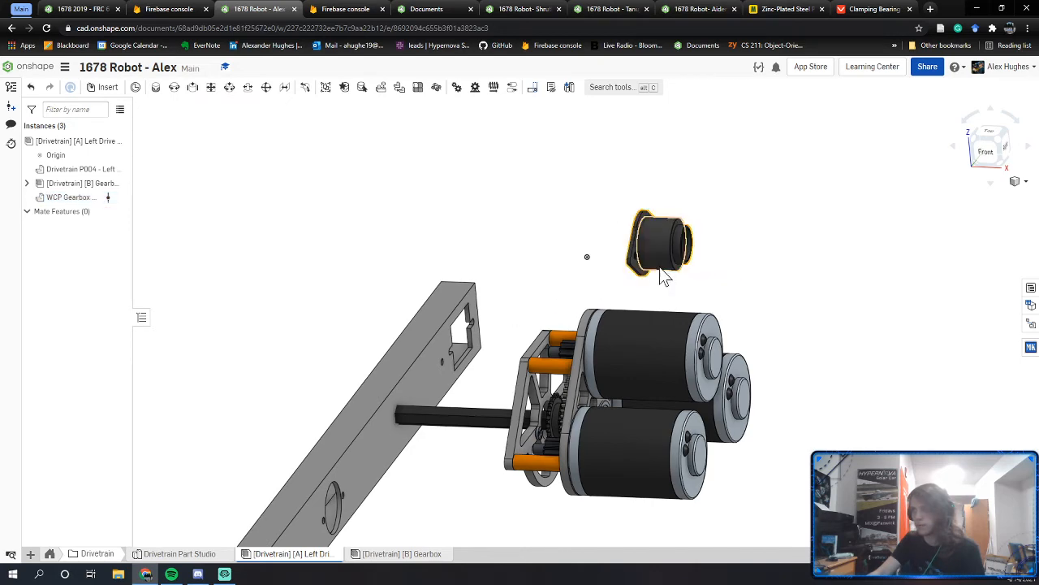
Step: Move the bearing block to the rail's outer side, then switch to the FRC 612 Copy assembly
{"action": "right_click_drag", "start_coordinate": [317, 463], "coordinate": [401, 411]}
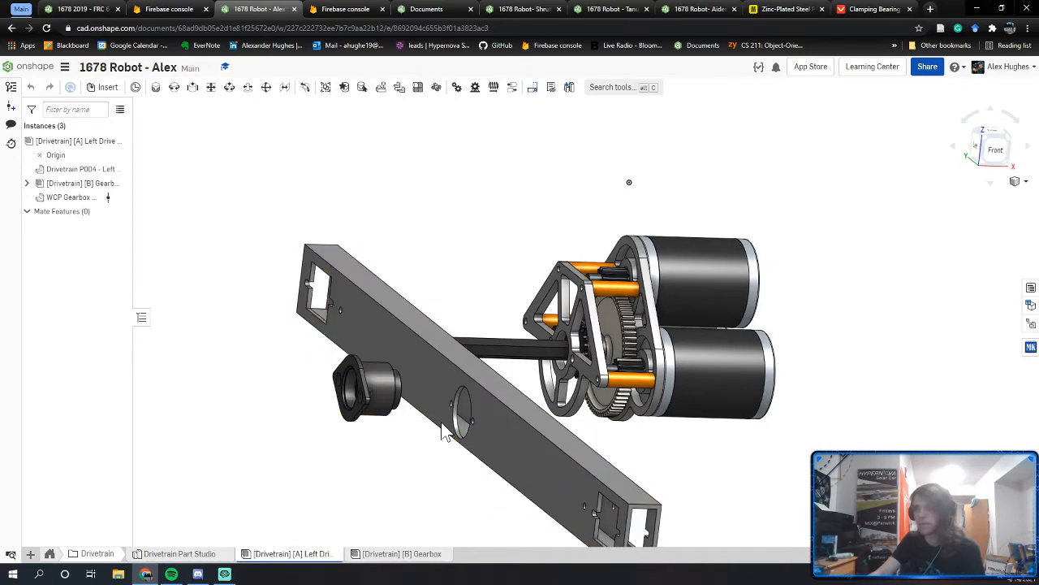
{"action": "left_click_drag", "start_coordinate": [469, 423], "coordinate": [367, 423]}
{"action": "right_click_drag", "start_coordinate": [369, 423], "coordinate": [345, 419]}
{"action": "left_click", "coordinate": [115, 8]}
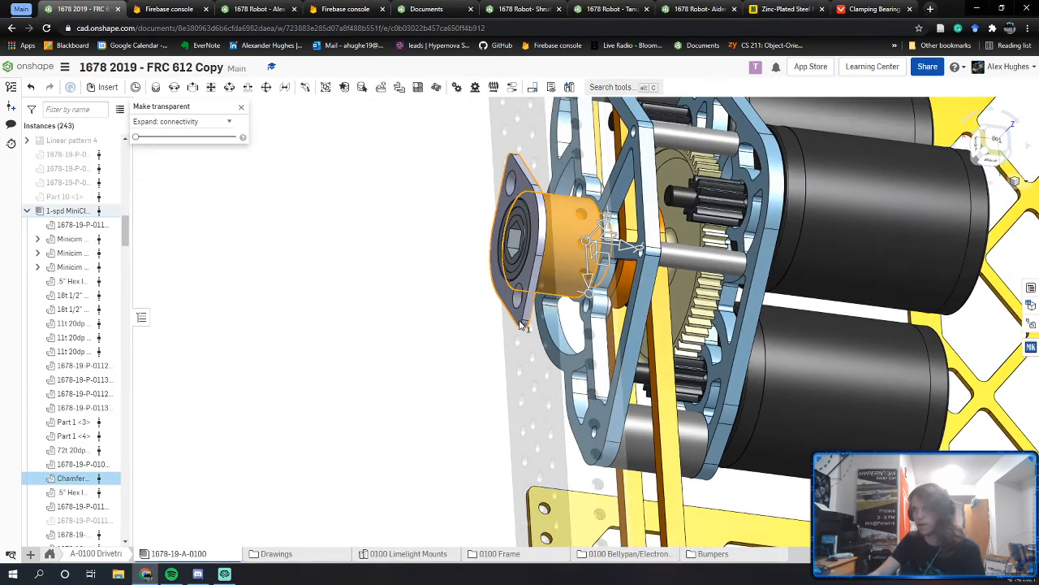
Step: Make the parts around the reference gearbox's bearing transparent
{"action": "right_click_drag", "start_coordinate": [536, 294], "coordinate": [499, 252]}
{"action": "left_click", "coordinate": [295, 173]}
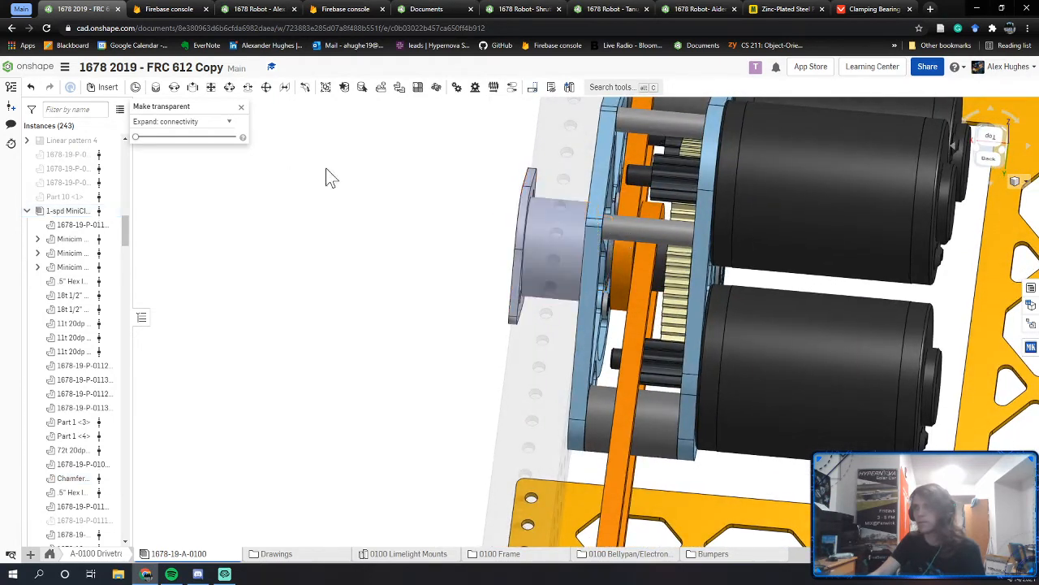
{"action": "right_click_drag", "start_coordinate": [393, 195], "coordinate": [515, 325]}
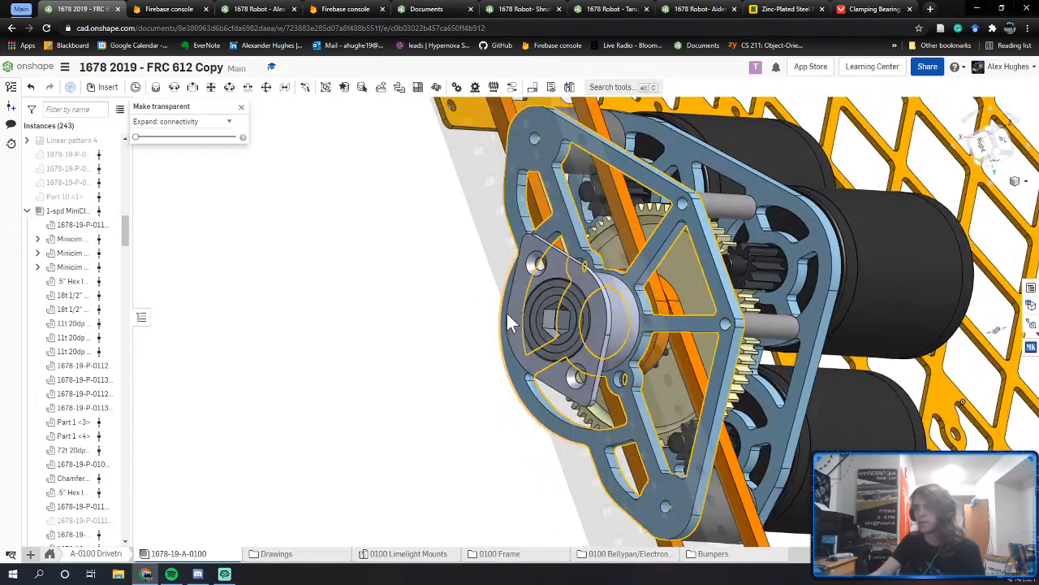
{"action": "right_click", "coordinate": [572, 274]}
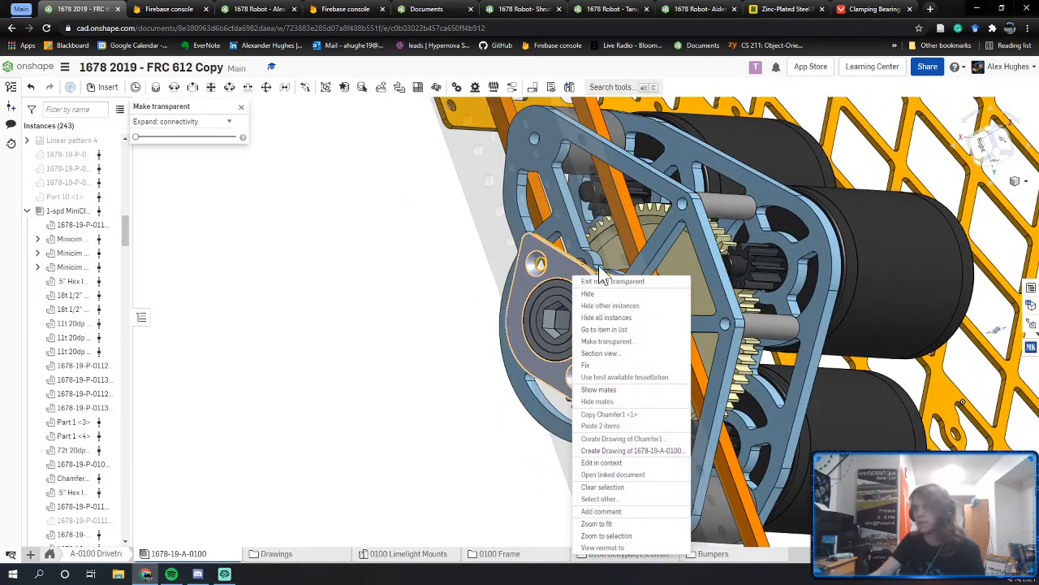
{"action": "left_click", "coordinate": [614, 343]}
Step: Identify the hex-shaft spacer behind the plate, then return to the 1678 Robot - Alex assembly
{"action": "mouse_move", "coordinate": [593, 321]}
{"action": "right_mouse_down"}
{"action": "mouse_move", "coordinate": [576, 320]}
{"action": "mouse_move", "coordinate": [585, 324]}
{"action": "mouse_move", "coordinate": [580, 307]}
{"action": "mouse_move", "coordinate": [619, 321]}
{"action": "mouse_move", "coordinate": [591, 317]}
{"action": "mouse_move", "coordinate": [592, 303]}
{"action": "right_mouse_up"}
{"action": "scroll", "coordinate": [571, 312], "scroll_direction": "up", "scroll_amount": 4}
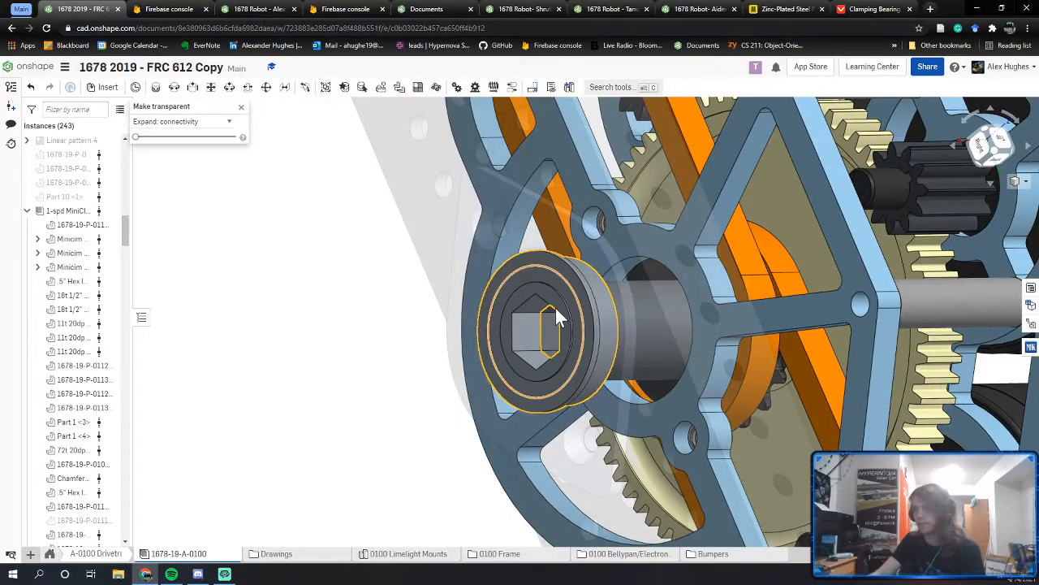
{"action": "right_click_drag", "start_coordinate": [543, 327], "coordinate": [752, 313]}
{"action": "left_click", "coordinate": [752, 313]}
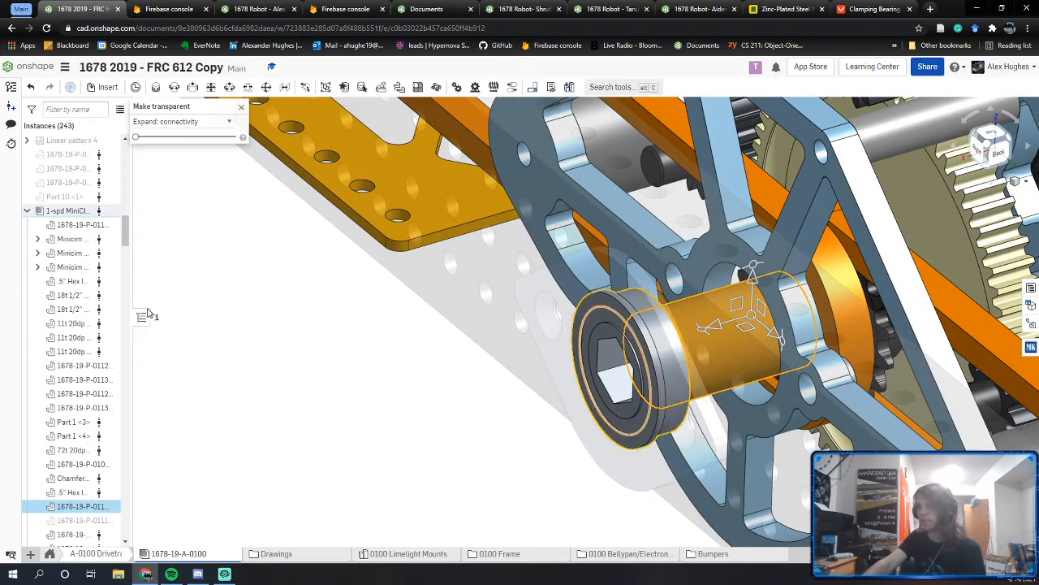
{"action": "left_click", "coordinate": [302, 348]}
{"action": "left_click", "coordinate": [260, 9]}
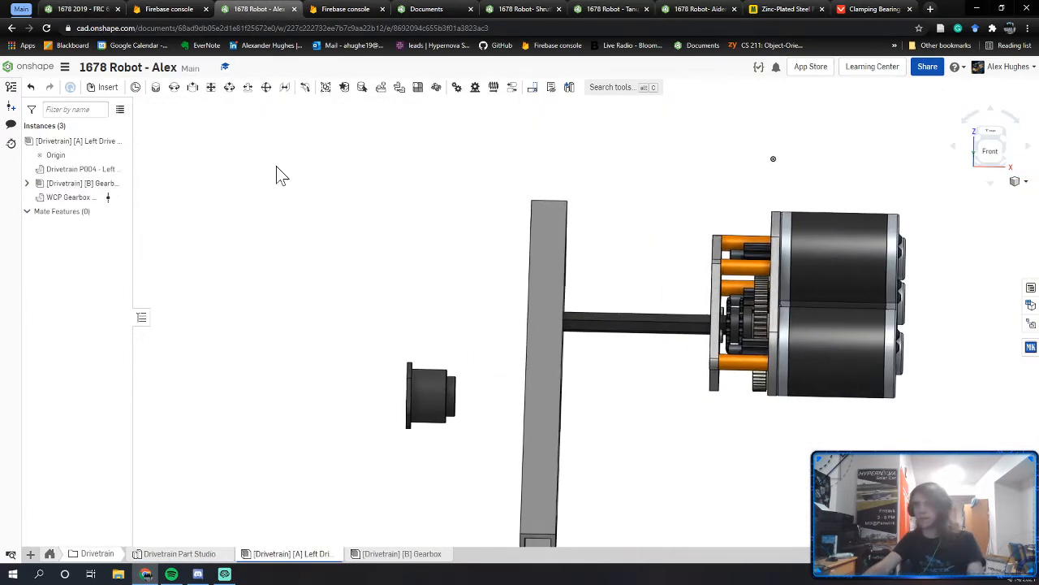
Step: Insert the .5" Hex ID 1.125" OD flanged bearing from the library's Bearings category
{"action": "left_click", "coordinate": [1031, 348]}
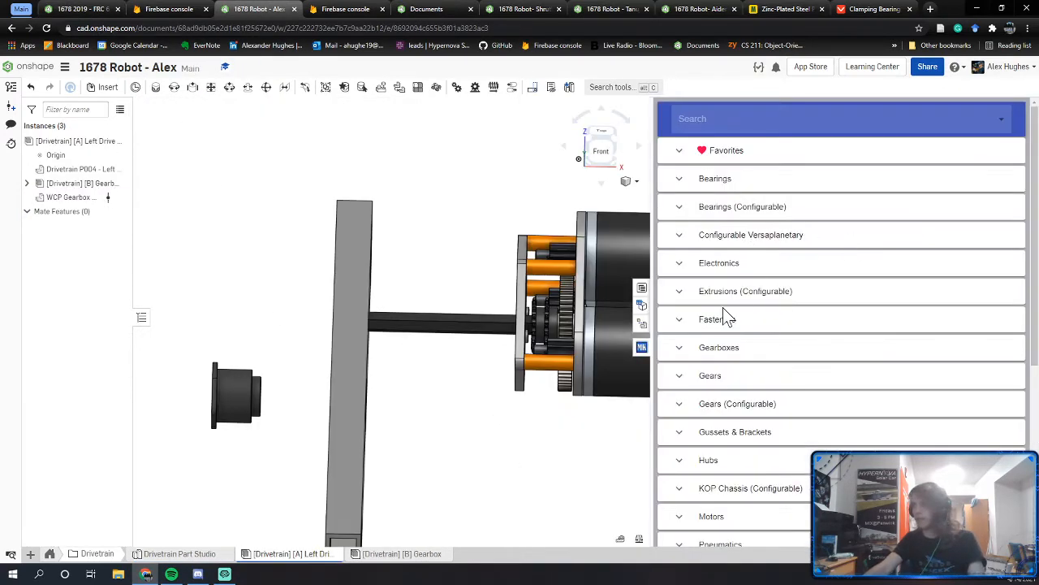
{"action": "scroll", "coordinate": [697, 337], "scroll_direction": "down", "scroll_amount": 1}
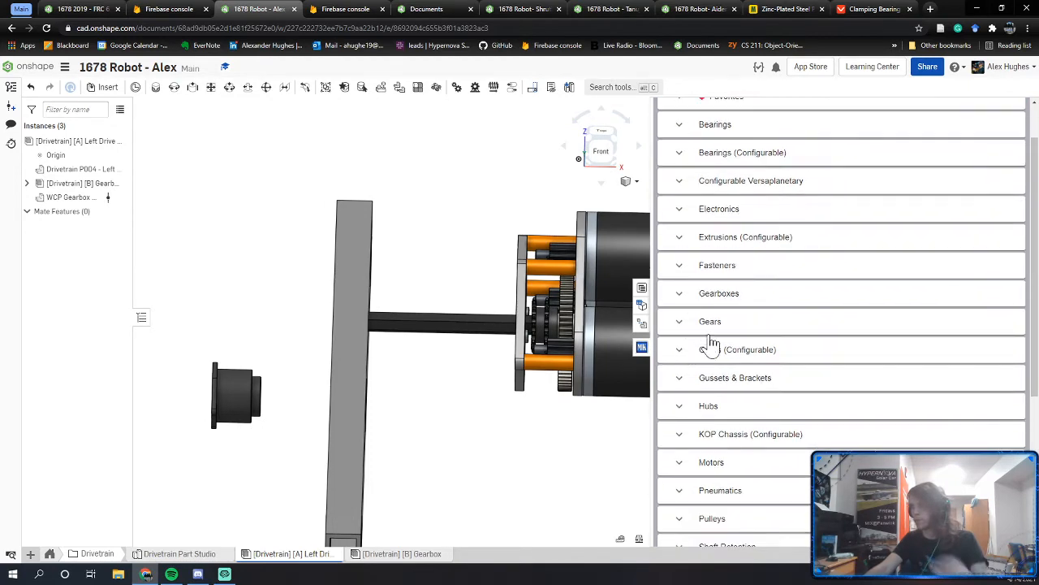
{"action": "left_click", "coordinate": [679, 129]}
{"action": "scroll", "coordinate": [799, 298], "scroll_direction": "down", "scroll_amount": 5}
{"action": "scroll", "coordinate": [801, 308], "scroll_direction": "down", "scroll_amount": 1}
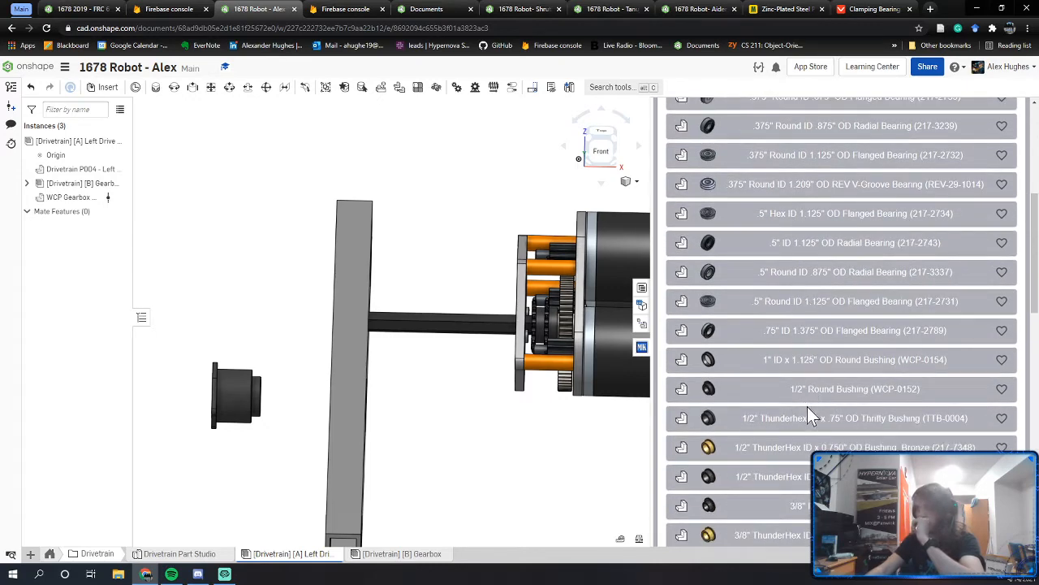
{"action": "left_click", "coordinate": [816, 219]}
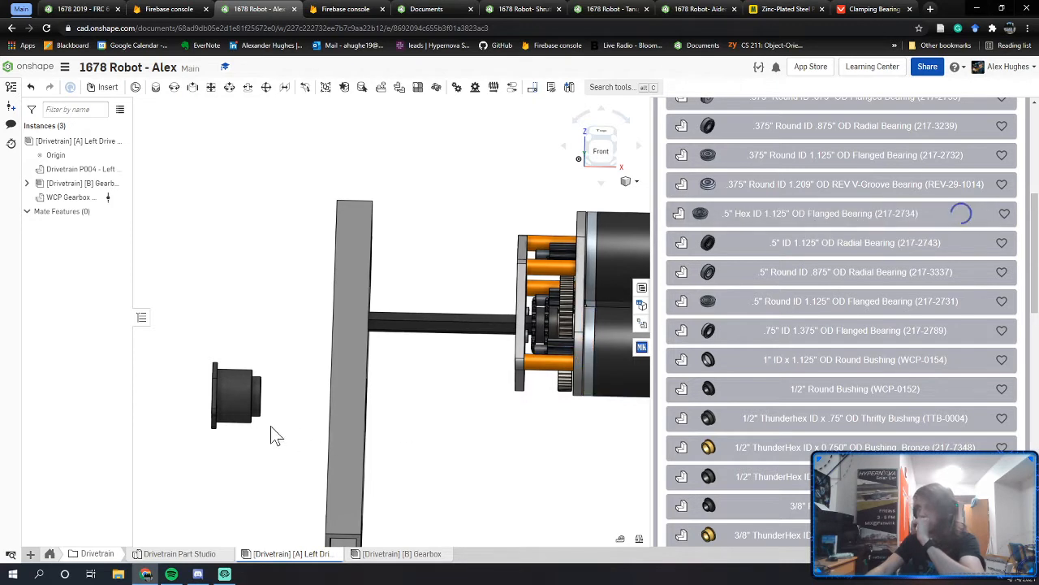
Step: Close the parts library and frame the new bearing alongside the rail and bearing block
{"action": "middle_click_drag", "start_coordinate": [274, 431], "coordinate": [566, 385]}
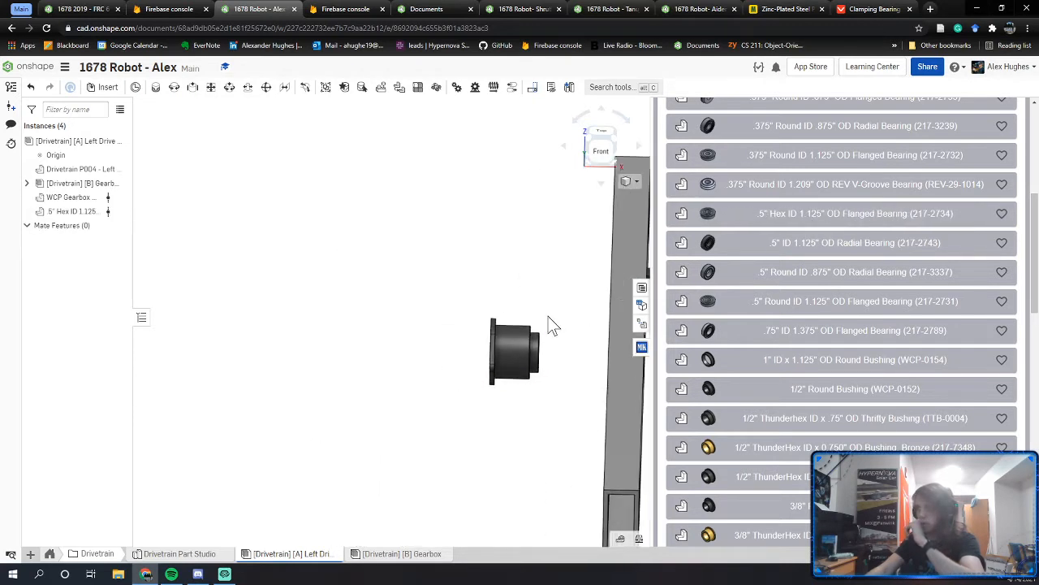
{"action": "middle_click_drag", "start_coordinate": [550, 325], "coordinate": [433, 315]}
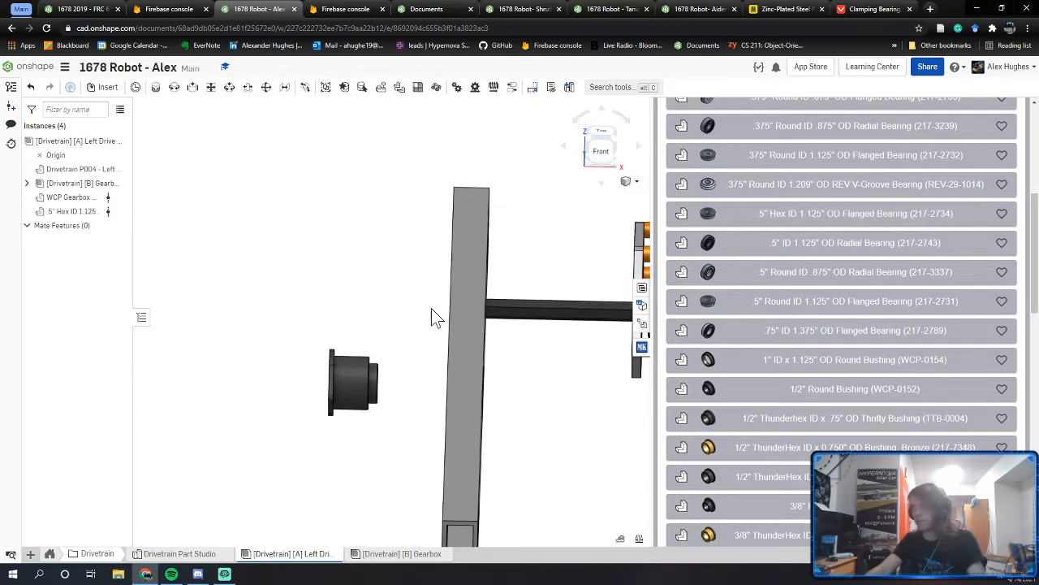
{"action": "left_click", "coordinate": [643, 353]}
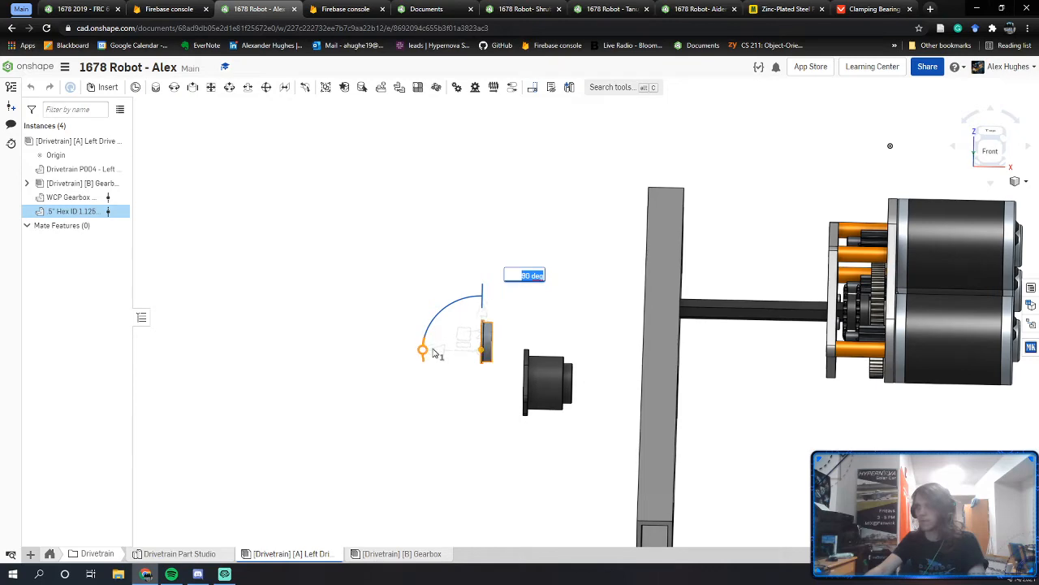
{"action": "left_click", "coordinate": [446, 411]}
{"action": "right_click_drag", "start_coordinate": [449, 413], "coordinate": [468, 441]}
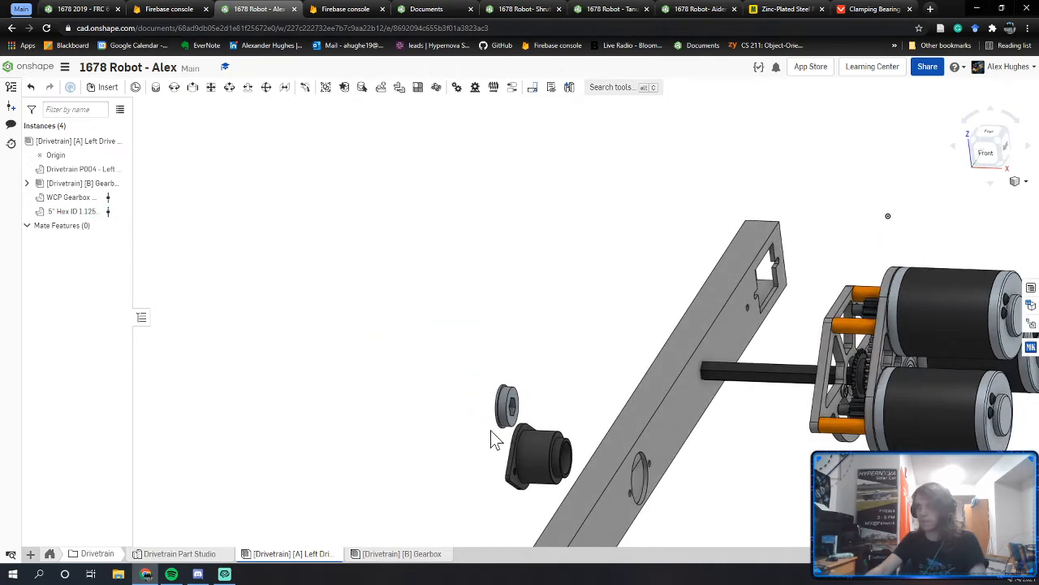
{"action": "scroll", "coordinate": [490, 430], "scroll_direction": "down", "scroll_amount": 1}
{"action": "middle_click_drag", "start_coordinate": [496, 451], "coordinate": [473, 399]}
Step: Fasten the hex bearing's mate connector to the bearing block's bore
{"action": "key", "text": "m"}
{"action": "scroll", "coordinate": [459, 333], "scroll_direction": "up", "scroll_amount": 5}
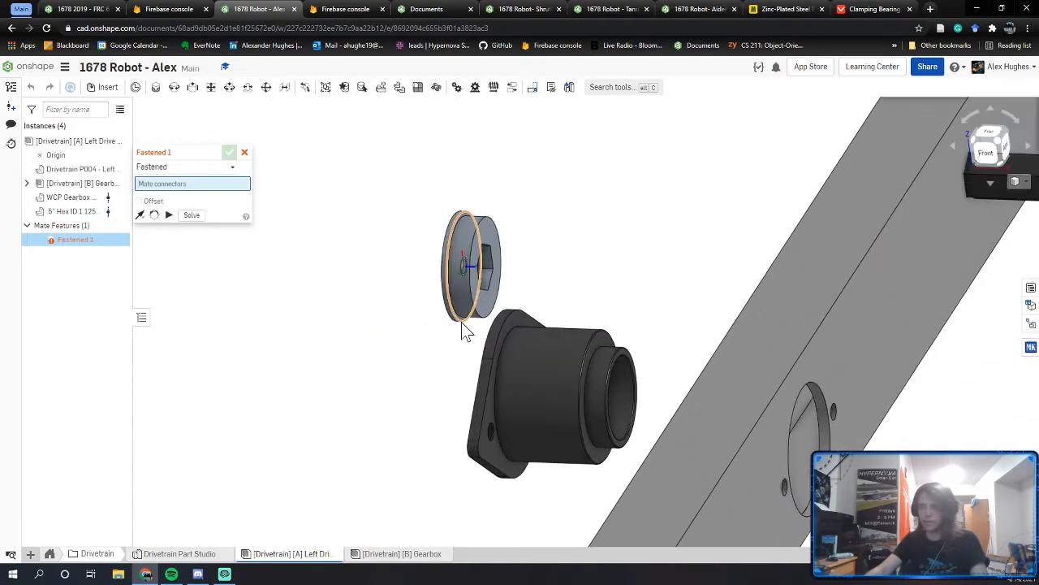
{"action": "left_click", "coordinate": [464, 319]}
{"action": "right_click_drag", "start_coordinate": [464, 319], "coordinate": [535, 315]}
{"action": "right_click_drag", "start_coordinate": [434, 408], "coordinate": [578, 422]}
{"action": "scroll", "coordinate": [572, 434], "scroll_direction": "up", "scroll_amount": 3}
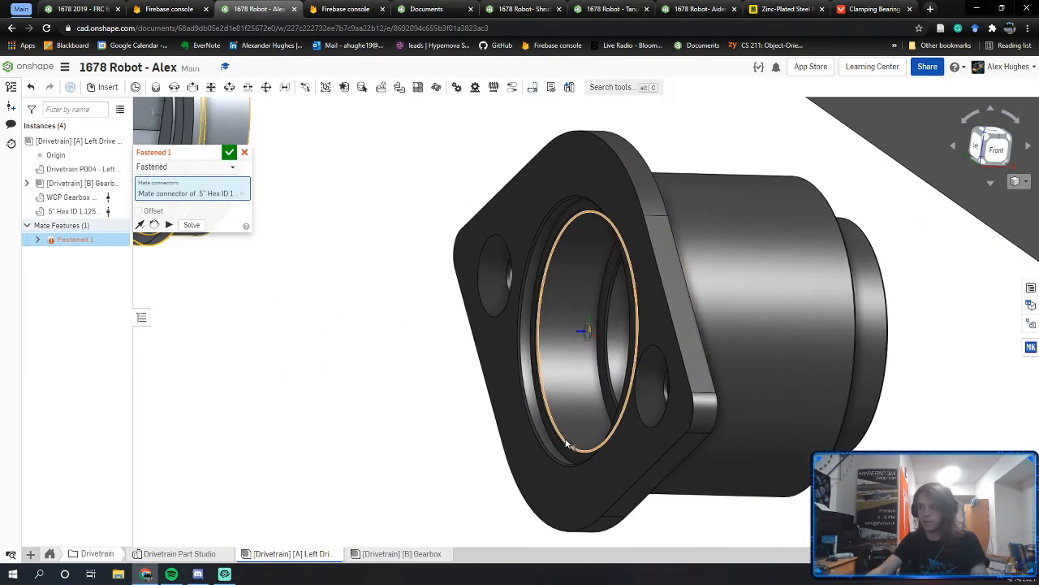
{"action": "left_click", "coordinate": [566, 444]}
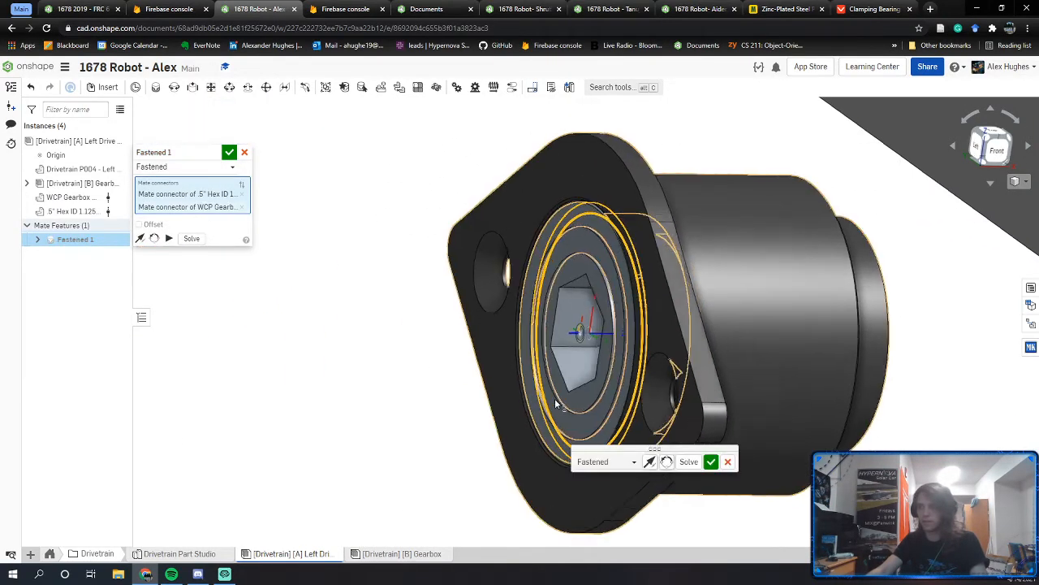
Step: Name the mate '1/2" Hex Bearing' and confirm it
{"action": "left_click", "coordinate": [212, 155]}
{"action": "type", "text": "1/2\" Hex Bearing"}
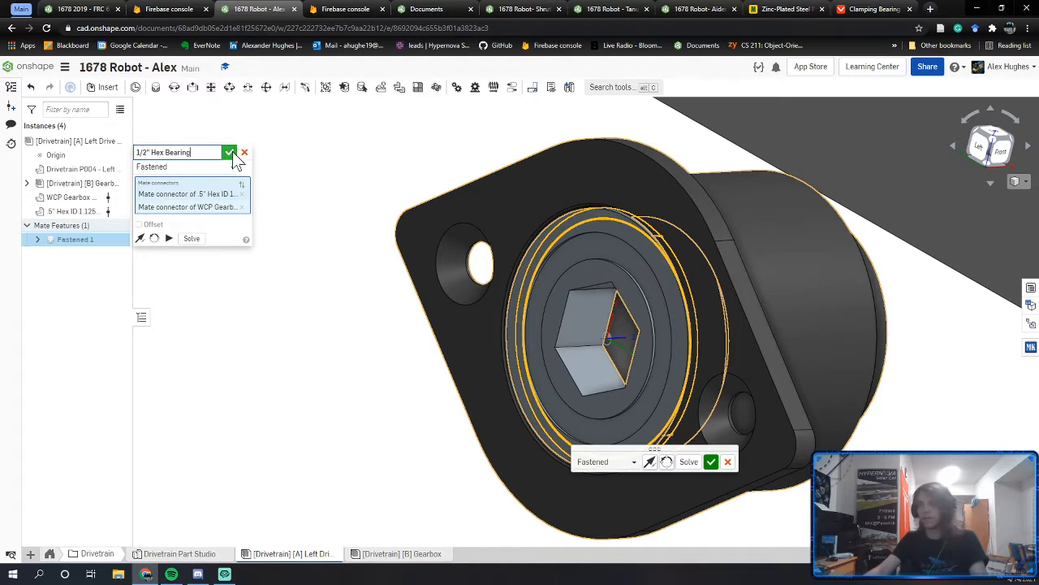
{"action": "left_click", "coordinate": [232, 153]}
{"action": "scroll", "coordinate": [349, 269], "scroll_direction": "down", "scroll_amount": 4}
{"action": "right_click_drag", "start_coordinate": [394, 288], "coordinate": [496, 317]}
{"action": "right_click_drag", "start_coordinate": [580, 315], "coordinate": [596, 365]}
Step: Fasten the bearing block's flange connector to the rail hole as mate 'WCP Gearbox Bearing Block'
{"action": "key", "text": "m"}
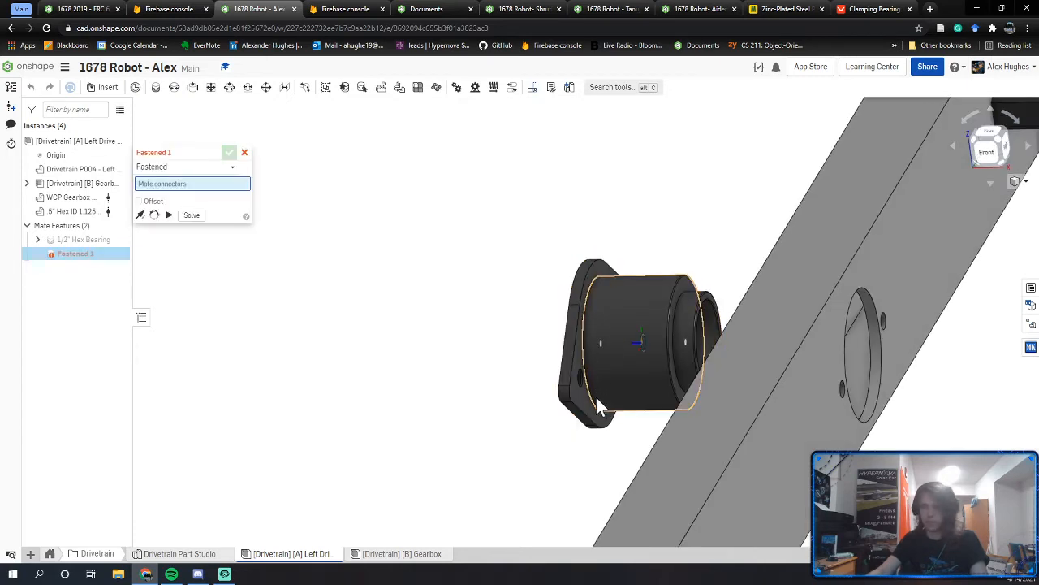
{"action": "left_click", "coordinate": [583, 392]}
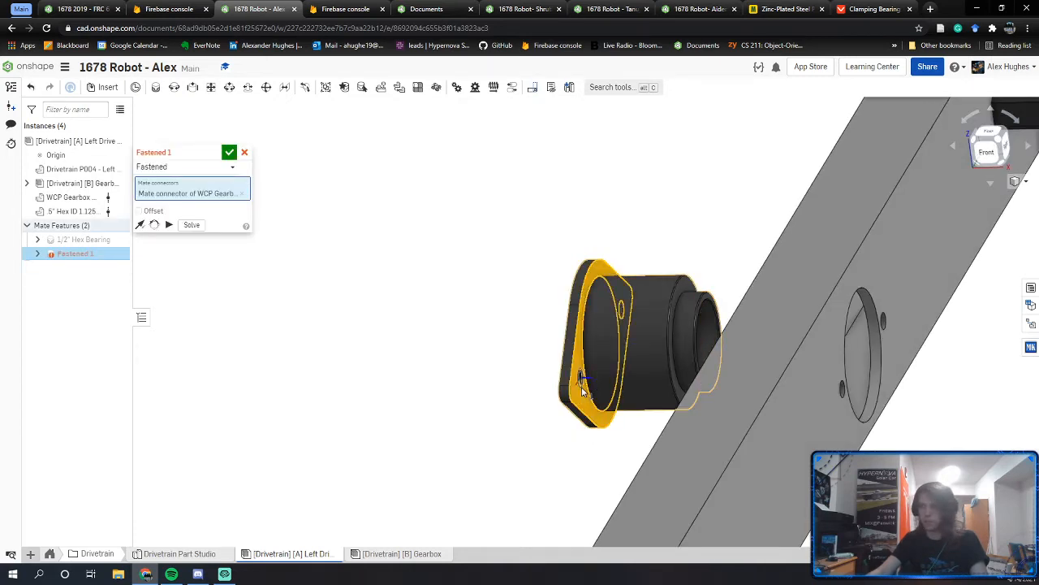
{"action": "scroll", "coordinate": [581, 393], "scroll_direction": "up", "scroll_amount": 5}
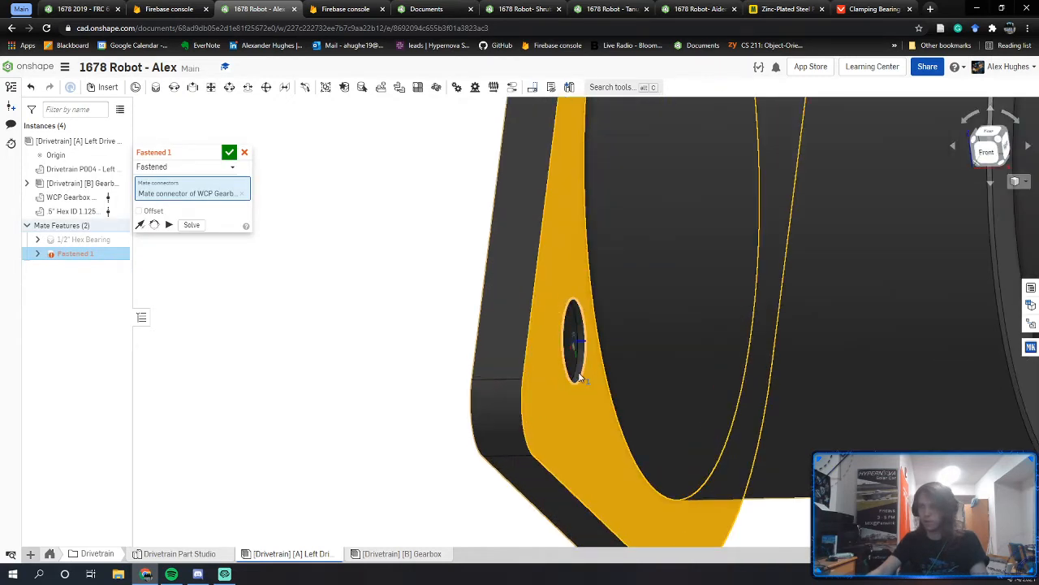
{"action": "scroll", "coordinate": [579, 376], "scroll_direction": "down", "scroll_amount": 5}
{"action": "right_click_drag", "start_coordinate": [579, 375], "coordinate": [659, 370]}
{"action": "middle_click_drag", "start_coordinate": [830, 362], "coordinate": [603, 360]}
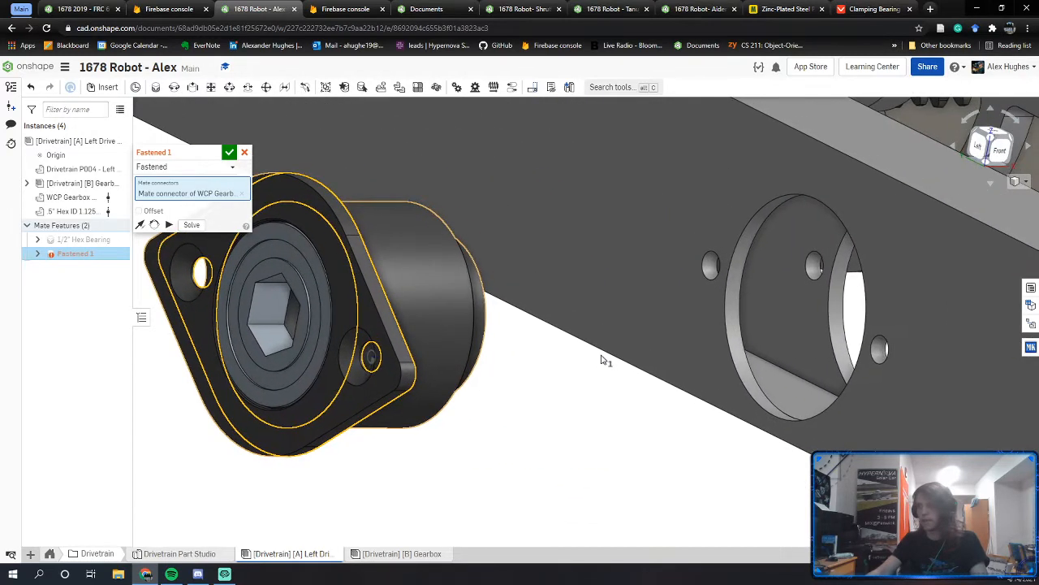
{"action": "left_click", "coordinate": [883, 362]}
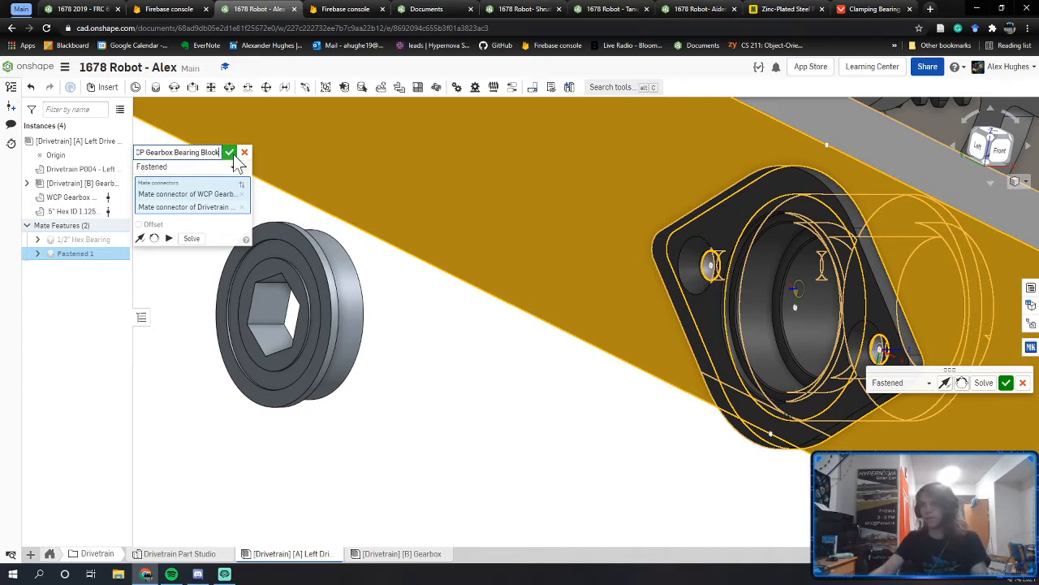
{"action": "left_click", "coordinate": [231, 154]}
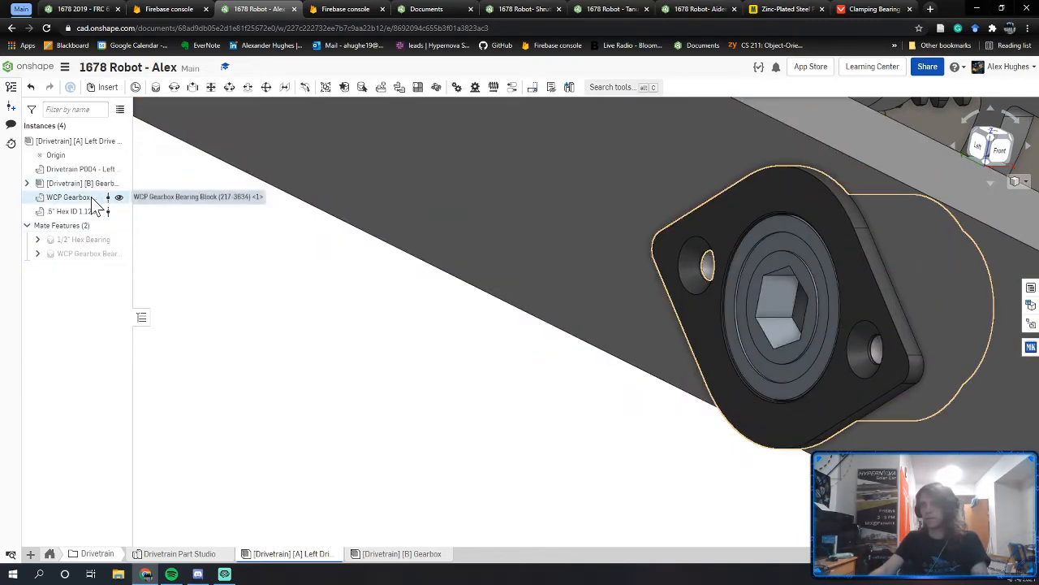
Step: Inspect how the gearbox plate lines up with the rail and bearing block
{"action": "right_click_drag", "start_coordinate": [883, 371], "coordinate": [949, 348]}
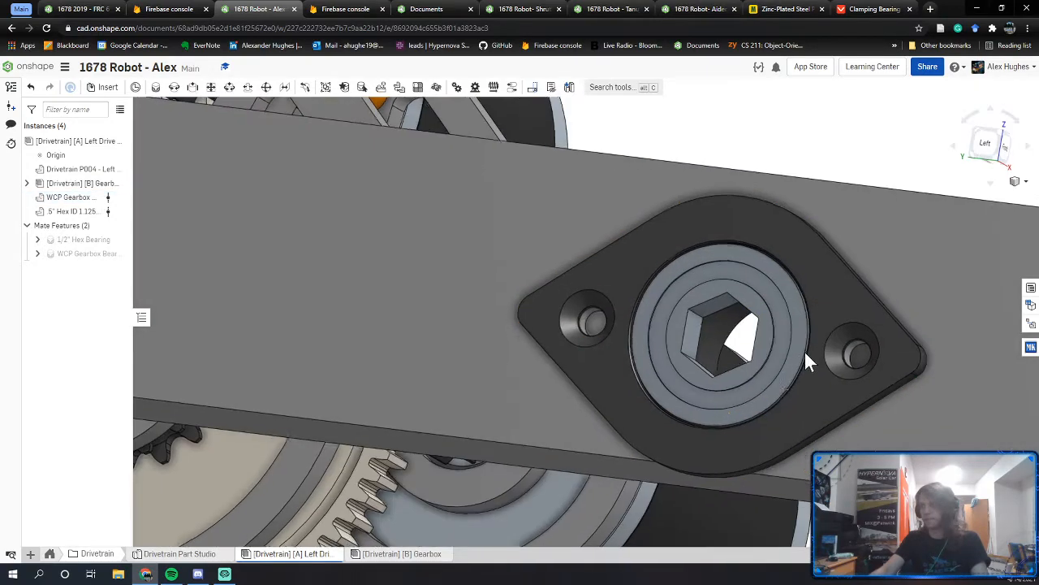
{"action": "right_click_drag", "start_coordinate": [804, 350], "coordinate": [787, 342]}
{"action": "scroll", "coordinate": [787, 342], "scroll_direction": "down", "scroll_amount": 3}
{"action": "middle_click_drag", "start_coordinate": [804, 336], "coordinate": [725, 390]}
{"action": "mouse_move", "coordinate": [725, 390]}
{"action": "right_mouse_down"}
{"action": "mouse_move", "coordinate": [647, 384]}
{"action": "mouse_move", "coordinate": [765, 413]}
{"action": "mouse_move", "coordinate": [610, 411]}
{"action": "mouse_move", "coordinate": [705, 394]}
{"action": "right_mouse_up"}
{"action": "right_click_drag", "start_coordinate": [737, 320], "coordinate": [755, 354]}
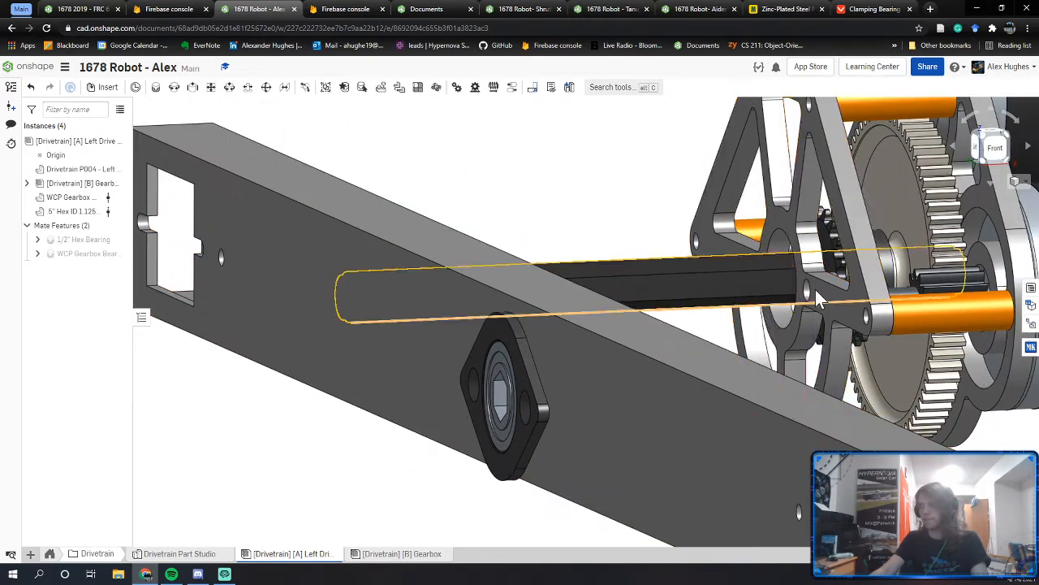
{"action": "right_click_drag", "start_coordinate": [817, 298], "coordinate": [747, 459]}
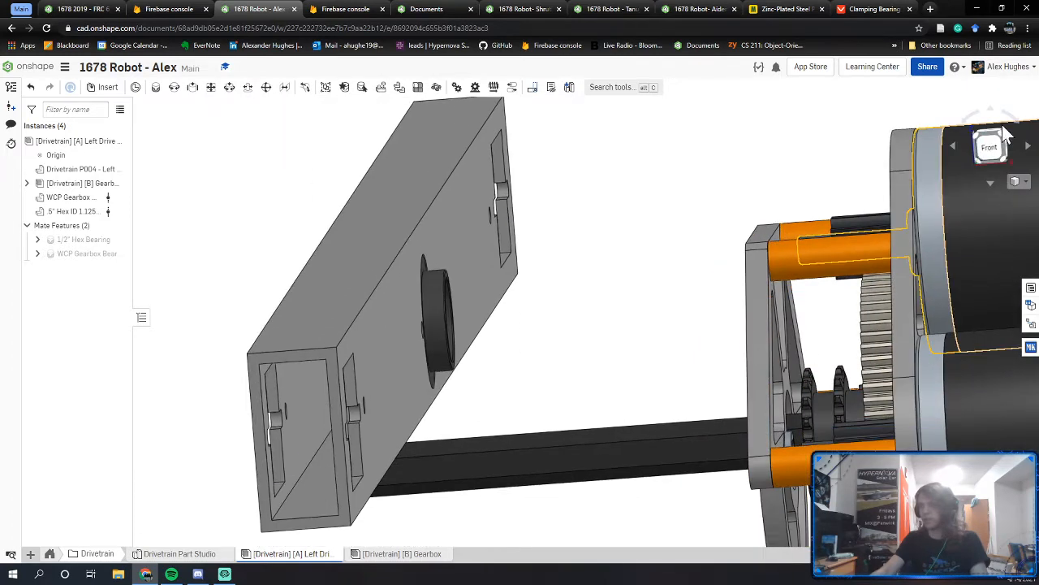
{"action": "left_click", "coordinate": [993, 146]}
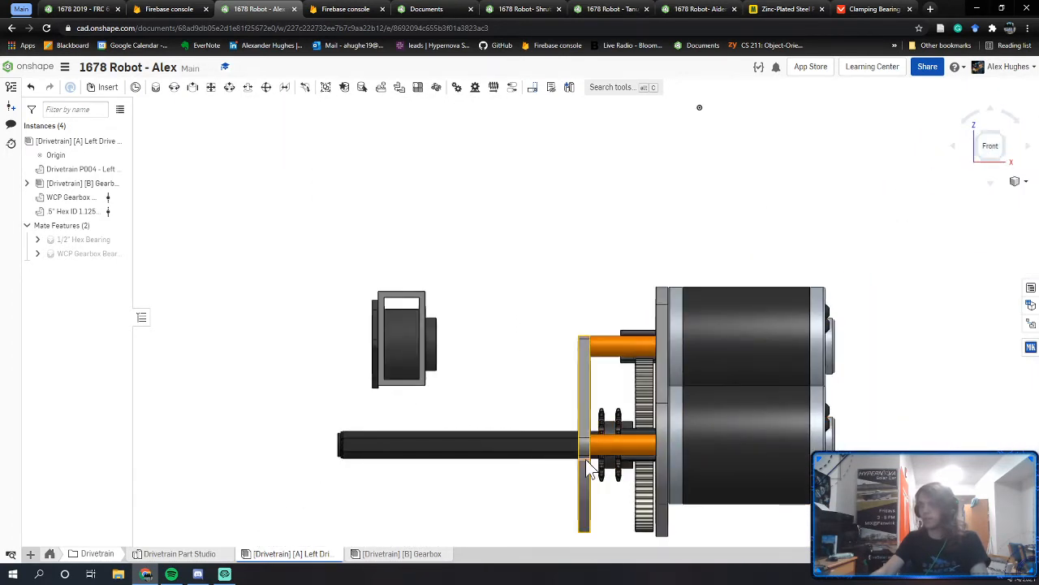
{"action": "right_click_drag", "start_coordinate": [588, 467], "coordinate": [578, 452]}
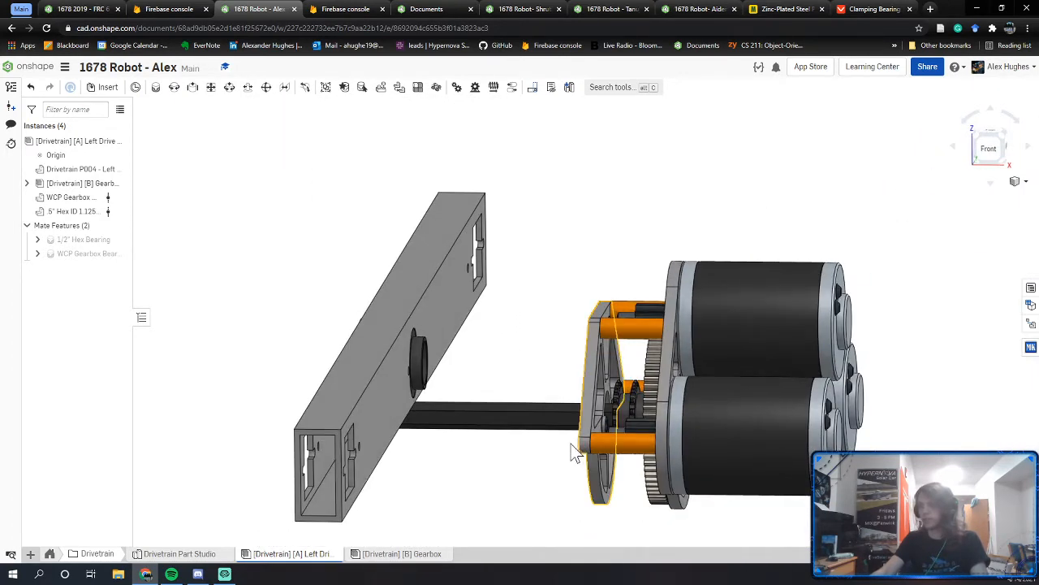
{"action": "right_click_drag", "start_coordinate": [425, 344], "coordinate": [494, 356]}
{"action": "scroll", "coordinate": [367, 390], "scroll_direction": "up", "scroll_amount": 5}
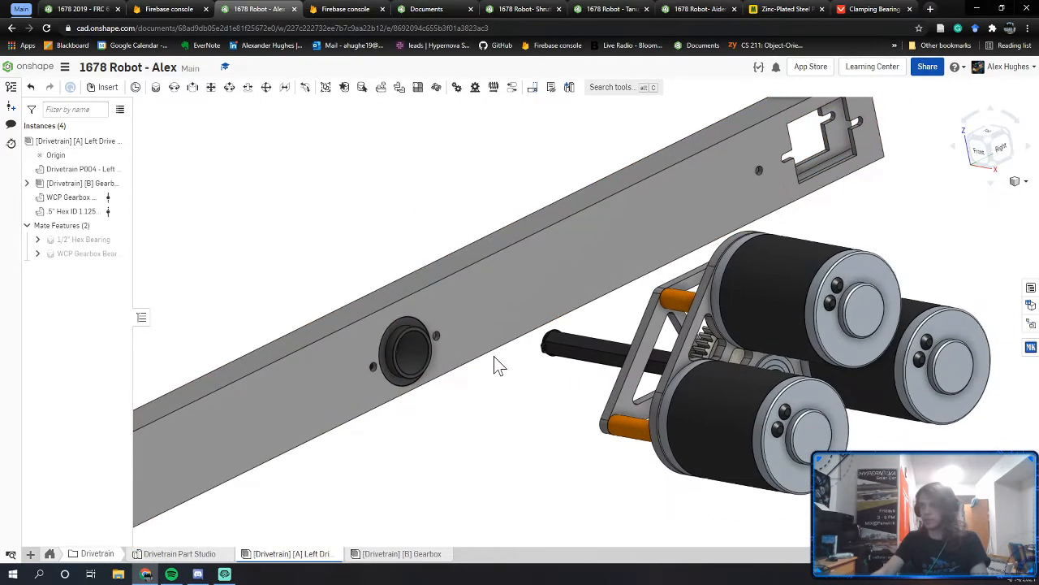
Step: In the Left view, drag the gearbox up onto the rail's bearing
{"action": "left_click", "coordinate": [1013, 155]}
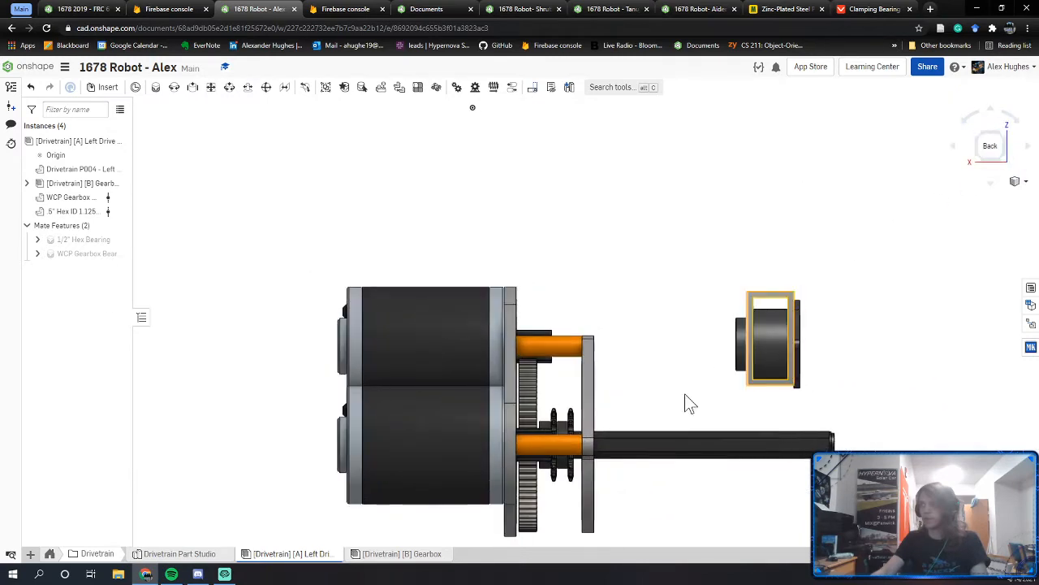
{"action": "left_click", "coordinate": [999, 168]}
{"action": "left_click", "coordinate": [1012, 148]}
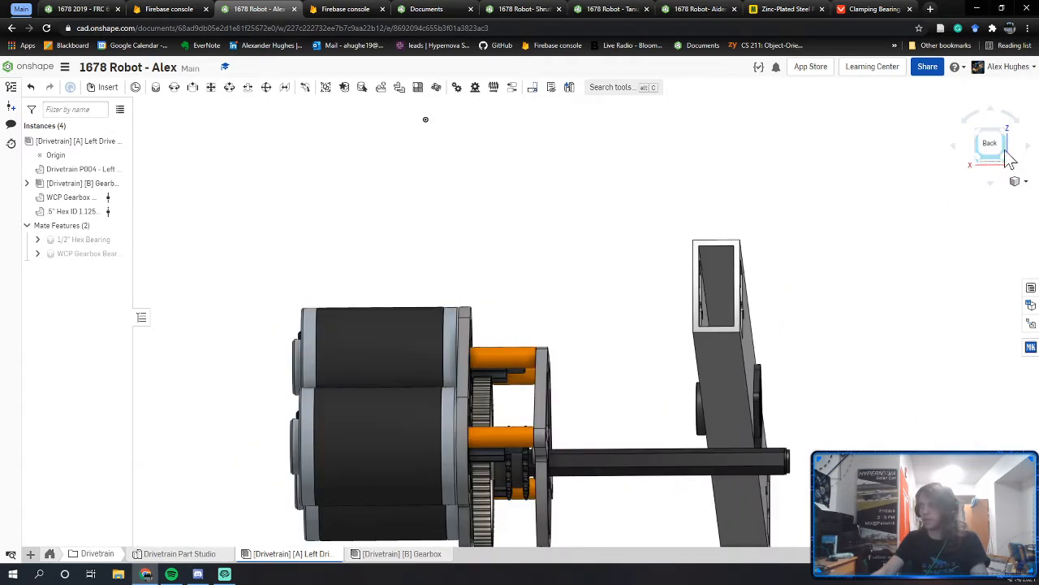
{"action": "left_click", "coordinate": [1007, 158]}
{"action": "left_click", "coordinate": [1000, 149]}
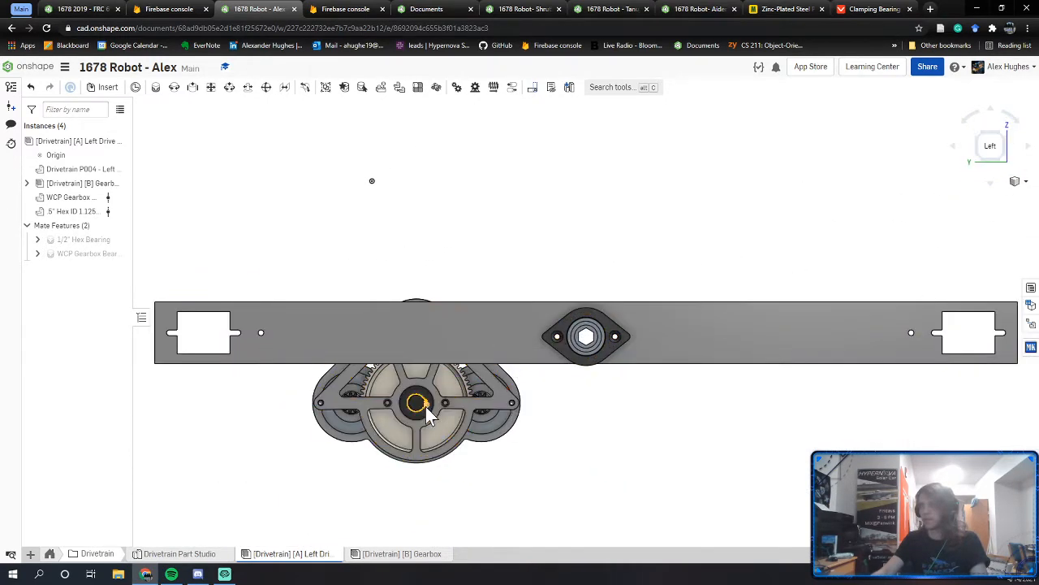
{"action": "left_click_drag", "start_coordinate": [442, 396], "coordinate": [587, 337]}
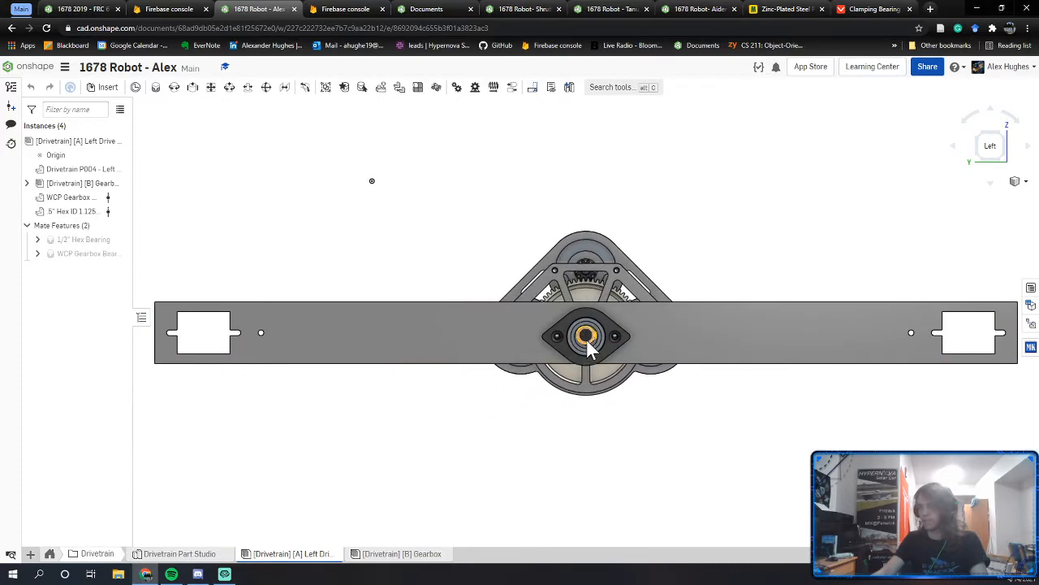
Step: In the Front view, slide the gearbox along its shaft into the bearing block
{"action": "right_click_drag", "start_coordinate": [586, 339], "coordinate": [1038, 145]}
{"action": "left_click", "coordinate": [988, 149]}
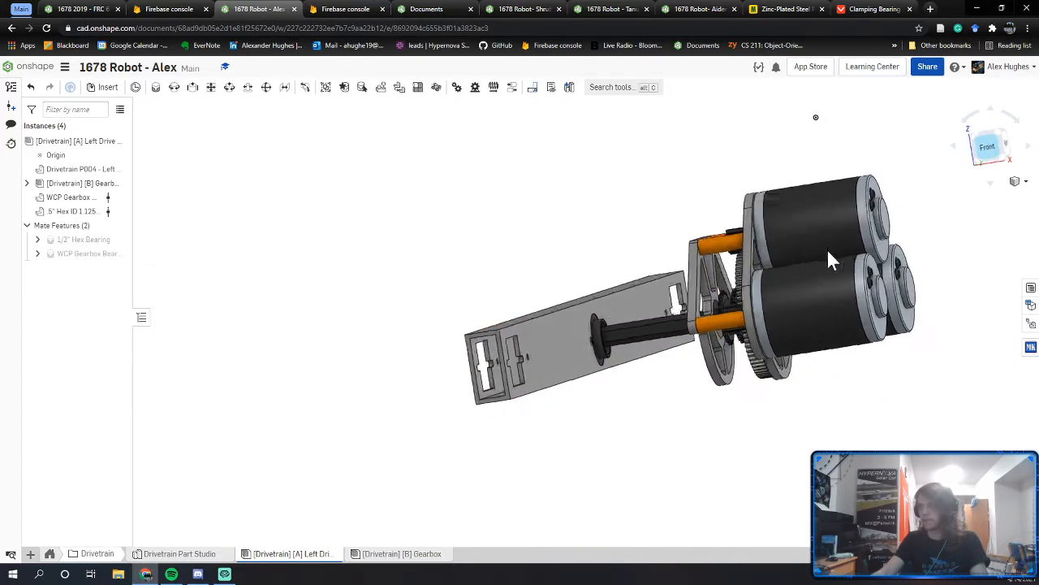
{"action": "left_click_drag", "start_coordinate": [532, 419], "coordinate": [379, 414]}
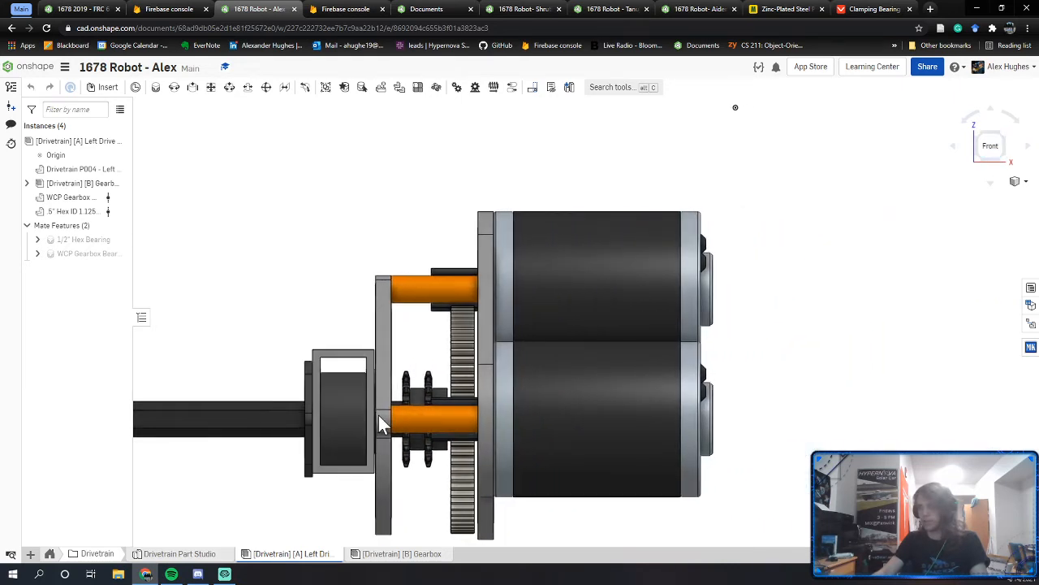
{"action": "mouse_move", "coordinate": [393, 406]}
{"action": "right_mouse_down"}
{"action": "mouse_move", "coordinate": [392, 420]}
{"action": "mouse_move", "coordinate": [387, 414]}
{"action": "right_mouse_up"}
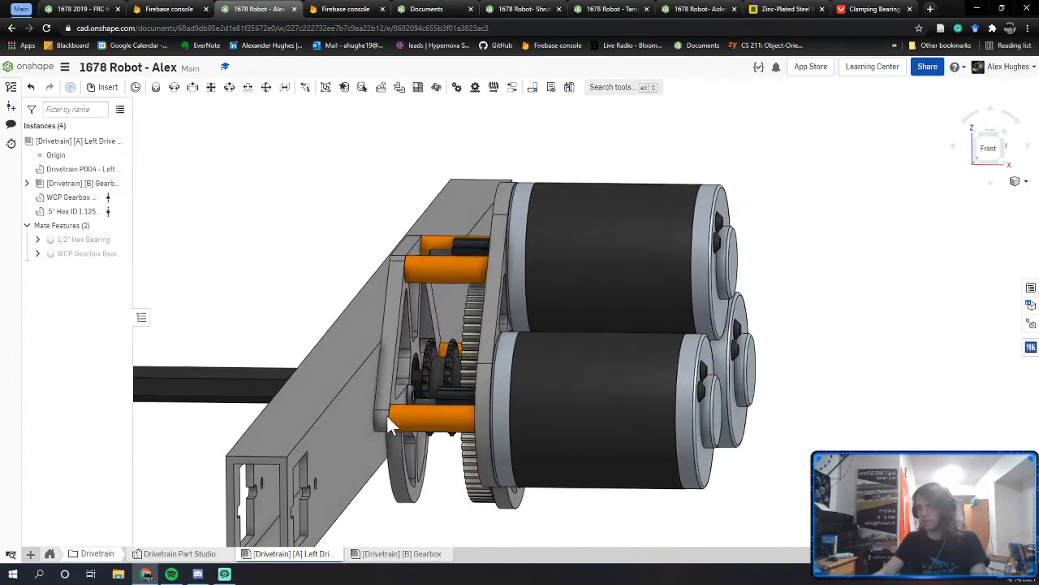
{"action": "scroll", "coordinate": [426, 386], "scroll_direction": "up", "scroll_amount": 6}
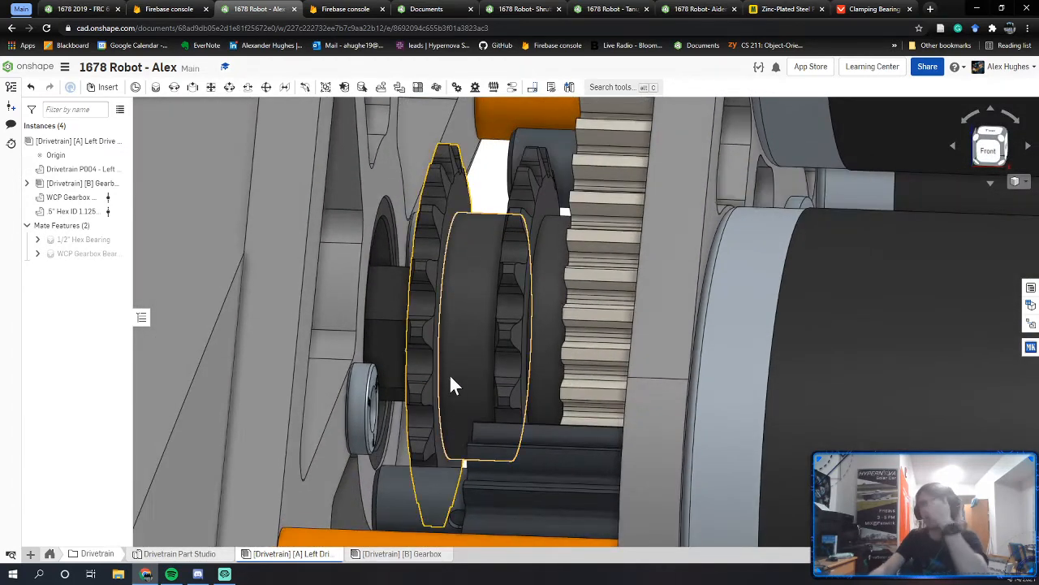
Step: Orbit around the sprockets and gears, check the gear's context menu, and follow the hex shaft
{"action": "scroll", "coordinate": [409, 328], "scroll_direction": "up", "scroll_amount": 5}
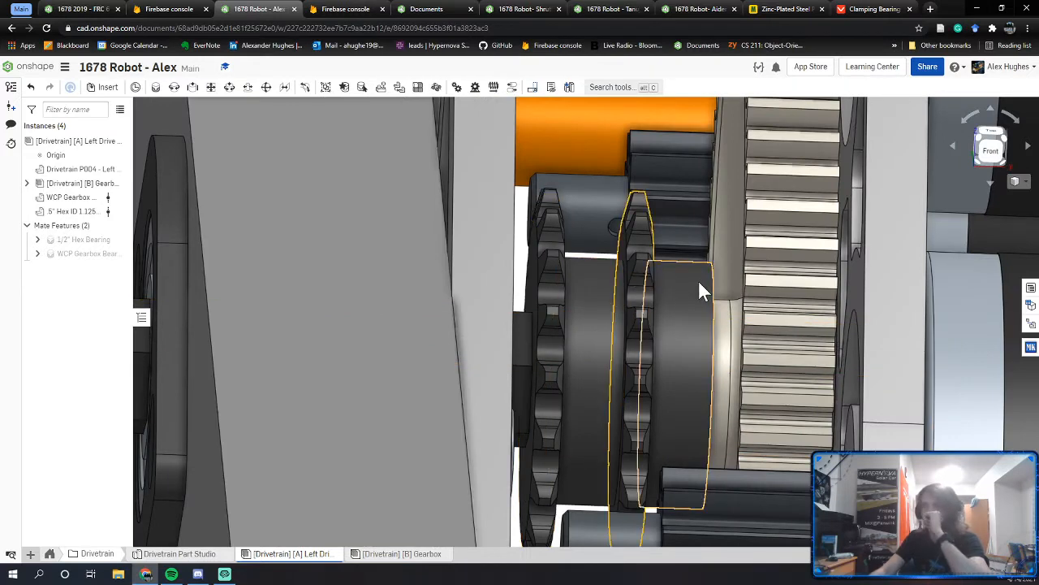
{"action": "right_click_drag", "start_coordinate": [683, 277], "coordinate": [684, 278]}
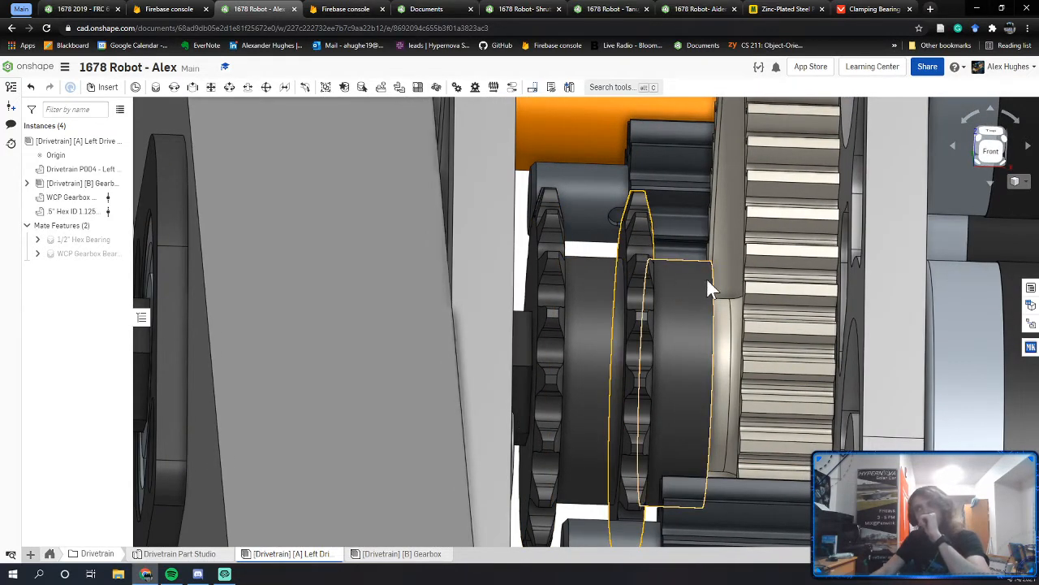
{"action": "right_click_drag", "start_coordinate": [787, 287], "coordinate": [784, 287]}
{"action": "right_click", "coordinate": [783, 287]}
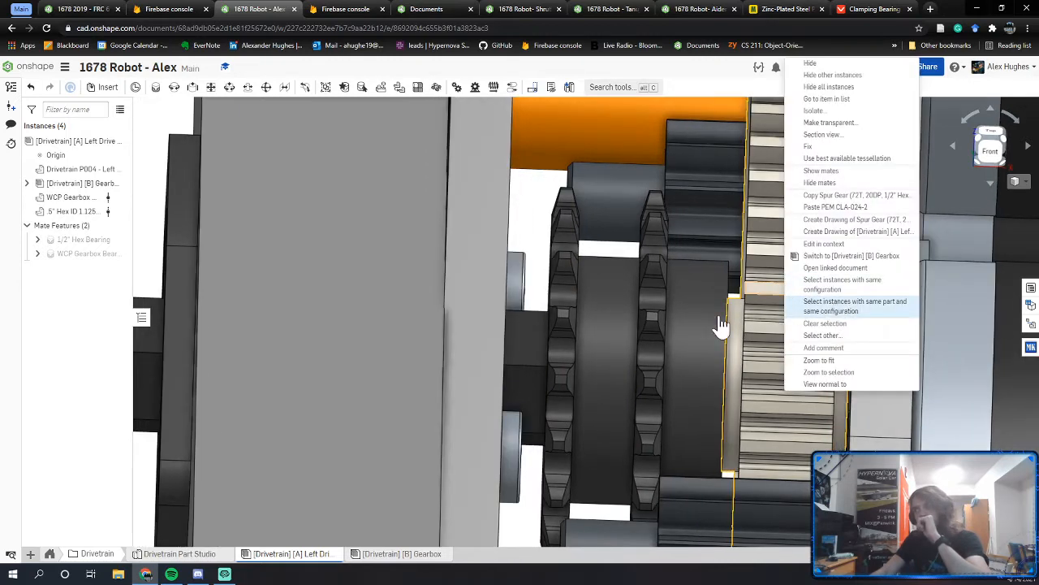
{"action": "right_click_drag", "start_coordinate": [881, 252], "coordinate": [889, 289]}
{"action": "middle_click_drag", "start_coordinate": [888, 289], "coordinate": [666, 454]}
{"action": "right_click_drag", "start_coordinate": [794, 331], "coordinate": [725, 339]}
{"action": "right_click_drag", "start_coordinate": [701, 294], "coordinate": [694, 302]}
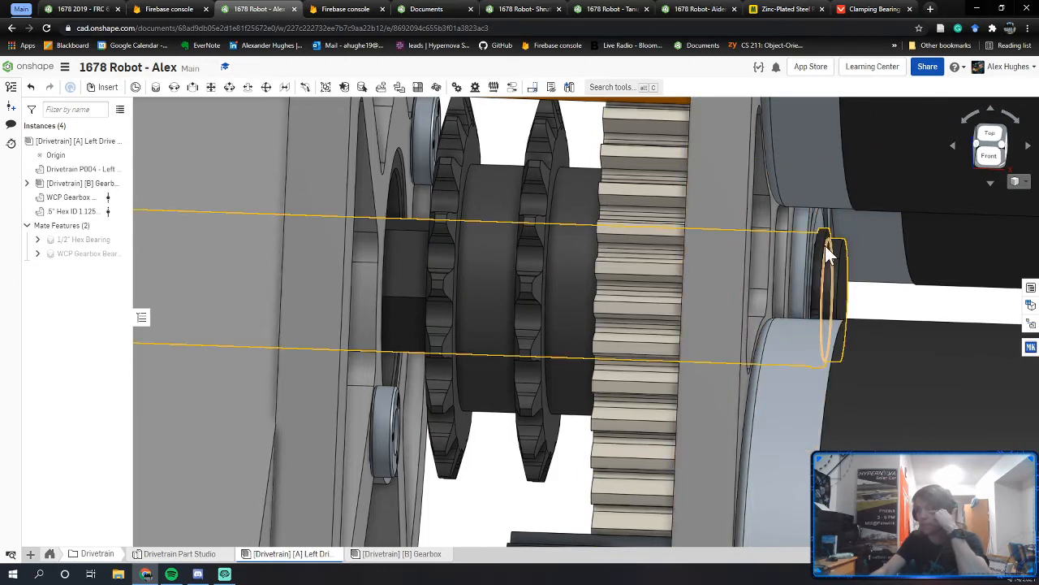
Step: Inspect the shaft end, return to the sprockets, and nudge the gearbox slightly left
{"action": "mouse_move", "coordinate": [823, 242]}
{"action": "right_mouse_down"}
{"action": "mouse_move", "coordinate": [801, 243]}
{"action": "mouse_move", "coordinate": [828, 261]}
{"action": "right_mouse_up"}
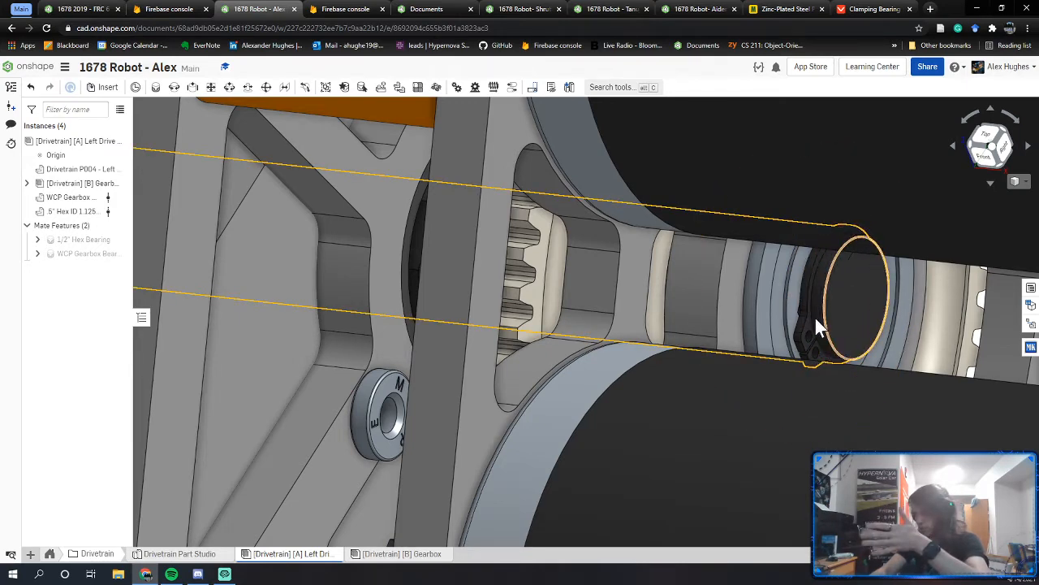
{"action": "right_click_drag", "start_coordinate": [807, 294], "coordinate": [831, 284]}
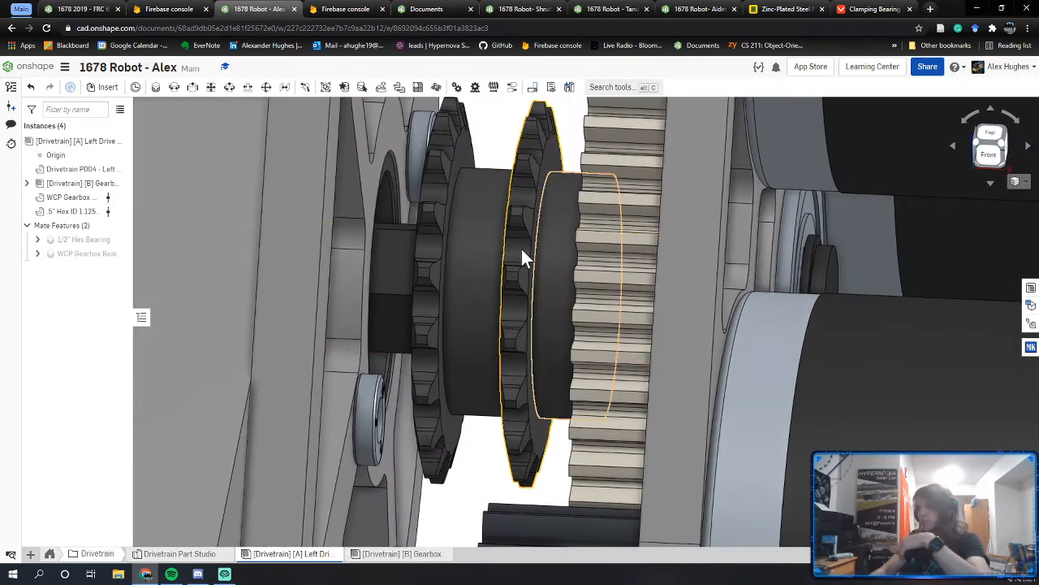
{"action": "right_click_drag", "start_coordinate": [617, 248], "coordinate": [638, 276]}
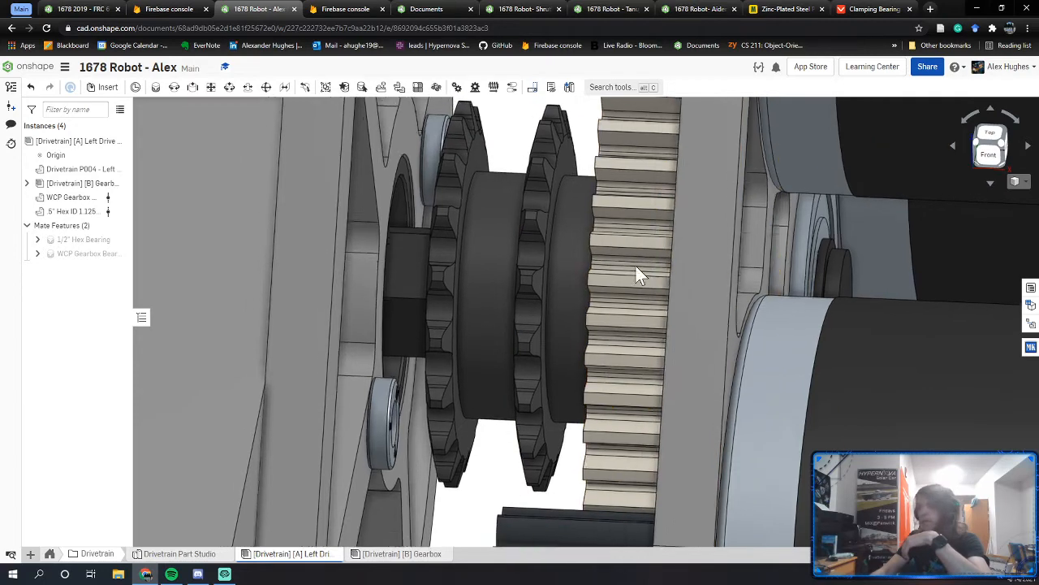
{"action": "middle_click_drag", "start_coordinate": [635, 265], "coordinate": [681, 286]}
{"action": "left_click_drag", "start_coordinate": [516, 278], "coordinate": [518, 277]}
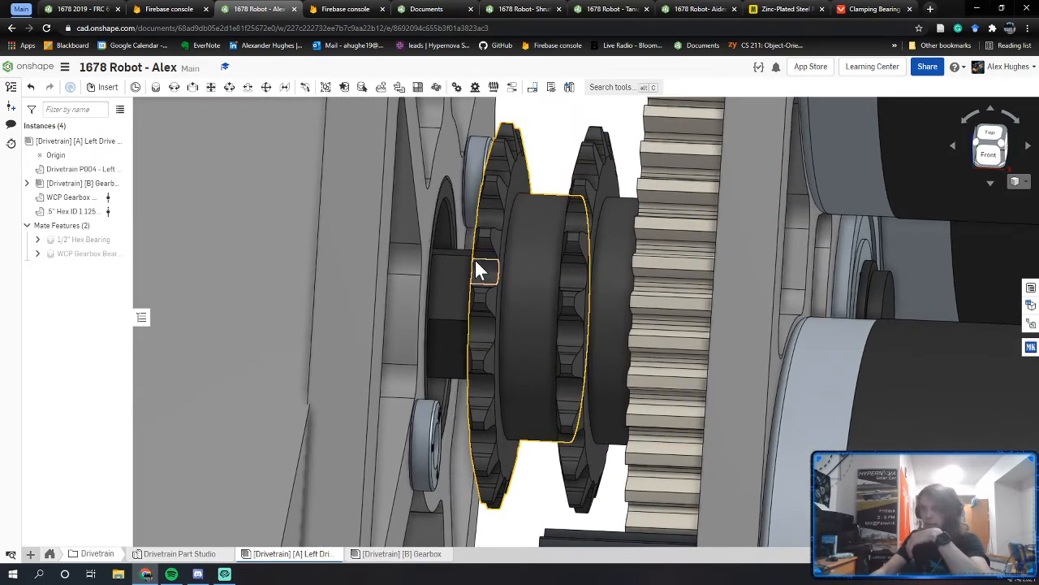
{"action": "scroll", "coordinate": [475, 270], "scroll_direction": "down", "scroll_amount": 15}
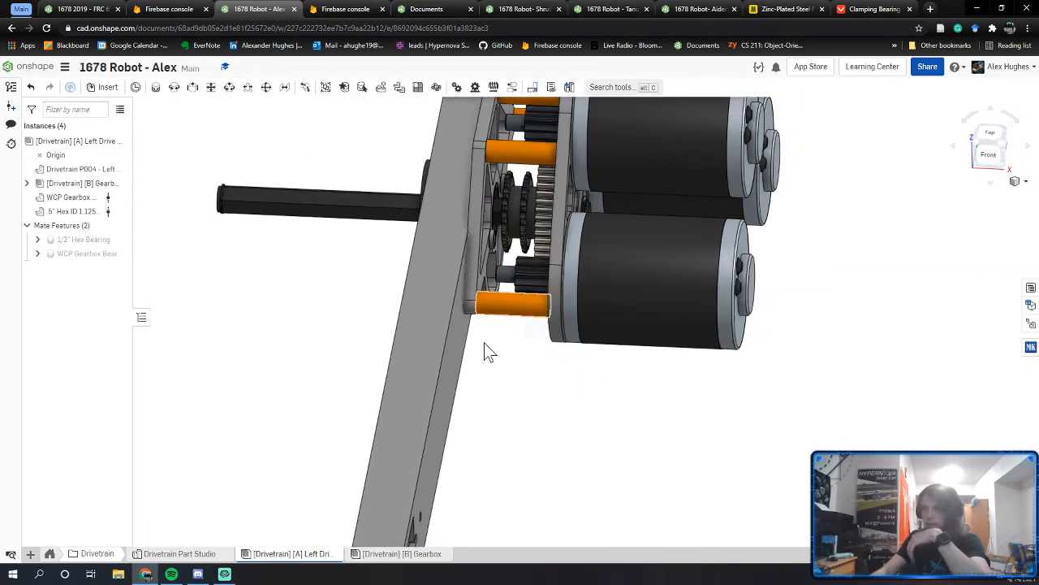
{"action": "right_click_drag", "start_coordinate": [484, 343], "coordinate": [522, 194]}
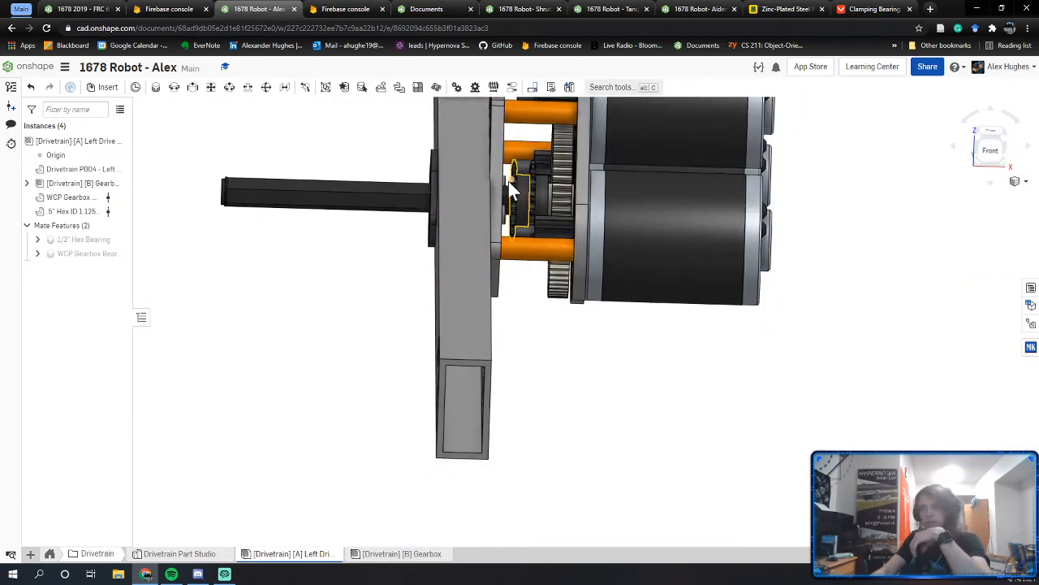
{"action": "right_click_drag", "start_coordinate": [508, 181], "coordinate": [505, 199]}
{"action": "scroll", "coordinate": [505, 198], "scroll_direction": "up", "scroll_amount": 10}
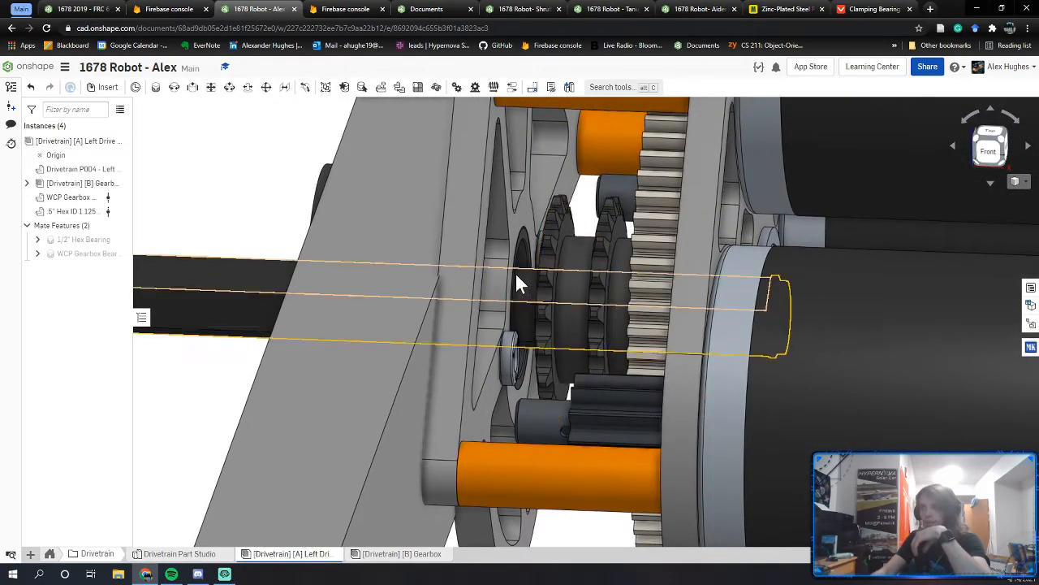
Step: View the sprockets from front and angled views, then switch to the 1678 2019 - FRC 612 Copy document
{"action": "right_click_drag", "start_coordinate": [519, 290], "coordinate": [470, 284]}
{"action": "right_click_drag", "start_coordinate": [545, 265], "coordinate": [576, 268]}
{"action": "scroll", "coordinate": [589, 211], "scroll_direction": "up", "scroll_amount": 5}
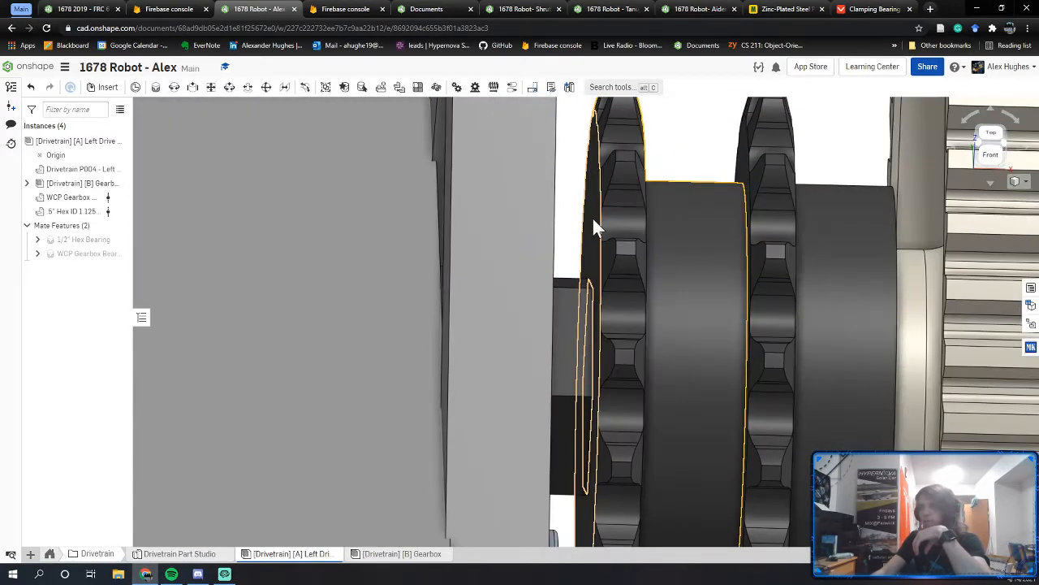
{"action": "scroll", "coordinate": [592, 216], "scroll_direction": "down", "scroll_amount": 3}
{"action": "right_click_drag", "start_coordinate": [615, 227], "coordinate": [621, 250]}
{"action": "right_click_drag", "start_coordinate": [203, 237], "coordinate": [359, 240]}
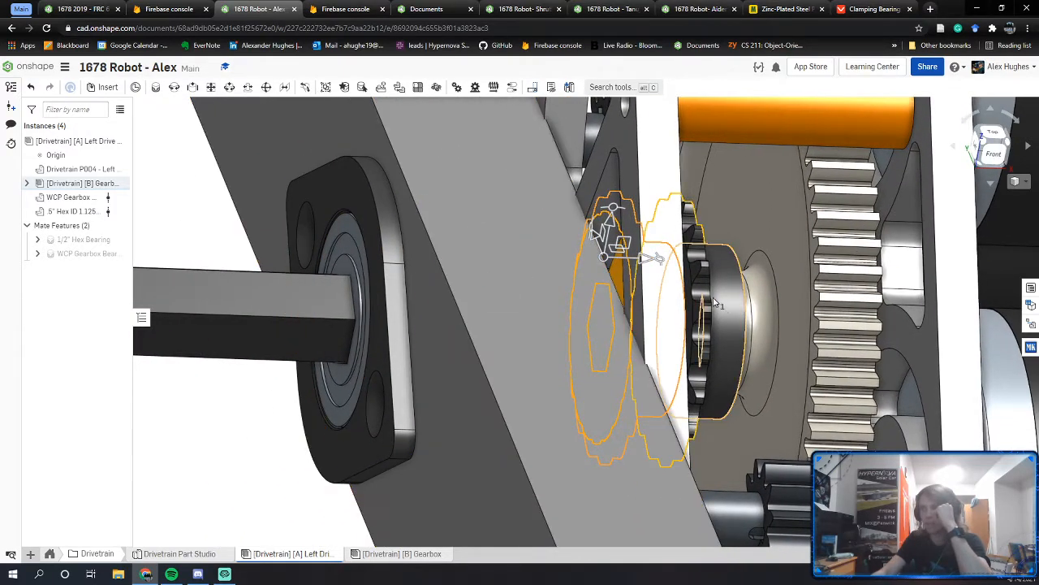
{"action": "right_click_drag", "start_coordinate": [733, 302], "coordinate": [647, 295]}
{"action": "right_click_drag", "start_coordinate": [739, 285], "coordinate": [406, 254]}
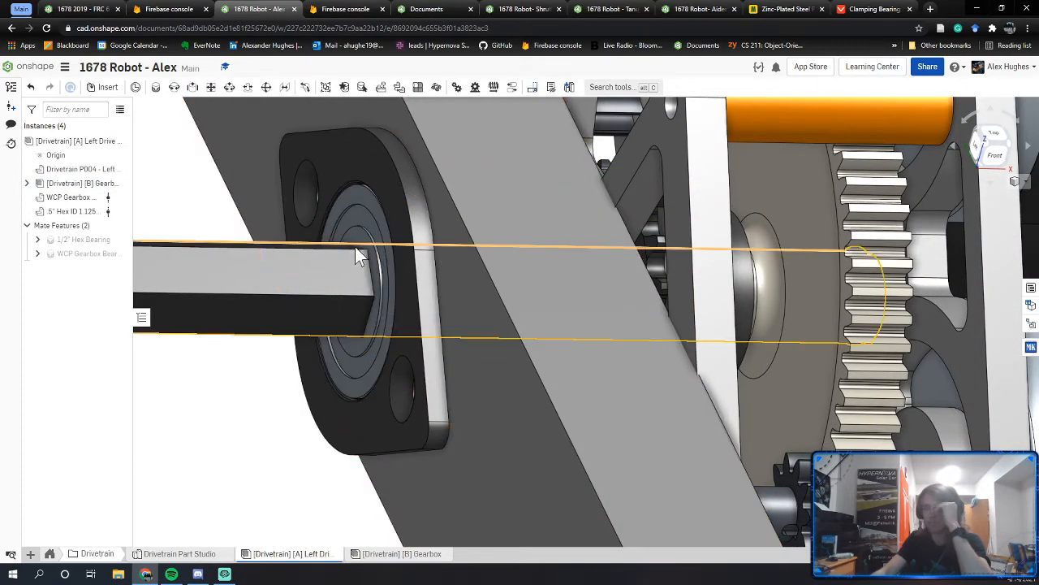
{"action": "key", "text": "ctrl+shift+Tab"}
{"action": "right_click_drag", "start_coordinate": [529, 305], "coordinate": [480, 350]}
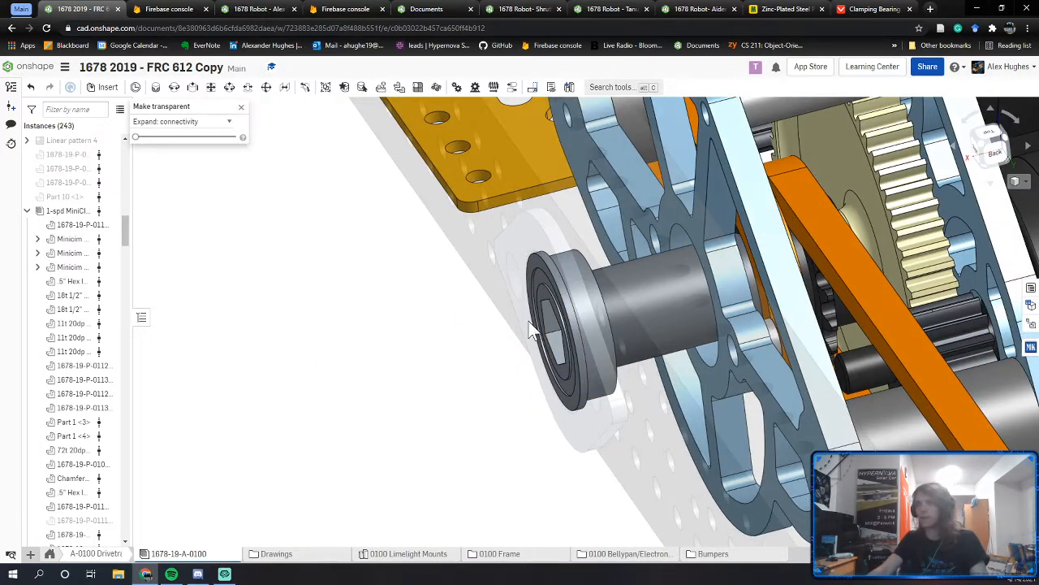
Step: Hide the flanged bearing and orbit toward the hex bore
{"action": "right_click", "coordinate": [569, 299]}
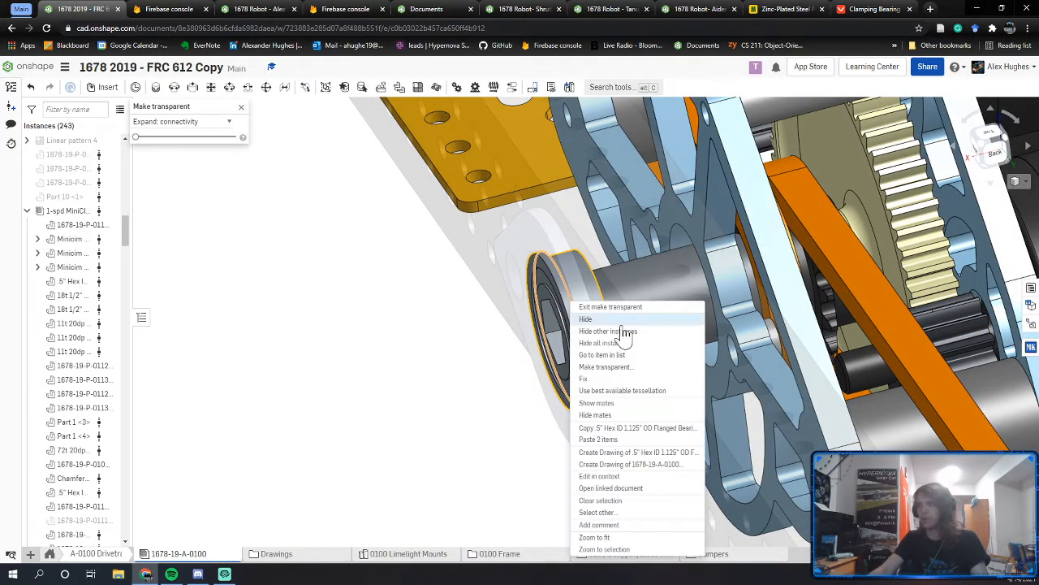
{"action": "left_click", "coordinate": [612, 367]}
{"action": "right_click_drag", "start_coordinate": [583, 342], "coordinate": [608, 371]}
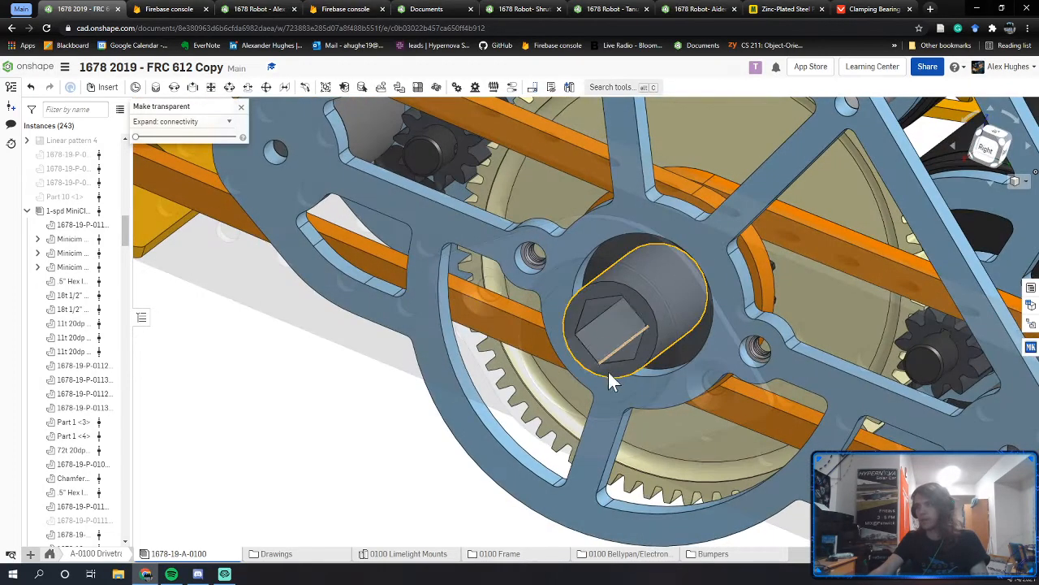
{"action": "scroll", "coordinate": [627, 371], "scroll_direction": "up", "scroll_amount": 5}
Step: Select the hex bearing and surrounding sprocket, then return to the 1678 Robot - Alex document
{"action": "left_click", "coordinate": [629, 369]}
{"action": "scroll", "coordinate": [630, 363], "scroll_direction": "down", "scroll_amount": 3}
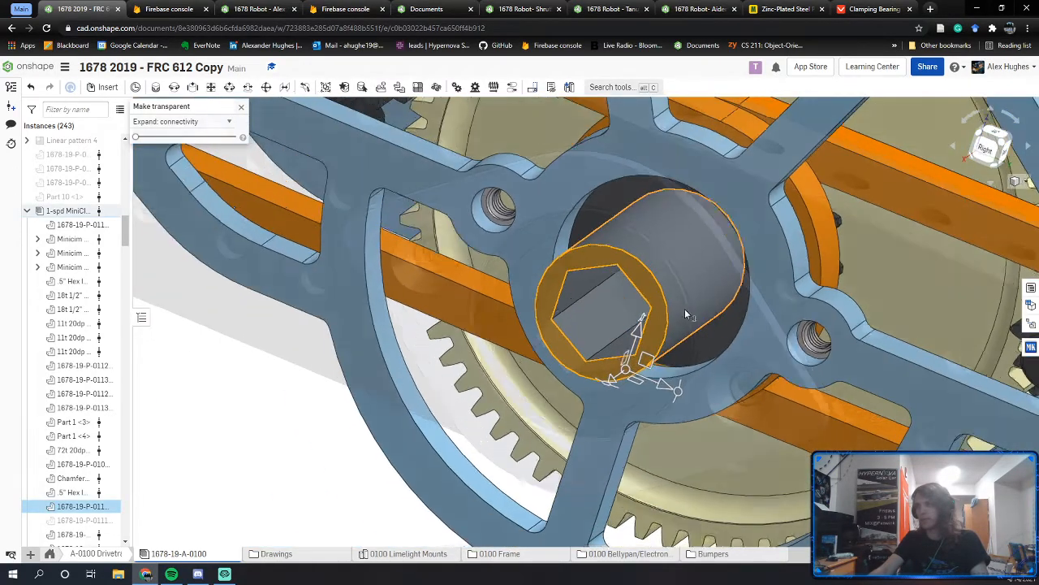
{"action": "right_click_drag", "start_coordinate": [685, 310], "coordinate": [713, 211]}
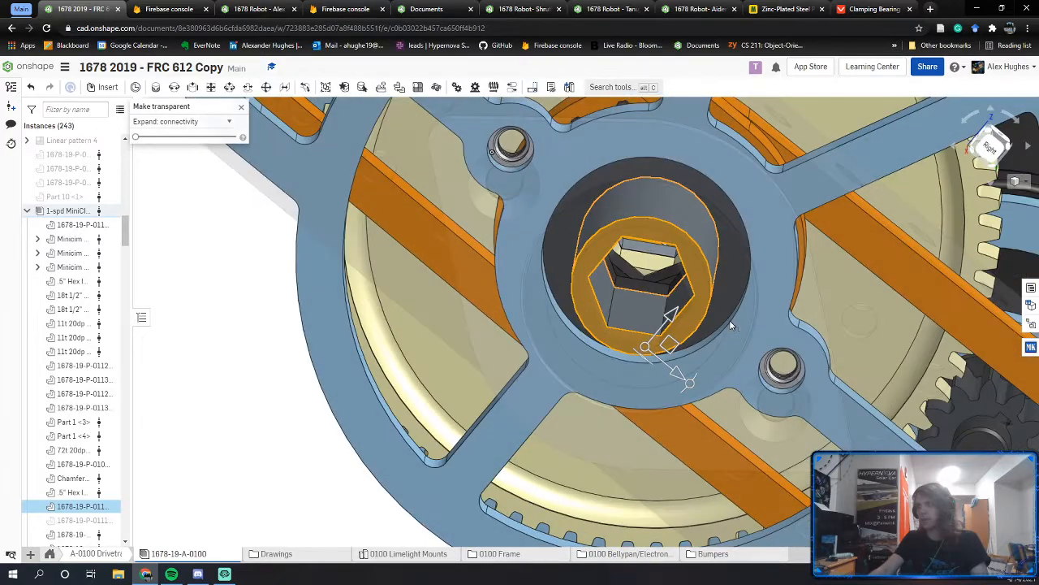
{"action": "left_click", "coordinate": [718, 195]}
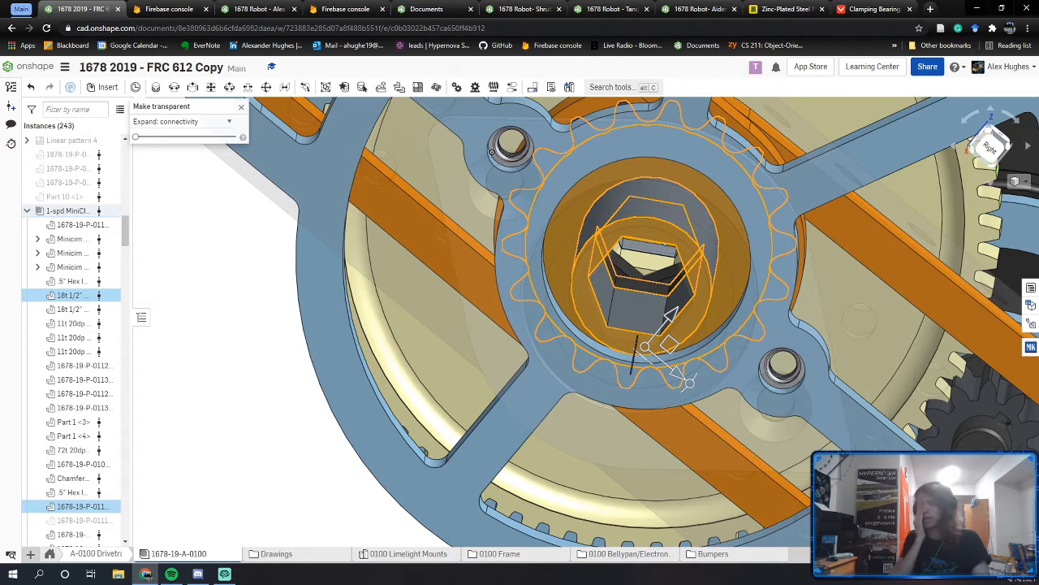
{"action": "left_click", "coordinate": [268, 8]}
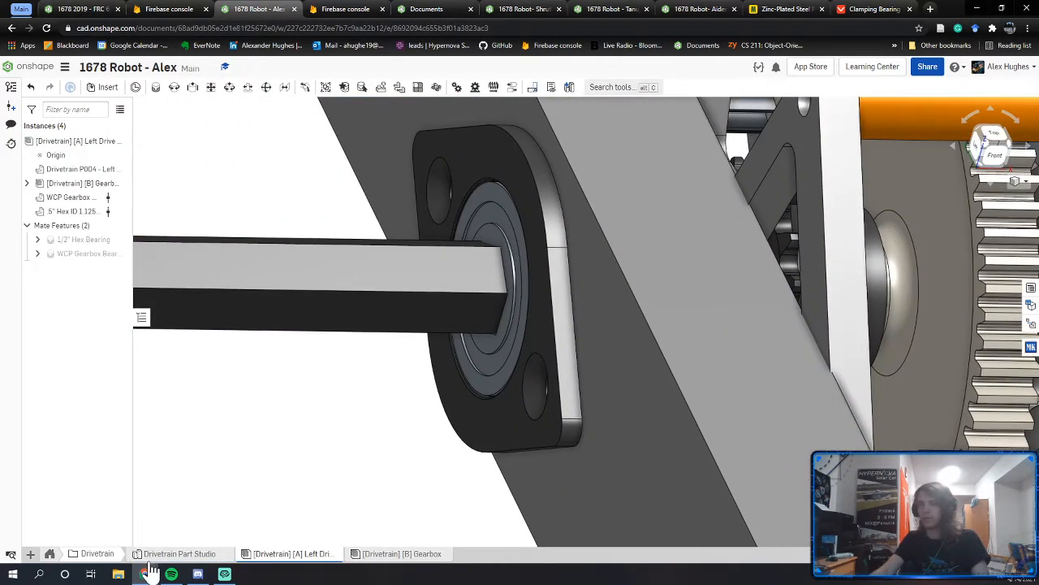
Step: Open the Drivetrain Part Studio and select the four Left Drive Rail features
{"action": "left_click", "coordinate": [179, 554]}
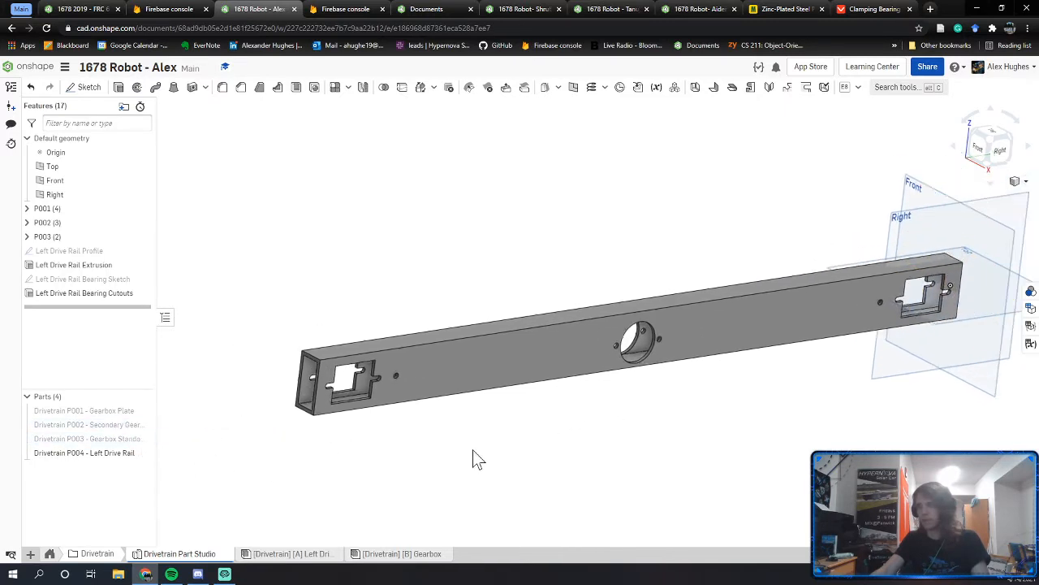
{"action": "left_click", "coordinate": [57, 252]}
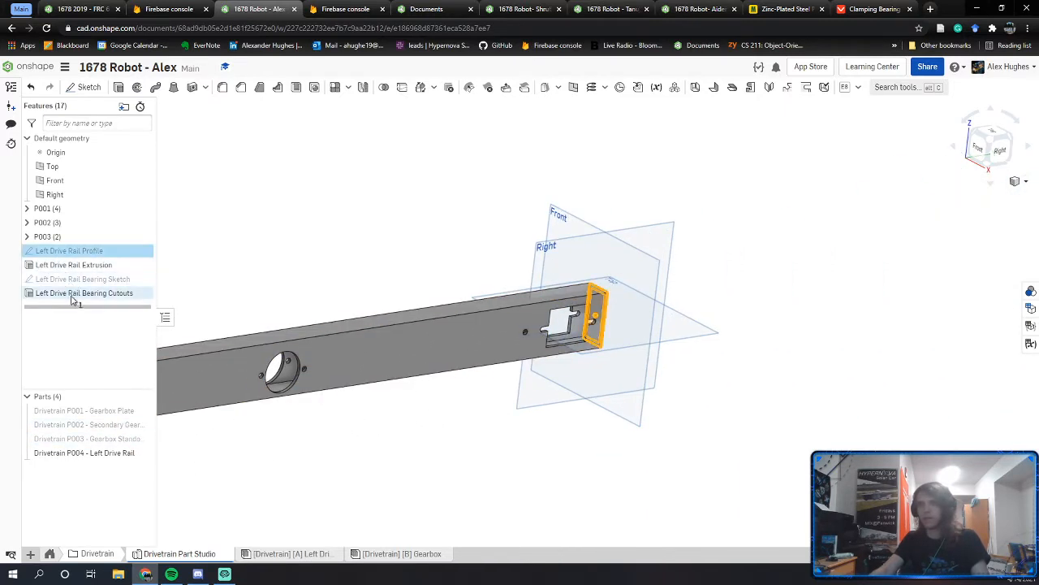
{"action": "left_click", "coordinate": [81, 293], "text": "shift"}
Step: Put those features in a new folder named P004, hide the Left Drive Rail part, and start a sketch
{"action": "right_click", "coordinate": [114, 293]}
{"action": "left_click", "coordinate": [182, 294]}
{"action": "type", "text": "P"}
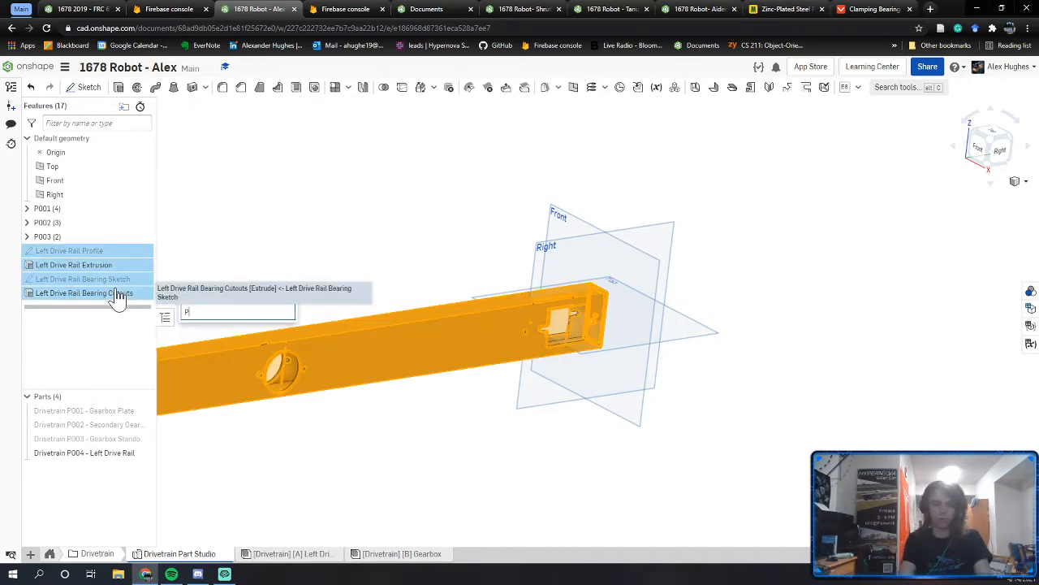
{"action": "type", "text": "004"}
{"action": "key", "text": "Return"}
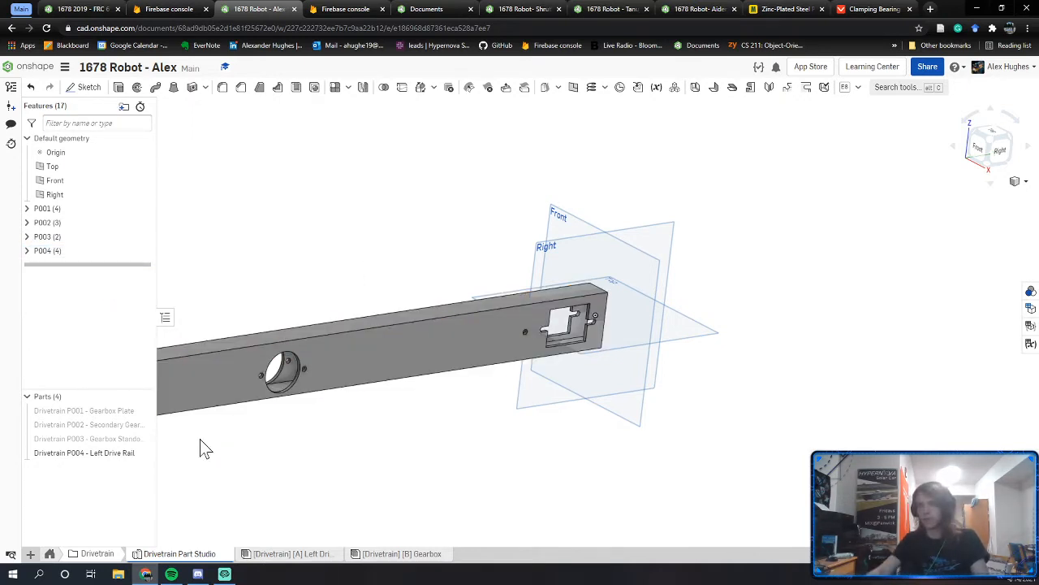
{"action": "left_click", "coordinate": [142, 453]}
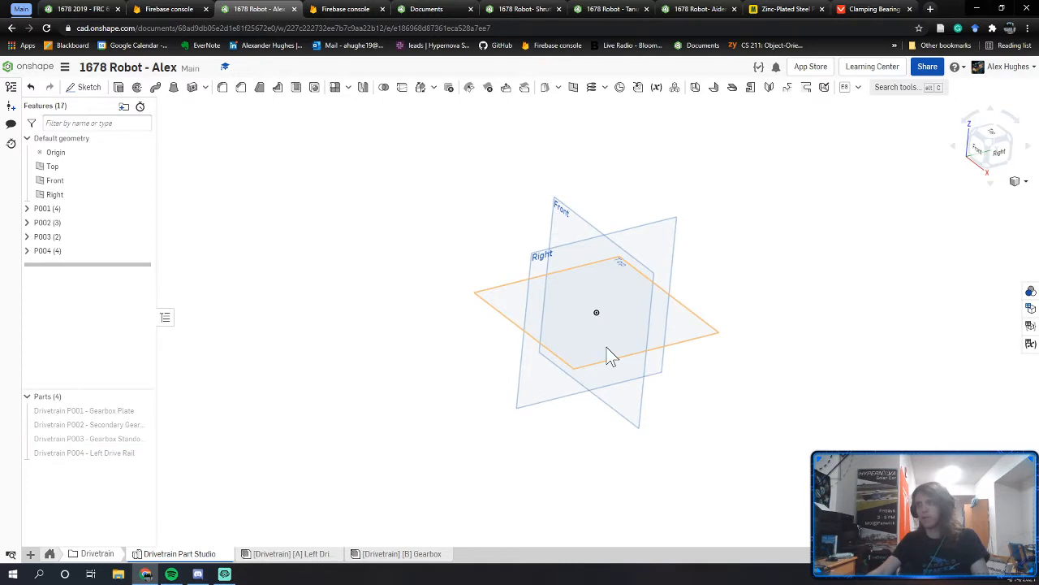
{"action": "key", "text": "shift+s"}
Step: Draw an inscribed hexagon centred on the origin on the Front plane
{"action": "left_click", "coordinate": [658, 281]}
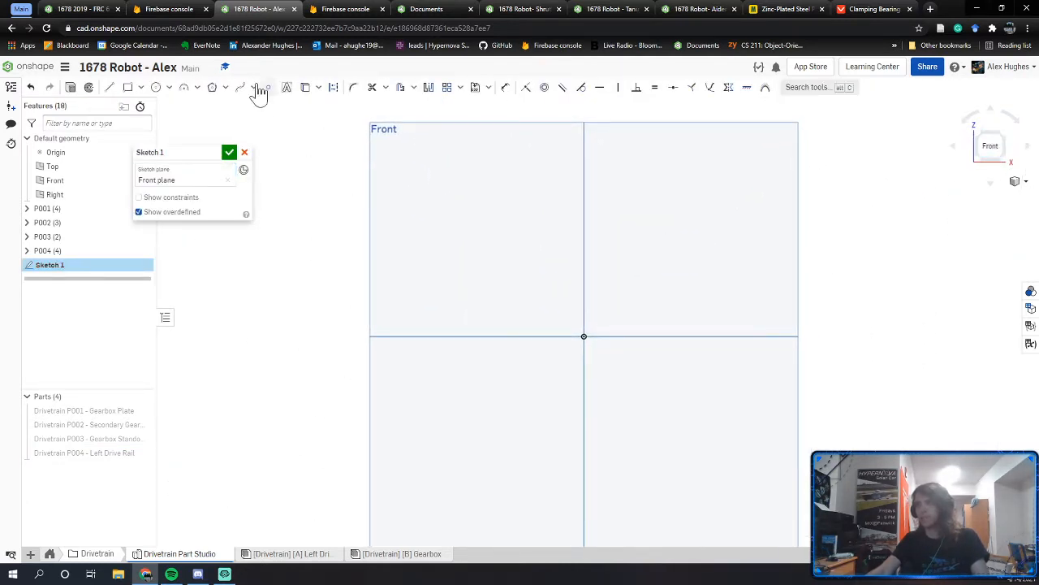
{"action": "left_click", "coordinate": [213, 89]}
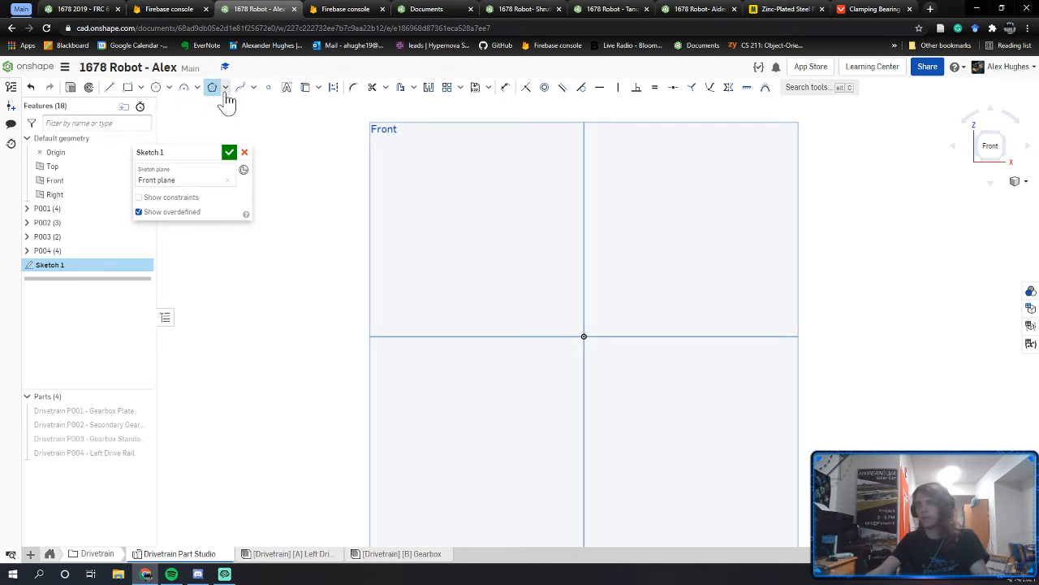
{"action": "left_click", "coordinate": [583, 335]}
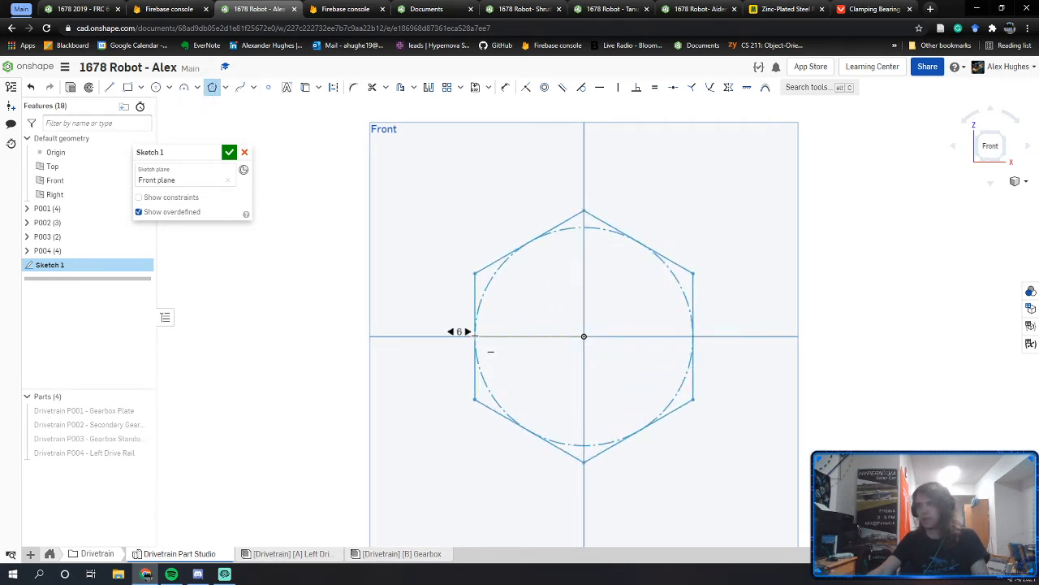
{"action": "left_click", "coordinate": [475, 335]}
{"action": "key", "text": "Escape"}
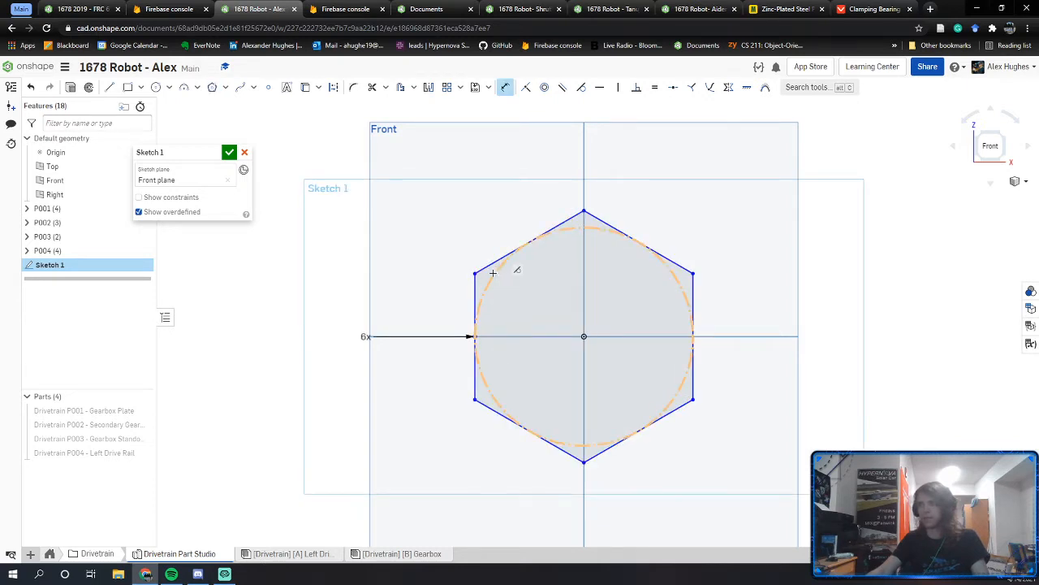
Step: Dimension the hexagon's inscribed circle to 1/2 diameter, then revise it to 0.505
{"action": "left_click", "coordinate": [493, 273]}
{"action": "left_click", "coordinate": [475, 195]}
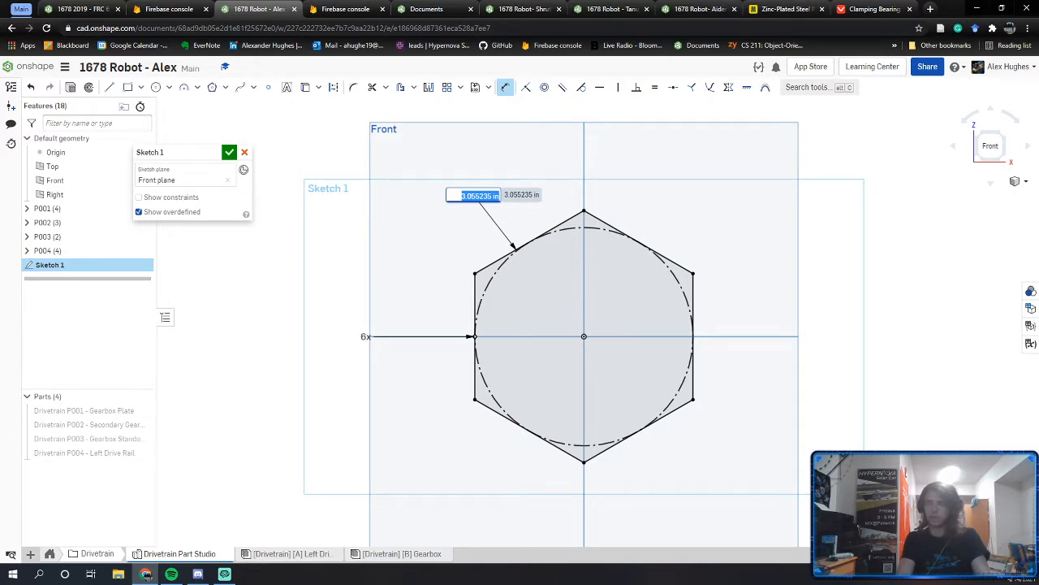
{"action": "key", "text": "Return"}
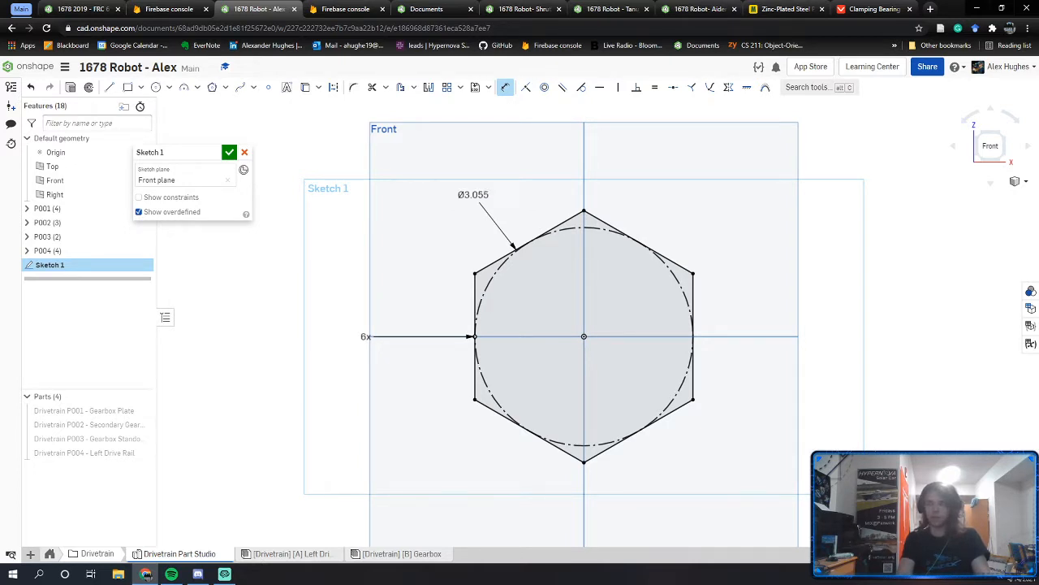
{"action": "scroll", "coordinate": [568, 318], "scroll_direction": "up", "scroll_amount": 3}
{"action": "double_click", "coordinate": [563, 301]}
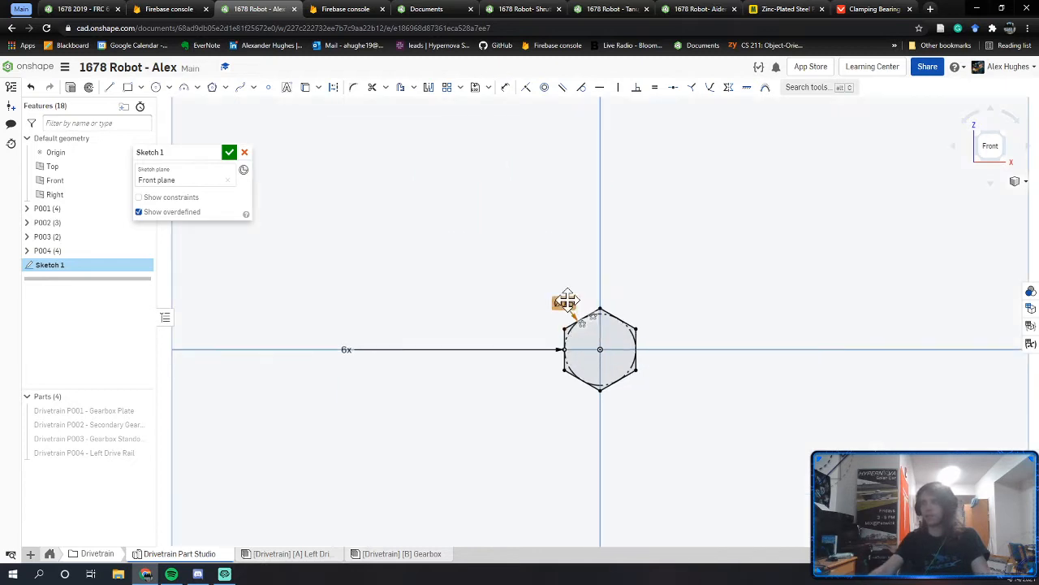
{"action": "key", "text": "Return"}
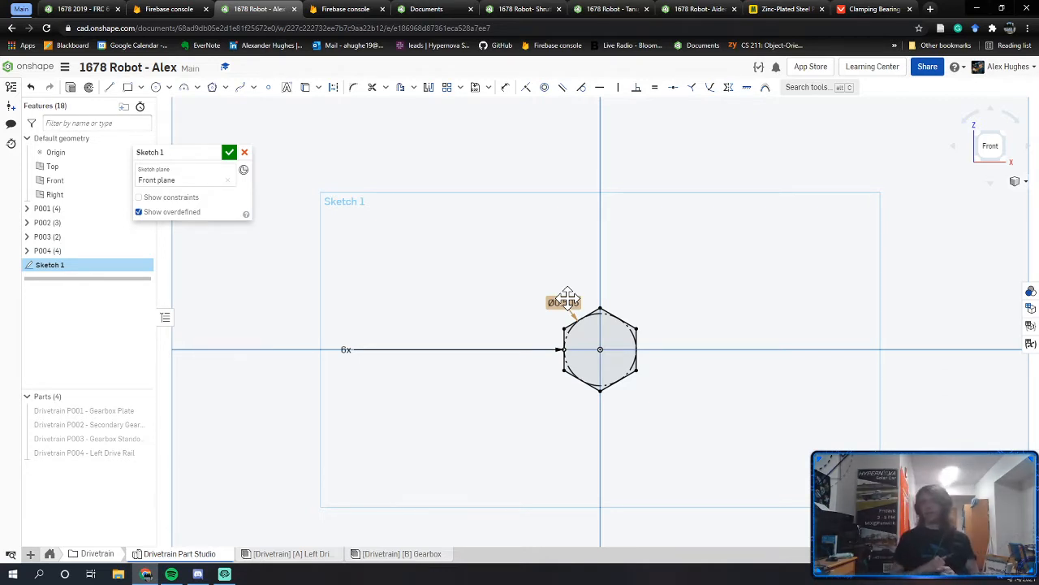
{"action": "middle_click_drag", "start_coordinate": [524, 346], "coordinate": [453, 347]}
{"action": "right_click_drag", "start_coordinate": [508, 311], "coordinate": [503, 309]}
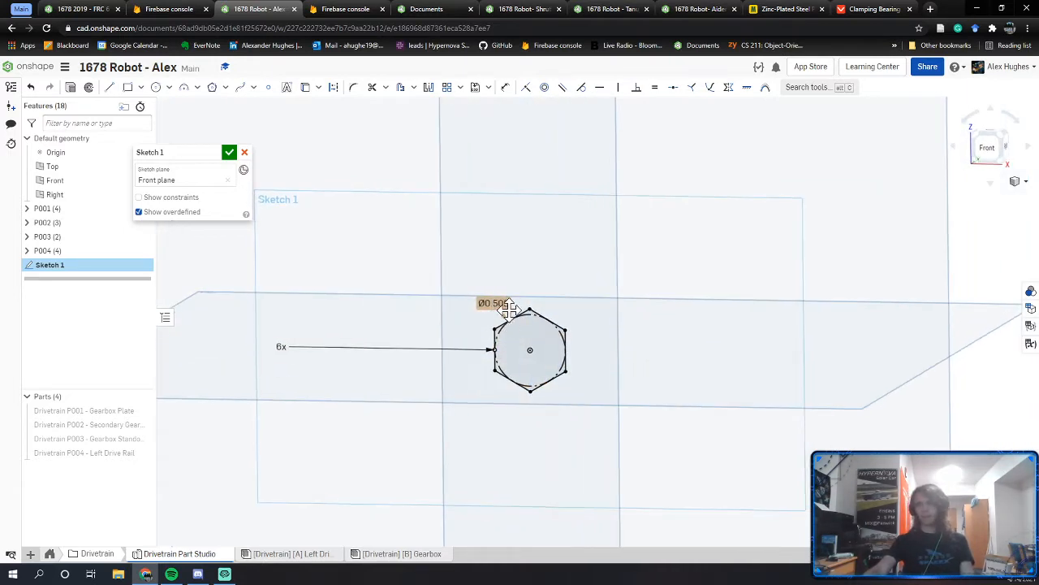
{"action": "scroll", "coordinate": [504, 310], "scroll_direction": "up", "scroll_amount": 5}
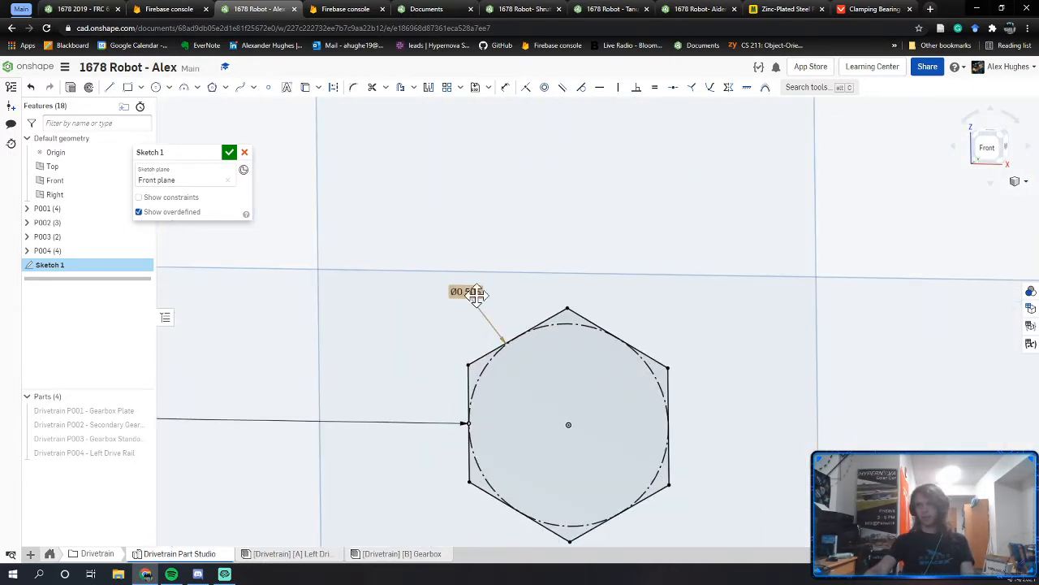
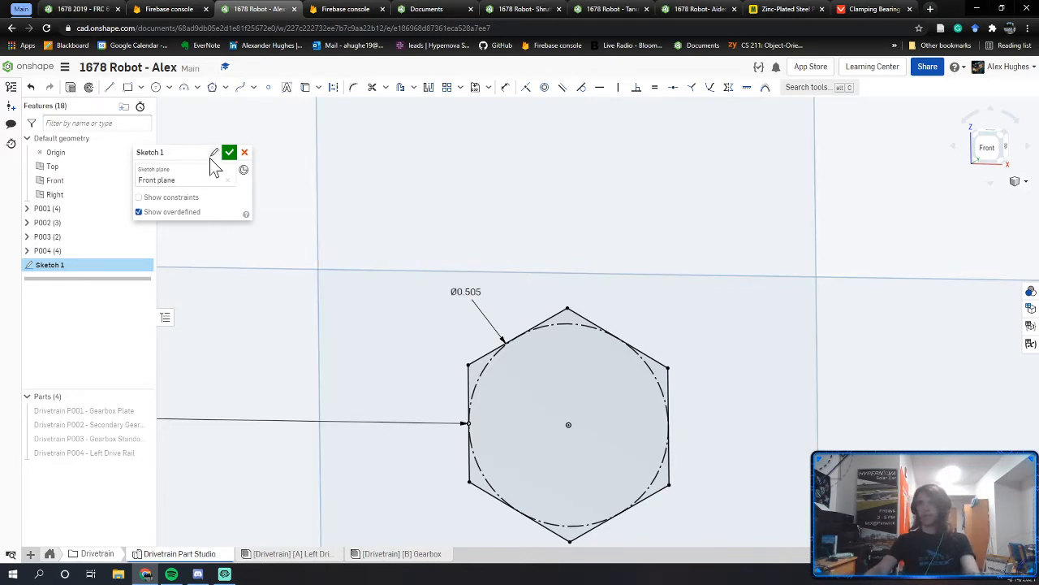
Step: Name the 0.505 hexagon sketch 'Hex Spacer Profile'
{"action": "left_click", "coordinate": [212, 158]}
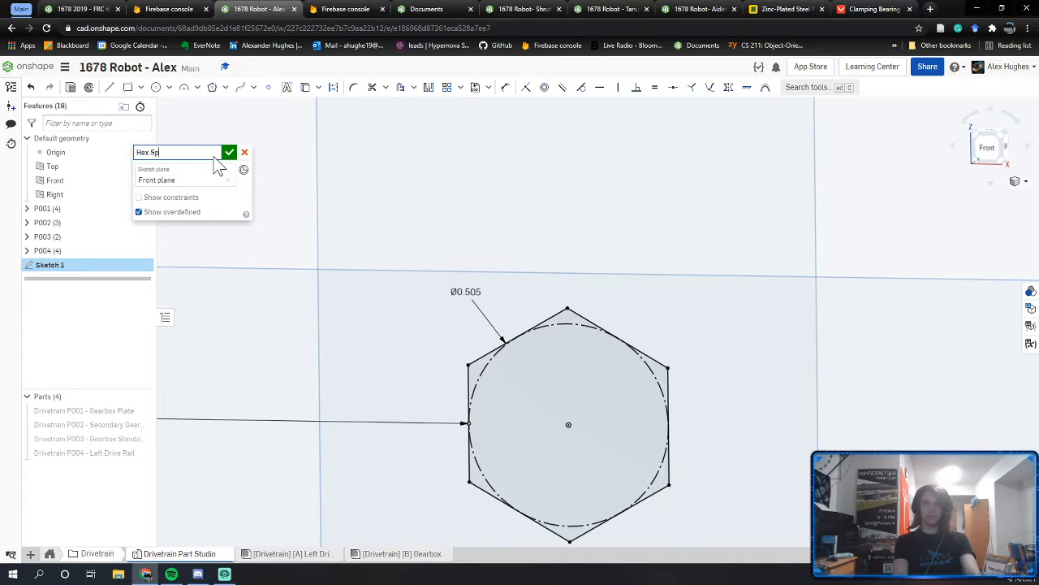
{"action": "type", "text": "Hex Spacer Profile"}
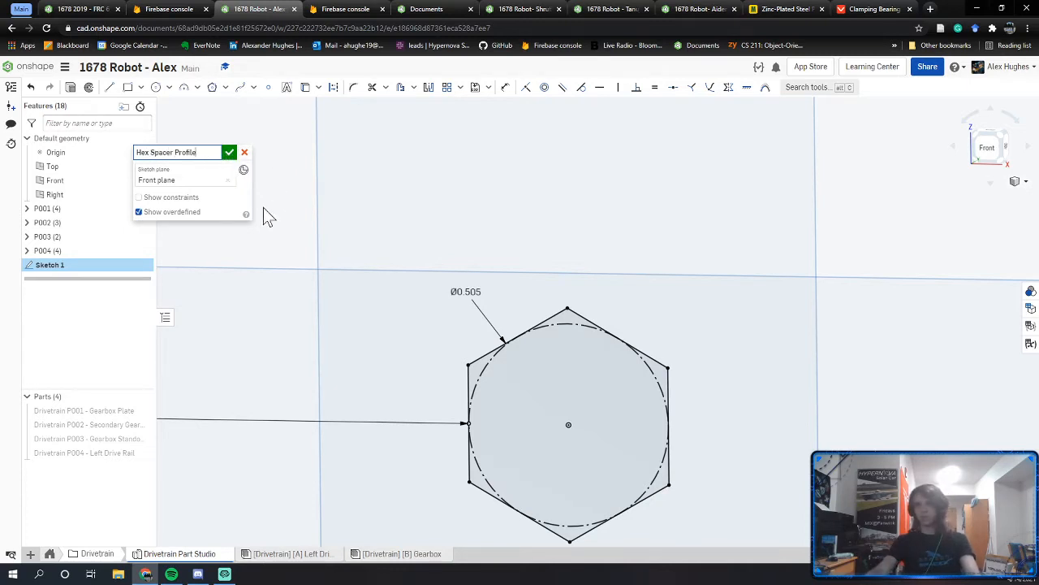
{"action": "key", "text": "Return"}
Step: Add a Ø0.75 circle centred on the hexagon and make the inner circle construction geometry
{"action": "key", "text": "c"}
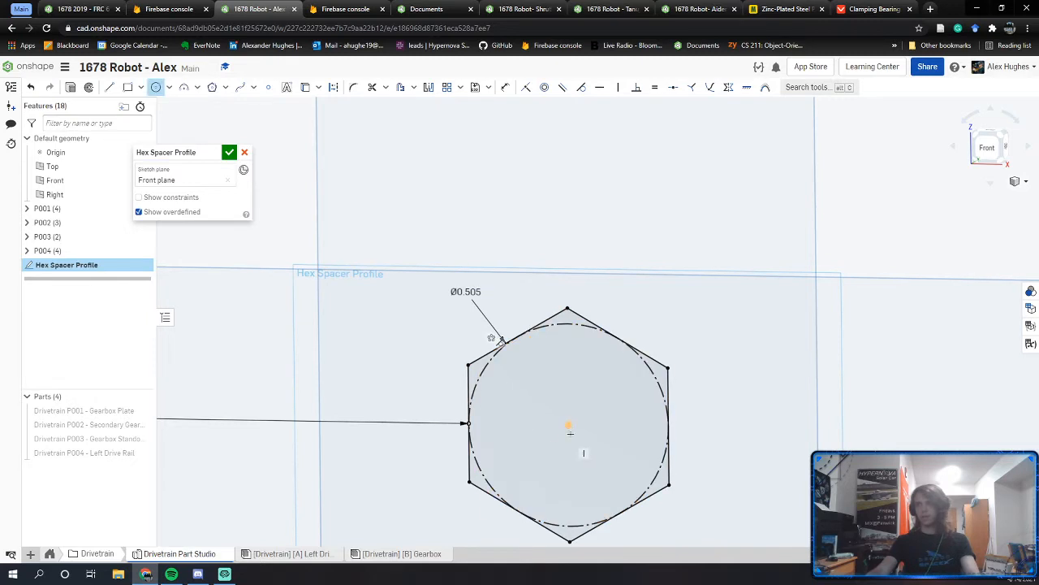
{"action": "left_click", "coordinate": [568, 425]}
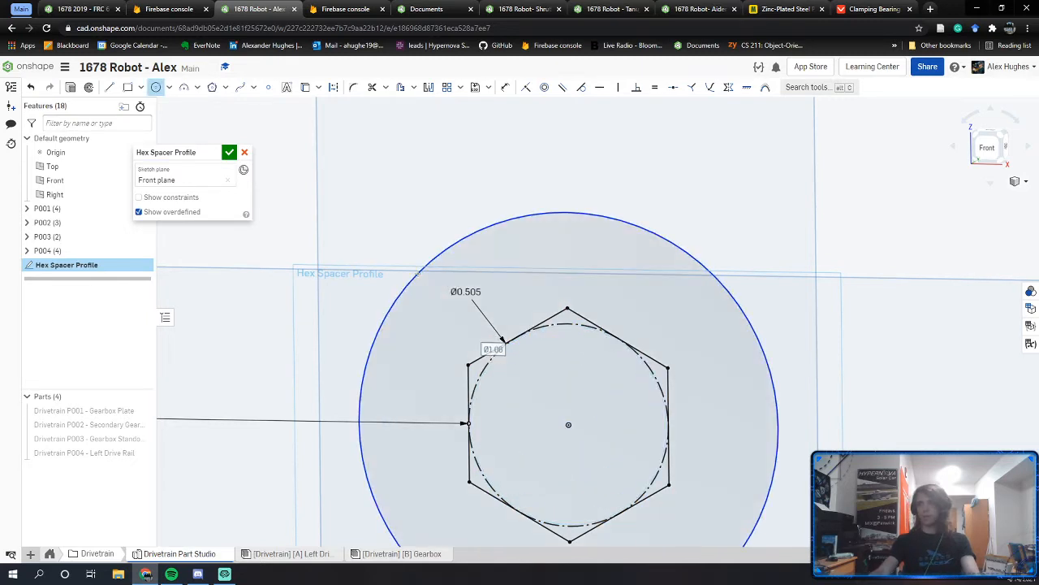
{"action": "type", "text": ".75"}
{"action": "key", "text": "Return"}
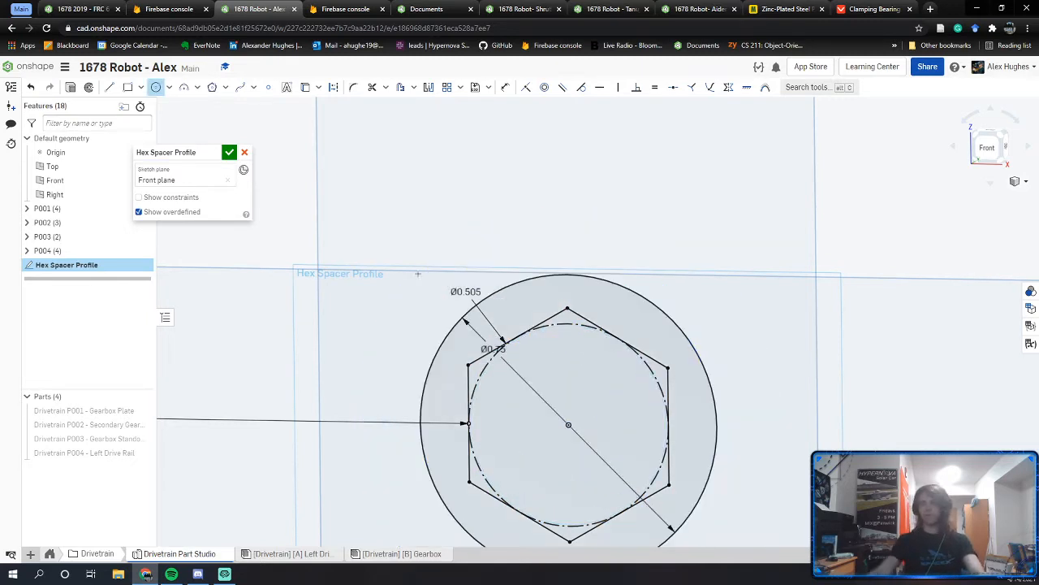
{"action": "right_click_drag", "start_coordinate": [590, 376], "coordinate": [578, 377]}
{"action": "middle_click_drag", "start_coordinate": [577, 377], "coordinate": [574, 327]}
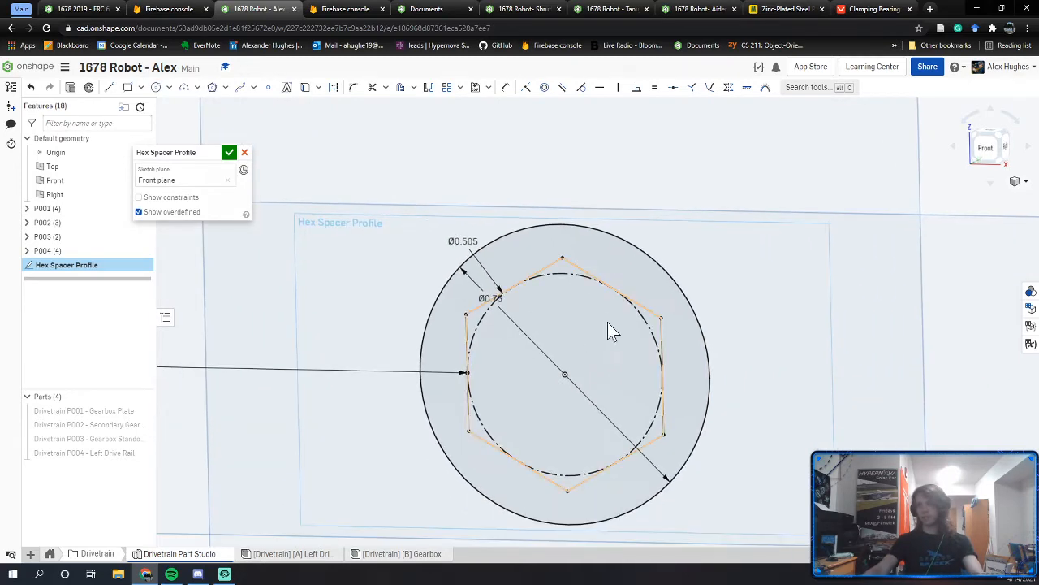
{"action": "key", "text": "q"}
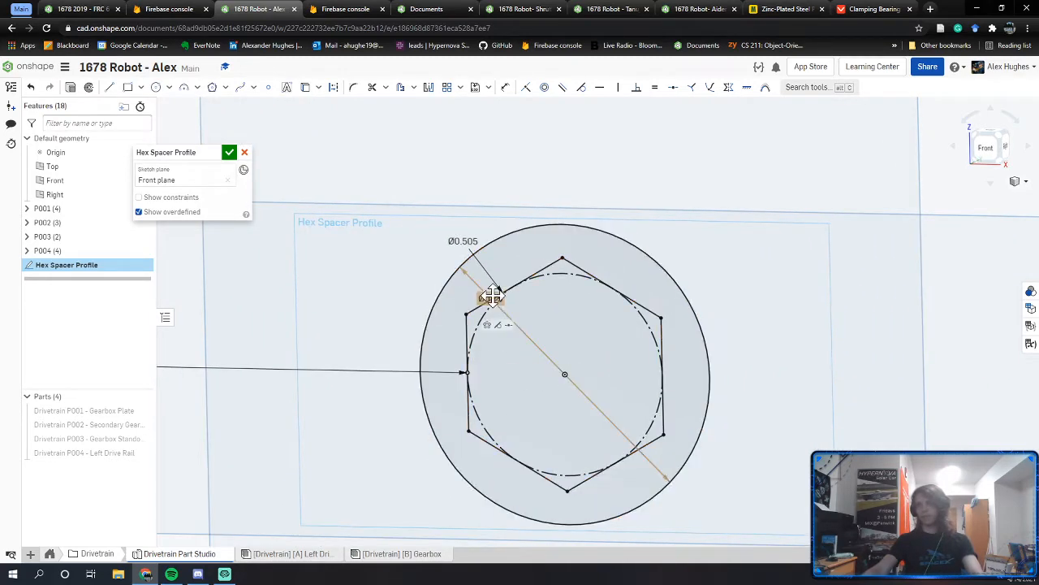
{"action": "left_click_drag", "start_coordinate": [492, 297], "coordinate": [684, 235]}
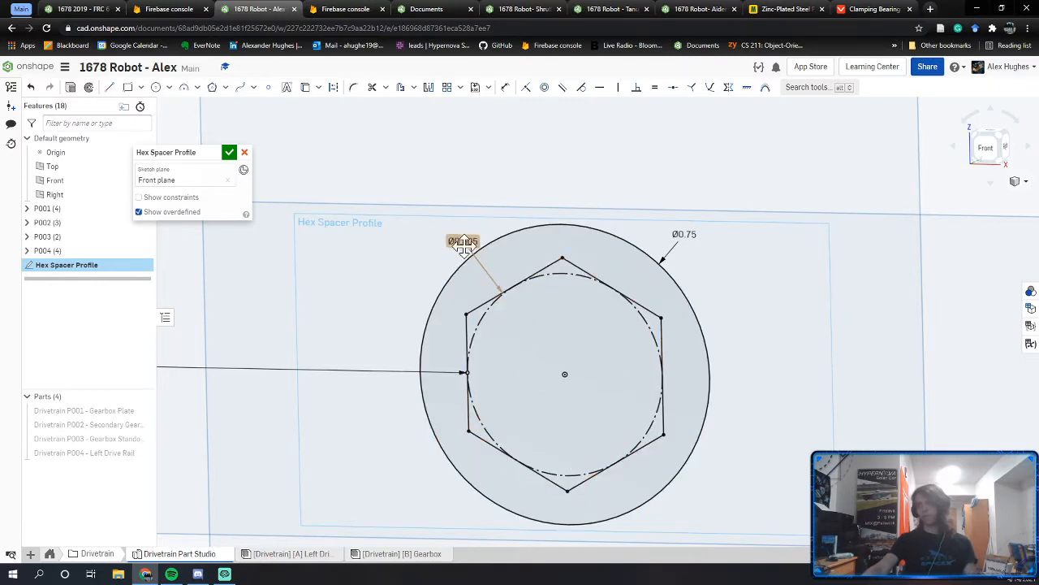
Step: Finish the sketch and start an extrude of the ring between the hexagon and circle
{"action": "left_click", "coordinate": [229, 152]}
{"action": "key", "text": "p"}
{"action": "right_click_drag", "start_coordinate": [406, 270], "coordinate": [588, 262]}
{"action": "key", "text": "shift+e"}
{"action": "left_click", "coordinate": [589, 262]}
{"action": "middle_click_drag", "start_coordinate": [539, 272], "coordinate": [607, 260]}
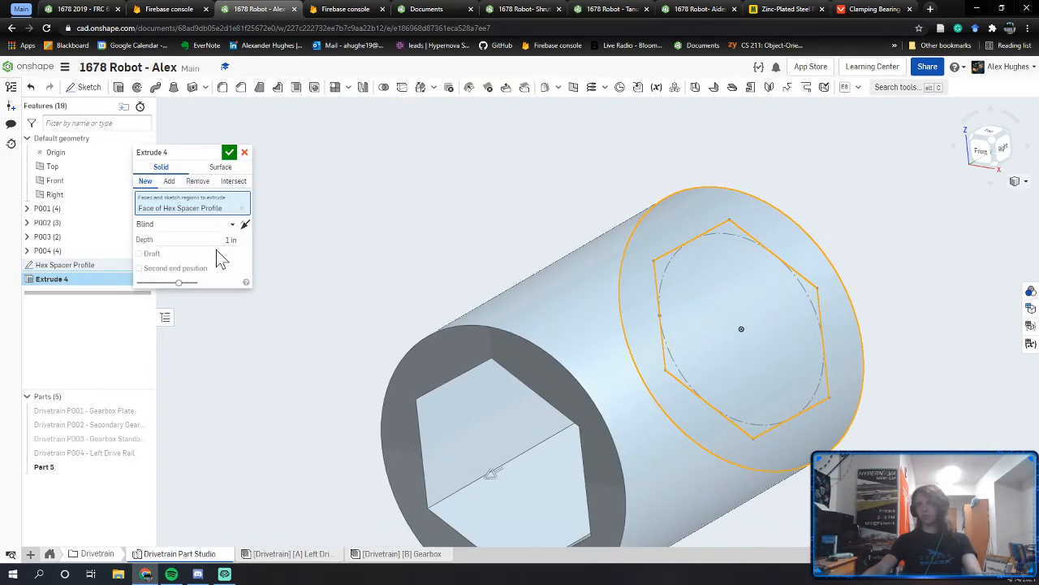
Step: Set the extrude depth to 1.25 in and accept it, creating Part 5
{"action": "left_click", "coordinate": [228, 239]}
{"action": "type", "text": "1.2"}
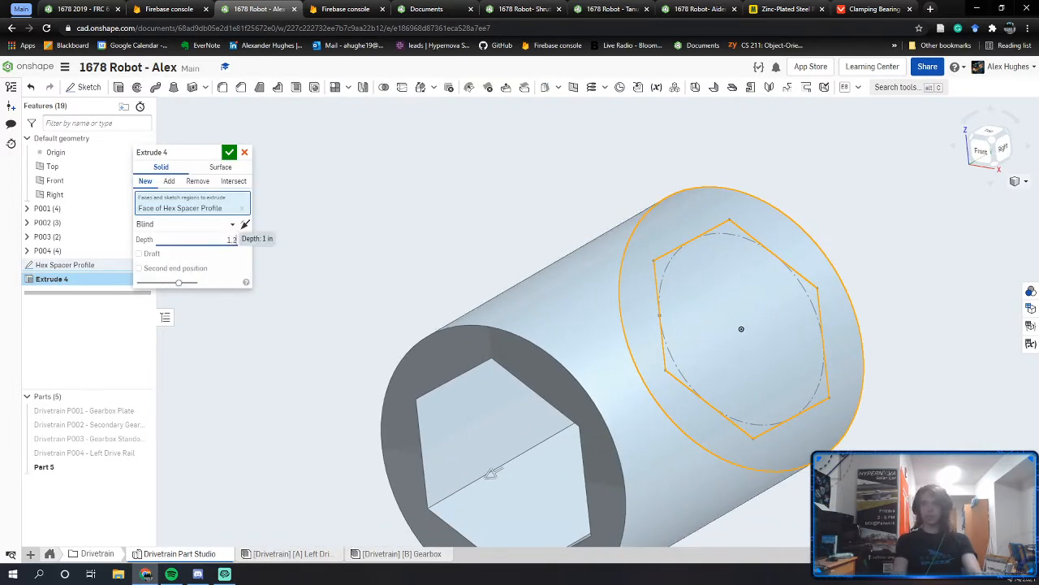
{"action": "type", "text": "5"}
{"action": "key", "text": "Return"}
{"action": "left_click", "coordinate": [230, 153]}
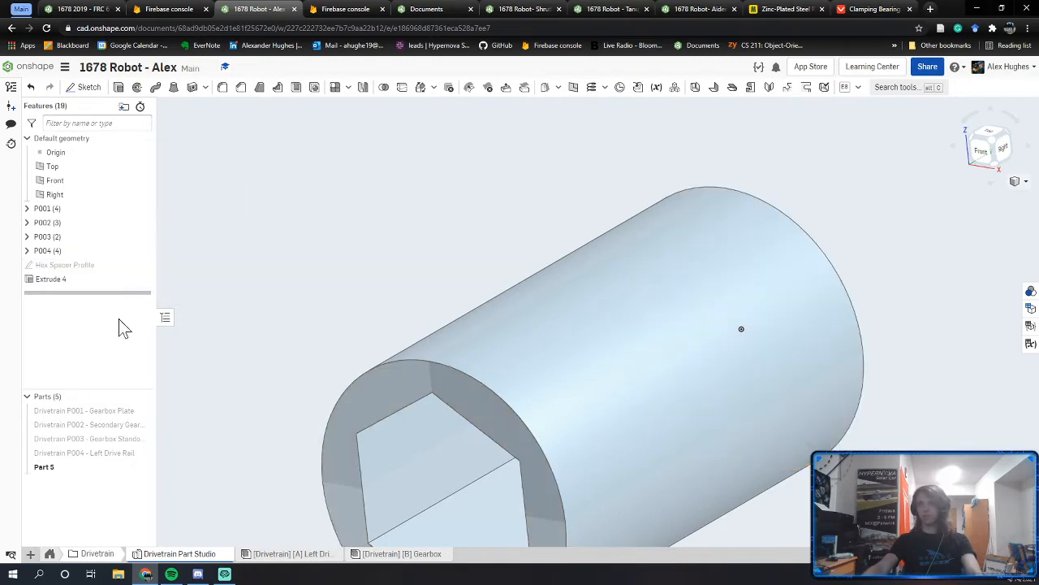
Step: Colour Part 5 orange through its appearance settings
{"action": "left_click", "coordinate": [120, 265]}
{"action": "right_click_drag", "start_coordinate": [232, 336], "coordinate": [452, 279]}
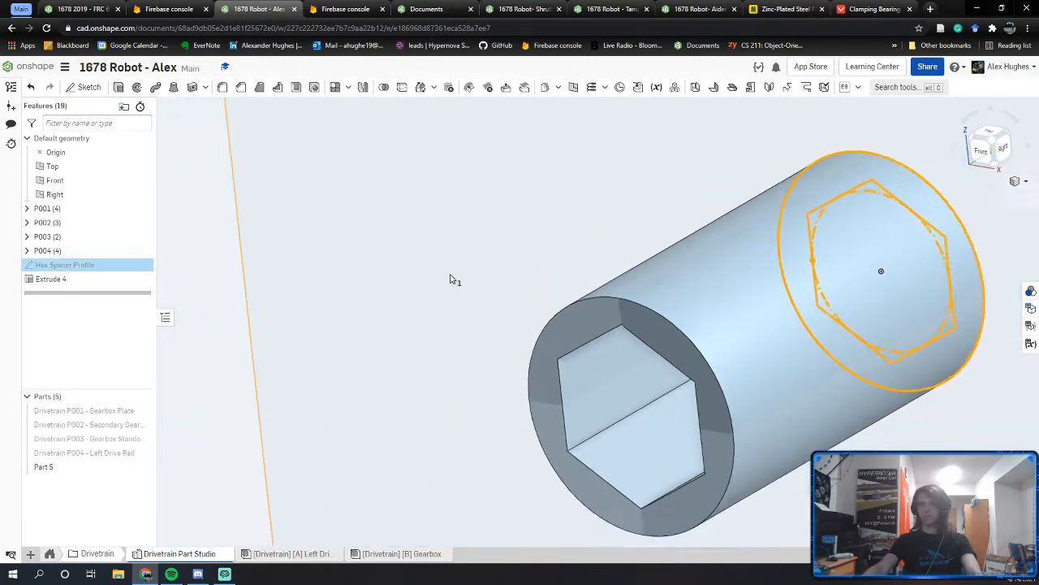
{"action": "scroll", "coordinate": [451, 274], "scroll_direction": "down", "scroll_amount": 6}
{"action": "left_click", "coordinate": [259, 238]}
{"action": "right_click", "coordinate": [79, 466]}
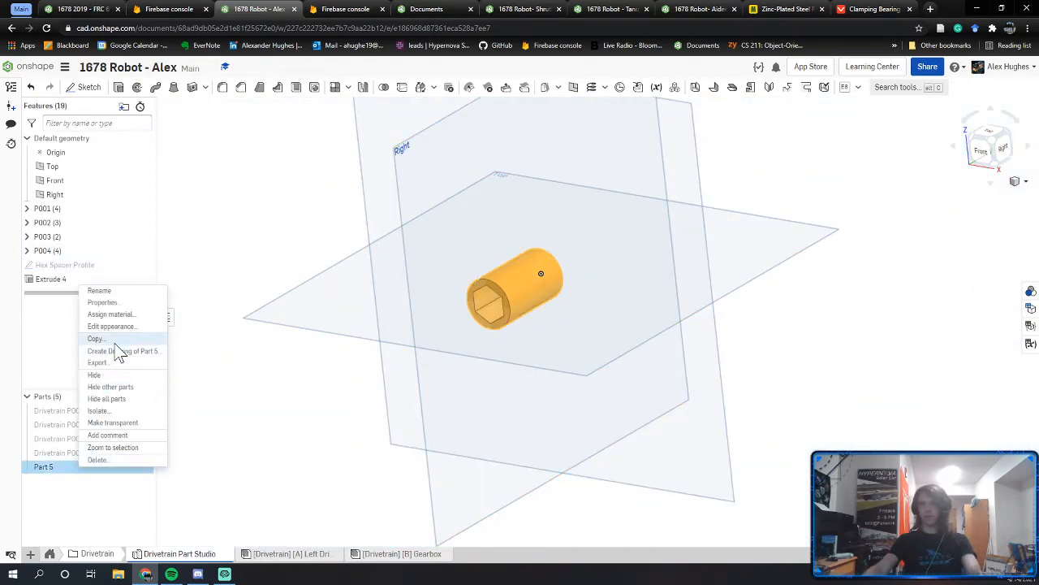
{"action": "left_click", "coordinate": [114, 325]}
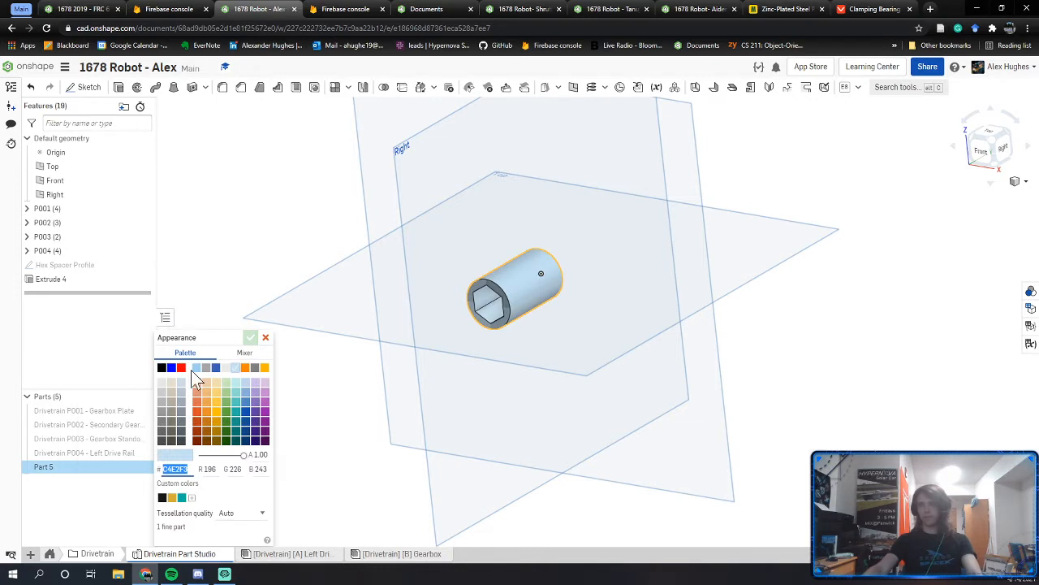
{"action": "left_click", "coordinate": [246, 367]}
{"action": "left_click", "coordinate": [250, 338]}
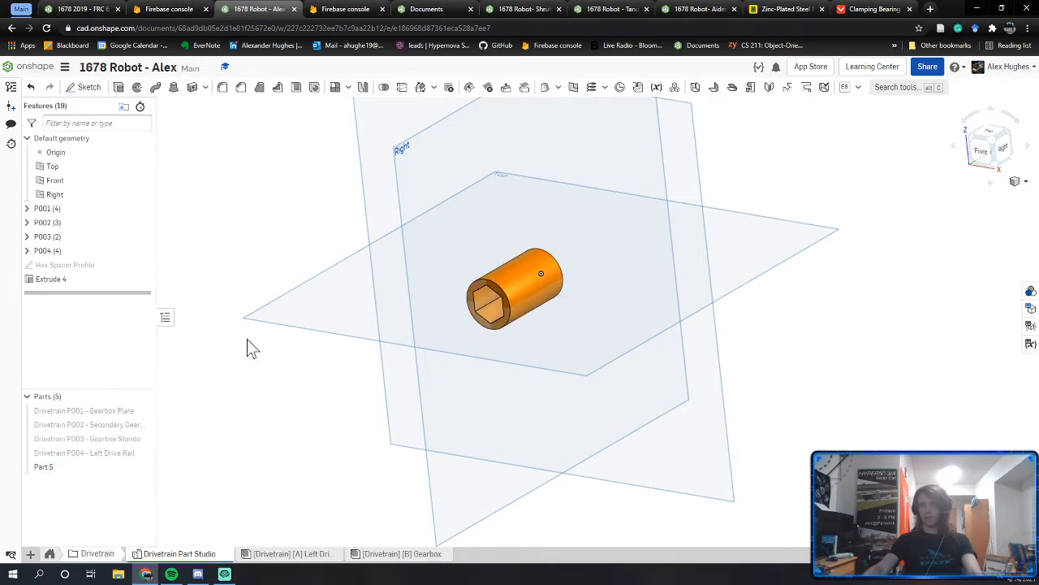
{"action": "right_click", "coordinate": [101, 467]}
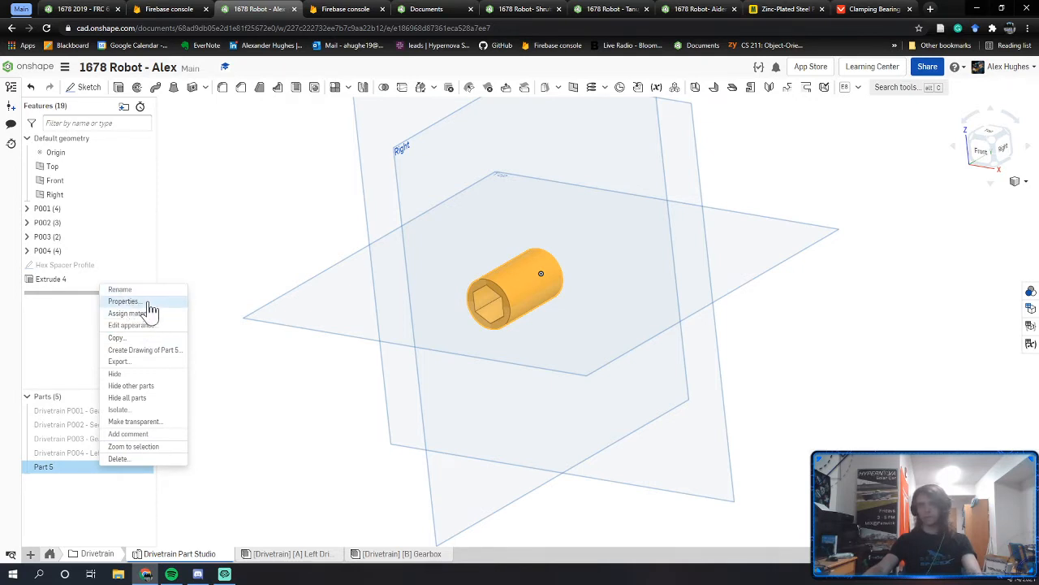
Step: Assign PLA as the spacer's material
{"action": "left_click", "coordinate": [151, 317]}
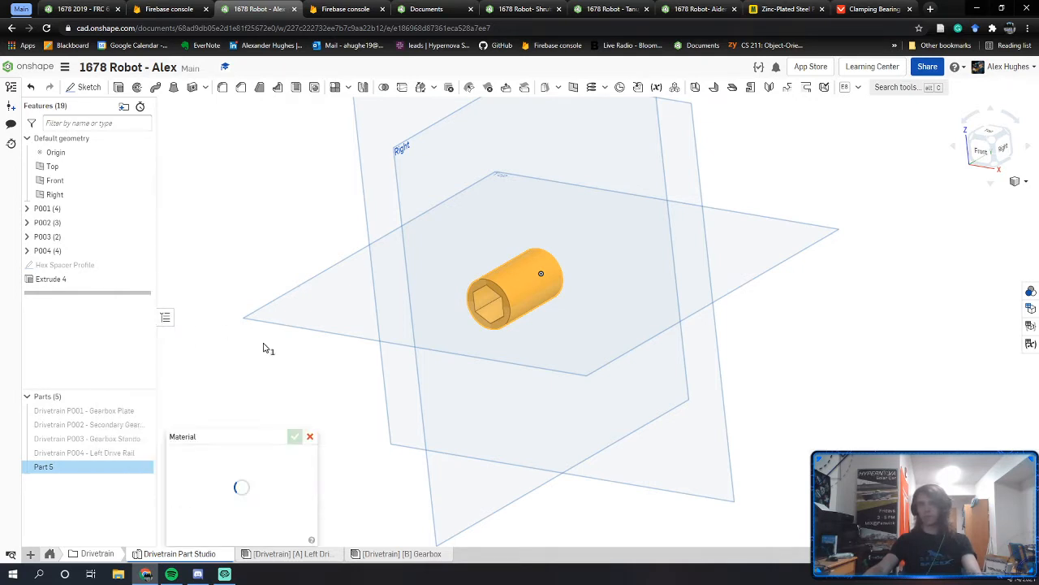
{"action": "left_click", "coordinate": [224, 495]}
{"action": "type", "text": "P"}
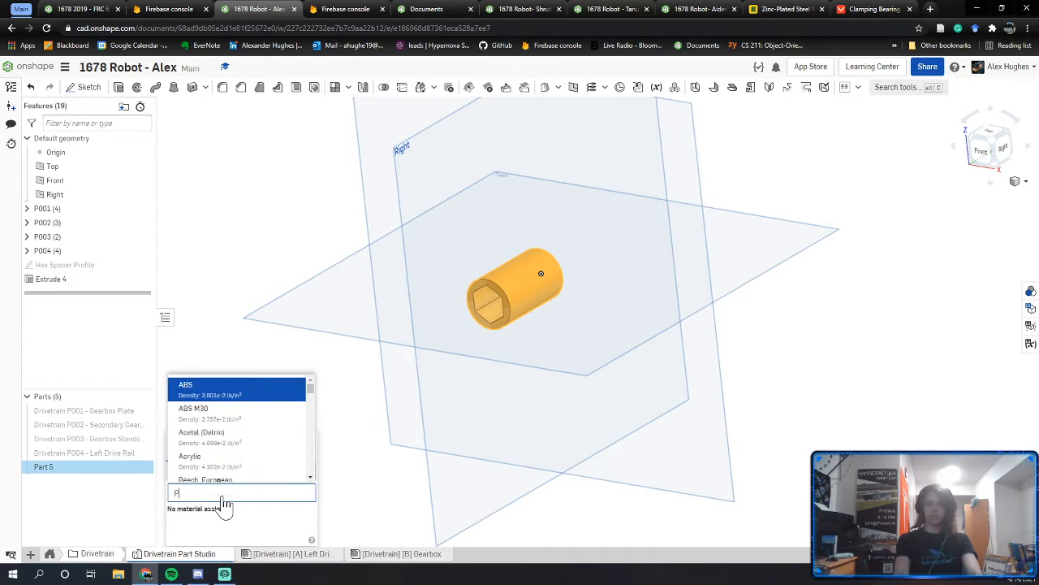
{"action": "type", "text": "LA"}
{"action": "scroll", "coordinate": [199, 440], "scroll_direction": "down", "scroll_amount": 3}
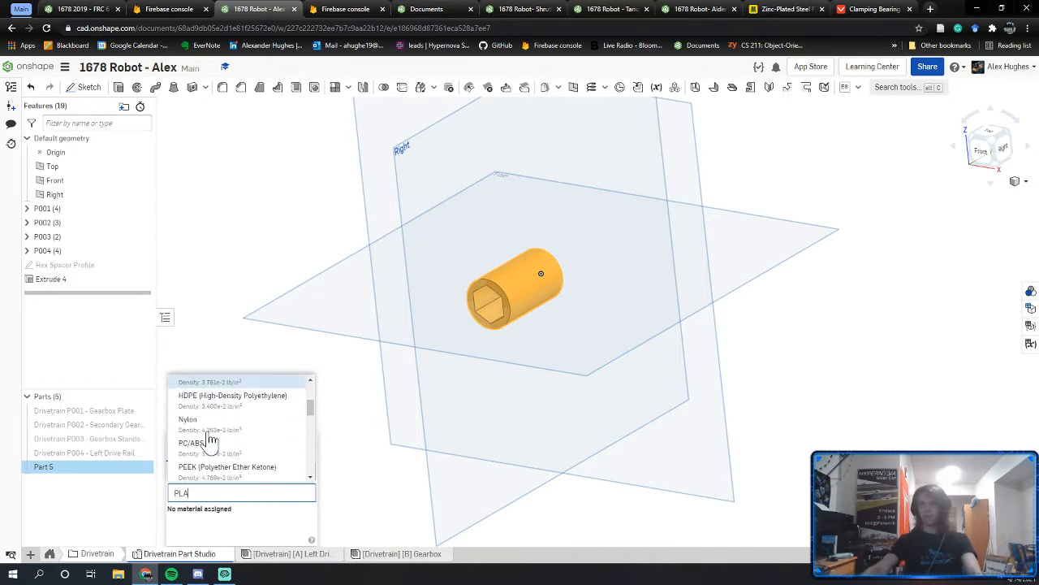
{"action": "scroll", "coordinate": [209, 443], "scroll_direction": "down", "scroll_amount": 2}
{"action": "left_click", "coordinate": [211, 456]}
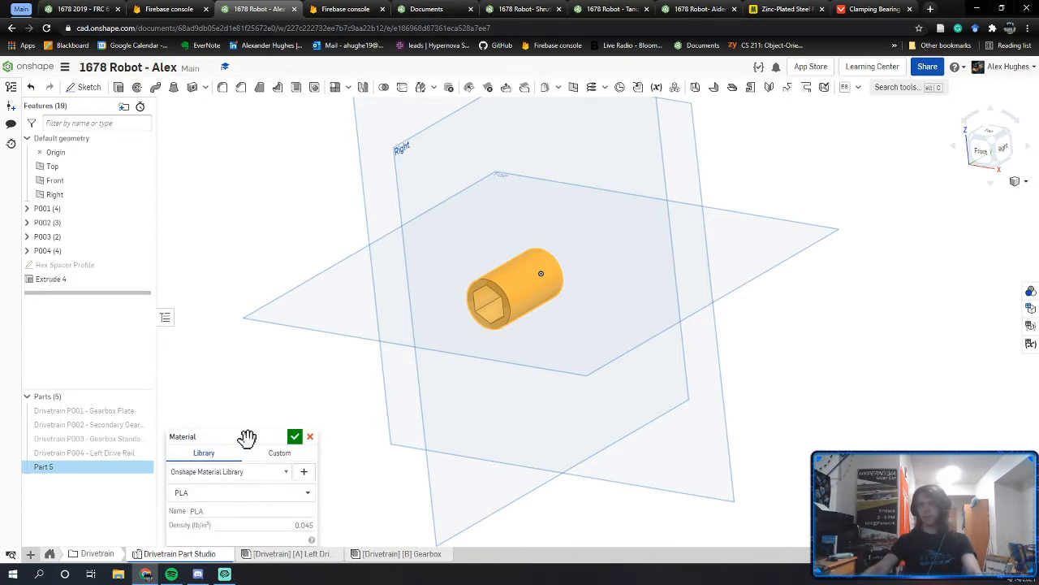
{"action": "left_click", "coordinate": [294, 437]}
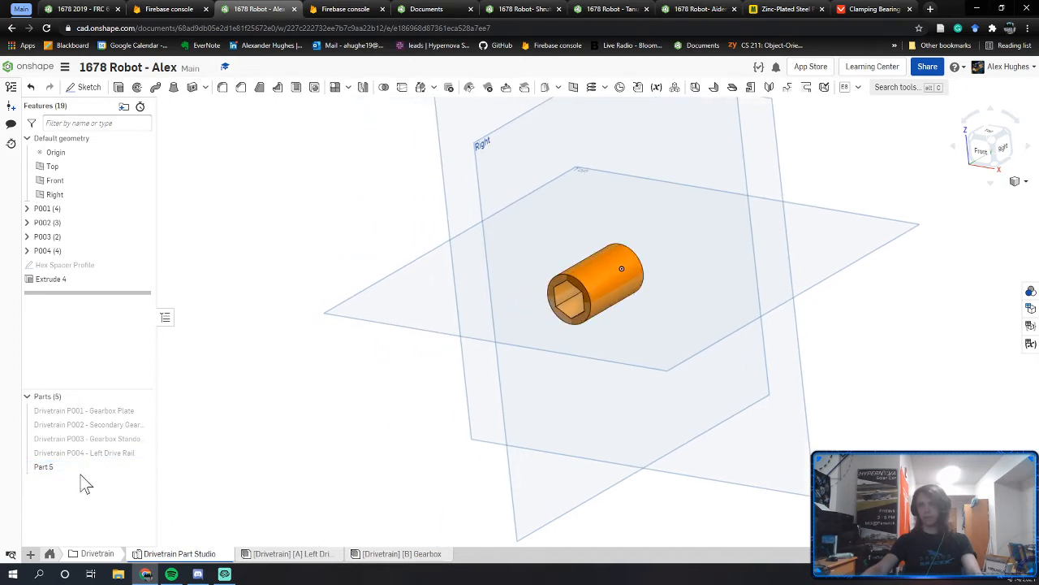
Step: Rename Part 5 with its Drivetrain P005 spacer name
{"action": "right_click", "coordinate": [82, 469]}
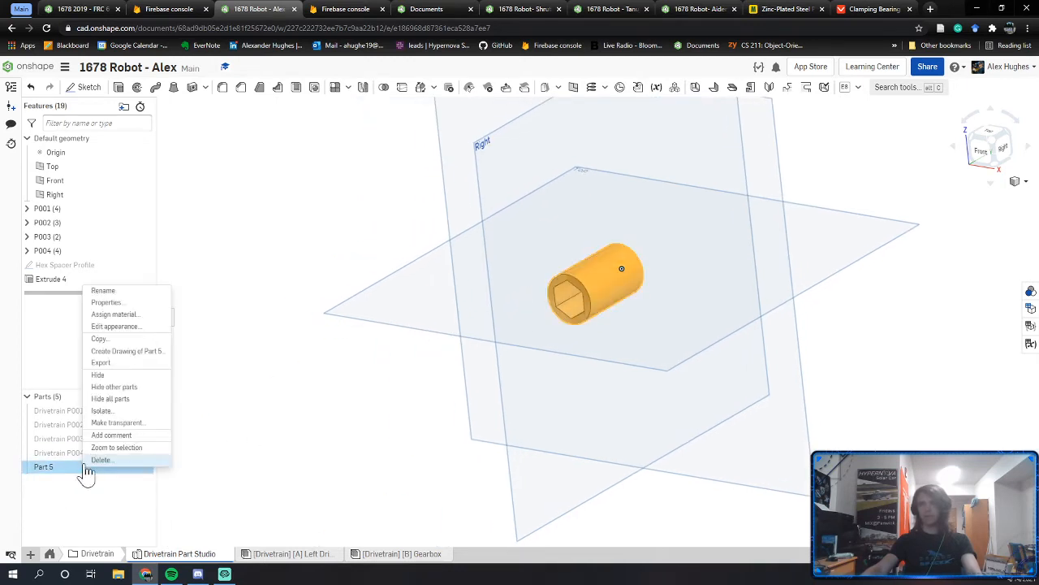
{"action": "left_click", "coordinate": [112, 293]}
{"action": "type", "text": "Drivetrain P005 - 1.25\" Space"}
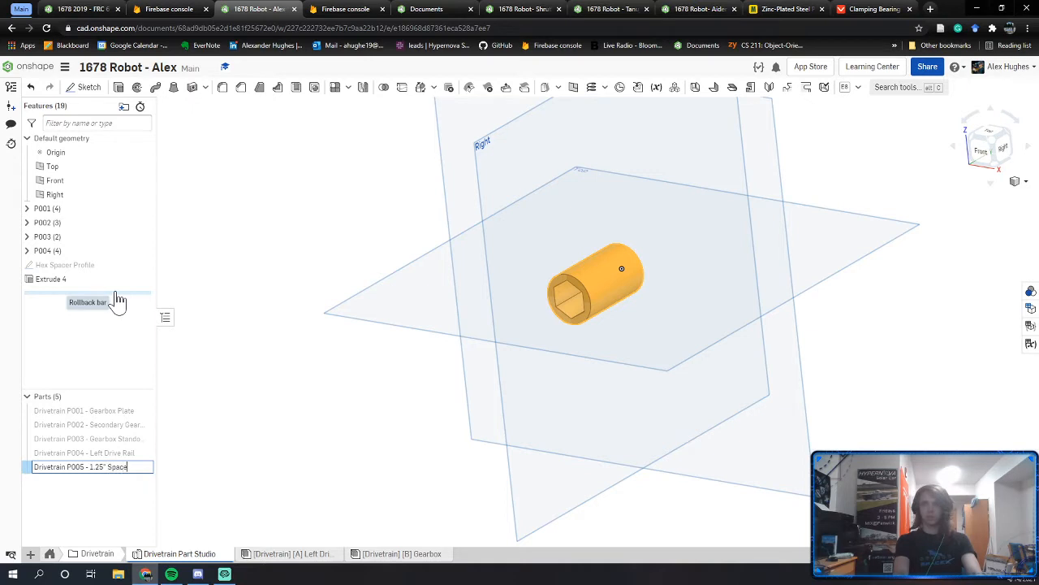
{"action": "type", "text": "r"}
{"action": "key", "text": "Return"}
{"action": "left_click", "coordinate": [262, 355]}
{"action": "middle_click_drag", "start_coordinate": [286, 413], "coordinate": [323, 464]}
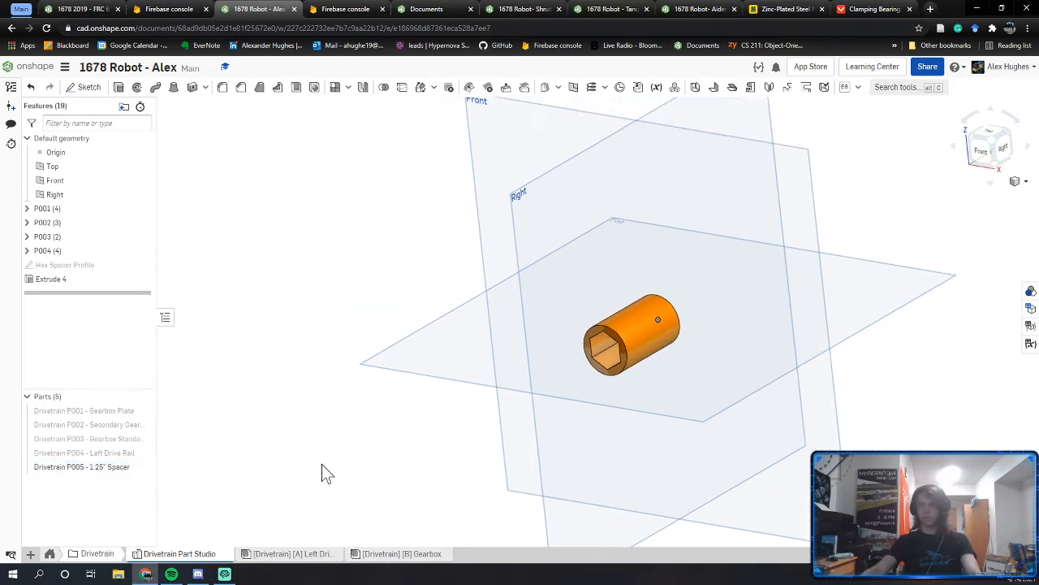
Step: Correct the name by adding 'Hex', giving 'Drivetrain P005 - 1.25" Hex Spacer'
{"action": "right_click", "coordinate": [98, 467]}
{"action": "left_click", "coordinate": [132, 291]}
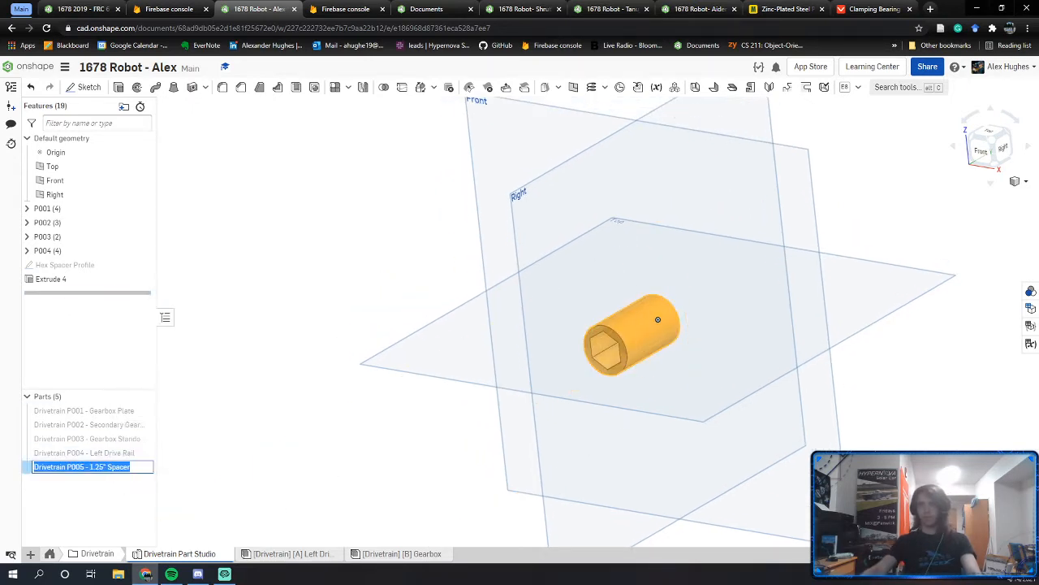
{"action": "left_click", "coordinate": [107, 467]}
{"action": "type", "text": "Hex"}
{"action": "key", "text": "Return"}
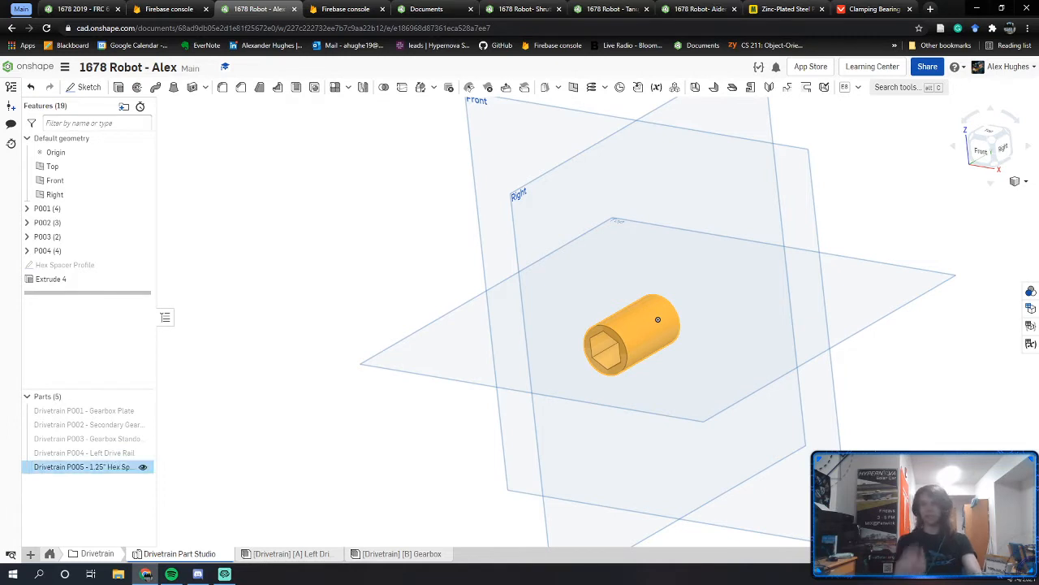
{"action": "left_click", "coordinate": [273, 467]}
Step: In the Left Drive Rail assembly, slide the gearbox aside and insert the 1.25" hex spacer
{"action": "left_click", "coordinate": [280, 555]}
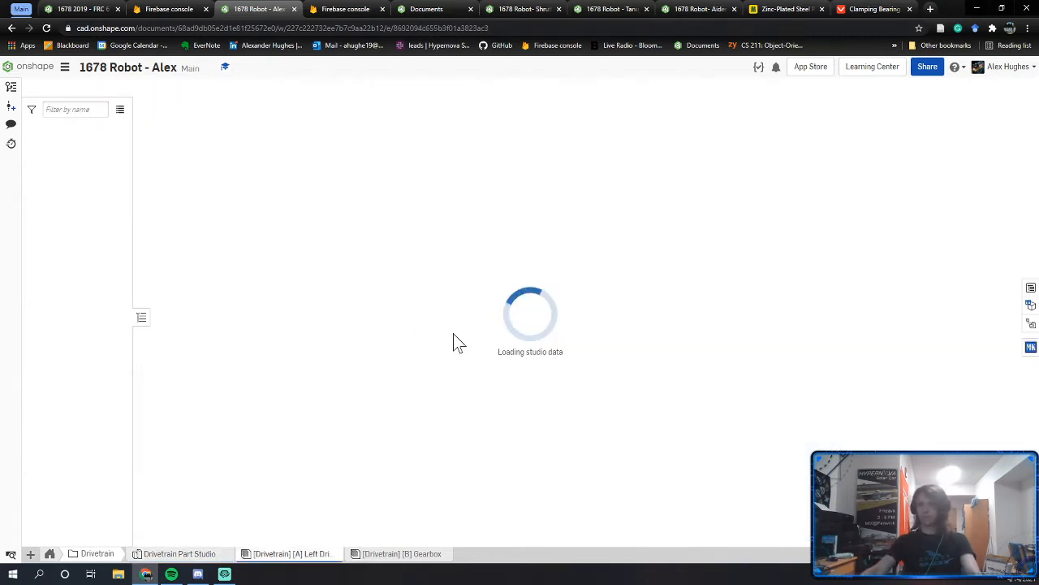
{"action": "right_click_drag", "start_coordinate": [528, 333], "coordinate": [549, 328]}
{"action": "scroll", "coordinate": [550, 327], "scroll_direction": "down", "scroll_amount": 3}
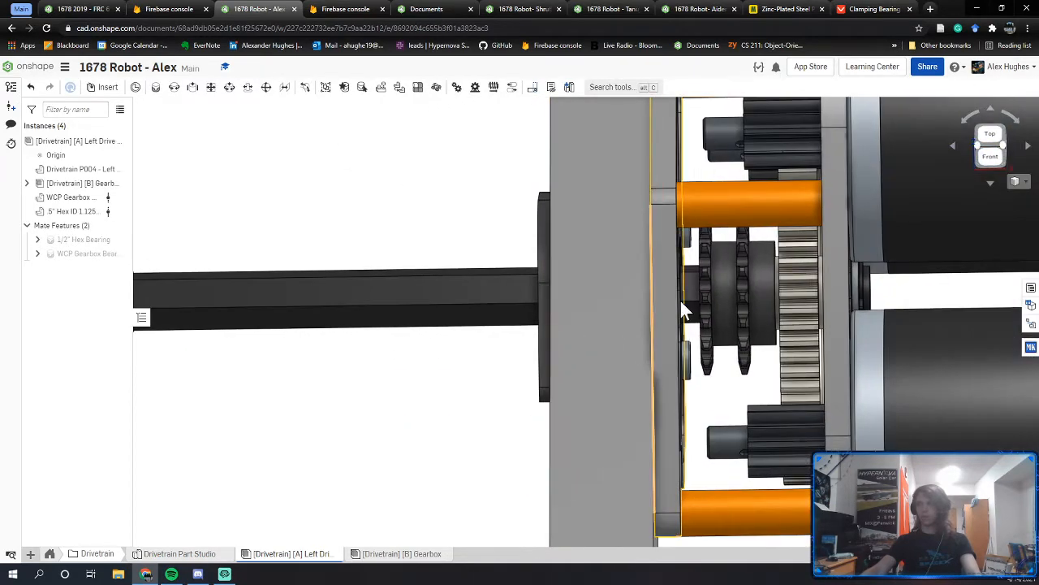
{"action": "left_click_drag", "start_coordinate": [874, 282], "coordinate": [1035, 284]}
{"action": "right_click_drag", "start_coordinate": [674, 285], "coordinate": [745, 292]}
{"action": "left_click", "coordinate": [102, 87]}
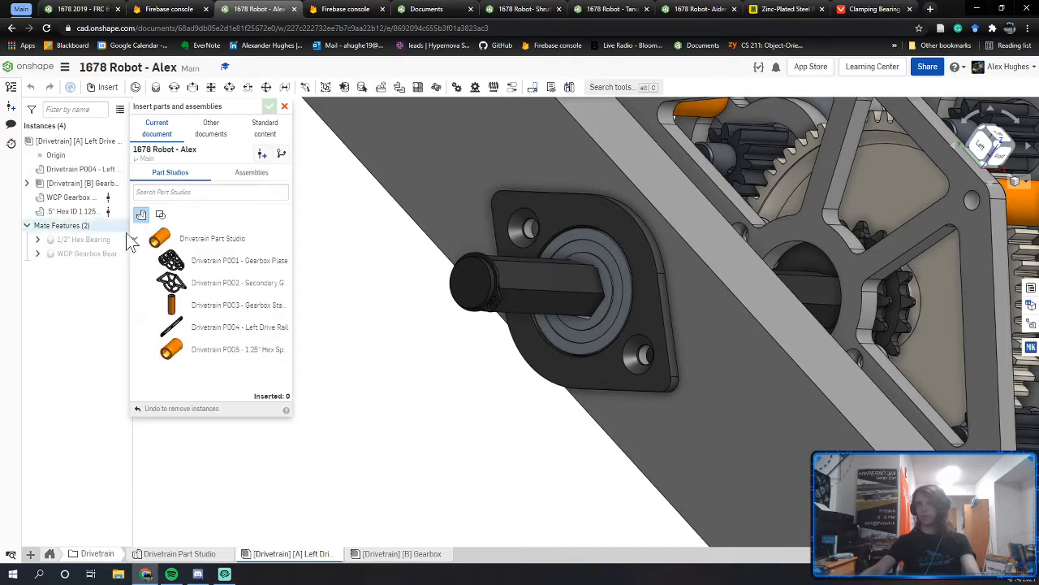
{"action": "left_click", "coordinate": [174, 349]}
{"action": "left_click", "coordinate": [398, 372]}
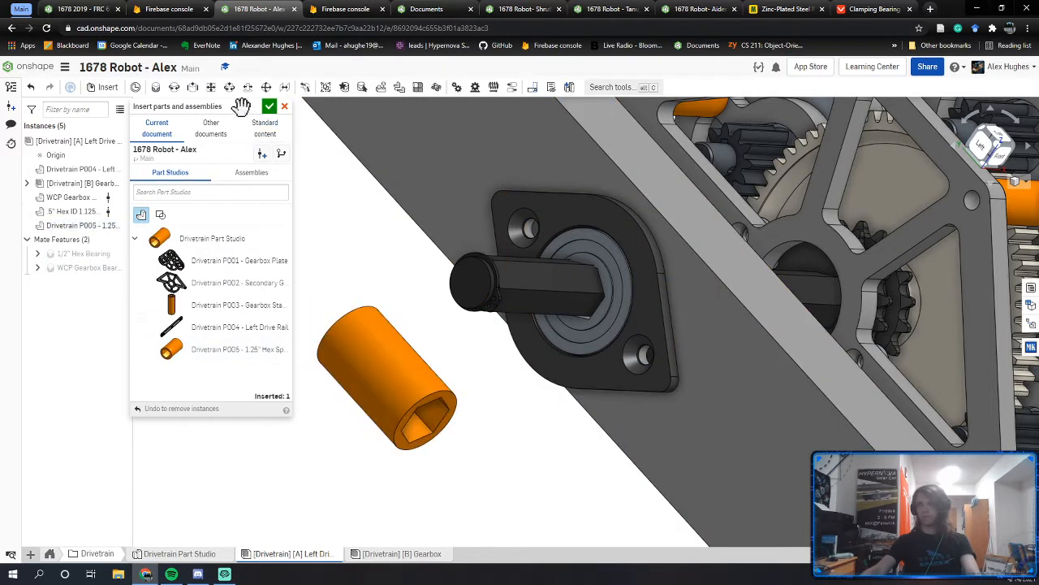
{"action": "left_click", "coordinate": [269, 106]}
Step: Fasten the spacer against the sprocket connector, flipped into place, with the mate named '1.25" Hex Spacer'
{"action": "key", "text": "m"}
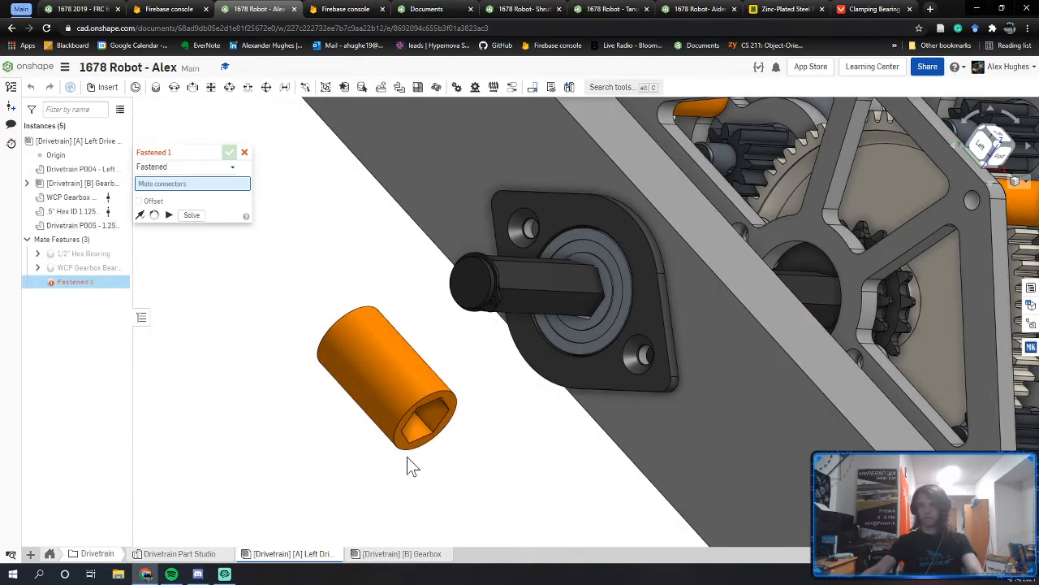
{"action": "scroll", "coordinate": [828, 259], "scroll_direction": "up", "scroll_amount": 5}
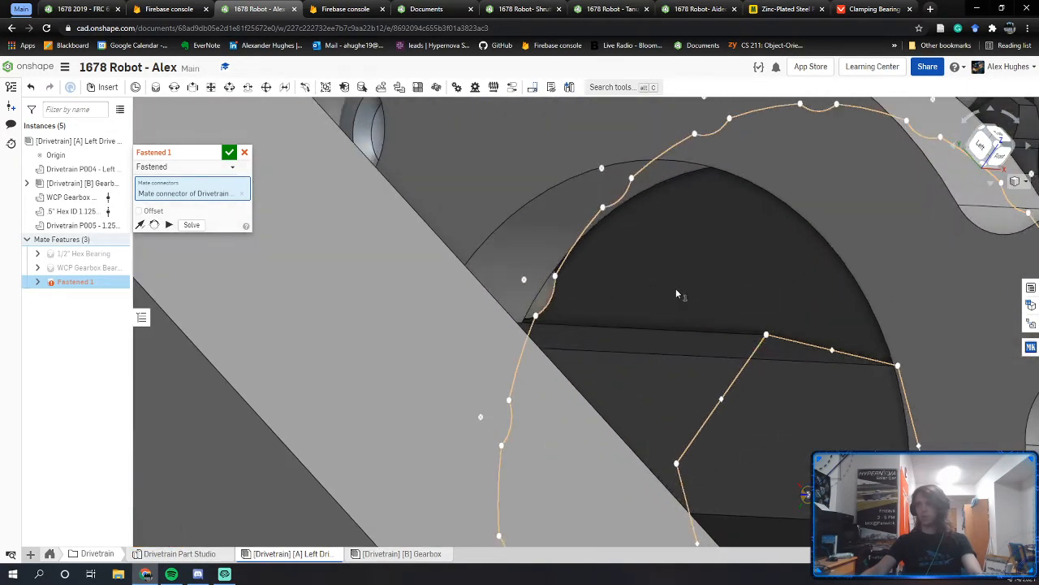
{"action": "left_click", "coordinate": [702, 262]}
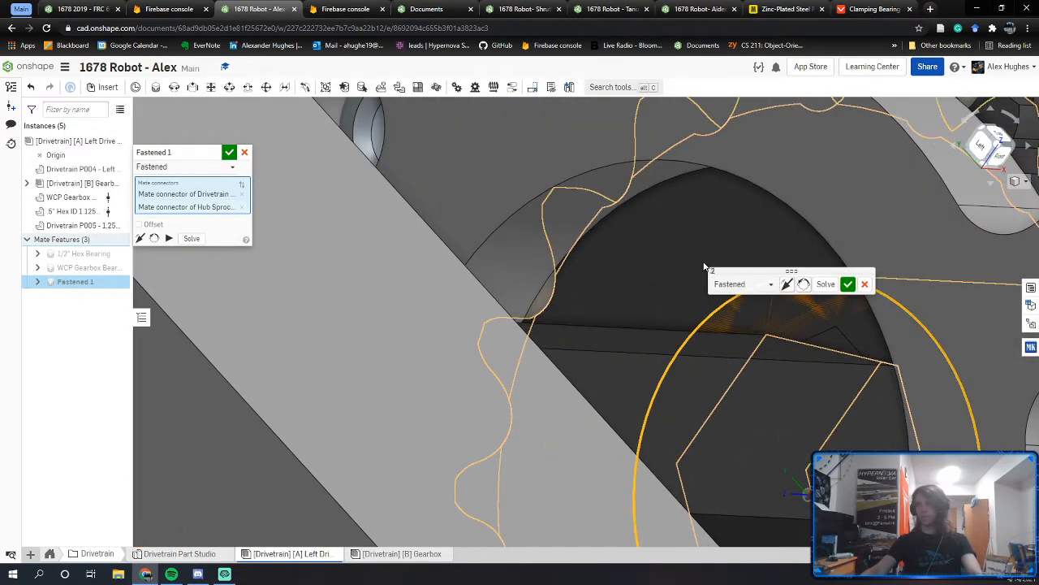
{"action": "left_click", "coordinate": [787, 283]}
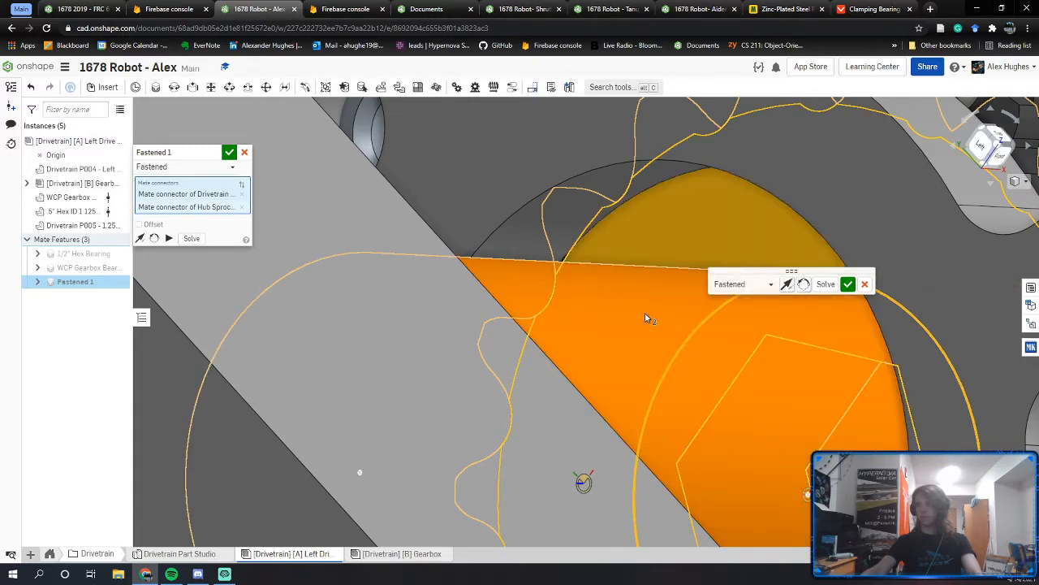
{"action": "left_click", "coordinate": [787, 284]}
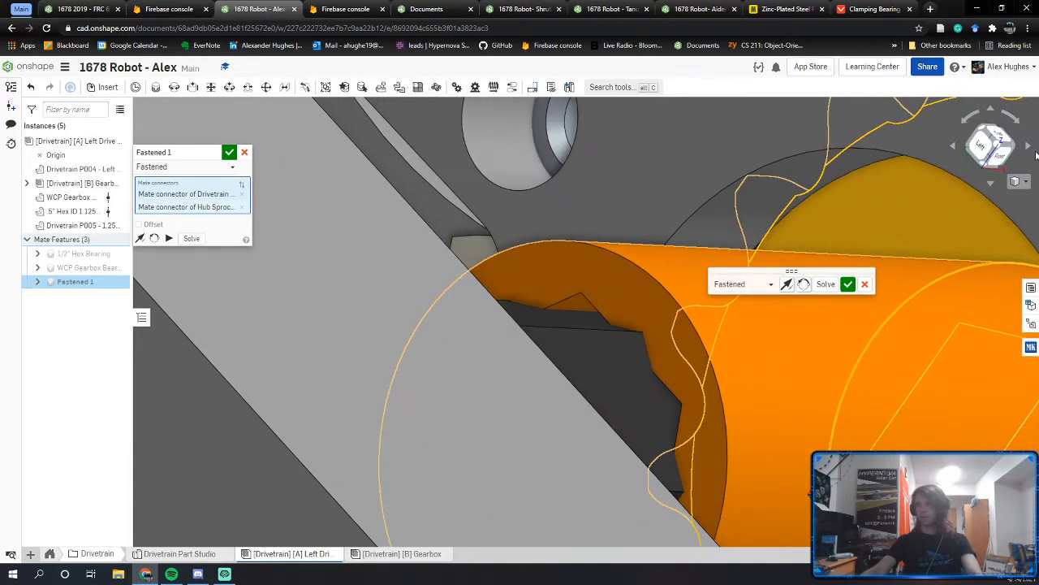
{"action": "left_click", "coordinate": [804, 284]}
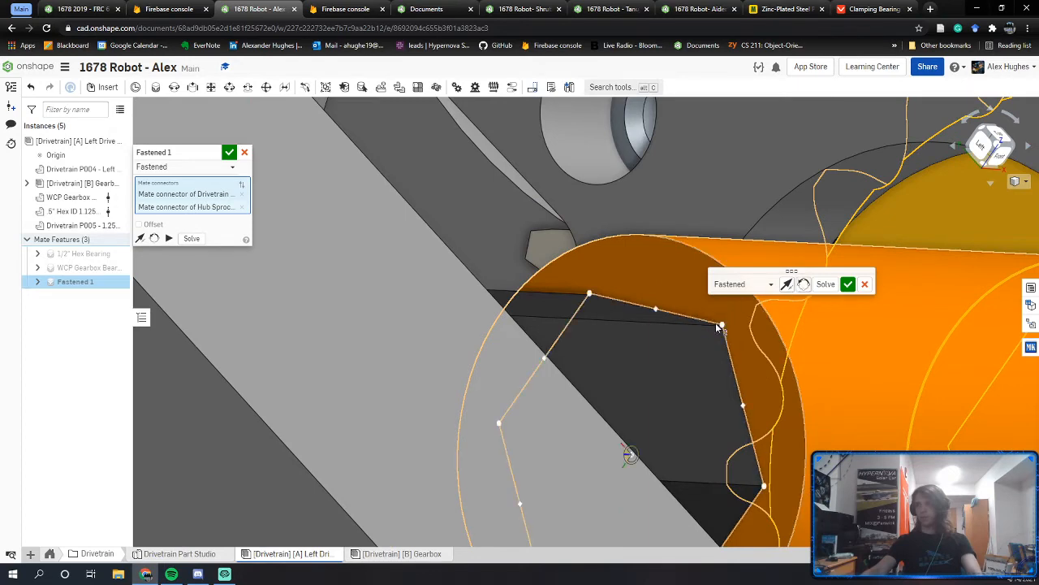
{"action": "scroll", "coordinate": [719, 371], "scroll_direction": "down", "scroll_amount": 8}
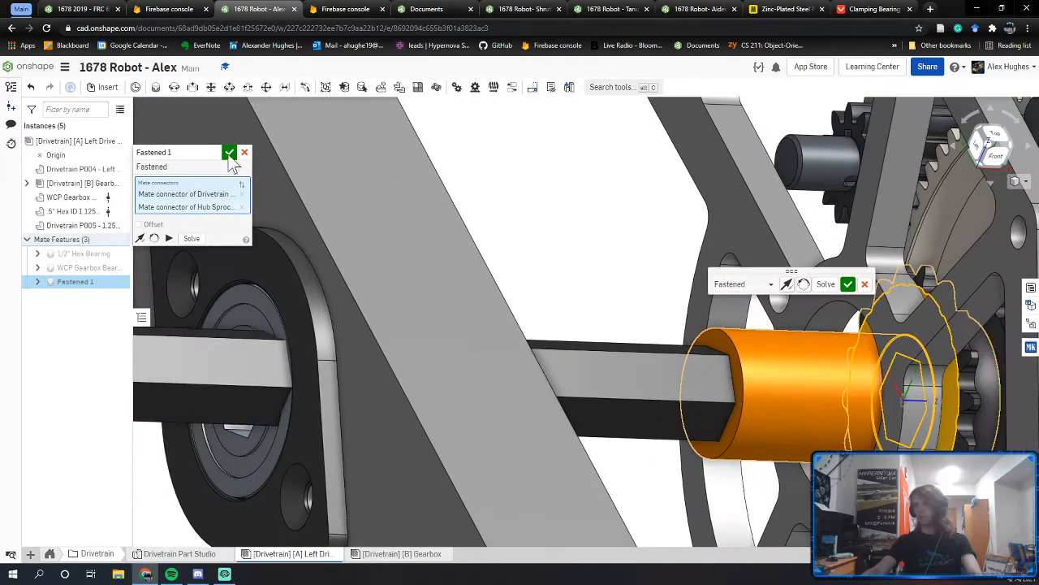
{"action": "type", "text": "1.2"}
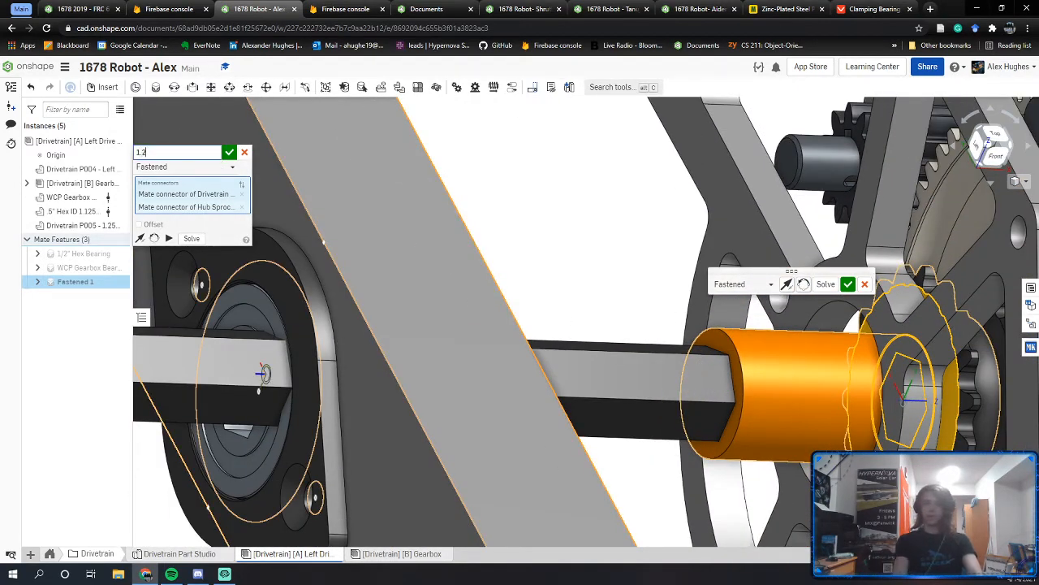
{"action": "type", "text": "5\" Hex Spacer"}
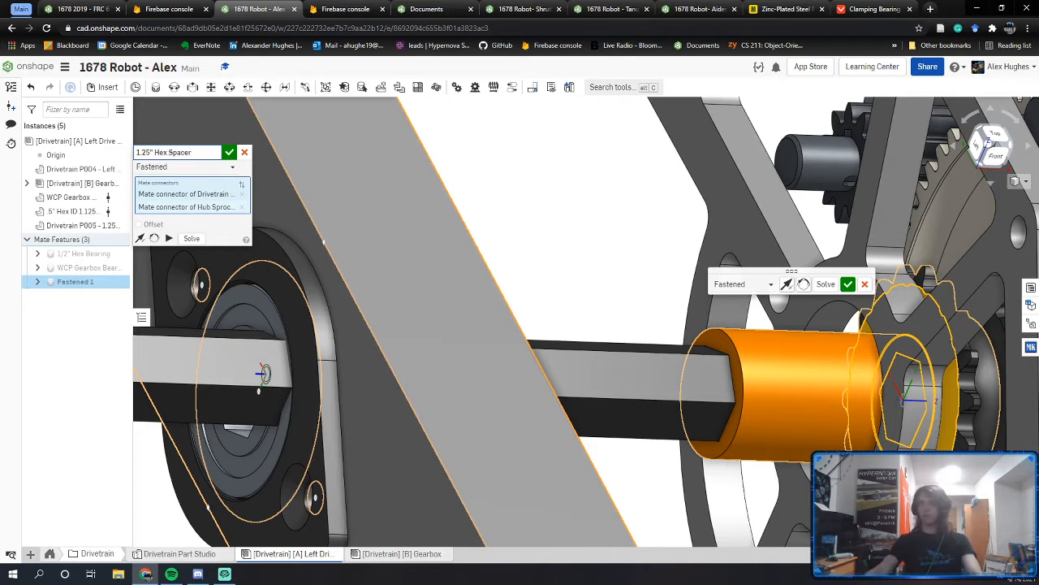
{"action": "key", "text": "Return"}
{"action": "scroll", "coordinate": [626, 357], "scroll_direction": "down", "scroll_amount": 3}
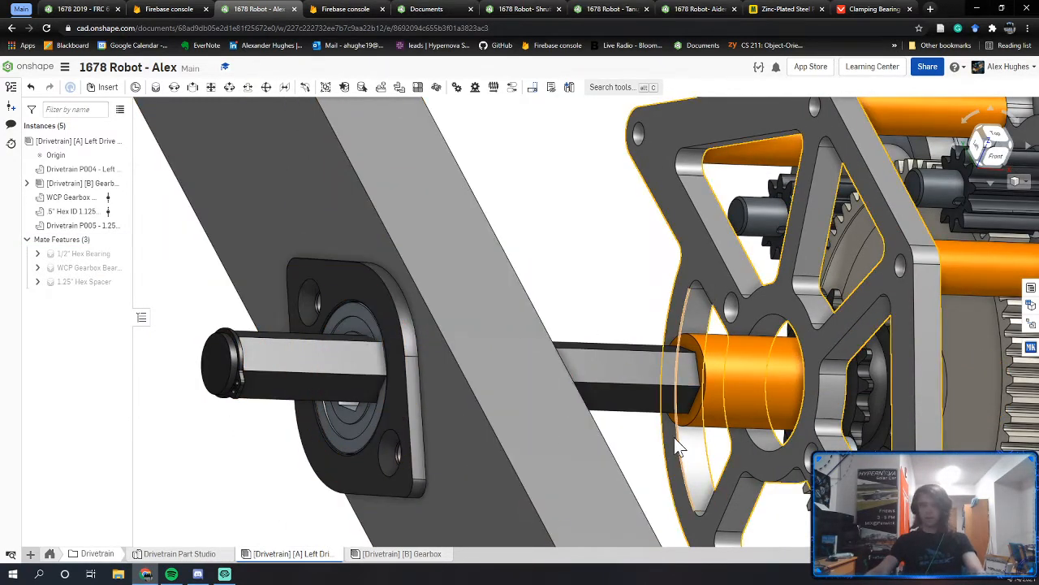
Step: Cancel an unneeded extra fastened mate and orbit to a tilted assembly overview
{"action": "key", "text": "j"}
{"action": "key", "text": "Escape"}
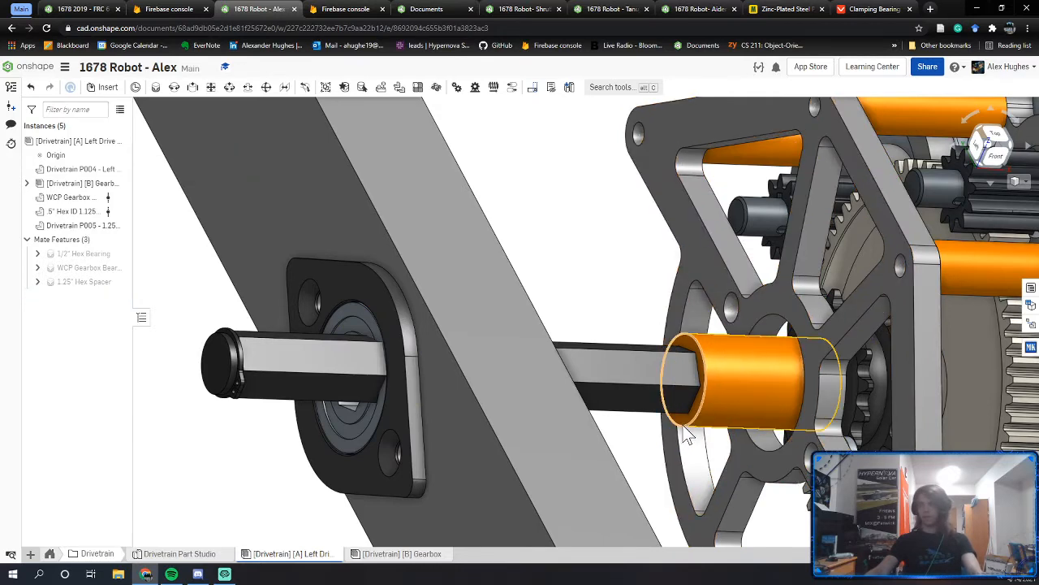
{"action": "right_click_drag", "start_coordinate": [683, 430], "coordinate": [664, 425]}
{"action": "middle_click_drag", "start_coordinate": [635, 346], "coordinate": [630, 333]}
{"action": "scroll", "coordinate": [635, 343], "scroll_direction": "down", "scroll_amount": 5}
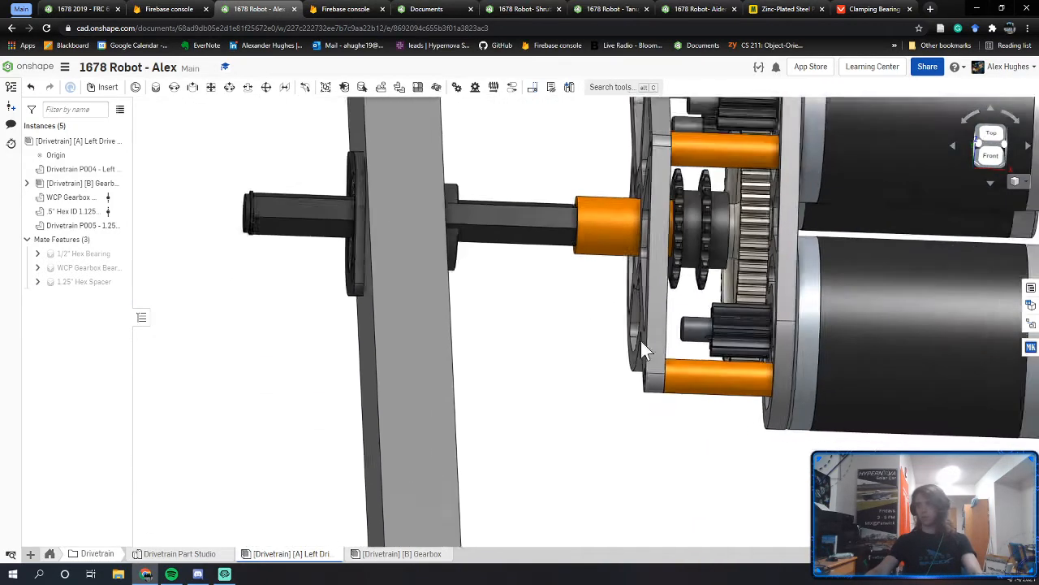
{"action": "right_click_drag", "start_coordinate": [641, 341], "coordinate": [568, 387]}
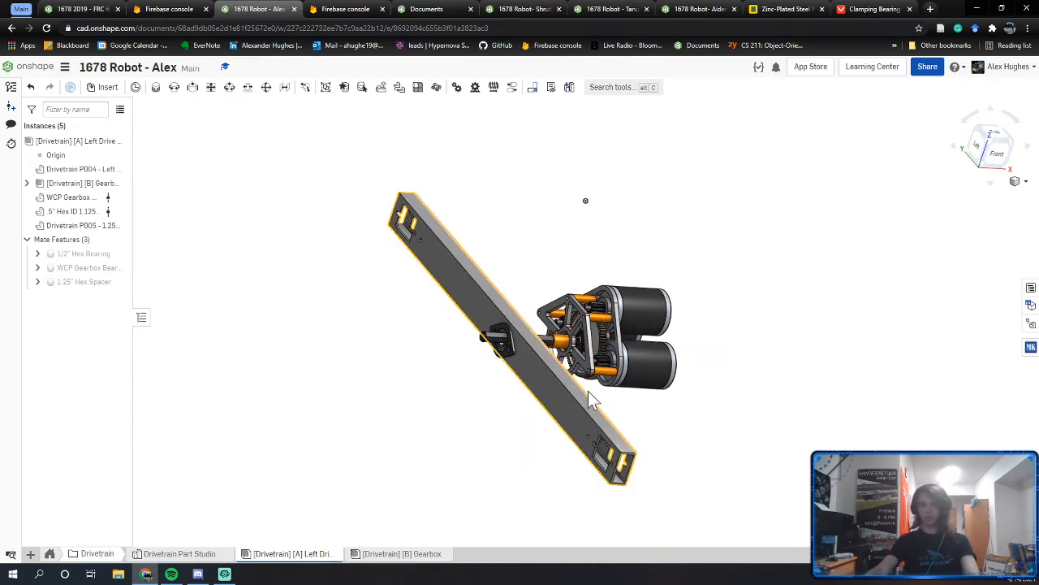
Step: Begin a fastened mate on a gearbox hole, then cancel it to retry
{"action": "scroll", "coordinate": [581, 374], "scroll_direction": "up", "scroll_amount": 3}
{"action": "scroll", "coordinate": [584, 382], "scroll_direction": "up", "scroll_amount": 3}
{"action": "key", "text": "m"}
{"action": "scroll", "coordinate": [600, 360], "scroll_direction": "up", "scroll_amount": 3}
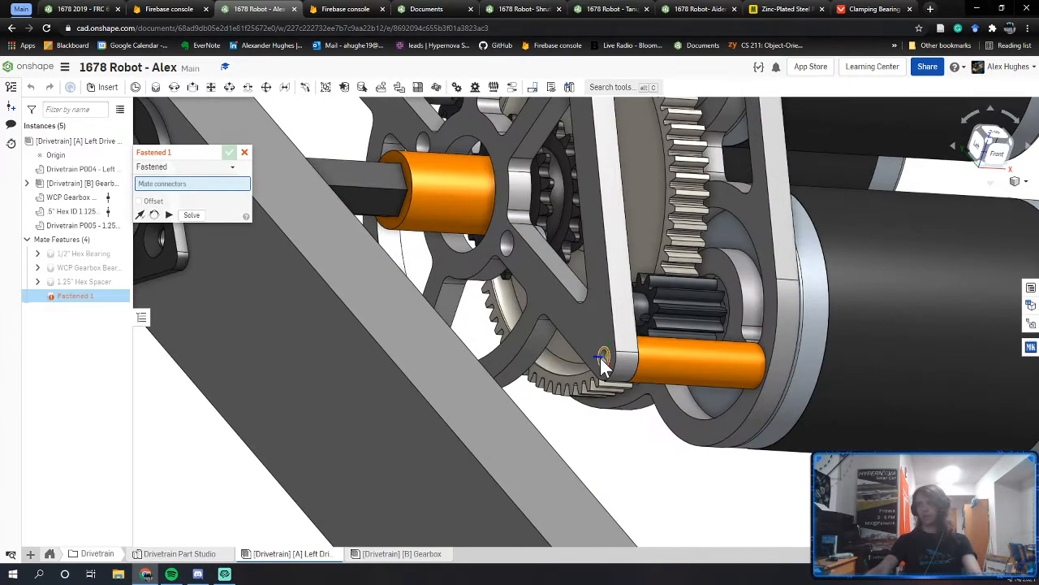
{"action": "left_click", "coordinate": [601, 359]}
{"action": "scroll", "coordinate": [569, 361], "scroll_direction": "down", "scroll_amount": 5}
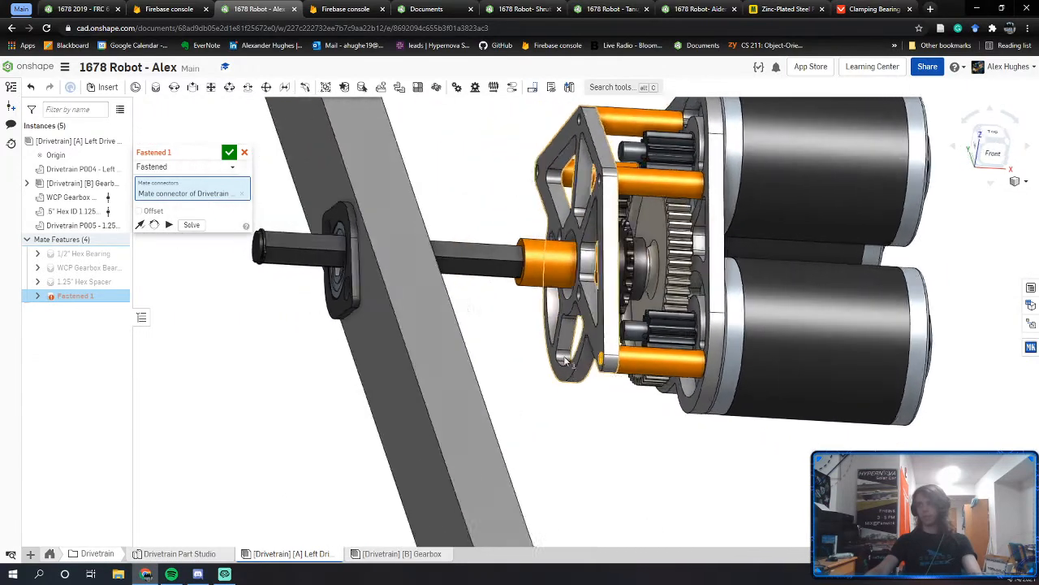
{"action": "key", "text": "Escape"}
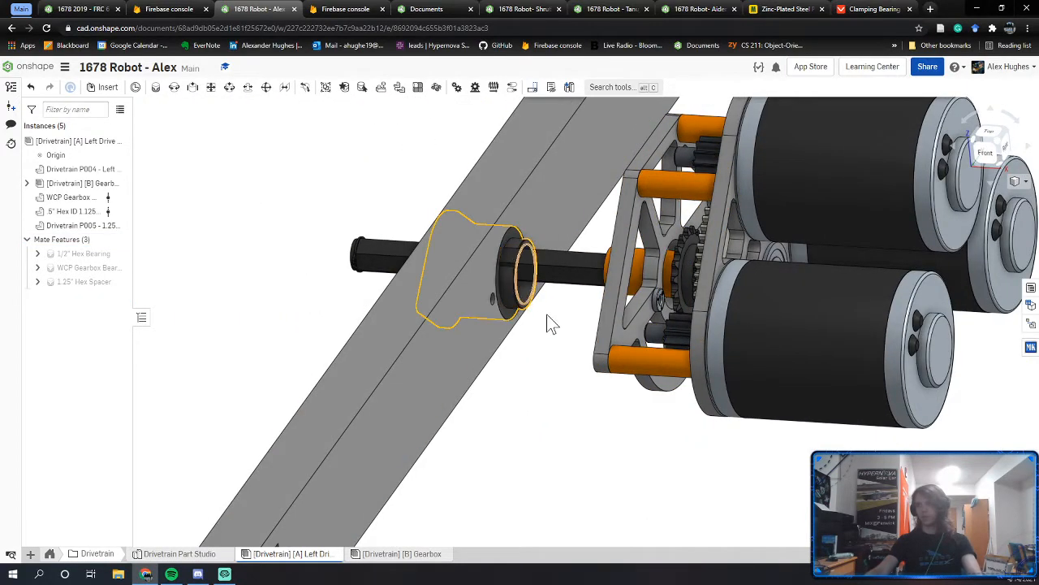
Step: Fasten the gearbox plate hole to the matching rail hole as 'Gearbox Mate'
{"action": "right_click_drag", "start_coordinate": [547, 320], "coordinate": [591, 333]}
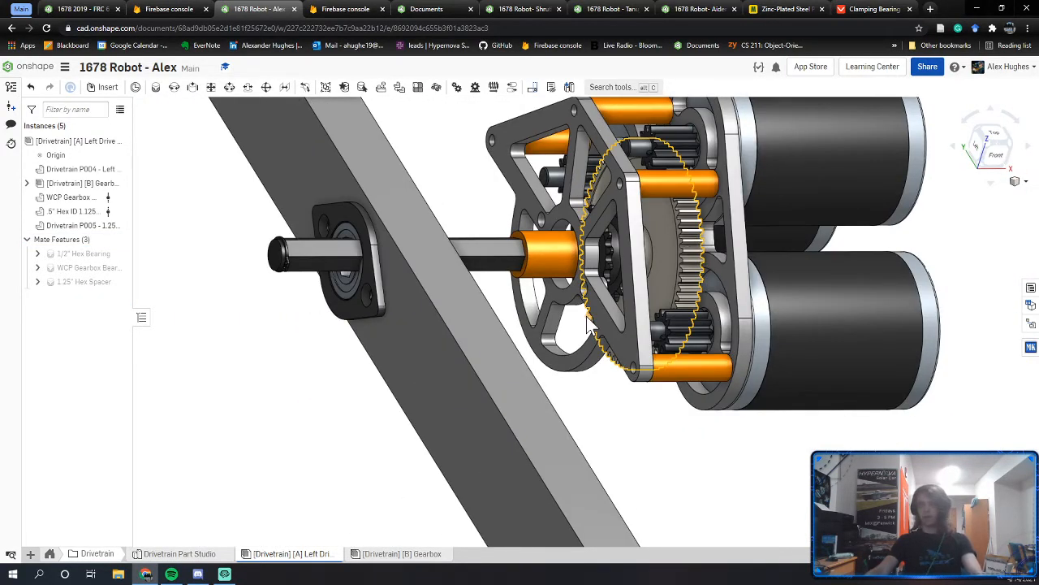
{"action": "right_click_drag", "start_coordinate": [583, 336], "coordinate": [574, 359]}
{"action": "scroll", "coordinate": [583, 350], "scroll_direction": "up", "scroll_amount": 4}
{"action": "key", "text": "j"}
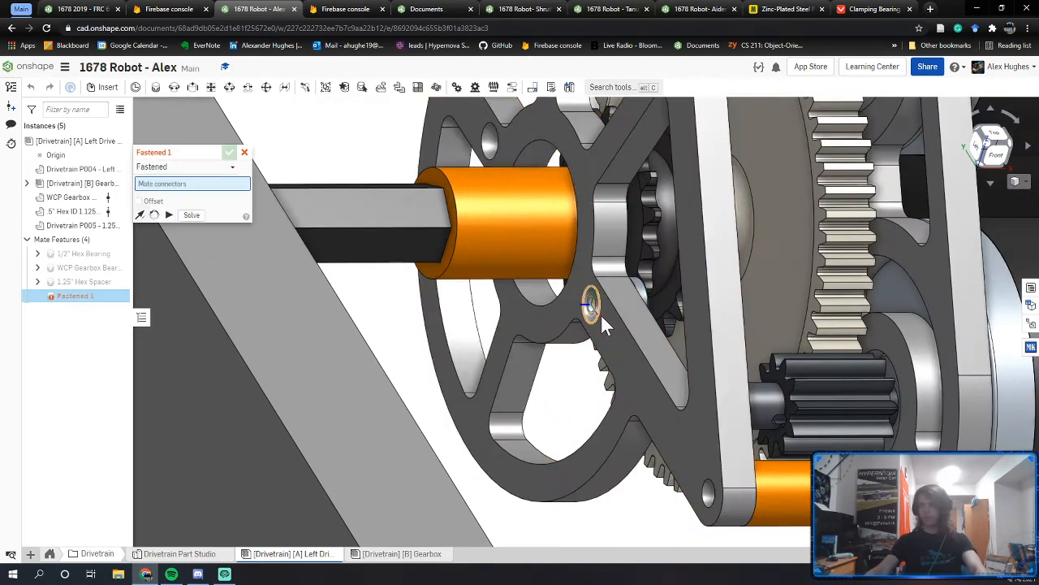
{"action": "left_click", "coordinate": [600, 316]}
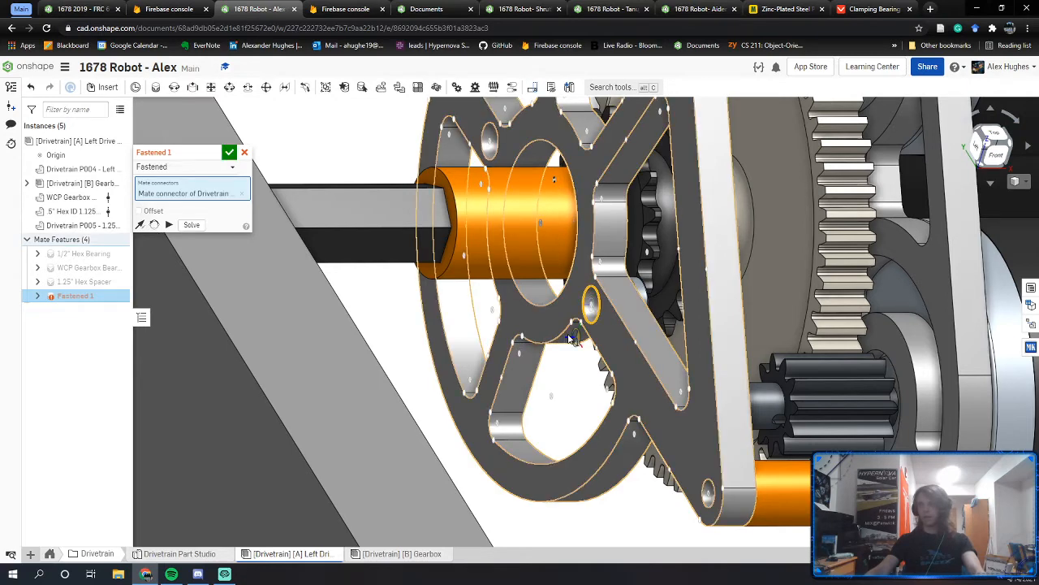
{"action": "right_click_drag", "start_coordinate": [863, 350], "coordinate": [686, 355]}
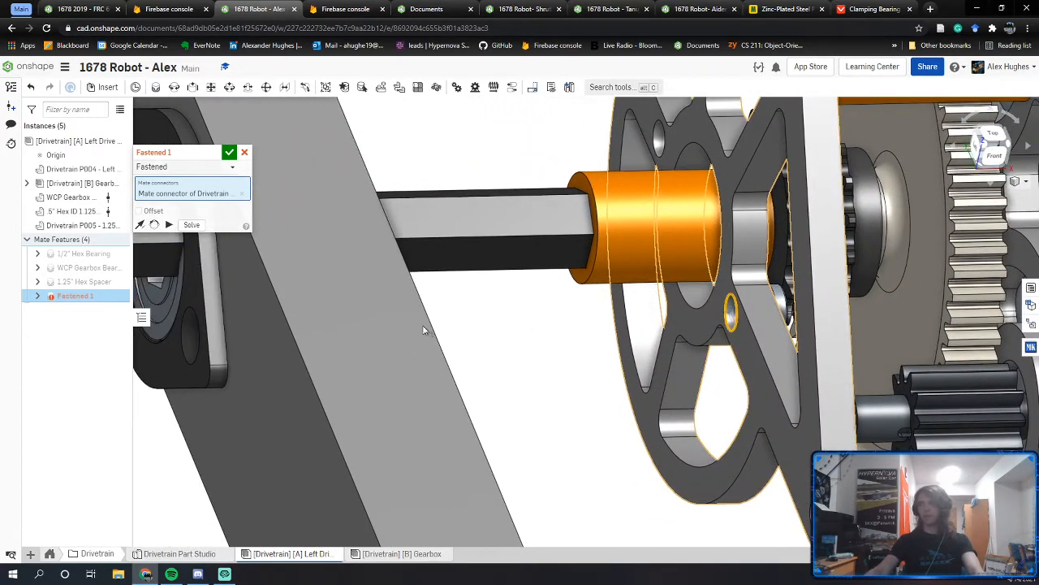
{"action": "right_click_drag", "start_coordinate": [423, 330], "coordinate": [562, 354]}
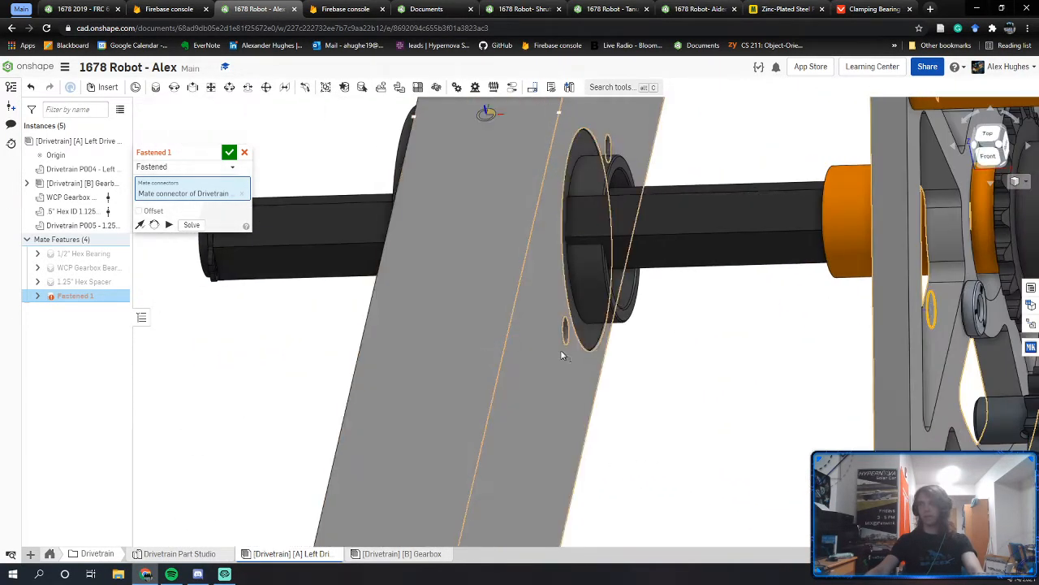
{"action": "left_click", "coordinate": [567, 339]}
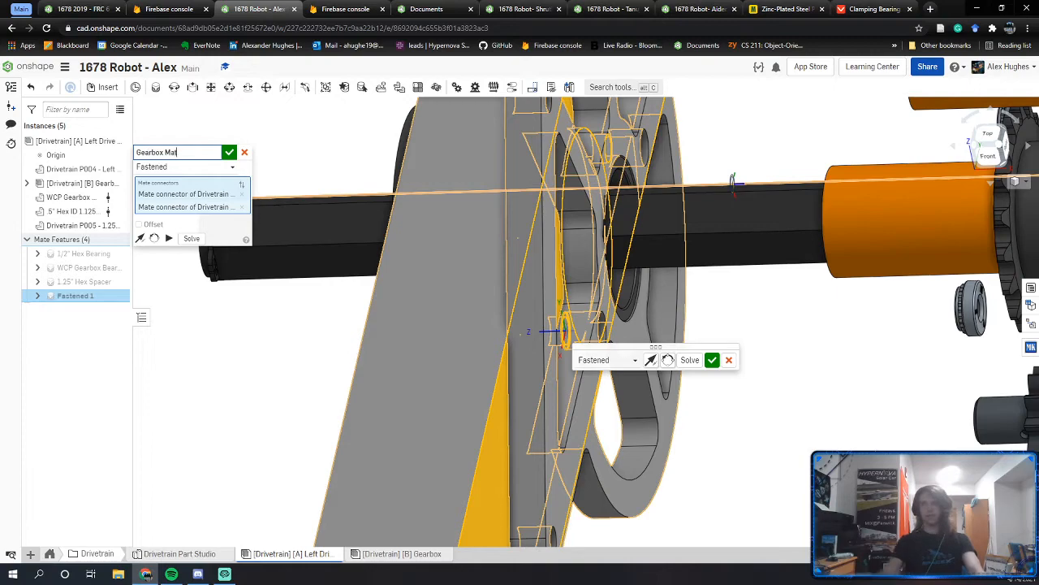
{"action": "left_click", "coordinate": [229, 152]}
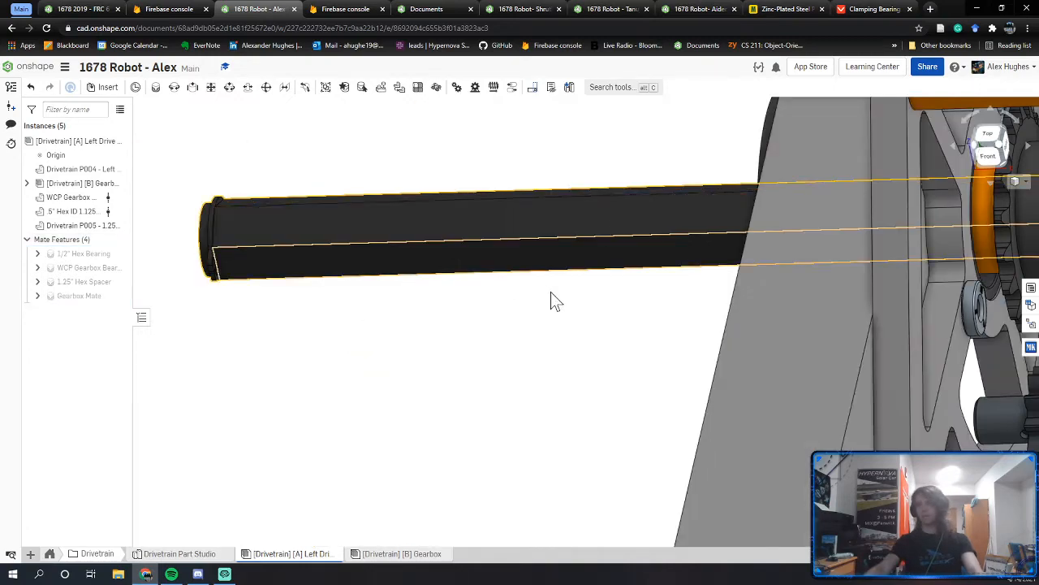
Step: Orbit the assembly to show the shaft, bearing plate and rail running diagonally
{"action": "right_click_drag", "start_coordinate": [550, 300], "coordinate": [647, 253]}
{"action": "scroll", "coordinate": [636, 251], "scroll_direction": "down", "scroll_amount": 5}
{"action": "middle_click_drag", "start_coordinate": [680, 267], "coordinate": [576, 288]}
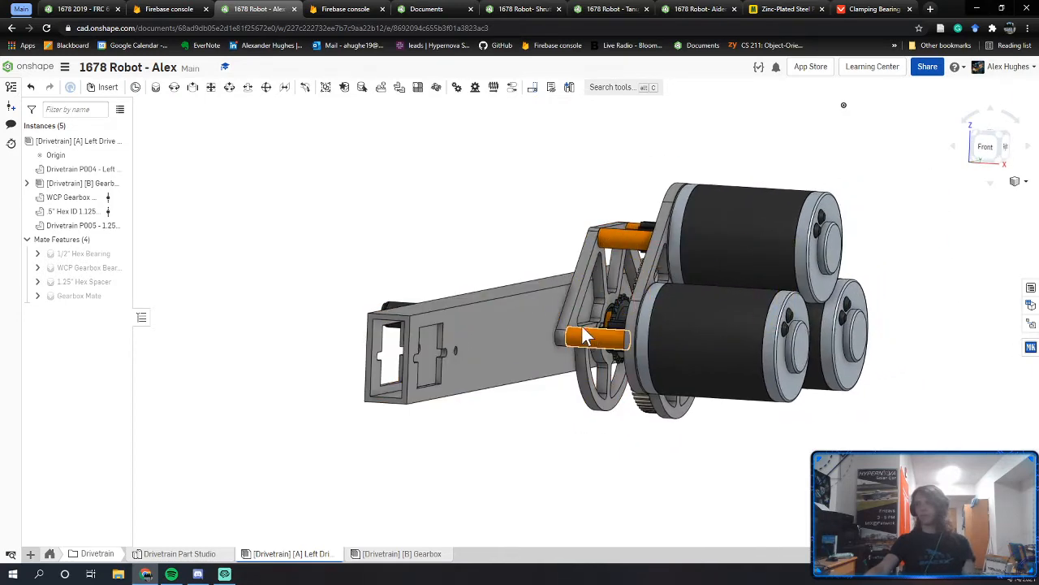
{"action": "right_click_drag", "start_coordinate": [596, 277], "coordinate": [695, 275]}
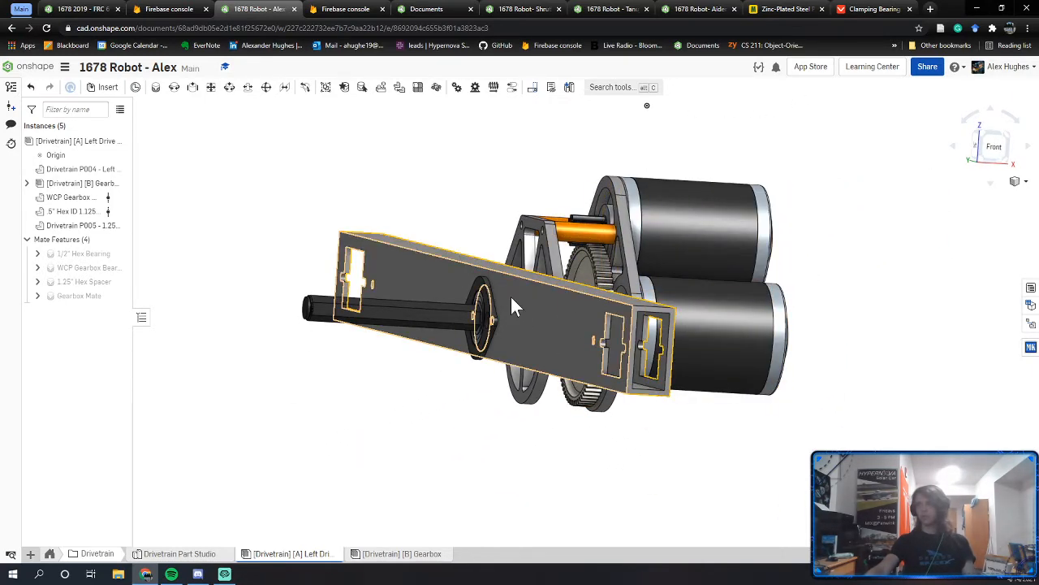
{"action": "right_click_drag", "start_coordinate": [512, 298], "coordinate": [204, 183]}
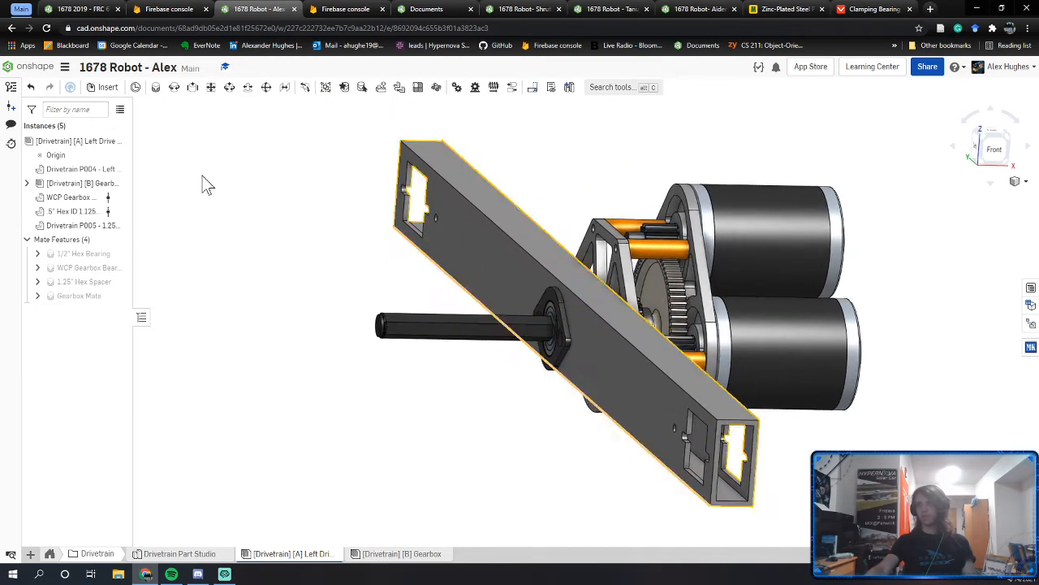
Step: Run interference detection on the Left Drive Rail and inspect the overlapping gears and bearings
{"action": "right_click", "coordinate": [73, 146]}
{"action": "left_click", "coordinate": [105, 175]}
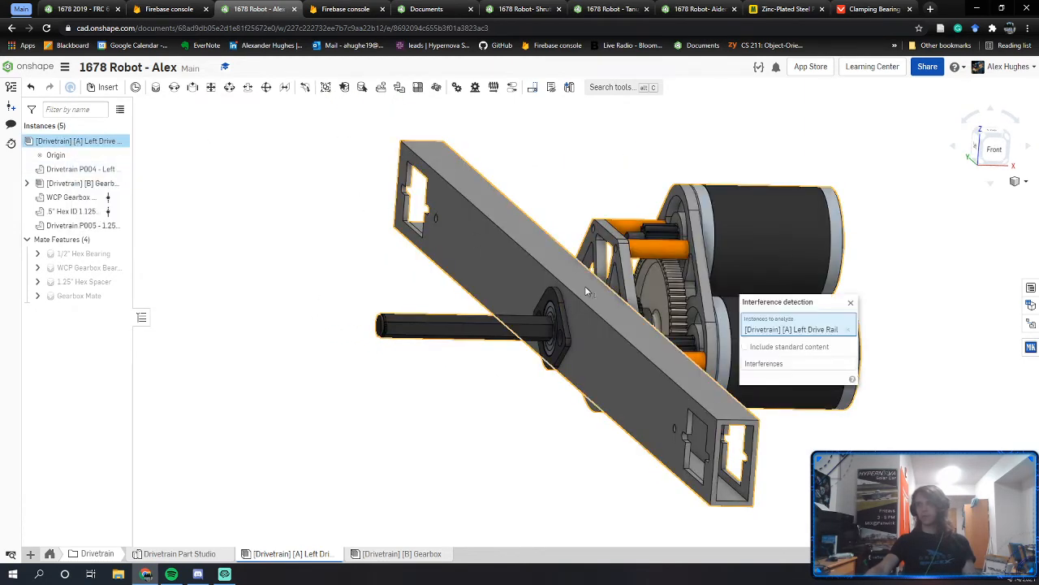
{"action": "scroll", "coordinate": [573, 331], "scroll_direction": "up", "scroll_amount": 5}
{"action": "mouse_move", "coordinate": [561, 334]}
{"action": "right_mouse_down"}
{"action": "mouse_move", "coordinate": [545, 324]}
{"action": "mouse_move", "coordinate": [555, 328]}
{"action": "right_mouse_up"}
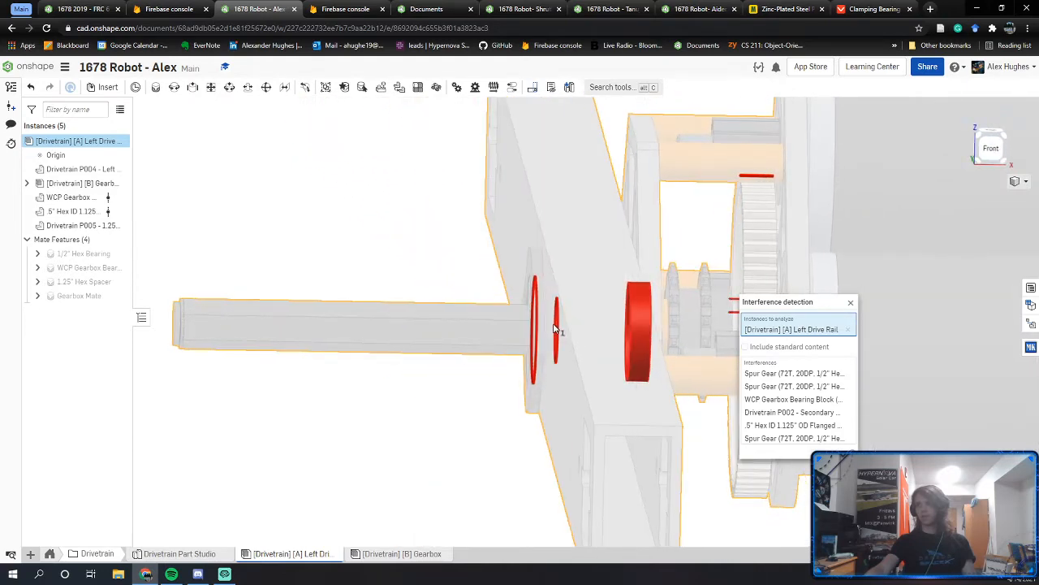
{"action": "scroll", "coordinate": [552, 325], "scroll_direction": "up", "scroll_amount": 5}
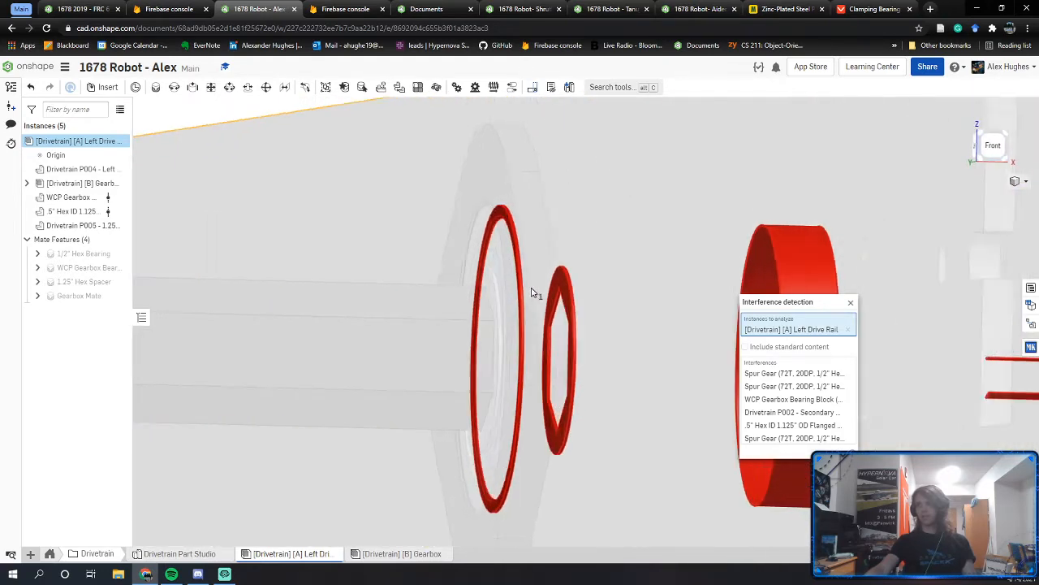
{"action": "right_click_drag", "start_coordinate": [530, 292], "coordinate": [528, 293]}
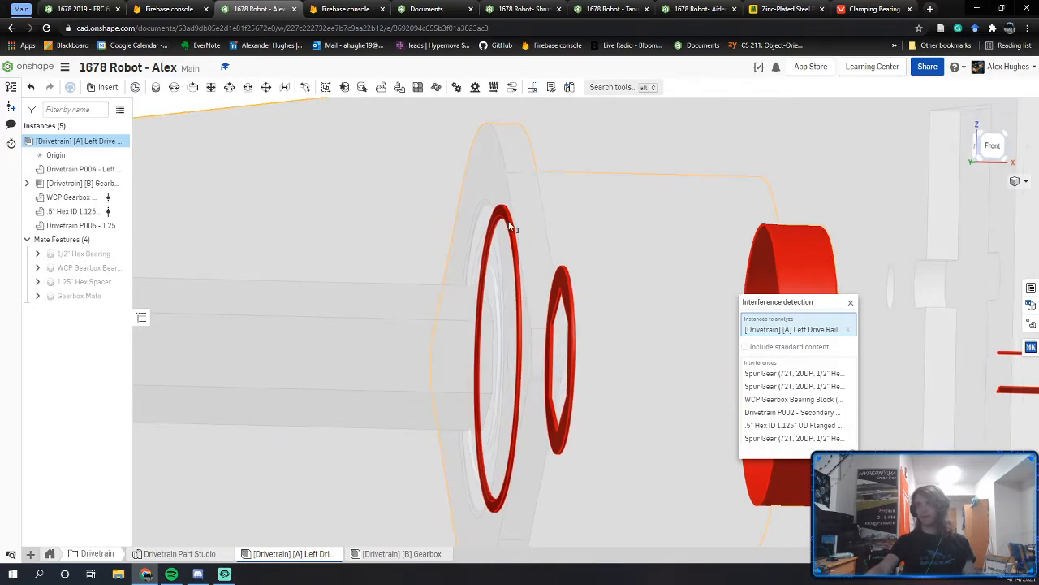
{"action": "right_click_drag", "start_coordinate": [510, 227], "coordinate": [729, 217]}
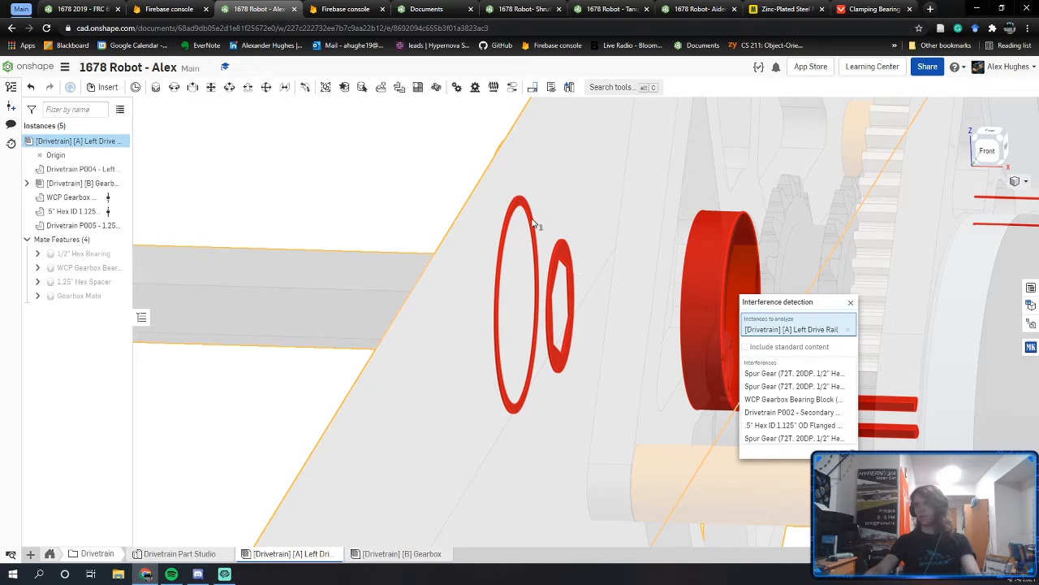
Step: Close the interference results and bring the flange bearing on the hex shaft into view
{"action": "left_click", "coordinate": [852, 303]}
{"action": "right_click_drag", "start_coordinate": [505, 349], "coordinate": [573, 347]}
{"action": "middle_click_drag", "start_coordinate": [326, 360], "coordinate": [546, 356]}
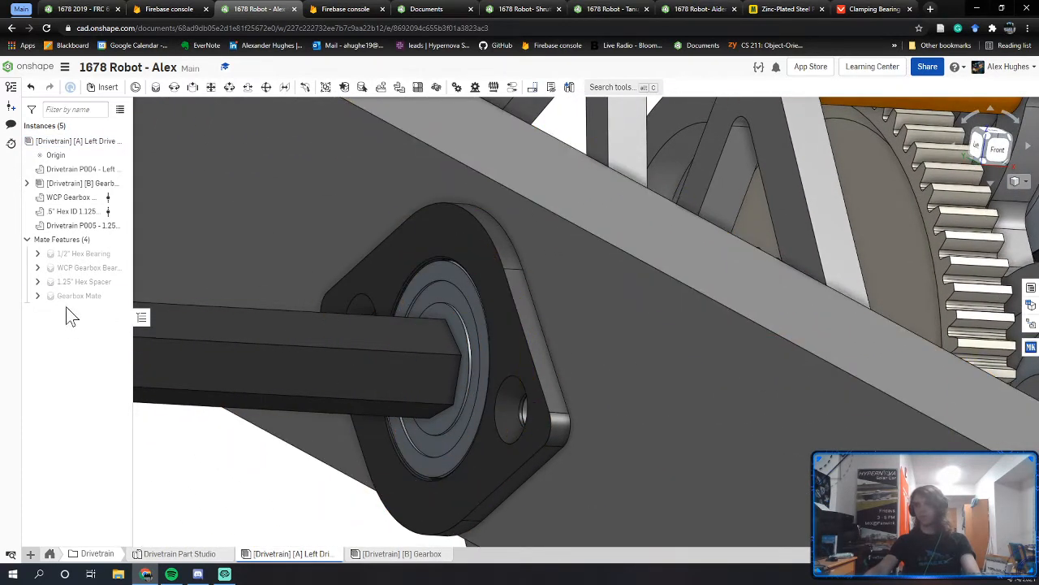
Step: Delete the existing 1/2" Hex Bearing mate, freeing the bearing on the hex shaft
{"action": "double_click", "coordinate": [72, 254]}
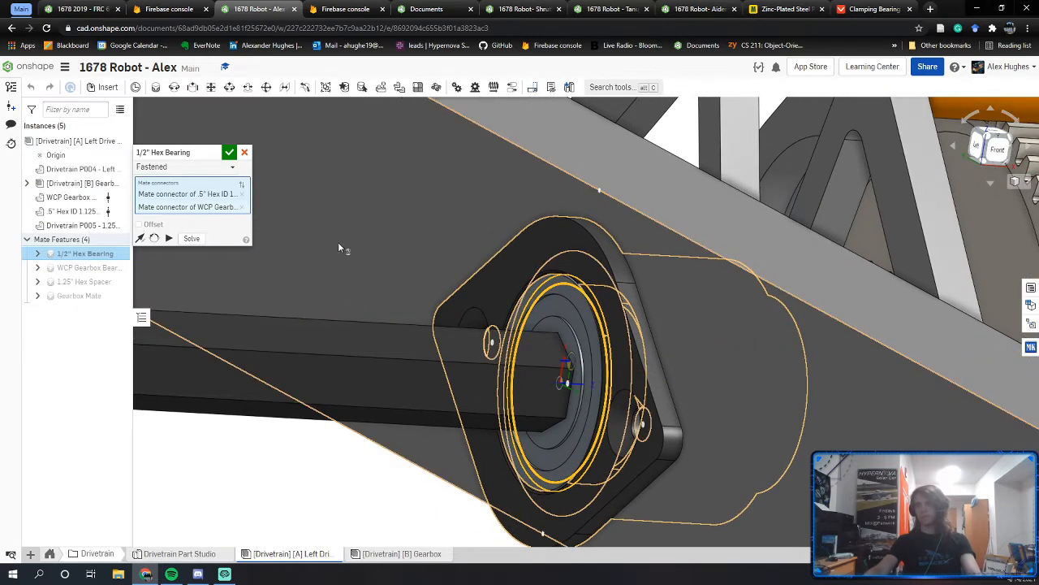
{"action": "key", "text": "Escape"}
{"action": "left_click", "coordinate": [98, 257]}
{"action": "key", "text": "Delete"}
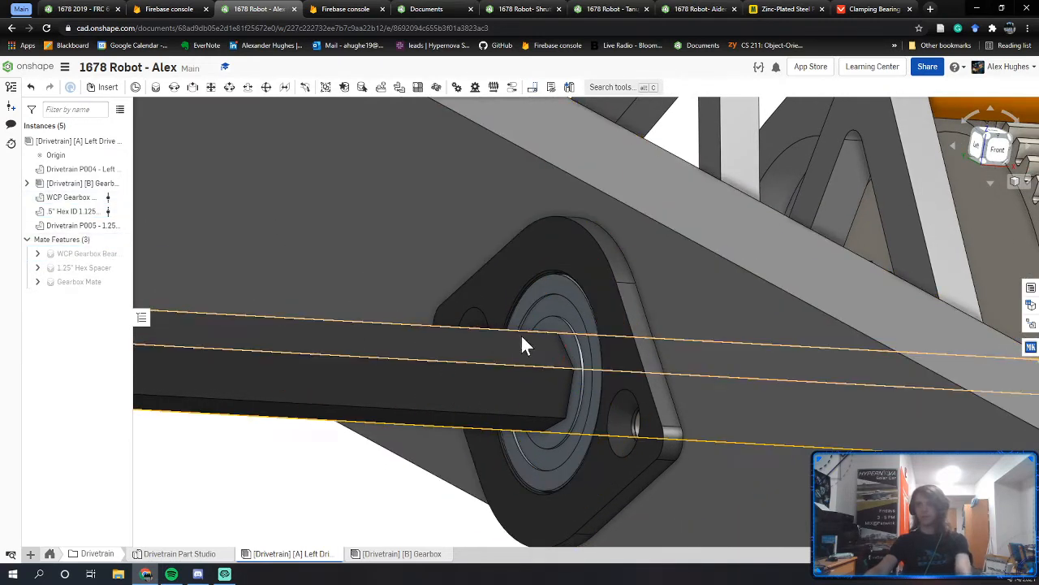
{"action": "left_click_drag", "start_coordinate": [534, 309], "coordinate": [393, 308]}
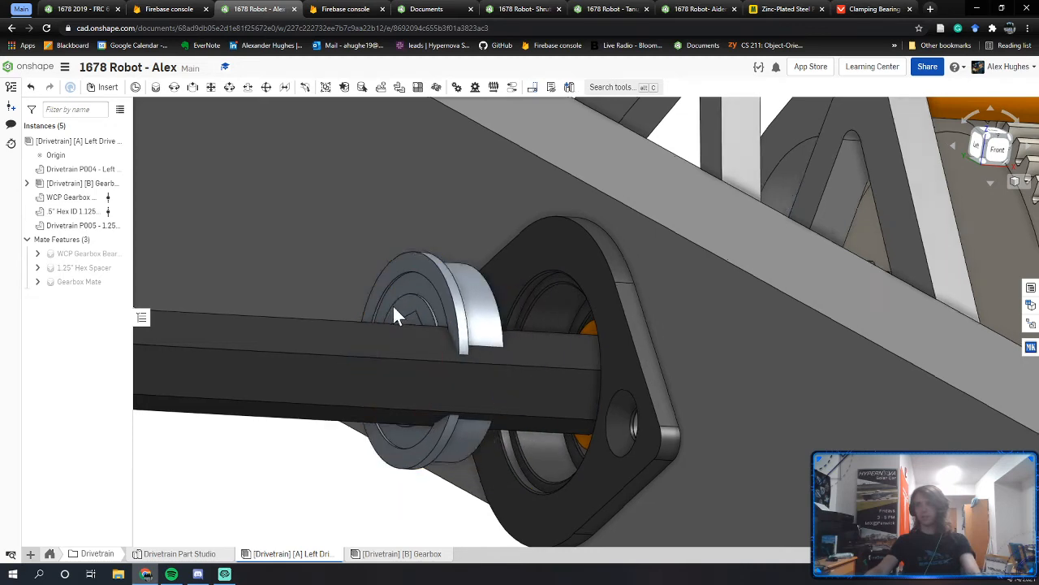
{"action": "right_click_drag", "start_coordinate": [394, 317], "coordinate": [353, 312]}
Step: Fasten the hex bearing's connector to the WCP Gearbox Bearing Block as '1/2" Hex Bearing'
{"action": "key", "text": "m"}
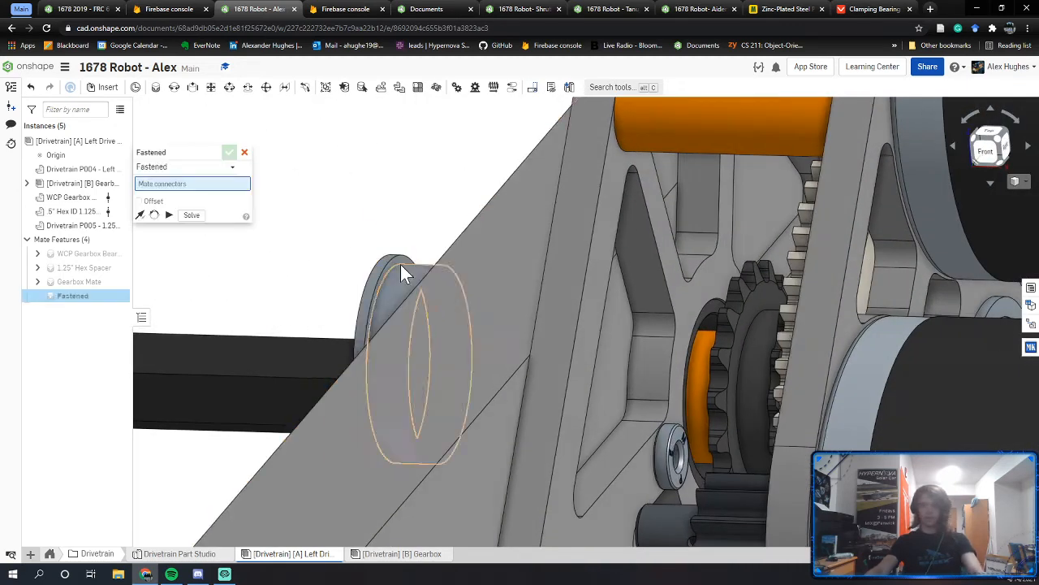
{"action": "scroll", "coordinate": [401, 262], "scroll_direction": "up", "scroll_amount": 5}
{"action": "left_click", "coordinate": [423, 243]}
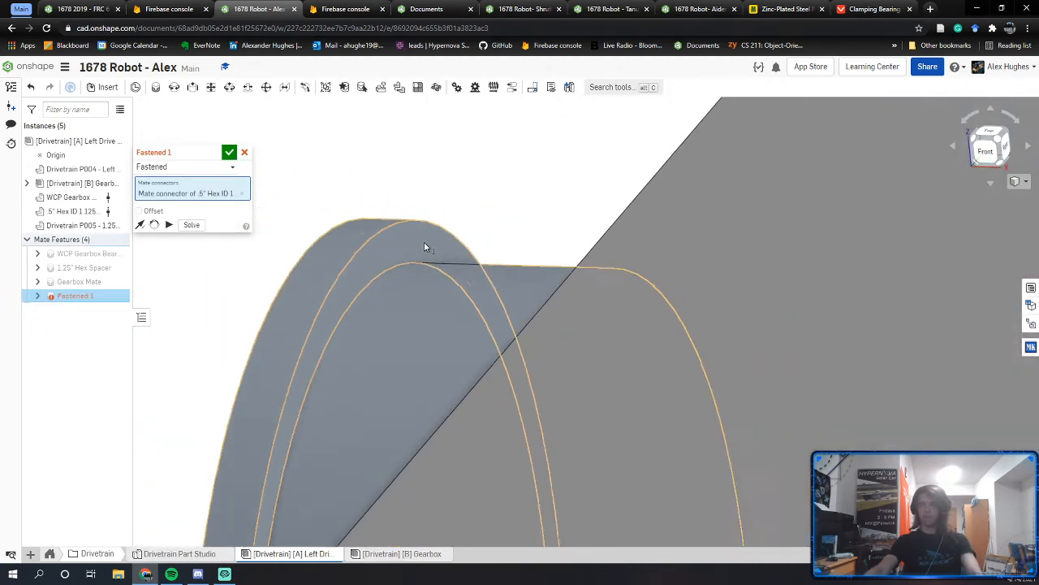
{"action": "right_click_drag", "start_coordinate": [423, 247], "coordinate": [637, 284]}
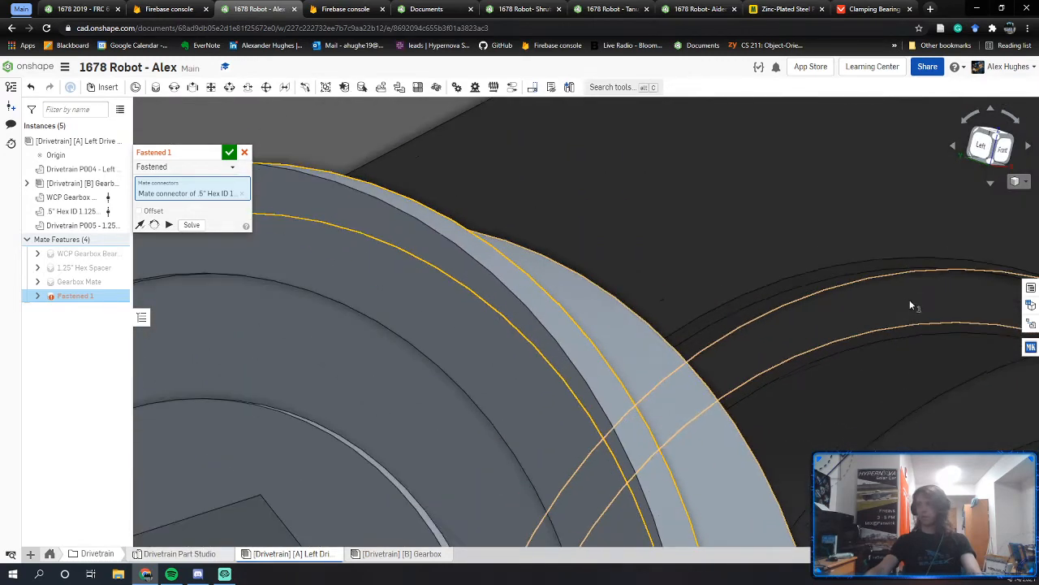
{"action": "left_click", "coordinate": [906, 298]}
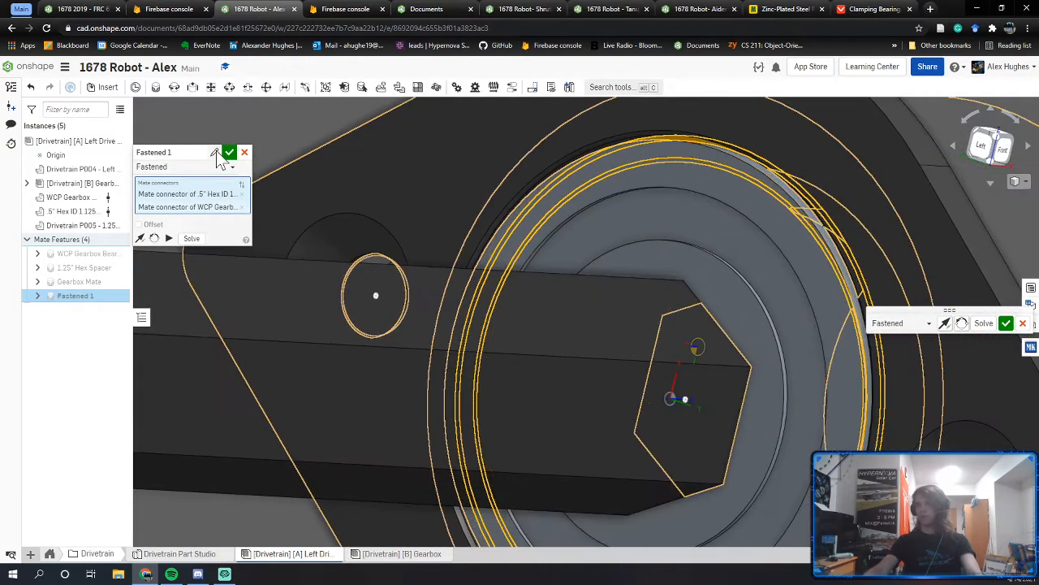
{"action": "left_click", "coordinate": [195, 152]}
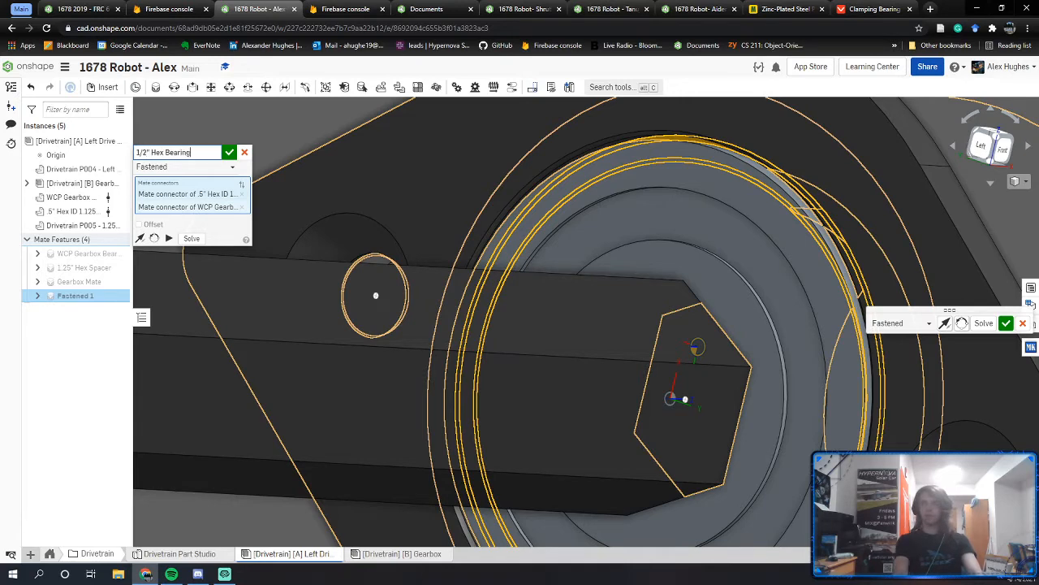
{"action": "left_click", "coordinate": [229, 152]}
{"action": "scroll", "coordinate": [495, 301], "scroll_direction": "down", "scroll_amount": 5}
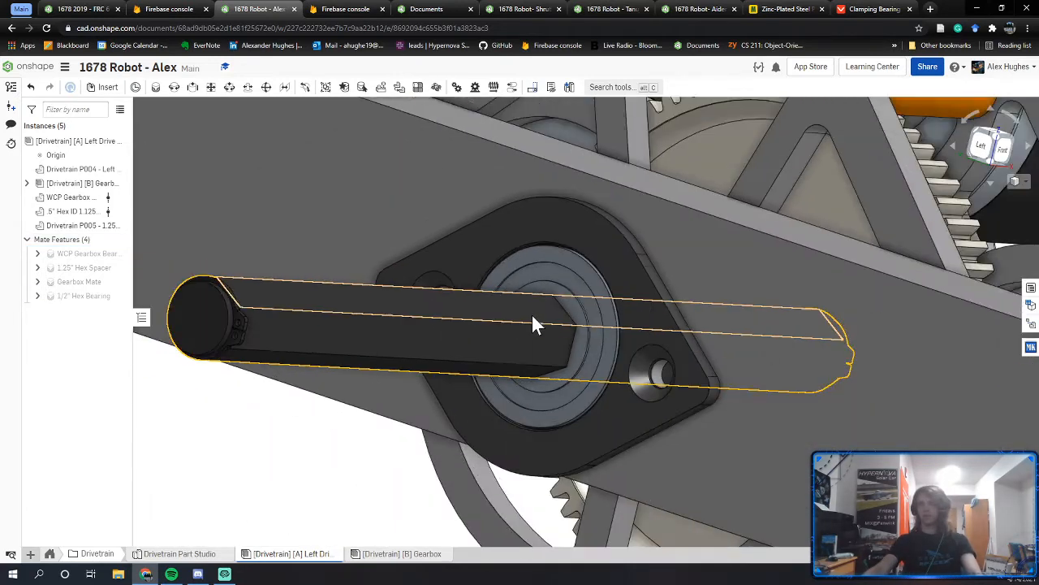
{"action": "right_click_drag", "start_coordinate": [531, 314], "coordinate": [536, 311]}
Step: Check the hex bearing, bearing block and left rail plate for interference, then close the results
{"action": "left_click", "coordinate": [592, 272]}
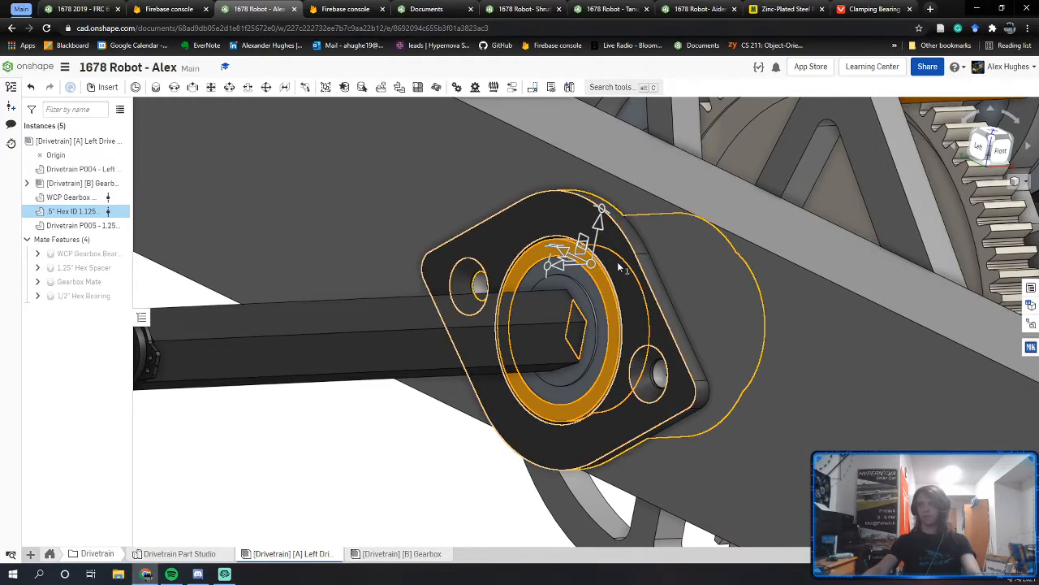
{"action": "left_click", "coordinate": [487, 244]}
{"action": "right_click", "coordinate": [85, 205]}
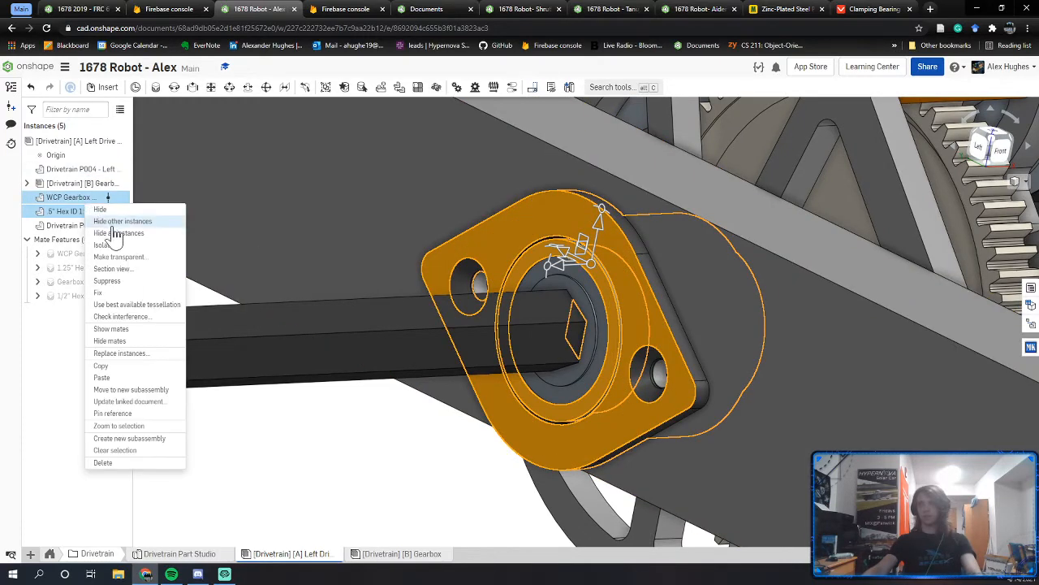
{"action": "left_click", "coordinate": [122, 317]}
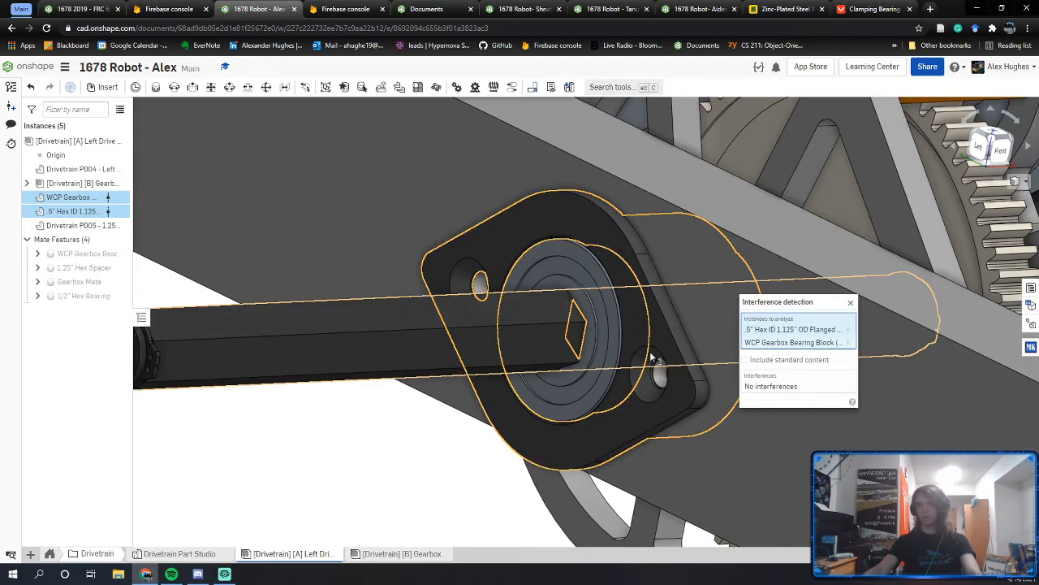
{"action": "left_click", "coordinate": [686, 264]}
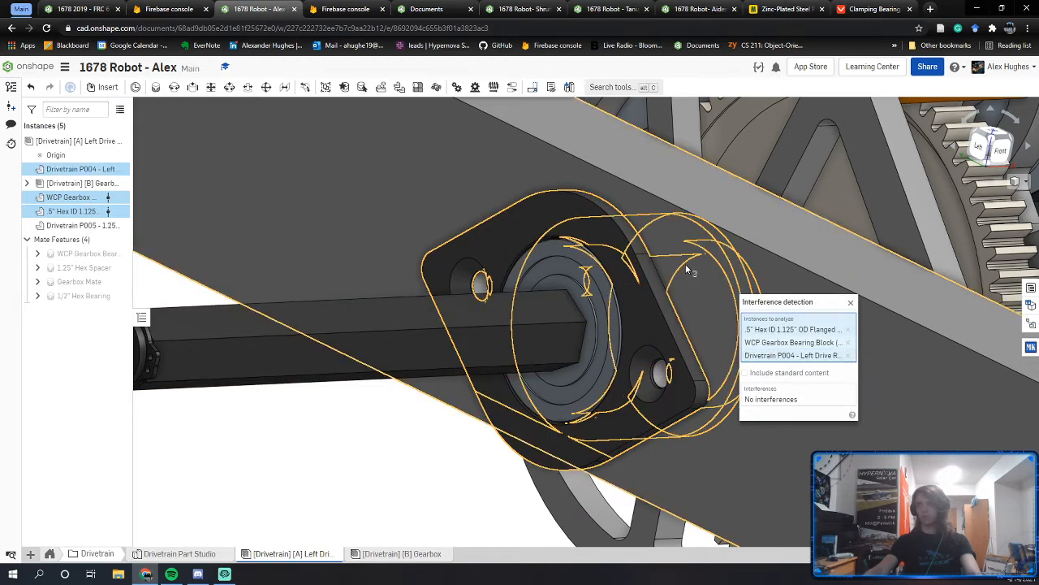
{"action": "left_click", "coordinate": [850, 302]}
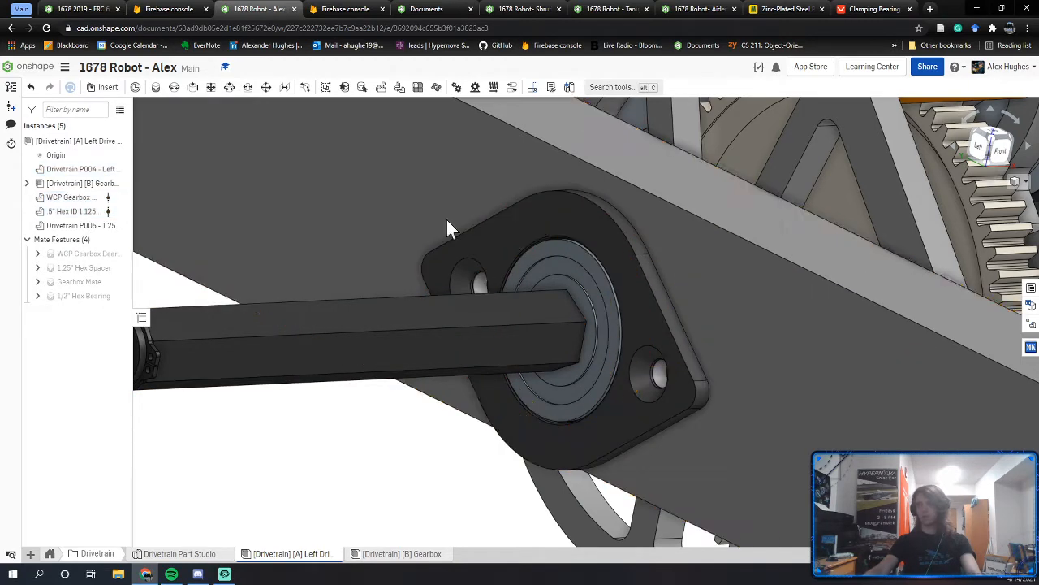
Step: Run interference detection on the whole Left Drive Rail assembly and inspect around the shaft
{"action": "right_click", "coordinate": [73, 143]}
{"action": "left_click", "coordinate": [93, 169]}
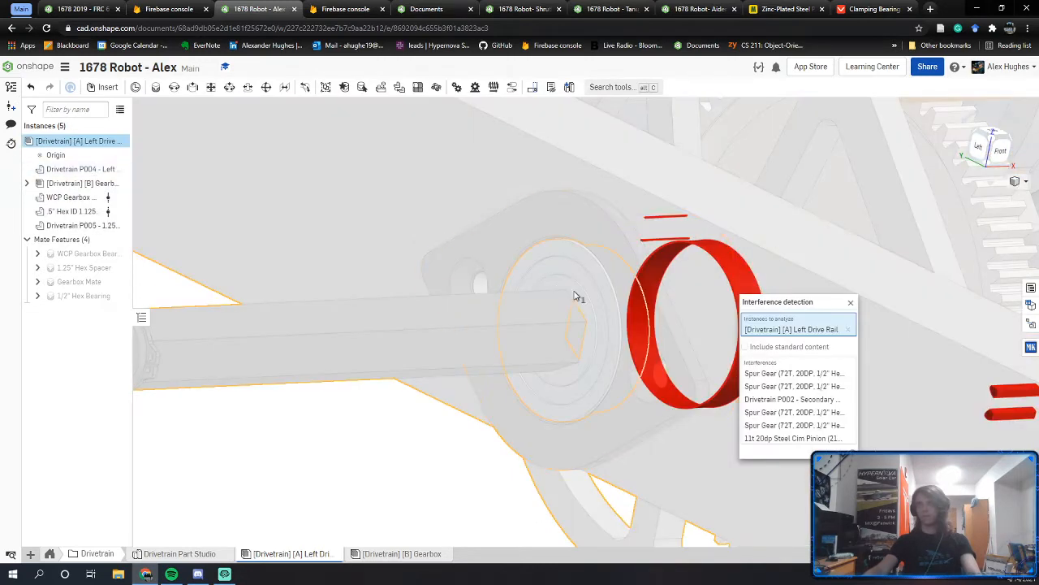
{"action": "right_click_drag", "start_coordinate": [574, 296], "coordinate": [626, 255]}
{"action": "scroll", "coordinate": [595, 313], "scroll_direction": "up", "scroll_amount": 5}
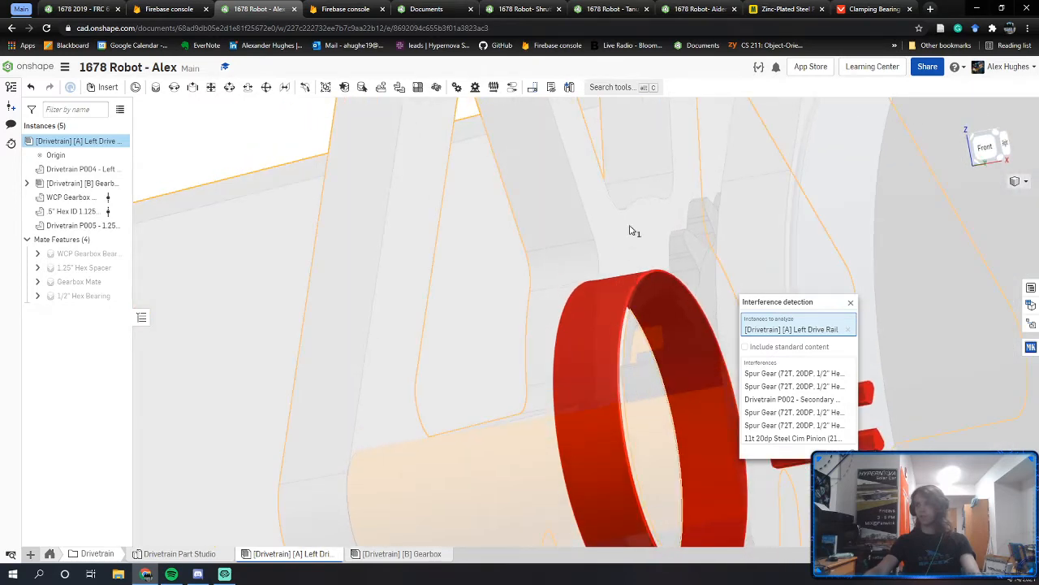
{"action": "left_click", "coordinate": [849, 304]}
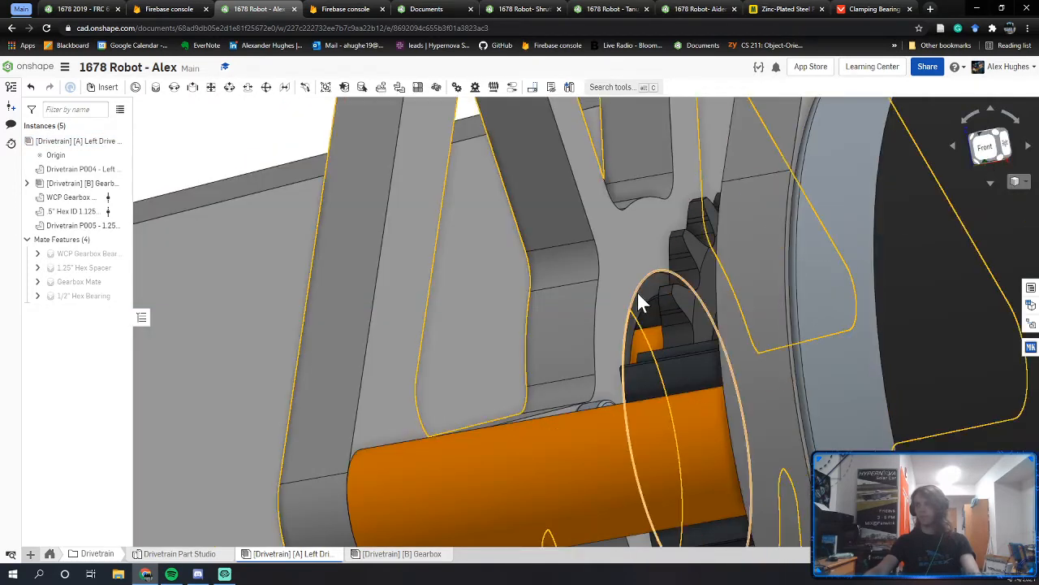
Step: Hide the gearbox plate and inspect the WCP gearbox bearing block
{"action": "mouse_move", "coordinate": [641, 295]}
{"action": "right_mouse_down"}
{"action": "mouse_move", "coordinate": [586, 274]}
{"action": "mouse_move", "coordinate": [613, 301]}
{"action": "right_mouse_up"}
{"action": "right_click", "coordinate": [586, 273]}
{"action": "left_click", "coordinate": [617, 64]}
{"action": "left_click", "coordinate": [604, 298]}
{"action": "middle_click_drag", "start_coordinate": [569, 211], "coordinate": [523, 92]}
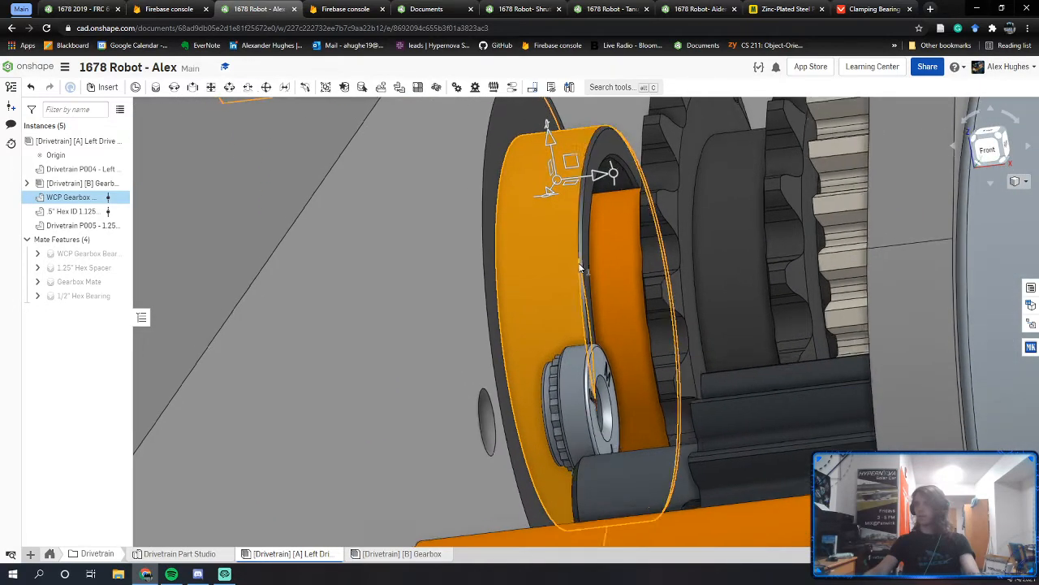
{"action": "mouse_move", "coordinate": [579, 266]}
{"action": "right_mouse_down"}
{"action": "mouse_move", "coordinate": [572, 289]}
{"action": "mouse_move", "coordinate": [576, 280]}
{"action": "right_mouse_up"}
{"action": "scroll", "coordinate": [577, 280], "scroll_direction": "down", "scroll_amount": 1}
{"action": "scroll", "coordinate": [577, 282], "scroll_direction": "down", "scroll_amount": 2}
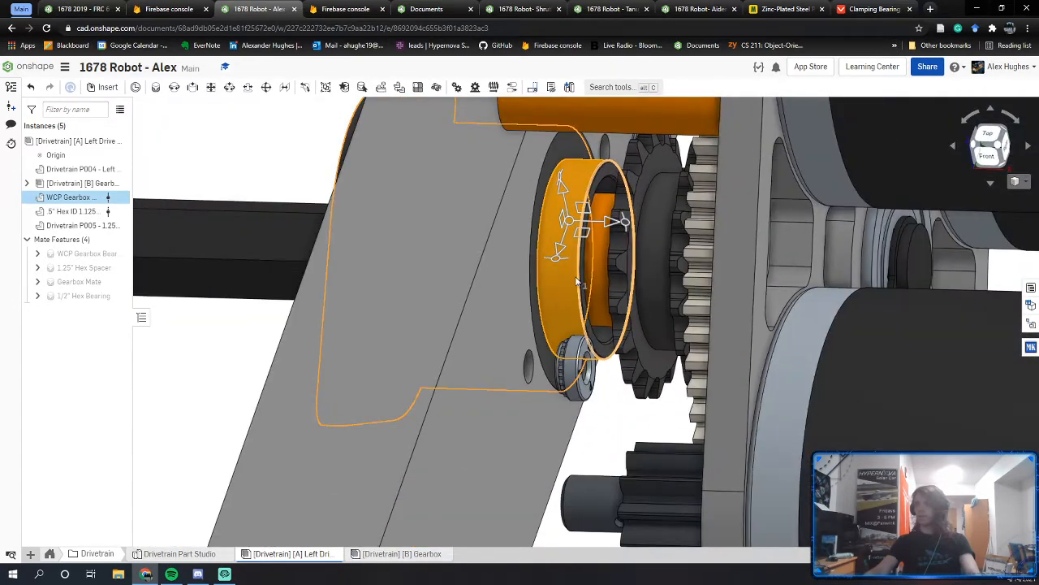
{"action": "left_click", "coordinate": [258, 157]}
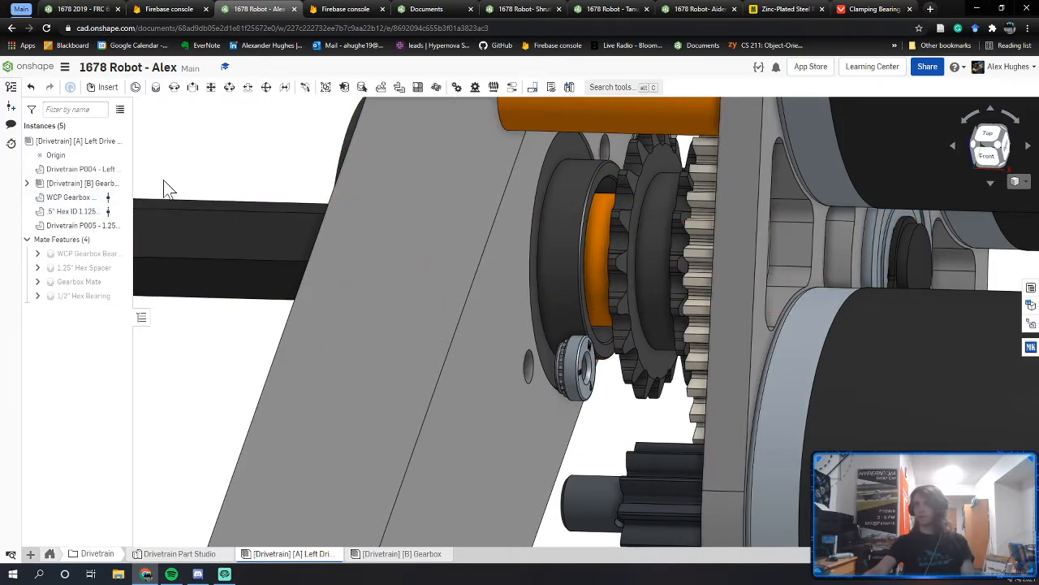
Step: Hide the WCP gearbox bearing block and the plate to reveal the gears
{"action": "right_click", "coordinate": [249, 146]}
{"action": "left_click", "coordinate": [261, 165]}
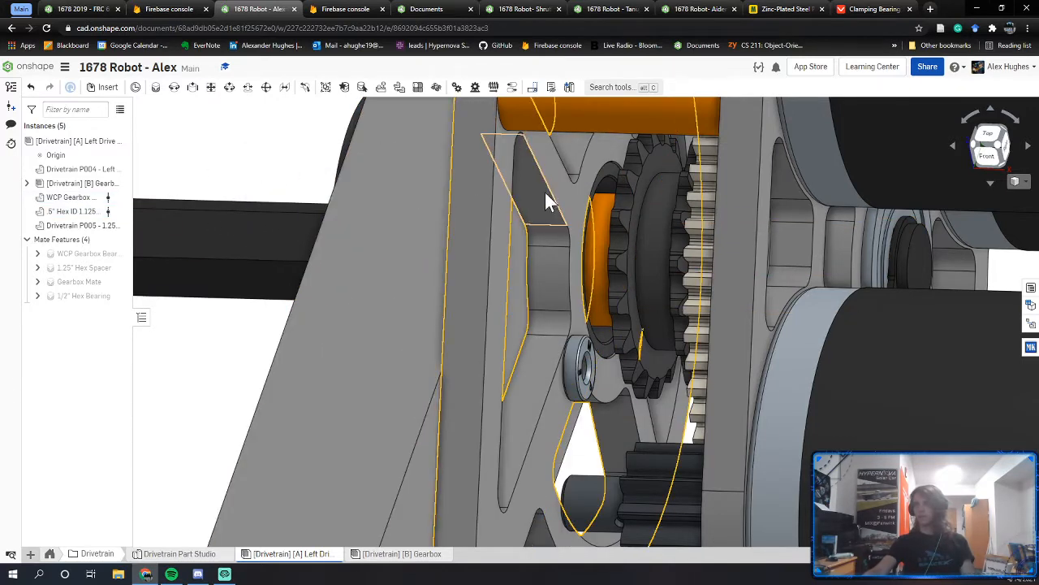
{"action": "right_click_drag", "start_coordinate": [545, 192], "coordinate": [571, 196]}
{"action": "right_click", "coordinate": [571, 195]}
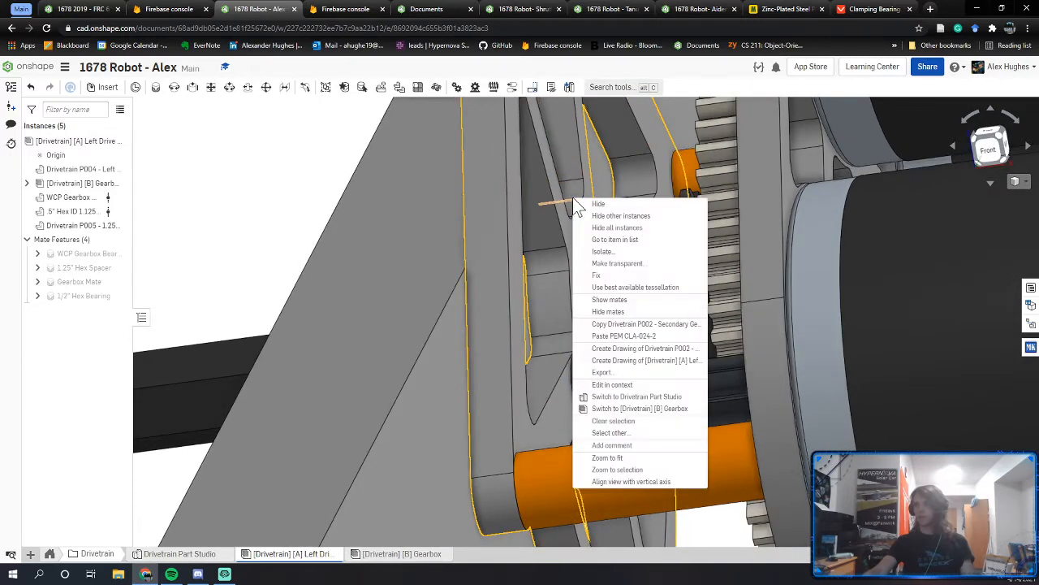
{"action": "left_click", "coordinate": [586, 204]}
Step: Rerun the assembly interference check and orbit around the red interference ring
{"action": "right_click", "coordinate": [91, 144]}
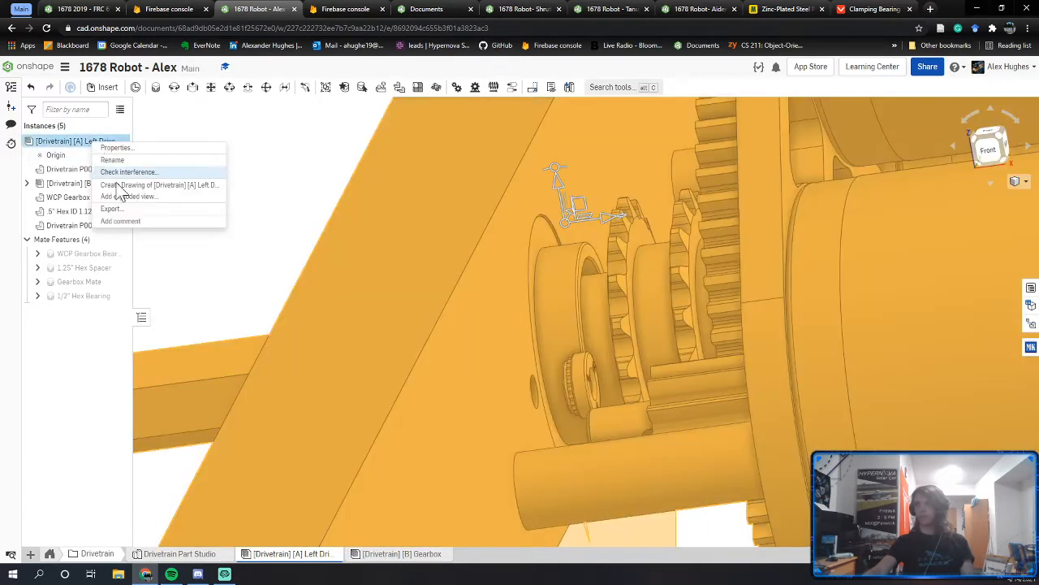
{"action": "left_click", "coordinate": [162, 173]}
{"action": "right_click_drag", "start_coordinate": [470, 244], "coordinate": [598, 278]}
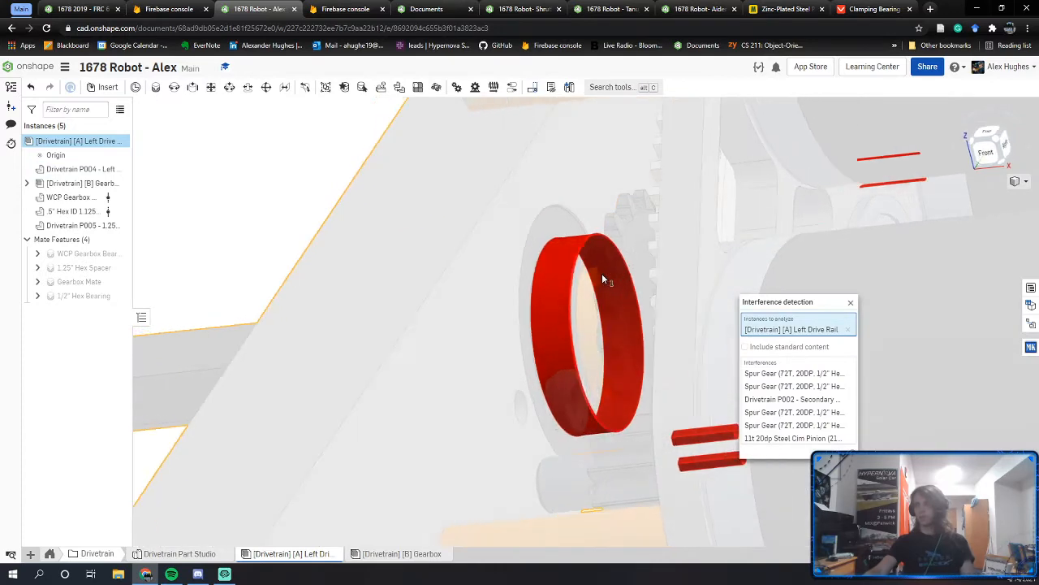
{"action": "left_click", "coordinate": [850, 302]}
{"action": "scroll", "coordinate": [647, 272], "scroll_direction": "up", "scroll_amount": 8}
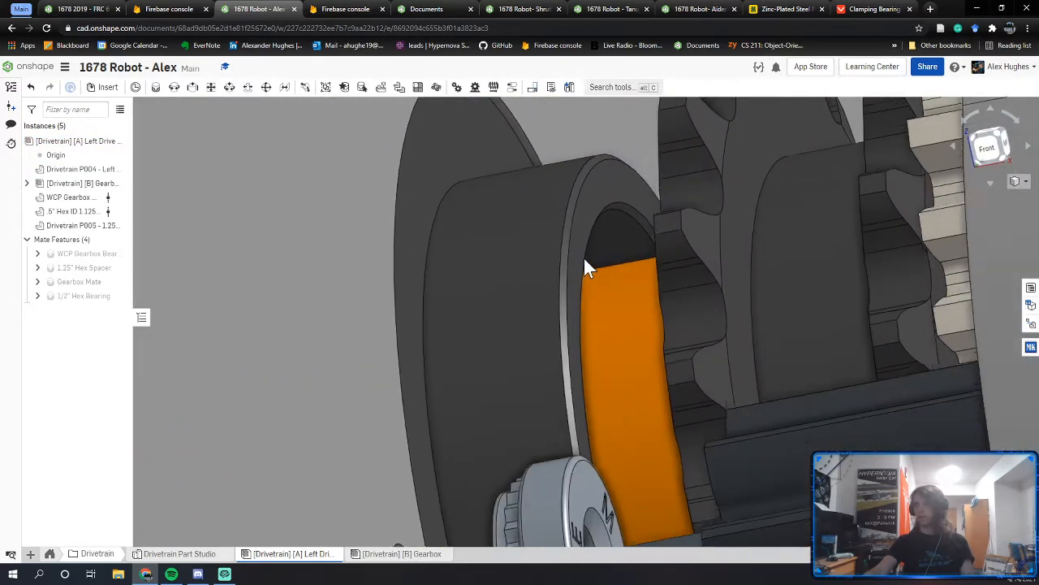
{"action": "mouse_move", "coordinate": [584, 258]}
{"action": "right_mouse_down"}
{"action": "mouse_move", "coordinate": [573, 279]}
{"action": "mouse_move", "coordinate": [578, 236]}
{"action": "mouse_move", "coordinate": [553, 209]}
{"action": "mouse_move", "coordinate": [575, 273]}
{"action": "right_mouse_up"}
Step: Run the interference check again, study the red ring from several angles, then dismiss it with Esc
{"action": "right_click", "coordinate": [86, 143]}
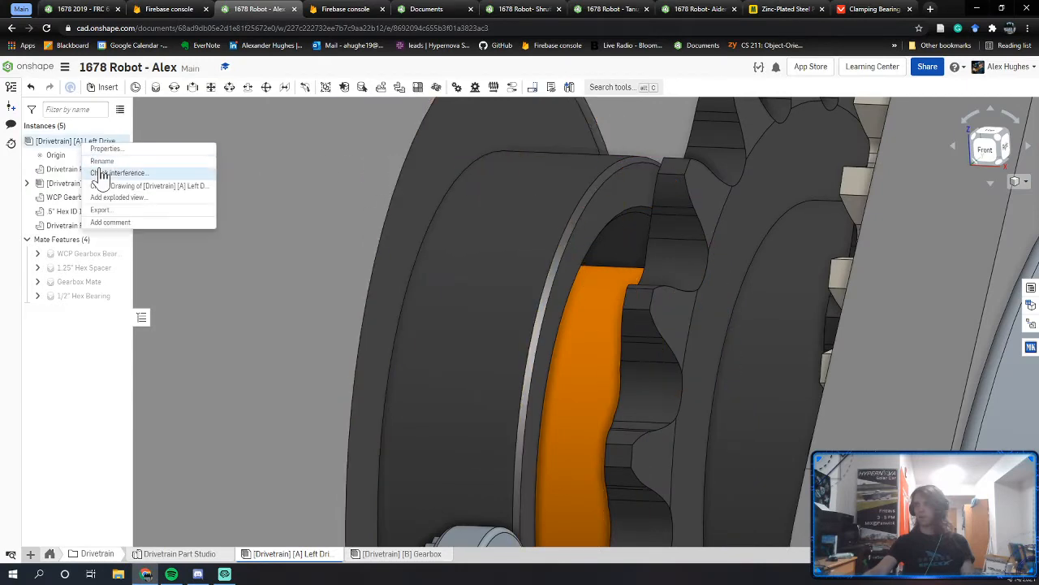
{"action": "left_click", "coordinate": [103, 174]}
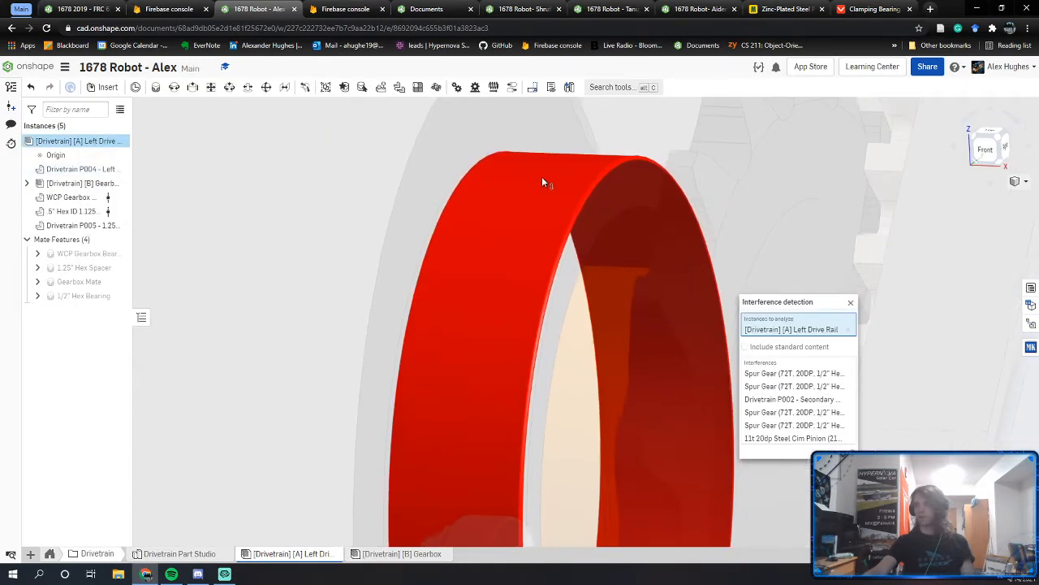
{"action": "mouse_move", "coordinate": [542, 171]}
{"action": "right_mouse_down"}
{"action": "mouse_move", "coordinate": [540, 142]}
{"action": "mouse_move", "coordinate": [547, 180]}
{"action": "right_mouse_up"}
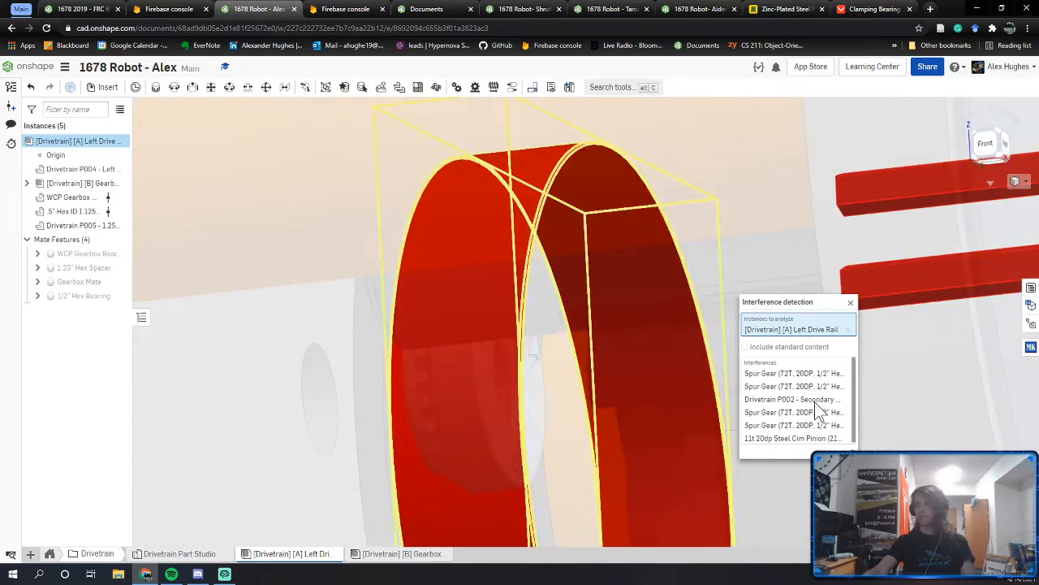
{"action": "scroll", "coordinate": [818, 410], "scroll_direction": "down", "scroll_amount": 1}
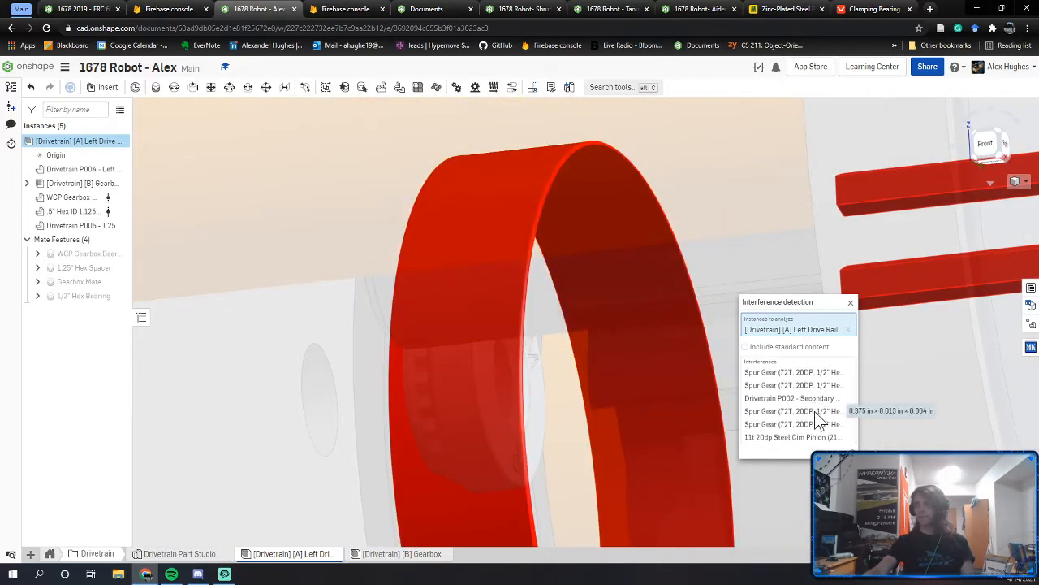
{"action": "right_click_drag", "start_coordinate": [481, 285], "coordinate": [484, 313]}
{"action": "middle_click_drag", "start_coordinate": [484, 312], "coordinate": [545, 412]}
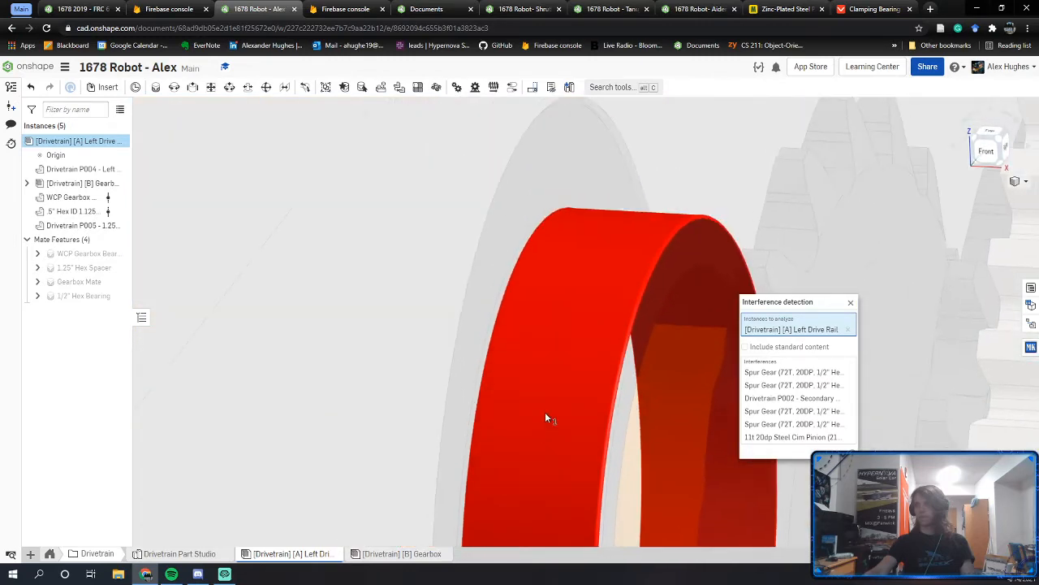
{"action": "right_click_drag", "start_coordinate": [544, 411], "coordinate": [541, 409]}
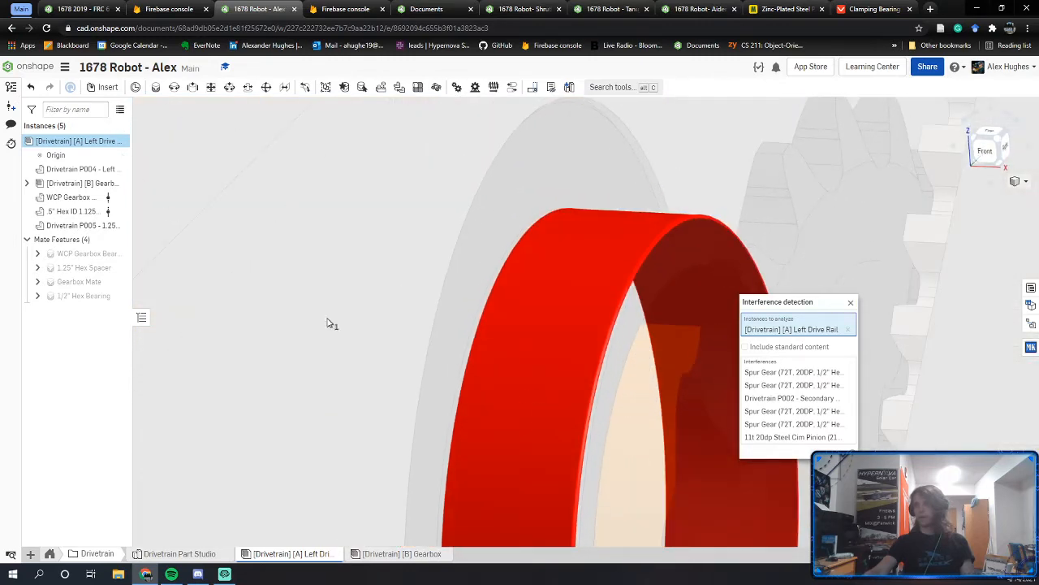
{"action": "key", "text": "Escape"}
{"action": "scroll", "coordinate": [588, 291], "scroll_direction": "down", "scroll_amount": 5}
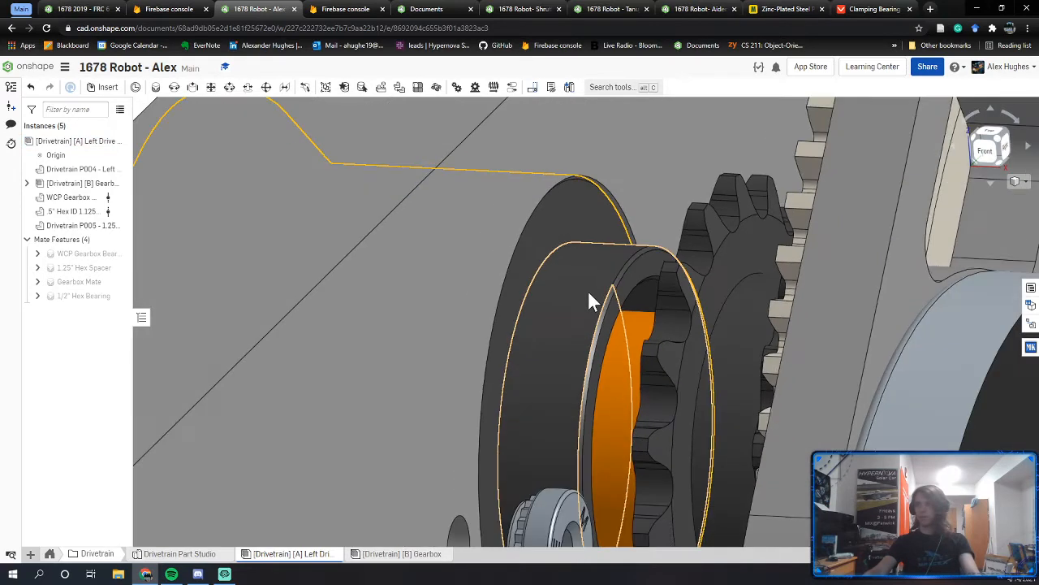
Step: Show all hidden instances again from the canvas menu
{"action": "right_click", "coordinate": [212, 163]}
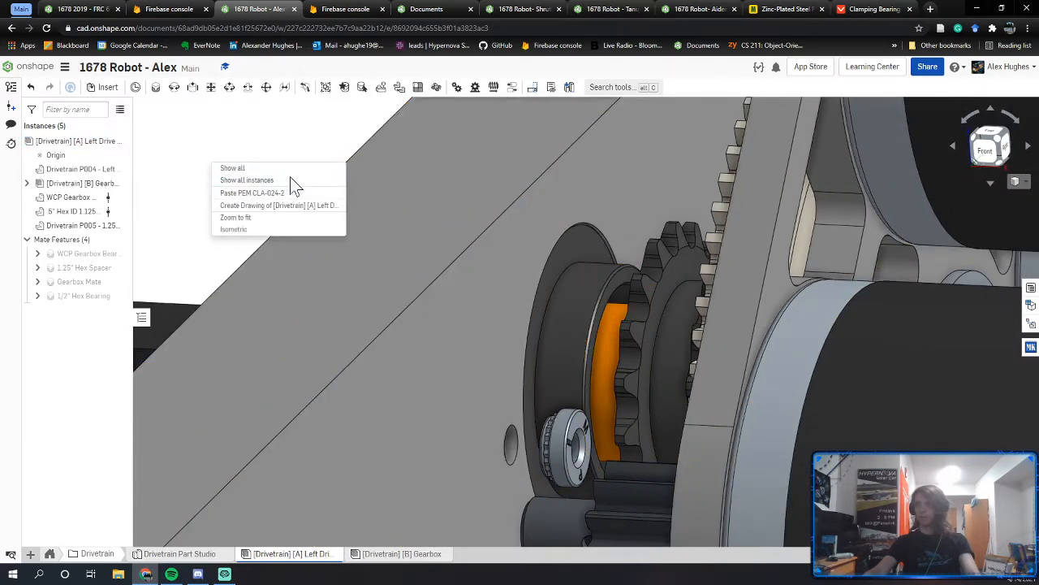
{"action": "left_click", "coordinate": [170, 185]}
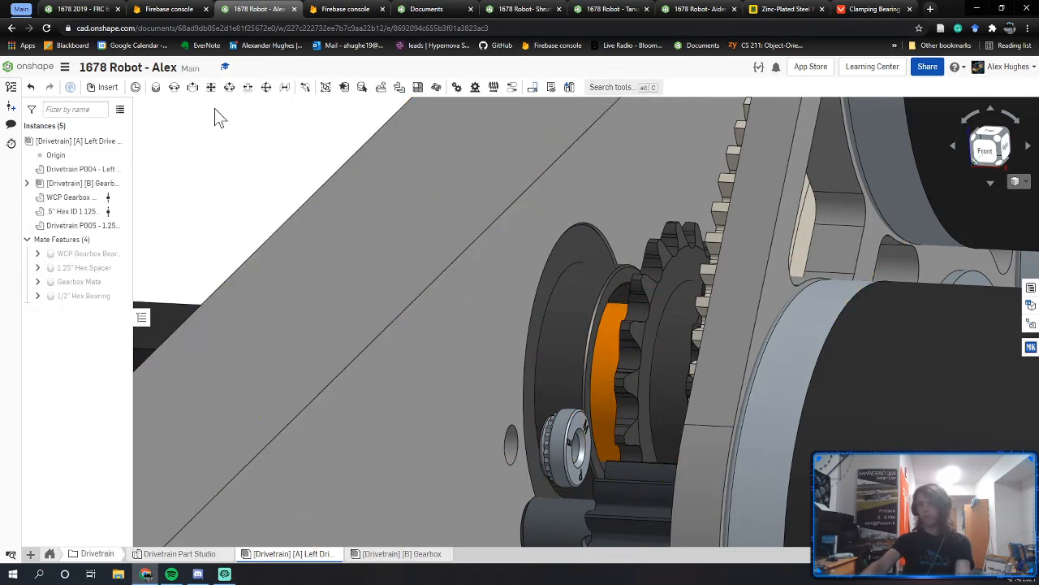
{"action": "right_click", "coordinate": [232, 156]}
{"action": "left_click", "coordinate": [261, 178]}
{"action": "middle_click_drag", "start_coordinate": [499, 417], "coordinate": [476, 338]}
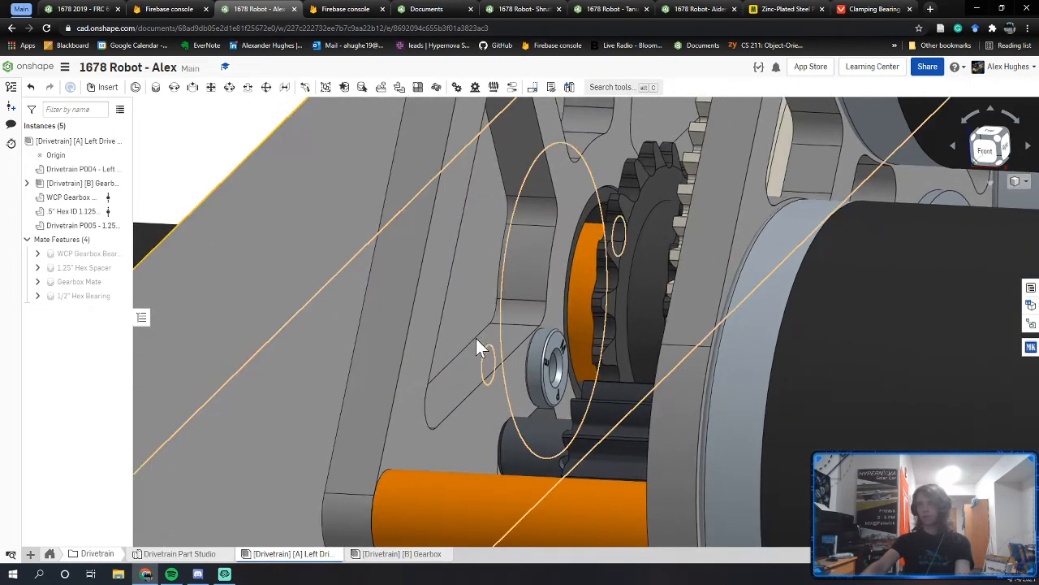
Step: Delete the Gearbox Mate and slide the gearbox away from the rail plate to expose the orange spacer
{"action": "key", "text": "Delete"}
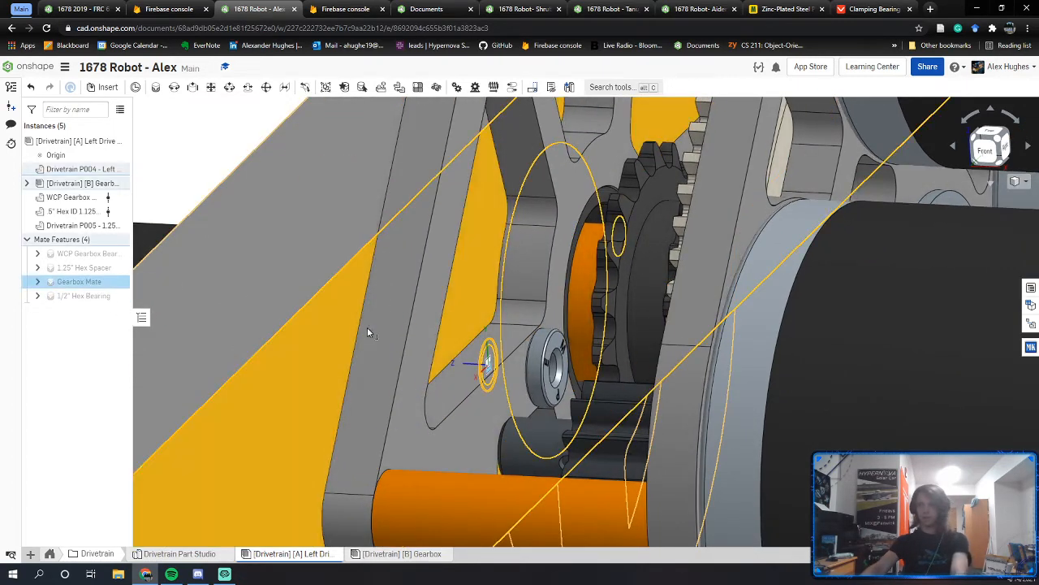
{"action": "left_click_drag", "start_coordinate": [726, 378], "coordinate": [790, 377]}
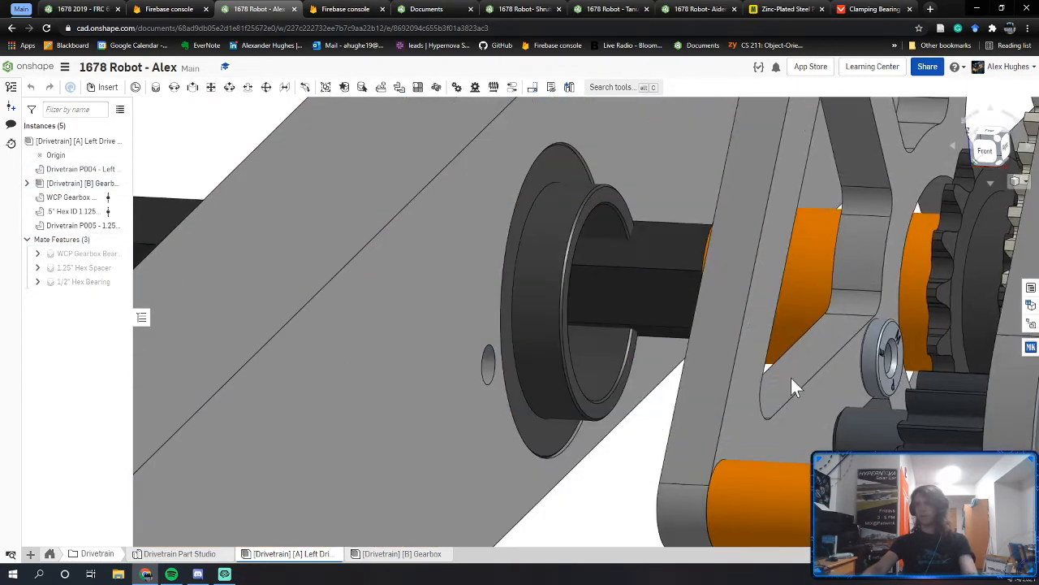
{"action": "right_click_drag", "start_coordinate": [488, 368], "coordinate": [511, 363]}
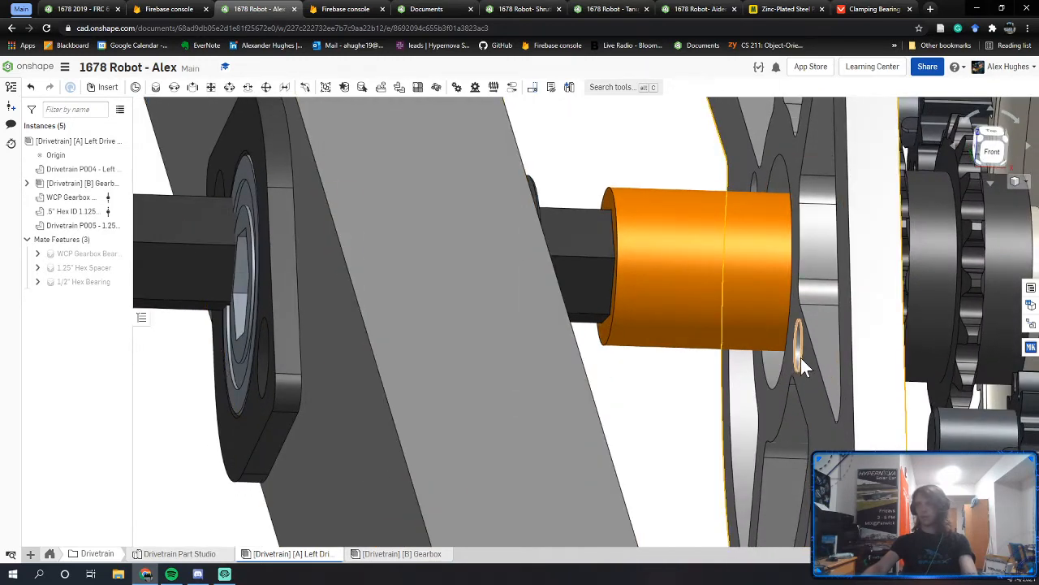
{"action": "scroll", "coordinate": [712, 372], "scroll_direction": "down", "scroll_amount": 5}
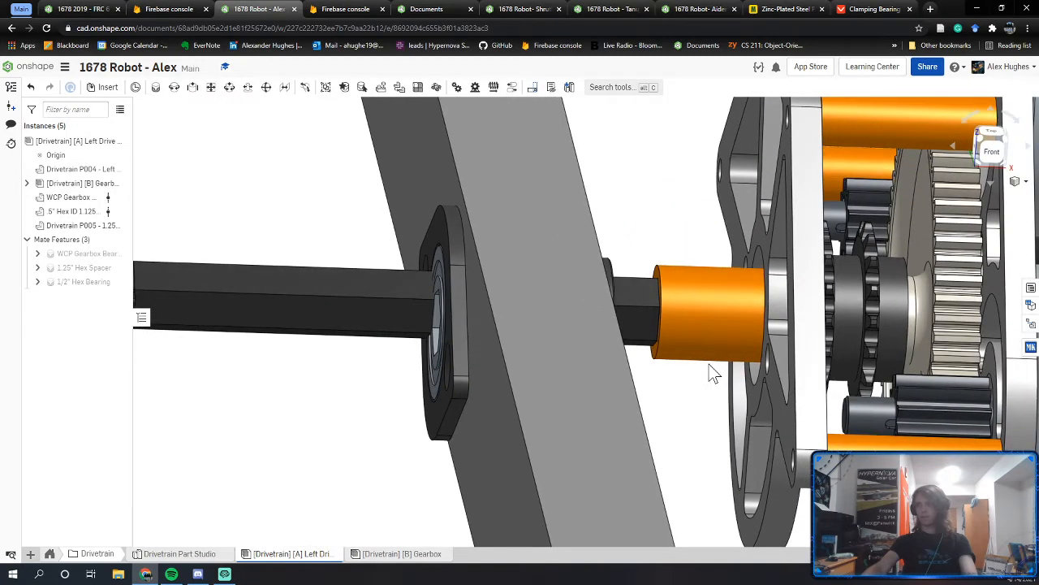
{"action": "right_click", "coordinate": [710, 365]}
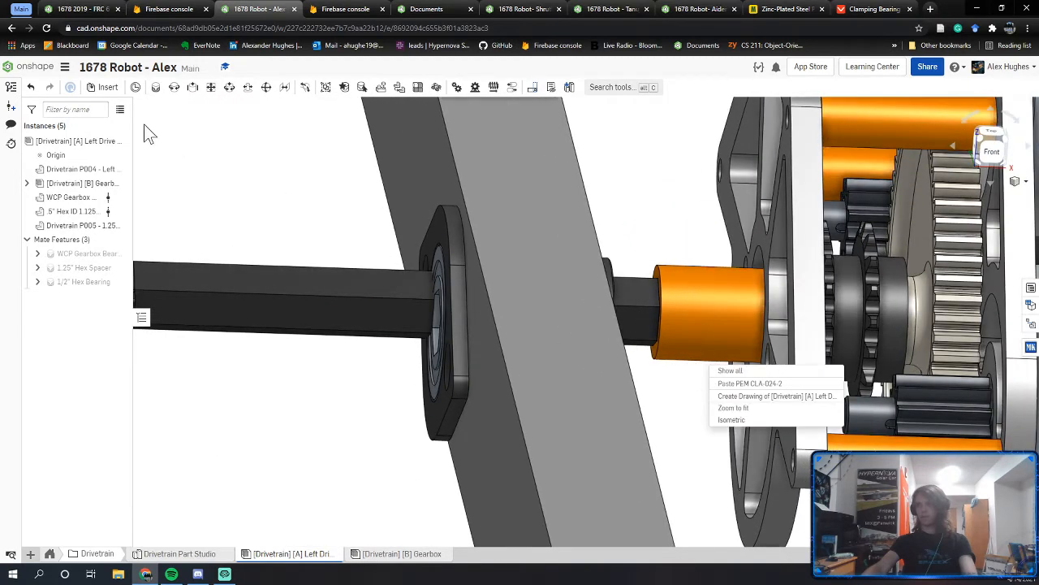
{"action": "left_click", "coordinate": [80, 143]}
{"action": "right_click", "coordinate": [80, 144]}
{"action": "left_click", "coordinate": [113, 170]}
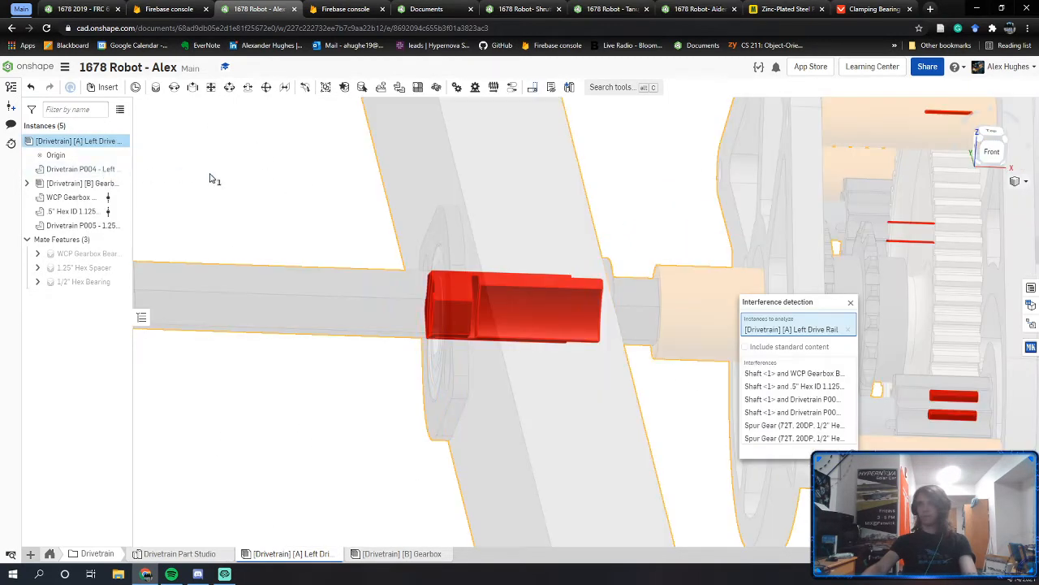
{"action": "right_click_drag", "start_coordinate": [454, 274], "coordinate": [423, 273]}
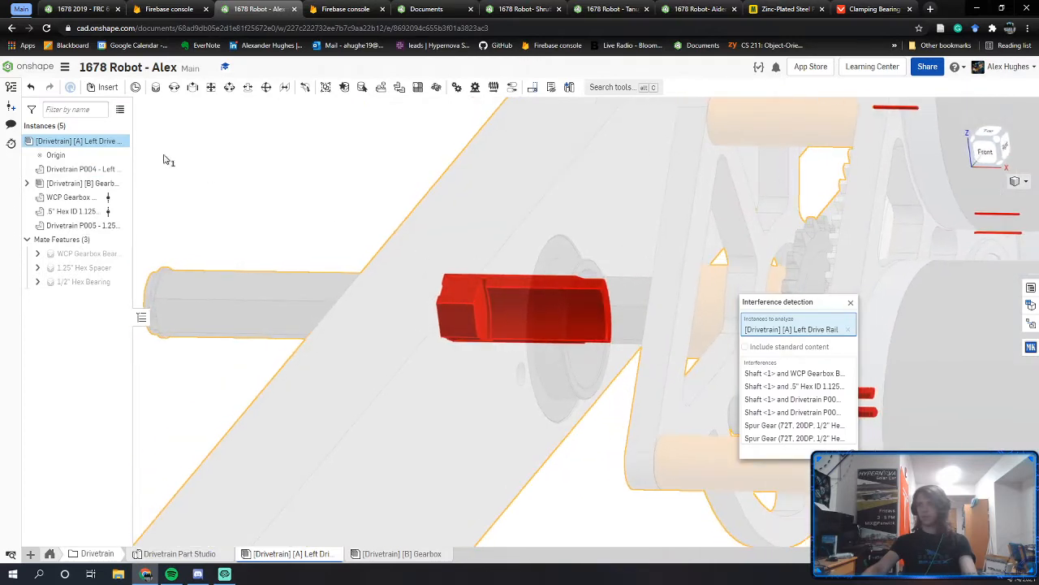
{"action": "key", "text": "Escape"}
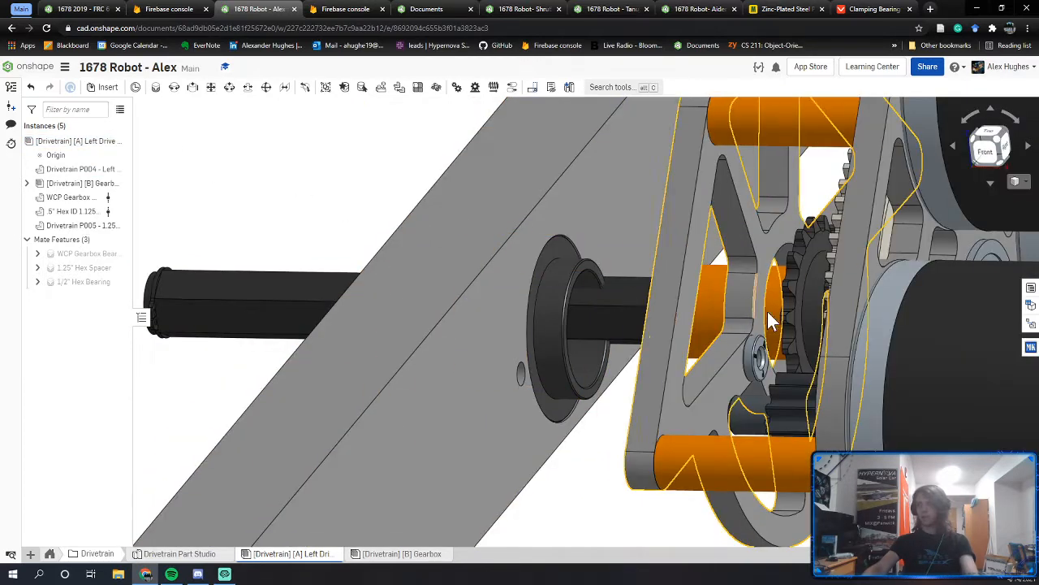
{"action": "right_click_drag", "start_coordinate": [686, 319], "coordinate": [608, 390]}
{"action": "left_click", "coordinate": [705, 319]}
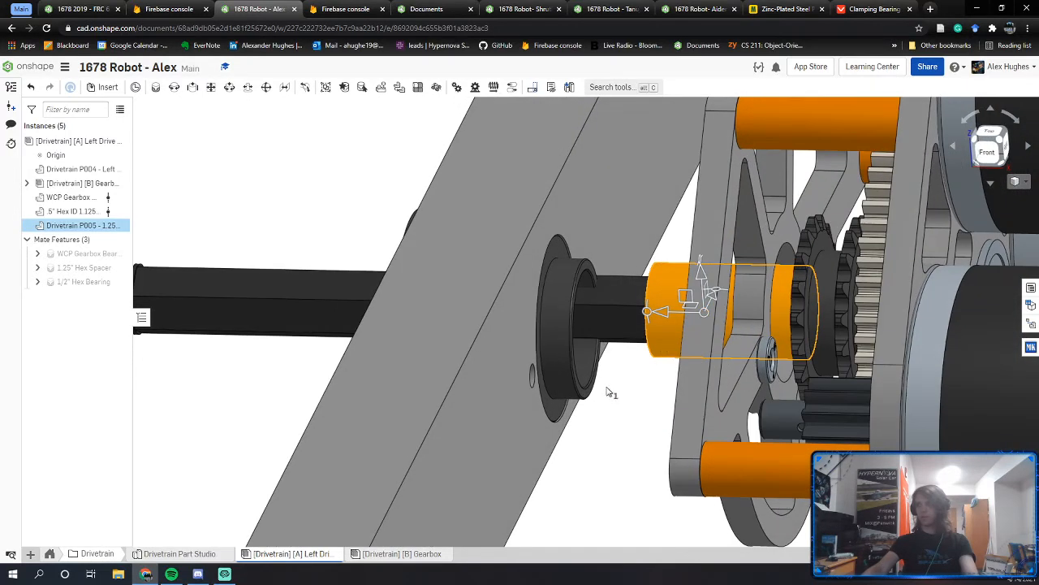
{"action": "left_click", "coordinate": [650, 427]}
{"action": "left_click", "coordinate": [590, 369]}
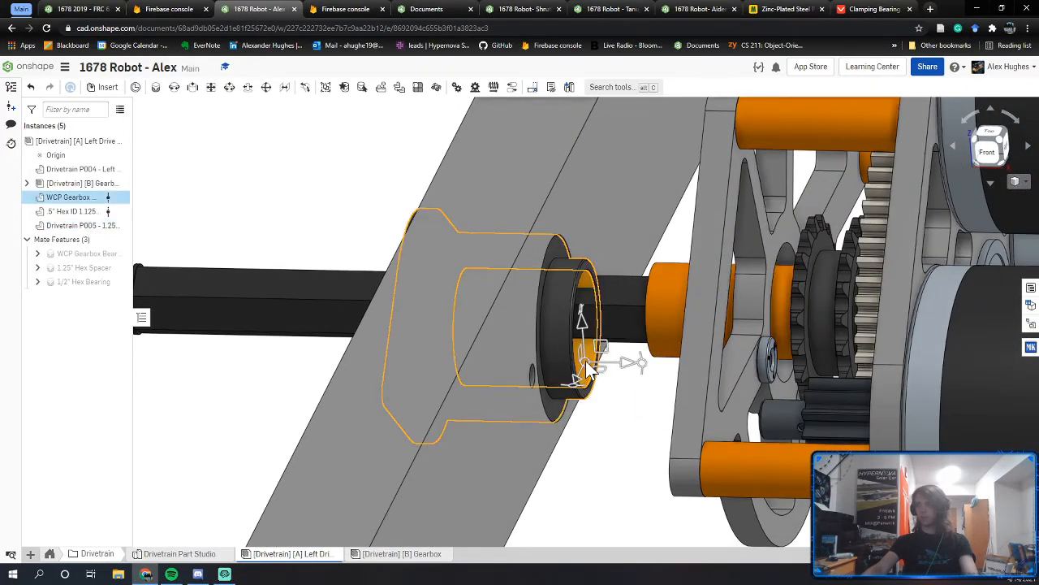
{"action": "right_click_drag", "start_coordinate": [591, 370], "coordinate": [601, 451]}
{"action": "left_click", "coordinate": [601, 451]}
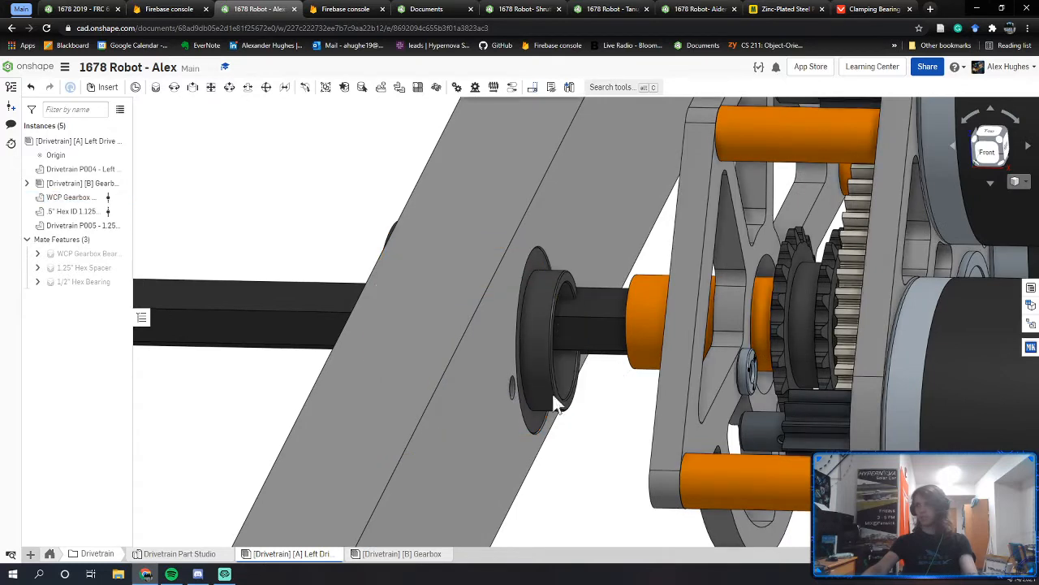
{"action": "scroll", "coordinate": [537, 321], "scroll_direction": "up", "scroll_amount": 5}
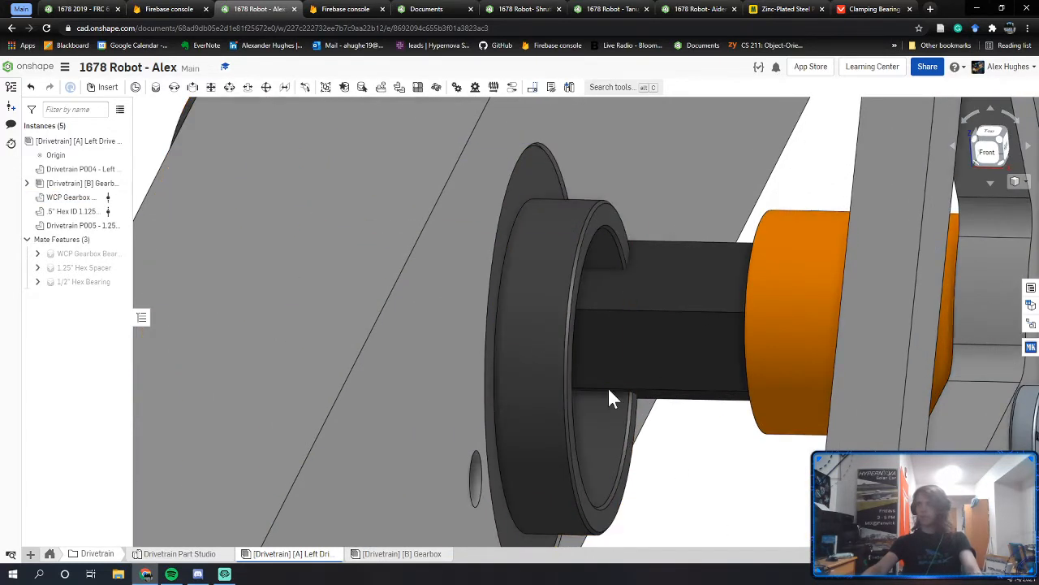
{"action": "left_click", "coordinate": [546, 236]}
{"action": "middle_click_drag", "start_coordinate": [938, 345], "coordinate": [714, 337]}
{"action": "left_click", "coordinate": [649, 190]}
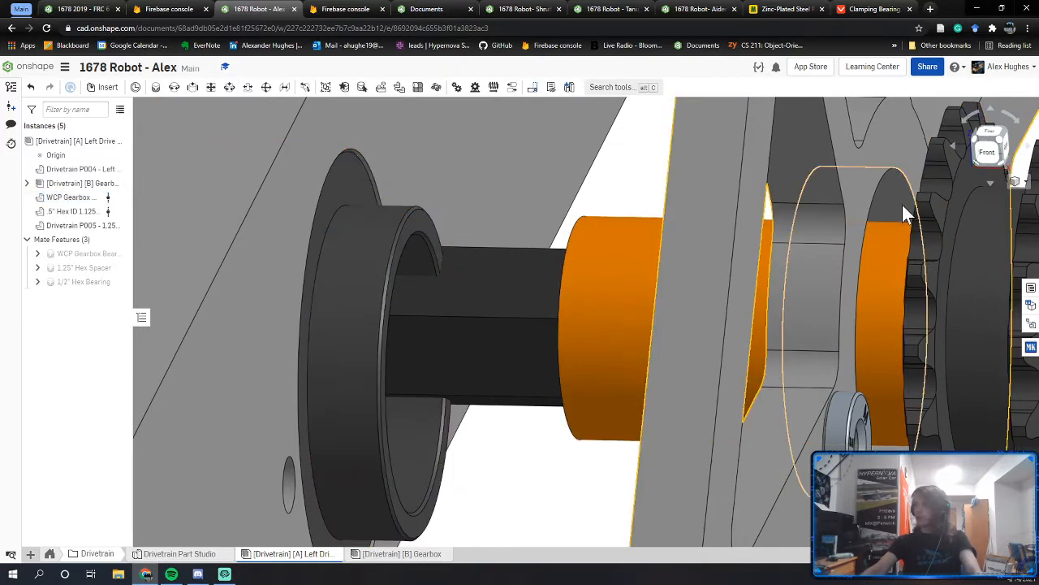
{"action": "left_click", "coordinate": [901, 203]}
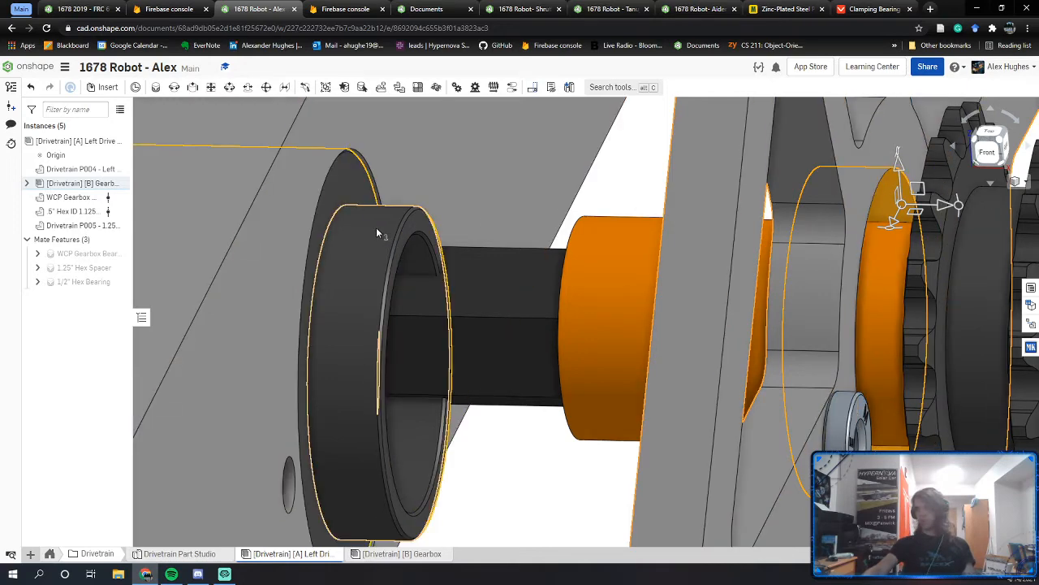
{"action": "left_click", "coordinate": [513, 423]}
Step: In the 1678 2019 - FRC 612 Copy assembly, select the spacer on the hex shaft
{"action": "left_click", "coordinate": [112, 10]}
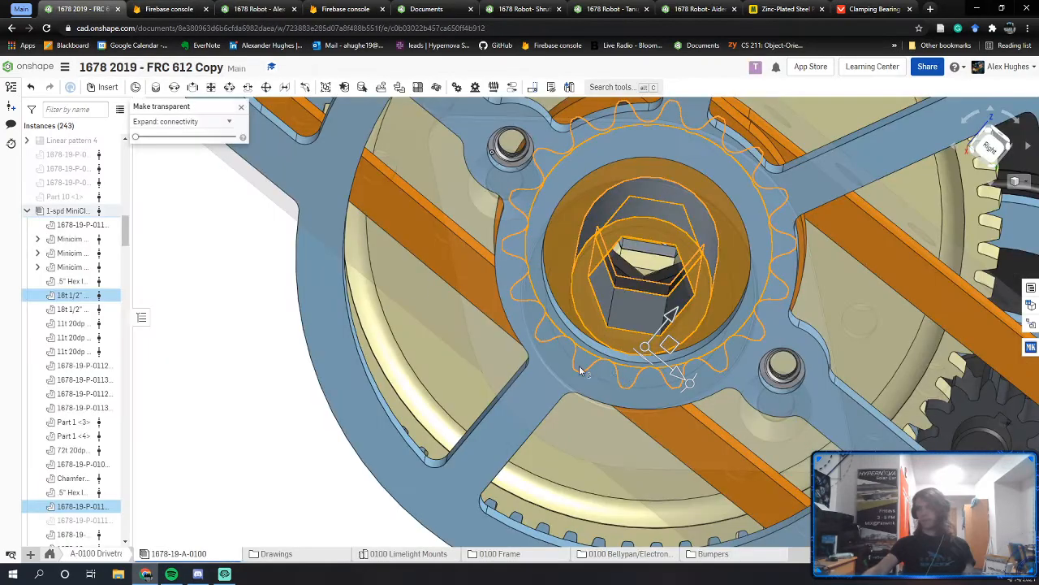
{"action": "right_click_drag", "start_coordinate": [581, 370], "coordinate": [633, 378]}
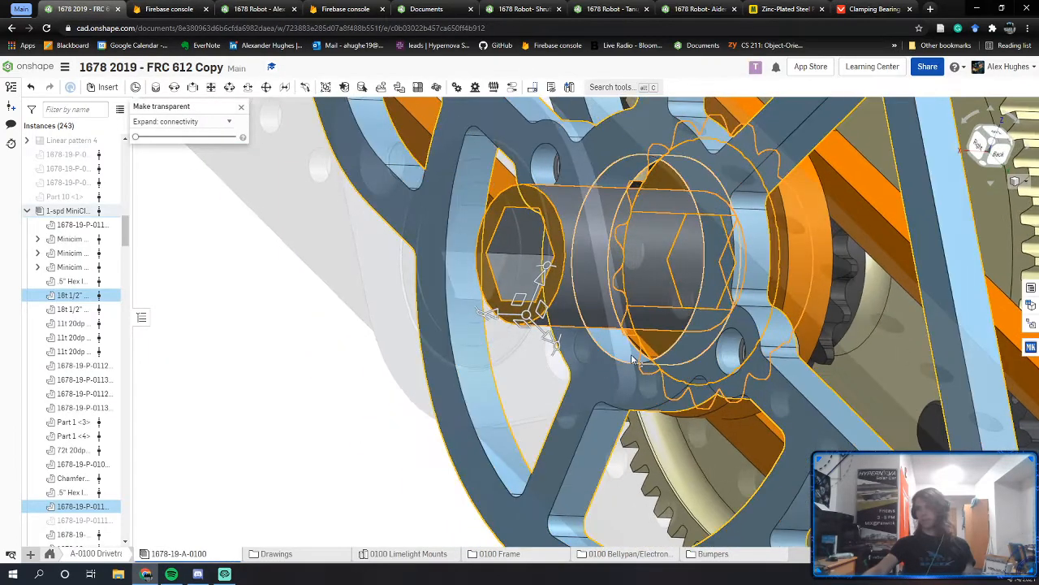
{"action": "left_click", "coordinate": [325, 413]}
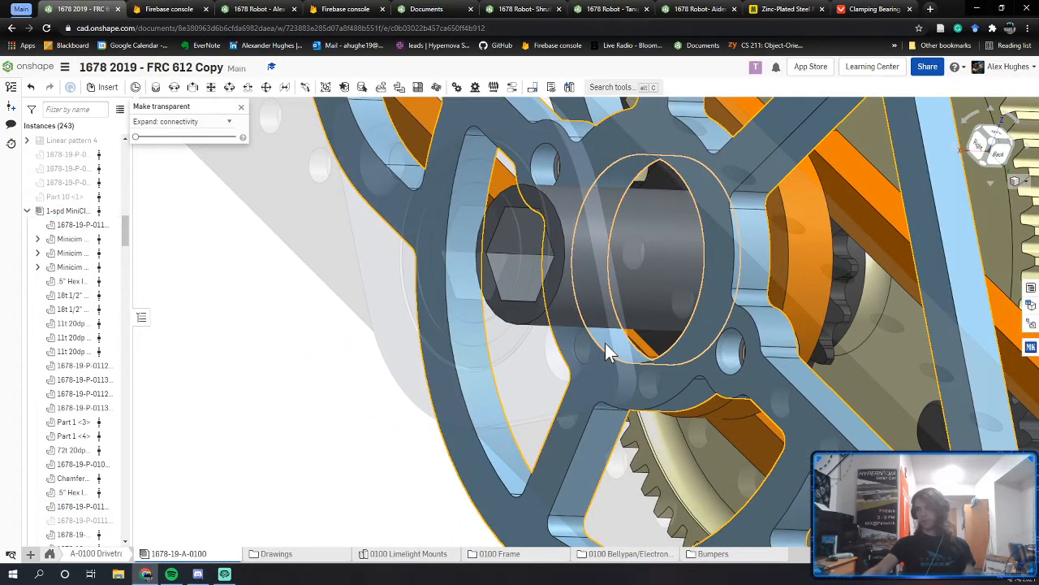
{"action": "left_click", "coordinate": [607, 349]}
{"action": "right_click_drag", "start_coordinate": [607, 349], "coordinate": [552, 340]}
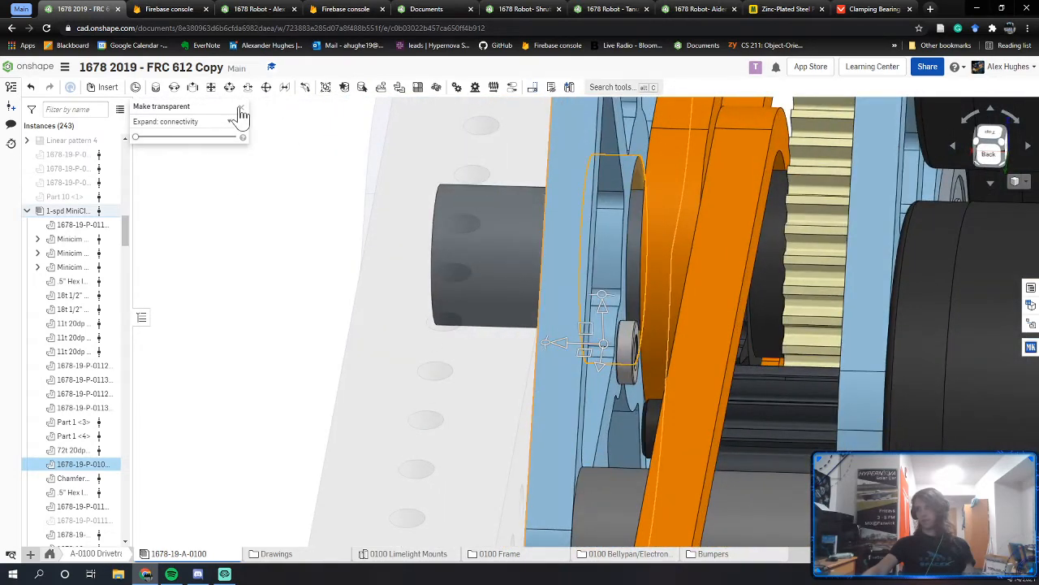
Step: View the spacer between sprocket and gearbox plate, then return to the 1678 Robot document
{"action": "left_click", "coordinate": [241, 109]}
{"action": "right_click_drag", "start_coordinate": [577, 278], "coordinate": [571, 341]}
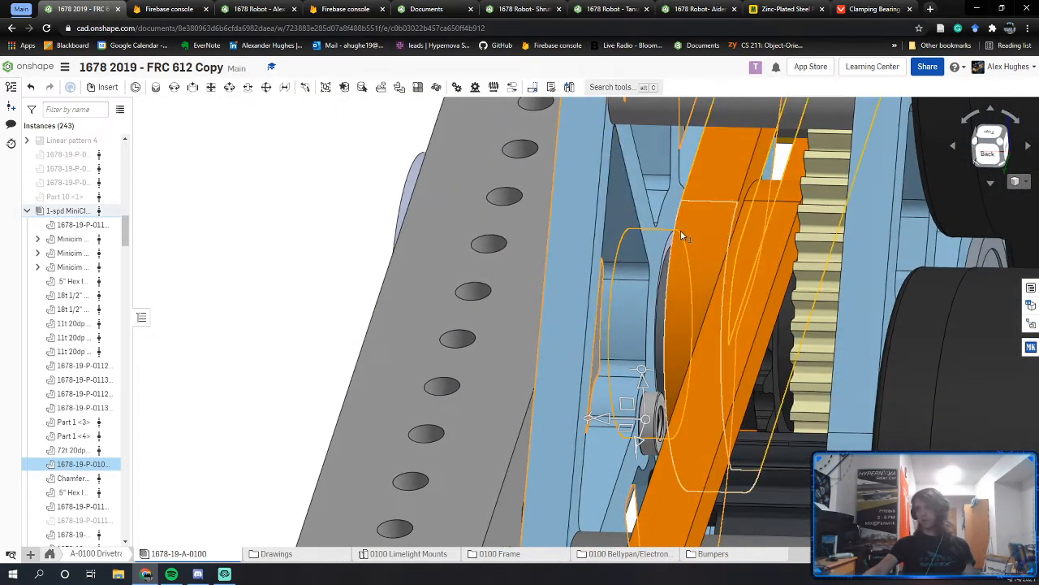
{"action": "scroll", "coordinate": [682, 235], "scroll_direction": "up", "scroll_amount": 10}
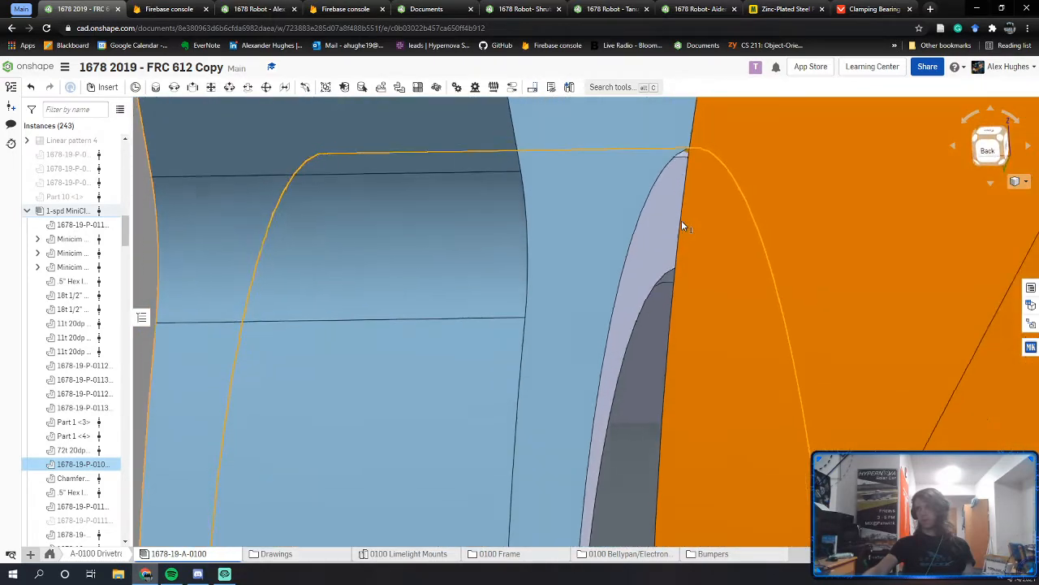
{"action": "right_click_drag", "start_coordinate": [681, 221], "coordinate": [682, 244]}
{"action": "scroll", "coordinate": [682, 245], "scroll_direction": "down", "scroll_amount": 4}
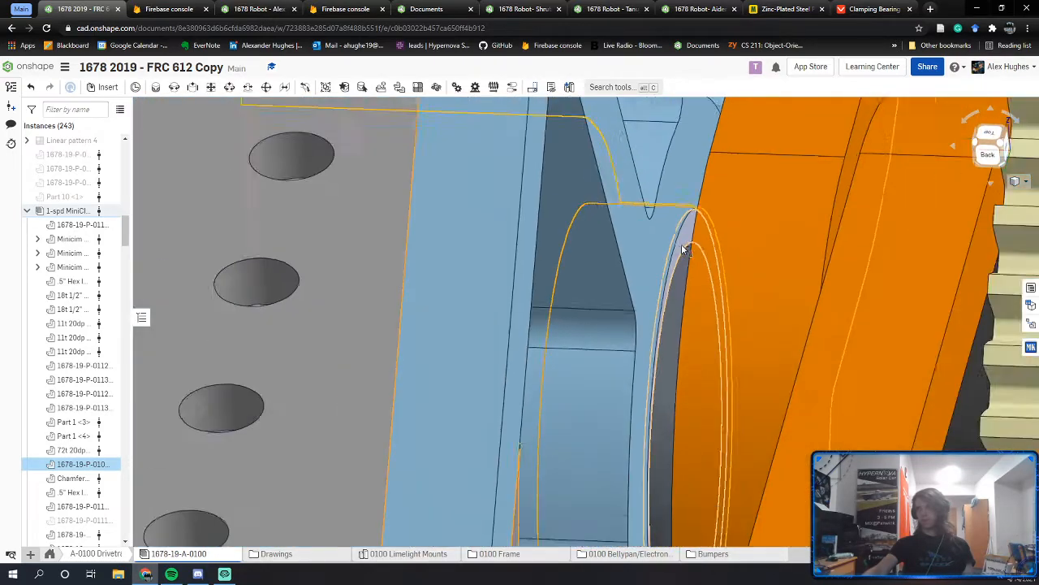
{"action": "scroll", "coordinate": [685, 250], "scroll_direction": "down", "scroll_amount": 5}
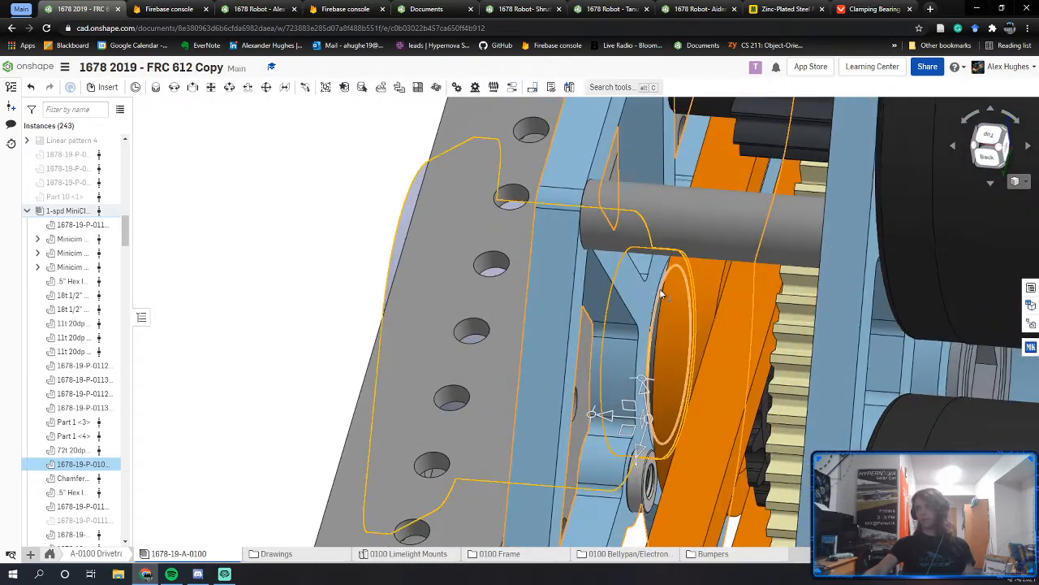
{"action": "right_click_drag", "start_coordinate": [661, 295], "coordinate": [680, 310]}
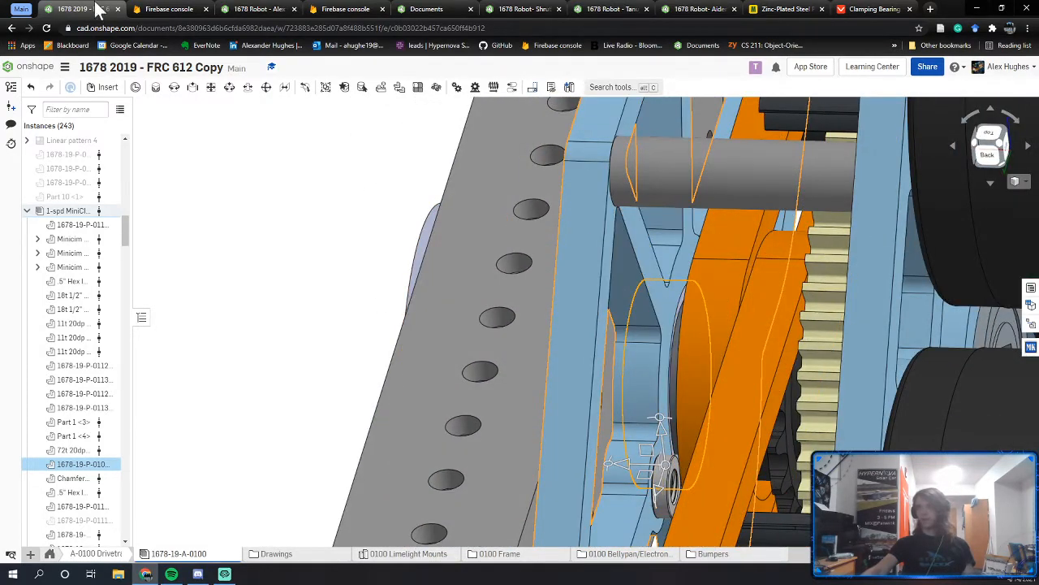
{"action": "left_click", "coordinate": [250, 8]}
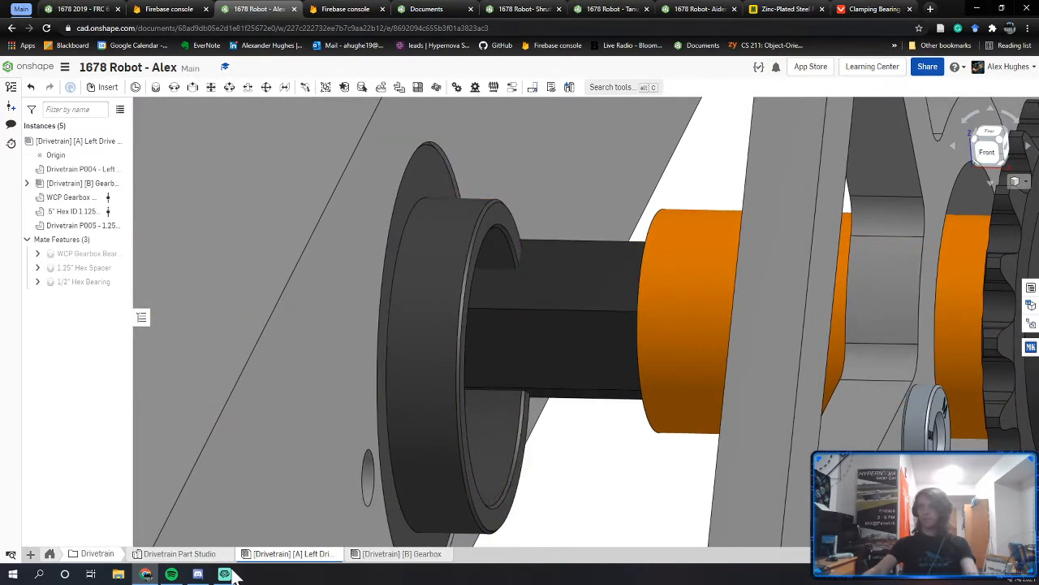
Step: Inspect the WCP Gearbox bearing beside the orange spacer on the hex shaft, then open the Drivetrain Part Studio
{"action": "middle_click_drag", "start_coordinate": [841, 313], "coordinate": [688, 330]}
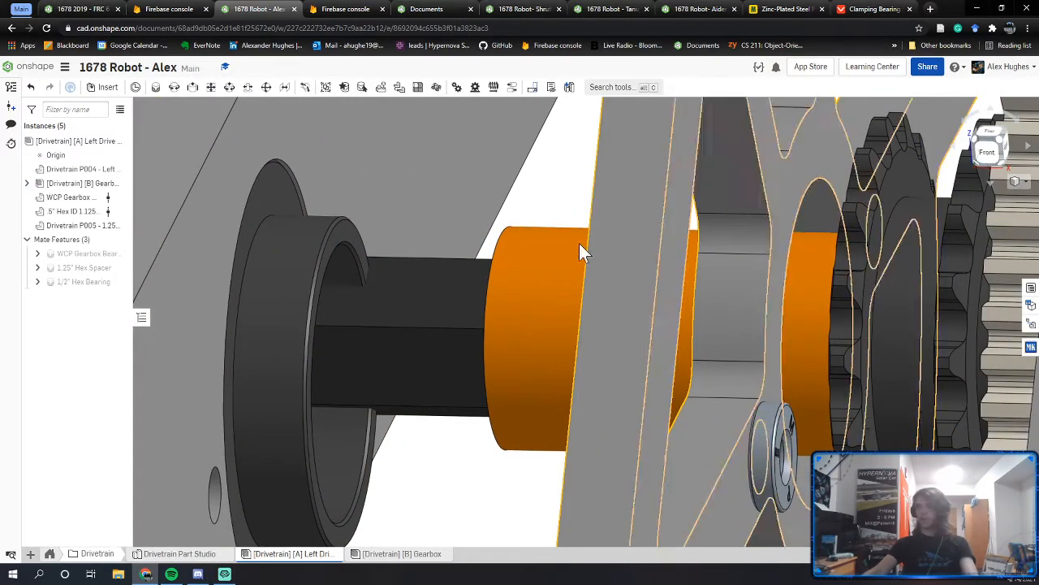
{"action": "left_click", "coordinate": [818, 218]}
{"action": "scroll", "coordinate": [820, 217], "scroll_direction": "up", "scroll_amount": 5}
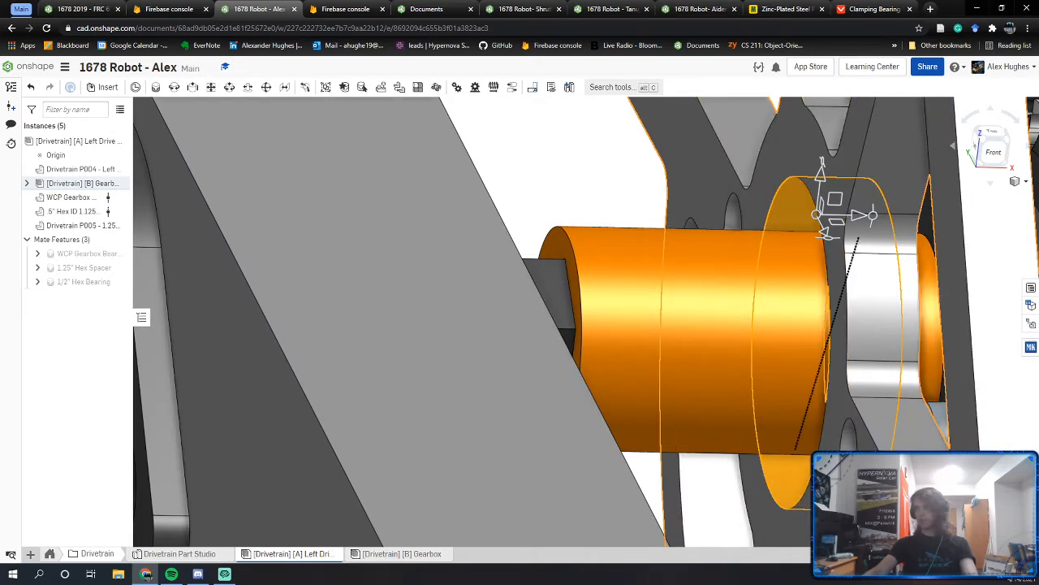
{"action": "left_click", "coordinate": [622, 192]}
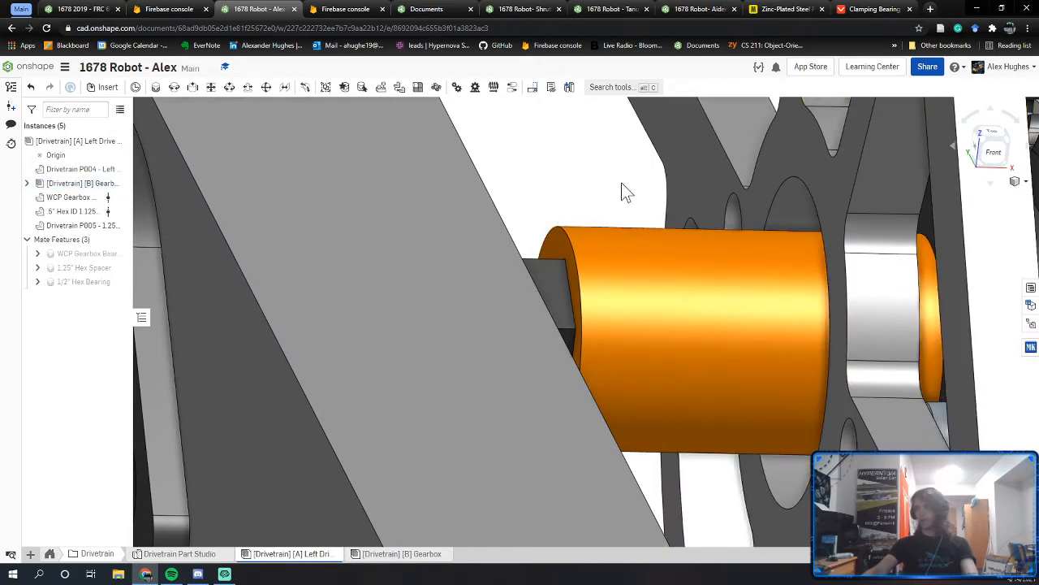
{"action": "right_click_drag", "start_coordinate": [622, 193], "coordinate": [570, 195]}
{"action": "left_click", "coordinate": [549, 217]}
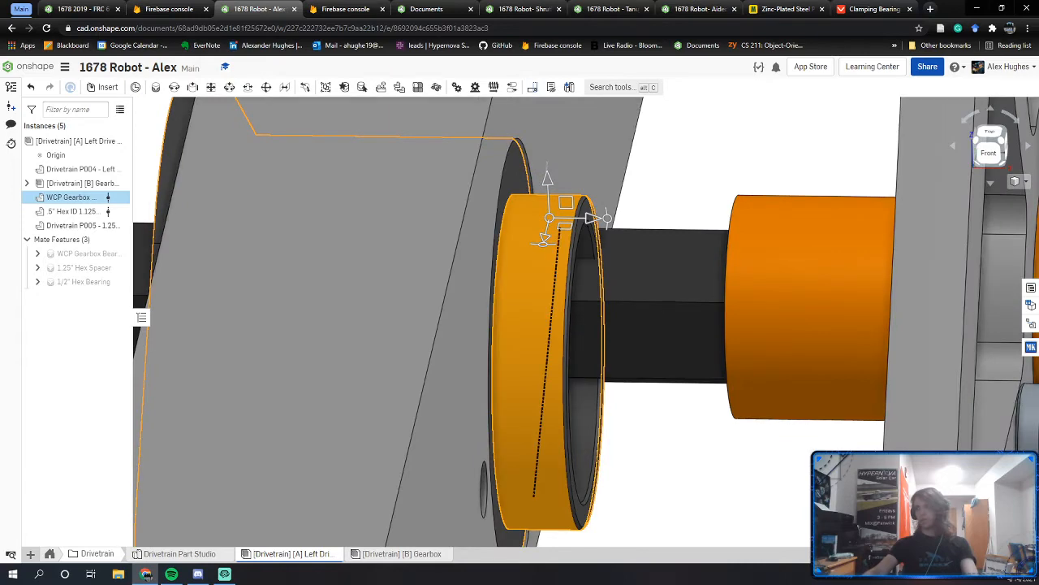
{"action": "left_click", "coordinate": [682, 457]}
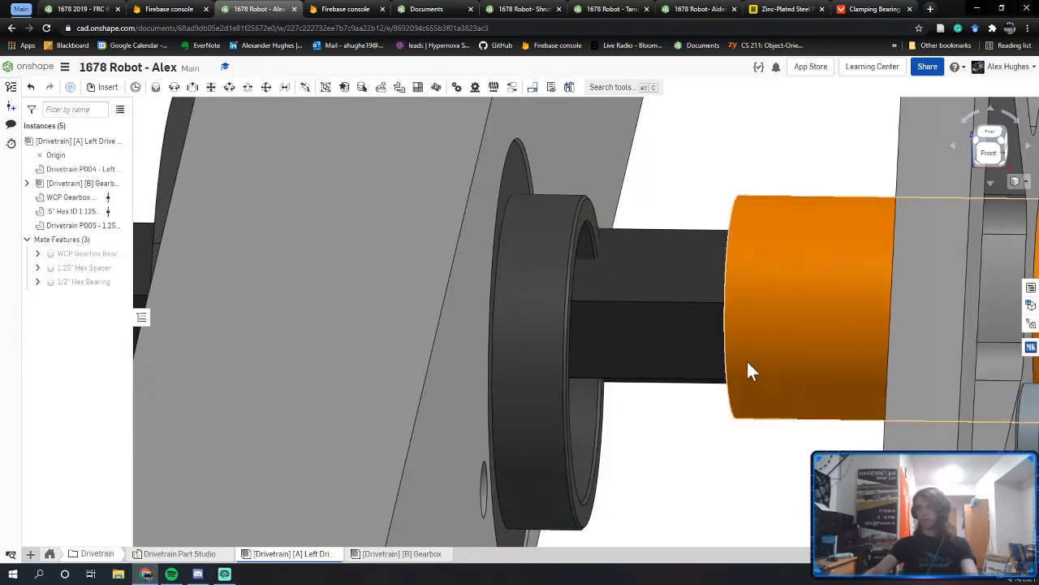
{"action": "left_click", "coordinate": [172, 557]}
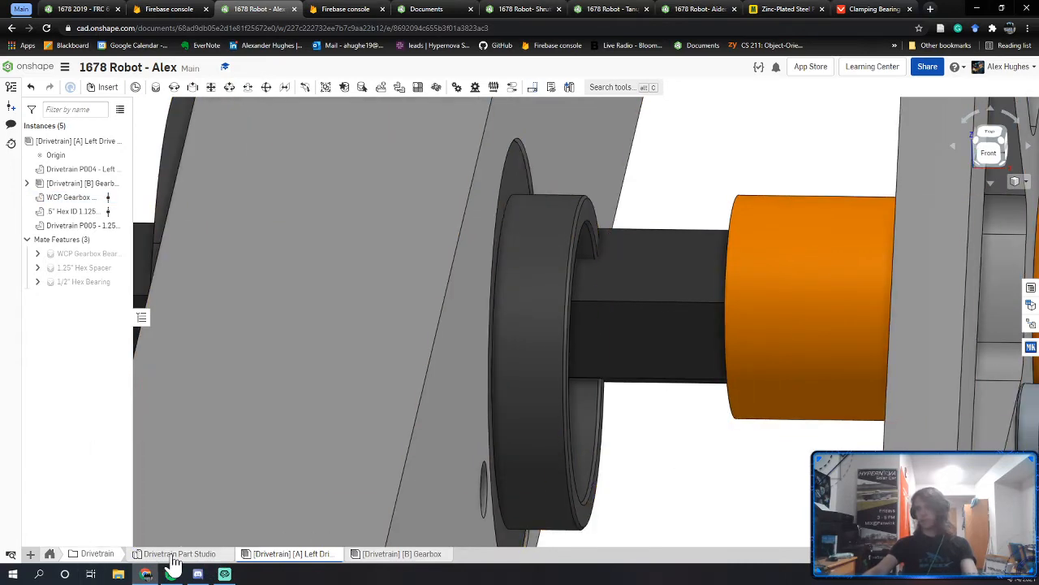
Step: Hide the hex spacer part and show the P002 secondary gear plate
{"action": "left_click", "coordinate": [142, 467]}
{"action": "left_click", "coordinate": [142, 438]}
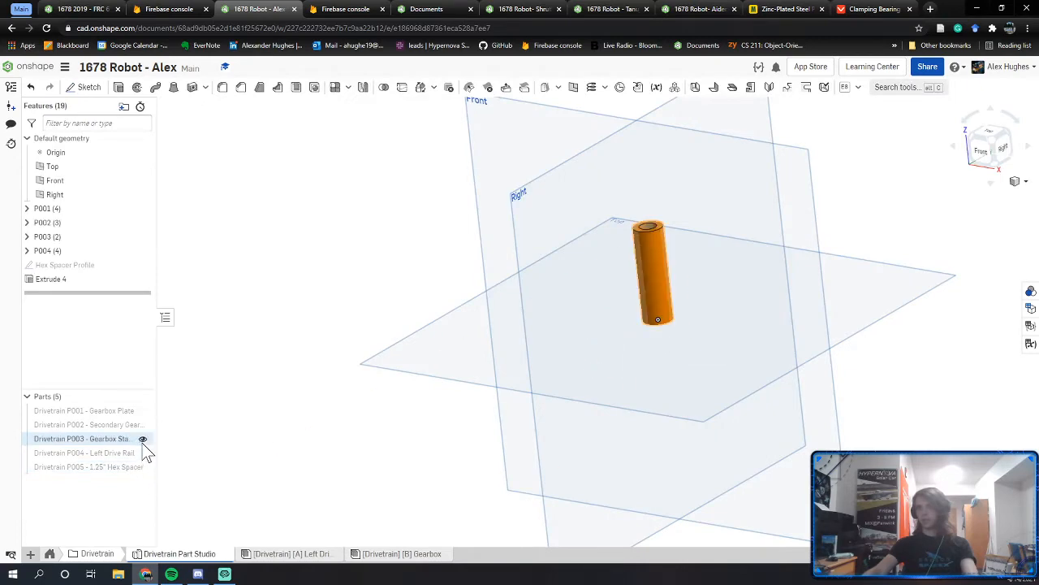
{"action": "left_click", "coordinate": [142, 438]}
{"action": "left_click", "coordinate": [143, 423]}
Step: Dimension the arc in the P002 Main Sketch to Ø1.125 in
{"action": "left_click", "coordinate": [26, 224]}
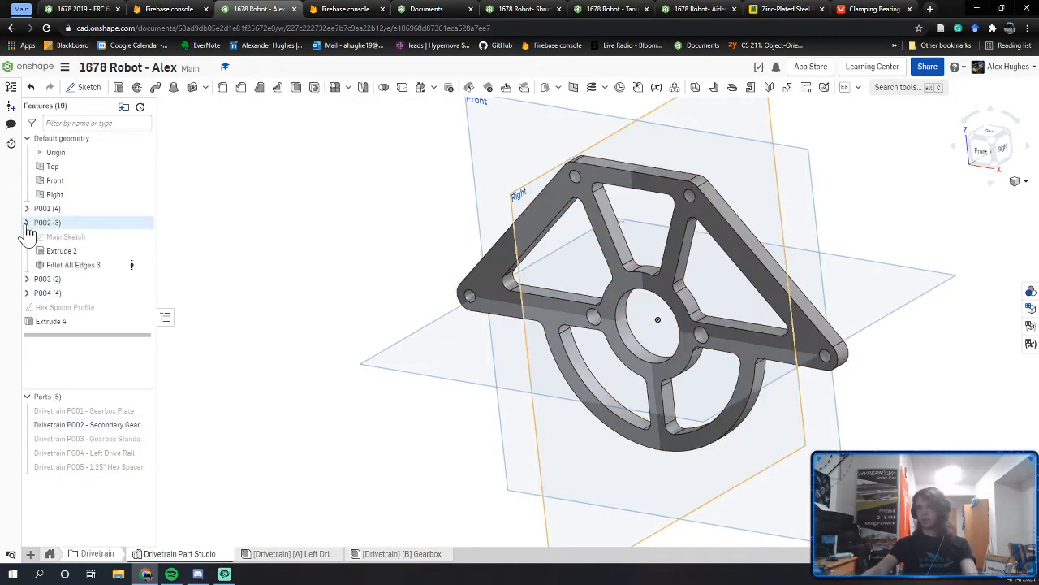
{"action": "left_click", "coordinate": [88, 250]}
{"action": "double_click", "coordinate": [98, 237]}
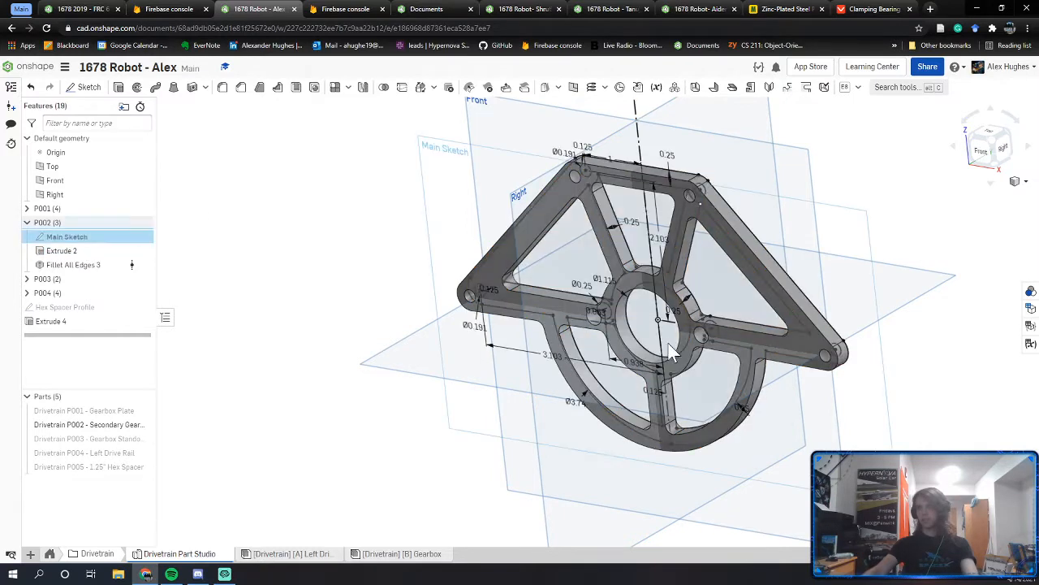
{"action": "right_click_drag", "start_coordinate": [687, 334], "coordinate": [694, 305]}
{"action": "scroll", "coordinate": [694, 305], "scroll_direction": "up", "scroll_amount": 4}
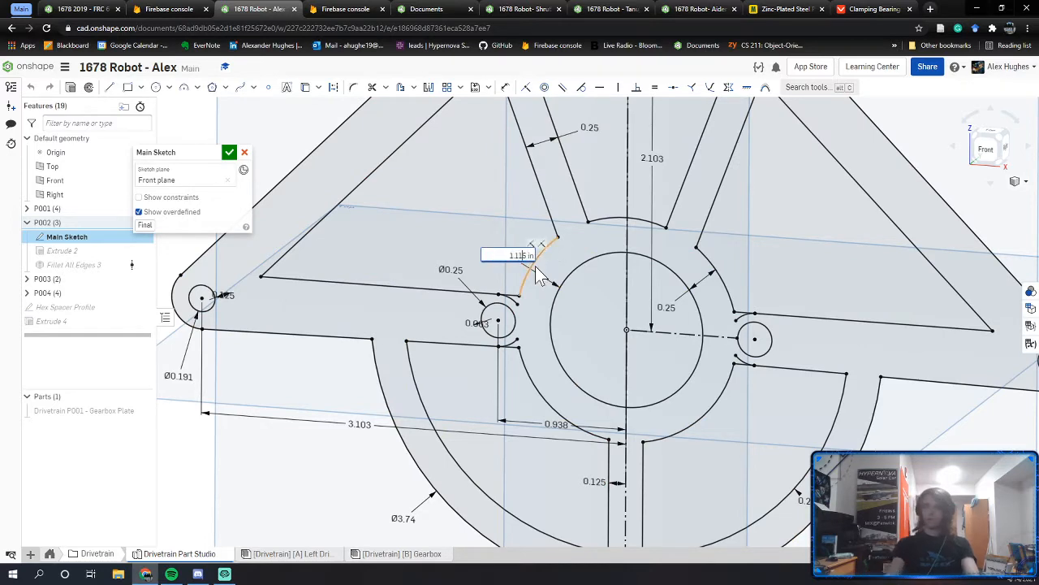
{"action": "key", "text": "Return"}
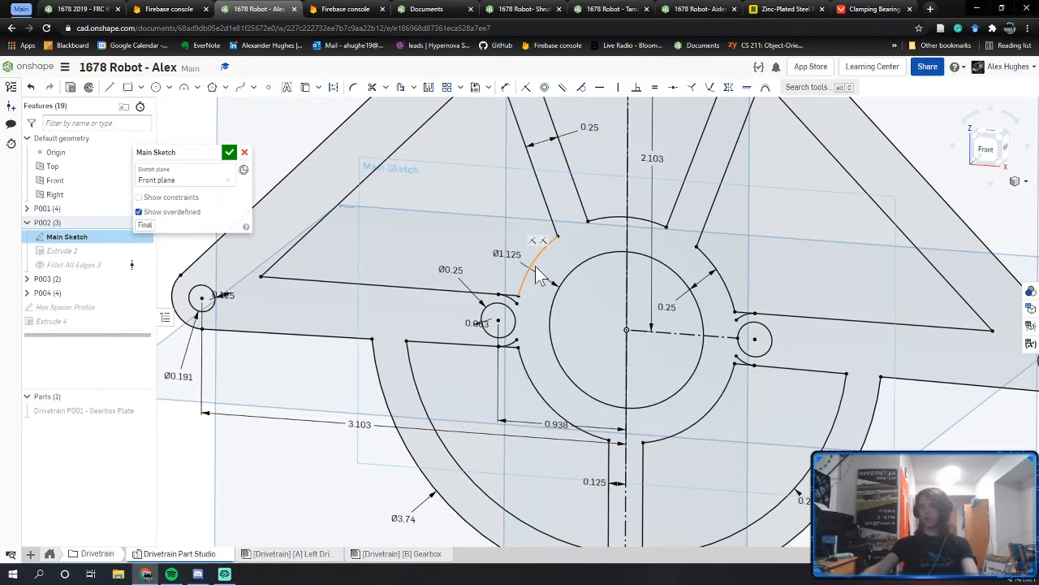
{"action": "left_click", "coordinate": [231, 153]}
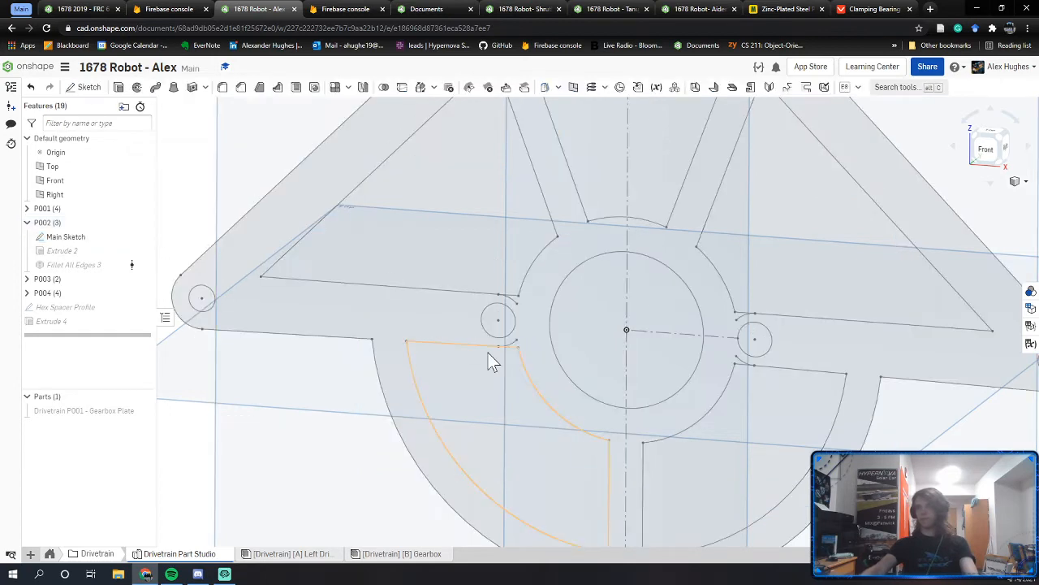
Step: Group Hex Spacer Profile and Extrude 4 into a new feature folder named P005
{"action": "middle_click_drag", "start_coordinate": [239, 369], "coordinate": [322, 361]}
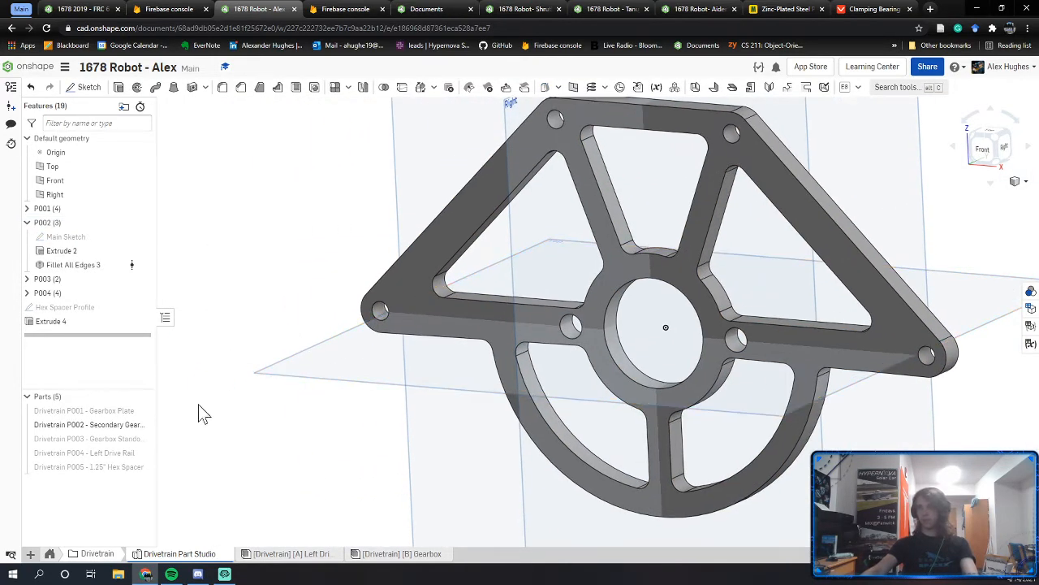
{"action": "left_click", "coordinate": [78, 307]}
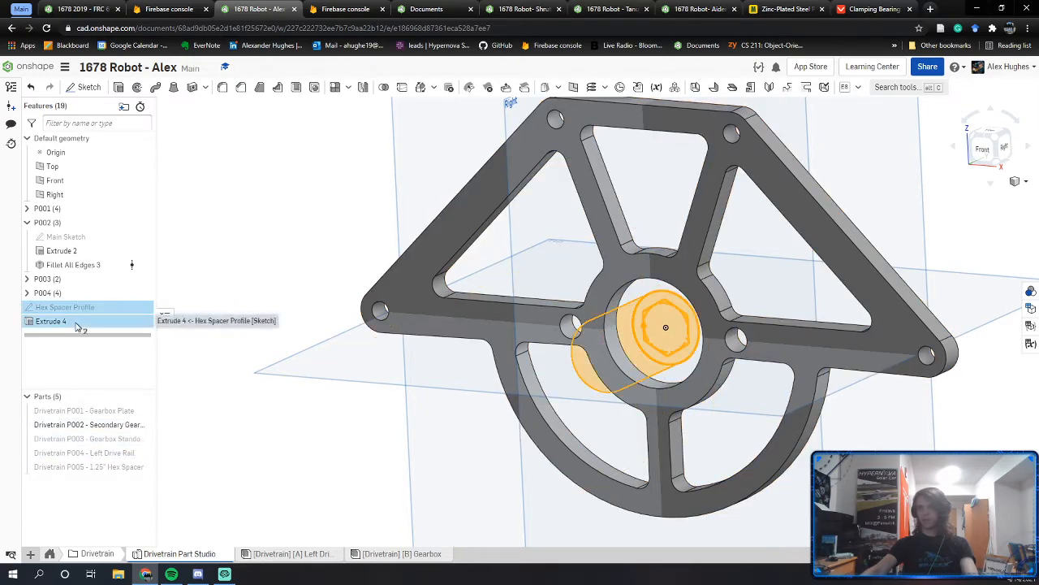
{"action": "right_click", "coordinate": [79, 324]}
{"action": "left_click", "coordinate": [93, 335]}
{"action": "type", "text": "P"}
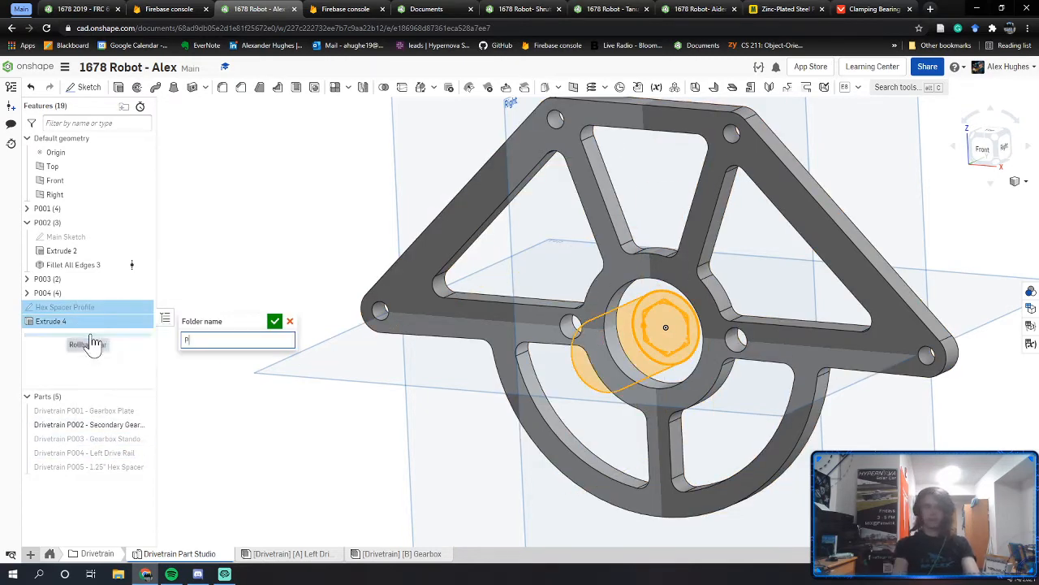
{"action": "type", "text": "005"}
{"action": "key", "text": "Return"}
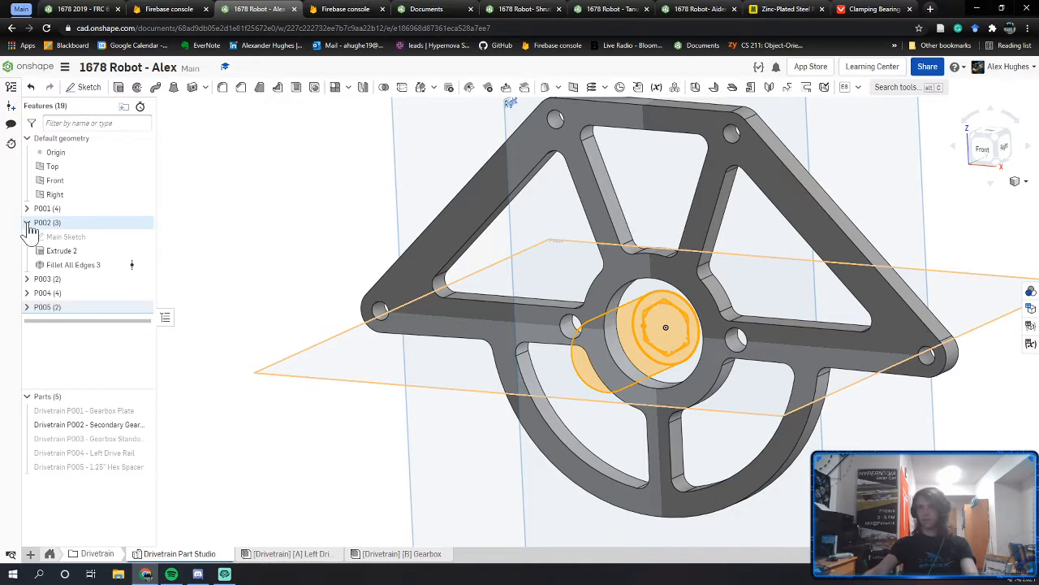
{"action": "left_click", "coordinate": [27, 222]}
Step: Return to the Left Drive Rail assembly, viewing the plate squarely
{"action": "left_click", "coordinate": [327, 555]}
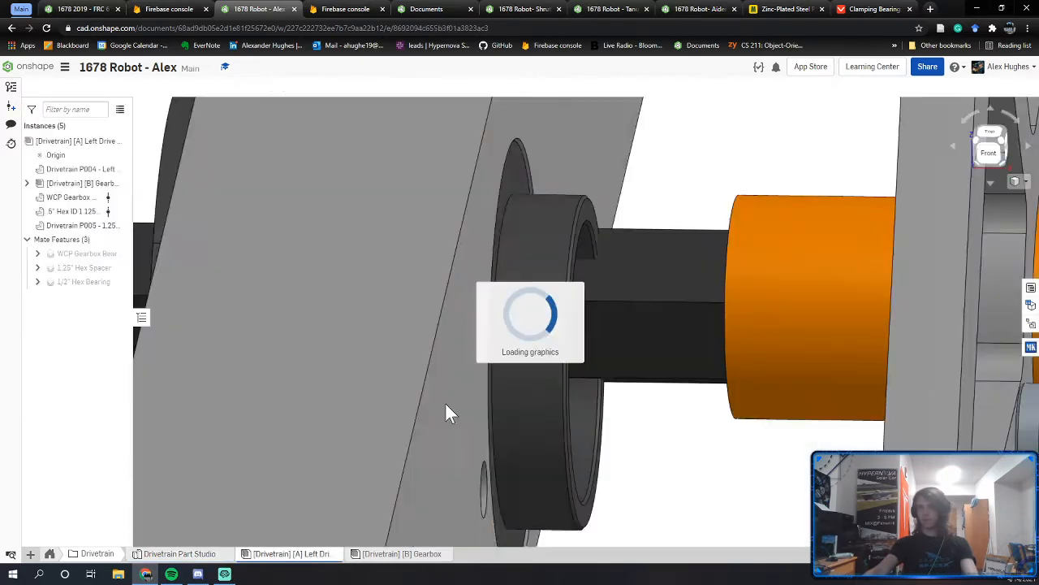
{"action": "scroll", "coordinate": [740, 306], "scroll_direction": "down", "scroll_amount": 5}
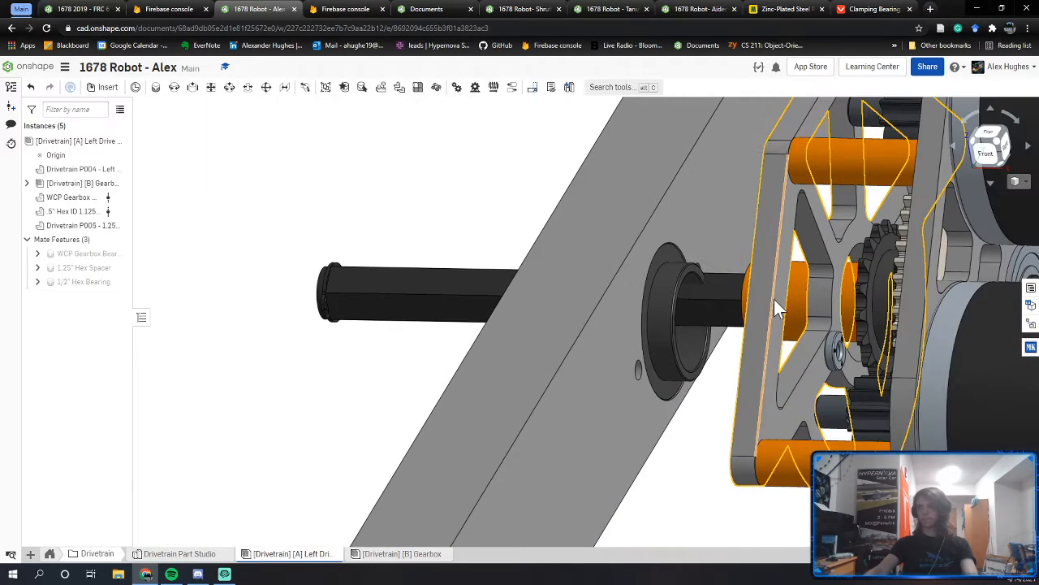
{"action": "right_click_drag", "start_coordinate": [773, 299], "coordinate": [739, 398]}
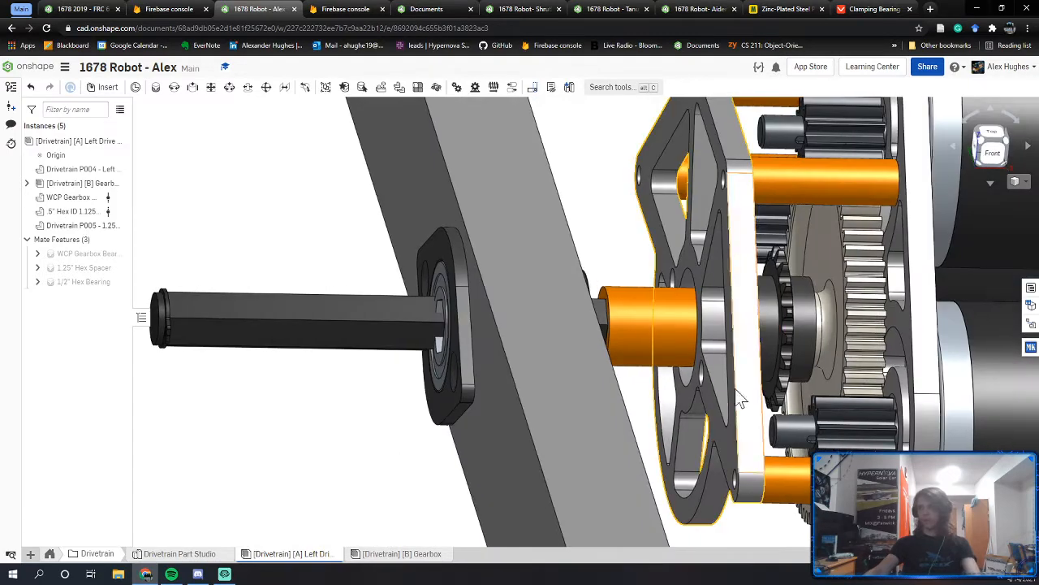
Step: Fasten the gearbox connector to the rail's mounting hole with a mate named Gearbox Mate
{"action": "key", "text": "j"}
{"action": "scroll", "coordinate": [704, 389], "scroll_direction": "up", "scroll_amount": 3}
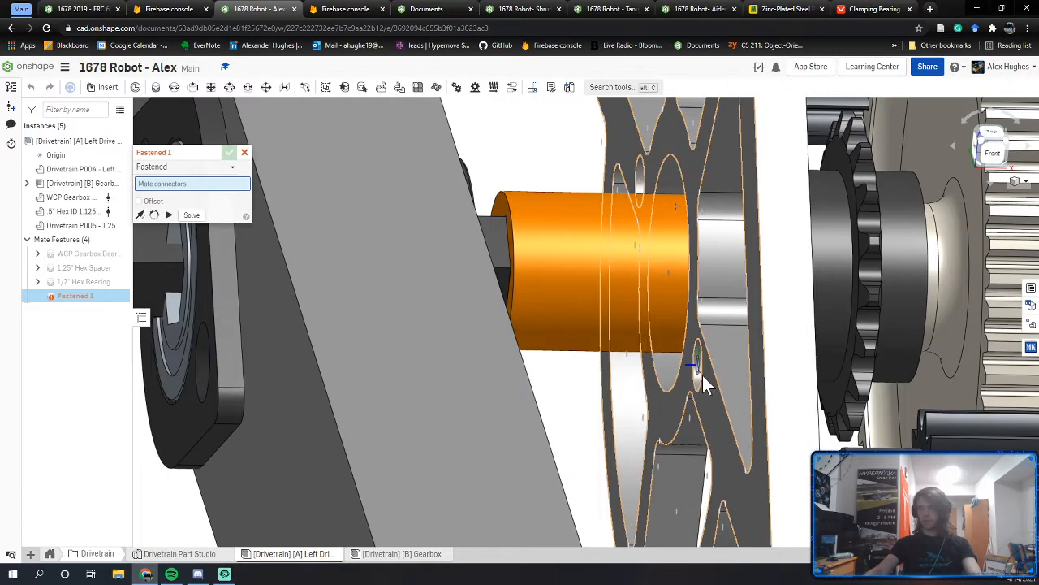
{"action": "left_click", "coordinate": [702, 375]}
{"action": "right_click_drag", "start_coordinate": [701, 374], "coordinate": [416, 390]}
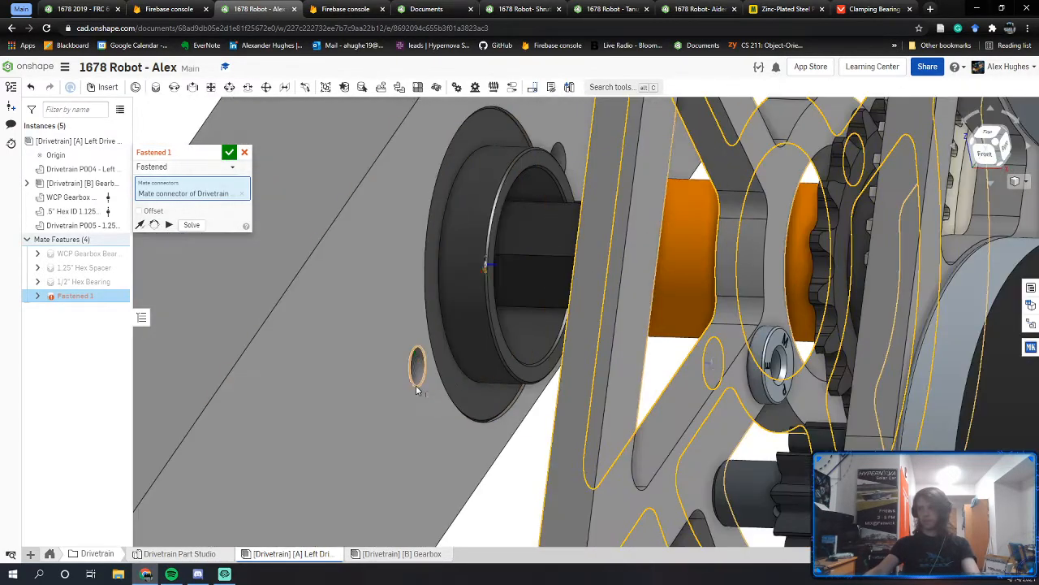
{"action": "left_click", "coordinate": [414, 382]}
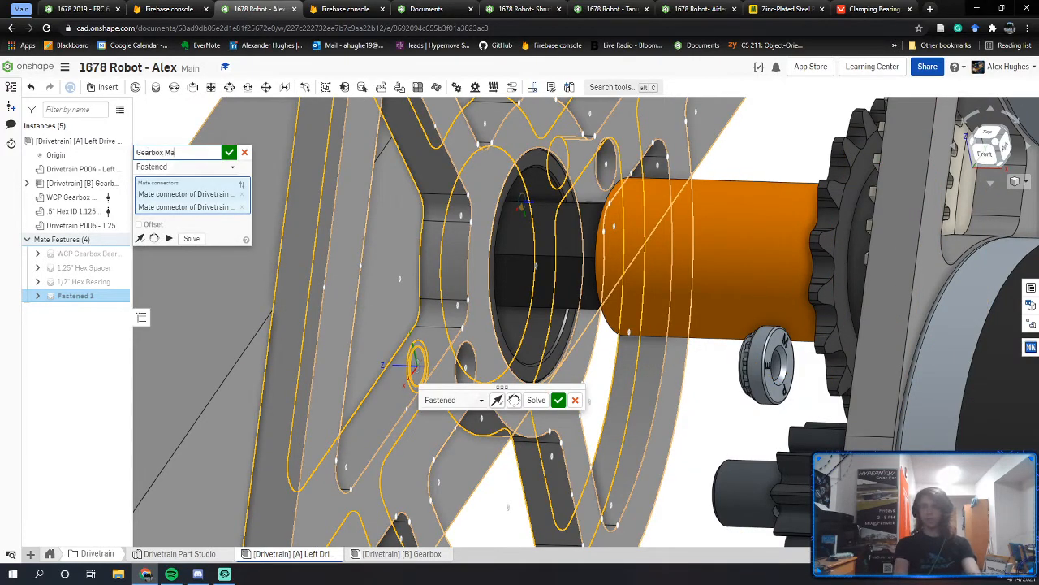
{"action": "left_click", "coordinate": [232, 156]}
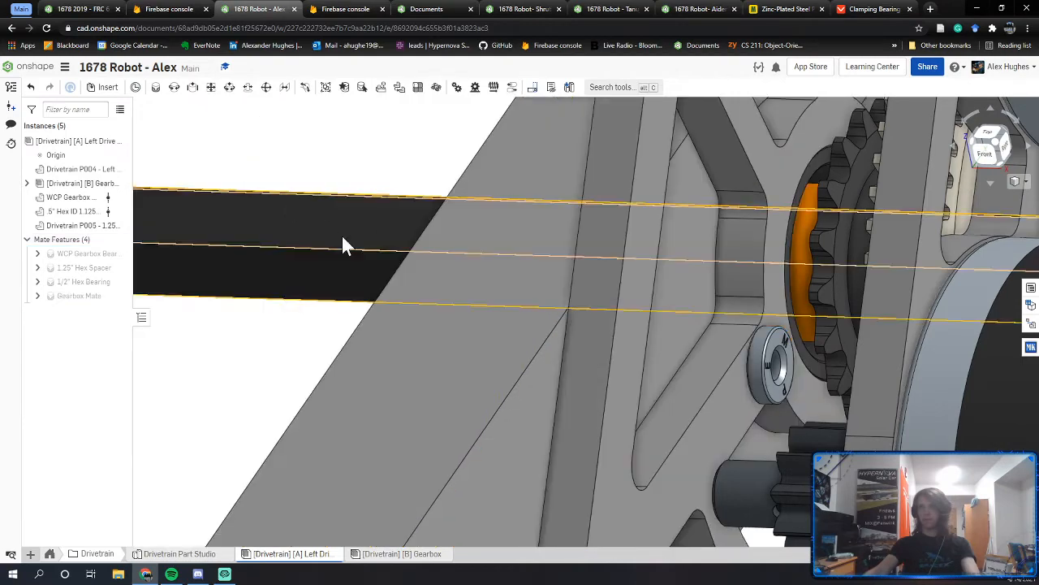
{"action": "scroll", "coordinate": [481, 291], "scroll_direction": "down", "scroll_amount": 3}
{"action": "right_click_drag", "start_coordinate": [480, 290], "coordinate": [515, 285]}
{"action": "scroll", "coordinate": [518, 285], "scroll_direction": "down", "scroll_amount": 1}
{"action": "scroll", "coordinate": [518, 286], "scroll_direction": "down", "scroll_amount": 2}
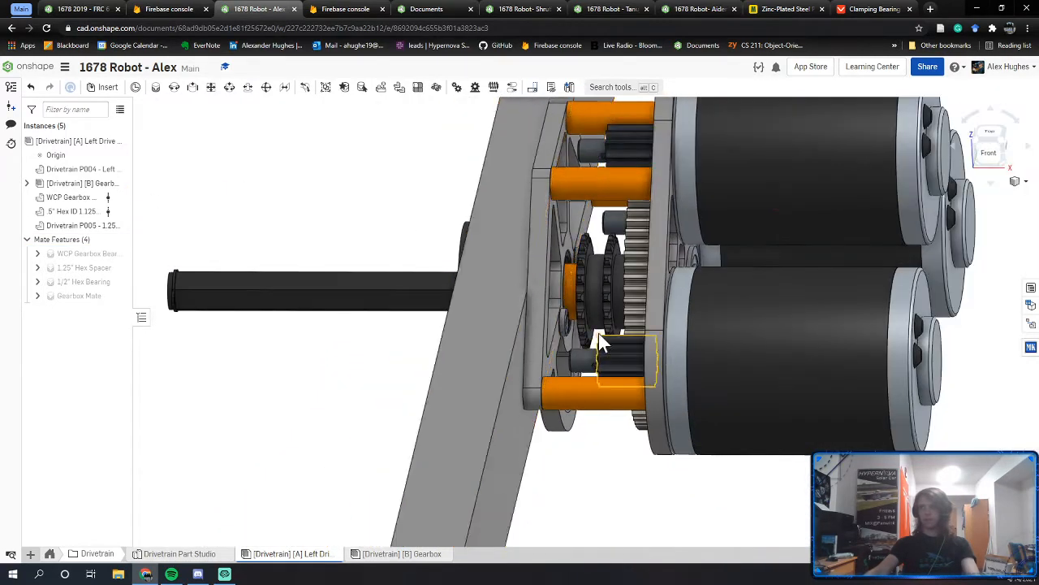
{"action": "right_click_drag", "start_coordinate": [598, 334], "coordinate": [599, 323]}
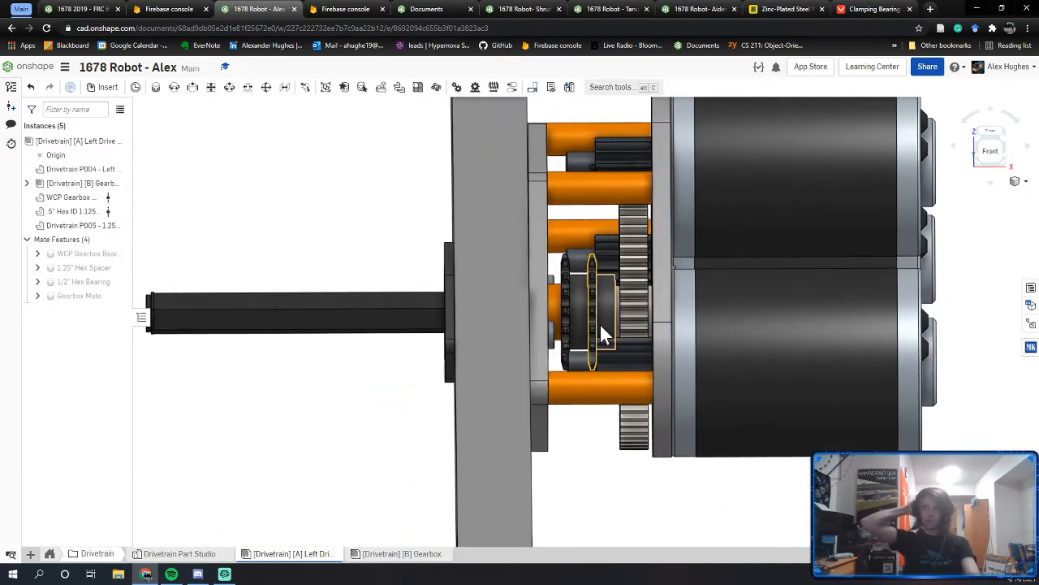
Step: Check the Left Drive Rail for interference, inspect the flagged gears and pinion, then close for a side view
{"action": "right_click", "coordinate": [73, 146]}
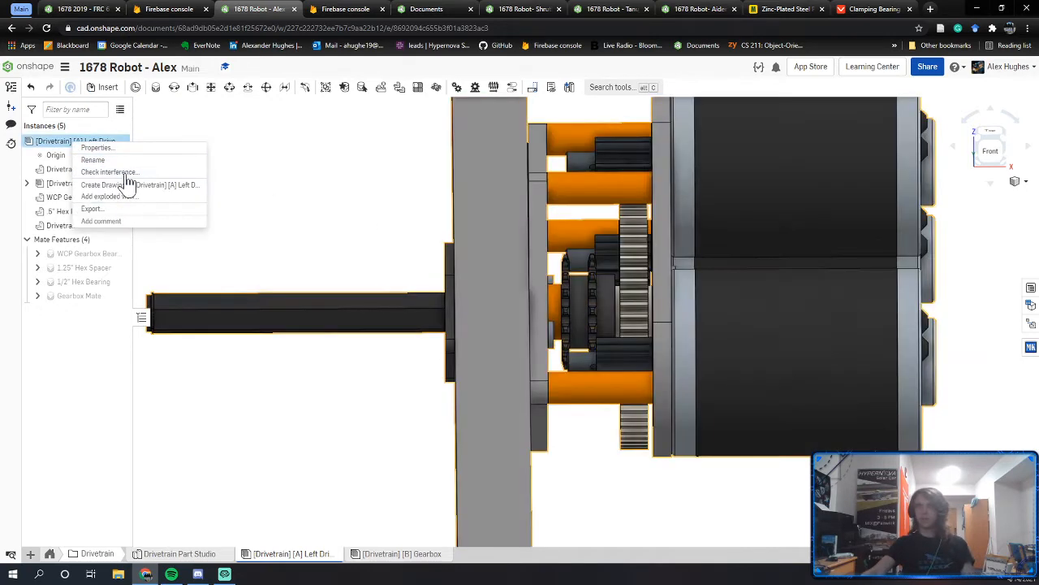
{"action": "left_click", "coordinate": [127, 172]}
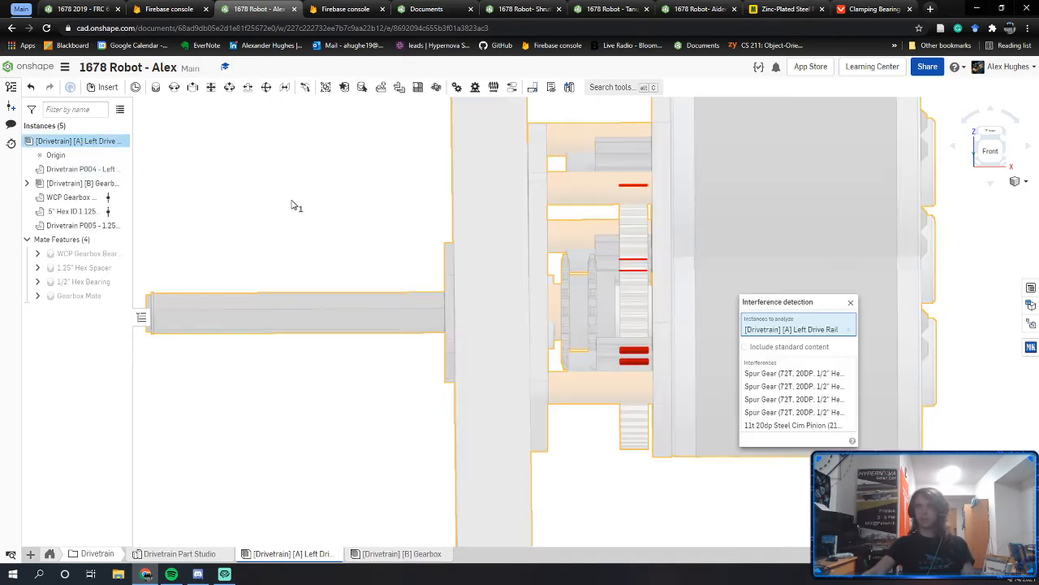
{"action": "right_click_drag", "start_coordinate": [610, 294], "coordinate": [666, 338]}
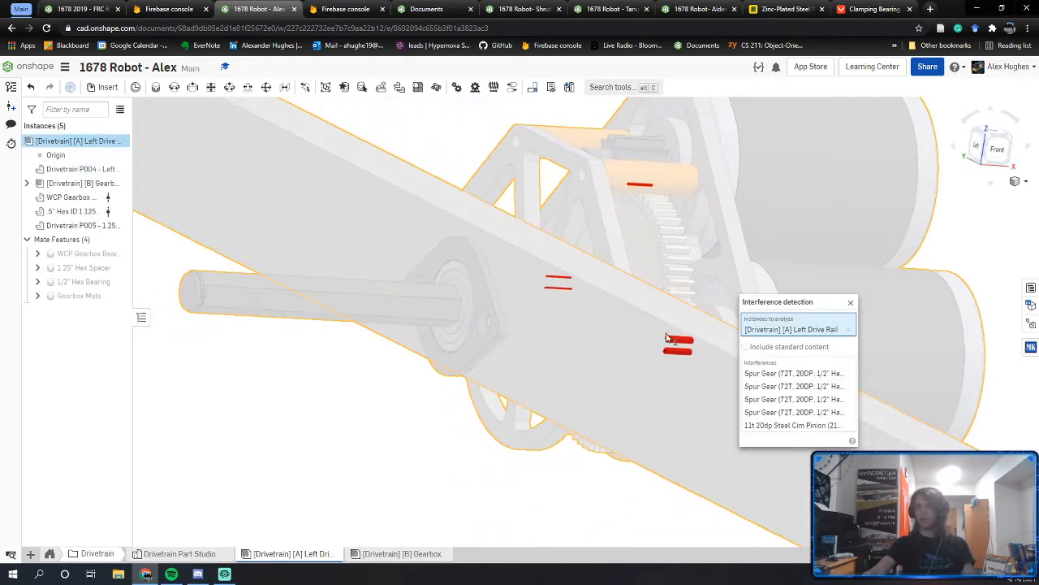
{"action": "right_click_drag", "start_coordinate": [630, 176], "coordinate": [650, 231]}
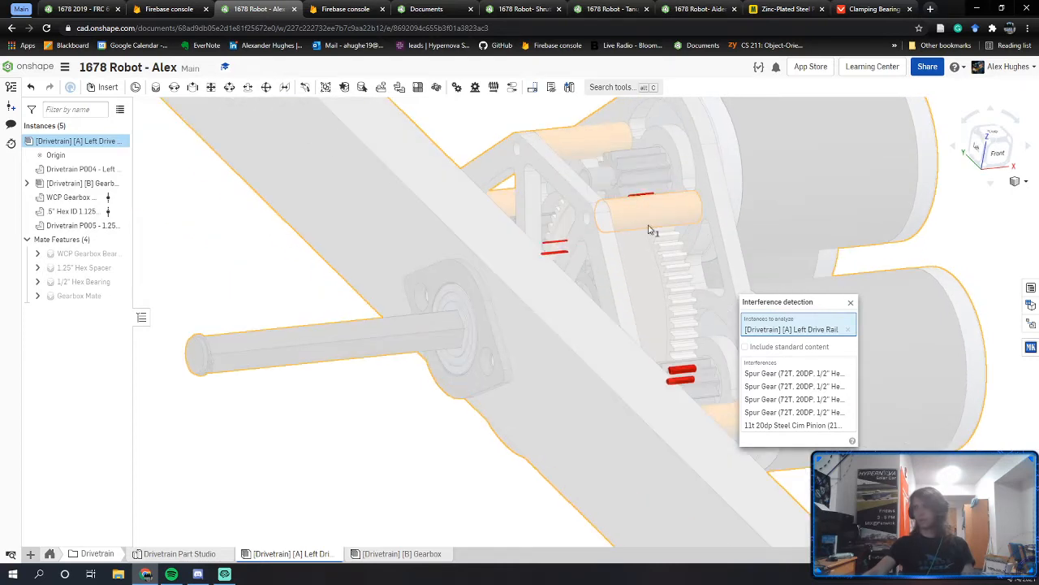
{"action": "right_click_drag", "start_coordinate": [707, 317], "coordinate": [681, 372]}
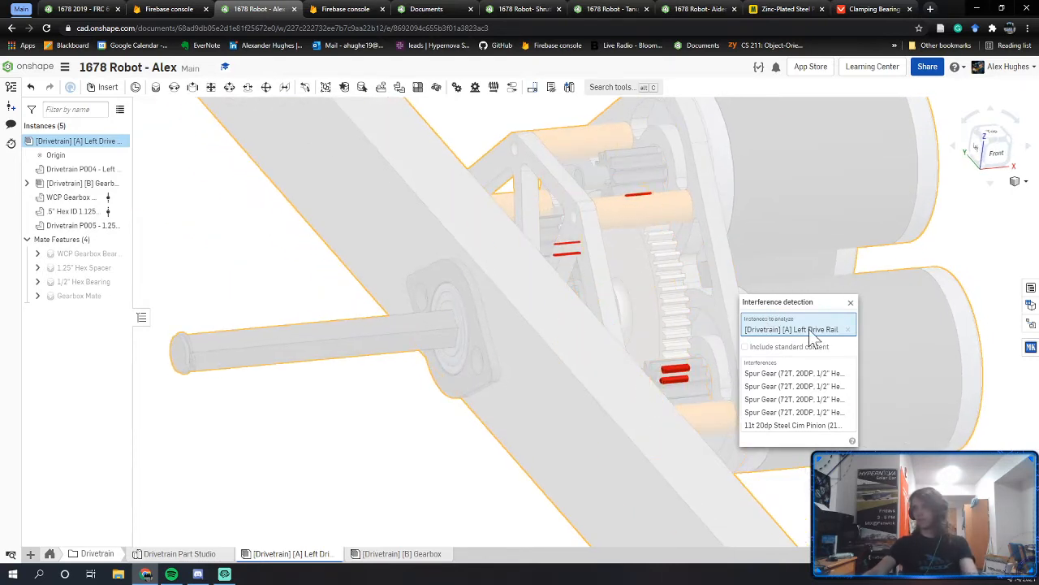
{"action": "left_click", "coordinate": [851, 303]}
{"action": "right_click_drag", "start_coordinate": [791, 306], "coordinate": [620, 316]}
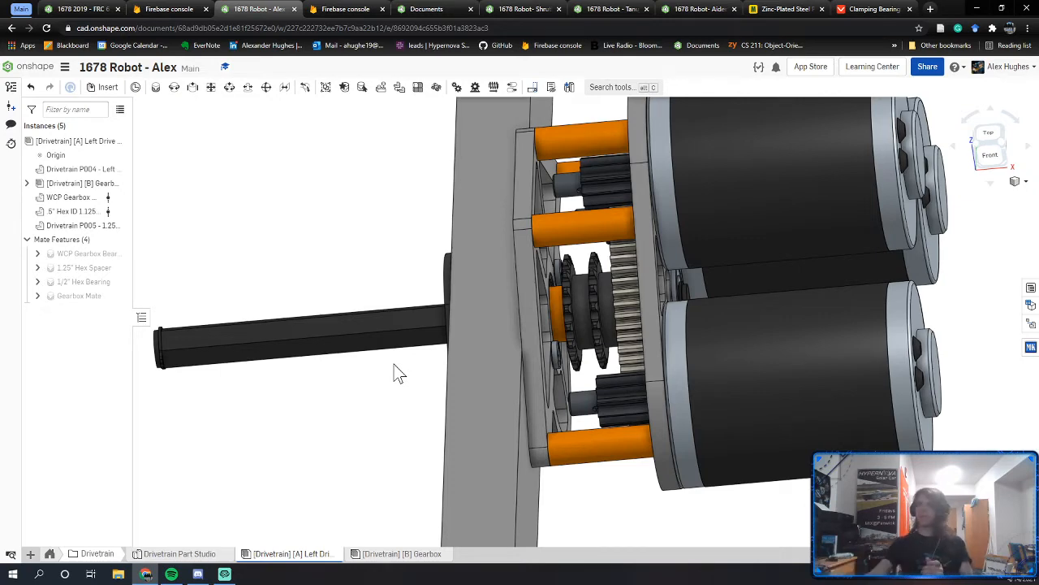
Step: Switch to the other robot document, reload it, and open the Left Drive assembly
{"action": "left_click", "coordinate": [697, 9]}
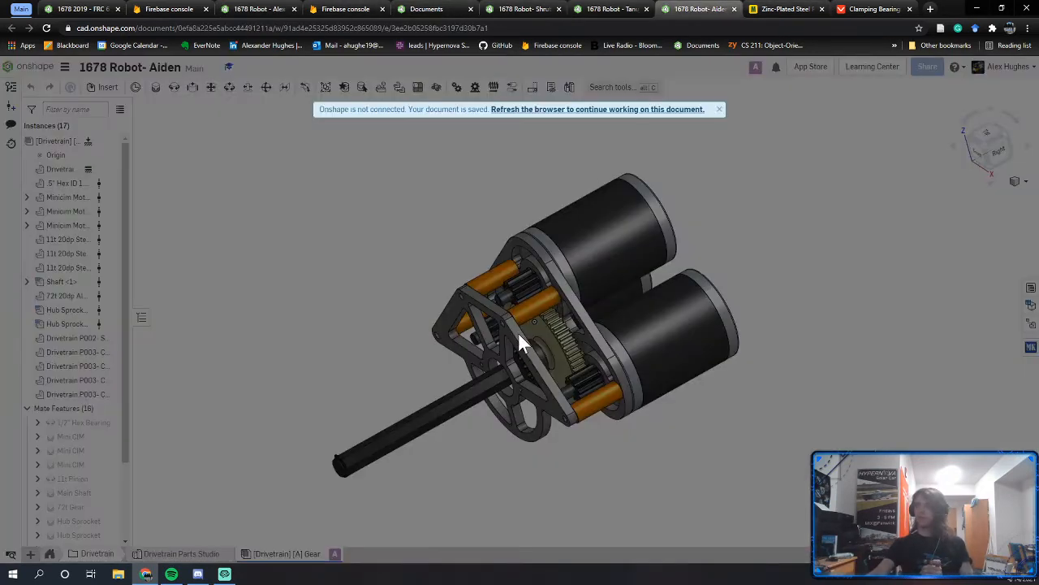
{"action": "left_click", "coordinate": [669, 113]}
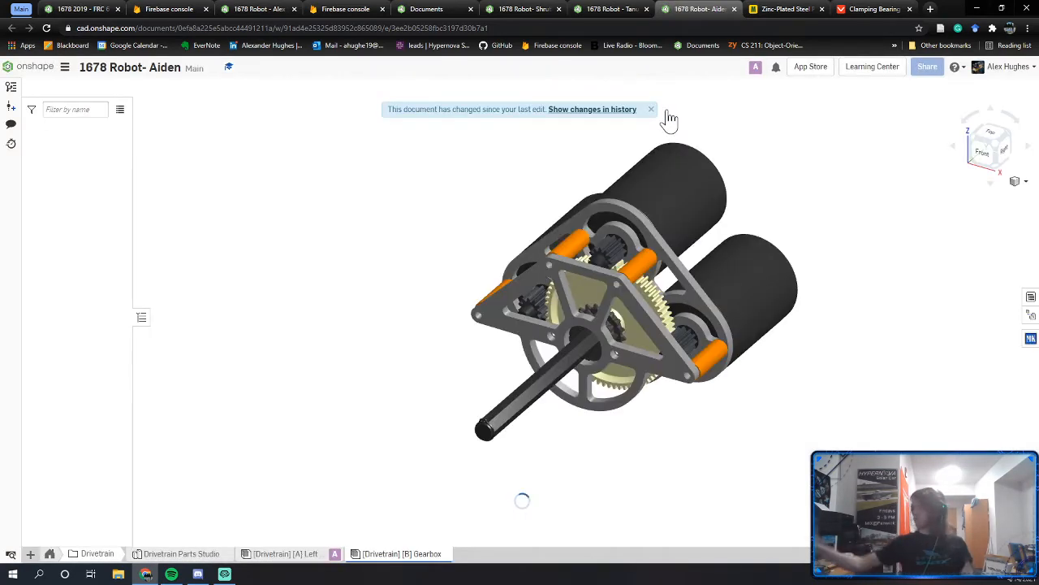
{"action": "left_click", "coordinate": [302, 554]}
{"action": "right_click_drag", "start_coordinate": [555, 376], "coordinate": [481, 357]}
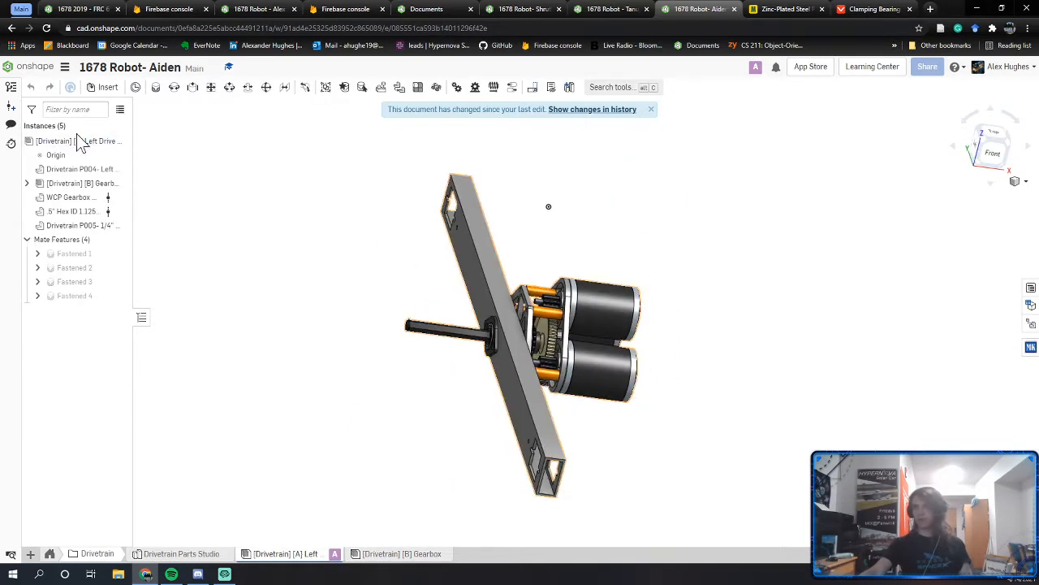
Step: Check the Left Drive Rail instance for interference and inspect the shaft overlapping the hex bearing
{"action": "right_click", "coordinate": [81, 144]}
{"action": "left_click", "coordinate": [108, 167]}
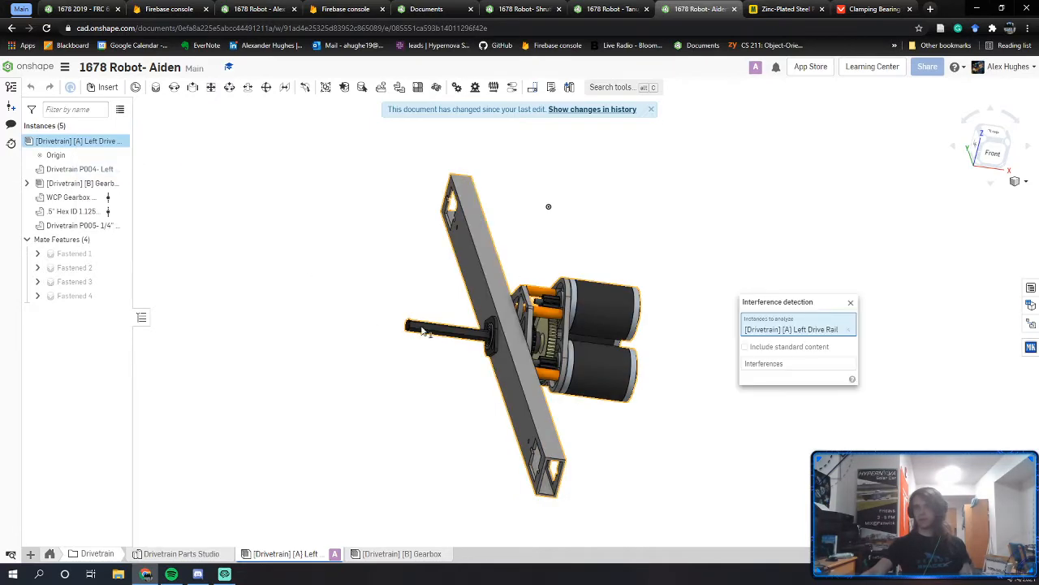
{"action": "scroll", "coordinate": [482, 336], "scroll_direction": "up", "scroll_amount": 5}
{"action": "right_click_drag", "start_coordinate": [482, 335], "coordinate": [522, 349]}
{"action": "scroll", "coordinate": [497, 344], "scroll_direction": "up", "scroll_amount": 3}
{"action": "scroll", "coordinate": [522, 350], "scroll_direction": "up", "scroll_amount": 6}
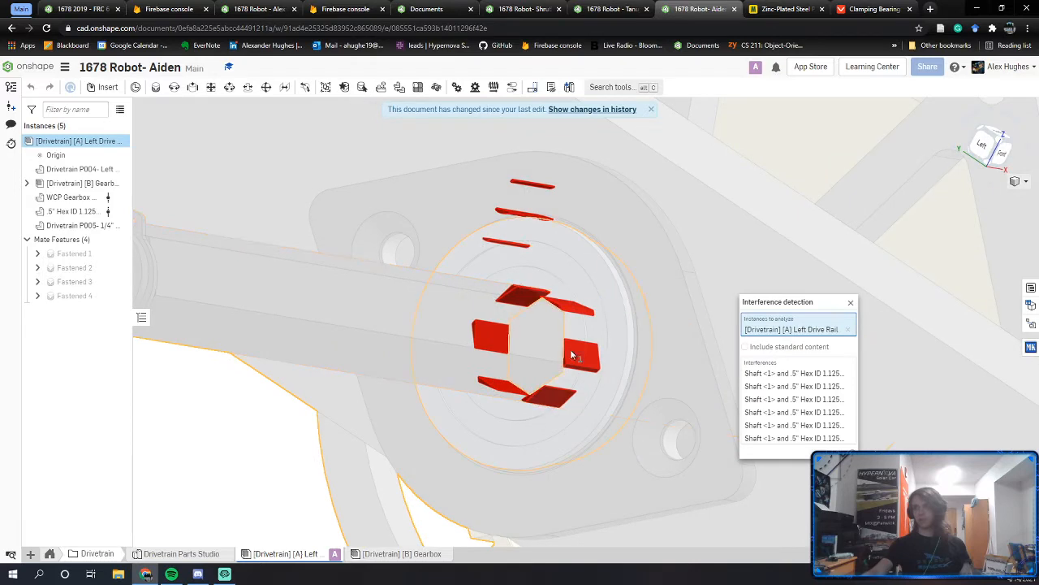
{"action": "right_click_drag", "start_coordinate": [565, 304], "coordinate": [774, 296]}
{"action": "scroll", "coordinate": [576, 324], "scroll_direction": "up", "scroll_amount": 3}
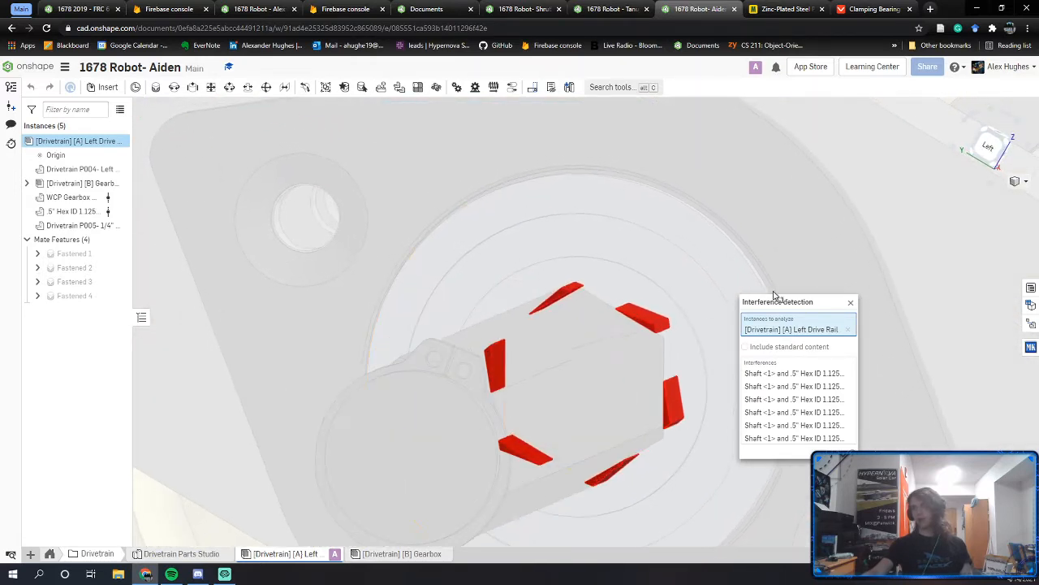
{"action": "left_click", "coordinate": [851, 304]}
Step: View the assembly from the left and zoom toward the bearing on the hex shaft
{"action": "right_click_drag", "start_coordinate": [641, 331], "coordinate": [653, 328]}
{"action": "left_click", "coordinate": [992, 145]}
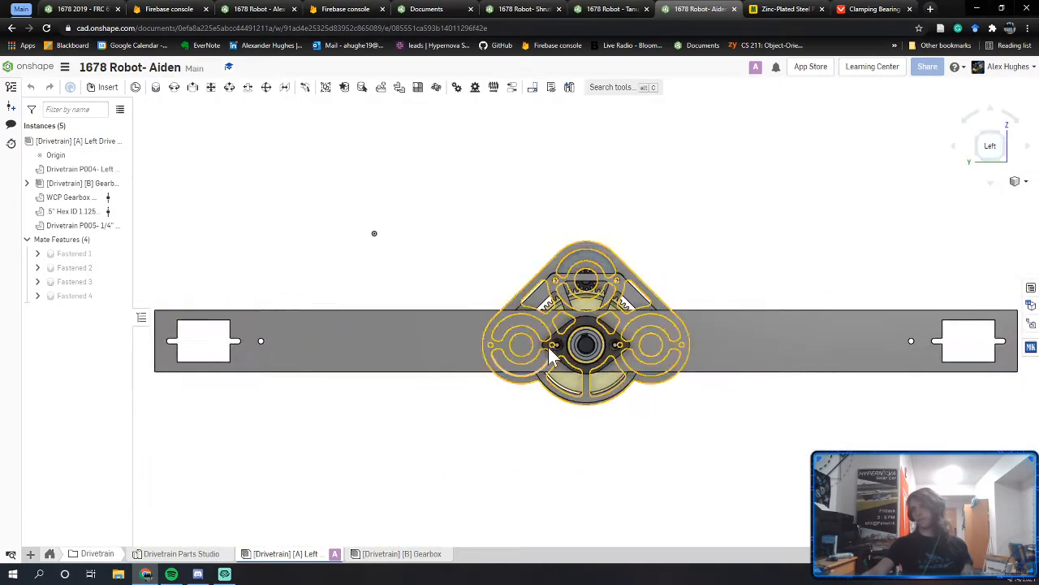
{"action": "scroll", "coordinate": [550, 352], "scroll_direction": "up", "scroll_amount": 6}
{"action": "middle_click_drag", "start_coordinate": [686, 302], "coordinate": [599, 379]}
{"action": "right_click_drag", "start_coordinate": [614, 384], "coordinate": [622, 382]}
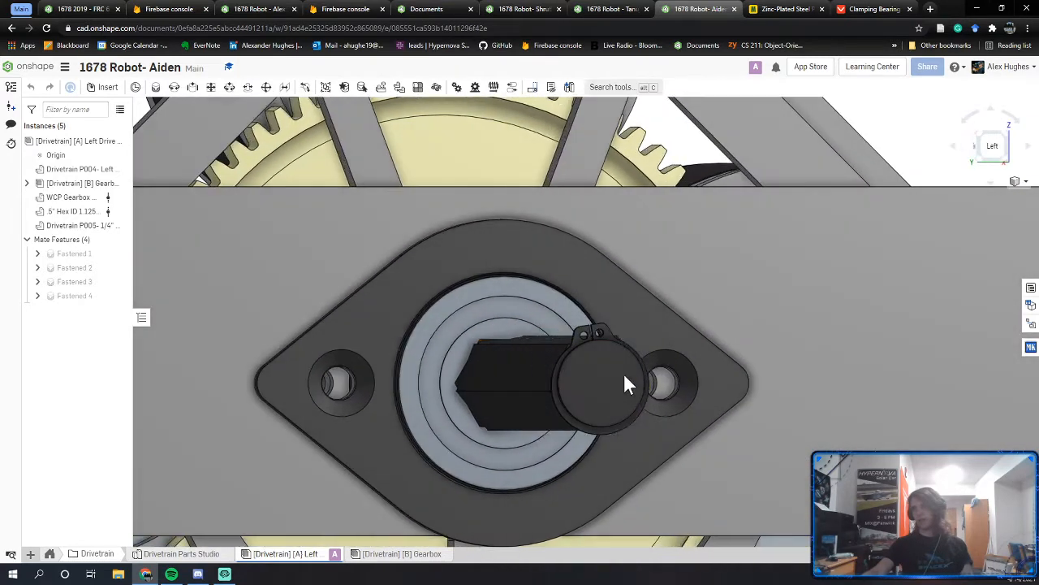
{"action": "scroll", "coordinate": [492, 349], "scroll_direction": "up", "scroll_amount": 6}
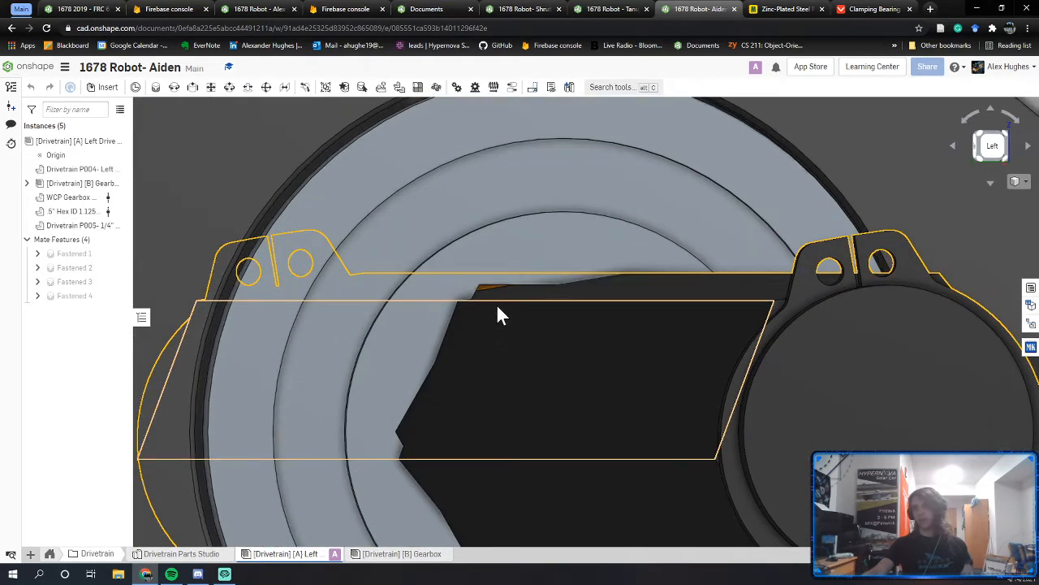
Step: Rotate the selected gearbox 10 degrees about the shaft
{"action": "left_click", "coordinate": [542, 318]}
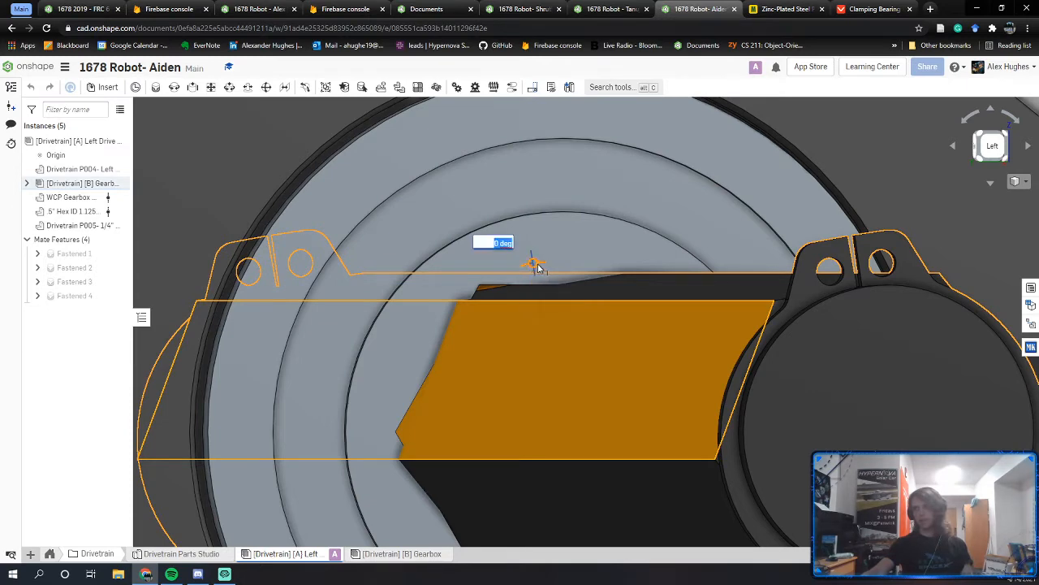
{"action": "left_click_drag", "start_coordinate": [538, 267], "coordinate": [540, 268]}
{"action": "type", "text": "15"}
{"action": "key", "text": "Return"}
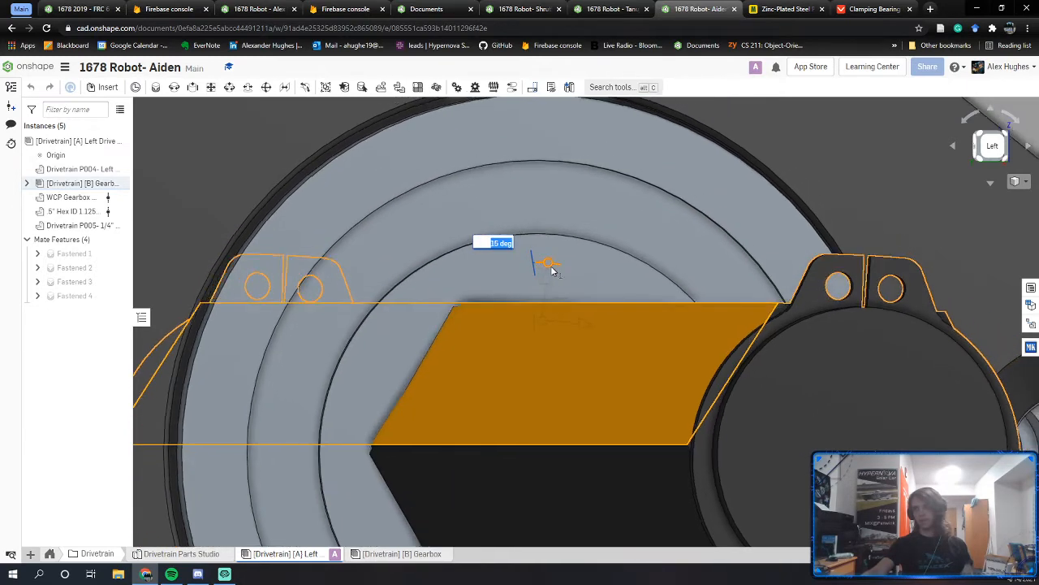
{"action": "type", "text": "10"}
{"action": "key", "text": "Return"}
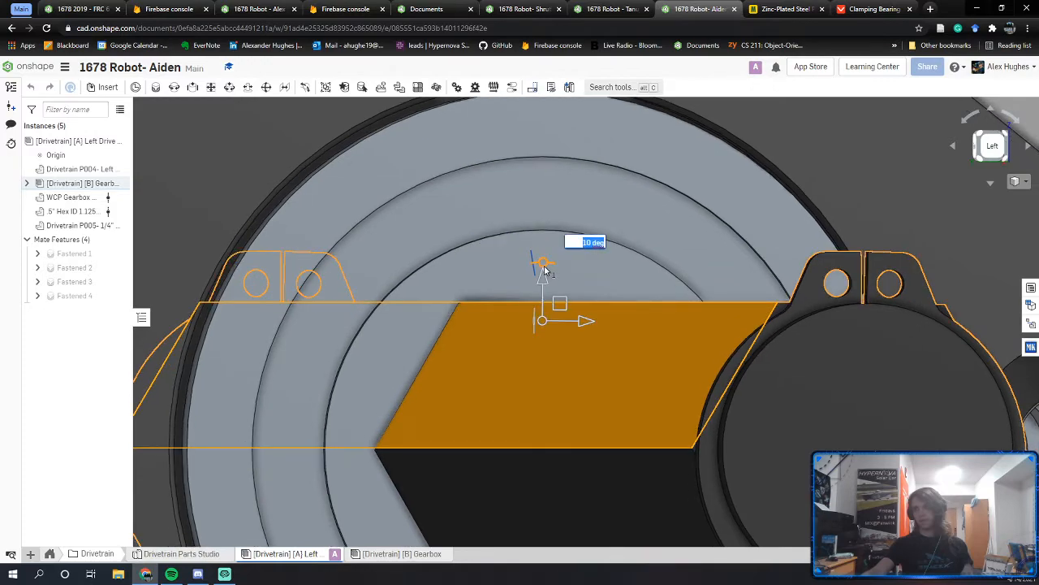
Step: Turn the hex shaft about its axis and check its alignment from the left side view
{"action": "scroll", "coordinate": [545, 272], "scroll_direction": "down", "scroll_amount": 5}
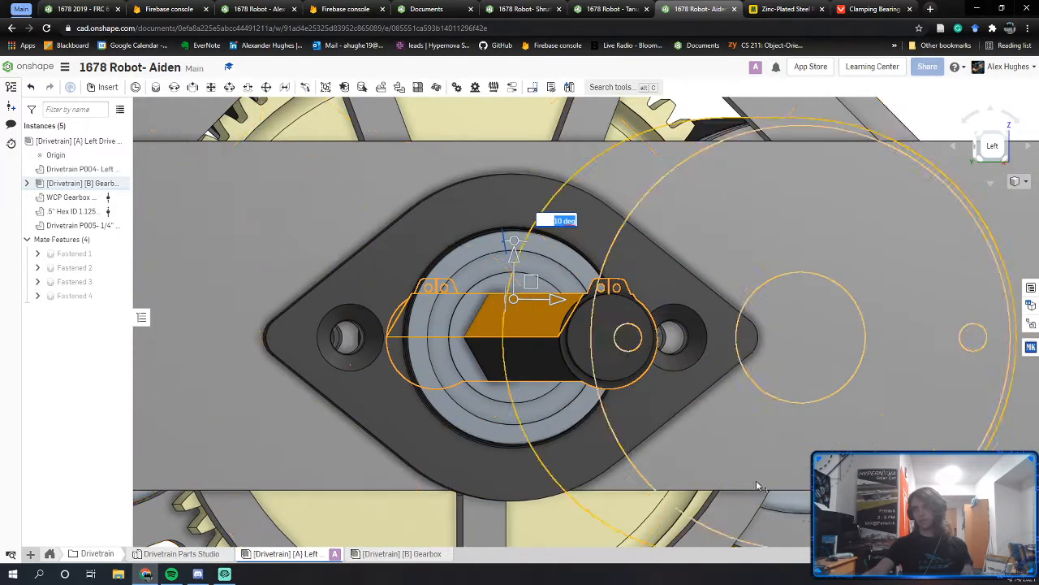
{"action": "middle_click_drag", "start_coordinate": [758, 488], "coordinate": [585, 357]}
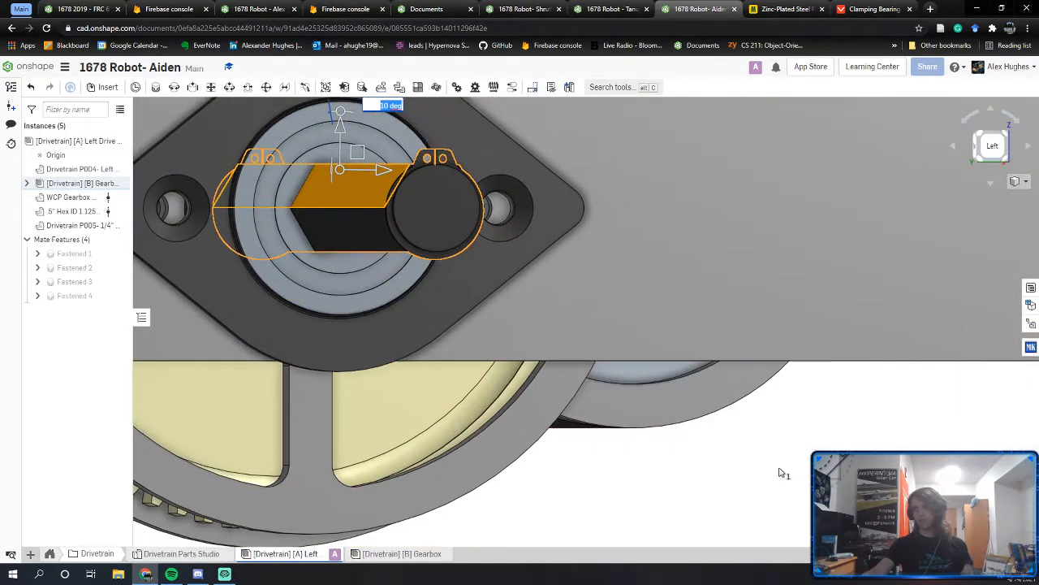
{"action": "left_click", "coordinate": [630, 503]}
{"action": "middle_click_drag", "start_coordinate": [415, 286], "coordinate": [530, 363]}
{"action": "right_click_drag", "start_coordinate": [530, 372], "coordinate": [464, 397]}
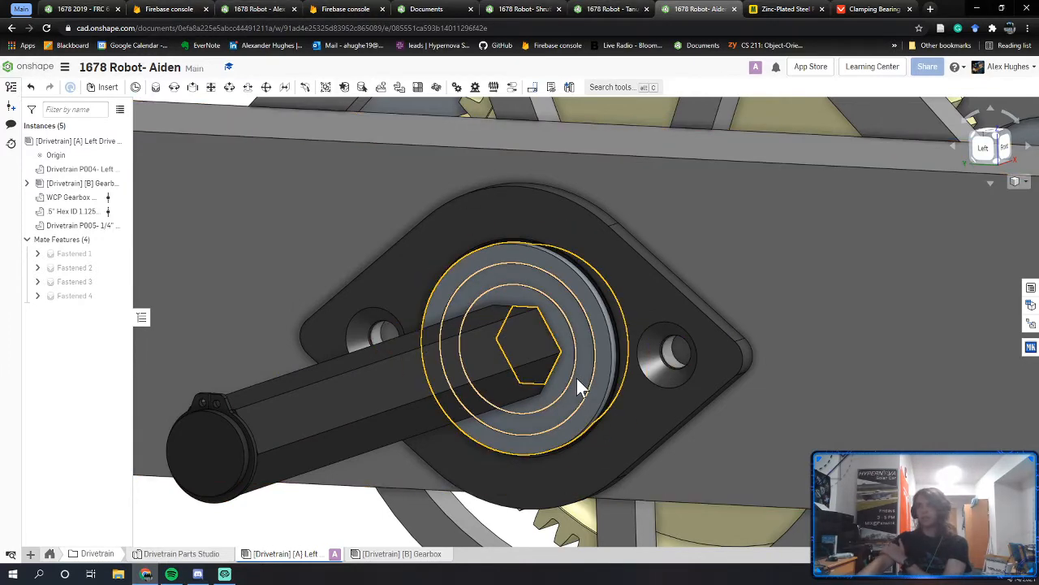
{"action": "right_click_drag", "start_coordinate": [577, 377], "coordinate": [576, 341]}
{"action": "left_click", "coordinate": [493, 339]}
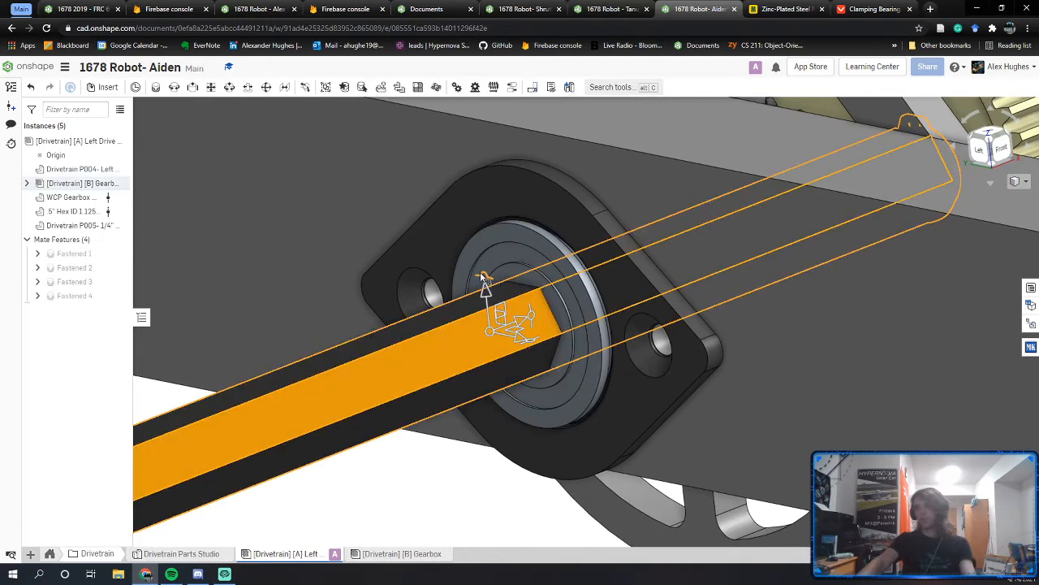
{"action": "left_click_drag", "start_coordinate": [476, 274], "coordinate": [511, 474]}
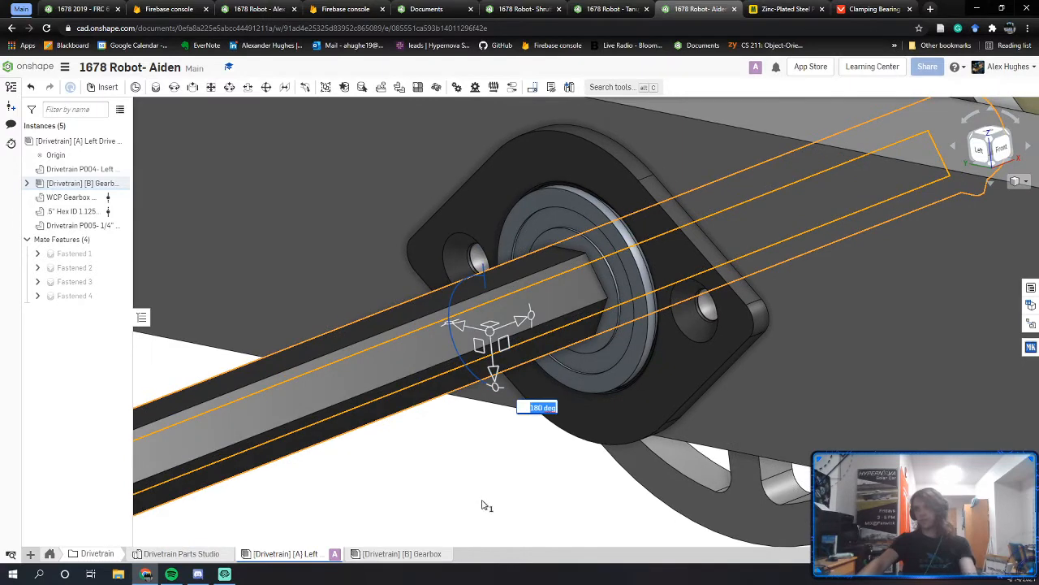
{"action": "left_click", "coordinate": [503, 492]}
{"action": "scroll", "coordinate": [524, 467], "scroll_direction": "down", "scroll_amount": 5}
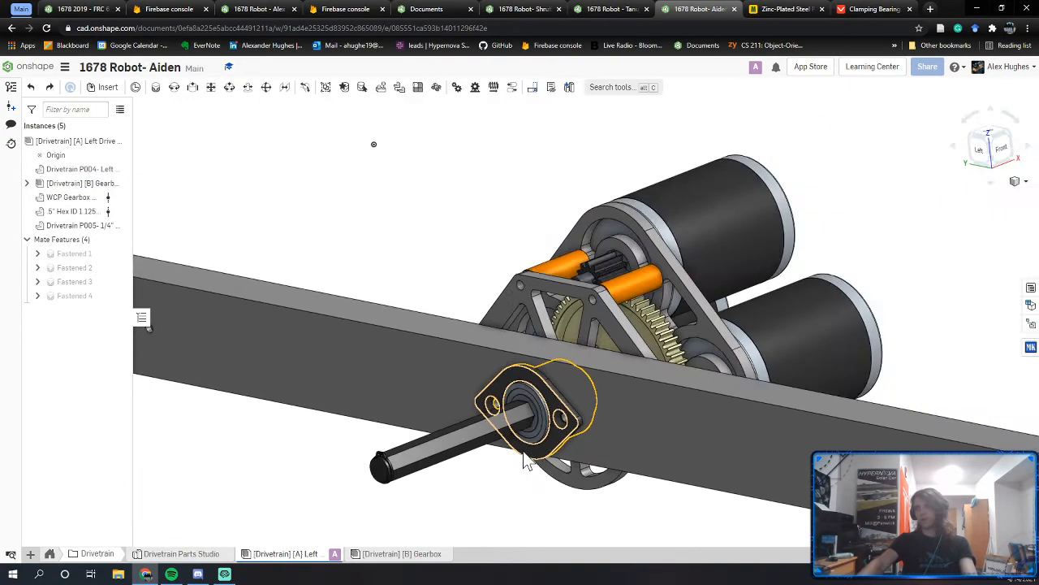
{"action": "key", "text": "shift+3"}
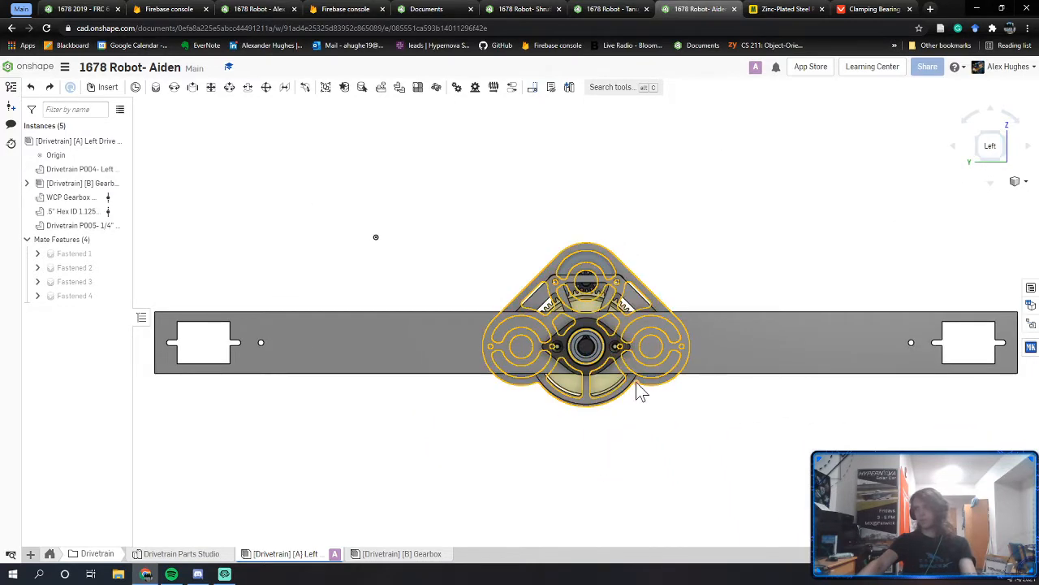
{"action": "scroll", "coordinate": [630, 411], "scroll_direction": "up", "scroll_amount": 3}
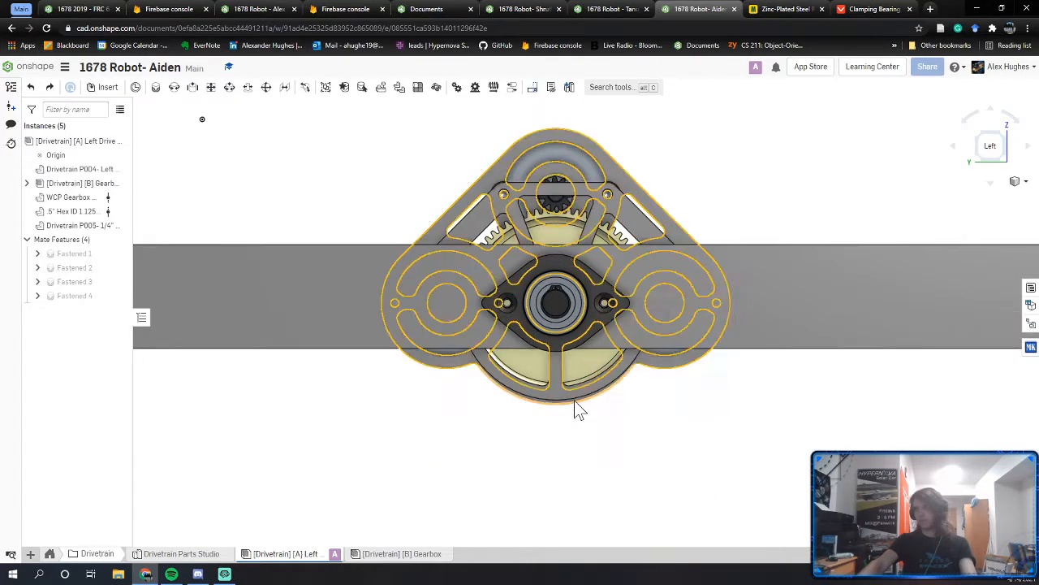
Step: Compare the shaft and bearing against the original robot document, then return to the other copy
{"action": "left_click", "coordinate": [264, 9]}
{"action": "right_click_drag", "start_coordinate": [579, 322], "coordinate": [500, 312]}
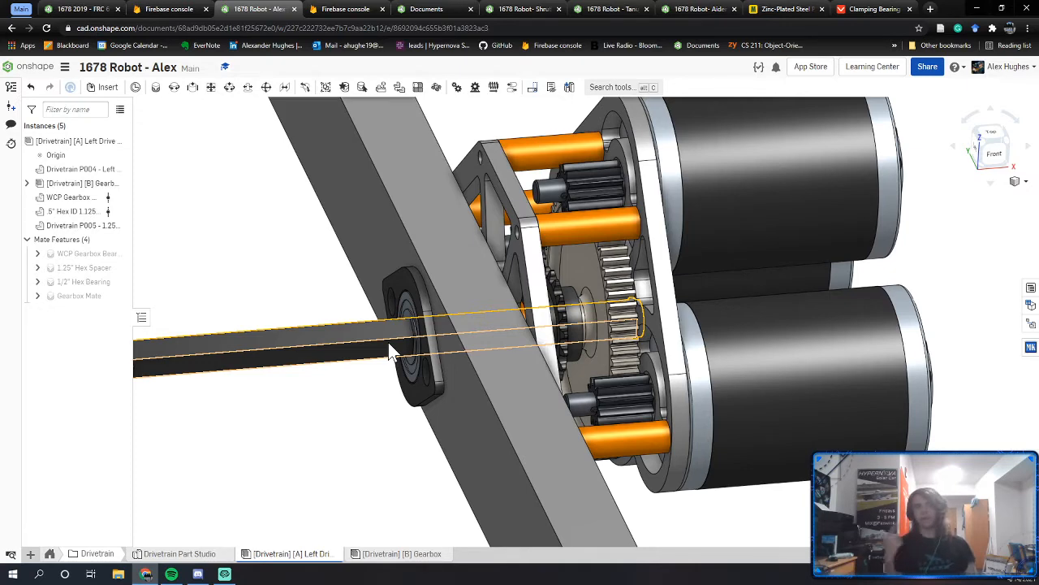
{"action": "right_click_drag", "start_coordinate": [411, 338], "coordinate": [446, 341]}
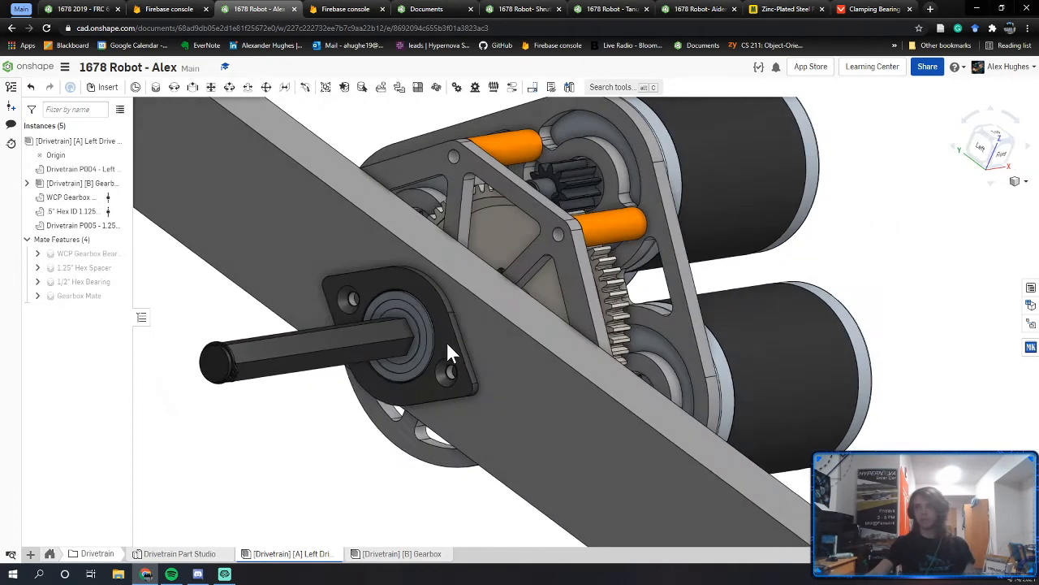
{"action": "scroll", "coordinate": [388, 321], "scroll_direction": "up", "scroll_amount": 2}
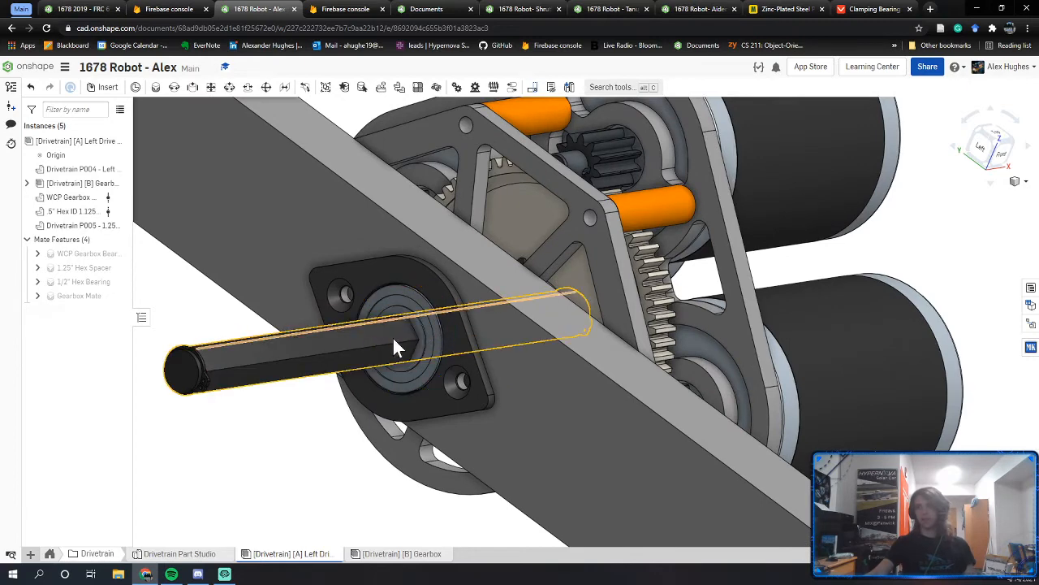
{"action": "scroll", "coordinate": [420, 326], "scroll_direction": "up", "scroll_amount": 3}
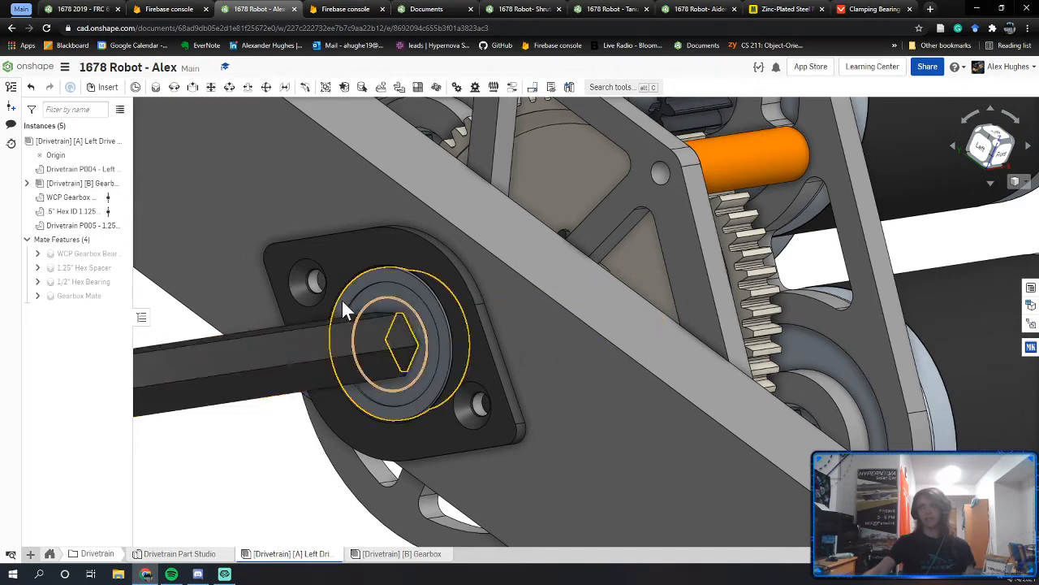
{"action": "right_click_drag", "start_coordinate": [382, 382], "coordinate": [555, 363]}
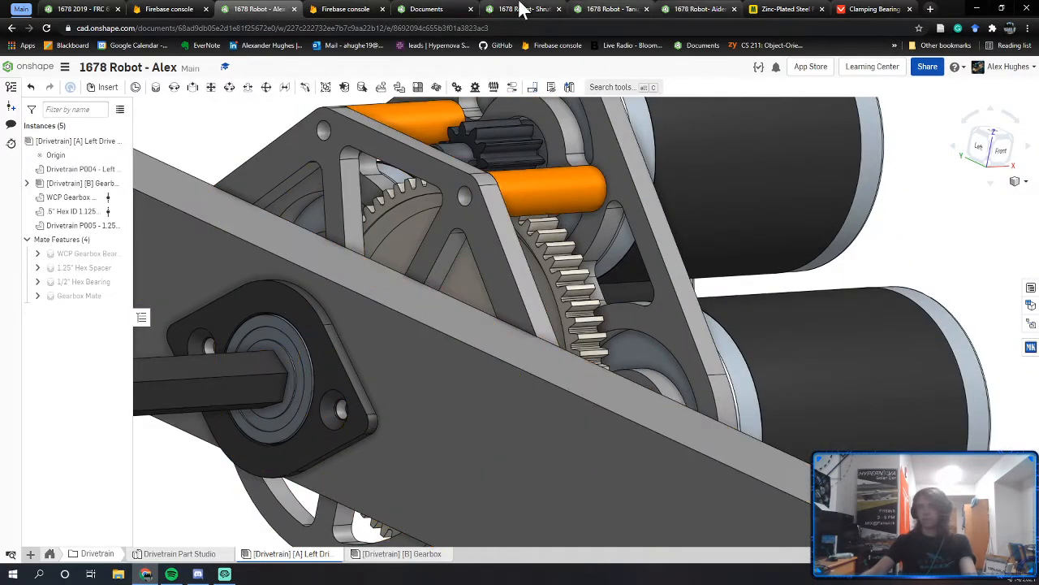
{"action": "left_click", "coordinate": [678, 9]}
Step: Check the Left Drive Rail instance for interference and inspect the overlaps near the shaft
{"action": "right_click_drag", "start_coordinate": [575, 288], "coordinate": [567, 298]}
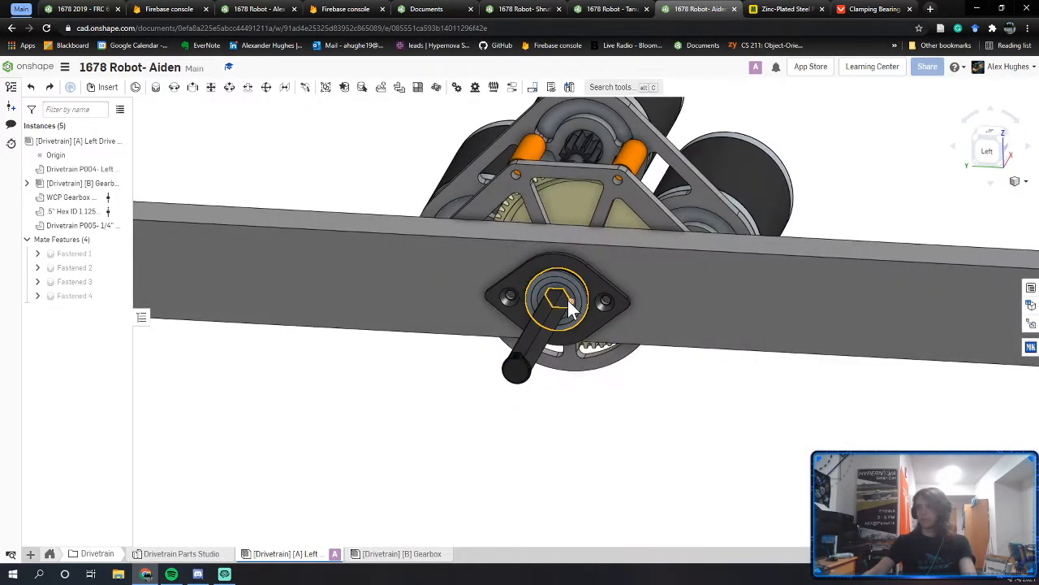
{"action": "scroll", "coordinate": [561, 296], "scroll_direction": "up", "scroll_amount": 4}
{"action": "right_click", "coordinate": [80, 143]}
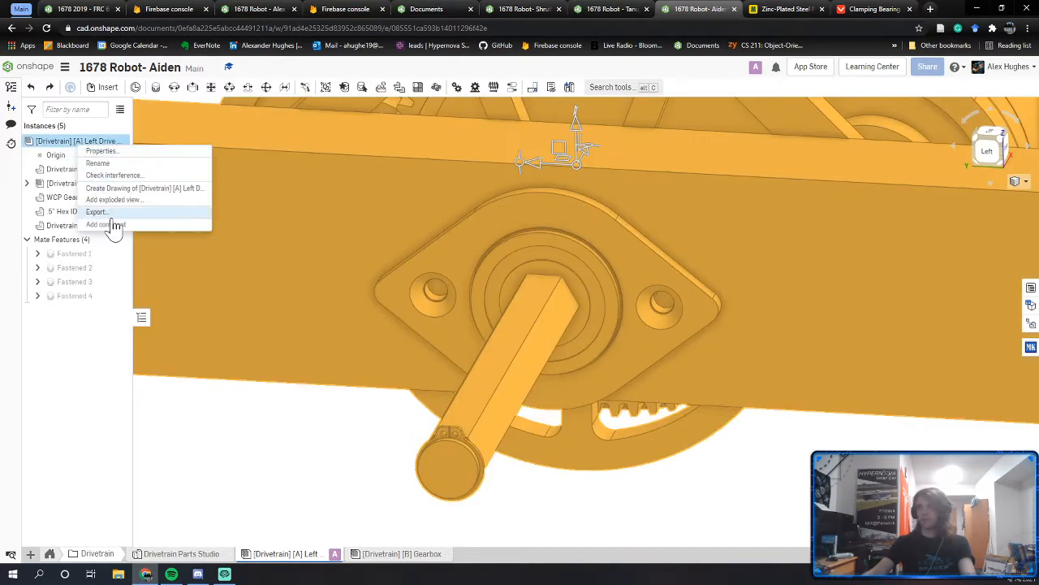
{"action": "left_click", "coordinate": [114, 221]}
{"action": "middle_click_drag", "start_coordinate": [531, 329], "coordinate": [523, 419]}
{"action": "right_click_drag", "start_coordinate": [523, 418], "coordinate": [542, 343]}
{"action": "scroll", "coordinate": [543, 343], "scroll_direction": "up", "scroll_amount": 2}
{"action": "scroll", "coordinate": [544, 341], "scroll_direction": "up", "scroll_amount": 5}
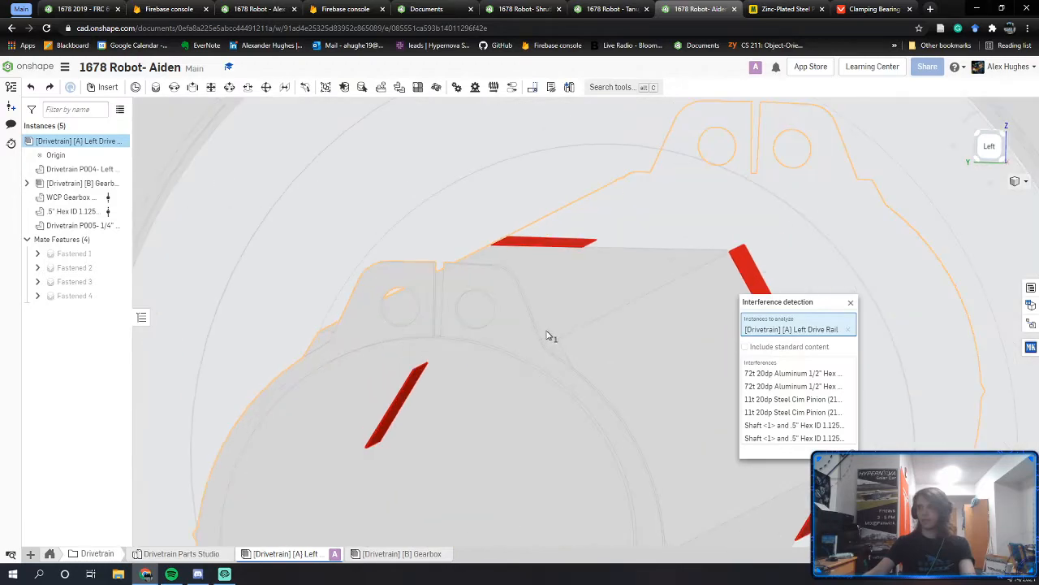
{"action": "key", "text": "Escape"}
{"action": "scroll", "coordinate": [615, 344], "scroll_direction": "down", "scroll_amount": 2}
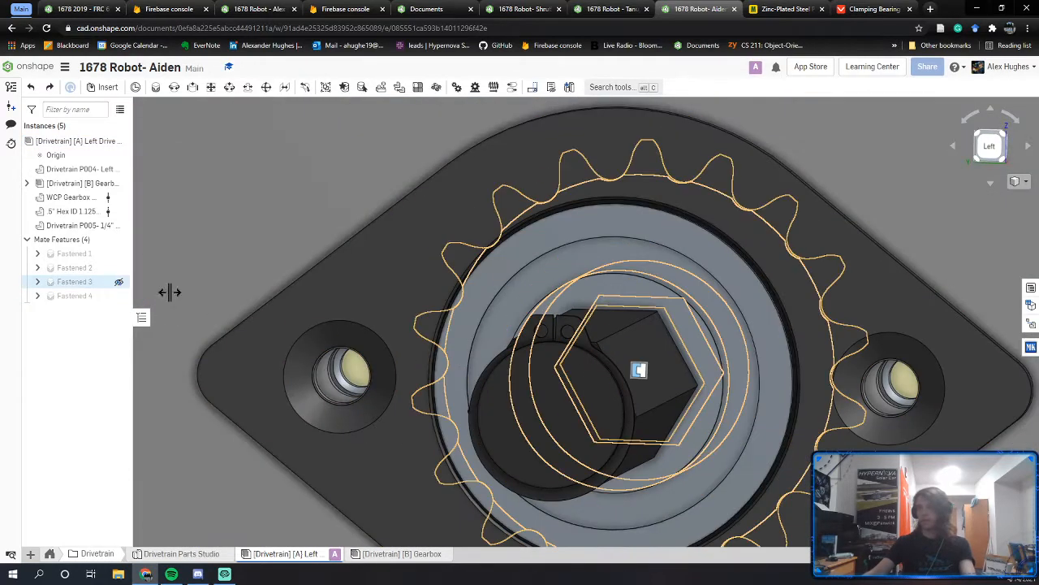
{"action": "scroll", "coordinate": [564, 320], "scroll_direction": "down", "scroll_amount": 3}
Step: Inspect the gearbox's bearing face, then reload the 1678 Robot - Tanuj document
{"action": "right_click_drag", "start_coordinate": [565, 316], "coordinate": [560, 324]}
{"action": "middle_click_drag", "start_coordinate": [540, 362], "coordinate": [265, 487]}
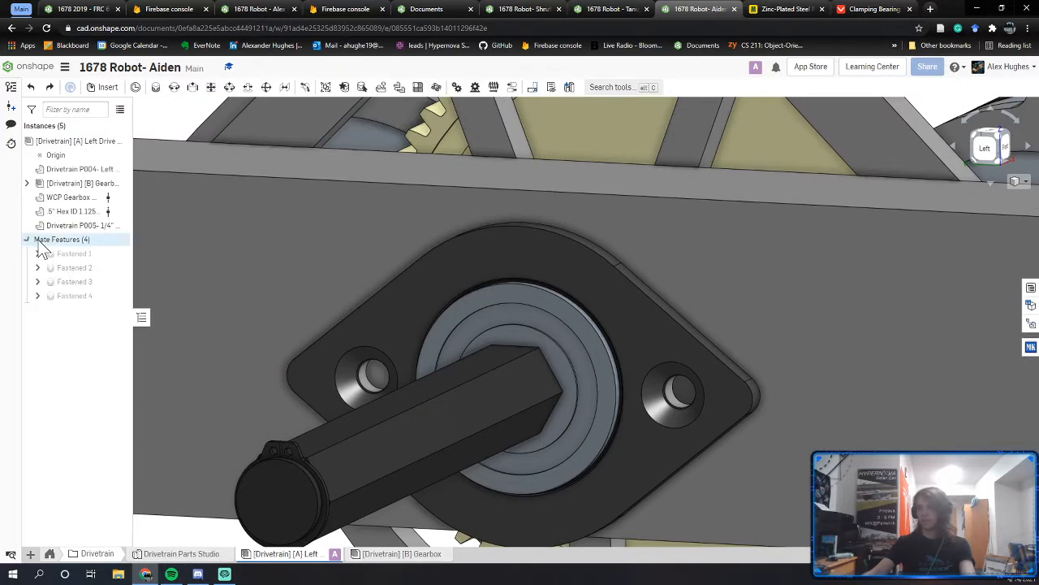
{"action": "scroll", "coordinate": [550, 406], "scroll_direction": "down", "scroll_amount": 3}
{"action": "scroll", "coordinate": [566, 399], "scroll_direction": "up", "scroll_amount": 6}
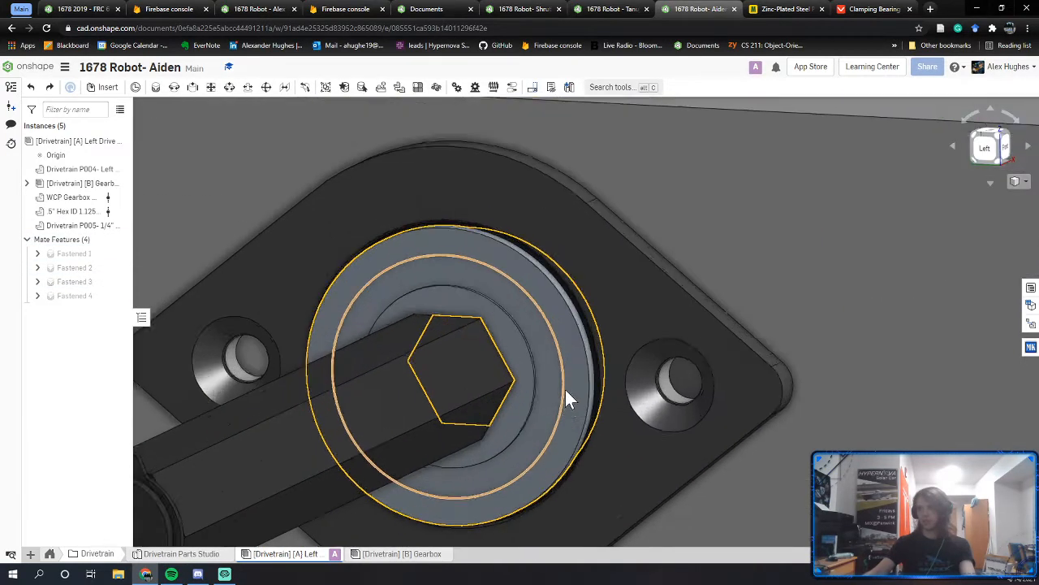
{"action": "right_click_drag", "start_coordinate": [566, 398], "coordinate": [511, 361]}
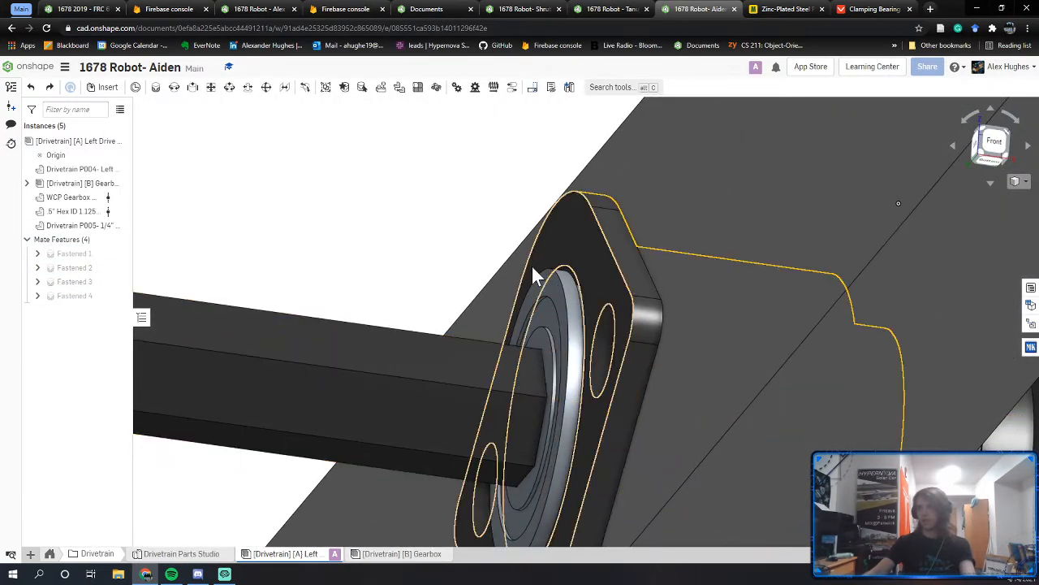
{"action": "scroll", "coordinate": [572, 271], "scroll_direction": "up", "scroll_amount": 5}
{"action": "right_click_drag", "start_coordinate": [642, 283], "coordinate": [641, 289]}
{"action": "scroll", "coordinate": [629, 296], "scroll_direction": "up", "scroll_amount": 5}
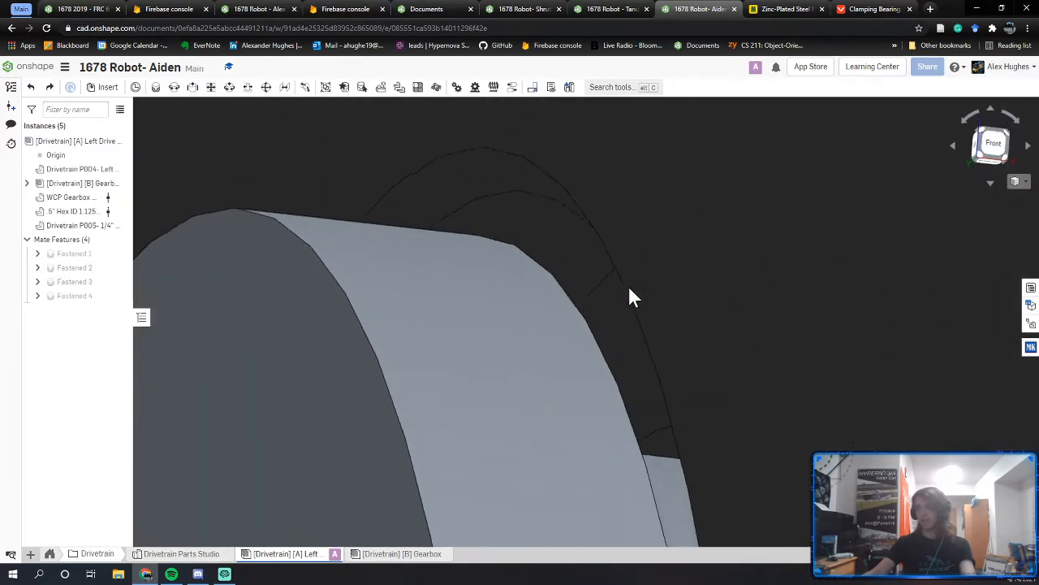
{"action": "left_click", "coordinate": [571, 320]}
{"action": "scroll", "coordinate": [554, 341], "scroll_direction": "down", "scroll_amount": 5}
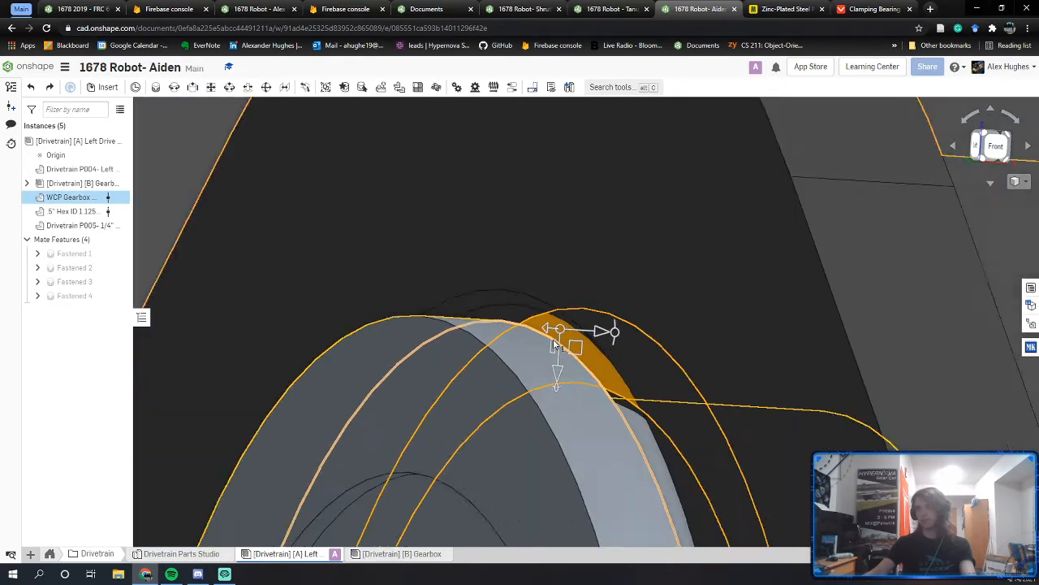
{"action": "scroll", "coordinate": [554, 345], "scroll_direction": "down", "scroll_amount": 10}
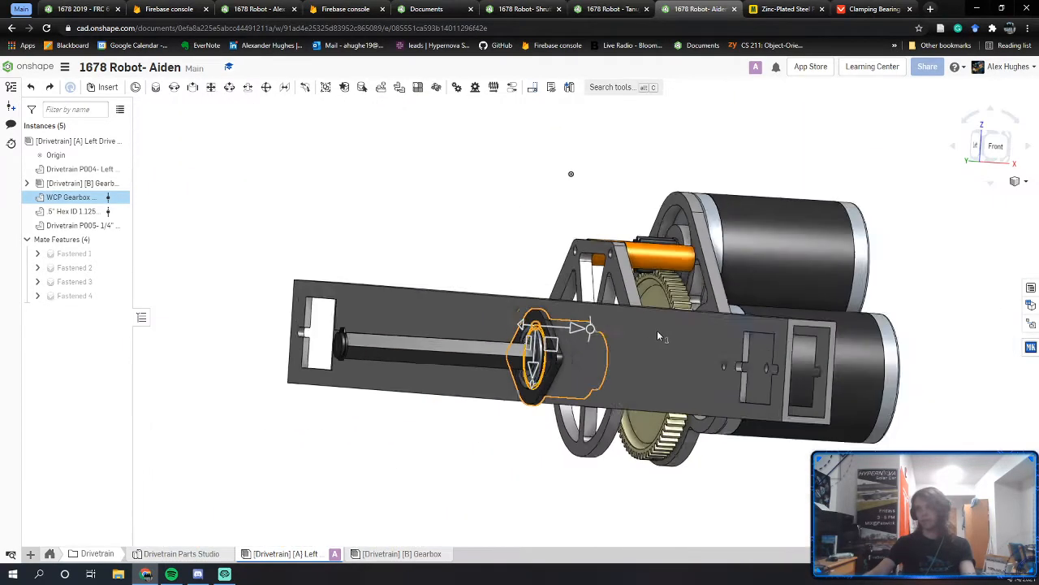
{"action": "left_click", "coordinate": [514, 258]}
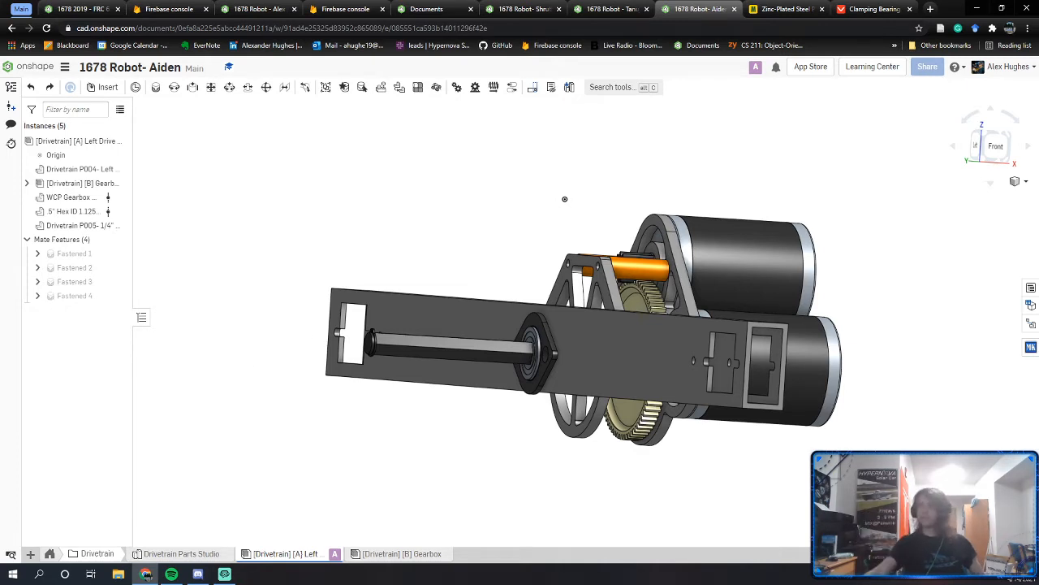
{"action": "left_click", "coordinate": [602, 10]}
{"action": "left_click", "coordinate": [549, 112]}
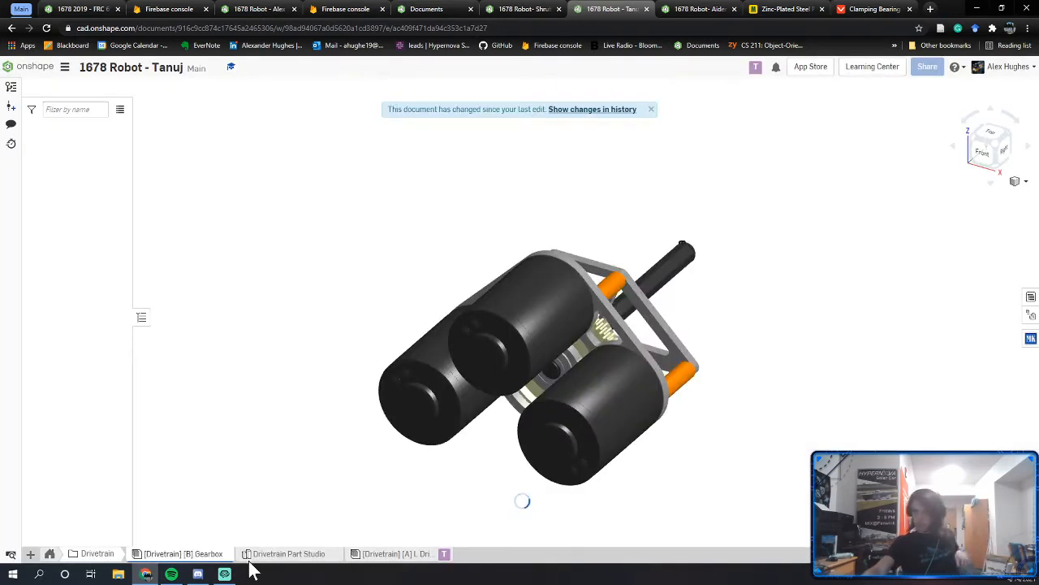
{"action": "left_click", "coordinate": [377, 556]}
{"action": "right_click_drag", "start_coordinate": [573, 396], "coordinate": [540, 482]}
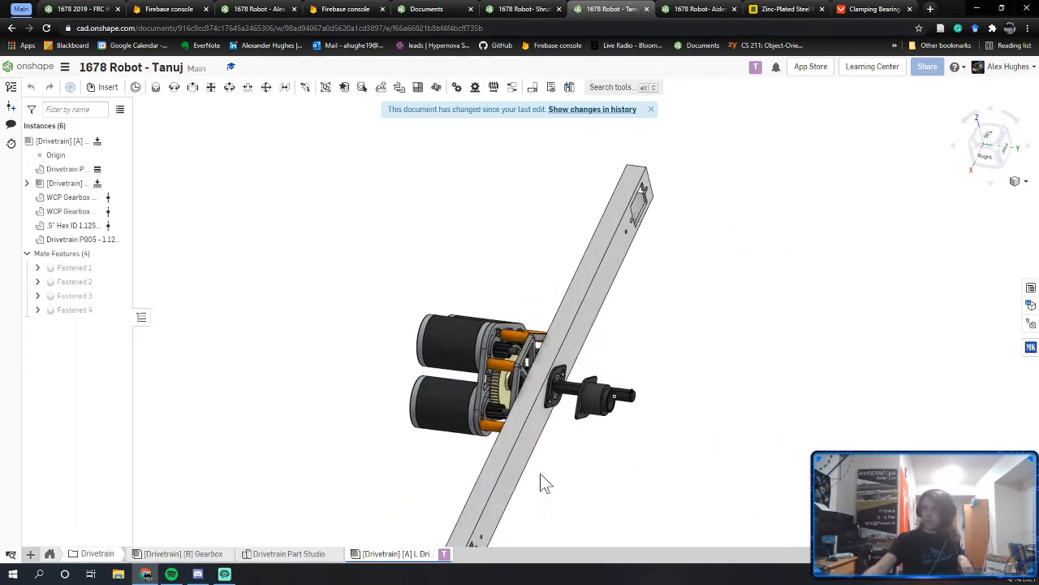
{"action": "scroll", "coordinate": [601, 398], "scroll_direction": "up", "scroll_amount": 3}
{"action": "right_click_drag", "start_coordinate": [528, 394], "coordinate": [540, 398]}
{"action": "right_click", "coordinate": [75, 142]}
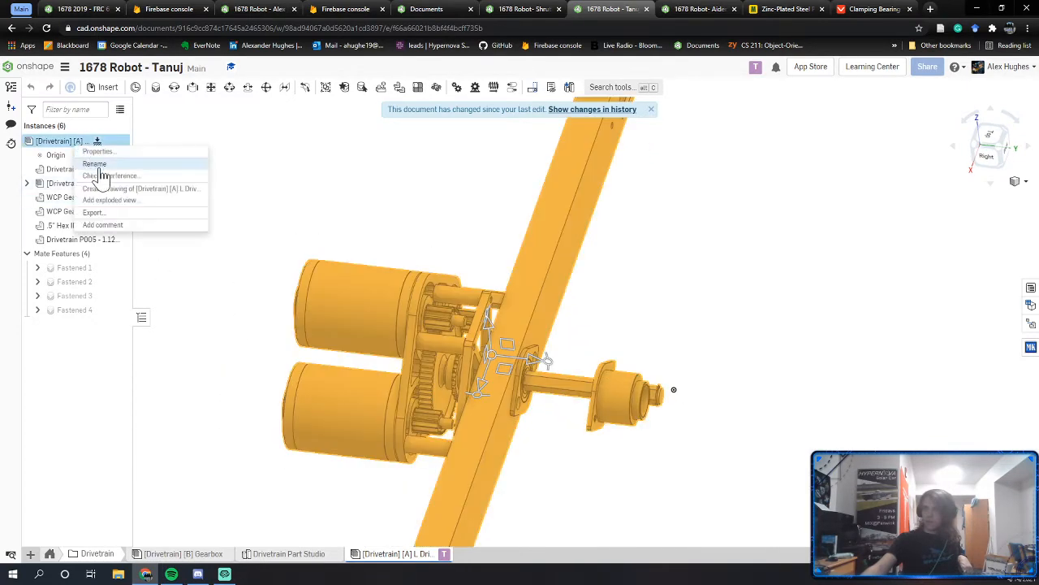
{"action": "left_click", "coordinate": [97, 186]}
{"action": "scroll", "coordinate": [496, 353], "scroll_direction": "up", "scroll_amount": 5}
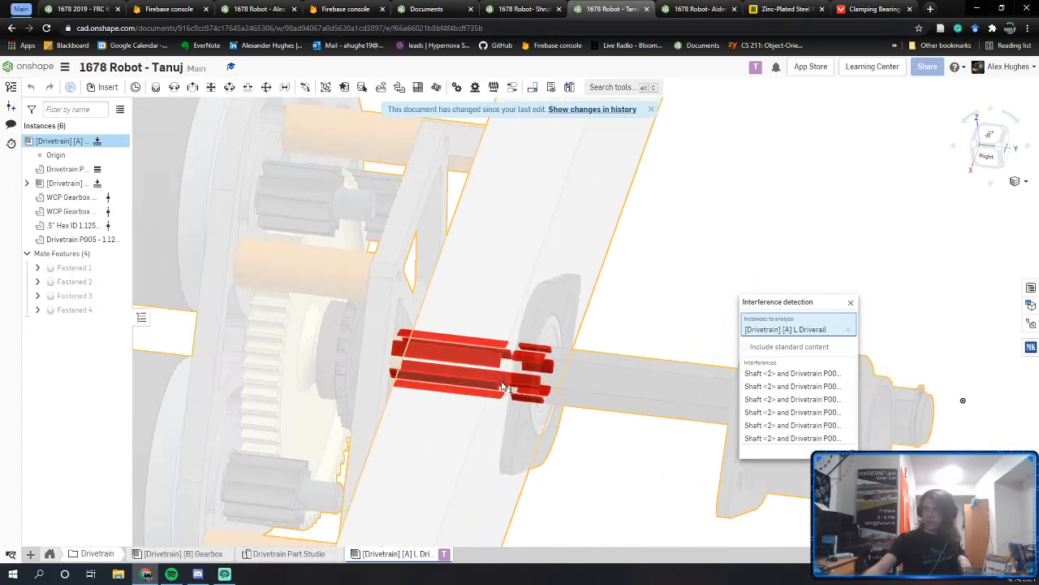
{"action": "right_click_drag", "start_coordinate": [481, 342], "coordinate": [416, 350]}
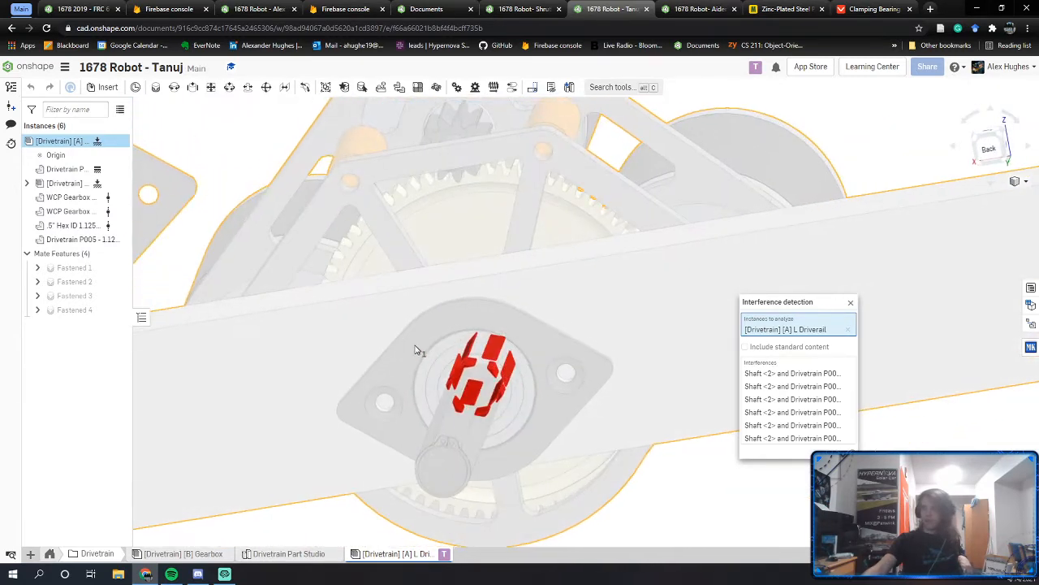
{"action": "scroll", "coordinate": [488, 376], "scroll_direction": "up", "scroll_amount": 1}
{"action": "right_click_drag", "start_coordinate": [488, 375], "coordinate": [501, 355]}
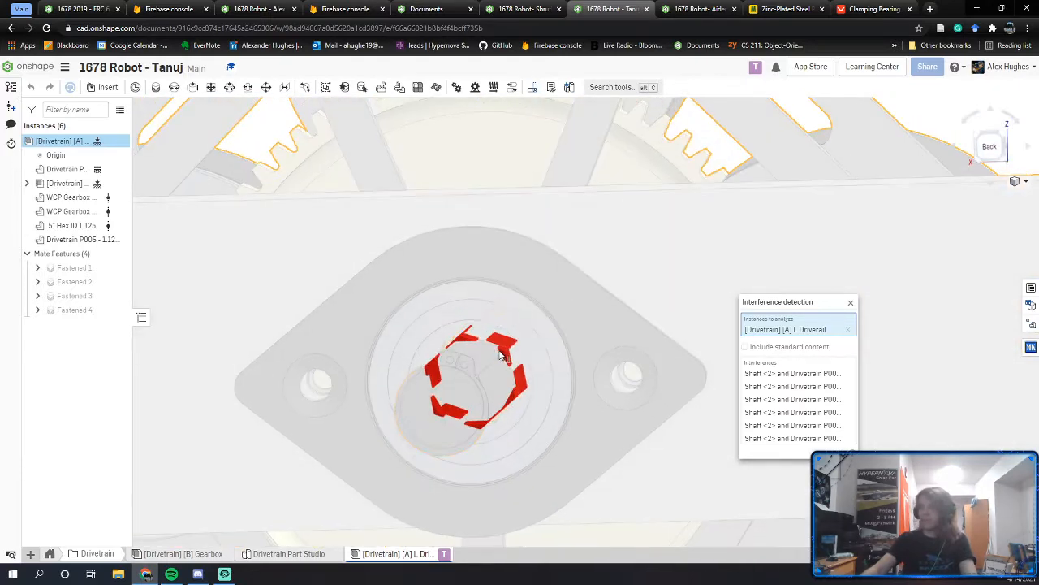
{"action": "left_click", "coordinate": [850, 305]}
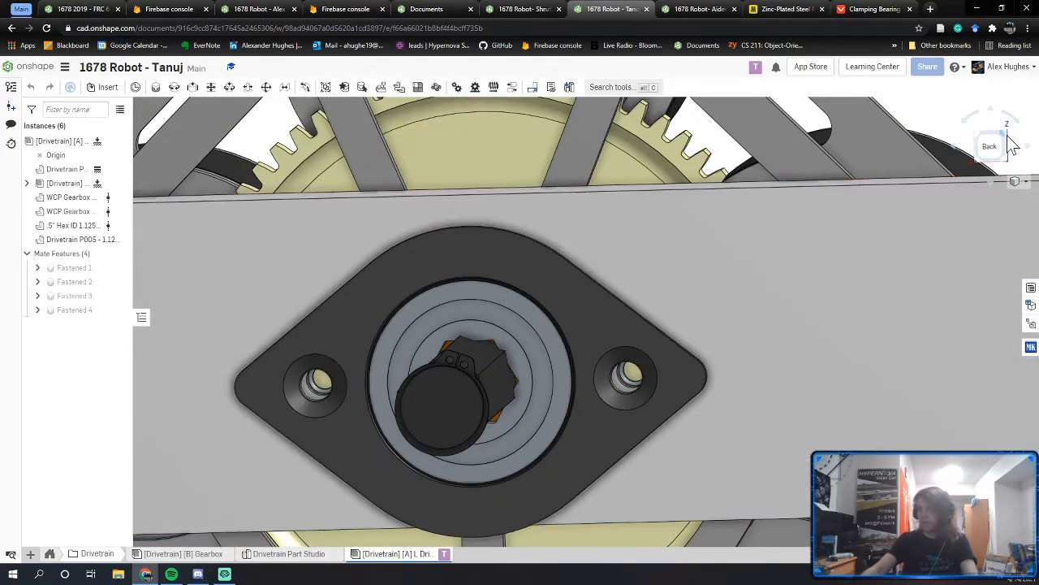
{"action": "left_click", "coordinate": [992, 150]}
{"action": "scroll", "coordinate": [582, 391], "scroll_direction": "up", "scroll_amount": 10}
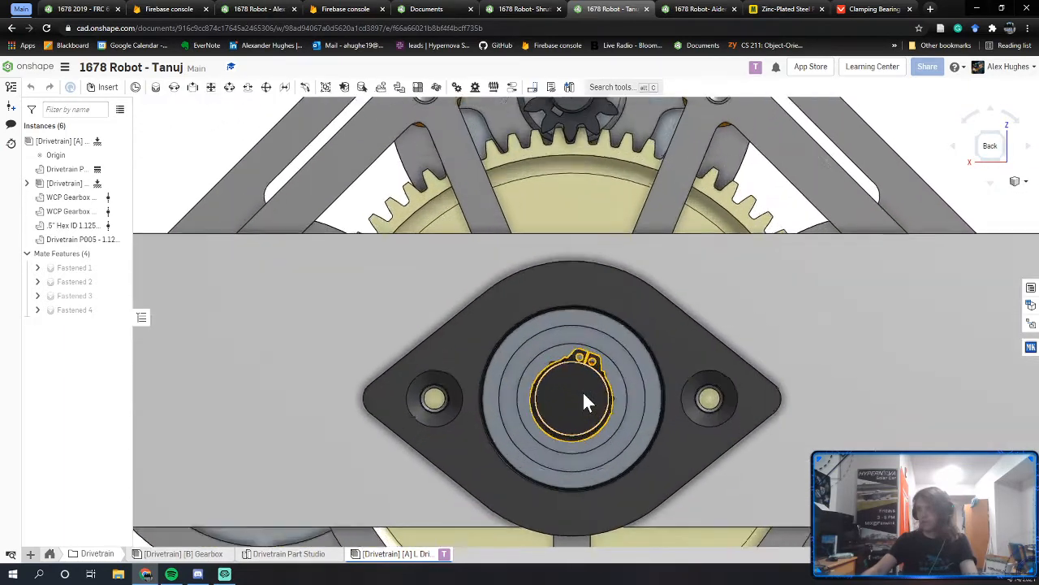
{"action": "right_click_drag", "start_coordinate": [582, 390], "coordinate": [647, 367]}
{"action": "left_click", "coordinate": [668, 358]}
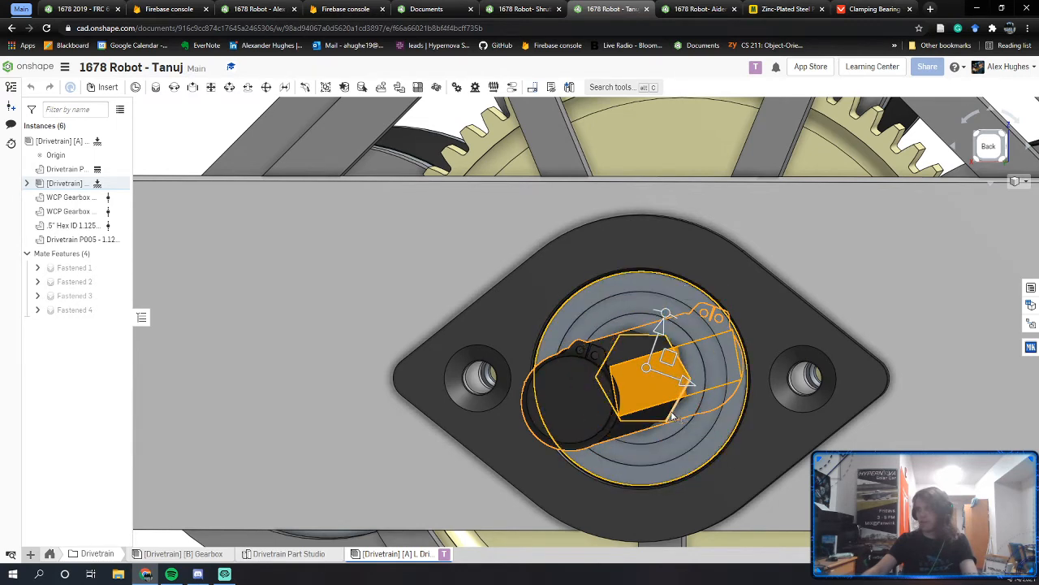
{"action": "middle_click_drag", "start_coordinate": [675, 414], "coordinate": [567, 368]}
{"action": "middle_click_drag", "start_coordinate": [728, 479], "coordinate": [522, 371]}
{"action": "left_click", "coordinate": [664, 505]}
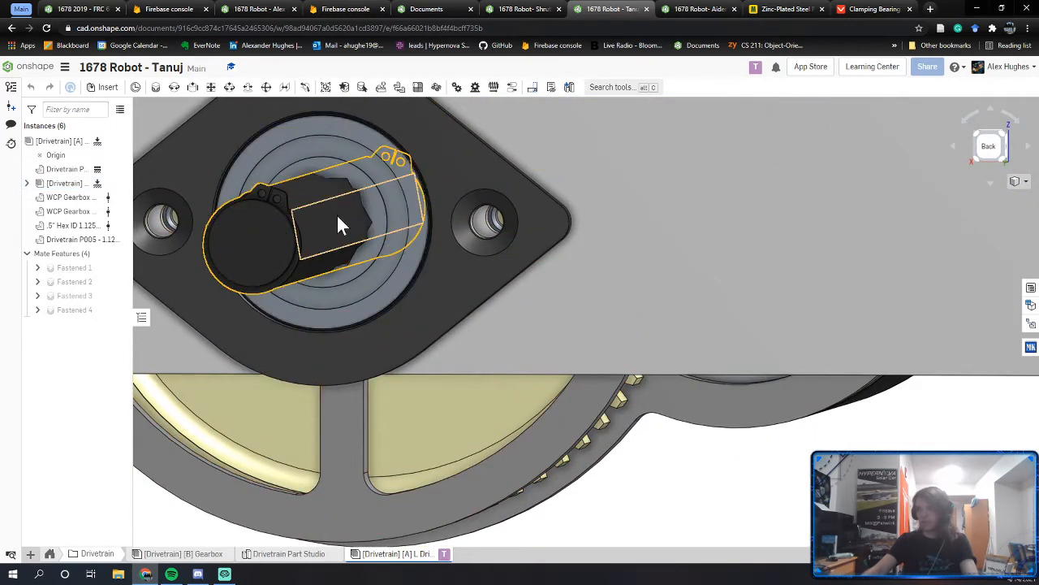
{"action": "middle_click_drag", "start_coordinate": [371, 266], "coordinate": [479, 389]}
{"action": "scroll", "coordinate": [383, 323], "scroll_direction": "down", "scroll_amount": 2}
{"action": "key", "text": "f"}
{"action": "right_click_drag", "start_coordinate": [601, 358], "coordinate": [557, 371]}
{"action": "scroll", "coordinate": [581, 393], "scroll_direction": "up", "scroll_amount": 7}
{"action": "scroll", "coordinate": [592, 379], "scroll_direction": "up", "scroll_amount": 1}
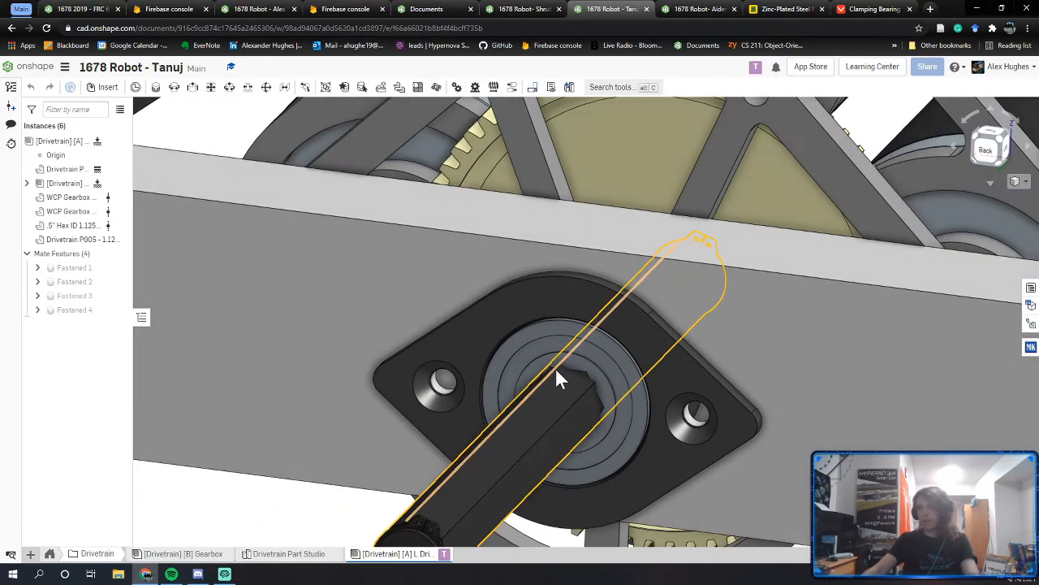
{"action": "scroll", "coordinate": [569, 375], "scroll_direction": "up", "scroll_amount": 4}
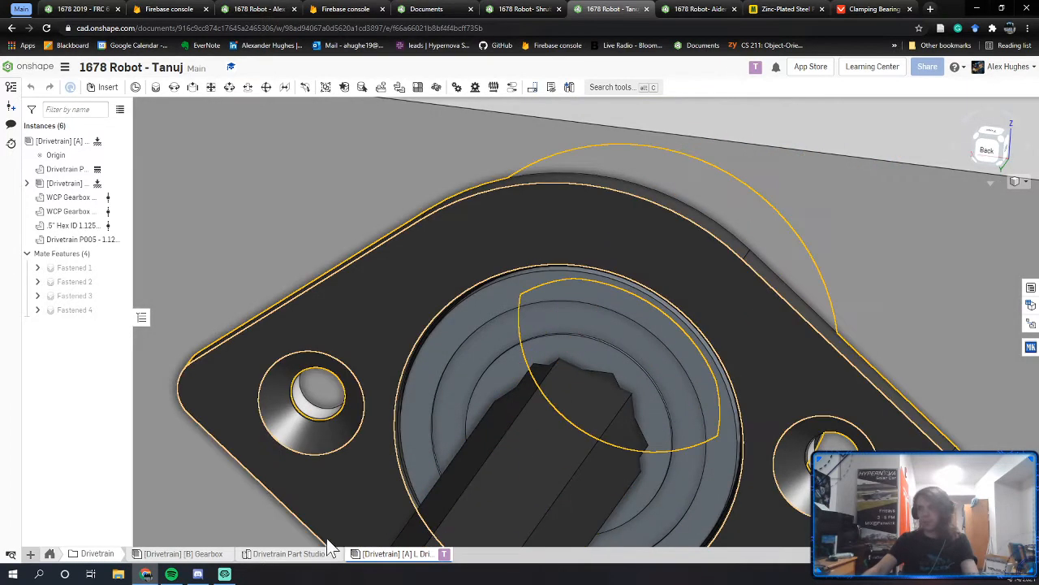
{"action": "left_click", "coordinate": [207, 553]}
{"action": "right_click_drag", "start_coordinate": [645, 341], "coordinate": [494, 334]}
{"action": "left_click", "coordinate": [987, 149]}
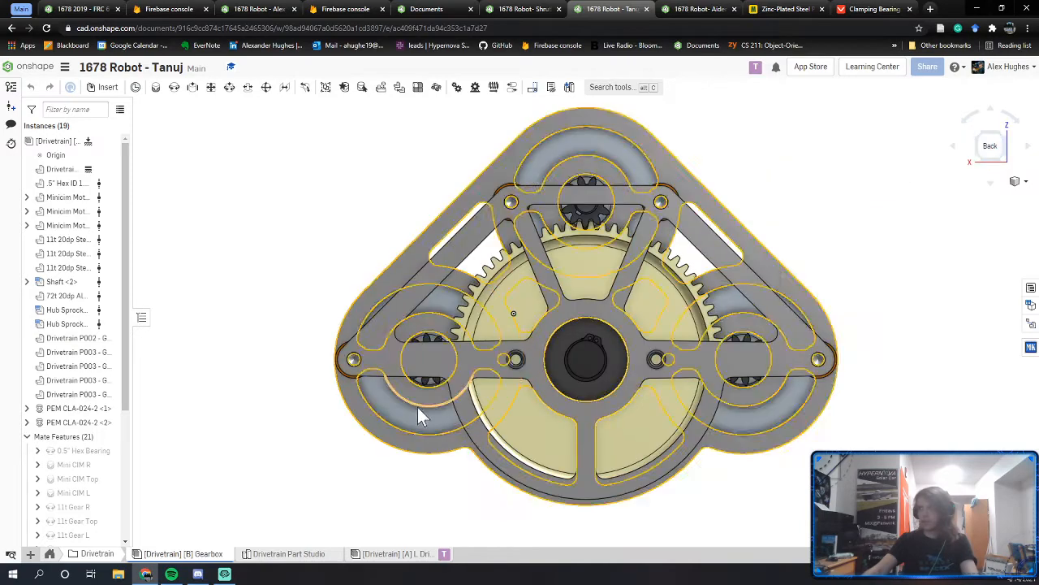
Step: Review the 0.5" Hex Bearing revolute mate around the hub and confirm it
{"action": "scroll", "coordinate": [557, 353], "scroll_direction": "up", "scroll_amount": 6}
{"action": "right_click_drag", "start_coordinate": [617, 349], "coordinate": [631, 359]}
{"action": "scroll", "coordinate": [95, 398], "scroll_direction": "down", "scroll_amount": 5}
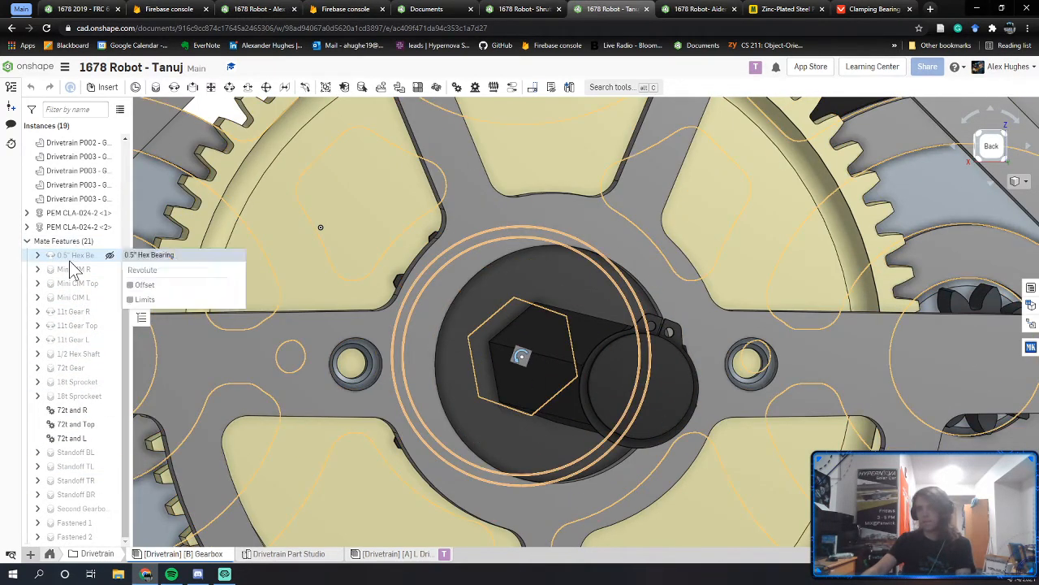
{"action": "scroll", "coordinate": [539, 327], "scroll_direction": "down", "scroll_amount": 4}
{"action": "right_click_drag", "start_coordinate": [539, 327], "coordinate": [349, 332]}
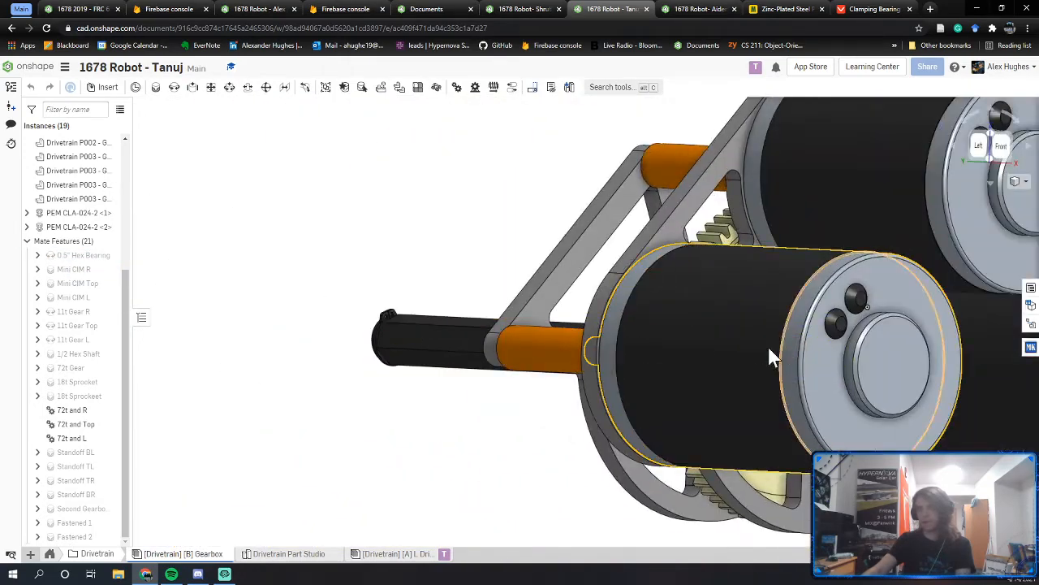
{"action": "right_click_drag", "start_coordinate": [768, 346], "coordinate": [872, 405]}
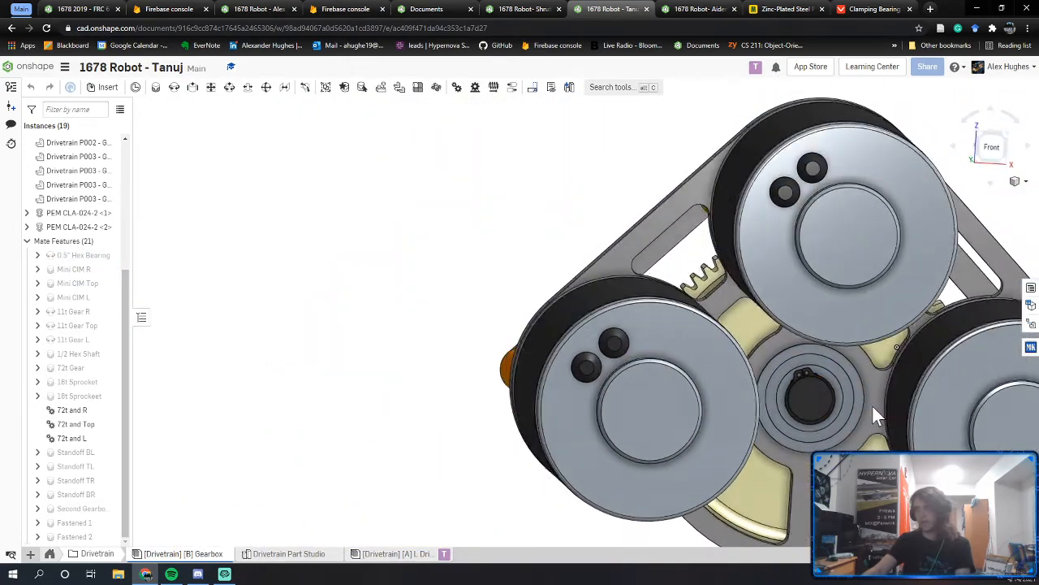
{"action": "scroll", "coordinate": [795, 381], "scroll_direction": "up", "scroll_amount": 5}
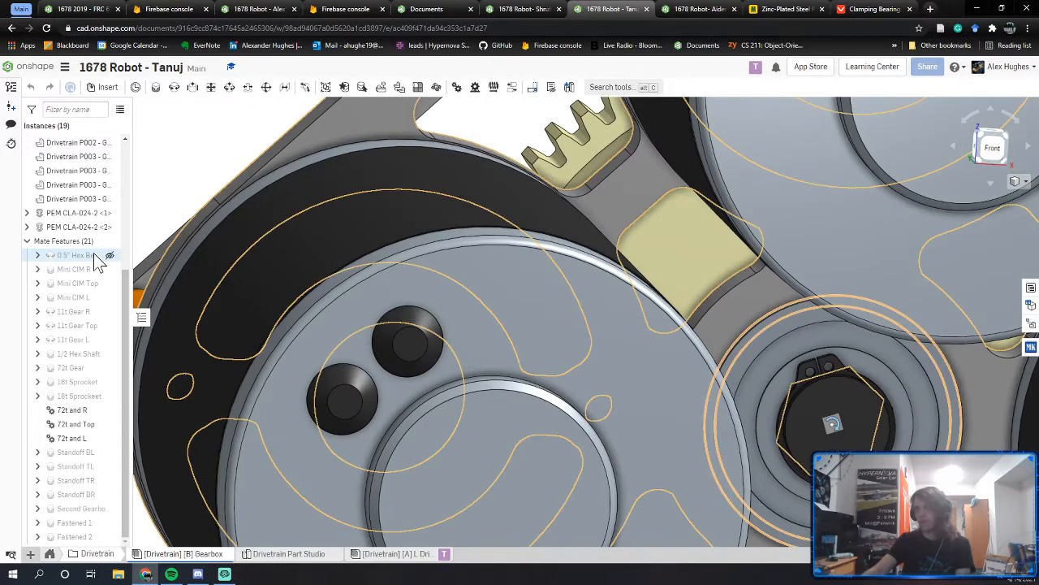
{"action": "double_click", "coordinate": [95, 254]}
{"action": "middle_click_drag", "start_coordinate": [914, 376], "coordinate": [815, 315]}
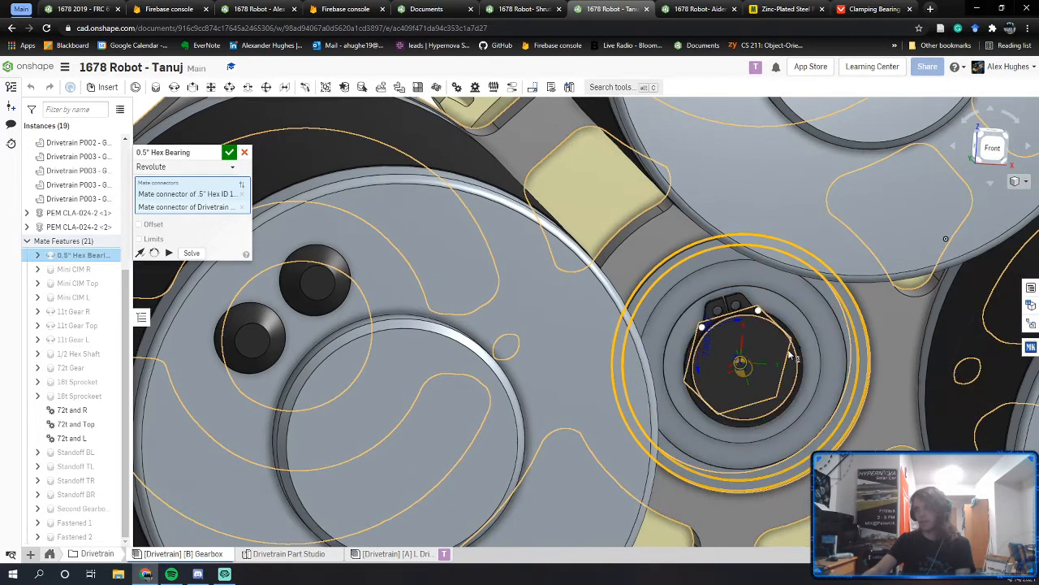
{"action": "right_click_drag", "start_coordinate": [792, 355], "coordinate": [785, 341]}
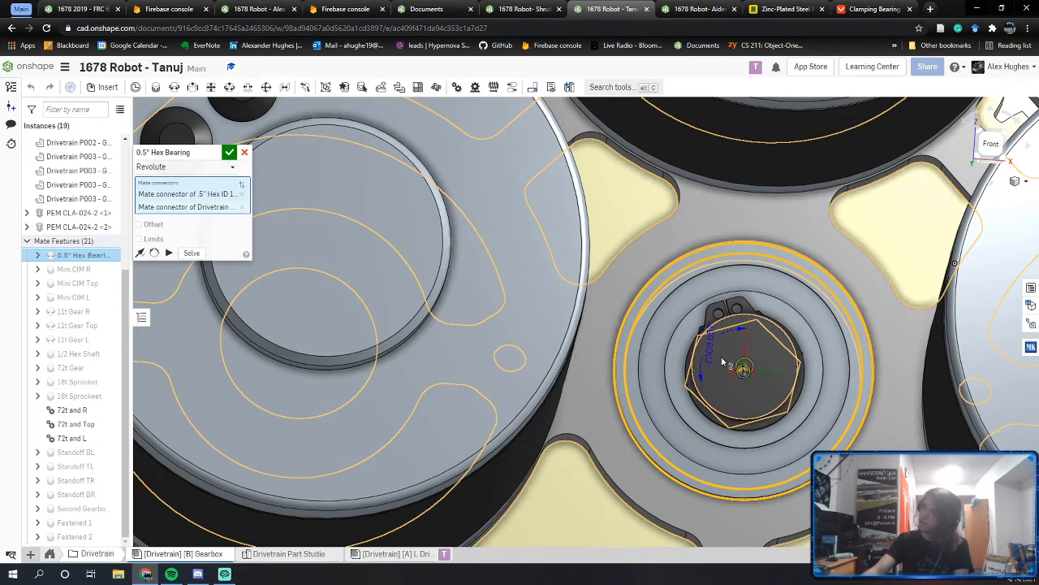
{"action": "right_click_drag", "start_coordinate": [721, 360], "coordinate": [728, 367]}
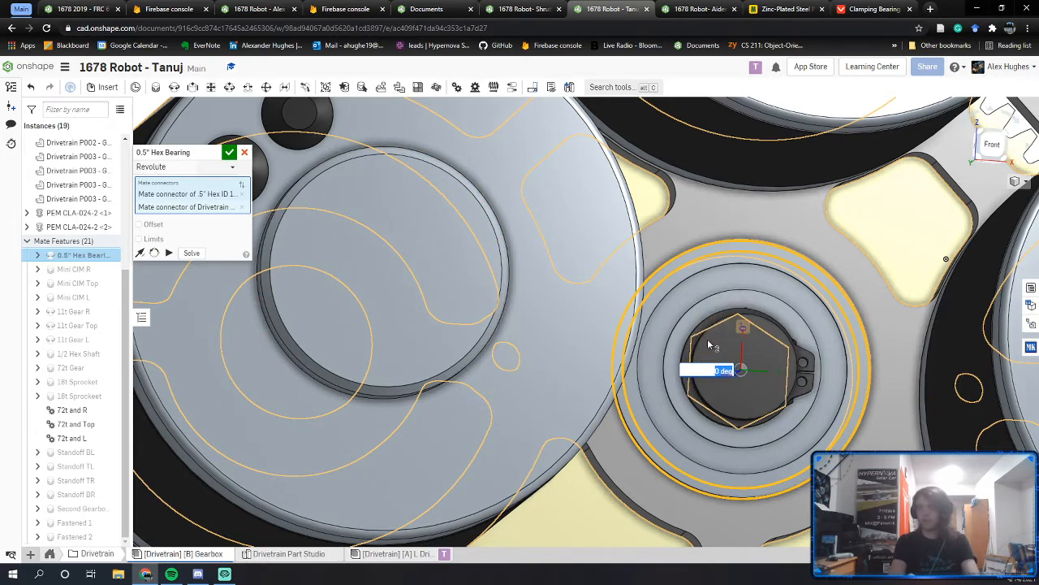
{"action": "left_click", "coordinate": [229, 154]}
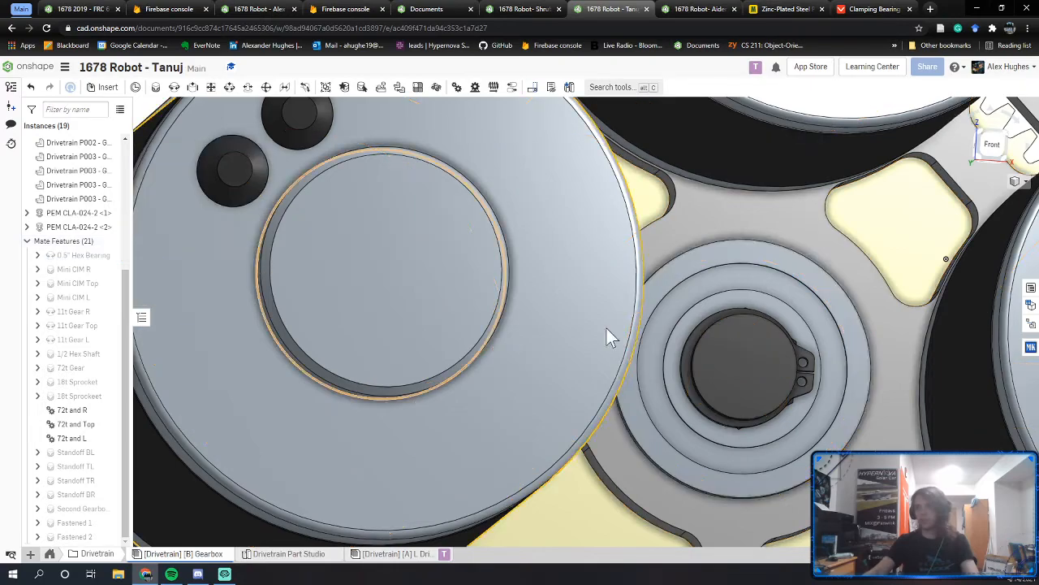
Step: View the gearbox shaft from the back, then open the [Drivetrain] [A] L Drive Rail assembly
{"action": "right_click_drag", "start_coordinate": [607, 328], "coordinate": [820, 368]}
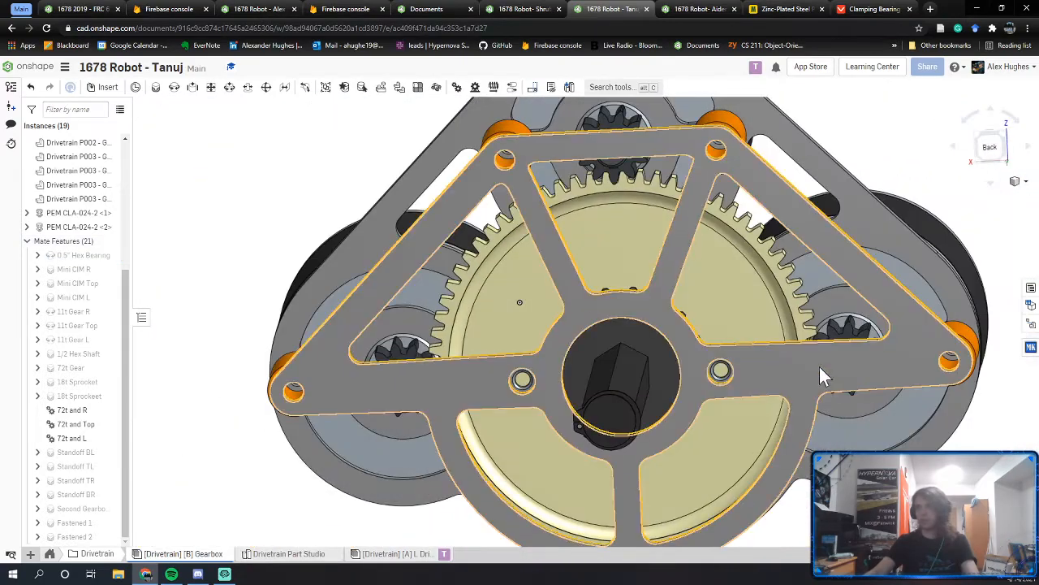
{"action": "left_click", "coordinate": [986, 154]}
{"action": "scroll", "coordinate": [591, 363], "scroll_direction": "up", "scroll_amount": 8}
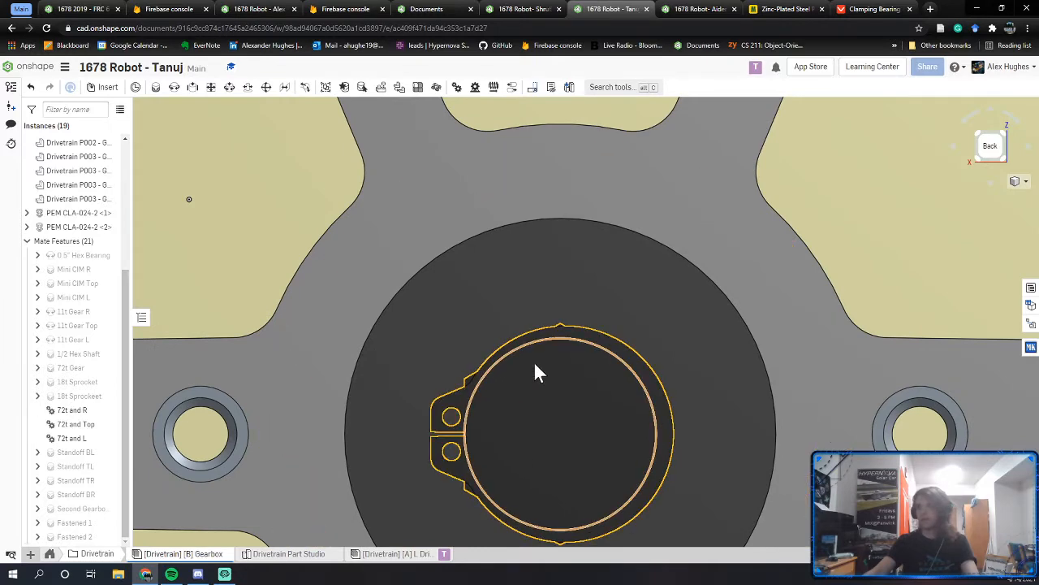
{"action": "right_click_drag", "start_coordinate": [487, 398], "coordinate": [487, 357]}
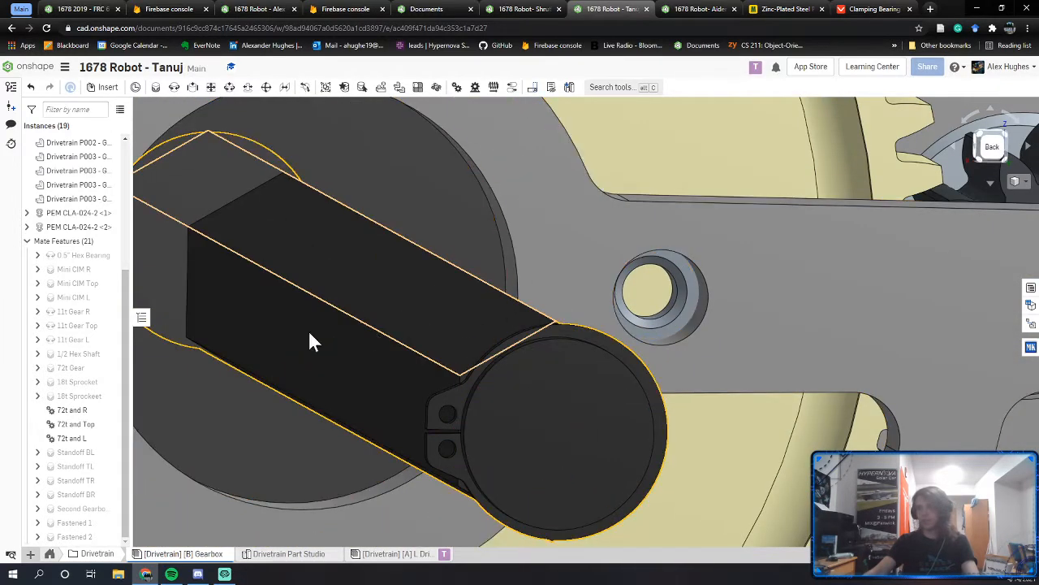
{"action": "left_click", "coordinate": [391, 555]}
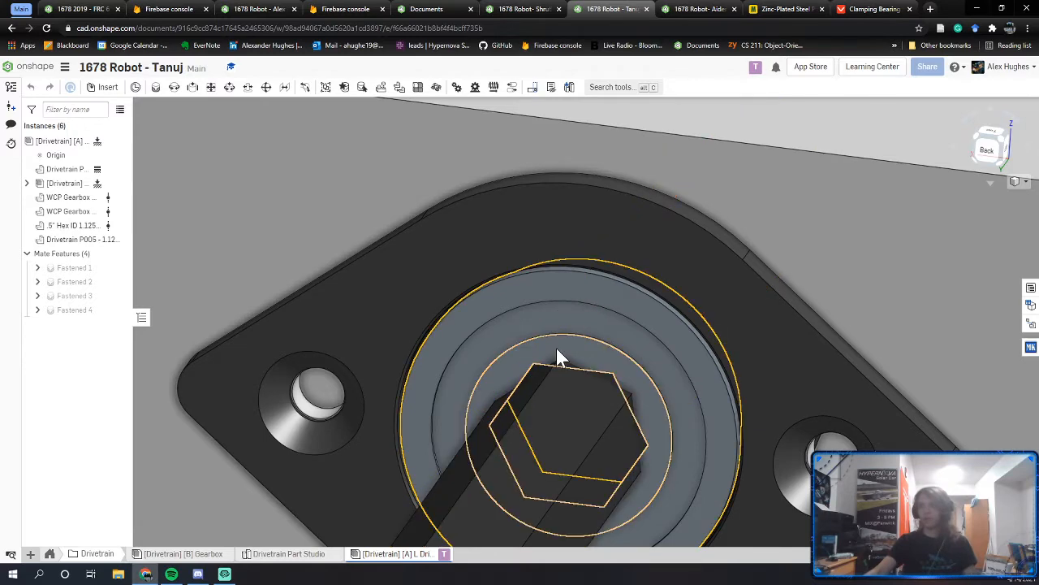
Step: Reorient Fastened 1's secondary axis twice so the bearing's hex bore matches the shaft
{"action": "double_click", "coordinate": [62, 270]}
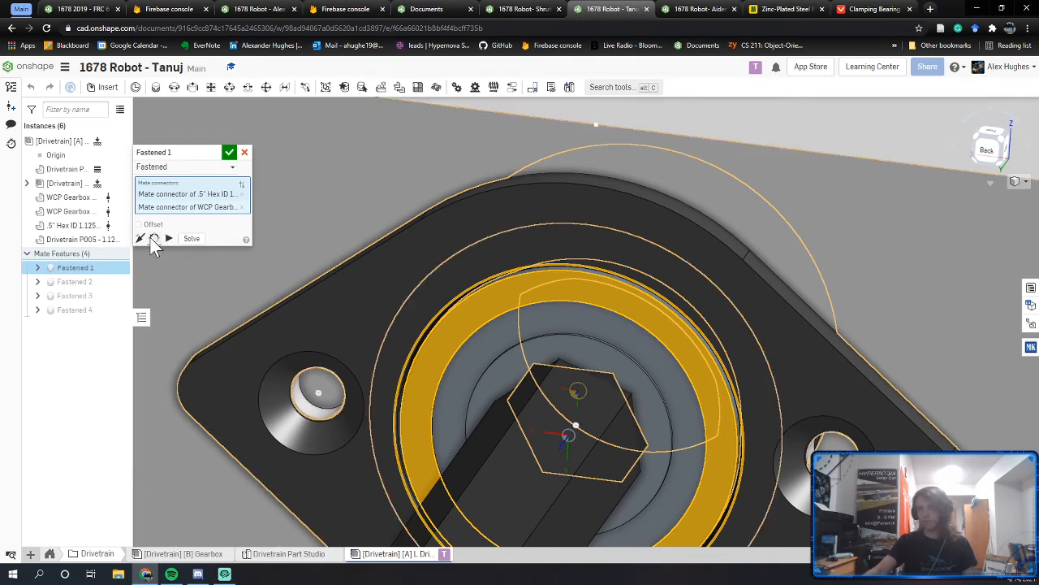
{"action": "left_click", "coordinate": [153, 238]}
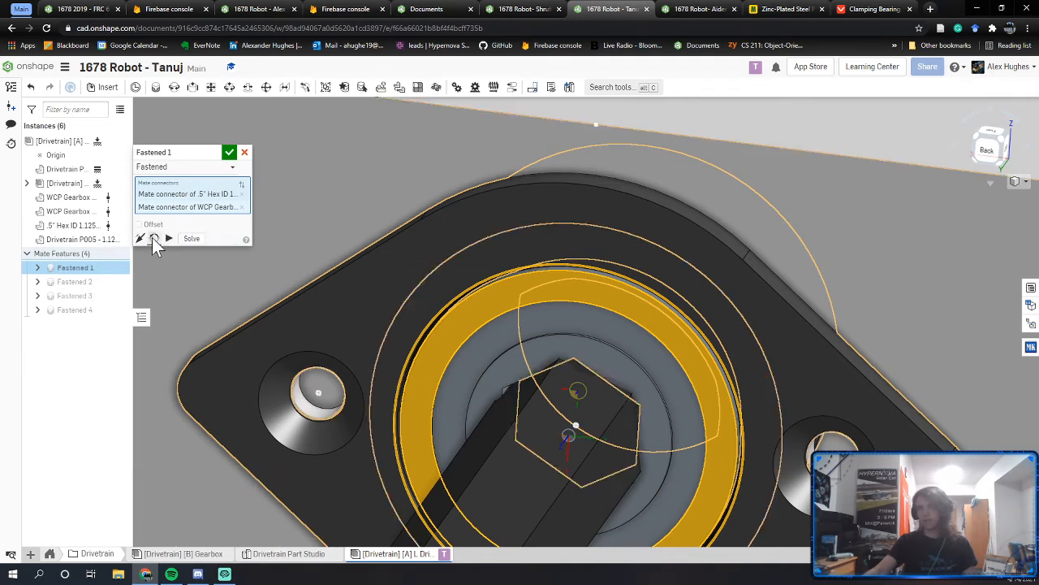
{"action": "left_click", "coordinate": [154, 239]}
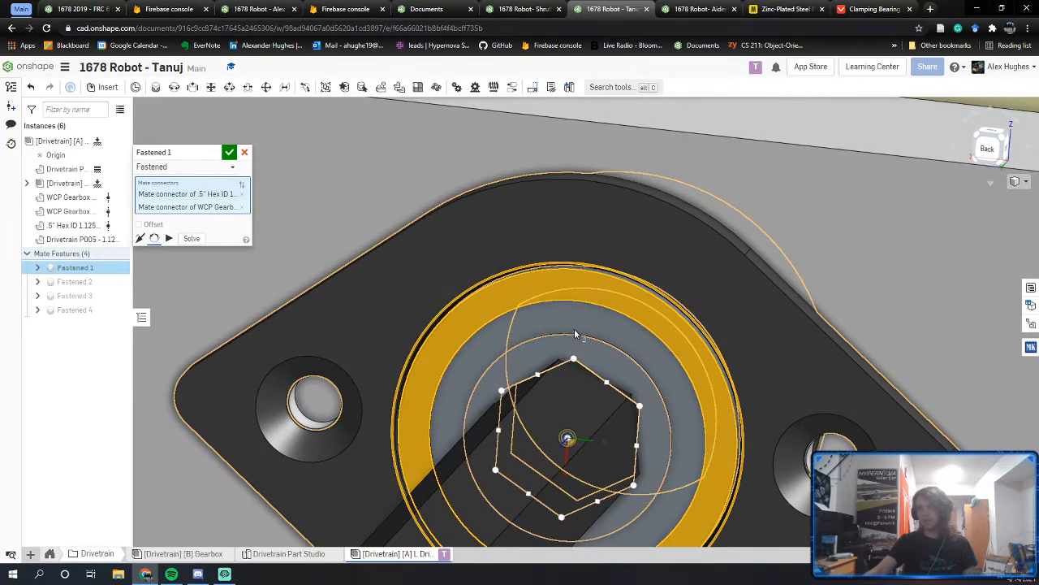
{"action": "left_click", "coordinate": [228, 155]}
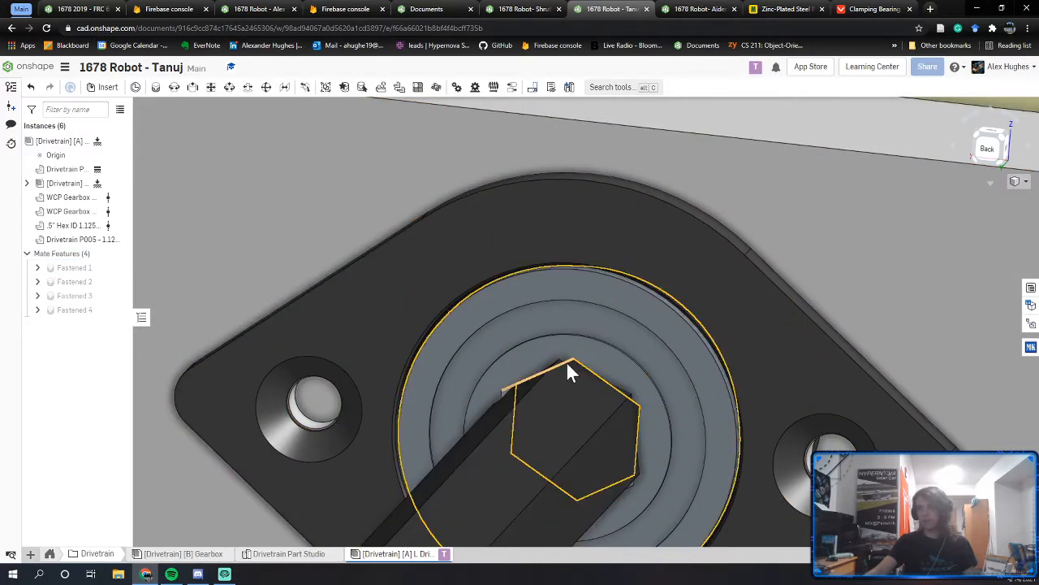
Step: Snap to the back view and open the Gearbox assembly
{"action": "scroll", "coordinate": [569, 362], "scroll_direction": "up", "scroll_amount": 3}
{"action": "scroll", "coordinate": [572, 361], "scroll_direction": "down", "scroll_amount": 5}
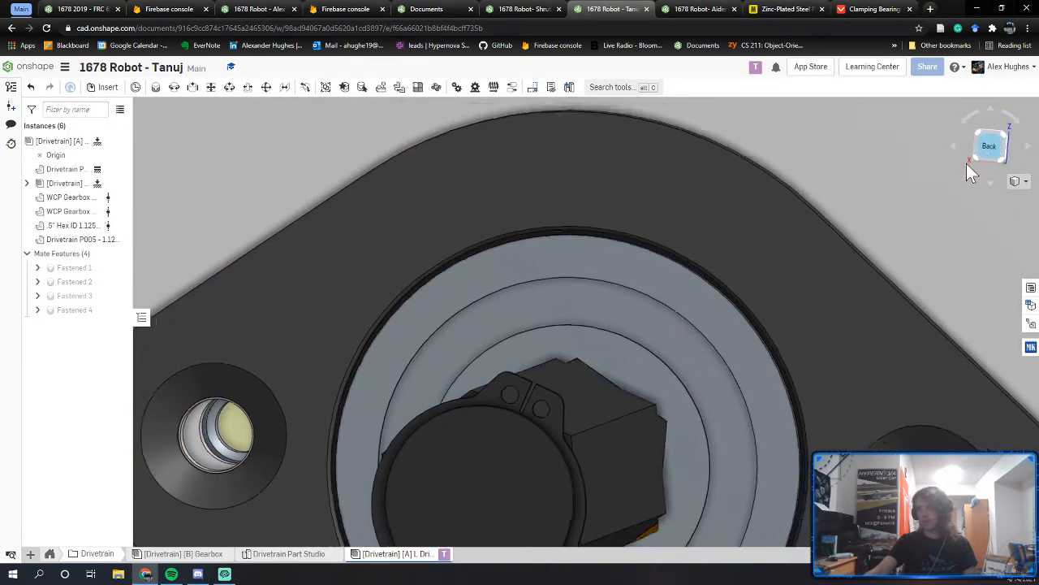
{"action": "left_click", "coordinate": [982, 149]}
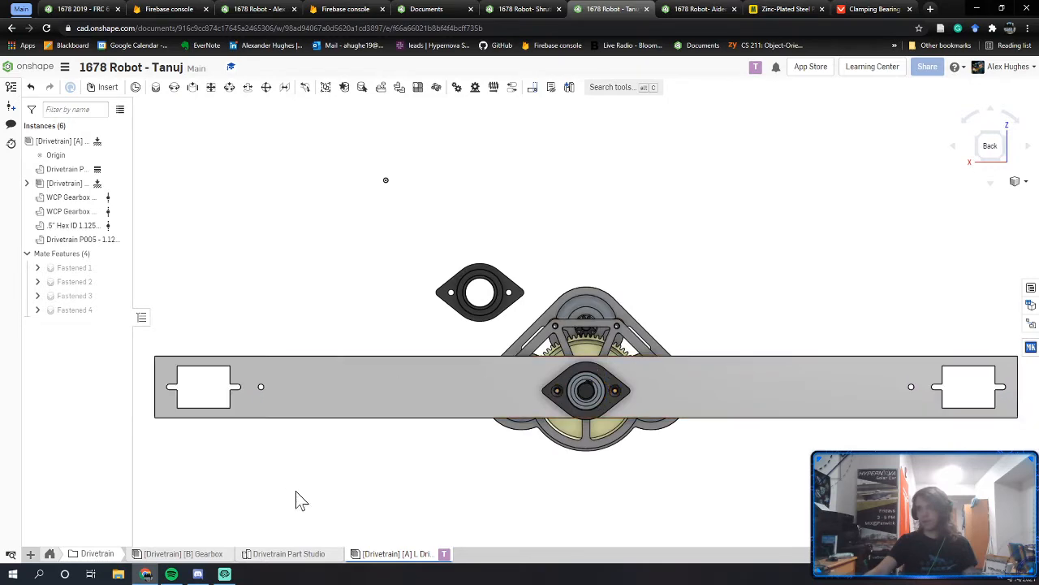
{"action": "left_click", "coordinate": [195, 554]}
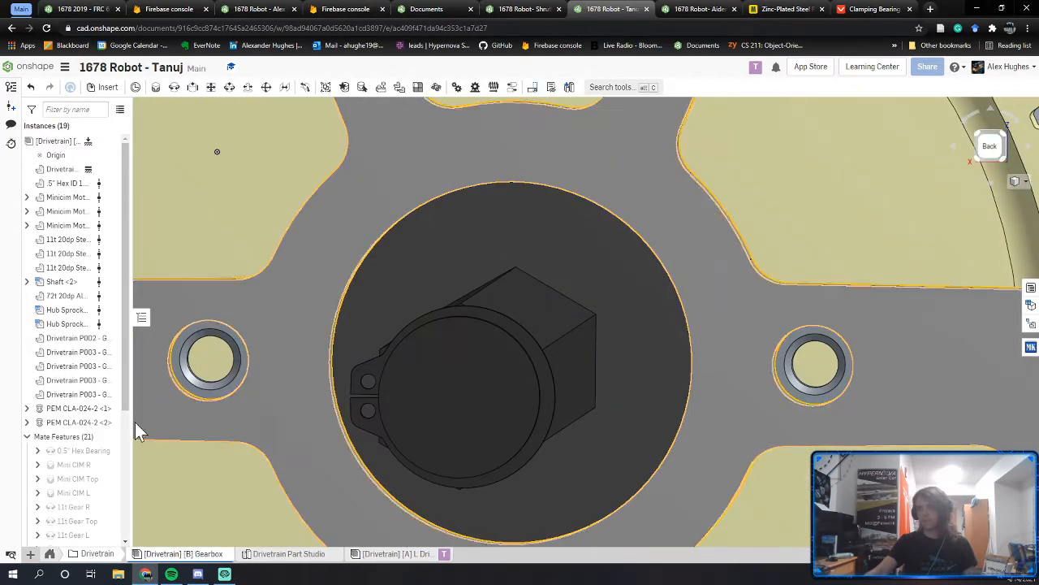
Step: Change the 0.5" Hex Bearing mate type from revolute to Fastened
{"action": "right_click", "coordinate": [85, 456]}
{"action": "left_click", "coordinate": [99, 313]}
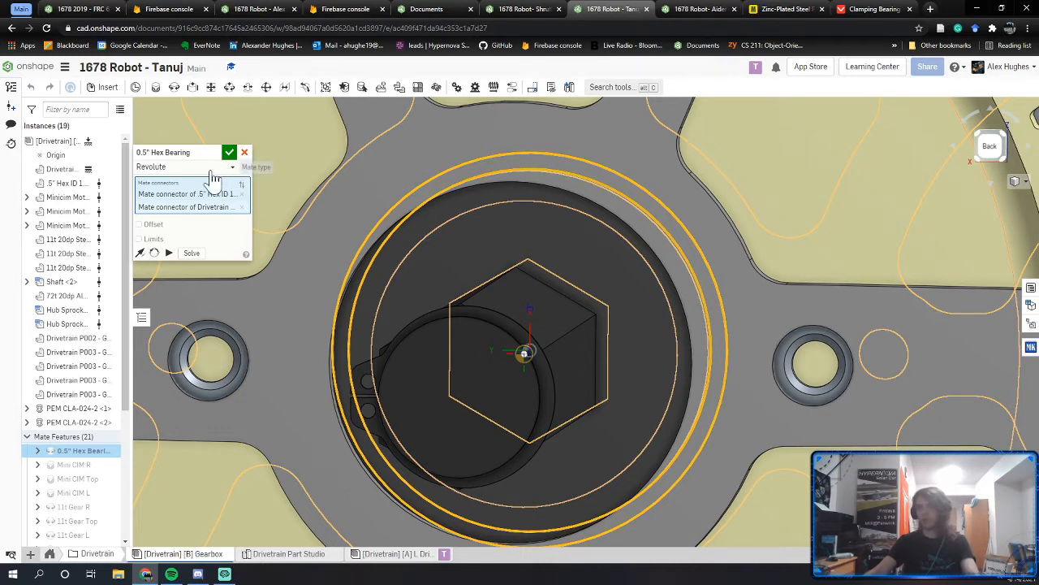
{"action": "left_click", "coordinate": [211, 169]}
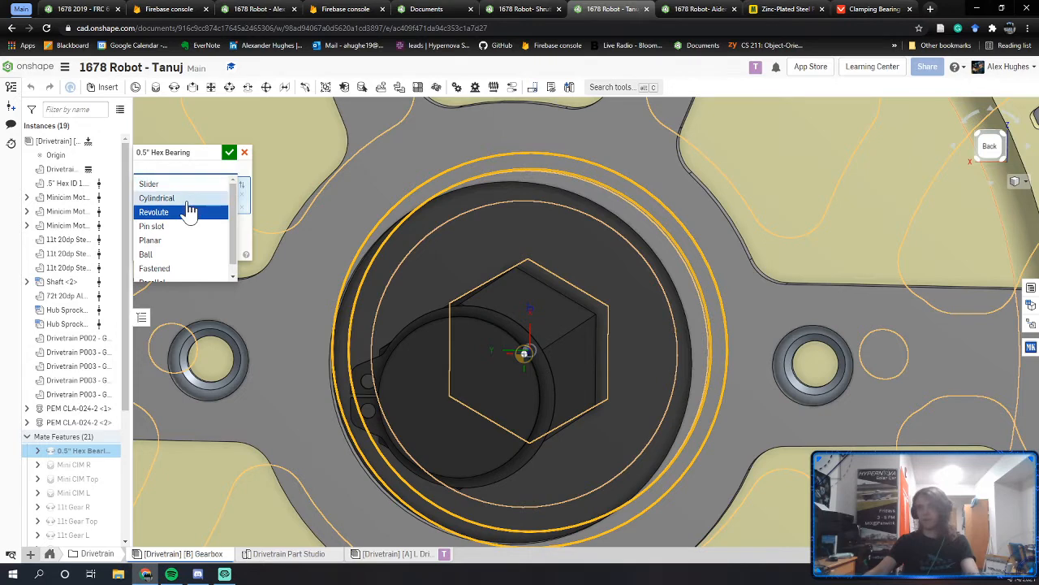
{"action": "left_click", "coordinate": [173, 270]}
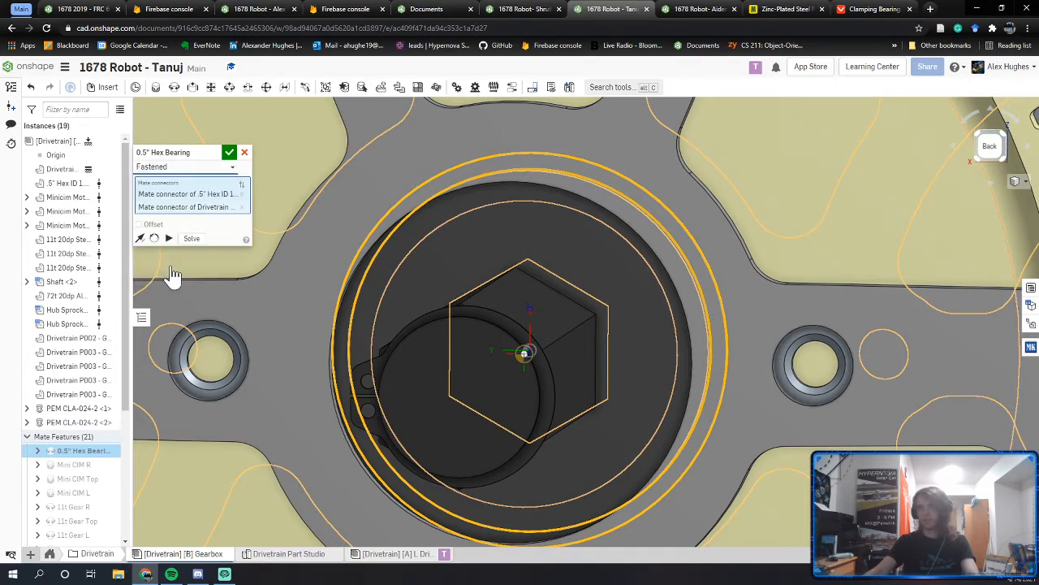
{"action": "left_click", "coordinate": [230, 152]}
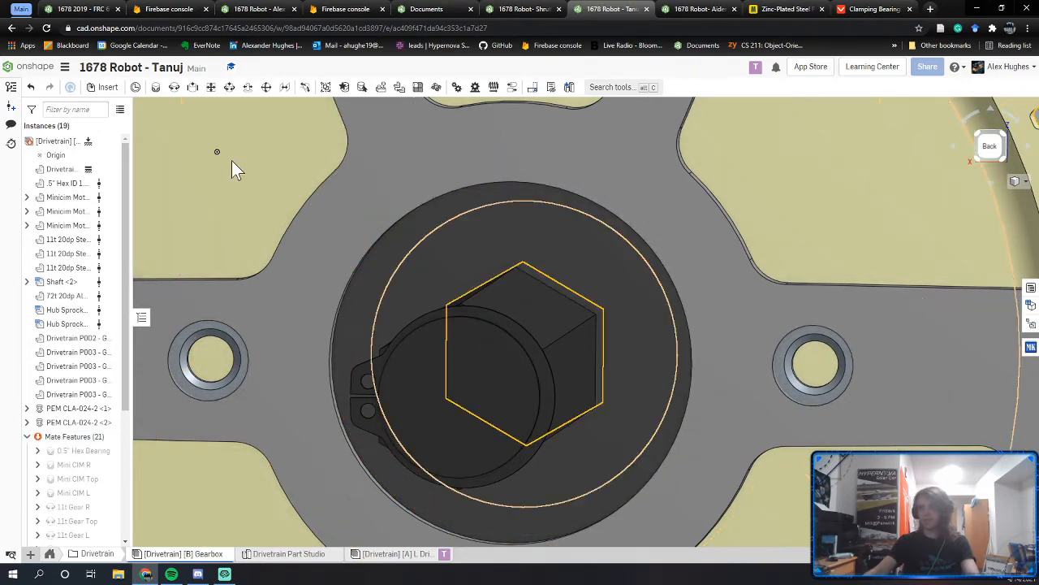
Step: Inspect the hex shaft from the side, then return to the L Drive Rail assembly
{"action": "scroll", "coordinate": [89, 381], "scroll_direction": "down", "scroll_amount": 3}
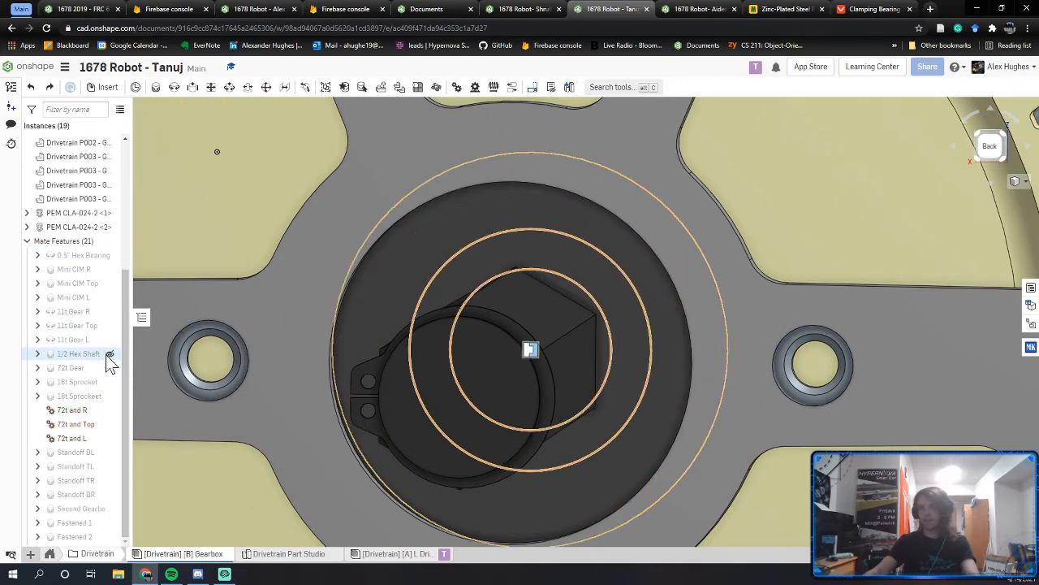
{"action": "scroll", "coordinate": [365, 377], "scroll_direction": "down", "scroll_amount": 5}
{"action": "right_click_drag", "start_coordinate": [403, 380], "coordinate": [585, 412]}
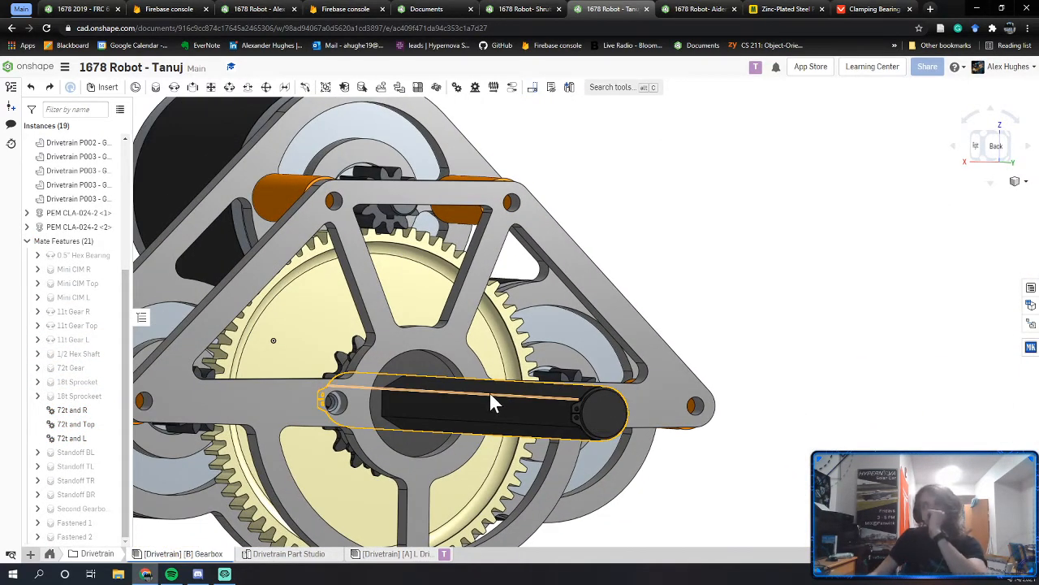
{"action": "right_click_drag", "start_coordinate": [490, 403], "coordinate": [490, 449]}
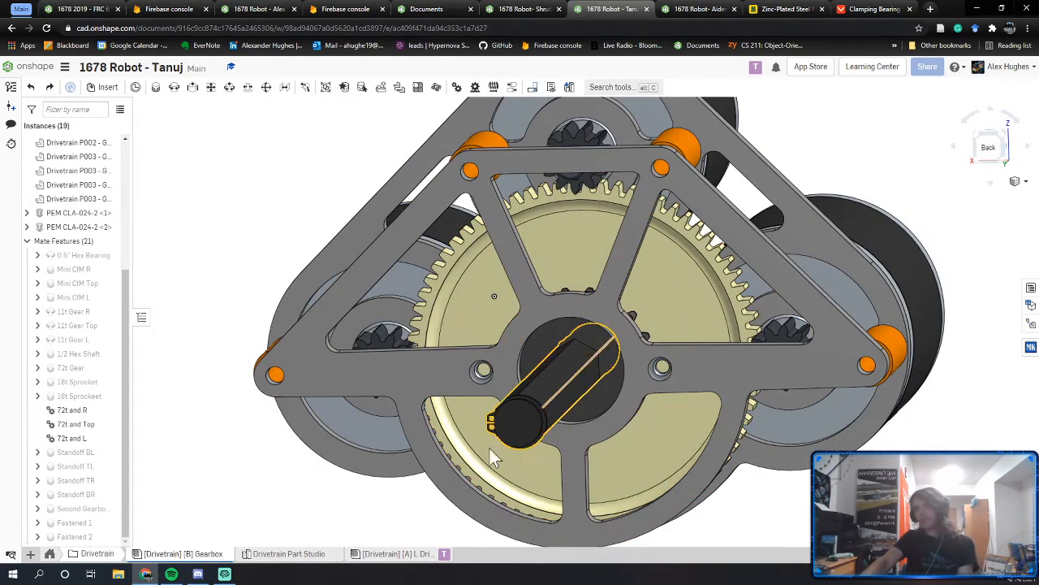
{"action": "left_click", "coordinate": [396, 553]}
{"action": "mouse_move", "coordinate": [587, 391]}
{"action": "right_mouse_down"}
{"action": "mouse_move", "coordinate": [617, 392]}
{"action": "mouse_move", "coordinate": [586, 416]}
{"action": "mouse_move", "coordinate": [573, 402]}
{"action": "right_mouse_up"}
{"action": "scroll", "coordinate": [571, 407], "scroll_direction": "up", "scroll_amount": 3}
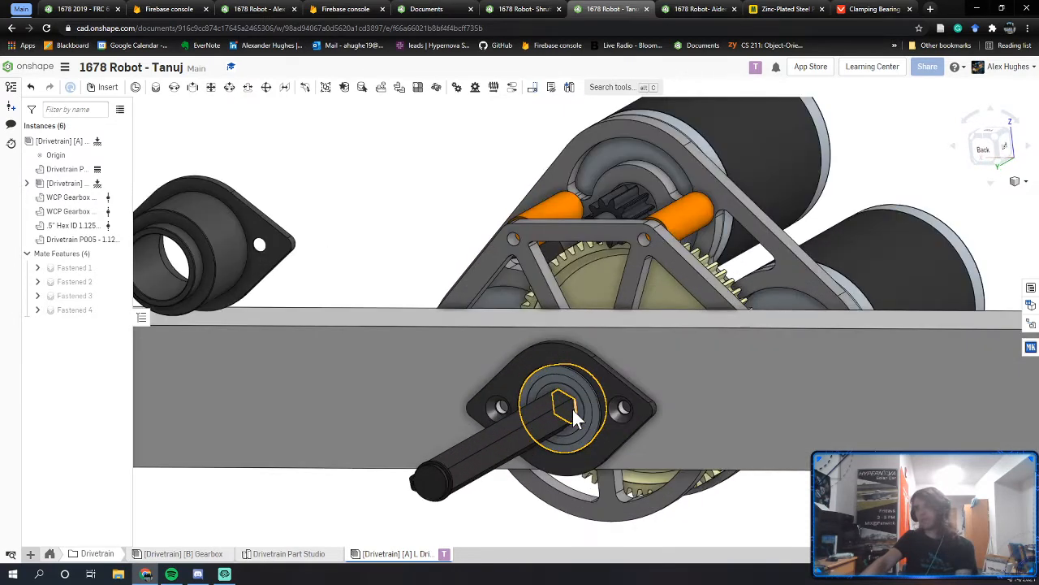
{"action": "scroll", "coordinate": [571, 407], "scroll_direction": "up", "scroll_amount": 3}
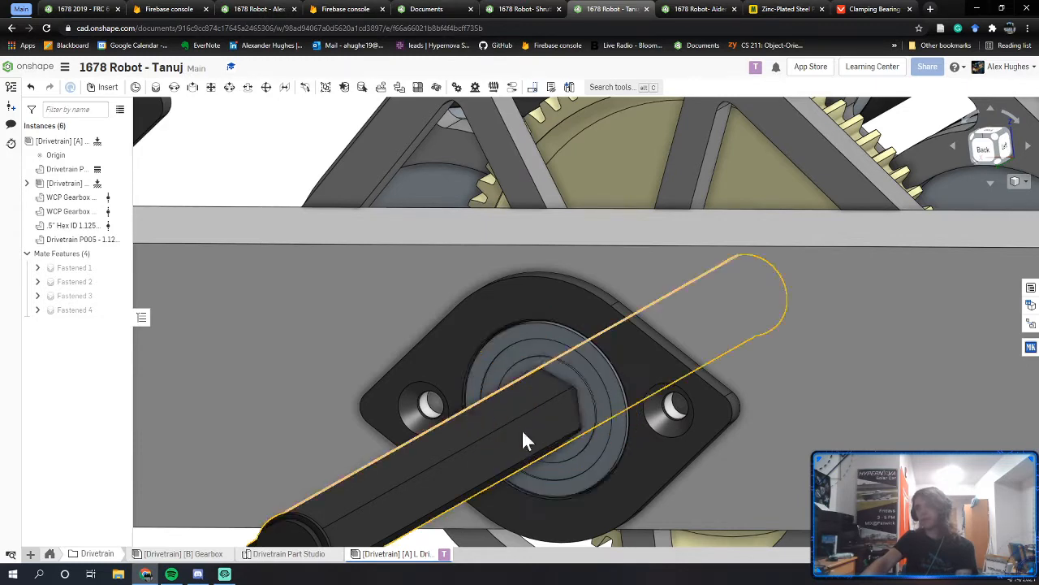
{"action": "right_click_drag", "start_coordinate": [538, 358], "coordinate": [544, 320]}
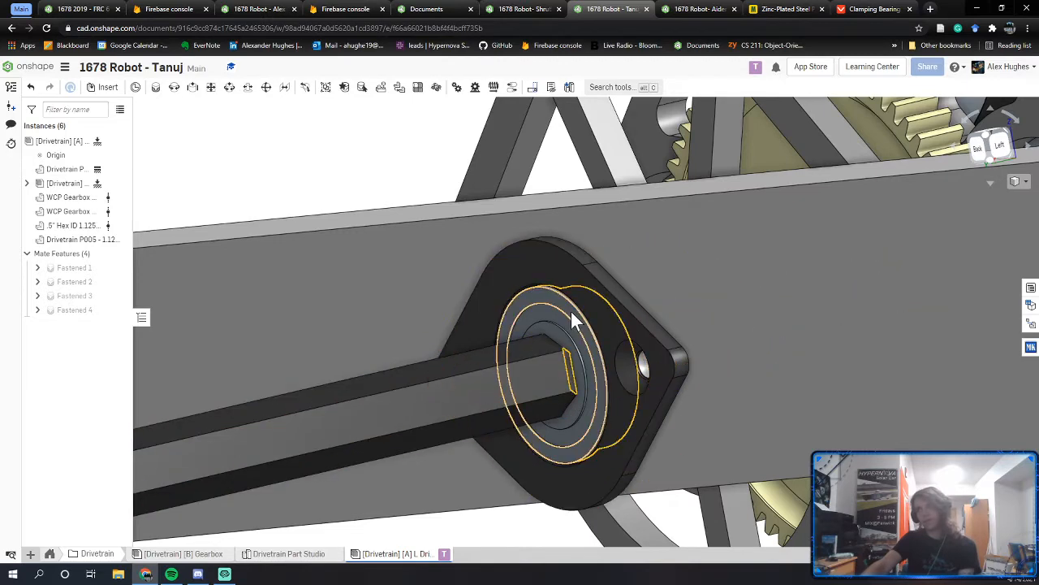
{"action": "right_click_drag", "start_coordinate": [571, 311], "coordinate": [653, 281]}
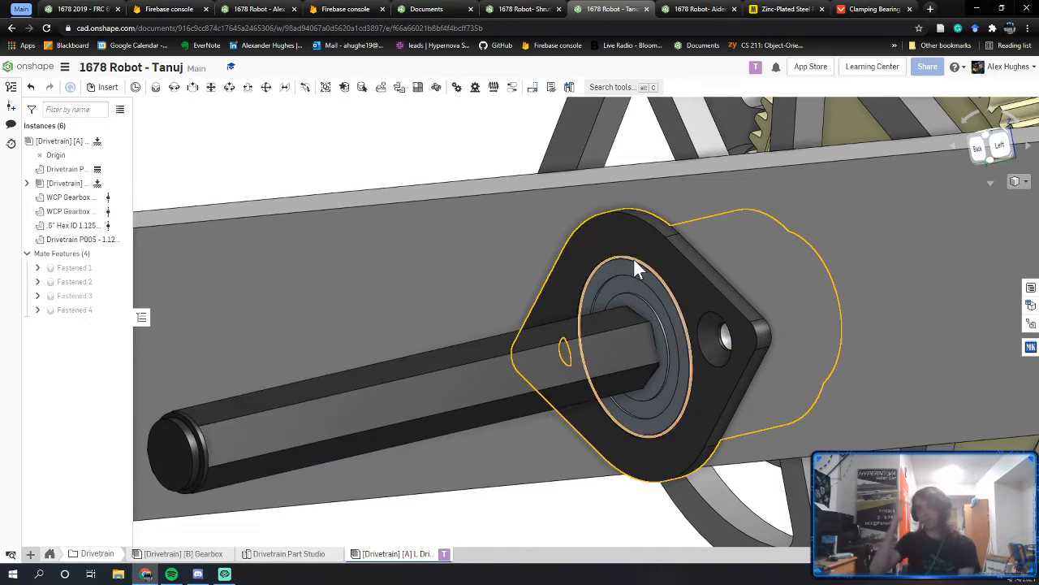
{"action": "right_click_drag", "start_coordinate": [671, 361], "coordinate": [677, 315]}
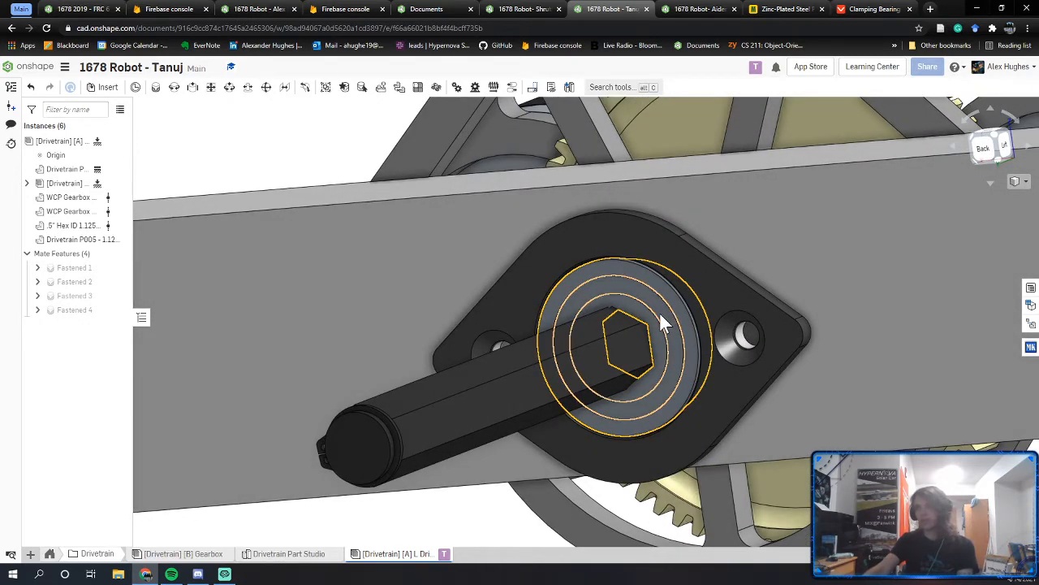
{"action": "right_click_drag", "start_coordinate": [622, 338], "coordinate": [466, 440]}
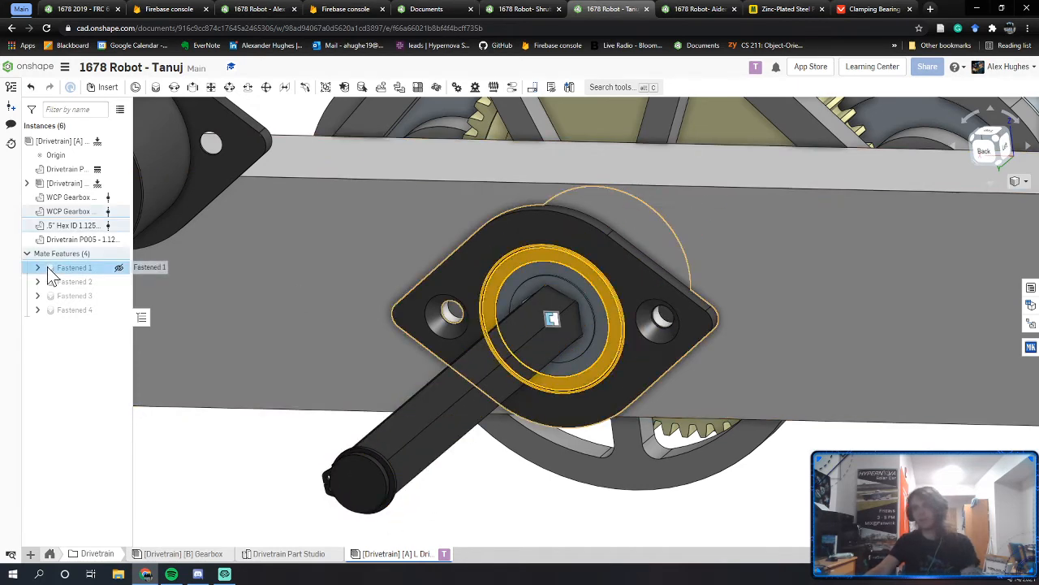
Step: Delete Fastened 1 and add a planar mate between the bearing's hex bore and the hex shaft
{"action": "mouse_move", "coordinate": [50, 274]}
{"action": "key", "text": "Delete"}
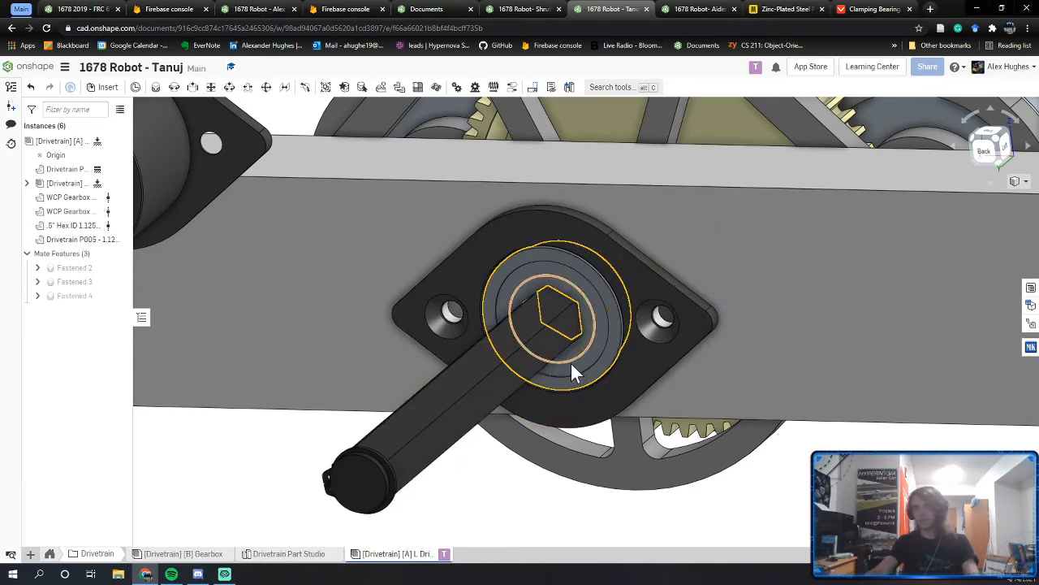
{"action": "left_click_drag", "start_coordinate": [449, 496], "coordinate": [352, 560]}
{"action": "middle_click_drag", "start_coordinate": [341, 496], "coordinate": [365, 475]}
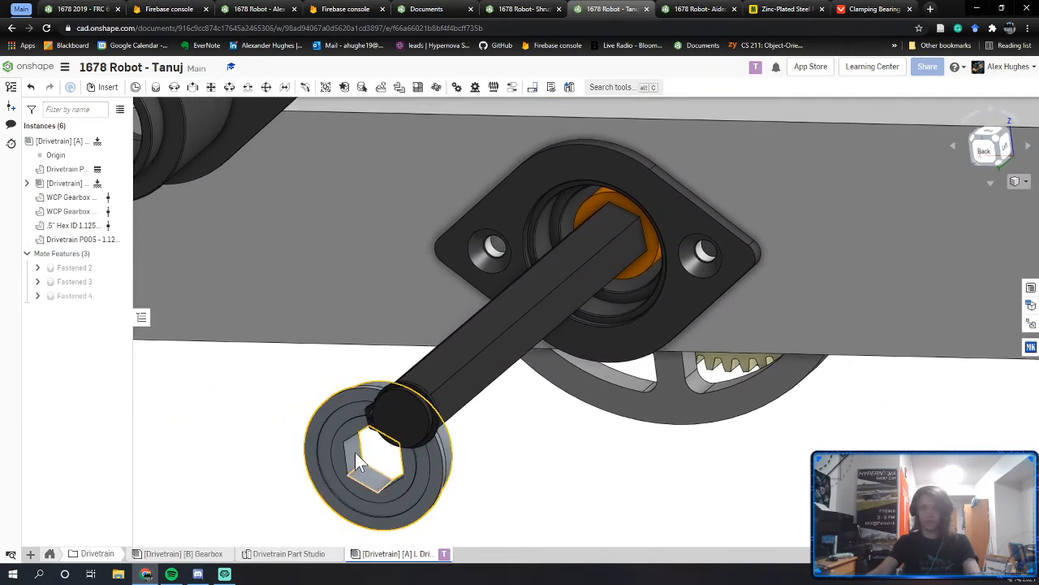
{"action": "left_click", "coordinate": [211, 89]}
{"action": "scroll", "coordinate": [366, 479], "scroll_direction": "up", "scroll_amount": 5}
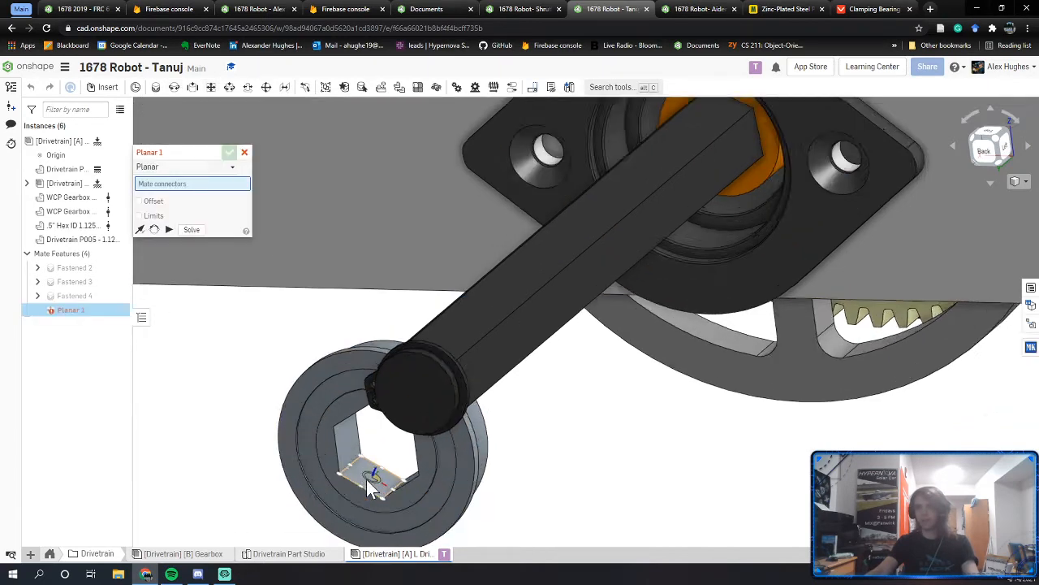
{"action": "left_click", "coordinate": [376, 478]}
{"action": "right_click_drag", "start_coordinate": [453, 432], "coordinate": [492, 399]}
{"action": "middle_click_drag", "start_coordinate": [688, 321], "coordinate": [420, 578]}
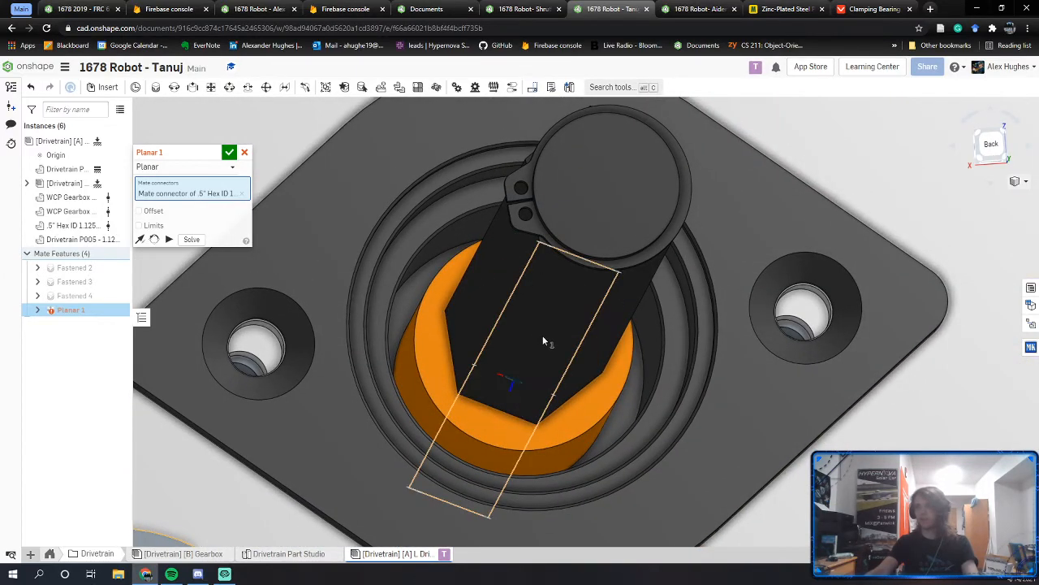
{"action": "left_click", "coordinate": [543, 340]}
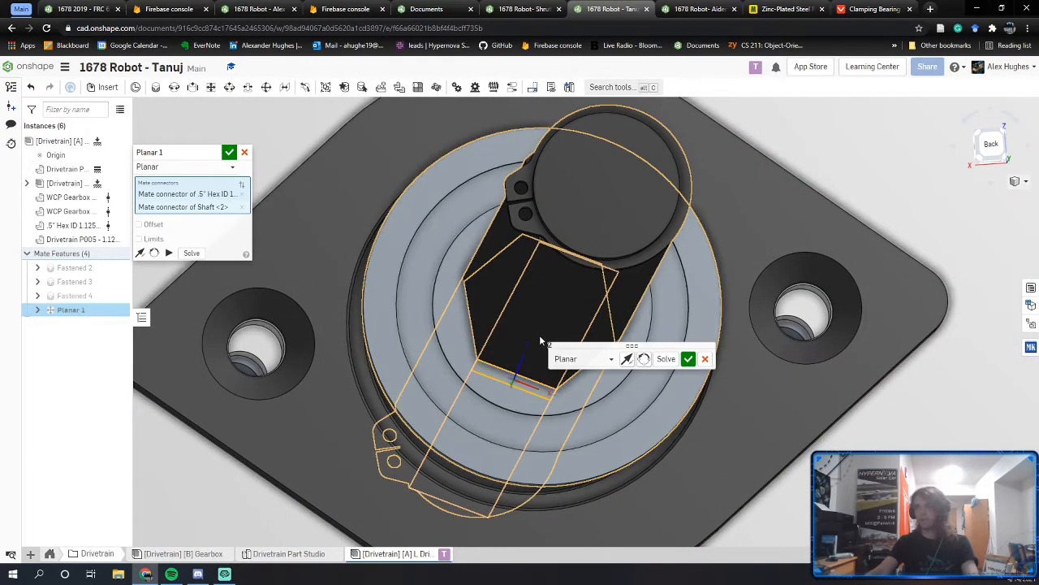
{"action": "right_click_drag", "start_coordinate": [540, 340], "coordinate": [527, 317]}
{"action": "middle_click_drag", "start_coordinate": [527, 318], "coordinate": [468, 371]}
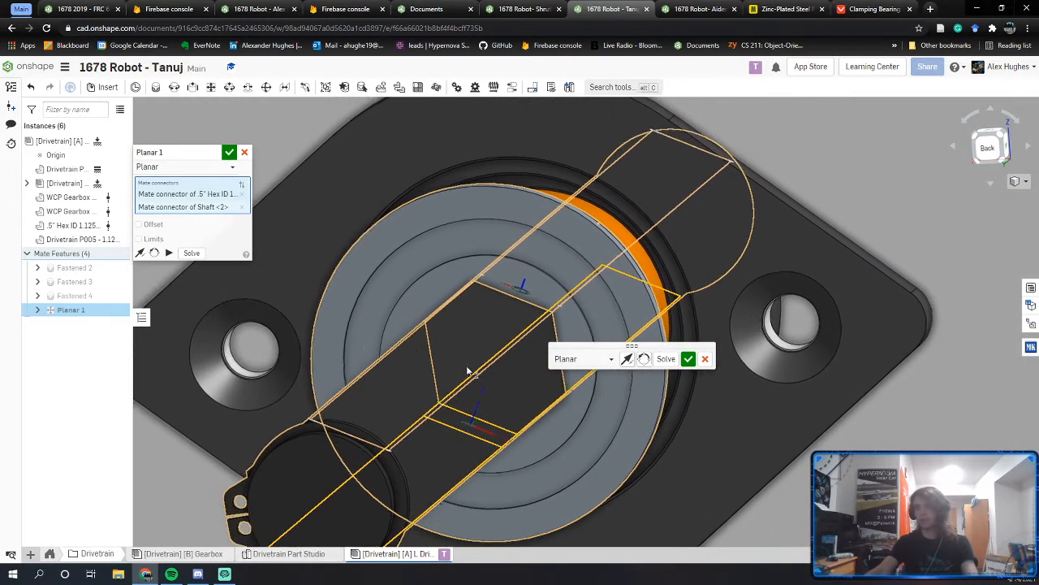
Step: Enable limits on Planar 1 with an X minimum of 0 in and accept it
{"action": "left_click", "coordinate": [139, 238]}
{"action": "mouse_move", "coordinate": [512, 325]}
{"action": "right_mouse_down"}
{"action": "mouse_move", "coordinate": [488, 362]}
{"action": "mouse_move", "coordinate": [513, 336]}
{"action": "right_mouse_up"}
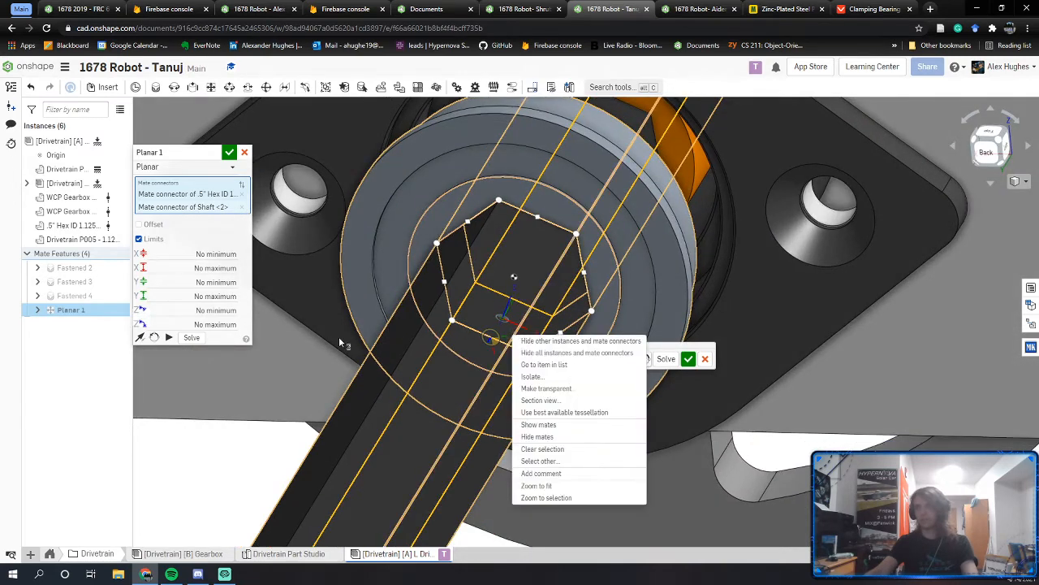
{"action": "left_click", "coordinate": [199, 310]}
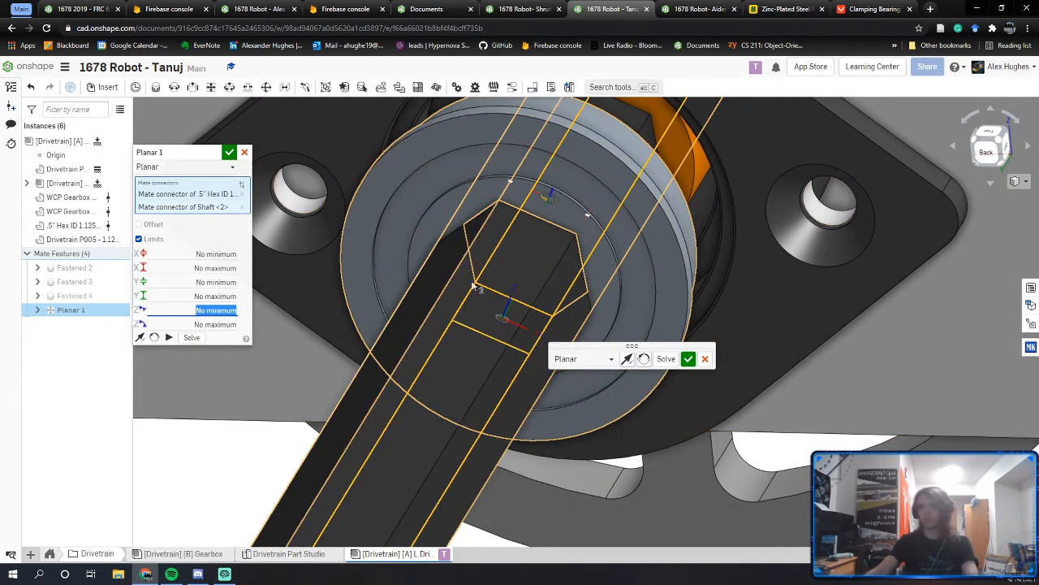
{"action": "right_click_drag", "start_coordinate": [588, 176], "coordinate": [512, 289]}
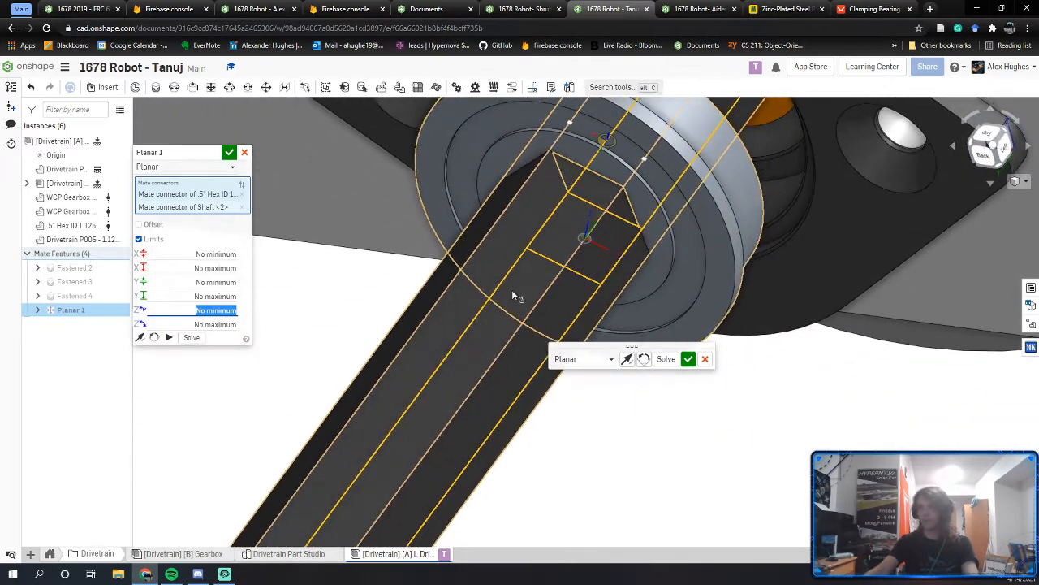
{"action": "left_click", "coordinate": [215, 254]}
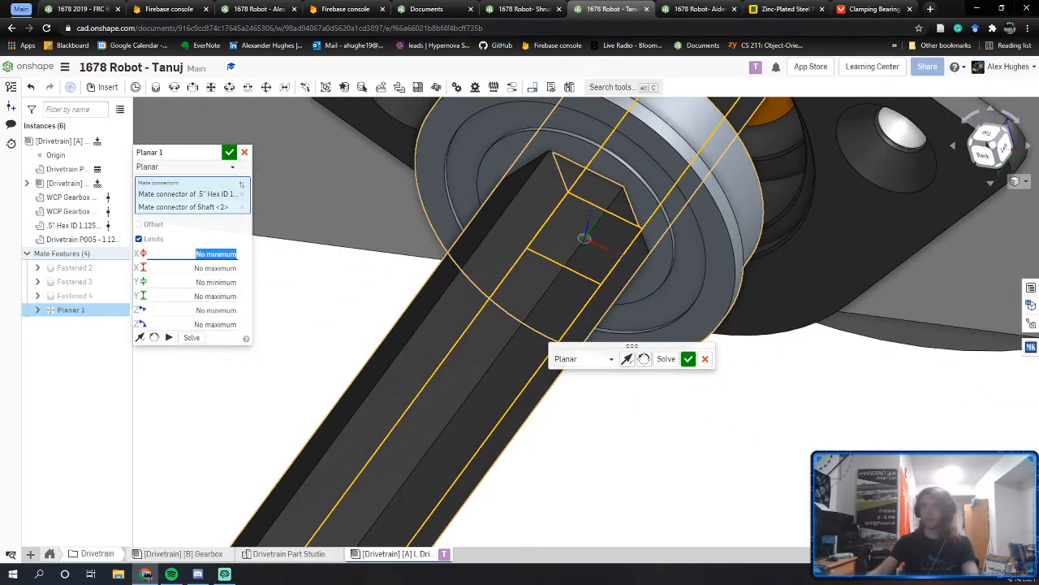
{"action": "type", "text": "0"}
{"action": "key", "text": "Tab"}
{"action": "type", "text": "0"}
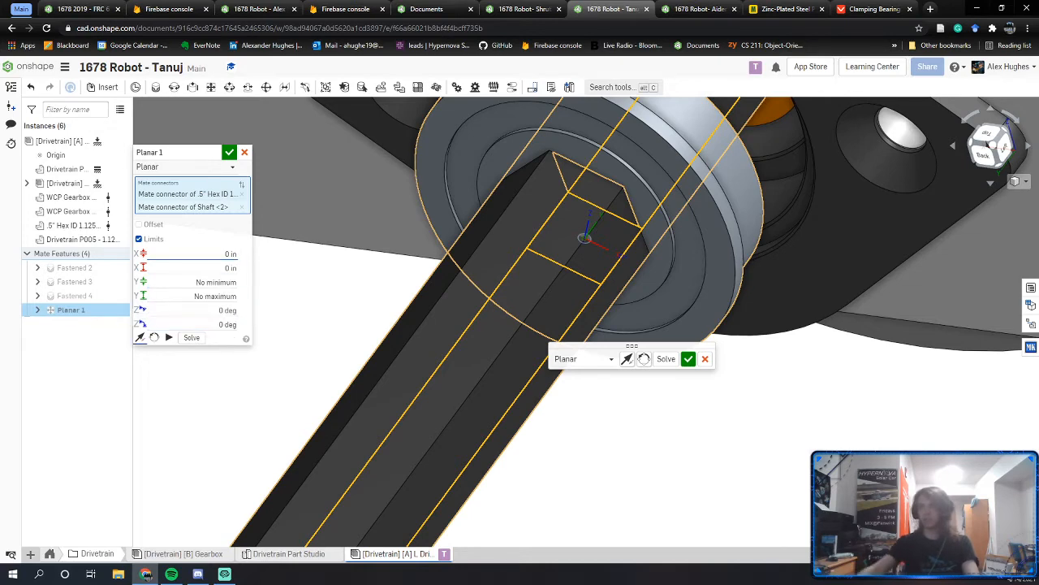
{"action": "left_click", "coordinate": [229, 154]}
Step: Slide the bearing along the hex shaft to test the limited planar mate
{"action": "middle_click_drag", "start_coordinate": [687, 224], "coordinate": [622, 385]}
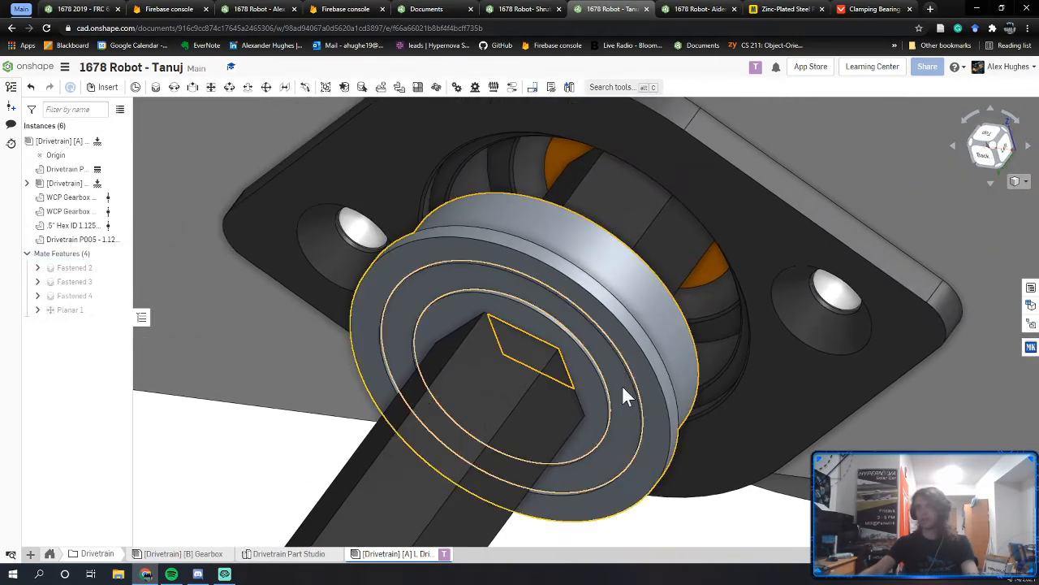
{"action": "left_click_drag", "start_coordinate": [620, 364], "coordinate": [488, 469]}
{"action": "right_click_drag", "start_coordinate": [486, 462], "coordinate": [429, 483]}
{"action": "key", "text": "m"}
{"action": "right_click_drag", "start_coordinate": [475, 357], "coordinate": [553, 254]}
Step: Fasten the hex-bore bearing's edge to the gearbox bearing bore as Fastened 1
{"action": "left_click", "coordinate": [446, 353]}
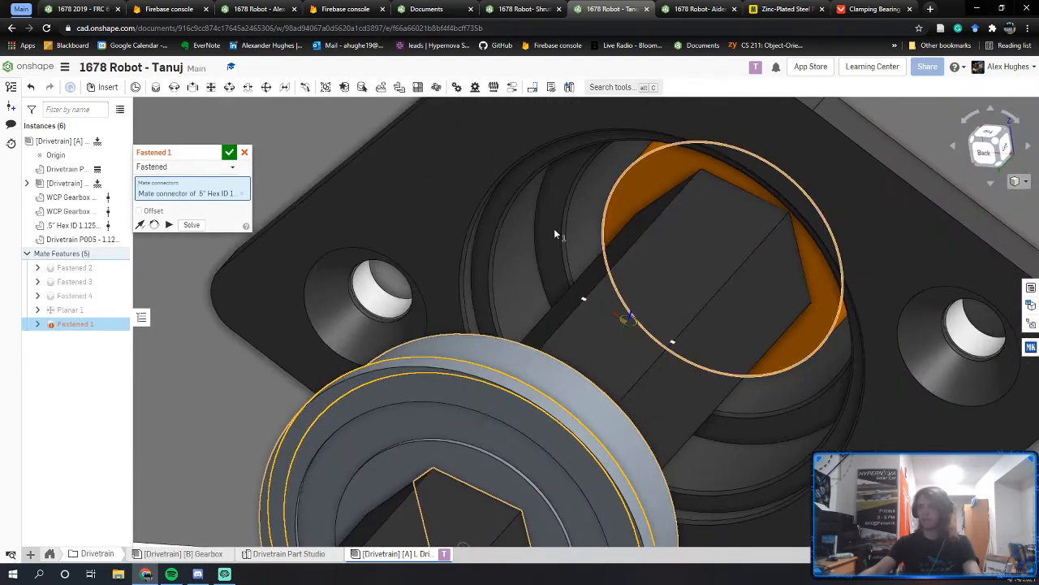
{"action": "left_click", "coordinate": [483, 241]}
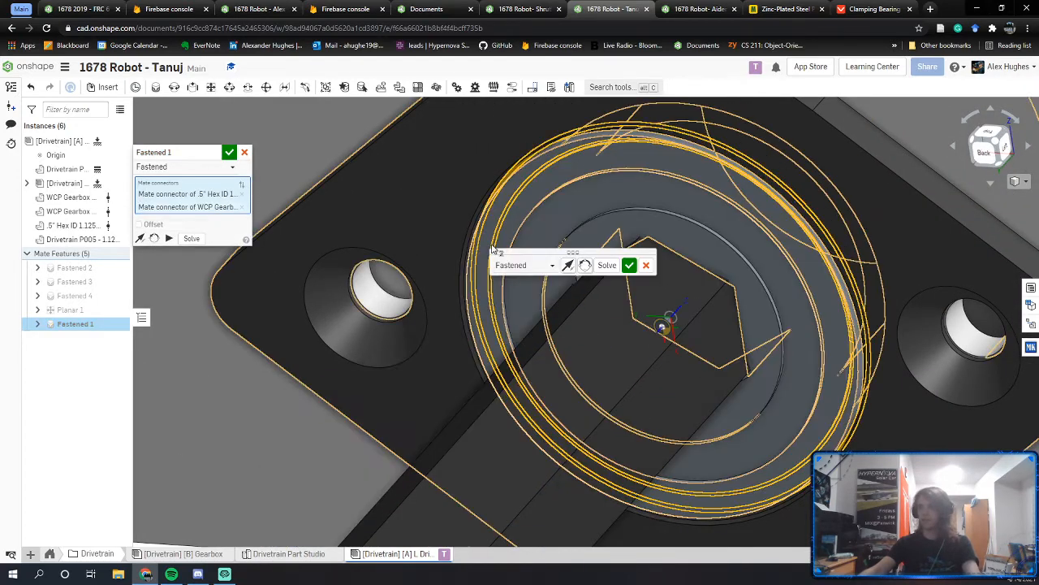
{"action": "left_click", "coordinate": [228, 152]}
{"action": "scroll", "coordinate": [585, 308], "scroll_direction": "down", "scroll_amount": 3}
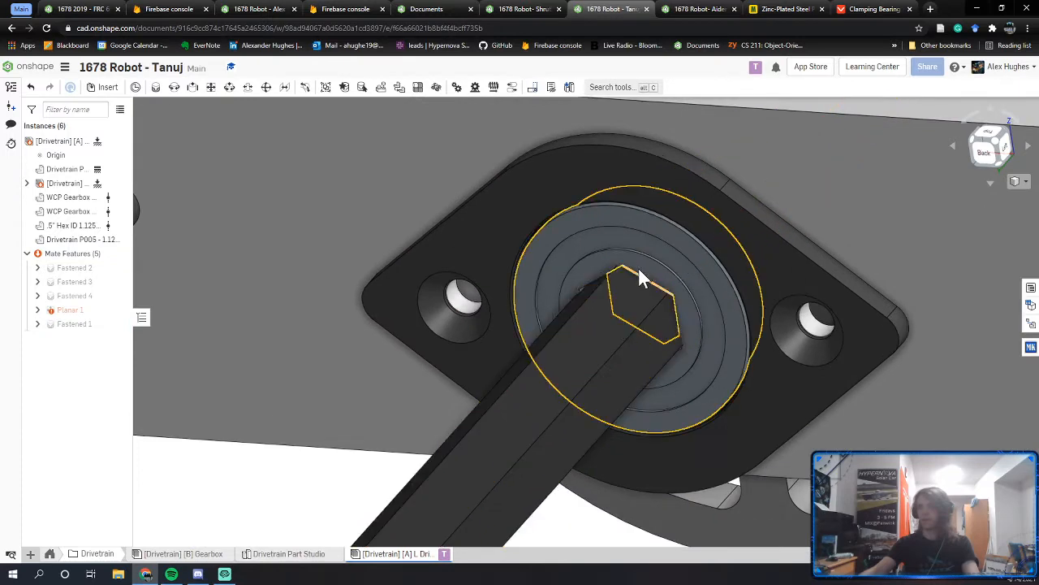
{"action": "right_click_drag", "start_coordinate": [639, 270], "coordinate": [659, 251]}
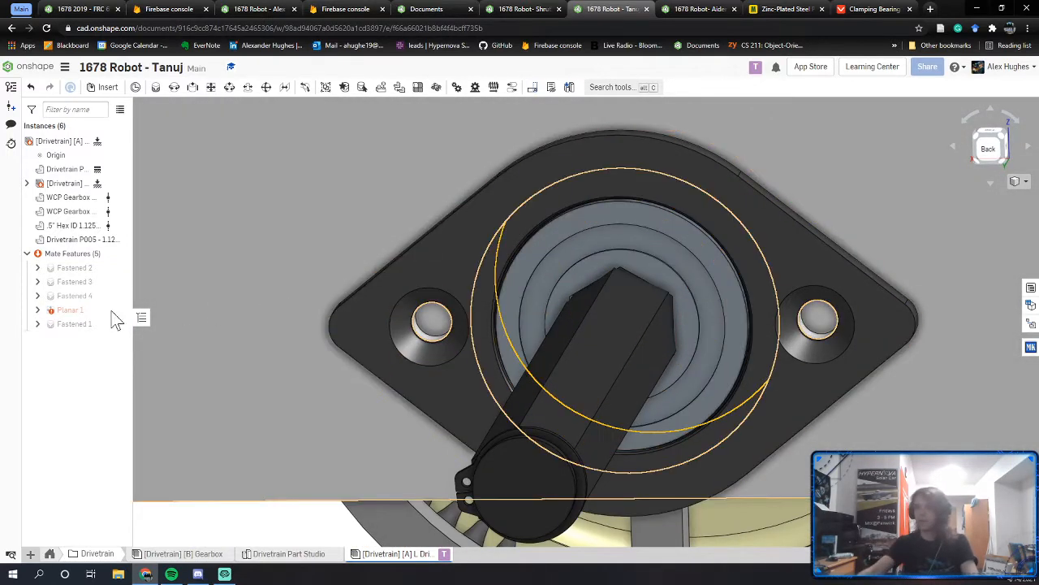
Step: Delete the conflicting Fastened 1 mate and pull the hex bearing free
{"action": "left_click", "coordinate": [82, 325]}
{"action": "key", "text": "Delete"}
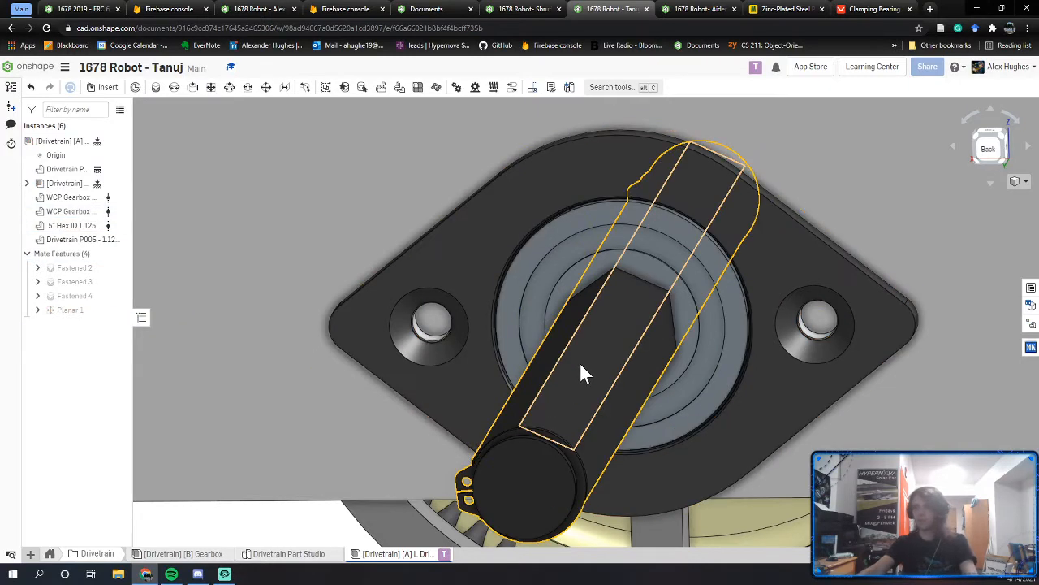
{"action": "left_click_drag", "start_coordinate": [679, 305], "coordinate": [612, 422]}
{"action": "right_click_drag", "start_coordinate": [612, 423], "coordinate": [395, 414]}
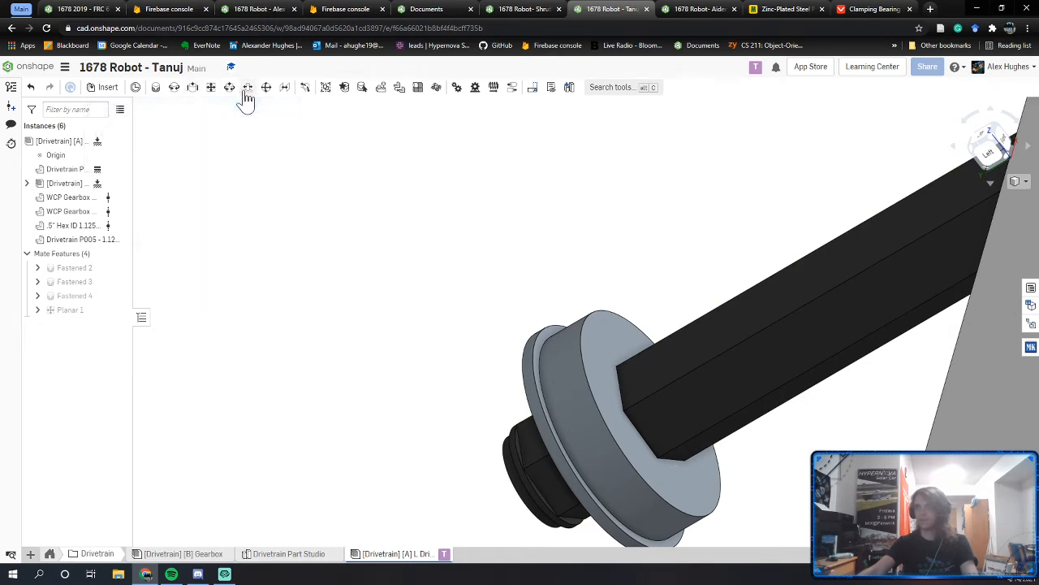
{"action": "left_click", "coordinate": [194, 90]}
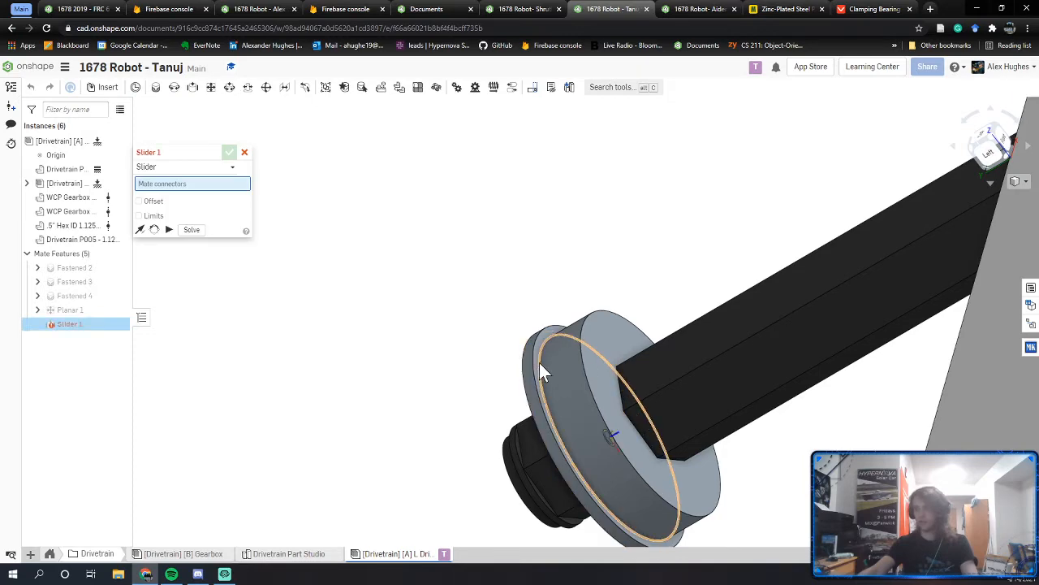
{"action": "scroll", "coordinate": [539, 362], "scroll_direction": "down", "scroll_amount": 5}
{"action": "left_click", "coordinate": [550, 330]}
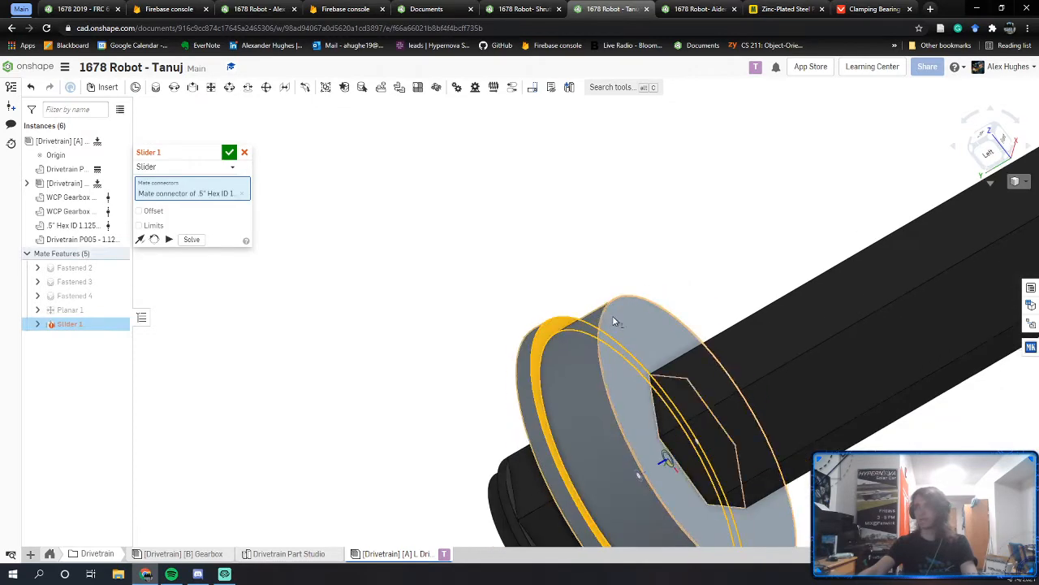
{"action": "right_click_drag", "start_coordinate": [741, 282], "coordinate": [812, 261]}
{"action": "scroll", "coordinate": [654, 239], "scroll_direction": "down", "scroll_amount": 3}
{"action": "left_click", "coordinate": [626, 199]}
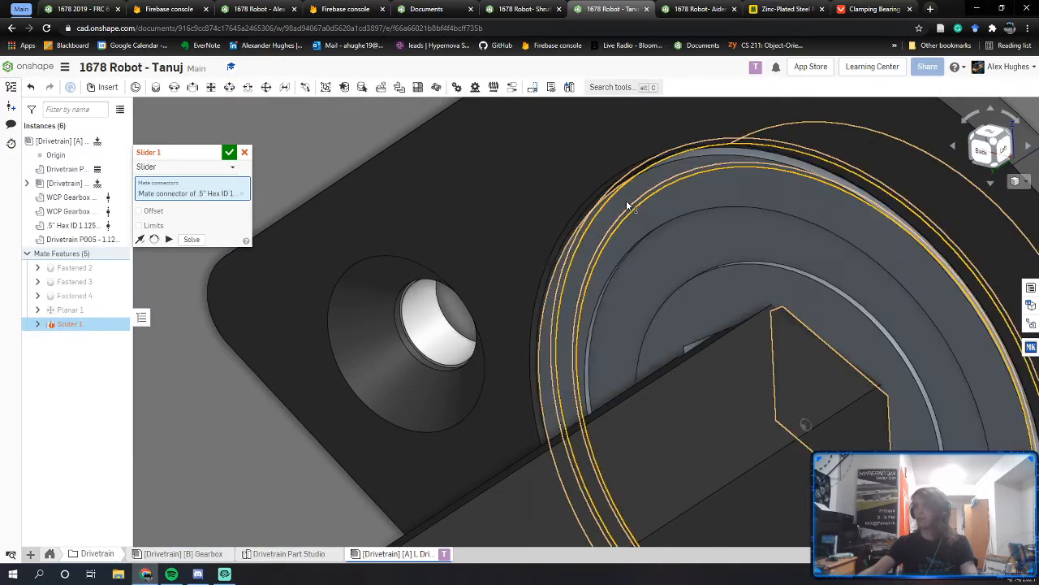
{"action": "left_click", "coordinate": [230, 153]}
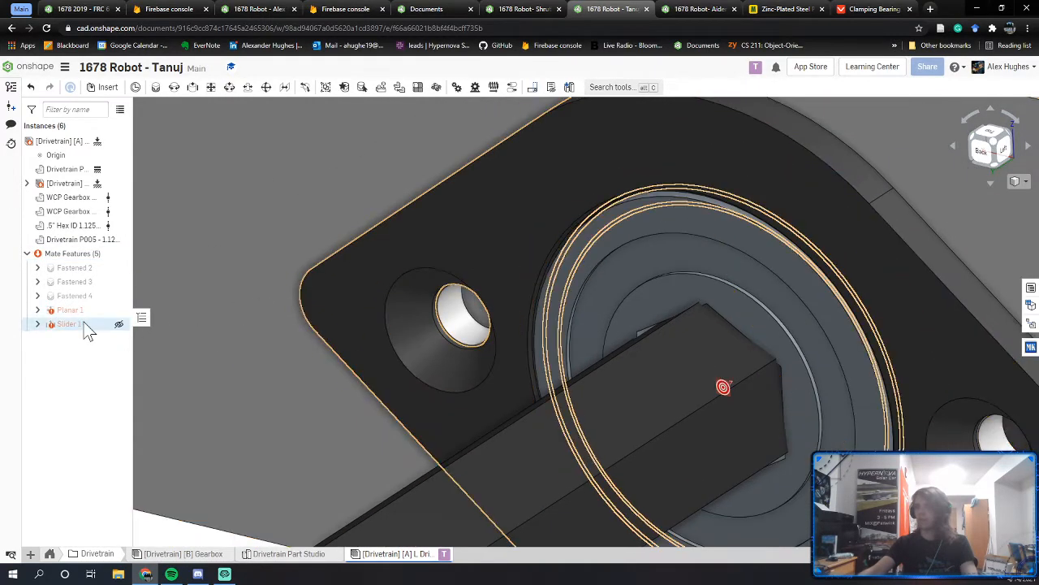
{"action": "mouse_move", "coordinate": [88, 329]}
{"action": "key", "text": "ctrl+z"}
{"action": "scroll", "coordinate": [333, 352], "scroll_direction": "down", "scroll_amount": 3}
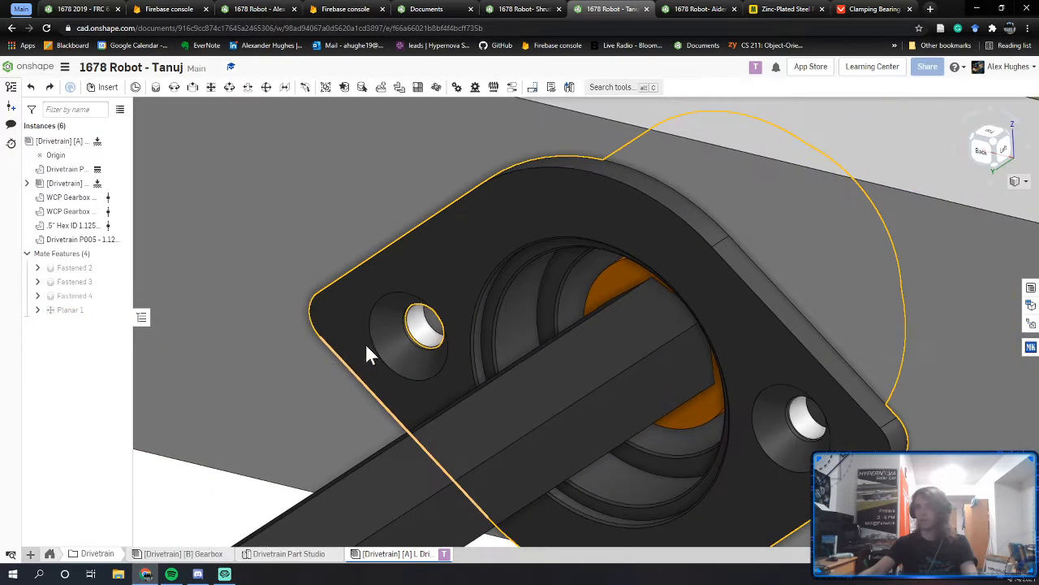
{"action": "middle_click_drag", "start_coordinate": [366, 344], "coordinate": [579, 249]}
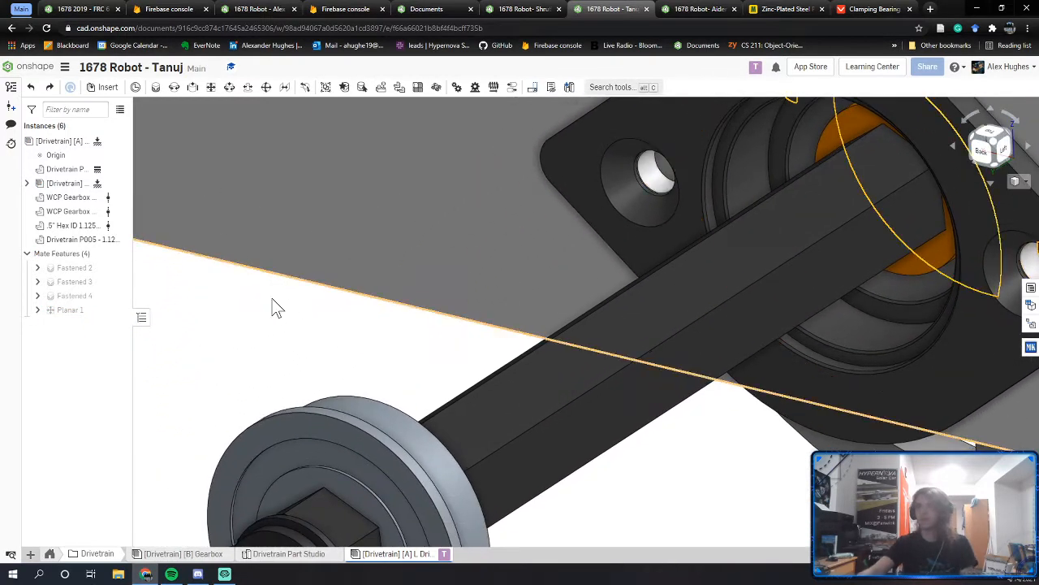
{"action": "left_click", "coordinate": [193, 91]}
{"action": "right_click_drag", "start_coordinate": [397, 265], "coordinate": [338, 330]}
{"action": "middle_click_drag", "start_coordinate": [339, 330], "coordinate": [569, 213]}
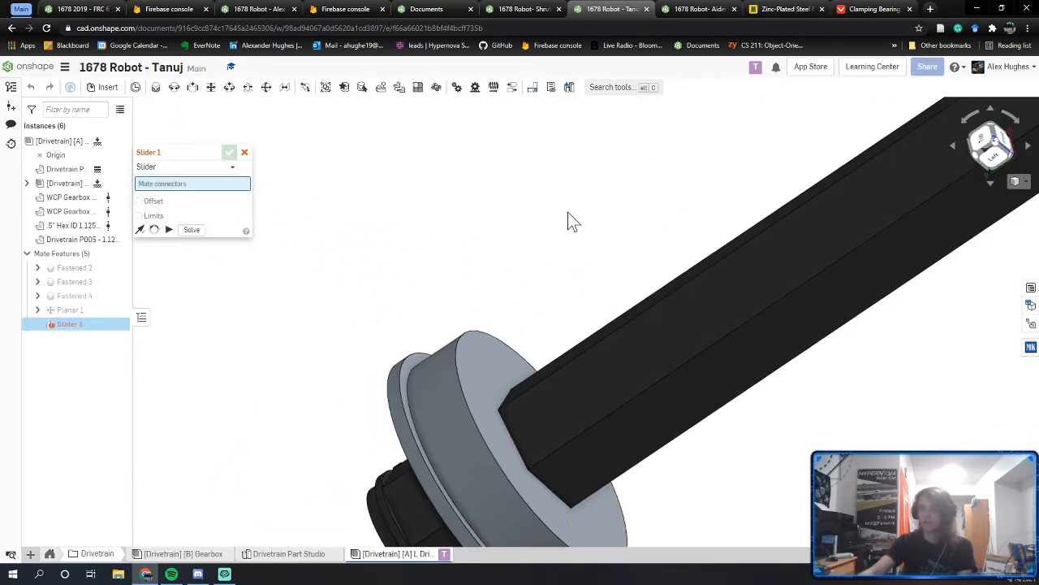
{"action": "scroll", "coordinate": [411, 428], "scroll_direction": "up", "scroll_amount": 5}
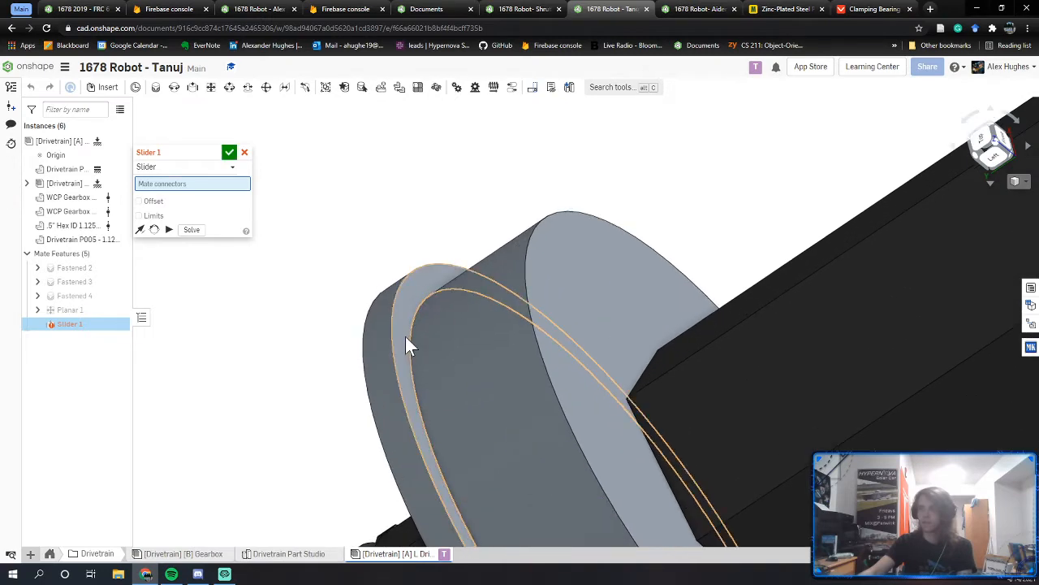
{"action": "left_click", "coordinate": [406, 336]}
{"action": "scroll", "coordinate": [406, 337], "scroll_direction": "down", "scroll_amount": 4}
{"action": "right_click_drag", "start_coordinate": [543, 325], "coordinate": [690, 262]}
{"action": "scroll", "coordinate": [651, 196], "scroll_direction": "down", "scroll_amount": 1}
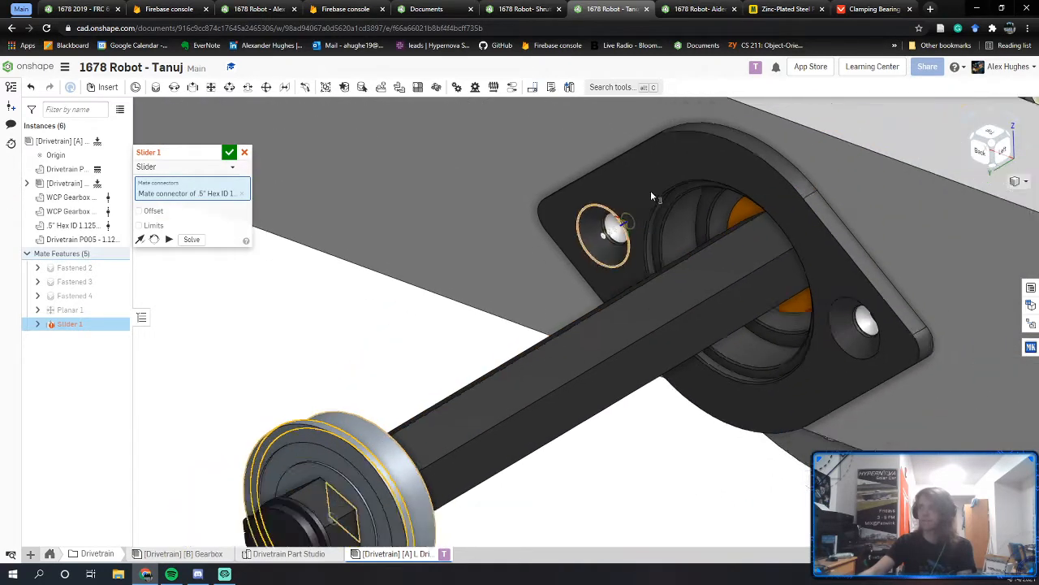
{"action": "scroll", "coordinate": [650, 195], "scroll_direction": "up", "scroll_amount": 4}
{"action": "left_click", "coordinate": [704, 193]}
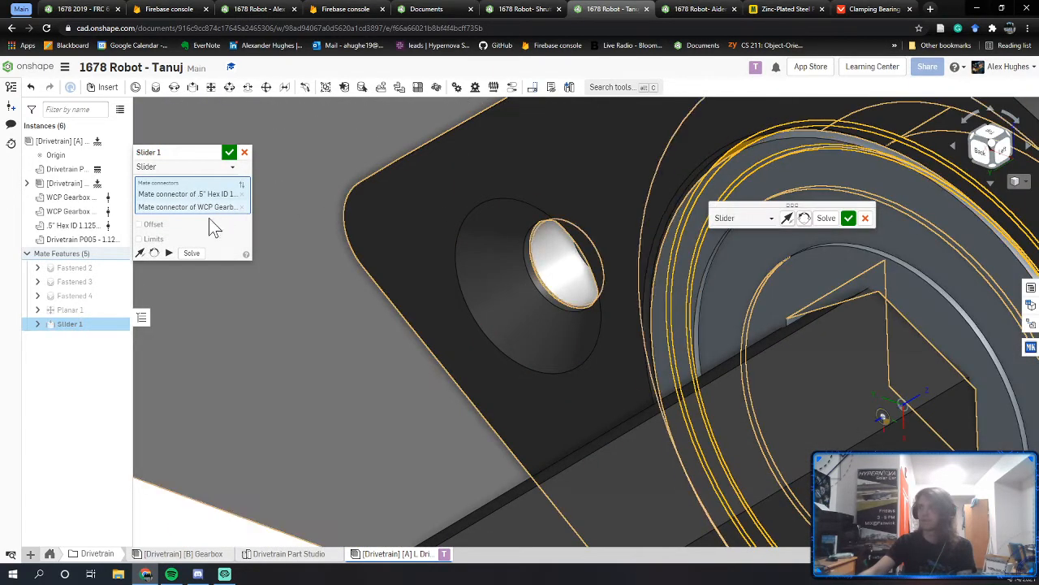
{"action": "left_click", "coordinate": [139, 239]}
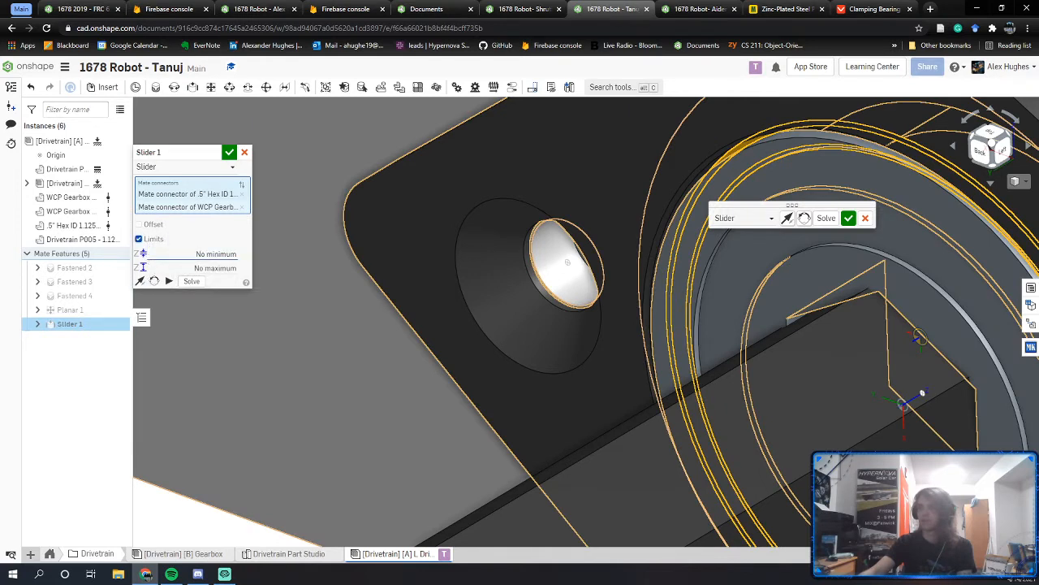
{"action": "left_click", "coordinate": [215, 254]}
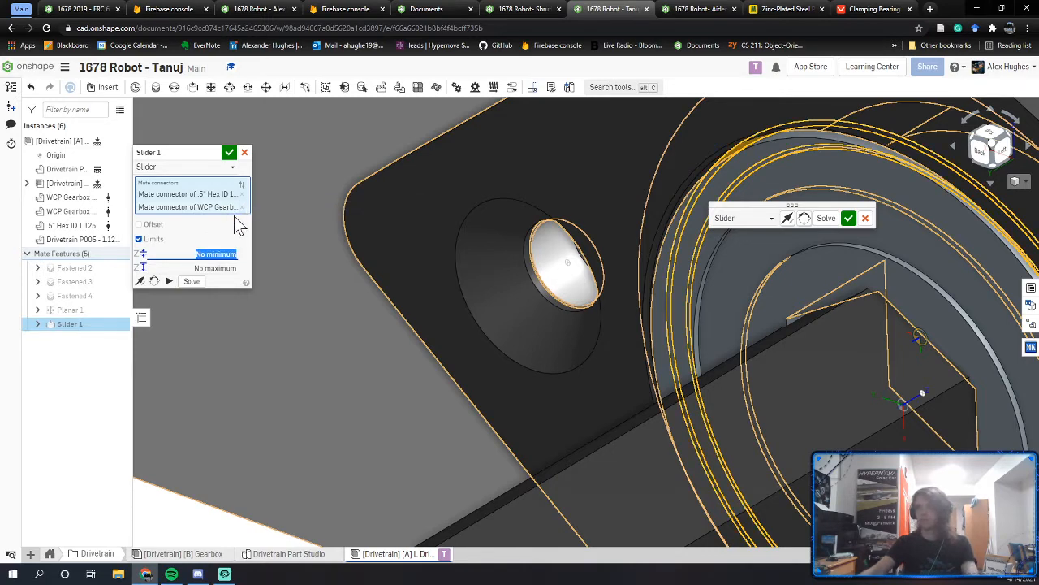
{"action": "key", "text": "Escape"}
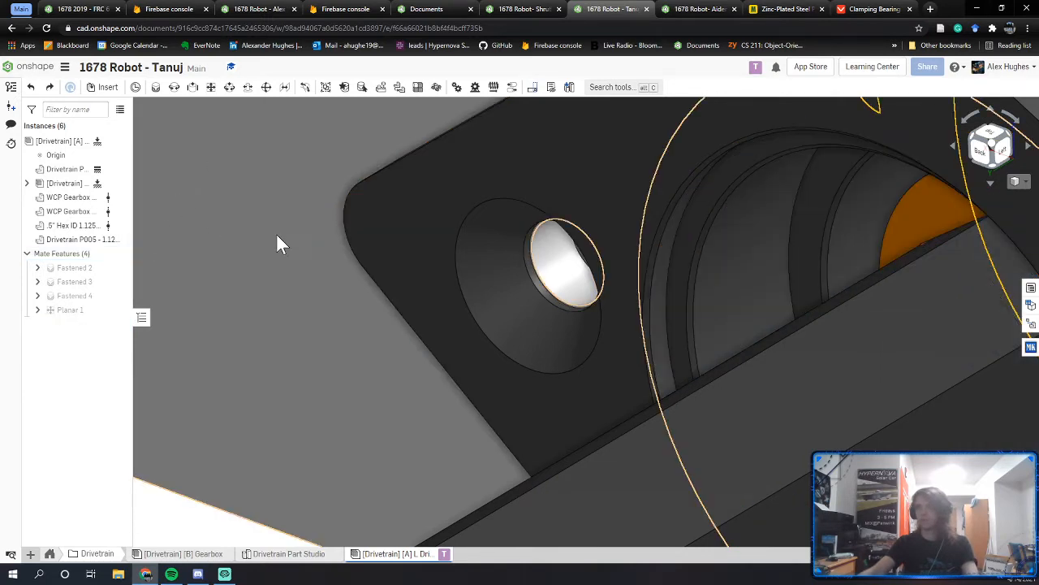
{"action": "middle_click_drag", "start_coordinate": [276, 234], "coordinate": [431, 139]}
{"action": "scroll", "coordinate": [431, 140], "scroll_direction": "down", "scroll_amount": 4}
{"action": "middle_click_drag", "start_coordinate": [334, 249], "coordinate": [480, 194]}
{"action": "right_click_drag", "start_coordinate": [481, 195], "coordinate": [473, 166]}
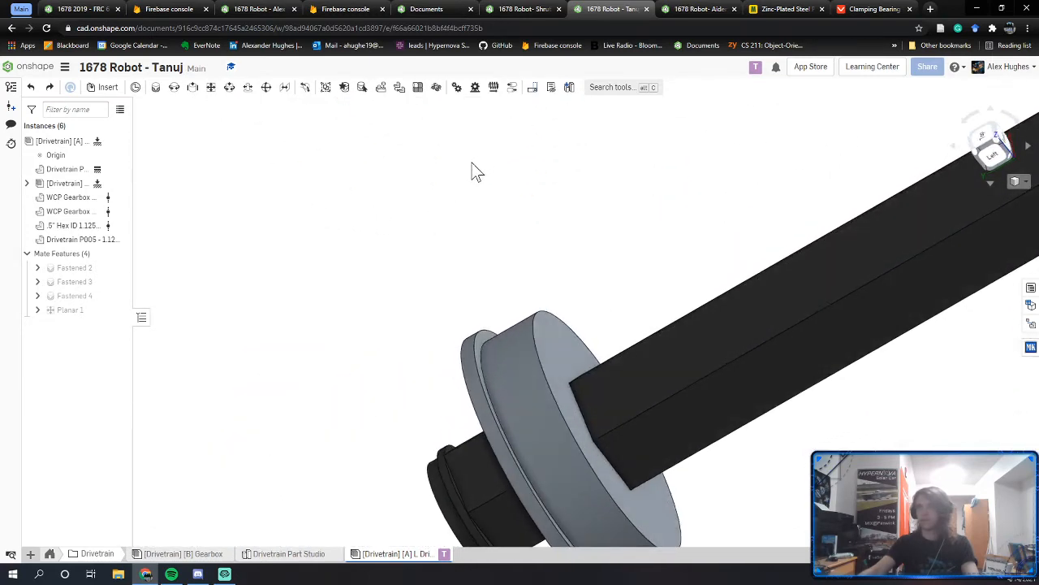
{"action": "left_click", "coordinate": [230, 87]}
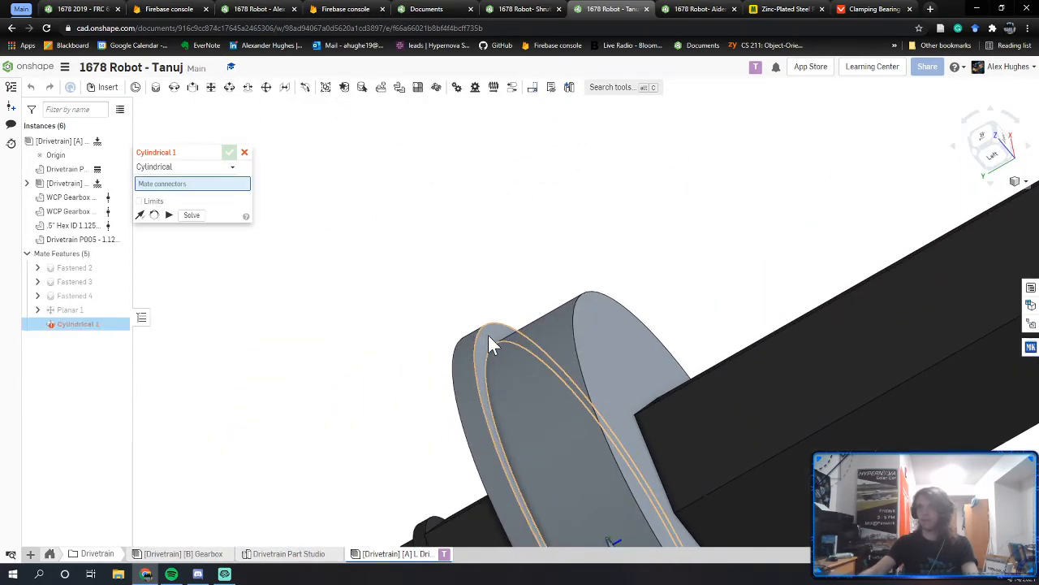
Step: Join the hex-bore bearing edge to the gearbox bearing edge cylindrically, limiting Z travel to 0 in
{"action": "left_click", "coordinate": [488, 335]}
{"action": "scroll", "coordinate": [488, 334], "scroll_direction": "down", "scroll_amount": 6}
{"action": "scroll", "coordinate": [644, 276], "scroll_direction": "up", "scroll_amount": 2}
{"action": "right_click_drag", "start_coordinate": [644, 277], "coordinate": [627, 293]}
{"action": "scroll", "coordinate": [570, 273], "scroll_direction": "up", "scroll_amount": 7}
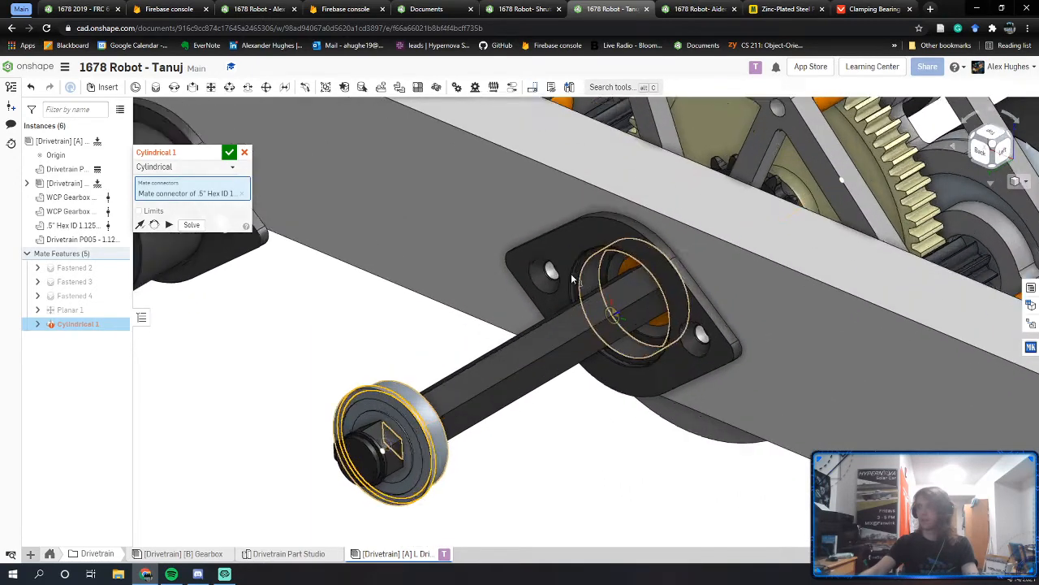
{"action": "left_click", "coordinate": [583, 279]}
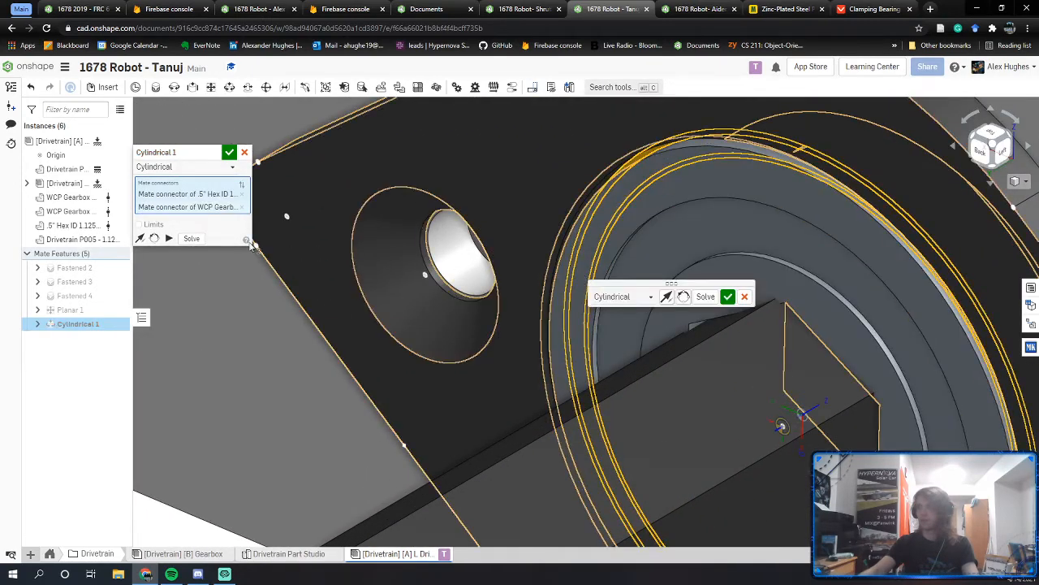
{"action": "left_click", "coordinate": [138, 225]}
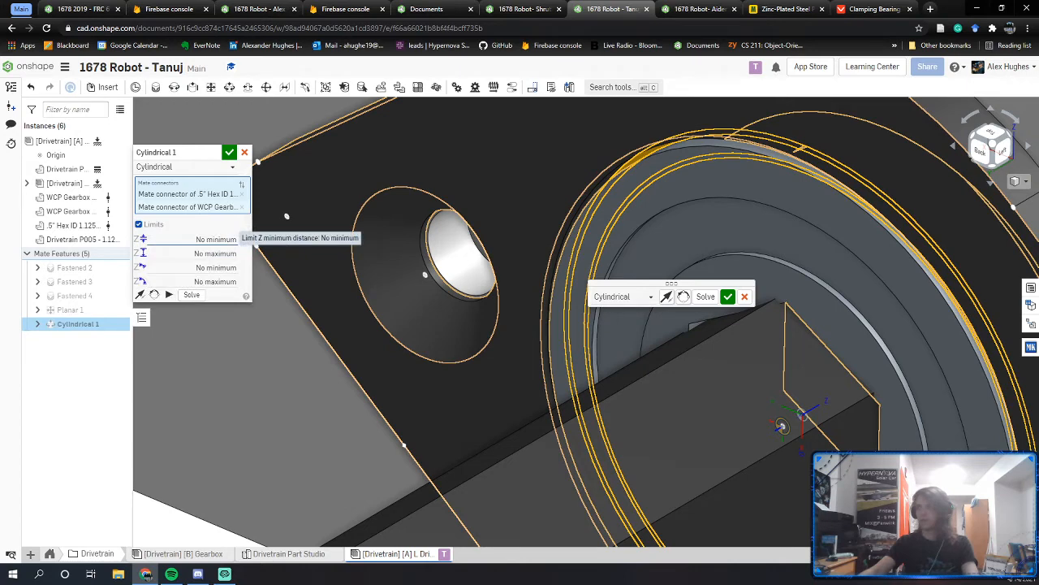
{"action": "left_click", "coordinate": [216, 239]}
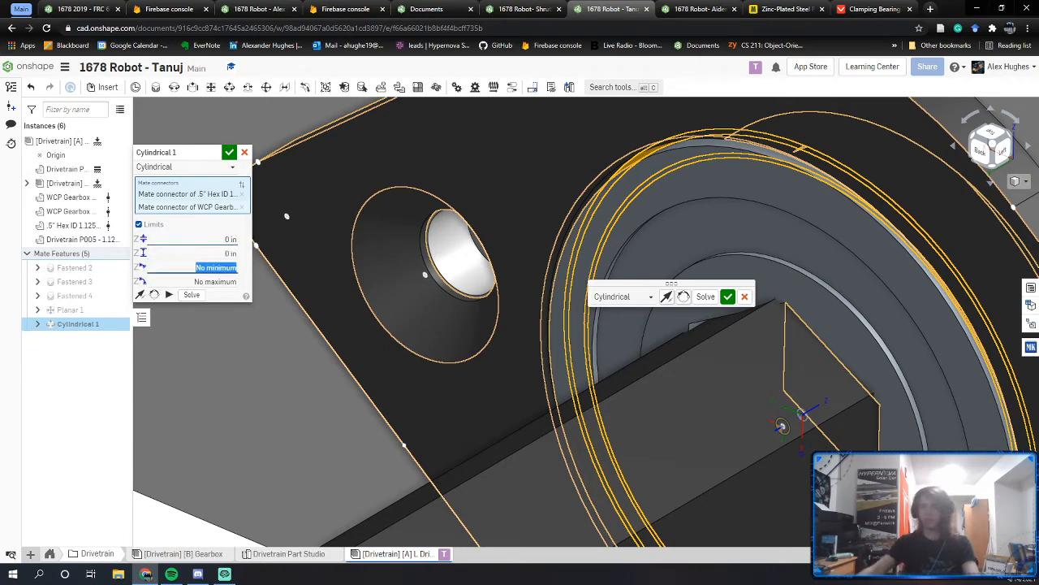
{"action": "left_click", "coordinate": [230, 152]}
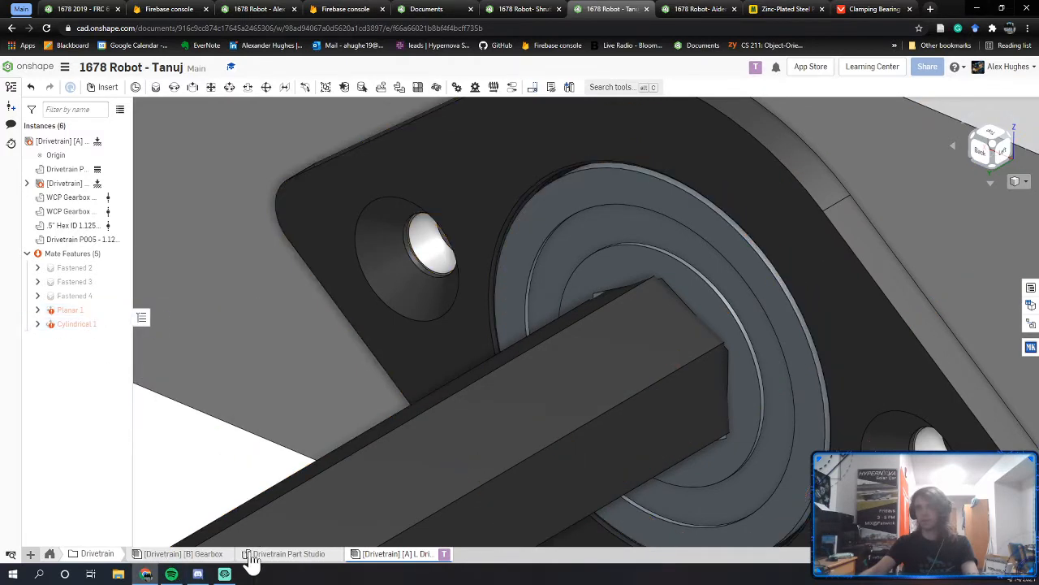
Step: Compare with the Gearbox assembly, then inspect the erroring Cylindrical 1 mate around the bearing
{"action": "left_click", "coordinate": [202, 555]}
{"action": "scroll", "coordinate": [73, 309], "scroll_direction": "down", "scroll_amount": 3}
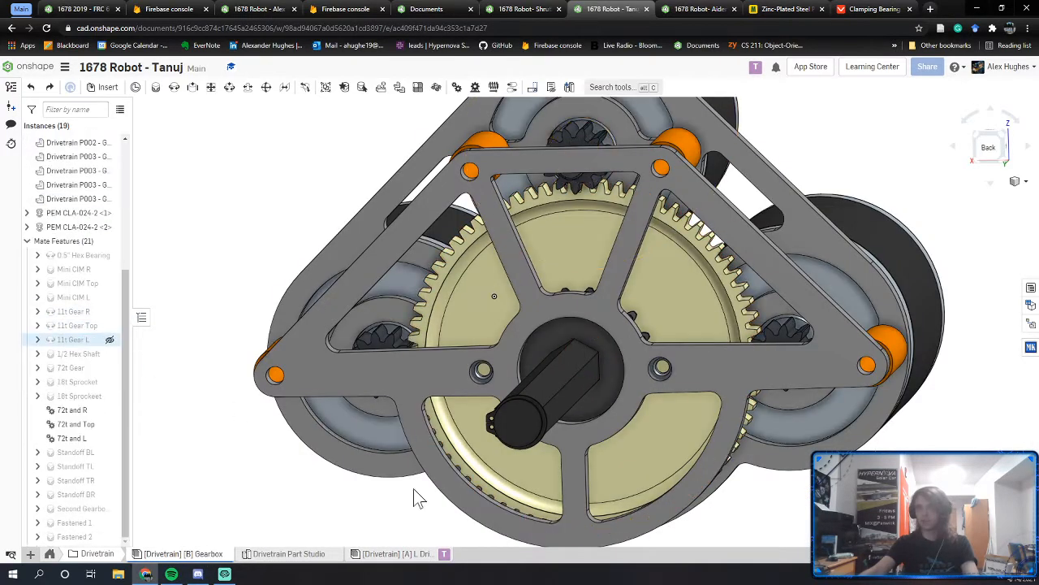
{"action": "left_click", "coordinate": [406, 555]}
{"action": "mouse_move", "coordinate": [71, 310]}
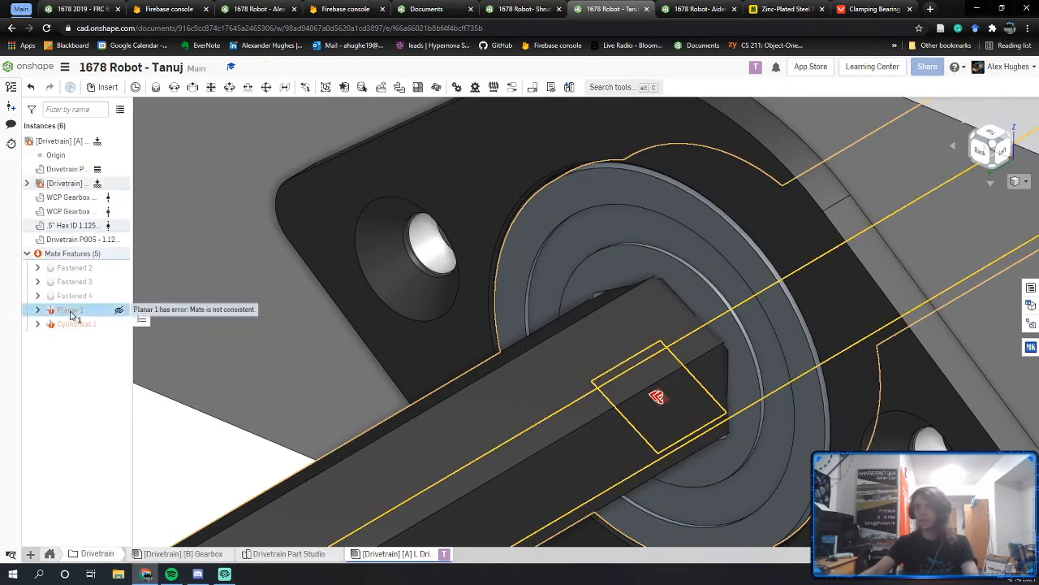
{"action": "right_click_drag", "start_coordinate": [496, 321], "coordinate": [526, 316]}
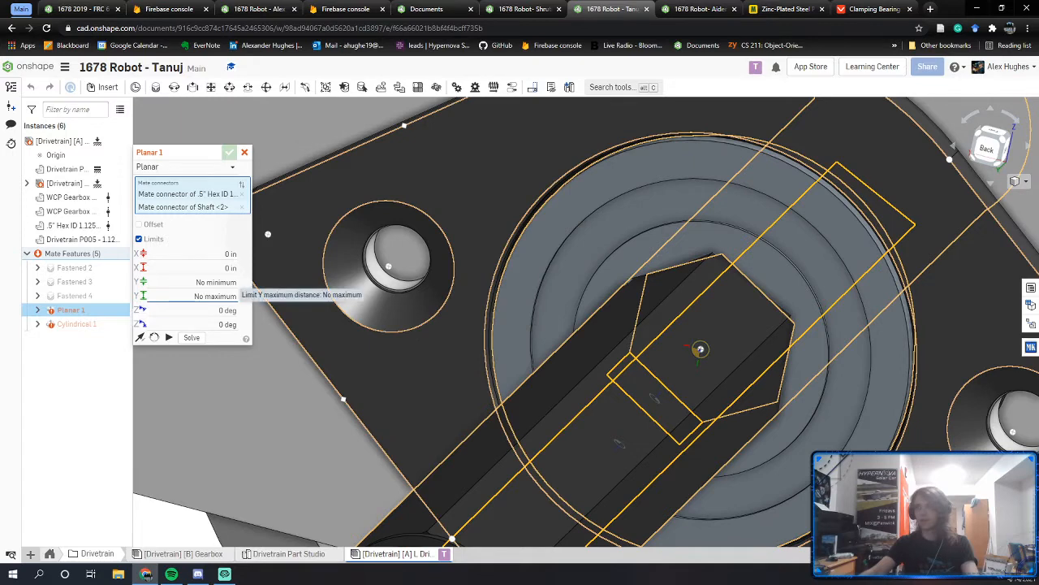
{"action": "double_click", "coordinate": [87, 324]}
{"action": "middle_click_drag", "start_coordinate": [489, 305], "coordinate": [399, 306]}
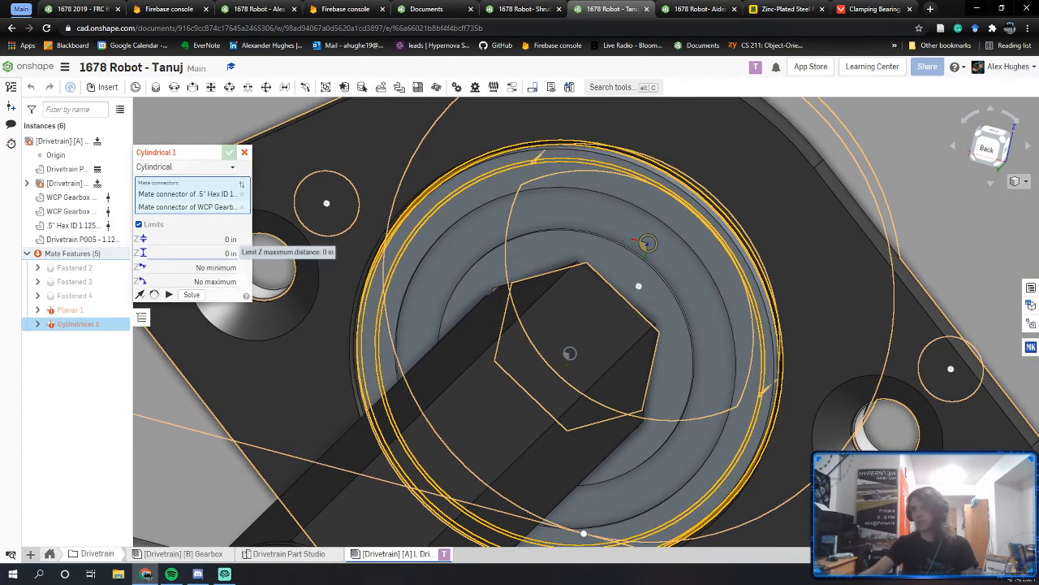
{"action": "right_click_drag", "start_coordinate": [624, 367], "coordinate": [606, 374]}
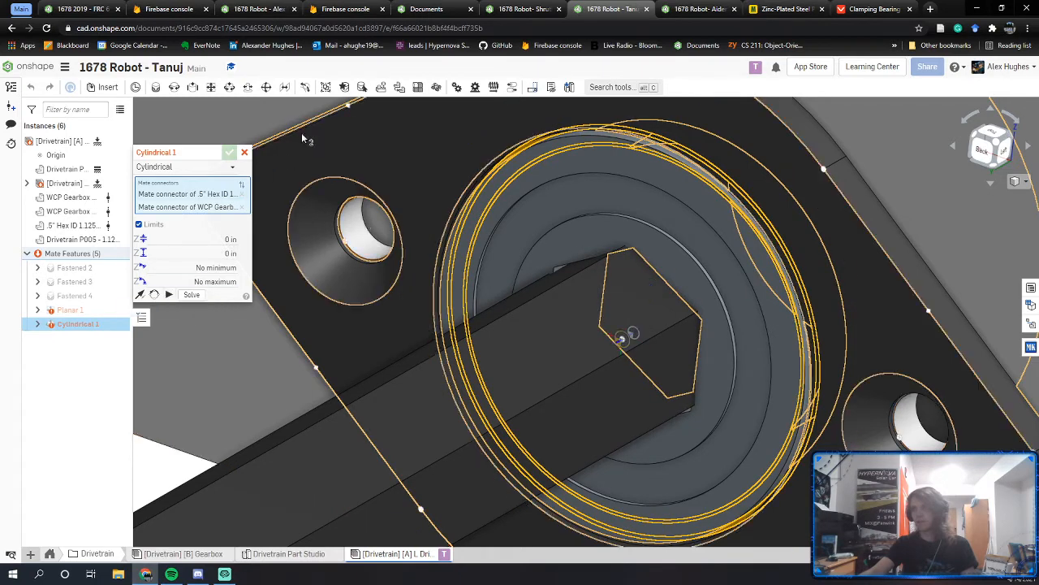
Step: Delete the inconsistent Cylindrical 1 and Planar 1 mates, keeping Fastened 2–4
{"action": "left_click", "coordinate": [244, 152]}
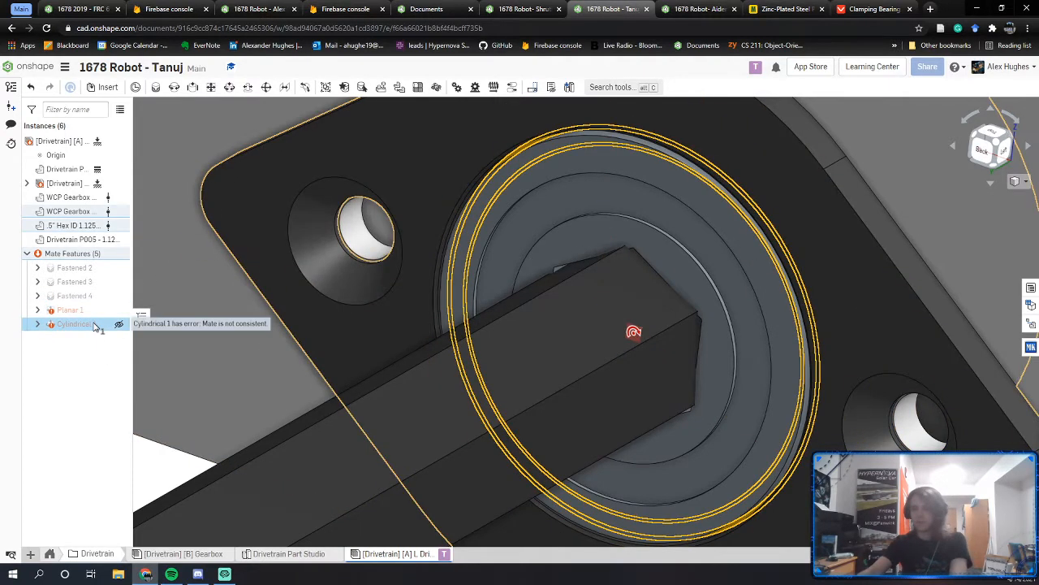
{"action": "key", "text": "Delete"}
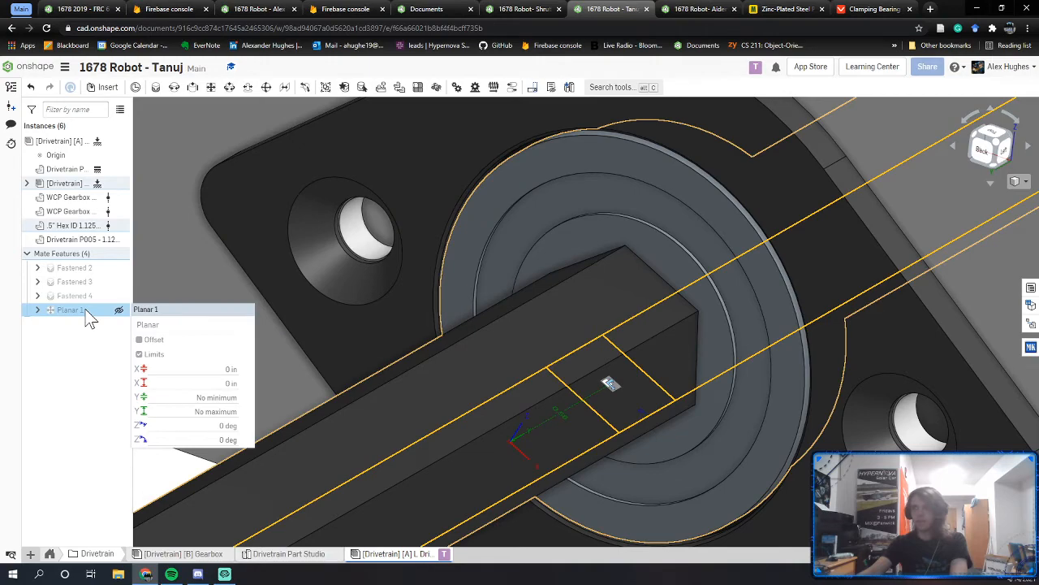
{"action": "scroll", "coordinate": [733, 284], "scroll_direction": "down", "scroll_amount": 5}
{"action": "key", "text": "Delete"}
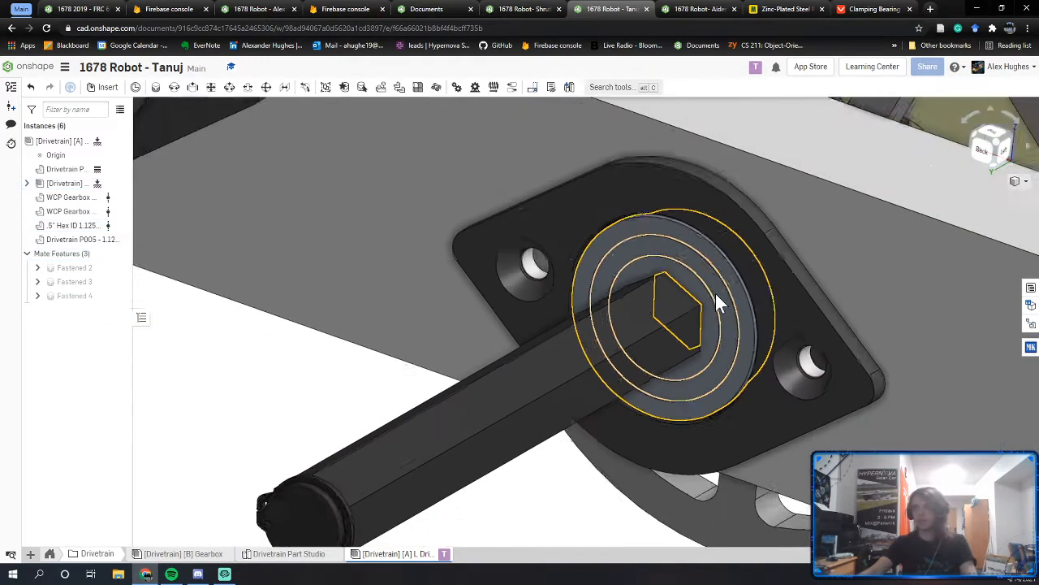
Step: Slide the flanged bearing along the hex shaft
{"action": "right_click_drag", "start_coordinate": [697, 296], "coordinate": [355, 280]}
{"action": "scroll", "coordinate": [699, 269], "scroll_direction": "up", "scroll_amount": 4}
{"action": "left_click_drag", "start_coordinate": [431, 268], "coordinate": [285, 259]}
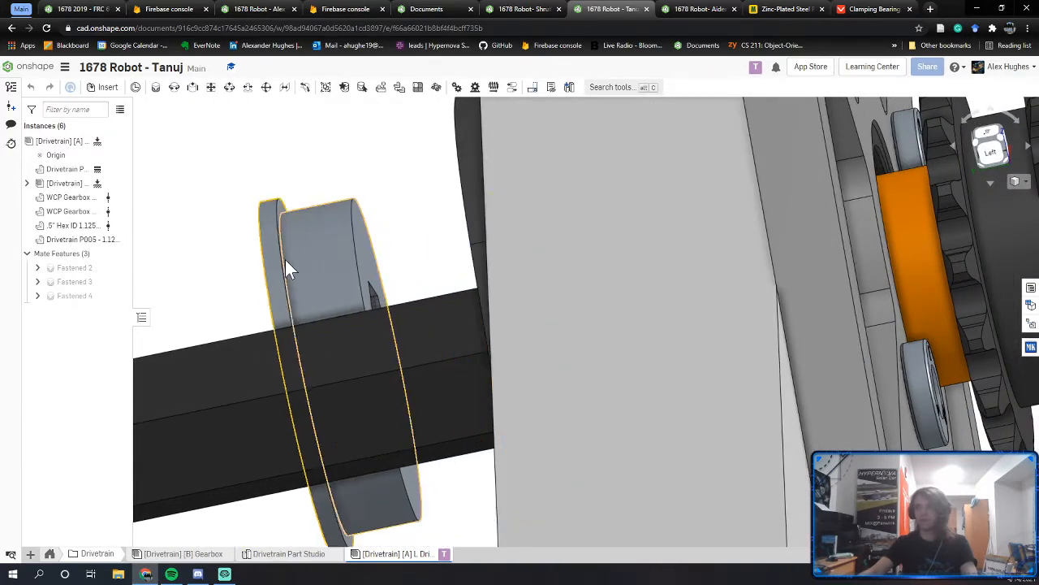
Step: Start a Fastened mate with a connector on the bearing's circular edge
{"action": "right_click_drag", "start_coordinate": [373, 208], "coordinate": [360, 169]}
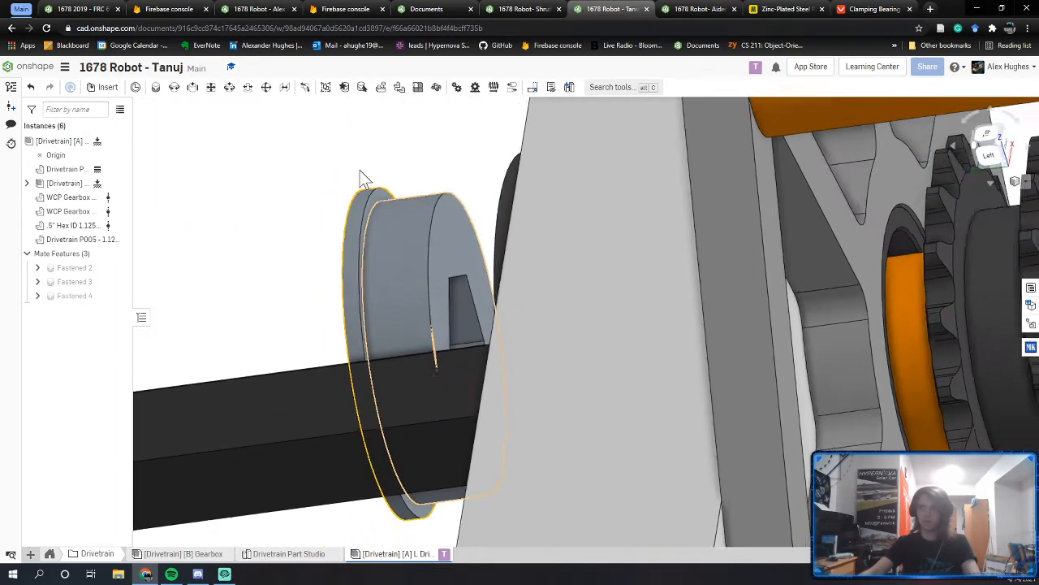
{"action": "key", "text": "f"}
{"action": "scroll", "coordinate": [610, 324], "scroll_direction": "up", "scroll_amount": 10}
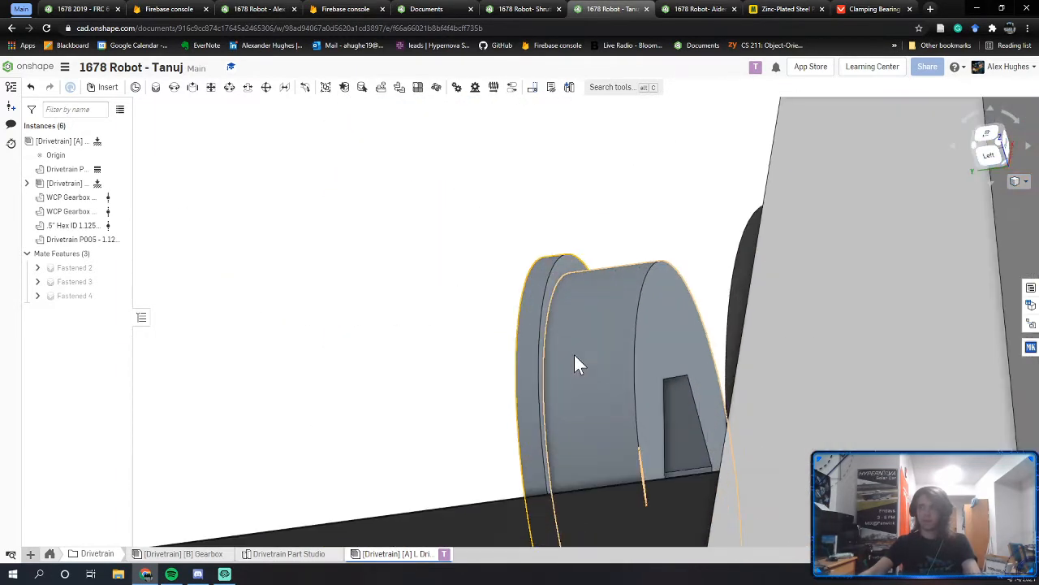
{"action": "key", "text": "j"}
{"action": "left_click", "coordinate": [571, 263]}
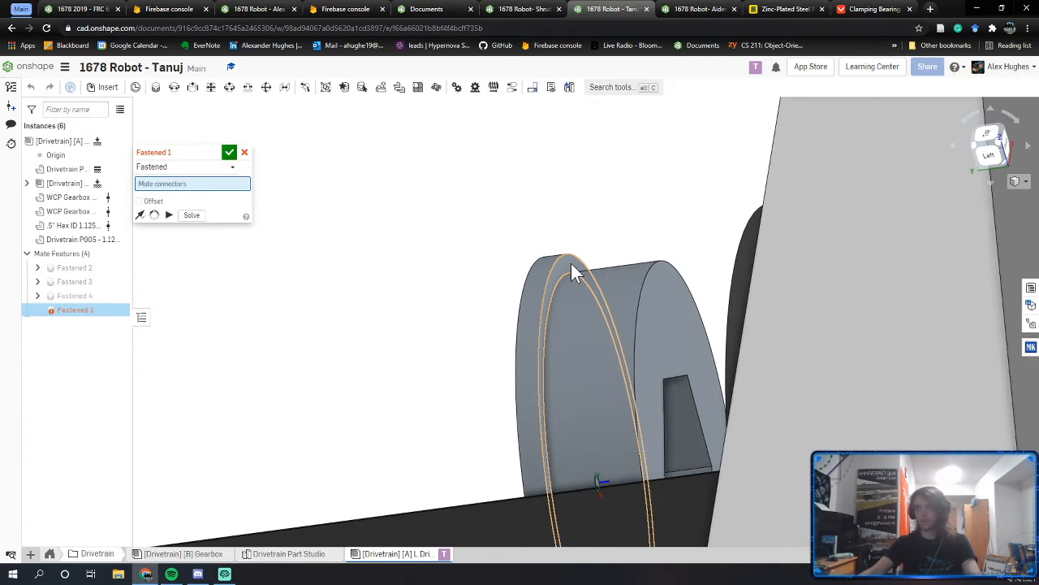
Step: Link the .5" Hex ID bearing to the plate's bearing-seat connector as Revolute 1 instead of Fastened
{"action": "right_click_drag", "start_coordinate": [571, 263], "coordinate": [614, 205]}
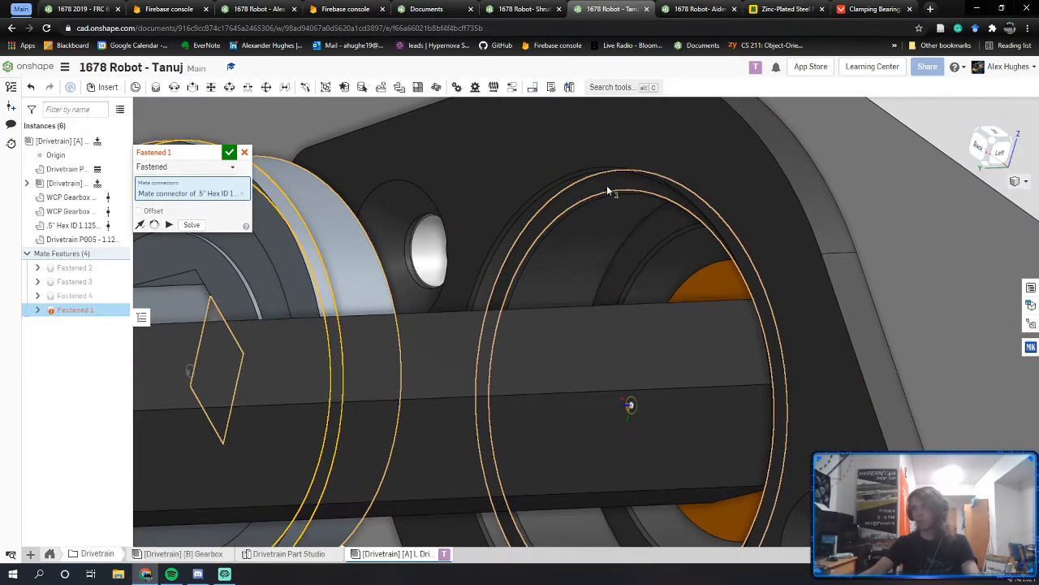
{"action": "left_click", "coordinate": [611, 184]}
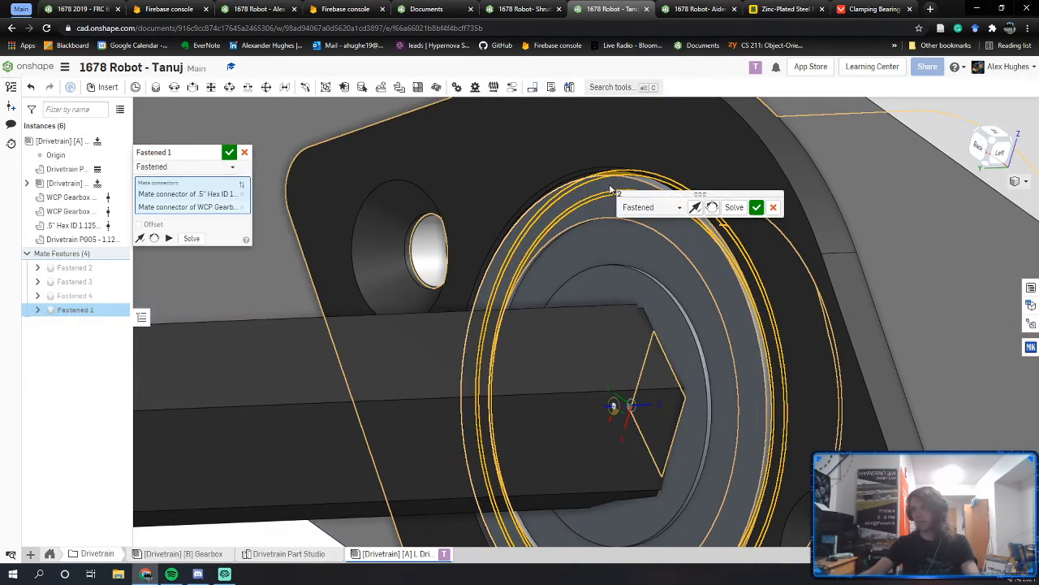
{"action": "left_click", "coordinate": [193, 167]}
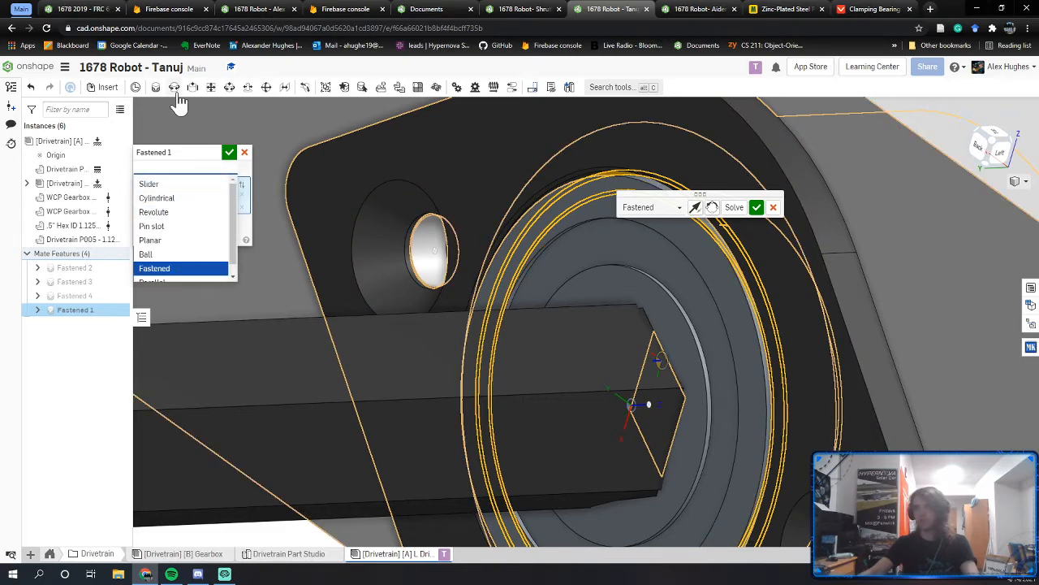
{"action": "left_click", "coordinate": [170, 212]}
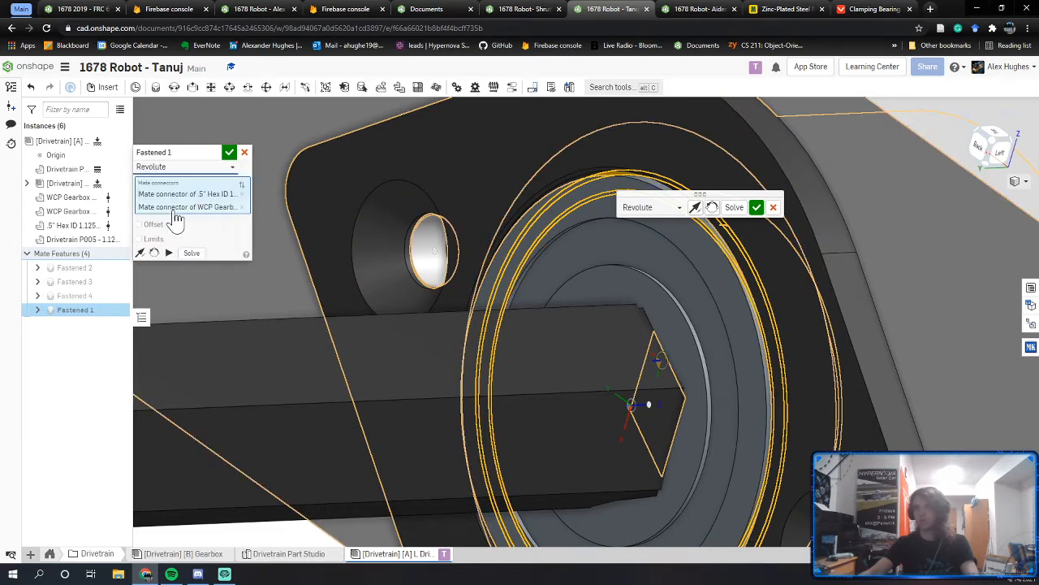
{"action": "left_click", "coordinate": [230, 153]}
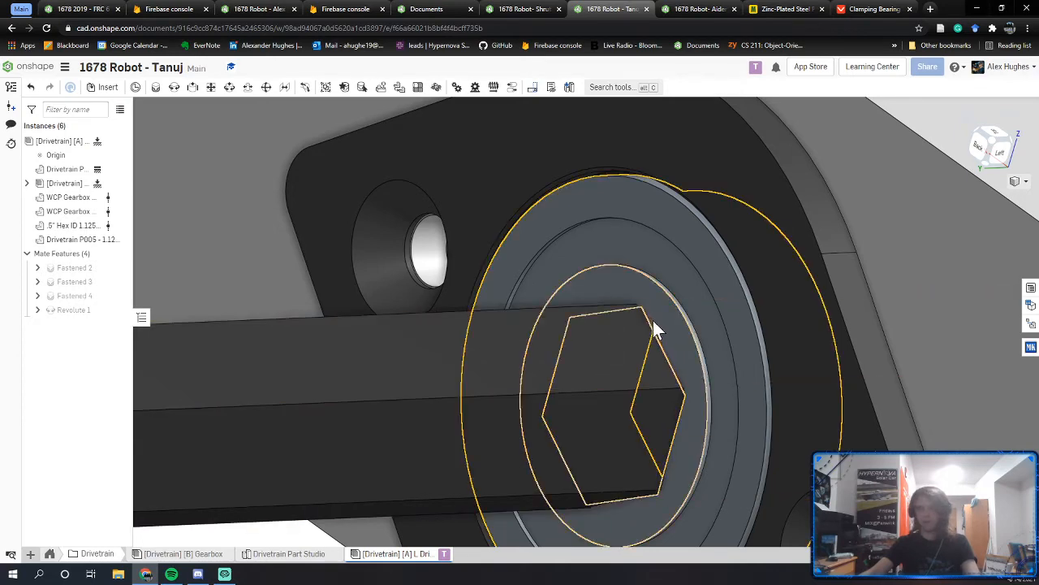
{"action": "right_click_drag", "start_coordinate": [653, 320], "coordinate": [700, 333]}
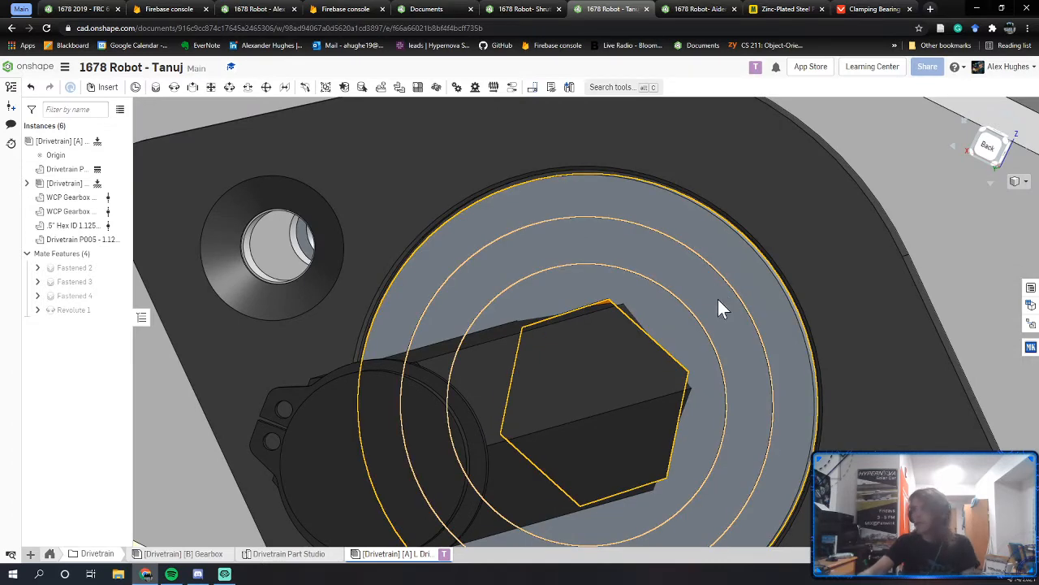
{"action": "scroll", "coordinate": [690, 383], "scroll_direction": "down", "scroll_amount": 3}
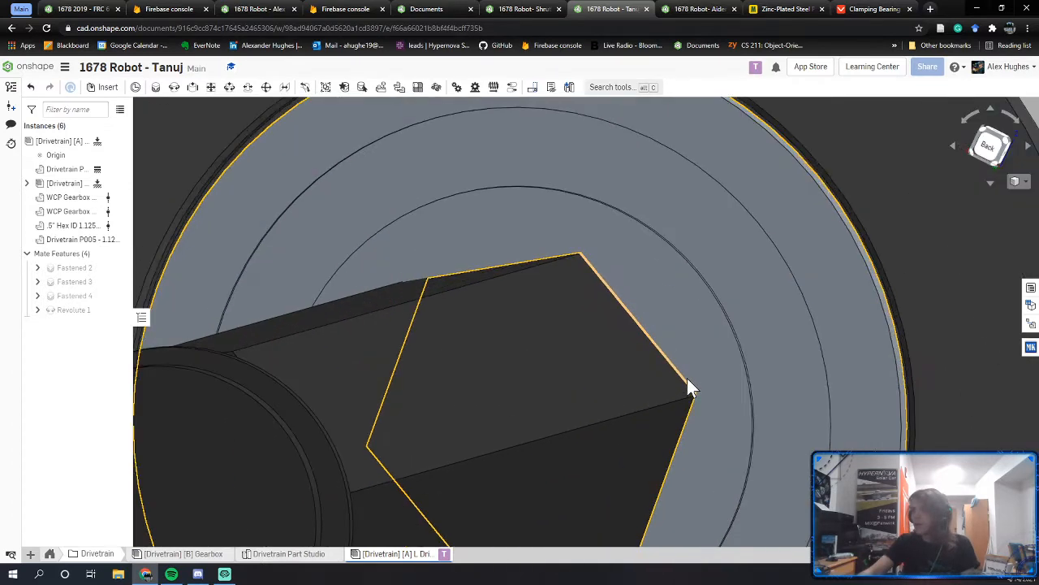
{"action": "right_click_drag", "start_coordinate": [622, 296], "coordinate": [602, 316]}
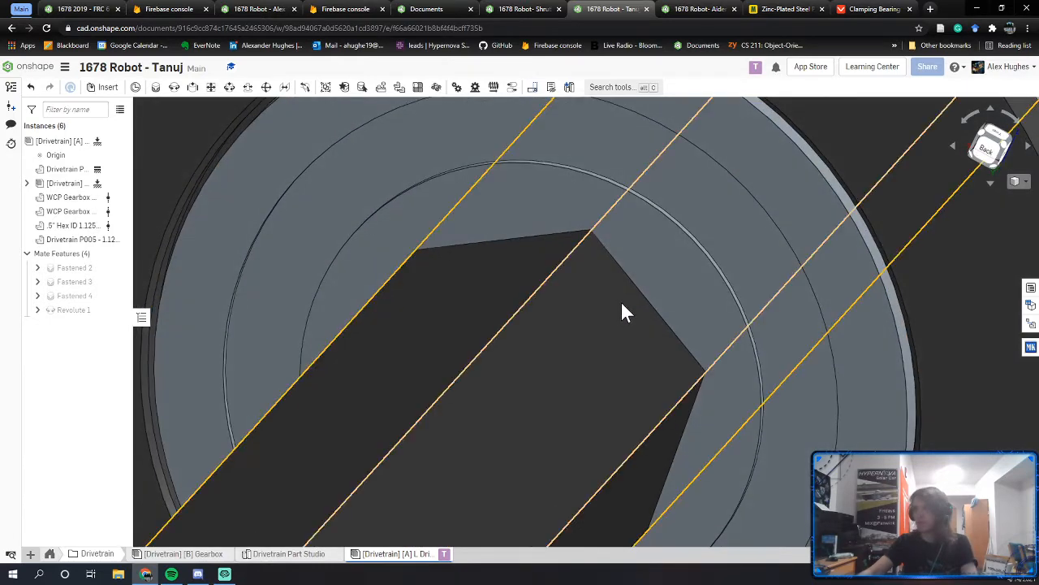
{"action": "key", "text": "j"}
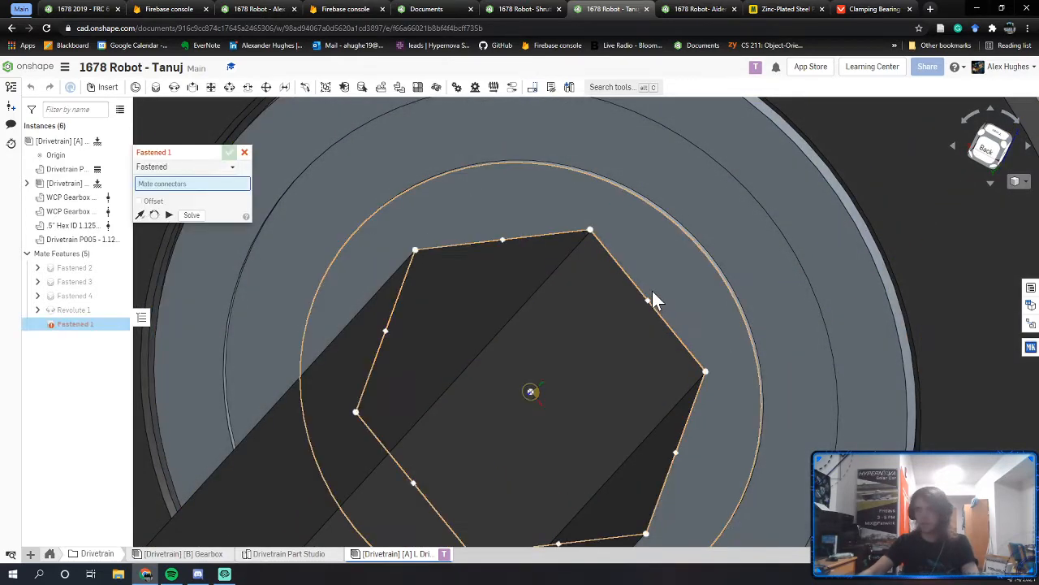
{"action": "scroll", "coordinate": [649, 292], "scroll_direction": "down", "scroll_amount": 2}
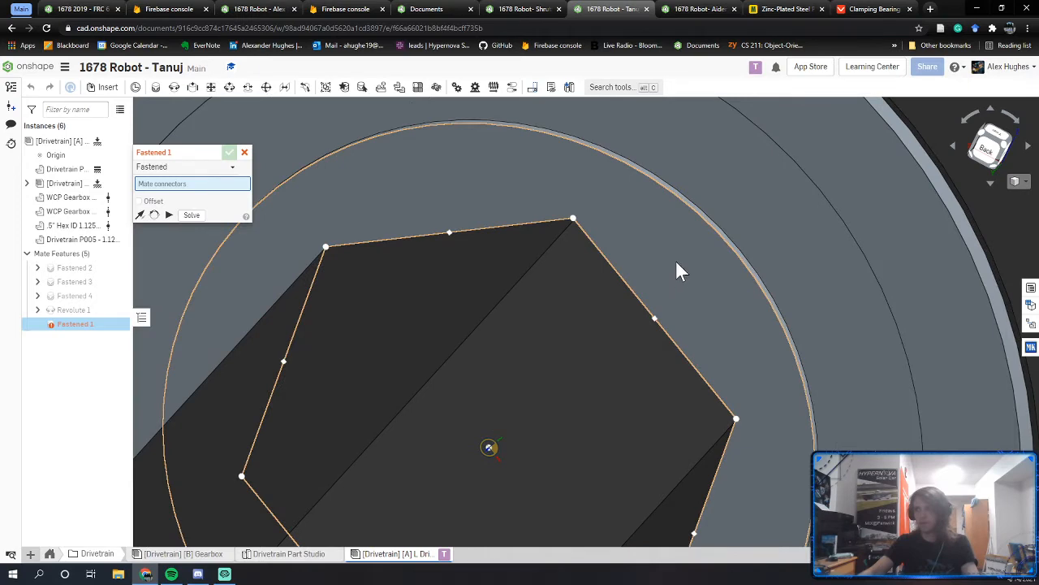
{"action": "scroll", "coordinate": [701, 239], "scroll_direction": "up", "scroll_amount": 5}
{"action": "key", "text": "Escape"}
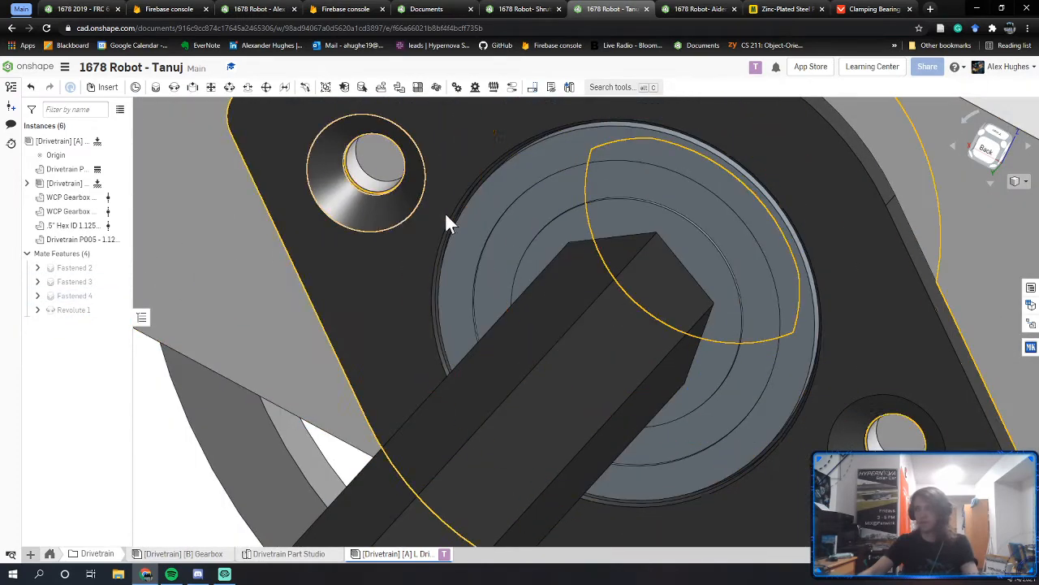
{"action": "double_click", "coordinate": [75, 311]}
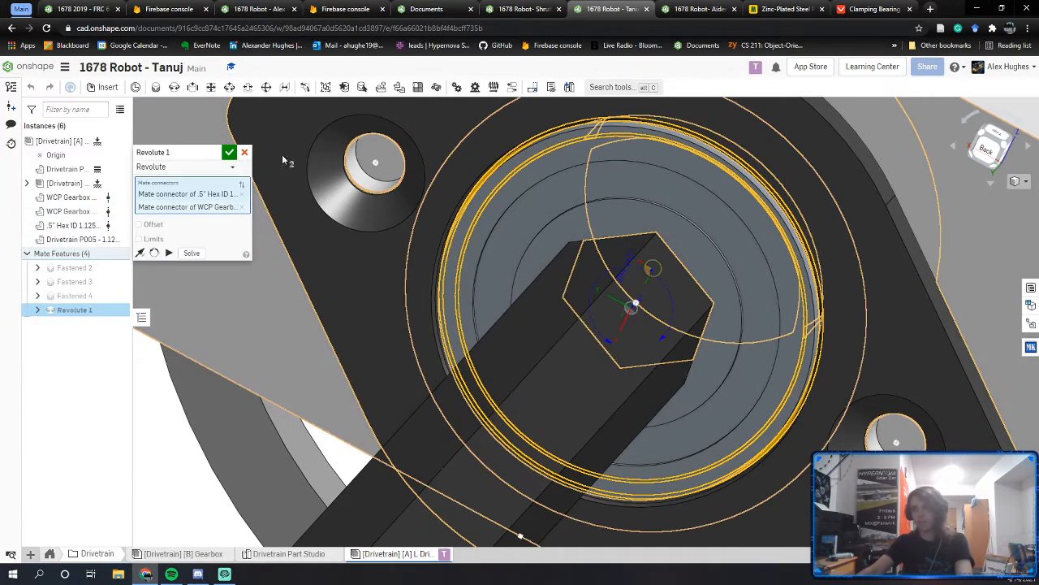
{"action": "left_click", "coordinate": [243, 152]}
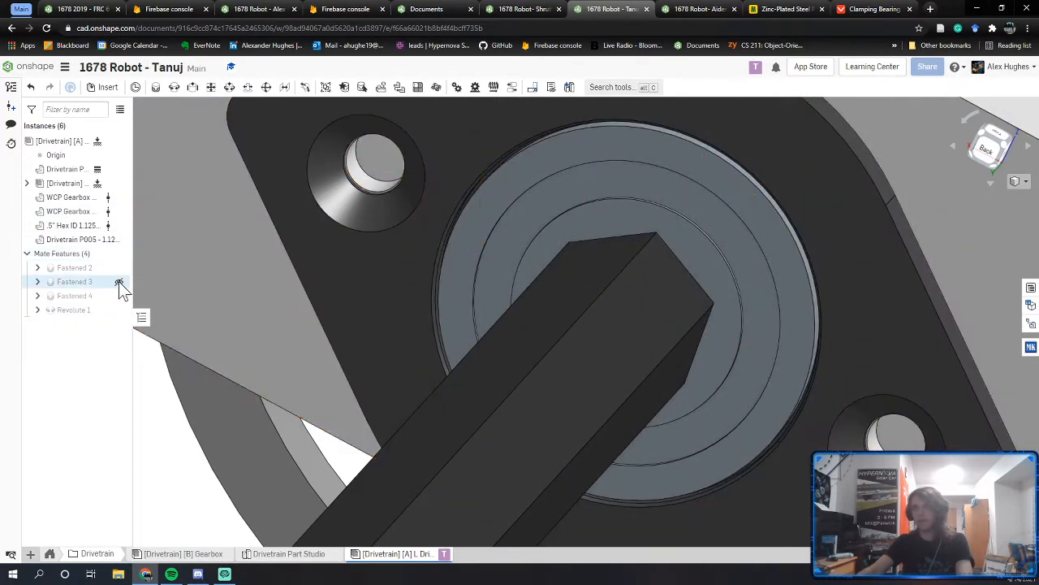
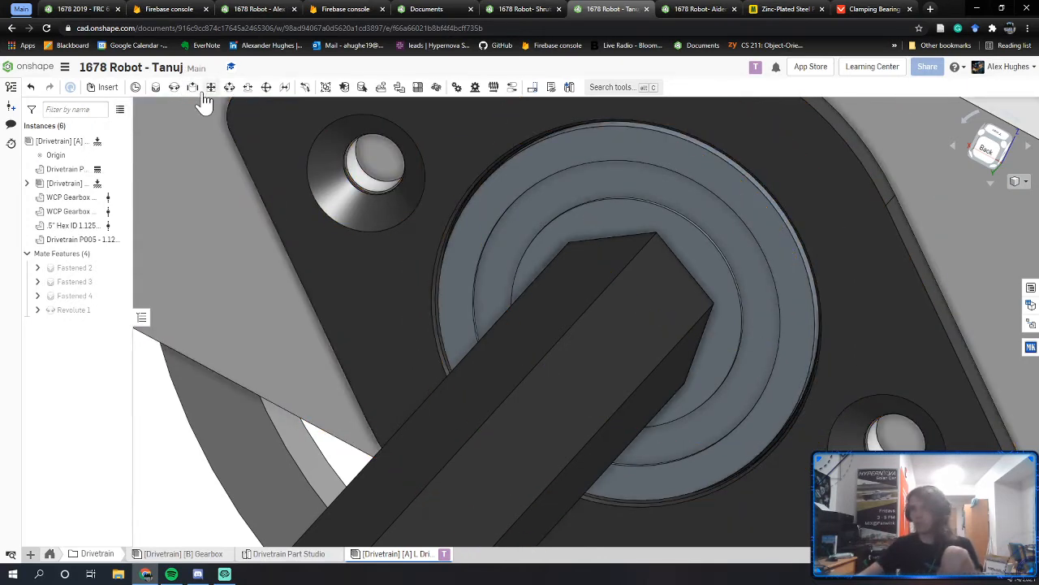
Step: Orbit around the bearing and shaft to inspect the hex bore
{"action": "right_click_drag", "start_coordinate": [668, 225], "coordinate": [622, 212]}
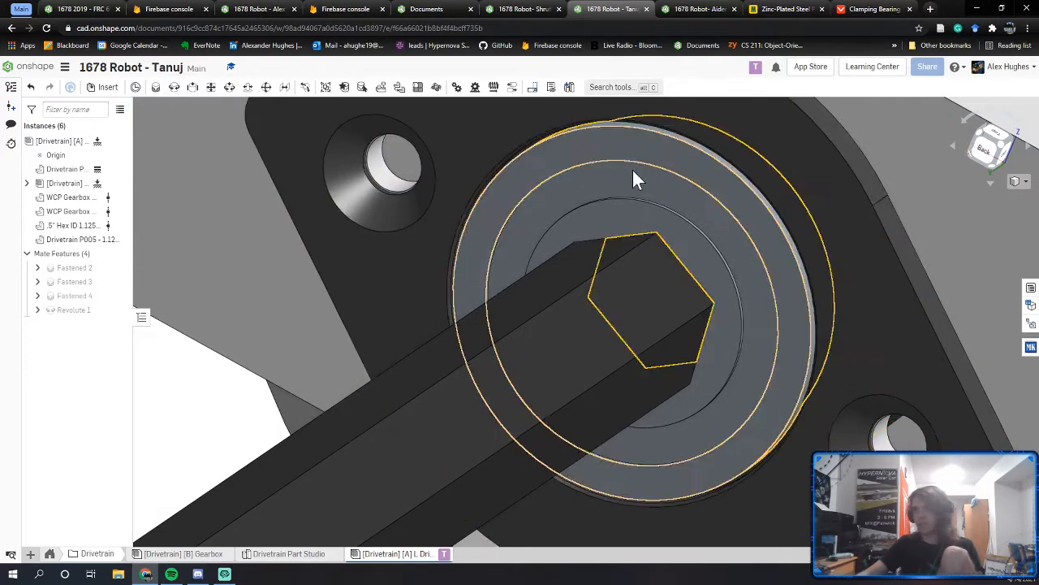
{"action": "middle_click_drag", "start_coordinate": [644, 189], "coordinate": [640, 219]}
{"action": "right_click_drag", "start_coordinate": [640, 218], "coordinate": [630, 220]}
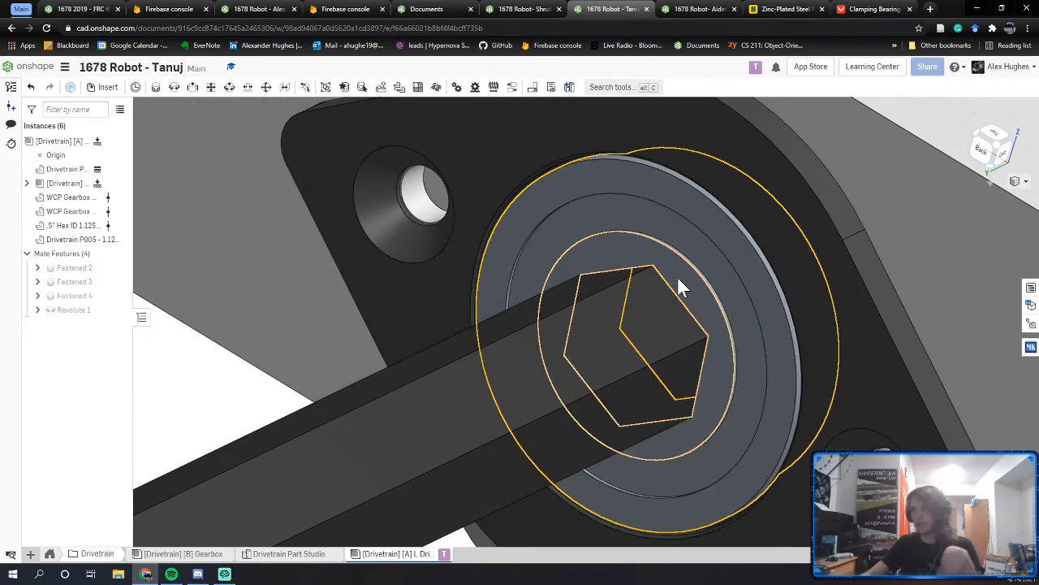
{"action": "right_click_drag", "start_coordinate": [663, 274], "coordinate": [605, 280]}
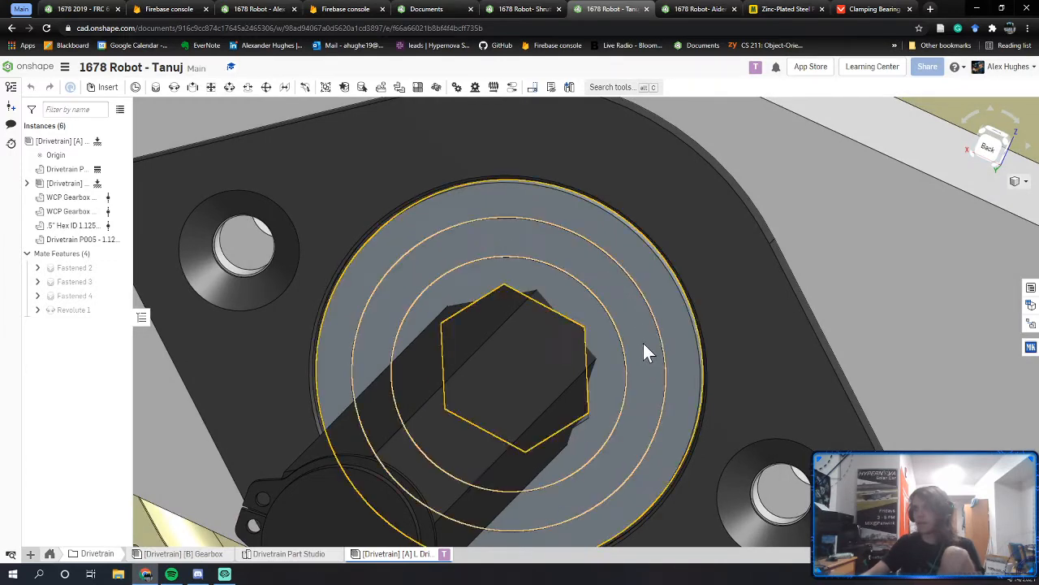
{"action": "scroll", "coordinate": [584, 329], "scroll_direction": "up", "scroll_amount": 3}
{"action": "right_click_drag", "start_coordinate": [576, 325], "coordinate": [596, 327]}
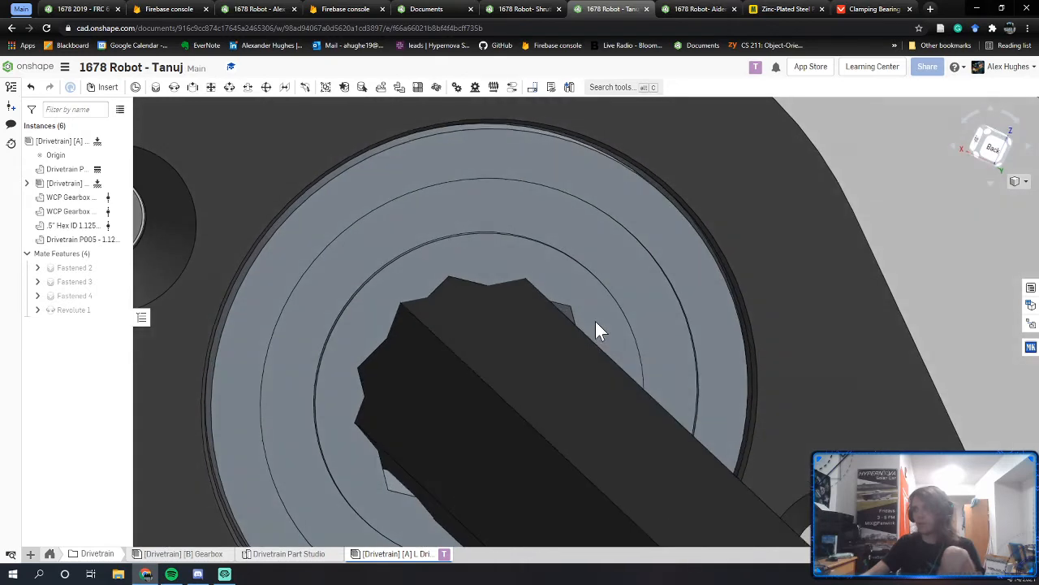
Step: Add a Parallel mate between the bearing's mate connector and the shaft's mate connector
{"action": "left_click", "coordinate": [284, 87]}
{"action": "scroll", "coordinate": [528, 305], "scroll_direction": "up", "scroll_amount": 2}
{"action": "scroll", "coordinate": [554, 314], "scroll_direction": "up", "scroll_amount": 3}
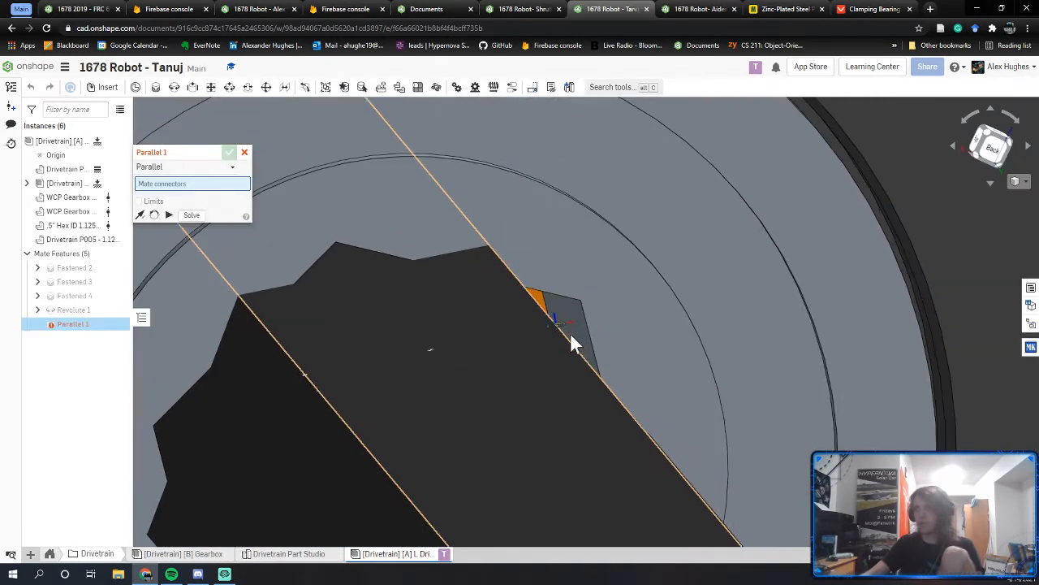
{"action": "left_click", "coordinate": [582, 337]}
{"action": "scroll", "coordinate": [574, 346], "scroll_direction": "up", "scroll_amount": 3}
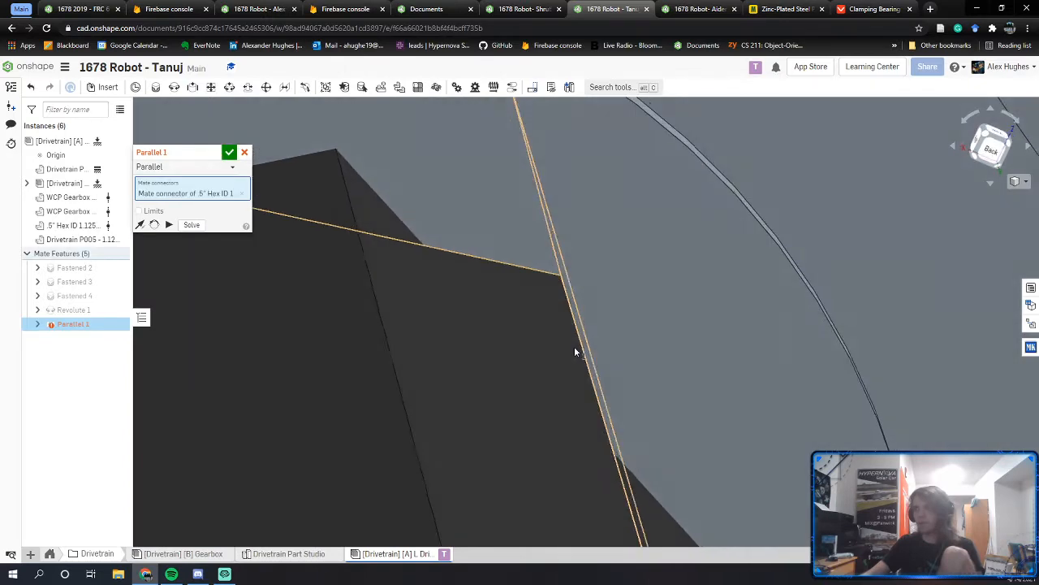
{"action": "scroll", "coordinate": [468, 406], "scroll_direction": "down", "scroll_amount": 3}
{"action": "left_click", "coordinate": [439, 349]}
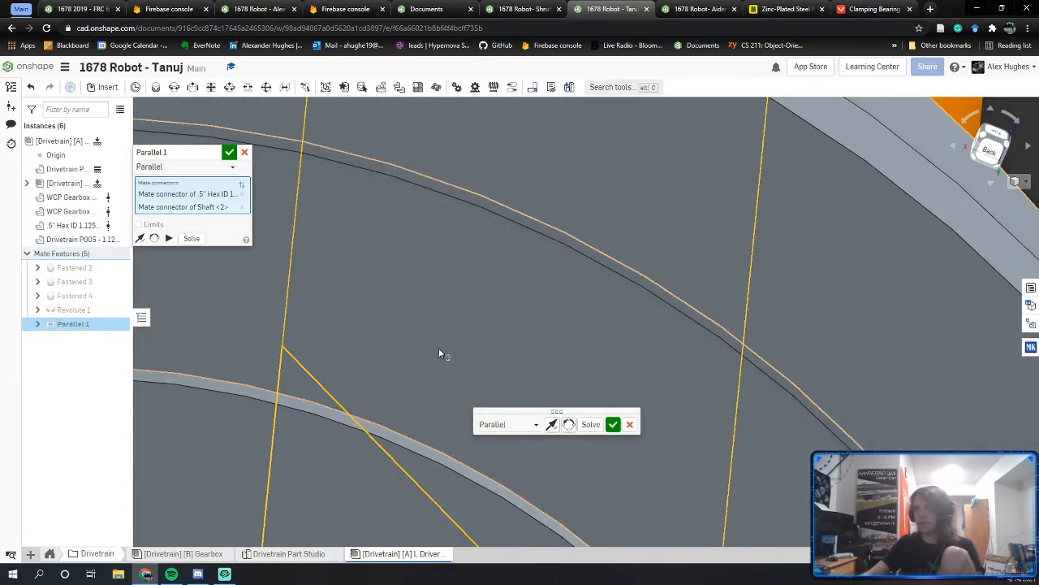
{"action": "scroll", "coordinate": [435, 336], "scroll_direction": "down", "scroll_amount": 3}
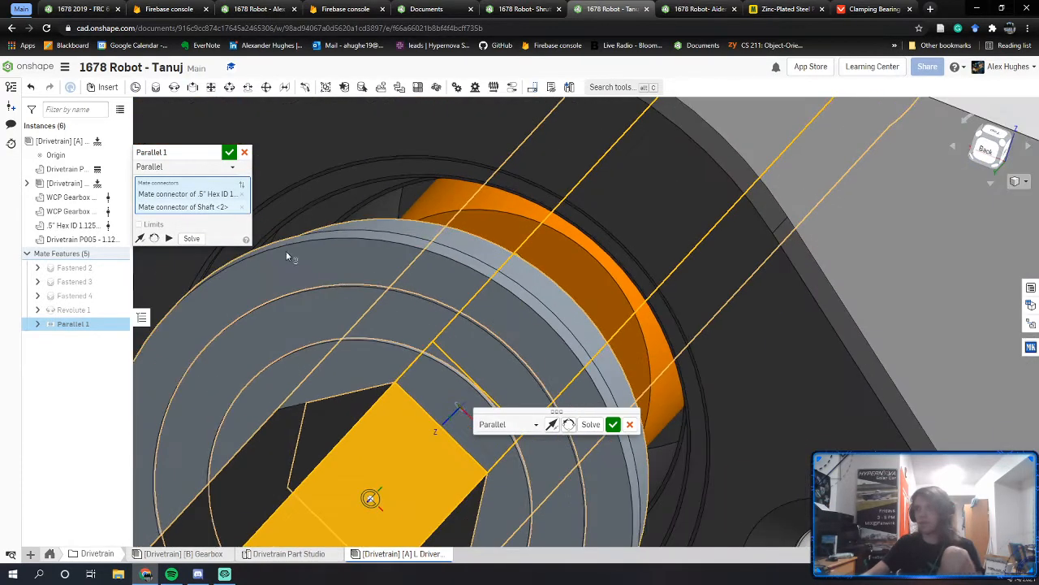
{"action": "left_click", "coordinate": [229, 153]}
{"action": "scroll", "coordinate": [251, 162], "scroll_direction": "down", "scroll_amount": 5}
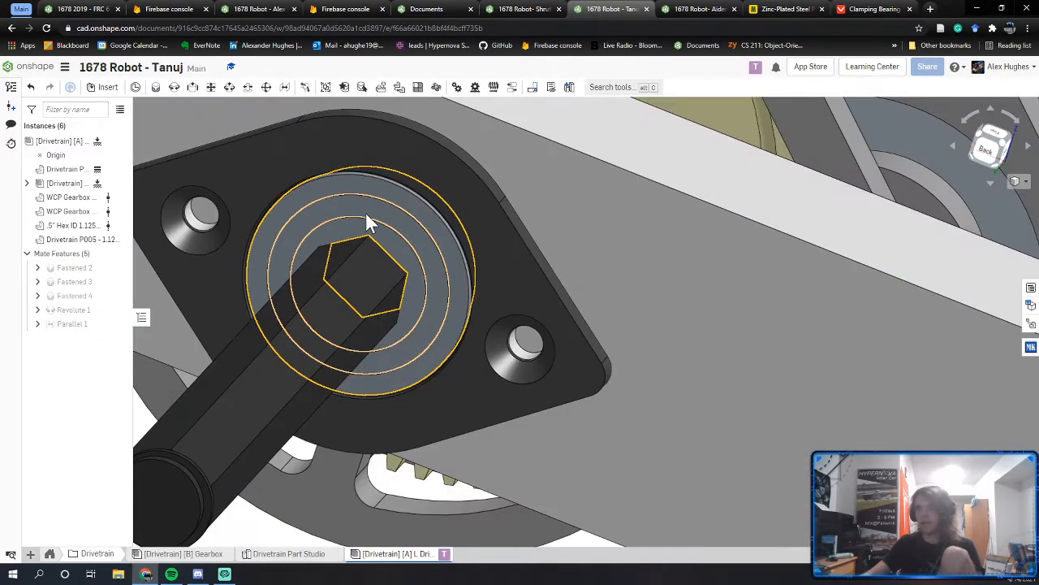
{"action": "scroll", "coordinate": [421, 261], "scroll_direction": "down", "scroll_amount": 2}
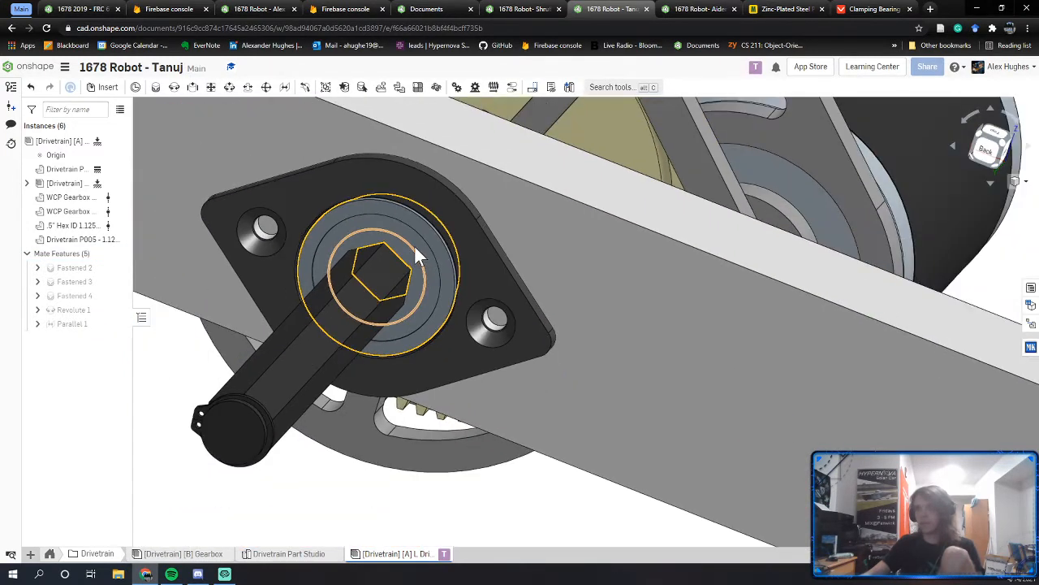
Step: Orbit to confirm the shaft flats line up with the hex bore and plate
{"action": "middle_click_drag", "start_coordinate": [414, 245], "coordinate": [512, 282]}
{"action": "right_click_drag", "start_coordinate": [512, 282], "coordinate": [514, 266]}
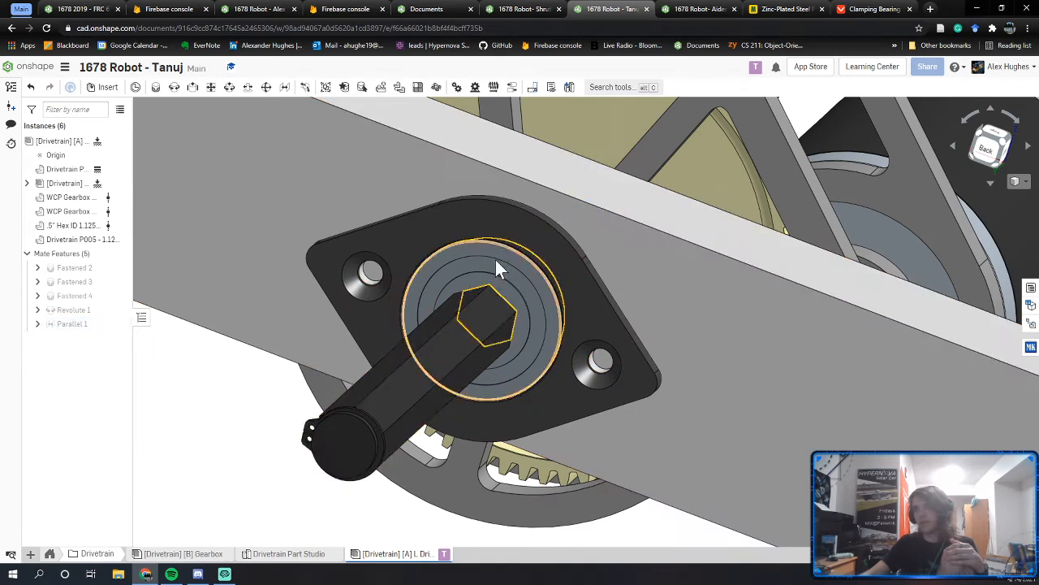
{"action": "scroll", "coordinate": [505, 294], "scroll_direction": "up", "scroll_amount": 5}
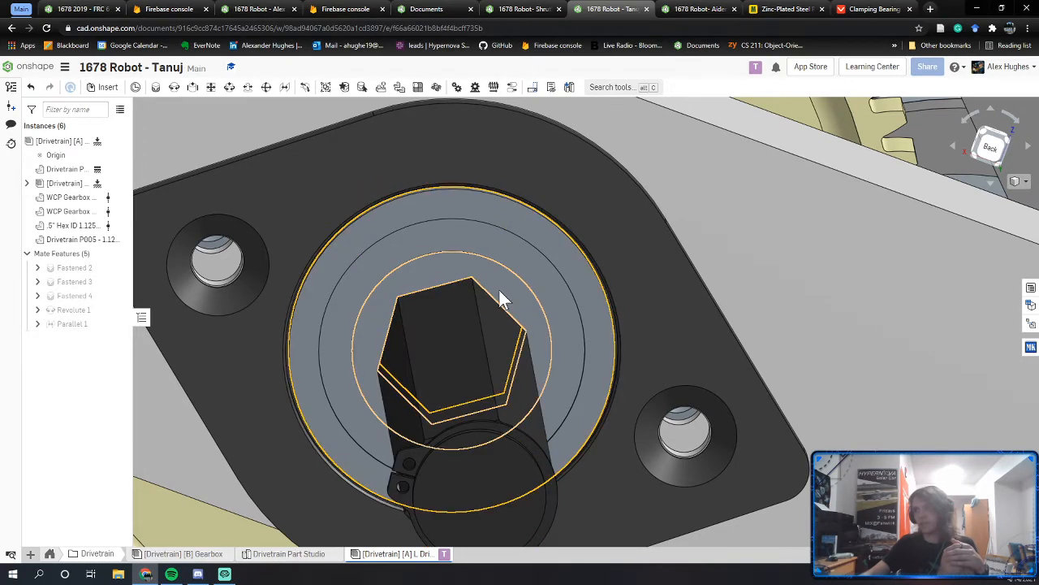
{"action": "right_click_drag", "start_coordinate": [499, 290], "coordinate": [473, 285]}
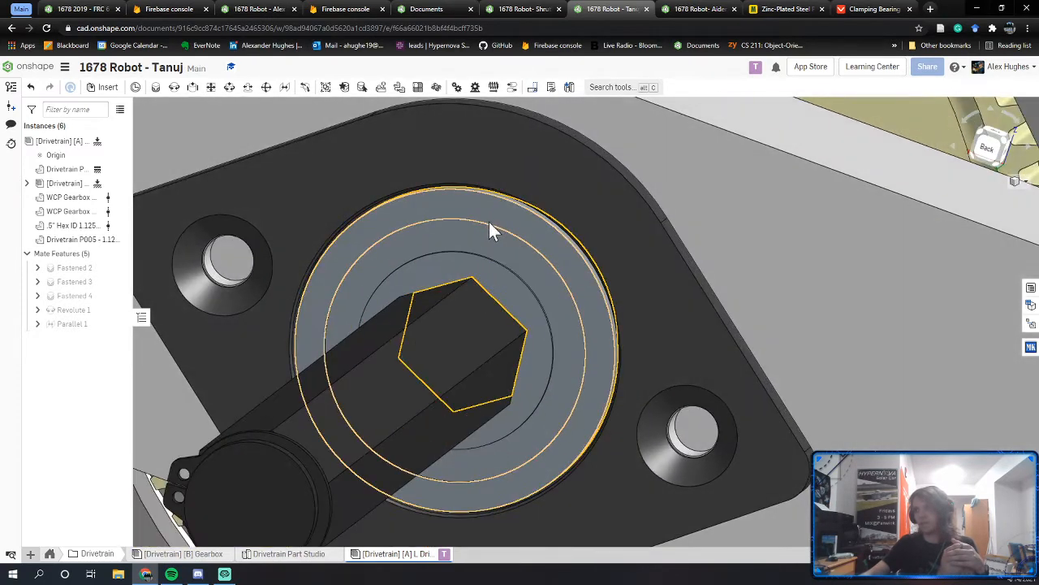
{"action": "scroll", "coordinate": [489, 222], "scroll_direction": "down", "scroll_amount": 3}
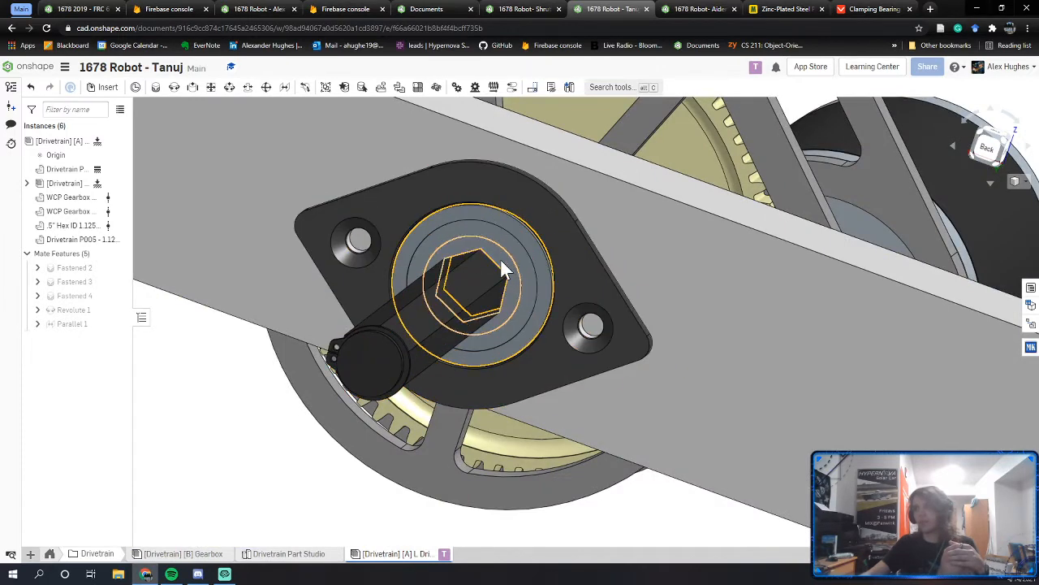
{"action": "right_click_drag", "start_coordinate": [475, 267], "coordinate": [220, 216]}
{"action": "right_click", "coordinate": [61, 142]}
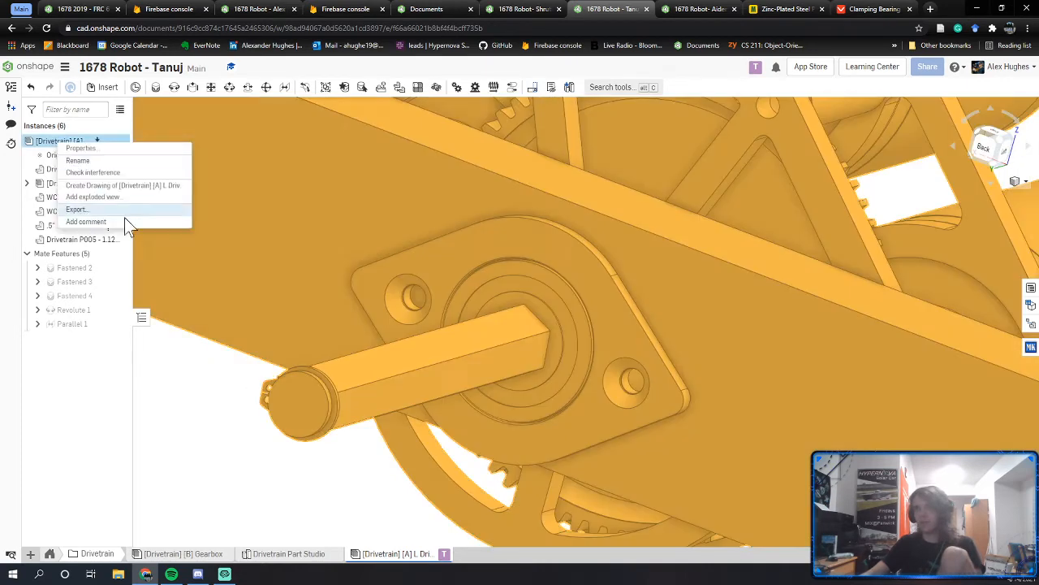
{"action": "left_click", "coordinate": [106, 173]}
{"action": "right_click_drag", "start_coordinate": [456, 351], "coordinate": [400, 395]}
{"action": "right_click_drag", "start_coordinate": [498, 336], "coordinate": [421, 370]}
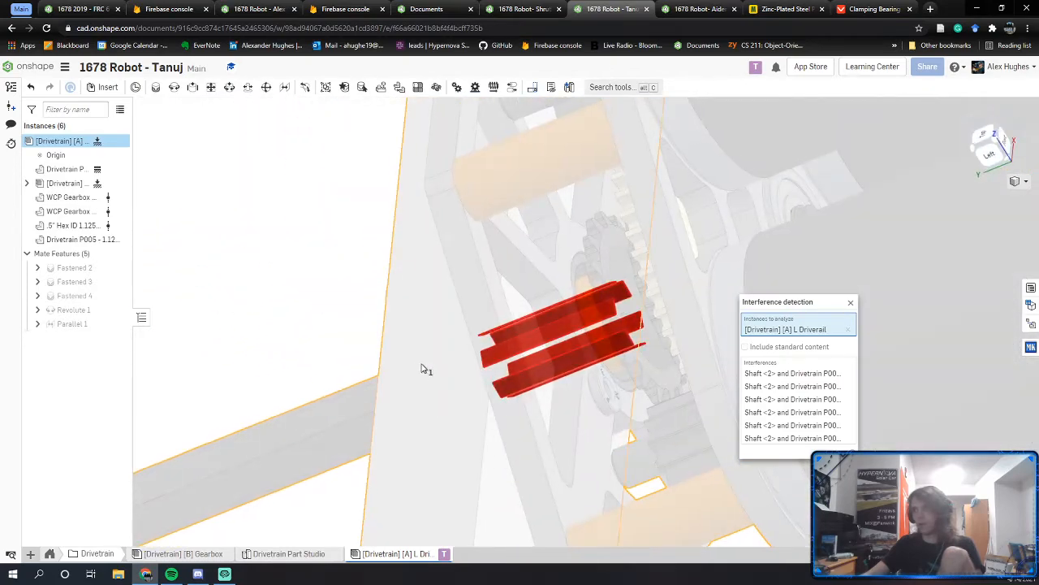
{"action": "right_click_drag", "start_coordinate": [601, 327], "coordinate": [654, 321]}
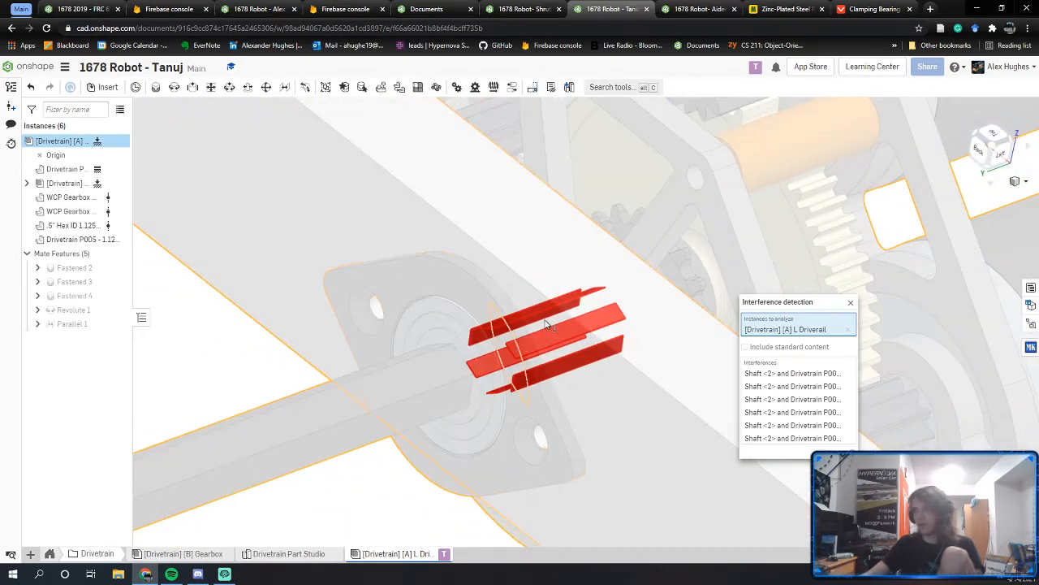
{"action": "mouse_move", "coordinate": [545, 320]}
{"action": "right_mouse_down"}
{"action": "mouse_move", "coordinate": [532, 331]}
{"action": "mouse_move", "coordinate": [555, 349]}
{"action": "mouse_move", "coordinate": [623, 309]}
{"action": "mouse_move", "coordinate": [511, 341]}
{"action": "mouse_move", "coordinate": [640, 258]}
{"action": "mouse_move", "coordinate": [540, 338]}
{"action": "right_mouse_up"}
{"action": "key", "text": "Escape"}
{"action": "right_click_drag", "start_coordinate": [416, 227], "coordinate": [588, 329]}
Step: View the Gearbox assembly from the Back view, then orbit to an oblique angle
{"action": "left_click", "coordinate": [188, 553]}
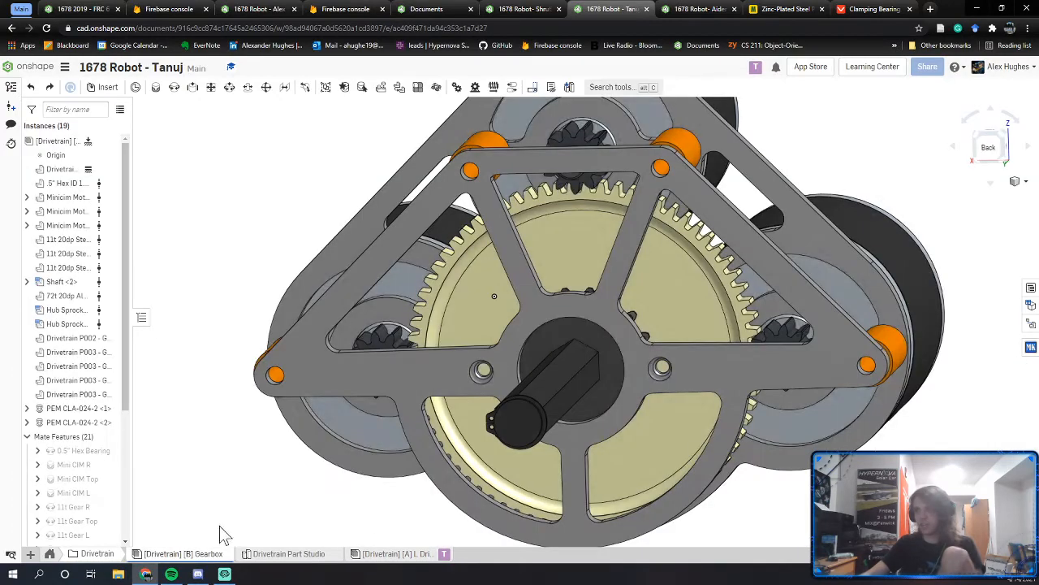
{"action": "left_click", "coordinate": [984, 154]}
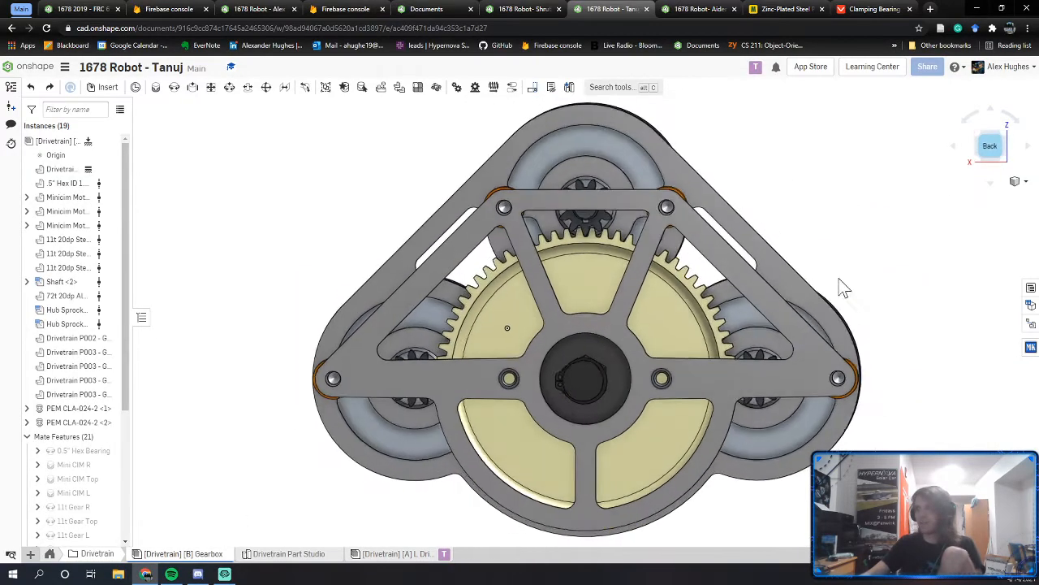
{"action": "right_click_drag", "start_coordinate": [606, 365], "coordinate": [580, 375]}
{"action": "middle_click_drag", "start_coordinate": [665, 342], "coordinate": [552, 373]}
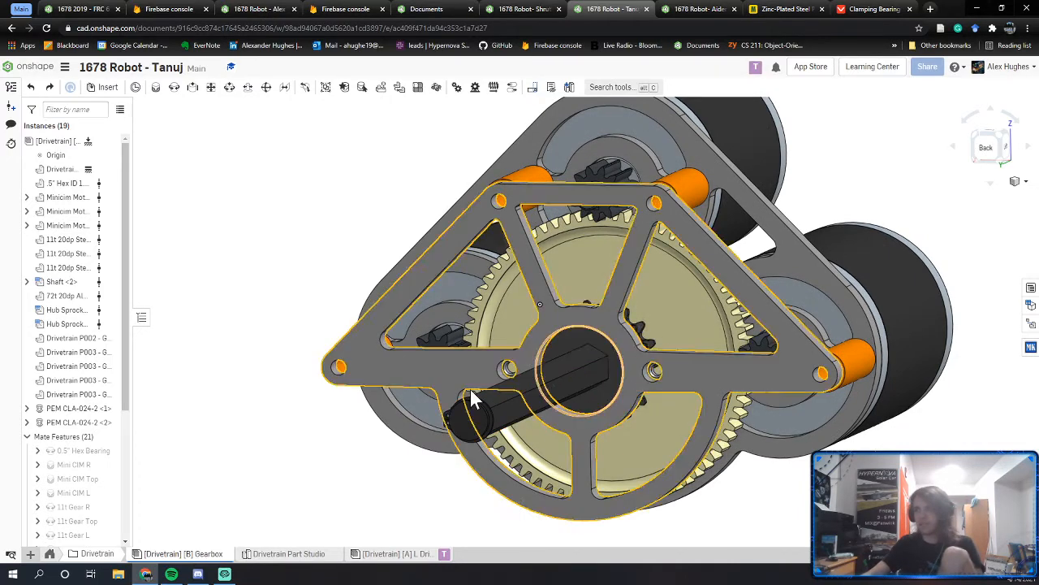
Step: Check the Drivetrain Part Studio, then move to the teammate's robot document
{"action": "left_click", "coordinate": [294, 555]}
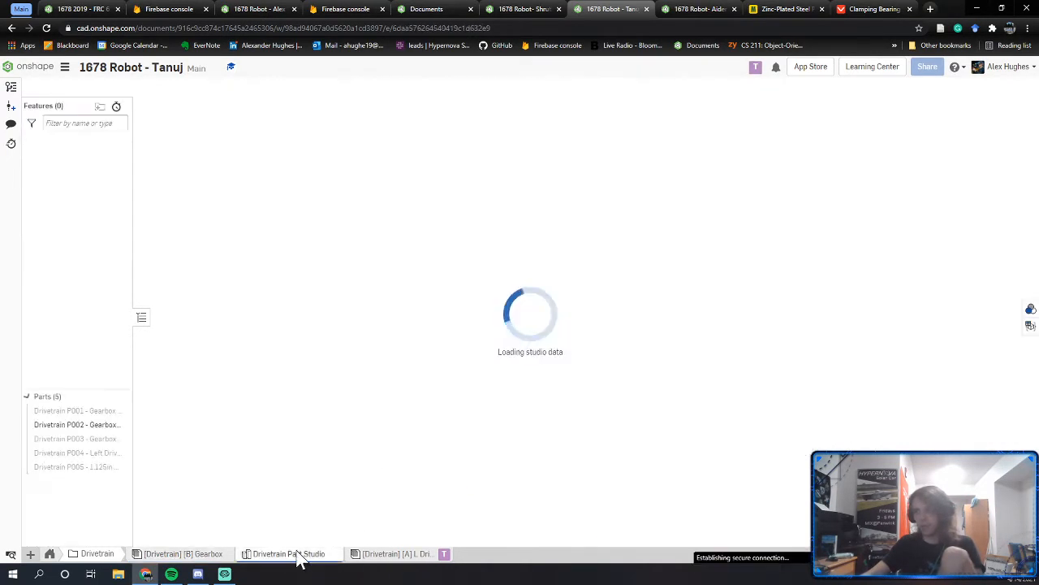
{"action": "left_click", "coordinate": [183, 556]}
{"action": "left_click", "coordinate": [248, 9]}
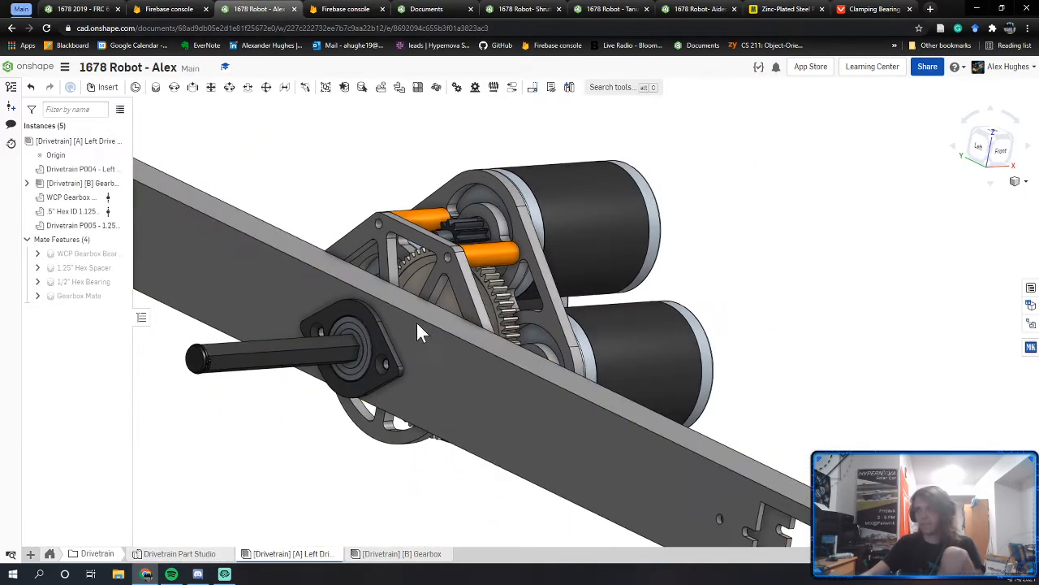
{"action": "right_click_drag", "start_coordinate": [416, 324], "coordinate": [503, 348]}
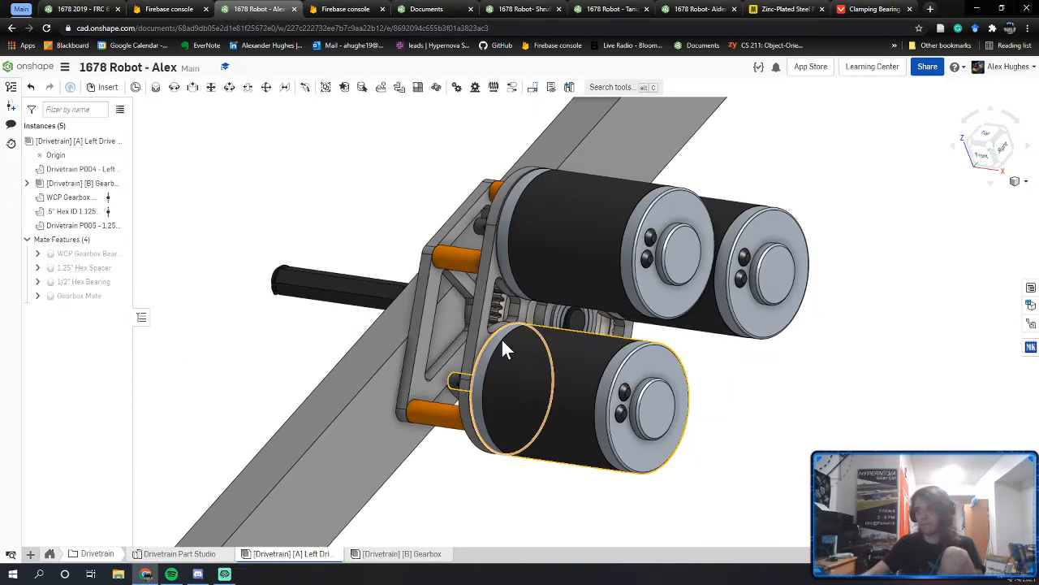
{"action": "right_click_drag", "start_coordinate": [361, 311], "coordinate": [504, 346]}
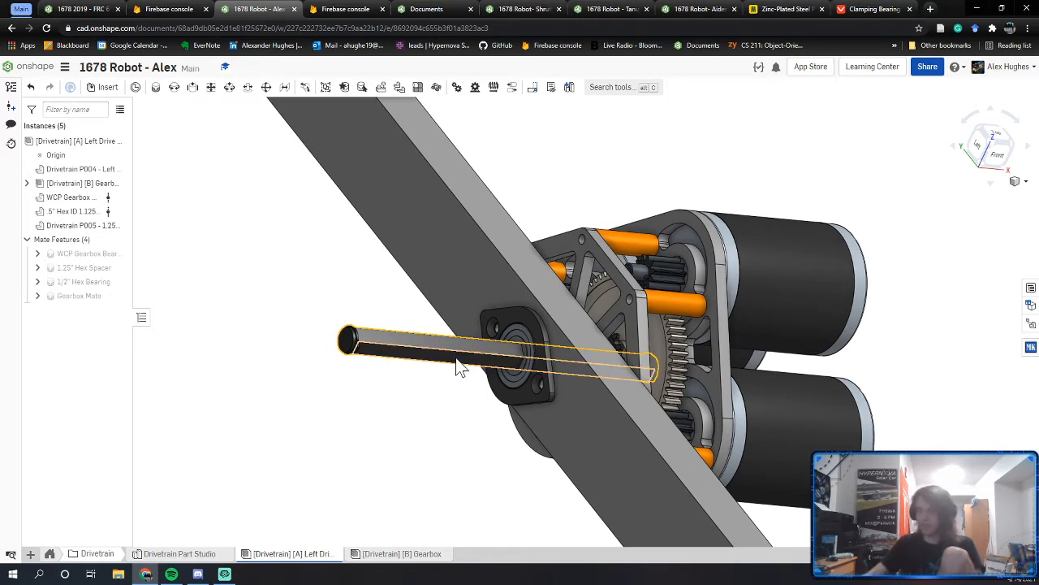
{"action": "right_click_drag", "start_coordinate": [457, 364], "coordinate": [426, 391]}
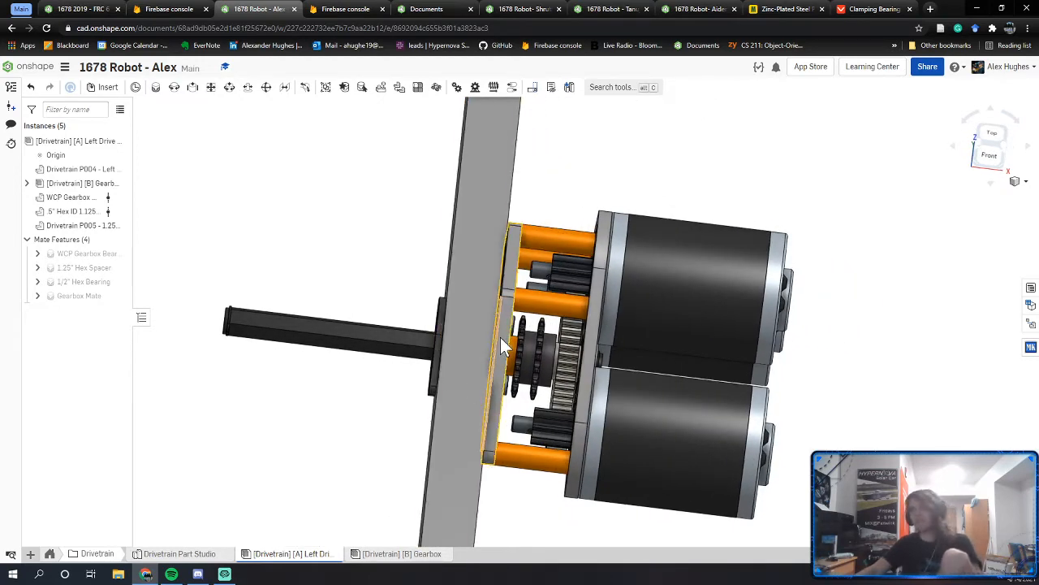
{"action": "right_click_drag", "start_coordinate": [500, 337], "coordinate": [520, 361]}
{"action": "right_click_drag", "start_coordinate": [632, 339], "coordinate": [604, 381]}
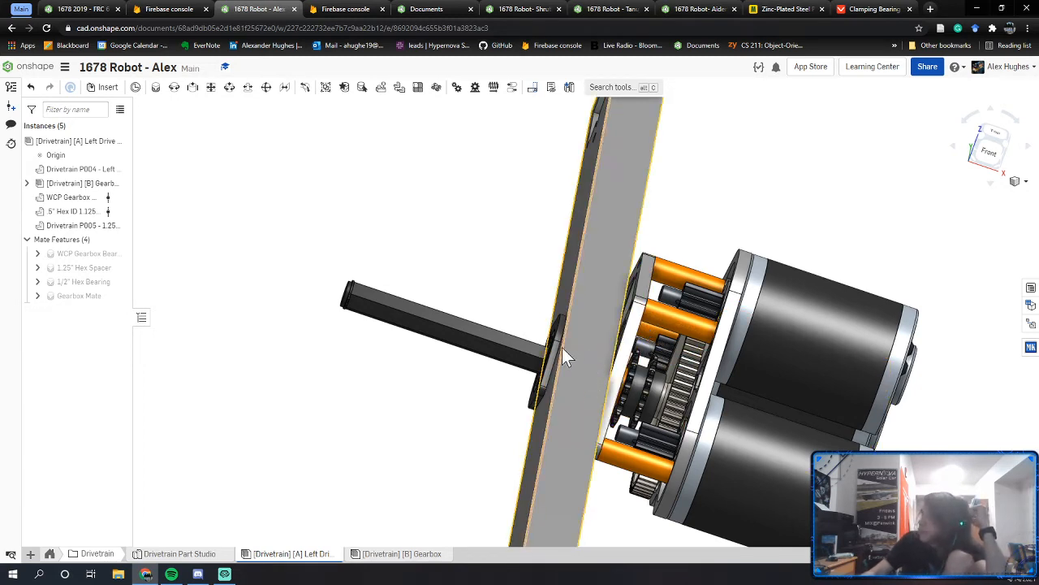
{"action": "right_click_drag", "start_coordinate": [413, 390], "coordinate": [471, 351]}
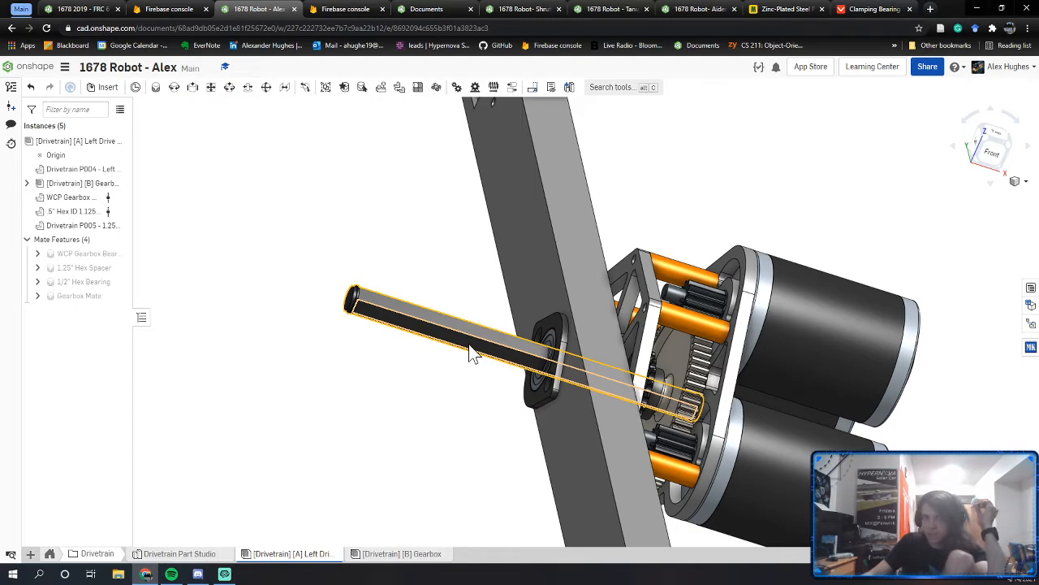
Step: Step through the teammates' robot documents to the Left Drive assembly
{"action": "left_click", "coordinate": [529, 9]}
{"action": "left_click", "coordinate": [582, 9]}
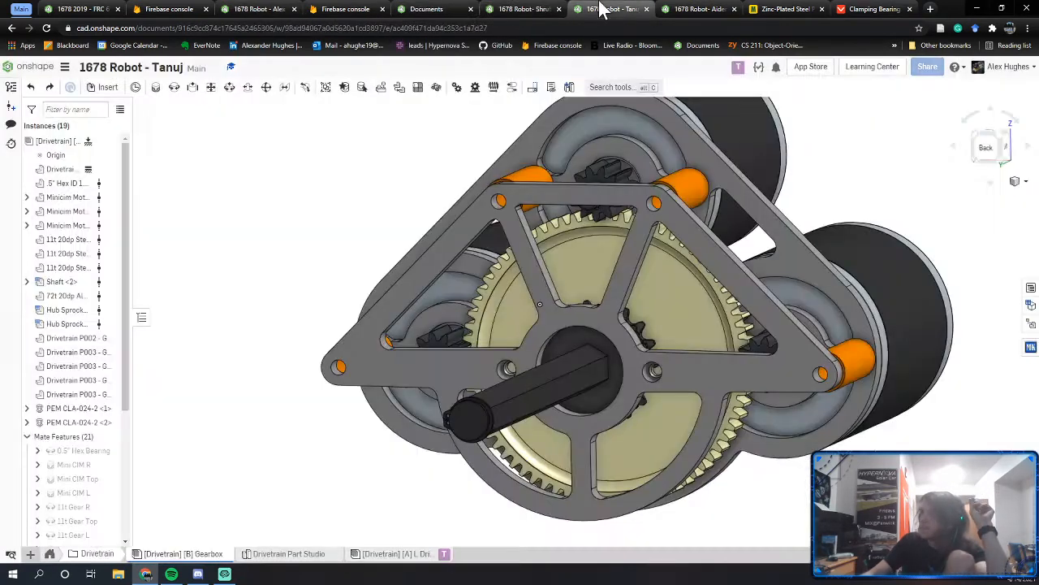
{"action": "left_click", "coordinate": [674, 10]}
Step: Zoom in on the hex bearing where the shaft passes the side plate and select it
{"action": "right_click_drag", "start_coordinate": [573, 312], "coordinate": [553, 317]}
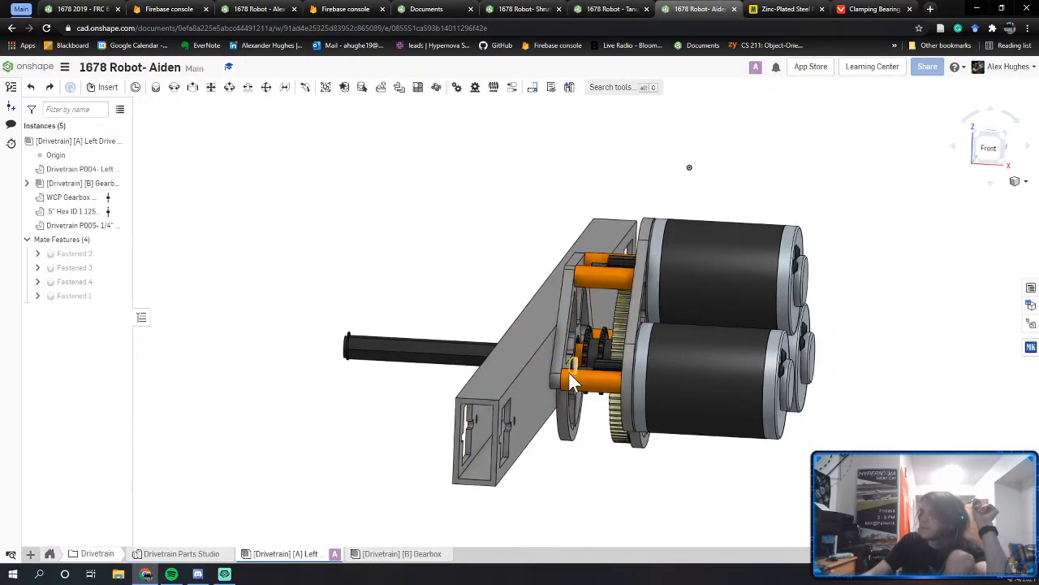
{"action": "right_click_drag", "start_coordinate": [571, 382], "coordinate": [602, 382]}
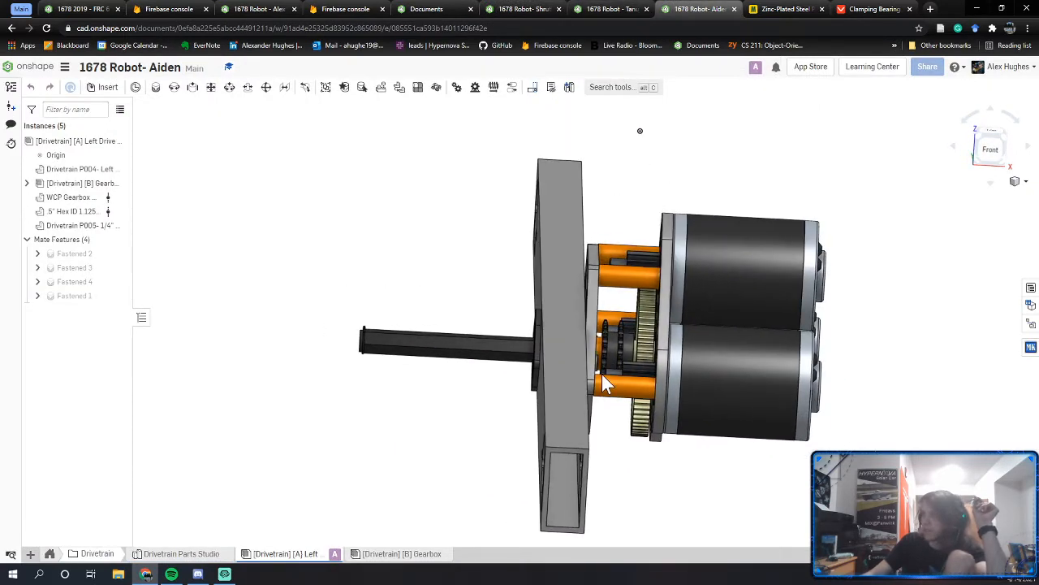
{"action": "middle_click_drag", "start_coordinate": [601, 373], "coordinate": [593, 372]}
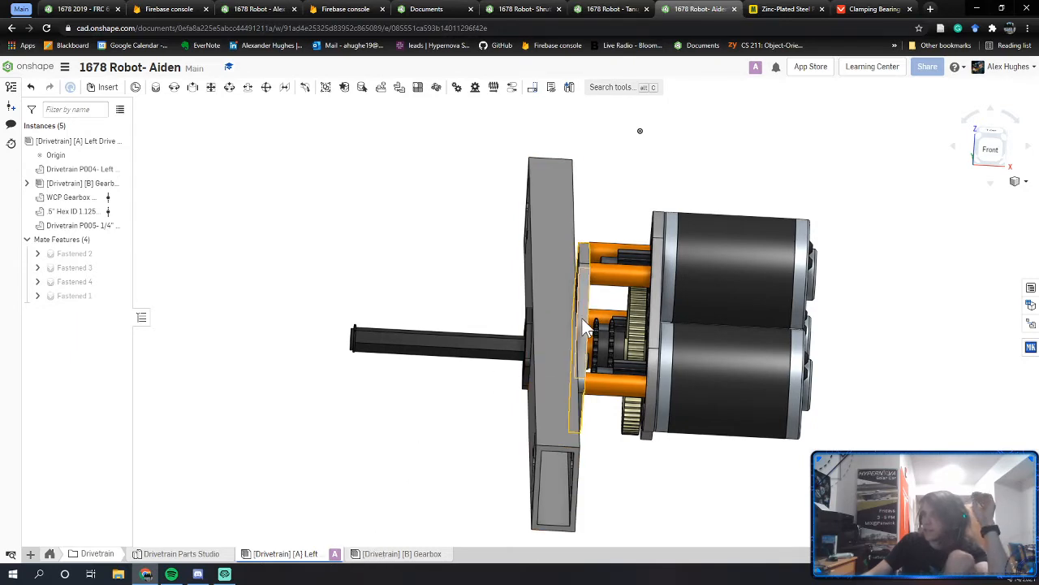
{"action": "right_click_drag", "start_coordinate": [495, 365], "coordinate": [545, 346]}
{"action": "scroll", "coordinate": [540, 341], "scroll_direction": "down", "scroll_amount": 8}
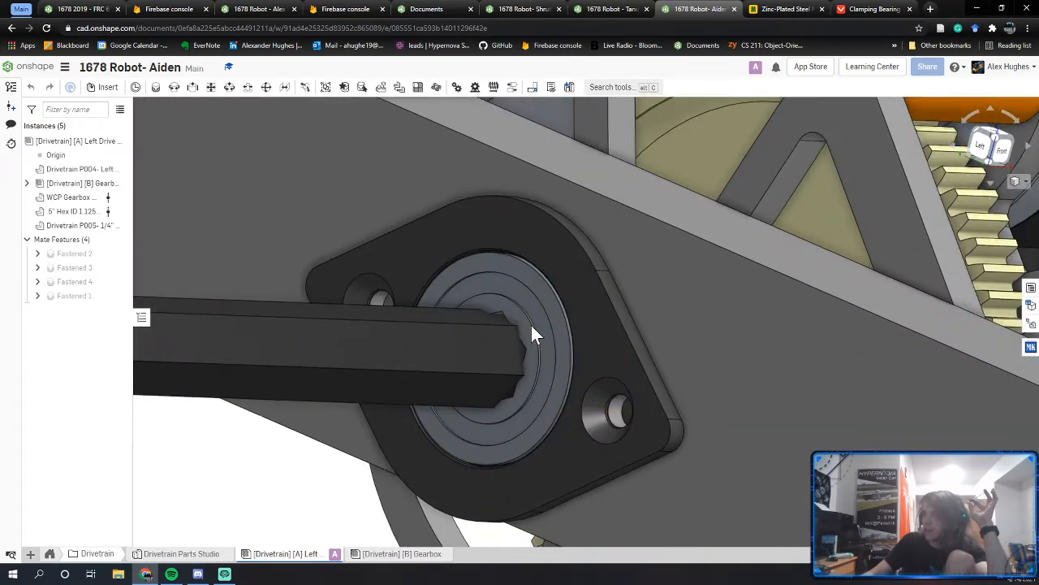
{"action": "middle_click_drag", "start_coordinate": [534, 318], "coordinate": [536, 315]}
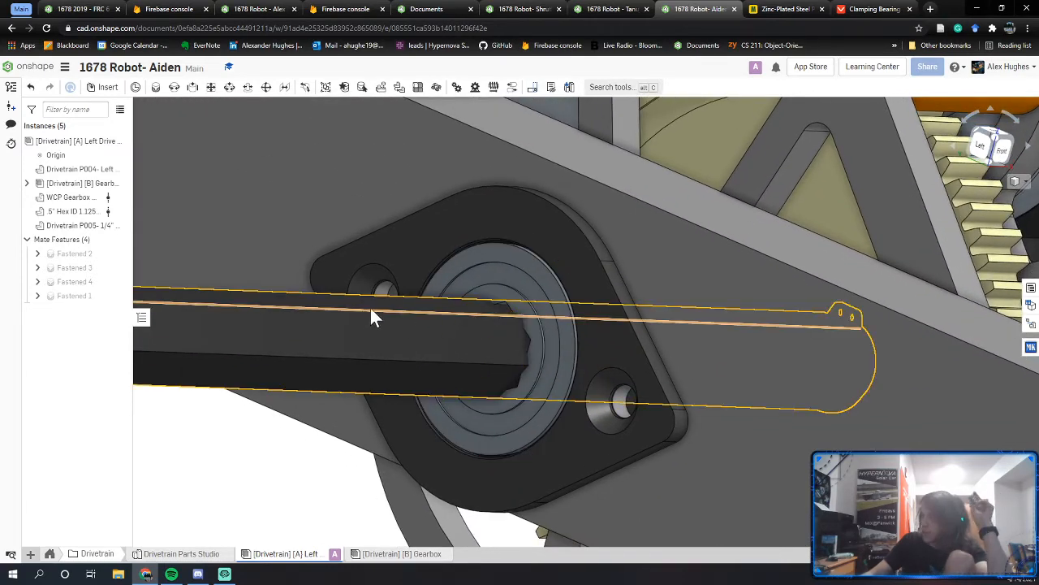
{"action": "left_click", "coordinate": [541, 311]}
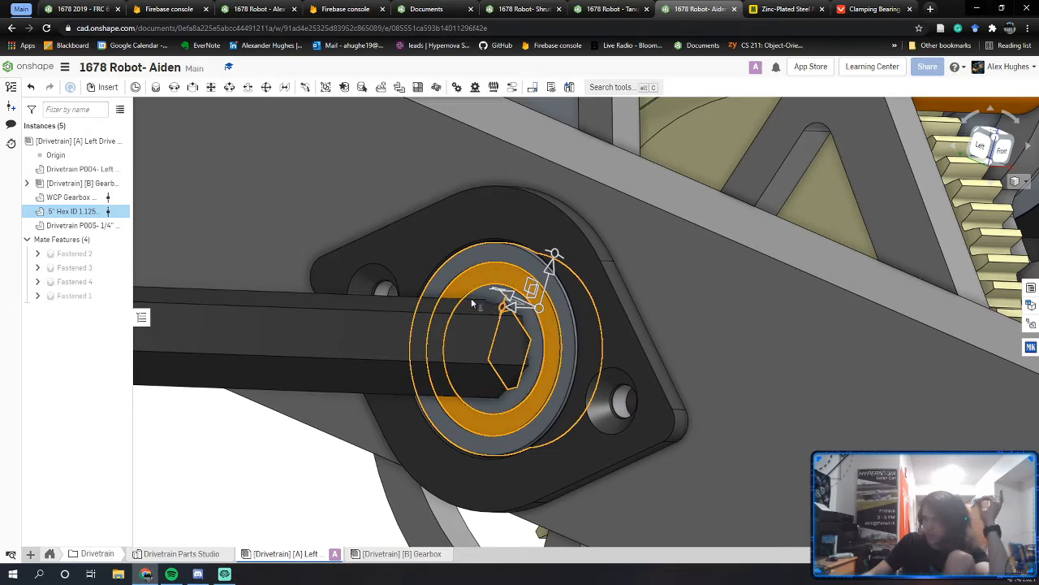
{"action": "middle_click_drag", "start_coordinate": [432, 254], "coordinate": [504, 253]}
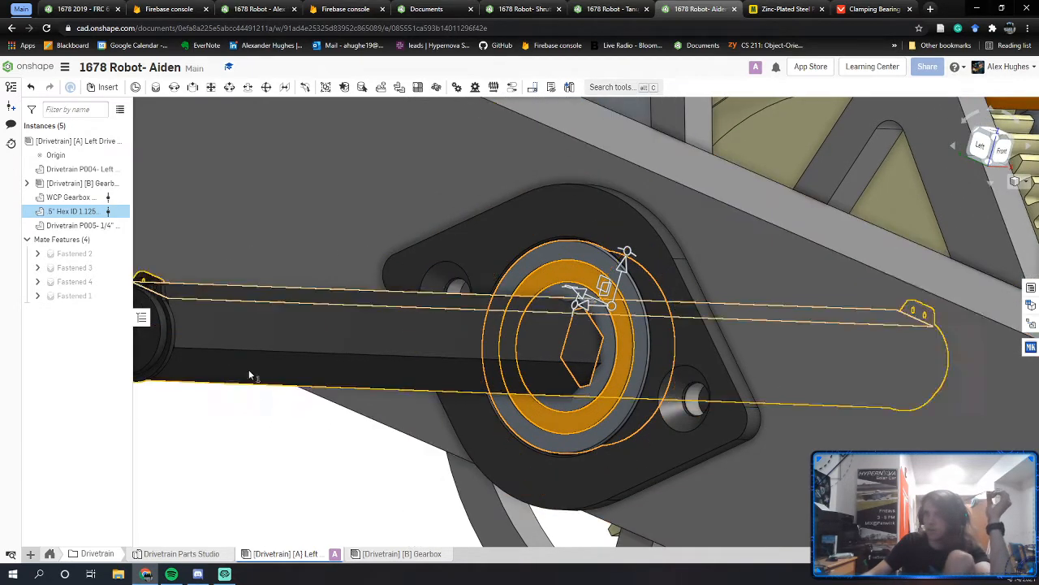
Step: Delete the hex bearing's Fastened 1 mate
{"action": "right_click", "coordinate": [86, 212]}
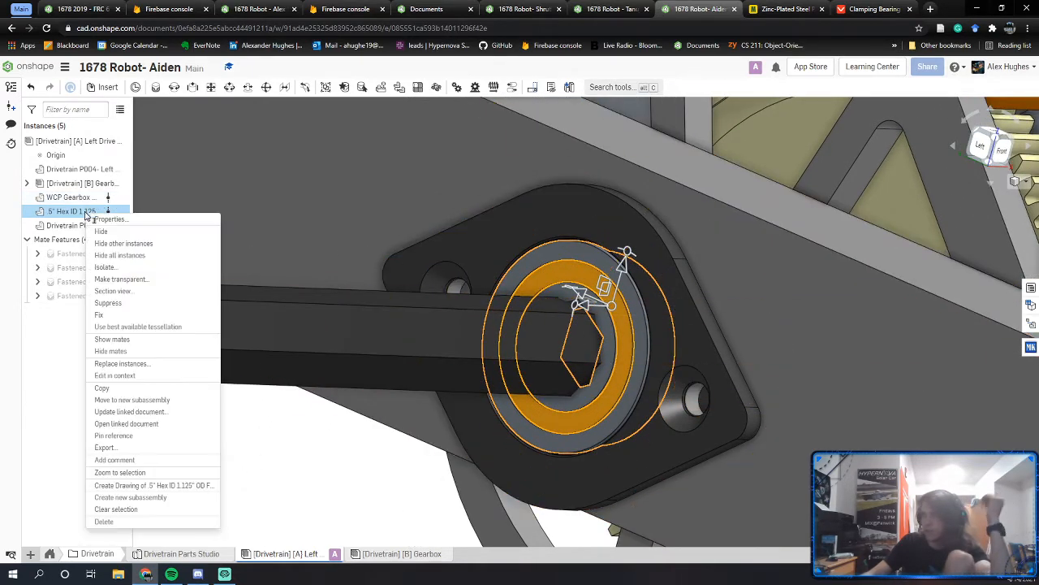
{"action": "left_click", "coordinate": [118, 339]}
{"action": "right_click", "coordinate": [73, 299]}
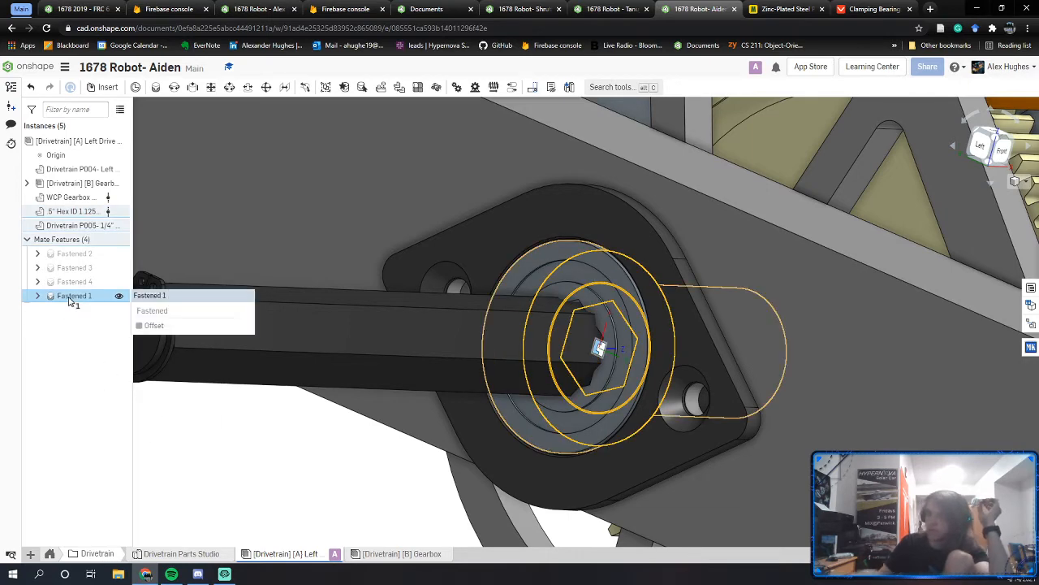
{"action": "left_click", "coordinate": [143, 313]}
Step: Drag the .5" Hex ID bearing out along the shaft and inspect the empty housing
{"action": "left_click_drag", "start_coordinate": [626, 317], "coordinate": [359, 271]}
{"action": "scroll", "coordinate": [552, 284], "scroll_direction": "down", "scroll_amount": 2}
{"action": "scroll", "coordinate": [523, 295], "scroll_direction": "up", "scroll_amount": 6}
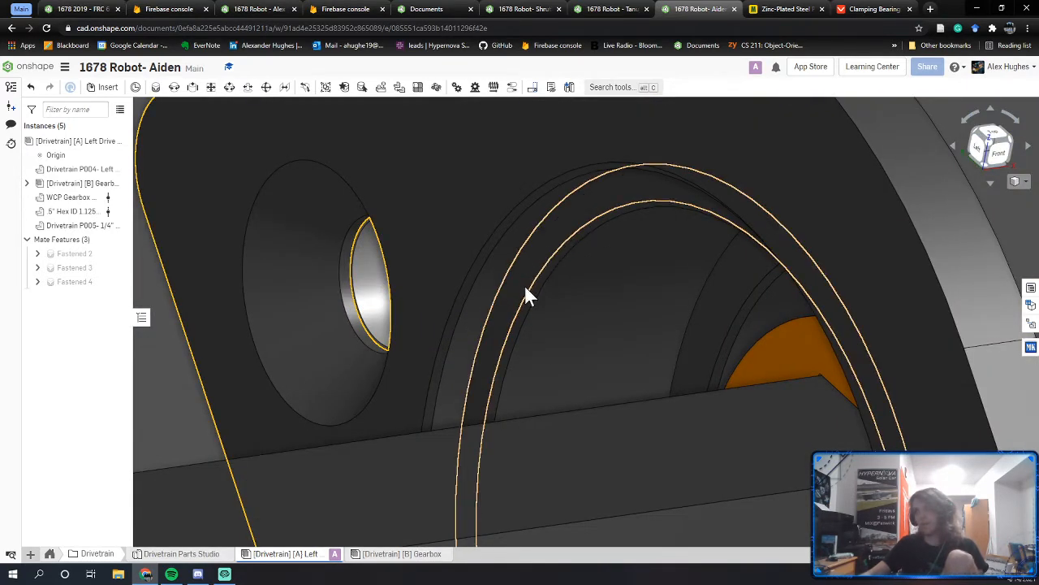
{"action": "right_click_drag", "start_coordinate": [584, 211], "coordinate": [534, 237]}
{"action": "left_click", "coordinate": [532, 237]}
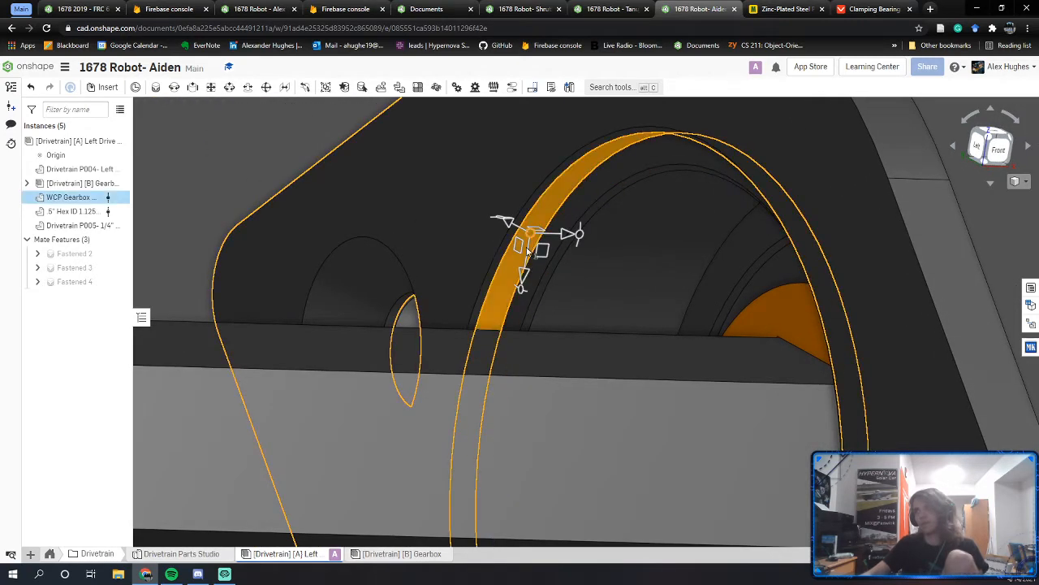
{"action": "scroll", "coordinate": [584, 244], "scroll_direction": "down", "scroll_amount": 2}
{"action": "right_click_drag", "start_coordinate": [587, 257], "coordinate": [565, 266]}
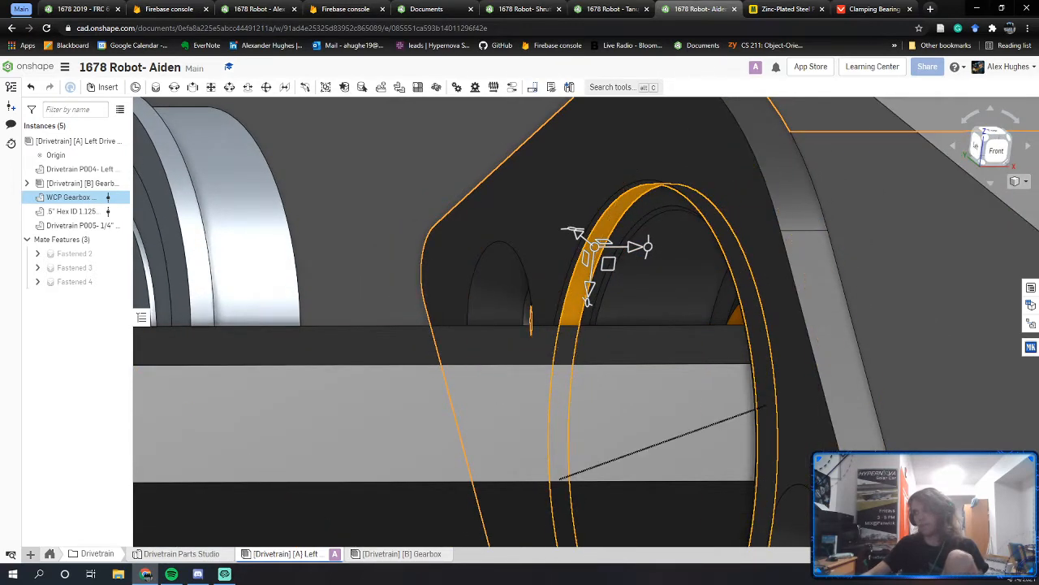
{"action": "middle_click_drag", "start_coordinate": [272, 243], "coordinate": [420, 346]}
{"action": "middle_click_drag", "start_coordinate": [138, 253], "coordinate": [382, 284]}
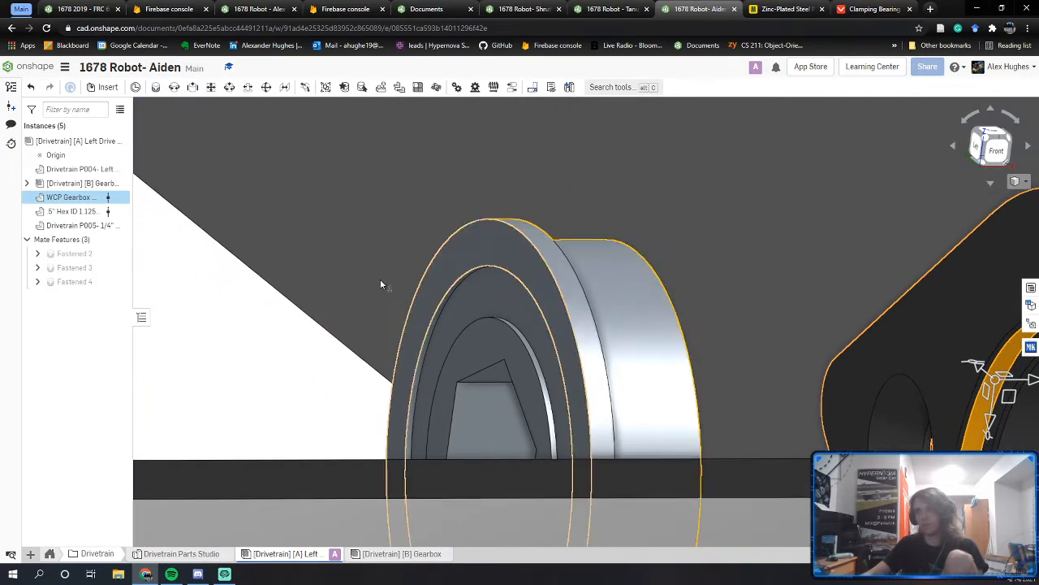
Step: Select the pulled-out bearing and the plate's housing ring to compare them, then deselect
{"action": "left_click", "coordinate": [563, 264]}
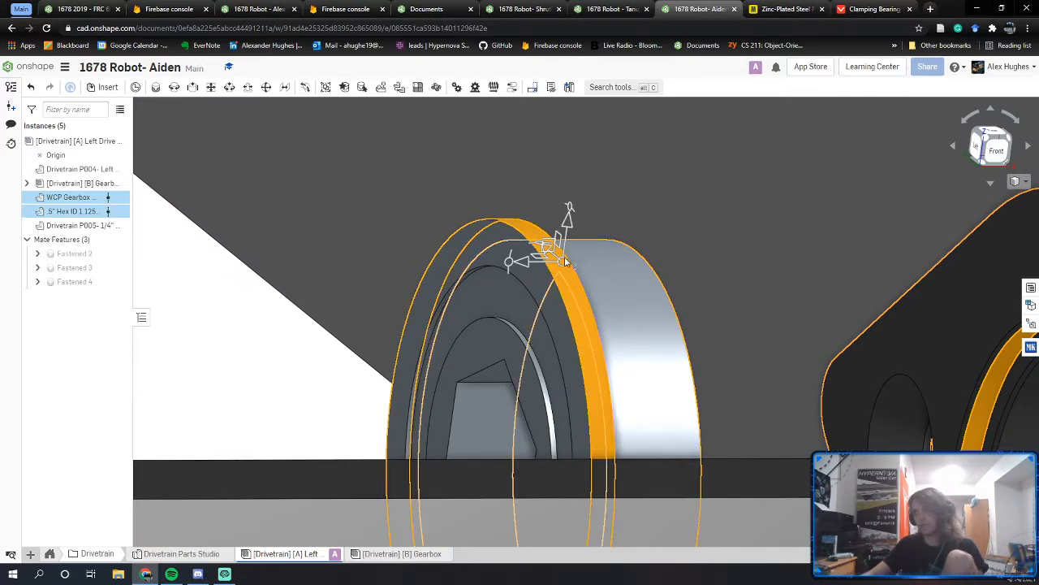
{"action": "middle_click_drag", "start_coordinate": [565, 258], "coordinate": [480, 213]}
{"action": "left_click", "coordinate": [197, 248]}
{"action": "left_click", "coordinate": [183, 279]}
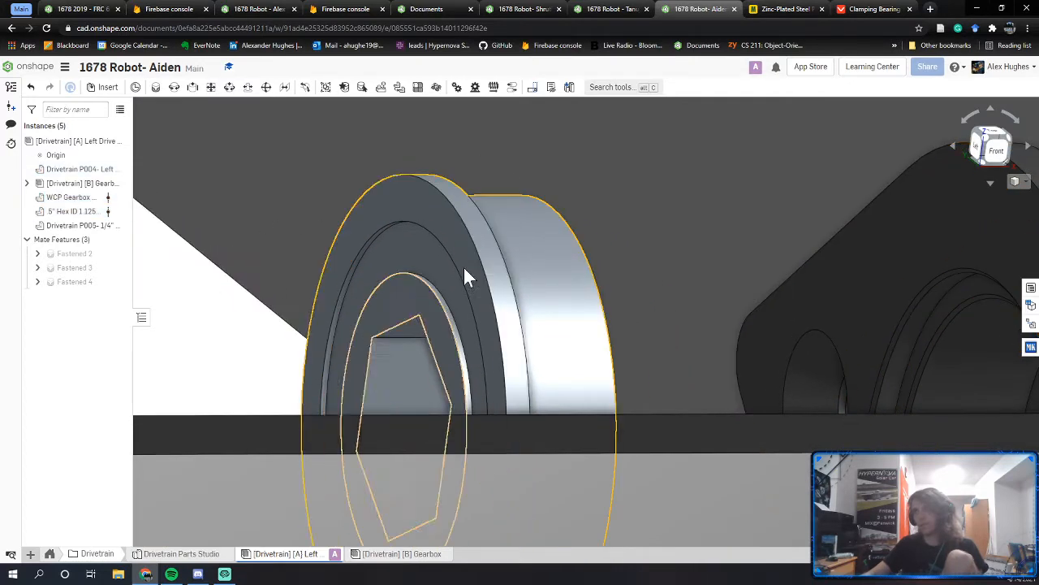
{"action": "right_click_drag", "start_coordinate": [476, 259], "coordinate": [524, 247]}
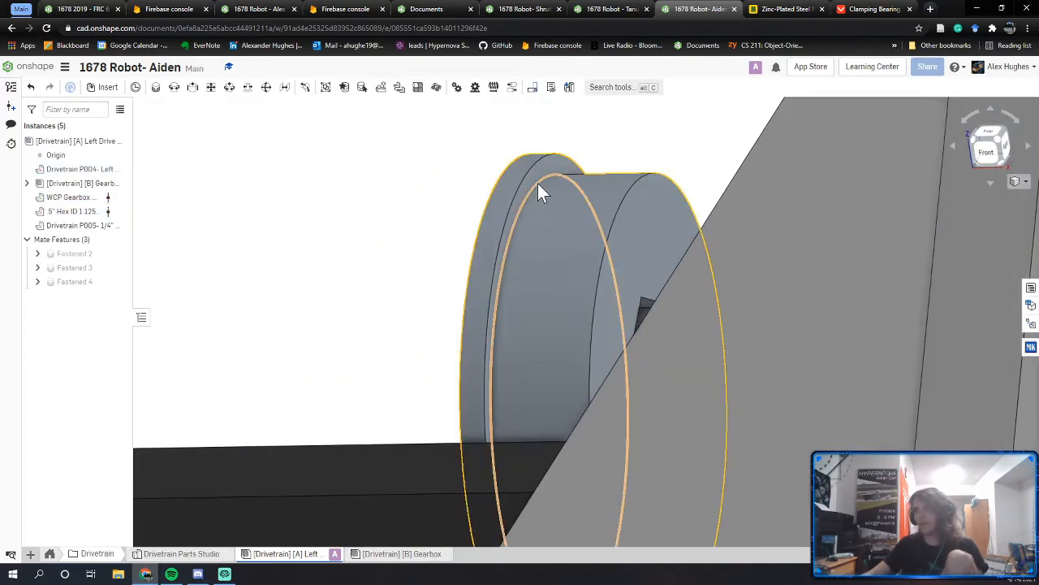
{"action": "left_click", "coordinate": [552, 172]}
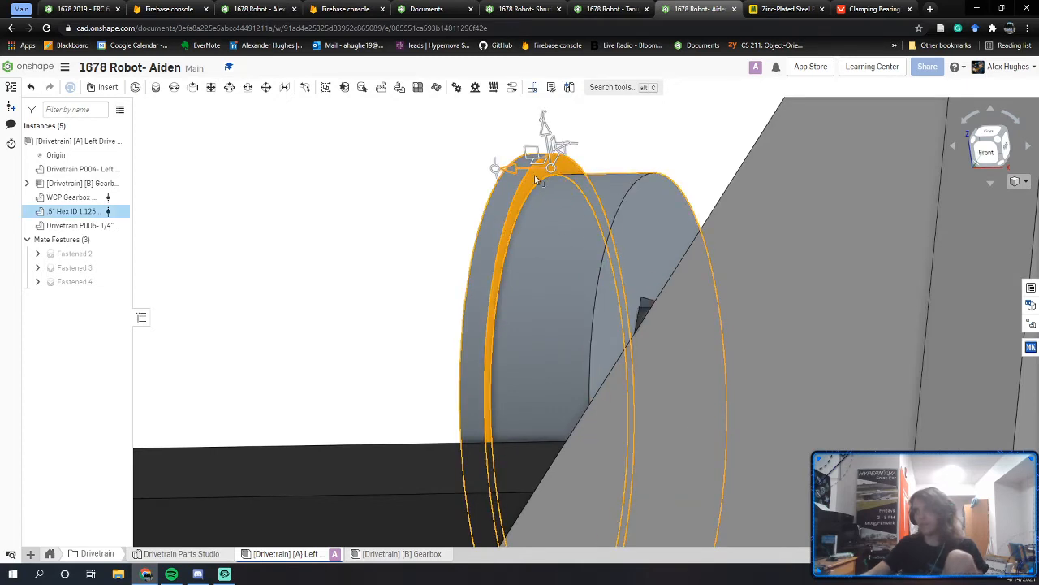
{"action": "right_click_drag", "start_coordinate": [528, 188], "coordinate": [484, 309]}
{"action": "left_click", "coordinate": [681, 276]}
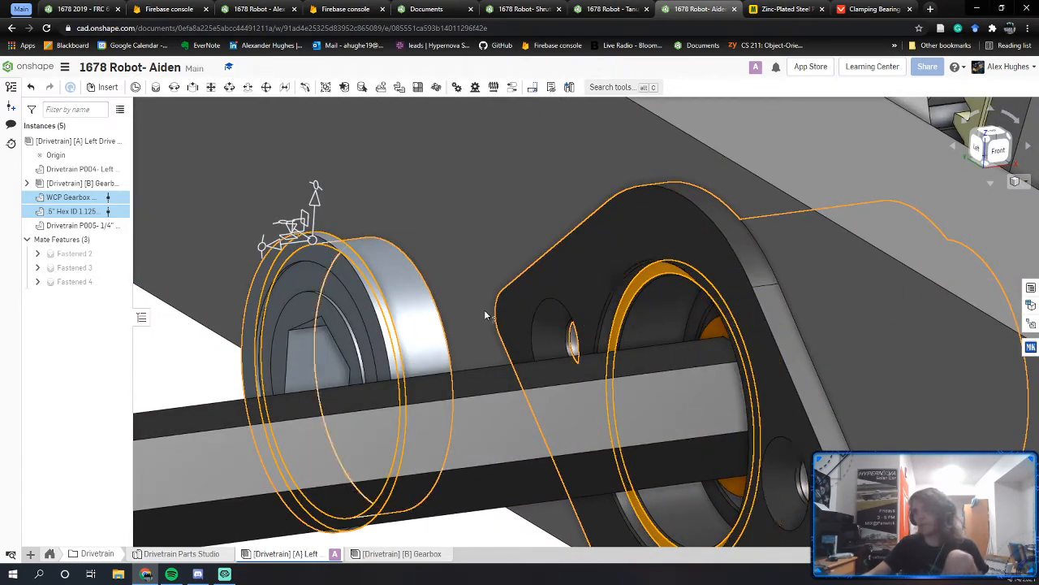
{"action": "middle_click_drag", "start_coordinate": [362, 320], "coordinate": [476, 325]}
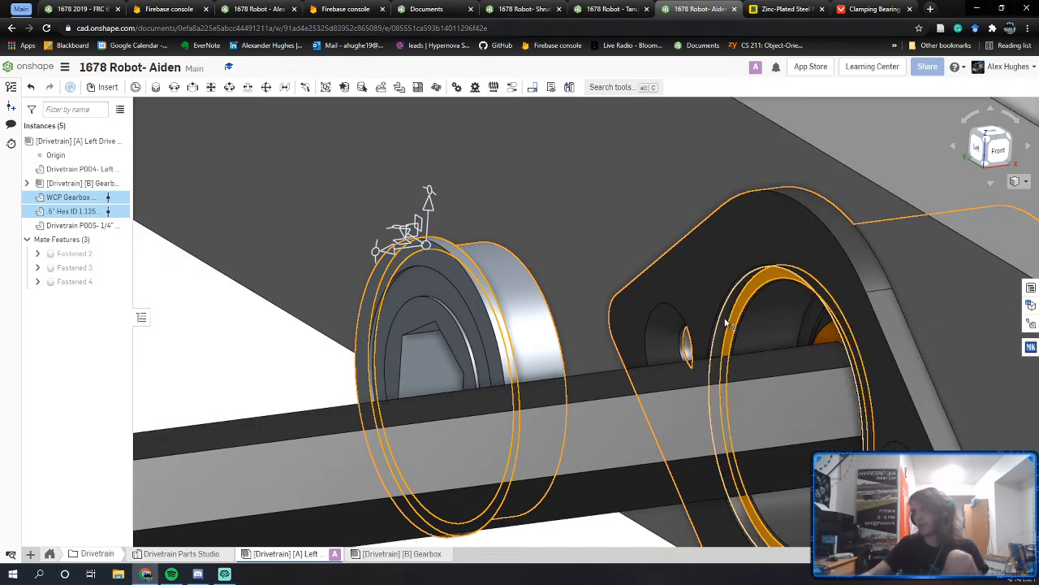
{"action": "right_click_drag", "start_coordinate": [569, 309], "coordinate": [320, 306]}
{"action": "left_click", "coordinate": [320, 306]}
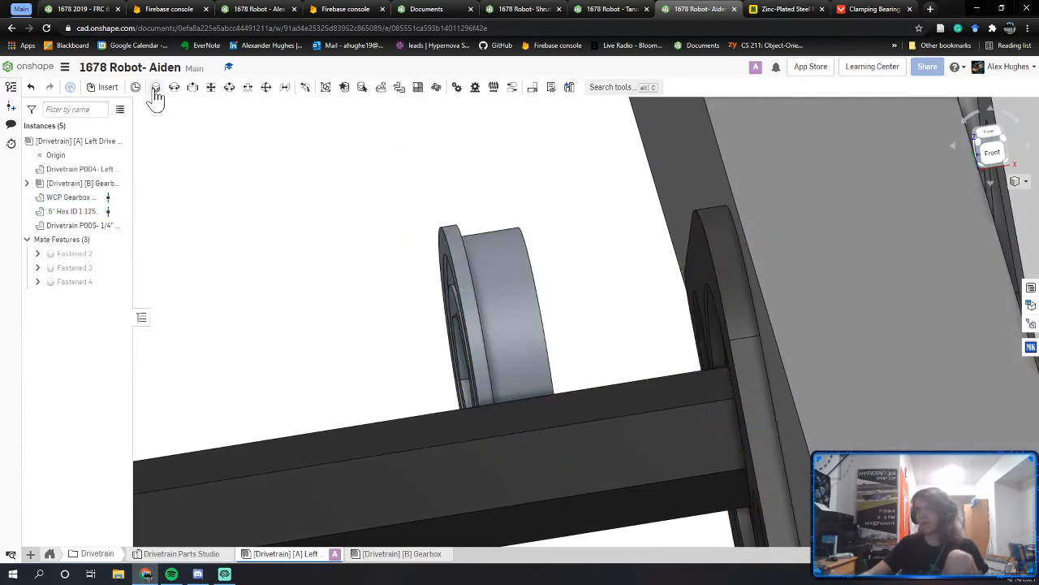
Step: Fasten the bearing's rim connector to the housing connector so the bearing snaps back in
{"action": "scroll", "coordinate": [528, 318], "scroll_direction": "up", "scroll_amount": 10}
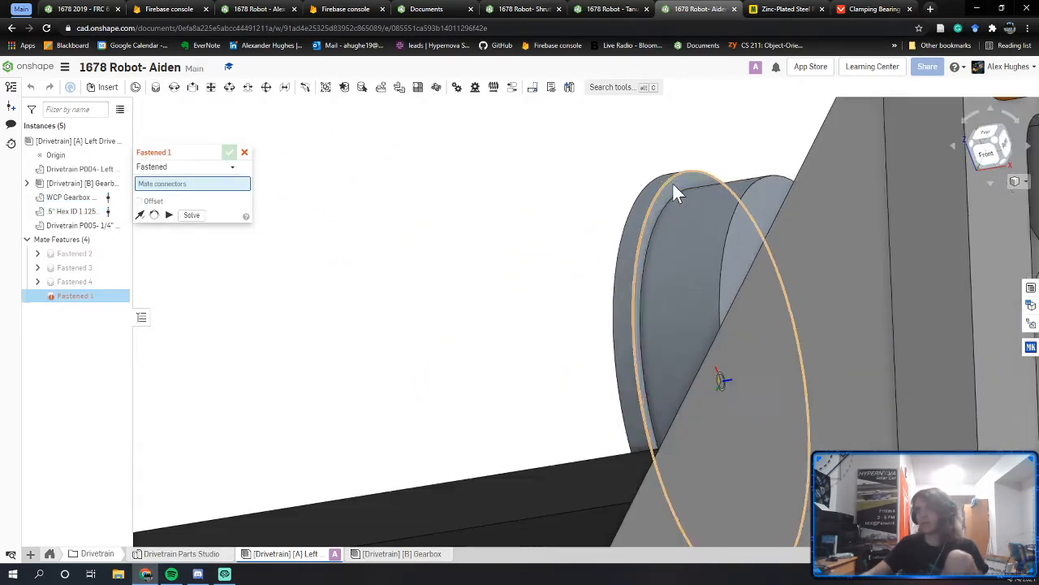
{"action": "left_click", "coordinate": [698, 177]}
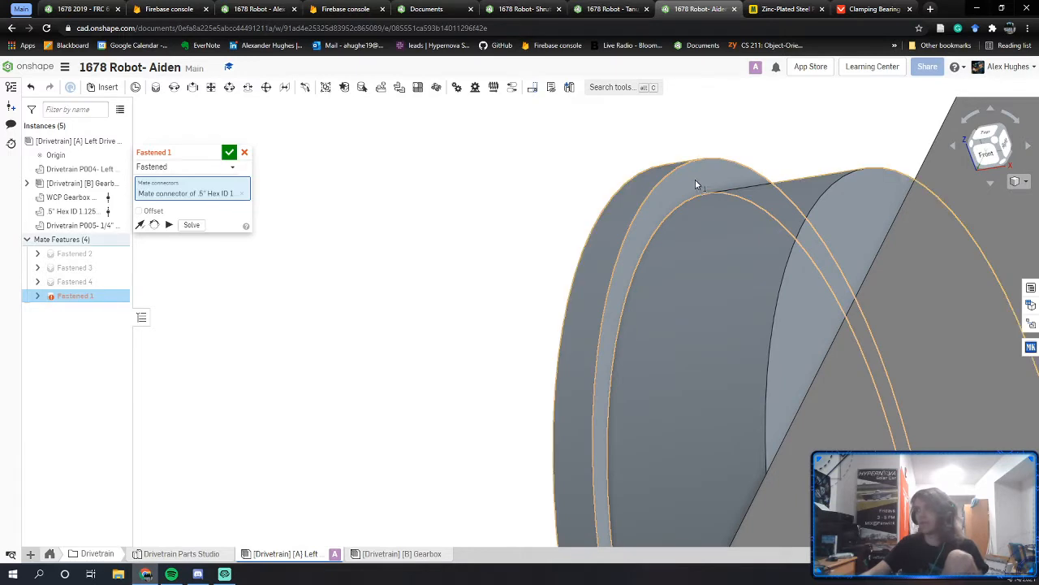
{"action": "scroll", "coordinate": [685, 434], "scroll_direction": "up", "scroll_amount": 3}
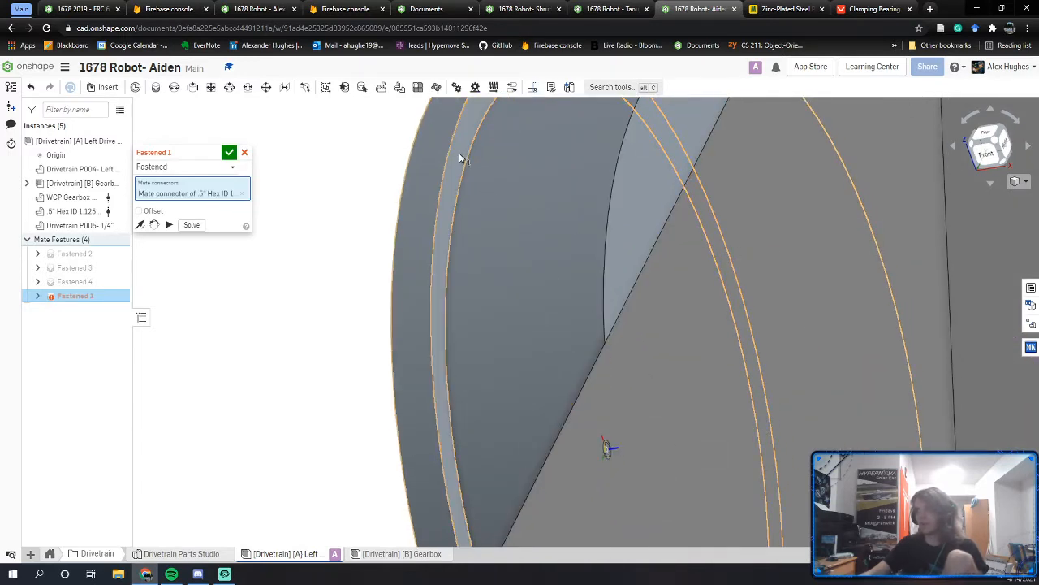
{"action": "scroll", "coordinate": [456, 177], "scroll_direction": "down", "scroll_amount": 5}
{"action": "scroll", "coordinate": [531, 284], "scroll_direction": "up", "scroll_amount": 3}
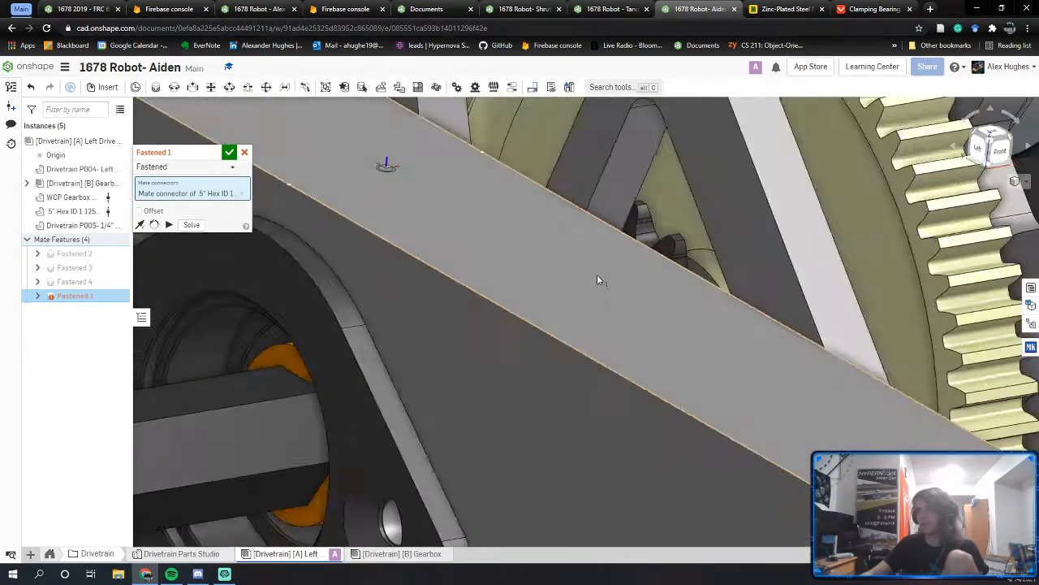
{"action": "right_click_drag", "start_coordinate": [597, 278], "coordinate": [703, 286]}
{"action": "middle_click_drag", "start_coordinate": [349, 330], "coordinate": [743, 317]}
{"action": "scroll", "coordinate": [487, 337], "scroll_direction": "up", "scroll_amount": 4}
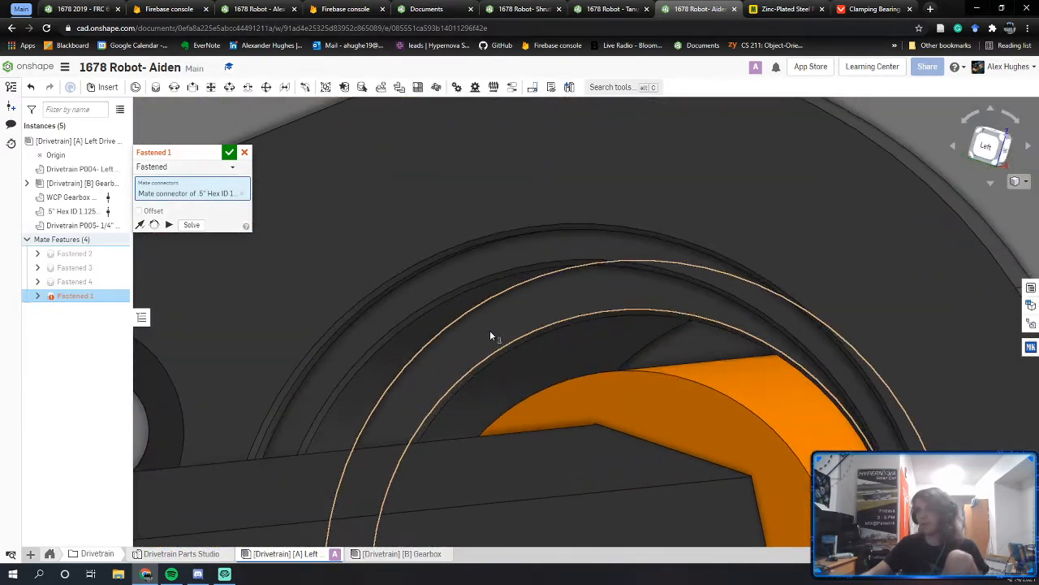
{"action": "right_click_drag", "start_coordinate": [490, 330], "coordinate": [387, 306]}
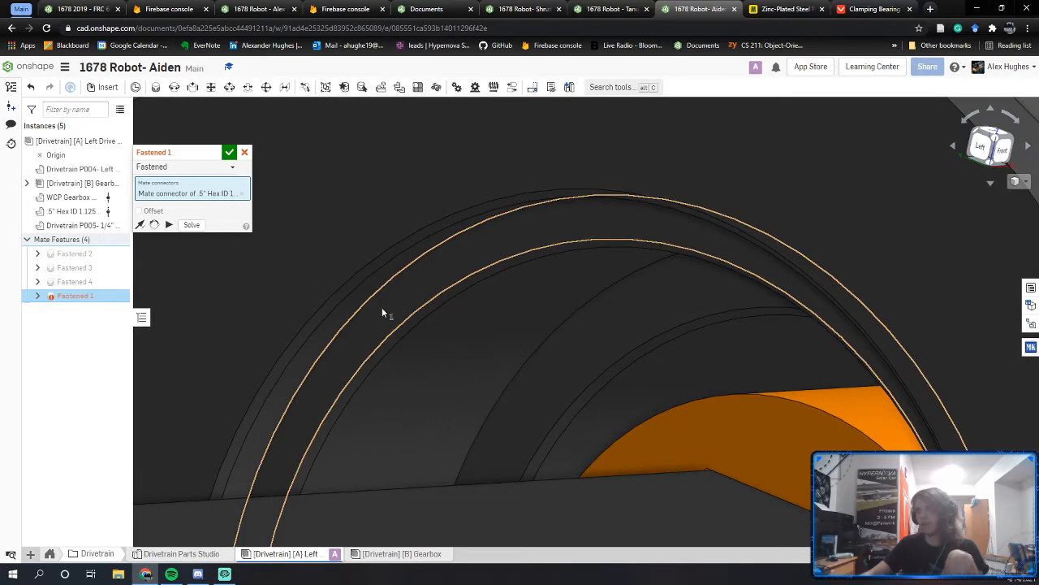
{"action": "left_click", "coordinate": [438, 280]}
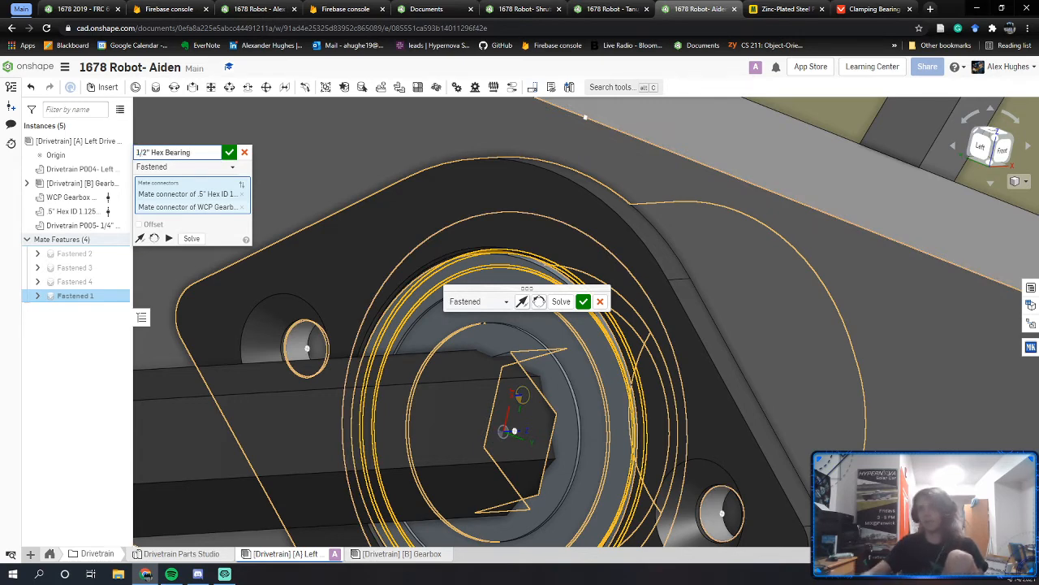
{"action": "left_click", "coordinate": [229, 154]}
{"action": "scroll", "coordinate": [438, 317], "scroll_direction": "down", "scroll_amount": 4}
Step: Flip the orientation of the 1/2" Hex Bearing mate and zoom out over the rail
{"action": "right_click_drag", "start_coordinate": [444, 331], "coordinate": [492, 335]}
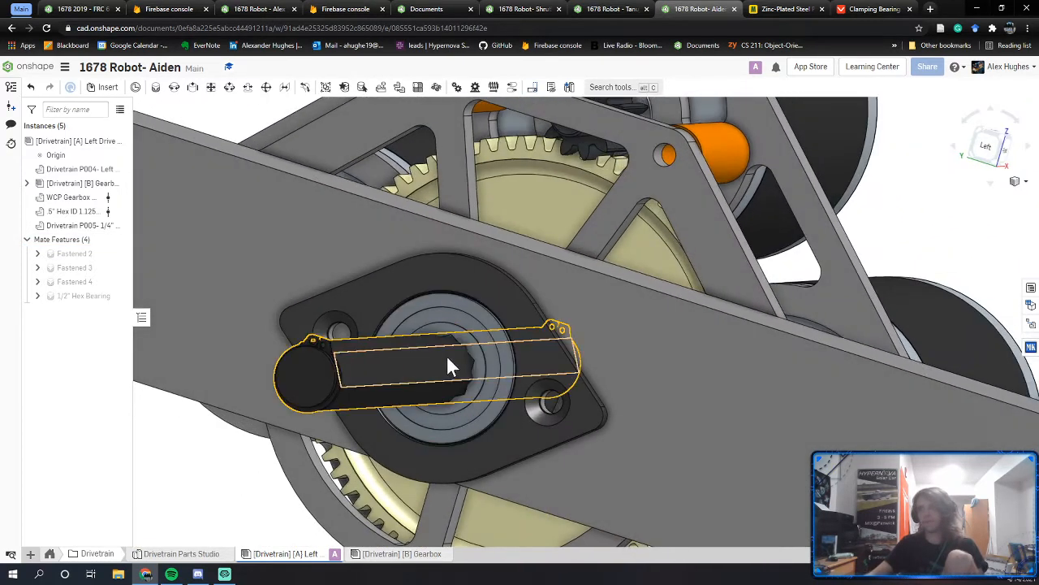
{"action": "double_click", "coordinate": [86, 296]}
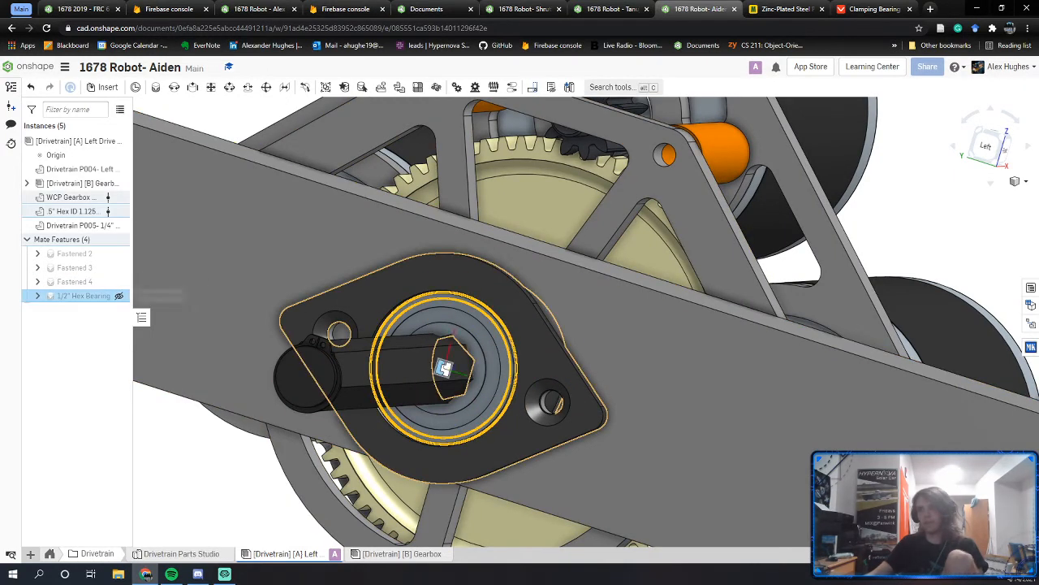
{"action": "left_click", "coordinate": [154, 237]}
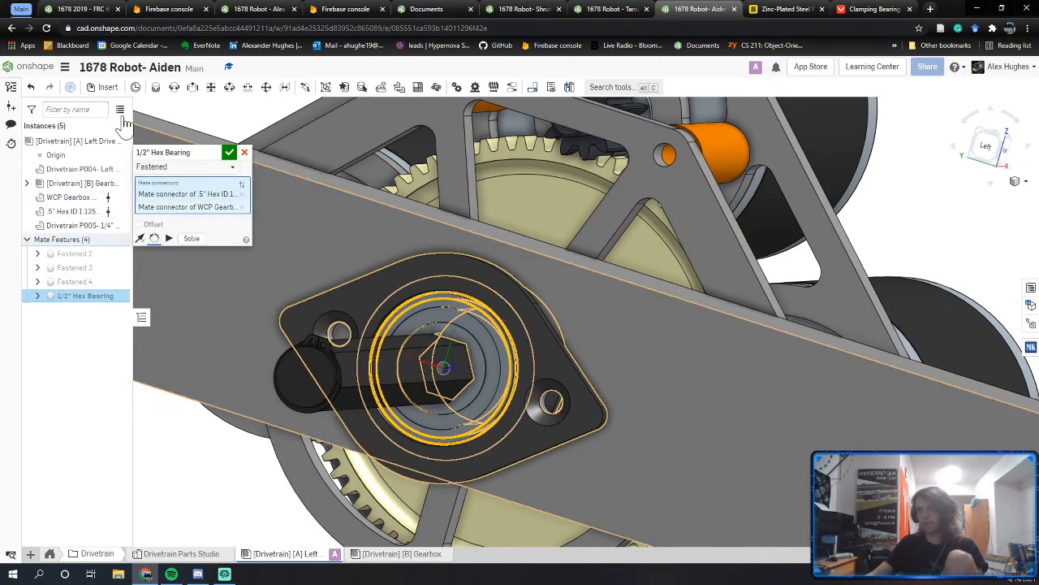
{"action": "left_click", "coordinate": [230, 153]}
{"action": "scroll", "coordinate": [450, 331], "scroll_direction": "up", "scroll_amount": 6}
{"action": "mouse_move", "coordinate": [455, 344]}
{"action": "right_mouse_down"}
{"action": "mouse_move", "coordinate": [470, 339]}
{"action": "mouse_move", "coordinate": [446, 346]}
{"action": "right_mouse_up"}
{"action": "scroll", "coordinate": [471, 340], "scroll_direction": "down", "scroll_amount": 4}
{"action": "scroll", "coordinate": [568, 312], "scroll_direction": "down", "scroll_amount": 3}
{"action": "right_click_drag", "start_coordinate": [751, 284], "coordinate": [757, 294]}
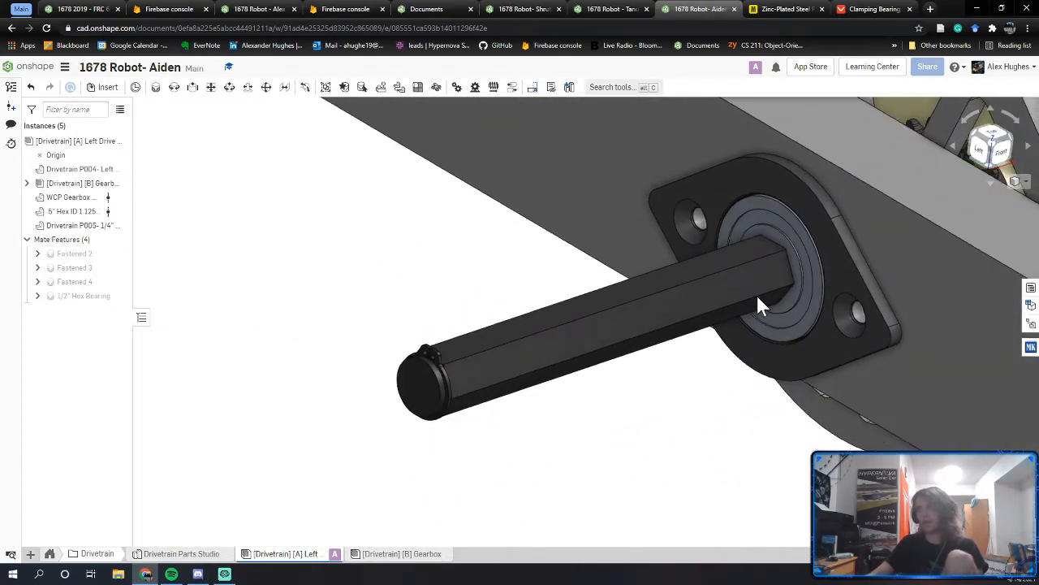
{"action": "middle_click_drag", "start_coordinate": [756, 294], "coordinate": [533, 424]}
{"action": "scroll", "coordinate": [569, 369], "scroll_direction": "down", "scroll_amount": 6}
{"action": "scroll", "coordinate": [581, 382], "scroll_direction": "down", "scroll_amount": 4}
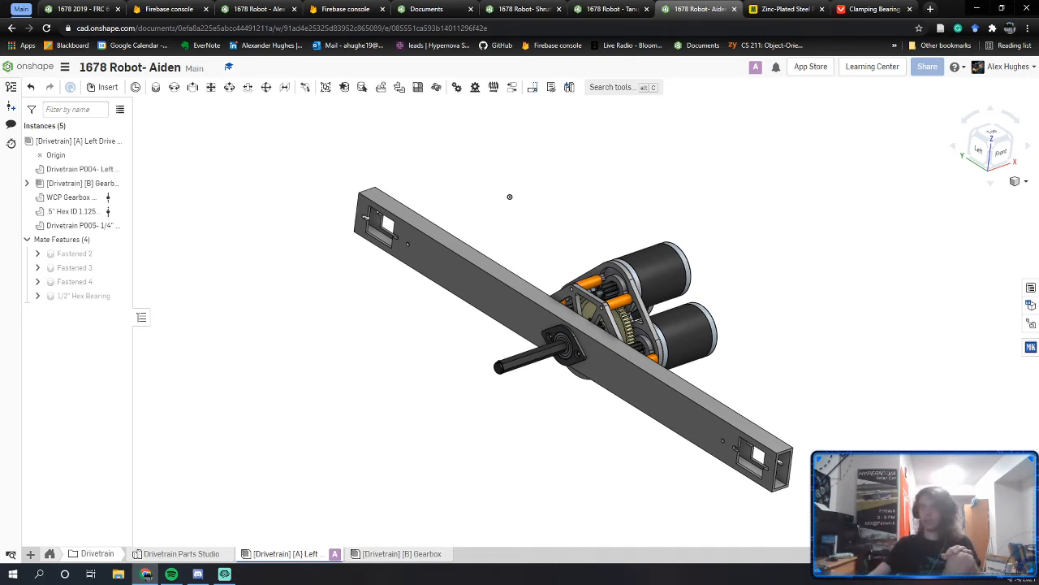
Step: Run interference detection on the drivetrain assembly and snap to the Left view
{"action": "right_click", "coordinate": [101, 154]}
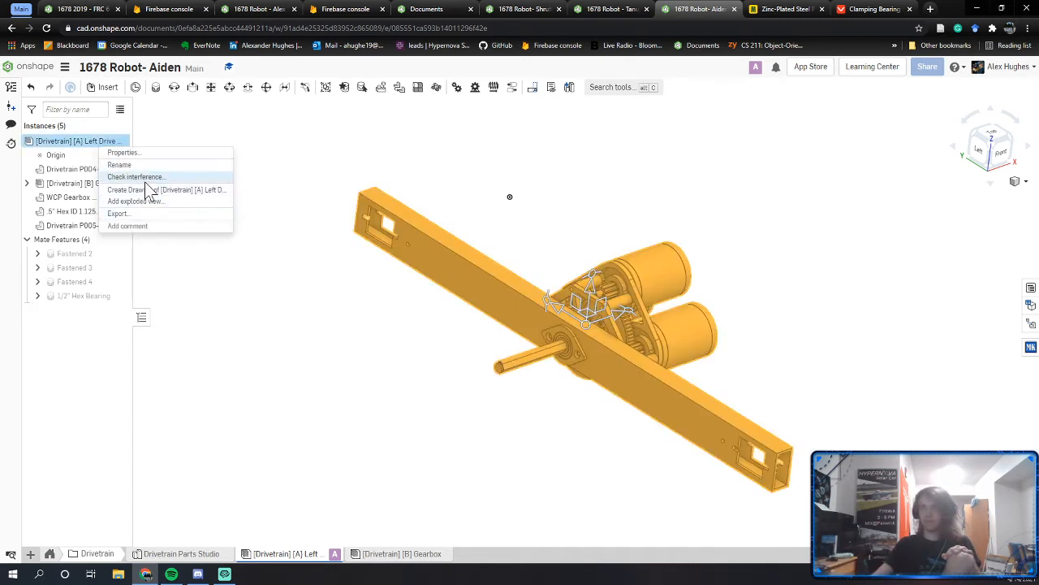
{"action": "left_click", "coordinate": [147, 188]}
{"action": "scroll", "coordinate": [568, 350], "scroll_direction": "up", "scroll_amount": 10}
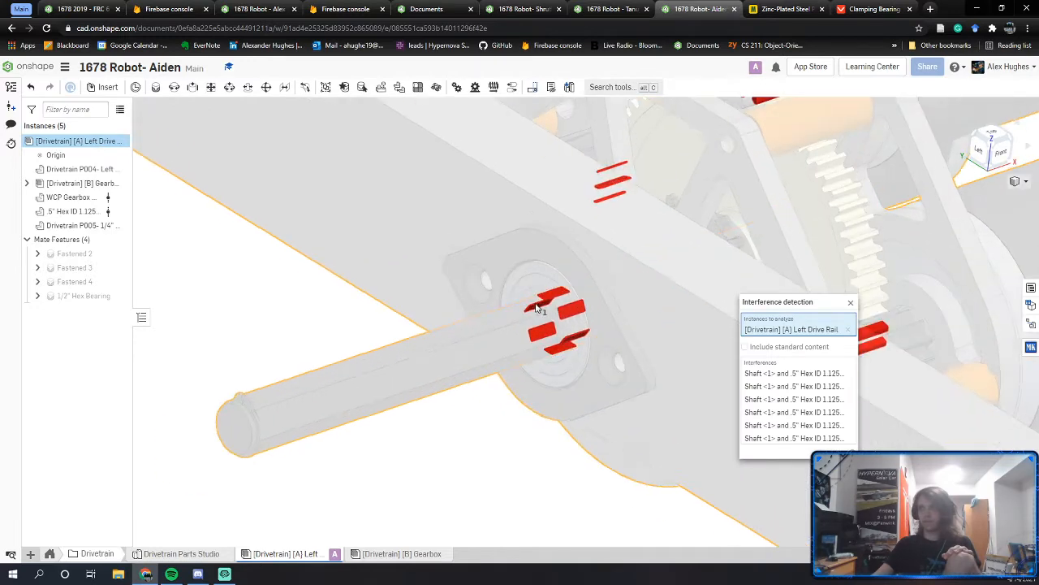
{"action": "right_click_drag", "start_coordinate": [572, 296], "coordinate": [533, 333]}
{"action": "middle_click_drag", "start_coordinate": [533, 333], "coordinate": [421, 365]}
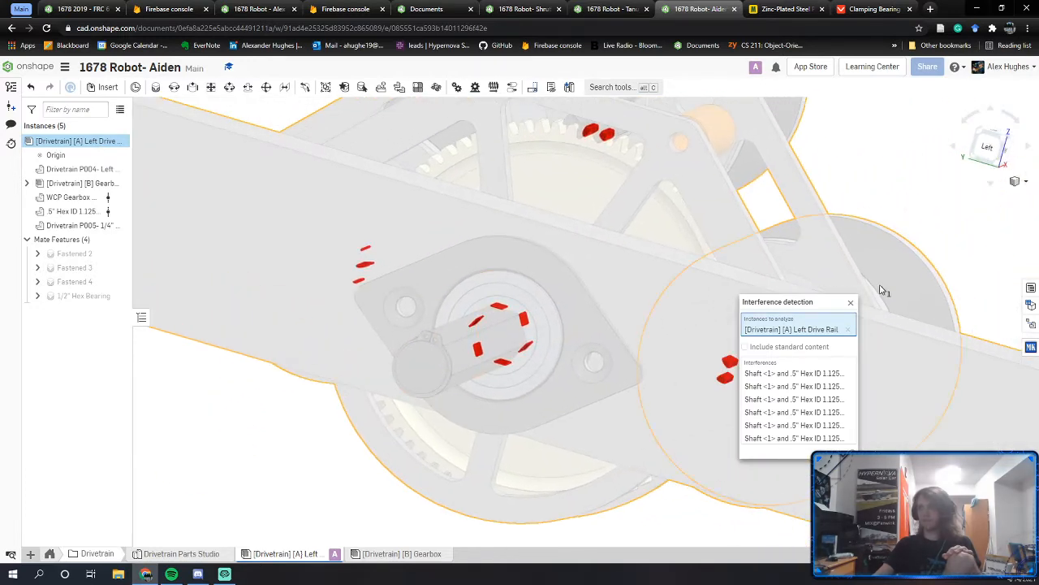
{"action": "left_click", "coordinate": [987, 154]}
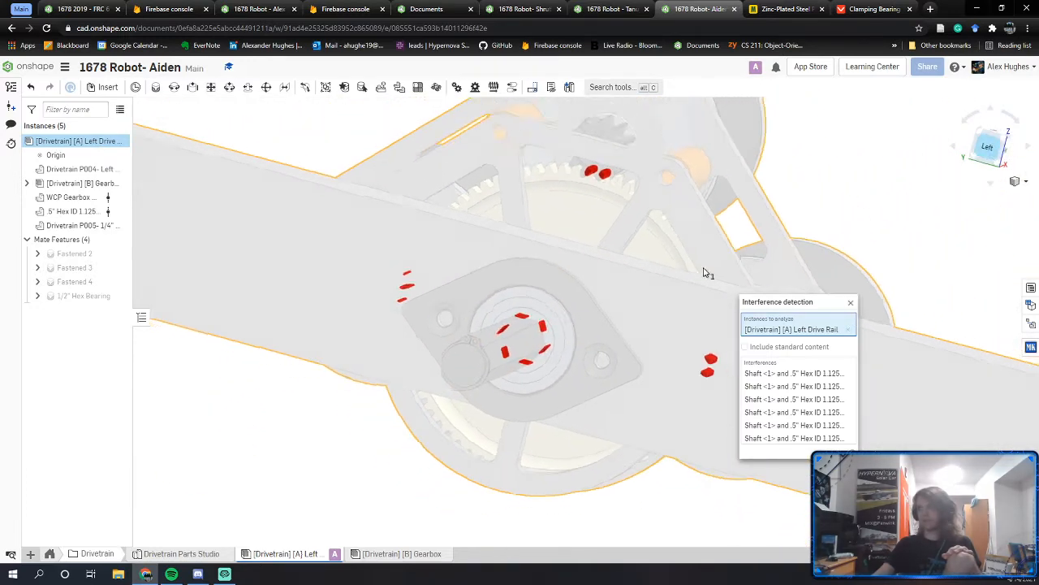
Step: Zoom into the red shaft-bearing overlaps, then close interference detection
{"action": "scroll", "coordinate": [568, 341], "scroll_direction": "up", "scroll_amount": 6}
{"action": "scroll", "coordinate": [560, 329], "scroll_direction": "up", "scroll_amount": 5}
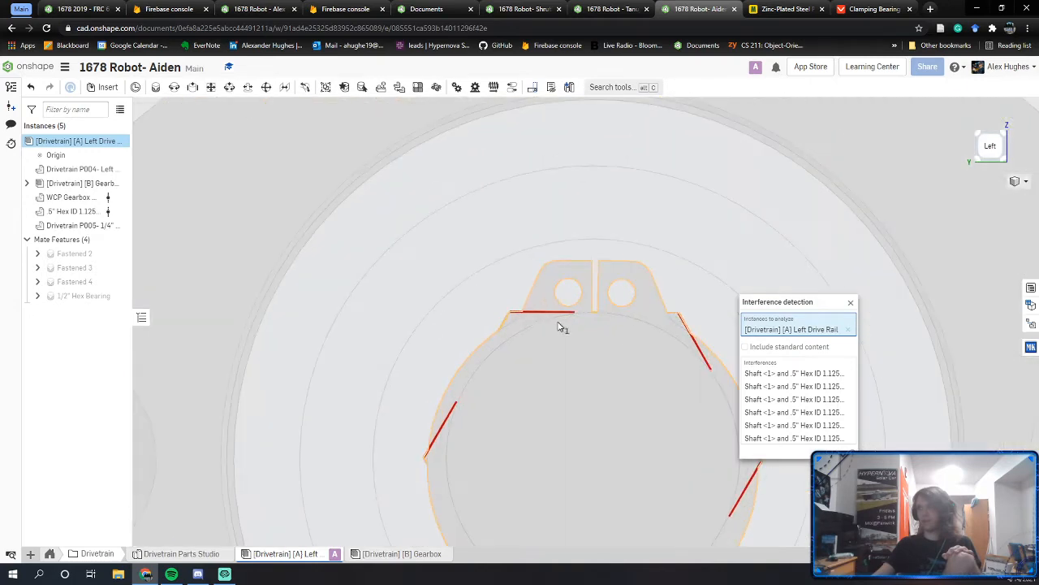
{"action": "scroll", "coordinate": [456, 295], "scroll_direction": "up", "scroll_amount": 4}
{"action": "scroll", "coordinate": [397, 290], "scroll_direction": "up", "scroll_amount": 2}
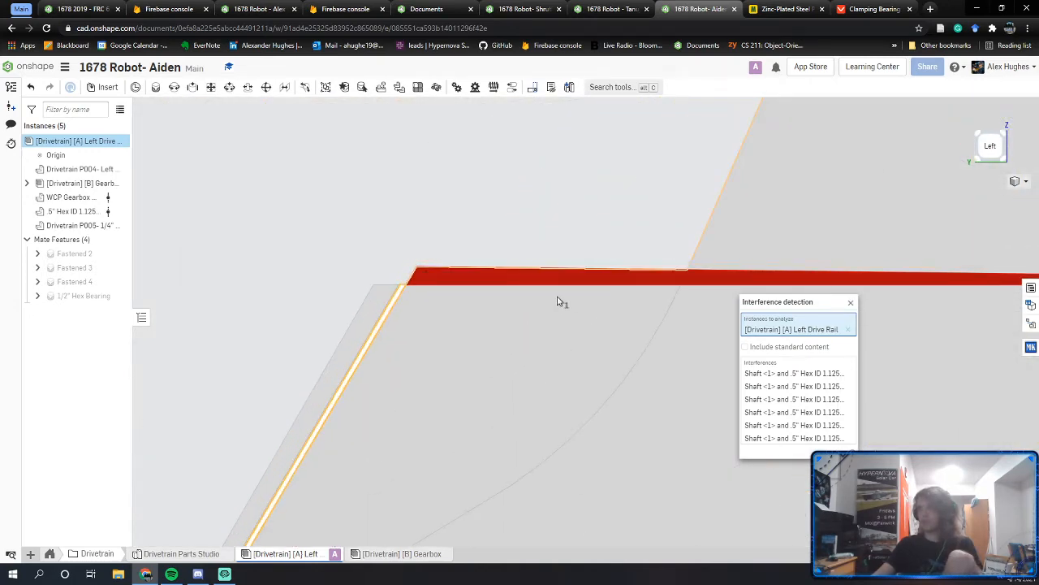
{"action": "scroll", "coordinate": [568, 308], "scroll_direction": "down", "scroll_amount": 3}
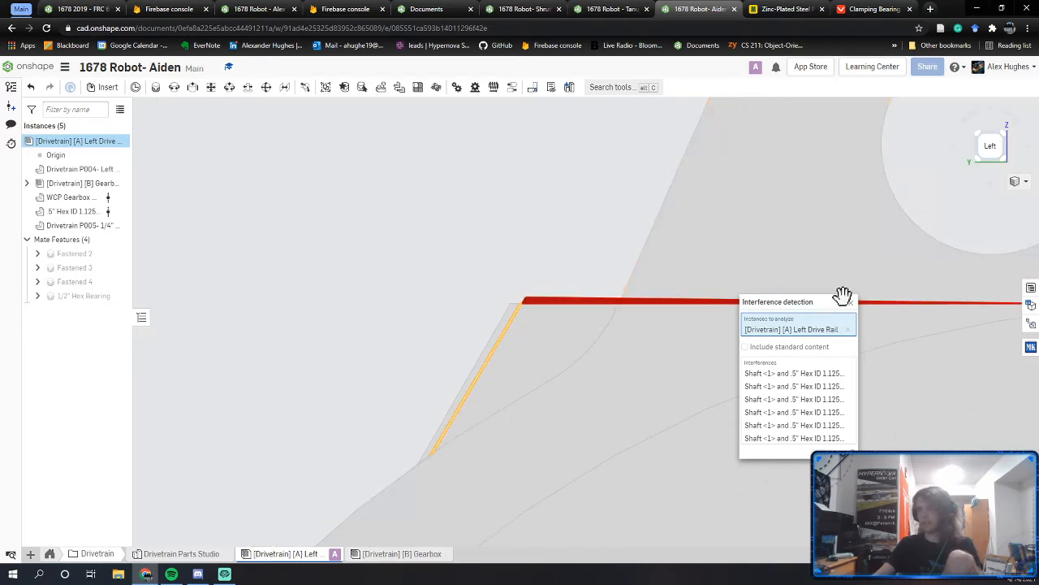
{"action": "left_click", "coordinate": [850, 302]}
{"action": "right_click_drag", "start_coordinate": [505, 312], "coordinate": [522, 314]}
{"action": "scroll", "coordinate": [523, 315], "scroll_direction": "down", "scroll_amount": 5}
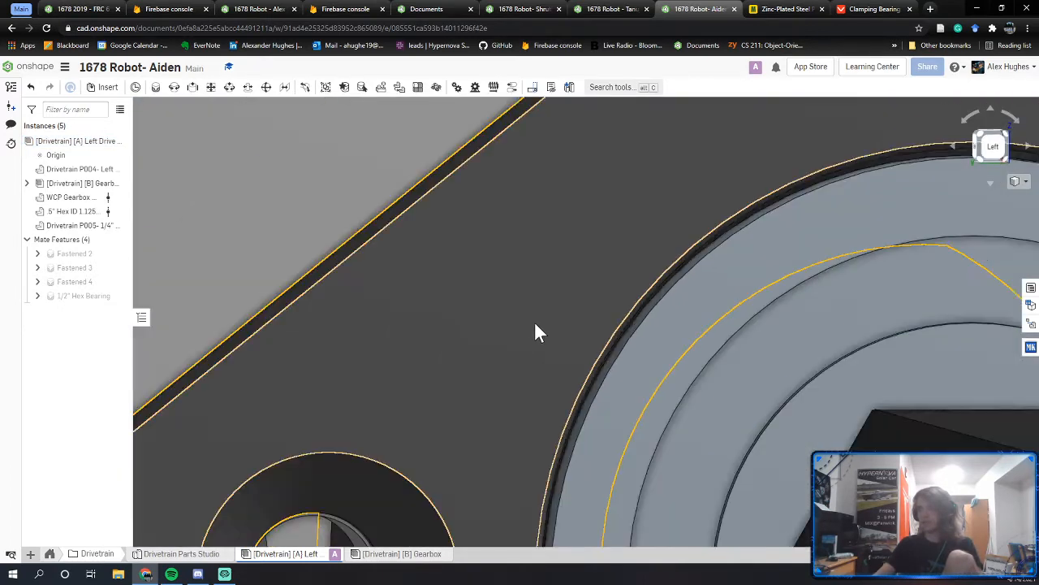
Step: Fix the rail plate in place after the shaft fails to move
{"action": "scroll", "coordinate": [563, 349], "scroll_direction": "down", "scroll_amount": 5}
{"action": "scroll", "coordinate": [637, 395], "scroll_direction": "up", "scroll_amount": 2}
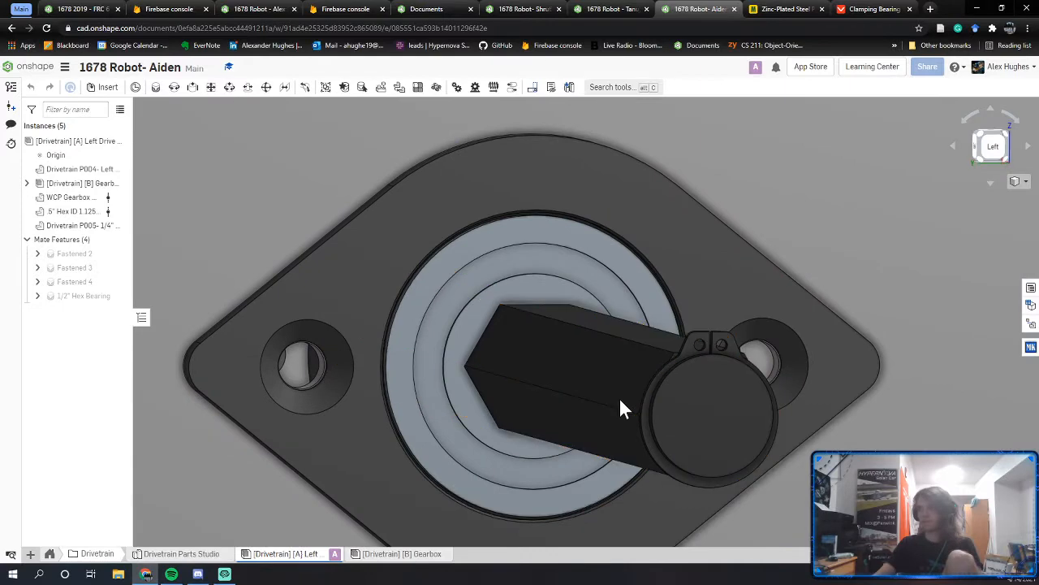
{"action": "left_click_drag", "start_coordinate": [620, 398], "coordinate": [619, 394]}
{"action": "scroll", "coordinate": [620, 394], "scroll_direction": "down", "scroll_amount": 1}
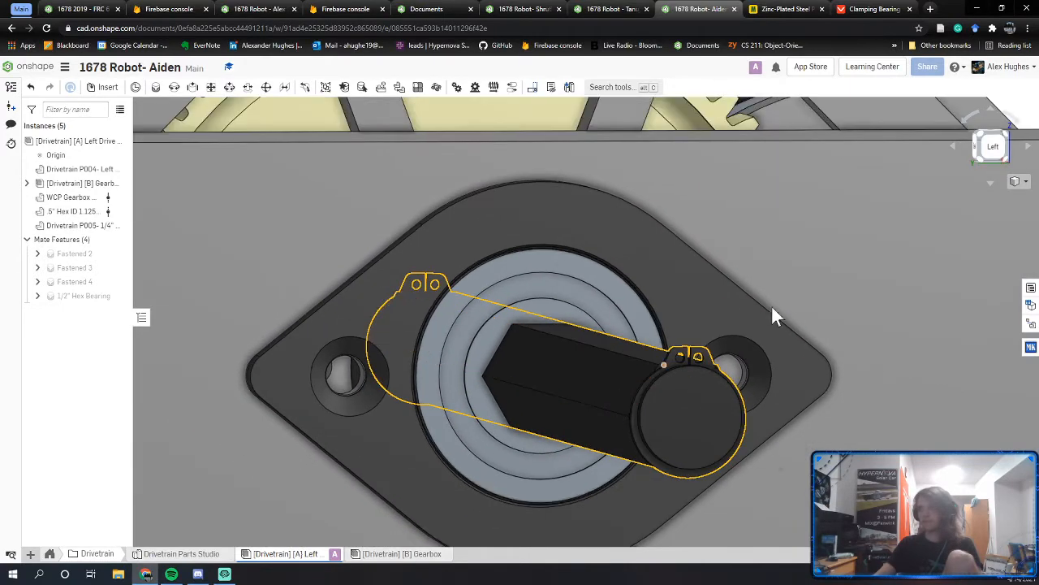
{"action": "right_click", "coordinate": [785, 281]}
{"action": "left_click", "coordinate": [812, 160]}
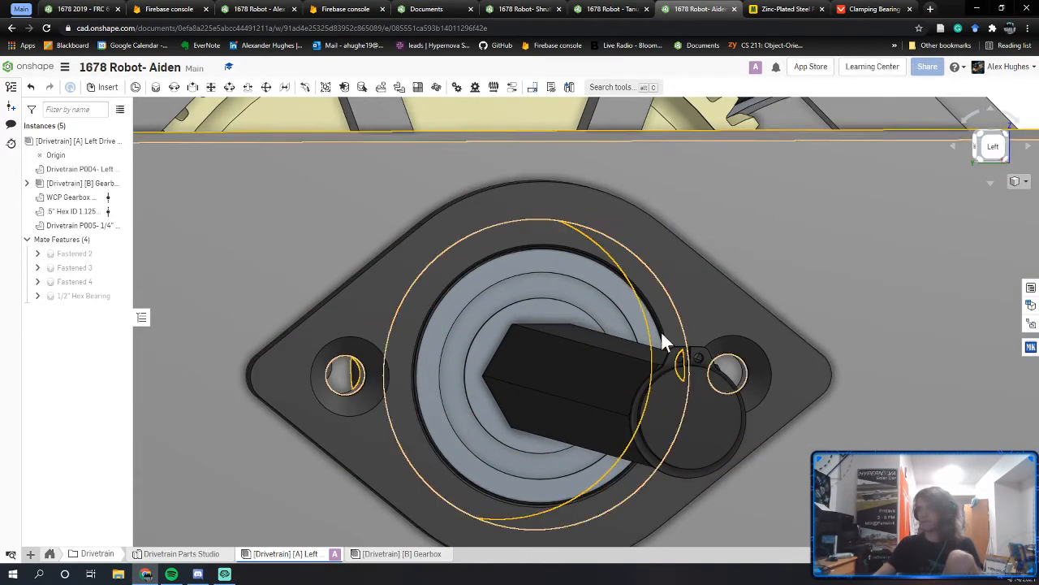
Step: Turn the hex shaft repeatedly and watch the meshed gears rotate
{"action": "left_click_drag", "start_coordinate": [618, 368], "coordinate": [690, 376]}
{"action": "left_click_drag", "start_coordinate": [622, 365], "coordinate": [578, 396]}
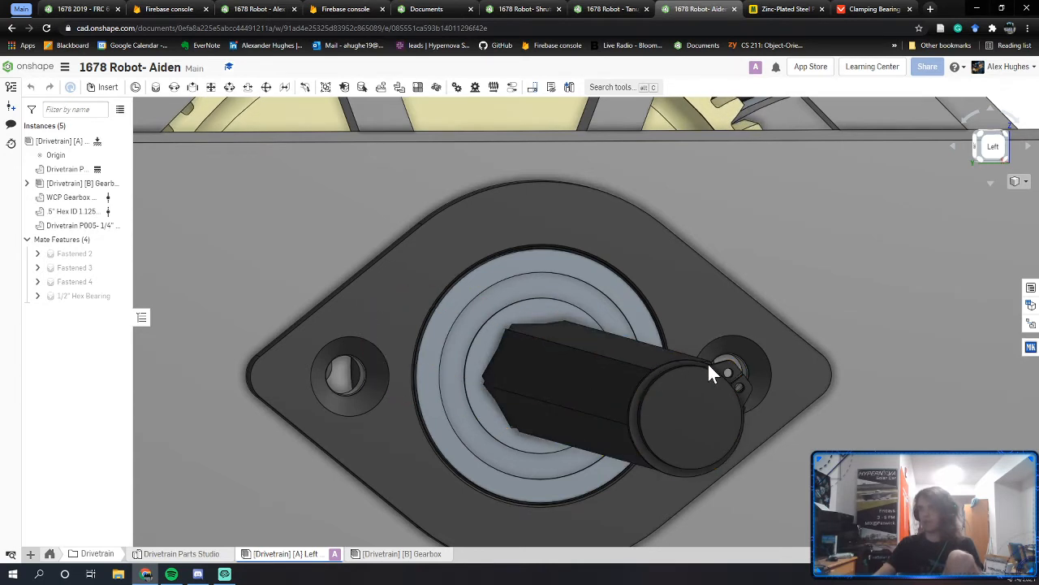
{"action": "left_click_drag", "start_coordinate": [707, 361], "coordinate": [721, 476]}
{"action": "scroll", "coordinate": [856, 307], "scroll_direction": "down", "scroll_amount": 3}
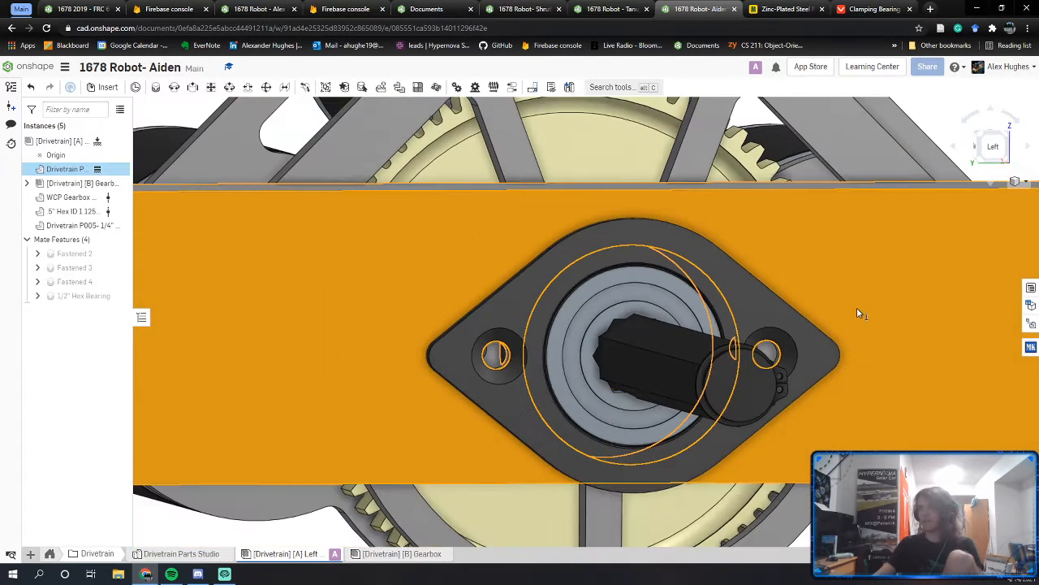
{"action": "middle_click_drag", "start_coordinate": [857, 307], "coordinate": [675, 301]}
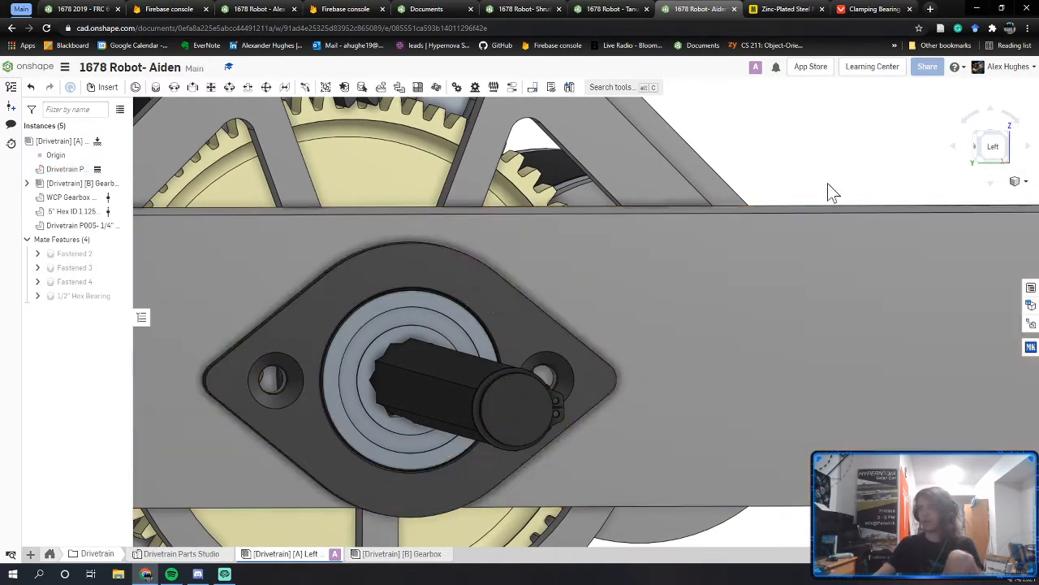
{"action": "left_click_drag", "start_coordinate": [539, 427], "coordinate": [445, 410]}
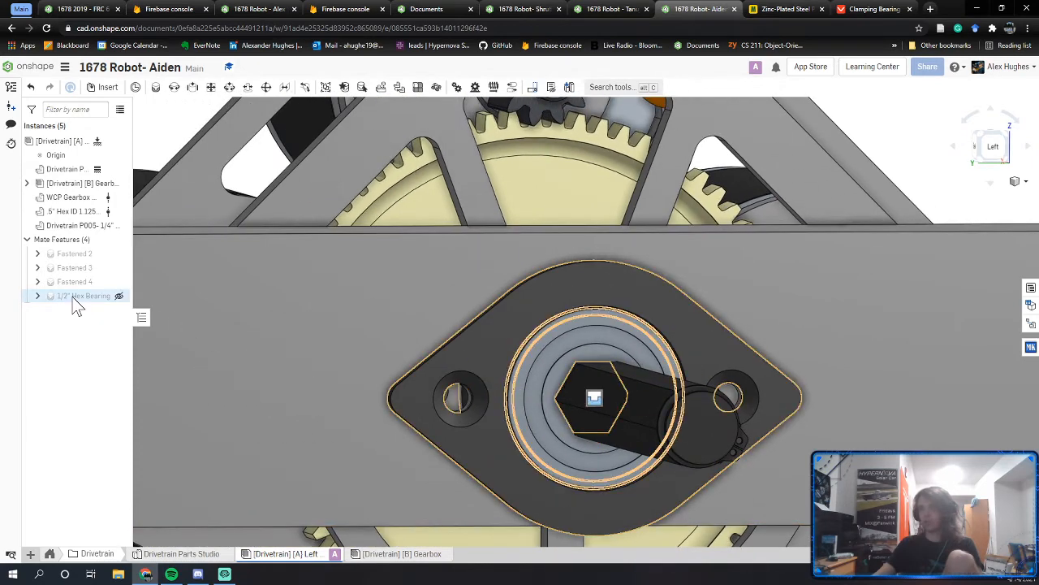
Step: Change the 1/2" Hex Bearing mate from Fastened to Revolute and test turning the bearing
{"action": "left_click", "coordinate": [72, 296]}
{"action": "double_click", "coordinate": [72, 297]}
{"action": "left_click", "coordinate": [174, 170]}
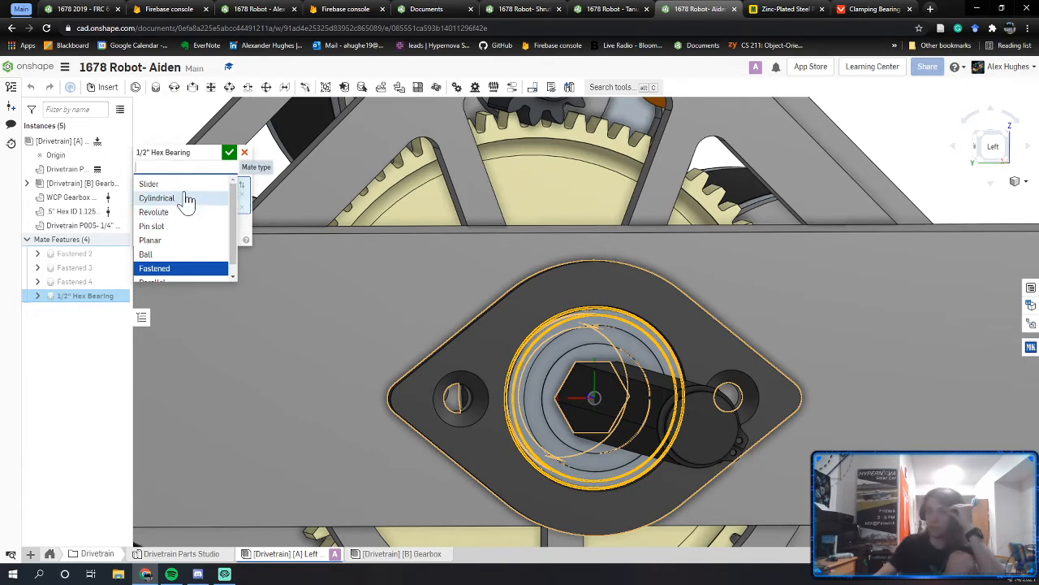
{"action": "left_click", "coordinate": [181, 213]}
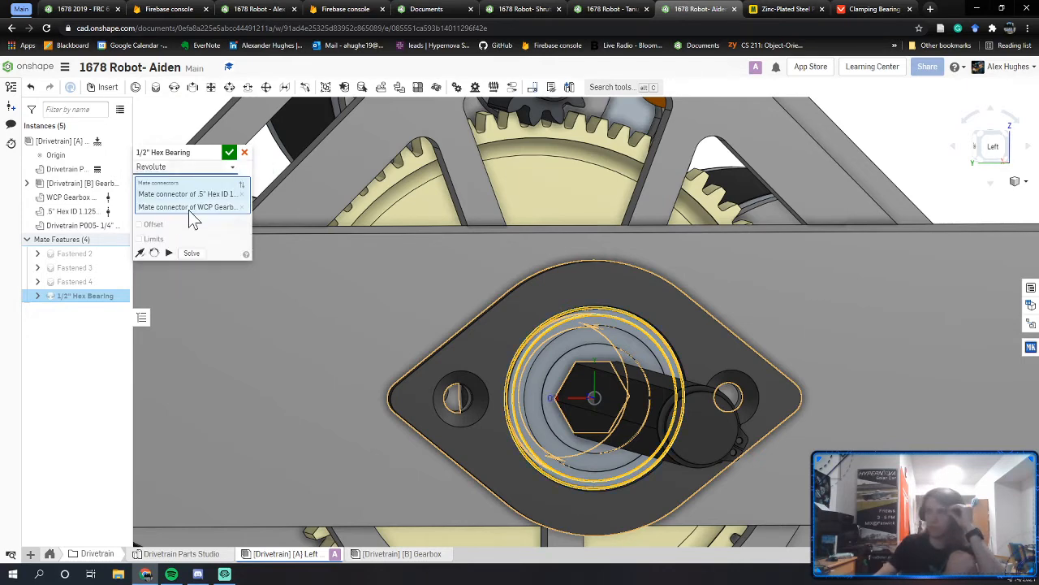
{"action": "left_click", "coordinate": [229, 154]}
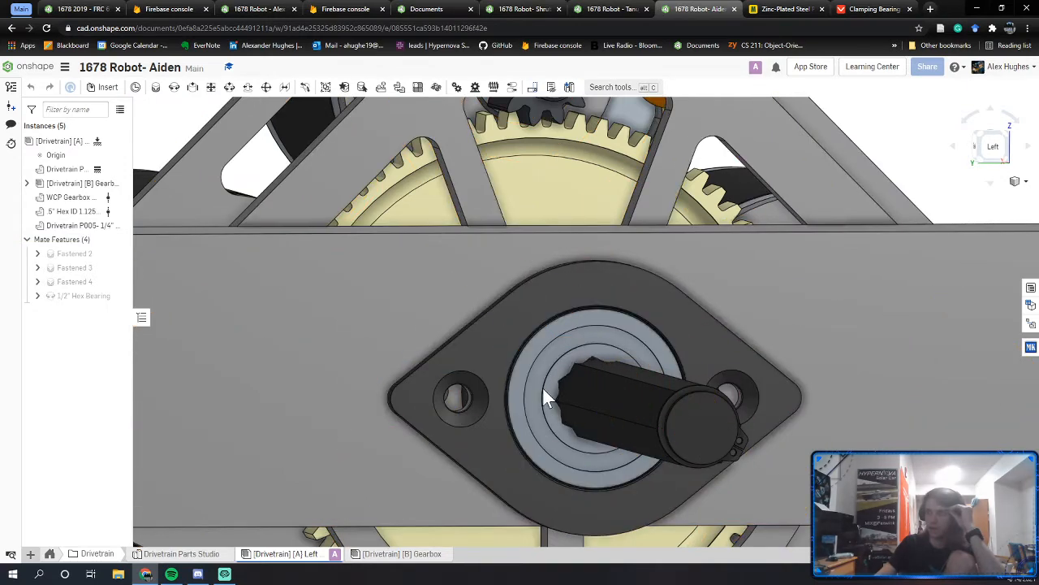
{"action": "left_click_drag", "start_coordinate": [543, 386], "coordinate": [545, 385]}
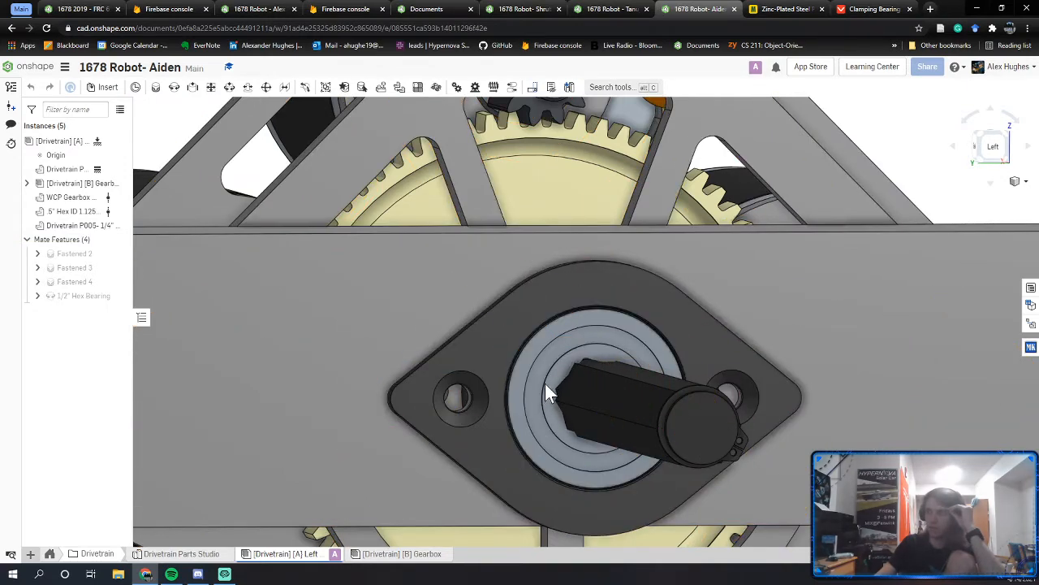
Step: Add a Parallel mate between the shaft and hex bearing connectors, renamed 1/2" Hex Bearing
{"action": "left_click", "coordinate": [284, 88]}
{"action": "scroll", "coordinate": [594, 361], "scroll_direction": "up", "scroll_amount": 5}
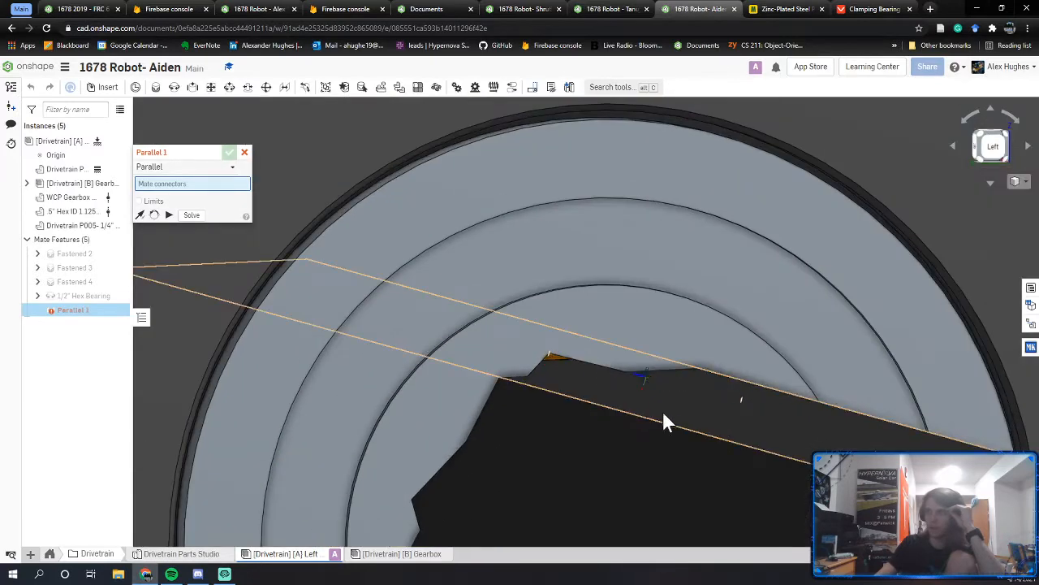
{"action": "left_click", "coordinate": [678, 406]}
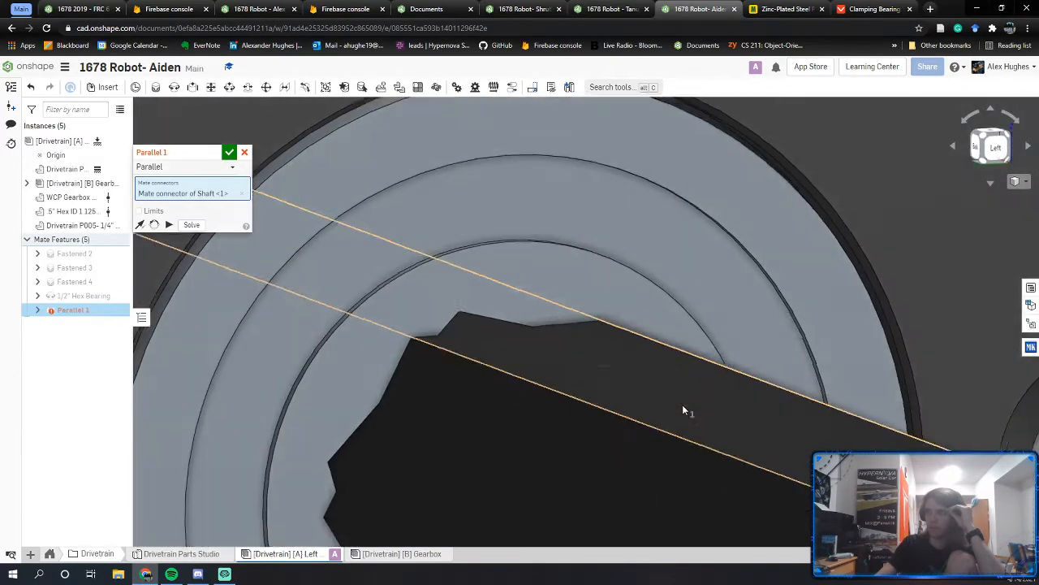
{"action": "scroll", "coordinate": [455, 357], "scroll_direction": "up", "scroll_amount": 4}
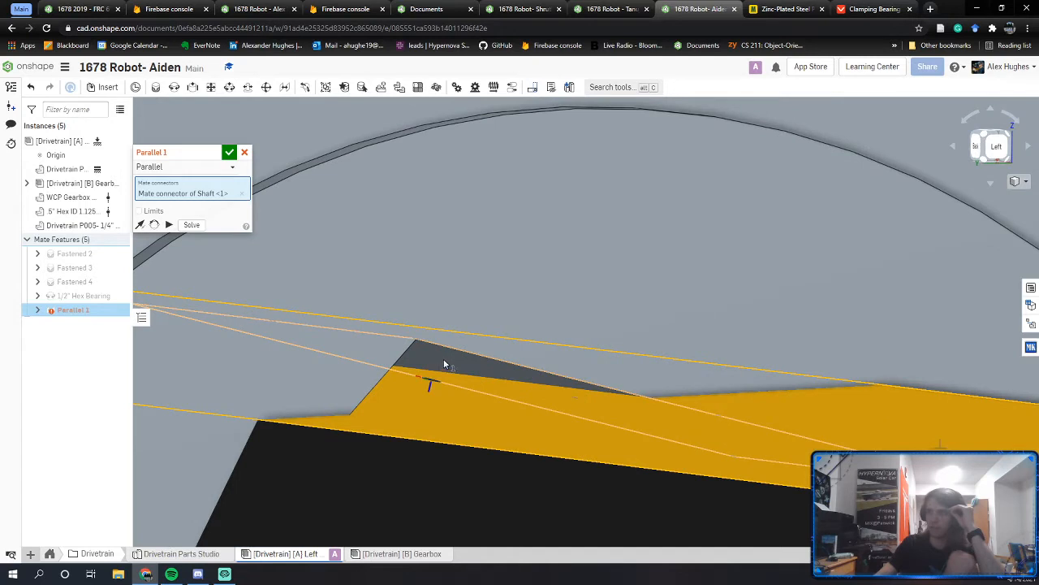
{"action": "left_click", "coordinate": [443, 358]}
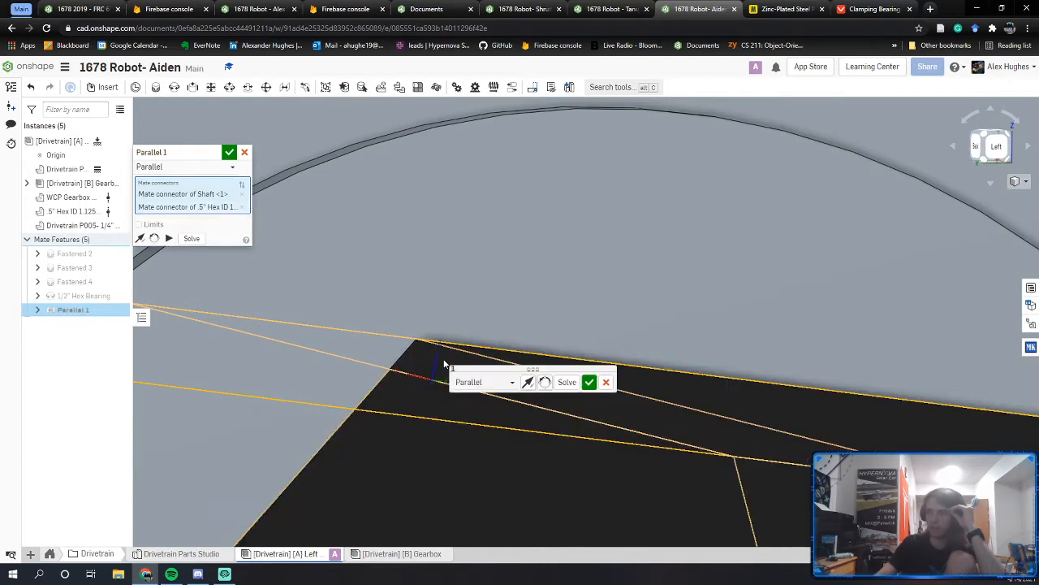
{"action": "left_click", "coordinate": [216, 154]}
{"action": "type", "text": "1/2\" Hex Bearing"}
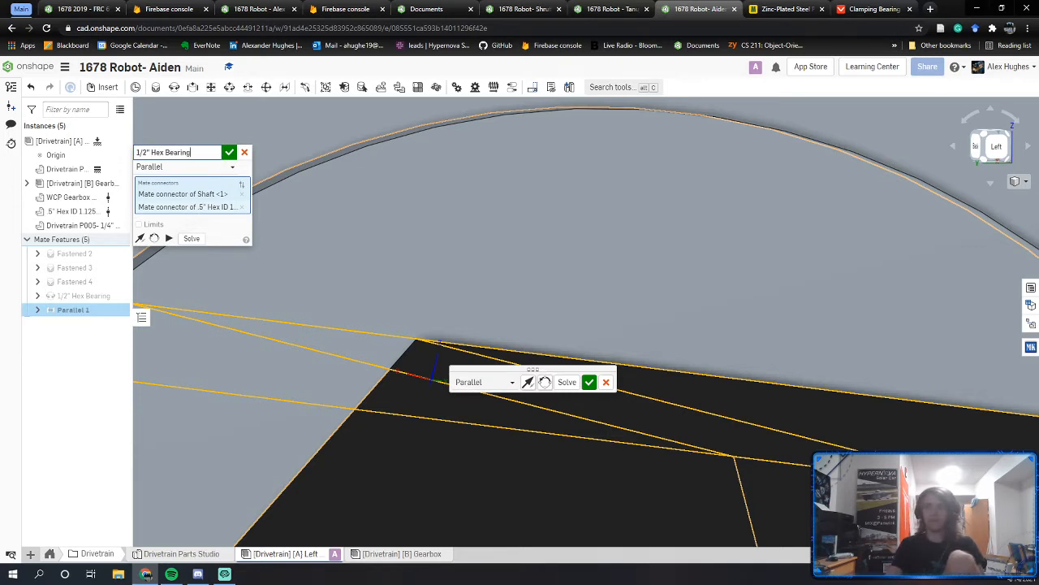
{"action": "left_click", "coordinate": [230, 153]}
{"action": "scroll", "coordinate": [282, 217], "scroll_direction": "down", "scroll_amount": 10}
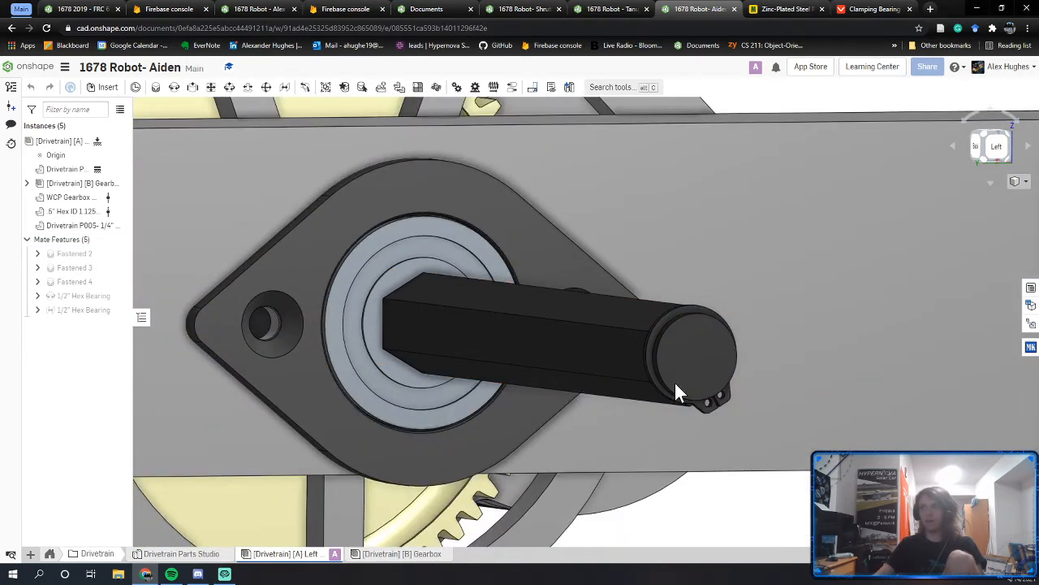
Step: Spin the hex shaft, then orbit to view the rail from the opposite side
{"action": "left_click_drag", "start_coordinate": [676, 385], "coordinate": [694, 413]}
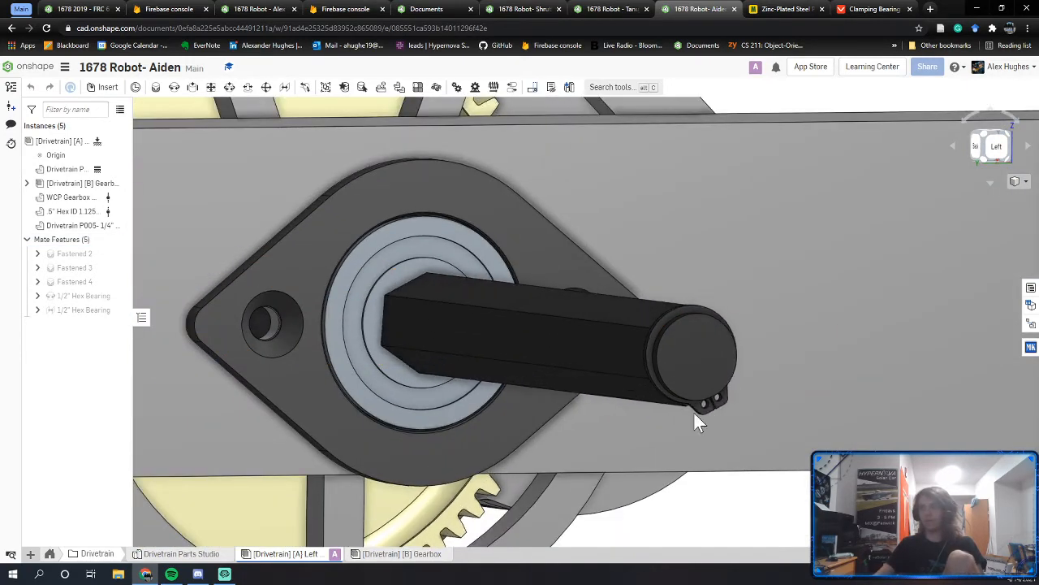
{"action": "scroll", "coordinate": [693, 411], "scroll_direction": "up", "scroll_amount": 5}
{"action": "right_click_drag", "start_coordinate": [604, 341], "coordinate": [365, 362]}
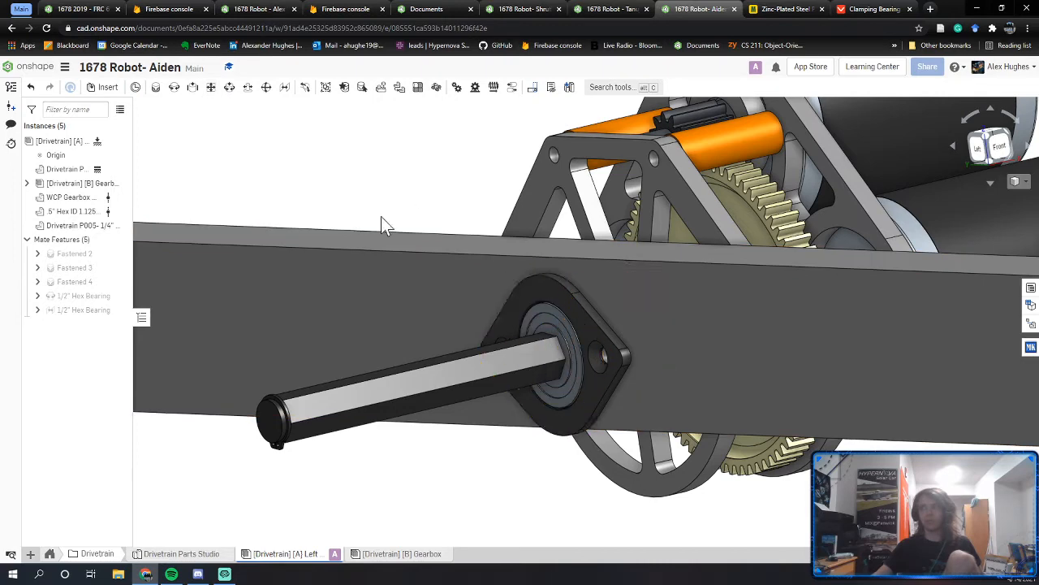
{"action": "middle_click_drag", "start_coordinate": [532, 311], "coordinate": [510, 372]}
{"action": "scroll", "coordinate": [508, 373], "scroll_direction": "down", "scroll_amount": 5}
{"action": "right_click_drag", "start_coordinate": [527, 381], "coordinate": [532, 403]}
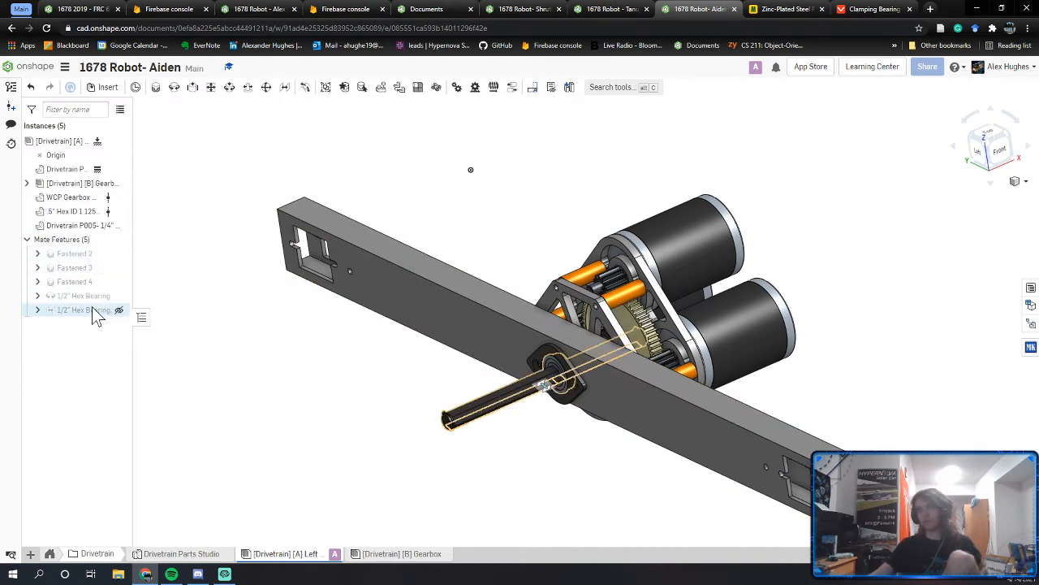
Step: Switch to the teammate's 1678 Robot document and bring up actions for its rail part
{"action": "mouse_move", "coordinate": [88, 303]}
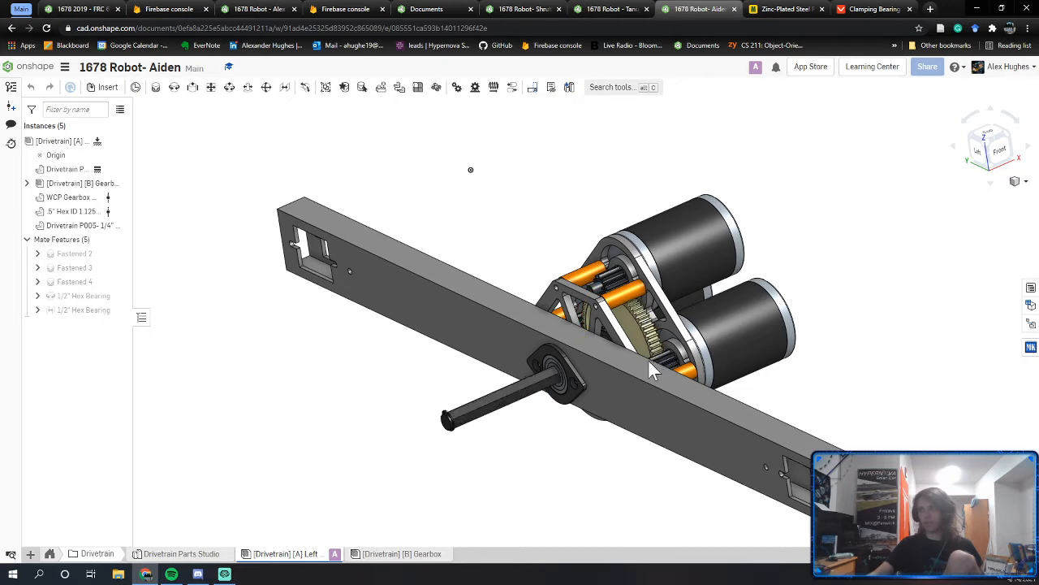
{"action": "left_click", "coordinate": [51, 10]}
{"action": "left_click", "coordinate": [250, 9]}
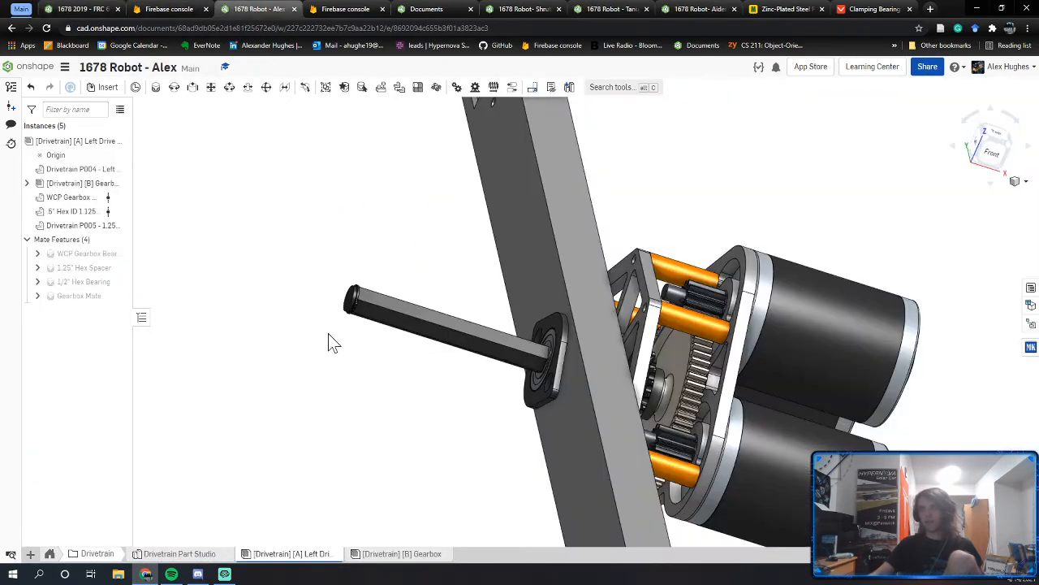
{"action": "right_click", "coordinate": [513, 217]}
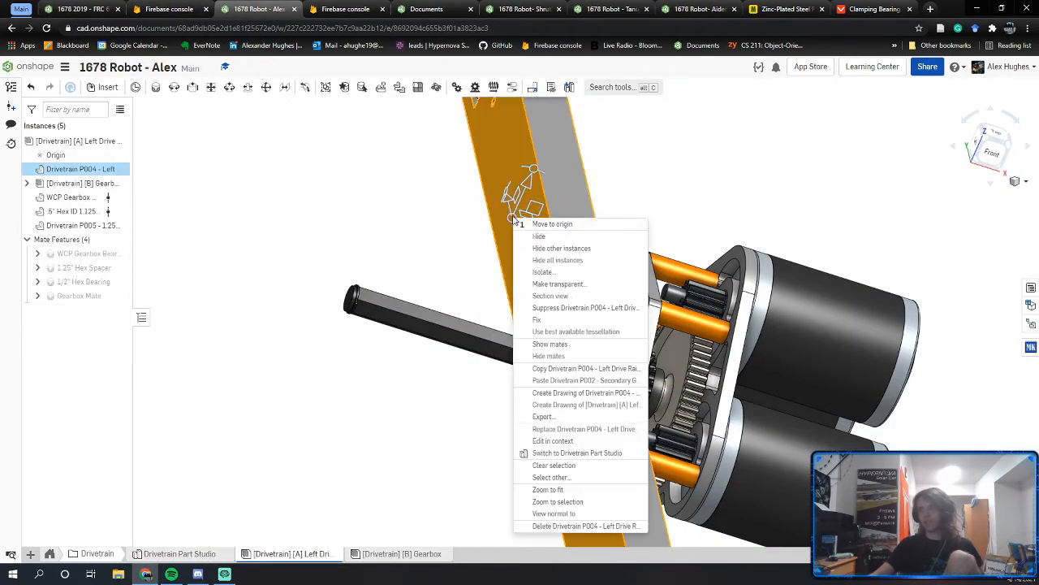
Step: Suppress the rail part and change the 1/2" Hex Bearing mate to Revolute
{"action": "left_click", "coordinate": [545, 310]}
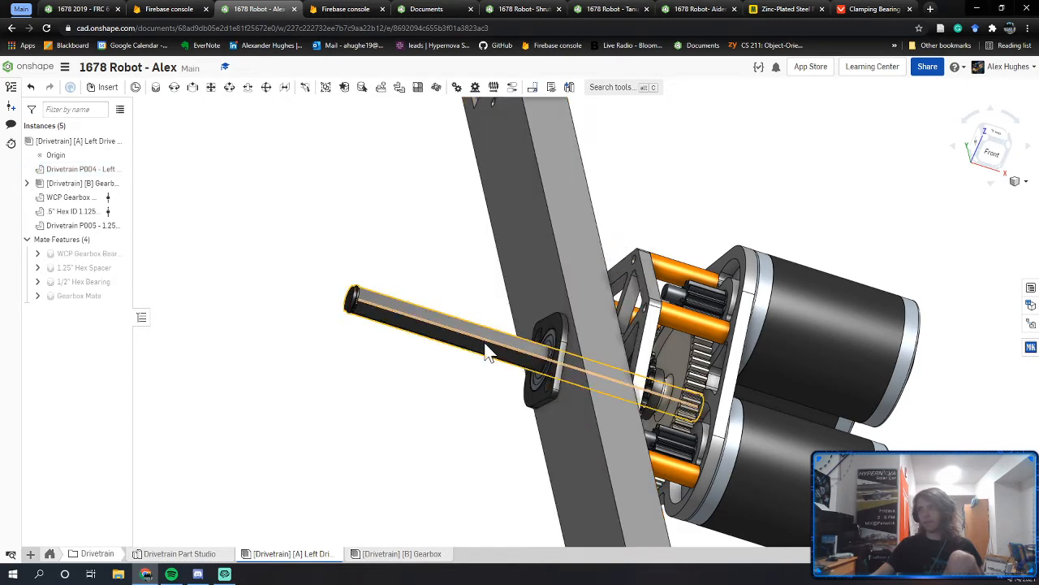
{"action": "right_click_drag", "start_coordinate": [204, 323], "coordinate": [252, 307]}
{"action": "double_click", "coordinate": [89, 283]}
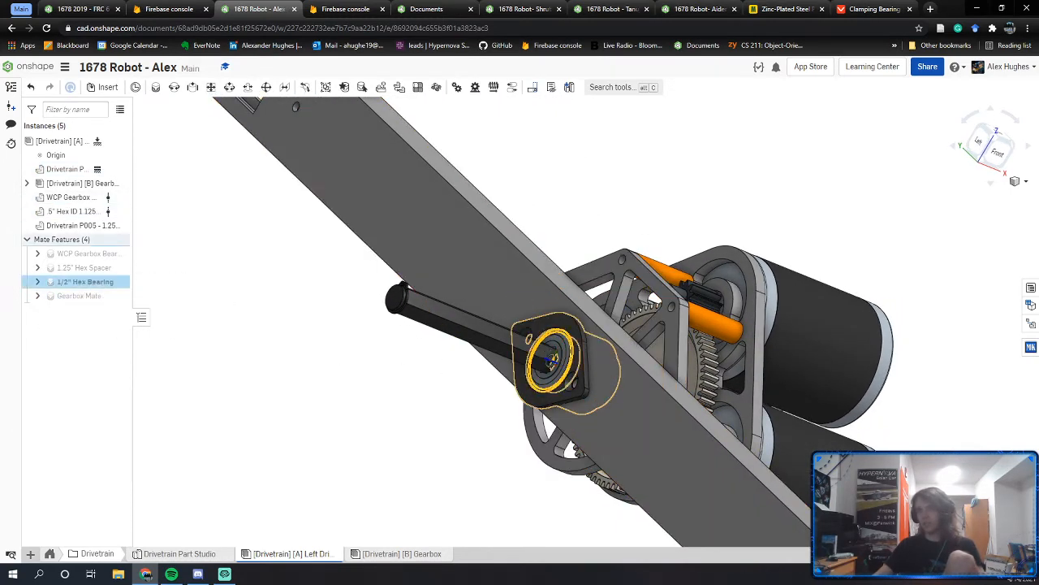
{"action": "left_click", "coordinate": [183, 168]}
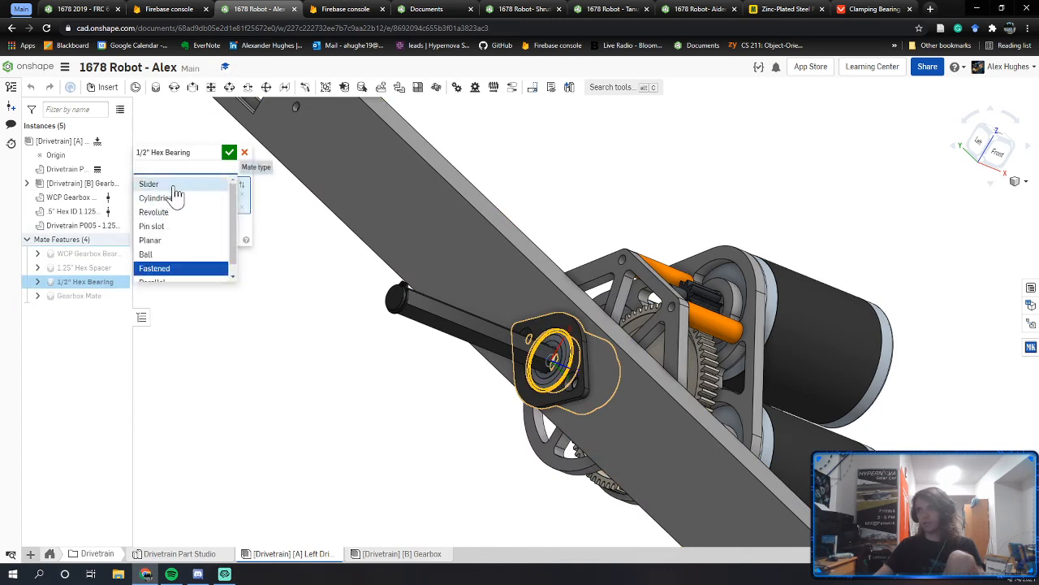
{"action": "left_click", "coordinate": [173, 187]}
{"action": "left_click", "coordinate": [175, 167]}
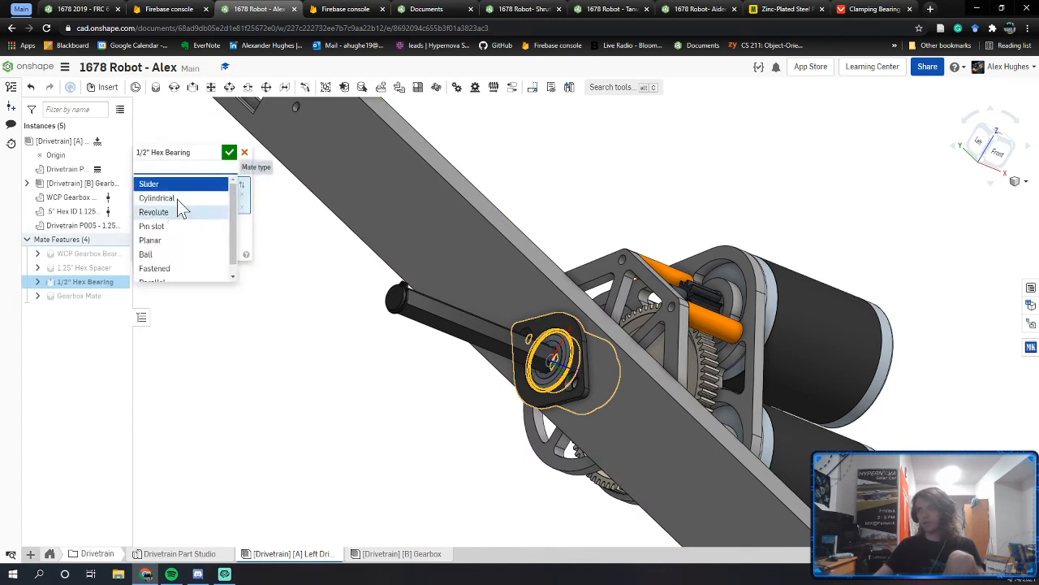
{"action": "left_click", "coordinate": [174, 212]}
{"action": "left_click", "coordinate": [230, 153]}
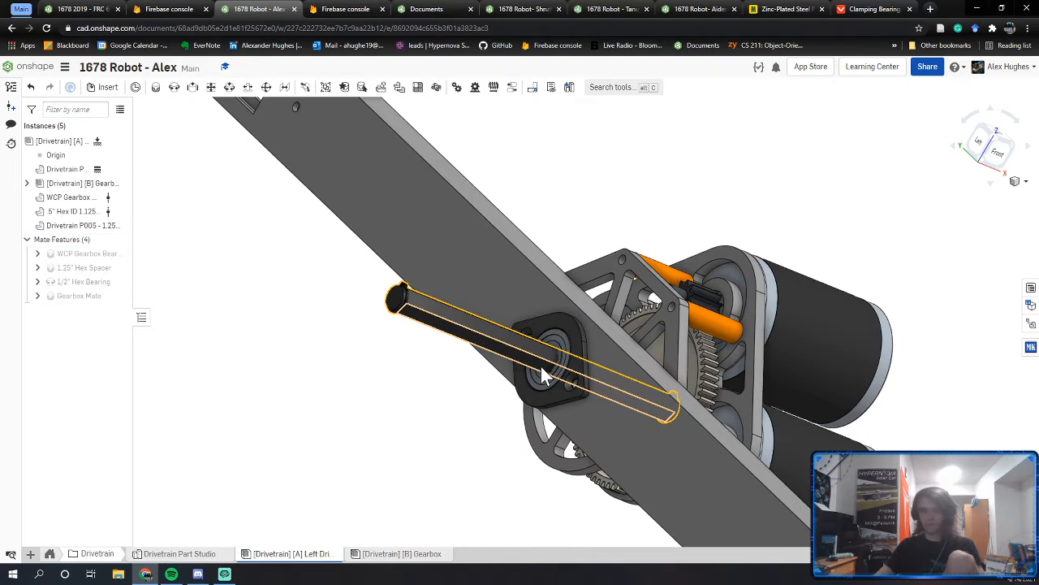
Step: Add a Parallel mate between the shaft's and the bearing's mate connectors
{"action": "key", "text": "m"}
{"action": "scroll", "coordinate": [553, 354], "scroll_direction": "up", "scroll_amount": 5}
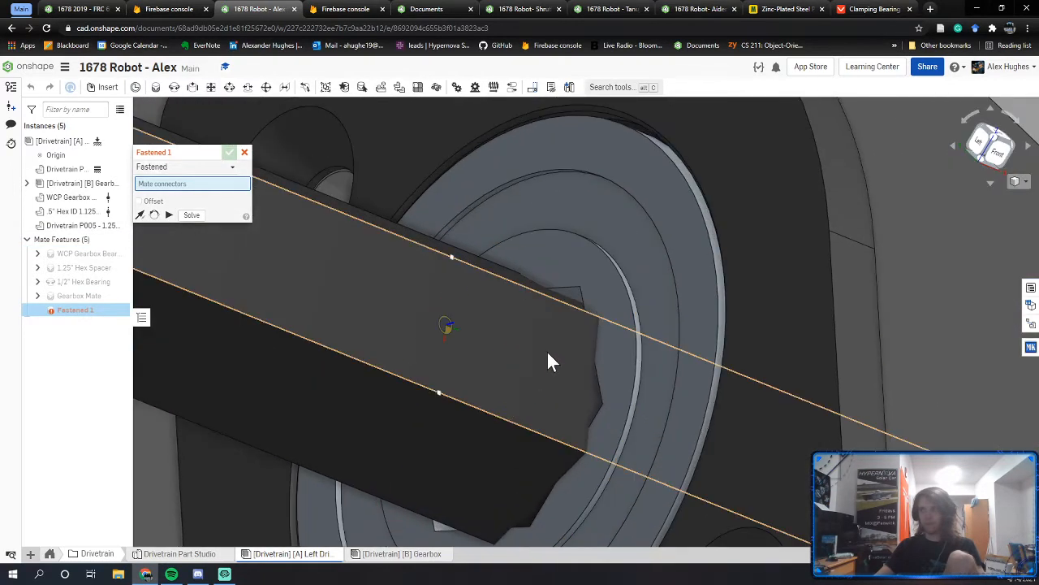
{"action": "left_click", "coordinate": [562, 309]}
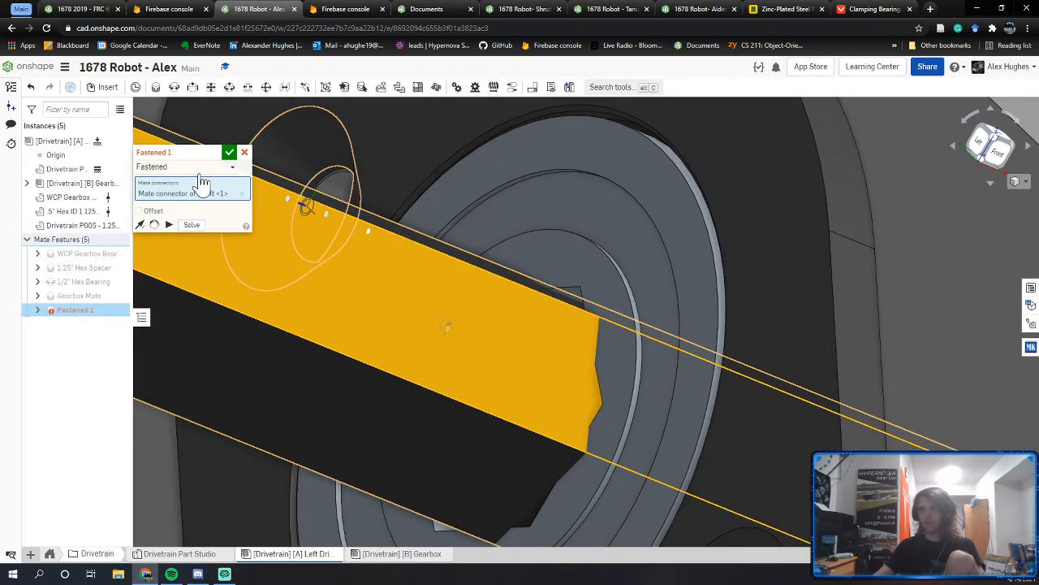
{"action": "left_click", "coordinate": [202, 170]}
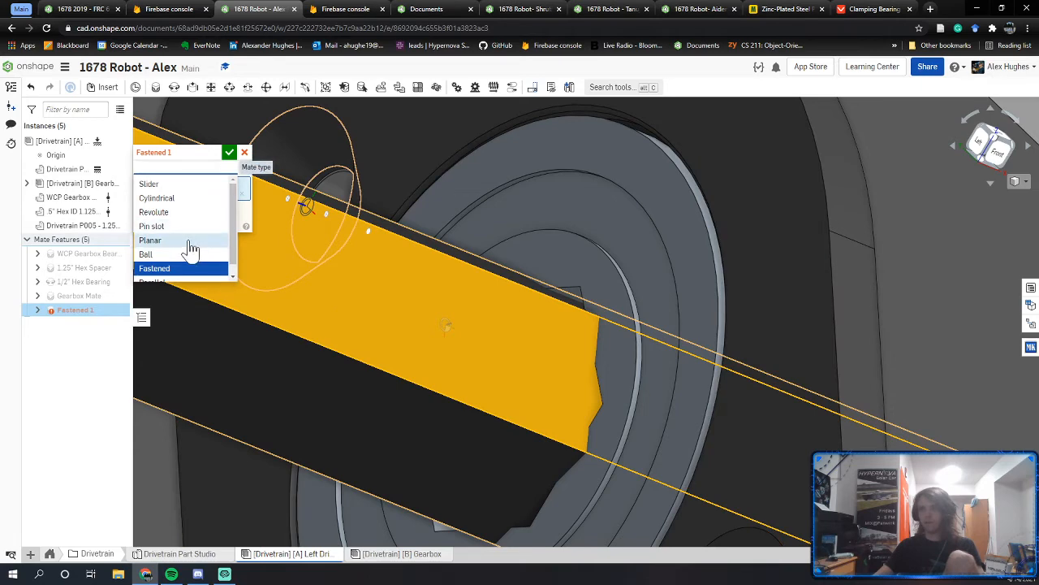
{"action": "left_click", "coordinate": [186, 283]}
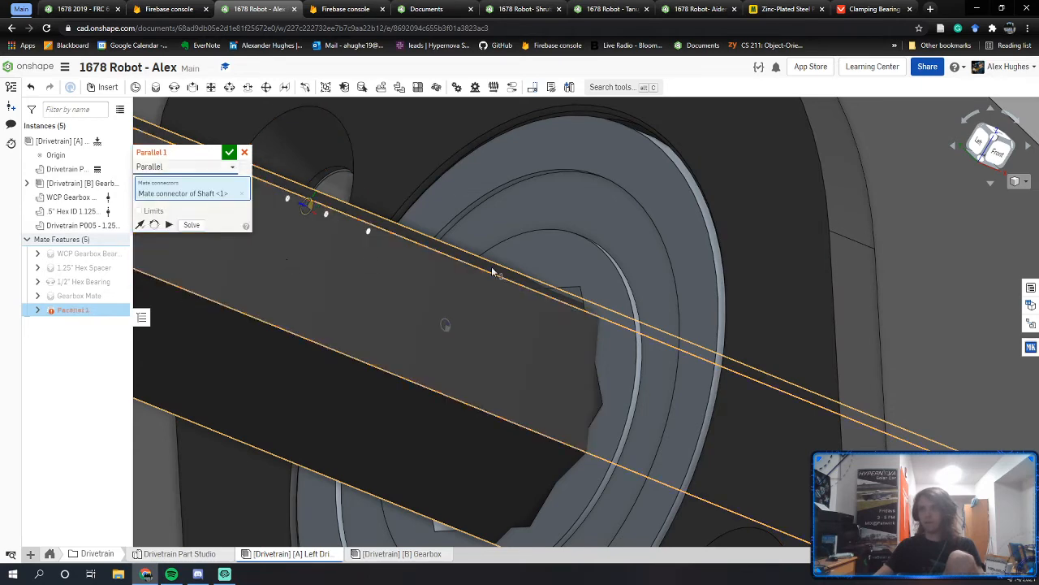
{"action": "scroll", "coordinate": [574, 293], "scroll_direction": "up", "scroll_amount": 5}
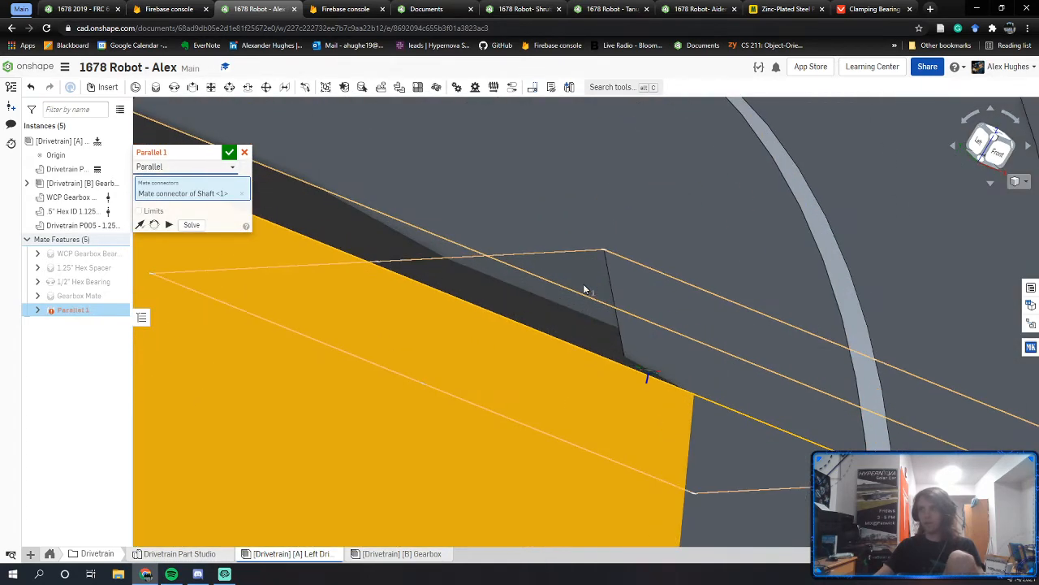
{"action": "left_click", "coordinate": [584, 285]}
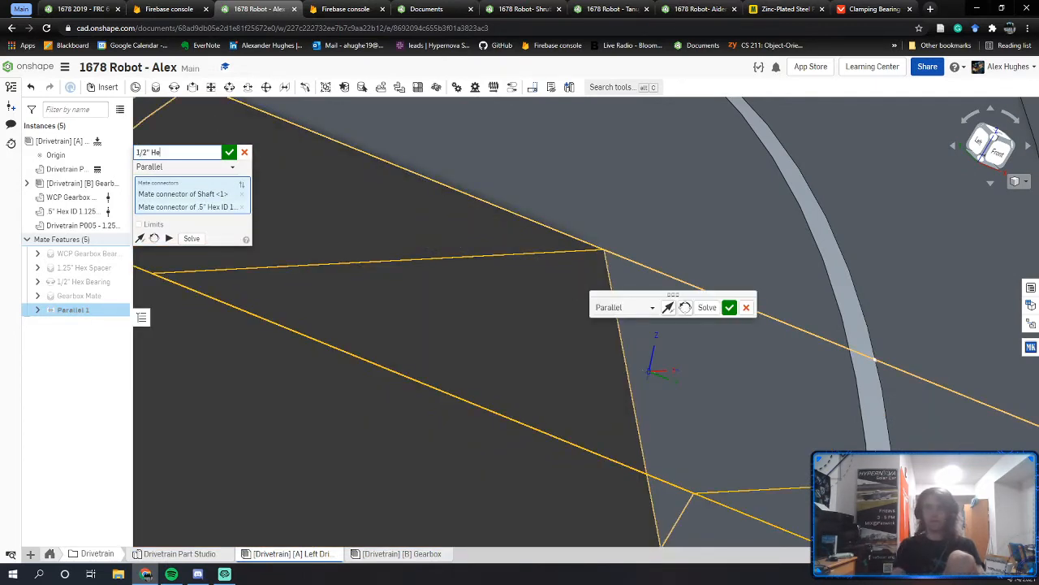
{"action": "left_click", "coordinate": [230, 153]}
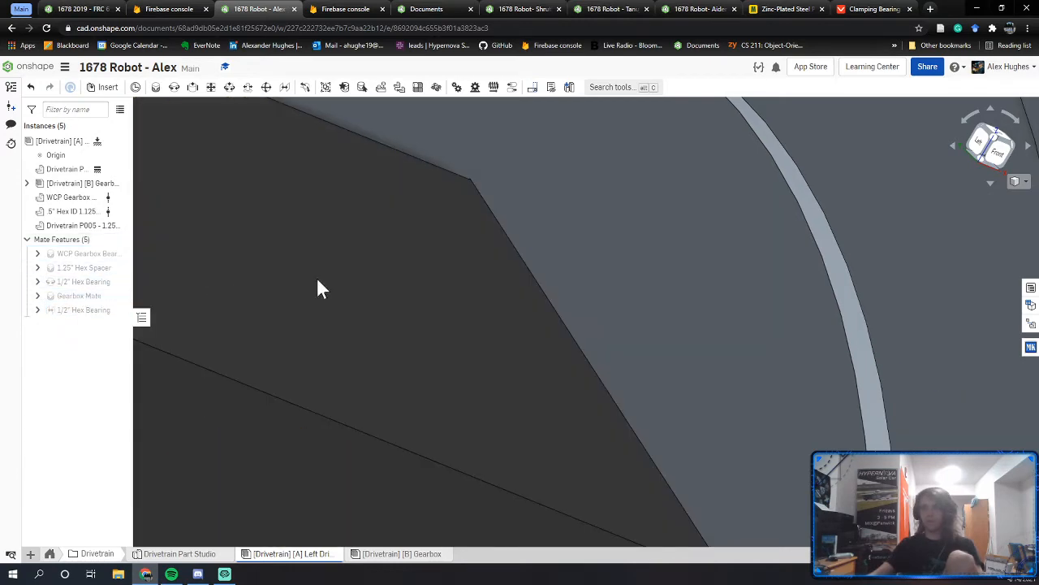
{"action": "scroll", "coordinate": [434, 261], "scroll_direction": "down", "scroll_amount": 5}
{"action": "right_click_drag", "start_coordinate": [597, 271], "coordinate": [575, 278]}
{"action": "scroll", "coordinate": [576, 278], "scroll_direction": "down", "scroll_amount": 4}
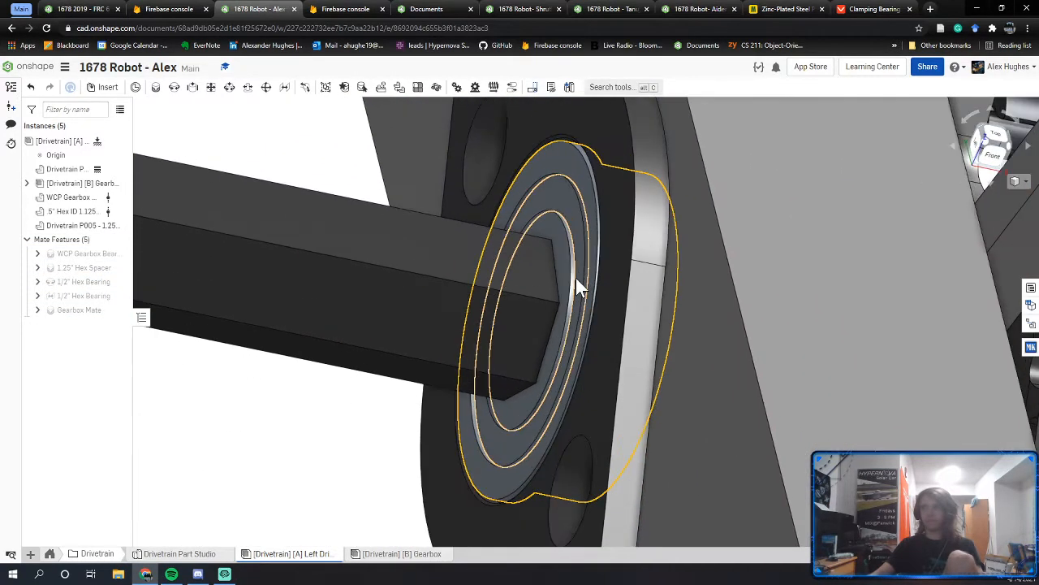
{"action": "scroll", "coordinate": [575, 278], "scroll_direction": "down", "scroll_amount": 3}
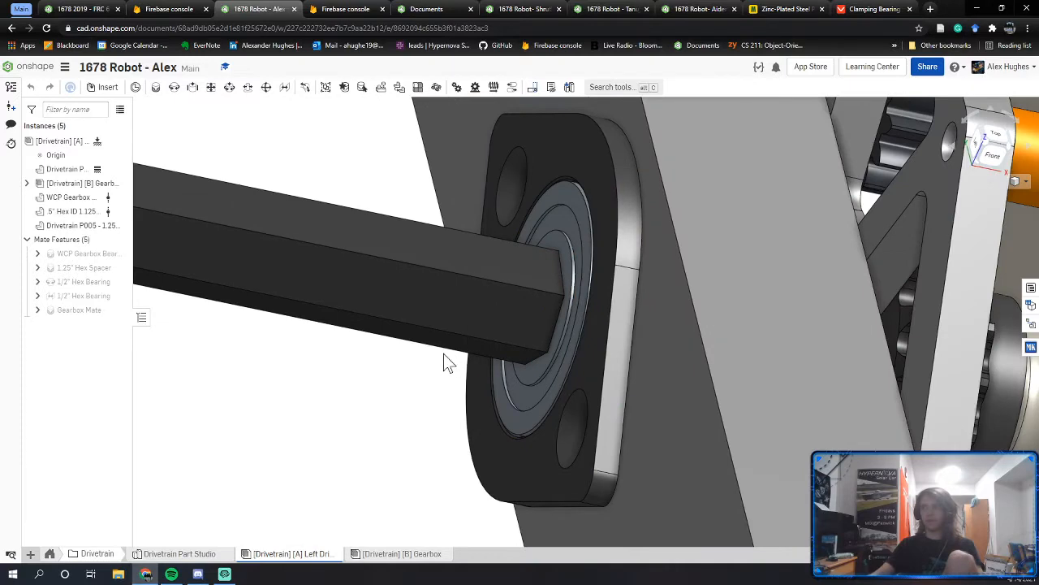
{"action": "scroll", "coordinate": [445, 362], "scroll_direction": "down", "scroll_amount": 5}
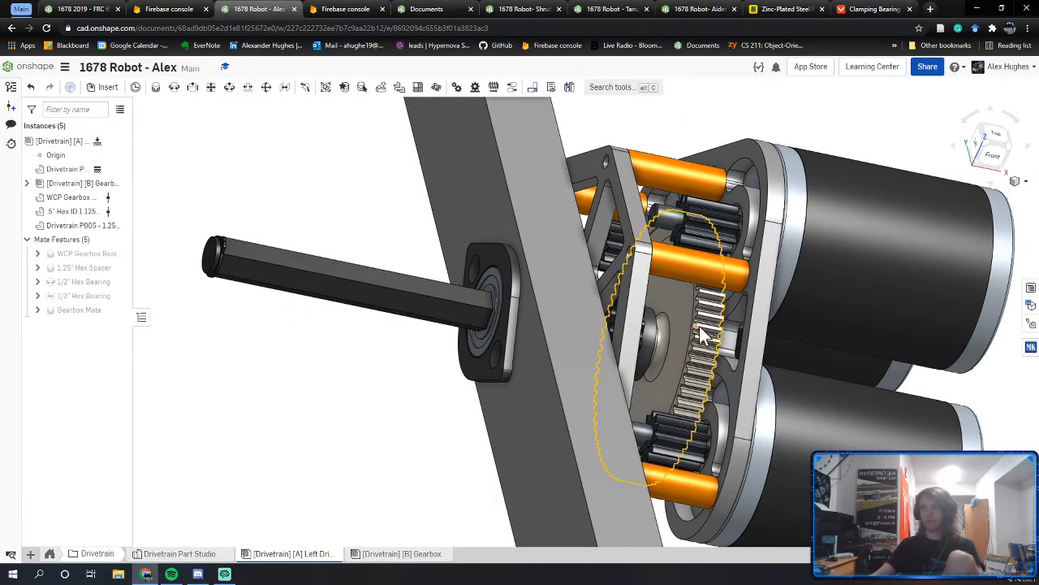
{"action": "right_click_drag", "start_coordinate": [305, 228], "coordinate": [272, 221]}
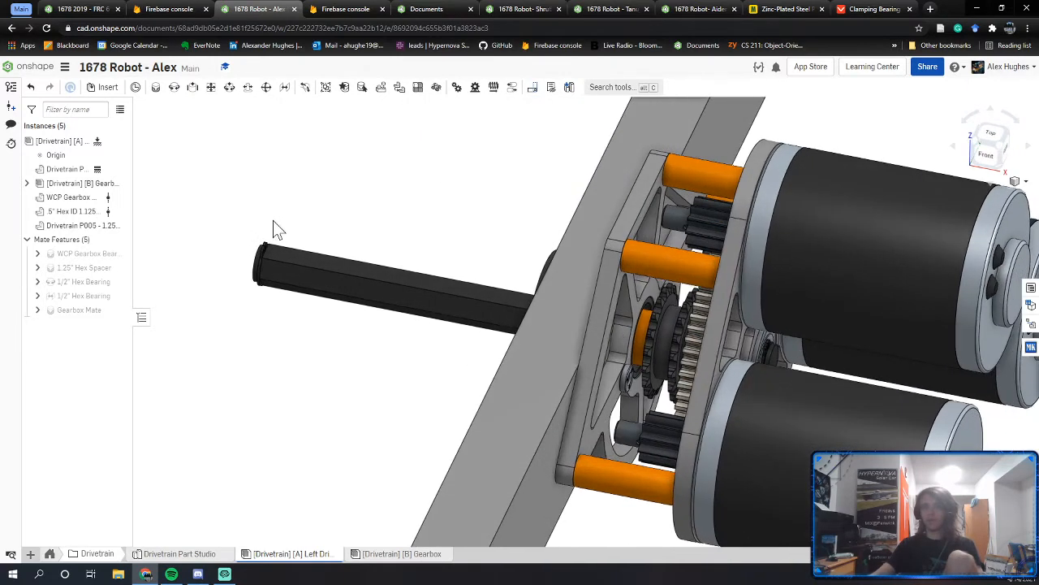
{"action": "left_click", "coordinate": [392, 555]}
{"action": "left_click", "coordinate": [293, 554]}
{"action": "right_click_drag", "start_coordinate": [551, 360], "coordinate": [572, 373]}
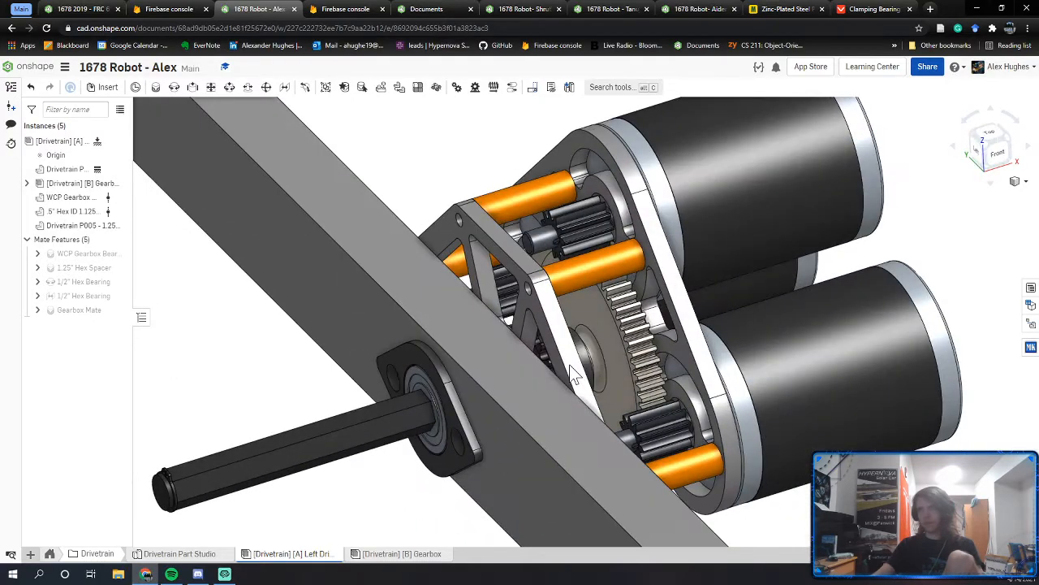
{"action": "middle_click_drag", "start_coordinate": [636, 300], "coordinate": [598, 337]}
{"action": "mouse_move", "coordinate": [598, 338]}
{"action": "right_mouse_down"}
{"action": "mouse_move", "coordinate": [563, 339]}
{"action": "mouse_move", "coordinate": [602, 349]}
{"action": "mouse_move", "coordinate": [597, 342]}
{"action": "right_mouse_up"}
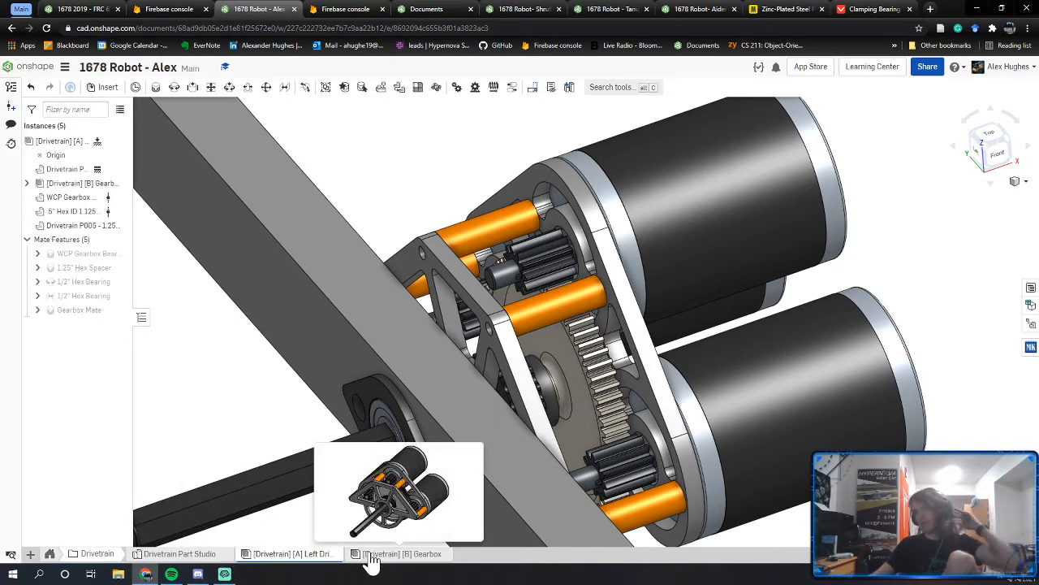
{"action": "right_click_drag", "start_coordinate": [367, 401], "coordinate": [460, 316]}
{"action": "middle_click_drag", "start_coordinate": [460, 317], "coordinate": [517, 329]}
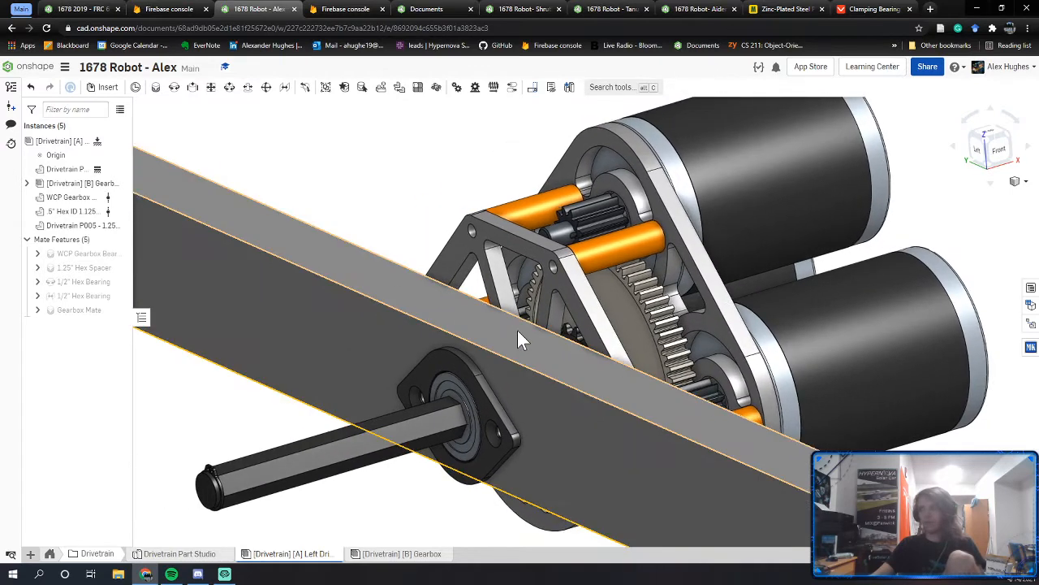
{"action": "right_click_drag", "start_coordinate": [442, 417], "coordinate": [524, 424]}
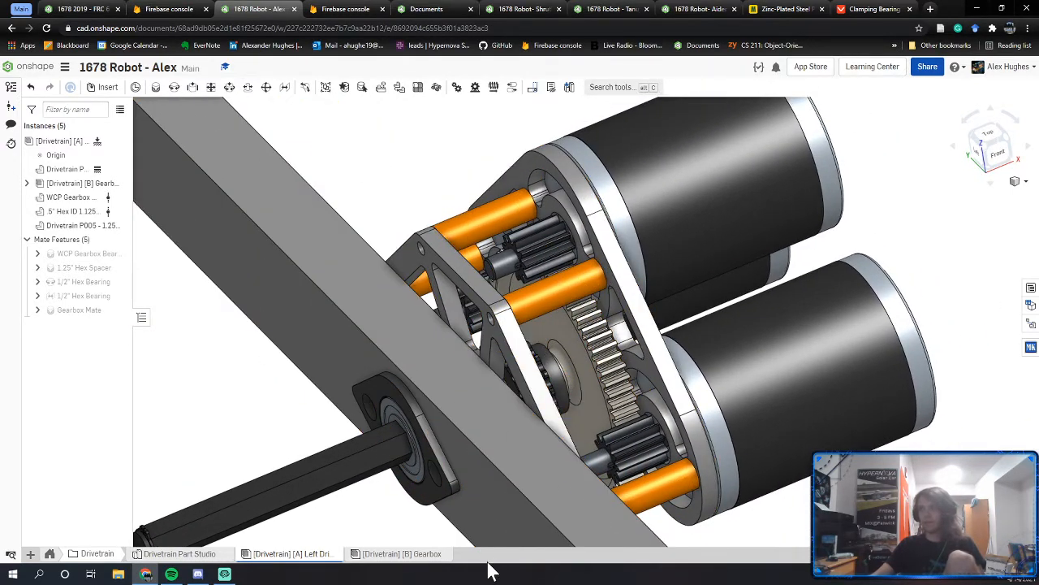
{"action": "right_click_drag", "start_coordinate": [582, 397], "coordinate": [601, 341]}
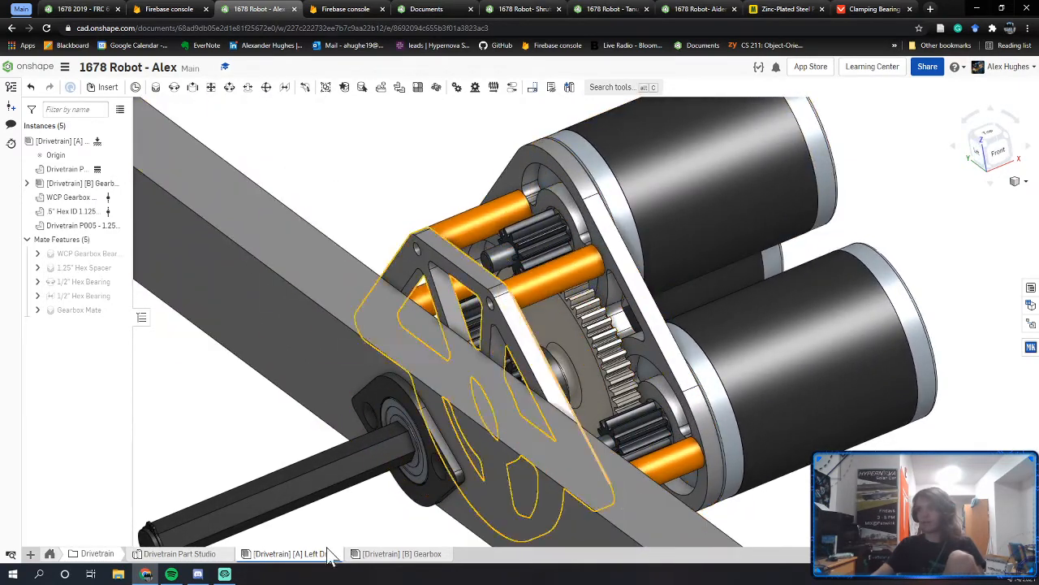
{"action": "right_click_drag", "start_coordinate": [474, 300], "coordinate": [491, 307]}
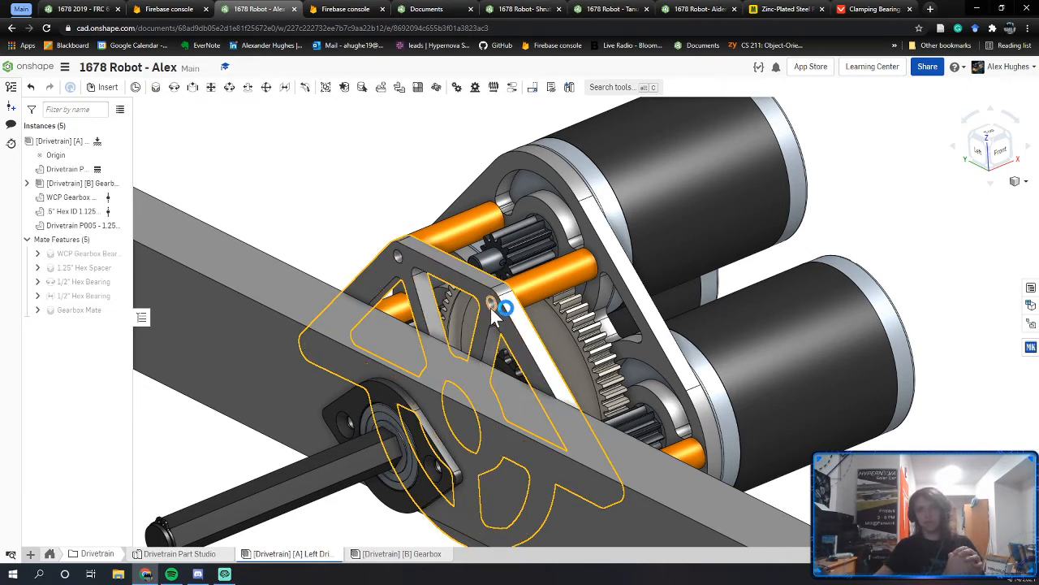
{"action": "left_click", "coordinate": [493, 309]}
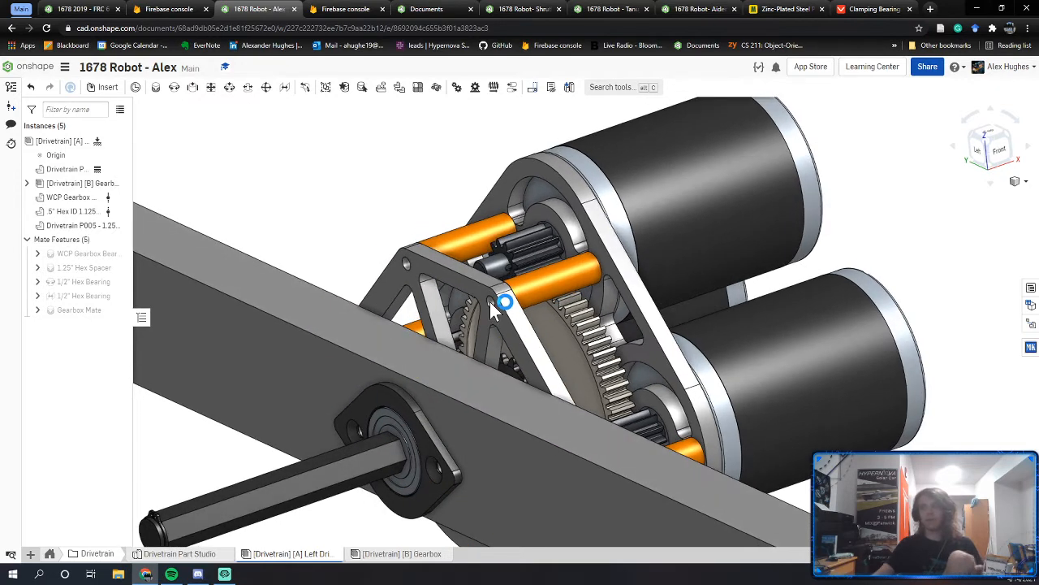
{"action": "right_click_drag", "start_coordinate": [490, 301], "coordinate": [447, 297]}
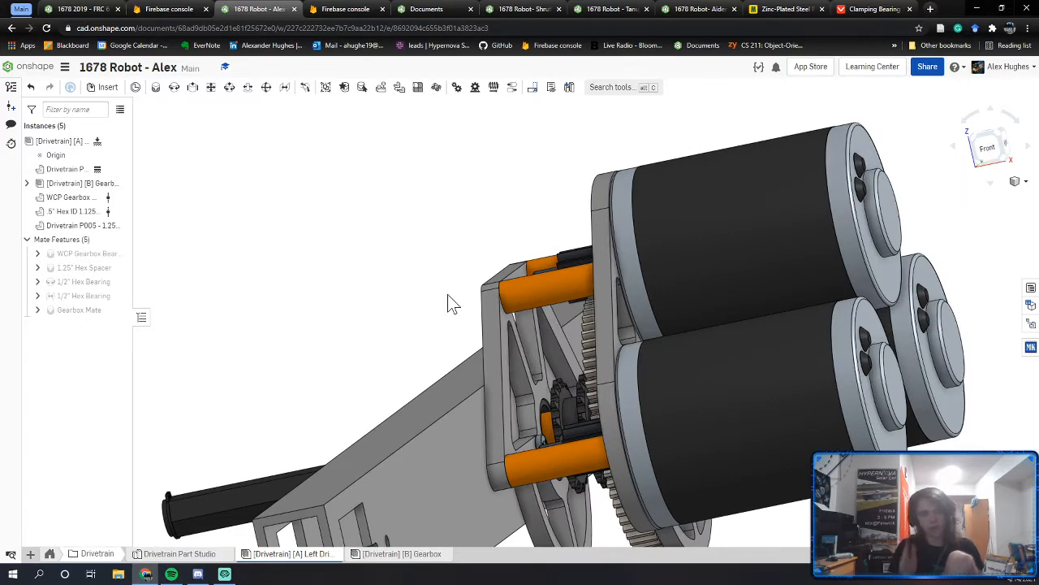
{"action": "right_click_drag", "start_coordinate": [453, 305], "coordinate": [409, 398]}
{"action": "scroll", "coordinate": [365, 432], "scroll_direction": "up", "scroll_amount": 2}
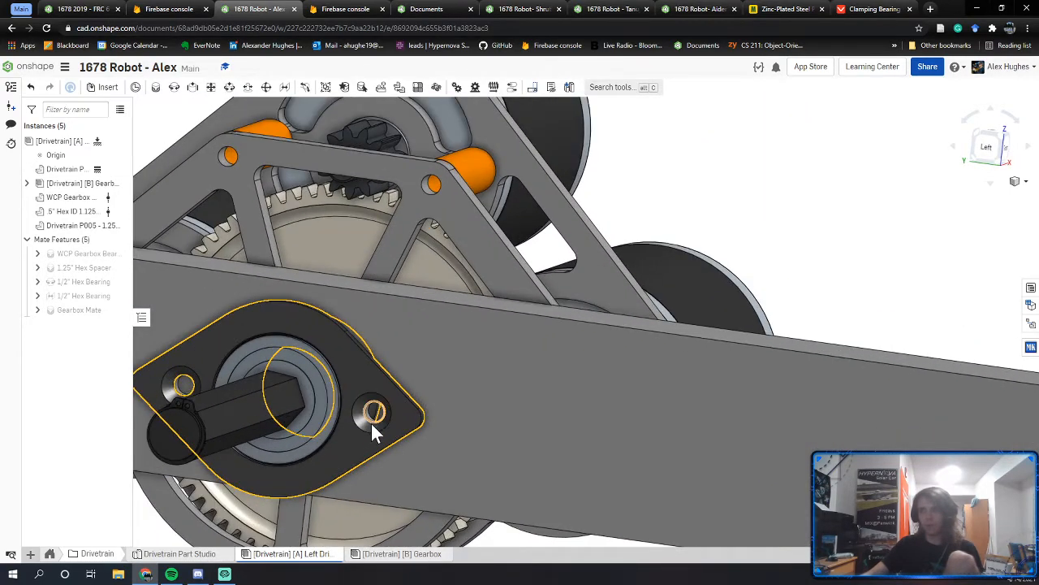
{"action": "right_click_drag", "start_coordinate": [398, 402], "coordinate": [551, 309]}
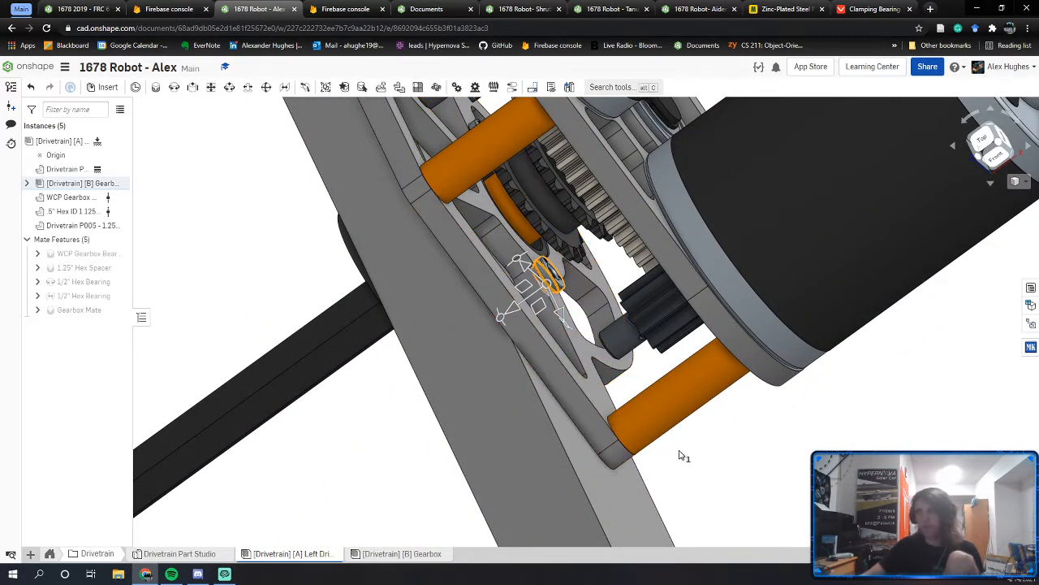
{"action": "right_click_drag", "start_coordinate": [659, 455], "coordinate": [466, 327]}
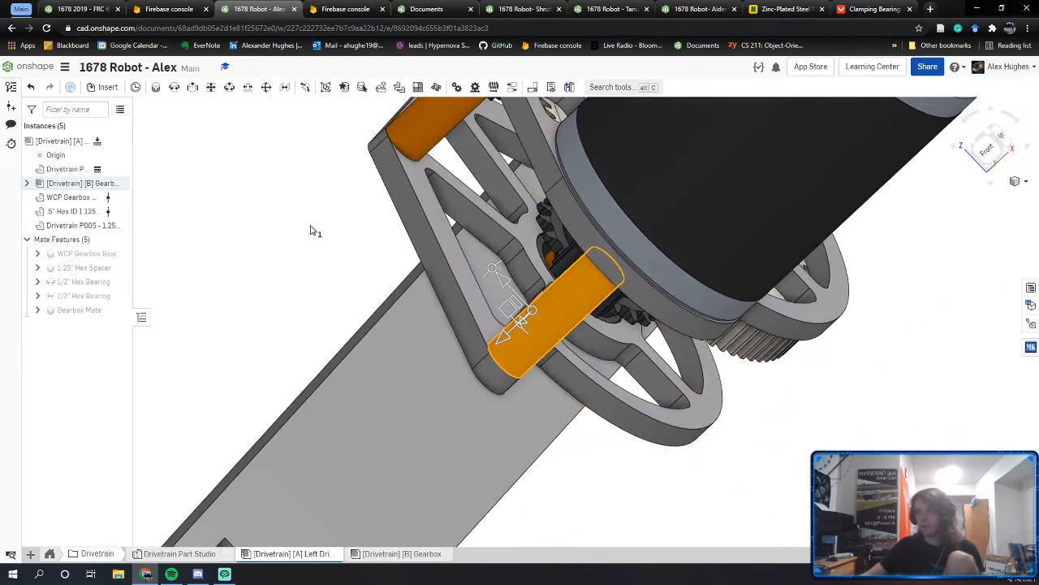
{"action": "right_click_drag", "start_coordinate": [551, 320], "coordinate": [546, 322]}
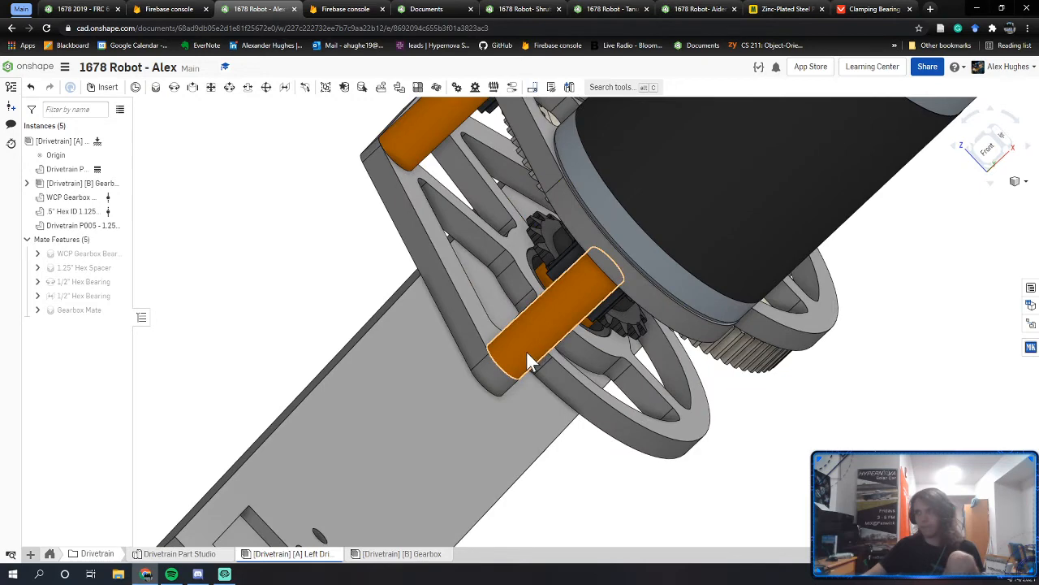
{"action": "right_click_drag", "start_coordinate": [544, 333], "coordinate": [533, 350]}
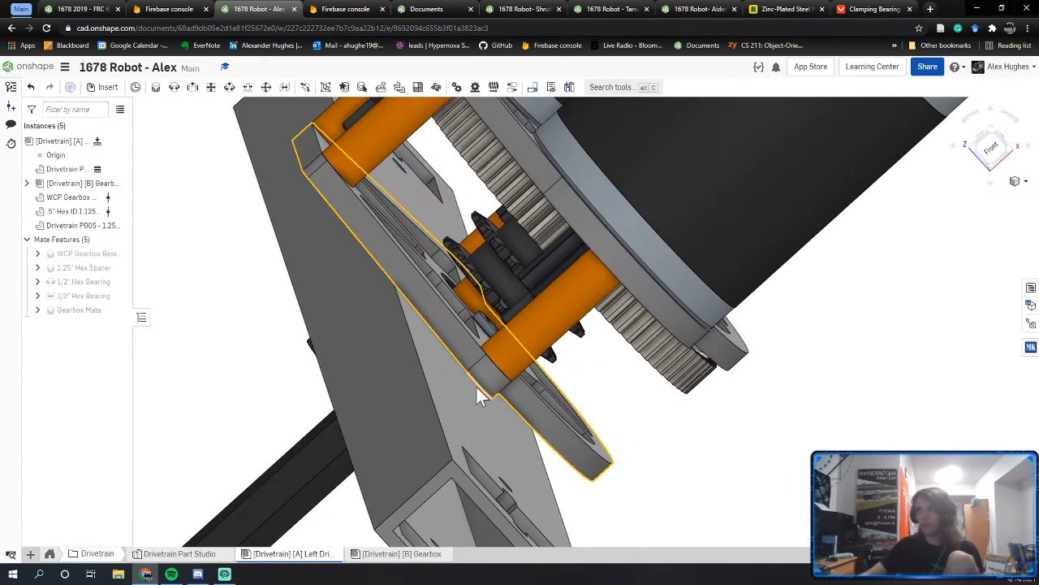
{"action": "right_click_drag", "start_coordinate": [478, 387], "coordinate": [469, 427]}
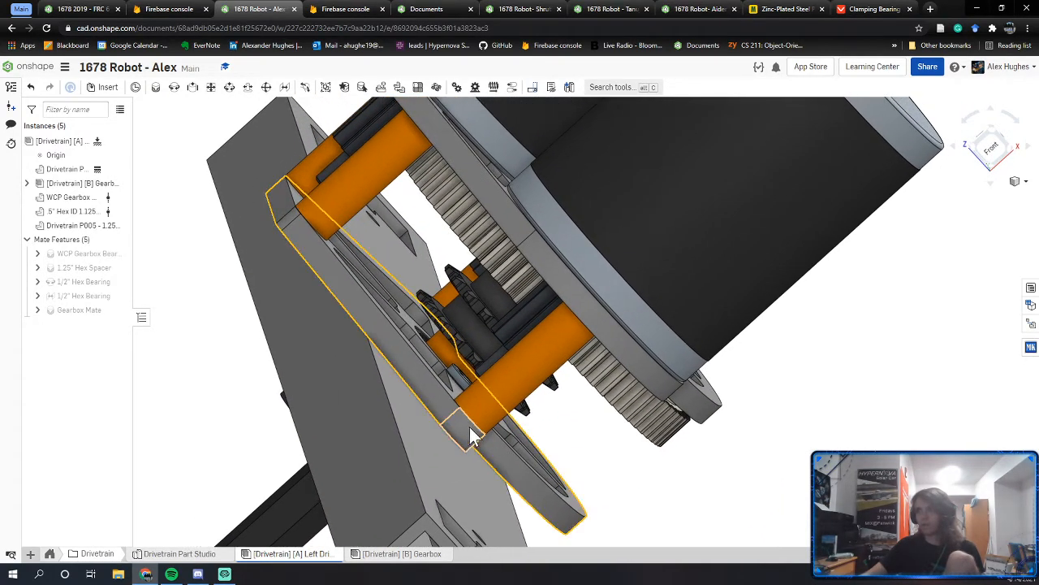
{"action": "right_click_drag", "start_coordinate": [514, 383], "coordinate": [573, 336]}
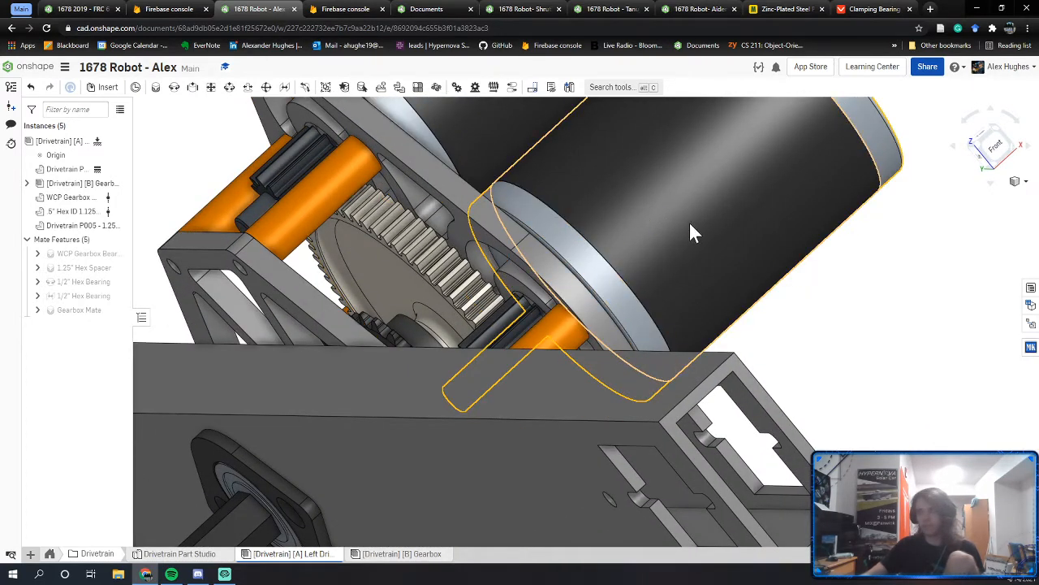
{"action": "right_click_drag", "start_coordinate": [690, 232], "coordinate": [458, 449]}
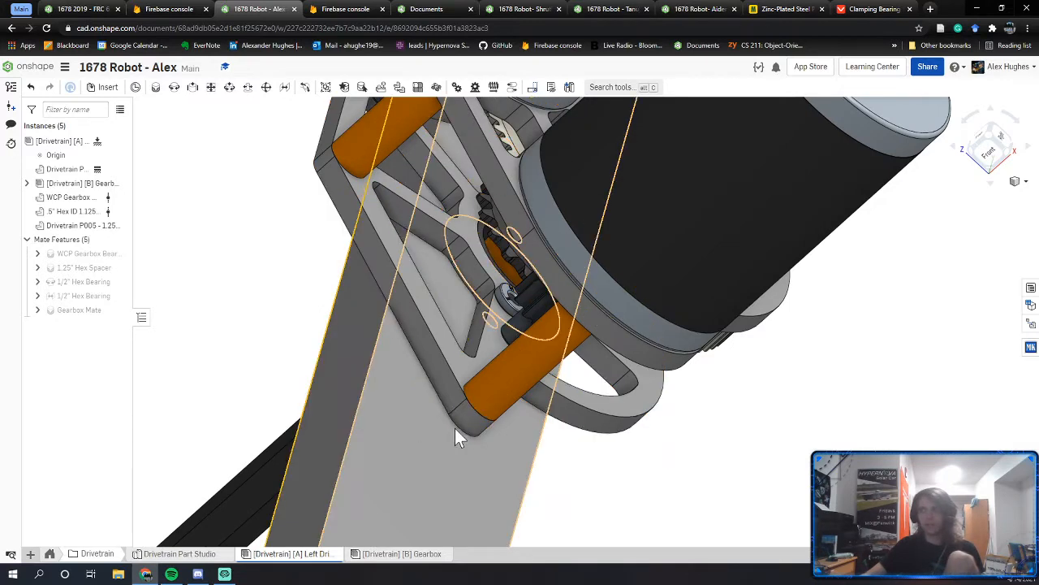
{"action": "middle_click_drag", "start_coordinate": [494, 380], "coordinate": [462, 438]}
{"action": "scroll", "coordinate": [463, 440], "scroll_direction": "down", "scroll_amount": 4}
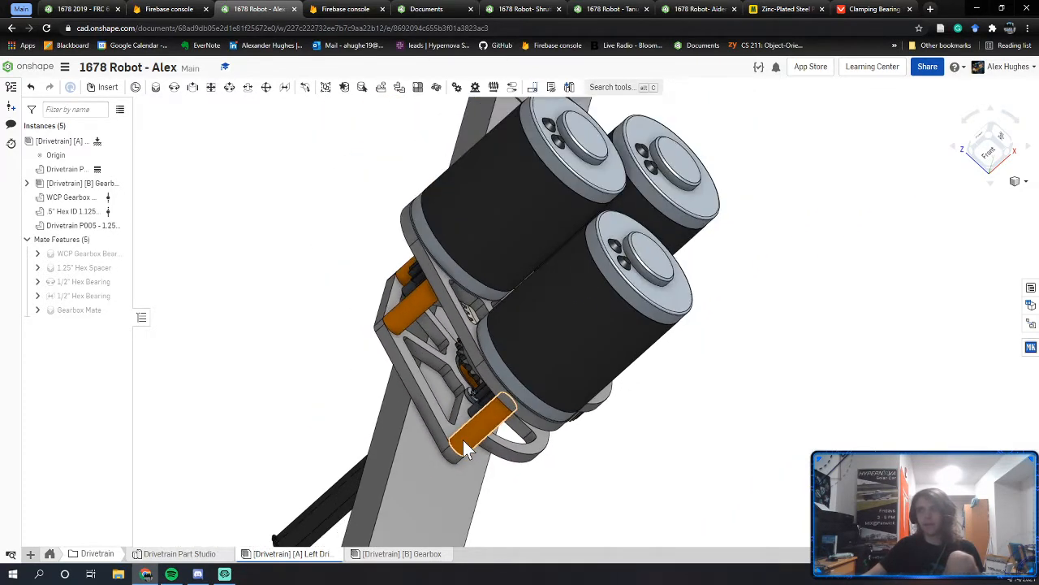
{"action": "right_click_drag", "start_coordinate": [463, 440], "coordinate": [422, 349]}
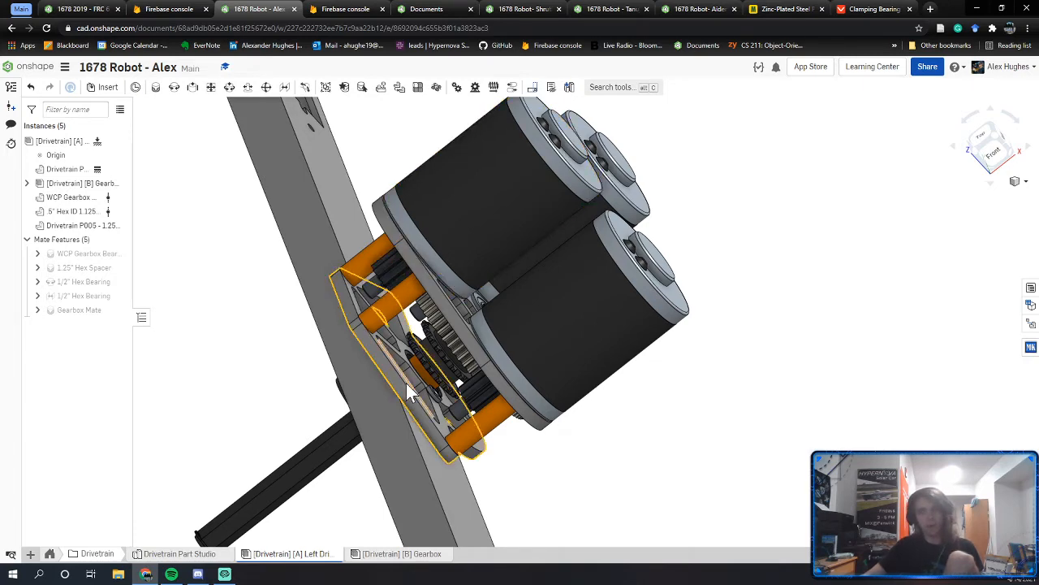
{"action": "right_click_drag", "start_coordinate": [406, 383], "coordinate": [408, 433]}
Step: Bring up Standard content in the Gearbox assembly's Insert dialog, then start a web search for 'mini cim'
{"action": "left_click", "coordinate": [375, 558]}
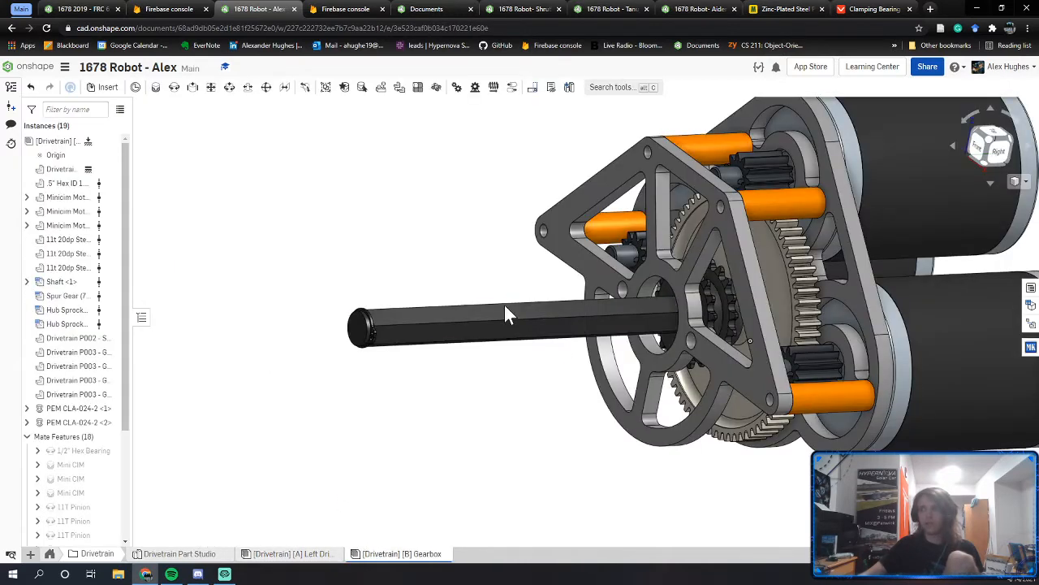
{"action": "right_click_drag", "start_coordinate": [504, 304], "coordinate": [426, 259]}
{"action": "left_click", "coordinate": [106, 87]}
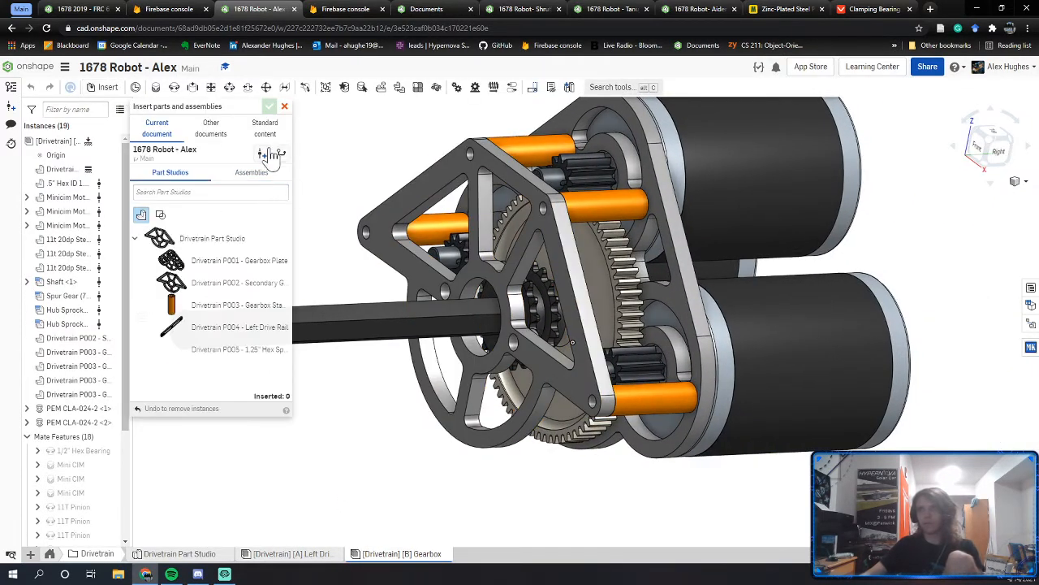
{"action": "left_click", "coordinate": [268, 141]}
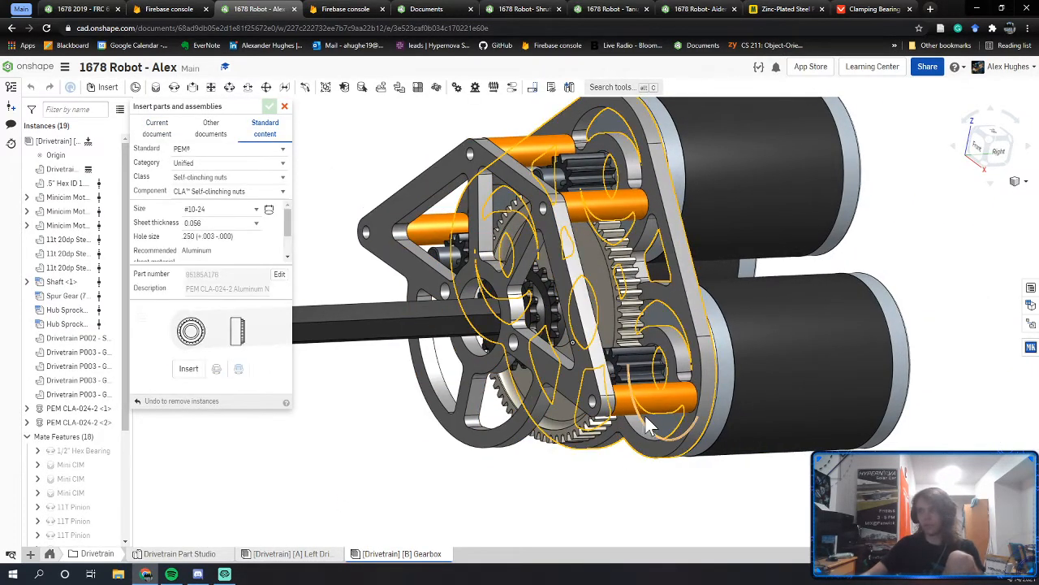
{"action": "right_click_drag", "start_coordinate": [629, 441], "coordinate": [652, 437]}
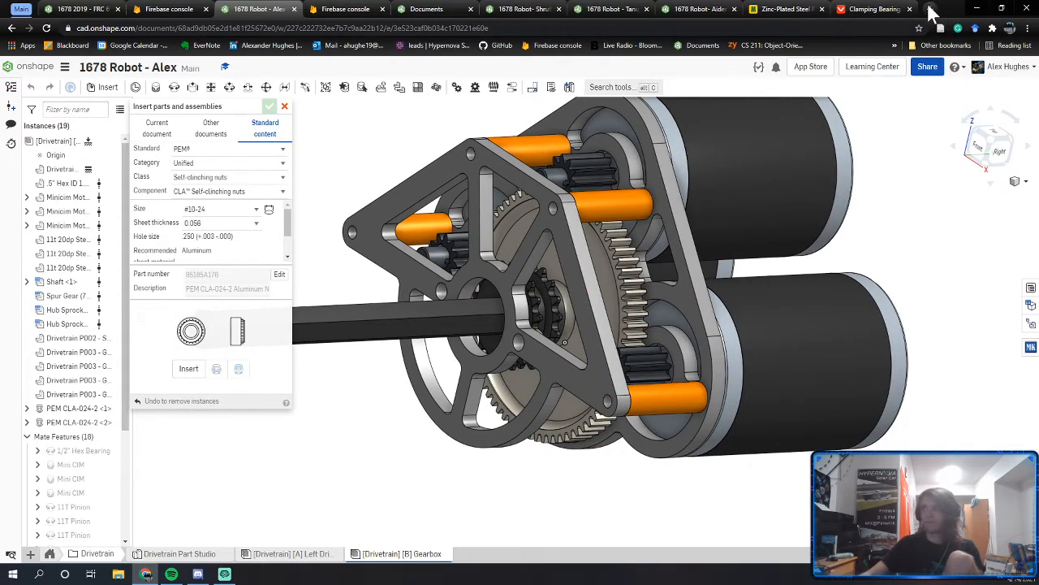
{"action": "left_click", "coordinate": [931, 11]}
{"action": "type", "text": "mini cim"}
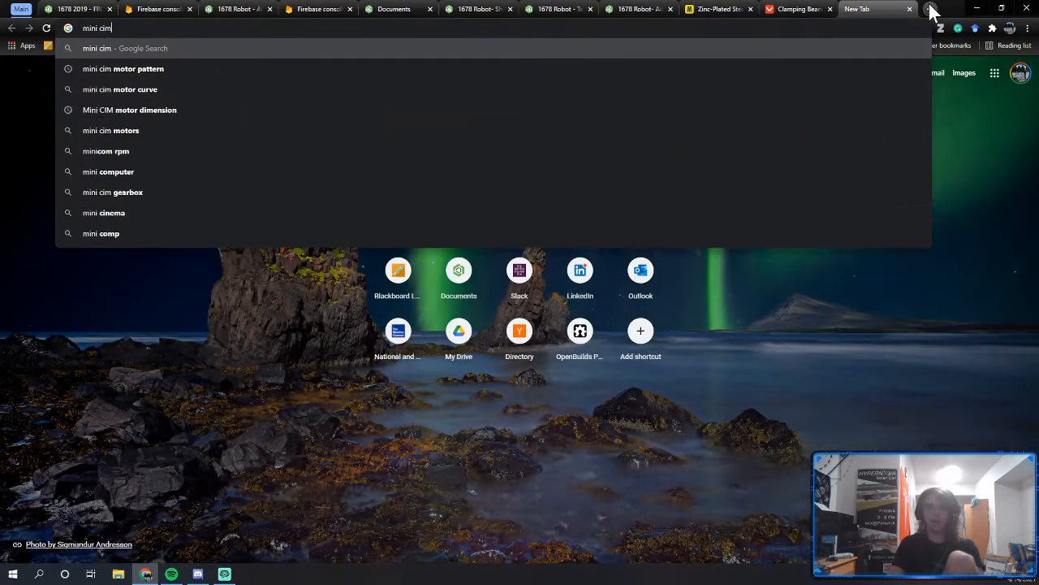
Step: Search 'mini cim', view the VEX Mini CIM dimension drawing, then return to the Onshape gearbox
{"action": "key", "text": "Return"}
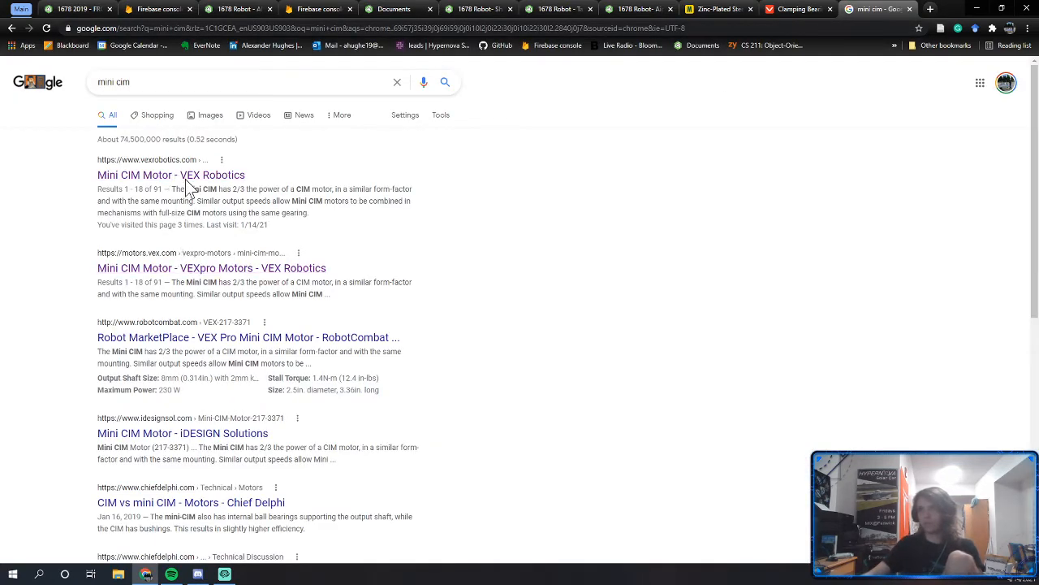
{"action": "scroll", "coordinate": [447, 320], "scroll_direction": "down", "scroll_amount": 5}
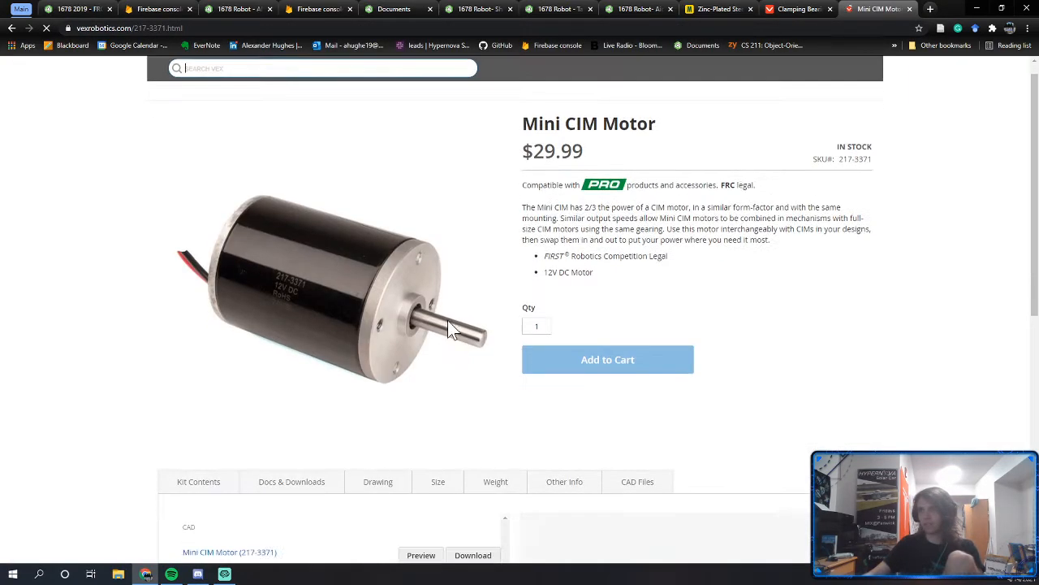
{"action": "scroll", "coordinate": [283, 203], "scroll_direction": "down", "scroll_amount": 1}
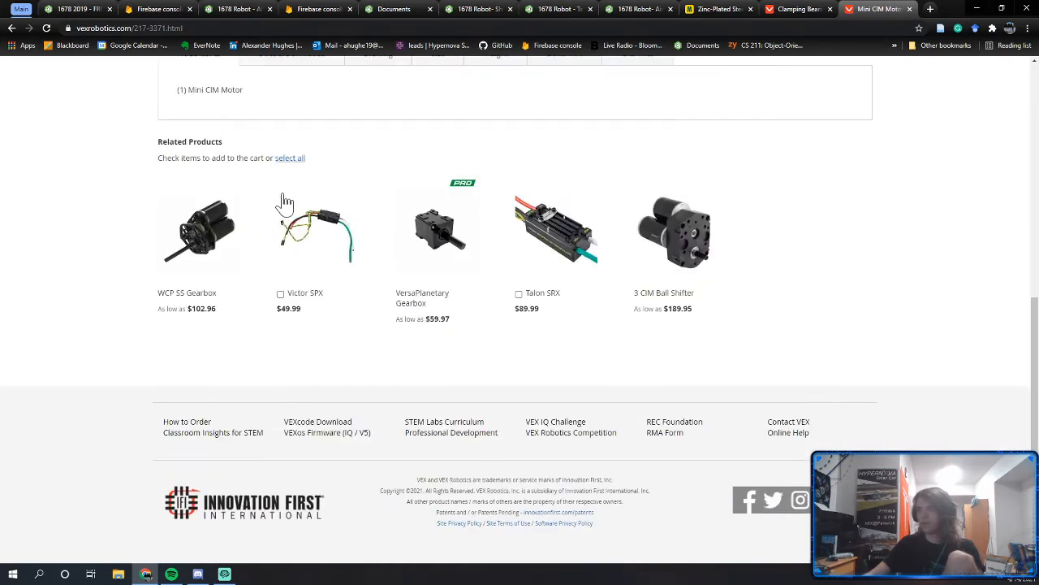
{"action": "scroll", "coordinate": [327, 222], "scroll_direction": "up", "scroll_amount": 2}
{"action": "left_click", "coordinate": [329, 221]}
{"action": "left_click", "coordinate": [382, 221]}
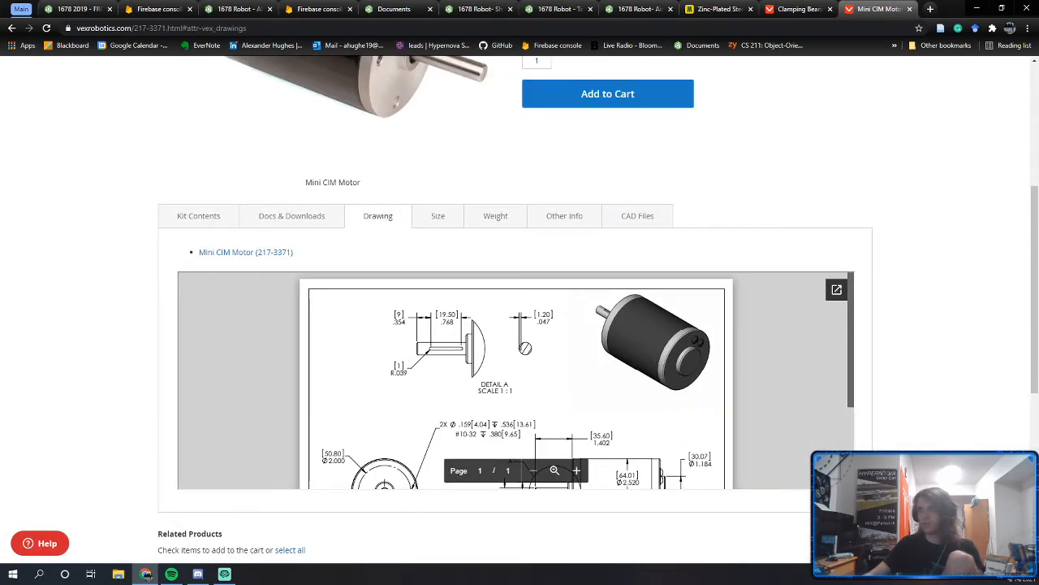
{"action": "scroll", "coordinate": [516, 382], "scroll_direction": "down", "scroll_amount": 2}
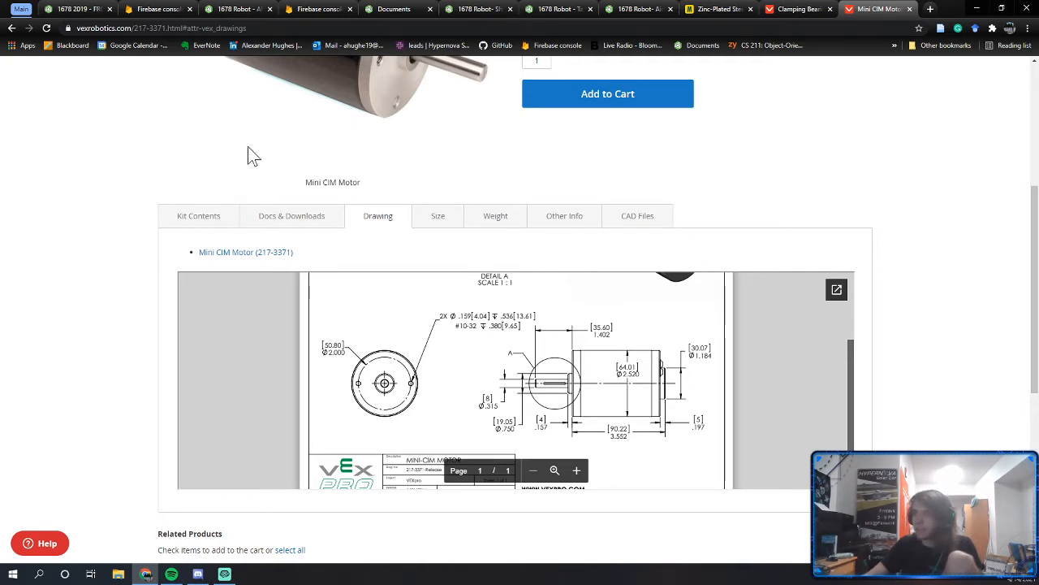
{"action": "left_click", "coordinate": [240, 9]}
{"action": "scroll", "coordinate": [609, 365], "scroll_direction": "up", "scroll_amount": 5}
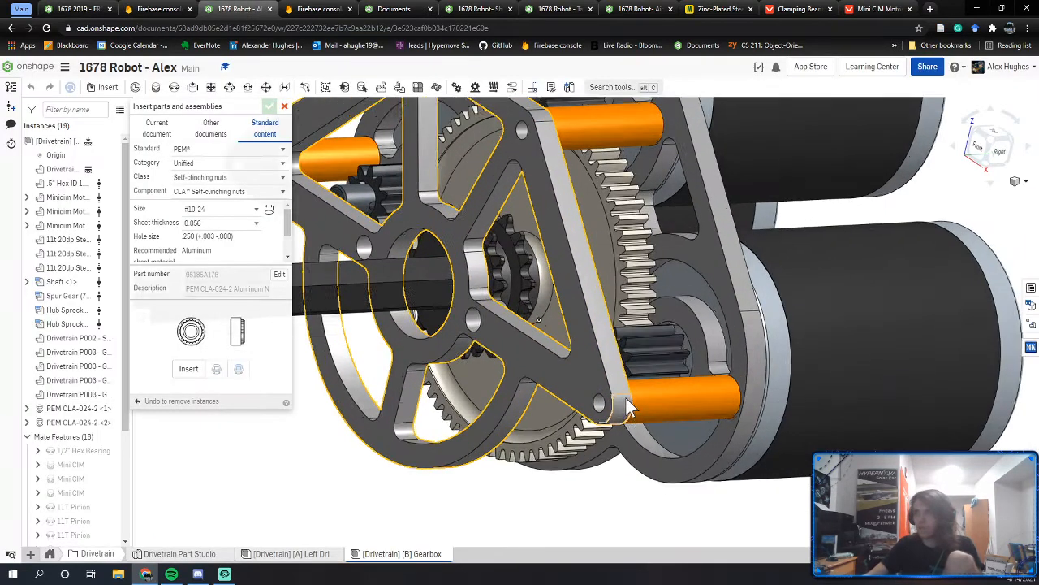
{"action": "left_click", "coordinate": [579, 371]}
Step: Choose an ANSI inch #10-32 socket head screw in Standard content, then recheck the Mini CIM drawing
{"action": "right_click_drag", "start_coordinate": [667, 374], "coordinate": [593, 397]}
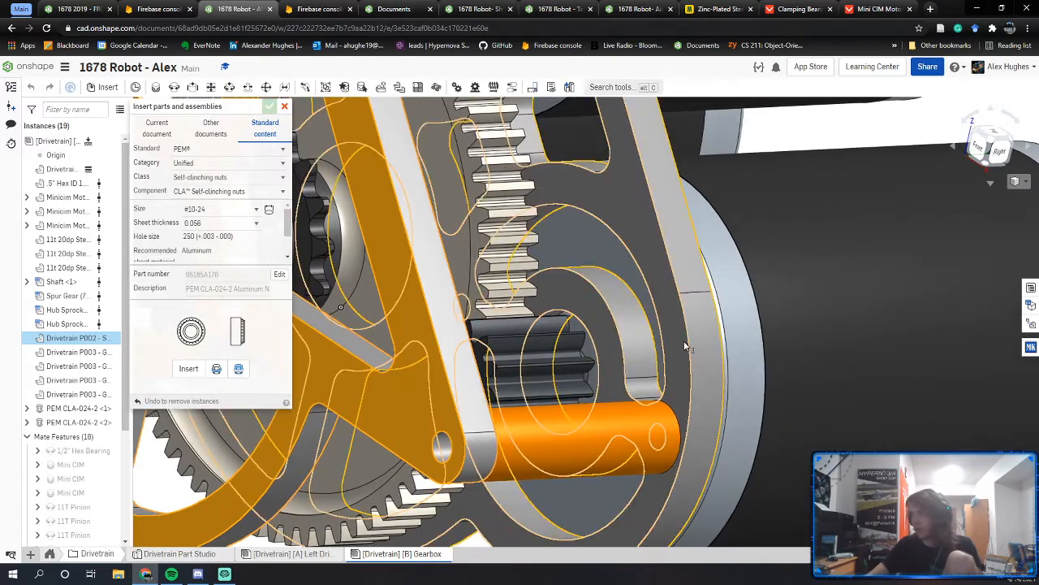
{"action": "right_click_drag", "start_coordinate": [694, 344], "coordinate": [734, 147]}
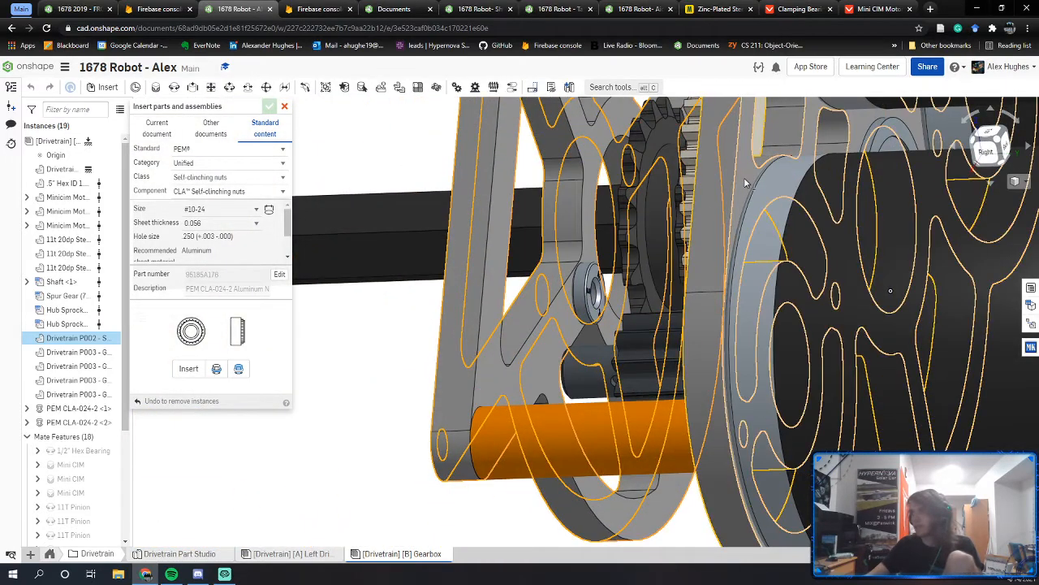
{"action": "left_click", "coordinate": [745, 183]}
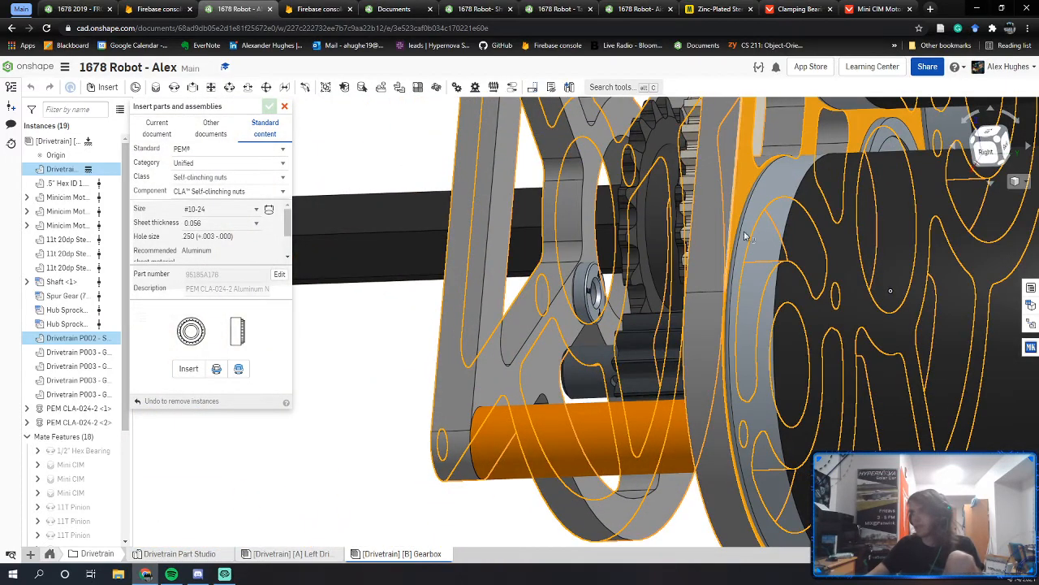
{"action": "left_click", "coordinate": [353, 412]}
{"action": "left_click", "coordinate": [203, 150]}
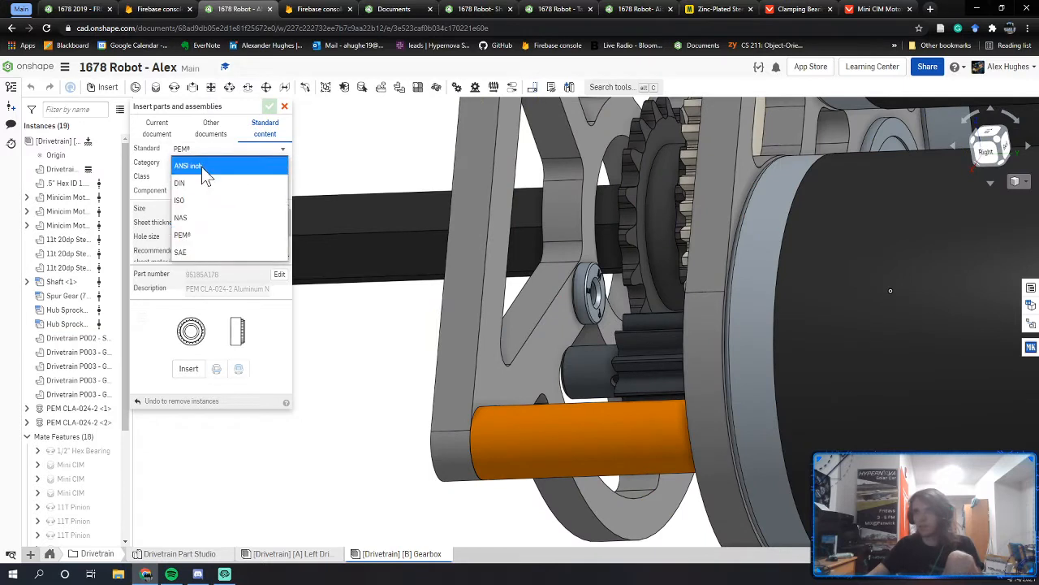
{"action": "left_click", "coordinate": [202, 166]}
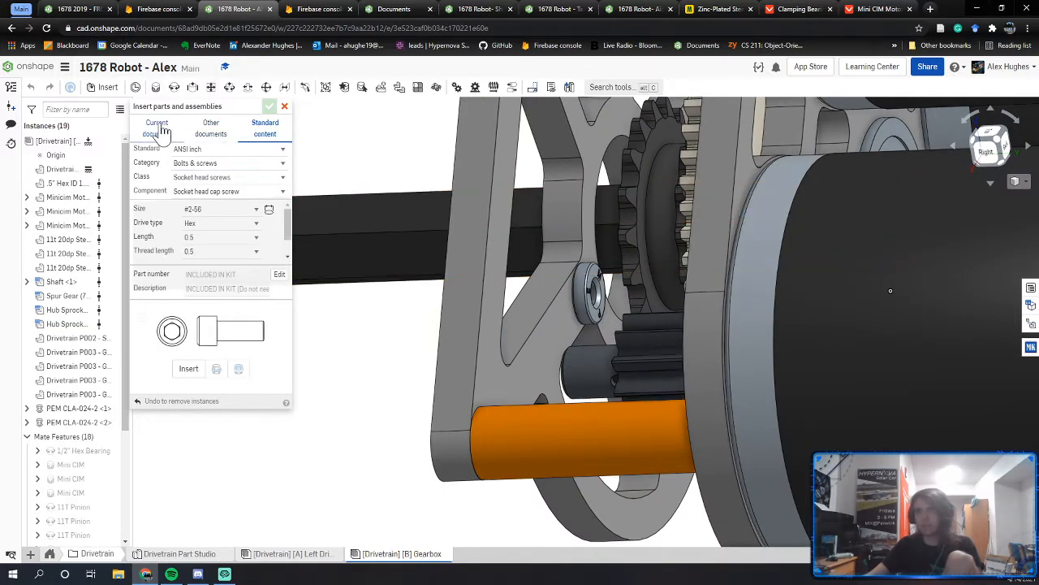
{"action": "left_click", "coordinate": [194, 177]}
{"action": "left_click", "coordinate": [195, 177]}
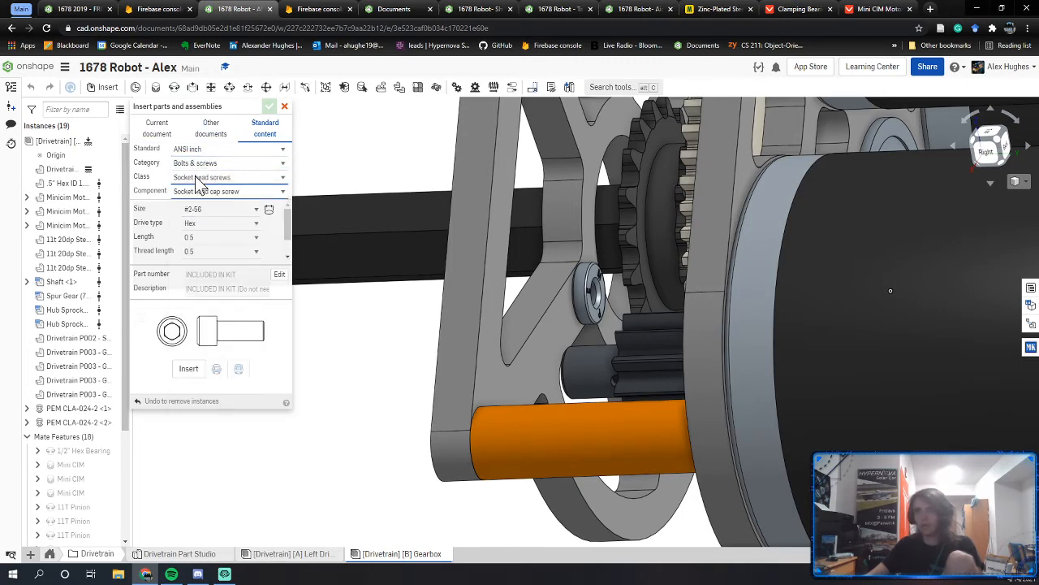
{"action": "right_click_drag", "start_coordinate": [386, 347], "coordinate": [443, 341]}
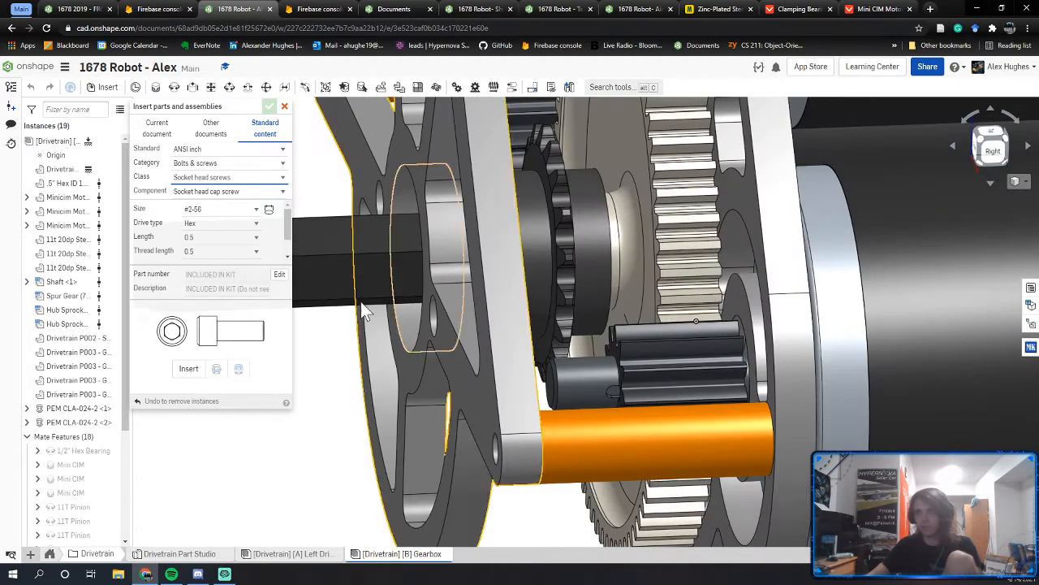
{"action": "left_click", "coordinate": [202, 212]}
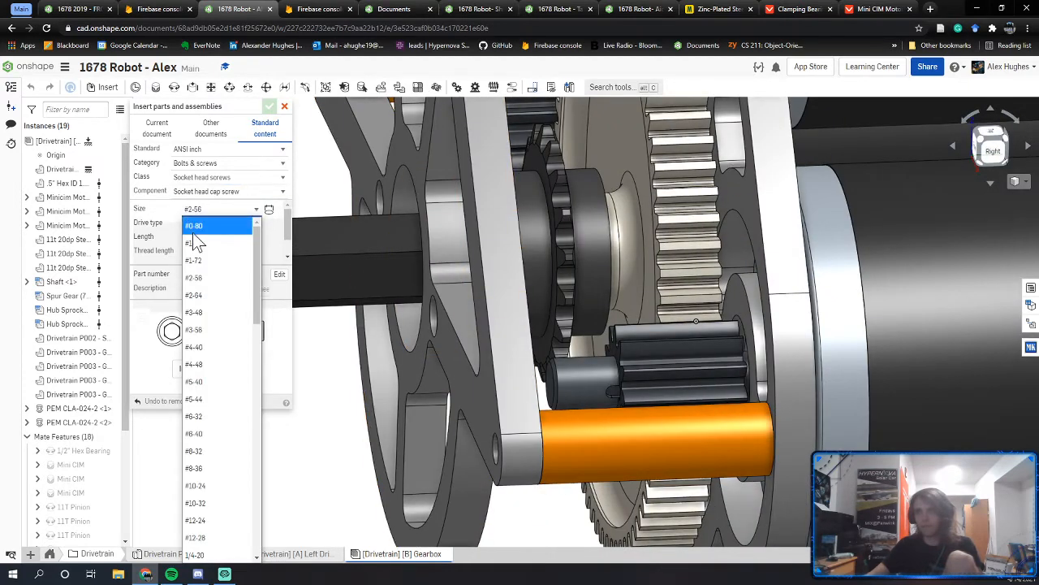
{"action": "left_click", "coordinate": [211, 503]}
{"action": "left_click", "coordinate": [856, 10]}
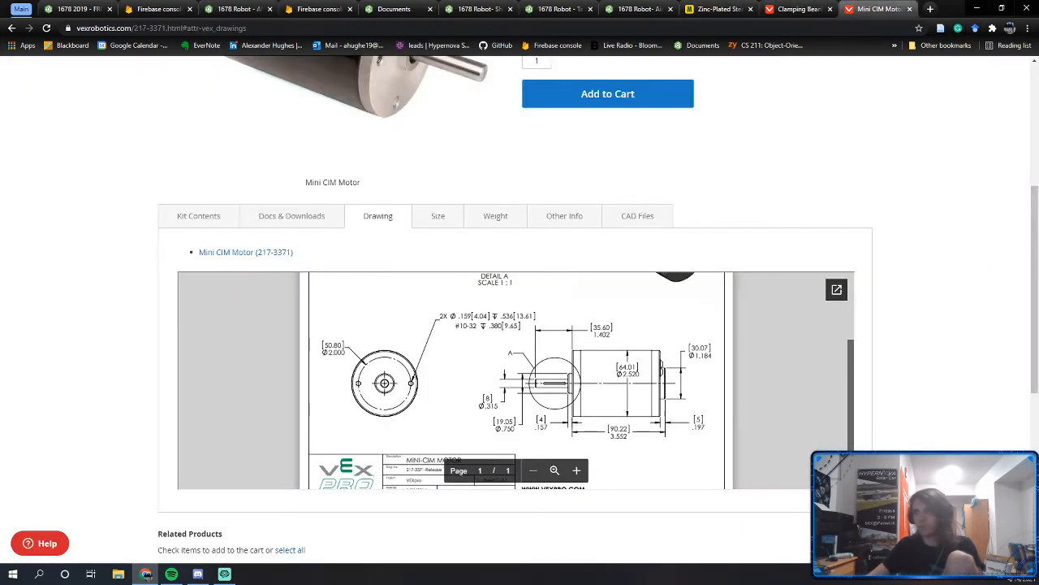
Step: Set the screw length to 2.25 and place one screw in the hole beside the spacer
{"action": "left_click", "coordinate": [219, 9]}
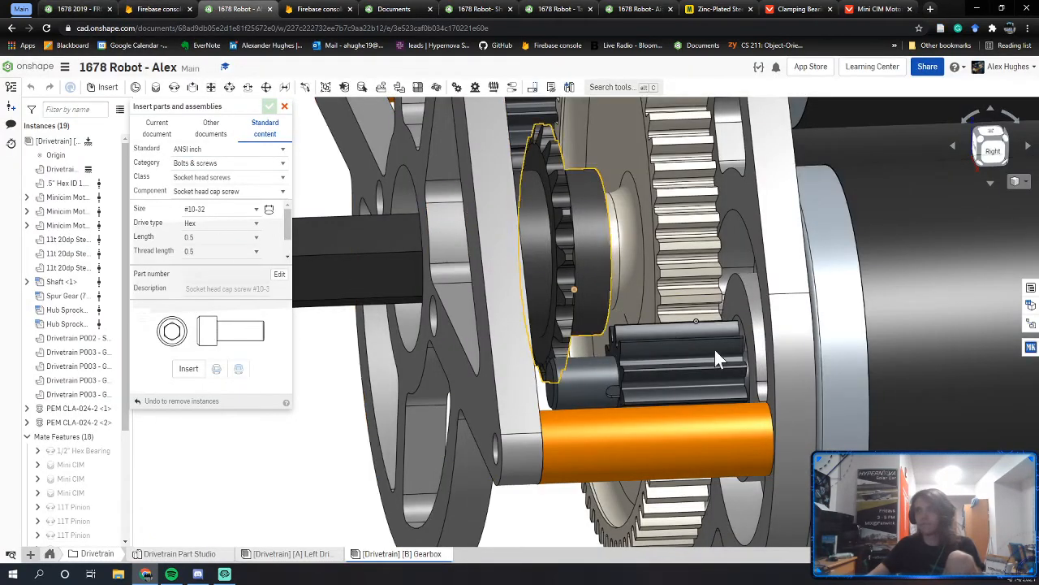
{"action": "left_click", "coordinate": [226, 237]}
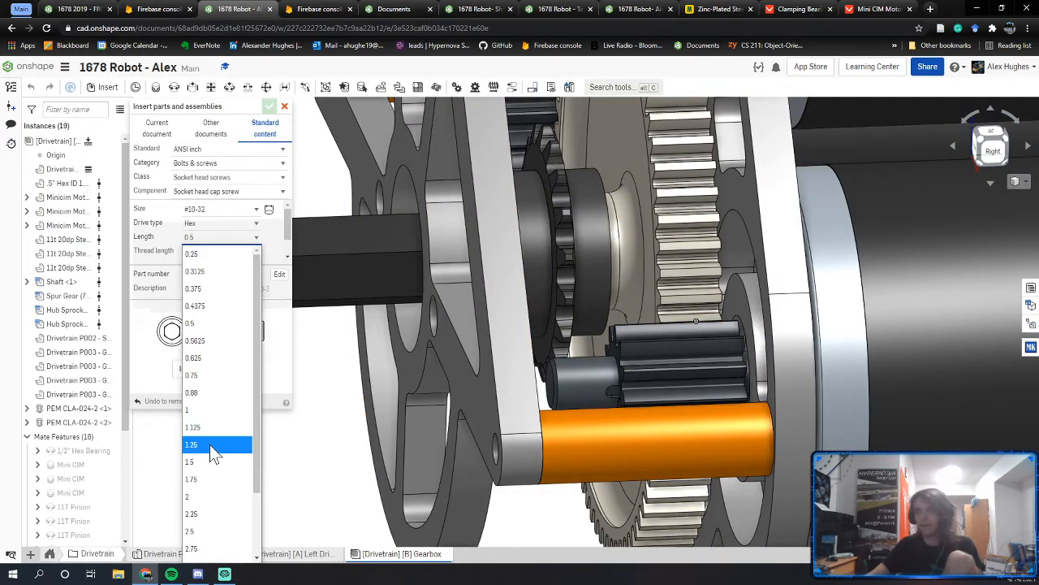
{"action": "left_click", "coordinate": [202, 514]}
{"action": "right_click_drag", "start_coordinate": [501, 464], "coordinate": [528, 461]}
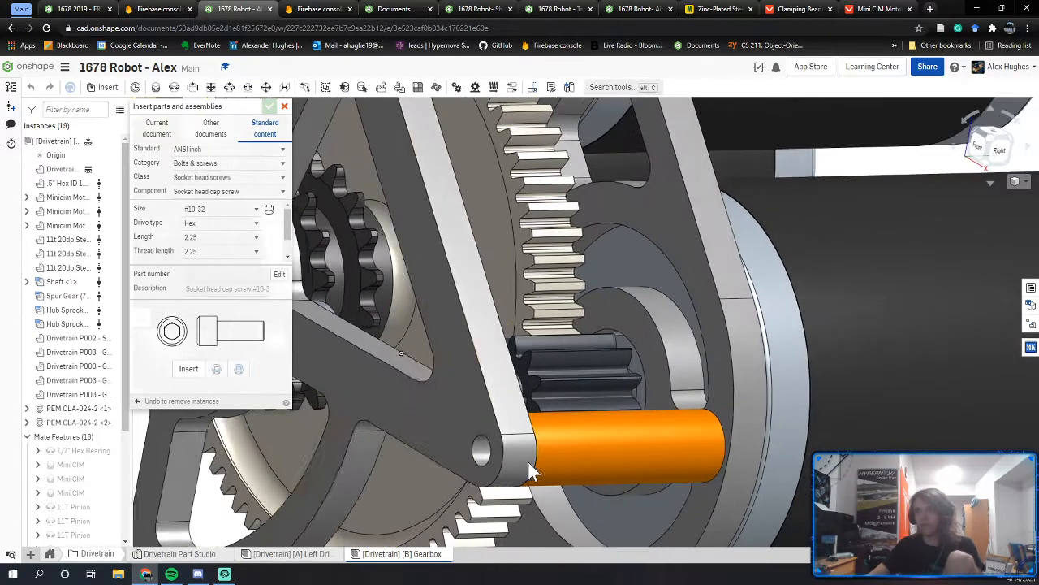
{"action": "middle_click_drag", "start_coordinate": [483, 442], "coordinate": [508, 413]}
{"action": "left_click", "coordinate": [188, 368]}
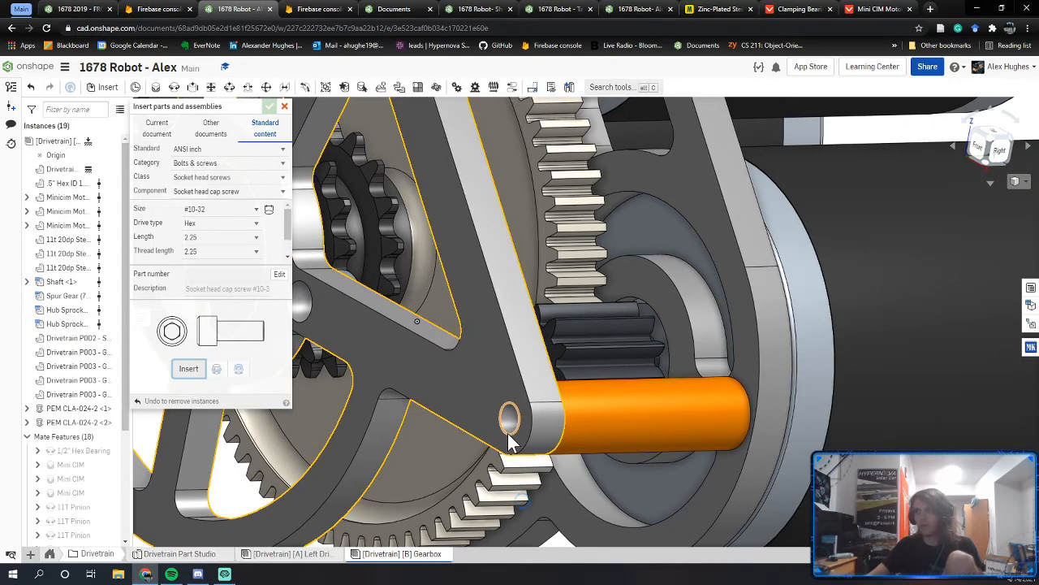
{"action": "left_click", "coordinate": [505, 432]}
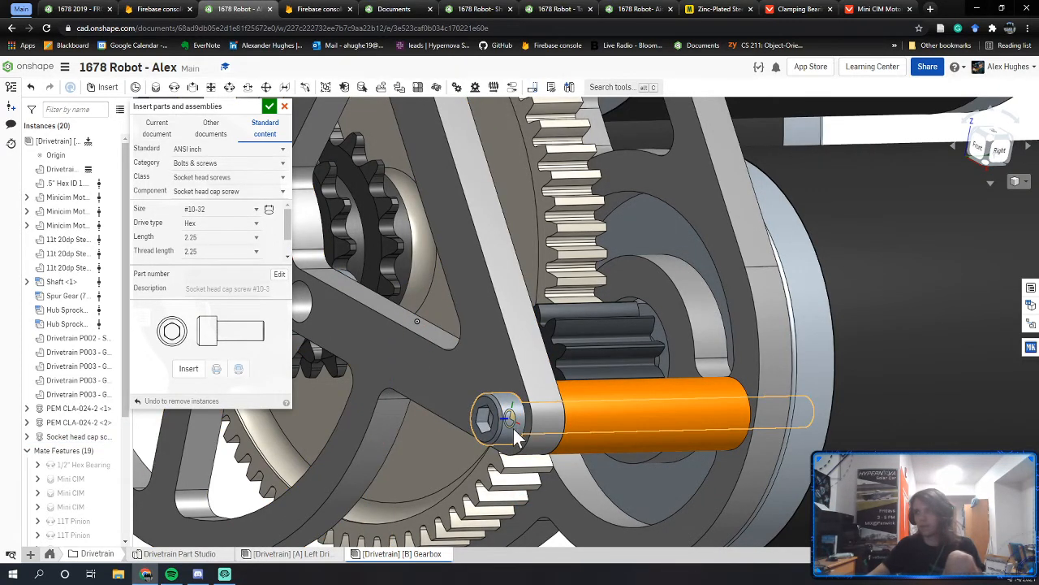
Step: Insert #10-32 × 2.25 screws into another plate hole and the top hole
{"action": "right_click_drag", "start_coordinate": [513, 428], "coordinate": [471, 420]}
{"action": "scroll", "coordinate": [470, 419], "scroll_direction": "down", "scroll_amount": 3}
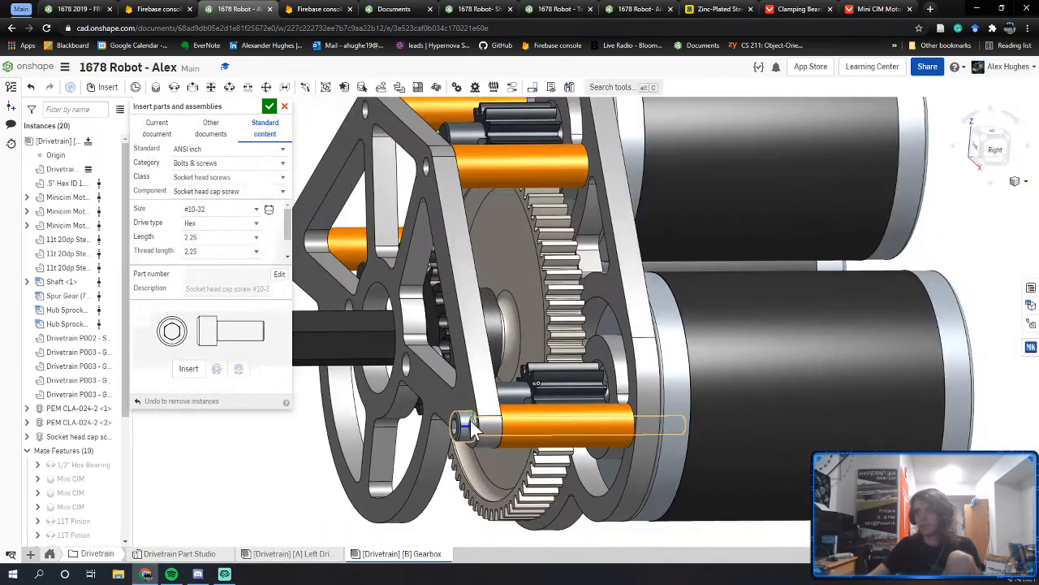
{"action": "middle_click_drag", "start_coordinate": [471, 421], "coordinate": [579, 561]}
{"action": "right_click_drag", "start_coordinate": [495, 343], "coordinate": [549, 339]}
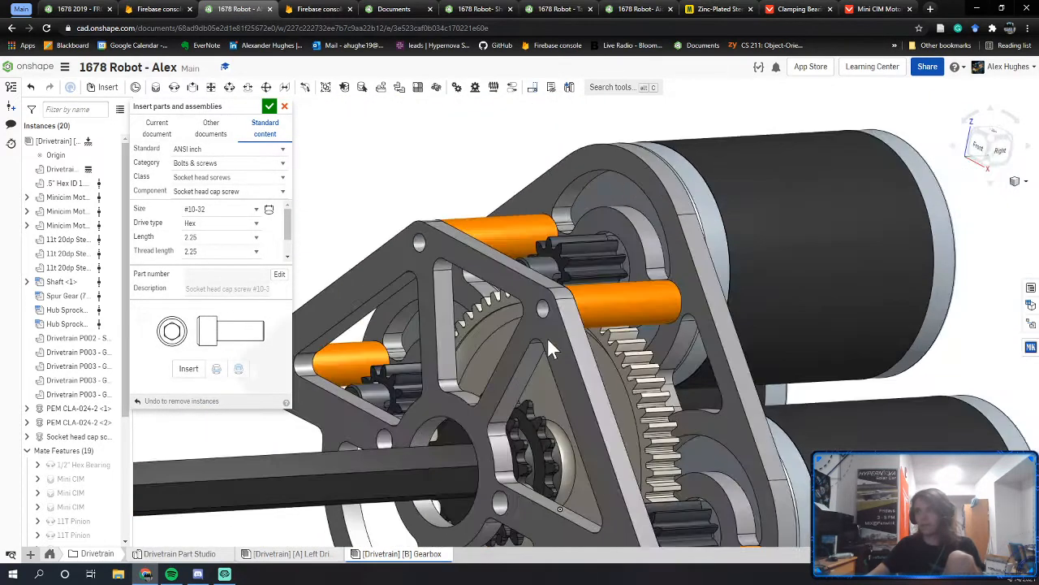
{"action": "left_click", "coordinate": [188, 369]}
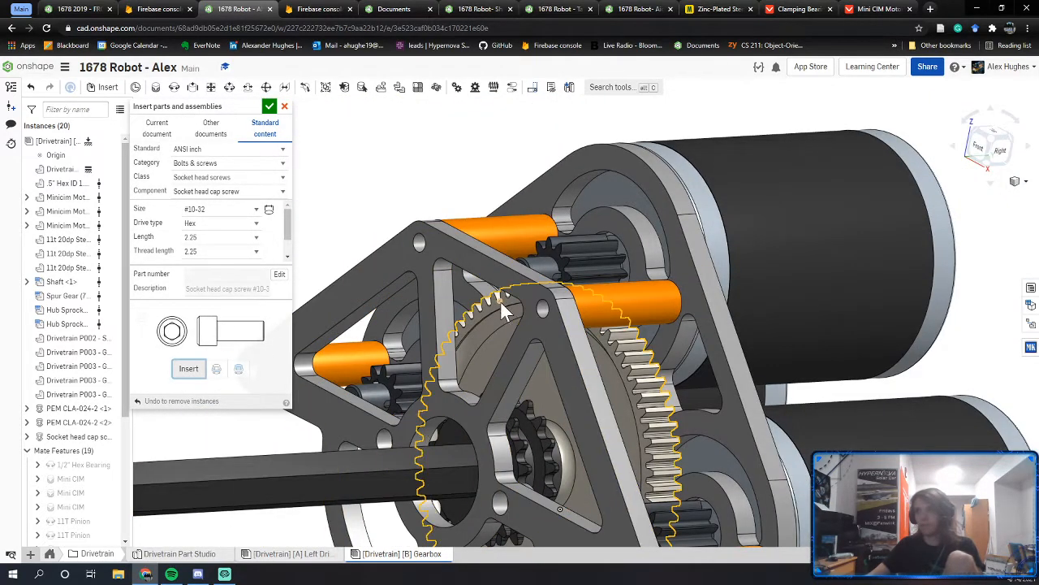
{"action": "left_click", "coordinate": [543, 310]}
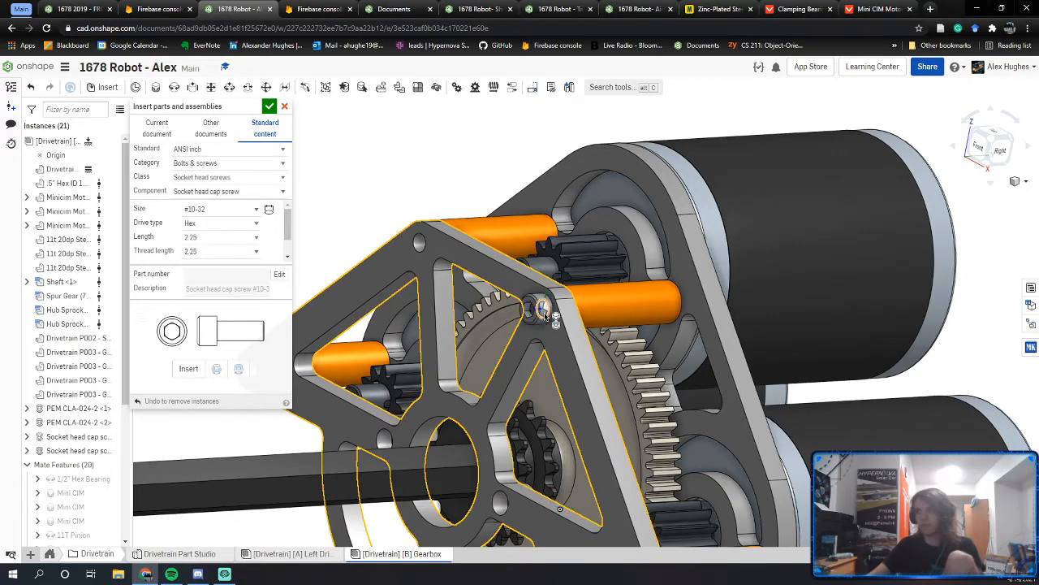
{"action": "left_click", "coordinate": [425, 251]}
{"action": "left_click", "coordinate": [192, 370]}
Step: Add a 2.25 screw in the plate's corner hole and finish inserting
{"action": "middle_click_drag", "start_coordinate": [435, 352], "coordinate": [567, 292]}
{"action": "scroll", "coordinate": [567, 292], "scroll_direction": "down", "scroll_amount": 4}
{"action": "left_click", "coordinate": [463, 305]}
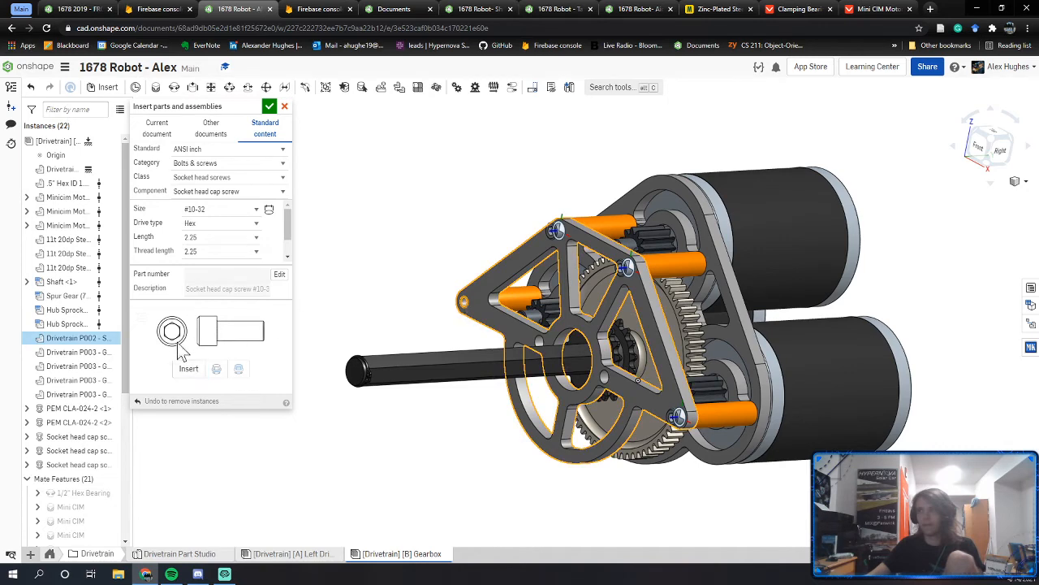
{"action": "left_click", "coordinate": [188, 369]}
{"action": "right_click_drag", "start_coordinate": [483, 345], "coordinate": [514, 327]}
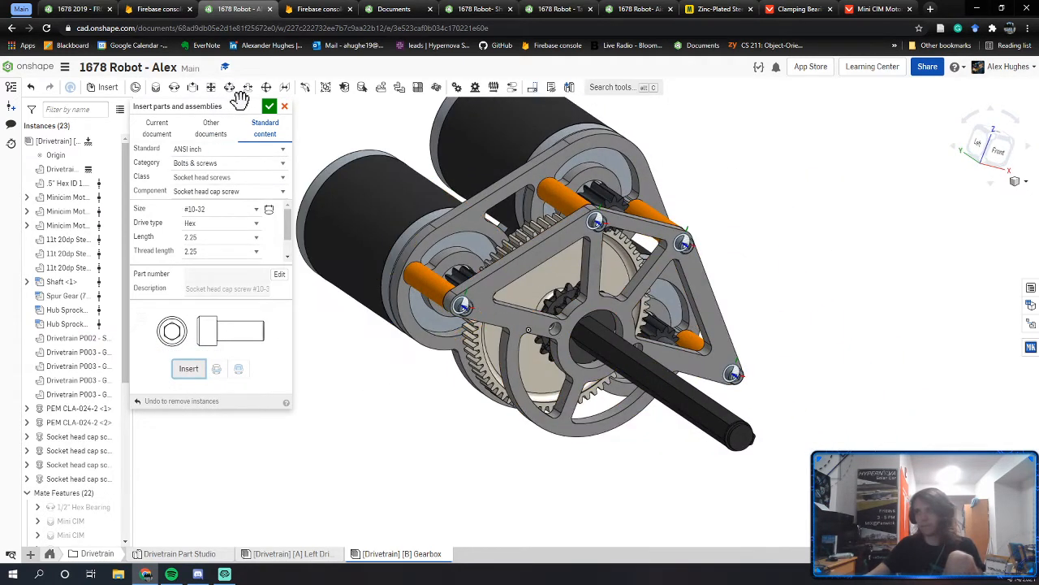
{"action": "left_click", "coordinate": [269, 106]}
{"action": "scroll", "coordinate": [53, 414], "scroll_direction": "down", "scroll_amount": 5}
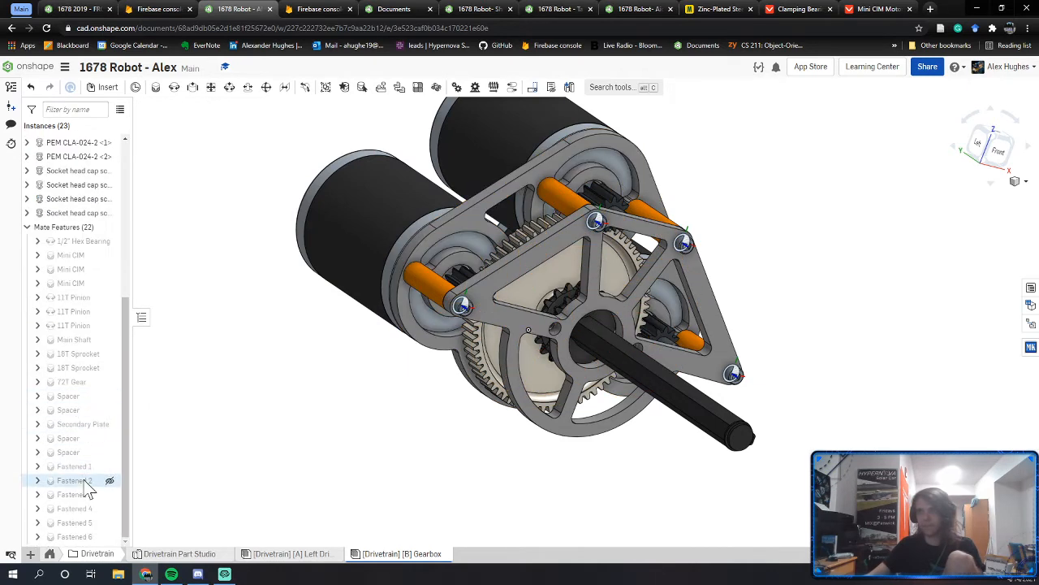
Step: Rename mates Fastened 6, 5, 4 and 3 to #10-32 2.25" Bolt
{"action": "right_click", "coordinate": [81, 536]}
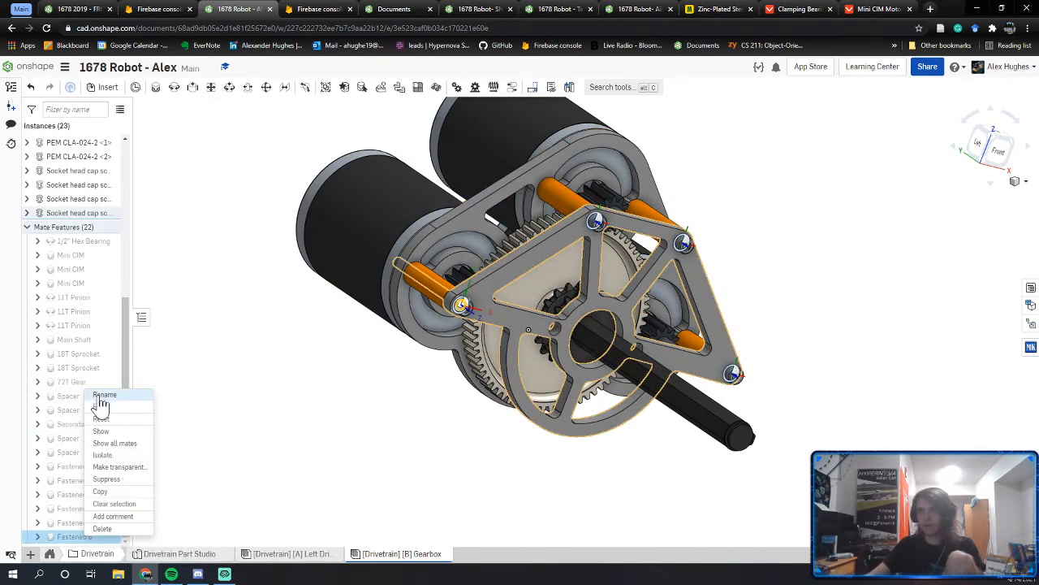
{"action": "left_click", "coordinate": [101, 395]}
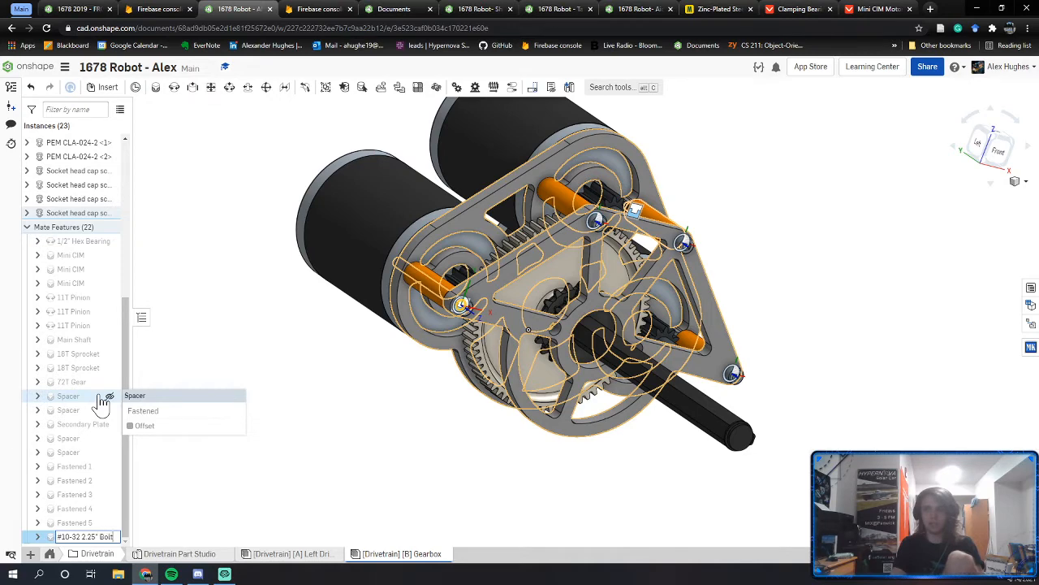
{"action": "right_click", "coordinate": [73, 522]}
{"action": "left_click", "coordinate": [110, 396]}
{"action": "type", "text": "#10-32 2.25\" Bolt"}
{"action": "key", "text": "Return"}
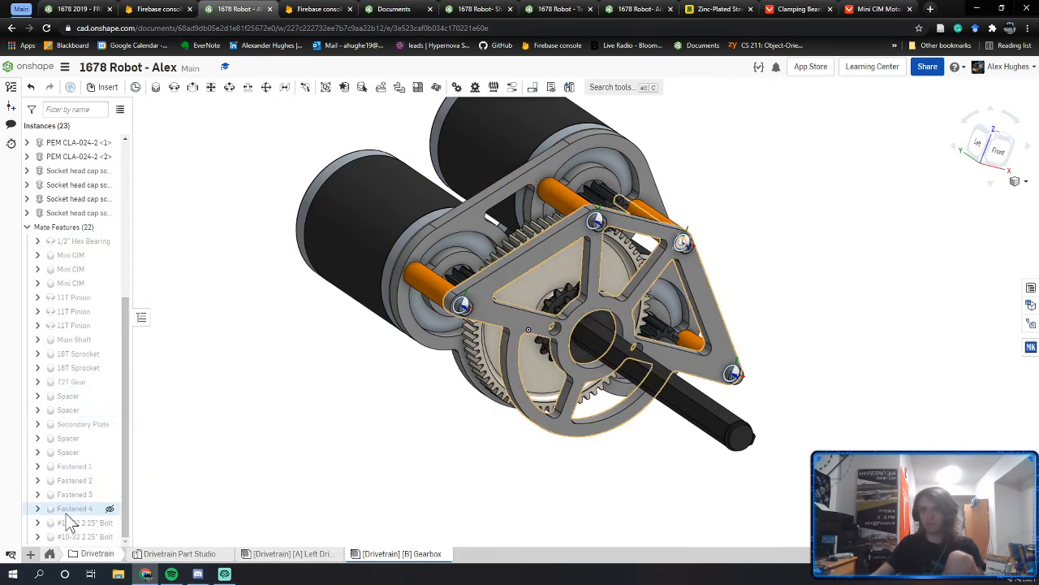
{"action": "right_click", "coordinate": [66, 513]}
{"action": "left_click", "coordinate": [88, 386]}
{"action": "type", "text": "#10-32 2.25\" Bolt"}
{"action": "key", "text": "Return"}
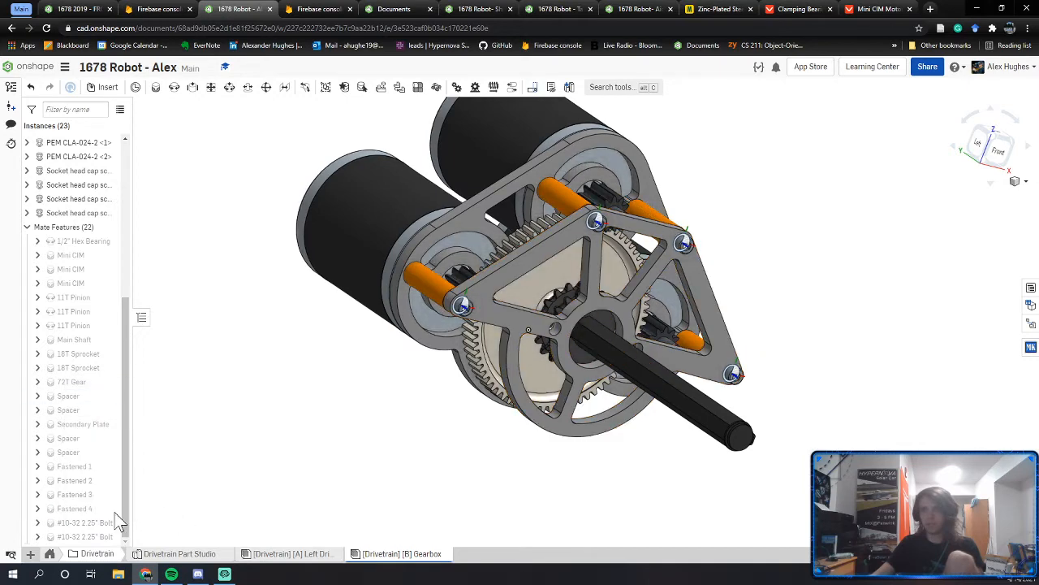
{"action": "right_click", "coordinate": [78, 494]}
{"action": "left_click", "coordinate": [89, 369]}
{"action": "type", "text": "#10-32 2.25\" Bolt"}
{"action": "key", "text": "Return"}
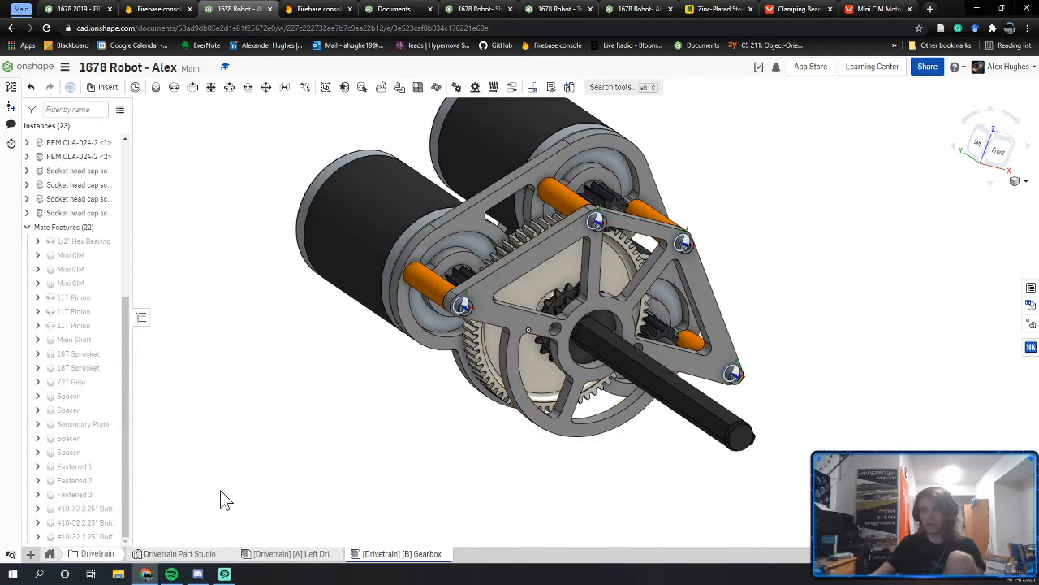
Step: Rename mates Fastened 1 and Fastened 2 to PEM Nut
{"action": "right_click", "coordinate": [92, 479]}
{"action": "right_click_drag", "start_coordinate": [280, 441], "coordinate": [492, 441]}
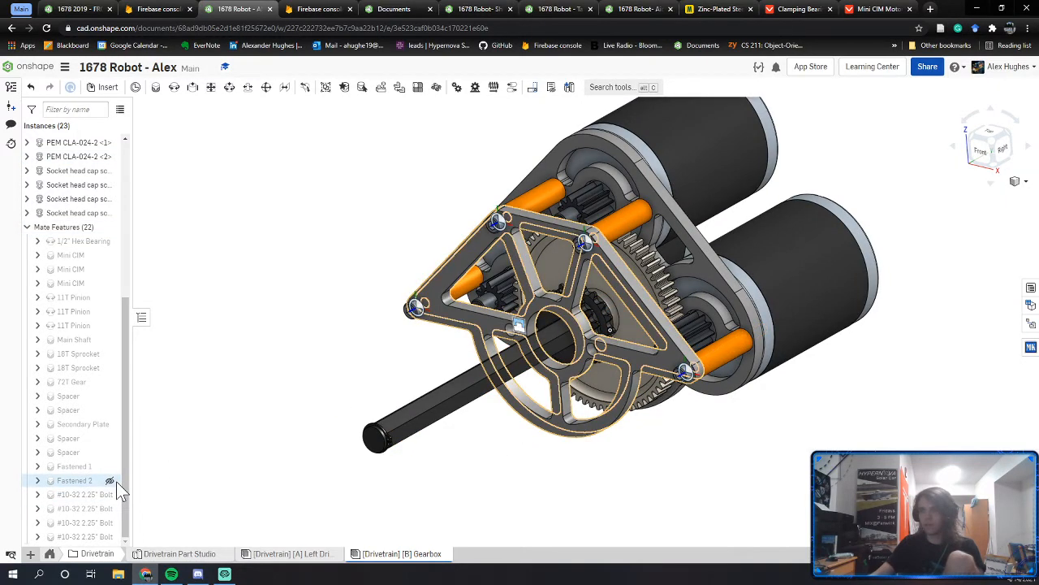
{"action": "left_click", "coordinate": [334, 407]}
{"action": "right_click_drag", "start_coordinate": [489, 339], "coordinate": [464, 414]}
{"action": "scroll", "coordinate": [599, 366], "scroll_direction": "up", "scroll_amount": 3}
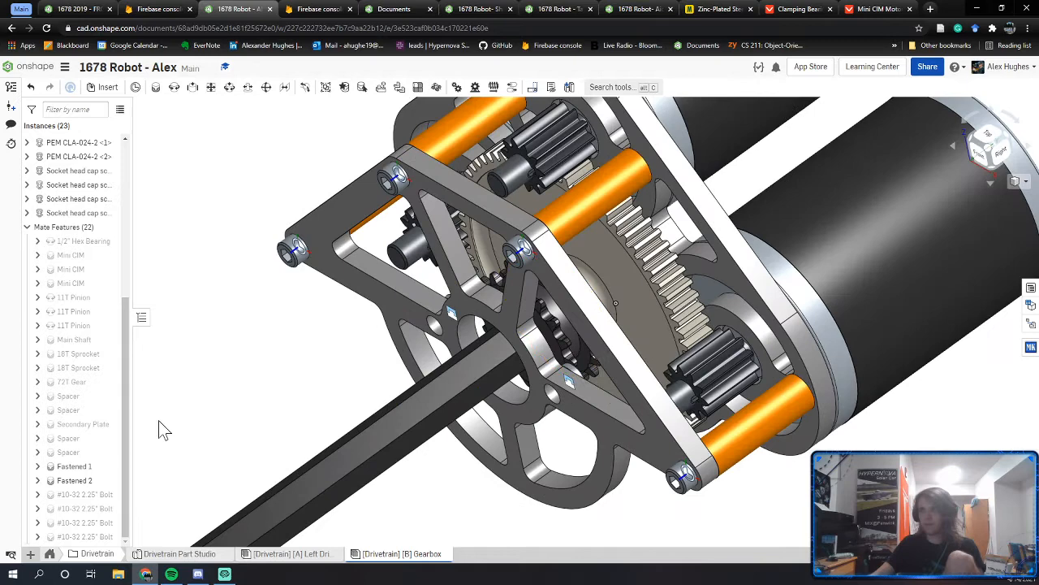
{"action": "right_click", "coordinate": [80, 472]}
{"action": "left_click", "coordinate": [109, 334]}
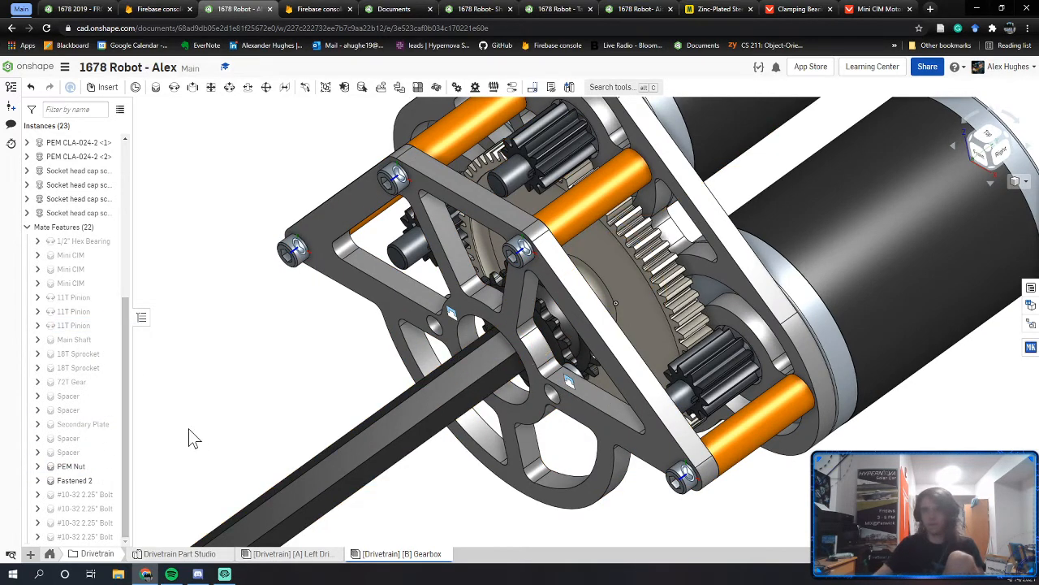
{"action": "right_click", "coordinate": [81, 480]}
{"action": "left_click", "coordinate": [109, 341]}
{"action": "type", "text": "F"}
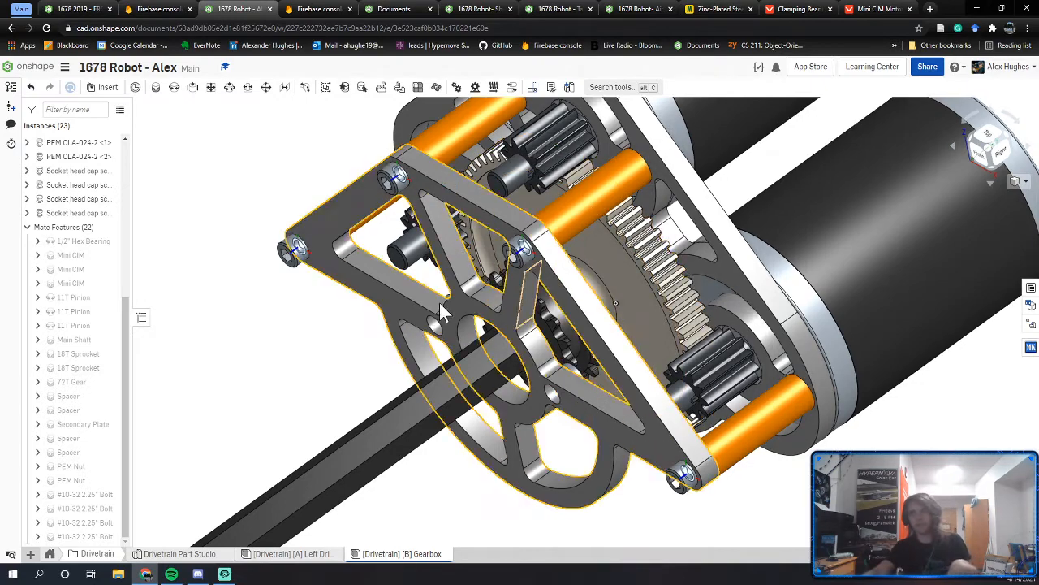
Step: Make the 72T spur gear transparent
{"action": "middle_click_drag", "start_coordinate": [437, 304], "coordinate": [491, 343]}
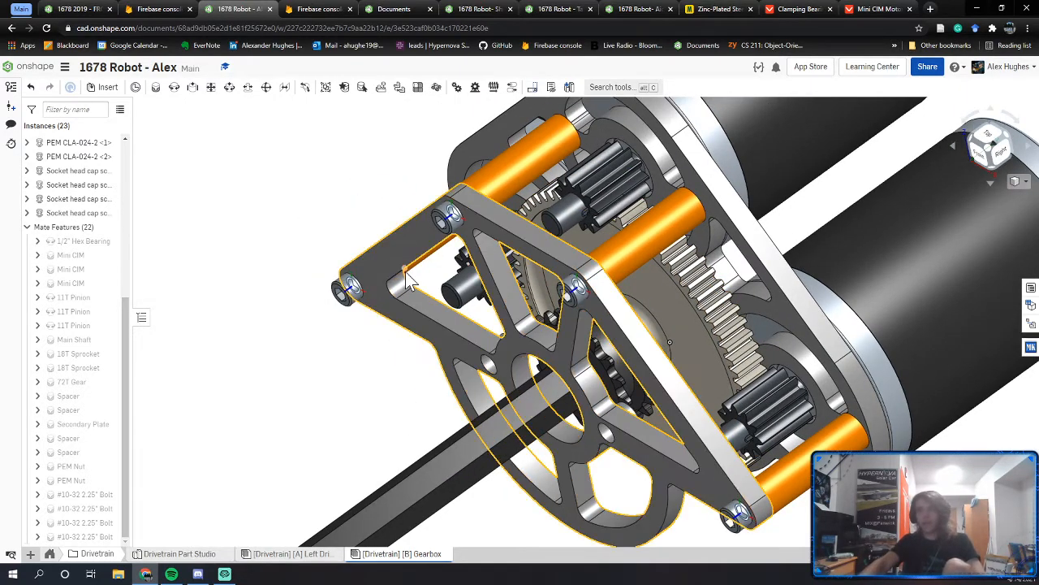
{"action": "right_click_drag", "start_coordinate": [406, 263], "coordinate": [417, 231]}
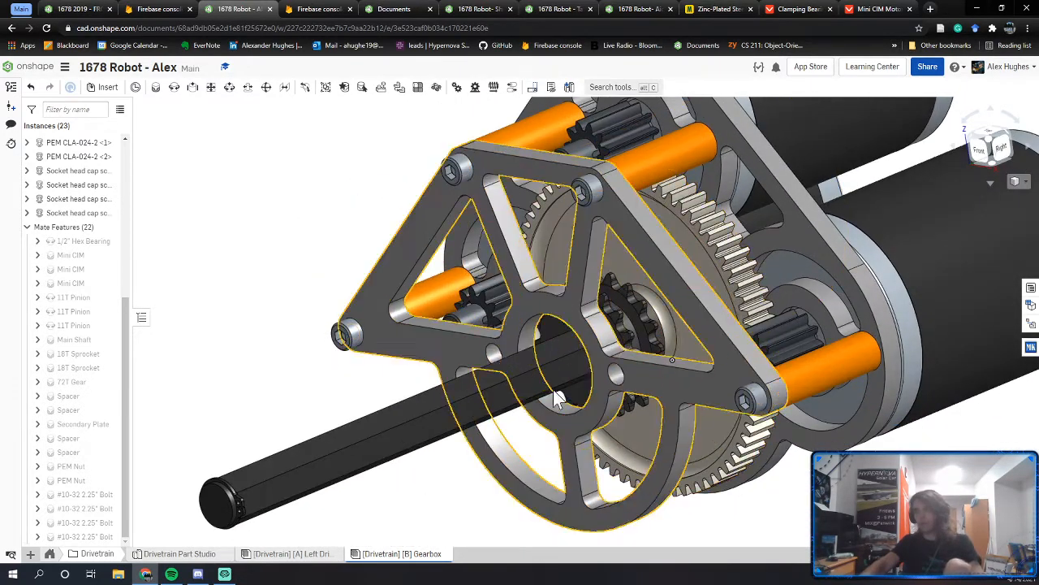
{"action": "scroll", "coordinate": [82, 284], "scroll_direction": "up", "scroll_amount": 4}
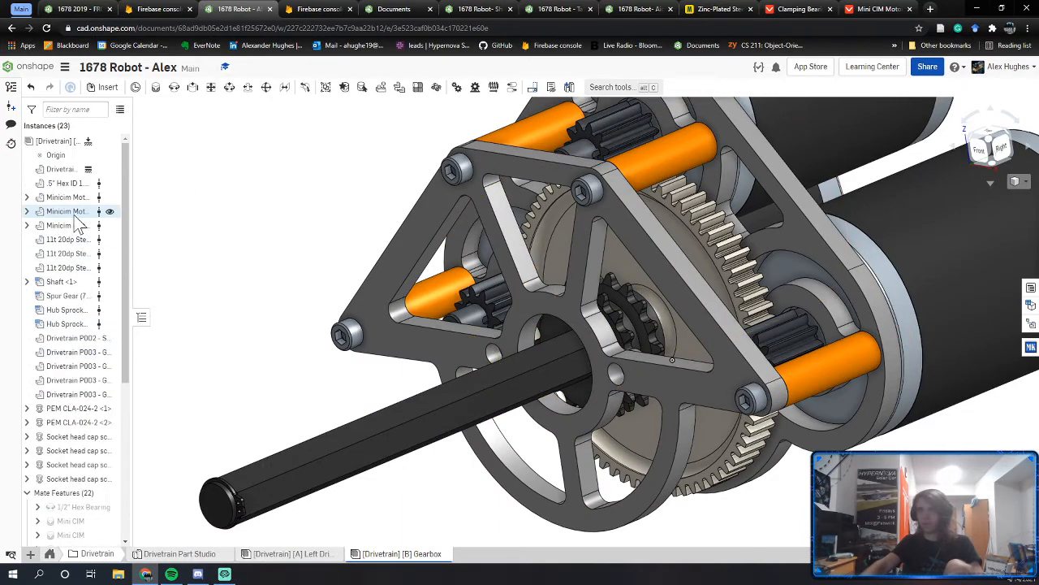
{"action": "scroll", "coordinate": [86, 251], "scroll_direction": "down", "scroll_amount": 4}
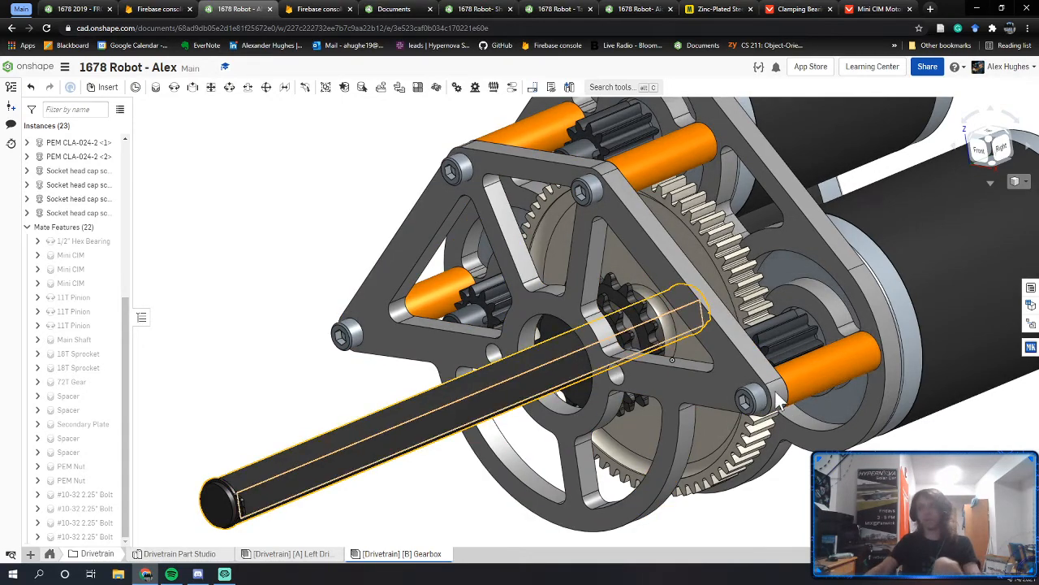
{"action": "right_click_drag", "start_coordinate": [560, 349], "coordinate": [179, 364]}
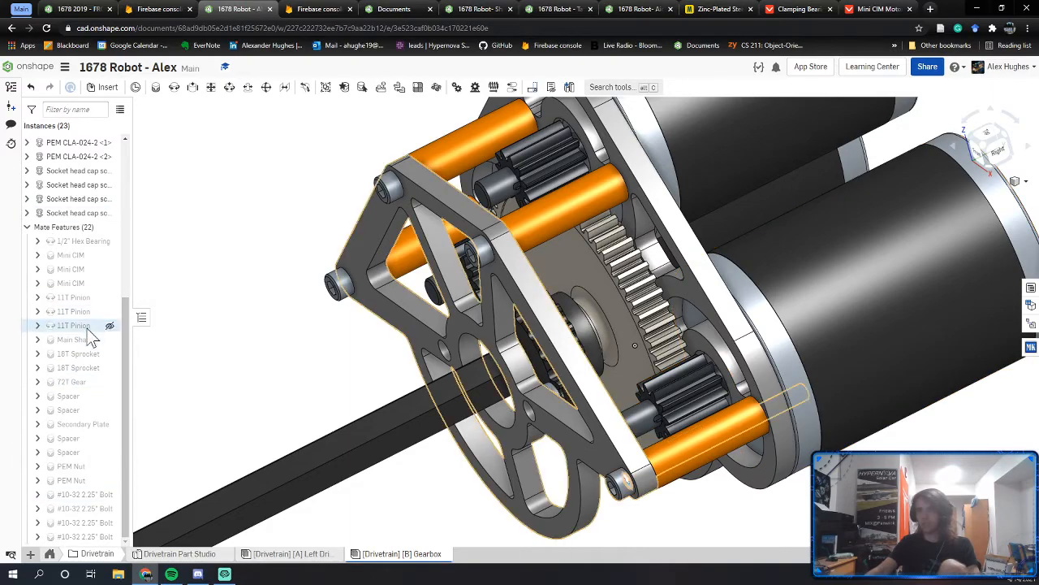
{"action": "middle_click_drag", "start_coordinate": [341, 414], "coordinate": [347, 432]}
{"action": "right_click_drag", "start_coordinate": [347, 433], "coordinate": [583, 345]}
{"action": "right_click", "coordinate": [583, 345]}
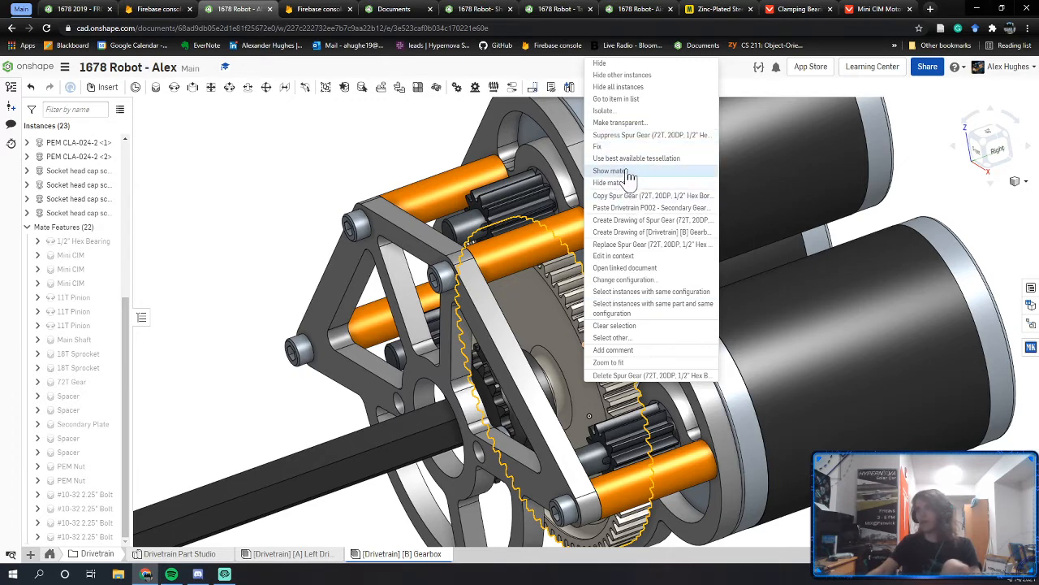
{"action": "left_click", "coordinate": [621, 123]}
Step: Zoom in on the small plate holes and reopen the standard-content Insert dialog
{"action": "right_click_drag", "start_coordinate": [574, 400], "coordinate": [682, 424]}
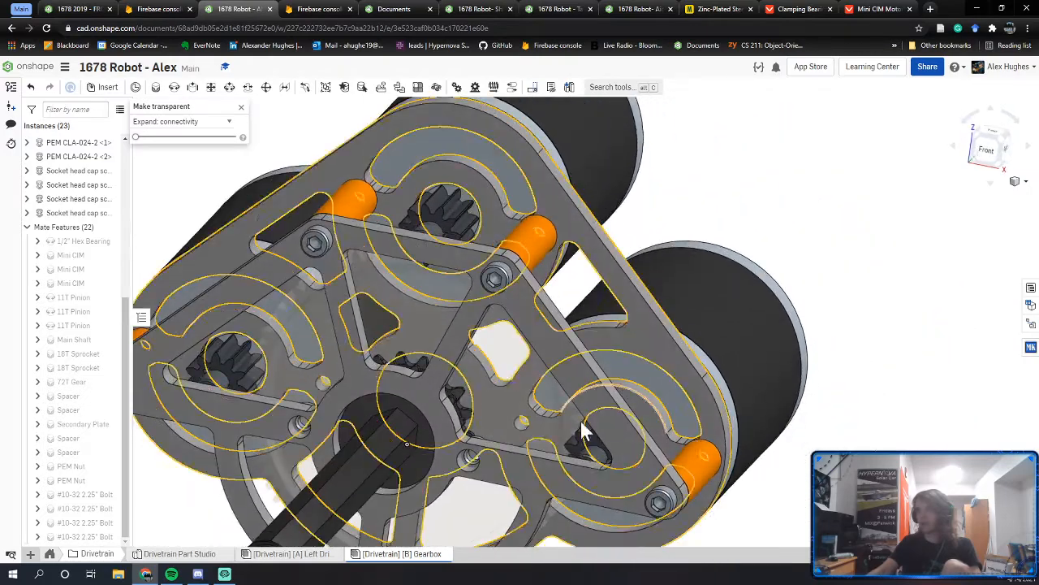
{"action": "scroll", "coordinate": [514, 430], "scroll_direction": "up", "scroll_amount": 3}
{"action": "scroll", "coordinate": [520, 422], "scroll_direction": "up", "scroll_amount": 5}
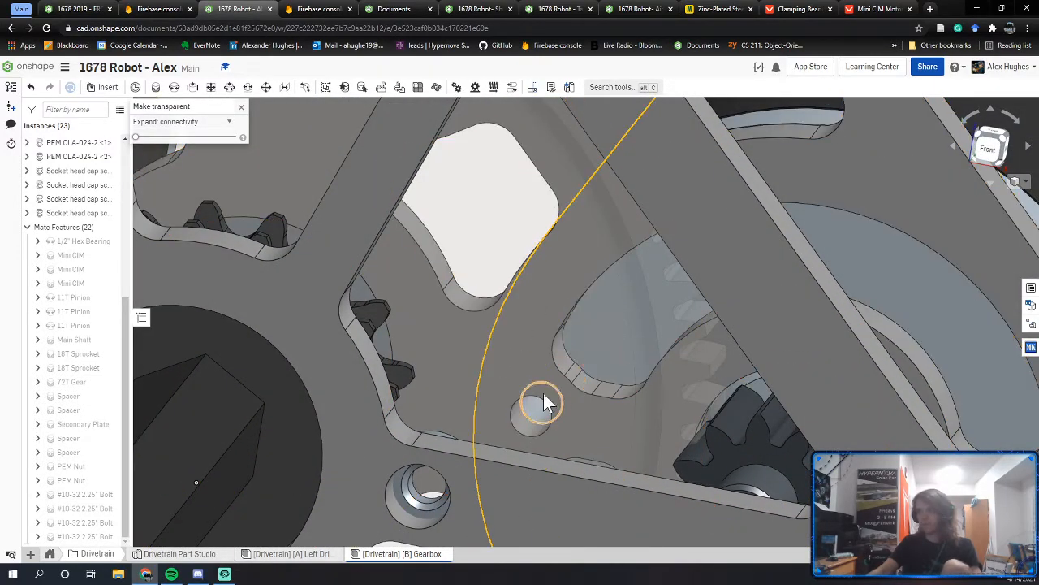
{"action": "left_click", "coordinate": [108, 88]}
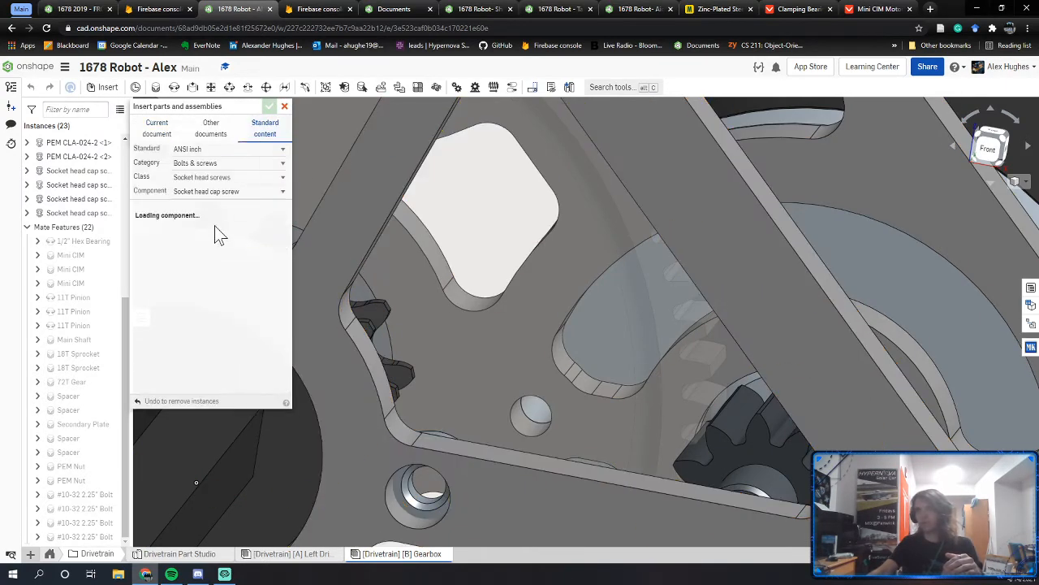
Step: Insert #10-32 × 0.5 socket head cap screws into the two small plate holes
{"action": "left_click", "coordinate": [220, 236]}
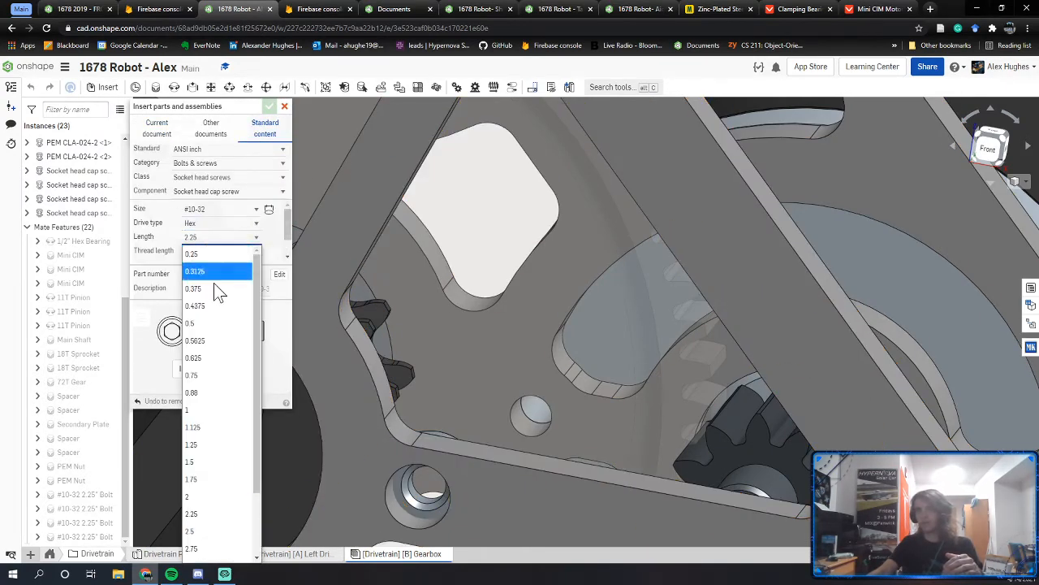
{"action": "left_click", "coordinate": [202, 324]}
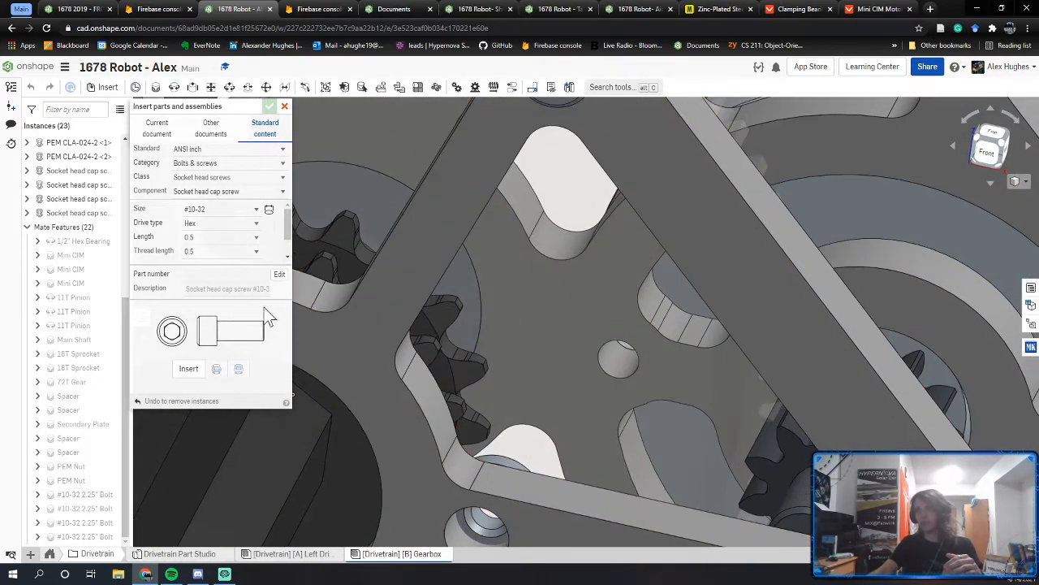
{"action": "left_click", "coordinate": [611, 376]}
{"action": "middle_click_drag", "start_coordinate": [574, 364], "coordinate": [911, 442]}
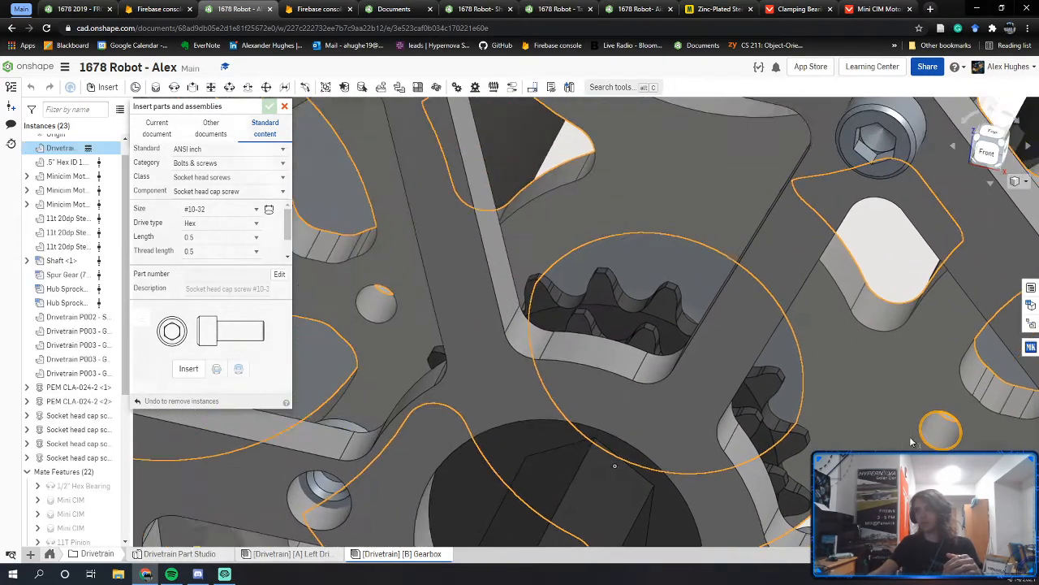
{"action": "left_click", "coordinate": [189, 369]}
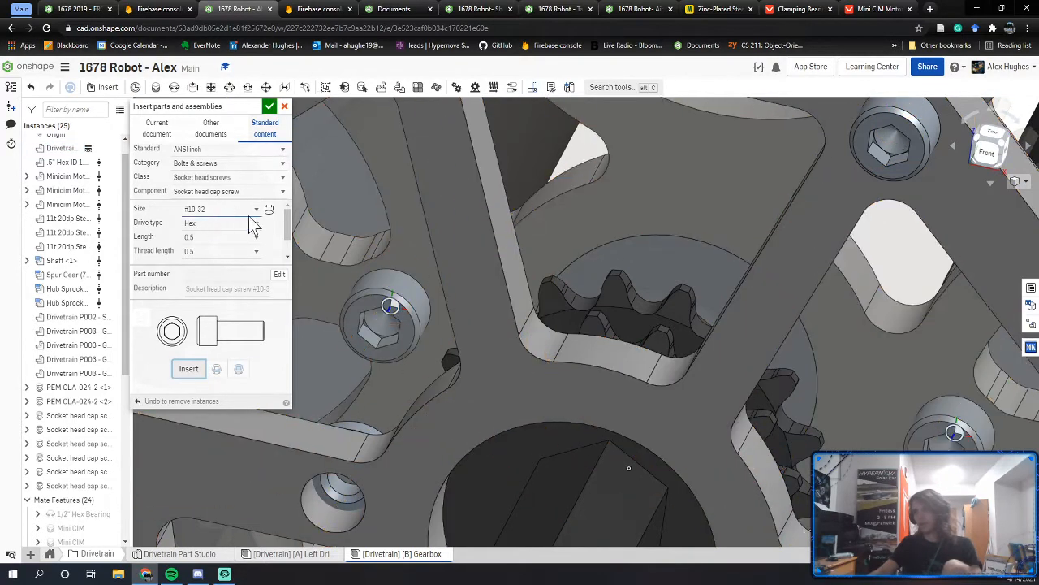
{"action": "right_click_drag", "start_coordinate": [418, 243], "coordinate": [334, 343]}
{"action": "left_click", "coordinate": [269, 107]}
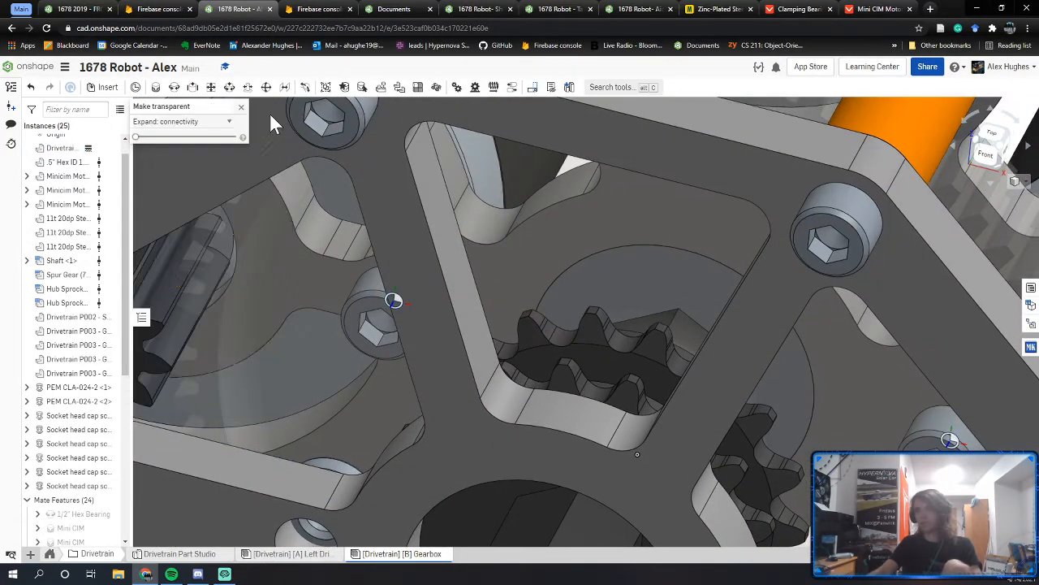
{"action": "scroll", "coordinate": [383, 307], "scroll_direction": "down", "scroll_amount": 3}
Step: Make the 72T spur gear solid again
{"action": "right_click_drag", "start_coordinate": [387, 313], "coordinate": [357, 292]}
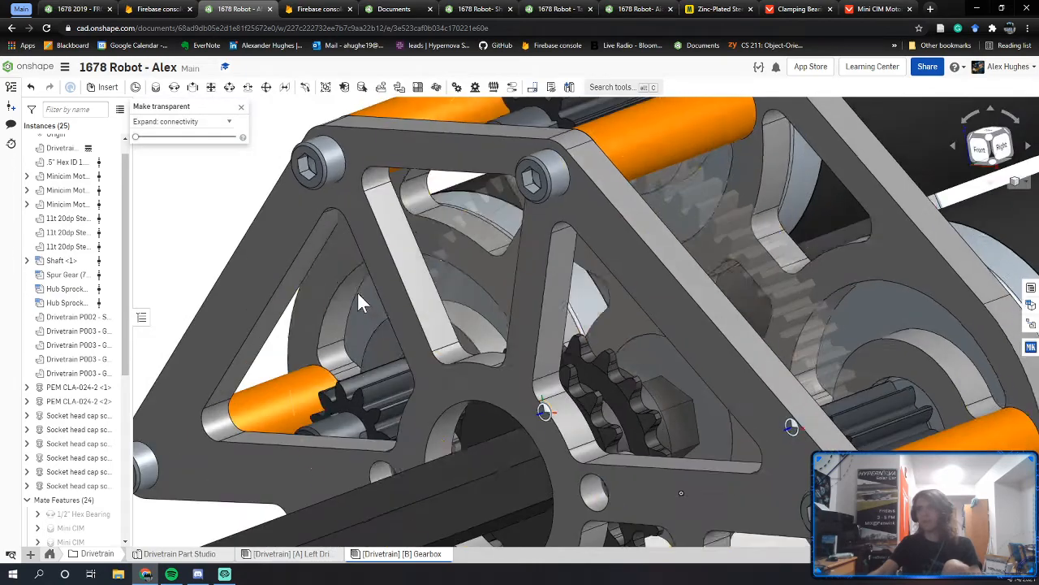
{"action": "left_click", "coordinate": [240, 109]}
{"action": "right_click_drag", "start_coordinate": [767, 390], "coordinate": [781, 438]}
{"action": "right_click", "coordinate": [621, 325]}
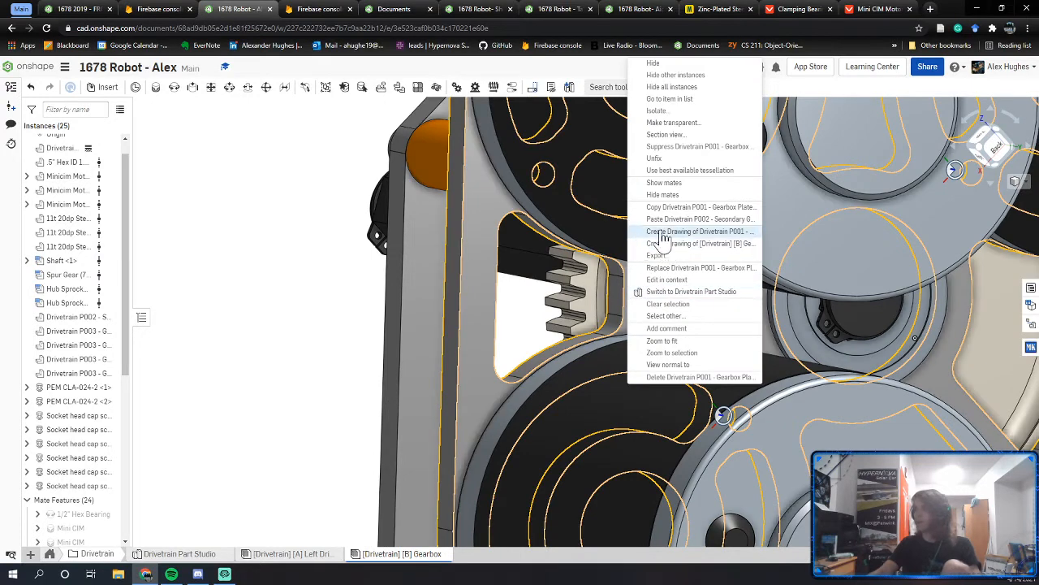
Step: Make the gearbox plate and the lower motor transparent
{"action": "left_click", "coordinate": [669, 122]}
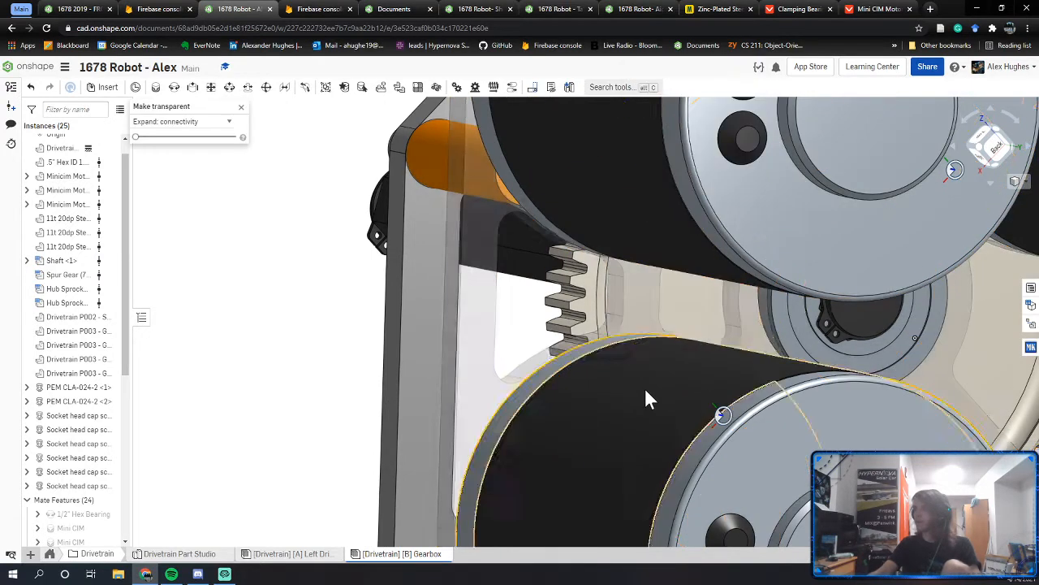
{"action": "right_click_drag", "start_coordinate": [646, 389], "coordinate": [673, 393]}
{"action": "right_click", "coordinate": [600, 392]}
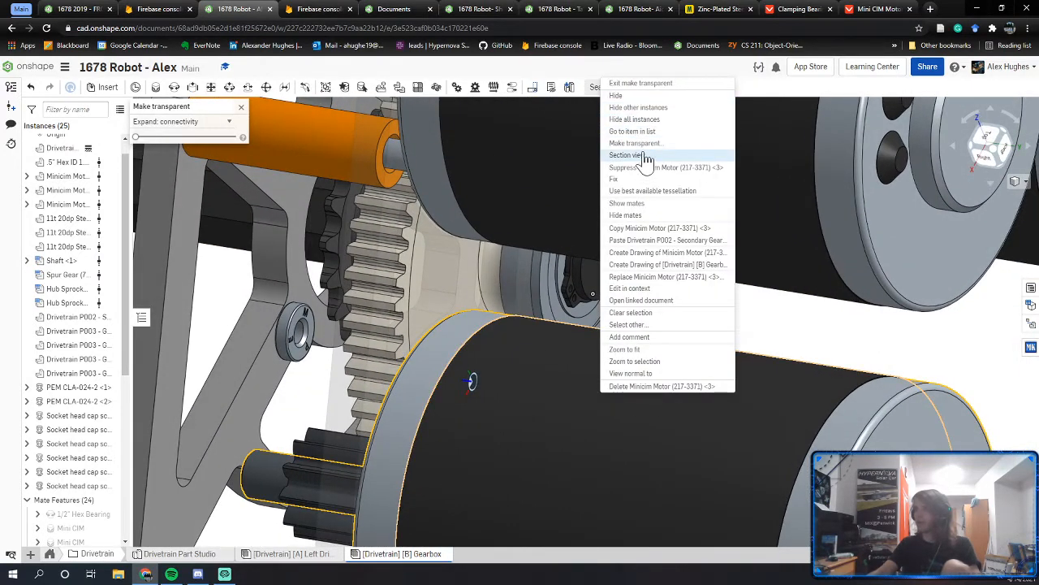
{"action": "left_click", "coordinate": [644, 146]}
Step: Zoom out to the whole gearbox and restore all transparent parts to opaque
{"action": "right_click_drag", "start_coordinate": [518, 304], "coordinate": [504, 350]}
{"action": "scroll", "coordinate": [413, 414], "scroll_direction": "up", "scroll_amount": 3}
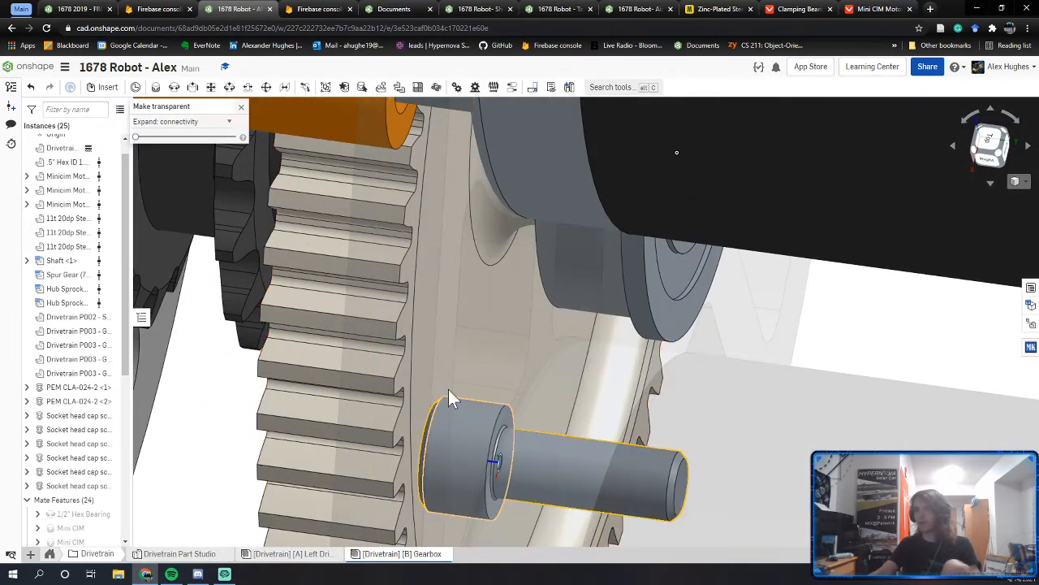
{"action": "scroll", "coordinate": [446, 427], "scroll_direction": "down", "scroll_amount": 3}
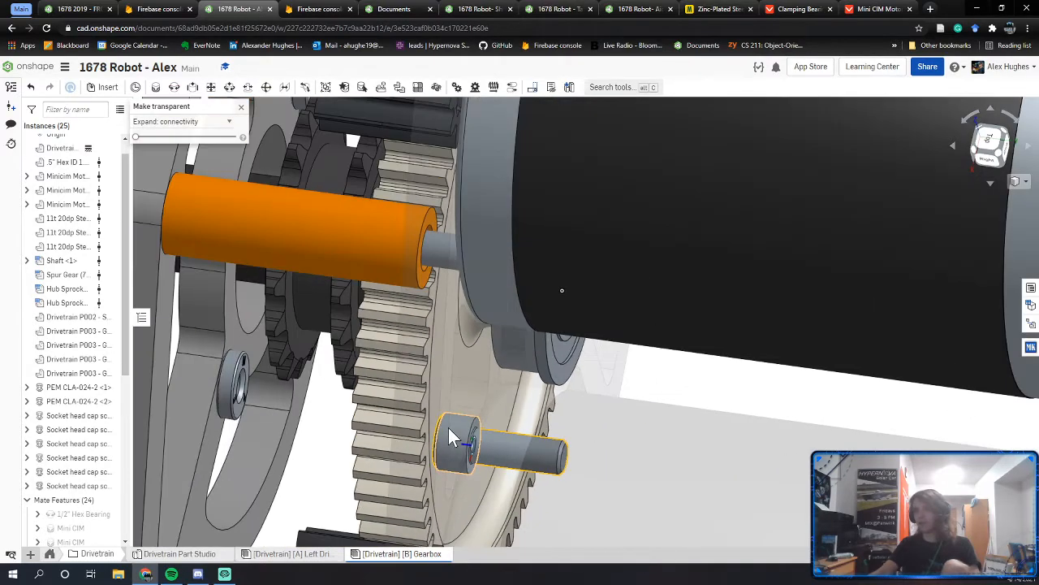
{"action": "right_click_drag", "start_coordinate": [448, 428], "coordinate": [453, 367]}
{"action": "scroll", "coordinate": [455, 408], "scroll_direction": "down", "scroll_amount": 2}
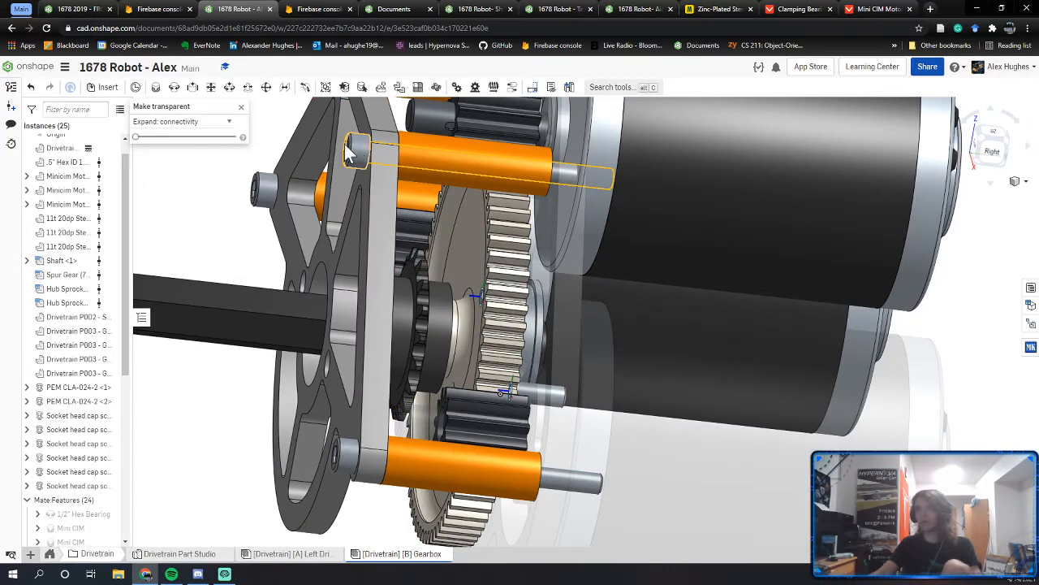
{"action": "middle_click_drag", "start_coordinate": [364, 184], "coordinate": [394, 224]}
{"action": "left_click", "coordinate": [241, 107]}
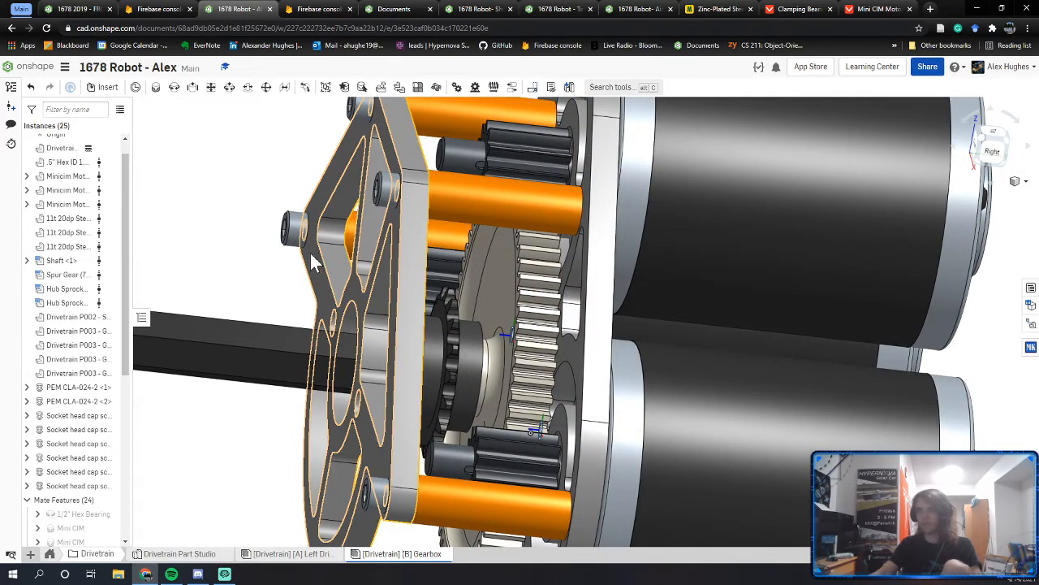
{"action": "scroll", "coordinate": [106, 455], "scroll_direction": "down", "scroll_amount": 4}
Step: Rename both remaining Fastened mates, including Fastened 2, to #10-32 0.5" Bolt
{"action": "right_click", "coordinate": [83, 523]}
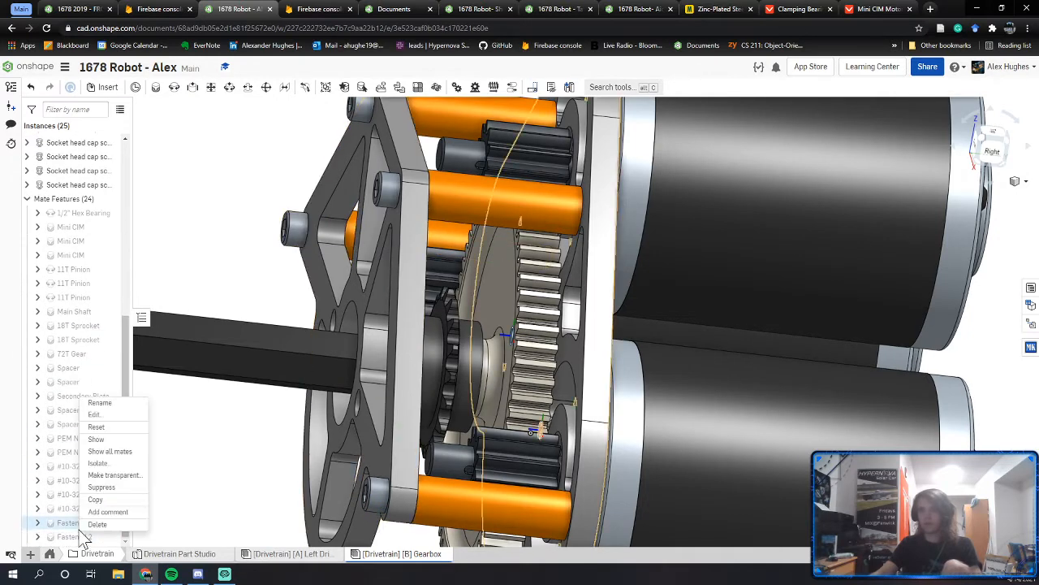
{"action": "left_click", "coordinate": [97, 402]}
{"action": "key", "text": "BackSpace"}
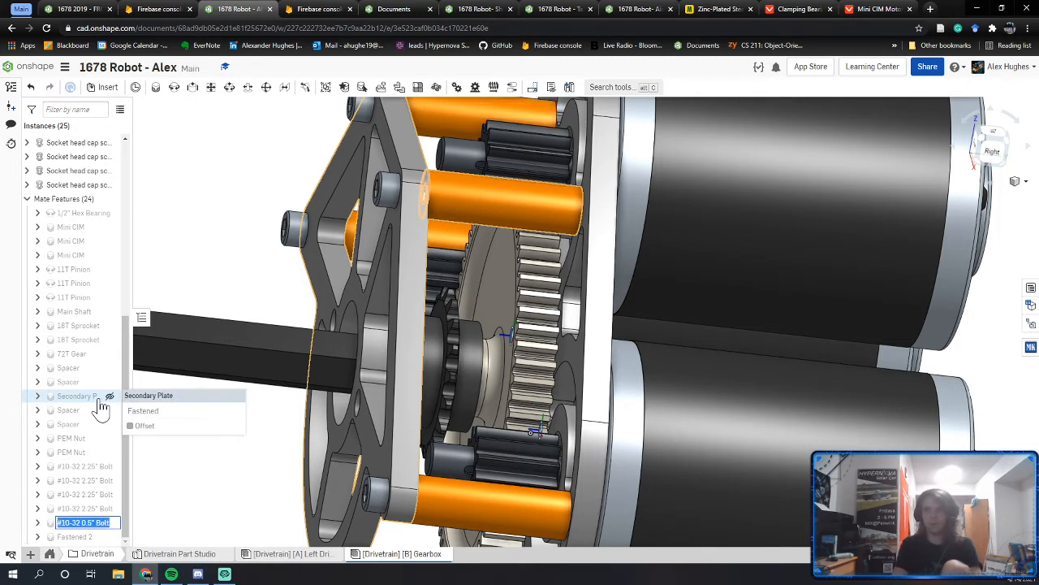
{"action": "left_click", "coordinate": [70, 537]}
{"action": "right_click", "coordinate": [71, 537]}
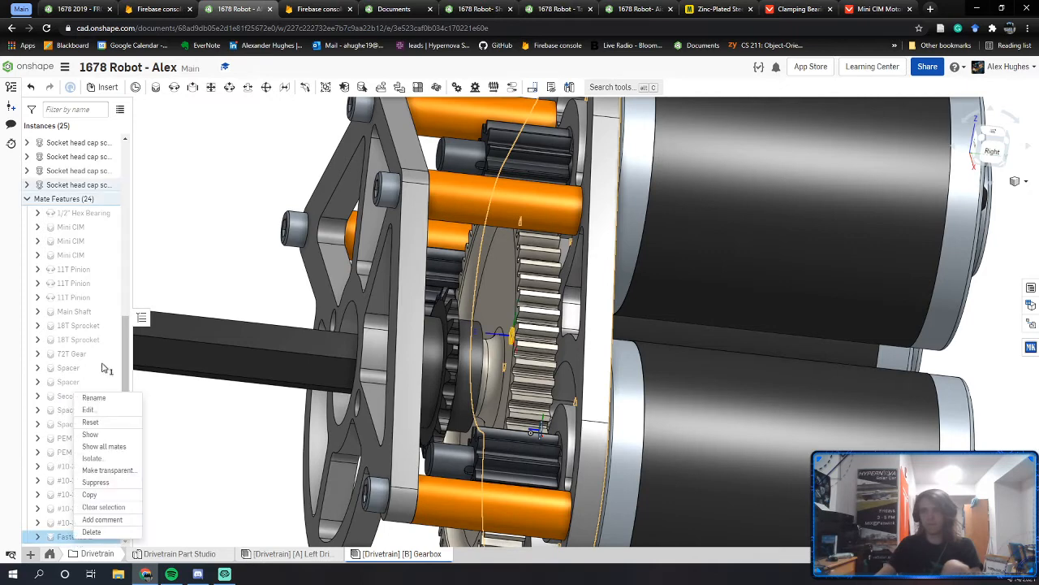
{"action": "left_click", "coordinate": [101, 403]}
{"action": "type", "text": "#10-32 0.5\" Bolt"}
{"action": "left_click", "coordinate": [176, 461]}
{"action": "scroll", "coordinate": [436, 391], "scroll_direction": "down", "scroll_amount": 3}
{"action": "right_click_drag", "start_coordinate": [436, 391], "coordinate": [363, 470]}
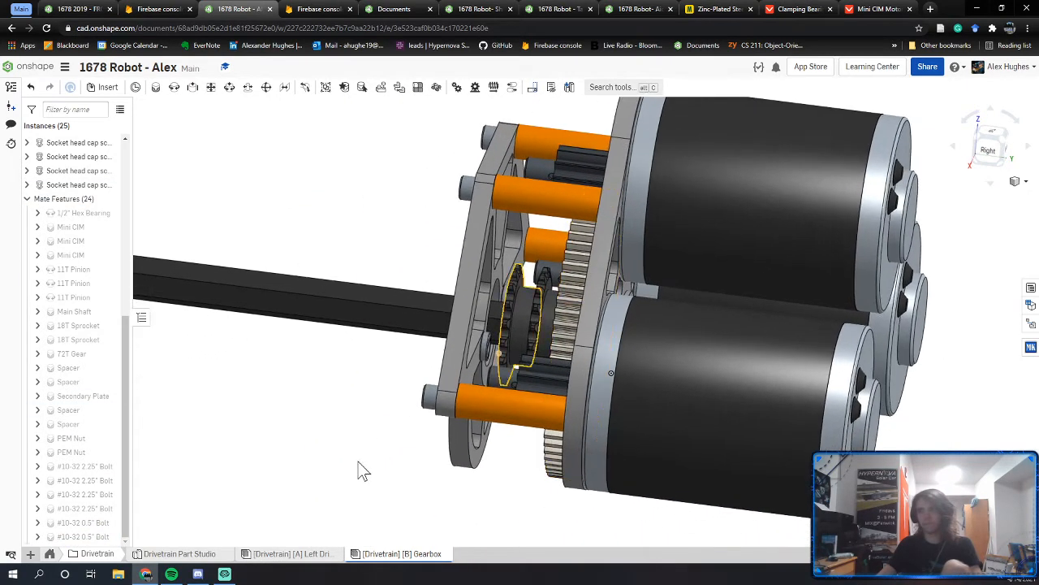
Step: Run Check interference on the Drivetrain [A] root assembly in the Left Drive Rail tab
{"action": "left_click", "coordinate": [305, 554]}
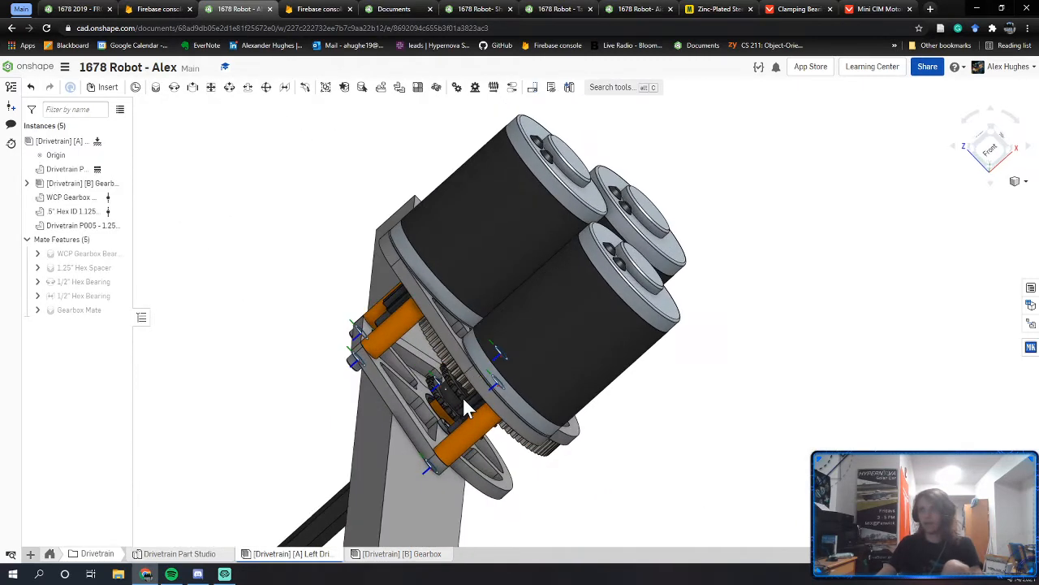
{"action": "left_click", "coordinate": [66, 137]}
{"action": "right_click", "coordinate": [65, 138]}
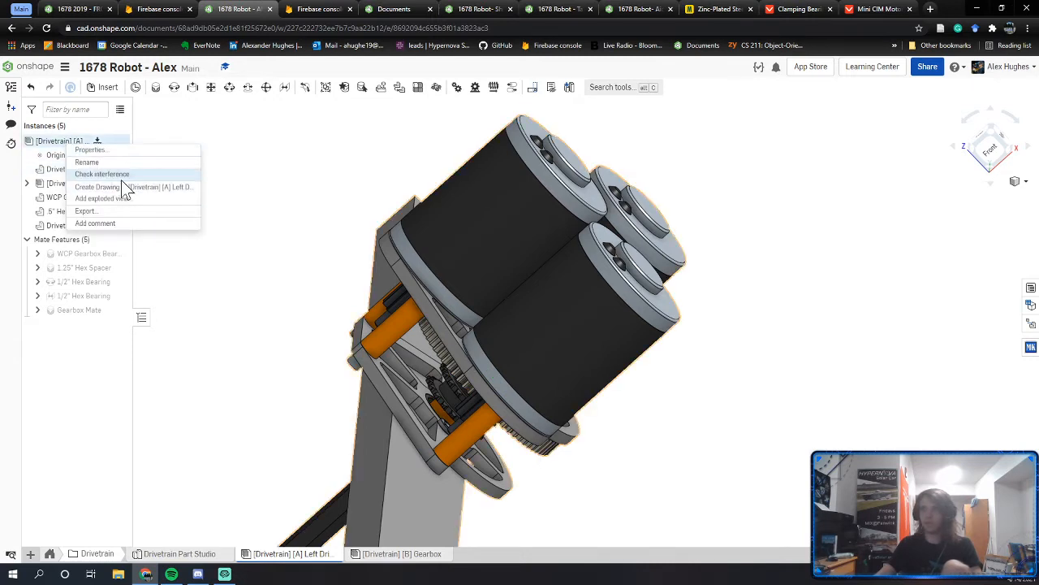
{"action": "left_click", "coordinate": [121, 179]}
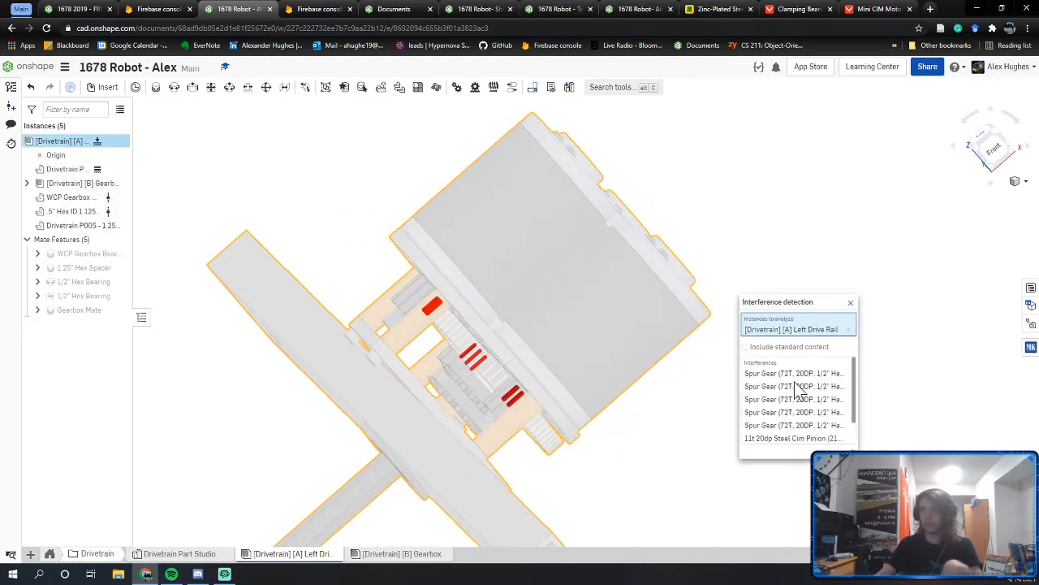
Step: Orbit around the gearbox to inspect the flagged interferences between plate and gears
{"action": "right_click_drag", "start_coordinate": [488, 488], "coordinate": [463, 493]}
{"action": "scroll", "coordinate": [432, 487], "scroll_direction": "up", "scroll_amount": 2}
{"action": "scroll", "coordinate": [443, 480], "scroll_direction": "up", "scroll_amount": 5}
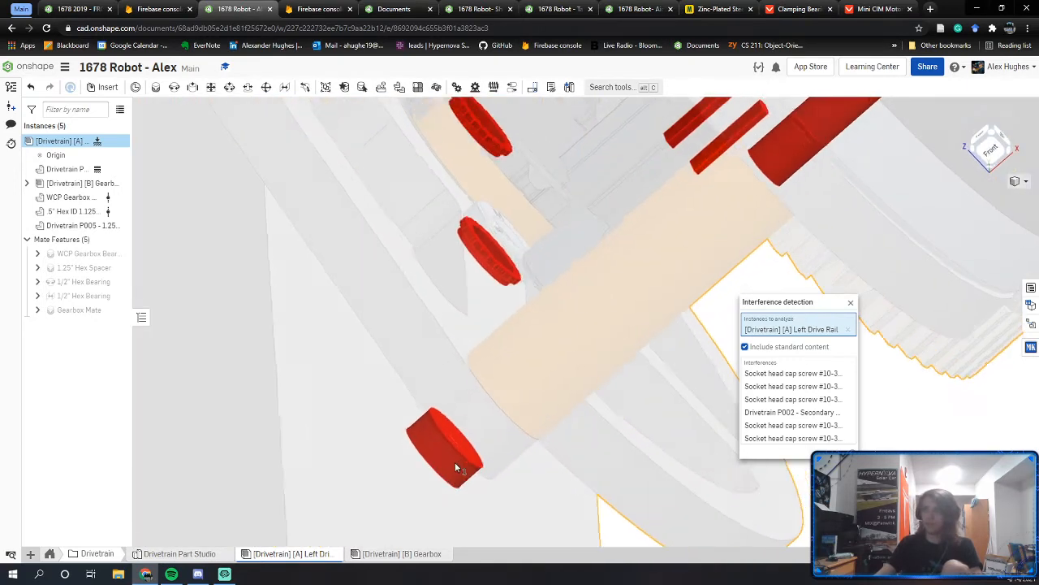
{"action": "scroll", "coordinate": [456, 468], "scroll_direction": "down", "scroll_amount": 3}
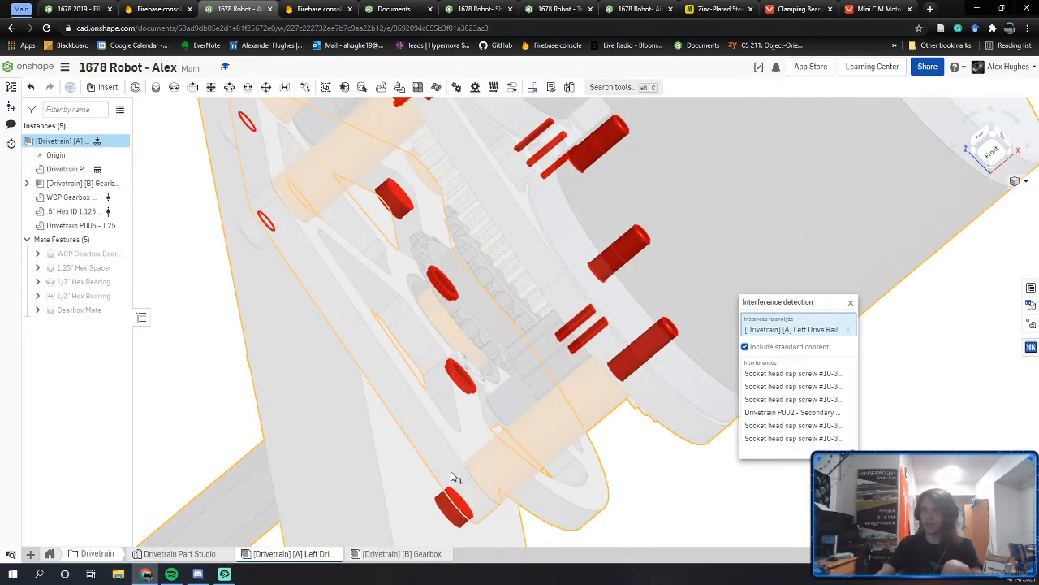
{"action": "right_click_drag", "start_coordinate": [454, 512], "coordinate": [456, 501]}
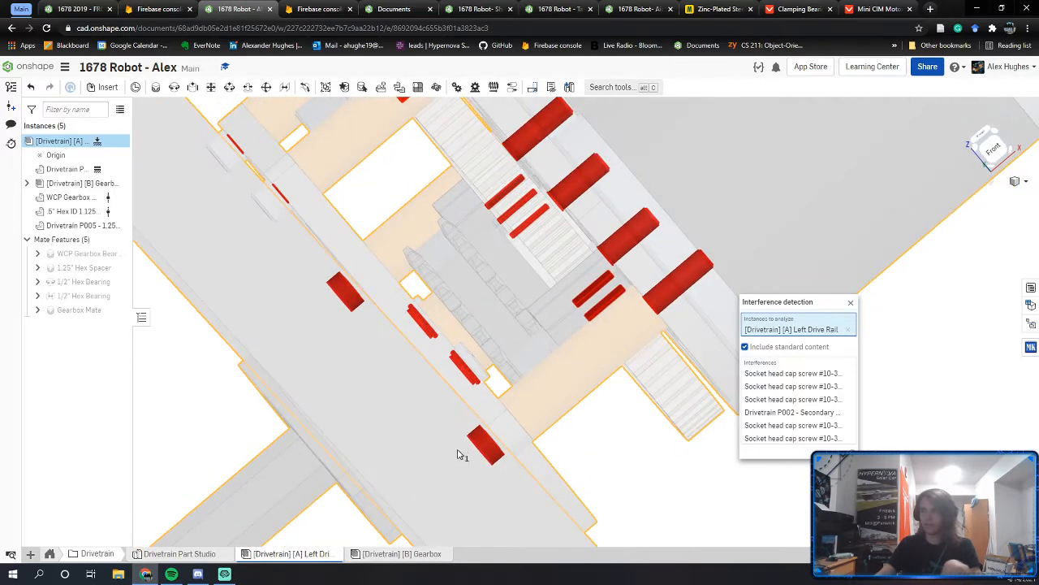
{"action": "middle_click_drag", "start_coordinate": [459, 452], "coordinate": [463, 472]}
{"action": "right_click_drag", "start_coordinate": [534, 398], "coordinate": [562, 401]}
{"action": "middle_click_drag", "start_coordinate": [659, 312], "coordinate": [564, 329]}
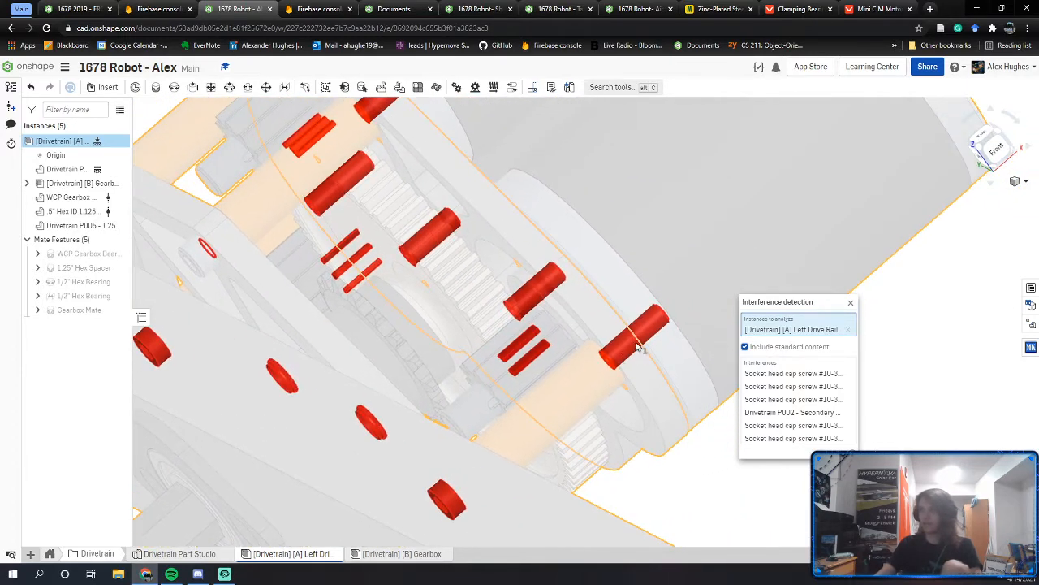
{"action": "middle_click_drag", "start_coordinate": [547, 285], "coordinate": [582, 360]}
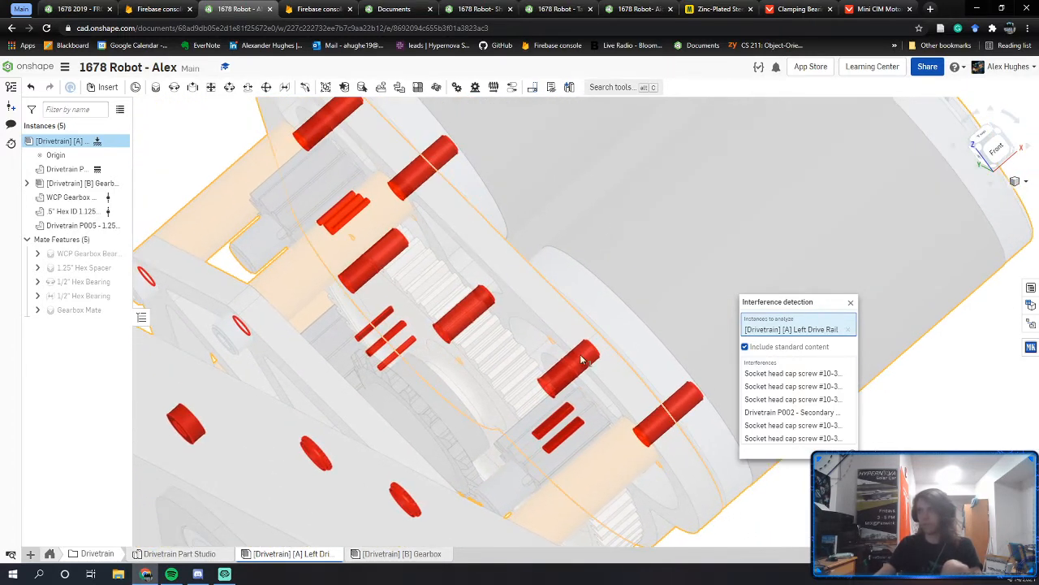
{"action": "middle_click_drag", "start_coordinate": [455, 305], "coordinate": [489, 333]}
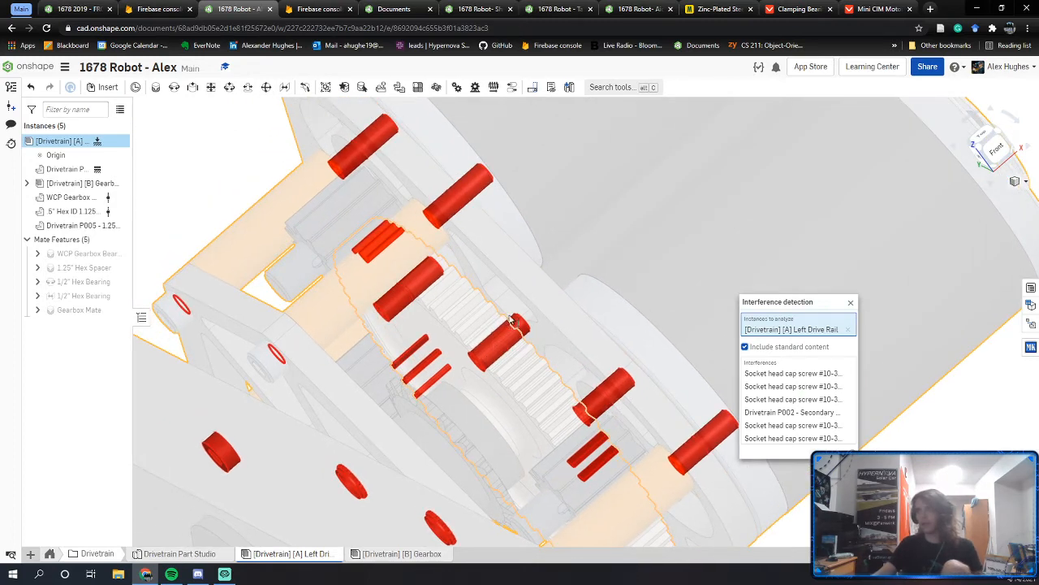
{"action": "right_click_drag", "start_coordinate": [511, 320], "coordinate": [524, 317]}
{"action": "right_click_drag", "start_coordinate": [422, 371], "coordinate": [466, 361]}
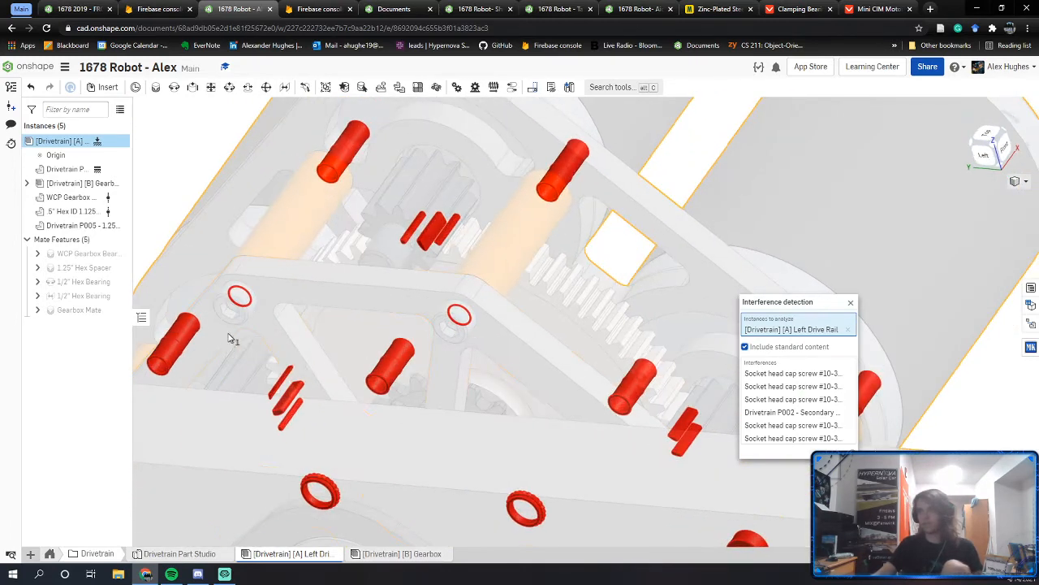
Step: Fit the drive rail in view and examine the two red interfering socket head cap screws
{"action": "key", "text": "f"}
{"action": "scroll", "coordinate": [573, 266], "scroll_direction": "up", "scroll_amount": 10}
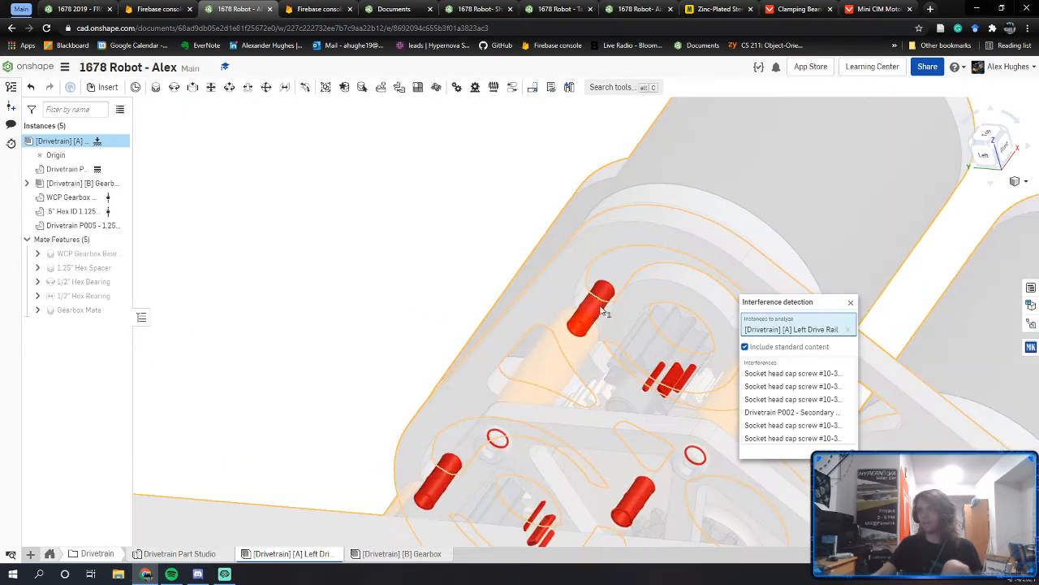
{"action": "right_click_drag", "start_coordinate": [608, 305], "coordinate": [610, 304]}
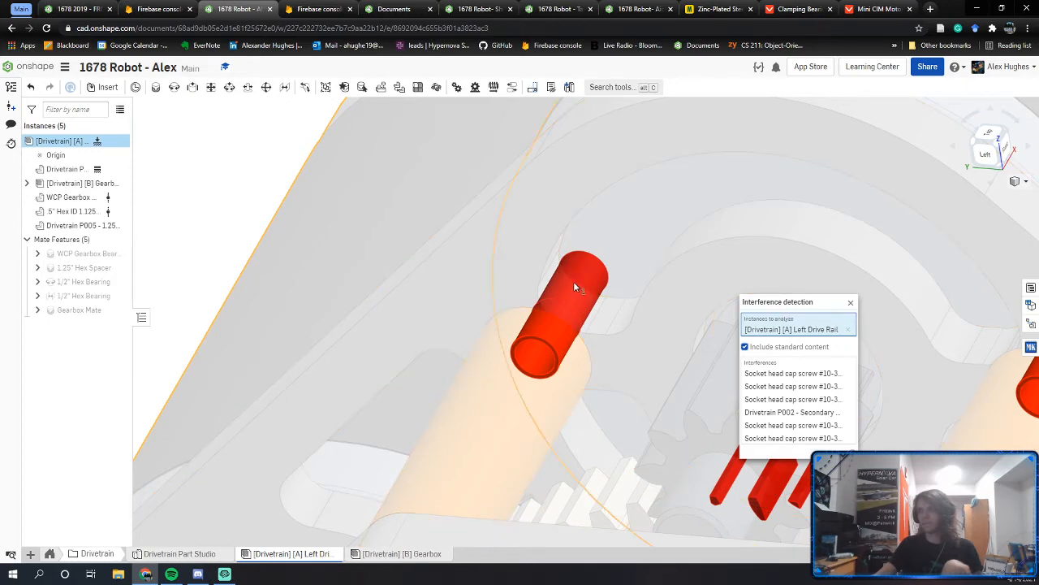
{"action": "scroll", "coordinate": [496, 307], "scroll_direction": "down", "scroll_amount": 3}
{"action": "middle_click_drag", "start_coordinate": [628, 333], "coordinate": [235, 180]}
{"action": "right_click_drag", "start_coordinate": [619, 297], "coordinate": [512, 314]}
{"action": "right_click_drag", "start_coordinate": [607, 365], "coordinate": [567, 387]}
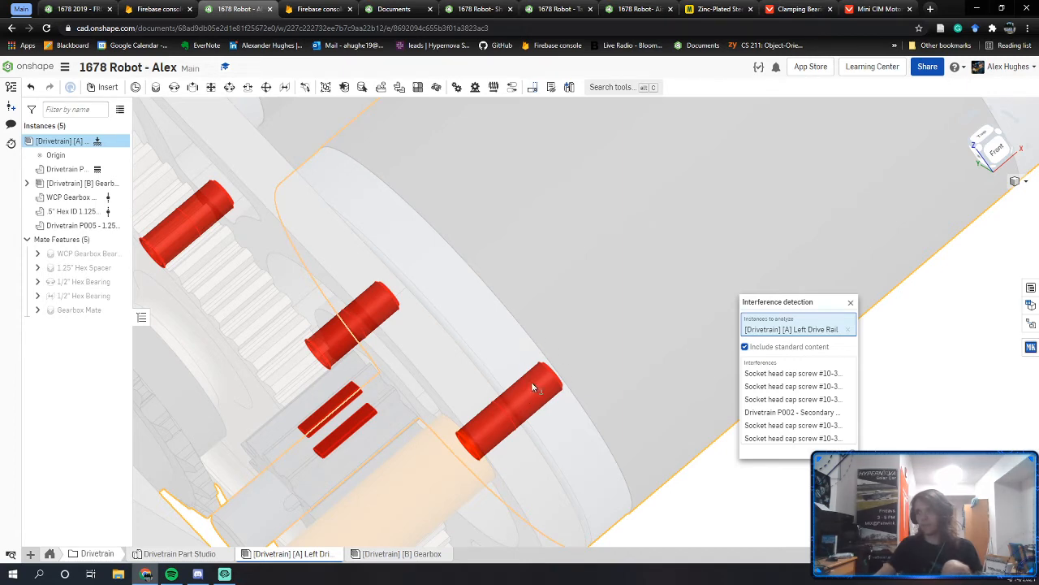
Step: Glance at the Mini CIM Motor drawing, return to the red tube interference, then close the results
{"action": "left_click", "coordinate": [877, 9]}
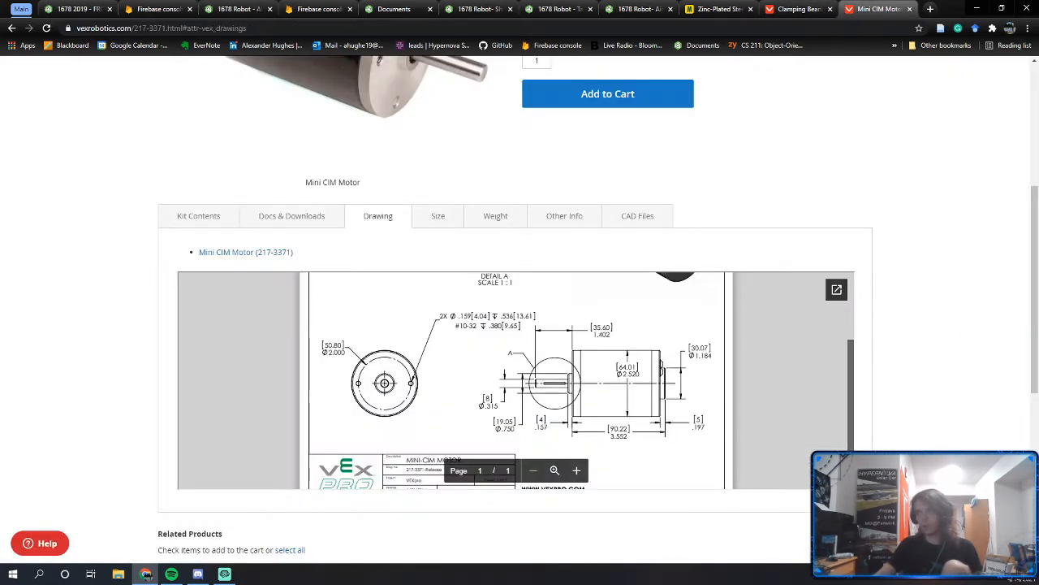
{"action": "left_click", "coordinate": [213, 9]}
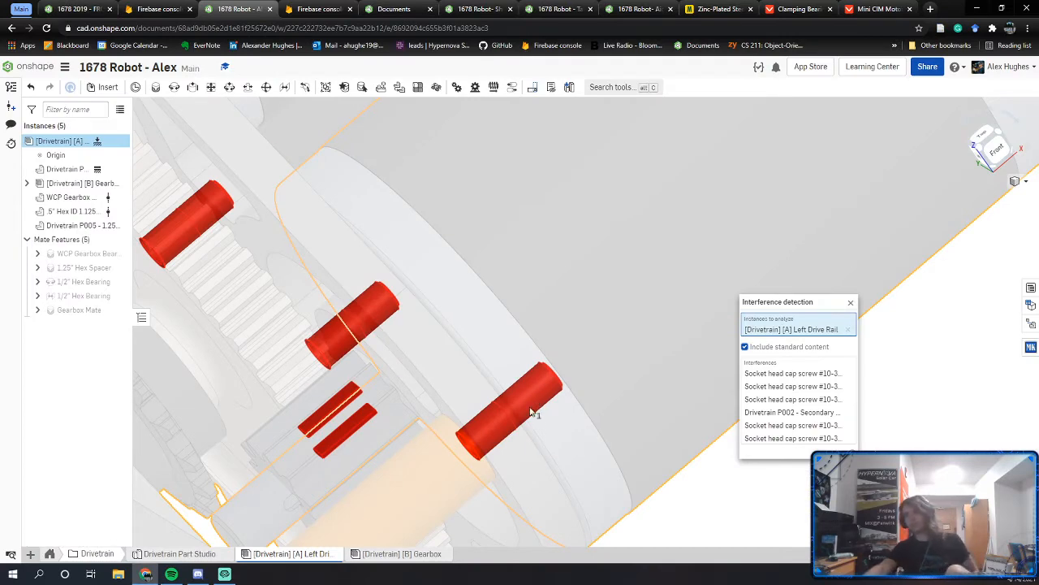
{"action": "scroll", "coordinate": [518, 416], "scroll_direction": "up", "scroll_amount": 5}
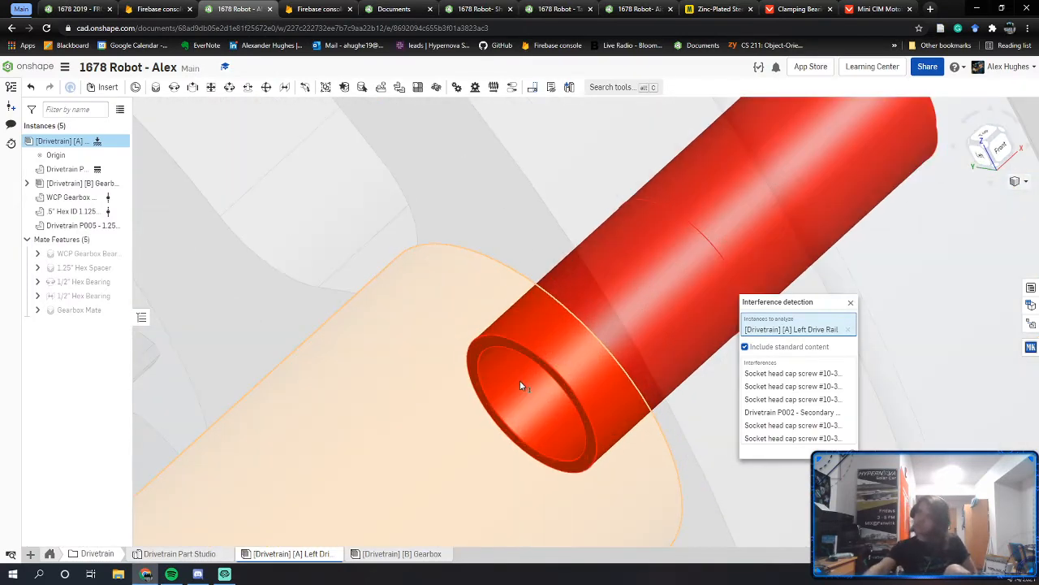
{"action": "right_click_drag", "start_coordinate": [521, 382], "coordinate": [528, 382]}
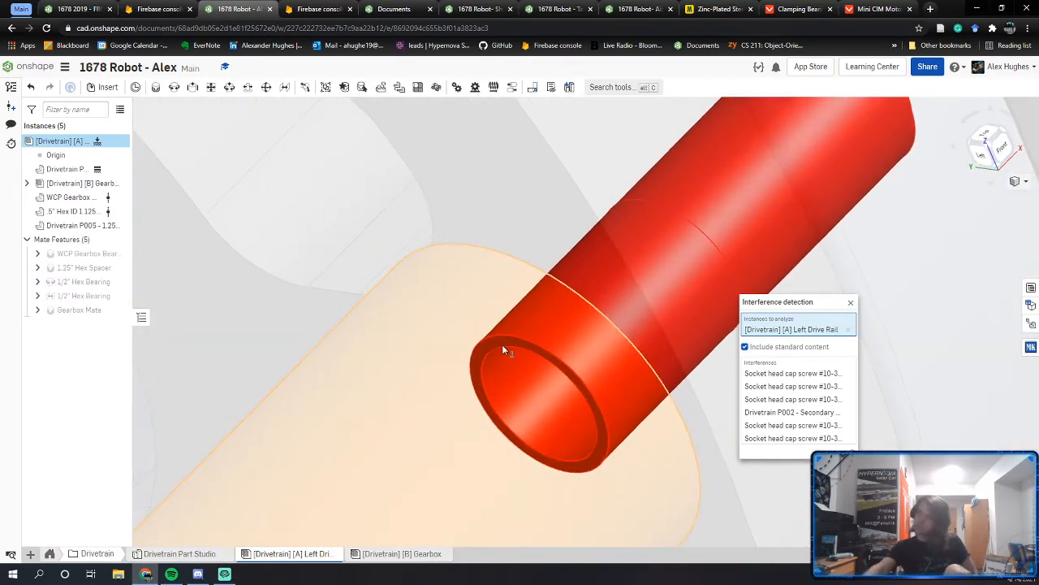
{"action": "left_click", "coordinate": [853, 304]}
{"action": "scroll", "coordinate": [715, 349], "scroll_direction": "down", "scroll_amount": 2}
Step: Google '#10-32 bolt diameter' (3/16", 4.76 mm), then return to the 1678 2019 Onshape document
{"action": "left_click", "coordinate": [929, 9]}
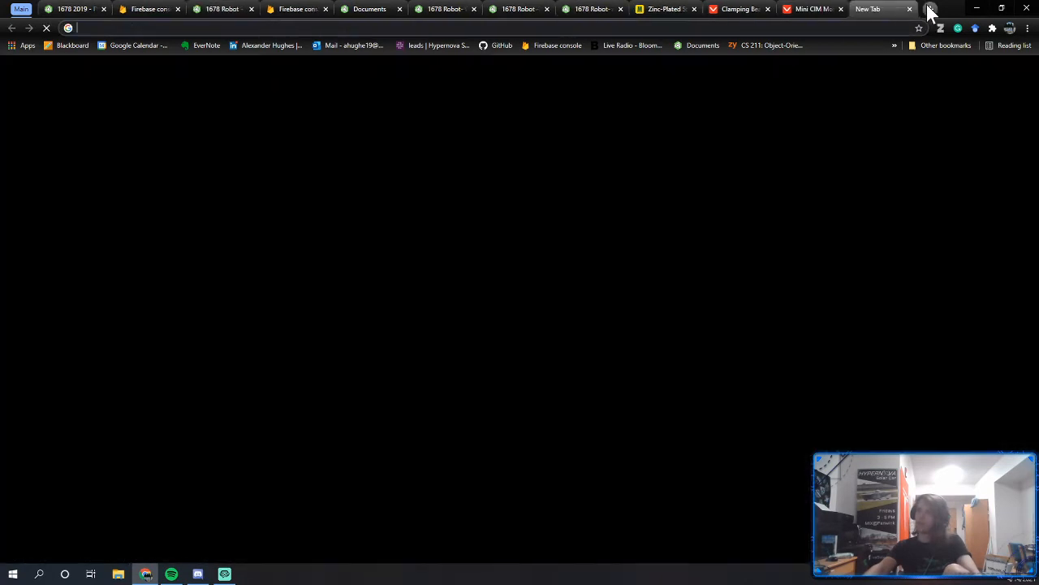
{"action": "type", "text": "#"}
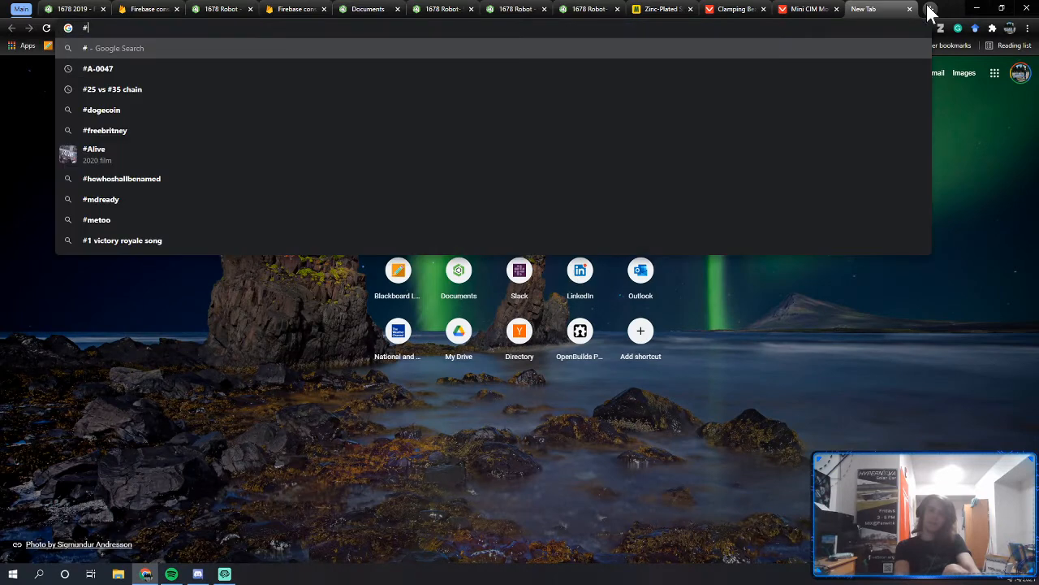
{"action": "type", "text": "10-32 bolt diameter"}
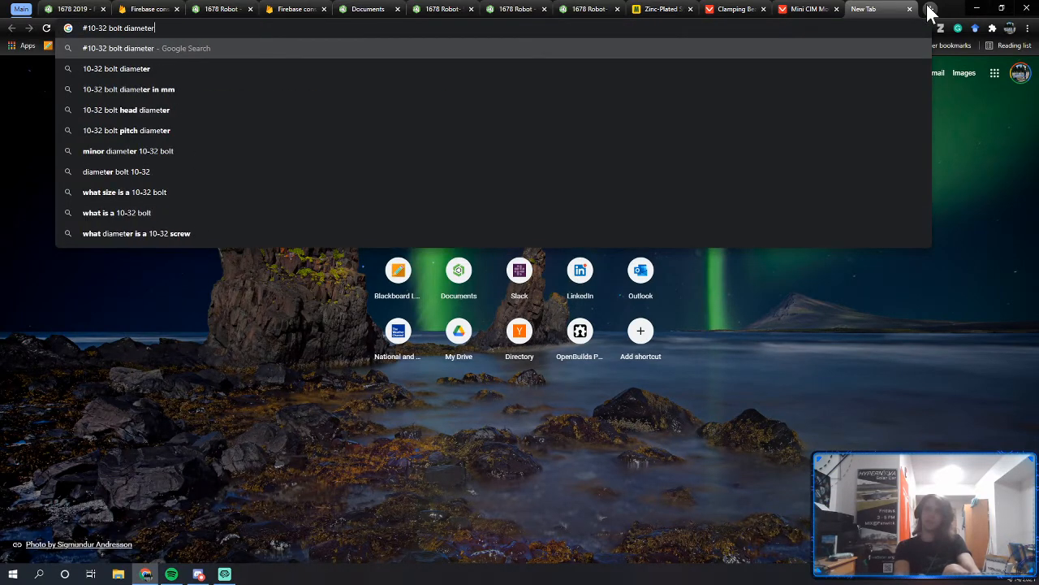
{"action": "key", "text": "Return"}
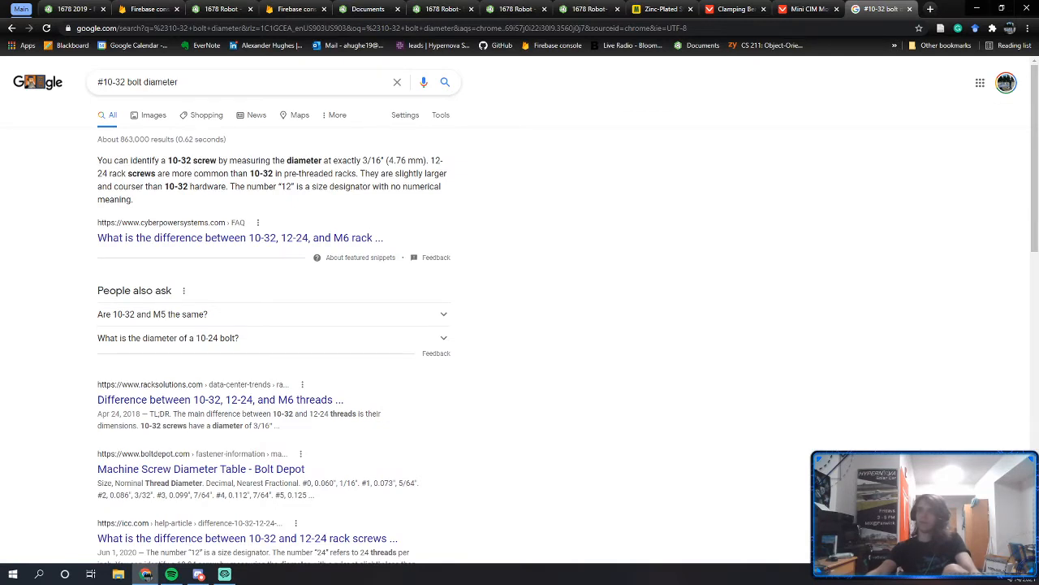
{"action": "left_click", "coordinate": [96, 4]}
{"action": "left_click", "coordinate": [300, 235]}
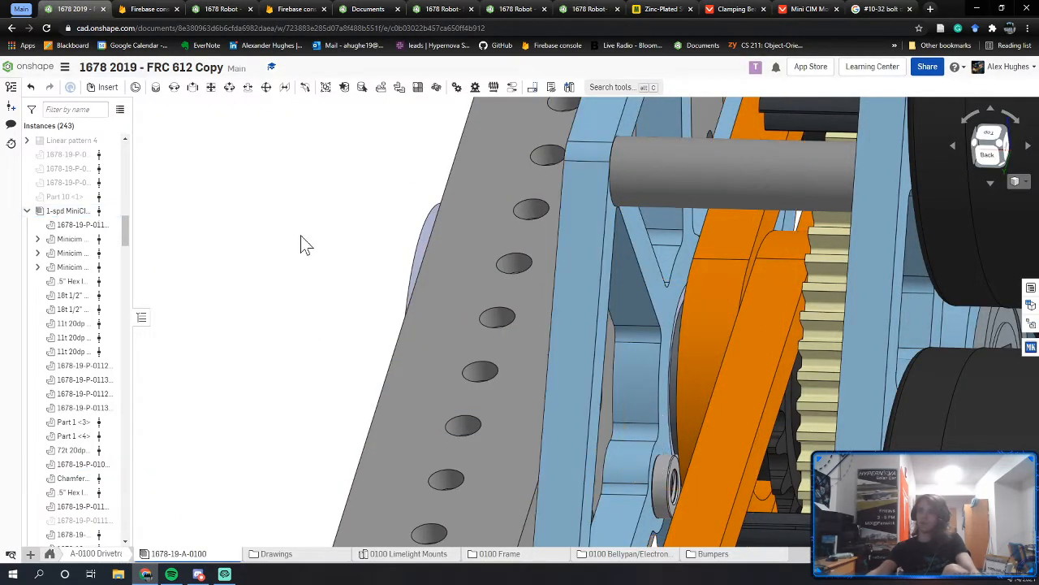
Step: In the Drivetrain Part Studio, select and inspect the Secondary Gear plate's right-corner holes
{"action": "left_click", "coordinate": [223, 9]}
{"action": "left_click", "coordinate": [195, 553]}
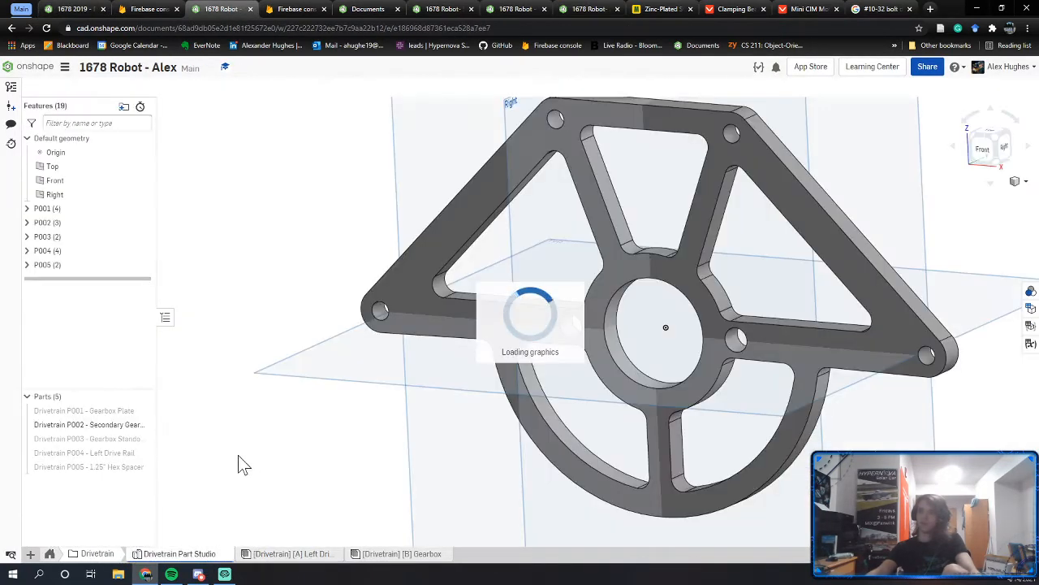
{"action": "left_click", "coordinate": [926, 358]}
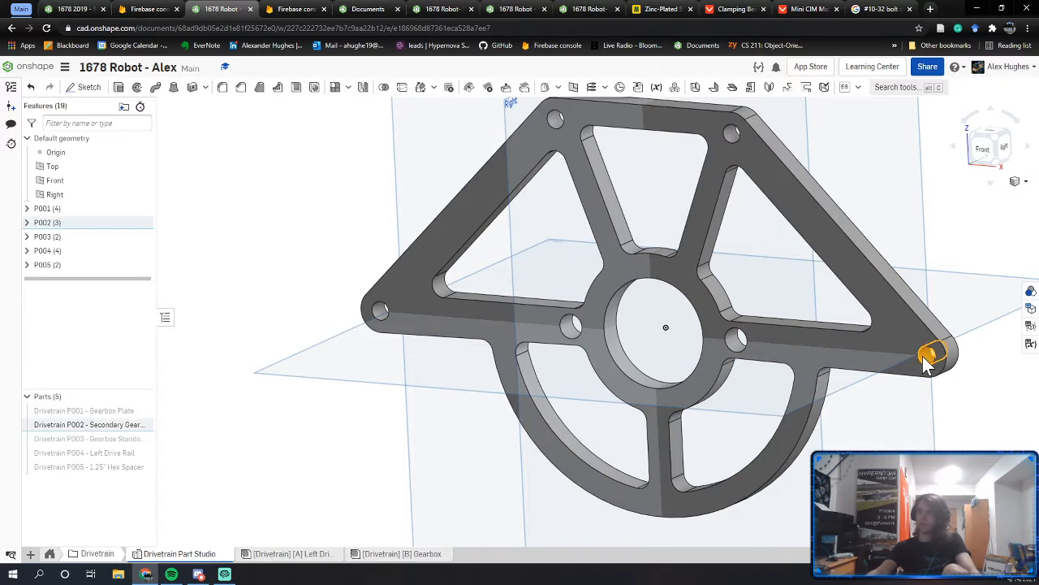
{"action": "middle_click_drag", "start_coordinate": [863, 360], "coordinate": [770, 360]}
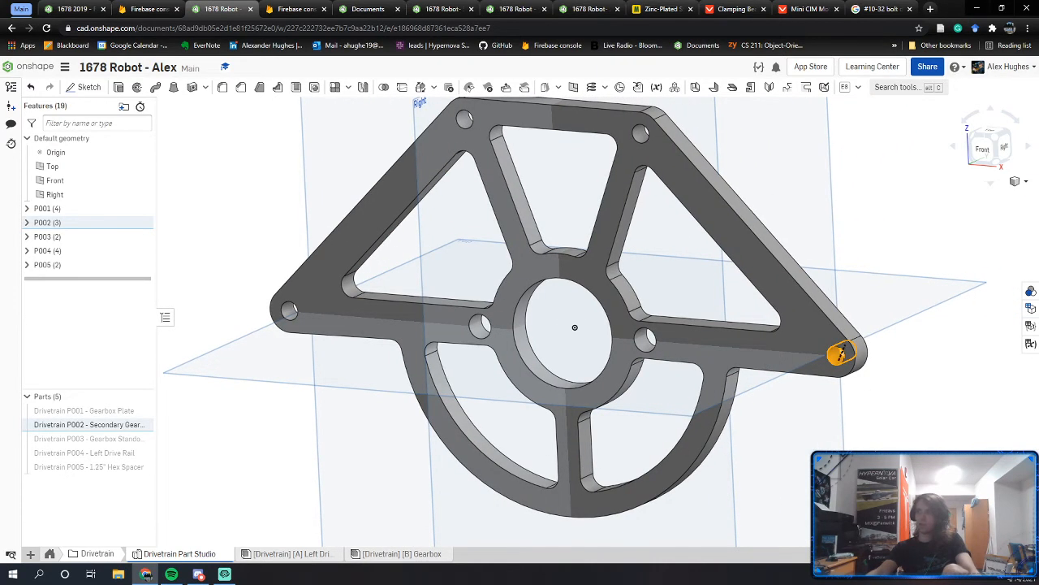
{"action": "right_click_drag", "start_coordinate": [844, 412], "coordinate": [695, 409]}
{"action": "middle_click_drag", "start_coordinate": [694, 408], "coordinate": [631, 419]}
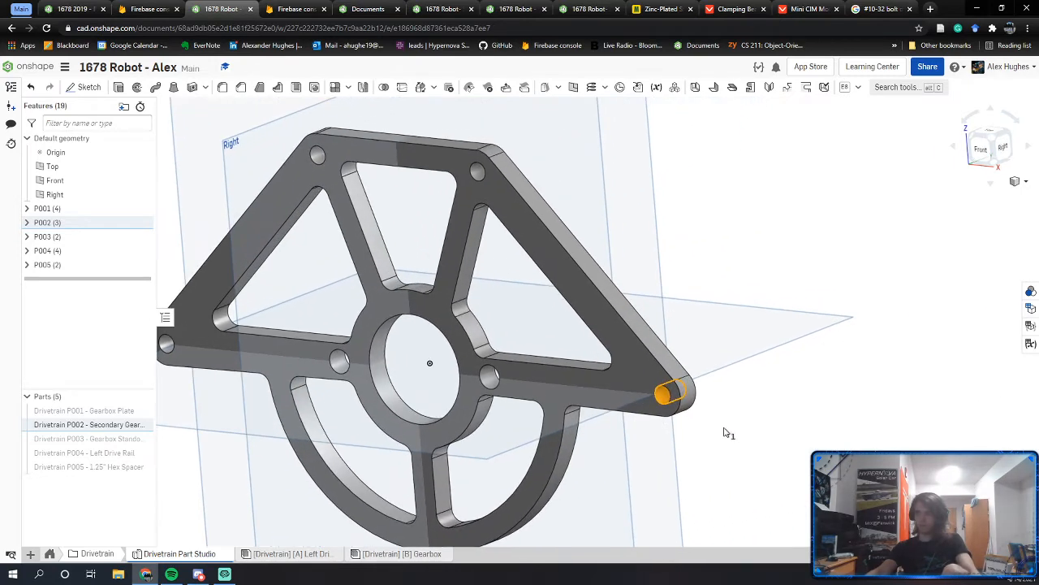
{"action": "left_click", "coordinate": [724, 430]}
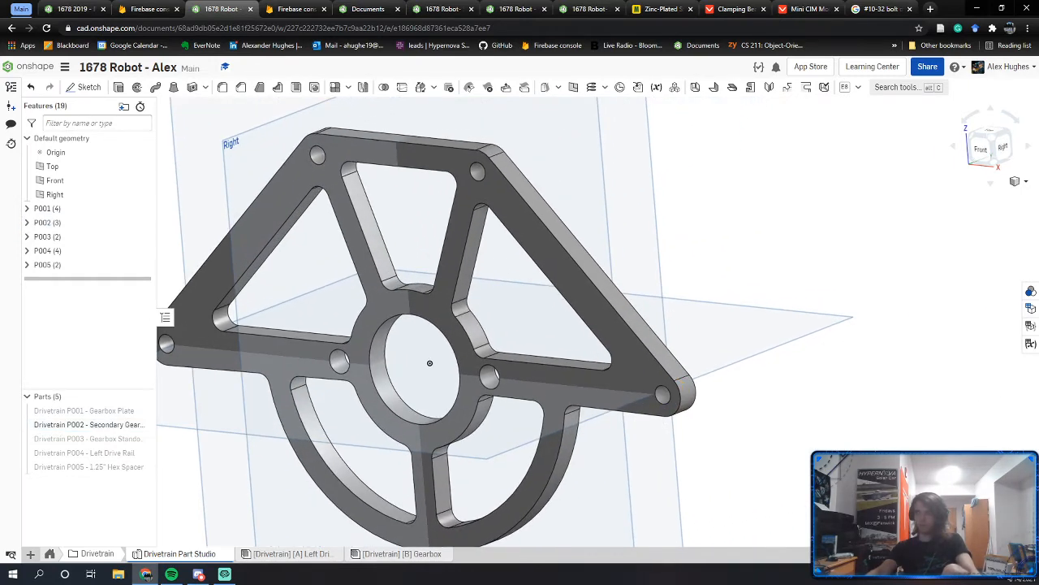
{"action": "left_click", "coordinate": [666, 398]}
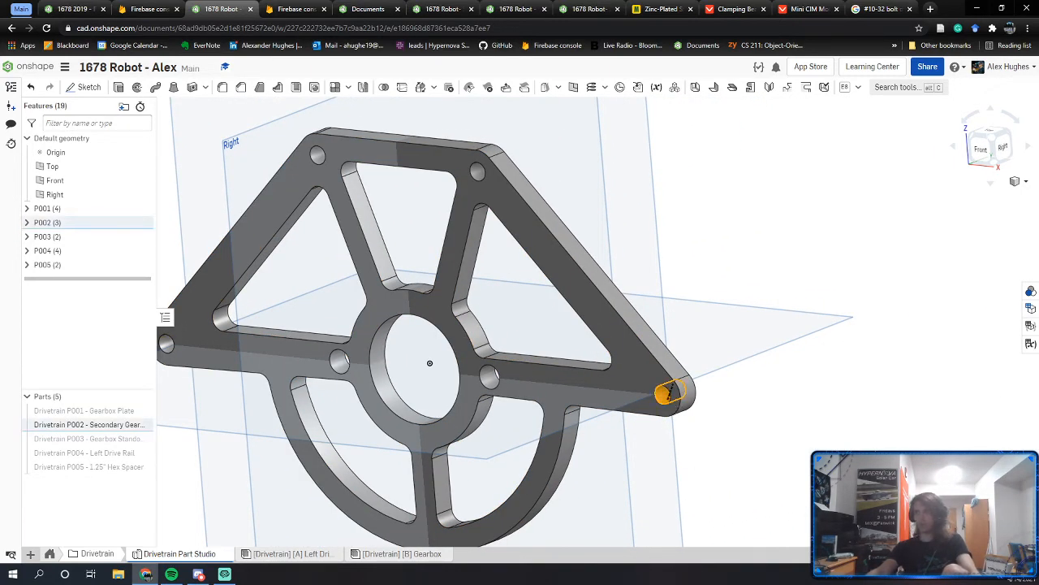
{"action": "left_click", "coordinate": [759, 433]}
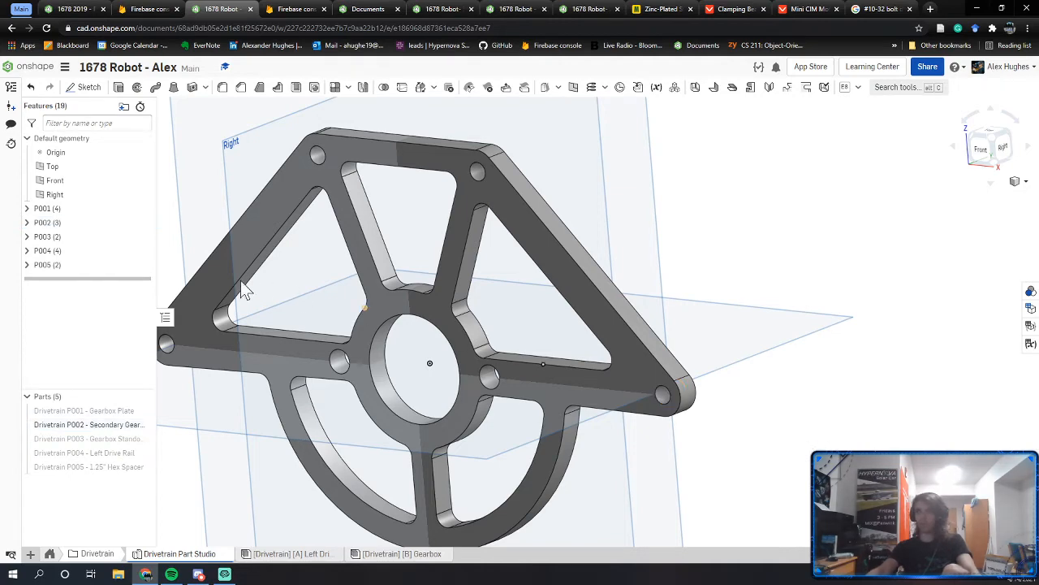
{"action": "middle_click_drag", "start_coordinate": [374, 329], "coordinate": [492, 284]}
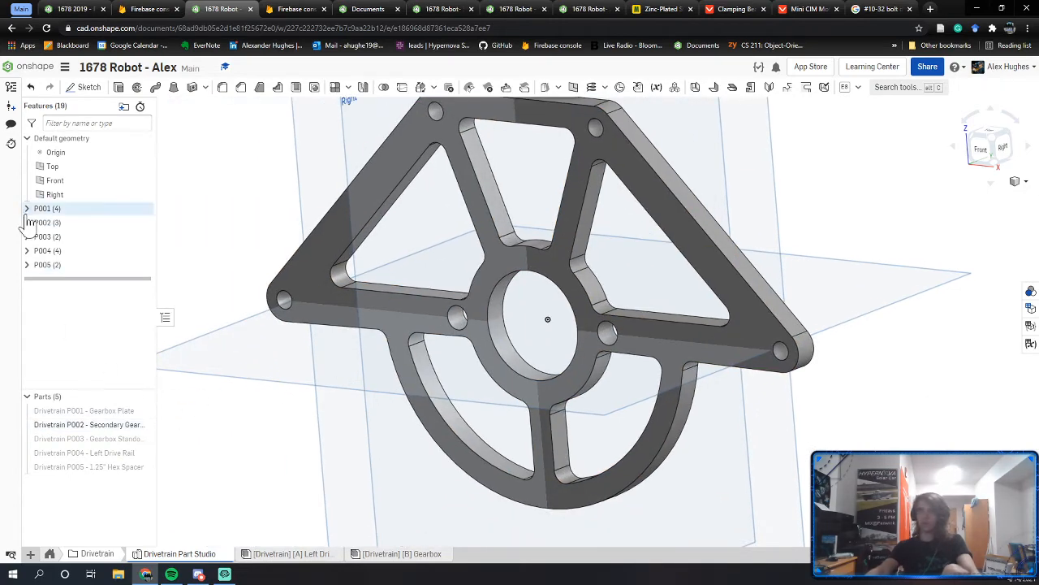
Step: Show the Gearbox Plate, hide the Secondary Gear plate, and expand the Gearbox Plate's features
{"action": "left_click", "coordinate": [142, 410]}
{"action": "middle_click_drag", "start_coordinate": [299, 298], "coordinate": [398, 350]}
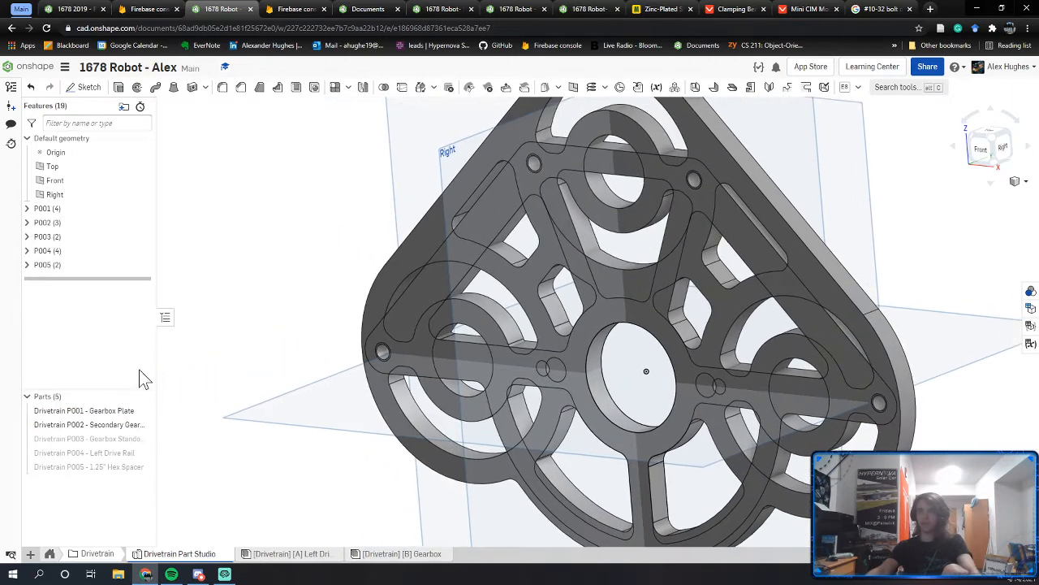
{"action": "left_click", "coordinate": [142, 424]}
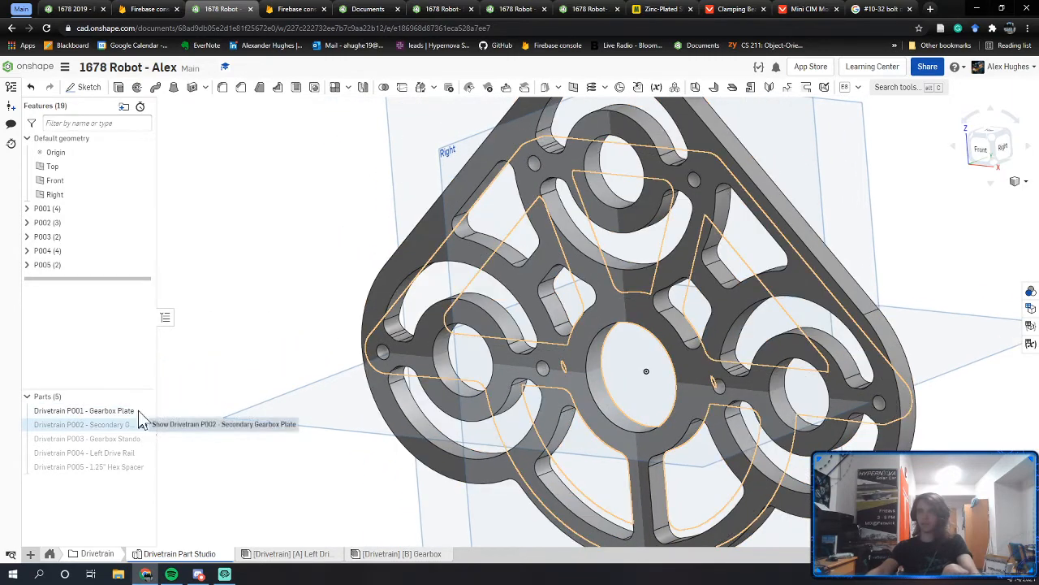
{"action": "left_click", "coordinate": [27, 208]}
Step: Open the Gearbox Plate's Main Sketch and pan to the small left hole
{"action": "double_click", "coordinate": [69, 223]}
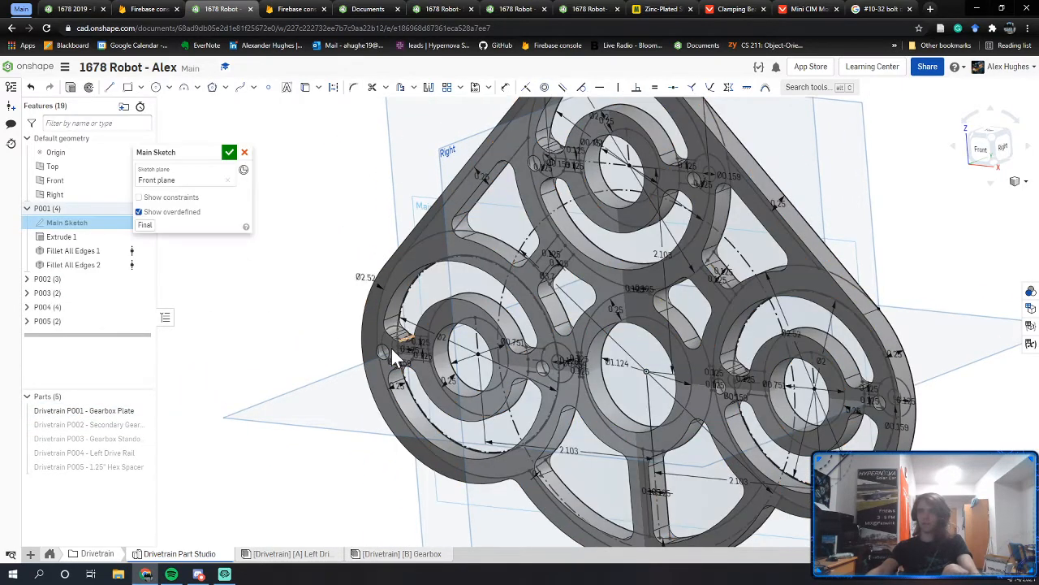
{"action": "scroll", "coordinate": [390, 357], "scroll_direction": "up", "scroll_amount": 4}
{"action": "scroll", "coordinate": [386, 361], "scroll_direction": "up", "scroll_amount": 3}
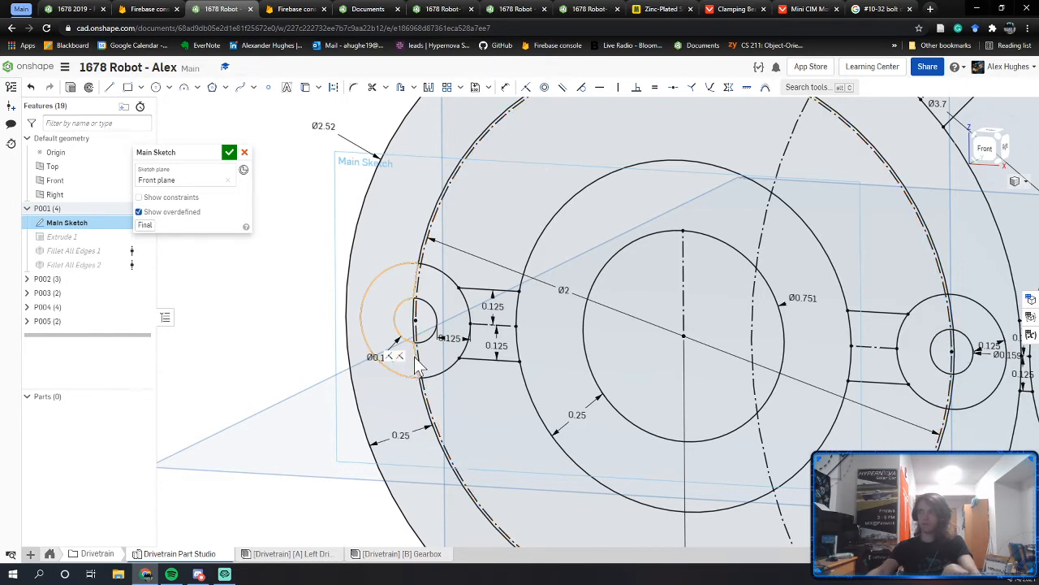
{"action": "scroll", "coordinate": [398, 359], "scroll_direction": "down", "scroll_amount": 1}
{"action": "scroll", "coordinate": [421, 350], "scroll_direction": "down", "scroll_amount": 4}
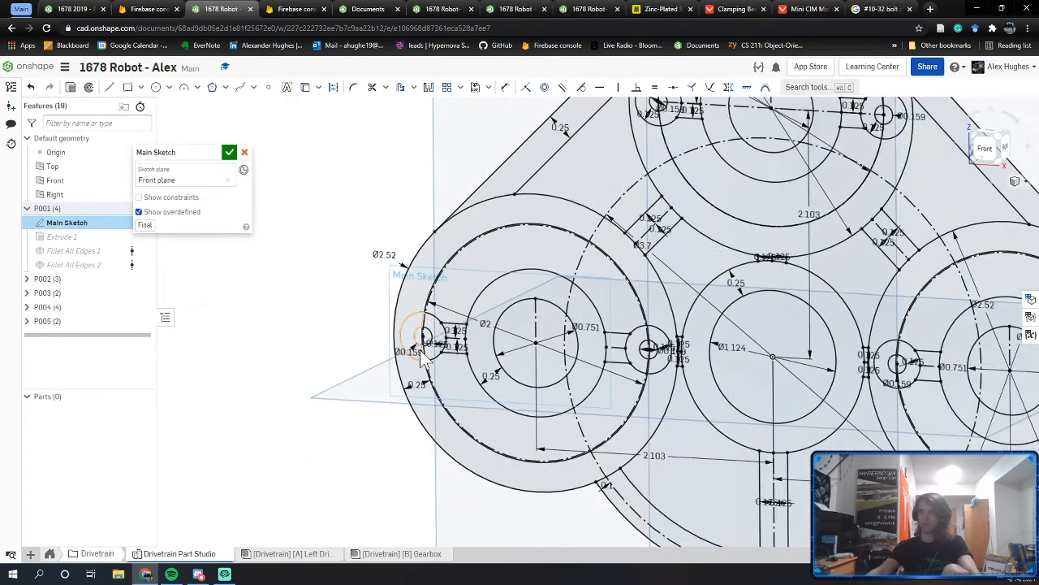
{"action": "mouse_move", "coordinate": [466, 336]}
{"action": "middle_mouse_down"}
{"action": "mouse_move", "coordinate": [441, 401]}
{"action": "mouse_move", "coordinate": [408, 443]}
{"action": "middle_mouse_up"}
{"action": "scroll", "coordinate": [605, 213], "scroll_direction": "up", "scroll_amount": 3}
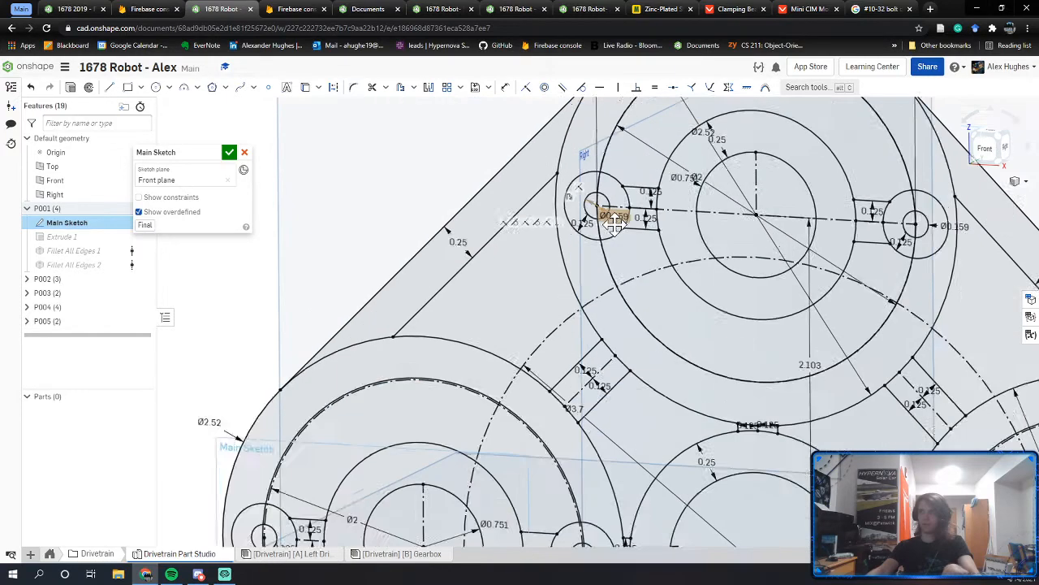
{"action": "middle_click_drag", "start_coordinate": [417, 365], "coordinate": [505, 235]}
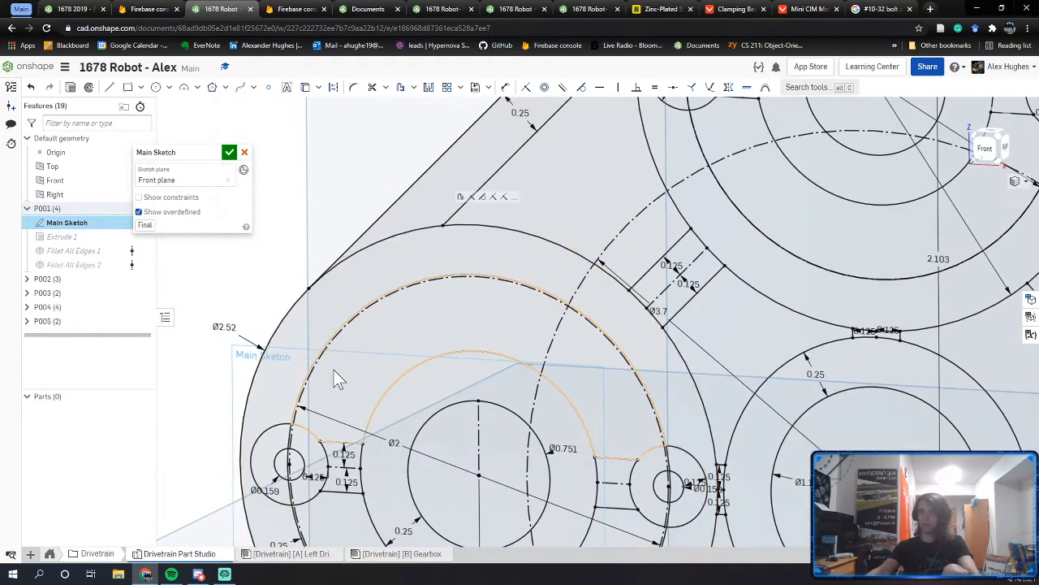
{"action": "middle_click_drag", "start_coordinate": [336, 379], "coordinate": [395, 325]}
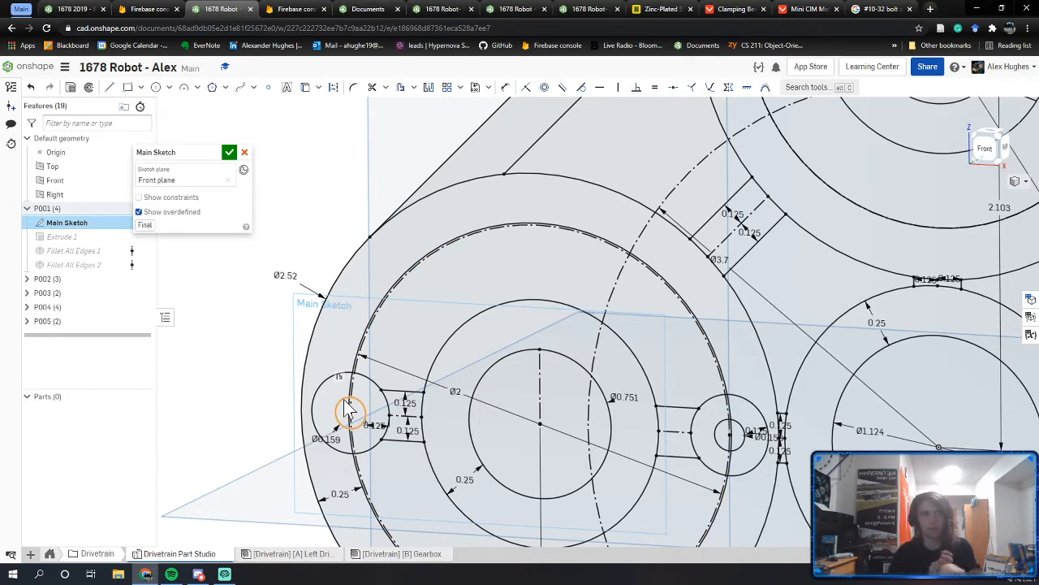
Step: Enter 1.88 for the small hole's Ø0.159 diameter dimension and reposition its label
{"action": "double_click", "coordinate": [331, 439]}
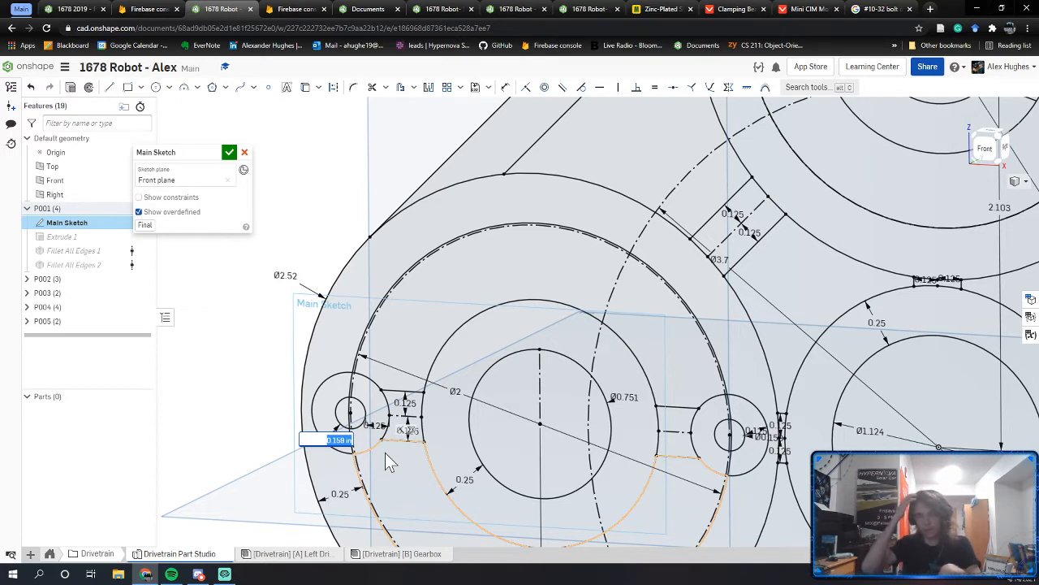
{"action": "type", "text": "1.88"}
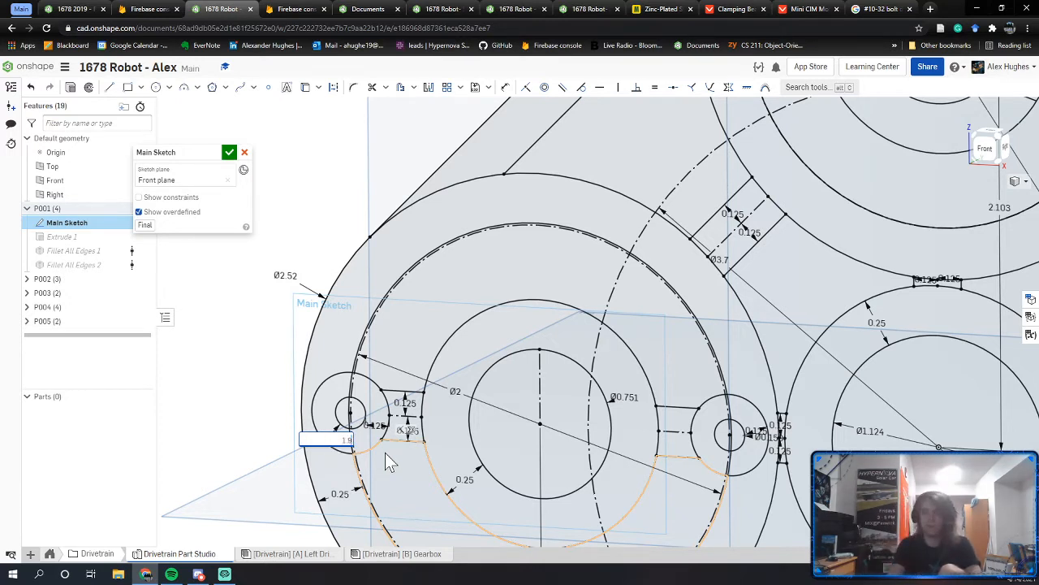
{"action": "key", "text": "Return"}
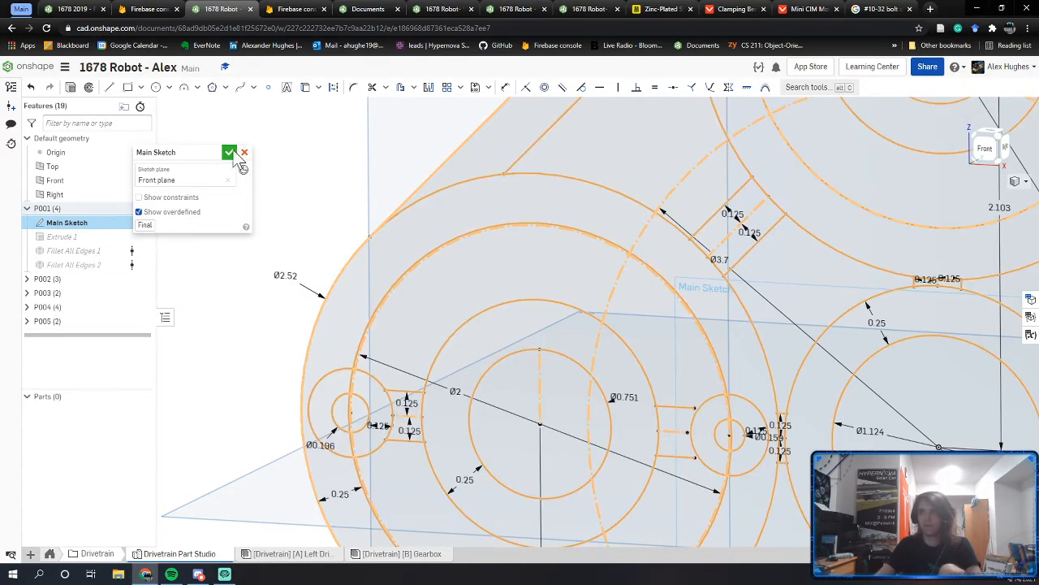
{"action": "scroll", "coordinate": [573, 267], "scroll_direction": "down", "scroll_amount": 1}
{"action": "middle_click_drag", "start_coordinate": [602, 255], "coordinate": [437, 370]}
{"action": "middle_click_drag", "start_coordinate": [553, 508], "coordinate": [536, 441]}
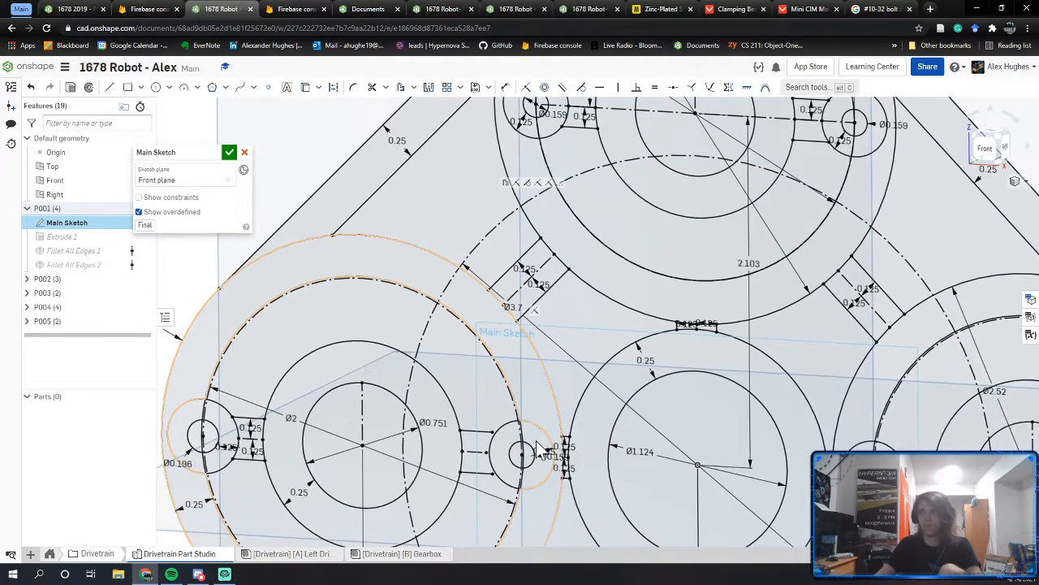
{"action": "scroll", "coordinate": [538, 445], "scroll_direction": "up", "scroll_amount": 5}
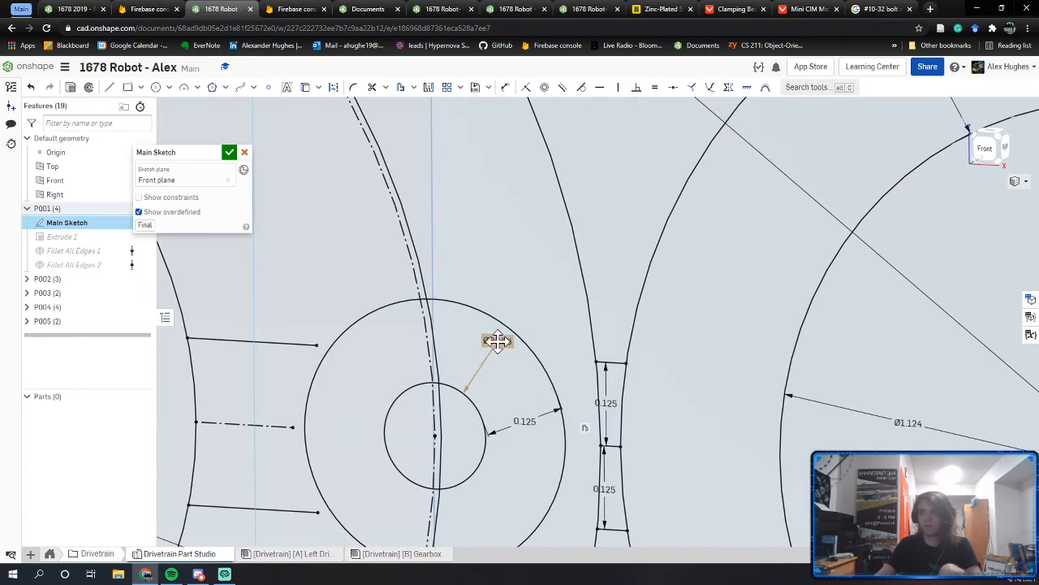
{"action": "left_click", "coordinate": [495, 342]}
Step: Hide the orange spacer in the Gearbox assembly to expose the screw inside
{"action": "left_click", "coordinate": [290, 553]}
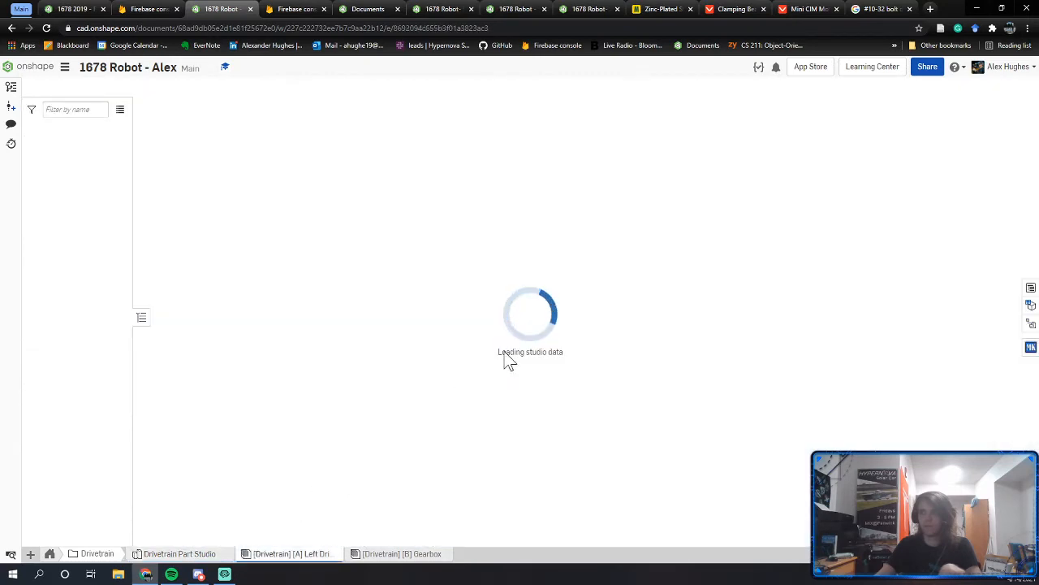
{"action": "scroll", "coordinate": [505, 345], "scroll_direction": "down", "scroll_amount": 10}
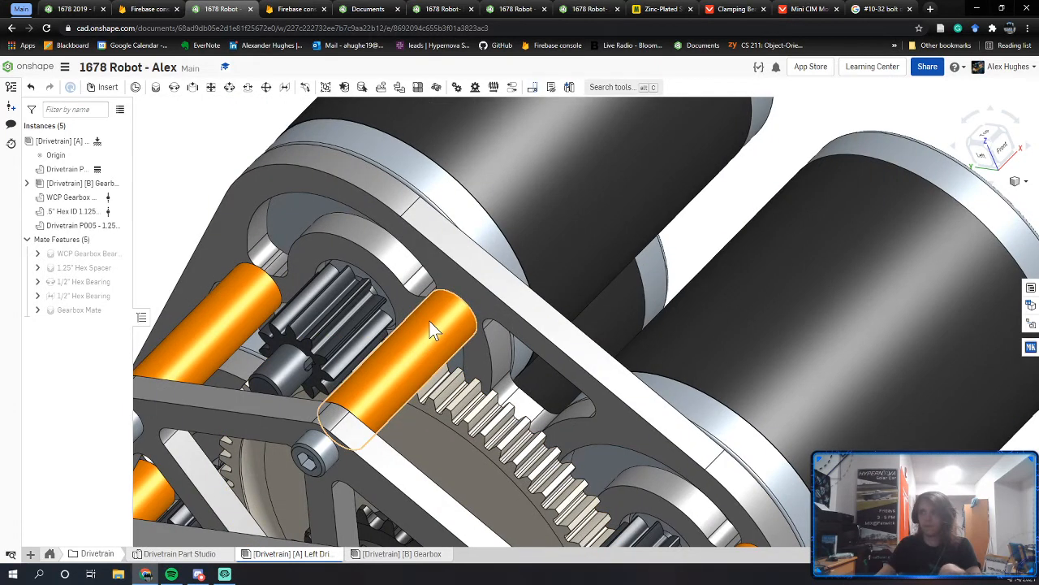
{"action": "right_click", "coordinate": [431, 321]}
{"action": "left_click", "coordinate": [402, 554]}
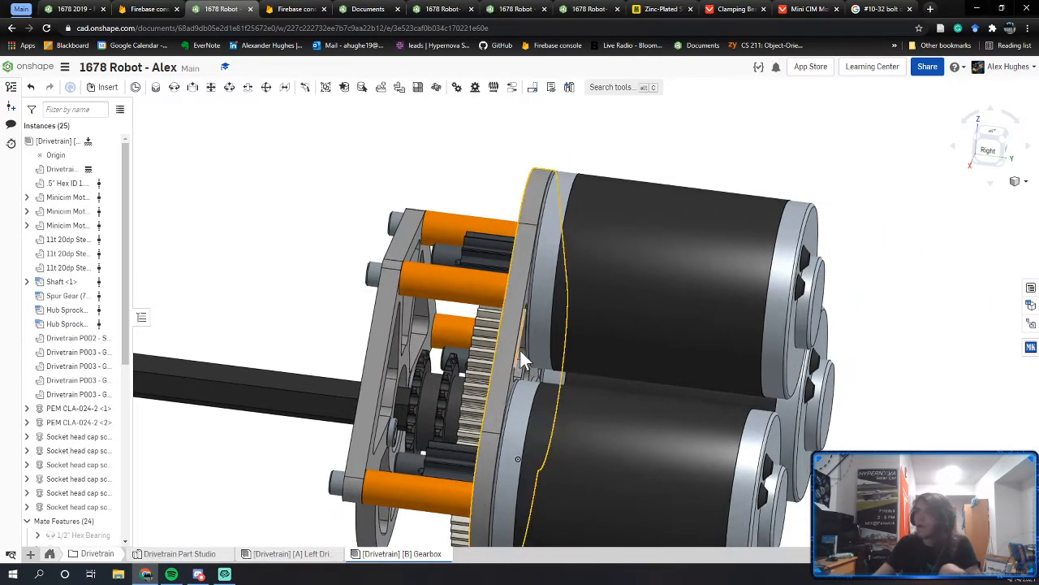
{"action": "right_click_drag", "start_coordinate": [519, 348], "coordinate": [562, 347]}
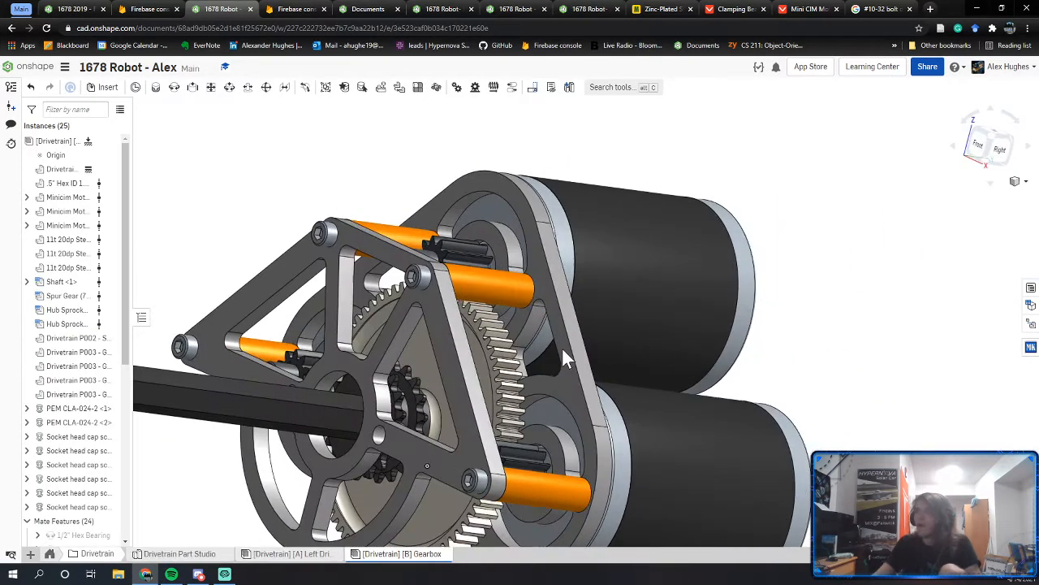
{"action": "right_click", "coordinate": [514, 284]}
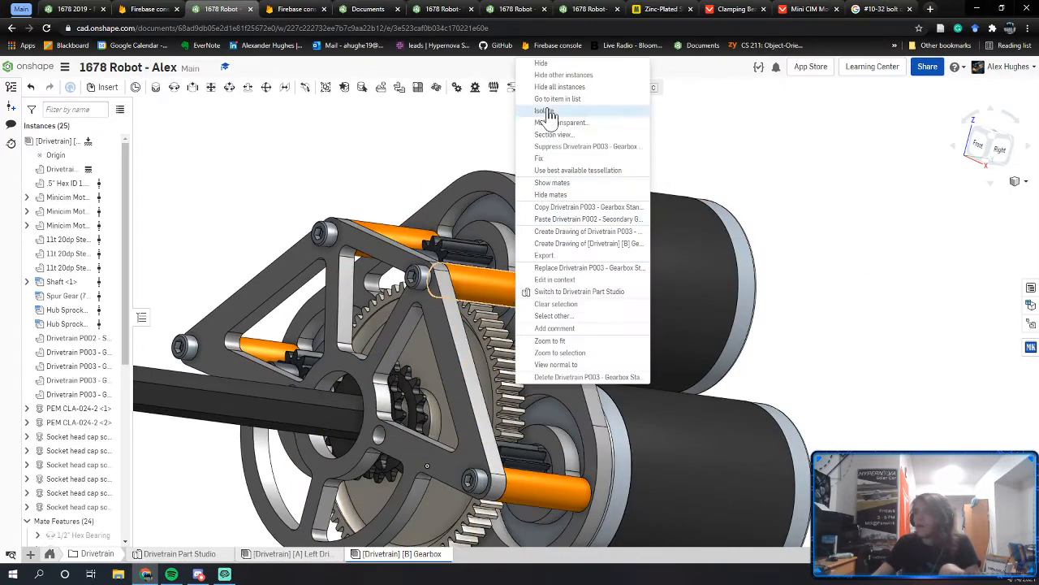
{"action": "left_click", "coordinate": [556, 64]}
Step: Inspect the exposed long socket head cap screw, then return to the 1678 Robot - Alex document
{"action": "scroll", "coordinate": [522, 284], "scroll_direction": "up", "scroll_amount": 6}
{"action": "mouse_move", "coordinate": [510, 325]}
{"action": "right_mouse_down"}
{"action": "mouse_move", "coordinate": [519, 337]}
{"action": "mouse_move", "coordinate": [516, 320]}
{"action": "right_mouse_up"}
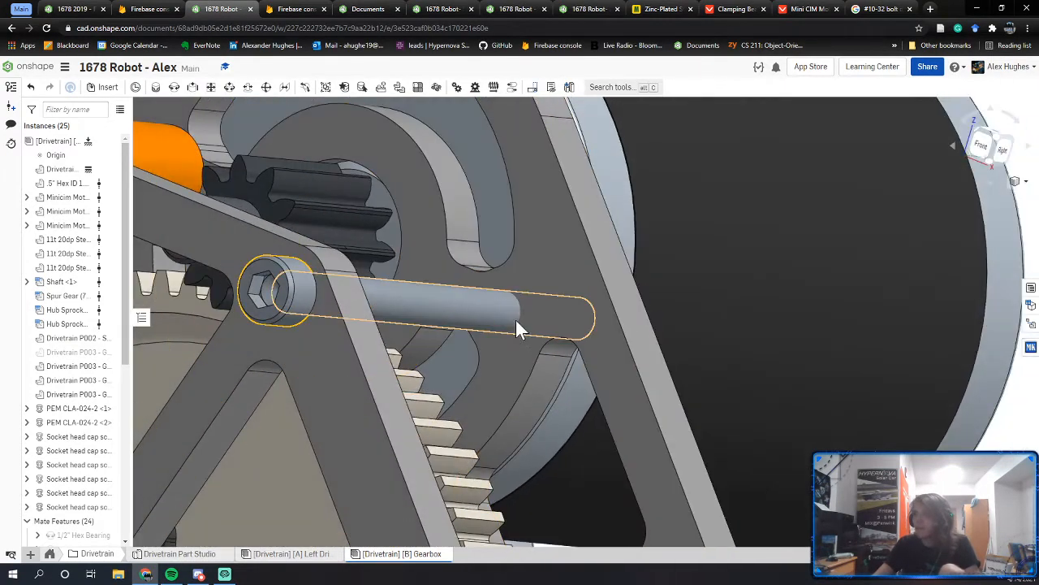
{"action": "left_click", "coordinate": [465, 307]}
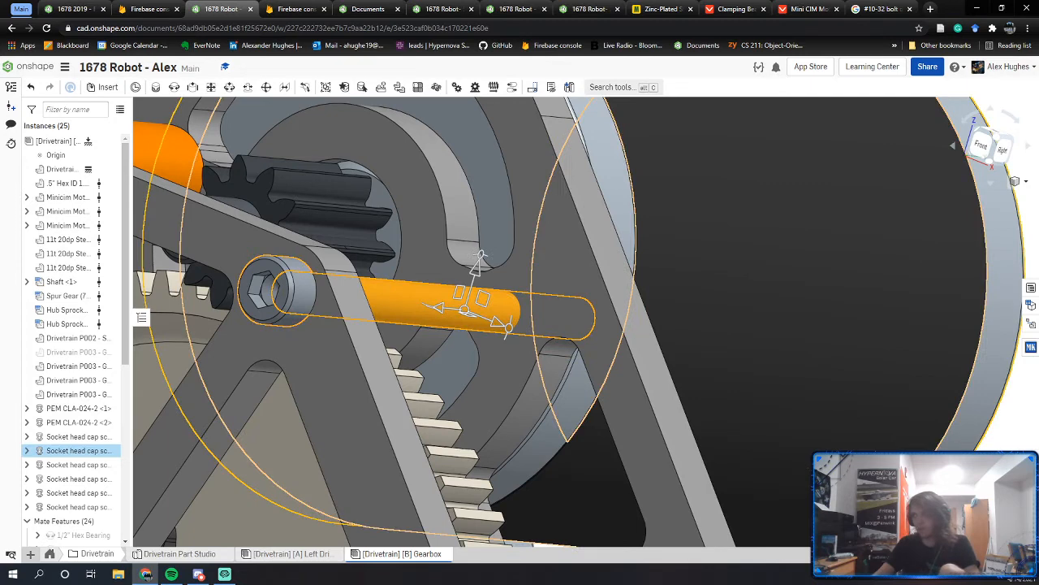
{"action": "key", "text": "space"}
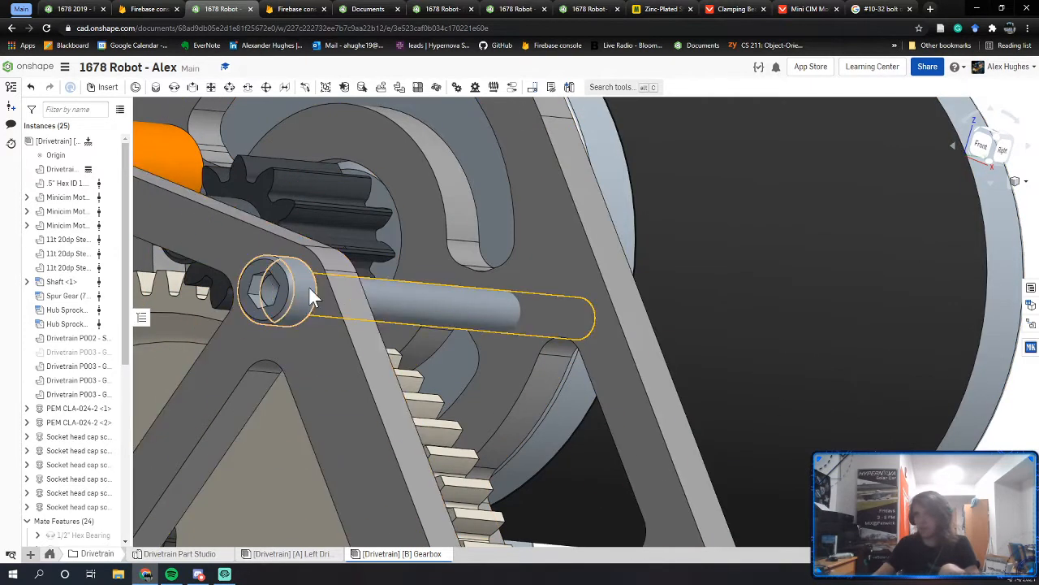
{"action": "left_click", "coordinate": [85, 9]}
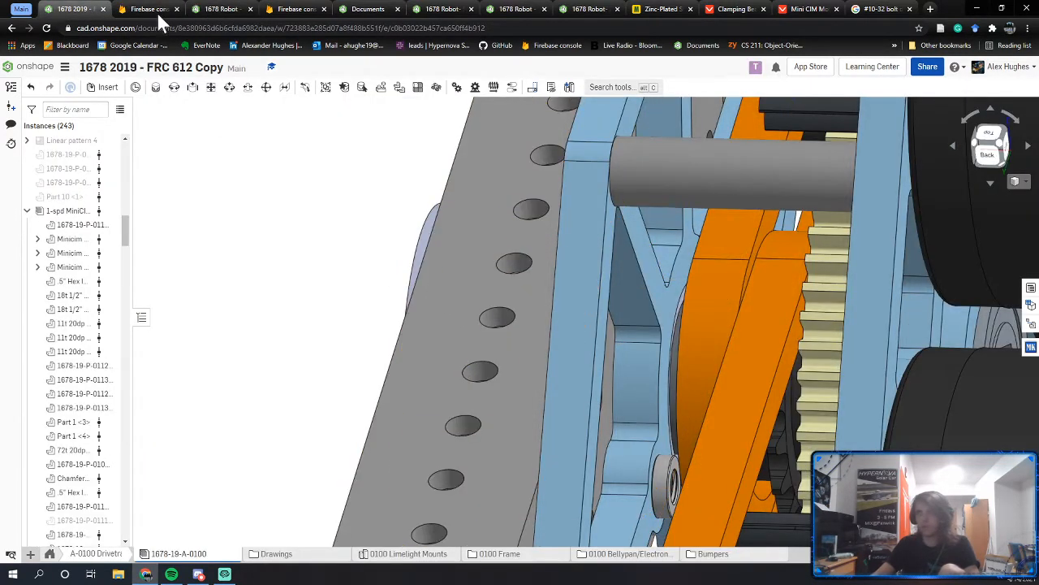
{"action": "left_click", "coordinate": [220, 9]}
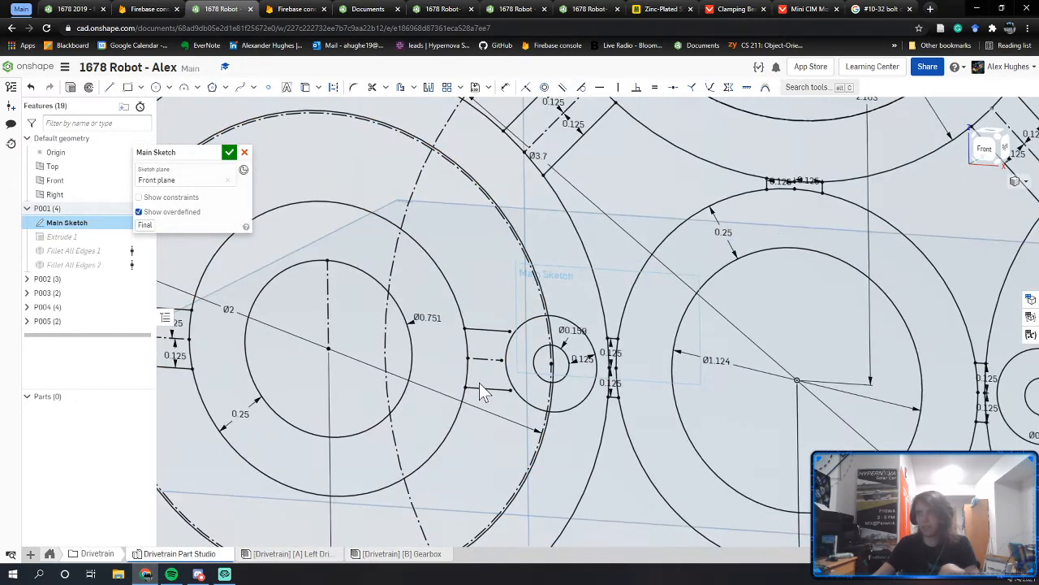
Step: Change the right small hole's diameter from Ø0.159 to Ø0.196
{"action": "right_click_drag", "start_coordinate": [479, 383], "coordinate": [430, 383]}
{"action": "middle_click_drag", "start_coordinate": [554, 390], "coordinate": [690, 401]}
{"action": "right_click_drag", "start_coordinate": [389, 390], "coordinate": [451, 387]}
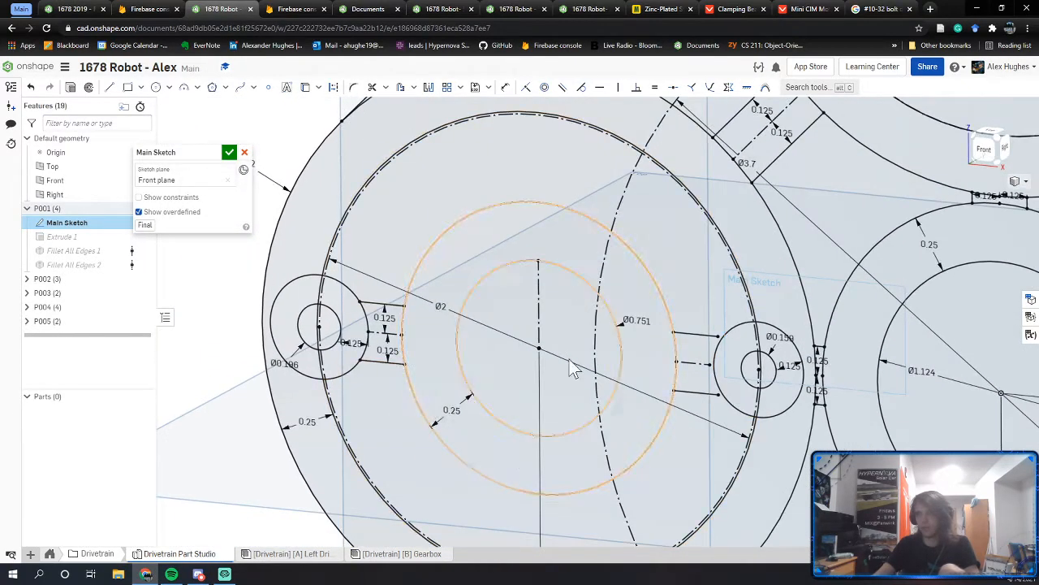
{"action": "double_click", "coordinate": [780, 338]}
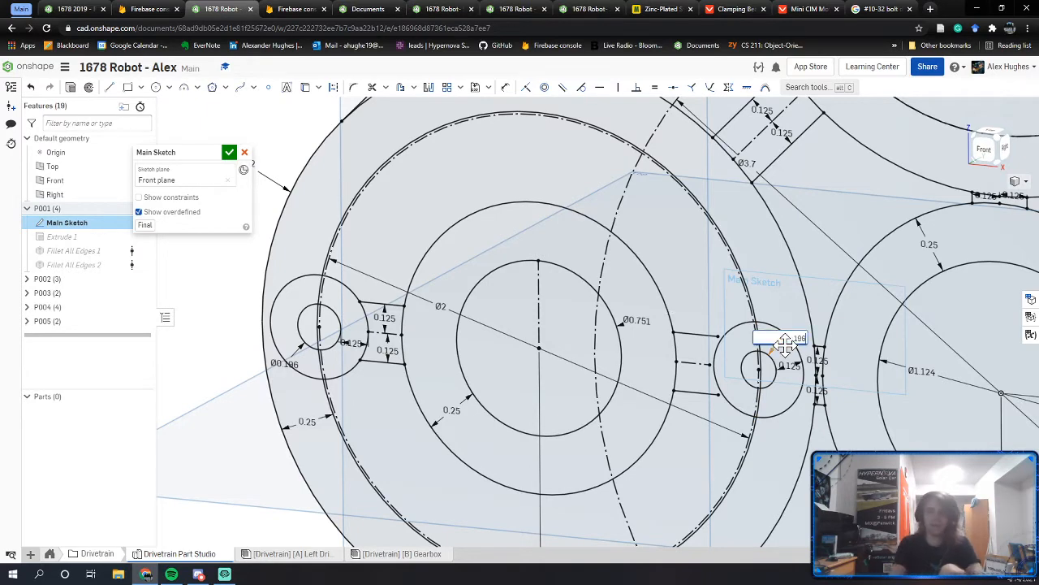
{"action": "type", "text": "0.196"}
{"action": "key", "text": "Return"}
Step: Resize the upper small hole from Ø0.159 to Ø0.196 as well
{"action": "mouse_move", "coordinate": [540, 315]}
{"action": "middle_mouse_down"}
{"action": "mouse_move", "coordinate": [539, 344]}
{"action": "mouse_move", "coordinate": [478, 454]}
{"action": "middle_mouse_up"}
{"action": "scroll", "coordinate": [580, 294], "scroll_direction": "down", "scroll_amount": 3}
{"action": "middle_click_drag", "start_coordinate": [631, 264], "coordinate": [544, 376]}
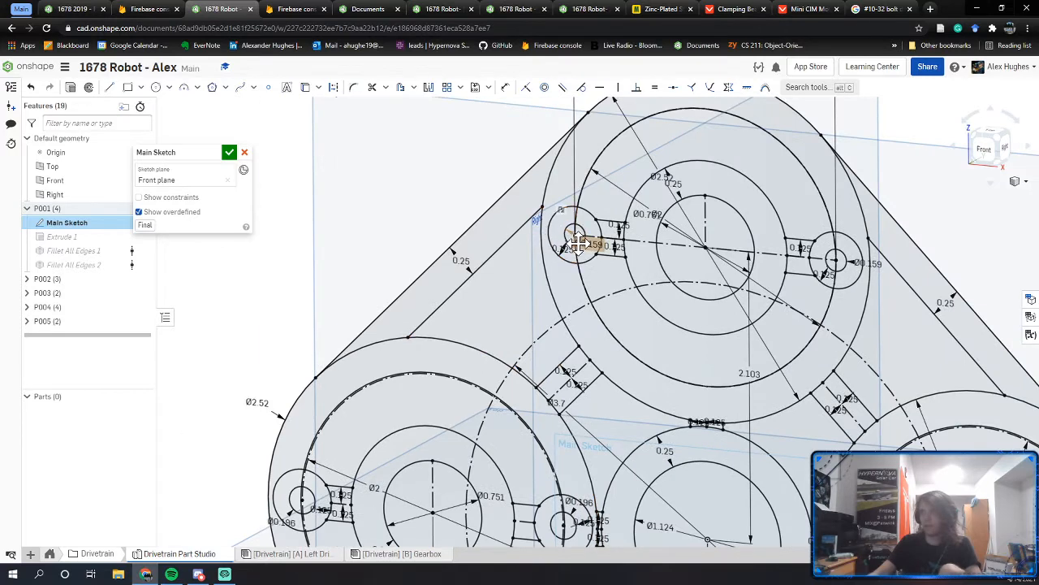
{"action": "left_click_drag", "start_coordinate": [581, 242], "coordinate": [556, 191]}
{"action": "double_click", "coordinate": [556, 192]}
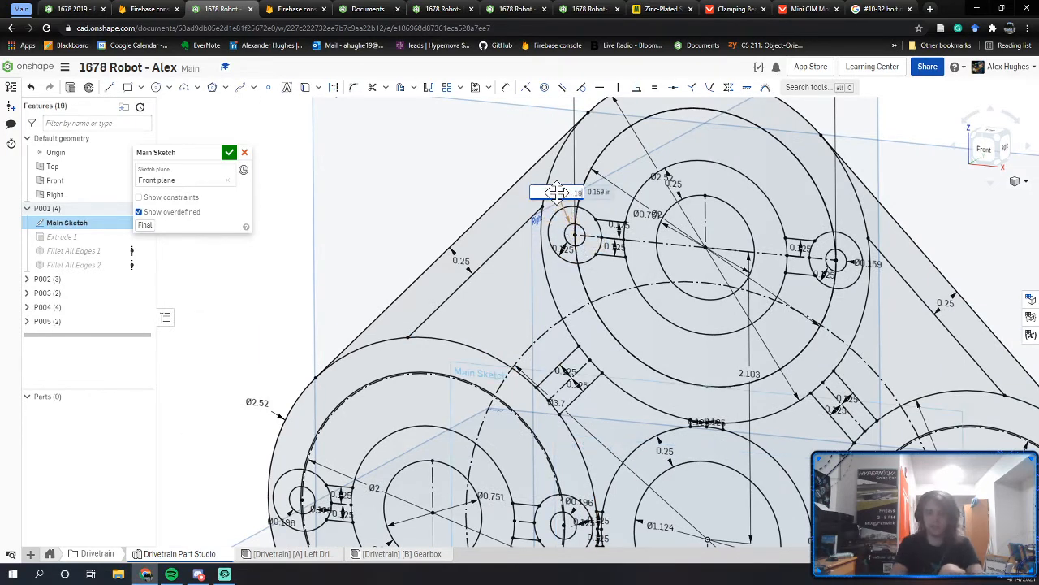
{"action": "type", "text": "6"}
{"action": "key", "text": "Return"}
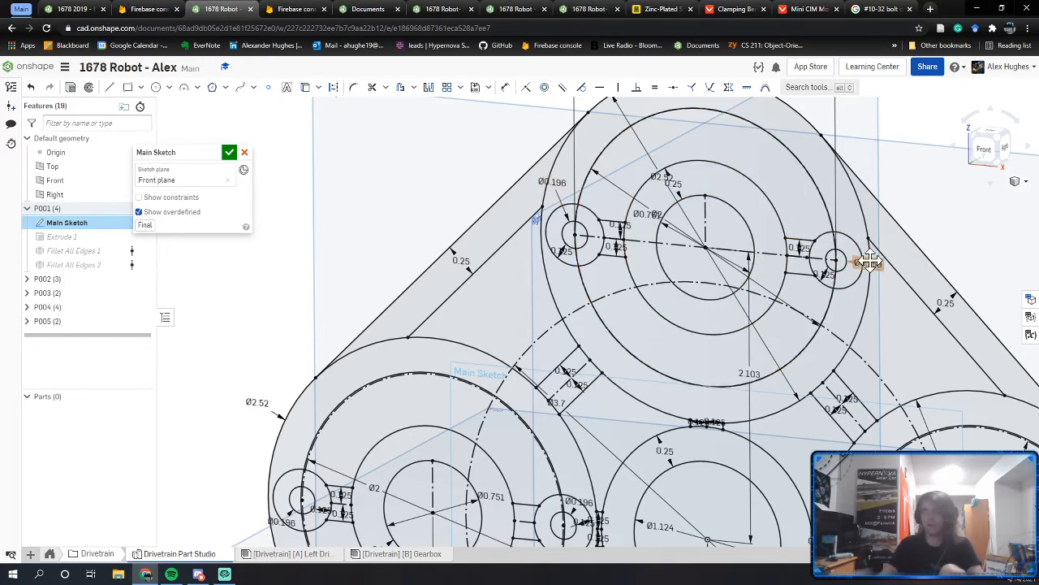
Step: Set the left small hole to Ø0.196 and finish the Main Sketch
{"action": "middle_click_drag", "start_coordinate": [967, 395], "coordinate": [587, 171]}
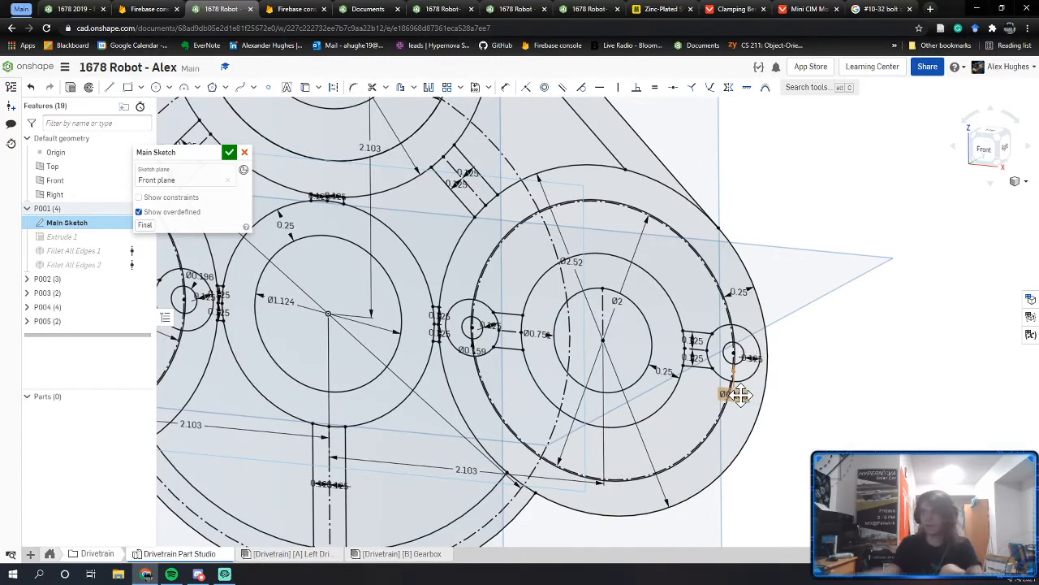
{"action": "double_click", "coordinate": [461, 364]}
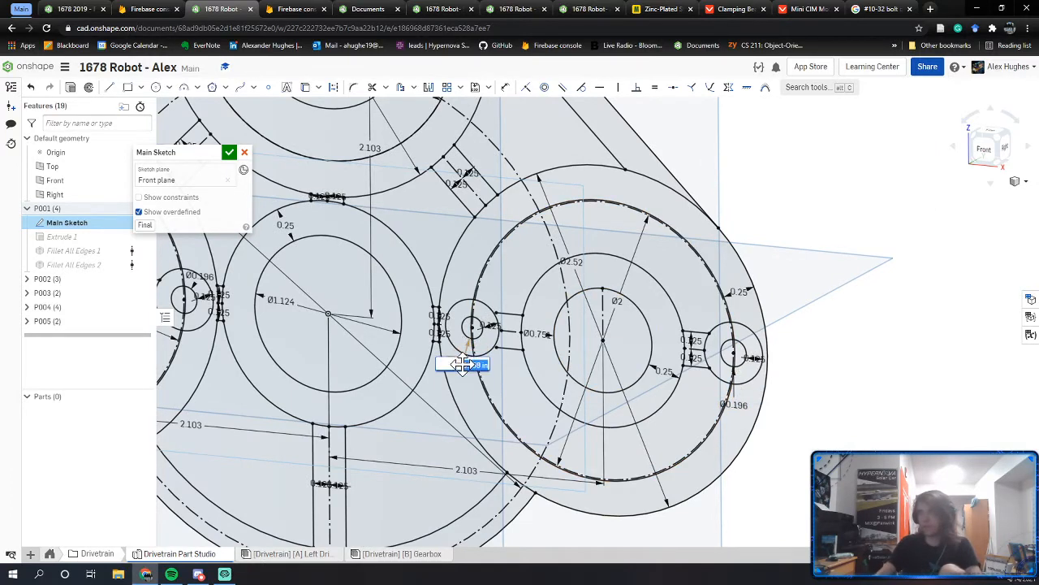
{"action": "type", "text": ".196"}
{"action": "key", "text": "Return"}
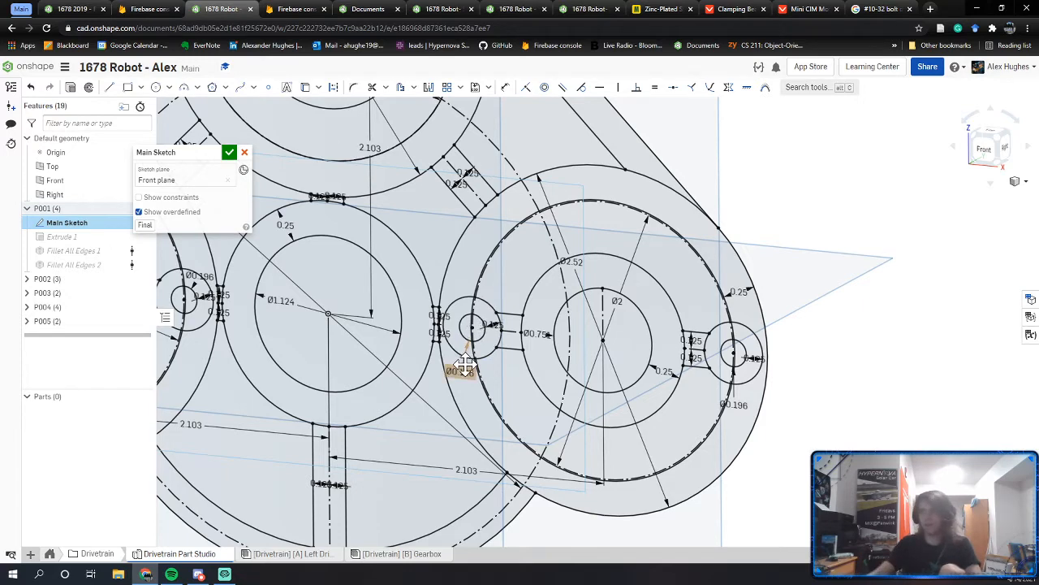
{"action": "left_click", "coordinate": [229, 152]}
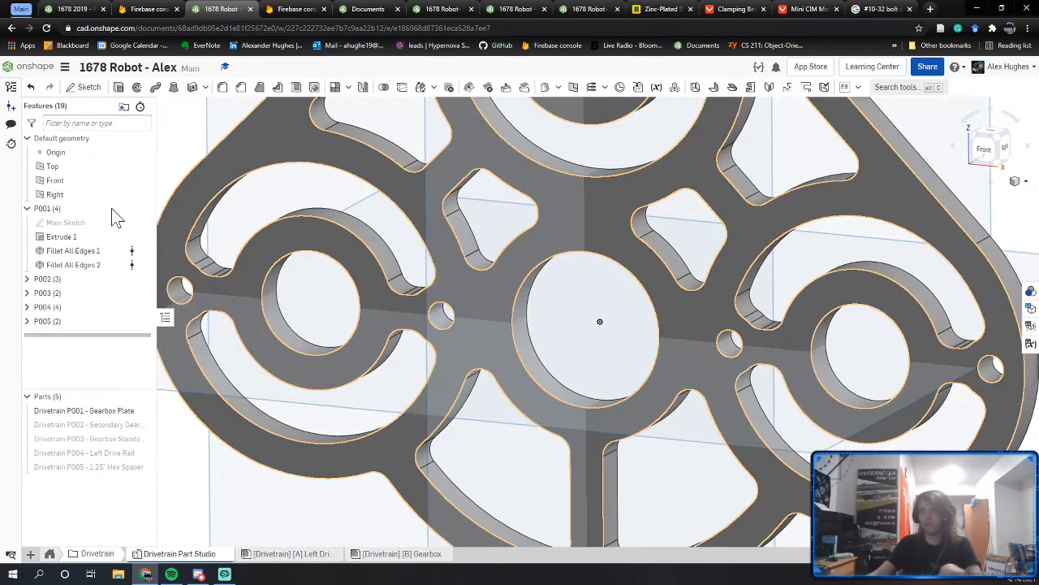
Step: Hide the Gearbox Plate (P001) and show the Secondary Gear plate (P002)
{"action": "left_click", "coordinate": [27, 207]}
{"action": "left_click", "coordinate": [27, 222]}
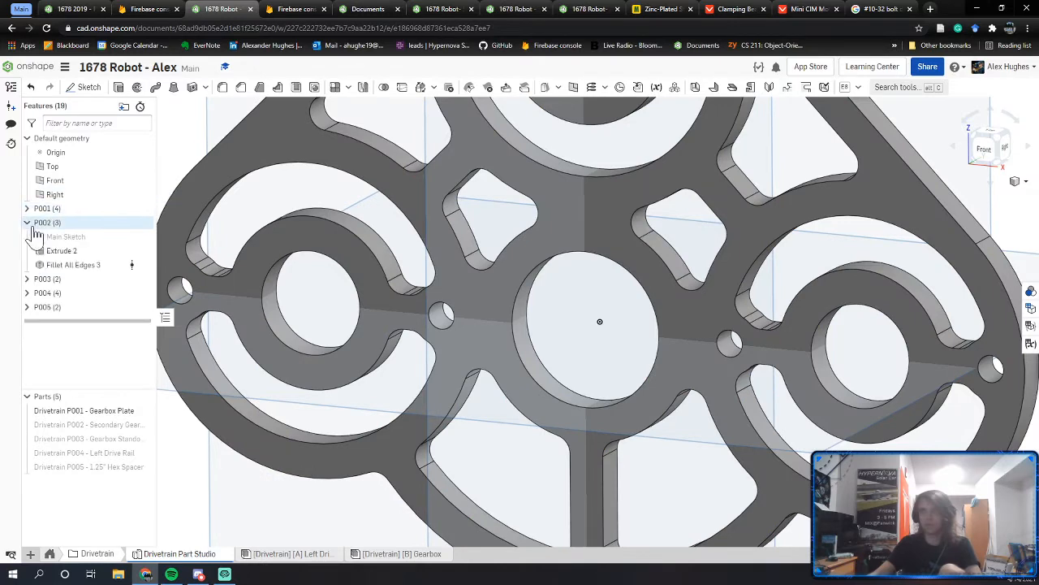
{"action": "left_click", "coordinate": [142, 411]}
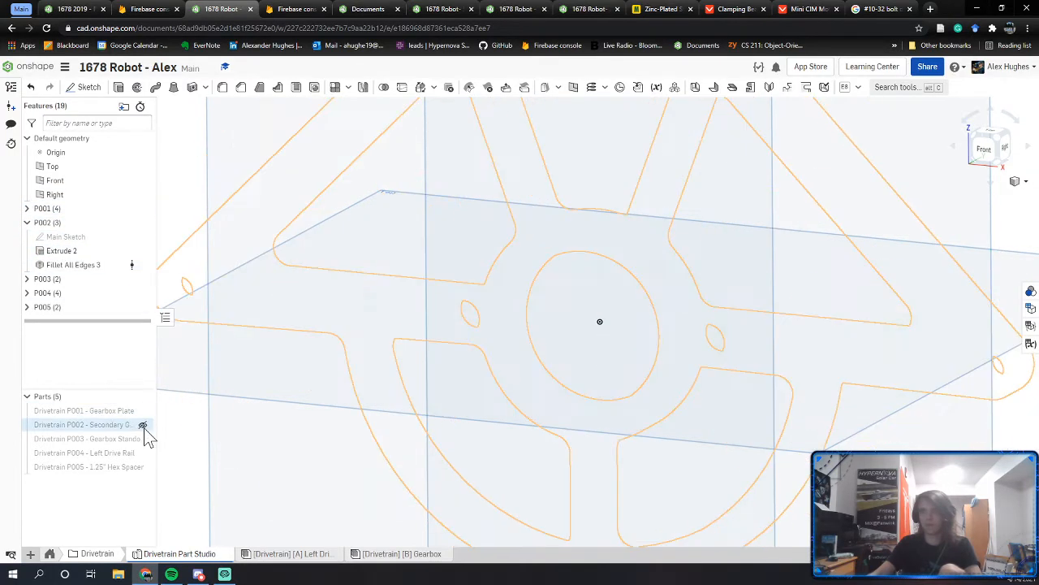
{"action": "left_click", "coordinate": [143, 425]}
Step: Open P002's Main Sketch and check the 0.125 and Ø0.191 dimensions without changing them
{"action": "double_click", "coordinate": [92, 237]}
{"action": "middle_click_drag", "start_coordinate": [213, 290], "coordinate": [274, 328]}
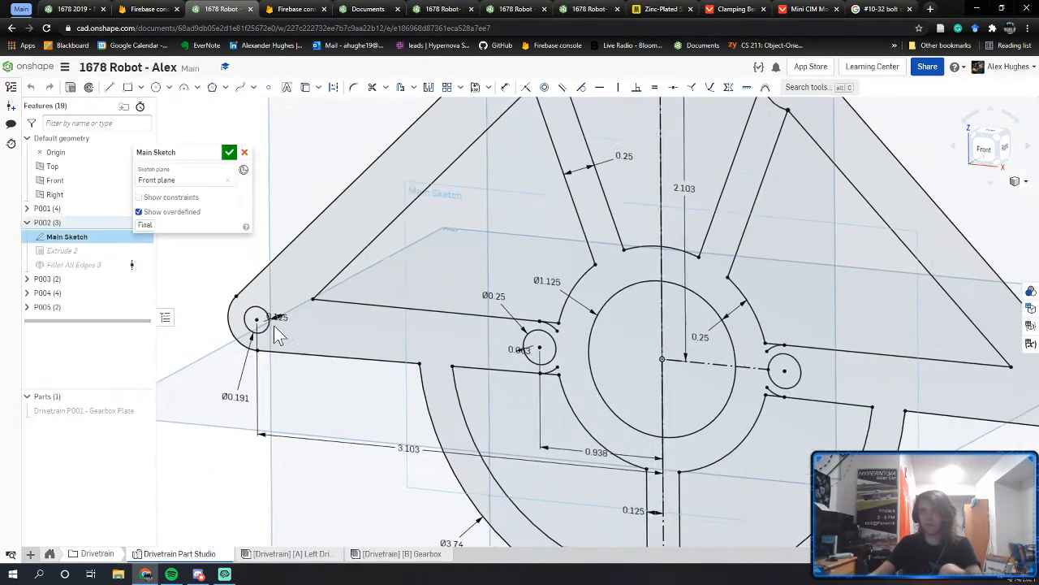
{"action": "double_click", "coordinate": [279, 317]}
{"action": "key", "text": "Escape"}
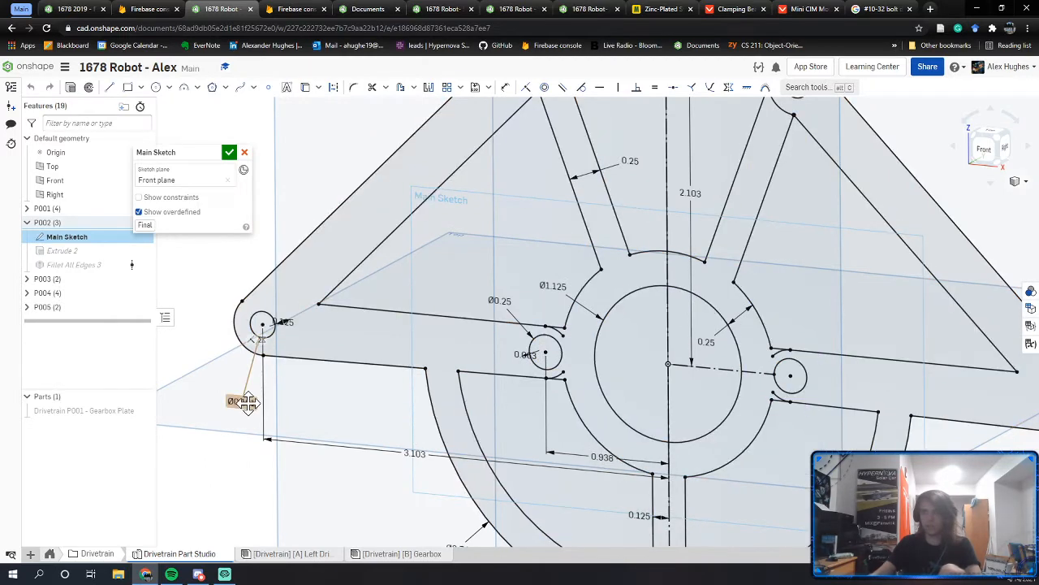
{"action": "double_click", "coordinate": [246, 401]}
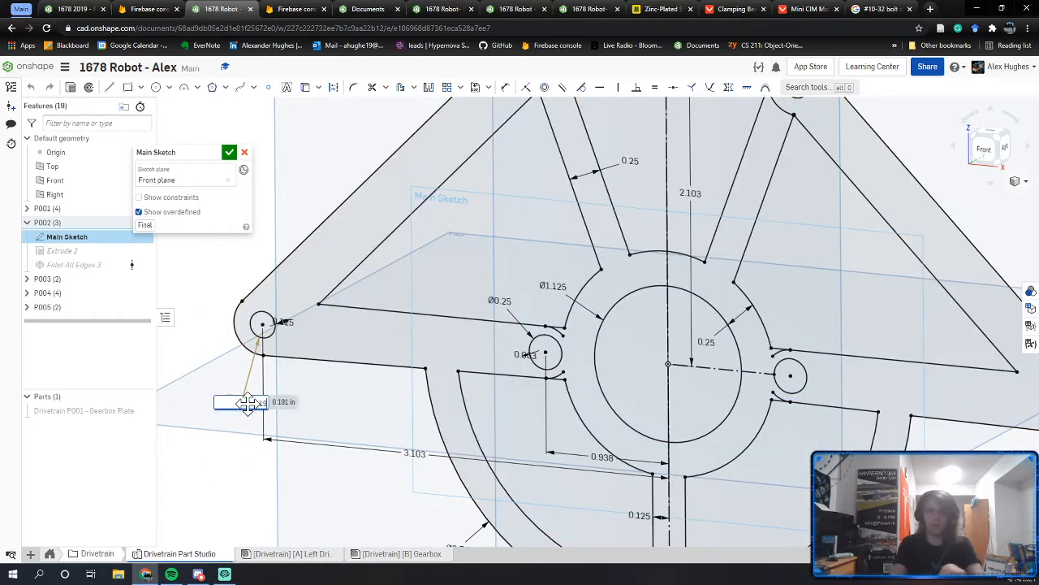
{"action": "key", "text": "Escape"}
Step: Confirm the top bar's other hole stays Ø0.191 and accept the P002 sketch
{"action": "middle_click_drag", "start_coordinate": [441, 251], "coordinate": [343, 492]}
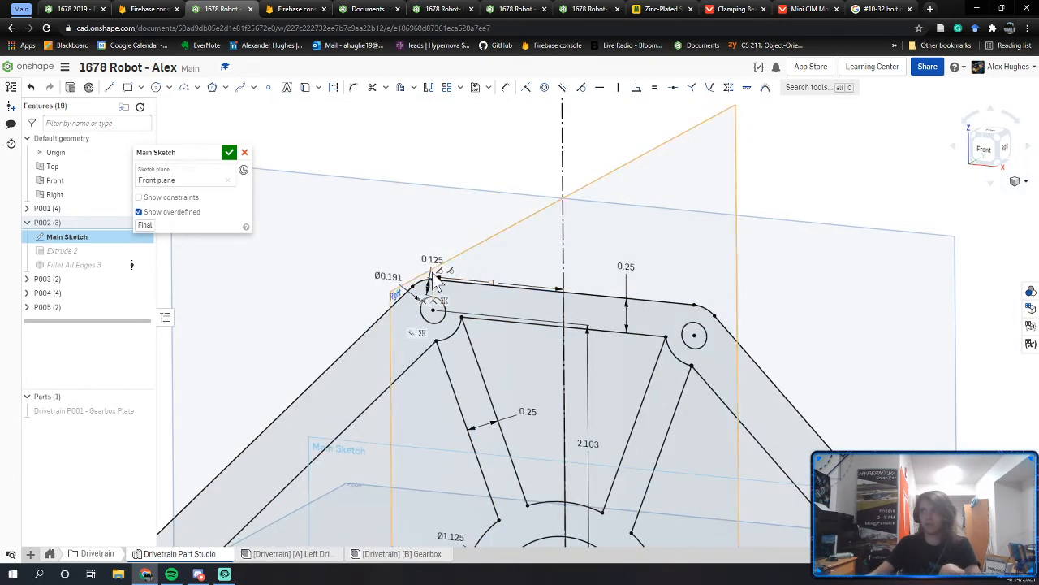
{"action": "double_click", "coordinate": [389, 276]}
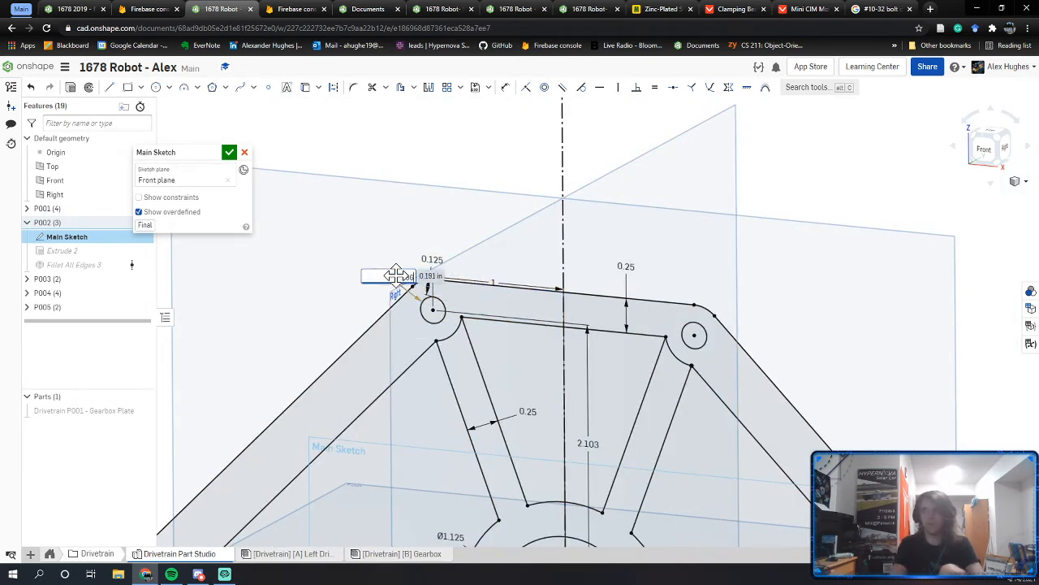
{"action": "key", "text": "Escape"}
{"action": "mouse_move", "coordinate": [796, 538]}
{"action": "middle_mouse_down"}
{"action": "mouse_move", "coordinate": [611, 436]}
{"action": "mouse_move", "coordinate": [703, 225]}
{"action": "middle_mouse_up"}
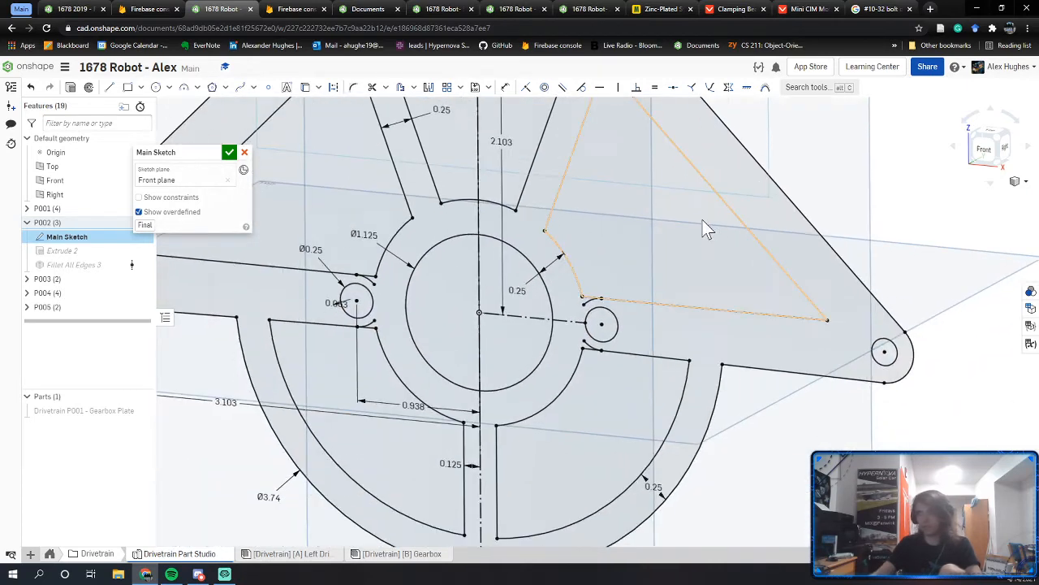
{"action": "left_click", "coordinate": [229, 152]}
{"action": "mouse_move", "coordinate": [385, 289]}
{"action": "right_mouse_down"}
{"action": "mouse_move", "coordinate": [480, 325]}
{"action": "mouse_move", "coordinate": [630, 277]}
{"action": "mouse_move", "coordinate": [451, 304]}
{"action": "right_mouse_up"}
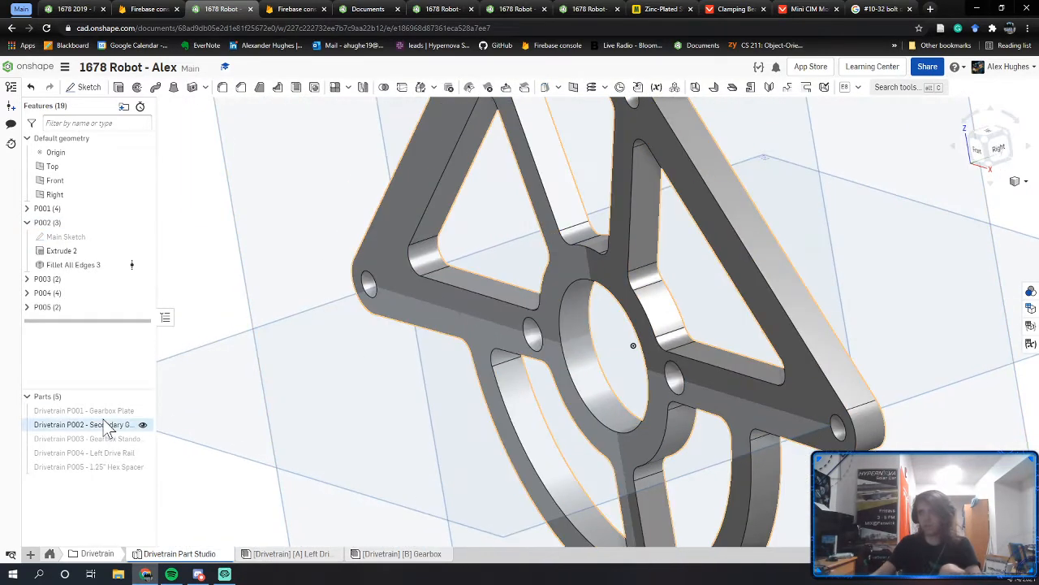
Step: Rerun the interference check on the Gearbox assembly and review the flagged 72T spur gear
{"action": "left_click", "coordinate": [27, 222]}
{"action": "left_click", "coordinate": [365, 557]}
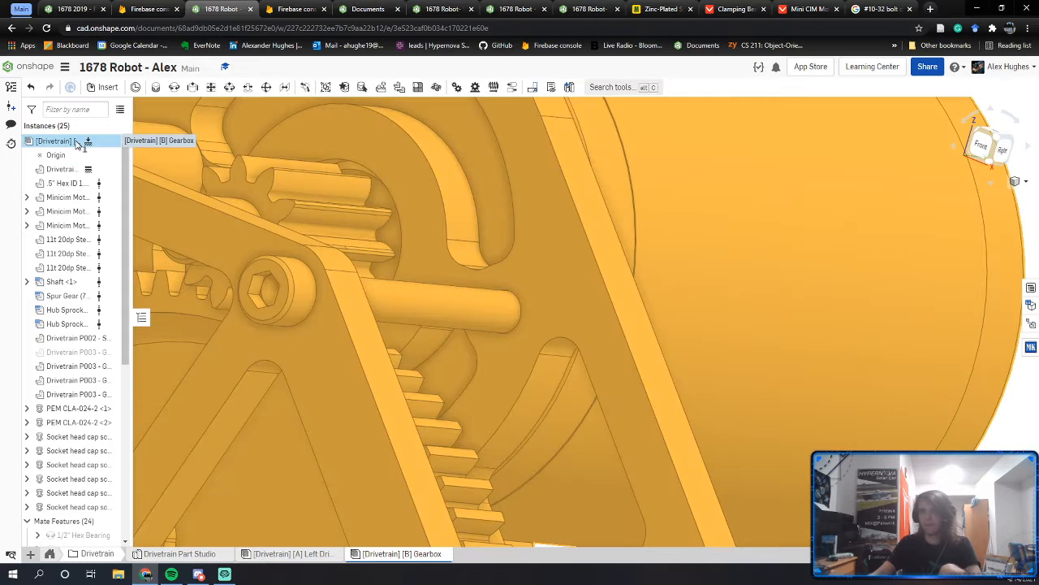
{"action": "right_click", "coordinate": [75, 143]}
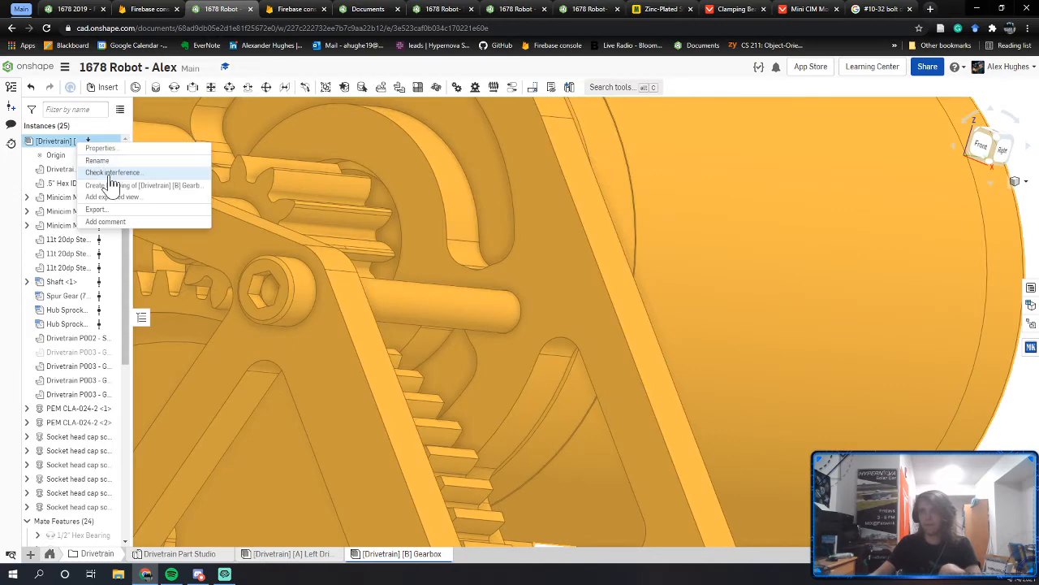
{"action": "left_click", "coordinate": [109, 181]}
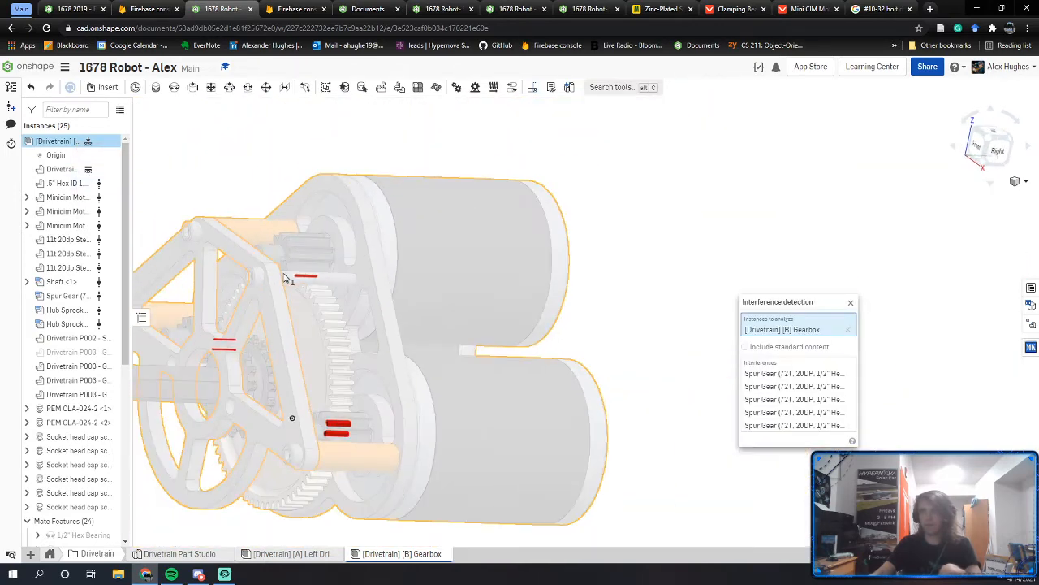
{"action": "right_click_drag", "start_coordinate": [284, 279], "coordinate": [543, 321]}
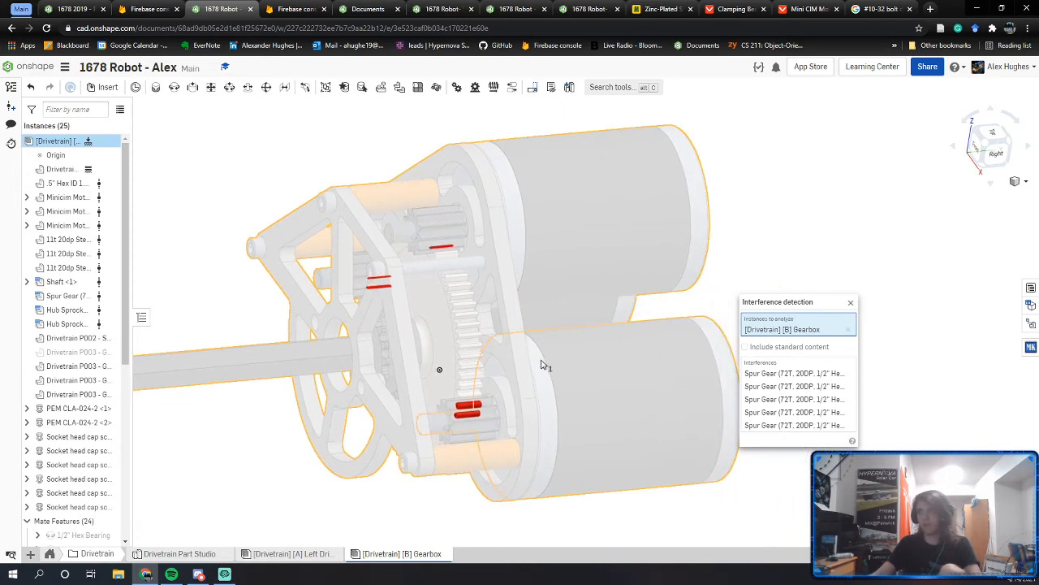
{"action": "right_click_drag", "start_coordinate": [490, 378], "coordinate": [467, 376]}
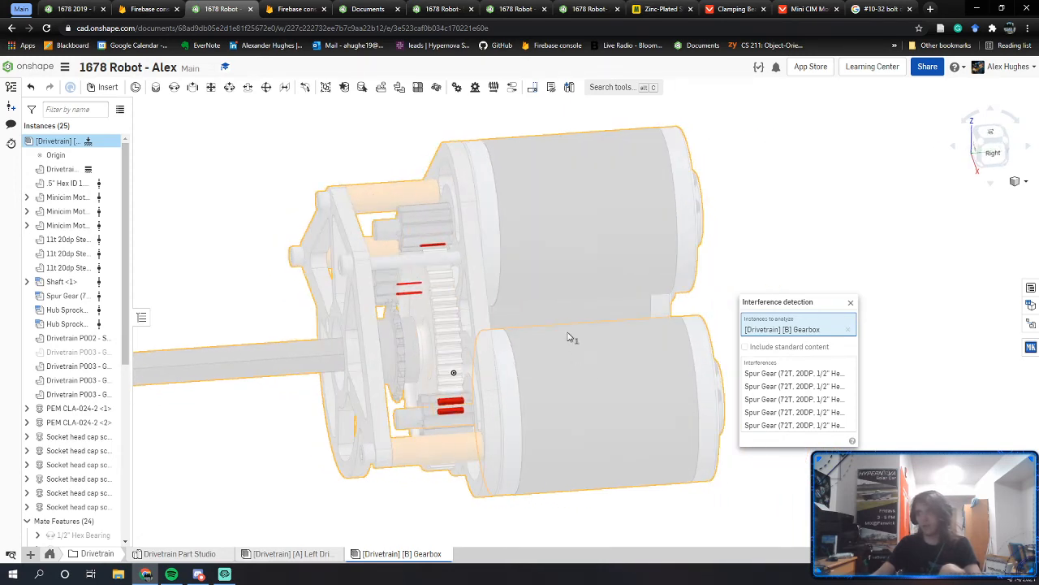
{"action": "key", "text": "Escape"}
Step: Make the spur gear transparent and zoom in on the spacer and cap screw behind it
{"action": "right_click", "coordinate": [449, 361]}
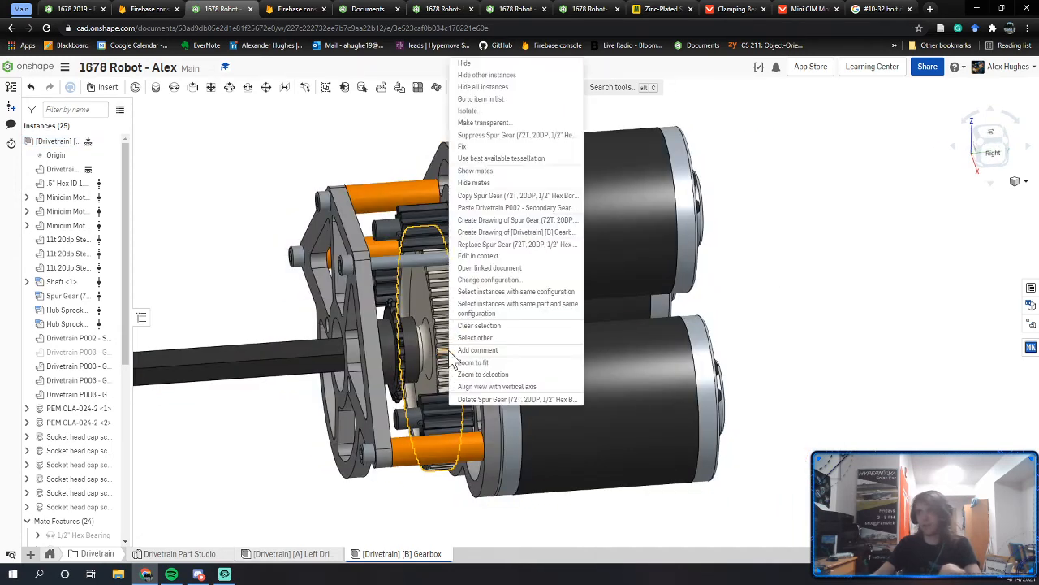
{"action": "left_click", "coordinate": [483, 123]}
{"action": "scroll", "coordinate": [461, 384], "scroll_direction": "up", "scroll_amount": 10}
{"action": "scroll", "coordinate": [461, 384], "scroll_direction": "up", "scroll_amount": 3}
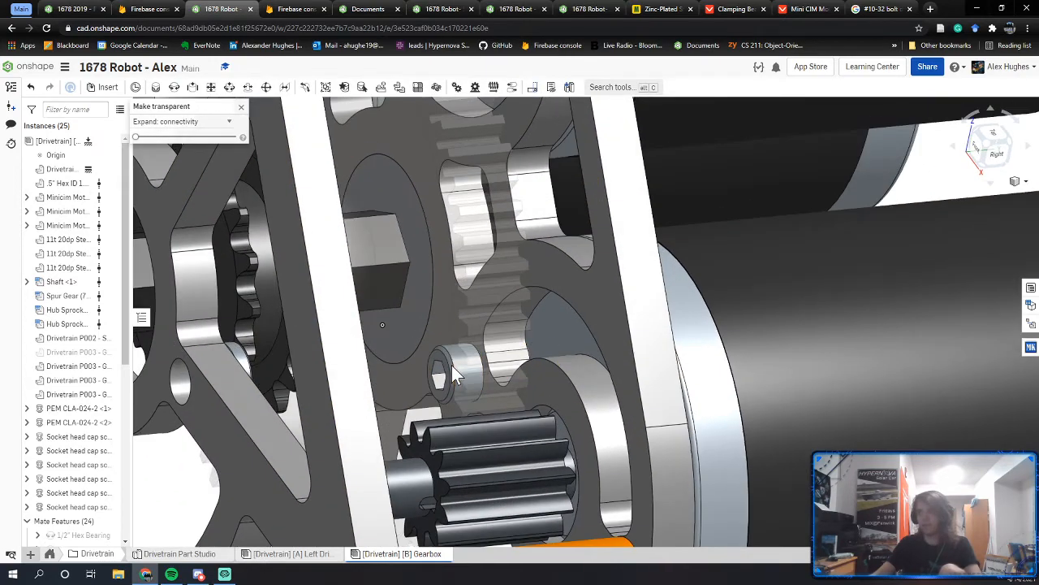
{"action": "scroll", "coordinate": [461, 368], "scroll_direction": "up", "scroll_amount": 2}
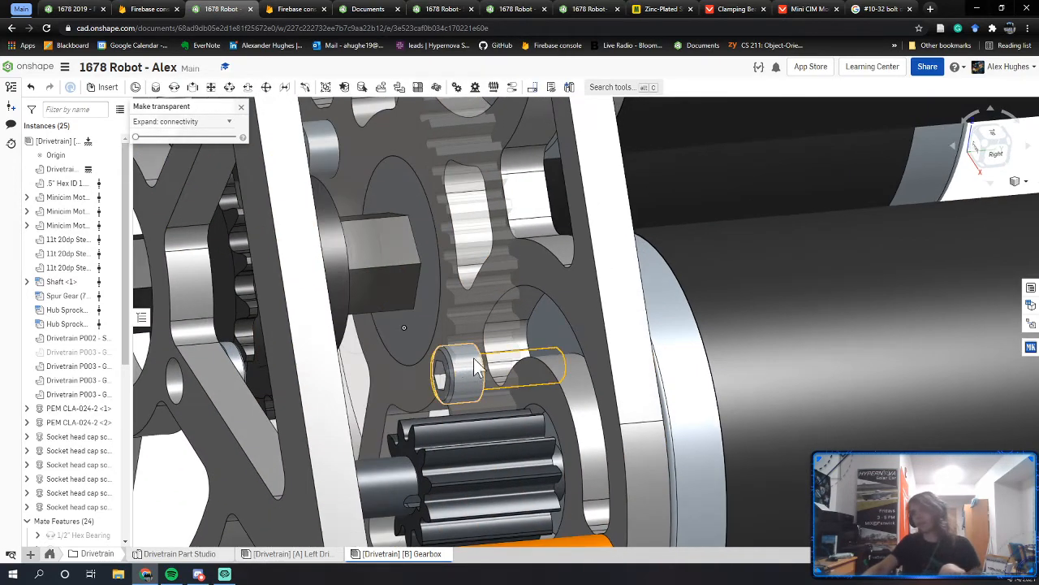
{"action": "middle_click_drag", "start_coordinate": [460, 341], "coordinate": [461, 367]}
{"action": "right_click_drag", "start_coordinate": [461, 368], "coordinate": [452, 396]}
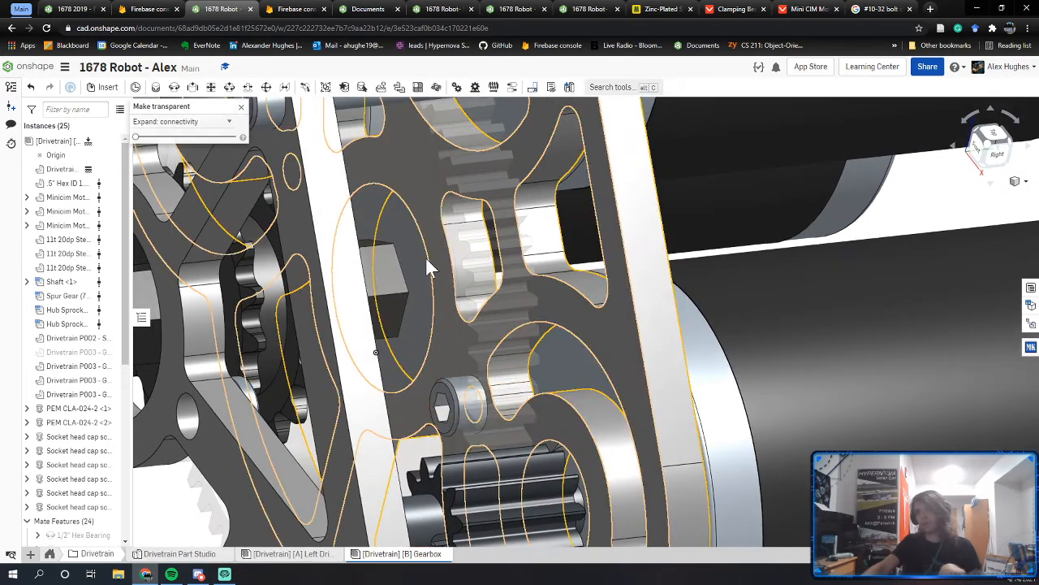
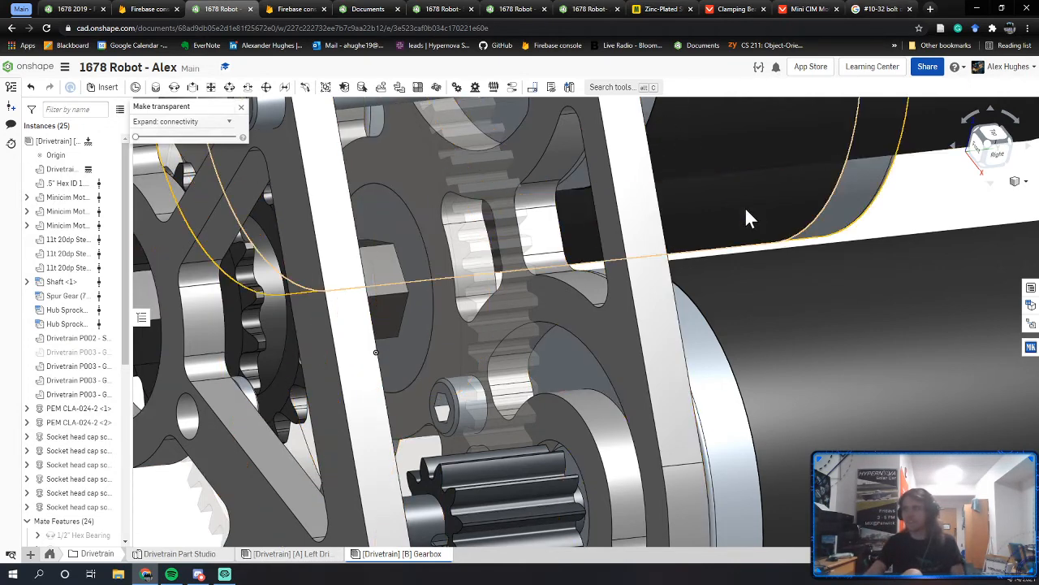
Step: Close the transparency panel and orbit around the gearbox's gears and plates to side-on angles
{"action": "right_click_drag", "start_coordinate": [745, 207], "coordinate": [732, 236]}
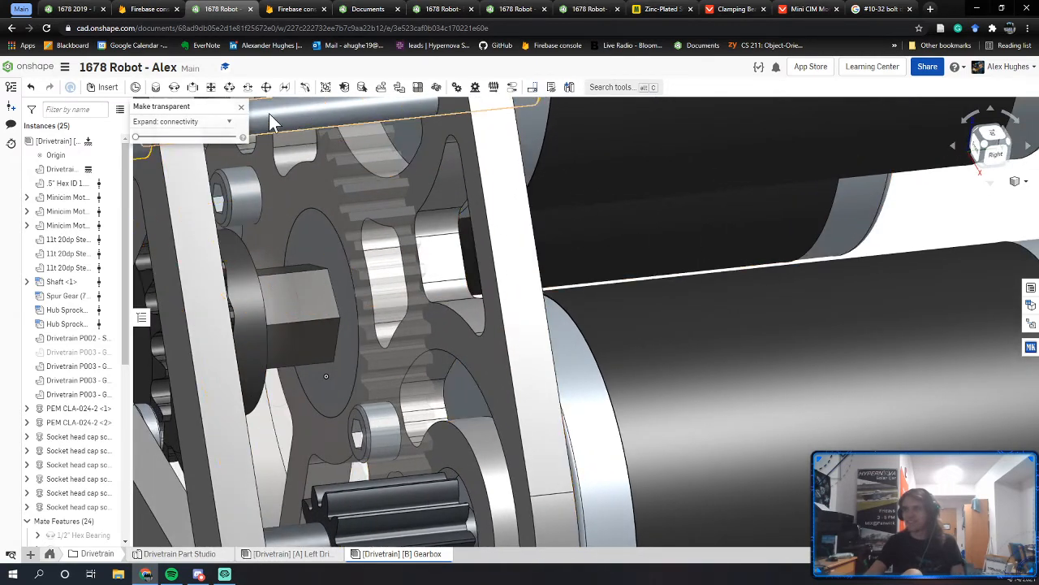
{"action": "left_click", "coordinate": [240, 106]}
{"action": "scroll", "coordinate": [314, 216], "scroll_direction": "down", "scroll_amount": 3}
{"action": "middle_click_drag", "start_coordinate": [313, 216], "coordinate": [662, 303]}
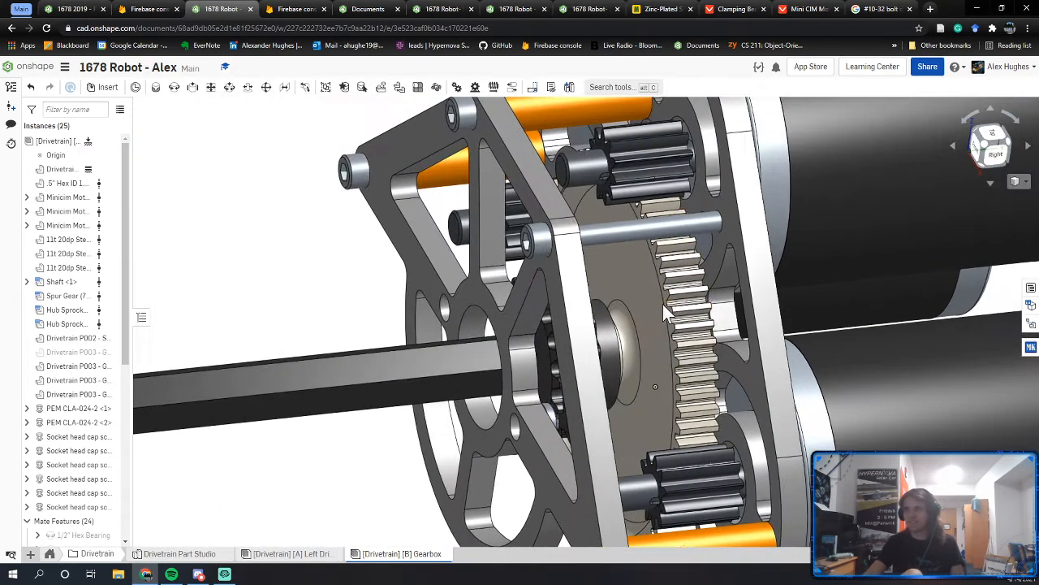
{"action": "right_click_drag", "start_coordinate": [662, 304], "coordinate": [614, 268]}
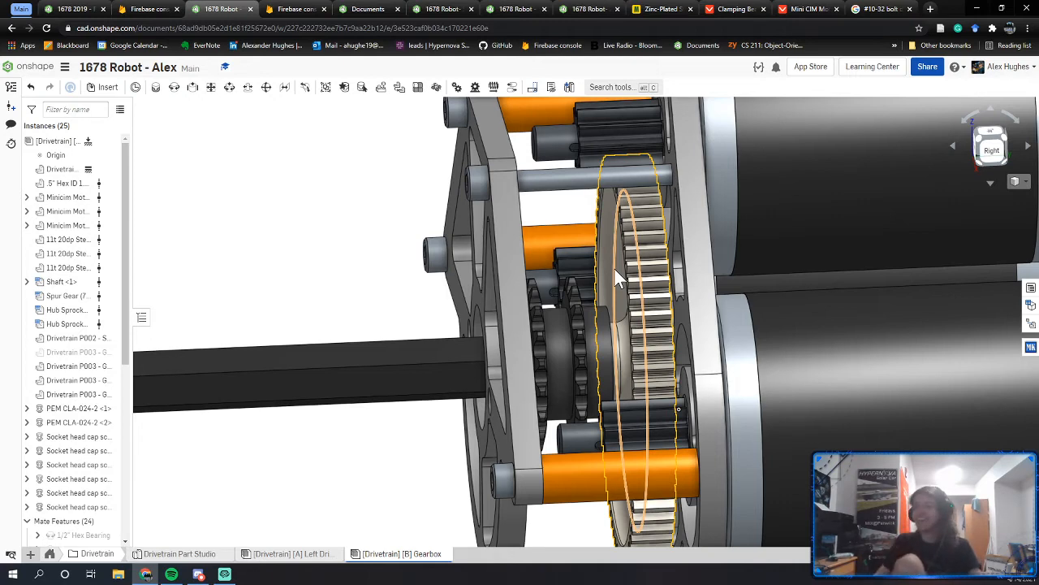
{"action": "right_click_drag", "start_coordinate": [686, 164], "coordinate": [551, 297]}
{"action": "right_click_drag", "start_coordinate": [628, 211], "coordinate": [525, 310]}
{"action": "right_click_drag", "start_coordinate": [512, 349], "coordinate": [426, 337]}
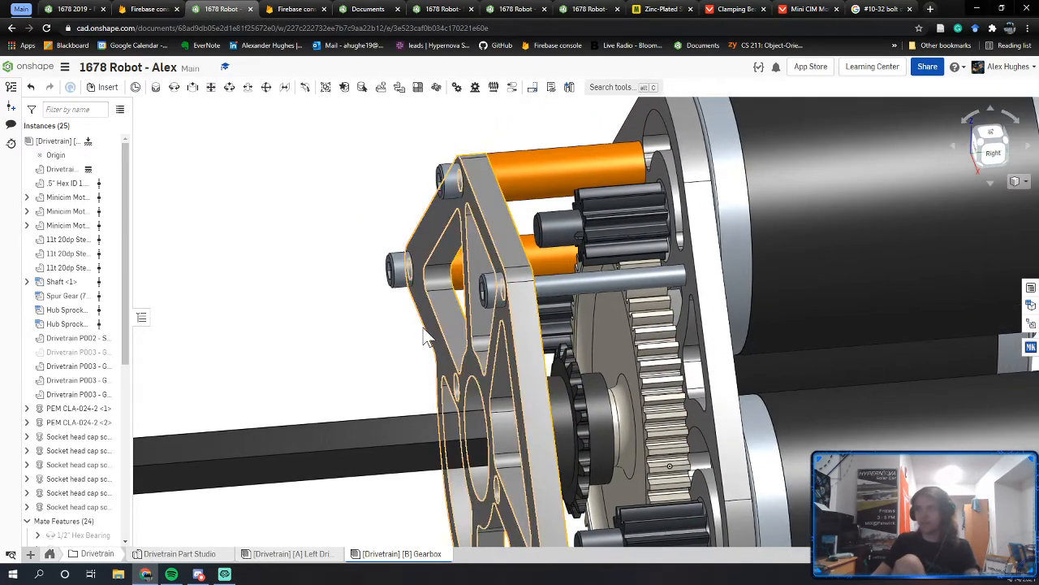
Step: Zoom to fit the whole gearbox, then bring up the top-level assembly's context menu
{"action": "right_click", "coordinate": [340, 278]}
{"action": "left_click", "coordinate": [365, 304]}
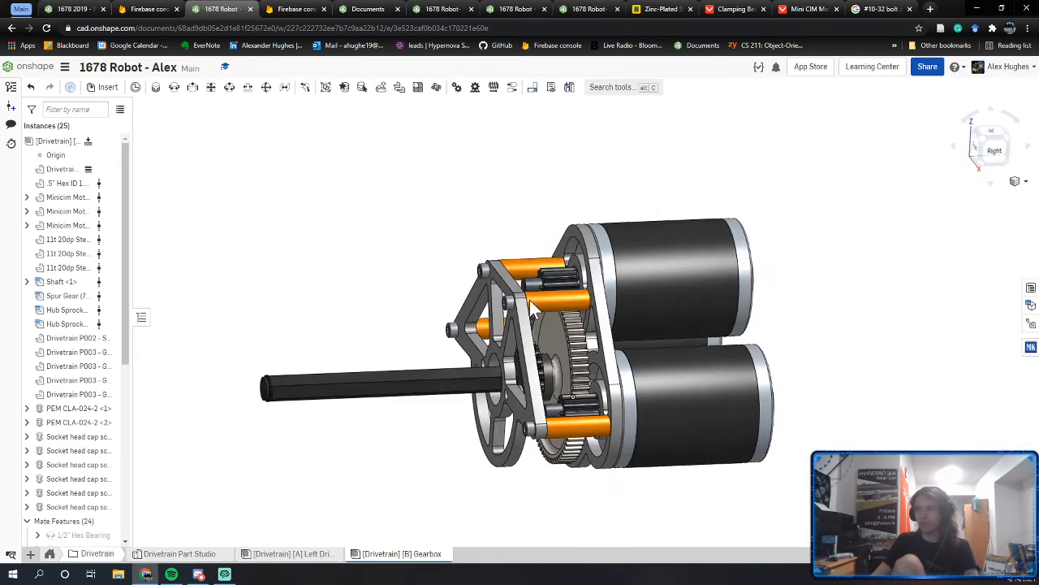
{"action": "right_click_drag", "start_coordinate": [529, 299], "coordinate": [542, 286]}
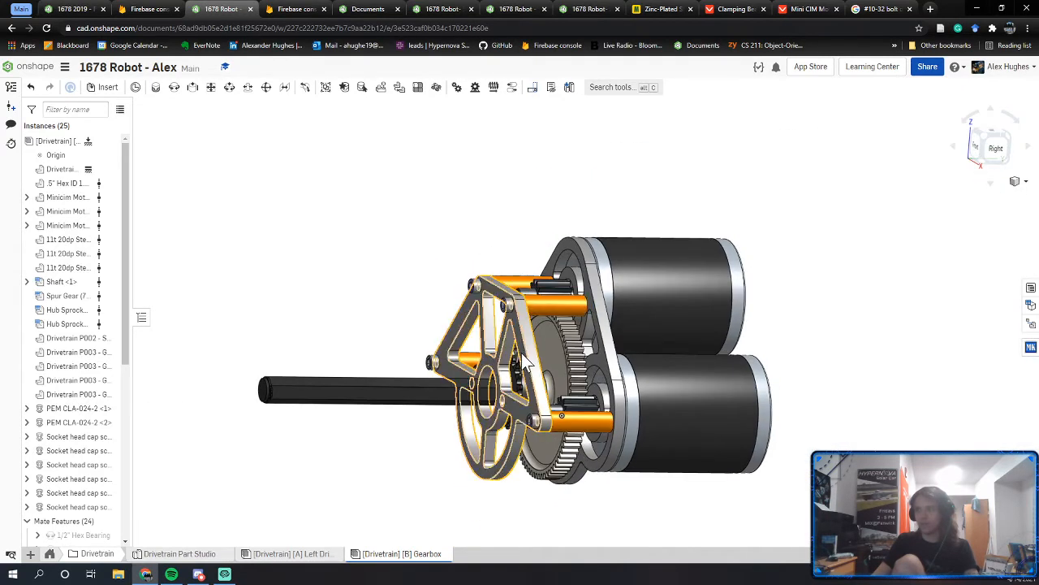
{"action": "right_click", "coordinate": [75, 146]}
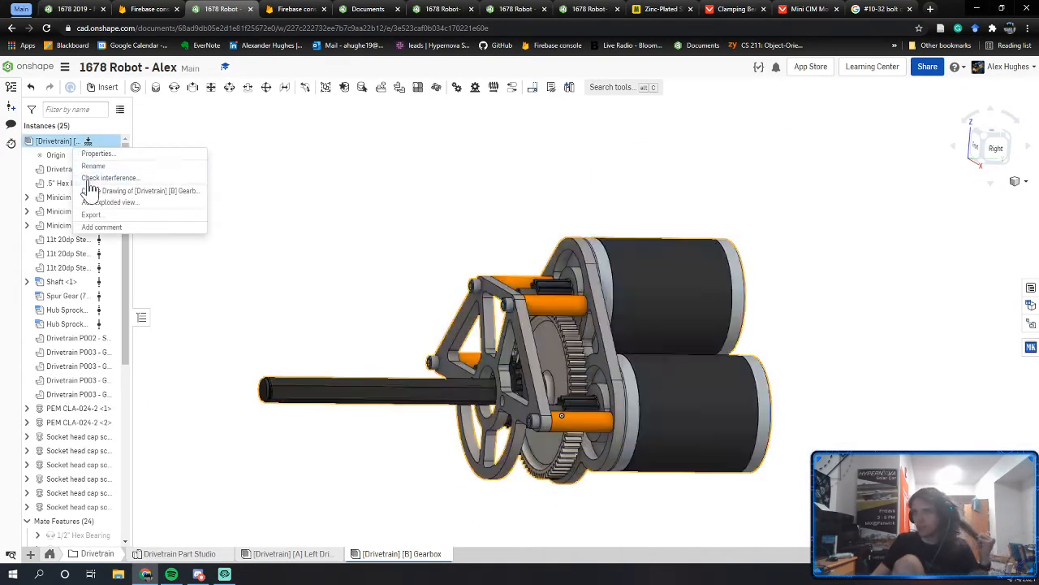
Step: Run Check interference on the gearbox and review the spur gear results, then open the Left Drive Rail assembly
{"action": "left_click", "coordinate": [96, 178]}
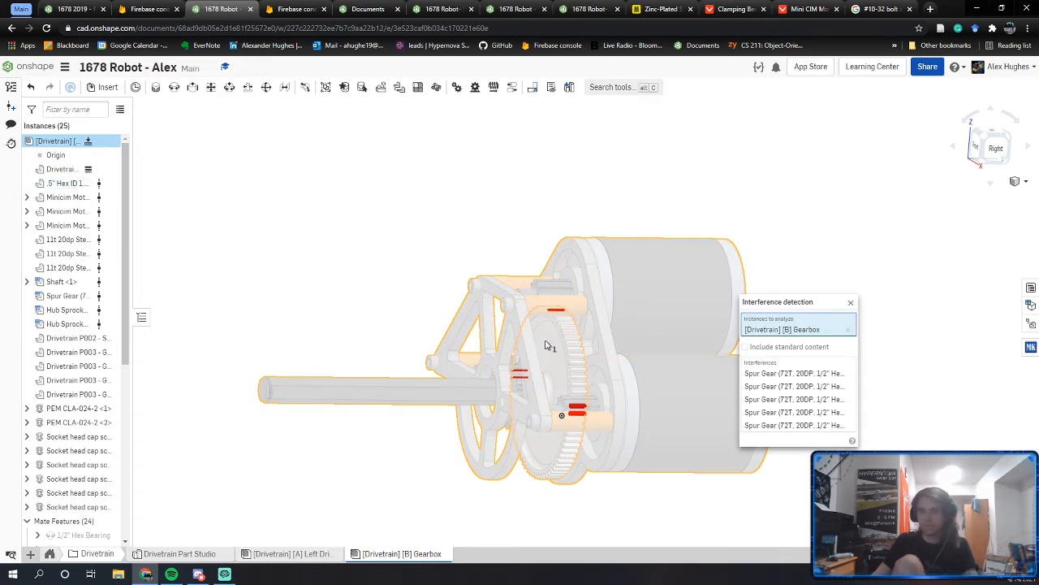
{"action": "left_click", "coordinate": [851, 303]}
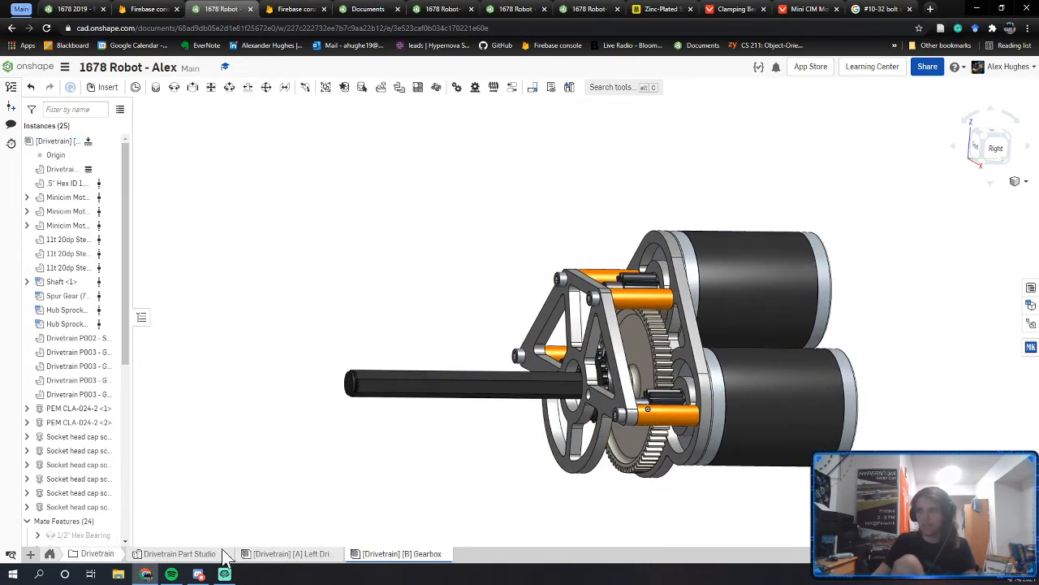
{"action": "left_click", "coordinate": [268, 556]}
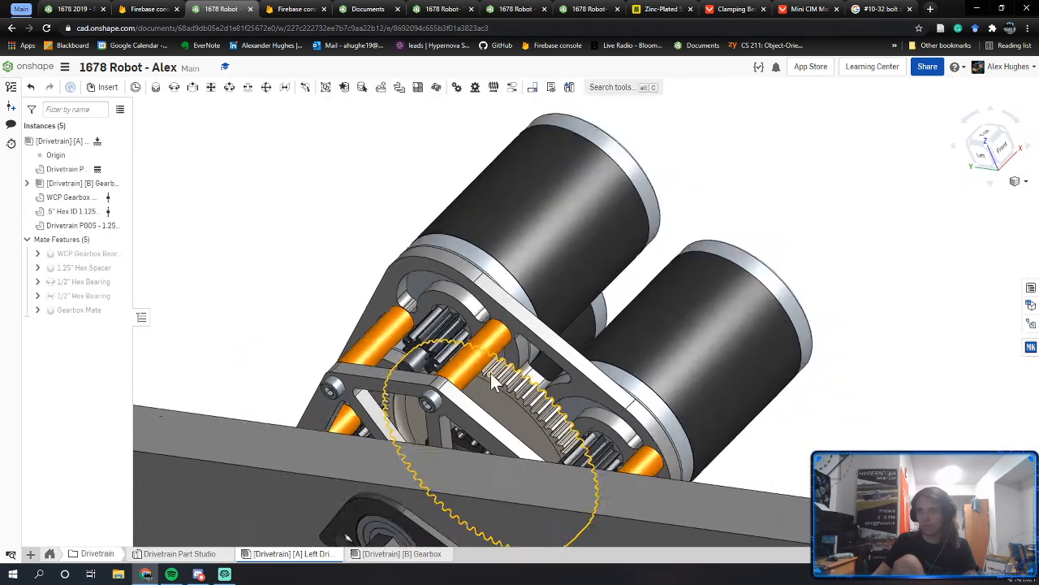
Step: Run an interference check on the Left Drive Rail with standard content included
{"action": "left_click", "coordinate": [1006, 132]}
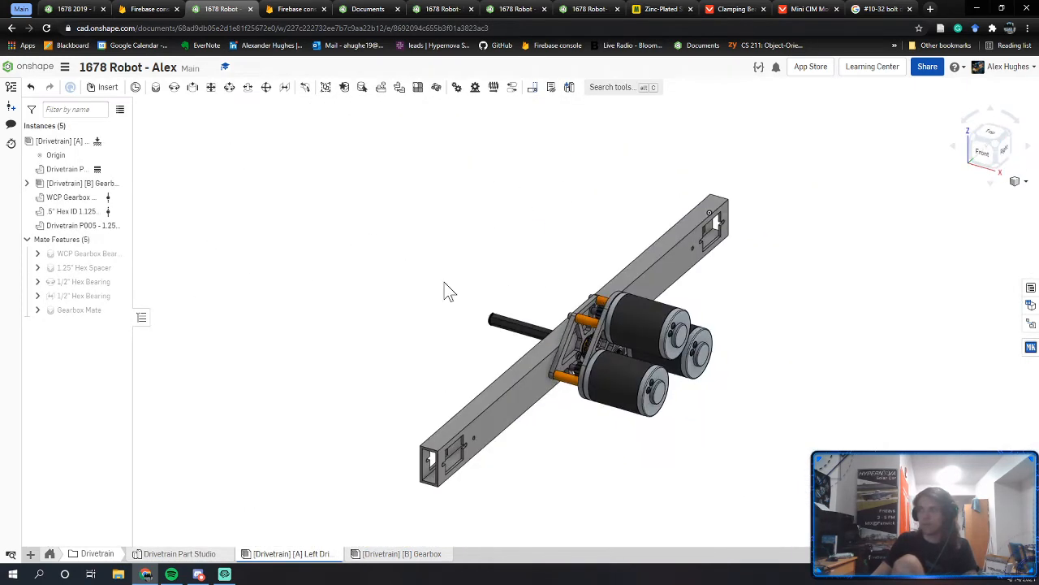
{"action": "right_click", "coordinate": [99, 144]}
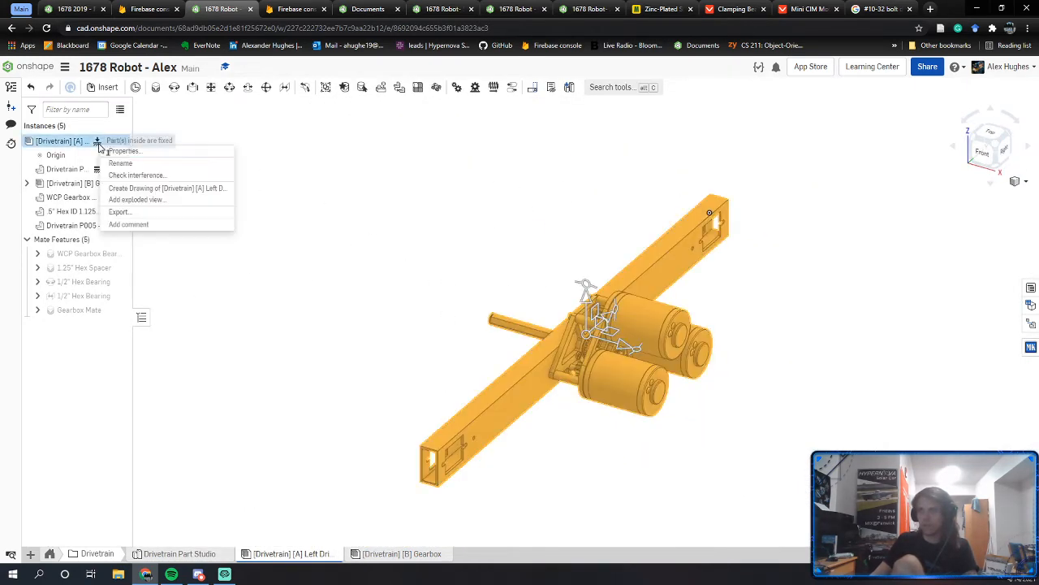
{"action": "left_click", "coordinate": [139, 174]}
{"action": "middle_click_drag", "start_coordinate": [541, 372], "coordinate": [450, 376]}
{"action": "right_click_drag", "start_coordinate": [450, 376], "coordinate": [482, 358]}
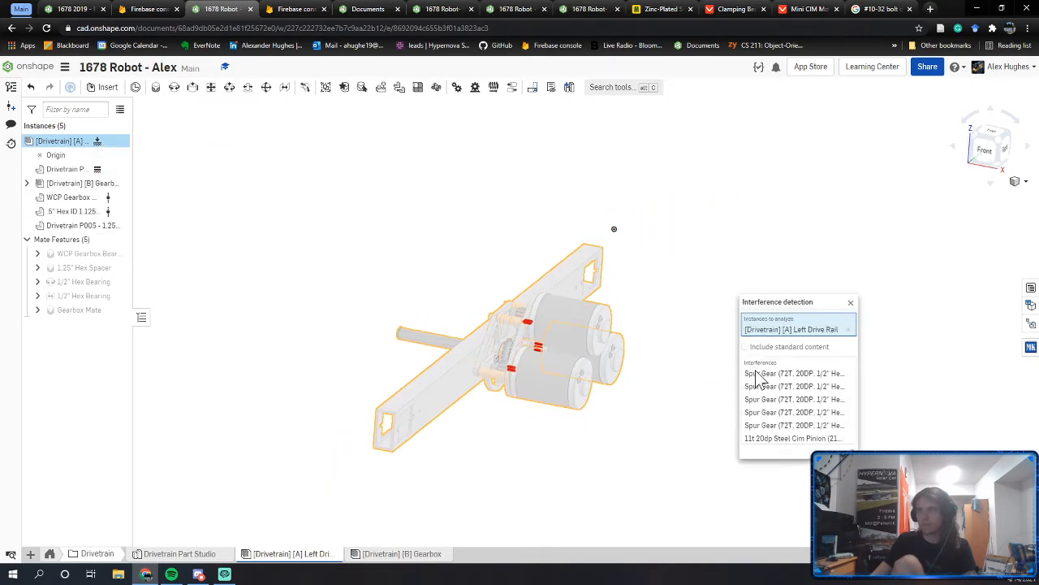
{"action": "left_click", "coordinate": [771, 347]}
Step: Inspect the red clashes on the lower cylinders and gearbox plates from several angles
{"action": "scroll", "coordinate": [536, 375], "scroll_direction": "up", "scroll_amount": 5}
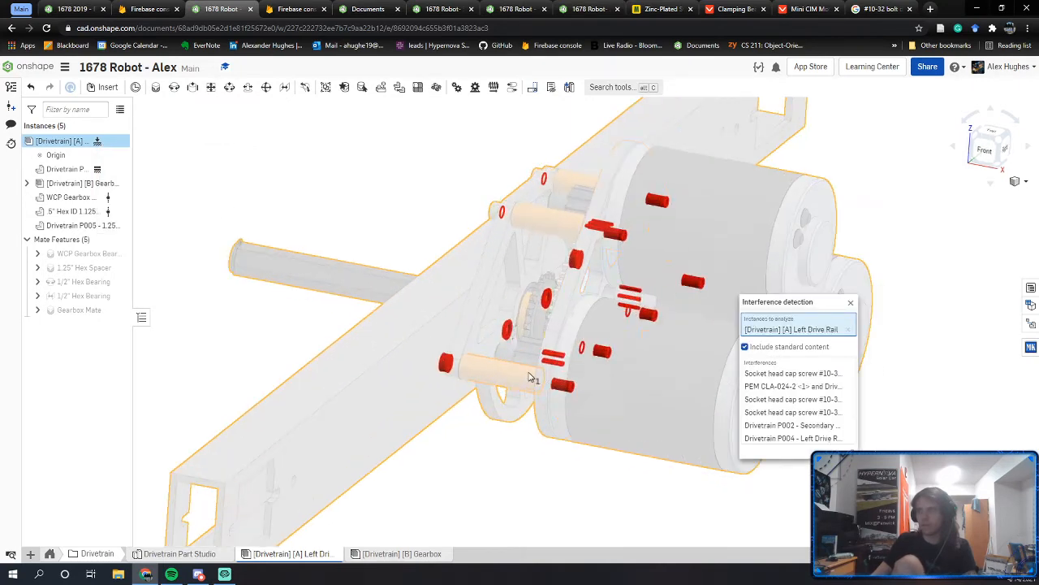
{"action": "middle_click_drag", "start_coordinate": [538, 373], "coordinate": [534, 481]}
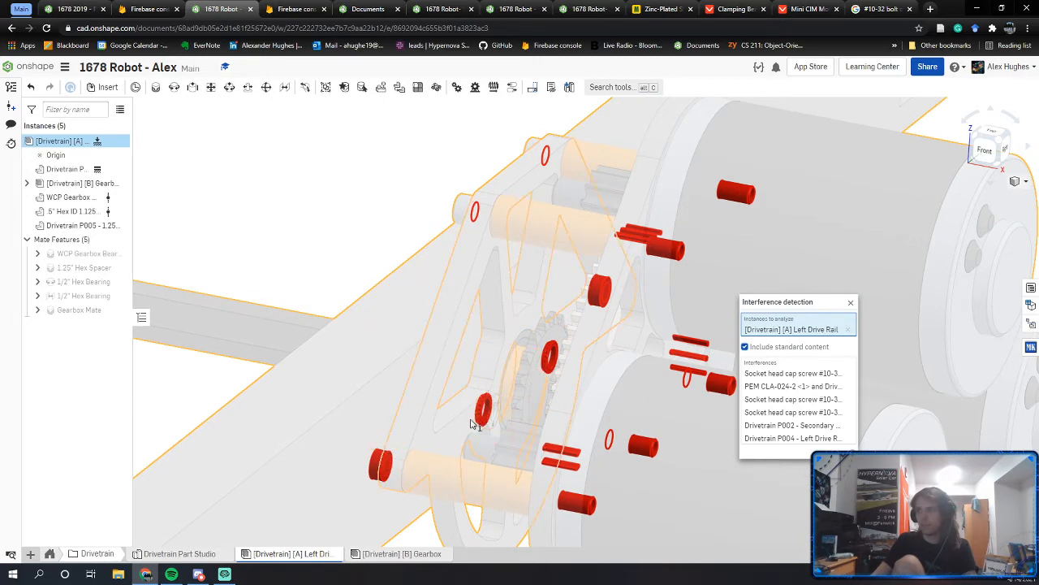
{"action": "mouse_move", "coordinate": [536, 443]}
{"action": "right_mouse_down"}
{"action": "mouse_move", "coordinate": [573, 447]}
{"action": "mouse_move", "coordinate": [528, 443]}
{"action": "right_mouse_up"}
{"action": "scroll", "coordinate": [471, 366], "scroll_direction": "up", "scroll_amount": 6}
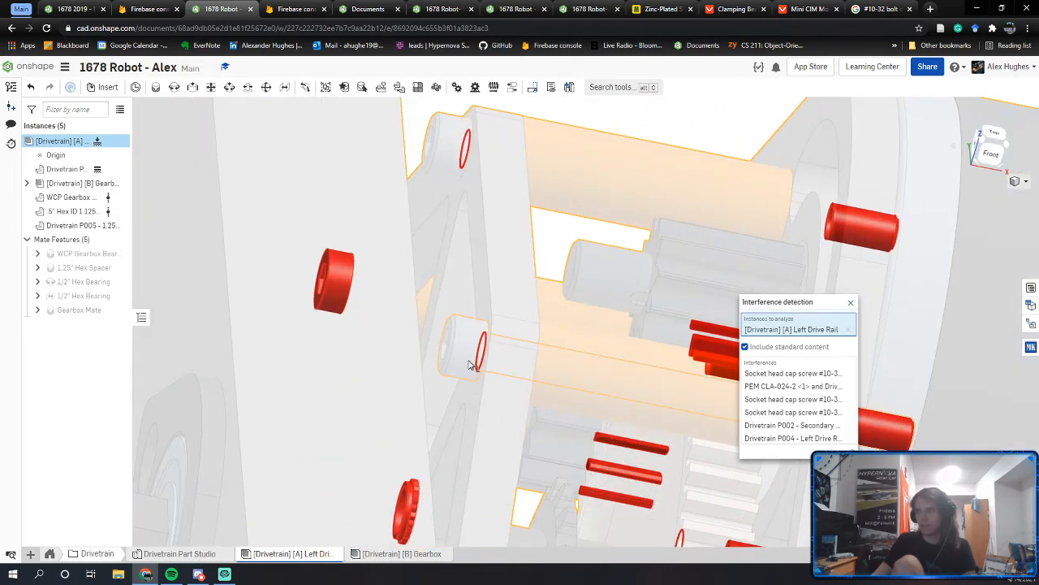
{"action": "right_click_drag", "start_coordinate": [430, 367], "coordinate": [460, 339]}
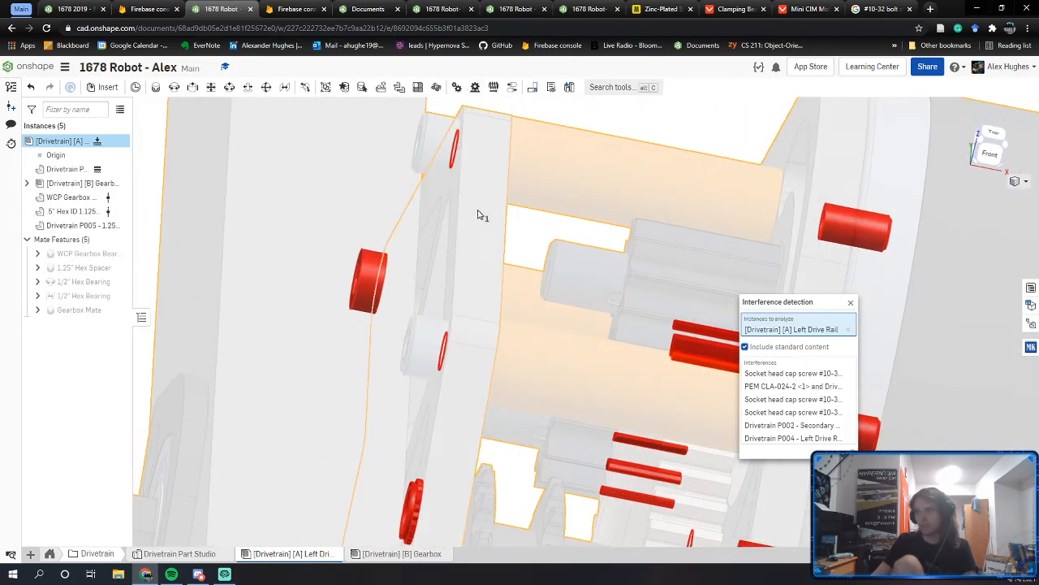
{"action": "right_click_drag", "start_coordinate": [631, 232], "coordinate": [751, 236]}
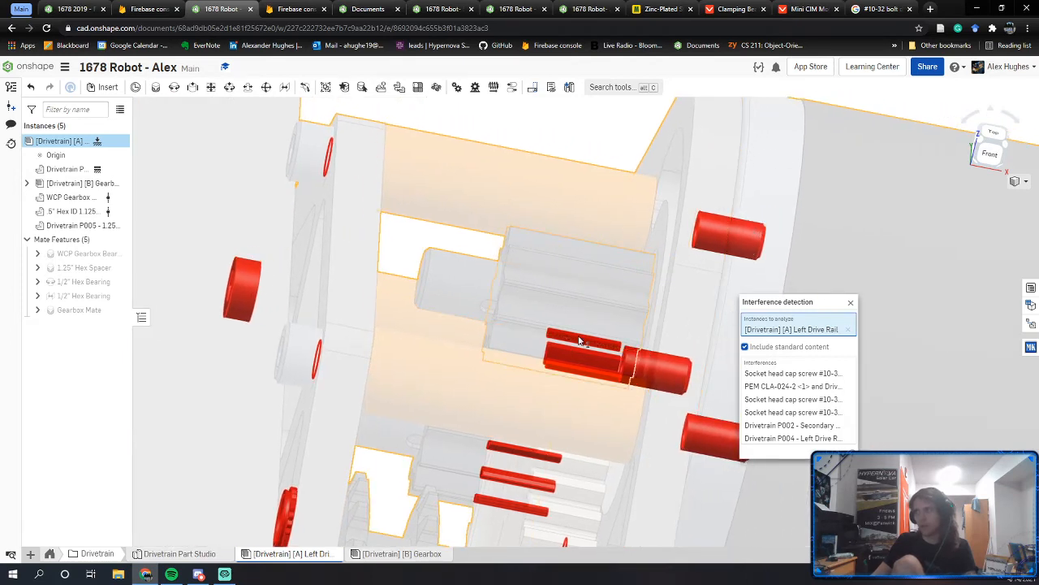
{"action": "right_click_drag", "start_coordinate": [714, 313], "coordinate": [666, 331]}
{"action": "right_click_drag", "start_coordinate": [663, 291], "coordinate": [668, 310]}
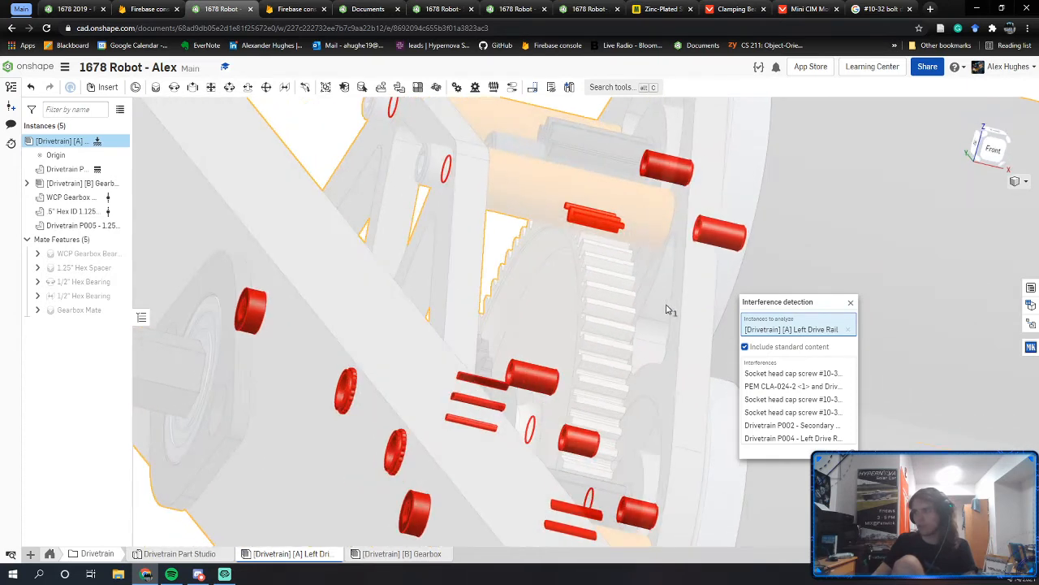
{"action": "right_click_drag", "start_coordinate": [577, 514], "coordinate": [571, 509]}
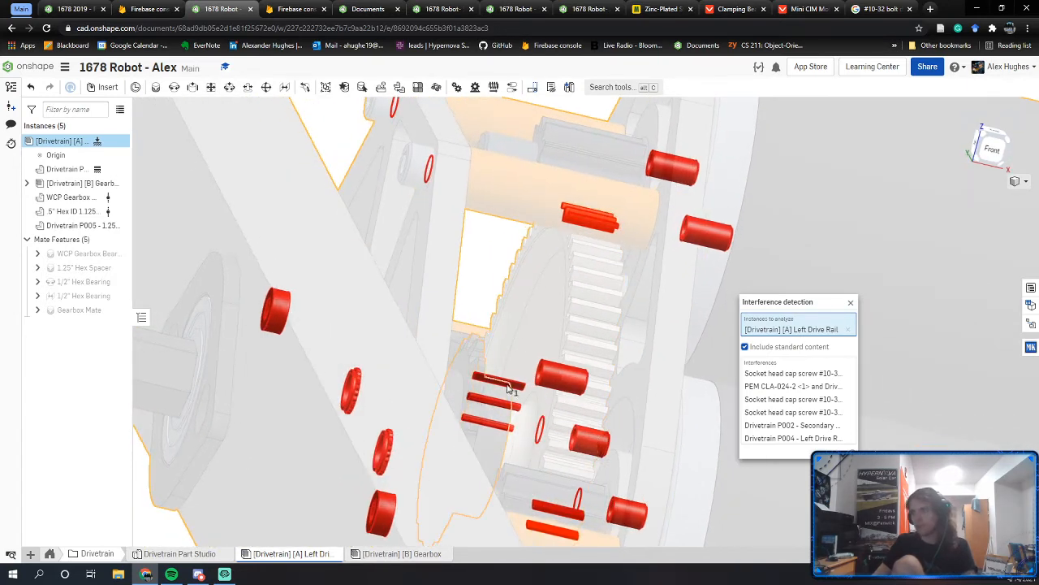
{"action": "right_click_drag", "start_coordinate": [621, 187], "coordinate": [544, 196]}
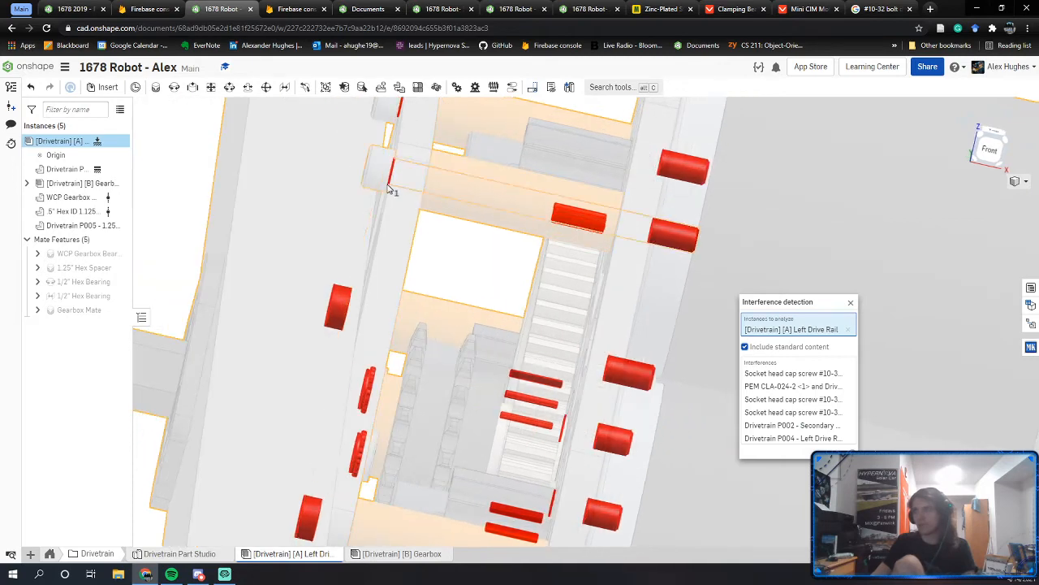
Step: Examine the gears and red spacer up close, then close the interference results
{"action": "scroll", "coordinate": [388, 188], "scroll_direction": "up", "scroll_amount": 10}
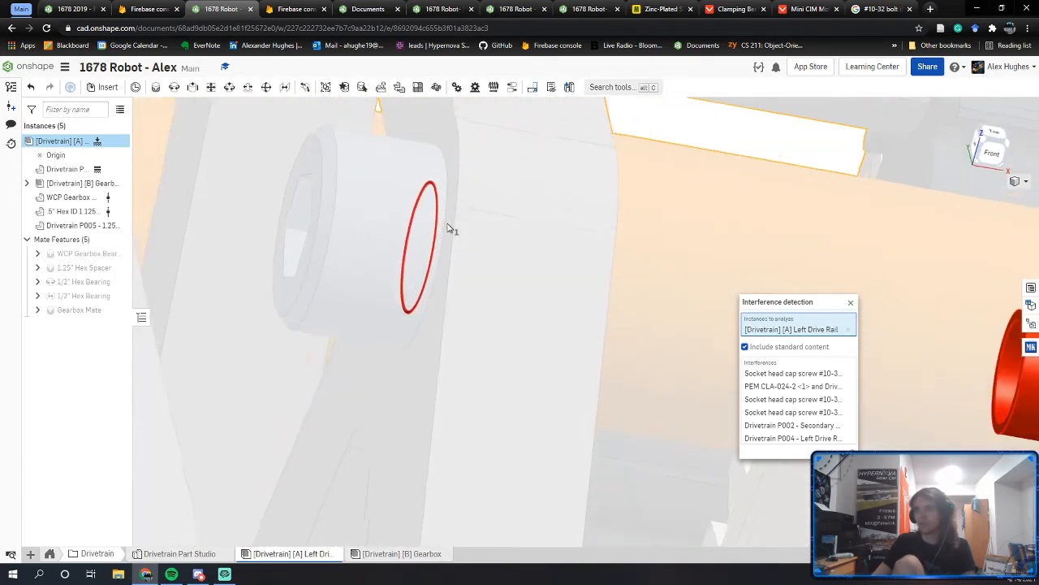
{"action": "scroll", "coordinate": [447, 228], "scroll_direction": "down", "scroll_amount": 10}
{"action": "scroll", "coordinate": [626, 455], "scroll_direction": "up", "scroll_amount": 2}
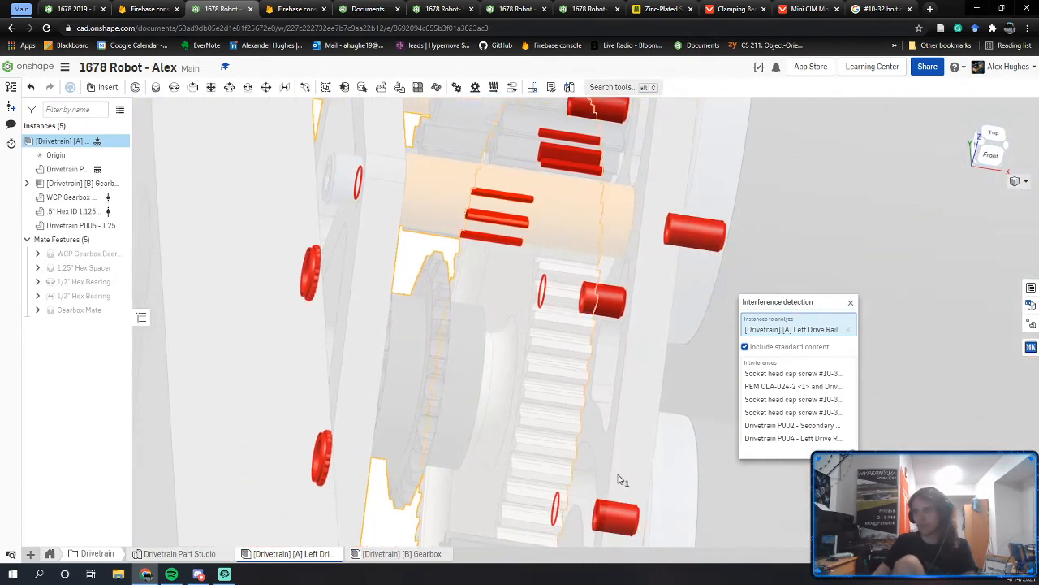
{"action": "right_click_drag", "start_coordinate": [562, 491], "coordinate": [555, 495]}
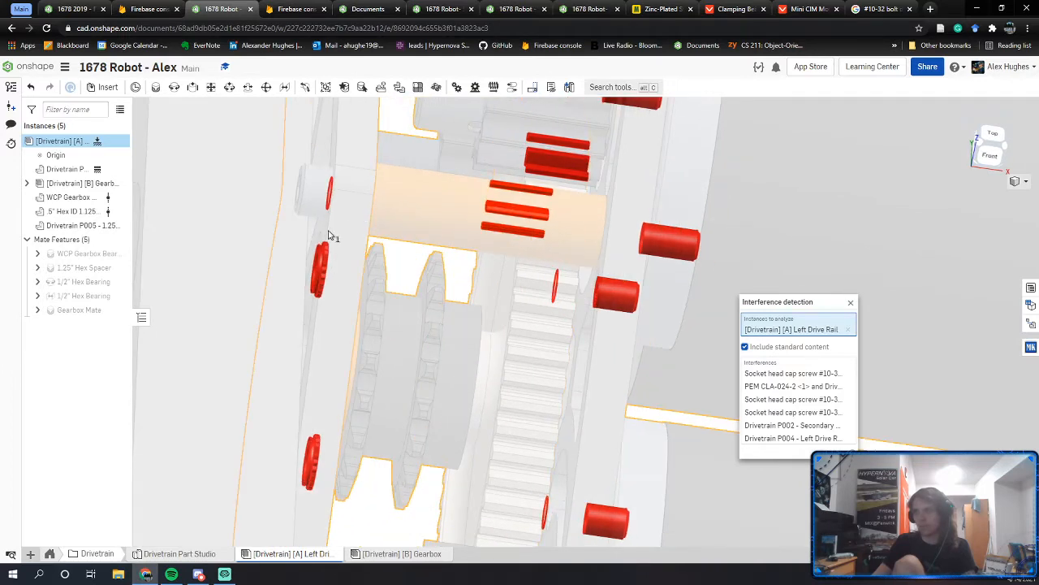
{"action": "middle_click_drag", "start_coordinate": [350, 262], "coordinate": [476, 271]}
{"action": "right_click_drag", "start_coordinate": [449, 422], "coordinate": [430, 353]}
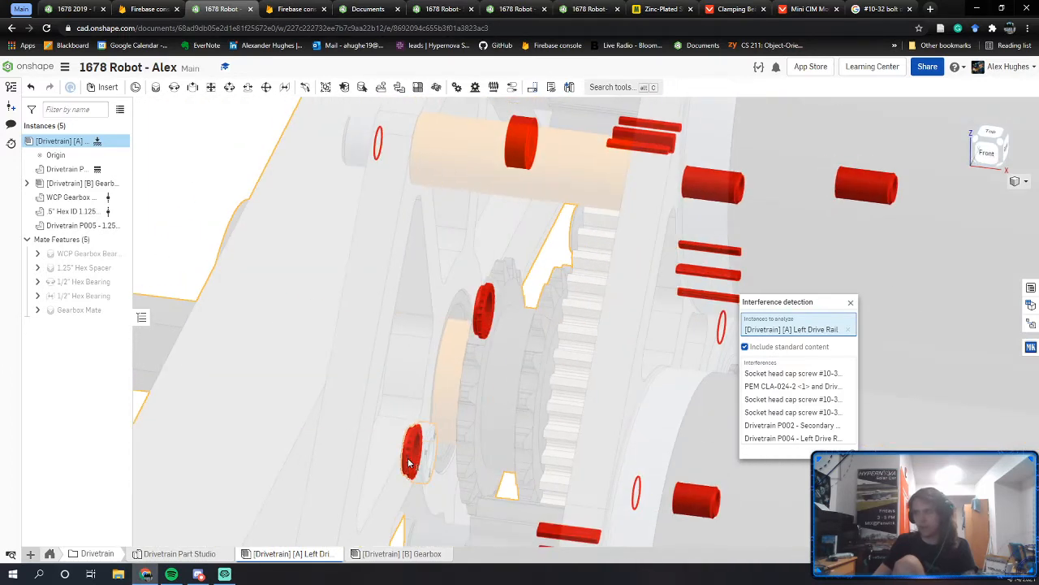
{"action": "right_click_drag", "start_coordinate": [383, 476], "coordinate": [476, 353]}
{"action": "scroll", "coordinate": [476, 353], "scroll_direction": "up", "scroll_amount": 5}
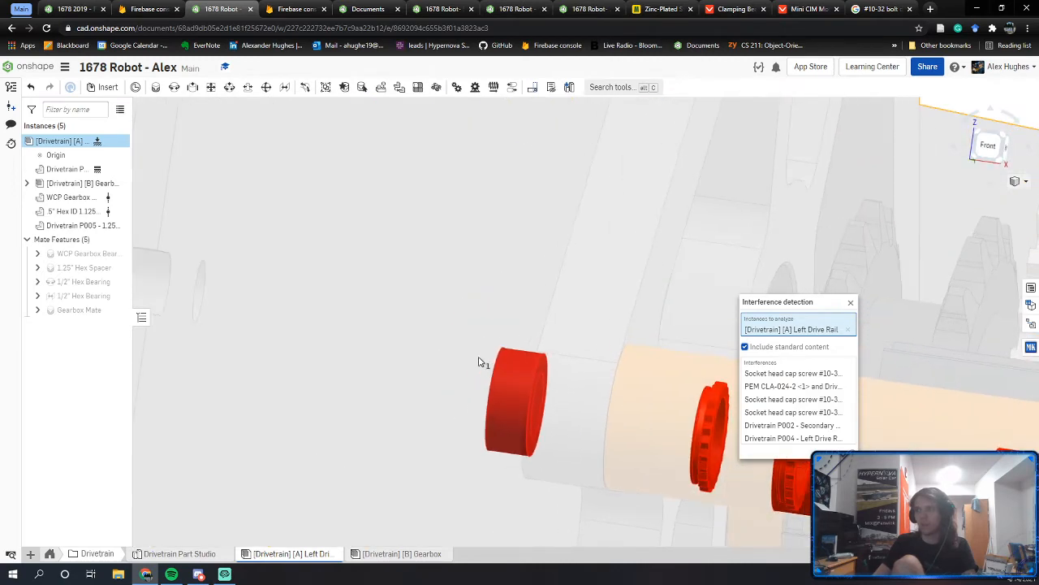
{"action": "right_click_drag", "start_coordinate": [512, 398], "coordinate": [550, 343]}
{"action": "middle_click_drag", "start_coordinate": [551, 338], "coordinate": [558, 333]}
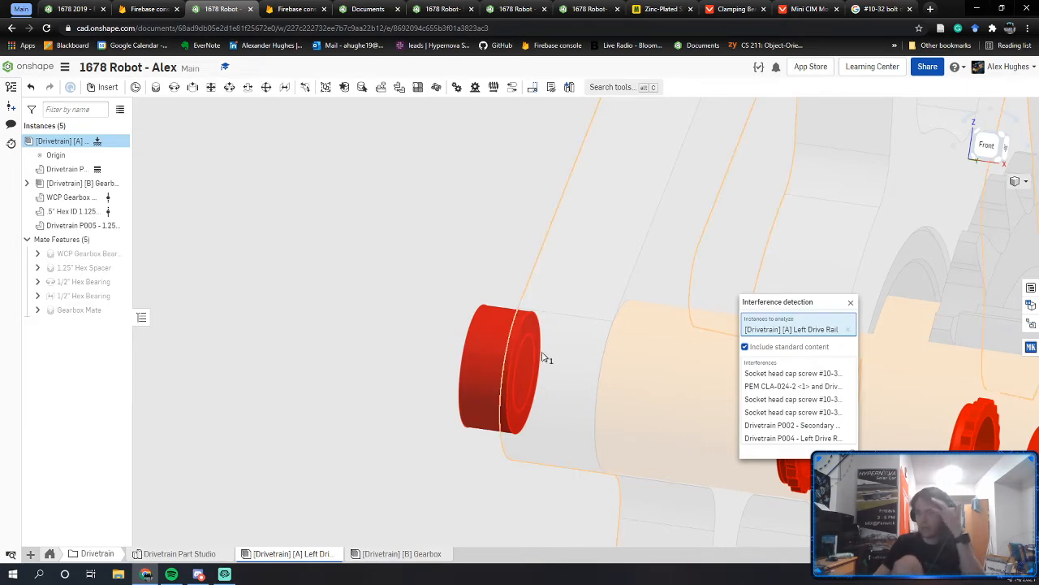
{"action": "left_click", "coordinate": [850, 302]}
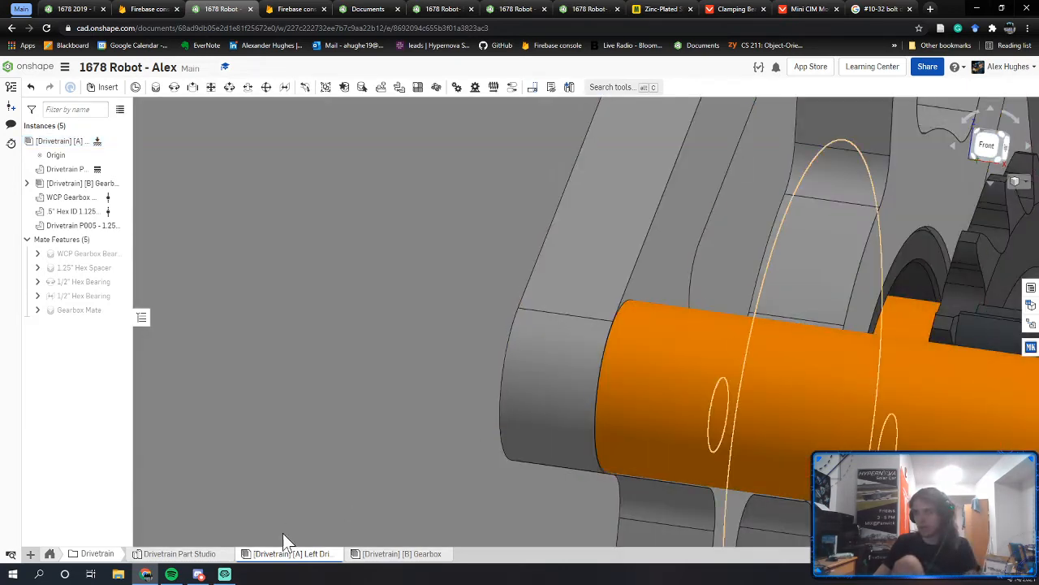
Step: Return to the gearbox assembly and zoom in on its socket head cap screws
{"action": "left_click", "coordinate": [388, 555]}
{"action": "scroll", "coordinate": [602, 414], "scroll_direction": "up", "scroll_amount": 5}
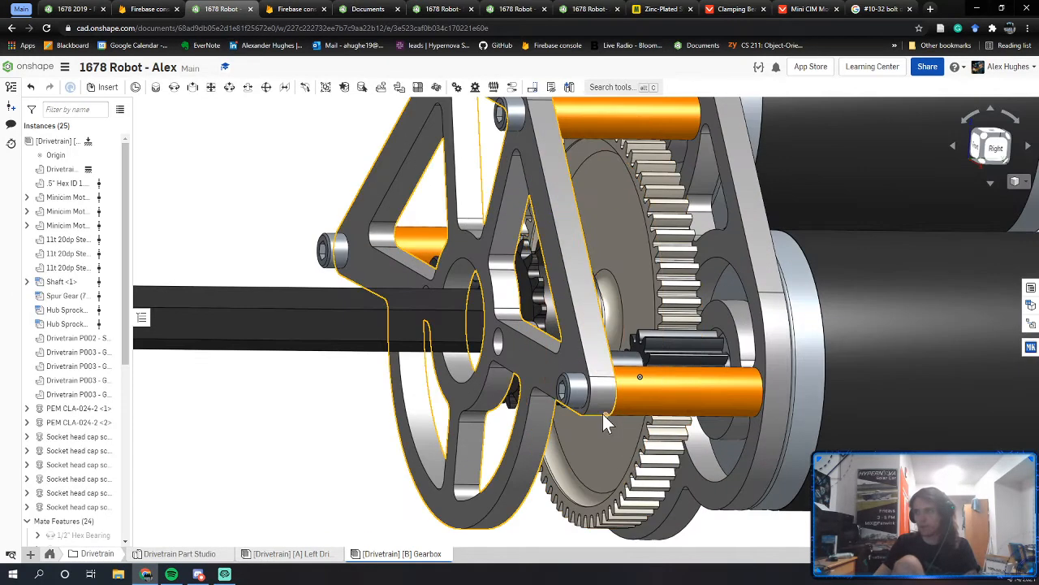
{"action": "left_click", "coordinate": [575, 392]}
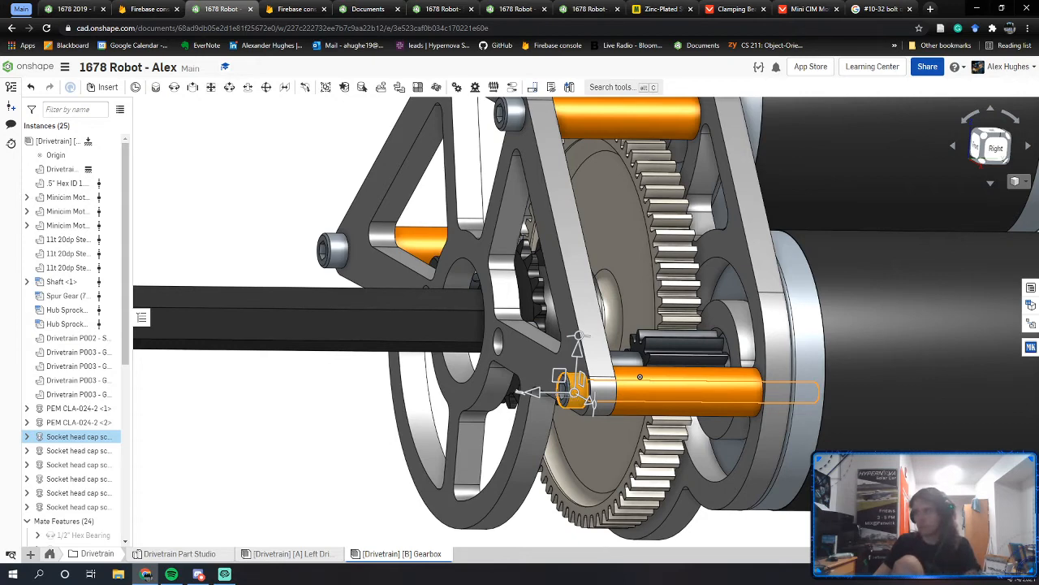
{"action": "key", "text": "Escape"}
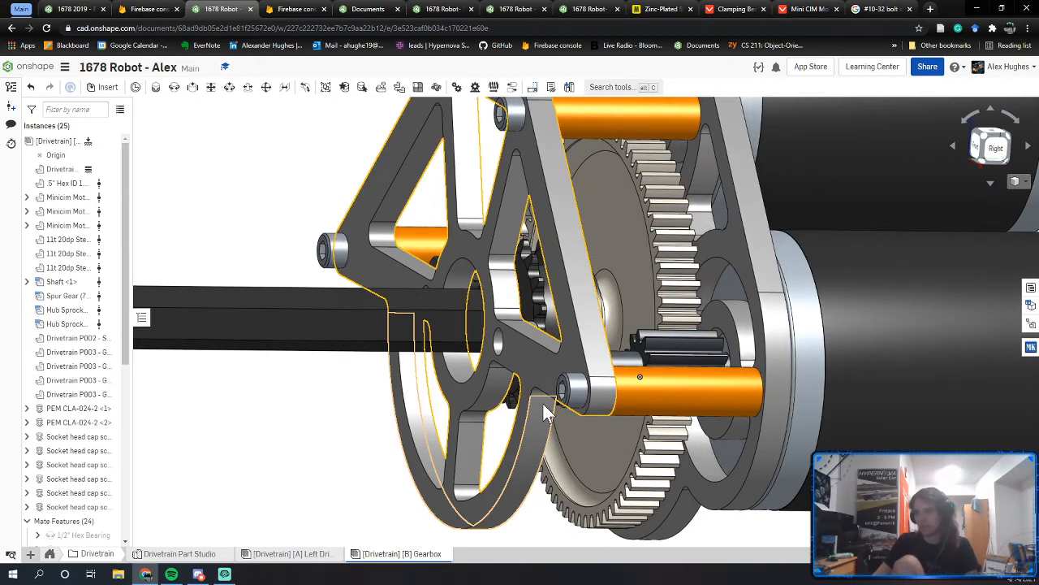
{"action": "middle_click_drag", "start_coordinate": [460, 471], "coordinate": [488, 451]}
{"action": "scroll", "coordinate": [601, 371], "scroll_direction": "up", "scroll_amount": 5}
Step: Measure the standoff screw to the plate bore: Parallel Axes Dist 3.103 in
{"action": "left_click", "coordinate": [615, 370]}
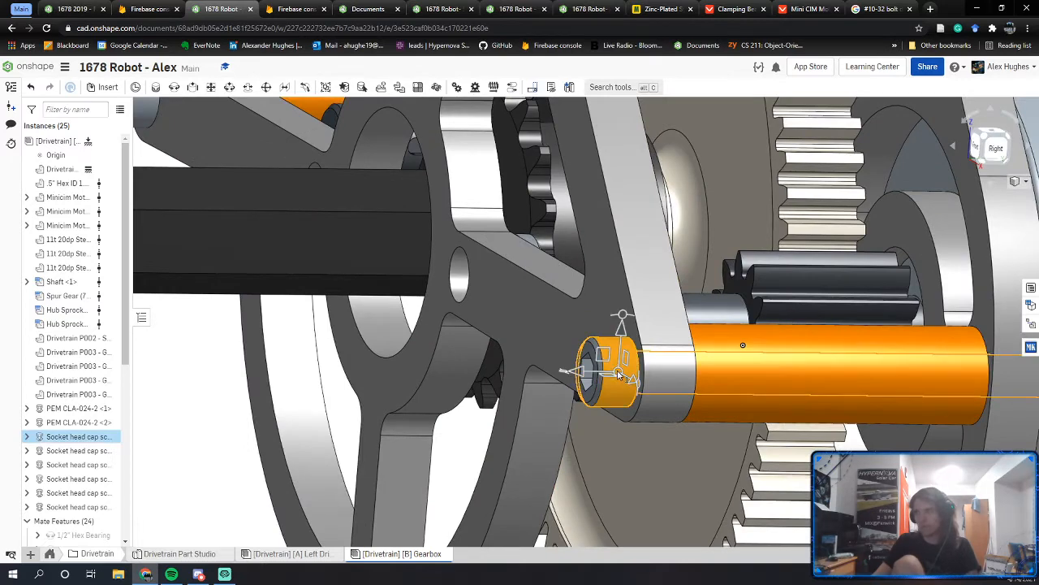
{"action": "left_click", "coordinate": [373, 337]}
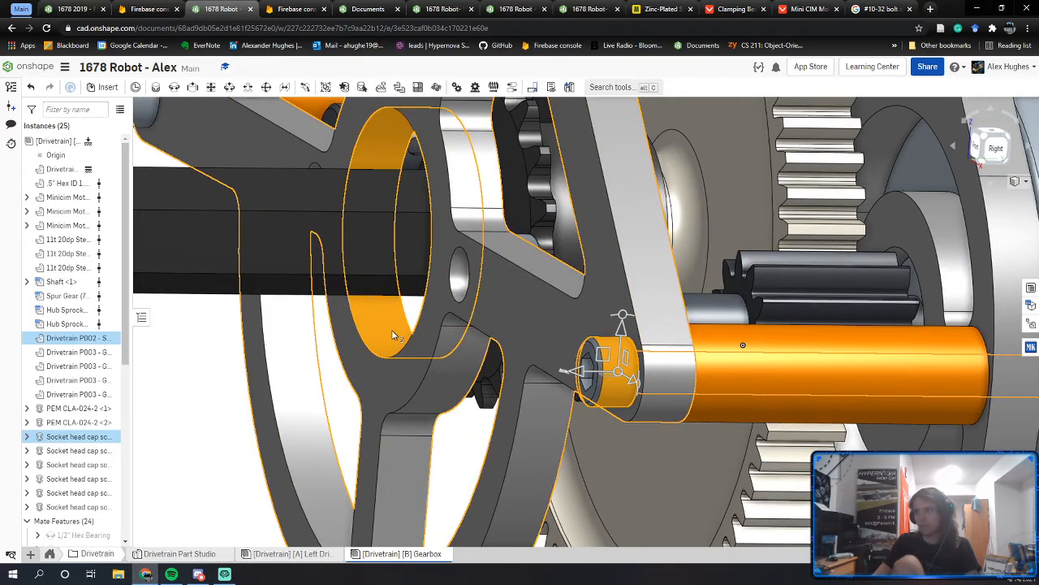
{"action": "right_click_drag", "start_coordinate": [393, 334], "coordinate": [422, 327]}
{"action": "left_click", "coordinate": [997, 536]}
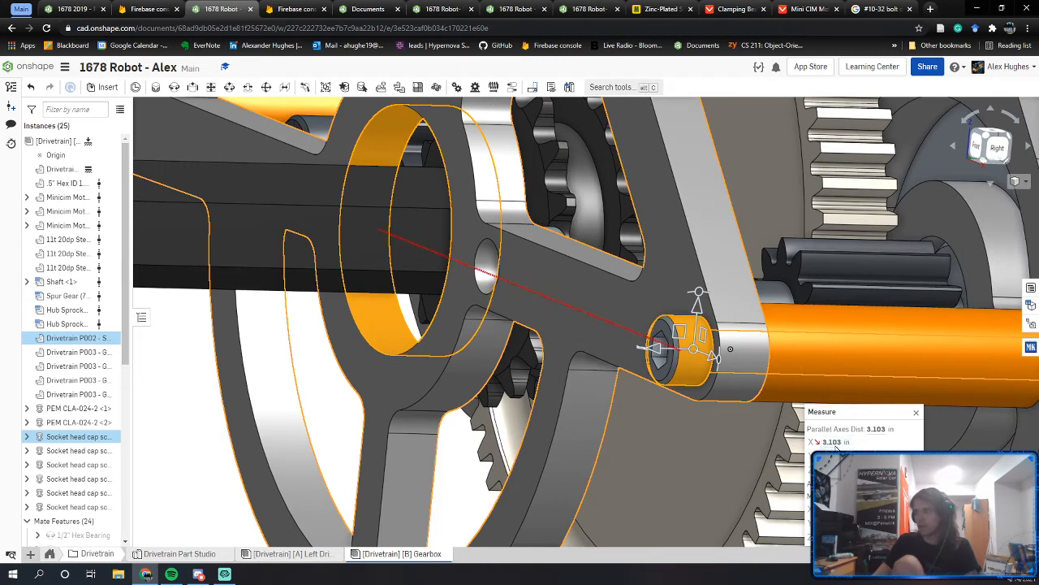
{"action": "left_click", "coordinate": [837, 442]}
{"action": "scroll", "coordinate": [713, 415], "scroll_direction": "up", "scroll_amount": 5}
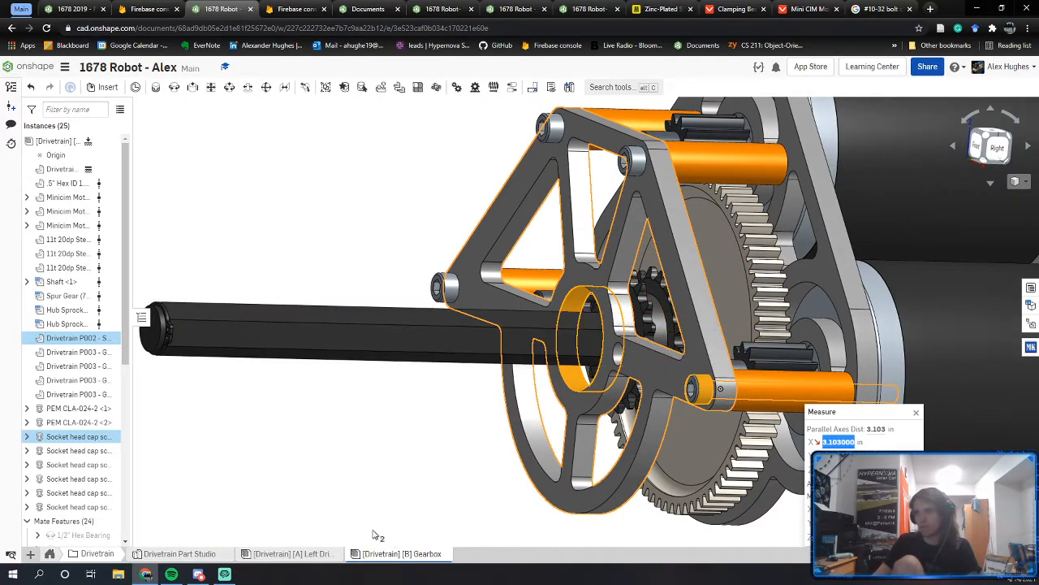
{"action": "left_click", "coordinate": [271, 555]}
Step: In the Drivetrain Part Studio, hide P002, show the Left Drive Rail and edit its Bearing Sketch
{"action": "left_click", "coordinate": [194, 557]}
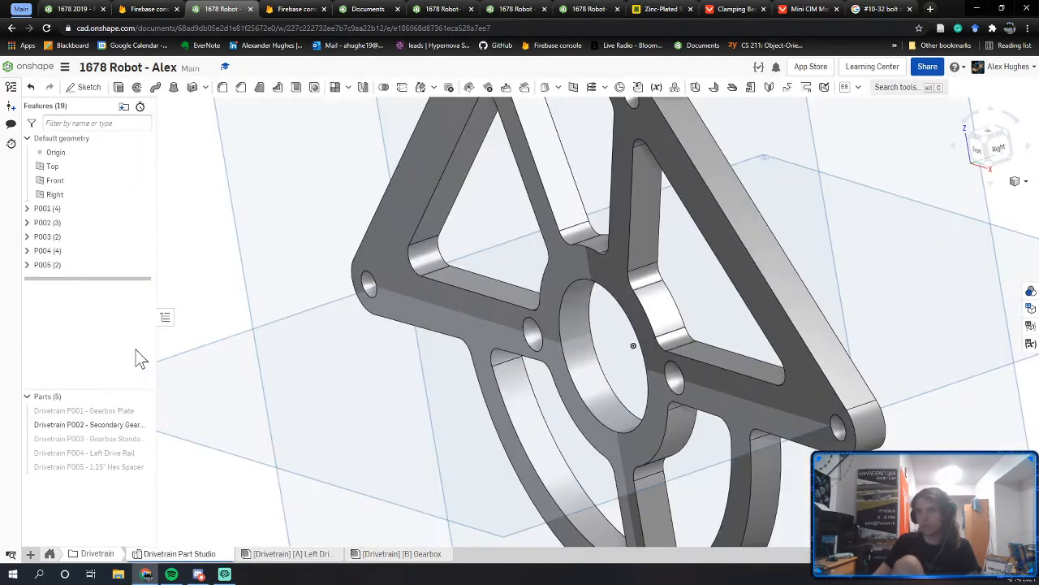
{"action": "left_click", "coordinate": [143, 424]}
{"action": "left_click", "coordinate": [142, 454]}
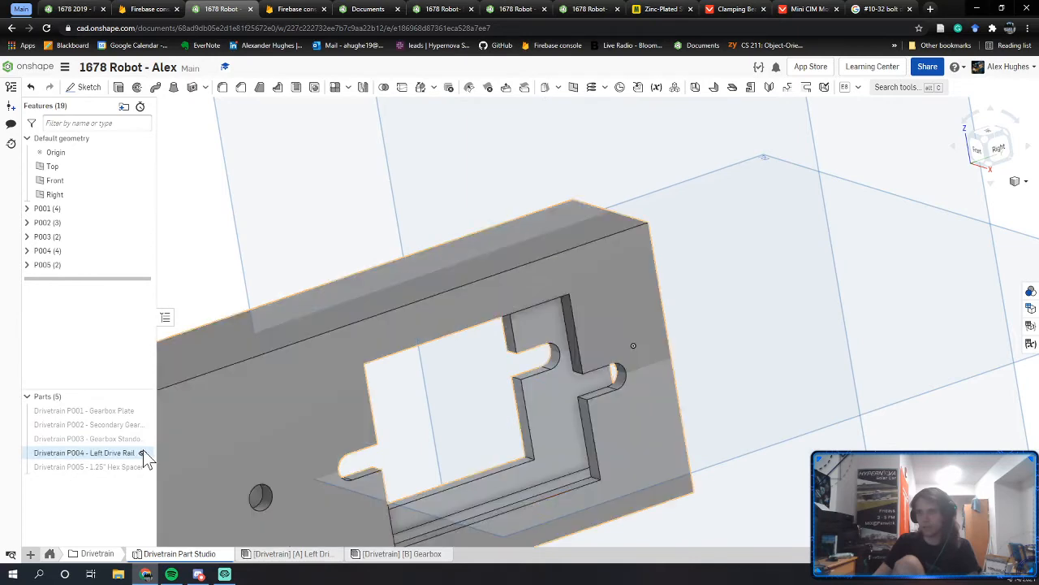
{"action": "middle_click_drag", "start_coordinate": [300, 402], "coordinate": [739, 299]}
{"action": "left_click", "coordinate": [27, 251]}
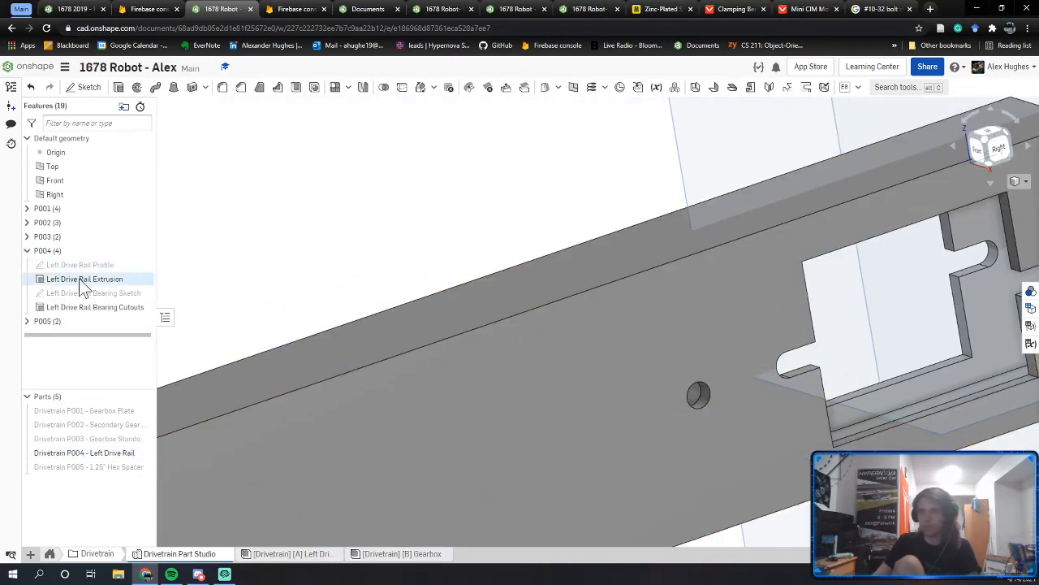
{"action": "double_click", "coordinate": [73, 294]}
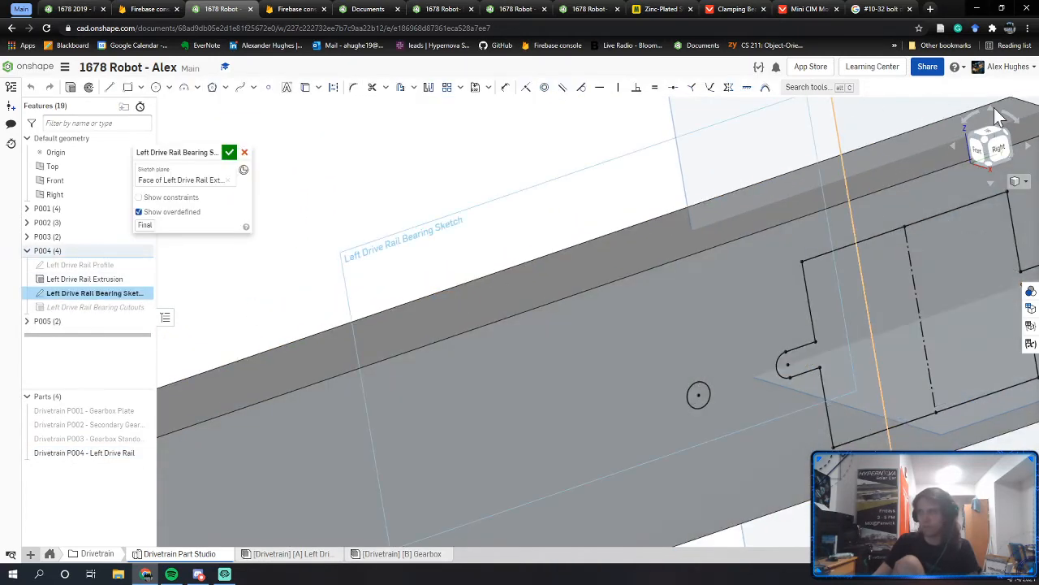
{"action": "left_click", "coordinate": [1000, 153]}
{"action": "scroll", "coordinate": [617, 375], "scroll_direction": "up", "scroll_amount": 5}
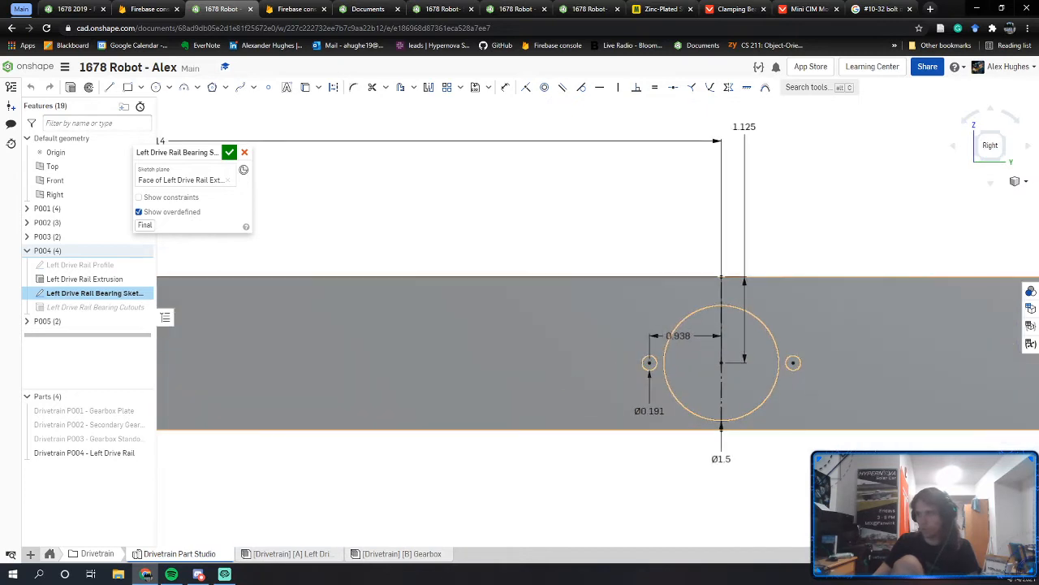
Step: Draw a Ø0.375 circle 3.1 in from the bearing bore, level horizontally with its centre
{"action": "key", "text": "c"}
{"action": "left_click", "coordinate": [478, 356]}
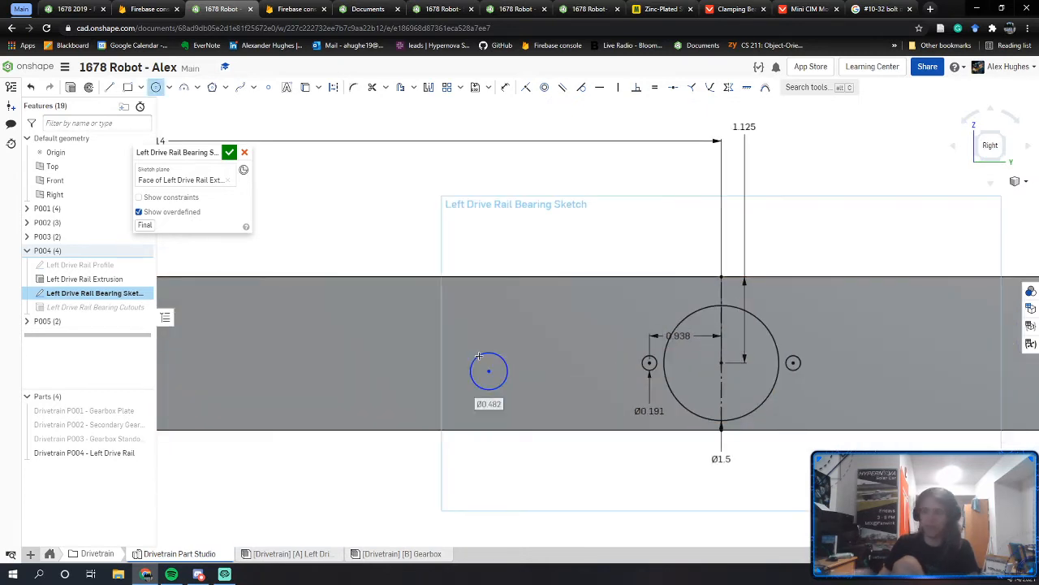
{"action": "key", "text": "Return"}
{"action": "key", "text": "d"}
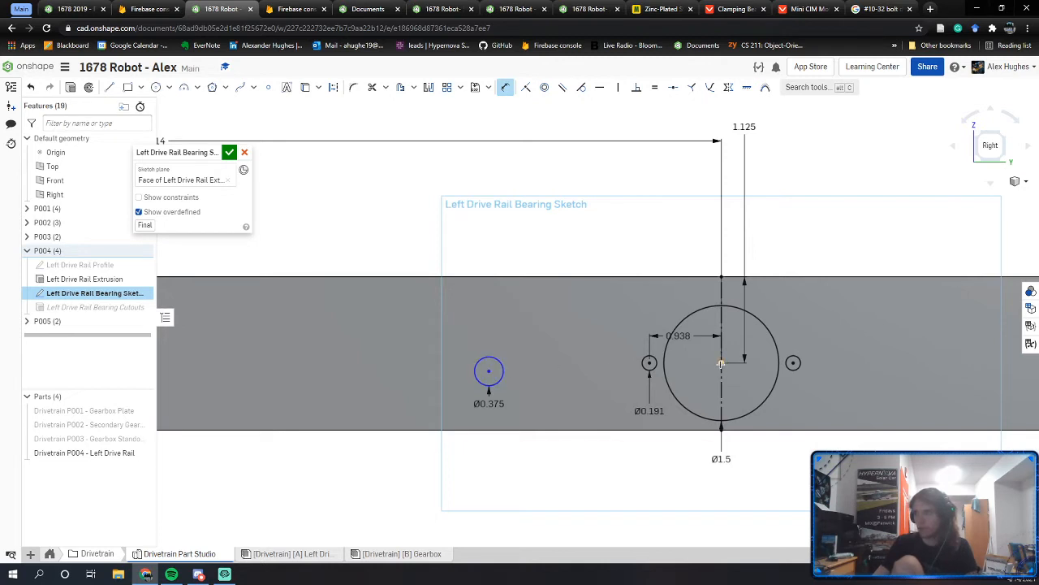
{"action": "type", "text": "3"}
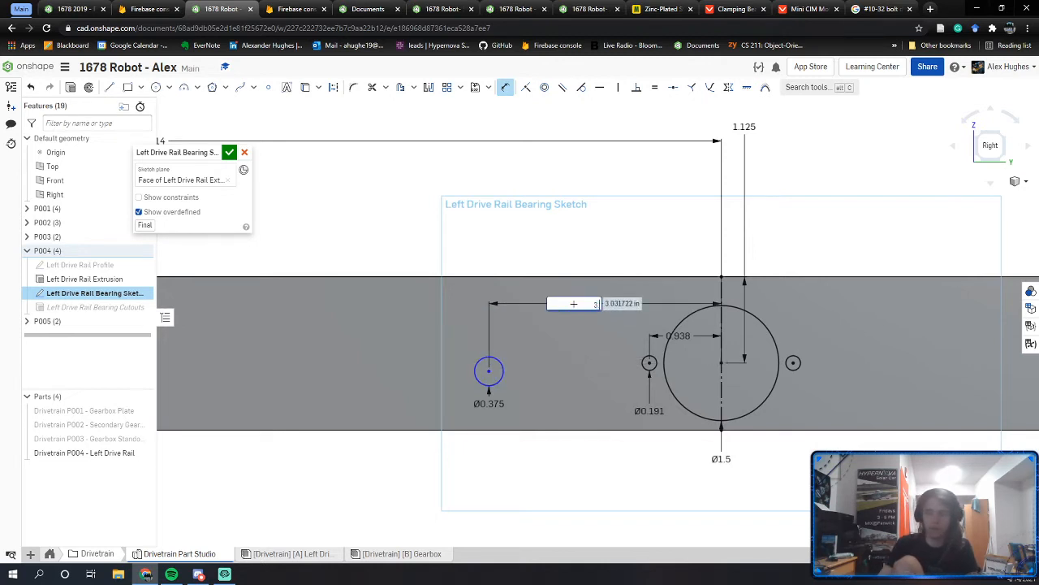
{"action": "type", "text": ".1"}
{"action": "key", "text": "Return"}
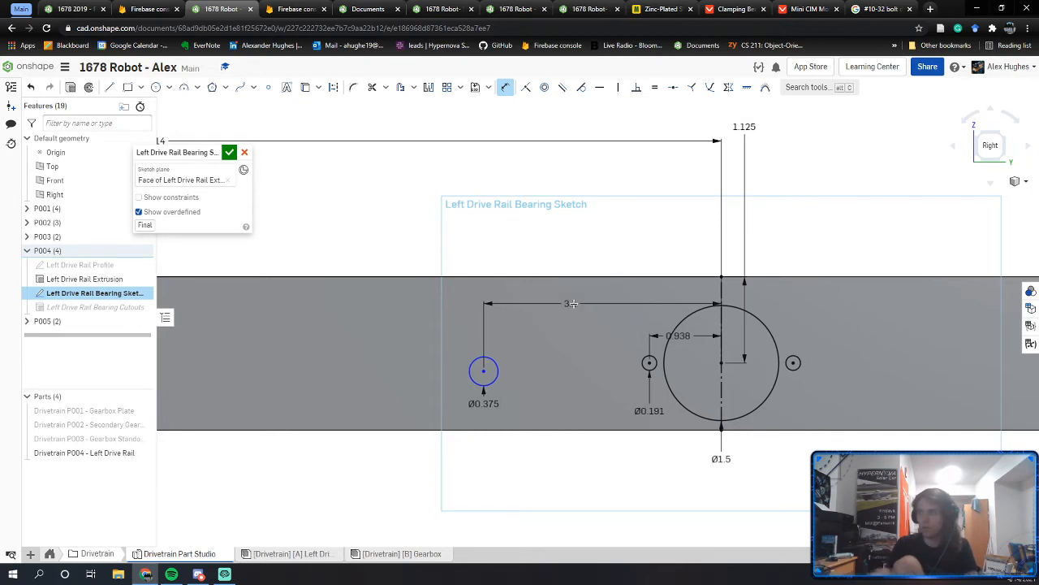
{"action": "key", "text": "h"}
{"action": "left_click", "coordinate": [483, 373]}
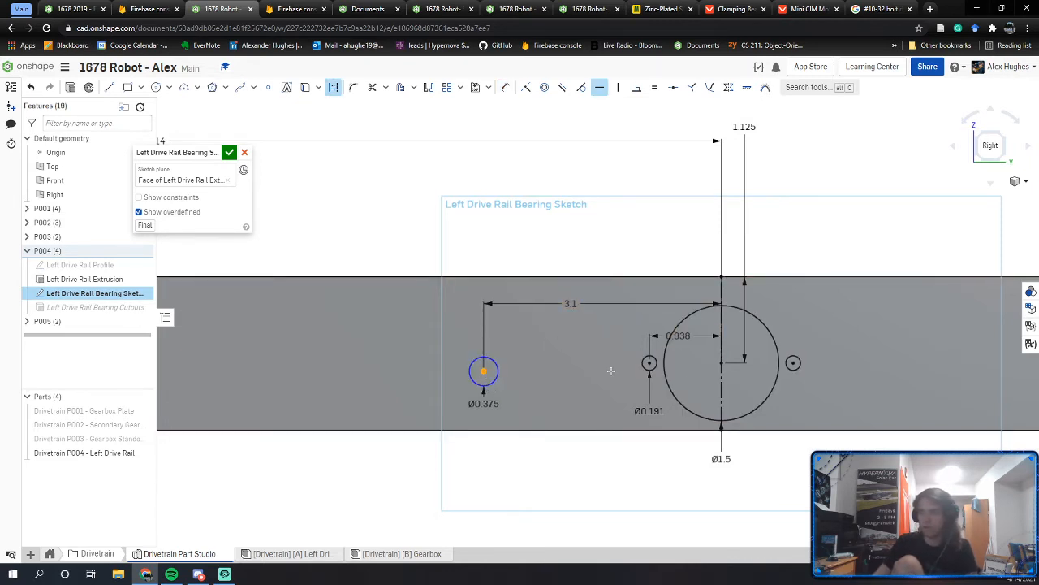
{"action": "left_click", "coordinate": [720, 362]}
{"action": "key", "text": "Escape"}
Step: Mirror the hole across the vertical centre line and accept the sketch to cut both holes
{"action": "middle_click_drag", "start_coordinate": [661, 348], "coordinate": [541, 342]}
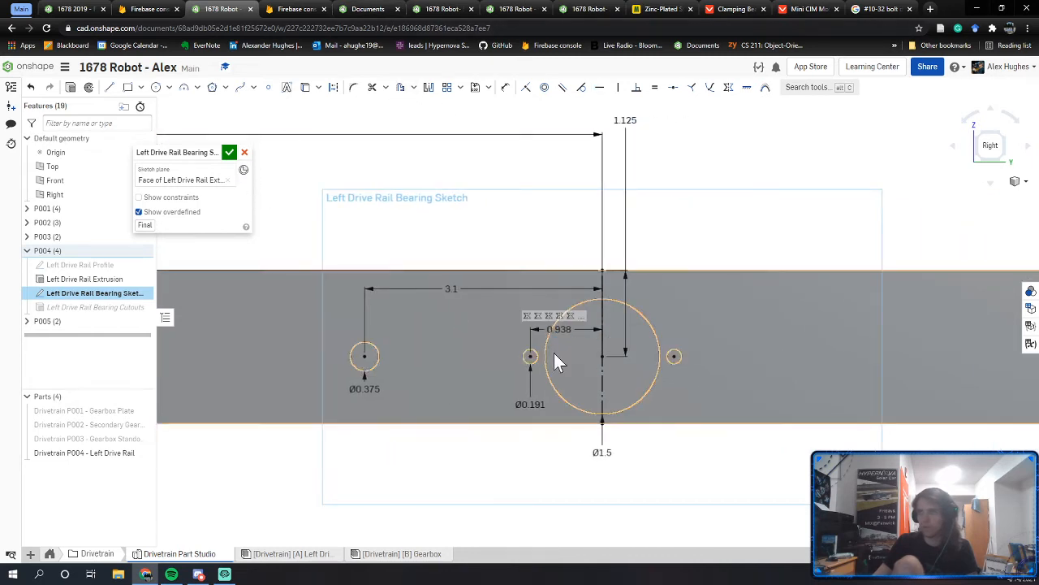
{"action": "left_click", "coordinate": [429, 88]}
{"action": "left_click", "coordinate": [603, 290]}
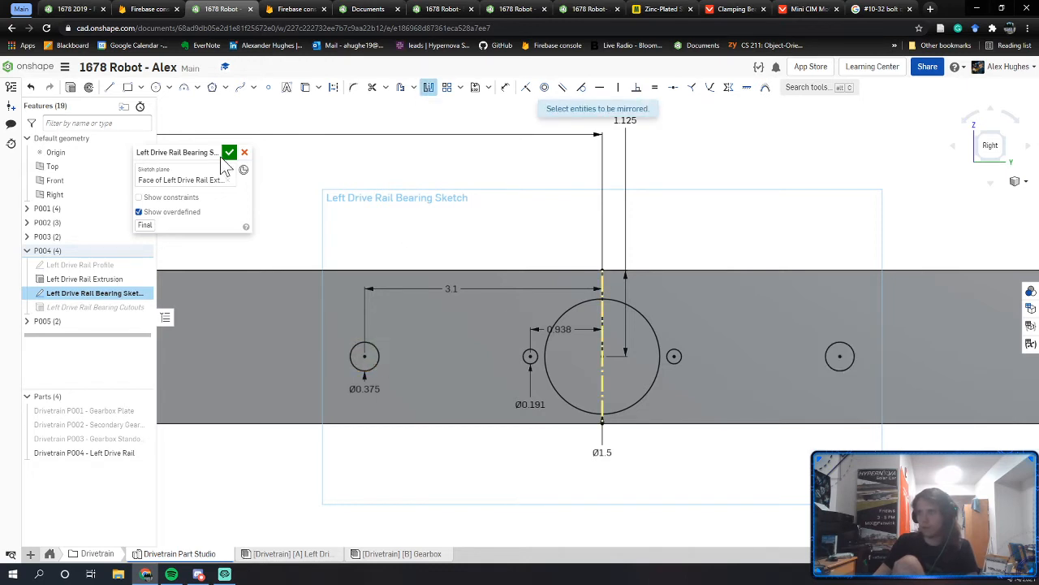
{"action": "left_click", "coordinate": [229, 153]}
{"action": "right_click_drag", "start_coordinate": [371, 303], "coordinate": [329, 339]}
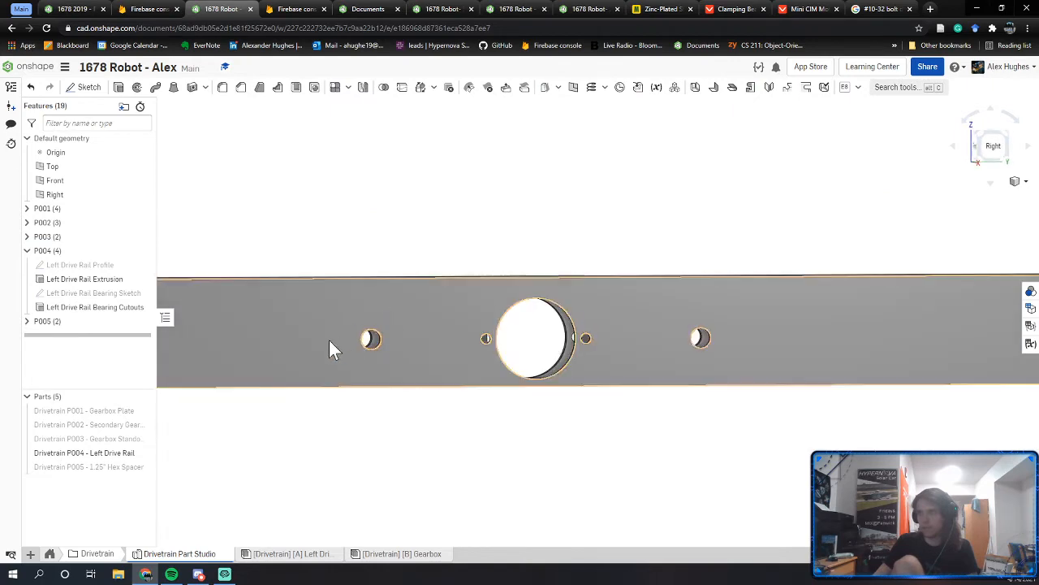
Step: In the Left Drive Rail assembly, zoom in on the gearbox bolt sitting in the new rail hole
{"action": "left_click", "coordinate": [277, 557]}
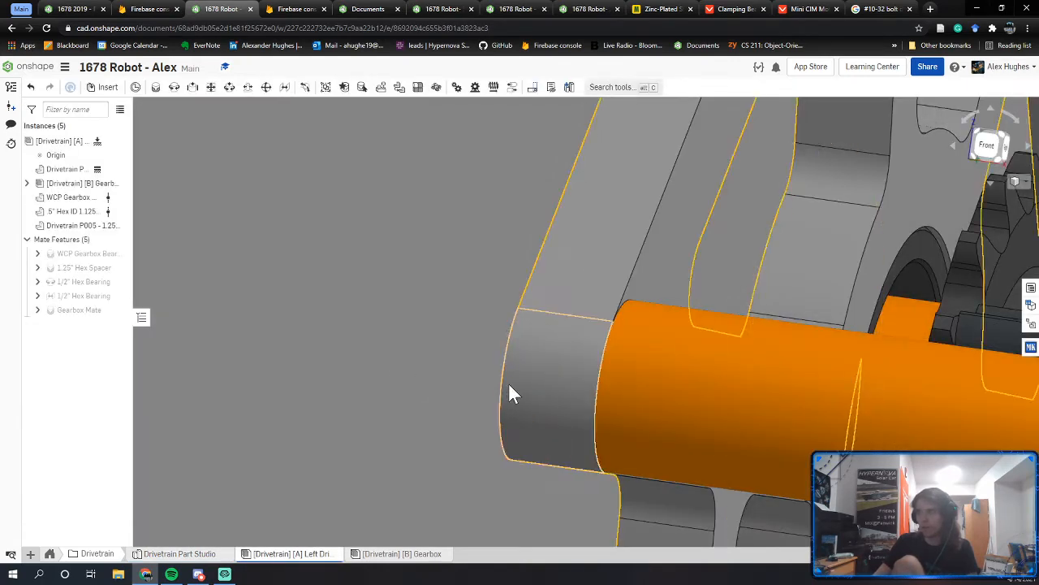
{"action": "right_click_drag", "start_coordinate": [508, 384], "coordinate": [605, 413]}
{"action": "scroll", "coordinate": [500, 382], "scroll_direction": "down", "scroll_amount": 4}
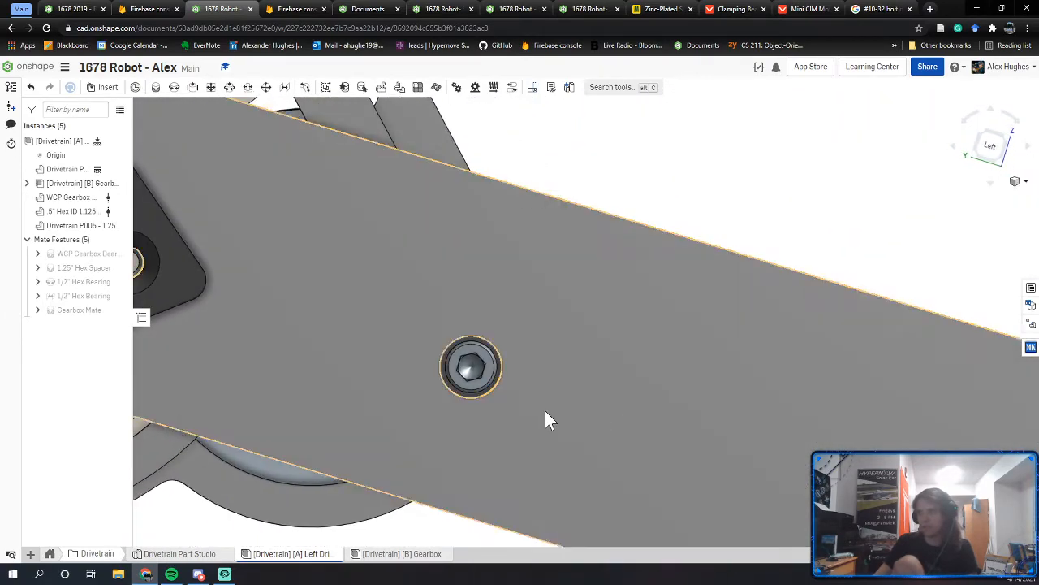
{"action": "scroll", "coordinate": [474, 363], "scroll_direction": "up", "scroll_amount": 5}
{"action": "right_click_drag", "start_coordinate": [475, 363], "coordinate": [427, 345]}
{"action": "scroll", "coordinate": [479, 367], "scroll_direction": "down", "scroll_amount": 2}
{"action": "scroll", "coordinate": [476, 357], "scroll_direction": "down", "scroll_amount": 1}
{"action": "scroll", "coordinate": [409, 360], "scroll_direction": "down", "scroll_amount": 6}
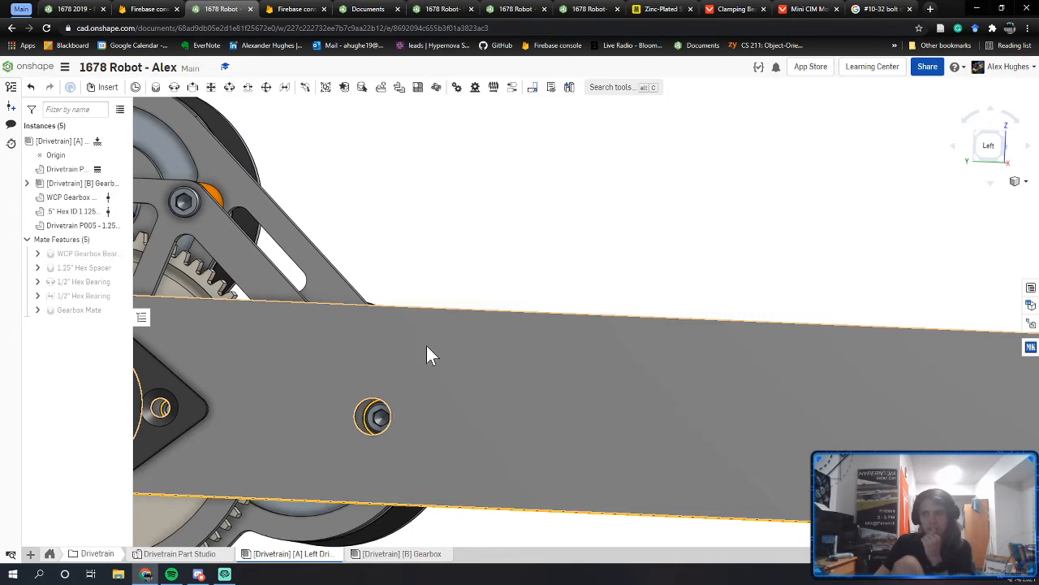
Step: Orbit around the rail to check the bearing, shaft, gears and motors behind it
{"action": "right_click_drag", "start_coordinate": [398, 355], "coordinate": [497, 408]}
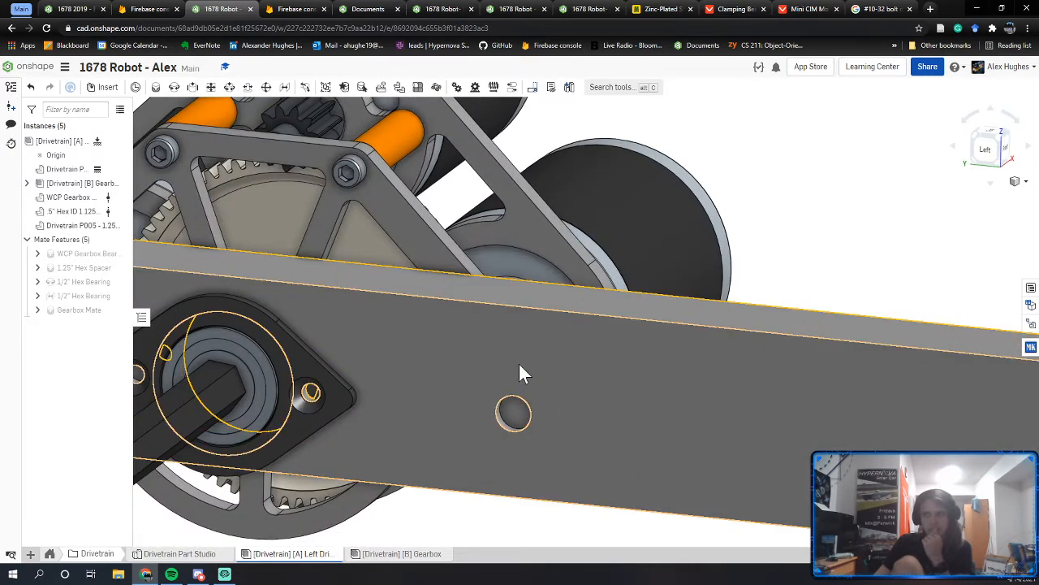
{"action": "right_click_drag", "start_coordinate": [520, 371], "coordinate": [544, 385]}
{"action": "right_click_drag", "start_coordinate": [470, 400], "coordinate": [412, 378]}
{"action": "scroll", "coordinate": [471, 385], "scroll_direction": "down", "scroll_amount": 5}
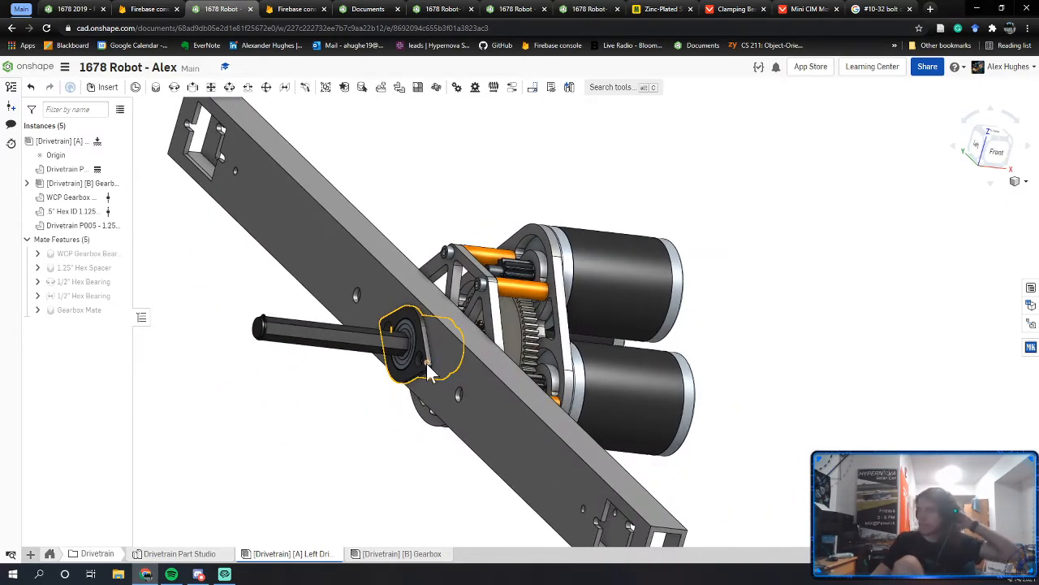
{"action": "right_click_drag", "start_coordinate": [485, 351], "coordinate": [446, 341]}
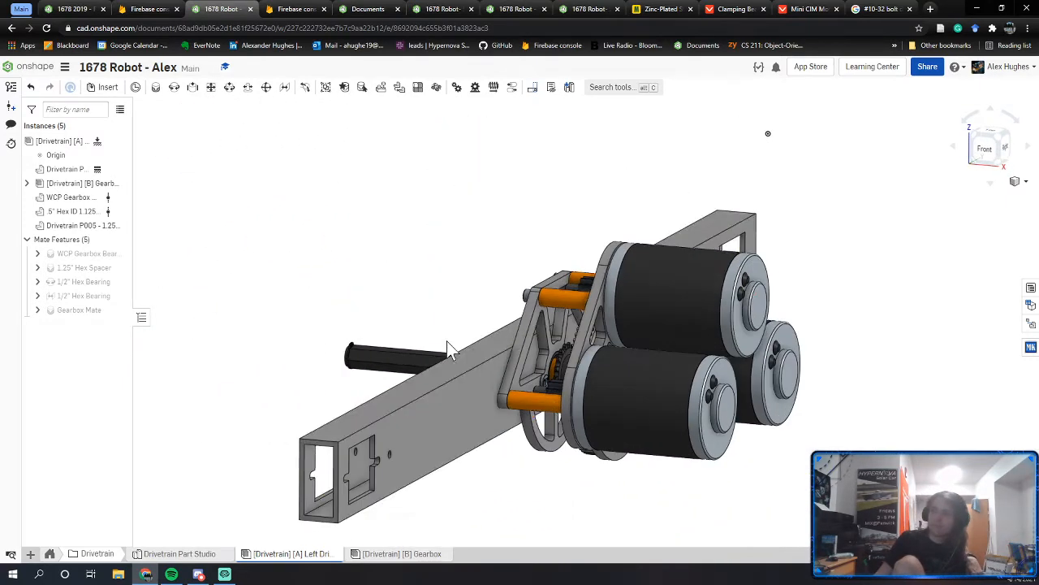
{"action": "right_click_drag", "start_coordinate": [460, 406], "coordinate": [510, 393]}
{"action": "right_click_drag", "start_coordinate": [432, 345], "coordinate": [521, 351]}
{"action": "right_click_drag", "start_coordinate": [358, 351], "coordinate": [379, 349]}
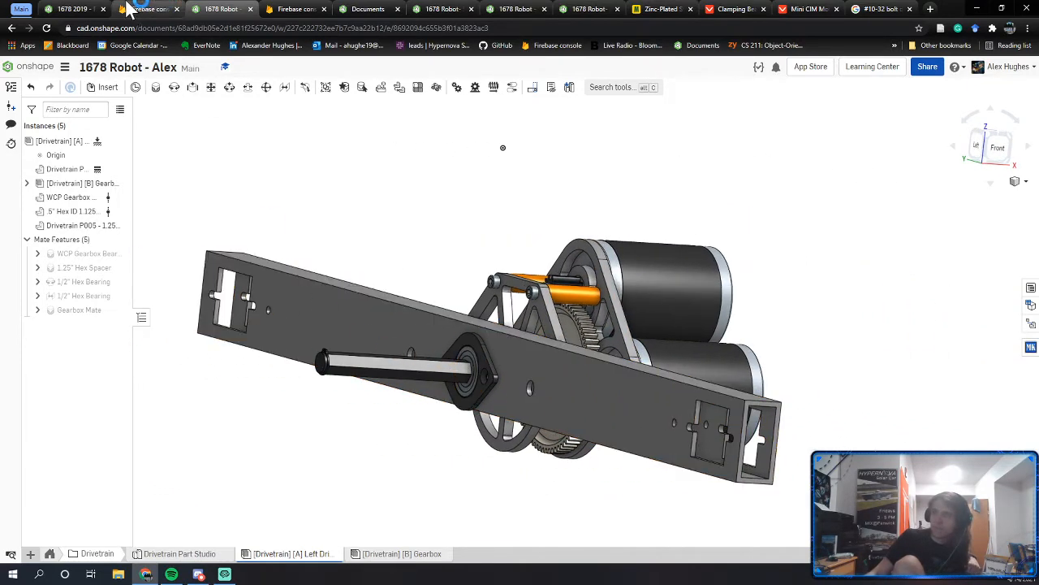
Step: Switch to the 1678 2019 - FRC 612 Copy document and orbit its rail and gearbox
{"action": "left_click", "coordinate": [79, 9]}
{"action": "scroll", "coordinate": [565, 369], "scroll_direction": "down", "scroll_amount": 3}
{"action": "right_click_drag", "start_coordinate": [568, 371], "coordinate": [448, 337]}
{"action": "scroll", "coordinate": [501, 365], "scroll_direction": "down", "scroll_amount": 4}
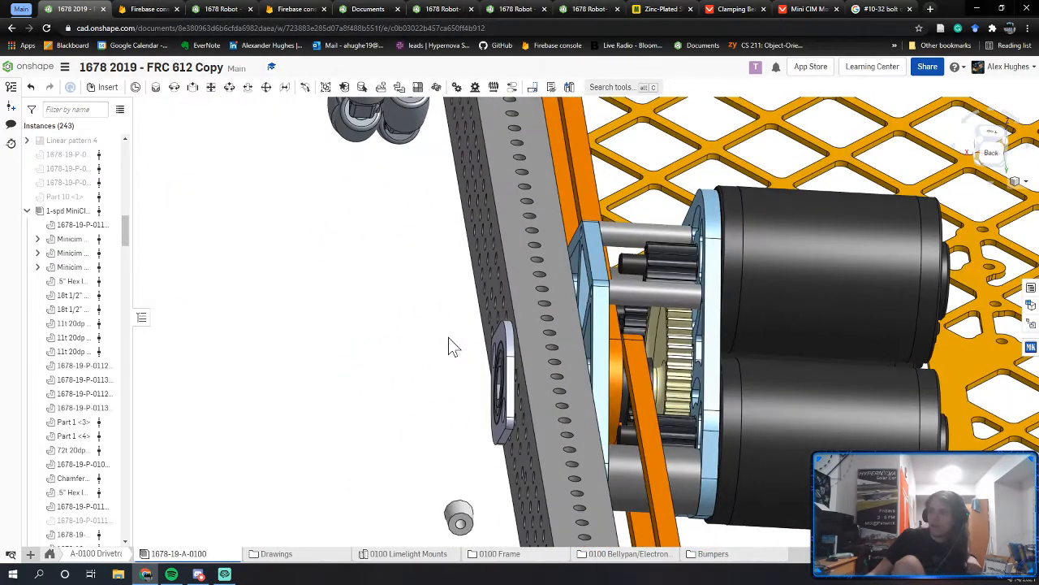
Step: View the full 2019 chassis from above, then return to the 1678 Robot - Alex Left Drive rail
{"action": "right_click", "coordinate": [449, 339]}
{"action": "left_click", "coordinate": [362, 320]}
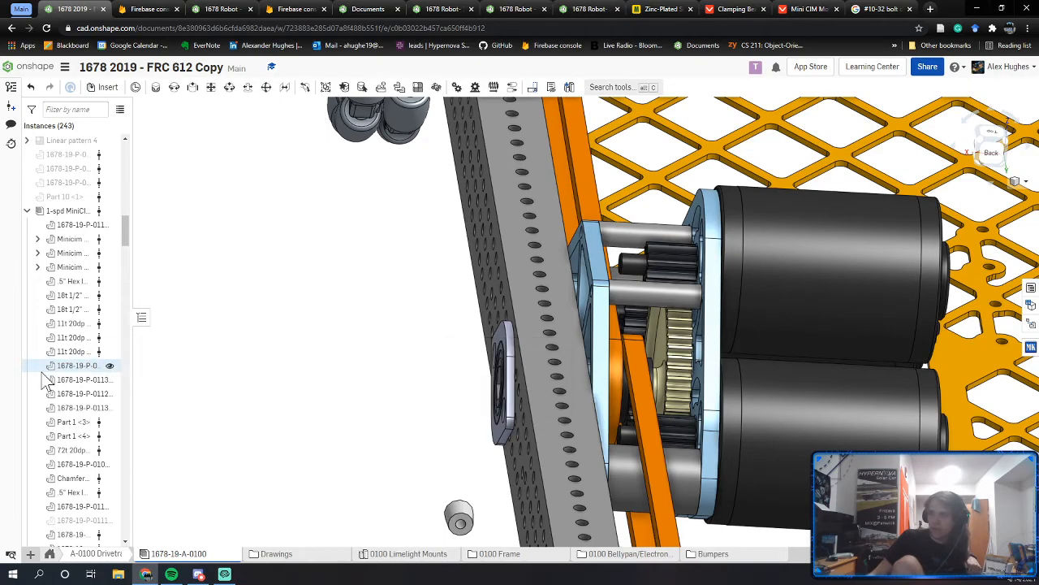
{"action": "scroll", "coordinate": [72, 345], "scroll_direction": "down", "scroll_amount": 2}
{"action": "scroll", "coordinate": [72, 345], "scroll_direction": "up", "scroll_amount": 4}
{"action": "scroll", "coordinate": [406, 364], "scroll_direction": "down", "scroll_amount": 6}
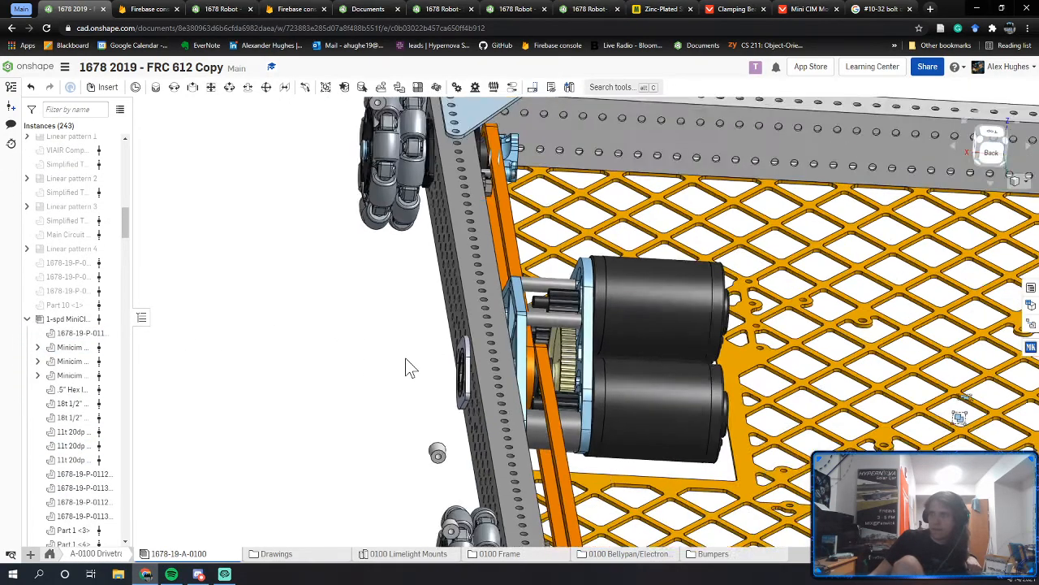
{"action": "right_click_drag", "start_coordinate": [406, 365], "coordinate": [364, 399]}
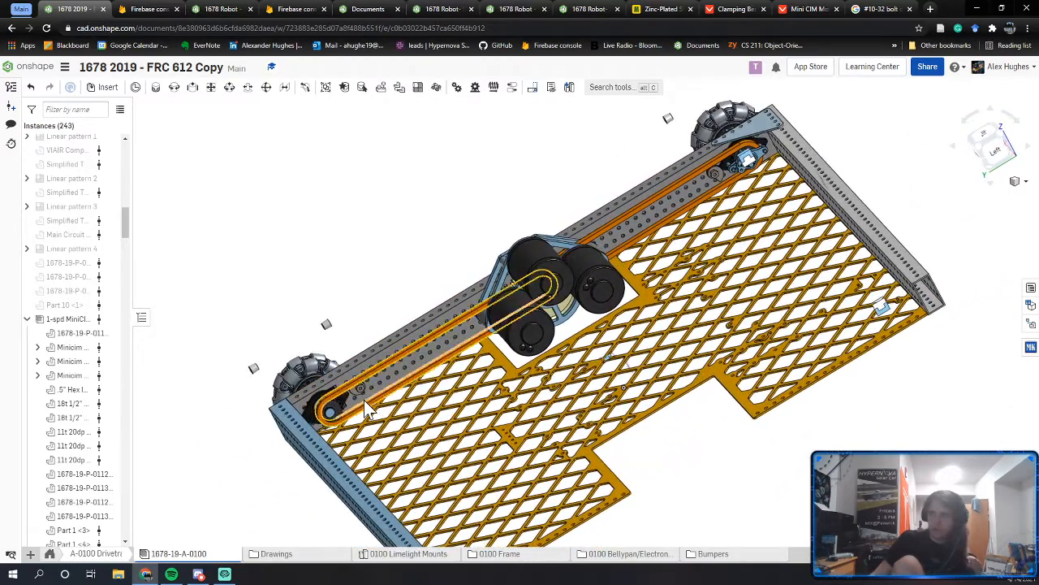
{"action": "left_click", "coordinate": [215, 9]}
{"action": "right_click_drag", "start_coordinate": [479, 344], "coordinate": [448, 339]}
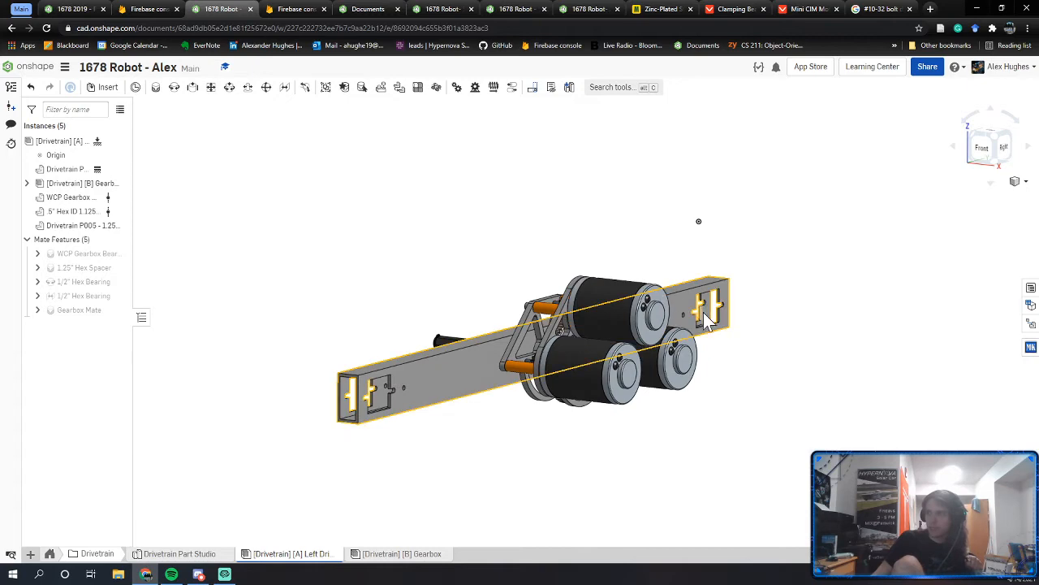
Step: Orbit the student's rail side-on, then bring the 1678 2019 - FRC 612 Copy drivetrain back up
{"action": "right_click_drag", "start_coordinate": [745, 302], "coordinate": [679, 318]}
{"action": "middle_click_drag", "start_coordinate": [657, 311], "coordinate": [847, 324]}
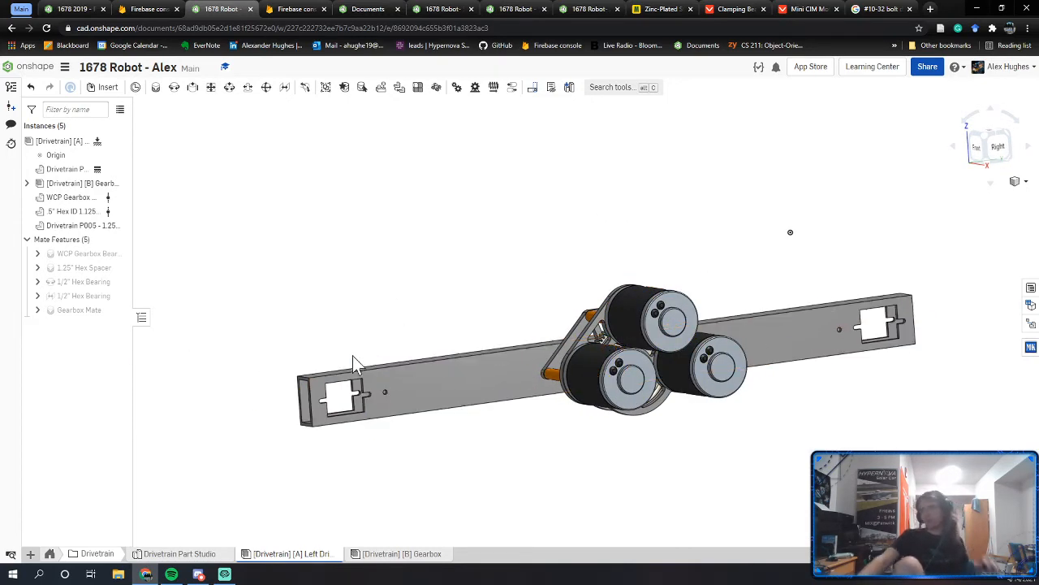
{"action": "left_click", "coordinate": [203, 574]}
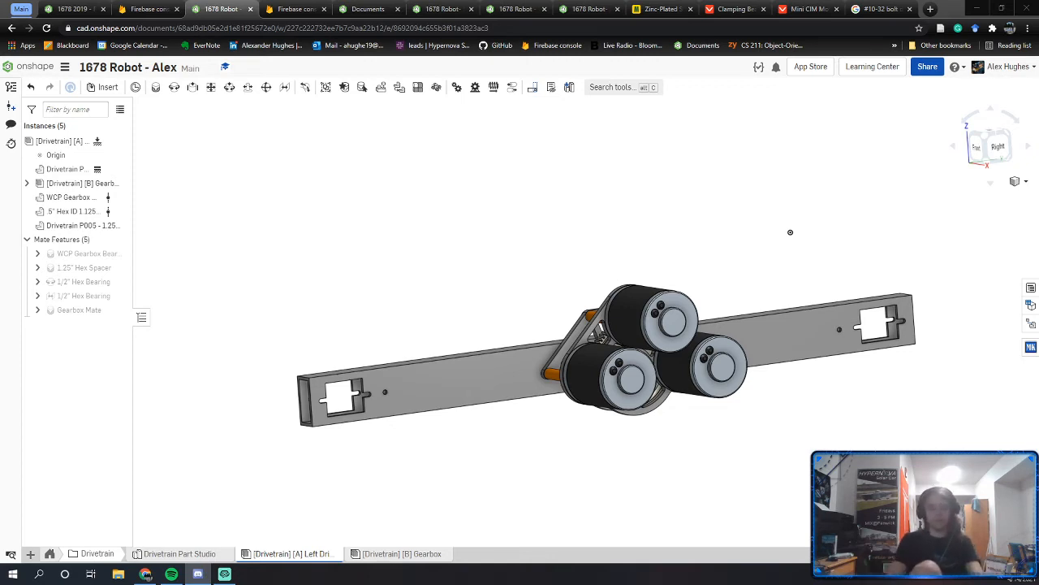
{"action": "right_click_drag", "start_coordinate": [439, 380], "coordinate": [461, 380]}
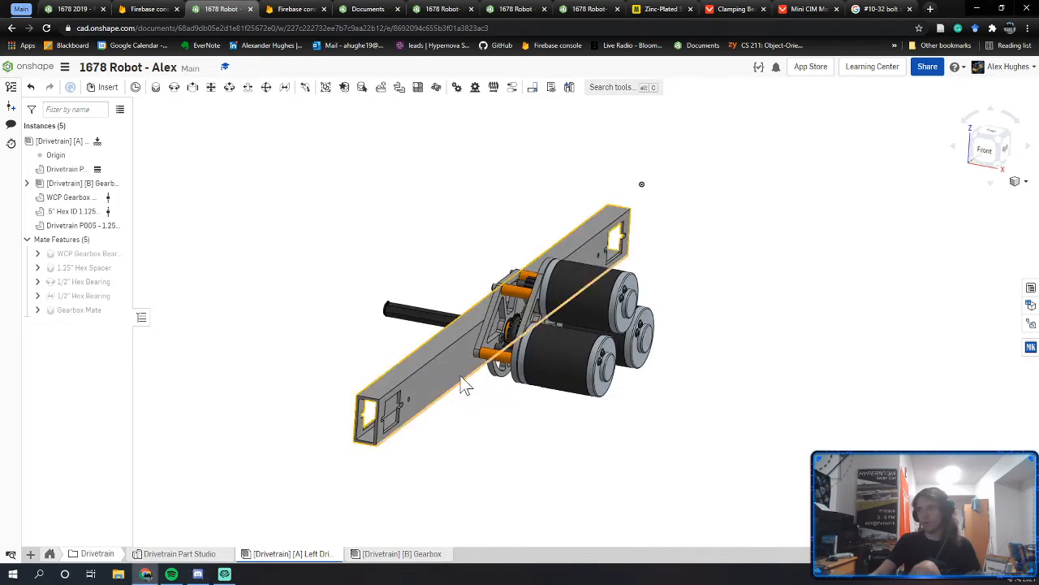
{"action": "right_click_drag", "start_coordinate": [485, 339], "coordinate": [505, 322]}
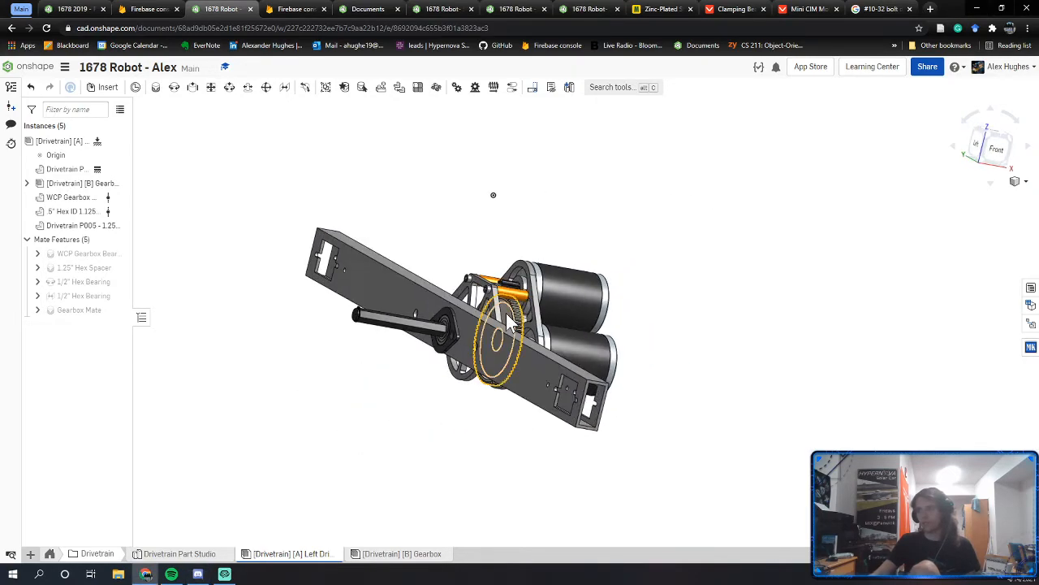
{"action": "left_click", "coordinate": [86, 9]}
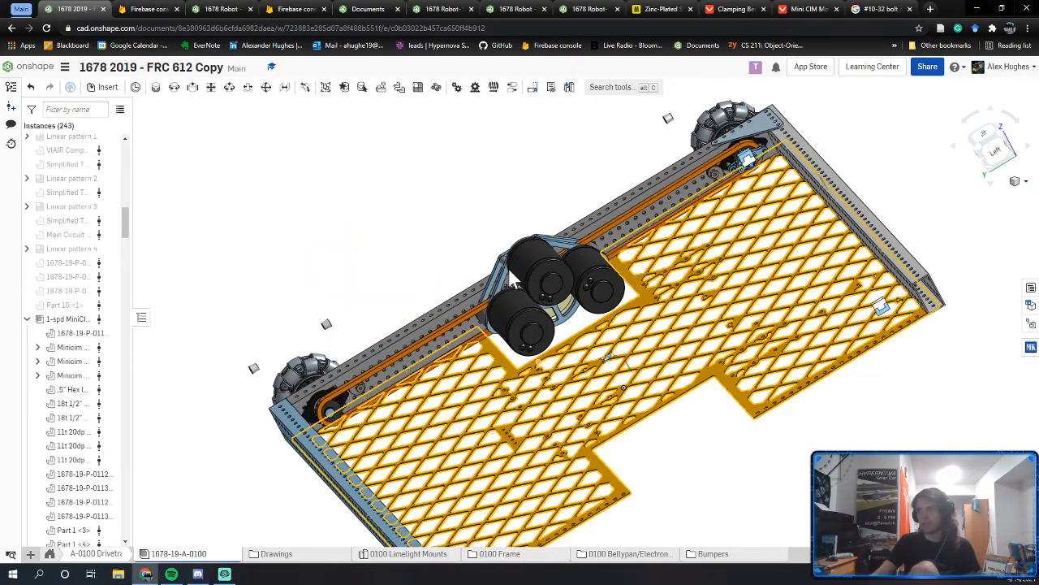
Step: Snap the 2019 drivetrain to the Right side view and zoom on it, then open the next student's assembly
{"action": "mouse_move", "coordinate": [509, 267]}
{"action": "right_mouse_down"}
{"action": "mouse_move", "coordinate": [594, 284]}
{"action": "mouse_move", "coordinate": [436, 292]}
{"action": "mouse_move", "coordinate": [508, 279]}
{"action": "right_mouse_up"}
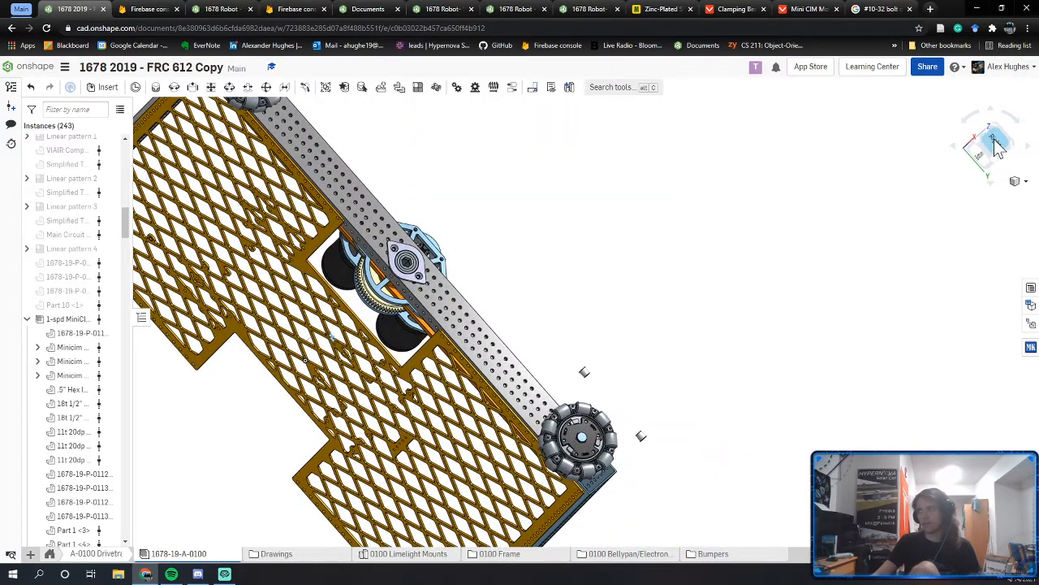
{"action": "left_click", "coordinate": [997, 141]}
{"action": "scroll", "coordinate": [649, 337], "scroll_direction": "up", "scroll_amount": 5}
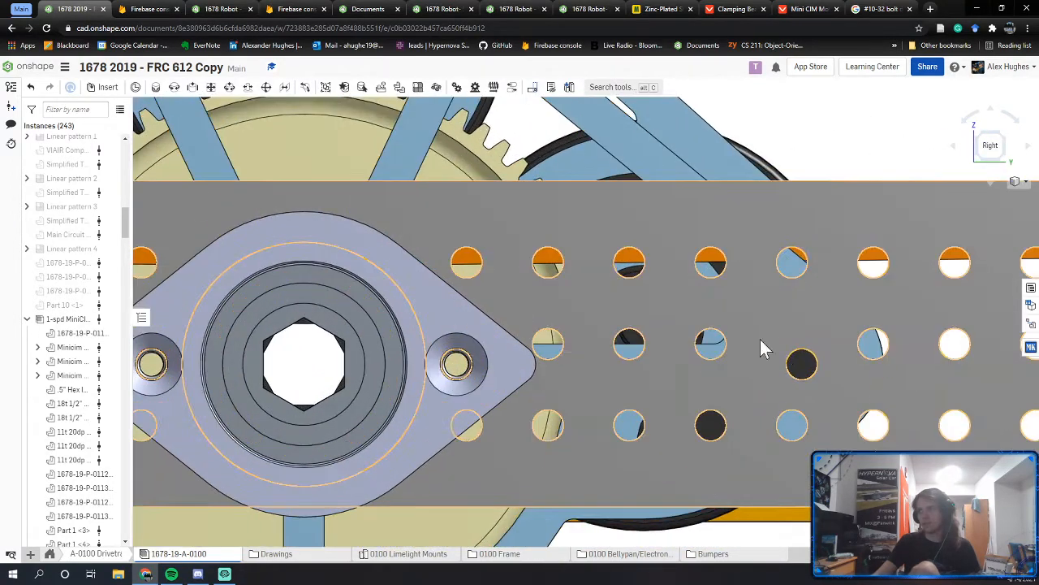
{"action": "scroll", "coordinate": [812, 374], "scroll_direction": "down", "scroll_amount": 5}
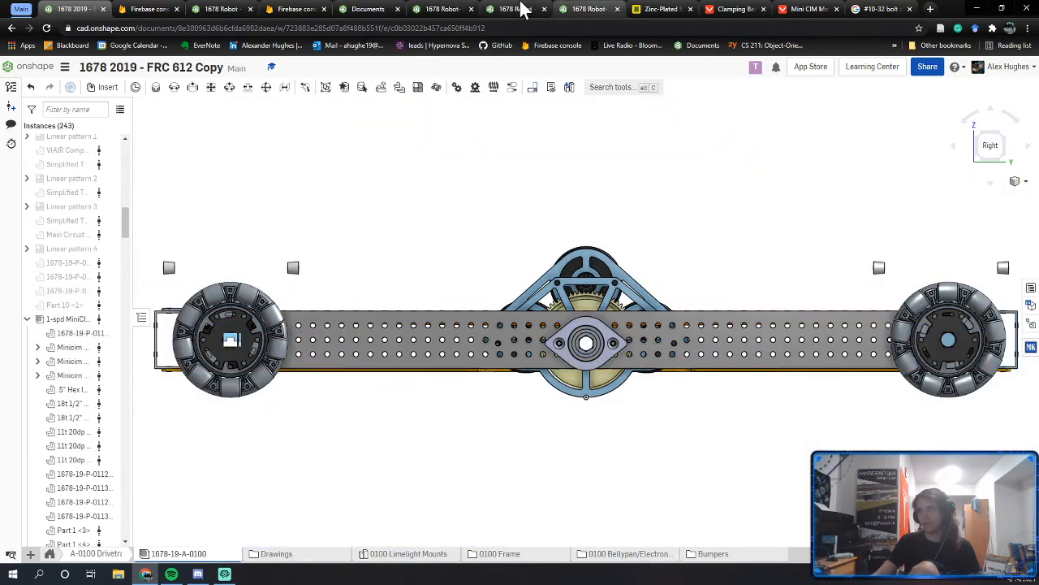
{"action": "left_click", "coordinate": [438, 9]}
{"action": "left_click", "coordinate": [435, 9]}
{"action": "left_click", "coordinate": [601, 9]}
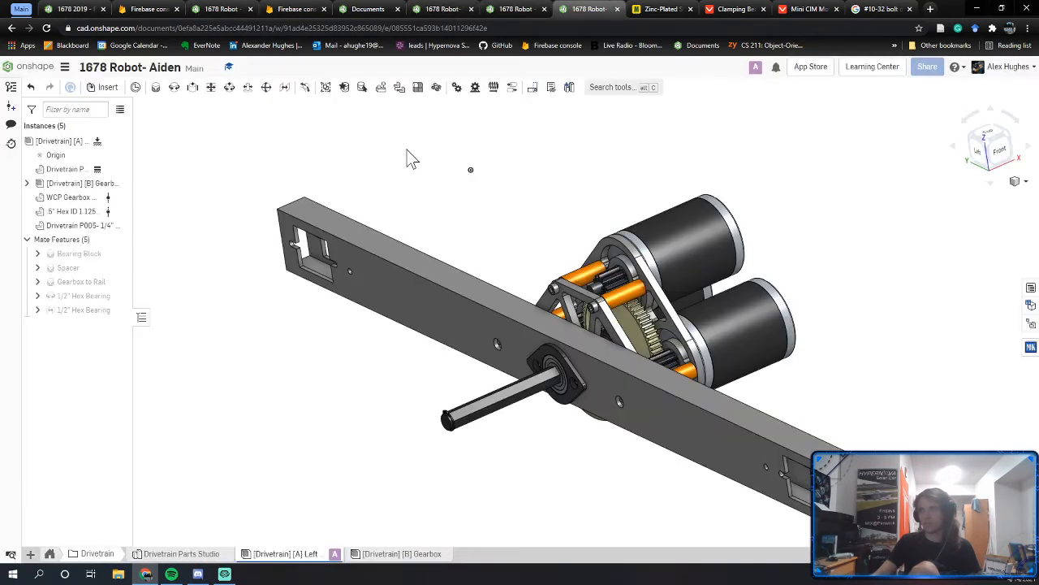
Step: Run interference detection on the Left Drive Rail instance with standard content included
{"action": "left_click", "coordinate": [88, 141]}
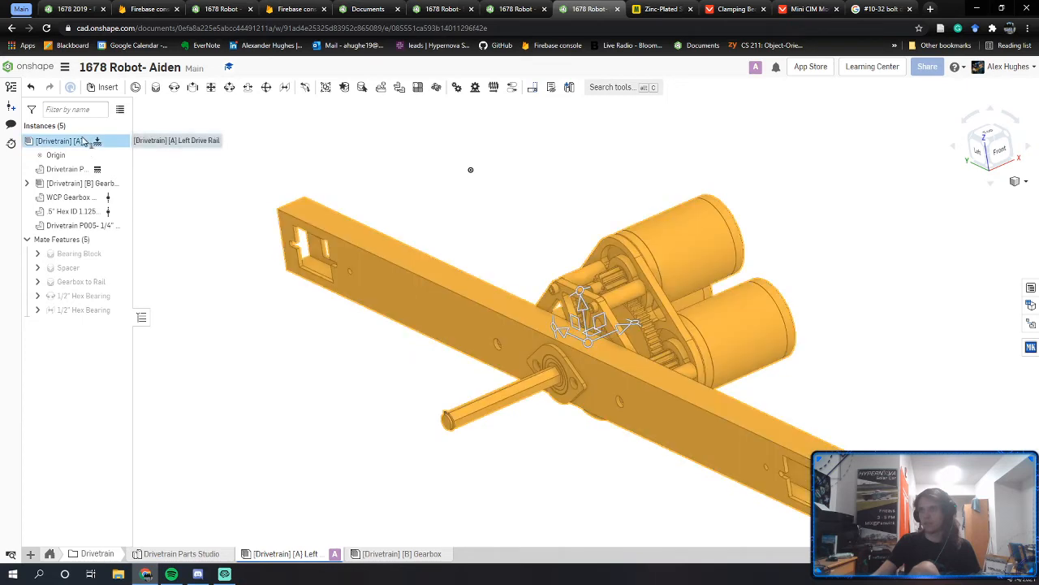
{"action": "right_click", "coordinate": [88, 141]}
{"action": "left_click", "coordinate": [114, 169]}
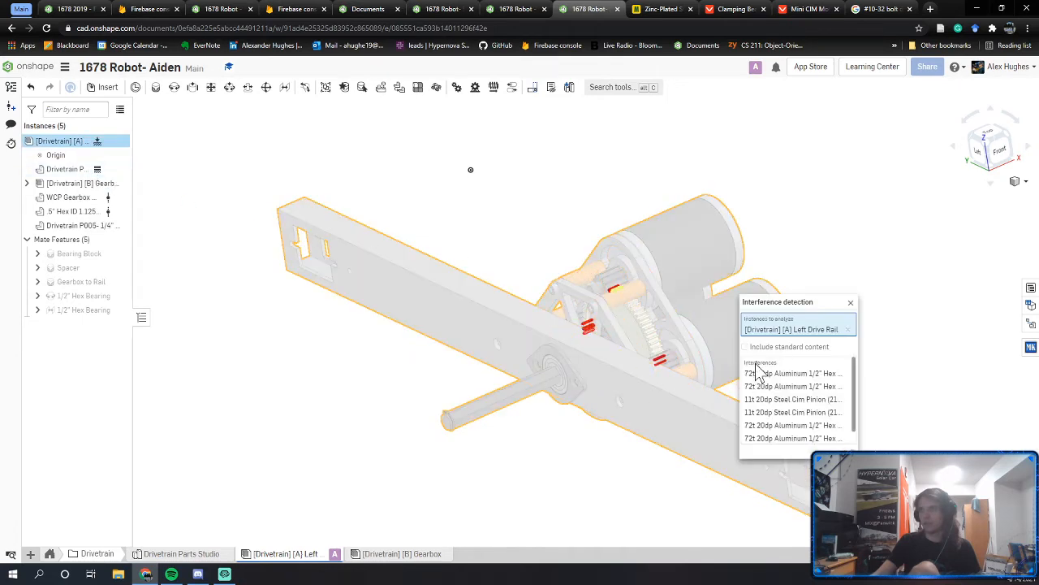
{"action": "right_click_drag", "start_coordinate": [634, 377], "coordinate": [622, 384]}
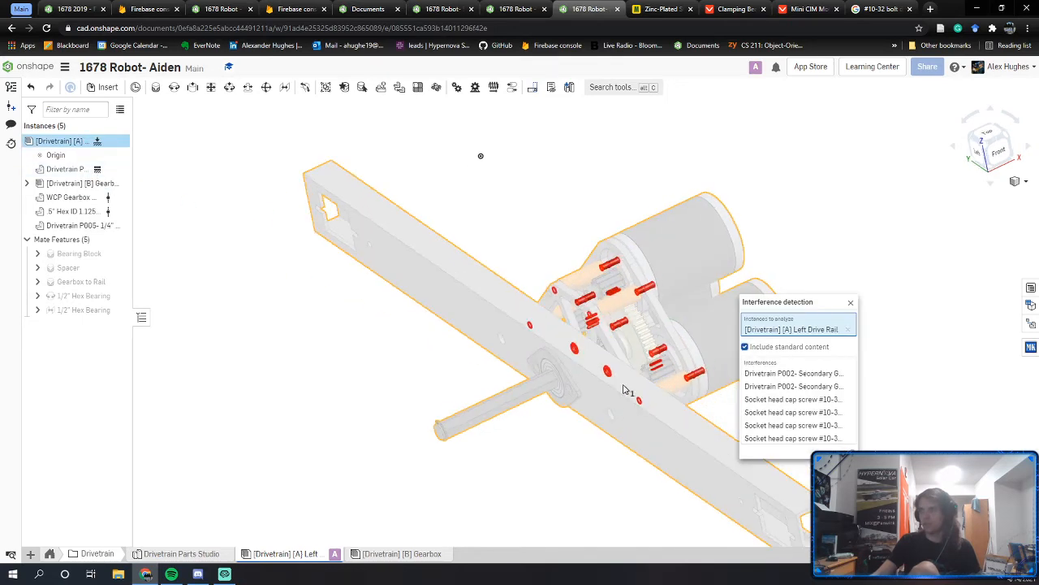
Step: Orbit and zoom around the gearbox to inspect the flagged interferences
{"action": "middle_click_drag", "start_coordinate": [646, 383], "coordinate": [570, 408]}
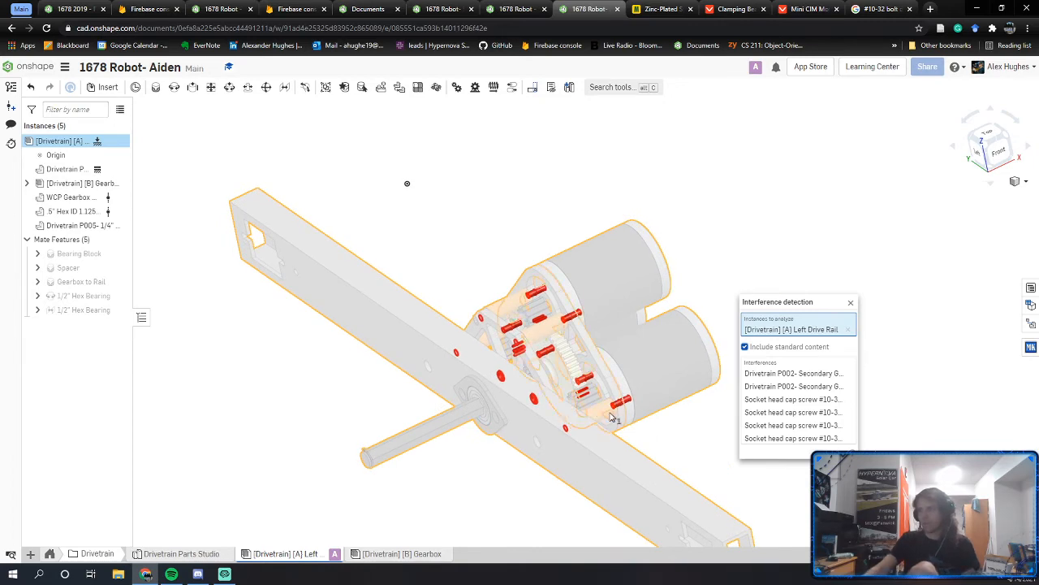
{"action": "mouse_move", "coordinate": [614, 418]}
{"action": "right_mouse_down"}
{"action": "mouse_move", "coordinate": [610, 390]}
{"action": "mouse_move", "coordinate": [598, 425]}
{"action": "mouse_move", "coordinate": [609, 417]}
{"action": "mouse_move", "coordinate": [585, 425]}
{"action": "mouse_move", "coordinate": [609, 413]}
{"action": "right_mouse_up"}
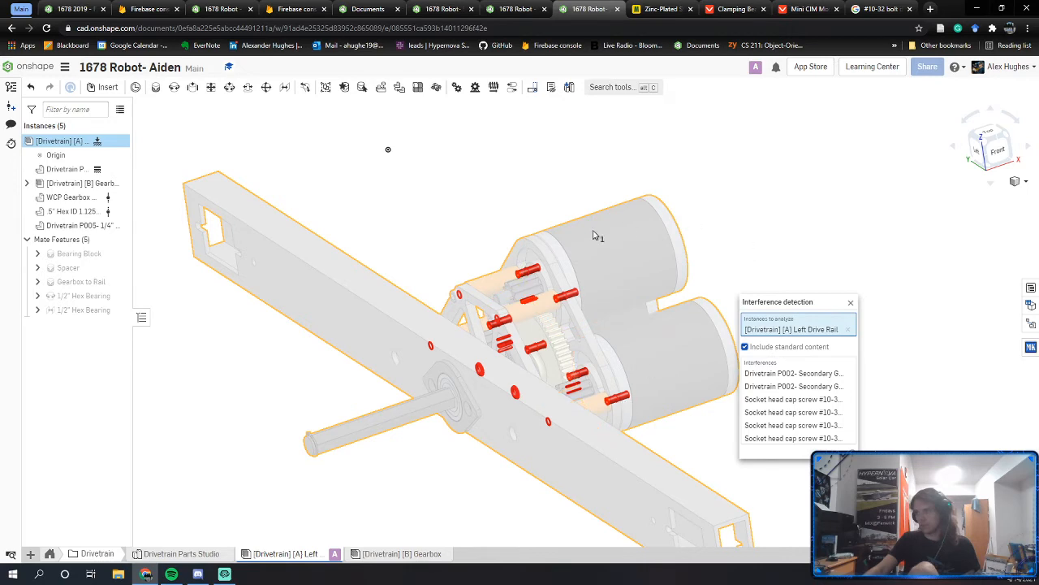
{"action": "scroll", "coordinate": [631, 420], "scroll_direction": "up", "scroll_amount": 5}
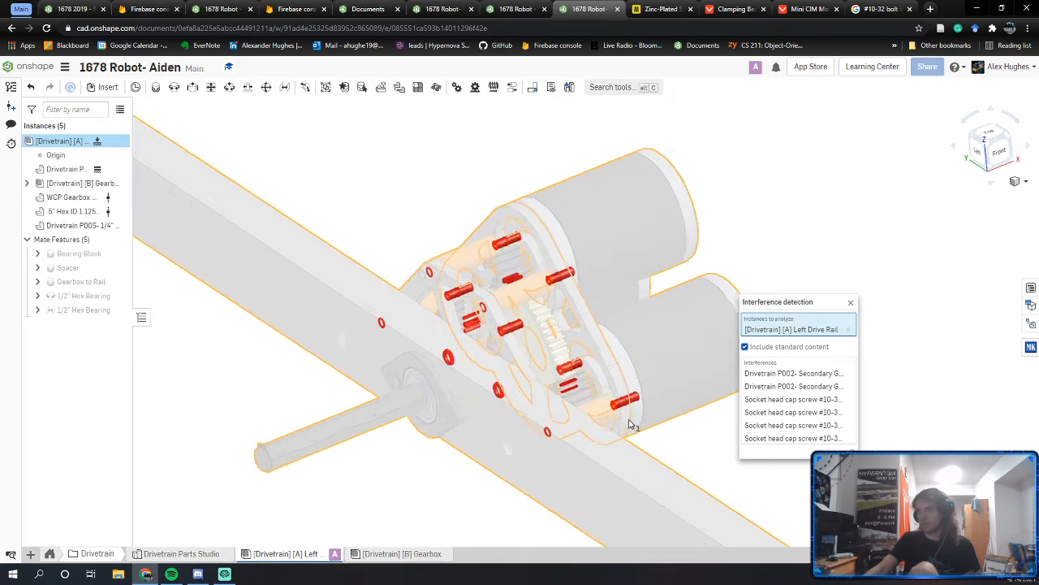
{"action": "scroll", "coordinate": [598, 416], "scroll_direction": "up", "scroll_amount": 2}
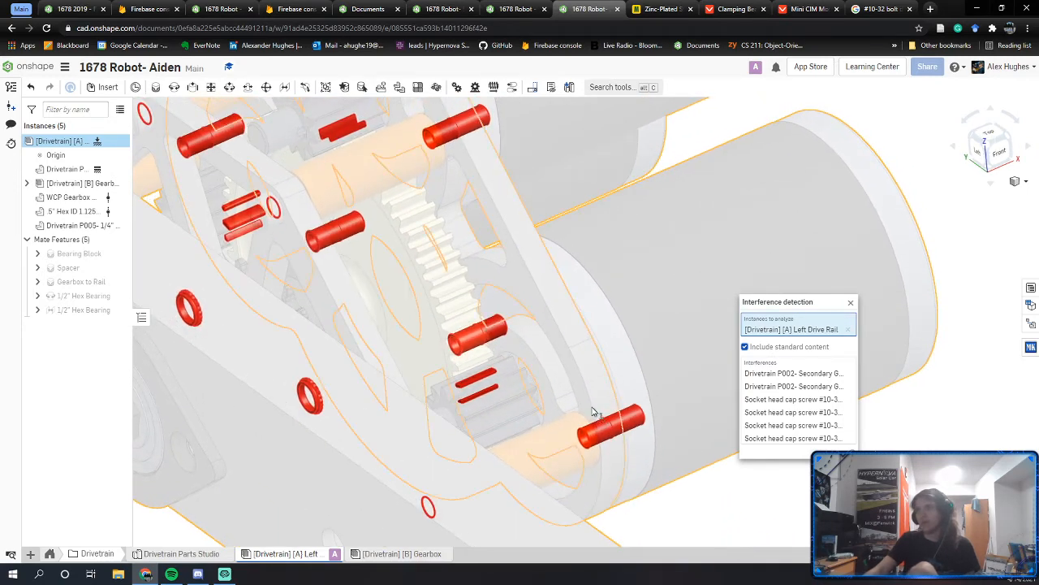
{"action": "scroll", "coordinate": [577, 415], "scroll_direction": "down", "scroll_amount": 2}
{"action": "scroll", "coordinate": [475, 211], "scroll_direction": "up", "scroll_amount": 3}
{"action": "scroll", "coordinate": [629, 309], "scroll_direction": "down", "scroll_amount": 8}
{"action": "scroll", "coordinate": [634, 312], "scroll_direction": "up", "scroll_amount": 9}
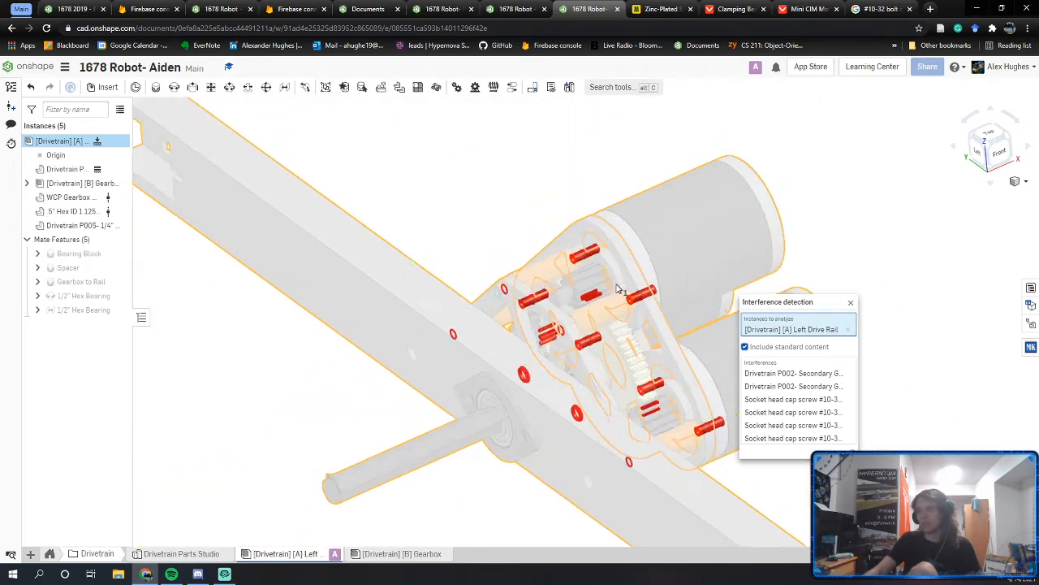
Step: Zoom in on the clashing socket head cap screws and spacer
{"action": "right_click_drag", "start_coordinate": [649, 319], "coordinate": [591, 310]}
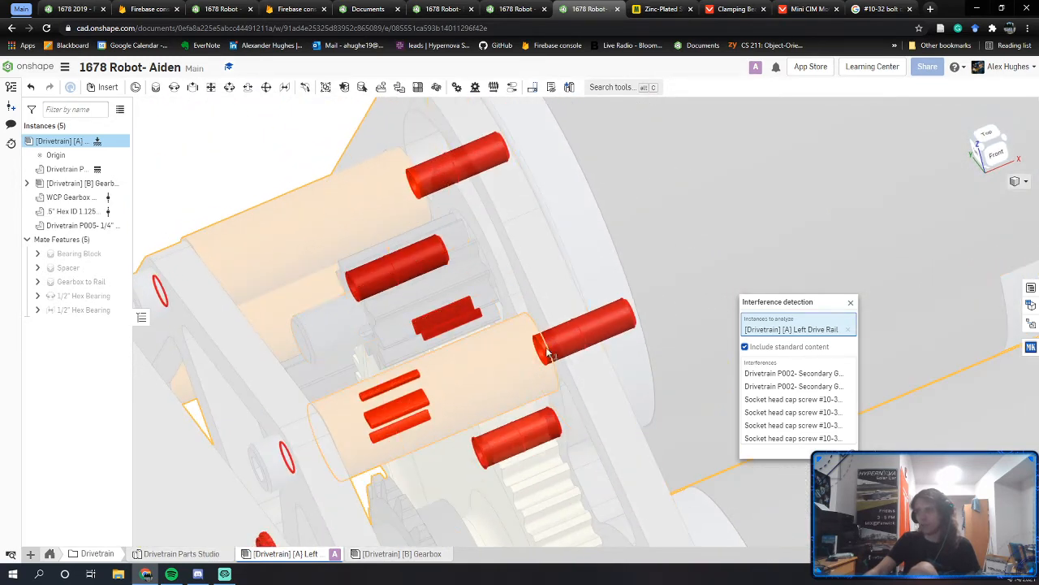
{"action": "scroll", "coordinate": [557, 342], "scroll_direction": "up", "scroll_amount": 3}
{"action": "right_click_drag", "start_coordinate": [557, 342], "coordinate": [552, 303]}
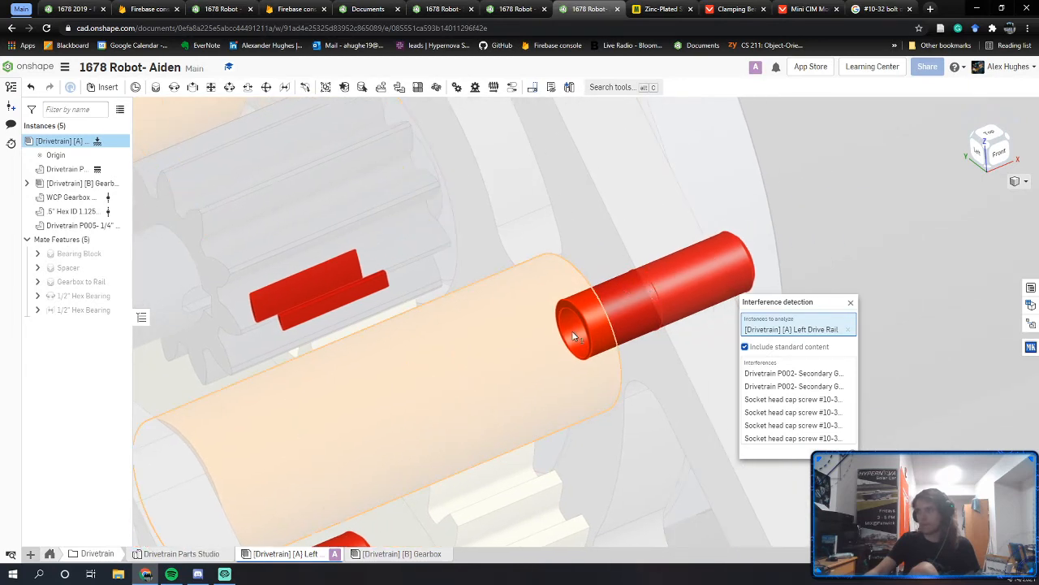
{"action": "scroll", "coordinate": [573, 330], "scroll_direction": "up", "scroll_amount": 1}
{"action": "scroll", "coordinate": [578, 336], "scroll_direction": "up", "scroll_amount": 2}
{"action": "right_click_drag", "start_coordinate": [579, 335], "coordinate": [582, 331]}
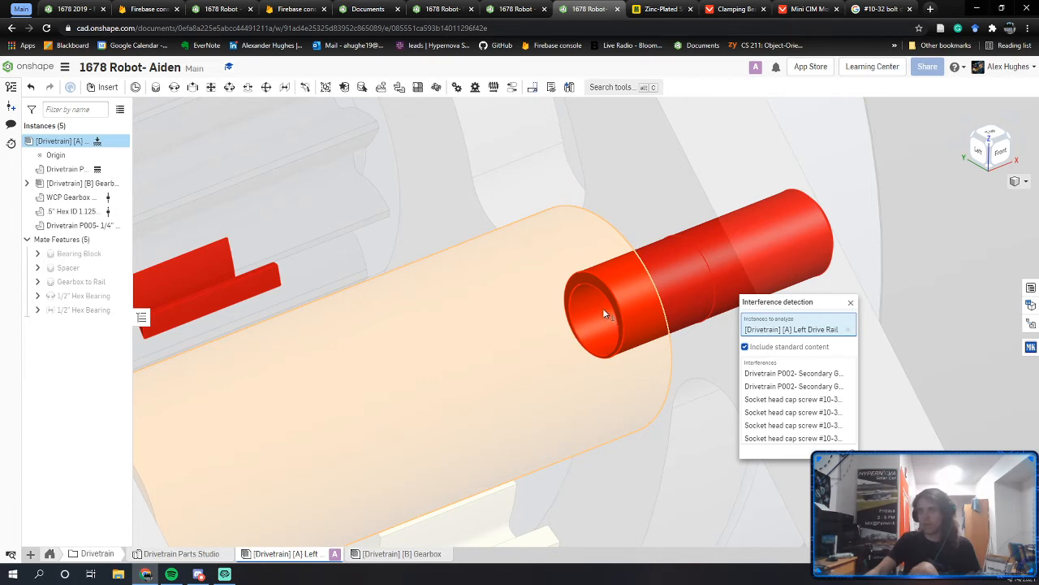
Step: Examine the clashing spacer, then close the interference results
{"action": "right_click", "coordinate": [600, 308]}
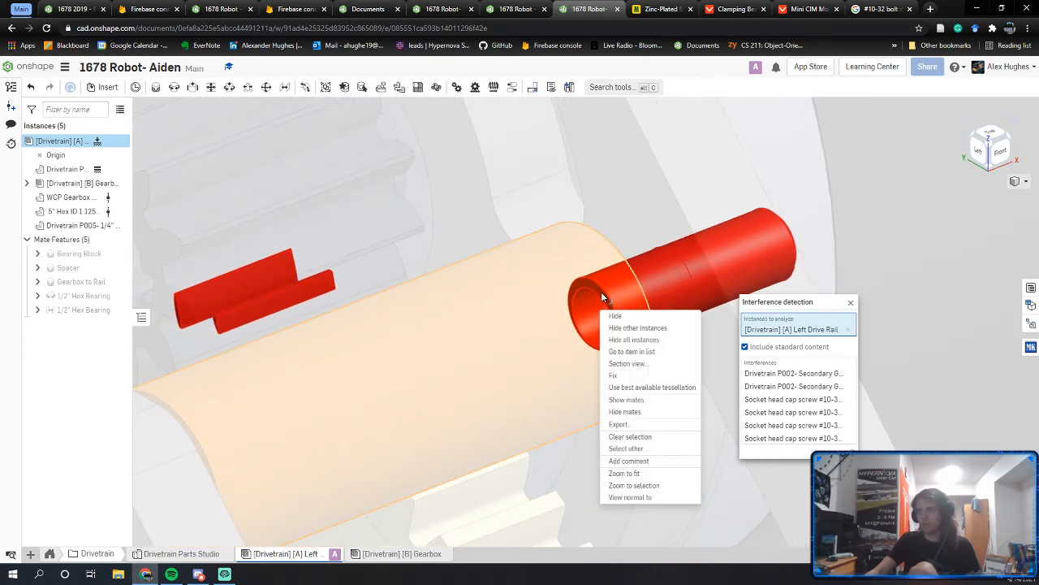
{"action": "left_click", "coordinate": [473, 301]}
{"action": "scroll", "coordinate": [473, 301], "scroll_direction": "down", "scroll_amount": 1}
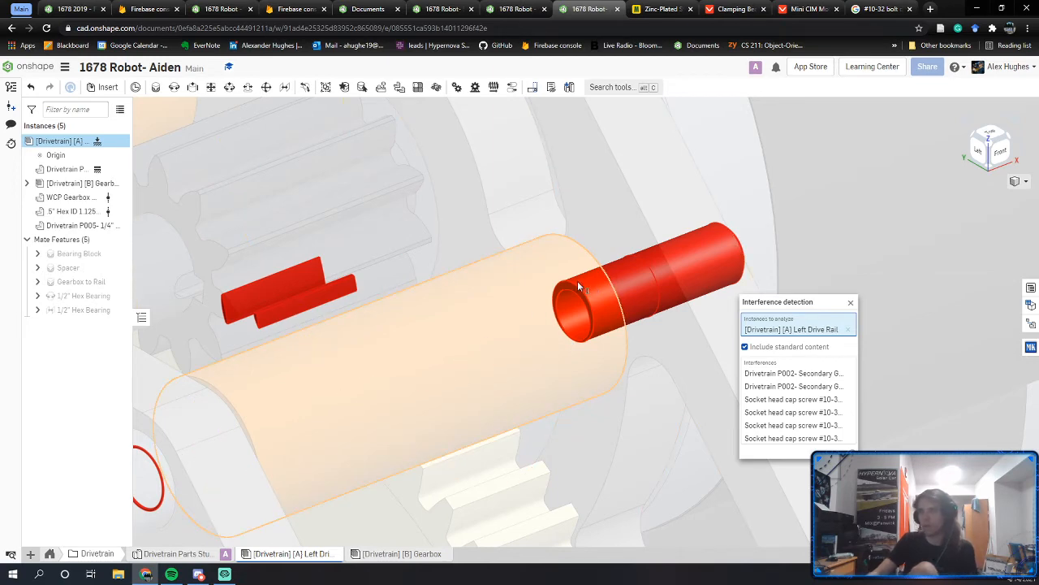
{"action": "scroll", "coordinate": [586, 260], "scroll_direction": "down", "scroll_amount": 5}
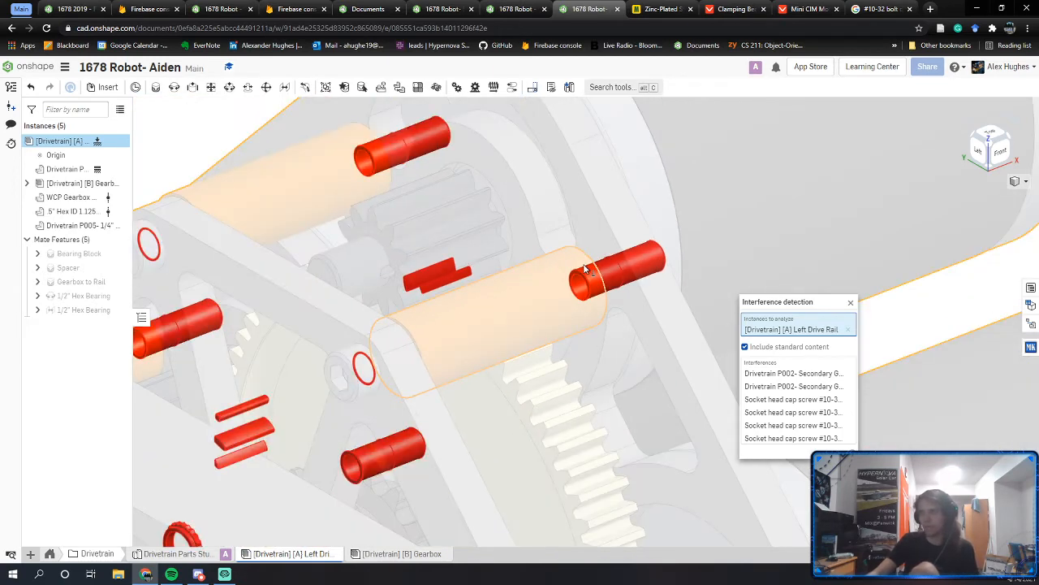
{"action": "scroll", "coordinate": [401, 186], "scroll_direction": "up", "scroll_amount": 4}
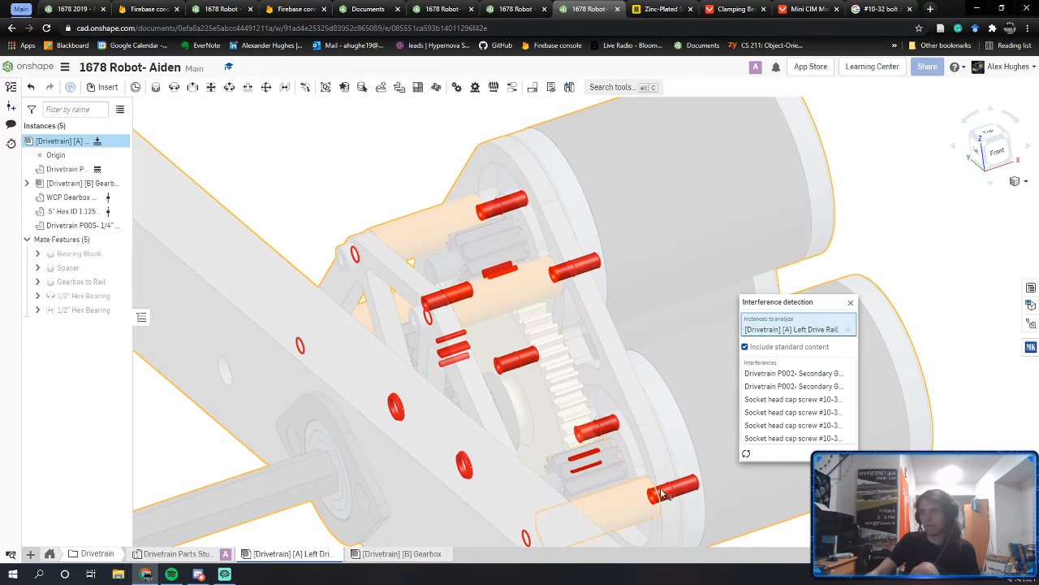
{"action": "left_click", "coordinate": [851, 303]}
{"action": "key", "text": "alt+Tab"}
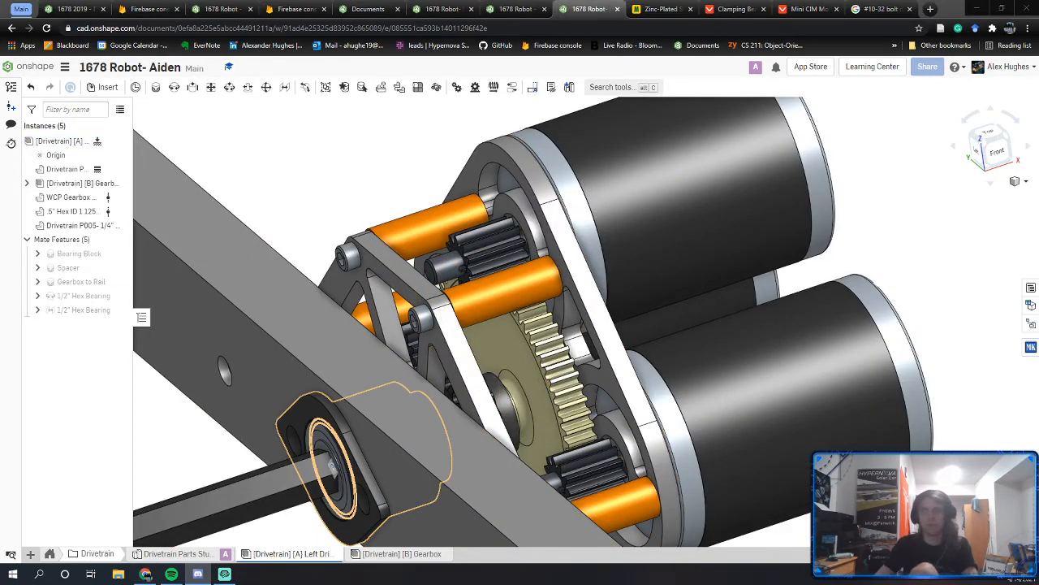
Step: Glance at the calendar week view, then go back to the 2019 robot document
{"action": "left_click", "coordinate": [19, 9]}
{"action": "left_click", "coordinate": [271, 9]}
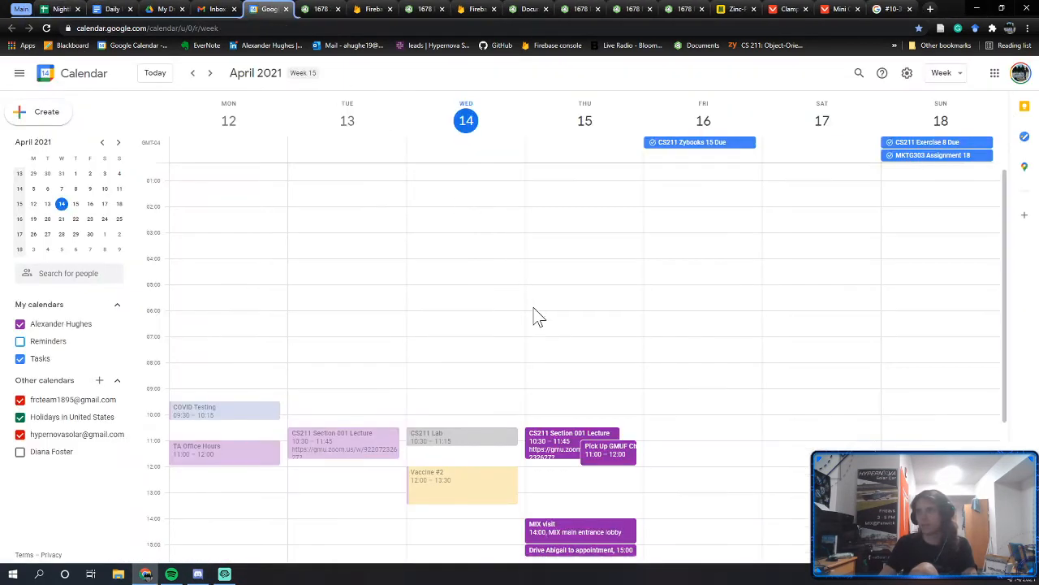
{"action": "scroll", "coordinate": [536, 317], "scroll_direction": "down", "scroll_amount": 5}
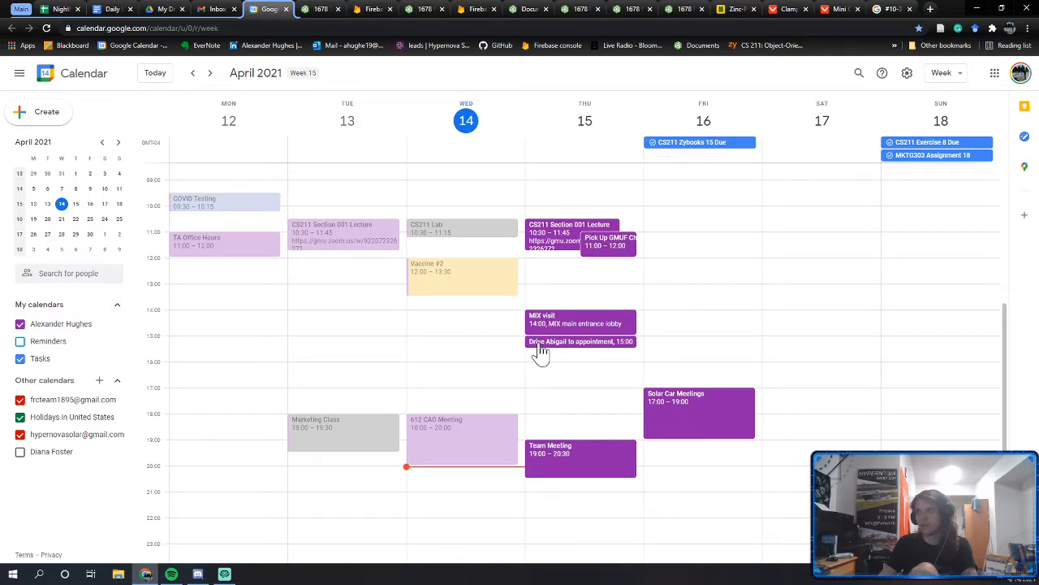
{"action": "left_click", "coordinate": [22, 10]}
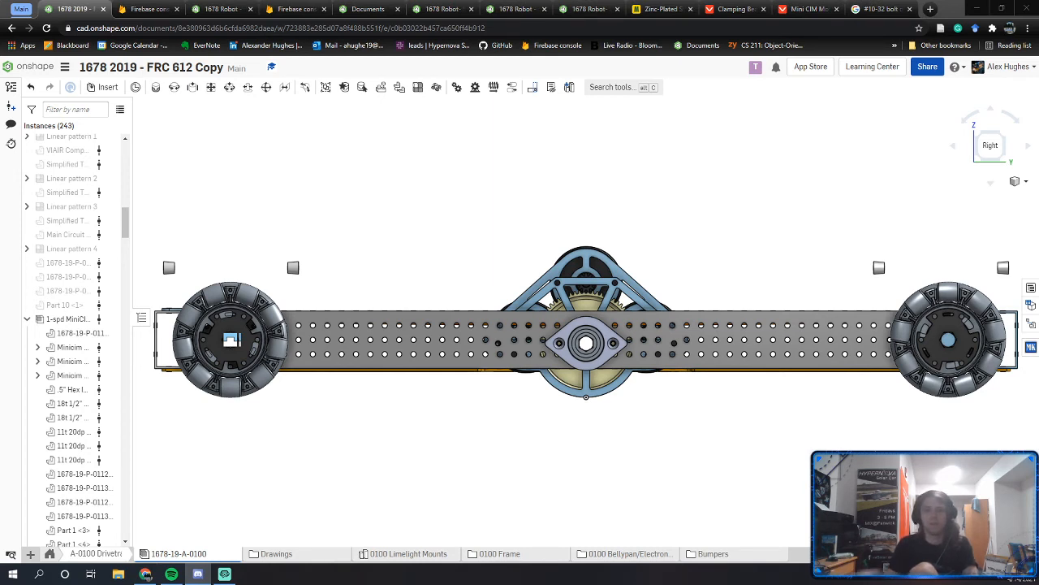
Step: Add a 'Belt Printer Meeting' event on Thursday 17:00–18:00 and return to Onshape
{"action": "left_click", "coordinate": [23, 8]}
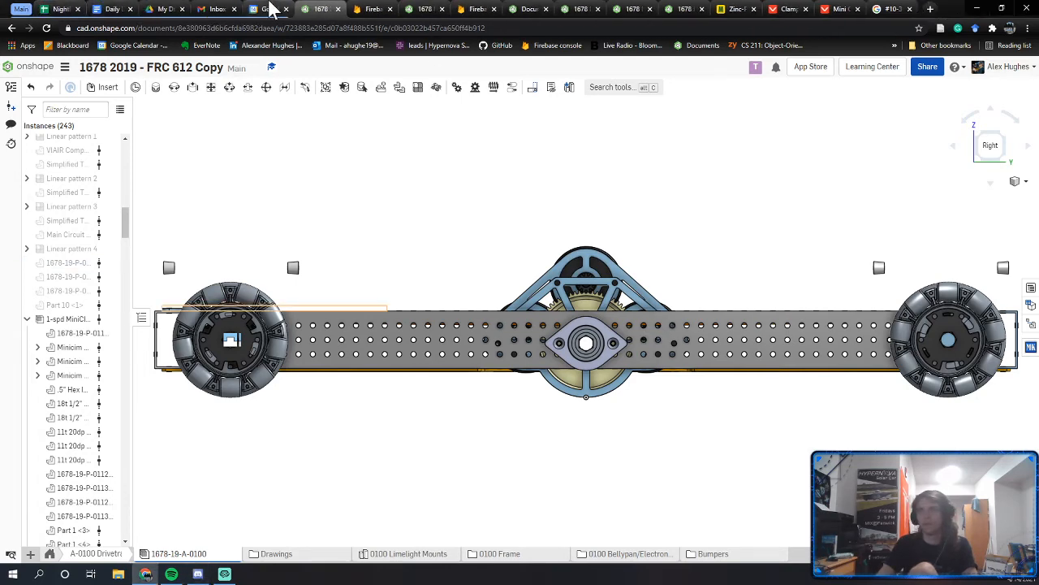
{"action": "left_click", "coordinate": [258, 8]}
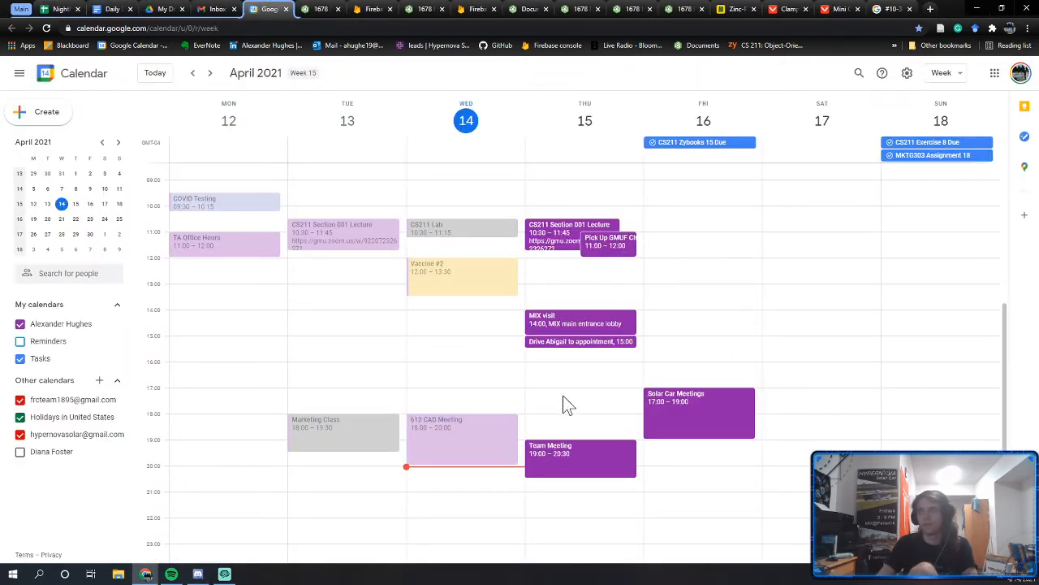
{"action": "left_click", "coordinate": [563, 394]}
{"action": "type", "text": "Belt Pr"}
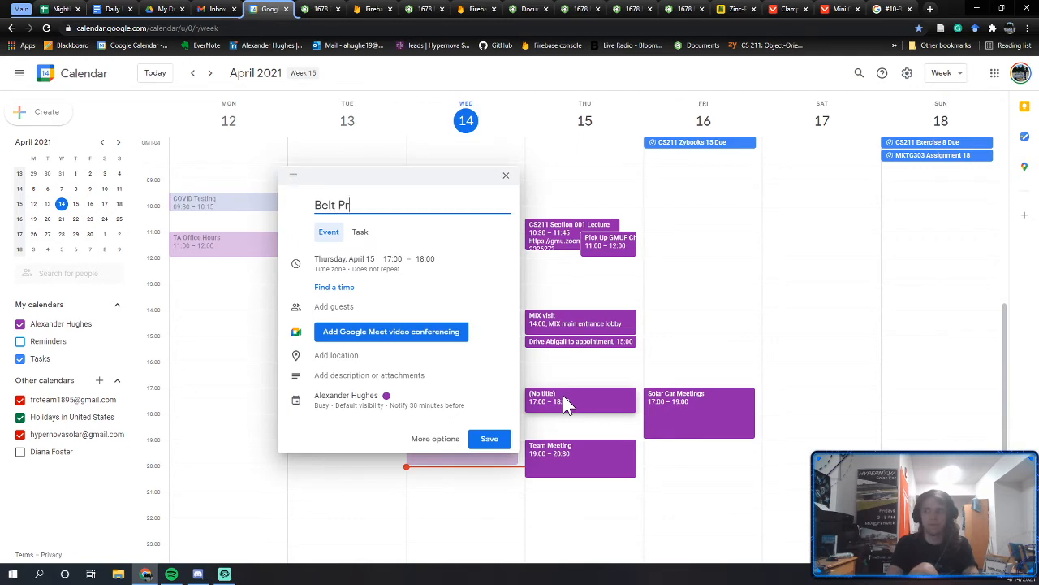
{"action": "type", "text": "inter Meeting"}
{"action": "key", "text": "Return"}
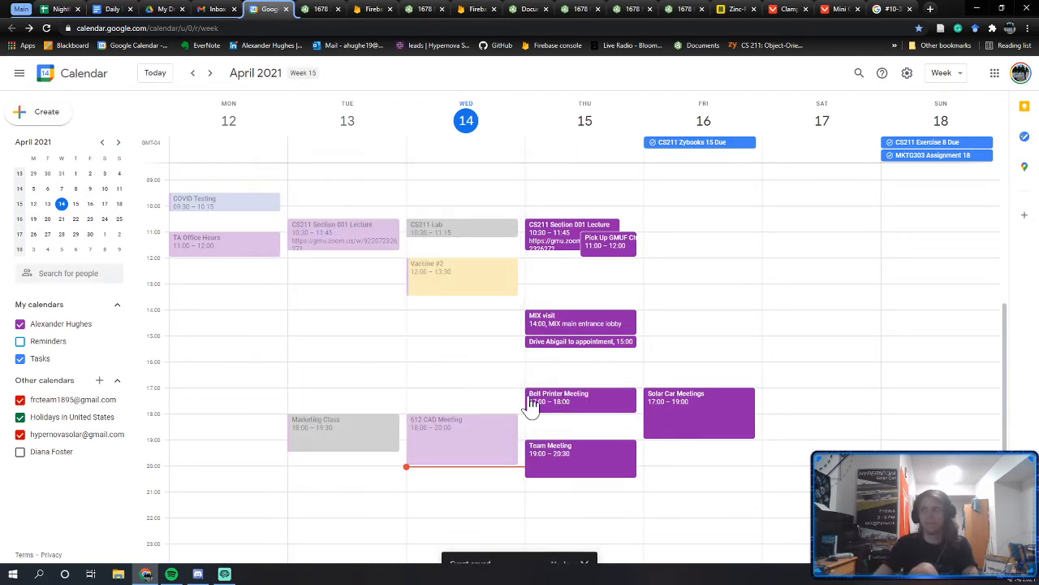
{"action": "left_click", "coordinate": [25, 10]}
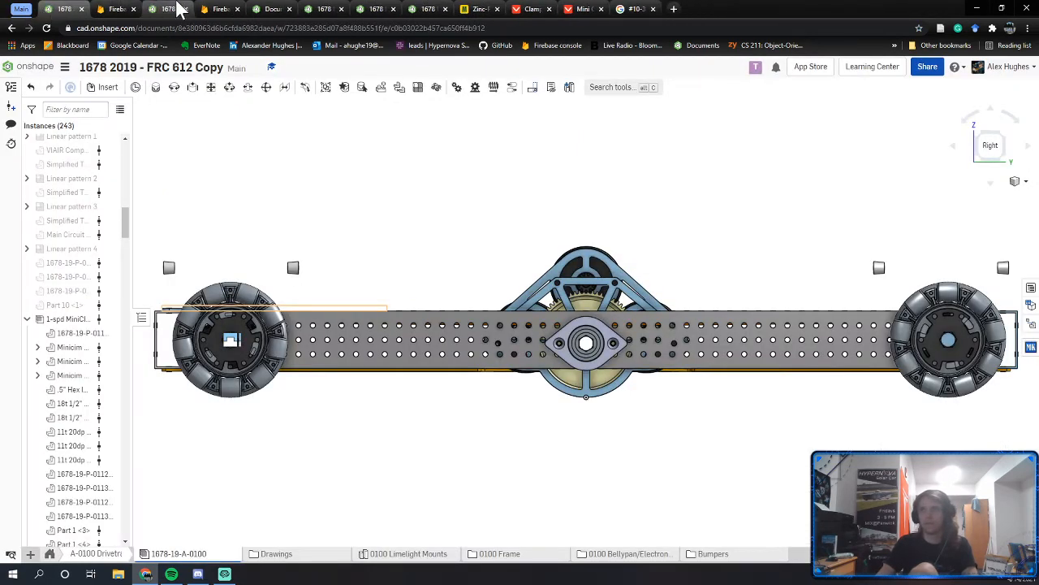
Step: Close the disconnected gearbox document and fit the next student's rail assembly in view
{"action": "left_click", "coordinate": [267, 10]}
{"action": "left_click", "coordinate": [336, 9]}
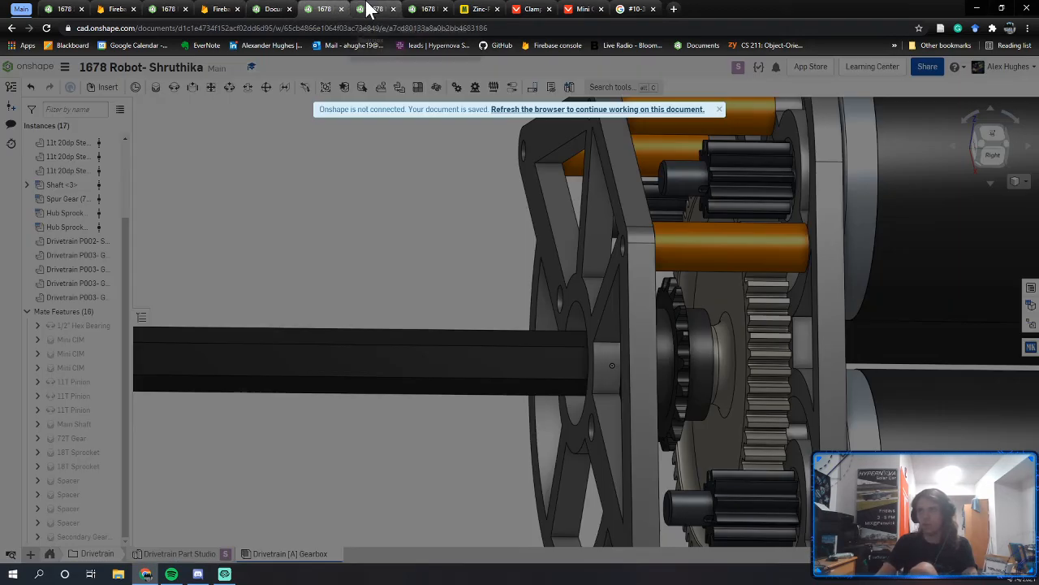
{"action": "left_click", "coordinate": [341, 9]}
{"action": "left_click", "coordinate": [331, 9]}
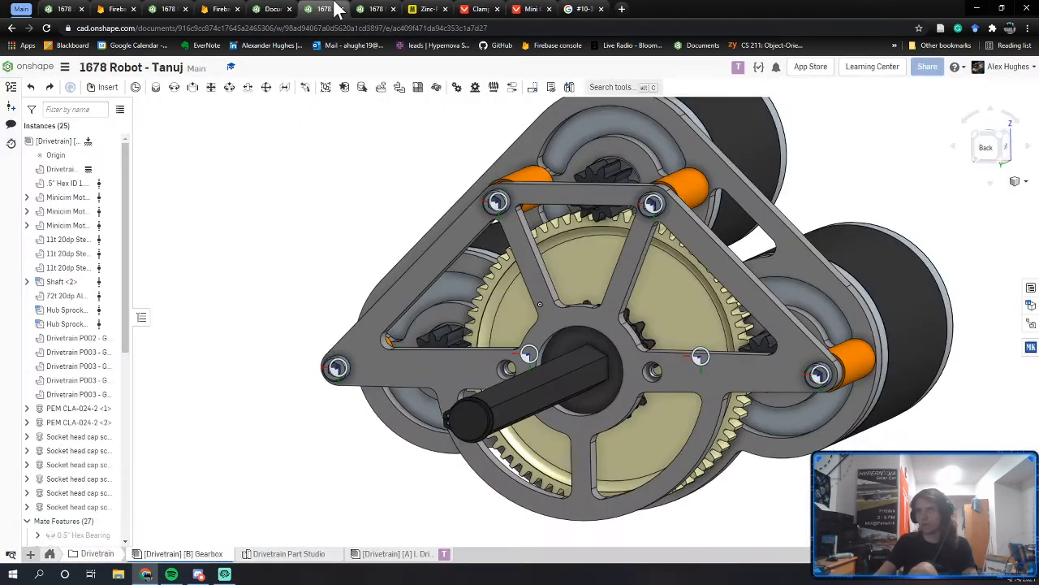
{"action": "left_click", "coordinate": [366, 9]}
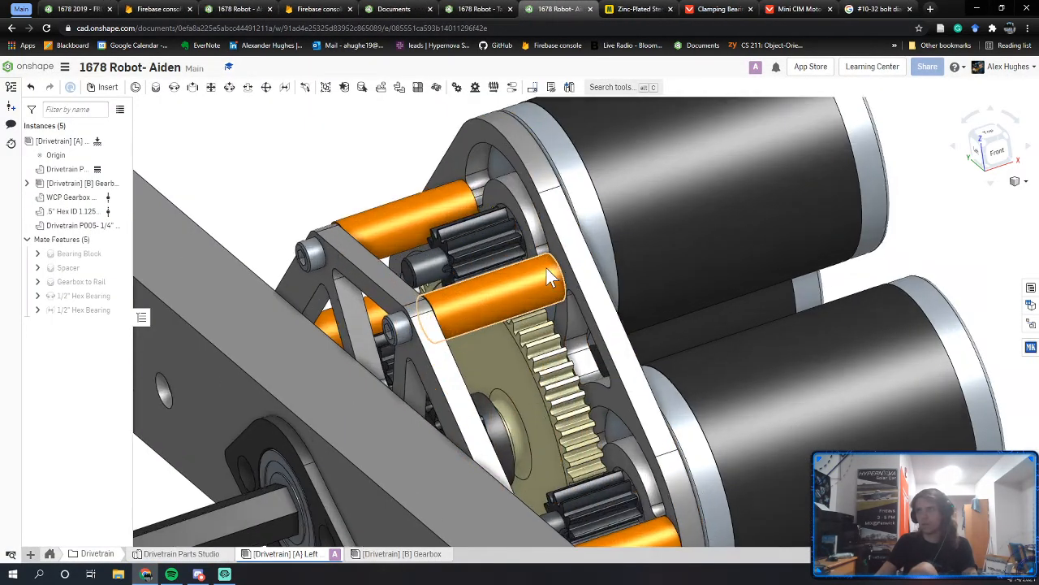
{"action": "key", "text": "f"}
{"action": "scroll", "coordinate": [620, 299], "scroll_direction": "up", "scroll_amount": 3}
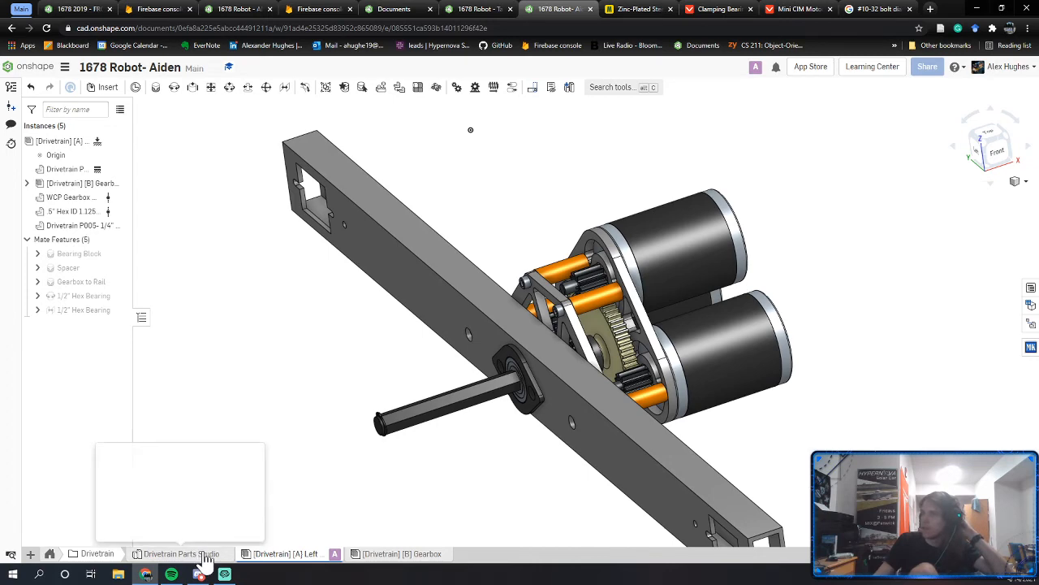
Step: Make the [B] Gearbox's orange standoff transparent to see the shaft, then open the Drivetrain Parts Studio
{"action": "left_click", "coordinate": [406, 558]}
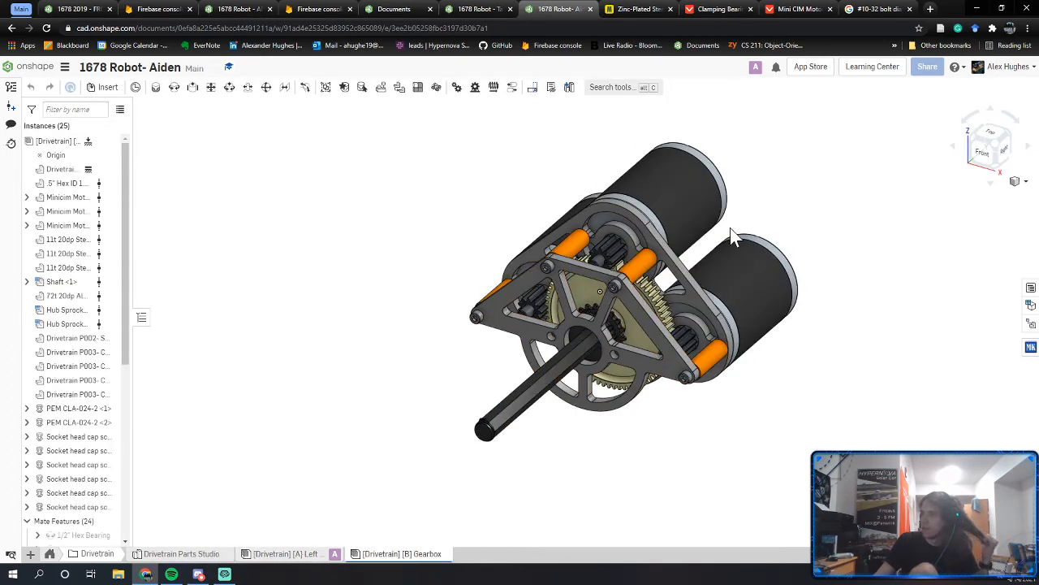
{"action": "scroll", "coordinate": [653, 252], "scroll_direction": "up", "scroll_amount": 5}
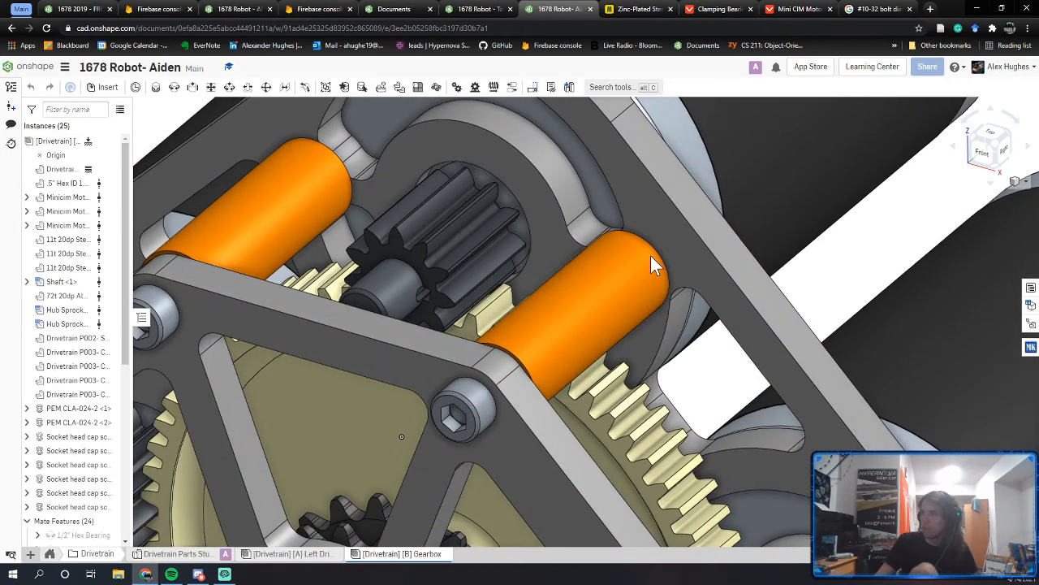
{"action": "right_click", "coordinate": [651, 255]}
{"action": "left_click", "coordinate": [830, 286]}
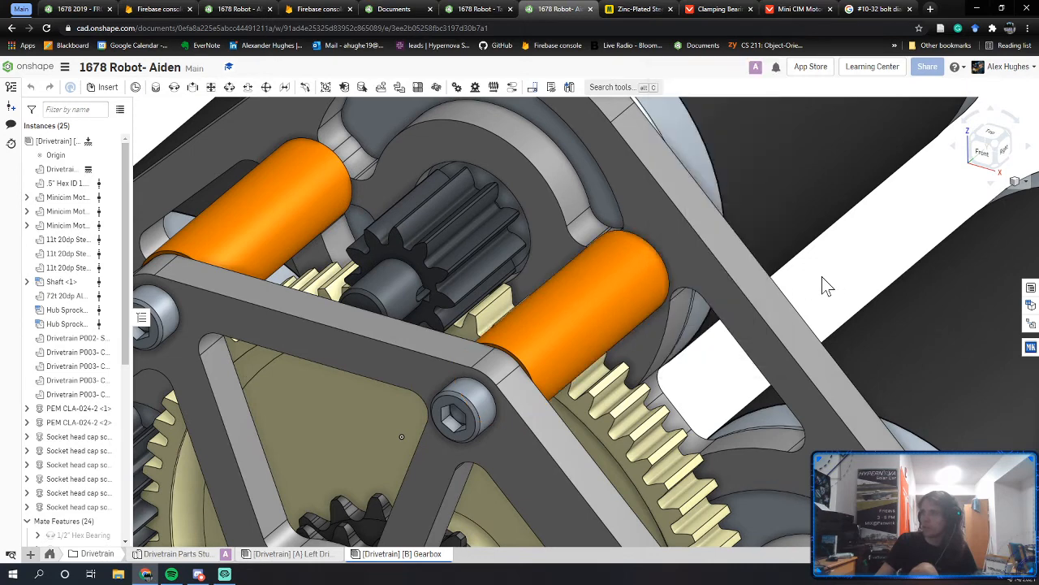
{"action": "right_click", "coordinate": [599, 278]}
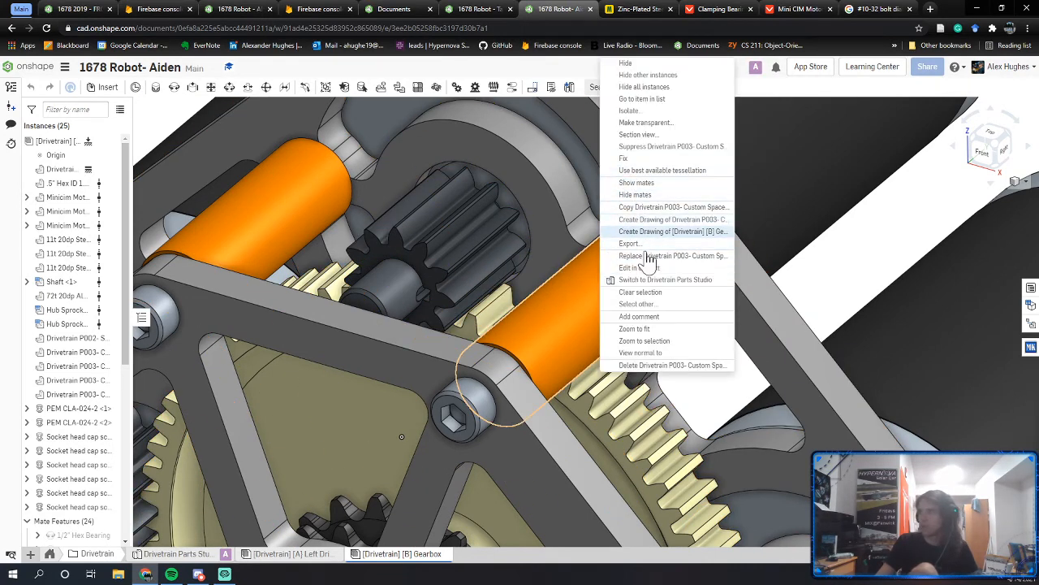
{"action": "left_click", "coordinate": [645, 121]}
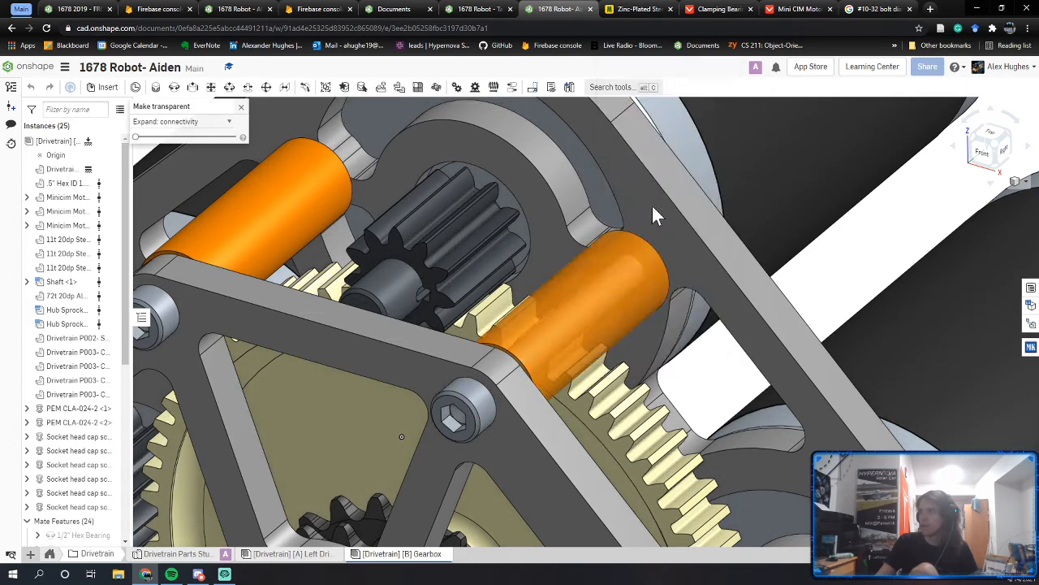
{"action": "scroll", "coordinate": [647, 263], "scroll_direction": "up", "scroll_amount": 3}
{"action": "scroll", "coordinate": [647, 275], "scroll_direction": "up", "scroll_amount": 3}
{"action": "scroll", "coordinate": [631, 301], "scroll_direction": "down", "scroll_amount": 1}
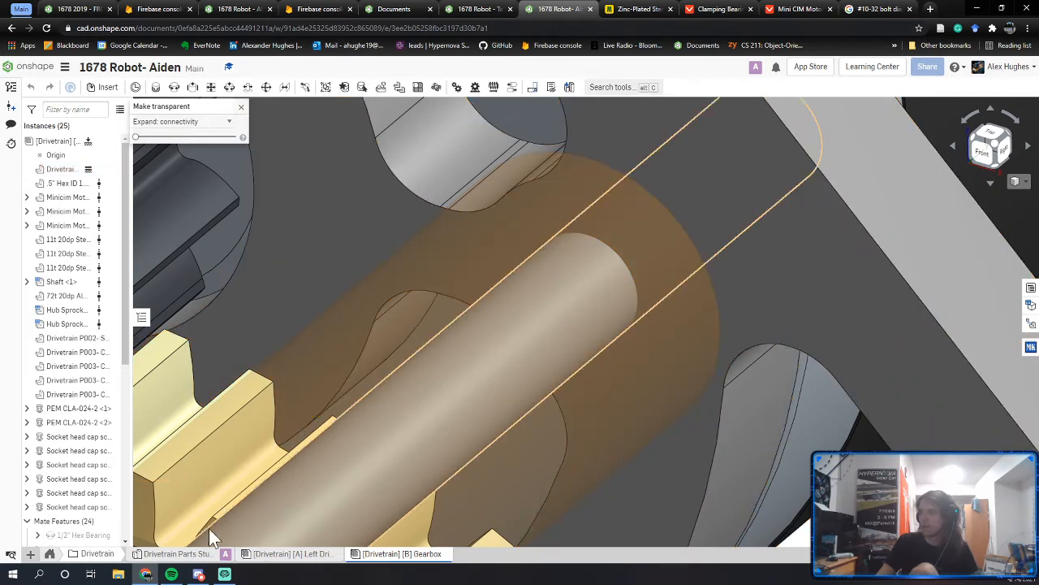
{"action": "left_click", "coordinate": [181, 554]}
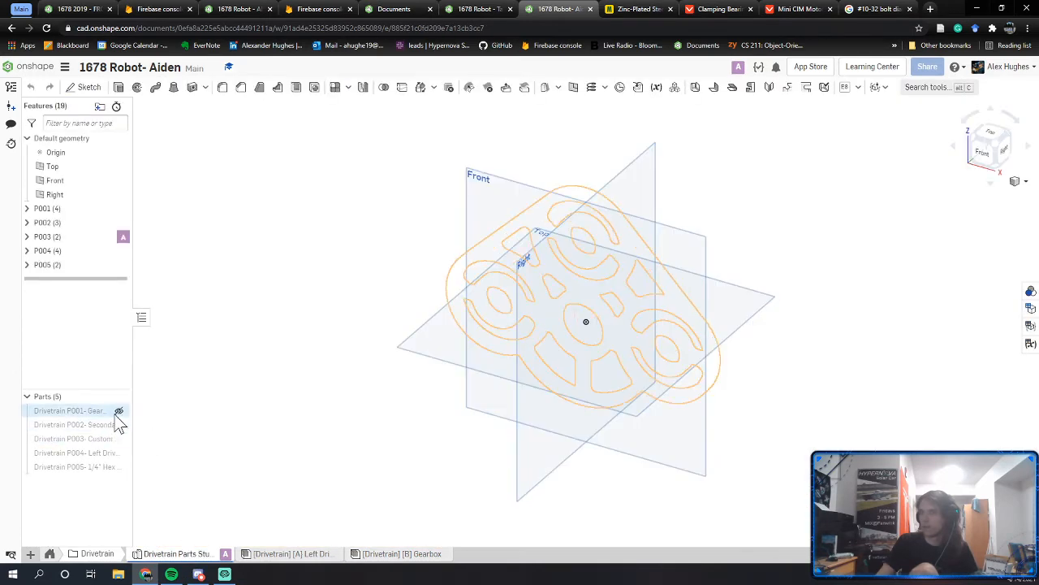
Step: Show gearbox plate P001 and check its small hole against drive rail P004
{"action": "left_click", "coordinate": [122, 410]}
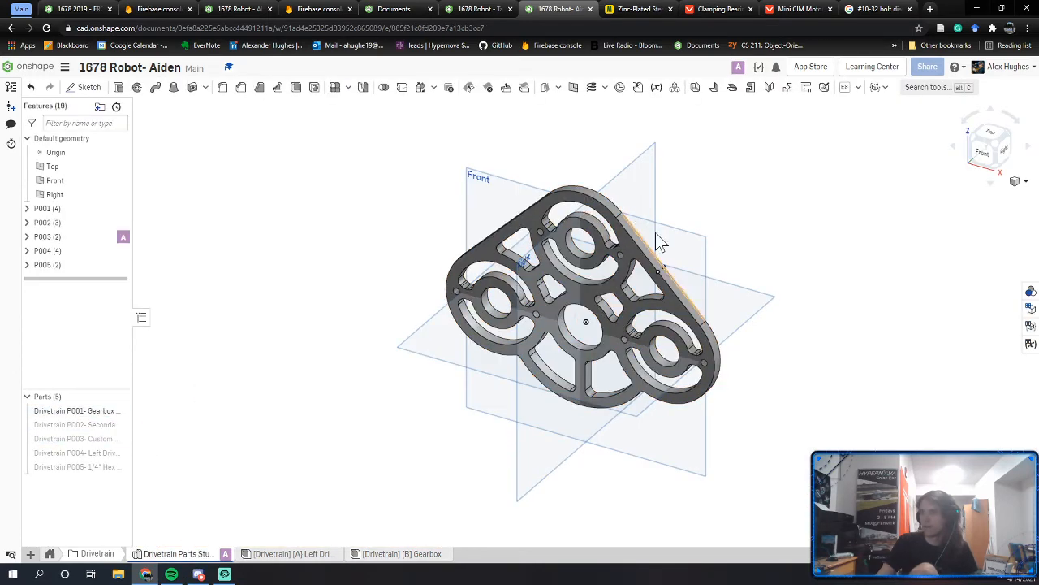
{"action": "scroll", "coordinate": [618, 260], "scroll_direction": "up", "scroll_amount": 5}
{"action": "left_click", "coordinate": [562, 289]}
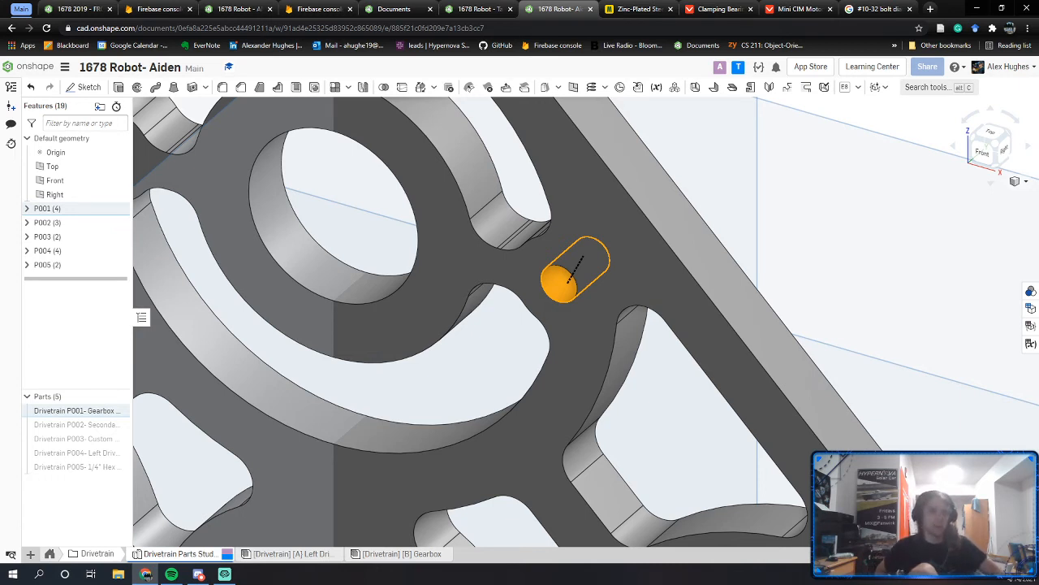
{"action": "key", "text": "shift+y"}
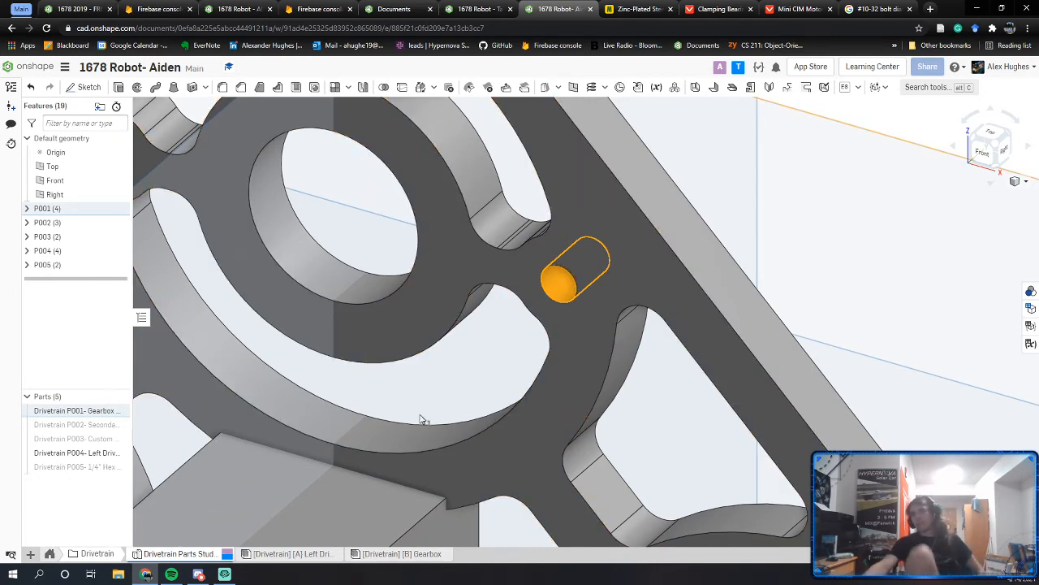
{"action": "key", "text": "y"}
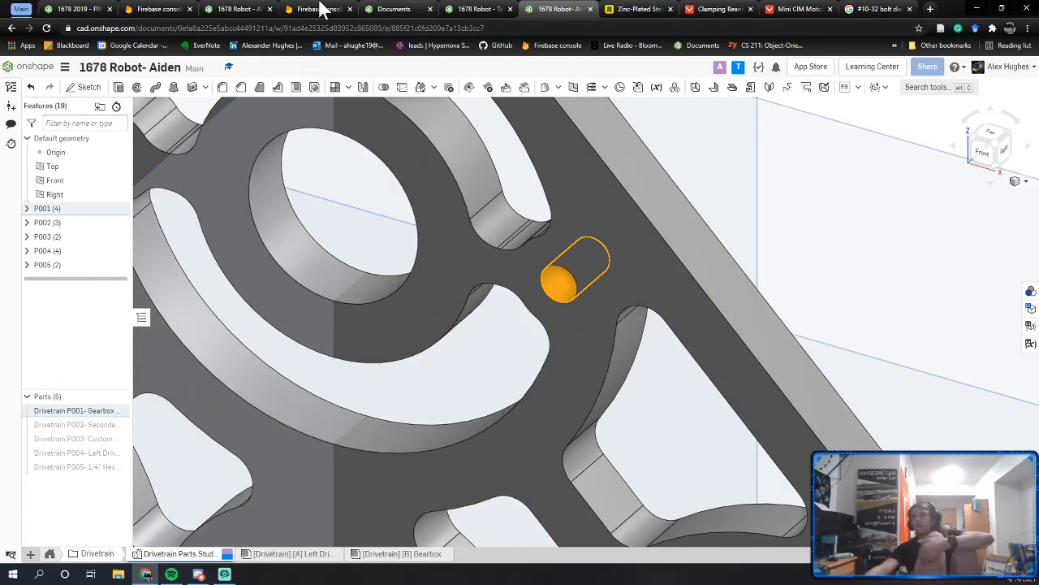
Step: Switch to the other student's 1678 Robot document and orbit its rail assembly
{"action": "left_click", "coordinate": [169, 6]}
{"action": "left_click", "coordinate": [258, 6]}
{"action": "right_click_drag", "start_coordinate": [549, 362], "coordinate": [373, 365]}
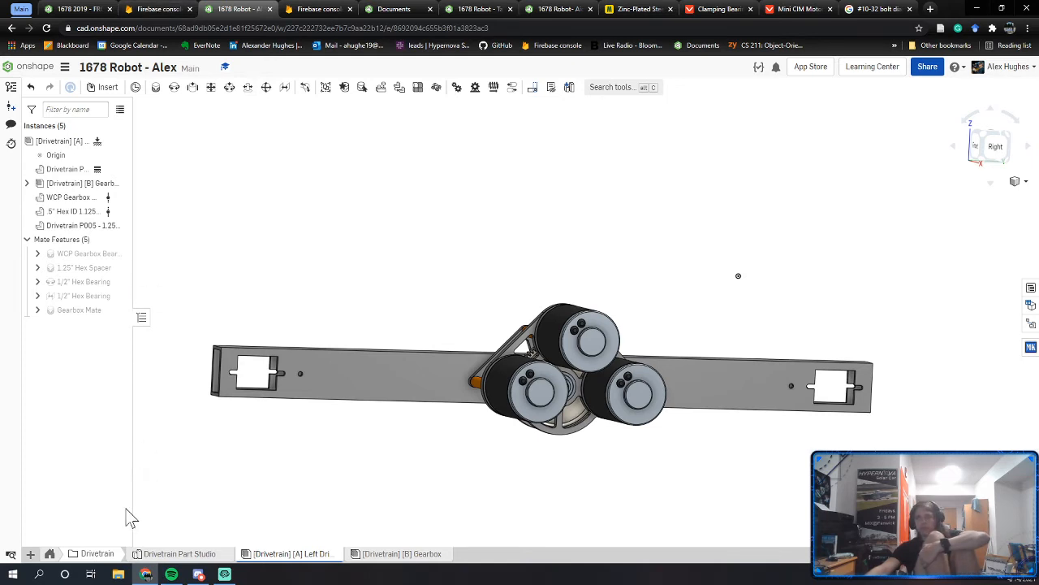
Step: Show gearbox standoff P003 in the Drivetrain Part Studio, check it against the rail end, then hide it
{"action": "right_click_drag", "start_coordinate": [471, 367], "coordinate": [500, 384]}
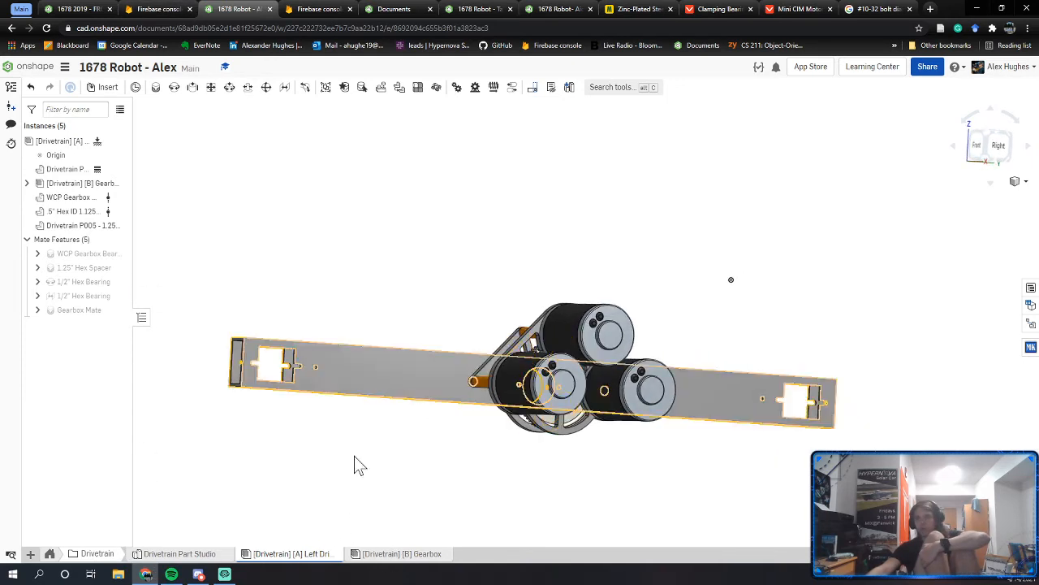
{"action": "left_click", "coordinate": [195, 555]}
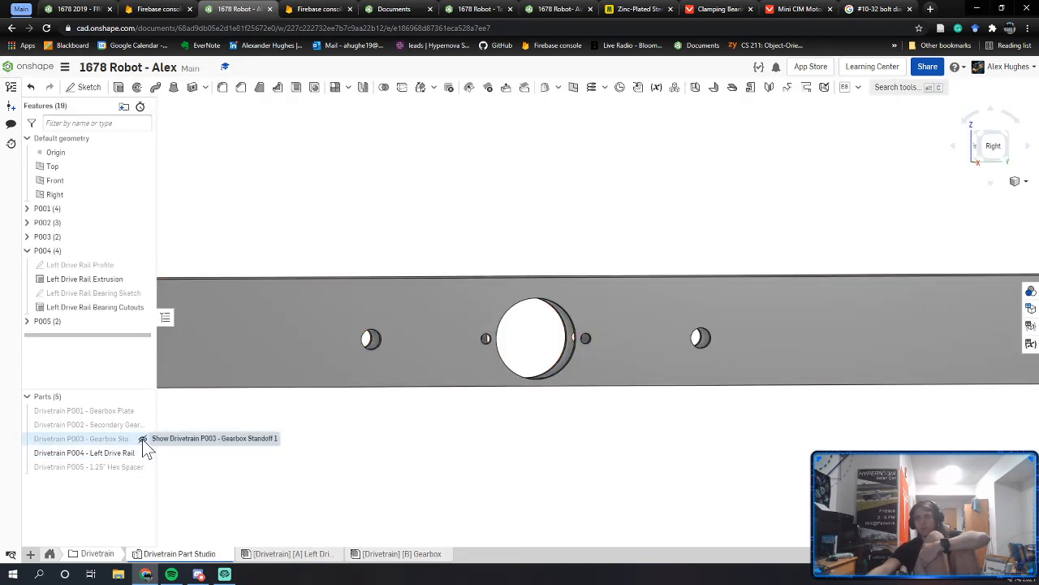
{"action": "left_click", "coordinate": [139, 439]}
{"action": "scroll", "coordinate": [489, 353], "scroll_direction": "down", "scroll_amount": 1}
{"action": "scroll", "coordinate": [770, 327], "scroll_direction": "up", "scroll_amount": 4}
{"action": "right_click_drag", "start_coordinate": [770, 327], "coordinate": [763, 370]}
{"action": "scroll", "coordinate": [746, 319], "scroll_direction": "up", "scroll_amount": 7}
{"action": "left_click", "coordinate": [773, 273]}
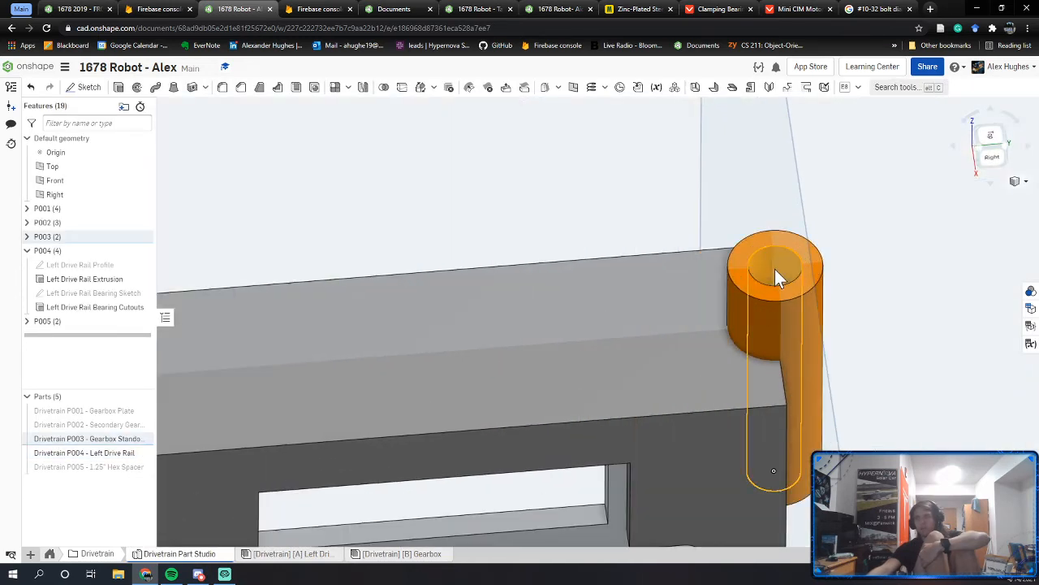
{"action": "scroll", "coordinate": [775, 269], "scroll_direction": "down", "scroll_amount": 3}
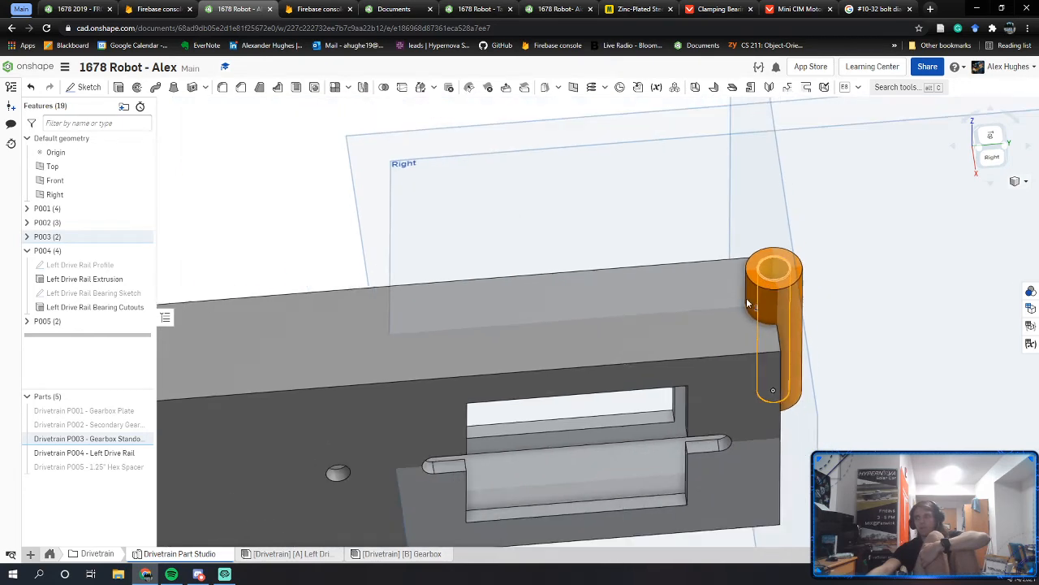
{"action": "left_click", "coordinate": [141, 439]}
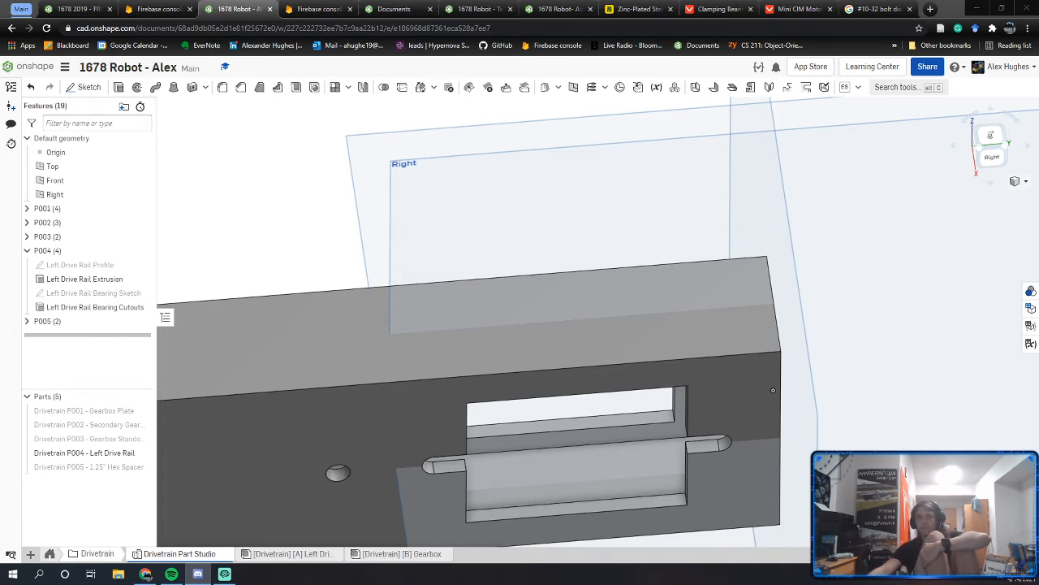
Step: Orbit the rail to a tilted front view and set it to isometric
{"action": "scroll", "coordinate": [188, 534], "scroll_direction": "down", "scroll_amount": 2}
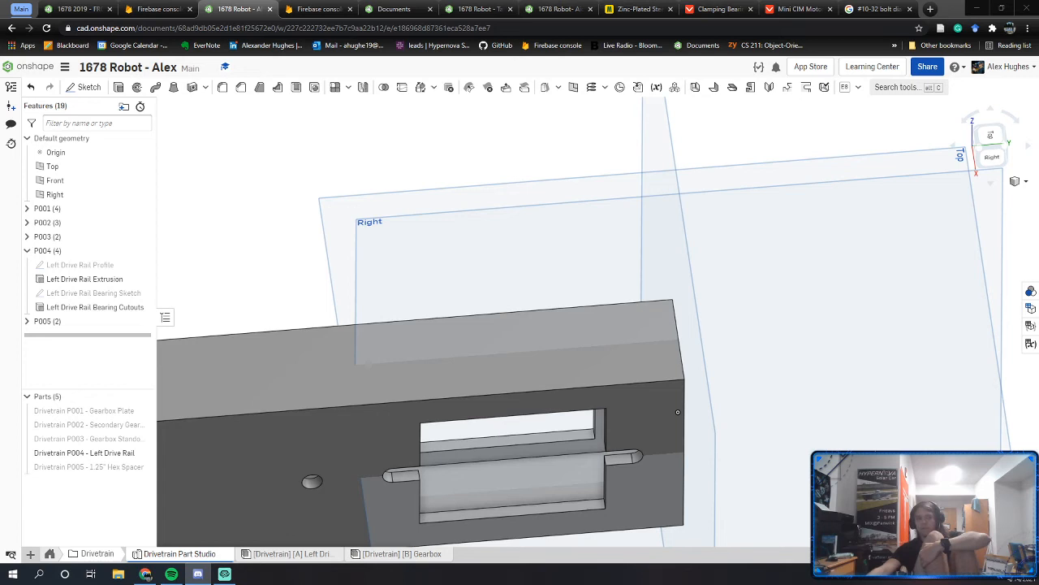
{"action": "scroll", "coordinate": [451, 368], "scroll_direction": "down", "scroll_amount": 5}
{"action": "right_click_drag", "start_coordinate": [451, 368], "coordinate": [516, 358]}
{"action": "middle_click_drag", "start_coordinate": [546, 329], "coordinate": [806, 215]}
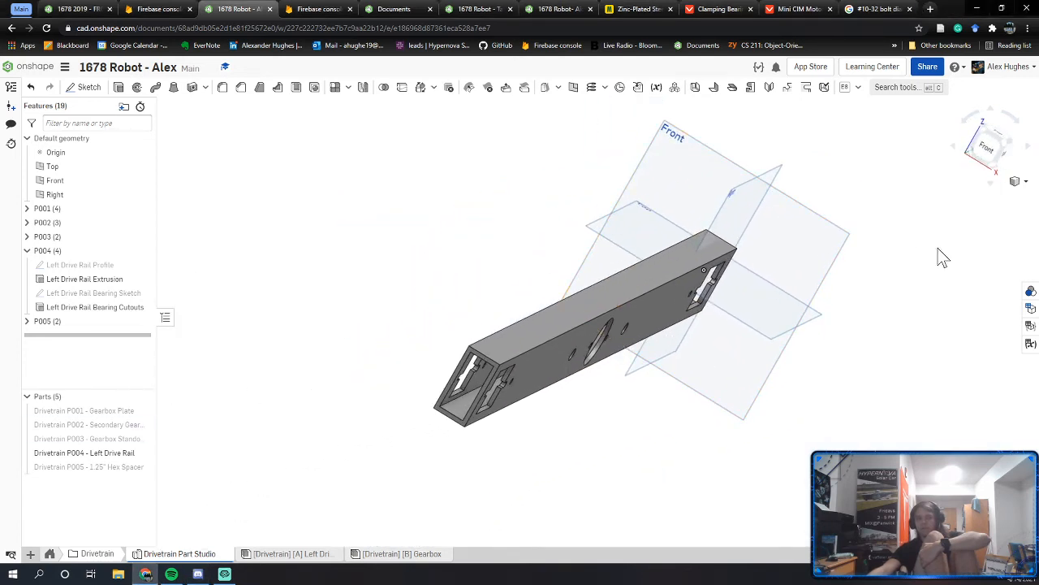
{"action": "left_click", "coordinate": [977, 156]}
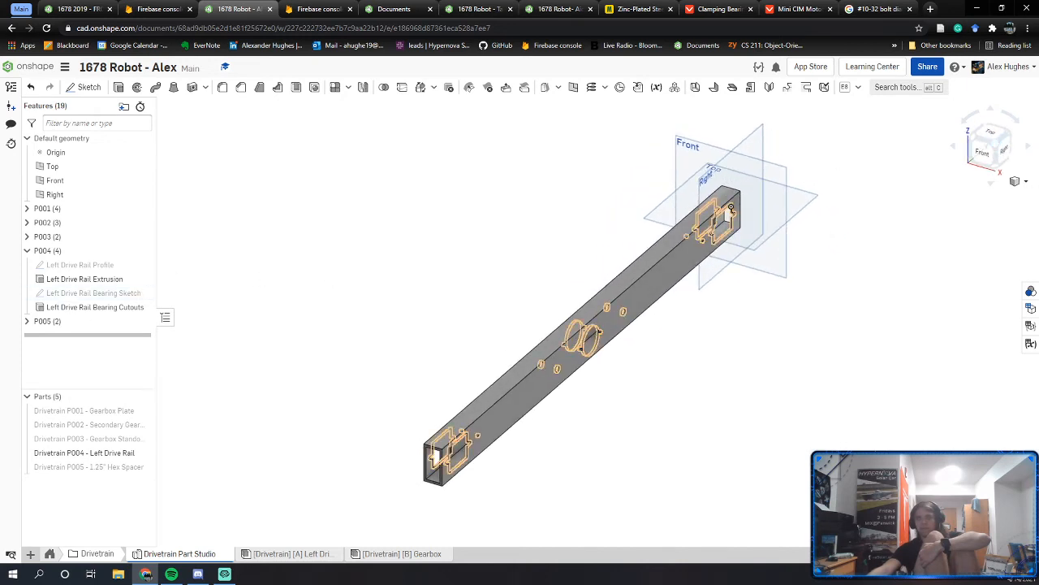
Step: Switch to the 1678 2019 - FRC 612 Copy document and orbit its drivetrain
{"action": "left_click", "coordinate": [108, 5]}
{"action": "right_click_drag", "start_coordinate": [540, 320], "coordinate": [489, 476]}
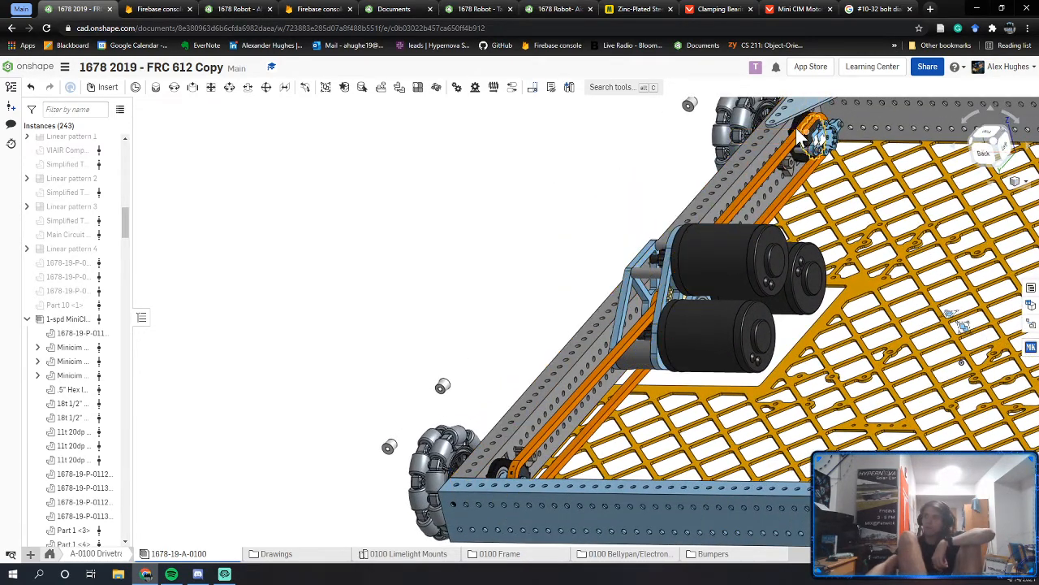
{"action": "right_click_drag", "start_coordinate": [800, 139], "coordinate": [497, 487]}
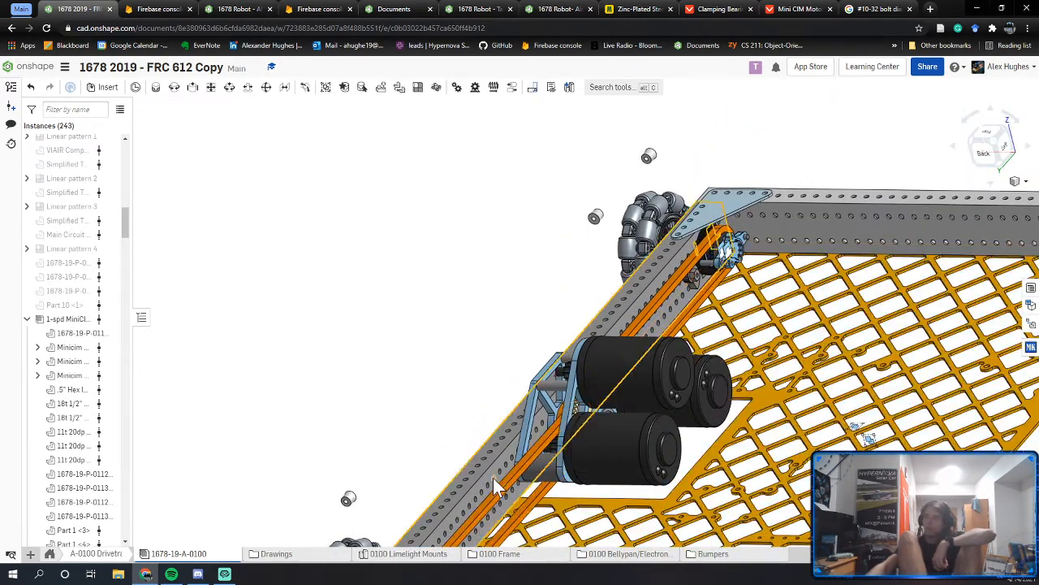
{"action": "middle_click_drag", "start_coordinate": [494, 478], "coordinate": [544, 359]}
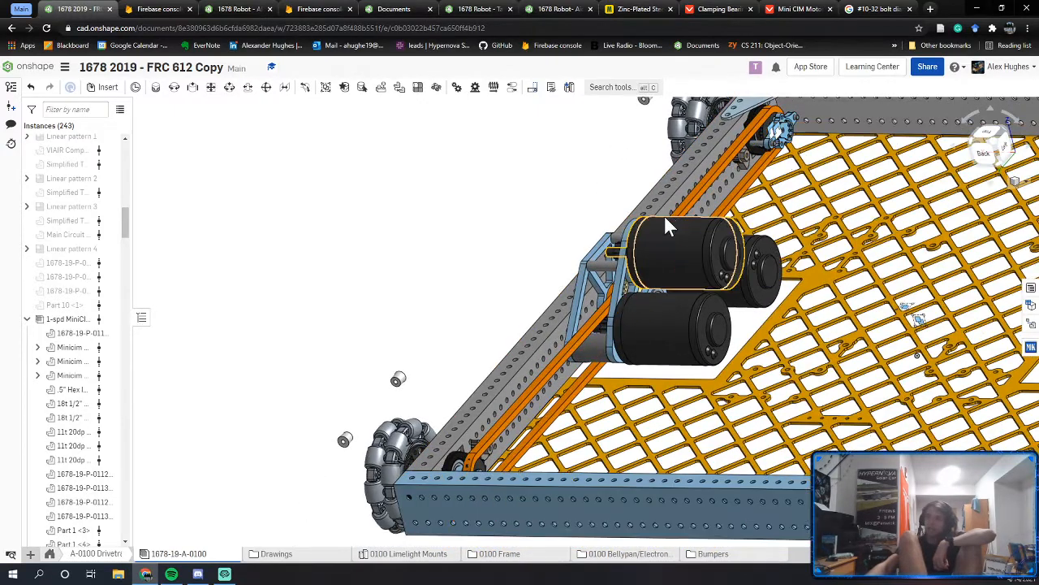
Step: Look over the 2019 drivetrain's belly pan from several angles, then fit the whole chassis in view
{"action": "right_click_drag", "start_coordinate": [664, 218], "coordinate": [476, 248]}
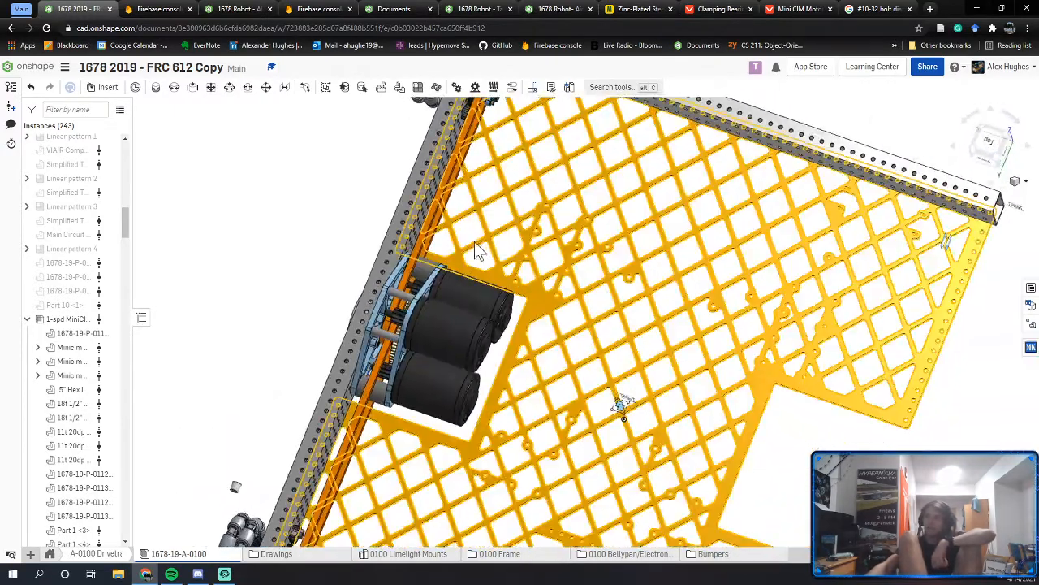
{"action": "scroll", "coordinate": [478, 250], "scroll_direction": "down", "scroll_amount": 5}
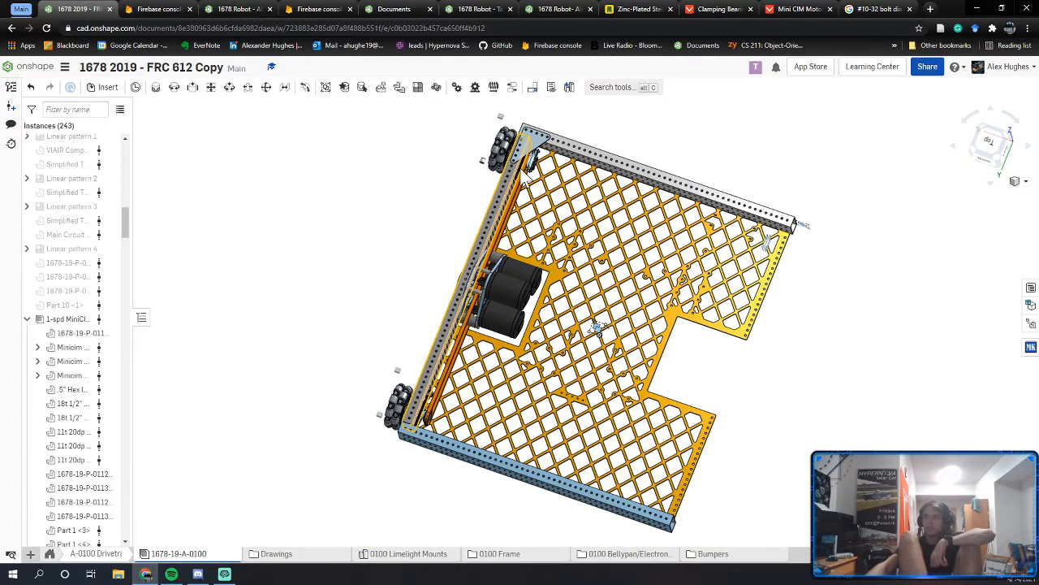
{"action": "scroll", "coordinate": [486, 160], "scroll_direction": "up", "scroll_amount": 5}
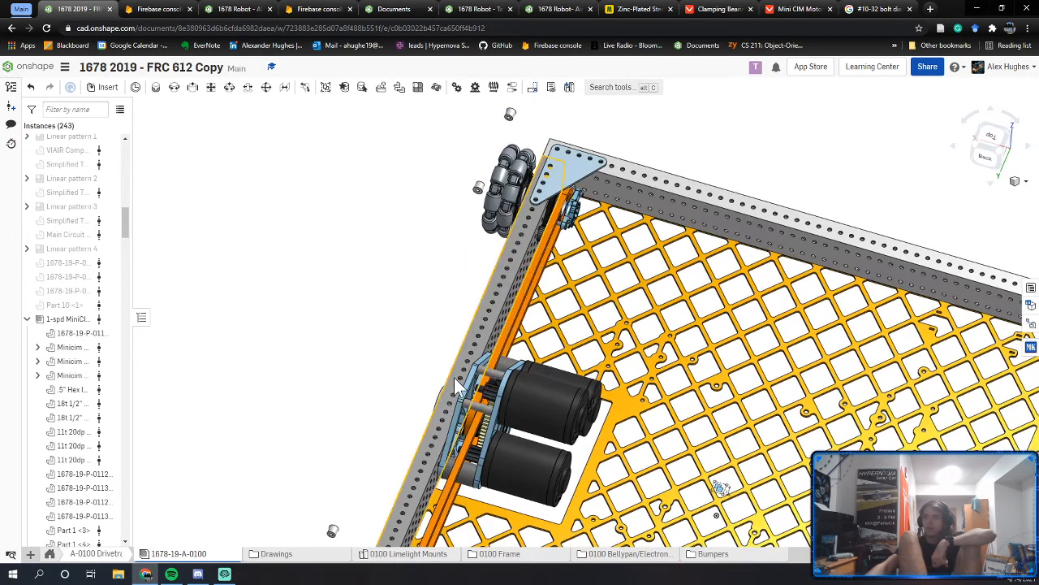
{"action": "middle_click_drag", "start_coordinate": [389, 436], "coordinate": [465, 364]}
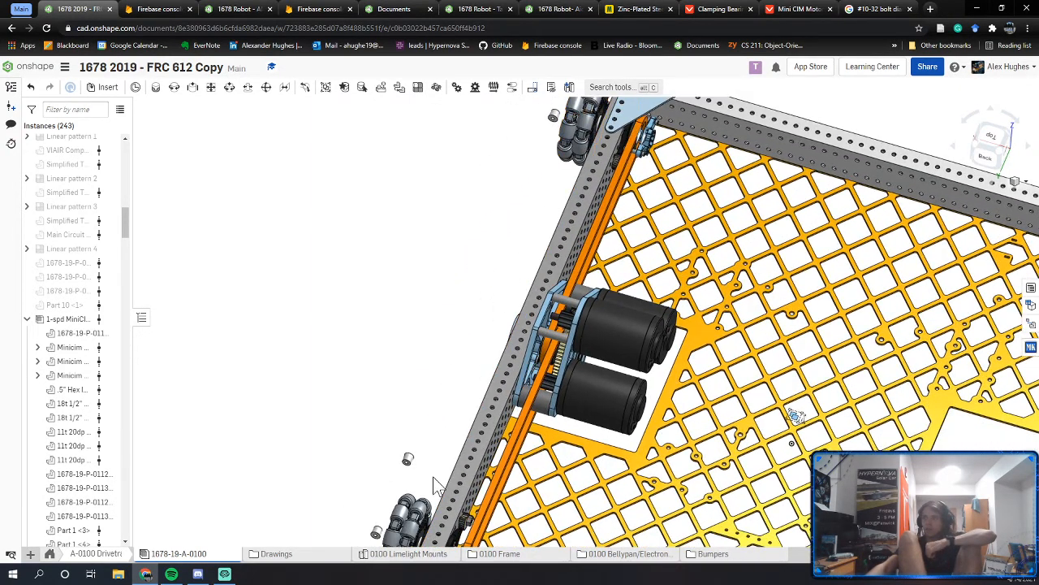
{"action": "right_click_drag", "start_coordinate": [469, 405], "coordinate": [470, 381]}
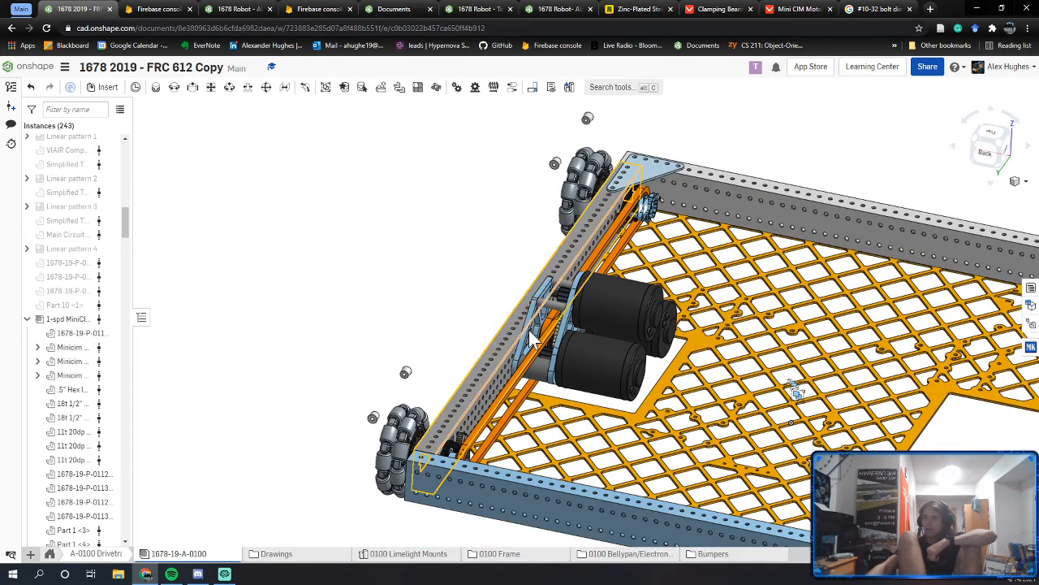
{"action": "middle_click_drag", "start_coordinate": [613, 208], "coordinate": [517, 235]}
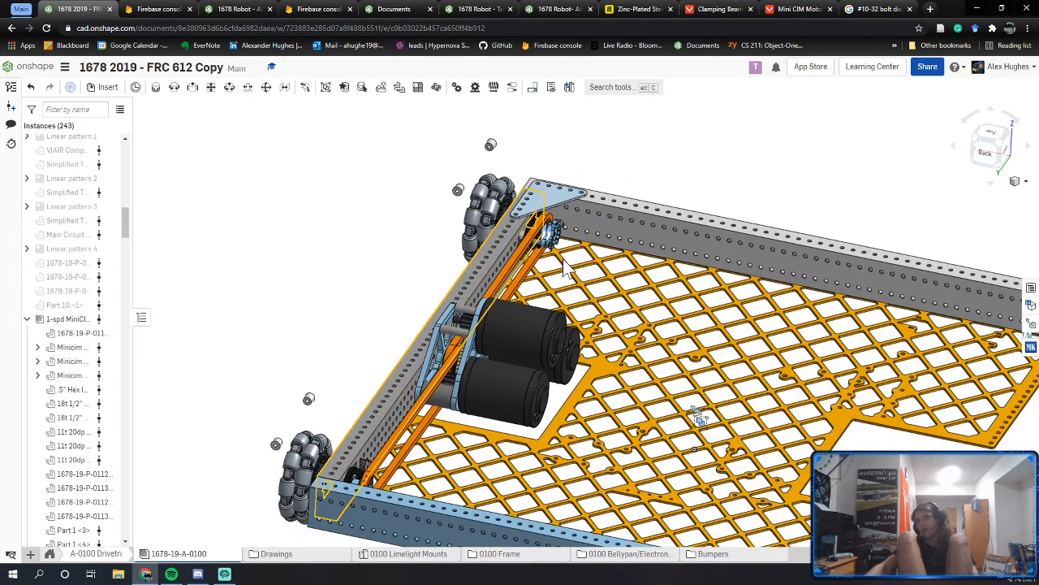
{"action": "key", "text": "f"}
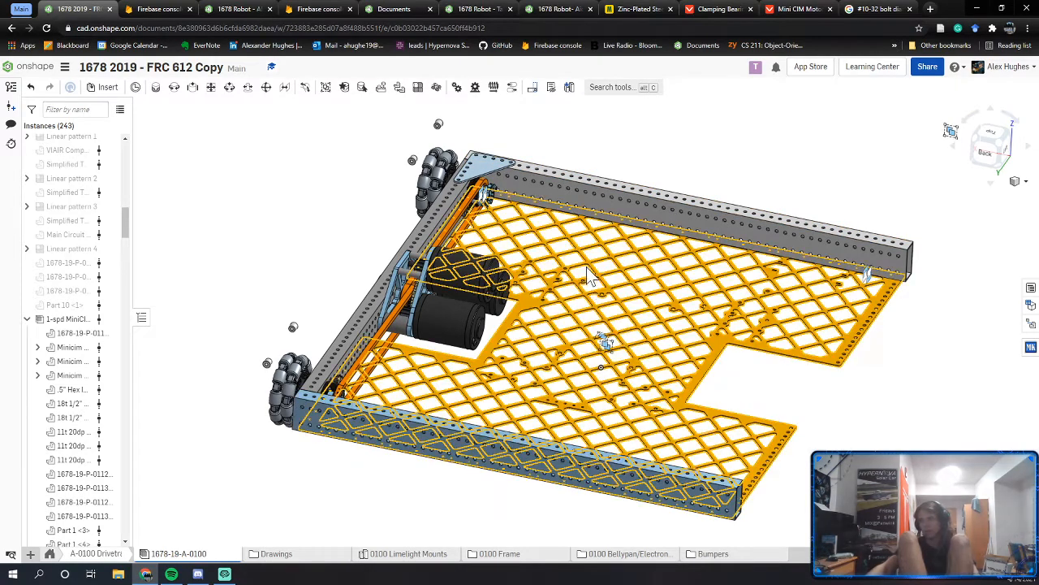
{"action": "right_click", "coordinate": [324, 278]}
{"action": "left_click", "coordinate": [278, 232]}
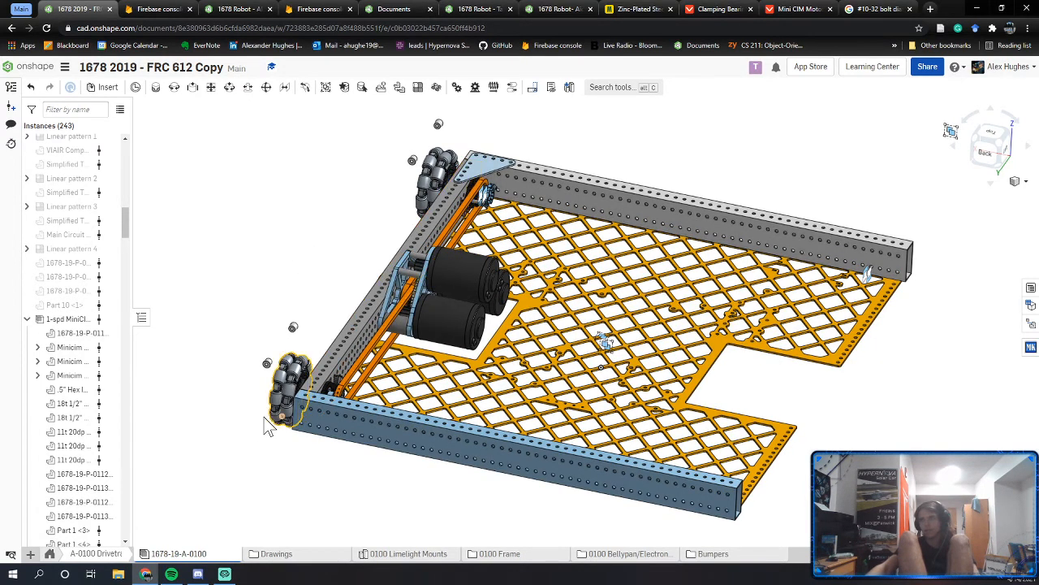
Step: Check the student's drive rail part studio, then zoom into the 2019 assembly's rail corner
{"action": "left_click", "coordinate": [248, 9]}
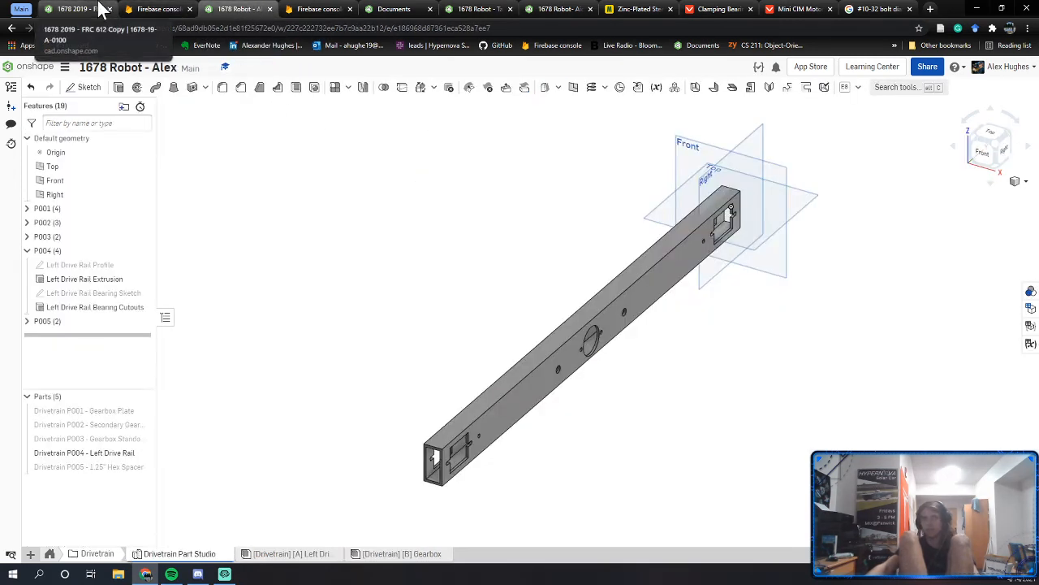
{"action": "left_click", "coordinate": [103, 10]}
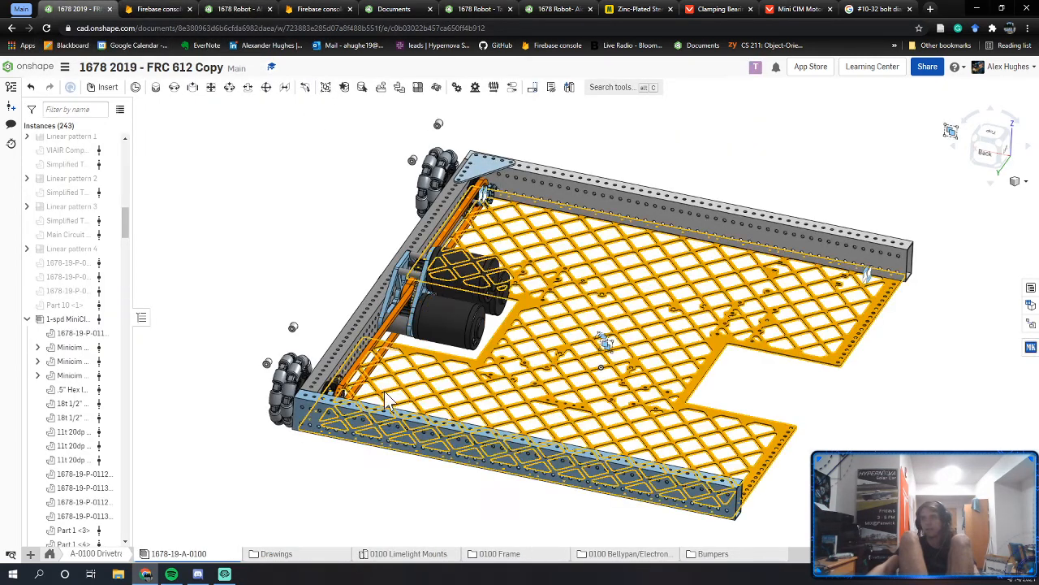
{"action": "scroll", "coordinate": [349, 398], "scroll_direction": "up", "scroll_amount": 8}
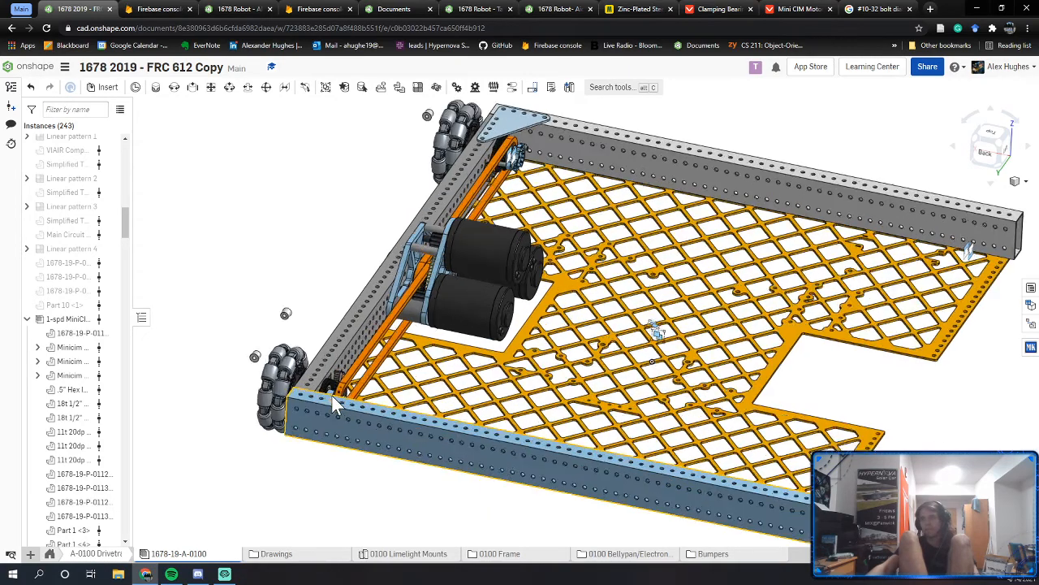
{"action": "scroll", "coordinate": [350, 397], "scroll_direction": "down", "scroll_amount": 5}
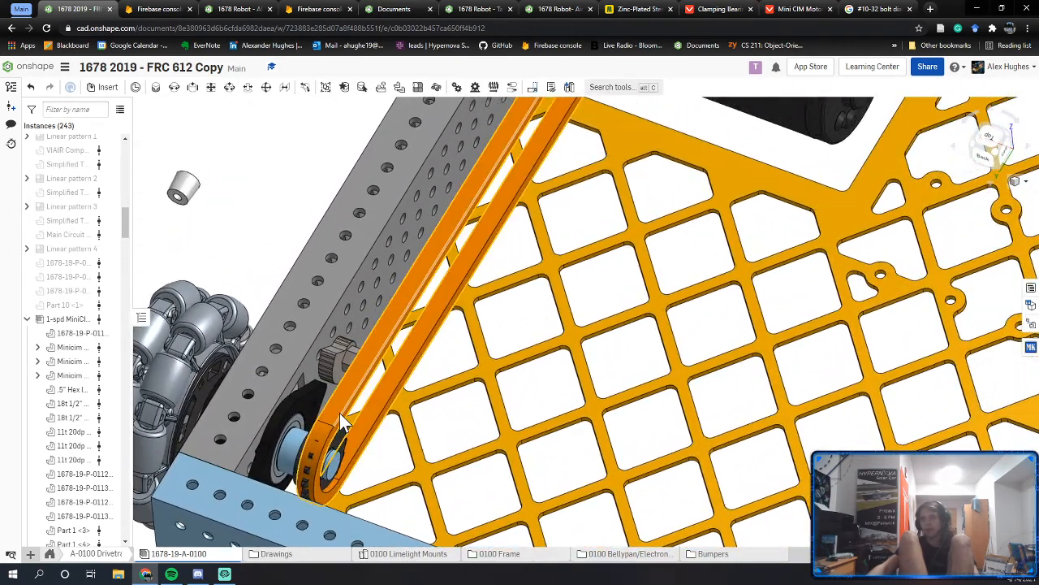
Step: Orbit the student's gearbox assembly, then fit and pan the P001 gearbox plate
{"action": "left_click", "coordinate": [467, 9]}
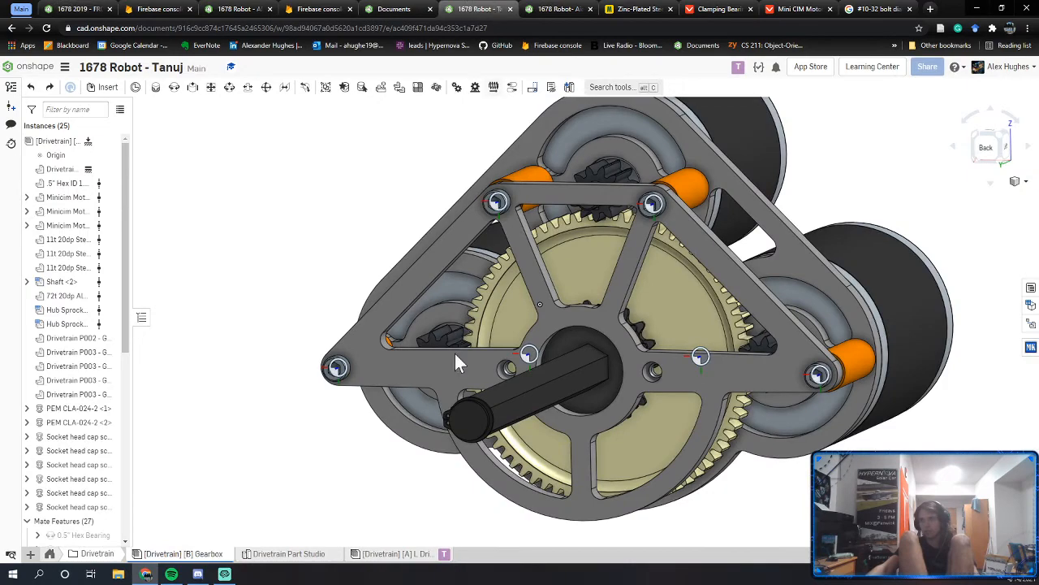
{"action": "right_click_drag", "start_coordinate": [454, 355], "coordinate": [408, 382]}
{"action": "left_click", "coordinate": [536, 8]}
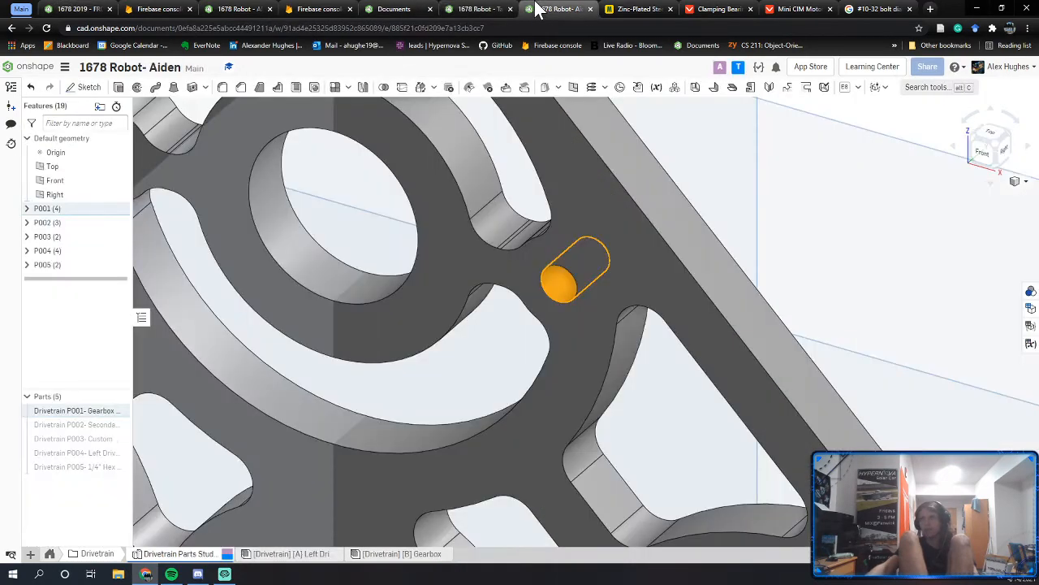
{"action": "key", "text": "f"}
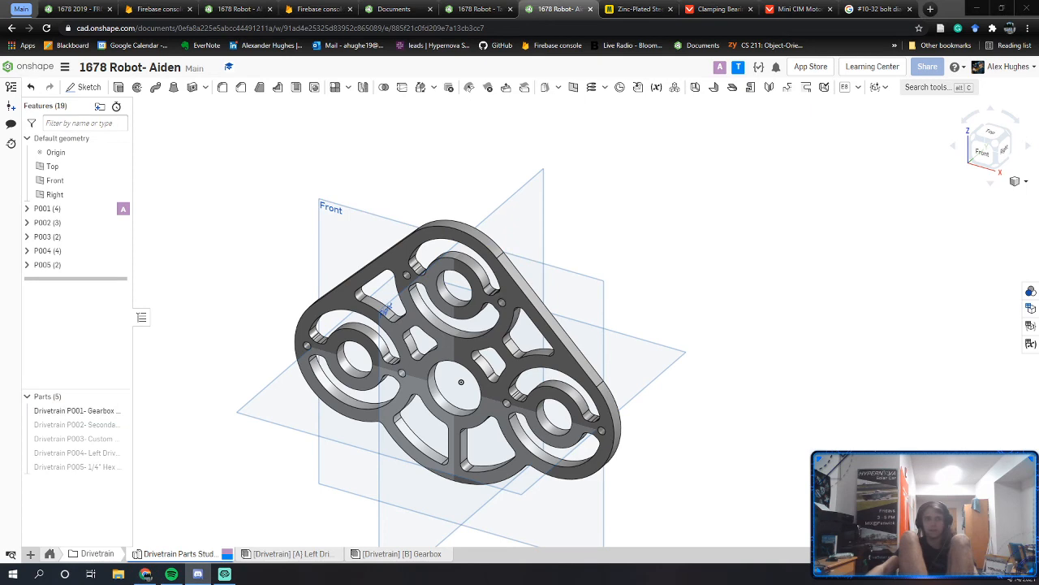
{"action": "scroll", "coordinate": [511, 315], "scroll_direction": "up", "scroll_amount": 5}
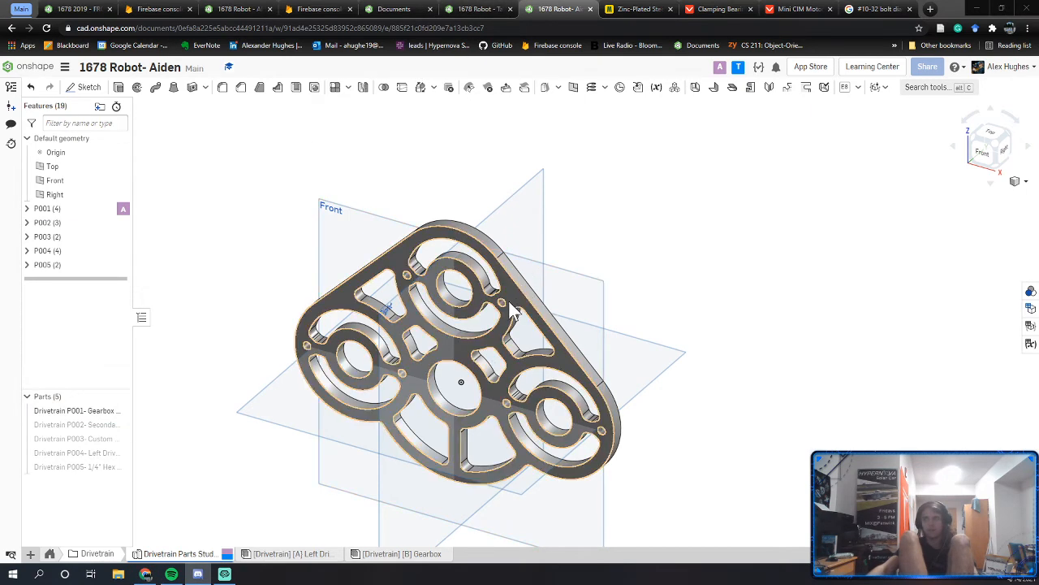
{"action": "middle_click_drag", "start_coordinate": [472, 307], "coordinate": [544, 306]}
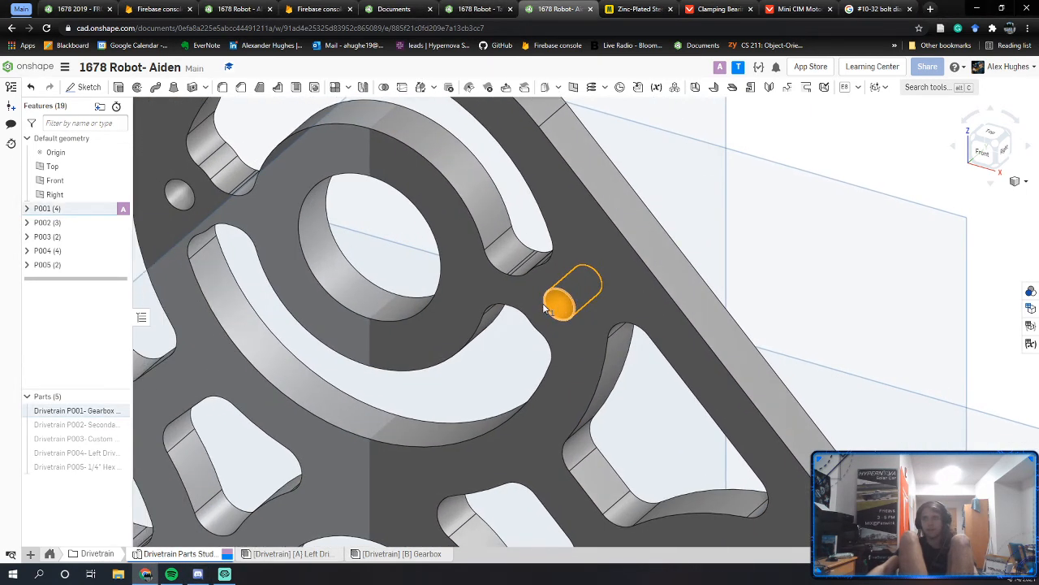
{"action": "right_click_drag", "start_coordinate": [574, 306], "coordinate": [568, 307]}
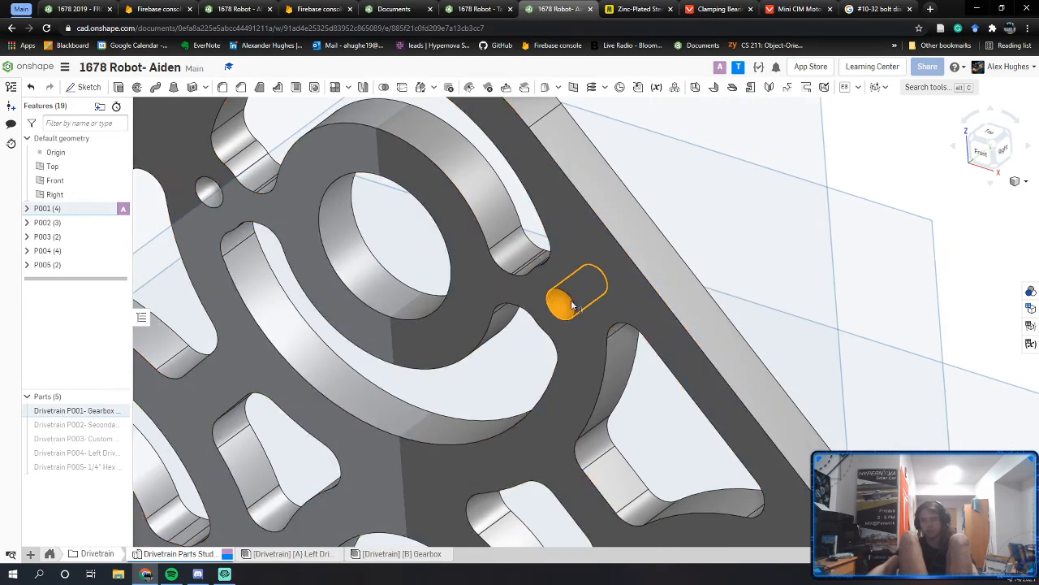
Step: Select and inspect the plate's small bolt hole faces and edges
{"action": "left_click", "coordinate": [886, 197]}
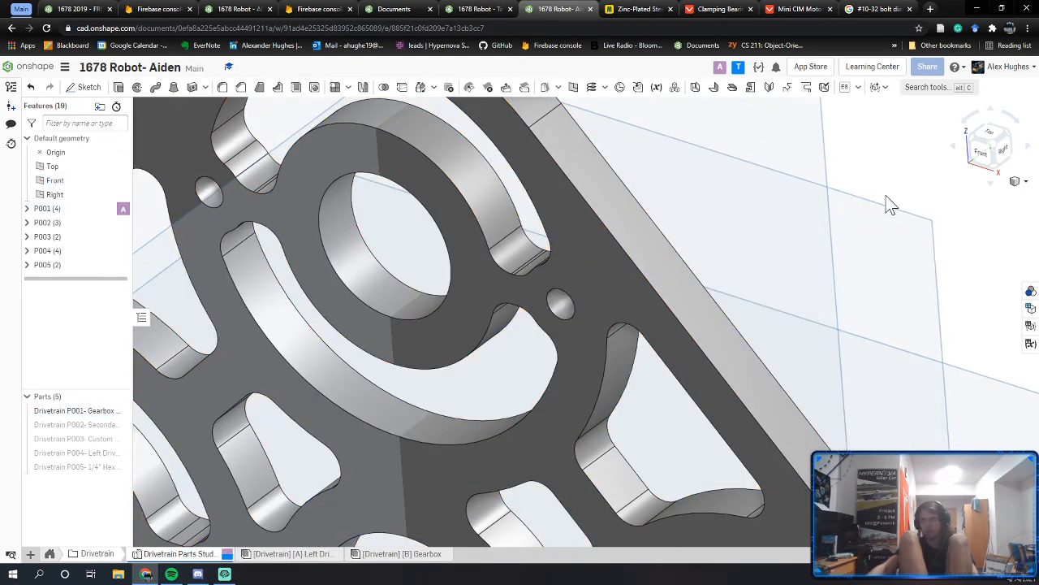
{"action": "left_click", "coordinate": [563, 307]}
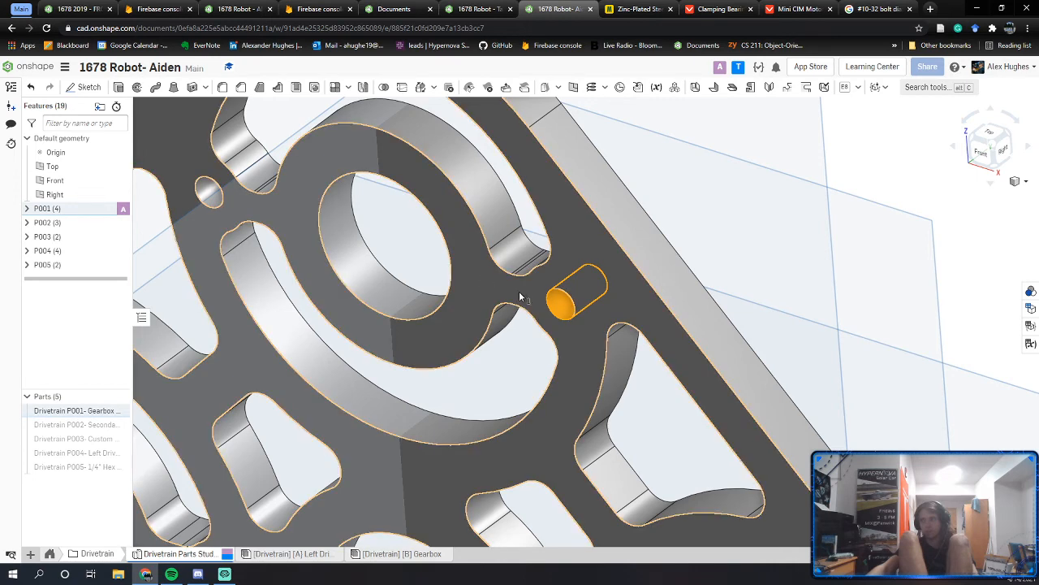
{"action": "middle_click_drag", "start_coordinate": [290, 192], "coordinate": [567, 297]}
{"action": "left_click", "coordinate": [298, 222]}
{"action": "left_click", "coordinate": [389, 194]}
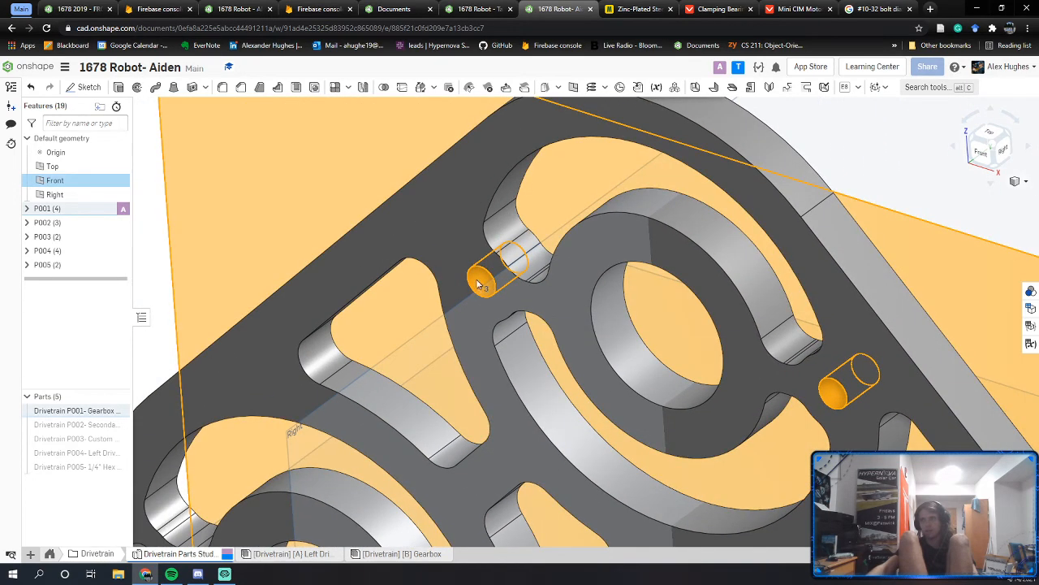
{"action": "left_click", "coordinate": [172, 315]}
{"action": "left_click", "coordinate": [480, 282]}
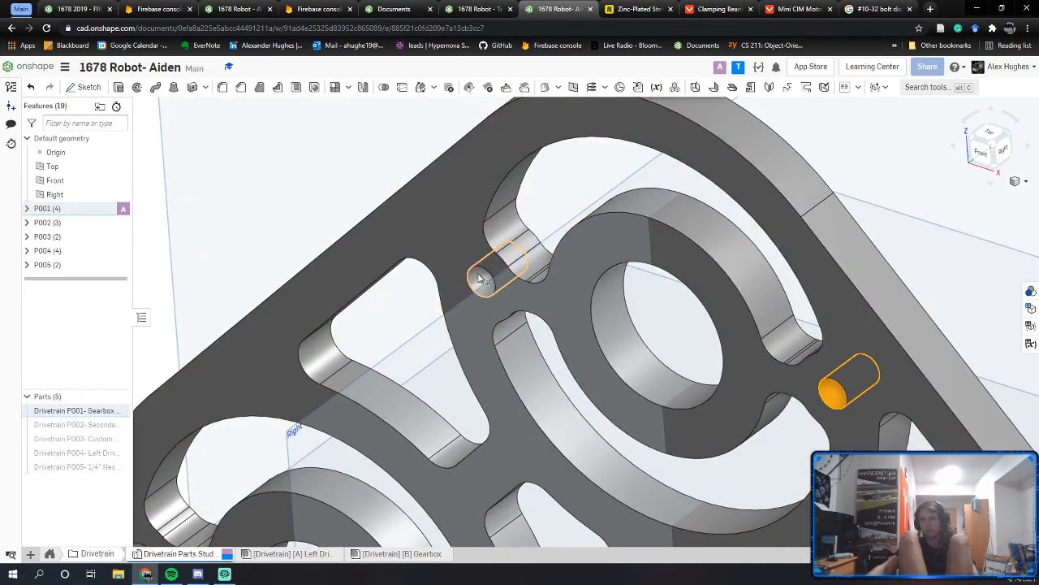
{"action": "scroll", "coordinate": [474, 303], "scroll_direction": "down", "scroll_amount": 3}
{"action": "key", "text": "space"}
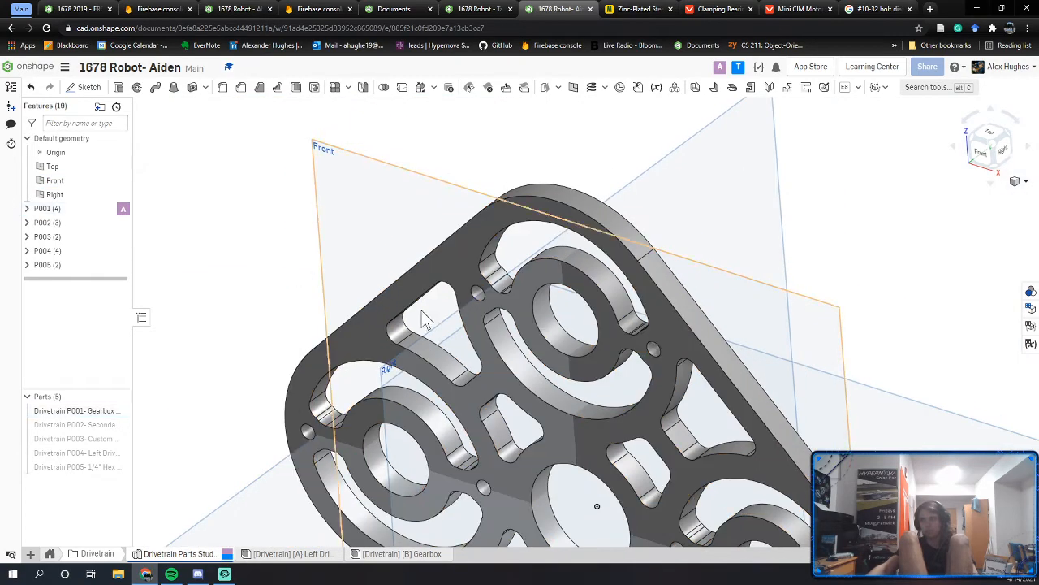
{"action": "left_click", "coordinate": [479, 298]}
{"action": "middle_click_drag", "start_coordinate": [458, 294], "coordinate": [420, 190]}
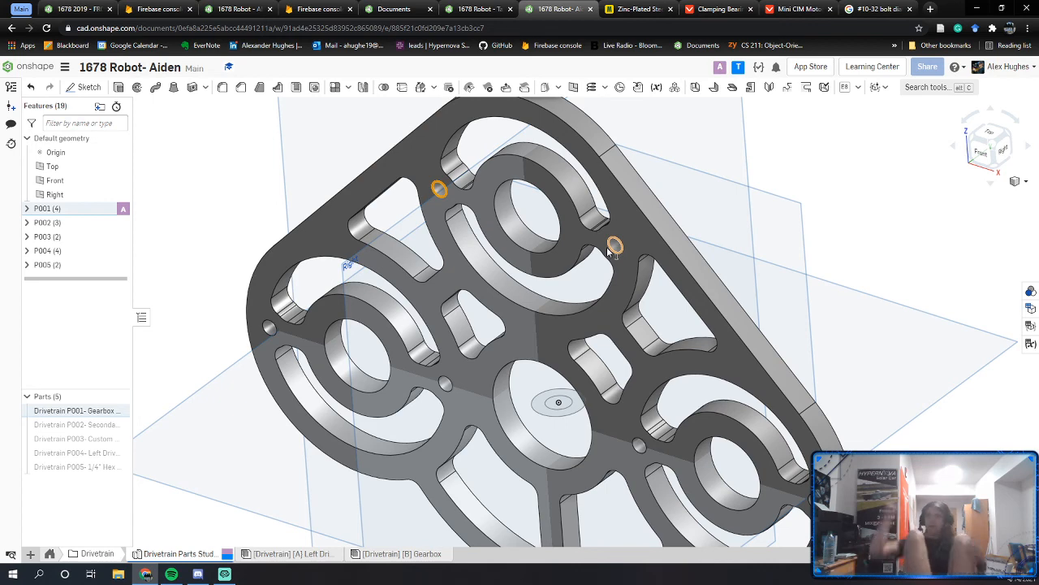
Step: Return to the gearbox assembly, then open the [Drivetrain] [A] L Drive rail assembly
{"action": "left_click", "coordinate": [451, 9]}
{"action": "scroll", "coordinate": [273, 316], "scroll_direction": "down", "scroll_amount": 1}
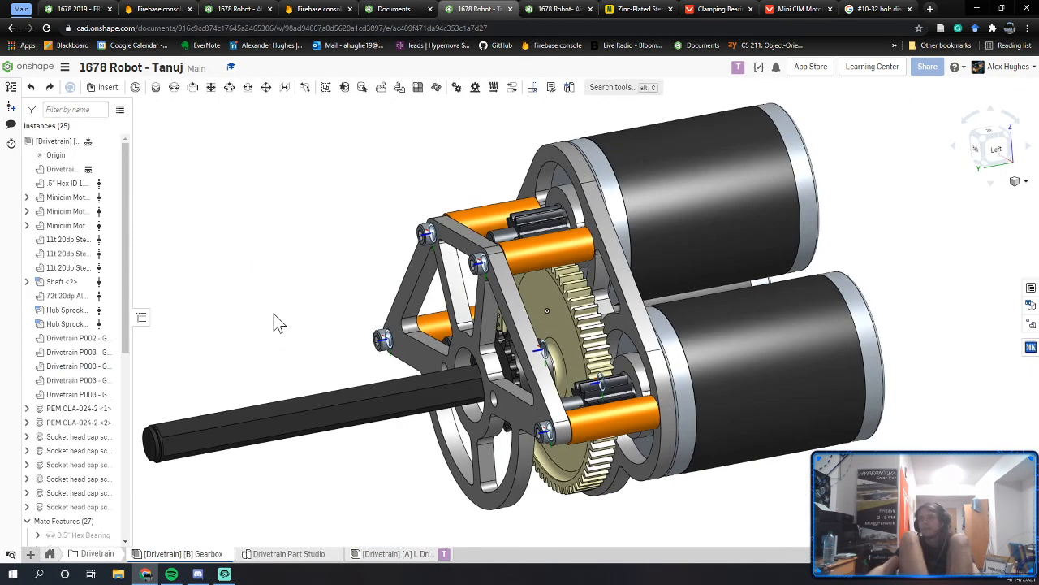
{"action": "middle_click_drag", "start_coordinate": [274, 313], "coordinate": [333, 347]}
{"action": "left_click", "coordinate": [376, 559]}
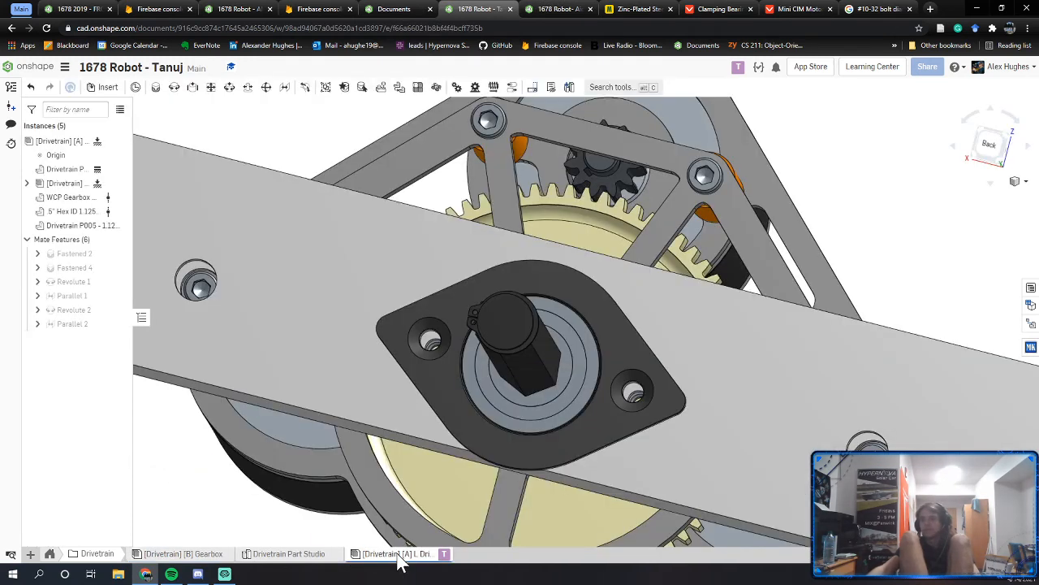
{"action": "scroll", "coordinate": [392, 372], "scroll_direction": "down", "scroll_amount": 3}
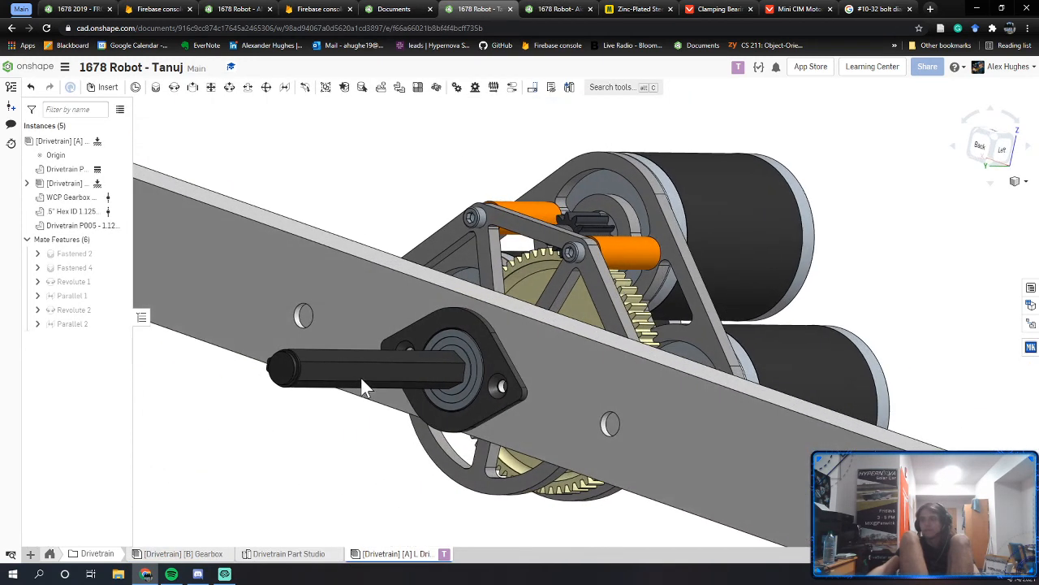
Step: Run interference detection with Include standard content unticked, confirming no interferences
{"action": "right_click", "coordinate": [61, 141]}
{"action": "left_click", "coordinate": [81, 171]}
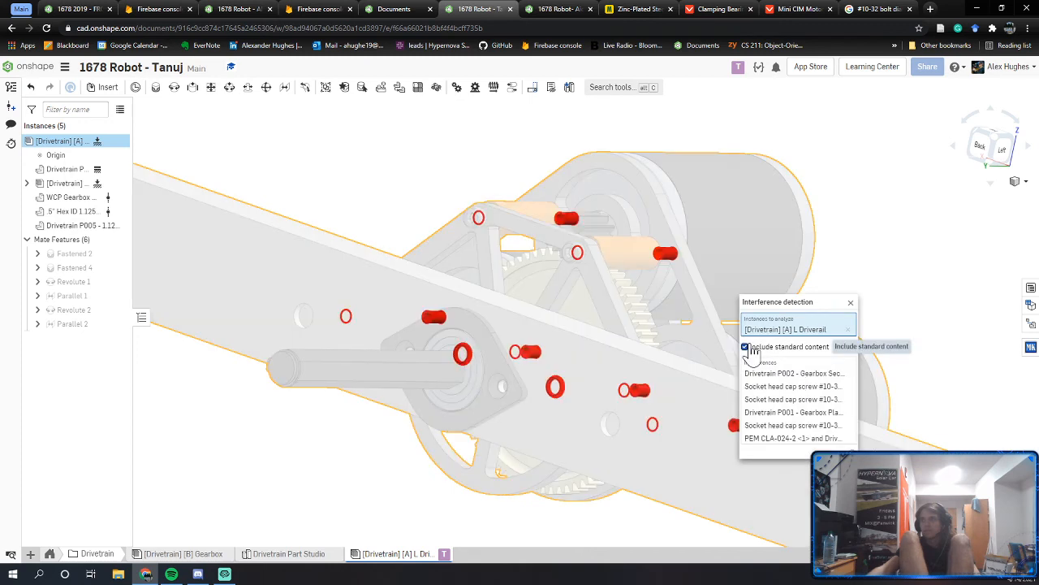
{"action": "right_click_drag", "start_coordinate": [714, 349], "coordinate": [643, 343]}
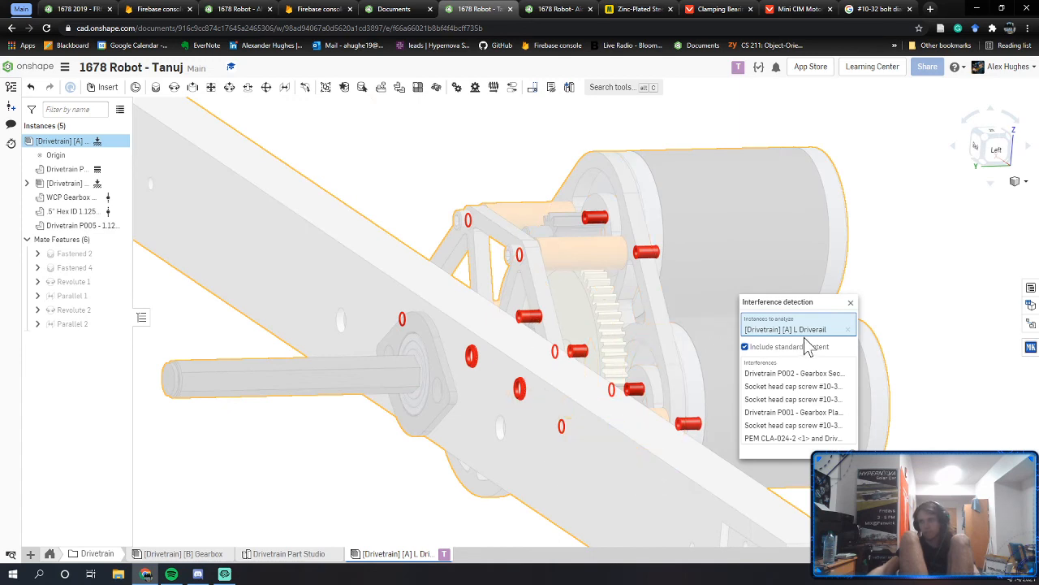
{"action": "left_click", "coordinate": [764, 354]}
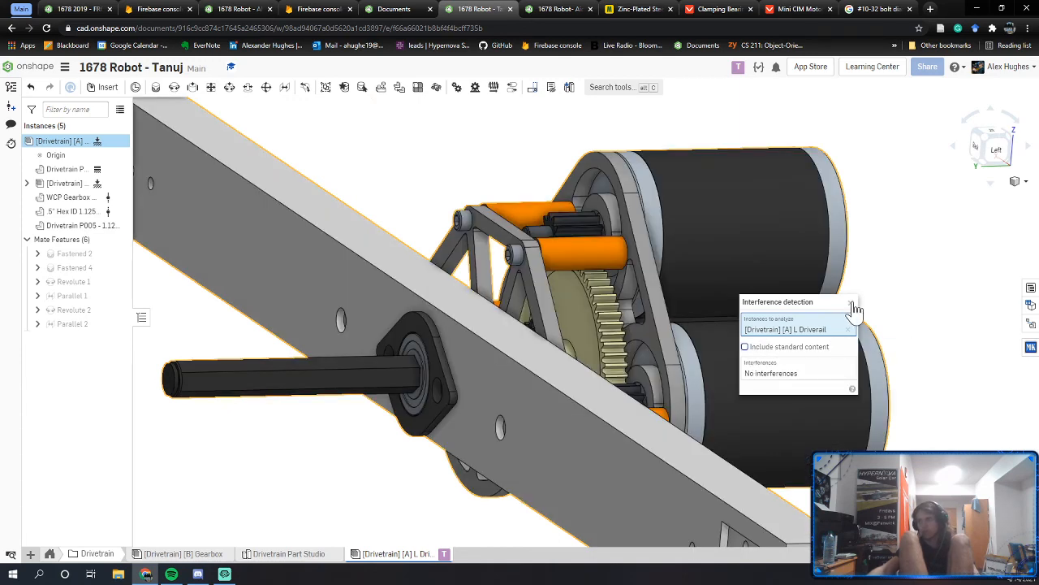
{"action": "left_click", "coordinate": [850, 302]}
Step: Orbit the rail to view the motor ends and a near end-on left view
{"action": "scroll", "coordinate": [783, 317], "scroll_direction": "down", "scroll_amount": 3}
{"action": "right_click_drag", "start_coordinate": [781, 315], "coordinate": [654, 349]}
{"action": "right_click_drag", "start_coordinate": [513, 324], "coordinate": [575, 375]}
{"action": "right_click_drag", "start_coordinate": [532, 331], "coordinate": [422, 317]}
Step: Switch to the gearbox plate part studio and orbit the plate to a new angle
{"action": "left_click", "coordinate": [410, 9]}
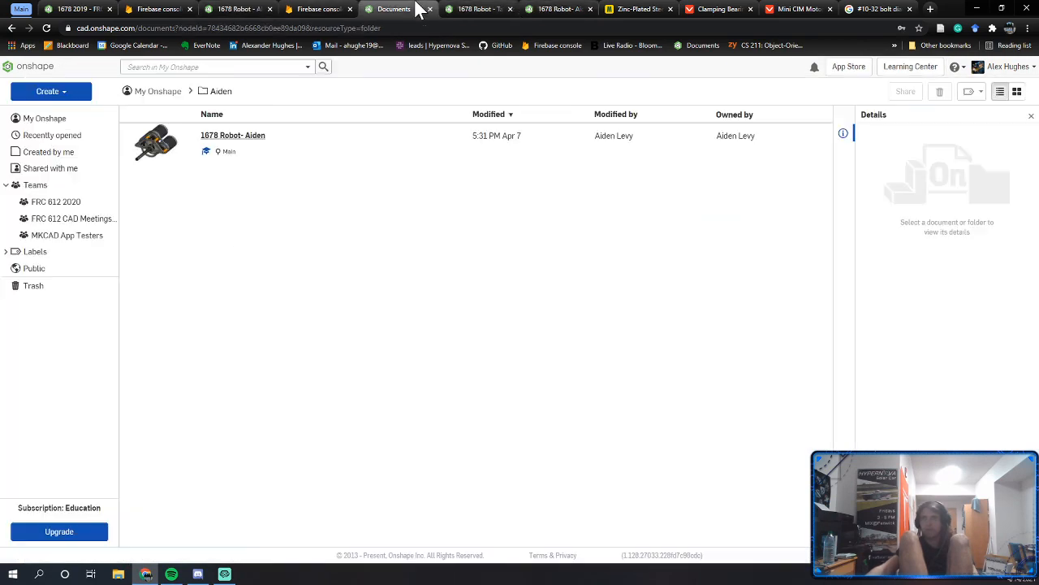
{"action": "left_click", "coordinate": [569, 9]}
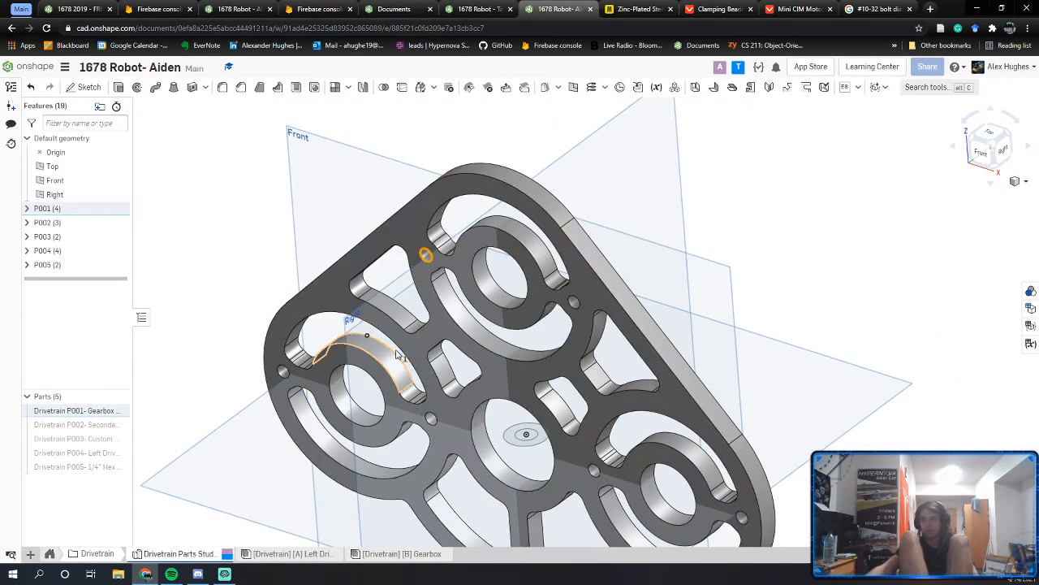
{"action": "right_click_drag", "start_coordinate": [386, 475], "coordinate": [549, 331]}
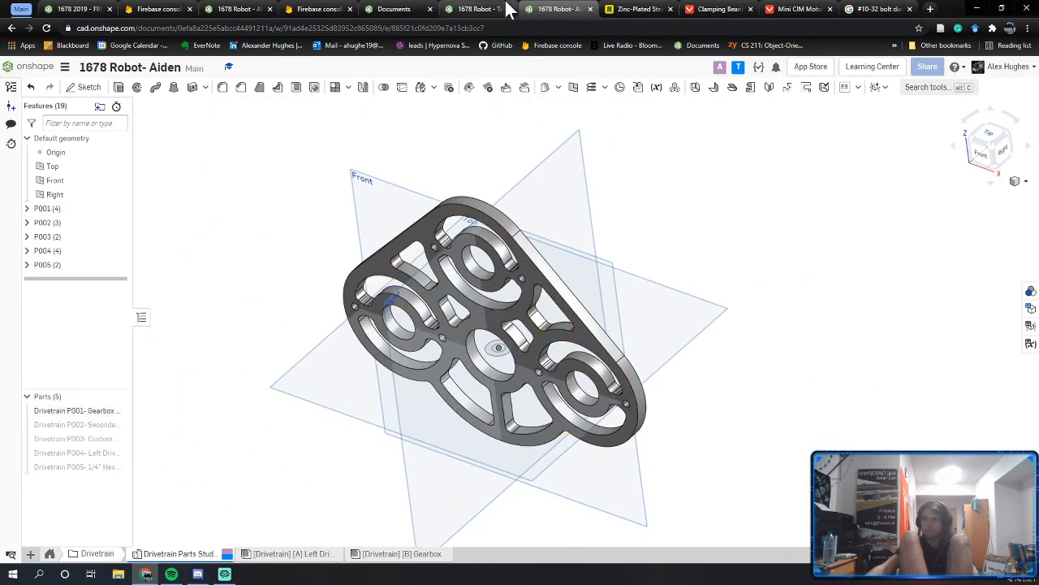
Step: Close the gearbox plate and assembly documents plus the Zinc-Plated, Clamping, Mini CIM and #10-32 bolt pages
{"action": "middle_click", "coordinate": [551, 6]}
{"action": "left_click", "coordinate": [479, 6]}
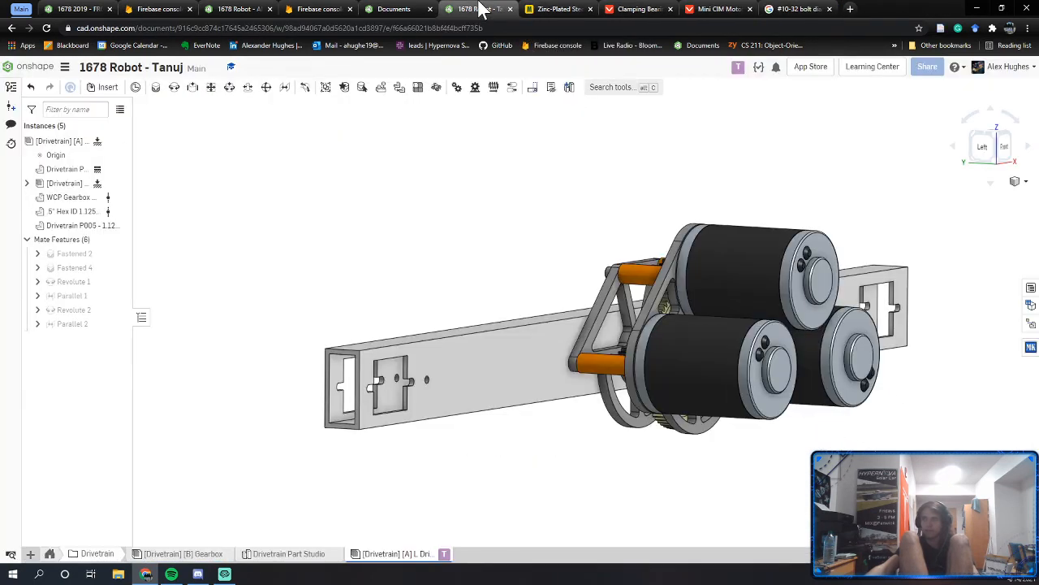
{"action": "middle_click", "coordinate": [479, 6]}
{"action": "middle_click", "coordinate": [495, 6]}
{"action": "middle_click", "coordinate": [495, 8]}
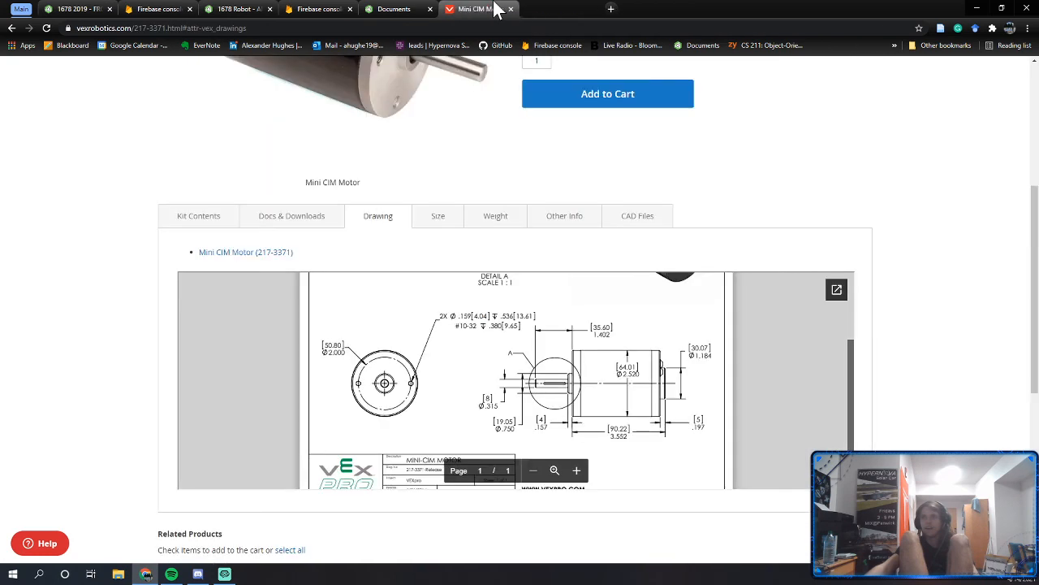
{"action": "middle_click", "coordinate": [495, 8]}
{"action": "middle_click", "coordinate": [495, 8]}
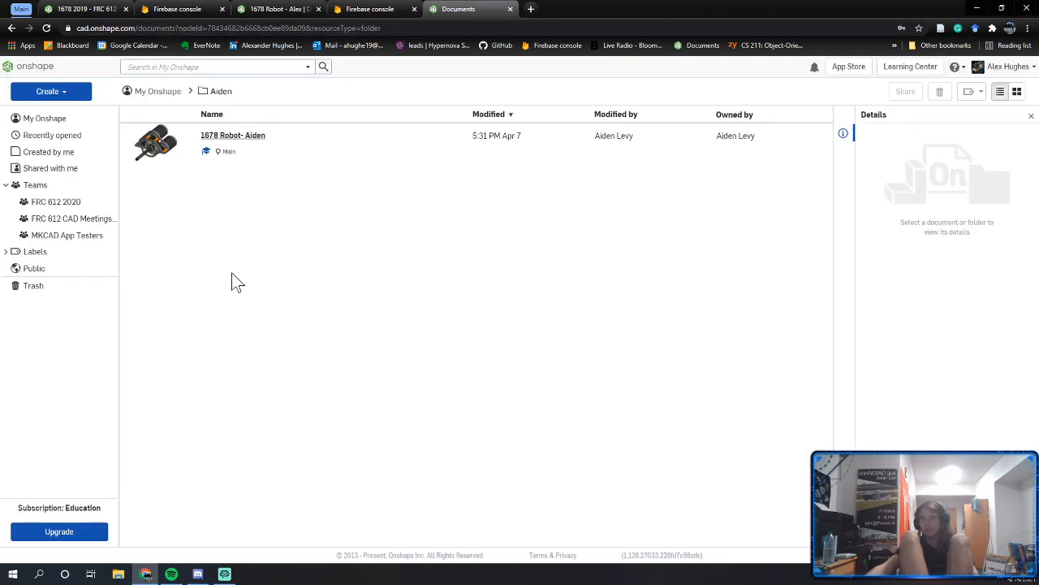